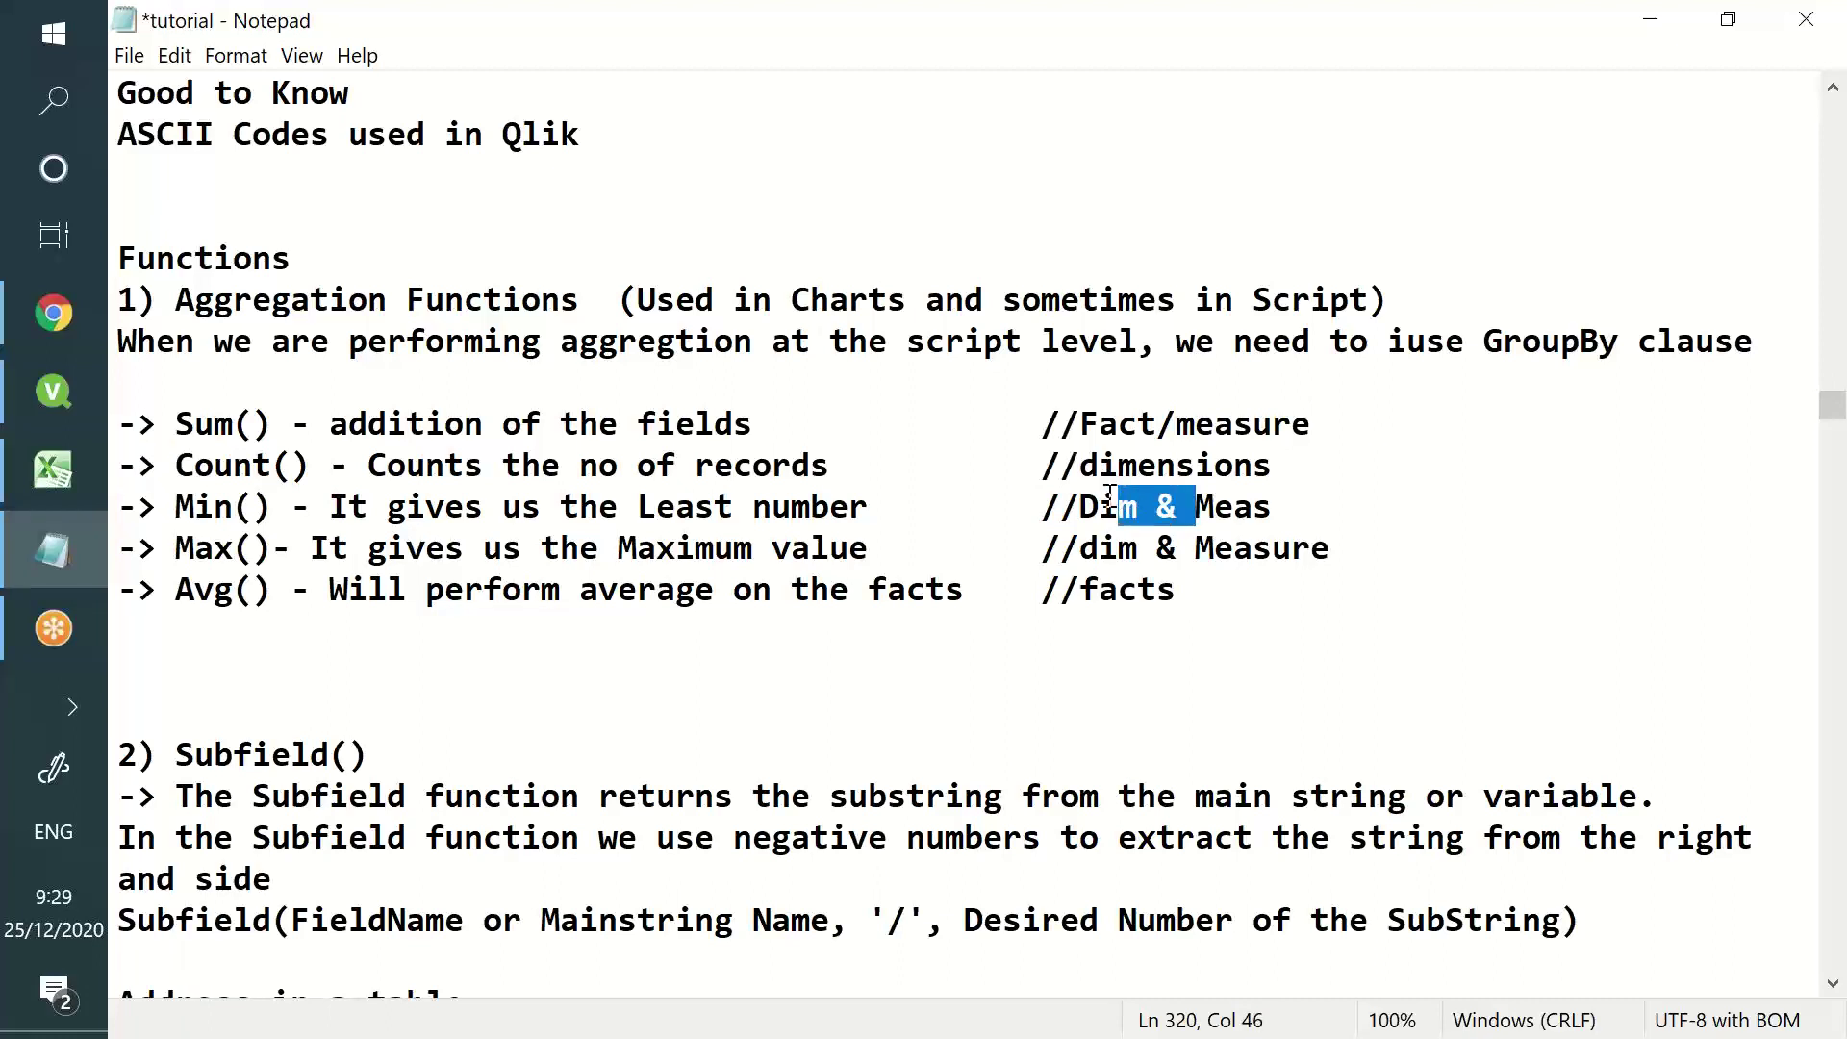
- Delete 'Dim & ' and 'dim & ' so the Min and Max comments read //Meas and //Measure
key("BackSpace")
left_click_drag(1197, 553, 1079, 553)
key("BackSpace")
left_click_drag(1280, 558, 1292, 576)
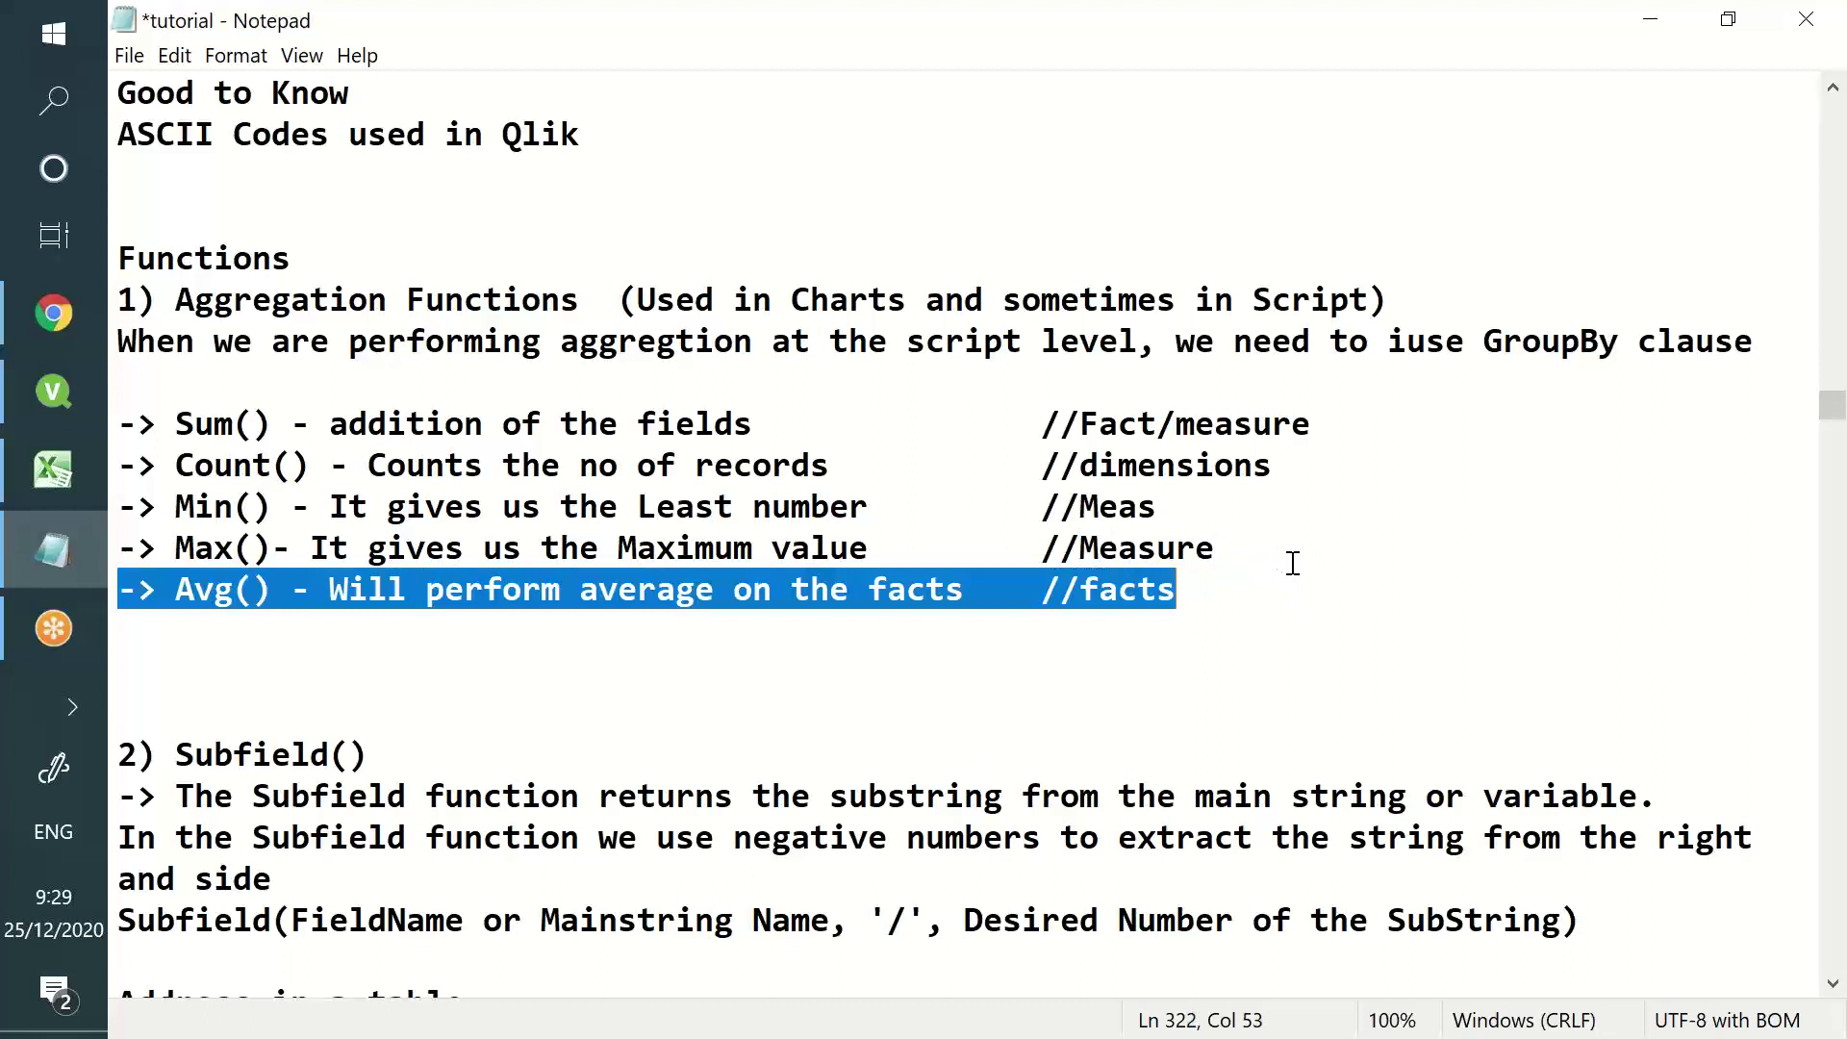
left_click(663, 556)
- Review the Sum, Count and Min lines, then bring up Excel Book1 with A1:H10 selected
left_click_drag(214, 467, 1220, 452)
left_click(466, 425)
key("shift+Up")
left_click_drag(582, 507, 908, 511)
scroll(667, 568, "down", 2)
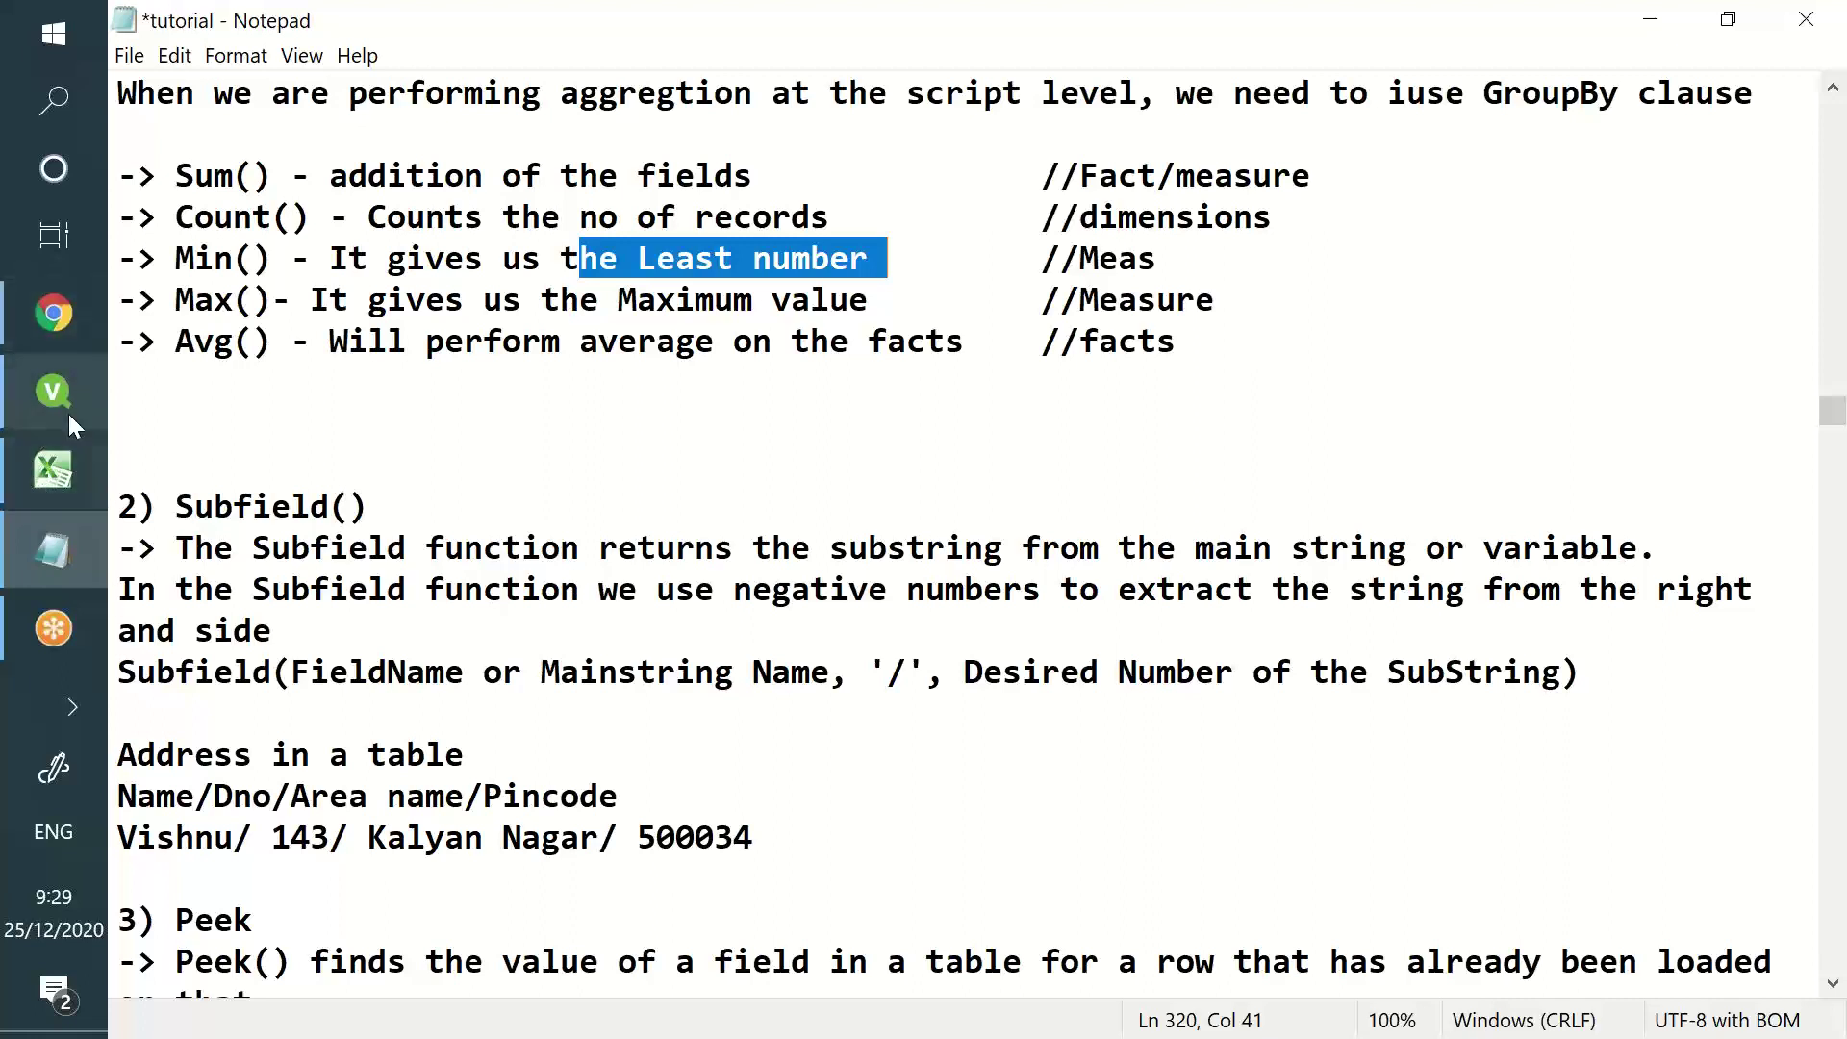
left_click(56, 473)
left_click_drag(213, 324, 1001, 557)
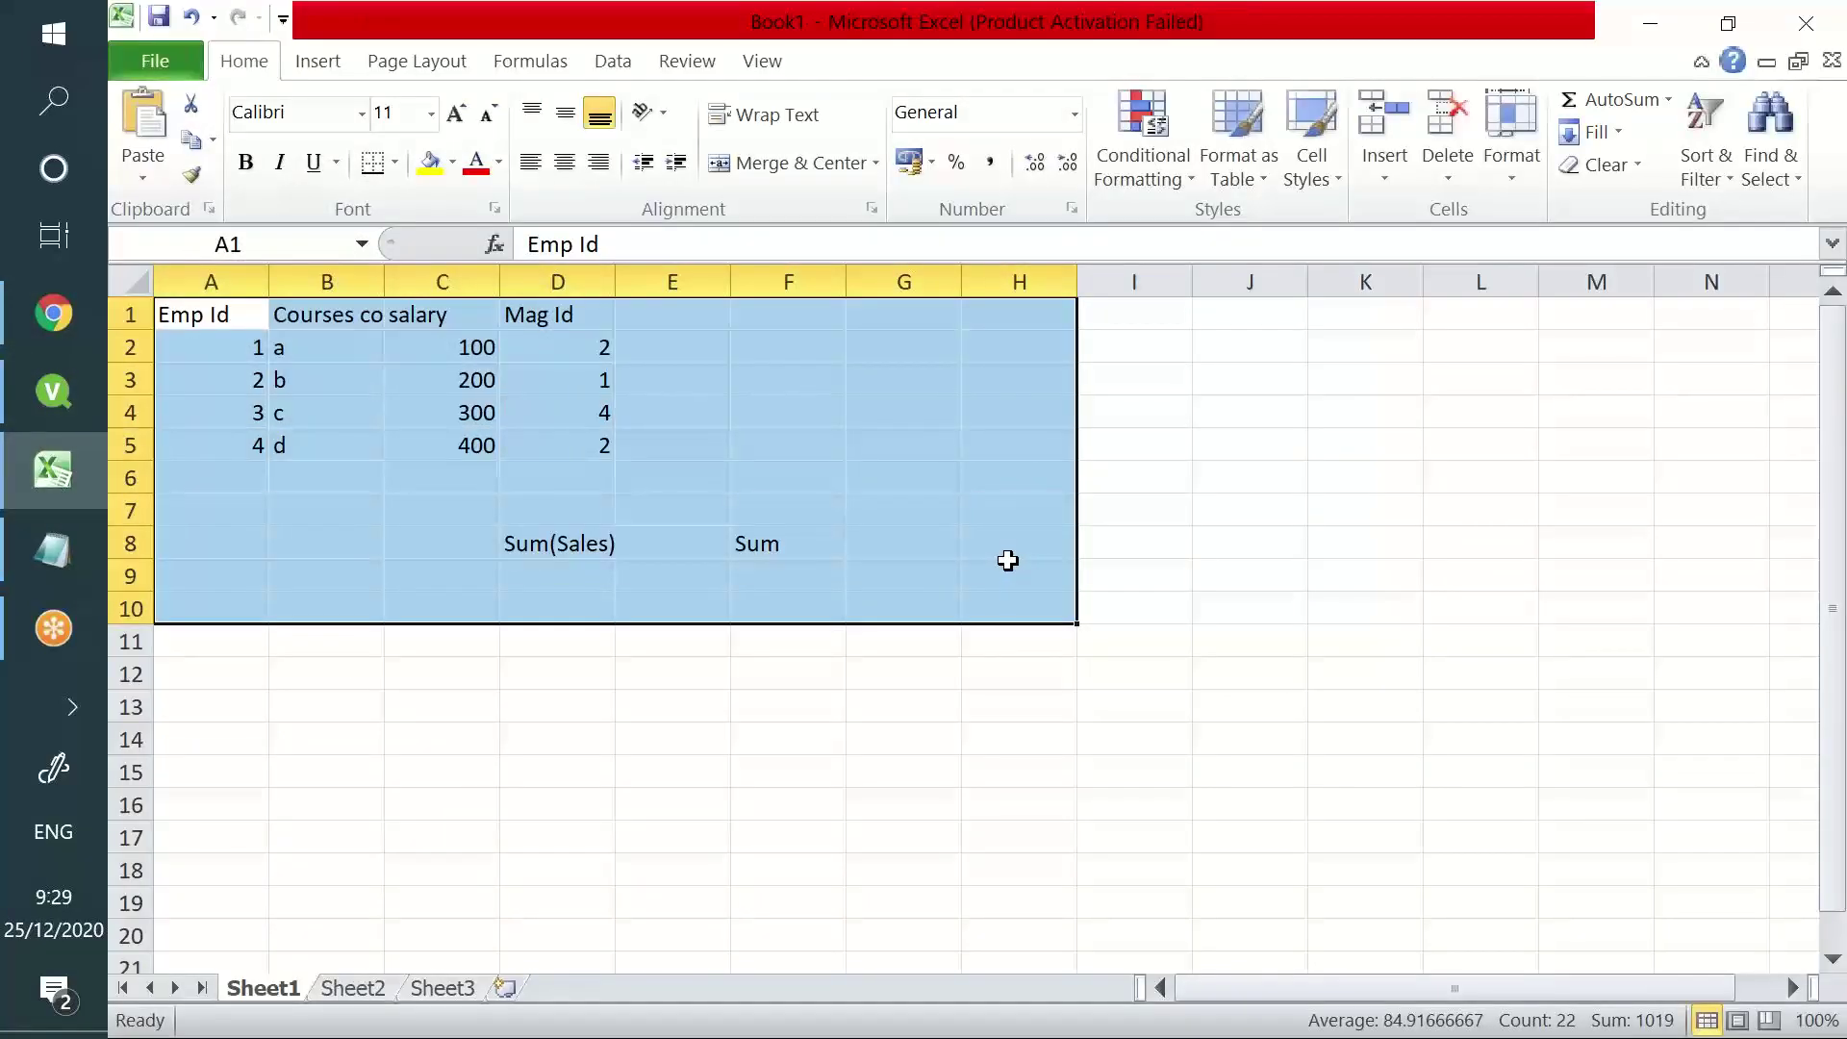
- Clear A1:H10 and enter headers Product ID, Product Name and Product Location in A1:C1
key("Delete")
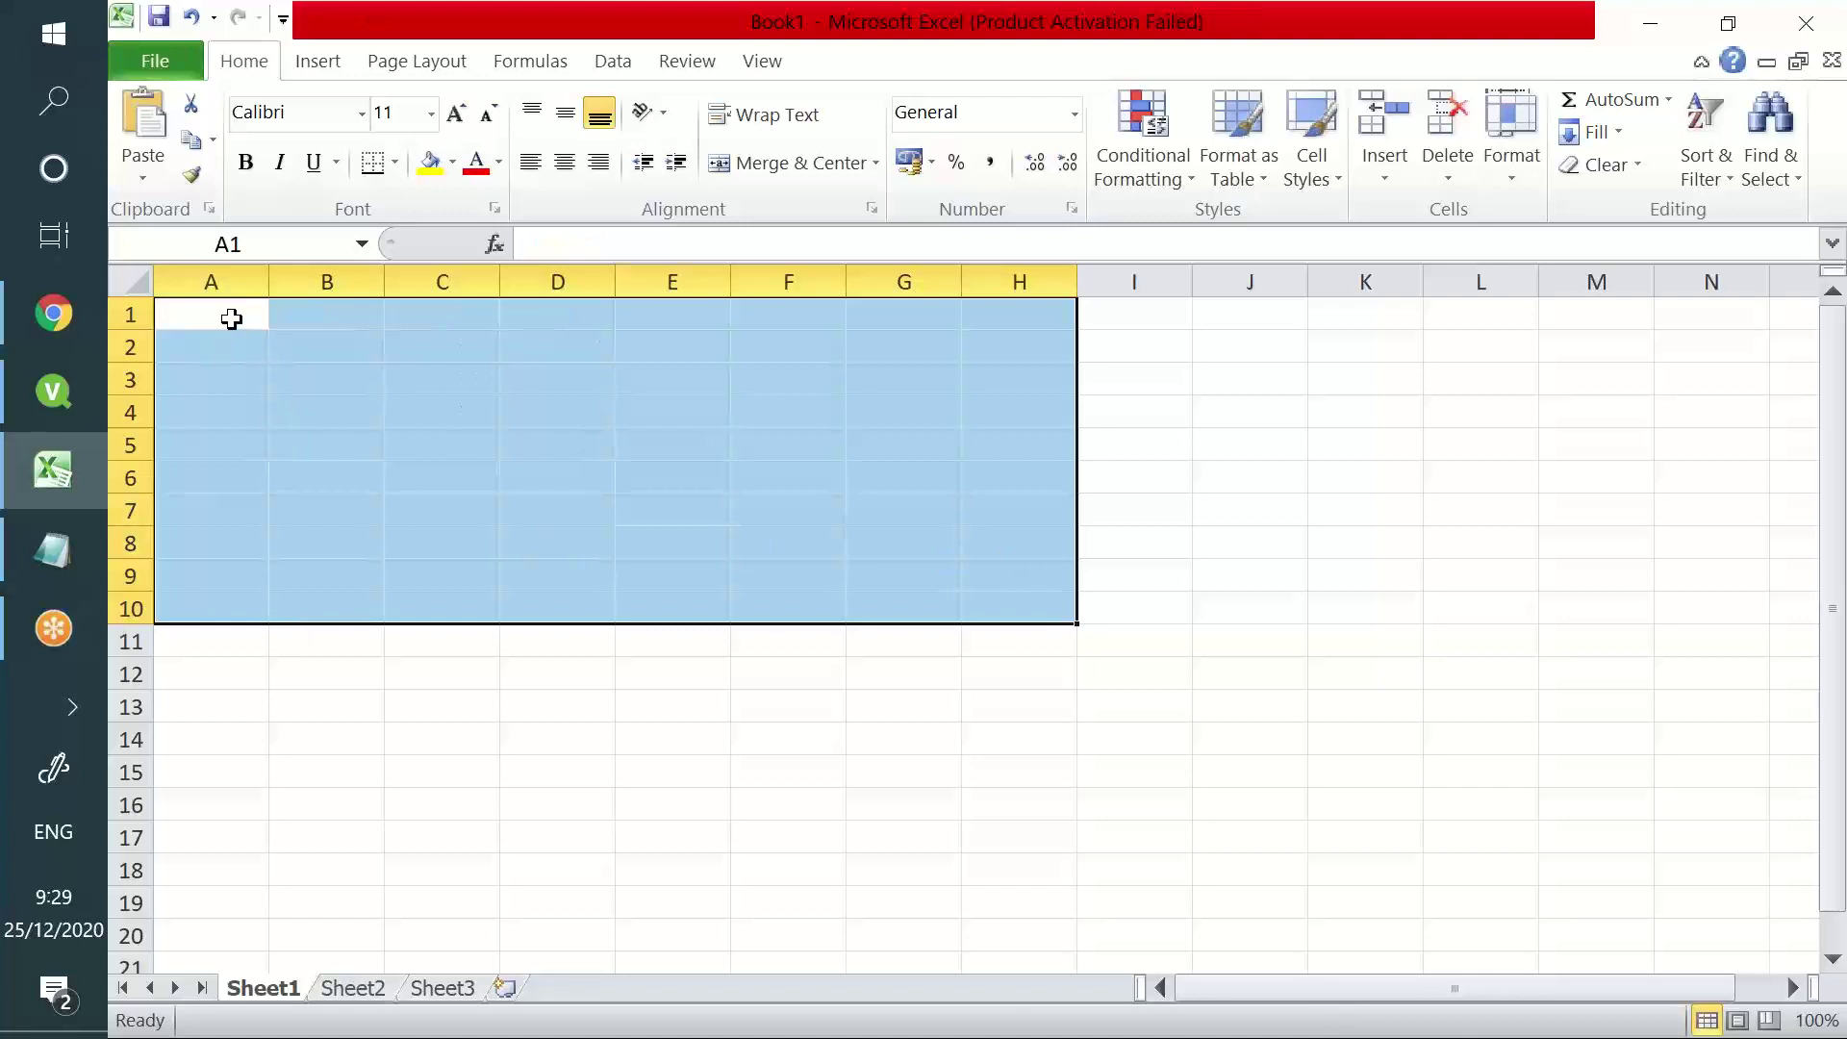
left_click(231, 318)
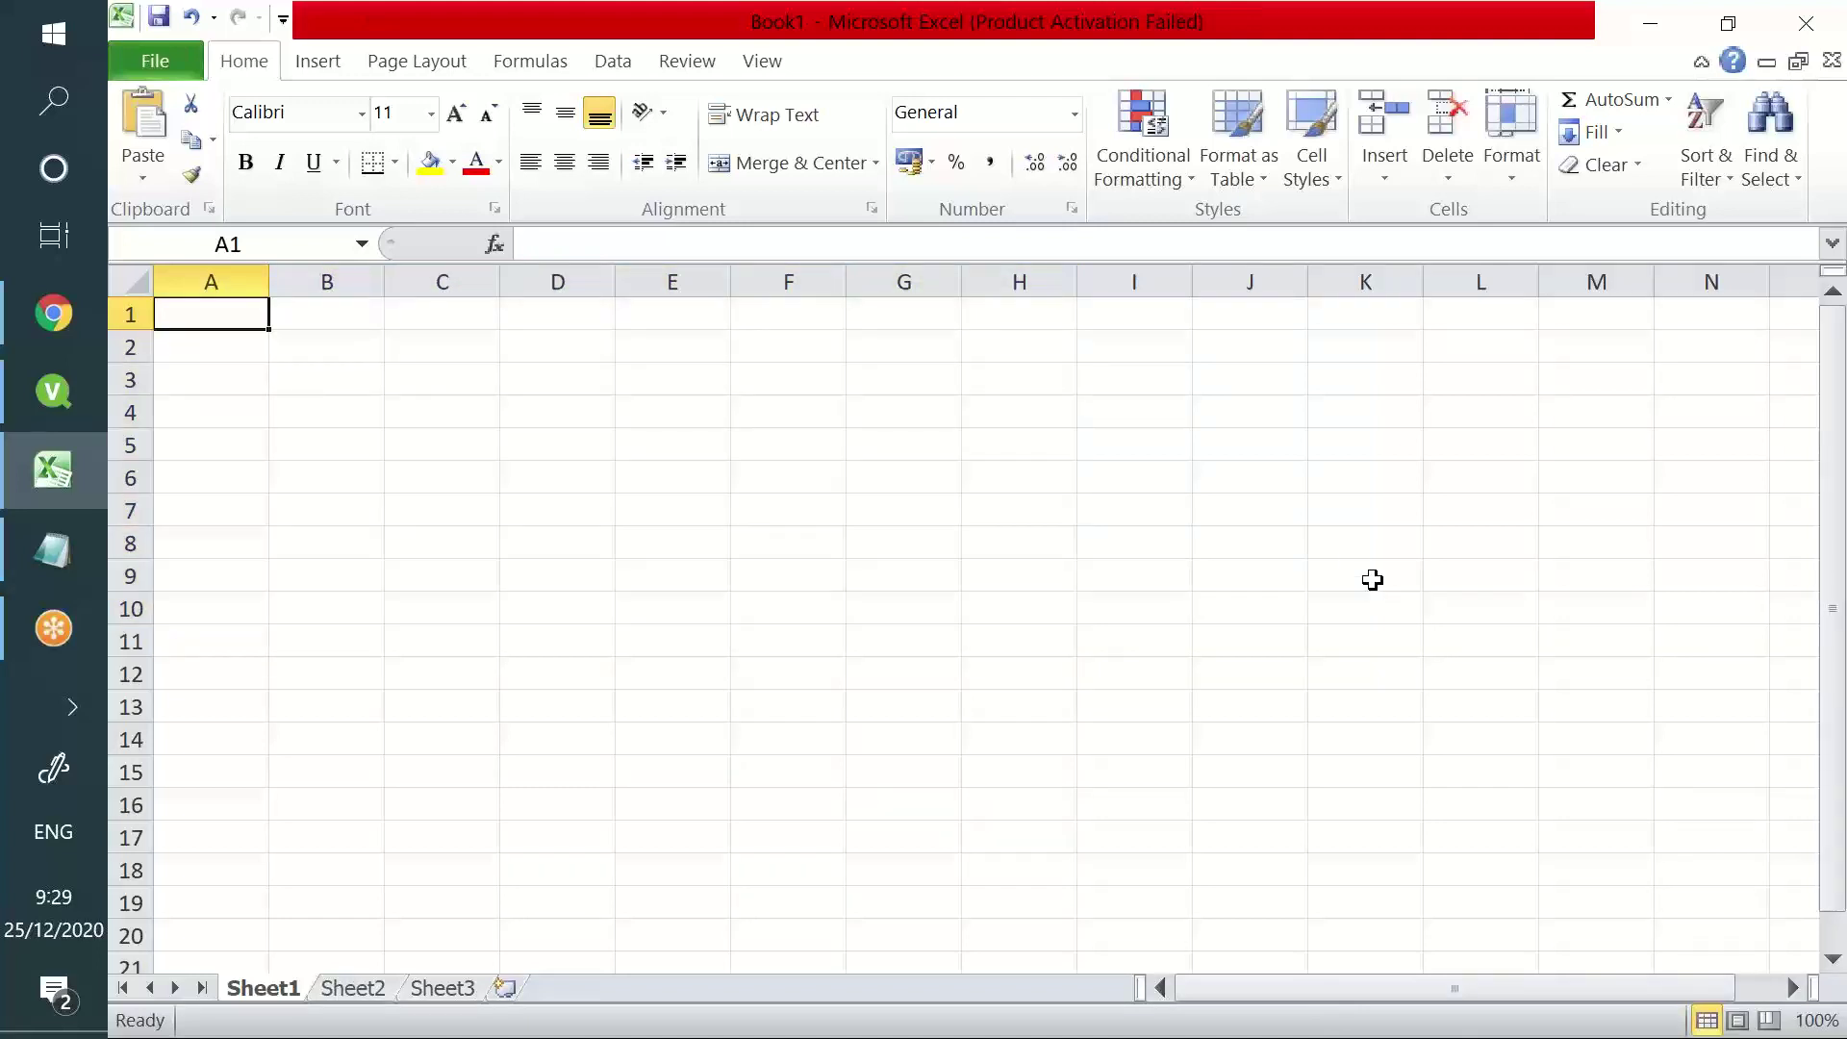
type("Product ID")
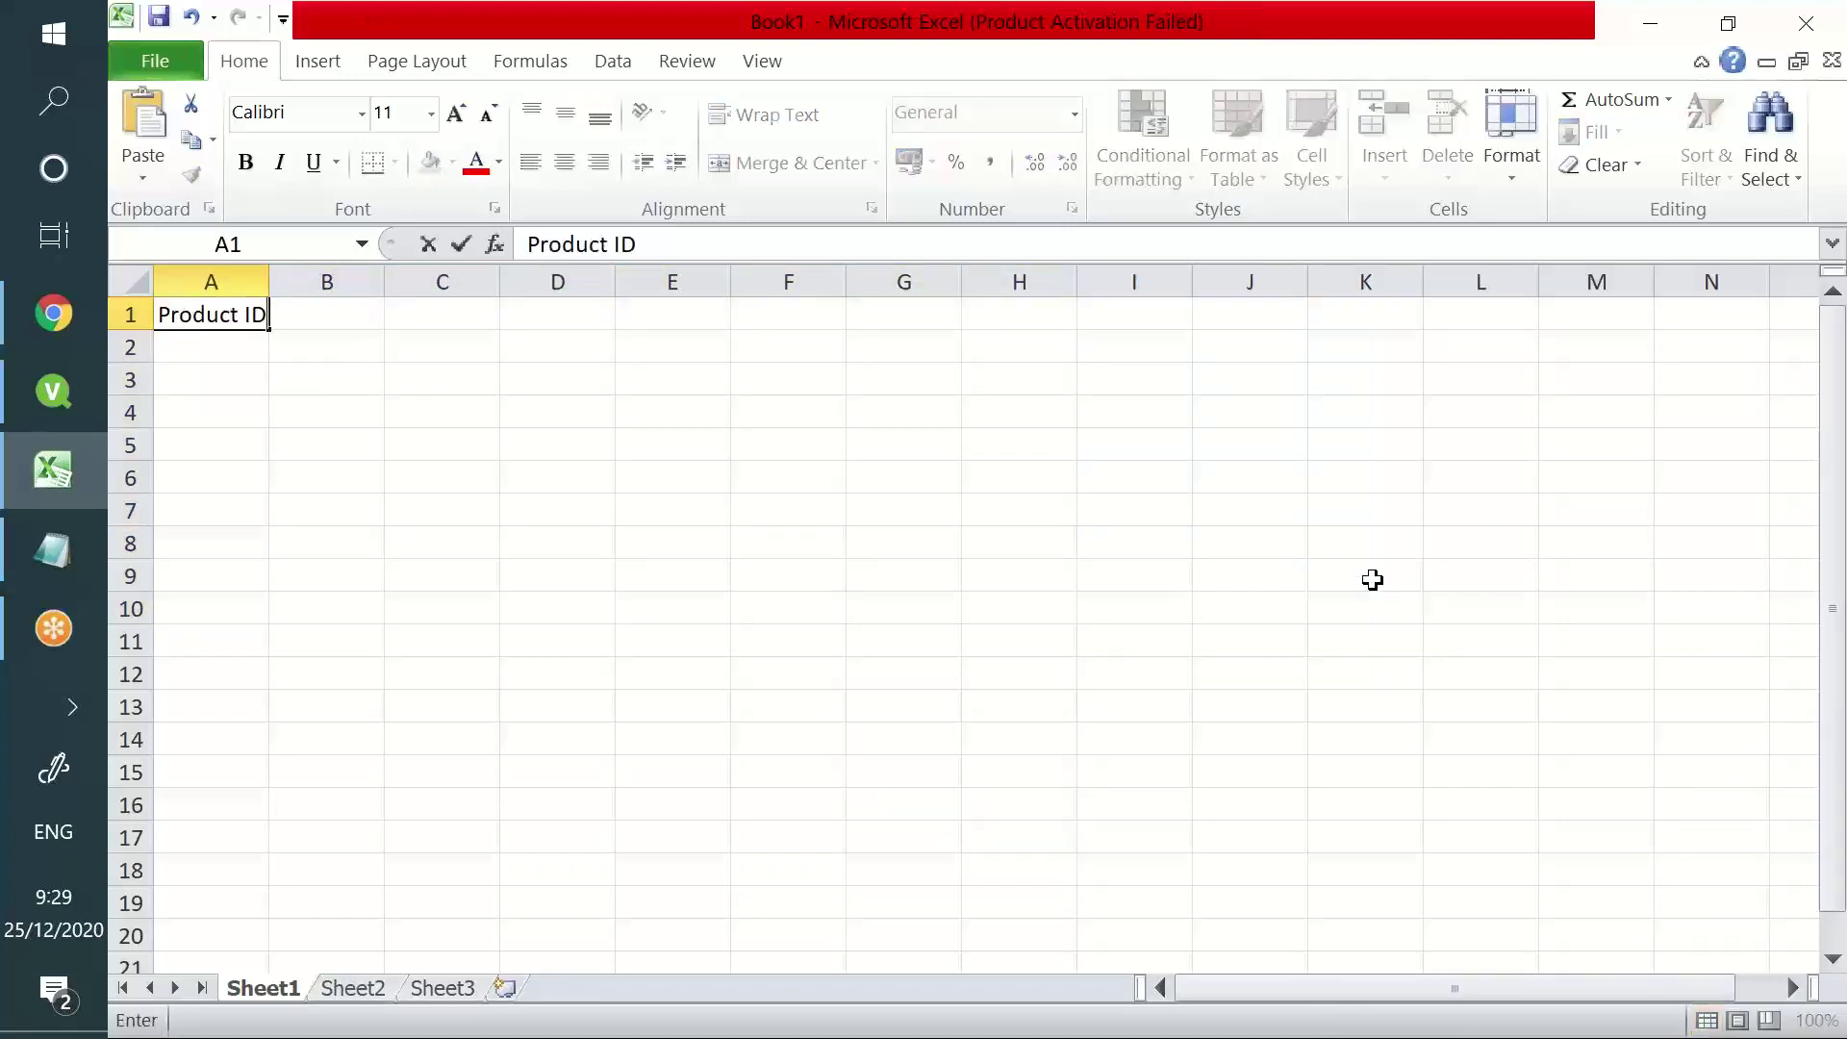
key("Tab")
type("Prod")
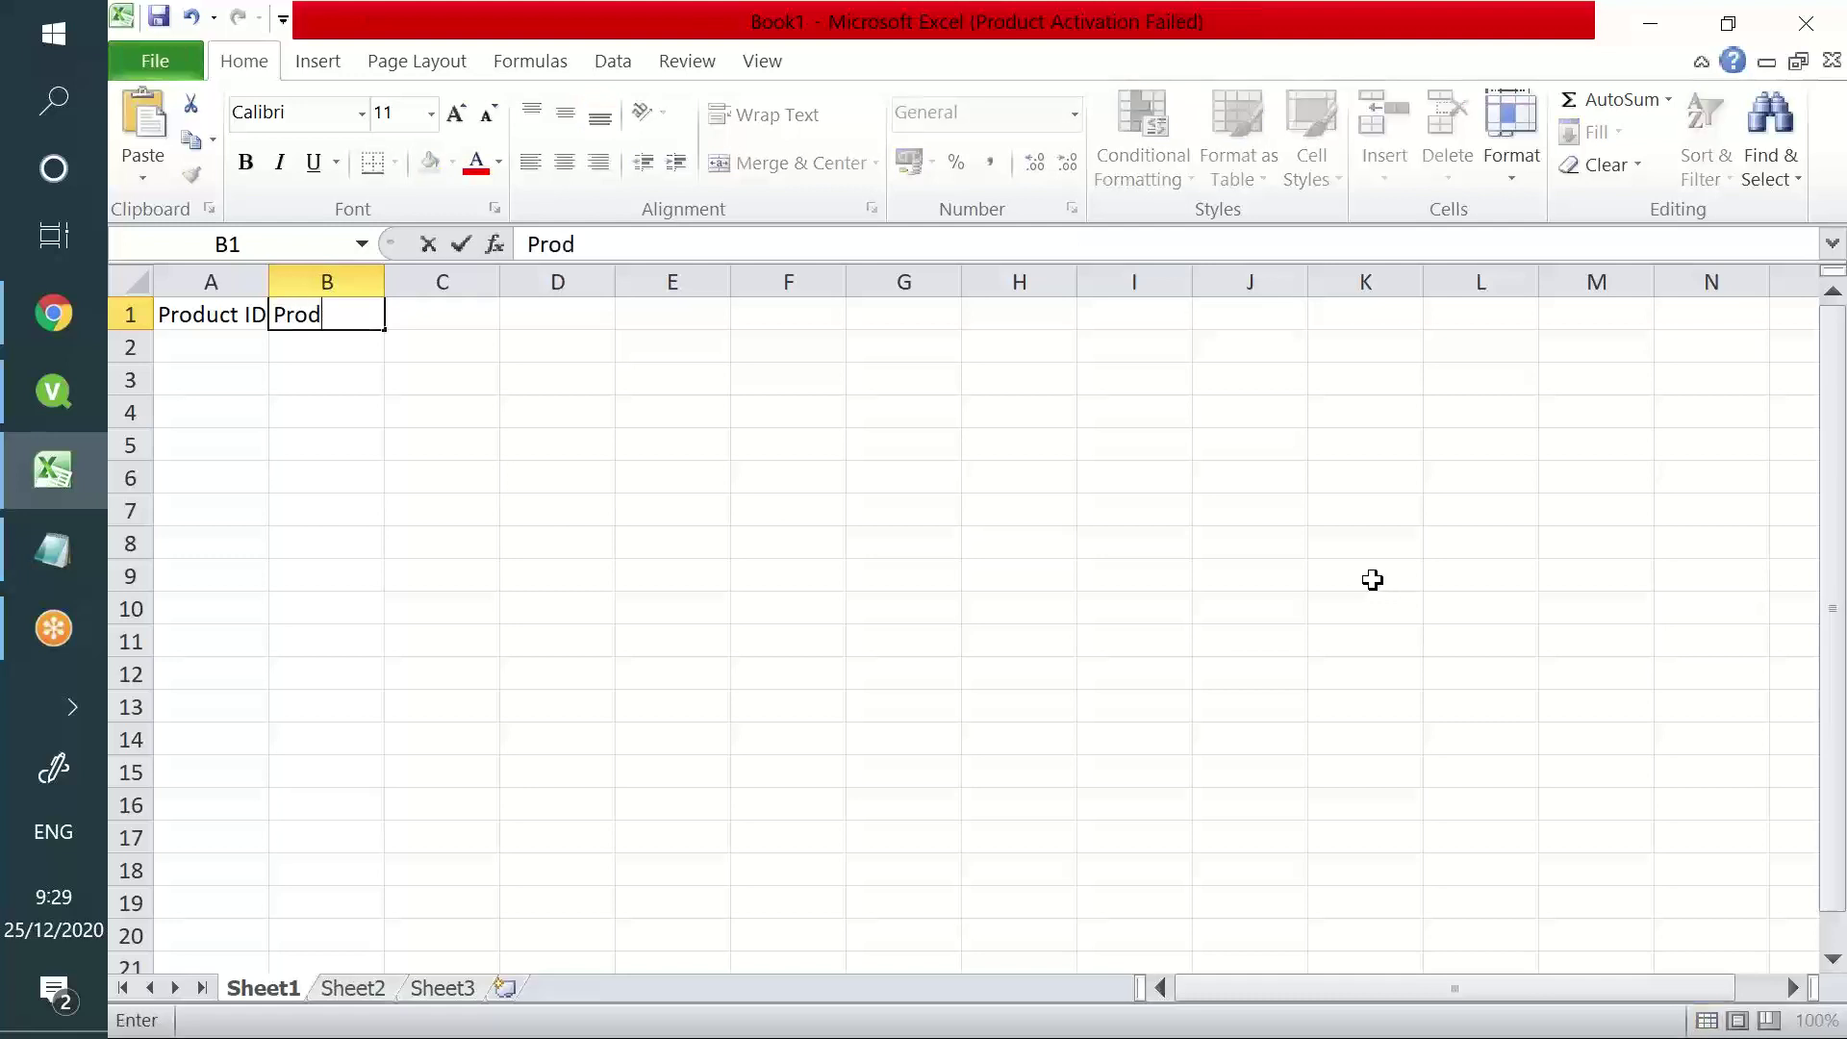
type("uct Name")
key("Tab")
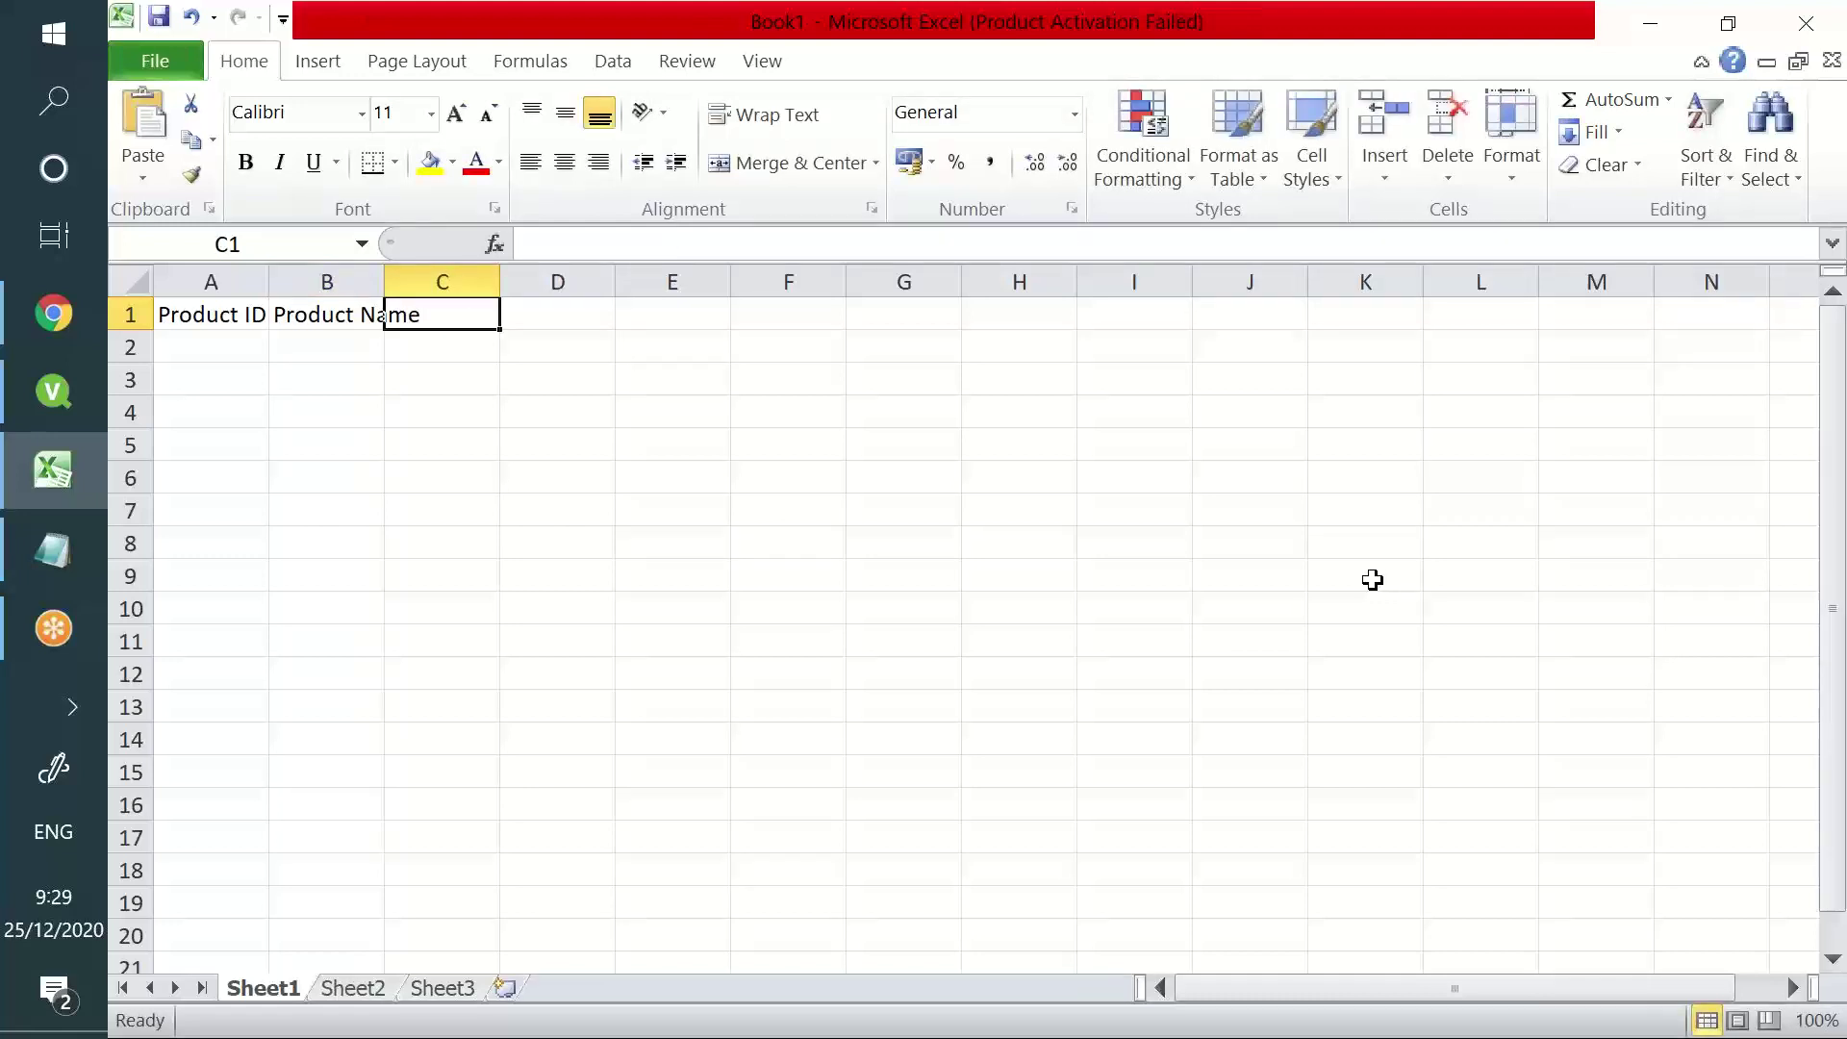
type("Peod")
key("BackSpace")
key("BackSpace")
key("BackSpace")
type("roduct Location")
key("Tab")
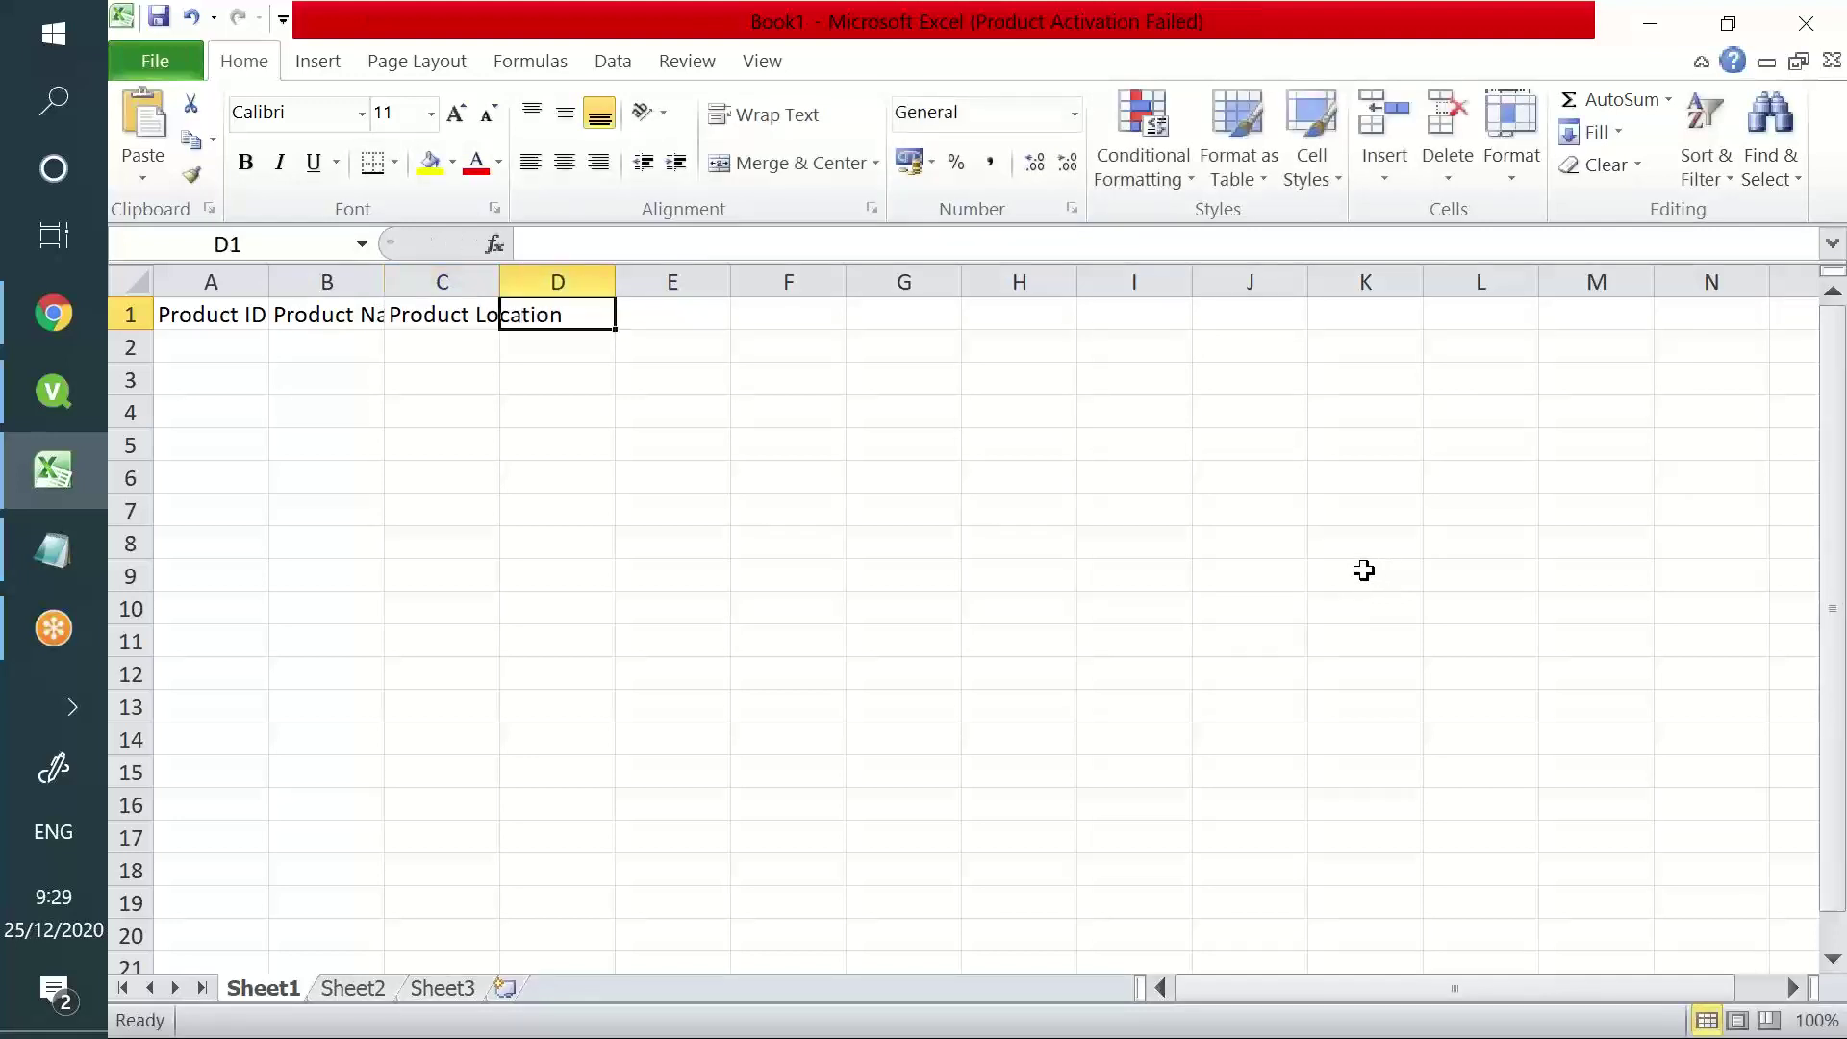
- Widen columns B and C to fit the headers and leave D1 empty
left_click_drag(384, 282, 426, 282)
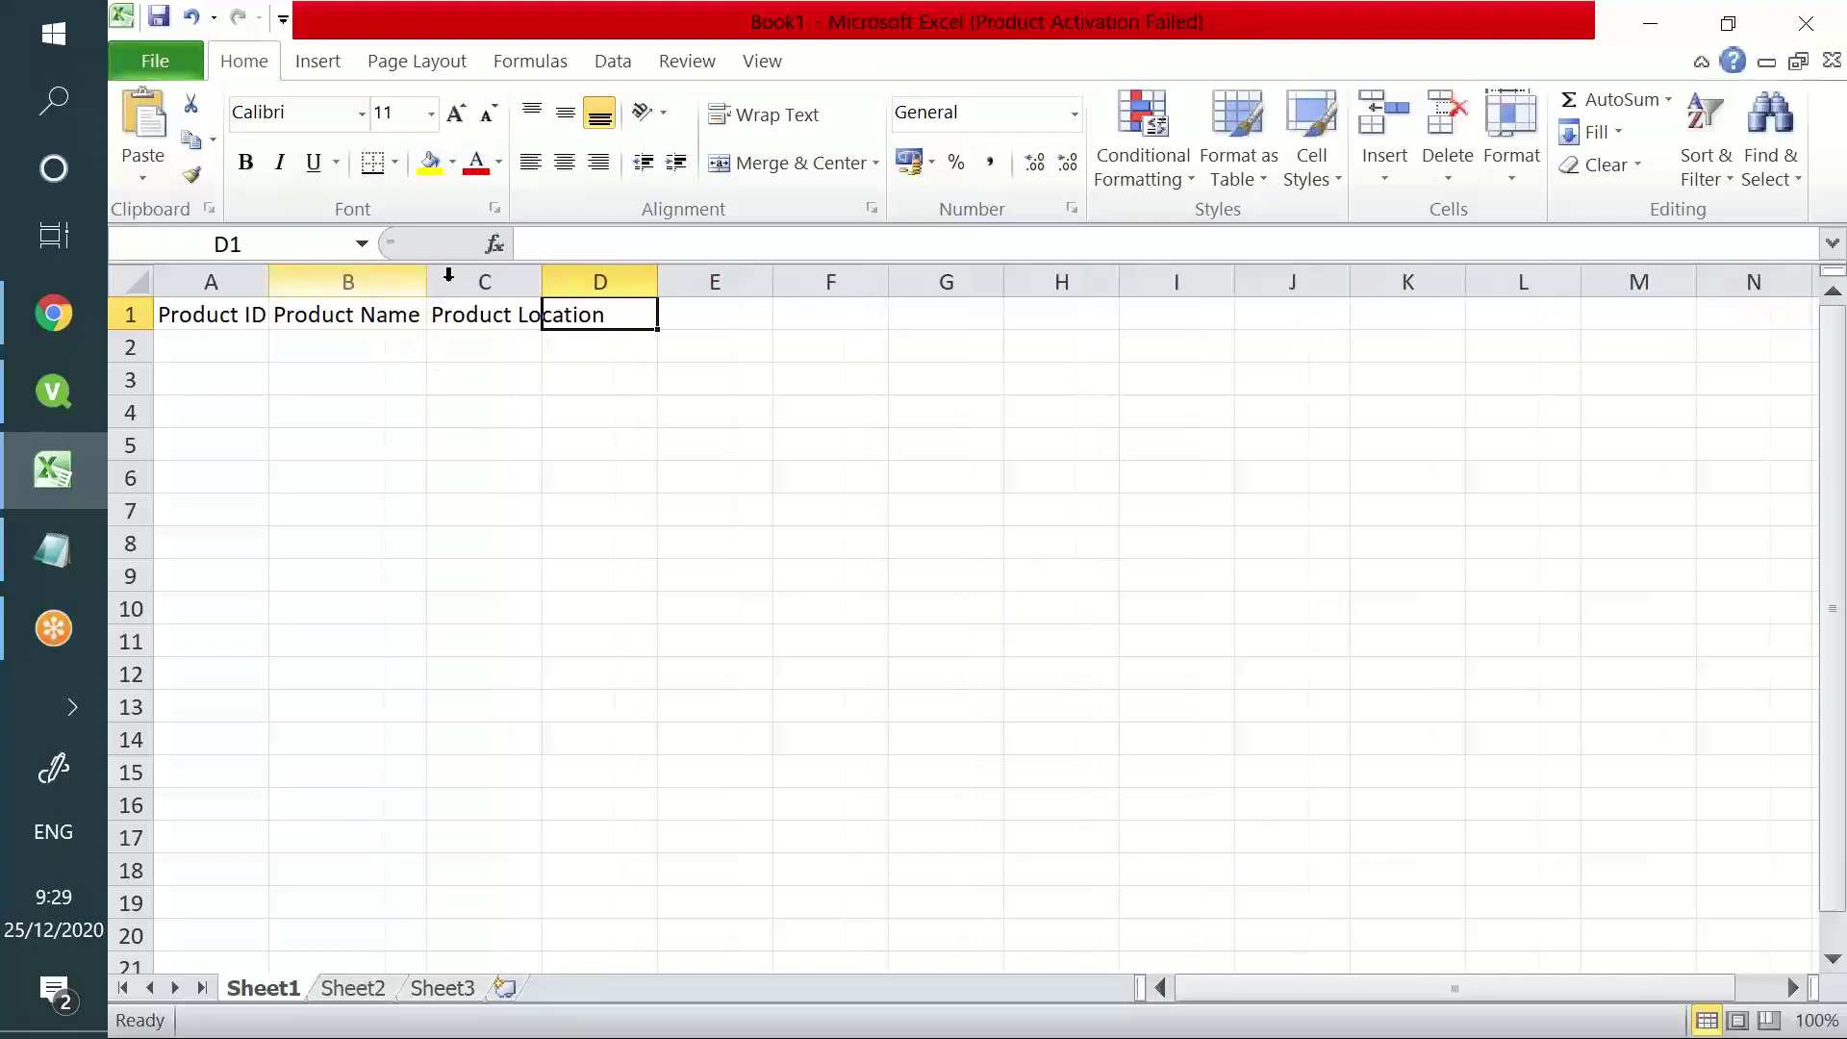
left_click_drag(542, 282, 612, 282)
type("Produc")
key("BackSpace")
key("BackSpace")
key("BackSpace")
key("BackSpace")
key("BackSpace")
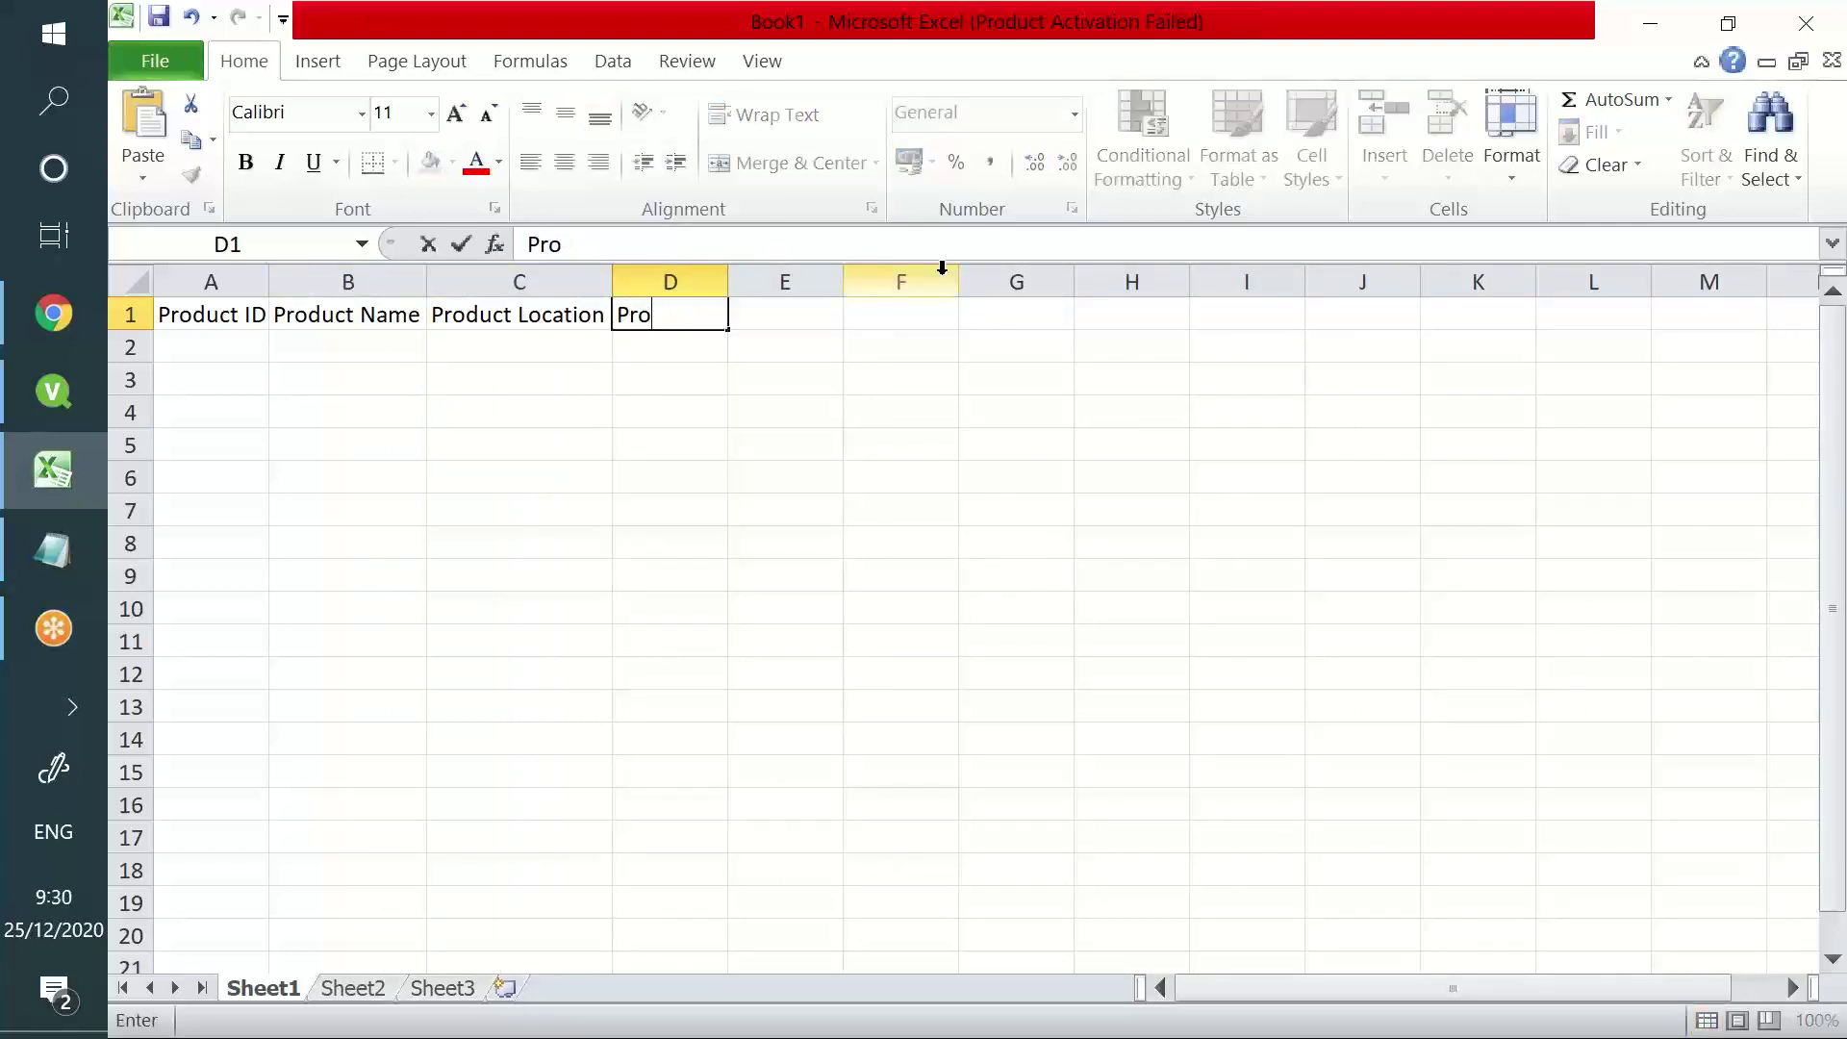
type("\\")
key("BackSpace")
key("BackSpace")
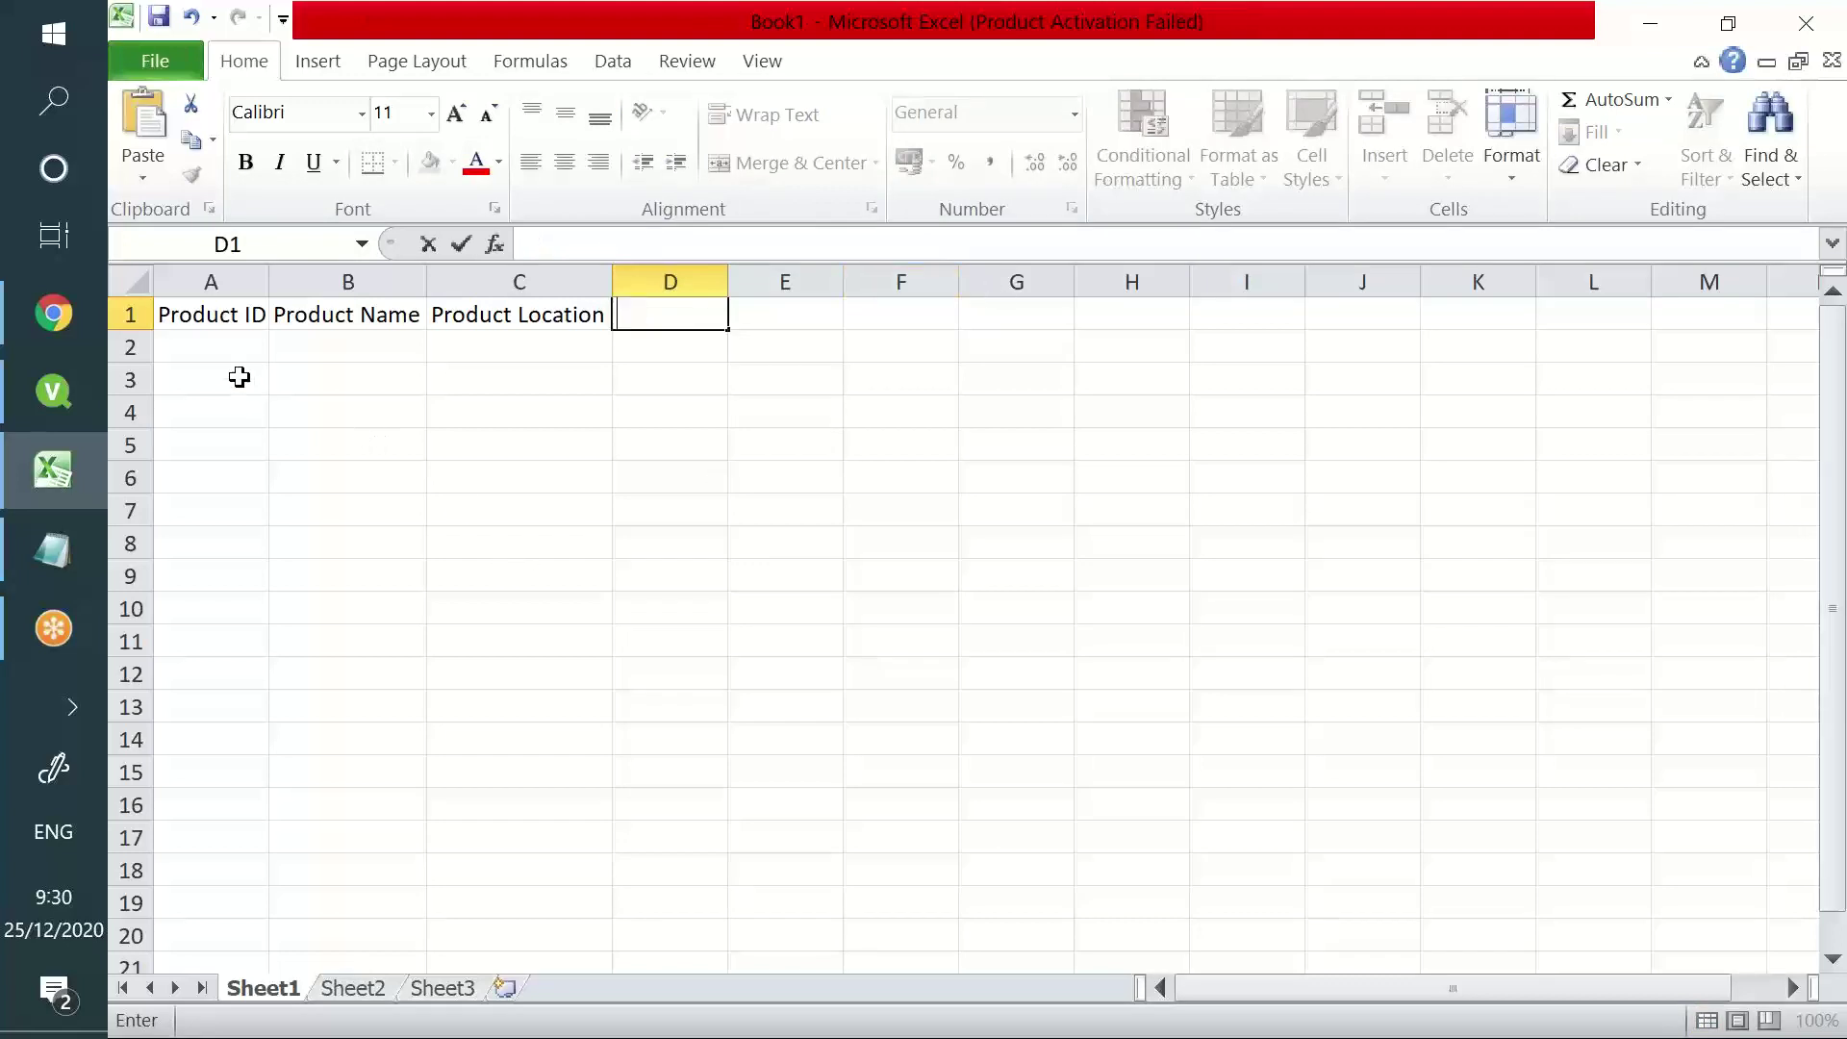
- Enter Product IDs 1 through 5 in A2:A6
left_click(241, 344)
type("1")
key("Return")
type("2")
key("Return")
type("3")
key("Return")
type("4")
key("Return")
type("5")
key("Return")
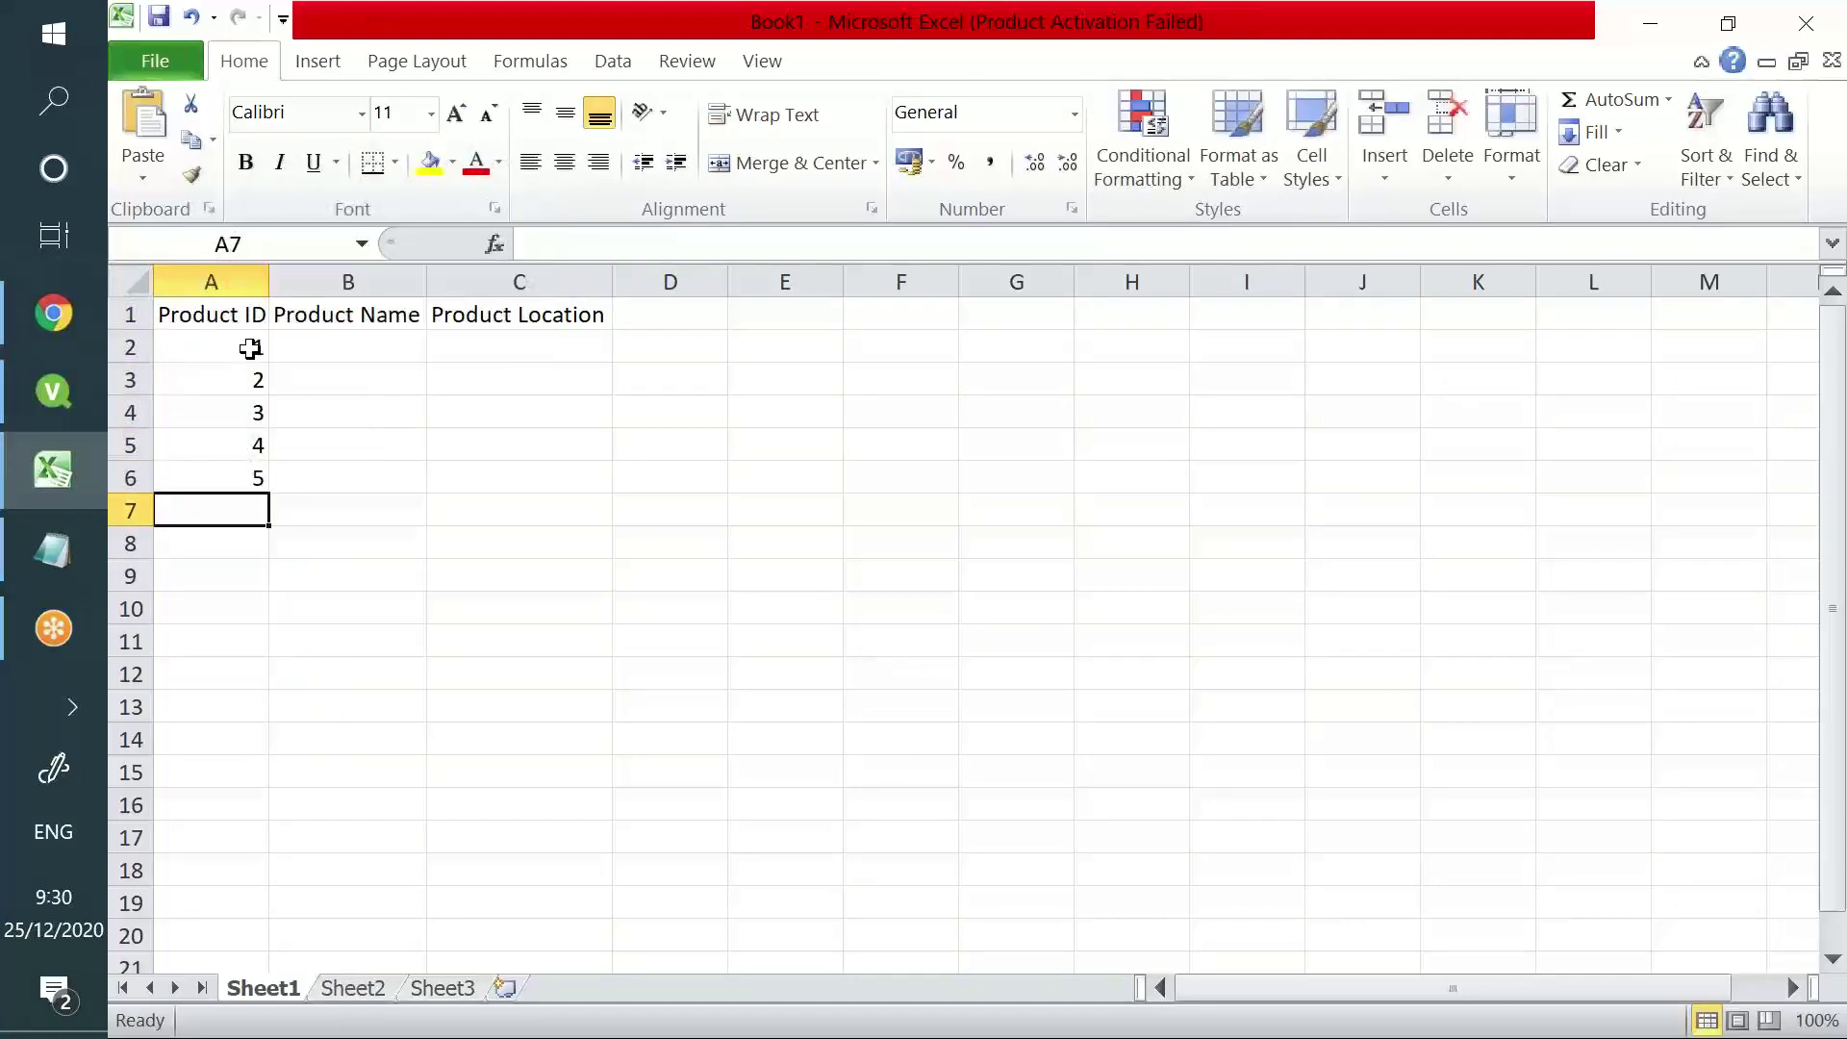
- Enter product names Lux, Colgate, Pepsodant, Adidas and Oral-B in B2:B6
left_click(326, 338)
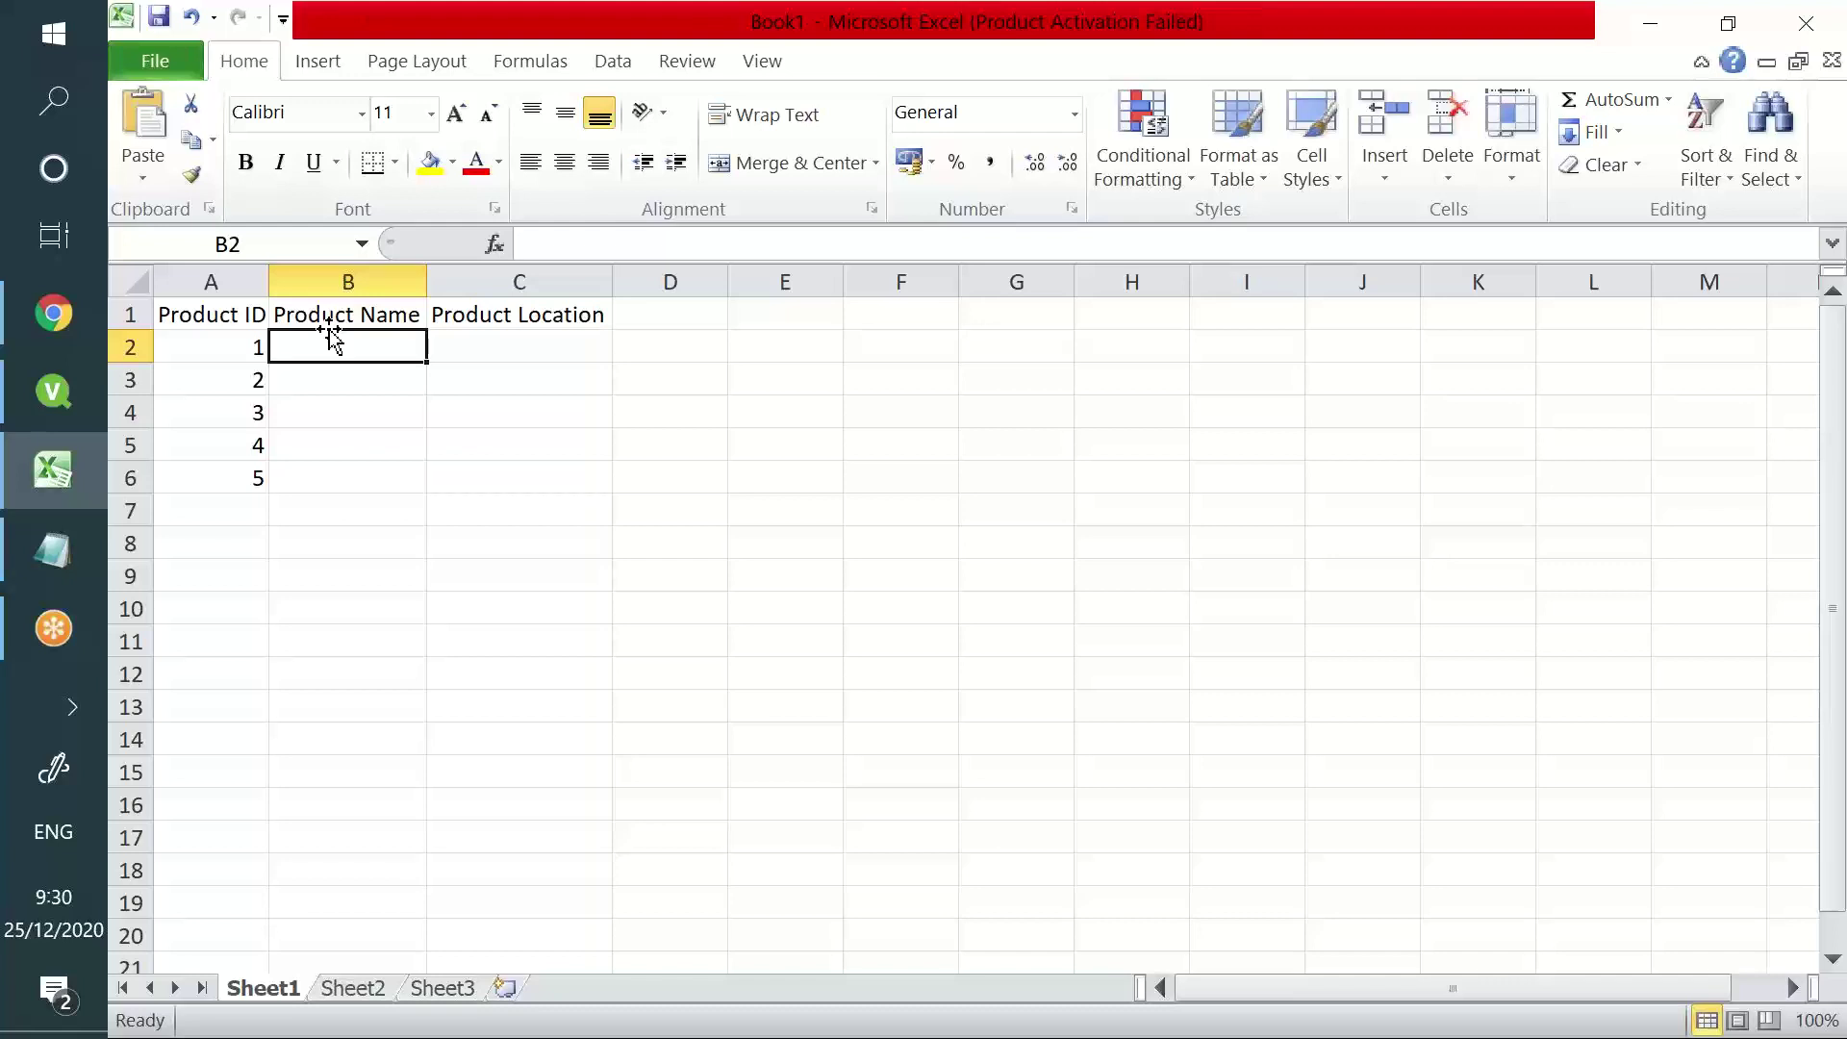
type("Lux")
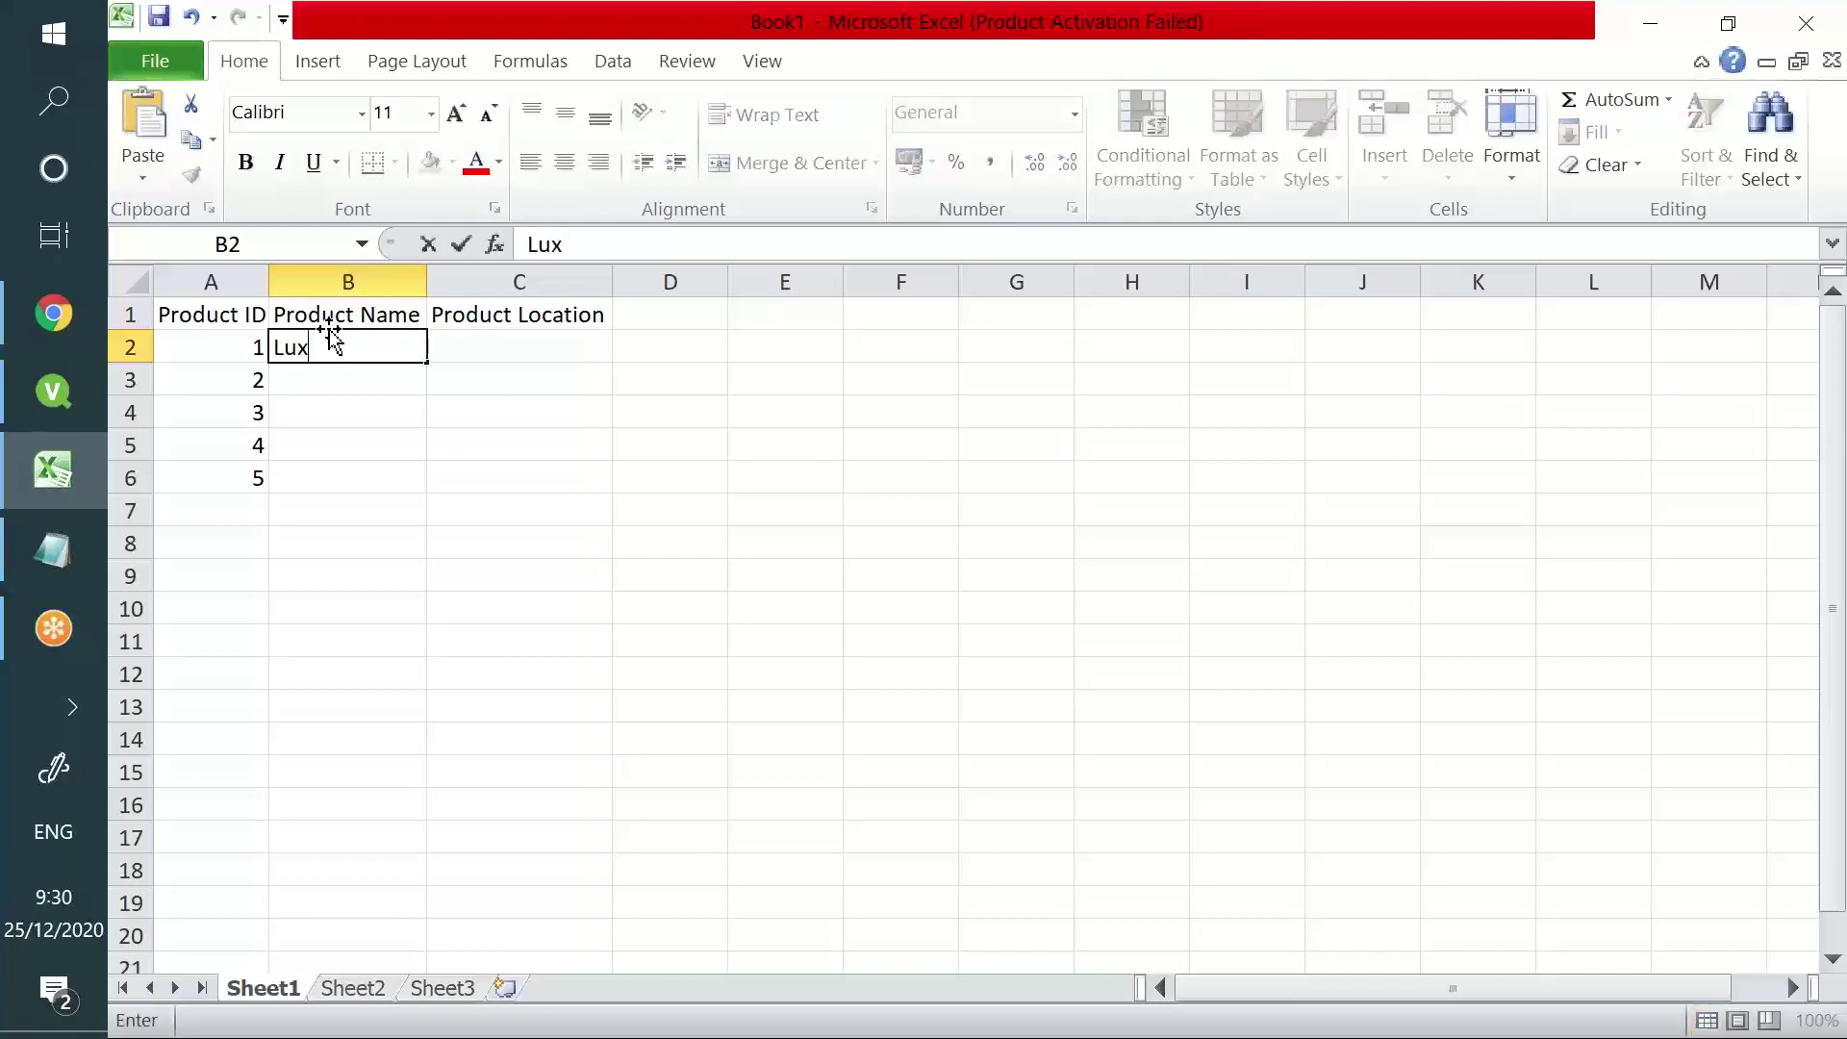
key("Return")
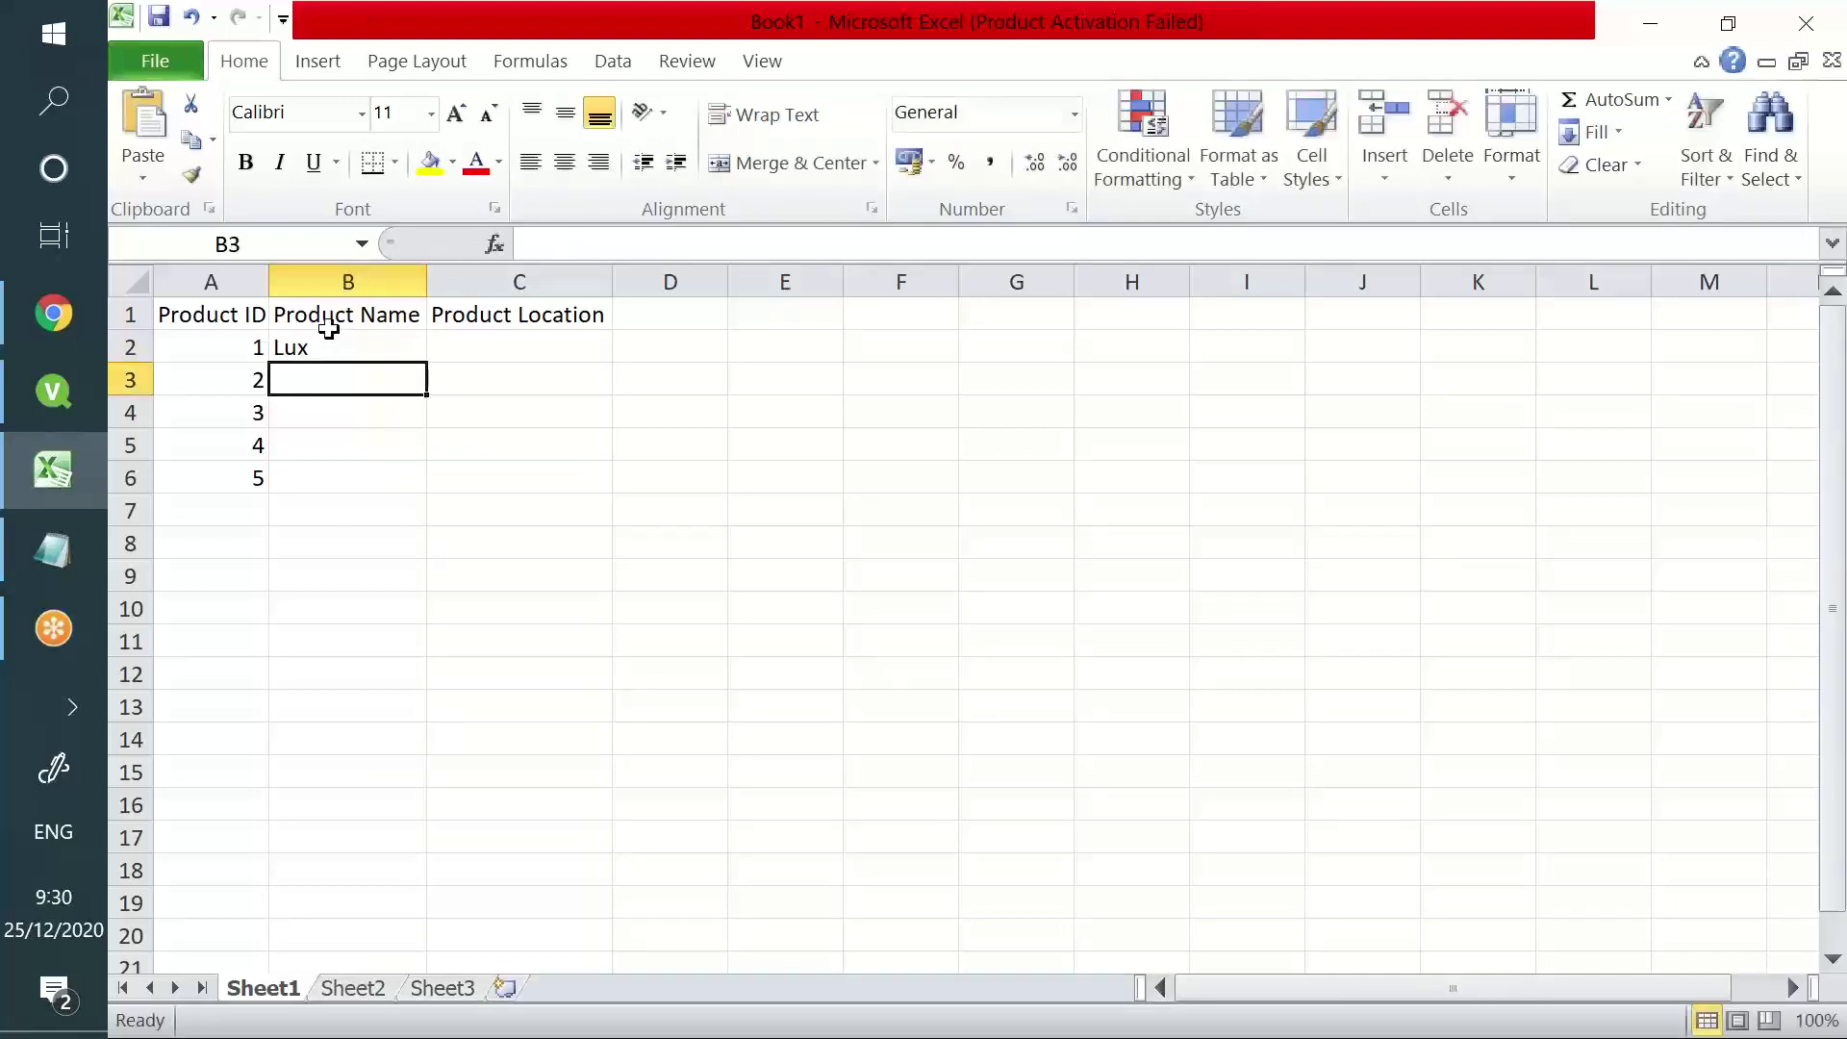
type("Colgate")
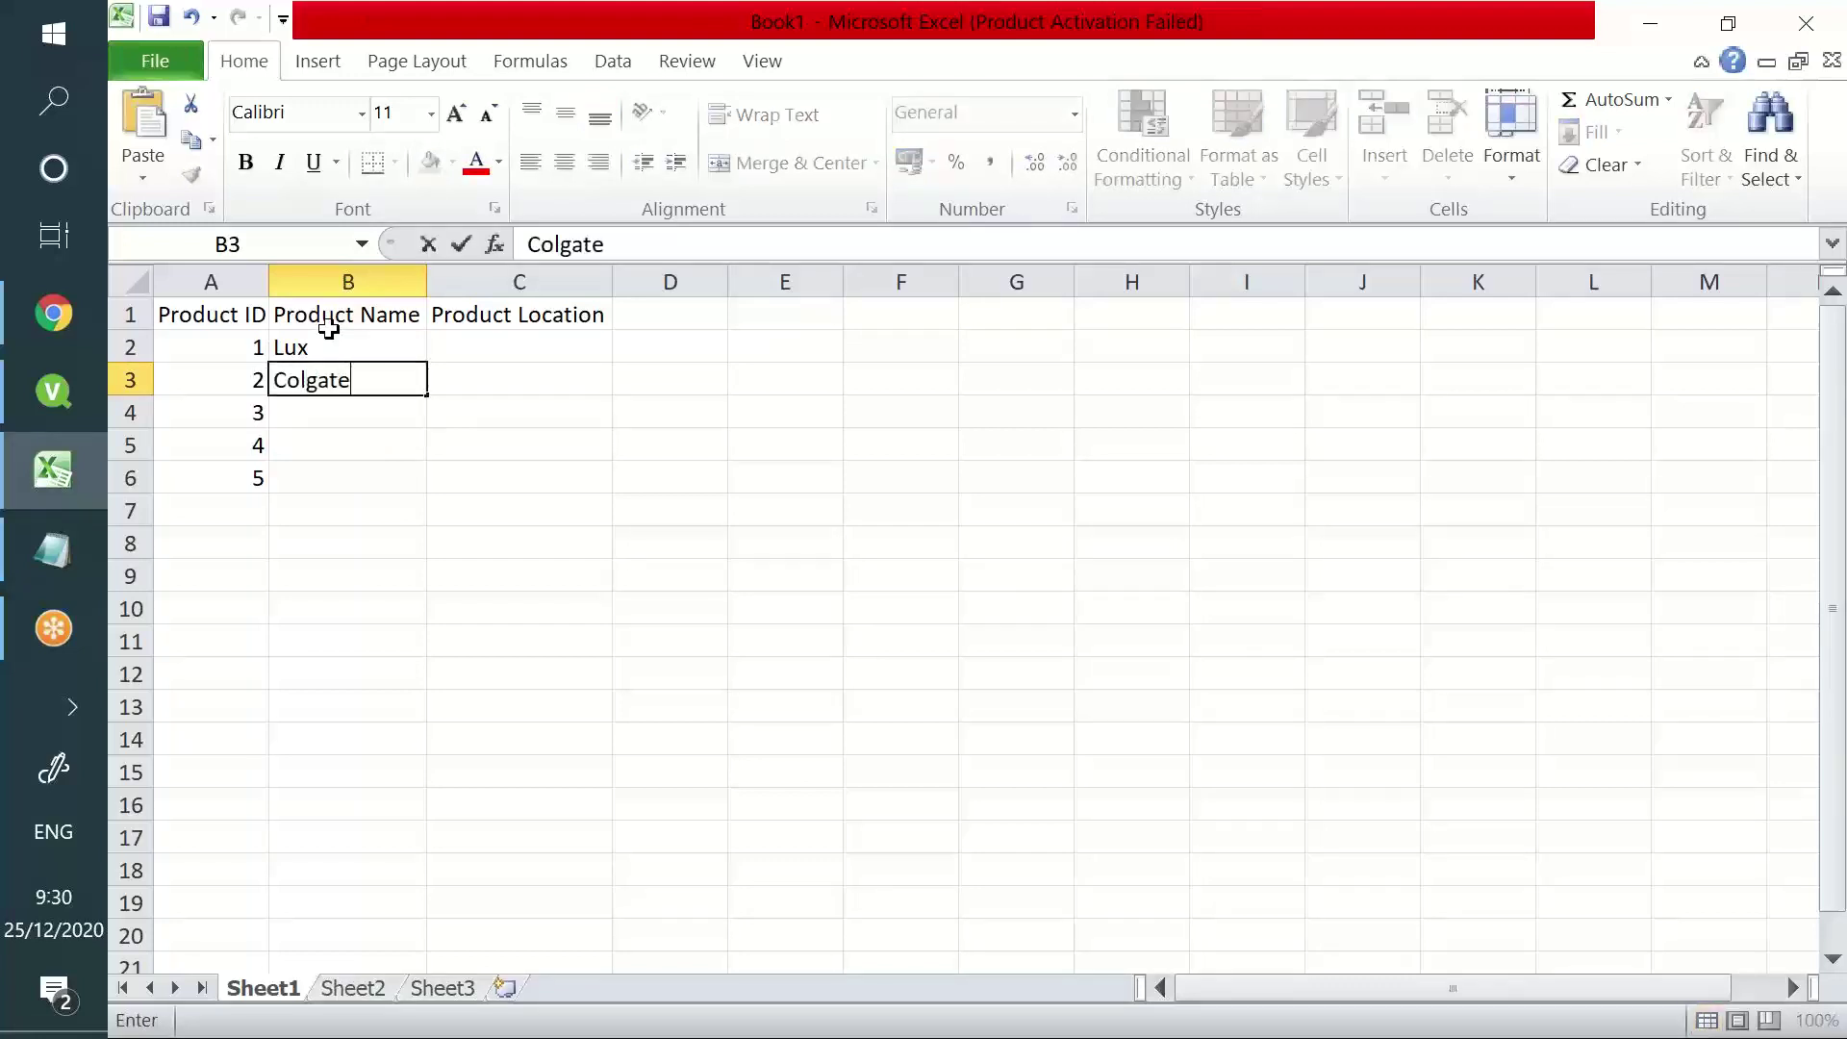
key("Return")
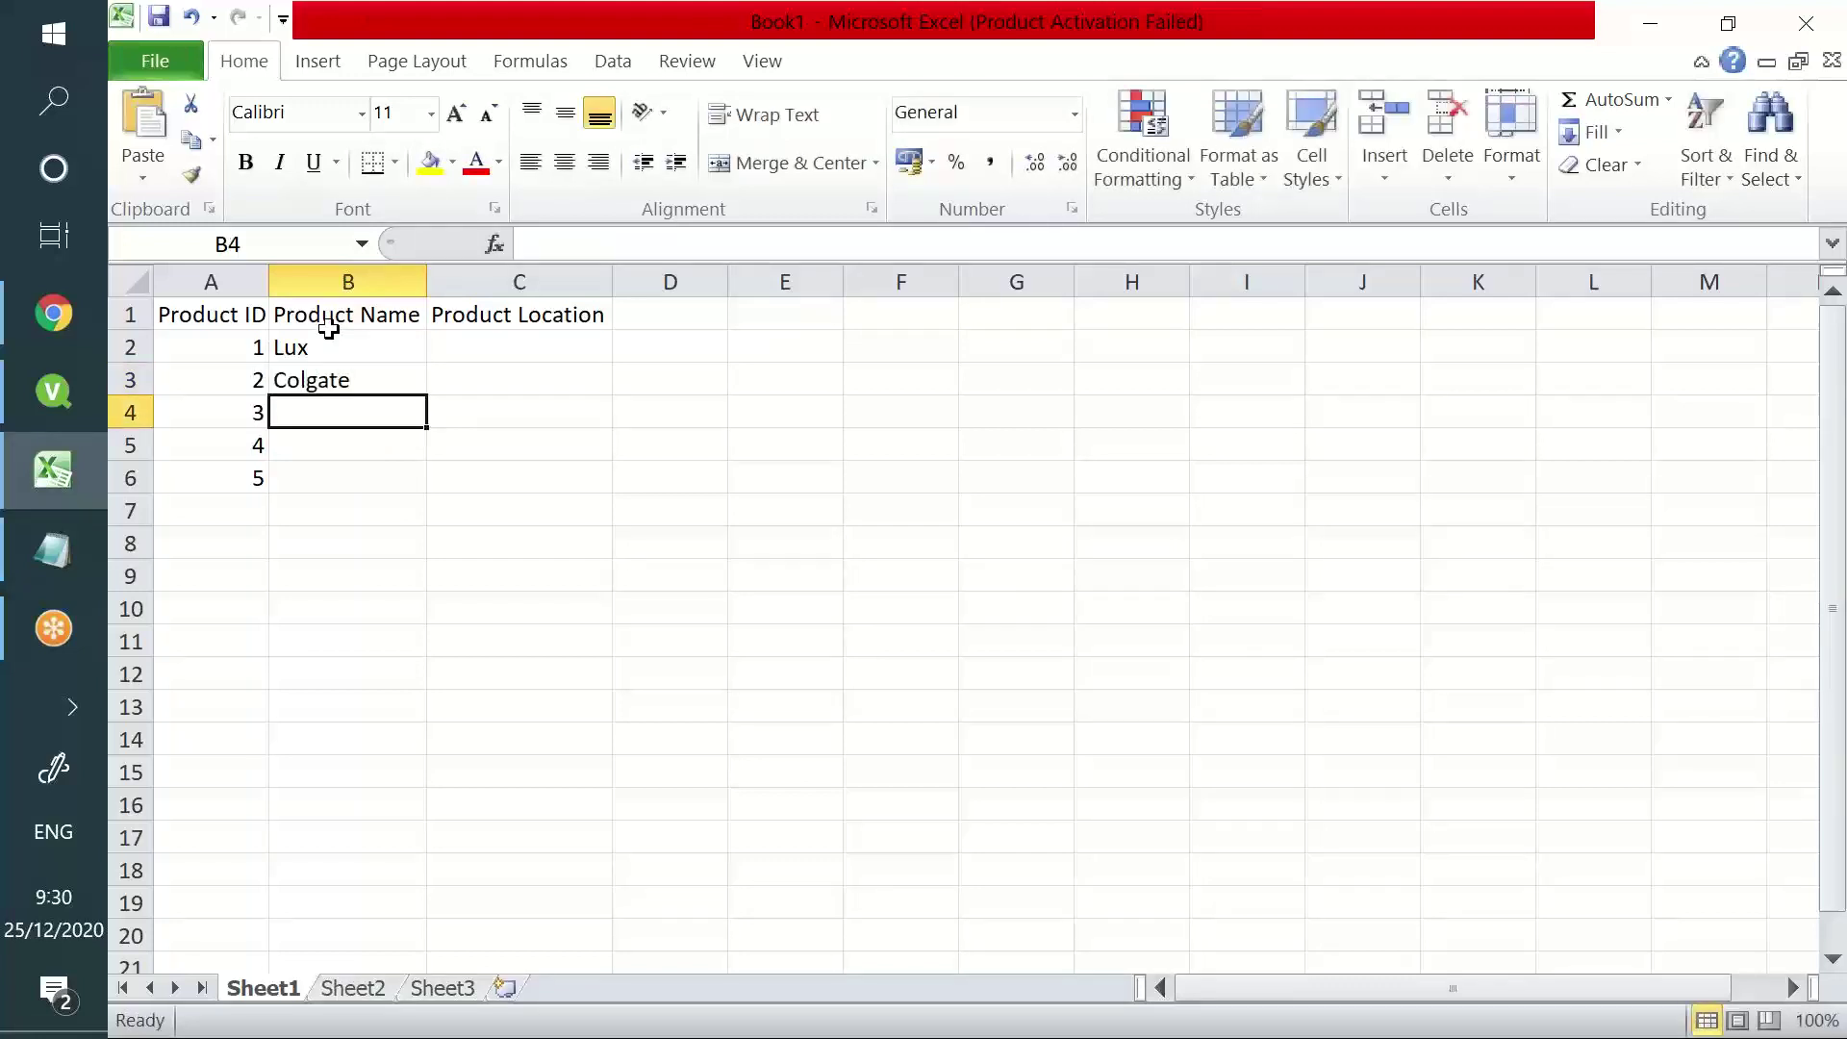
type("Pep")
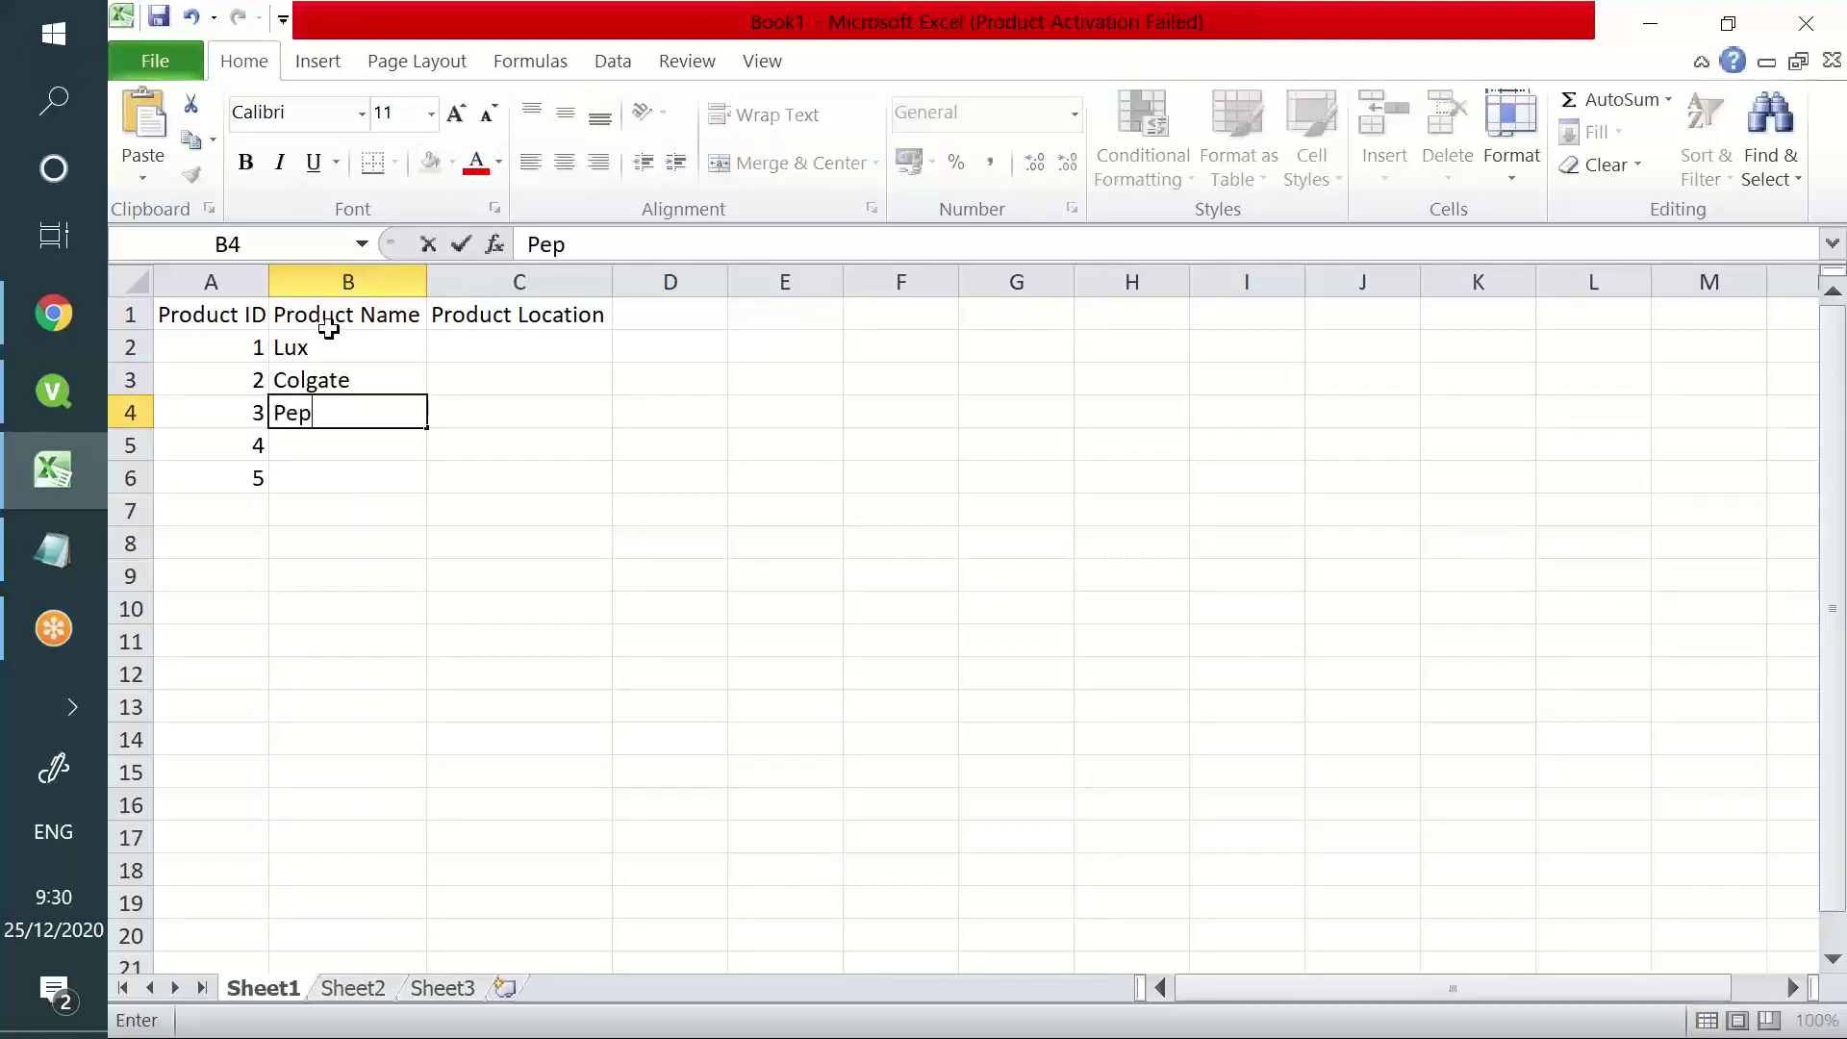
type("sodant")
key("Return")
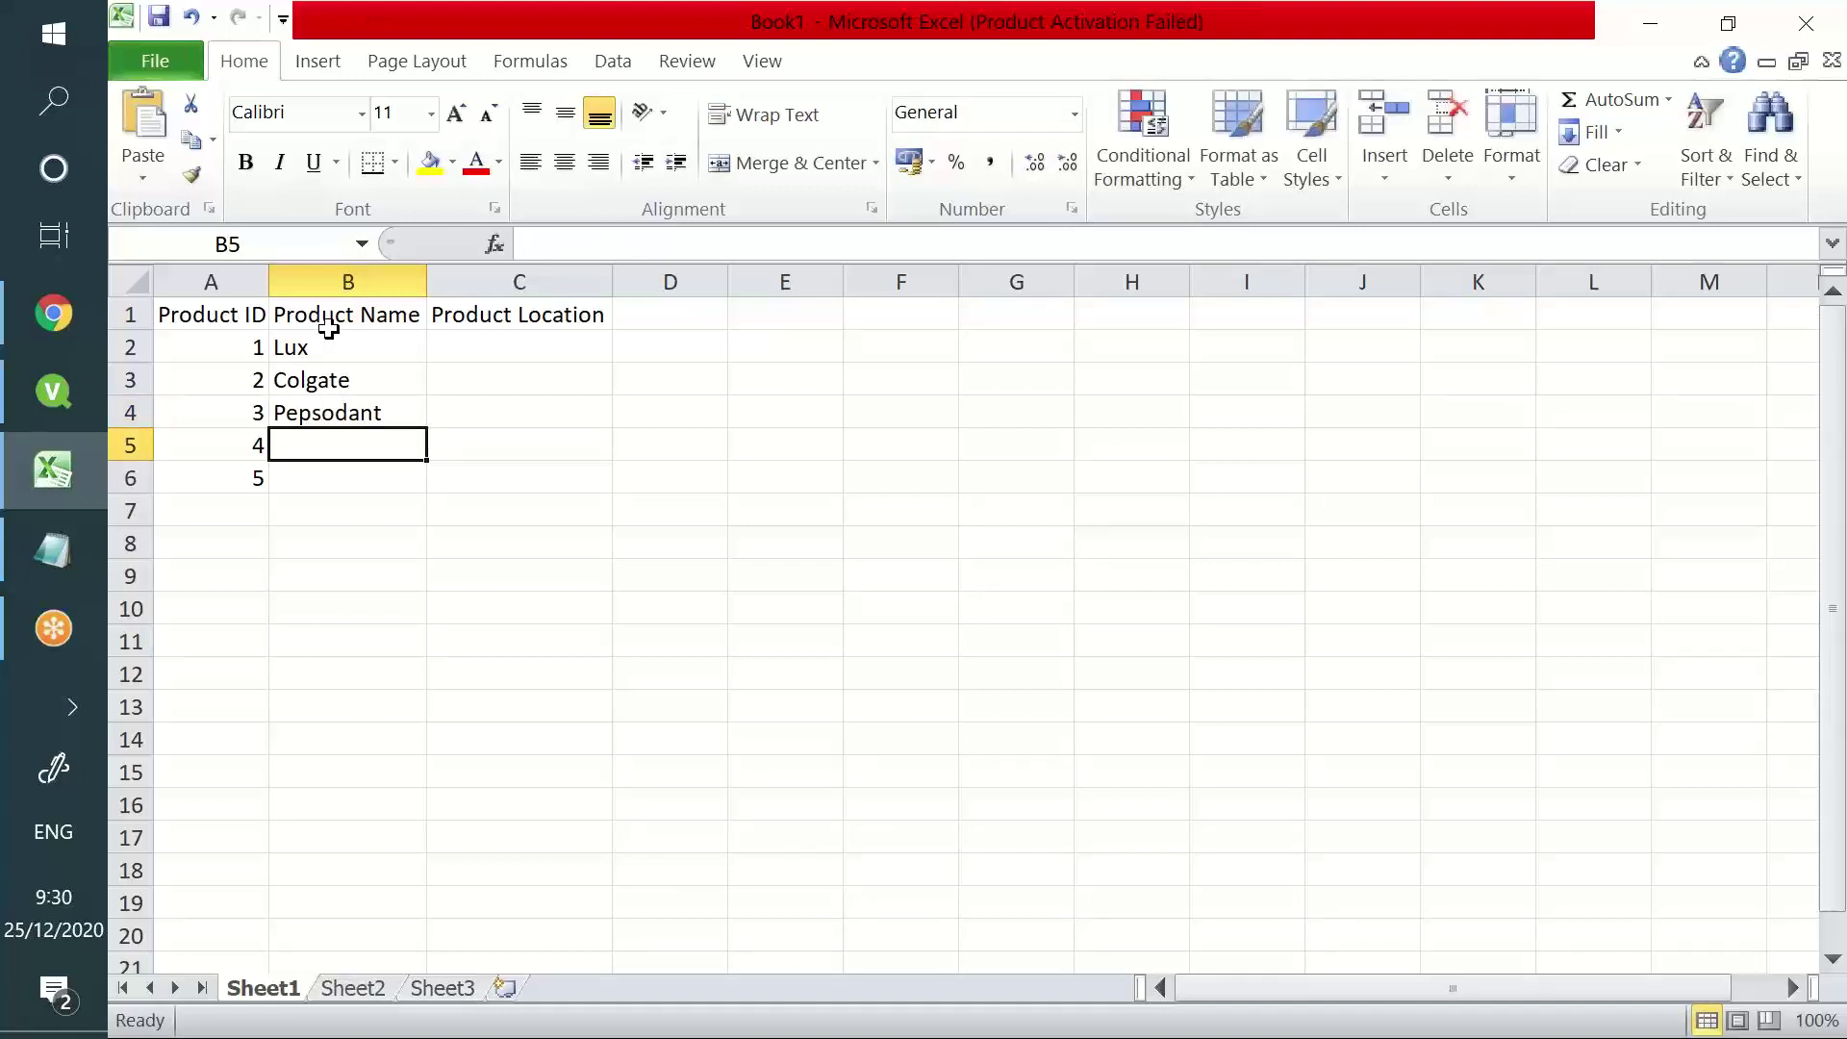
type("Adidas")
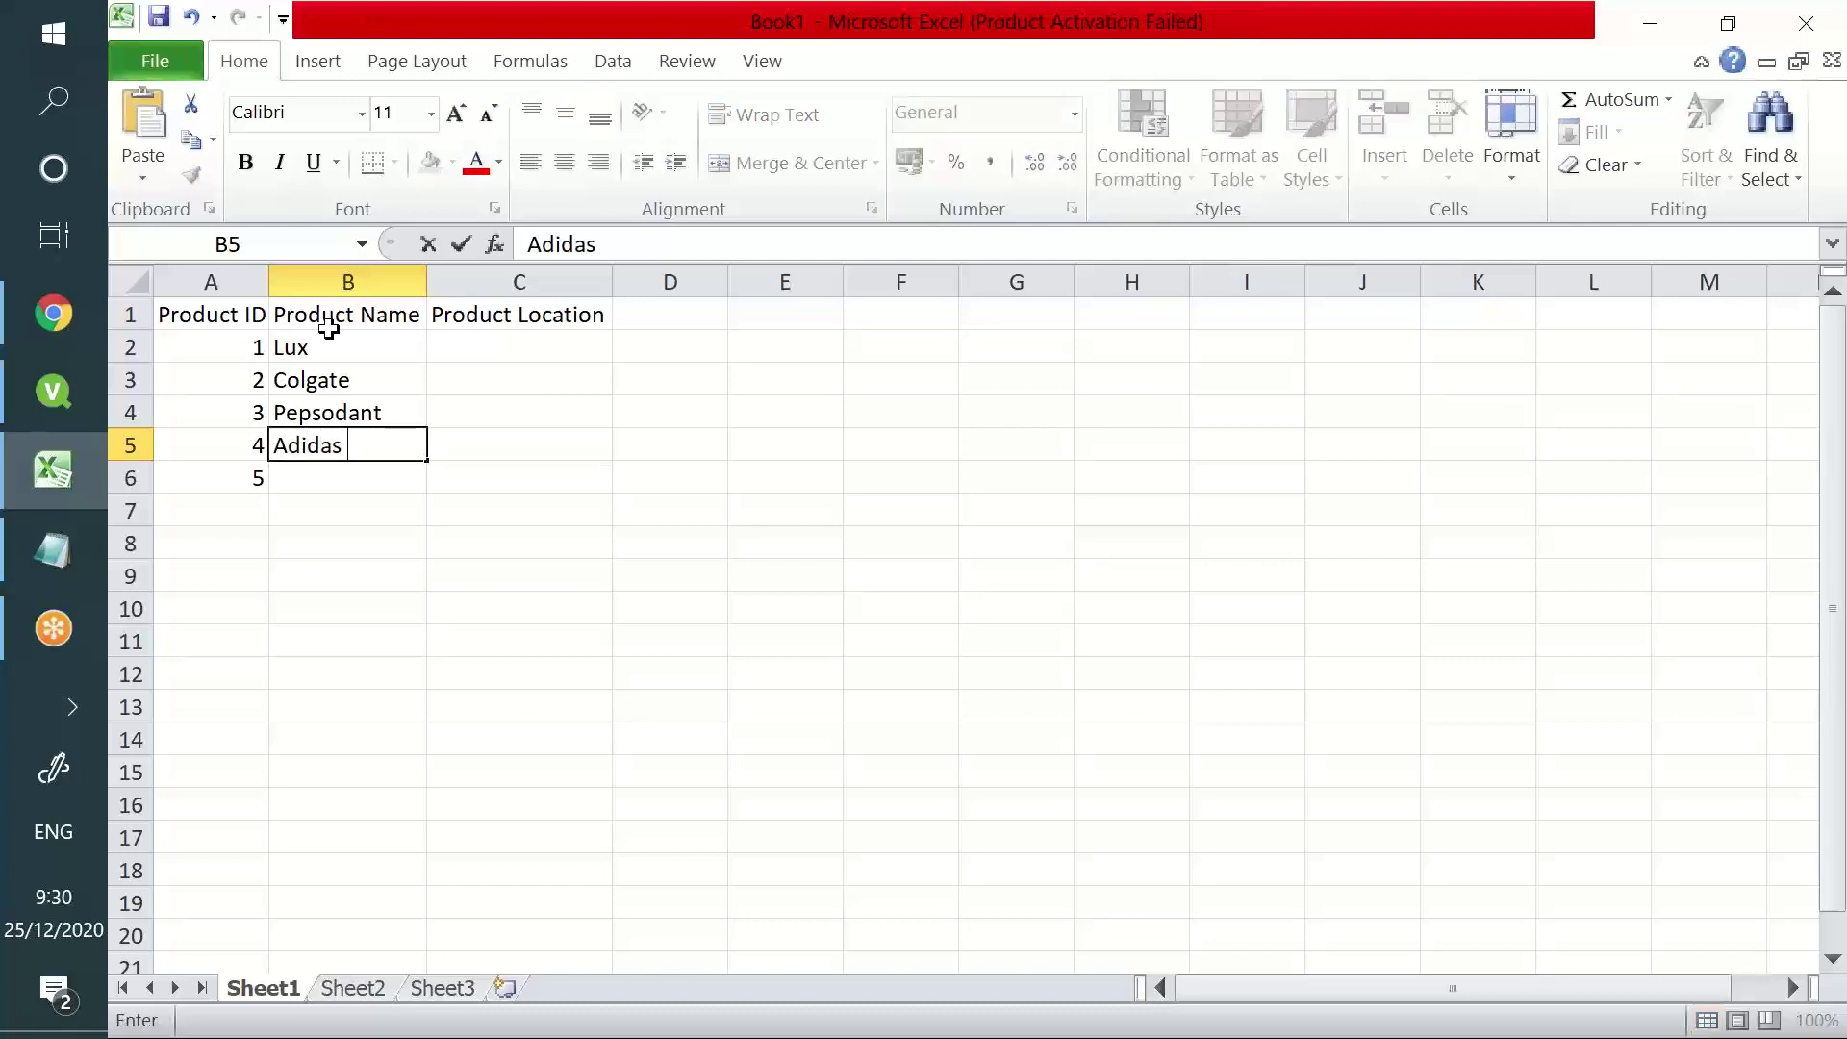
key("Return")
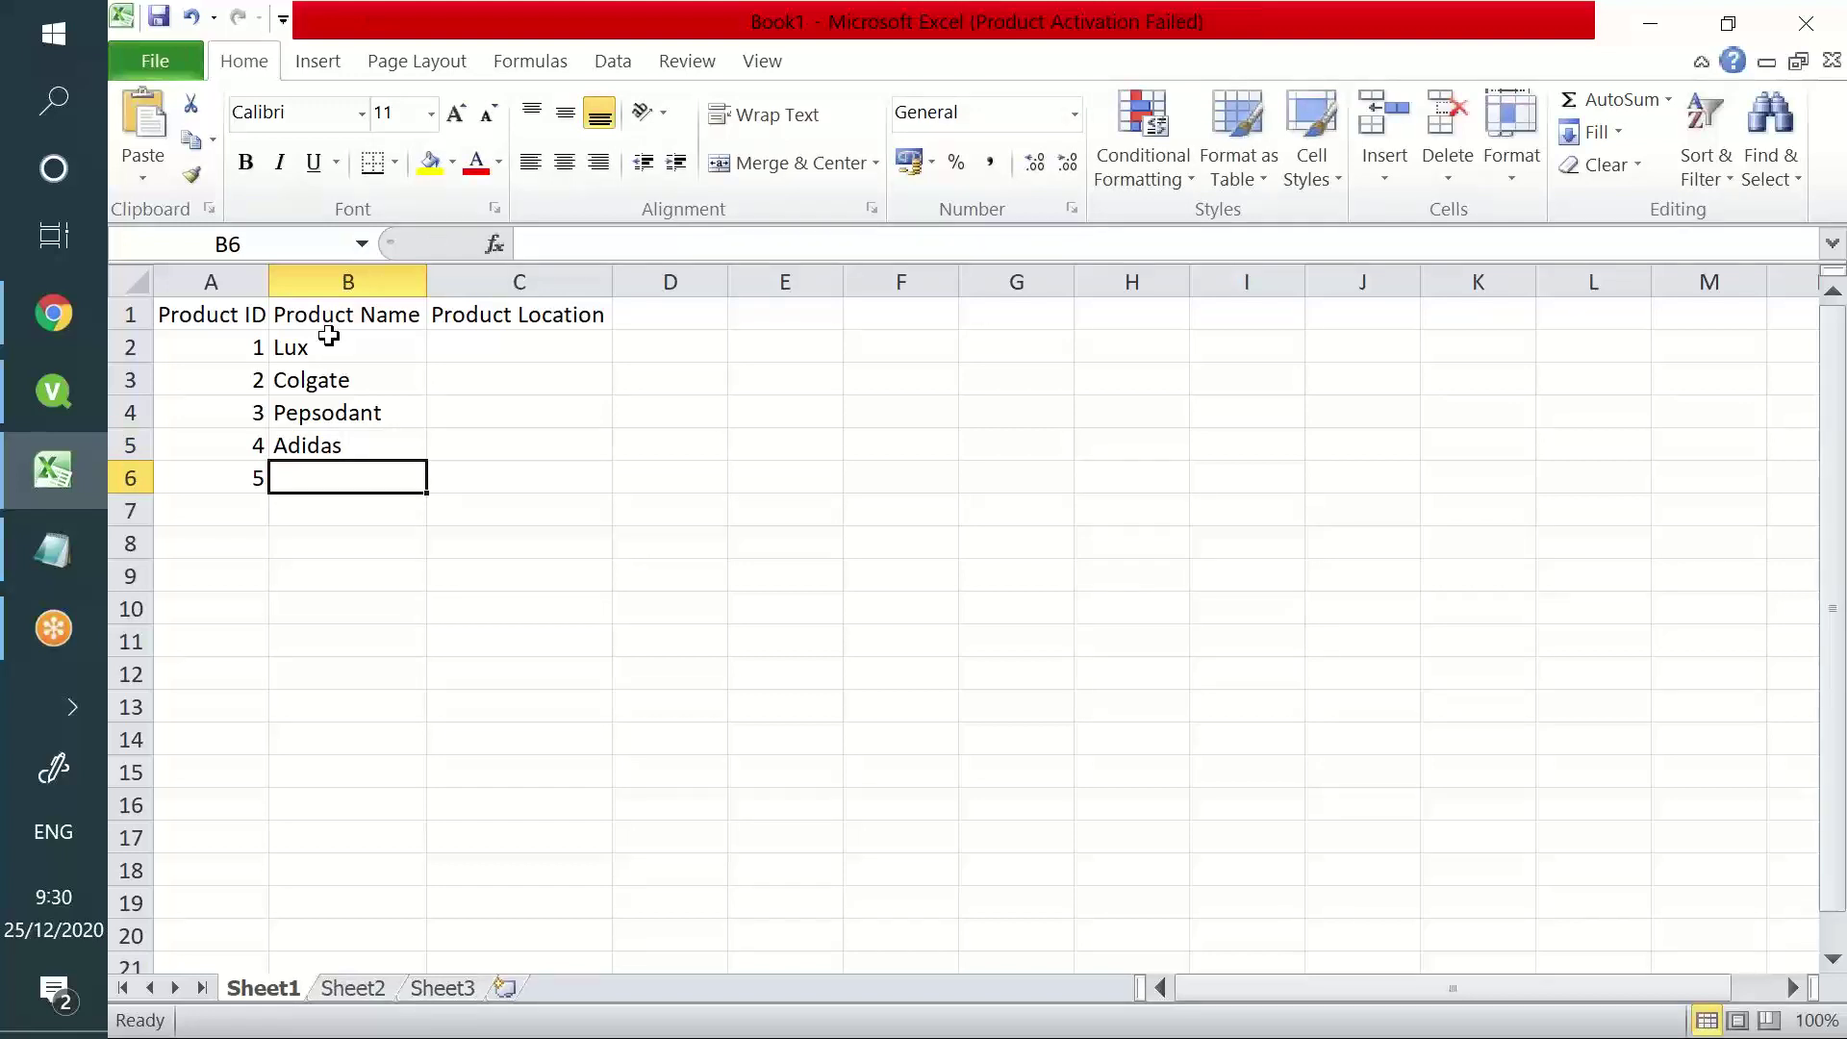
type("Or")
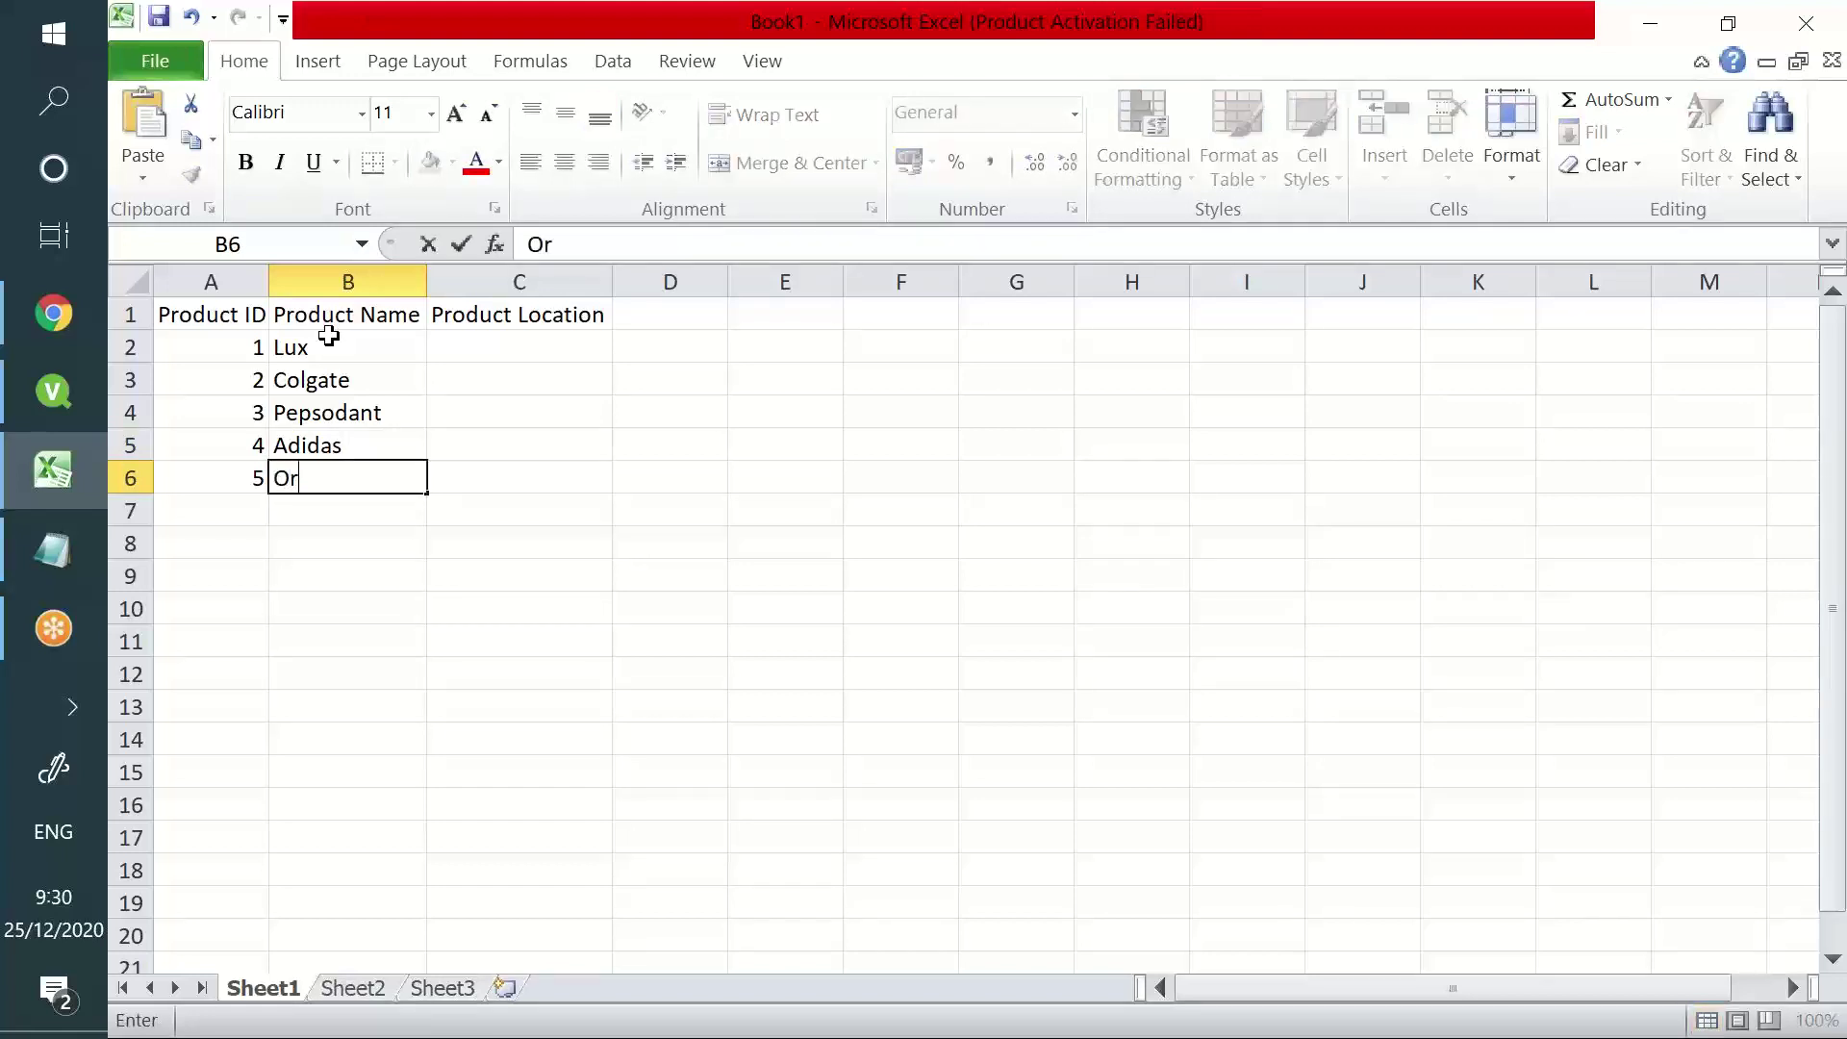
type("al-B")
key("Tab")
- Check the product names in column B and move to cell C2
left_click_drag(330, 339, 326, 484)
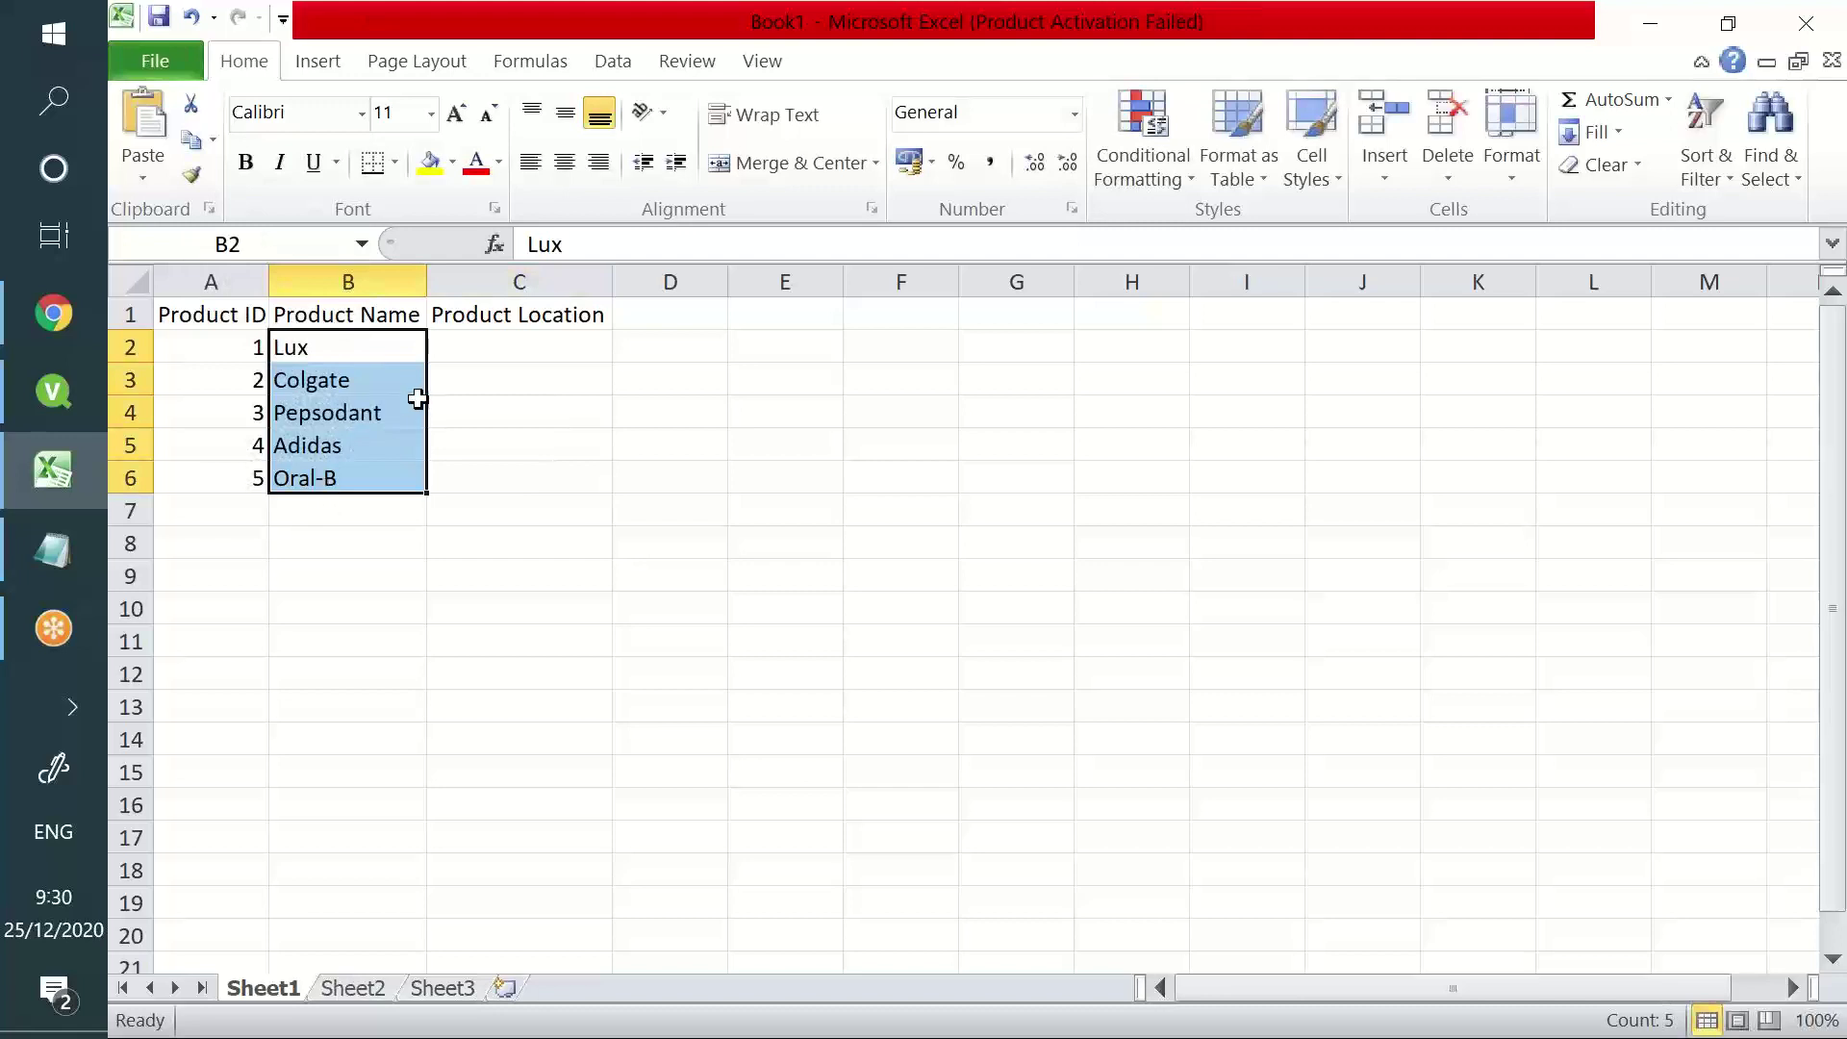
left_click(458, 346)
left_click_drag(375, 375, 370, 472)
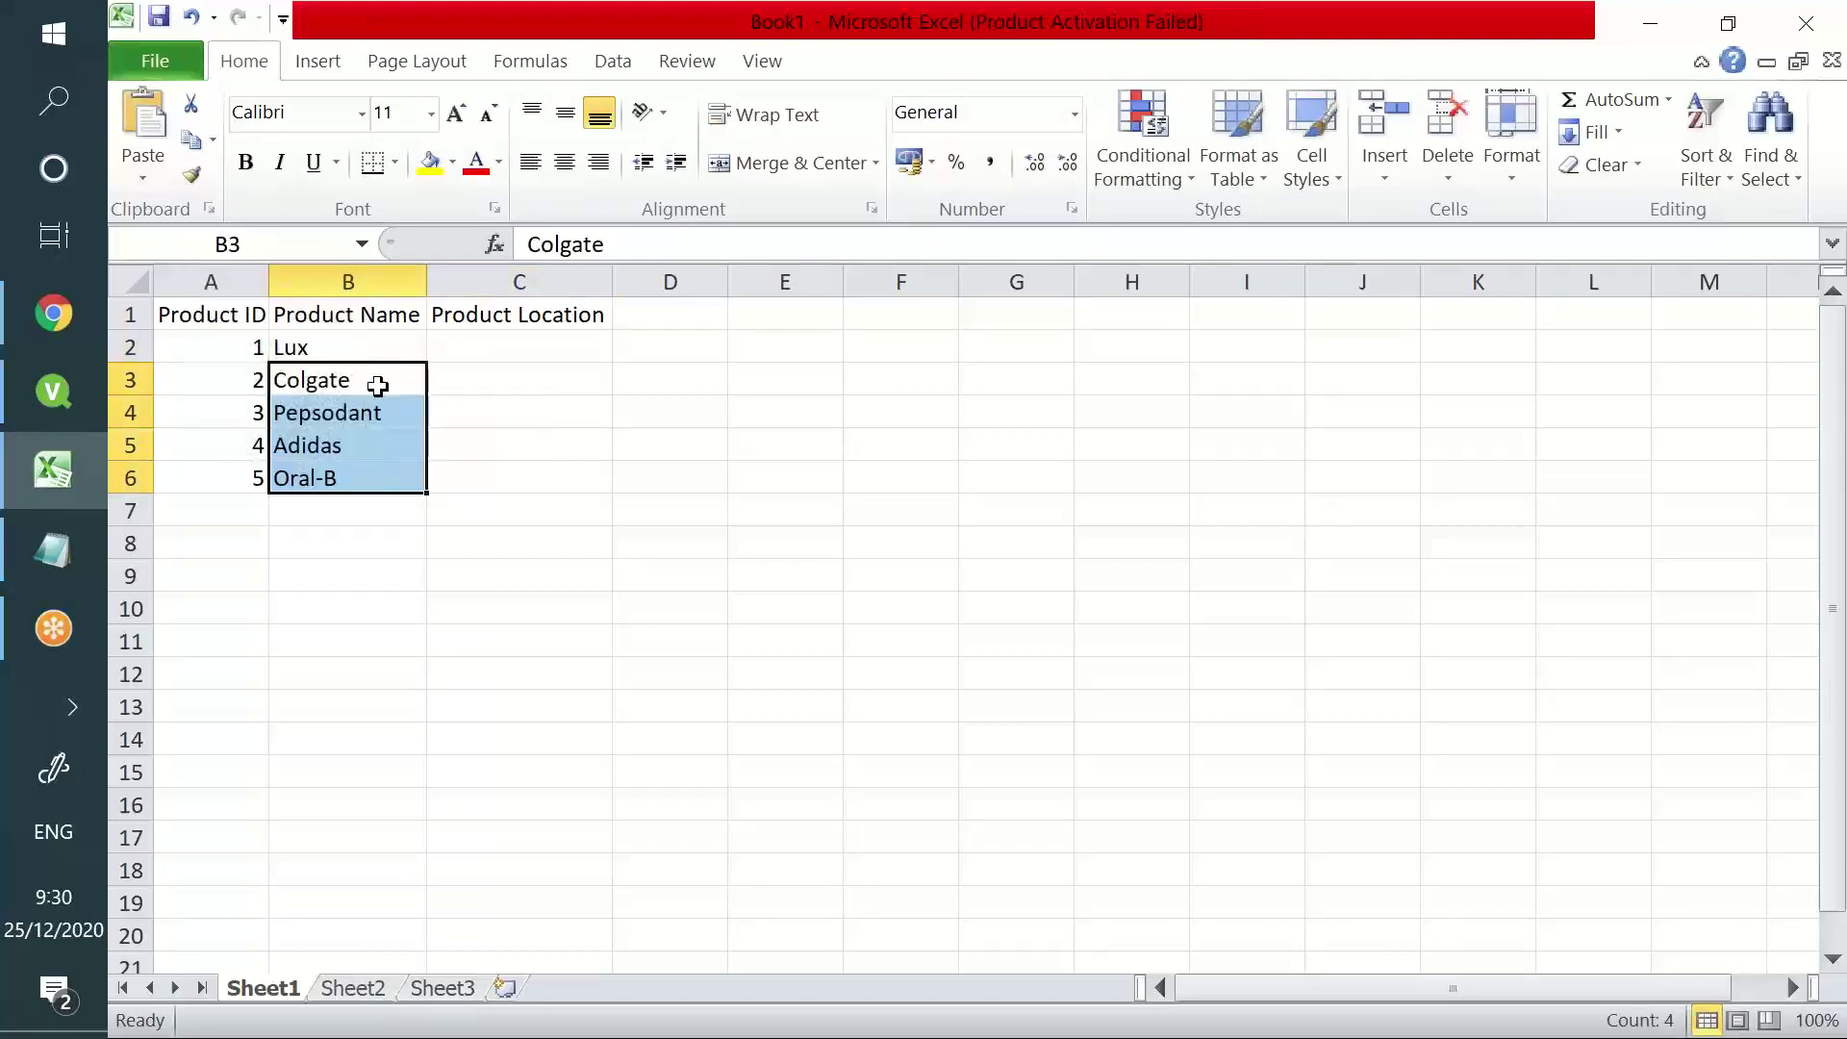
left_click_drag(372, 346, 367, 510)
left_click(467, 349)
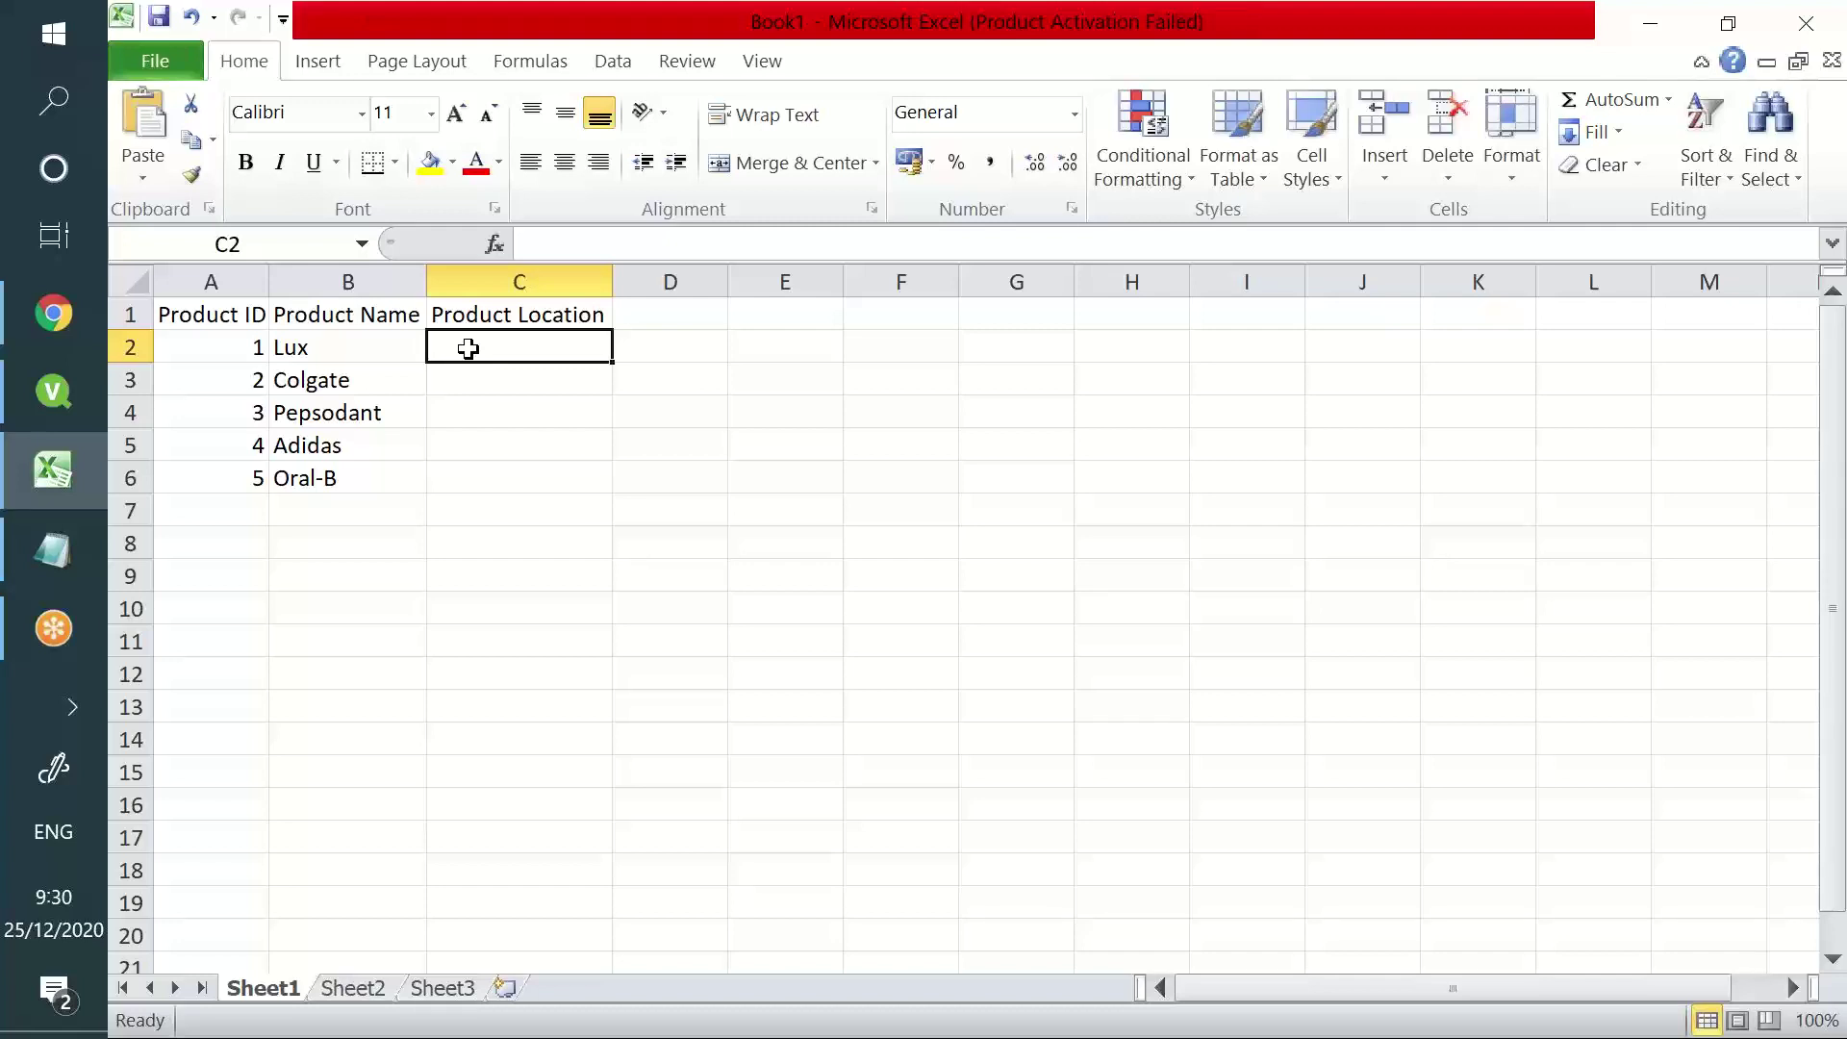
- Enter locations Pune/Mumbai/Mumbai for Lux and Warangal/Hyderabad/Telangana for Colgate
type("Pune")
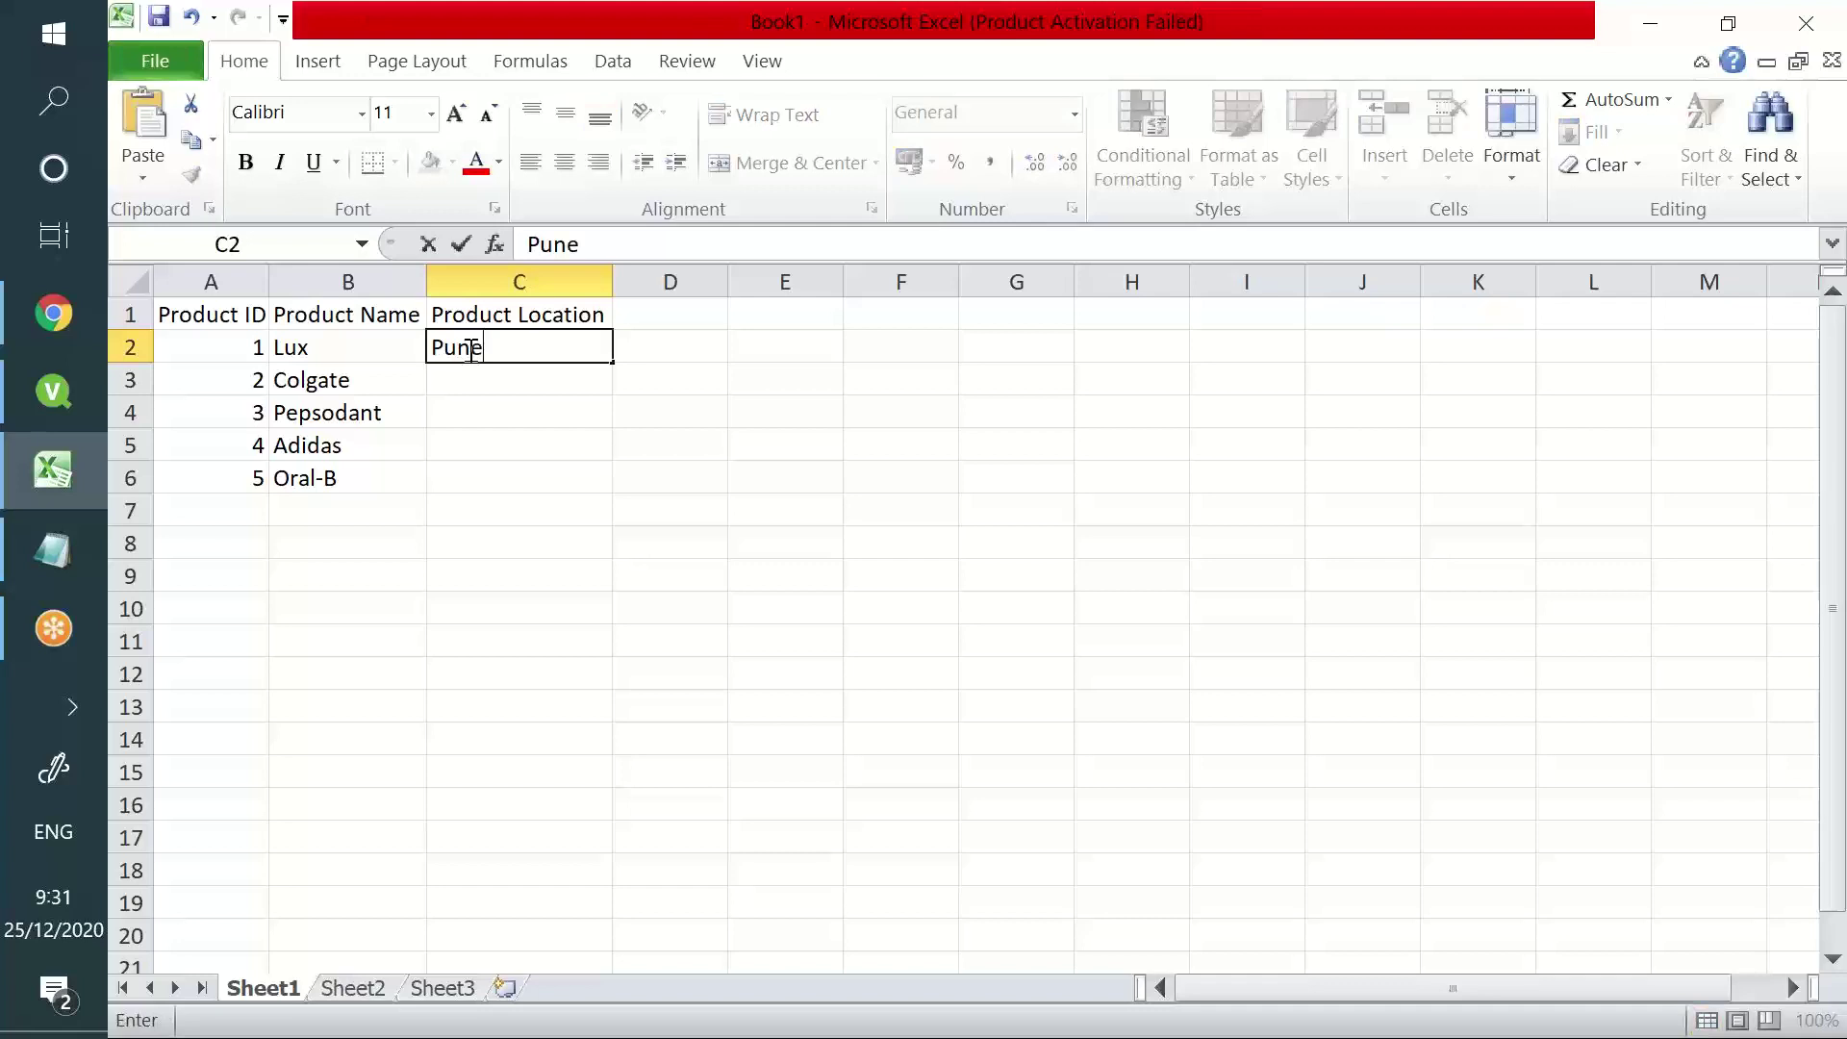
type("/Mumbai")
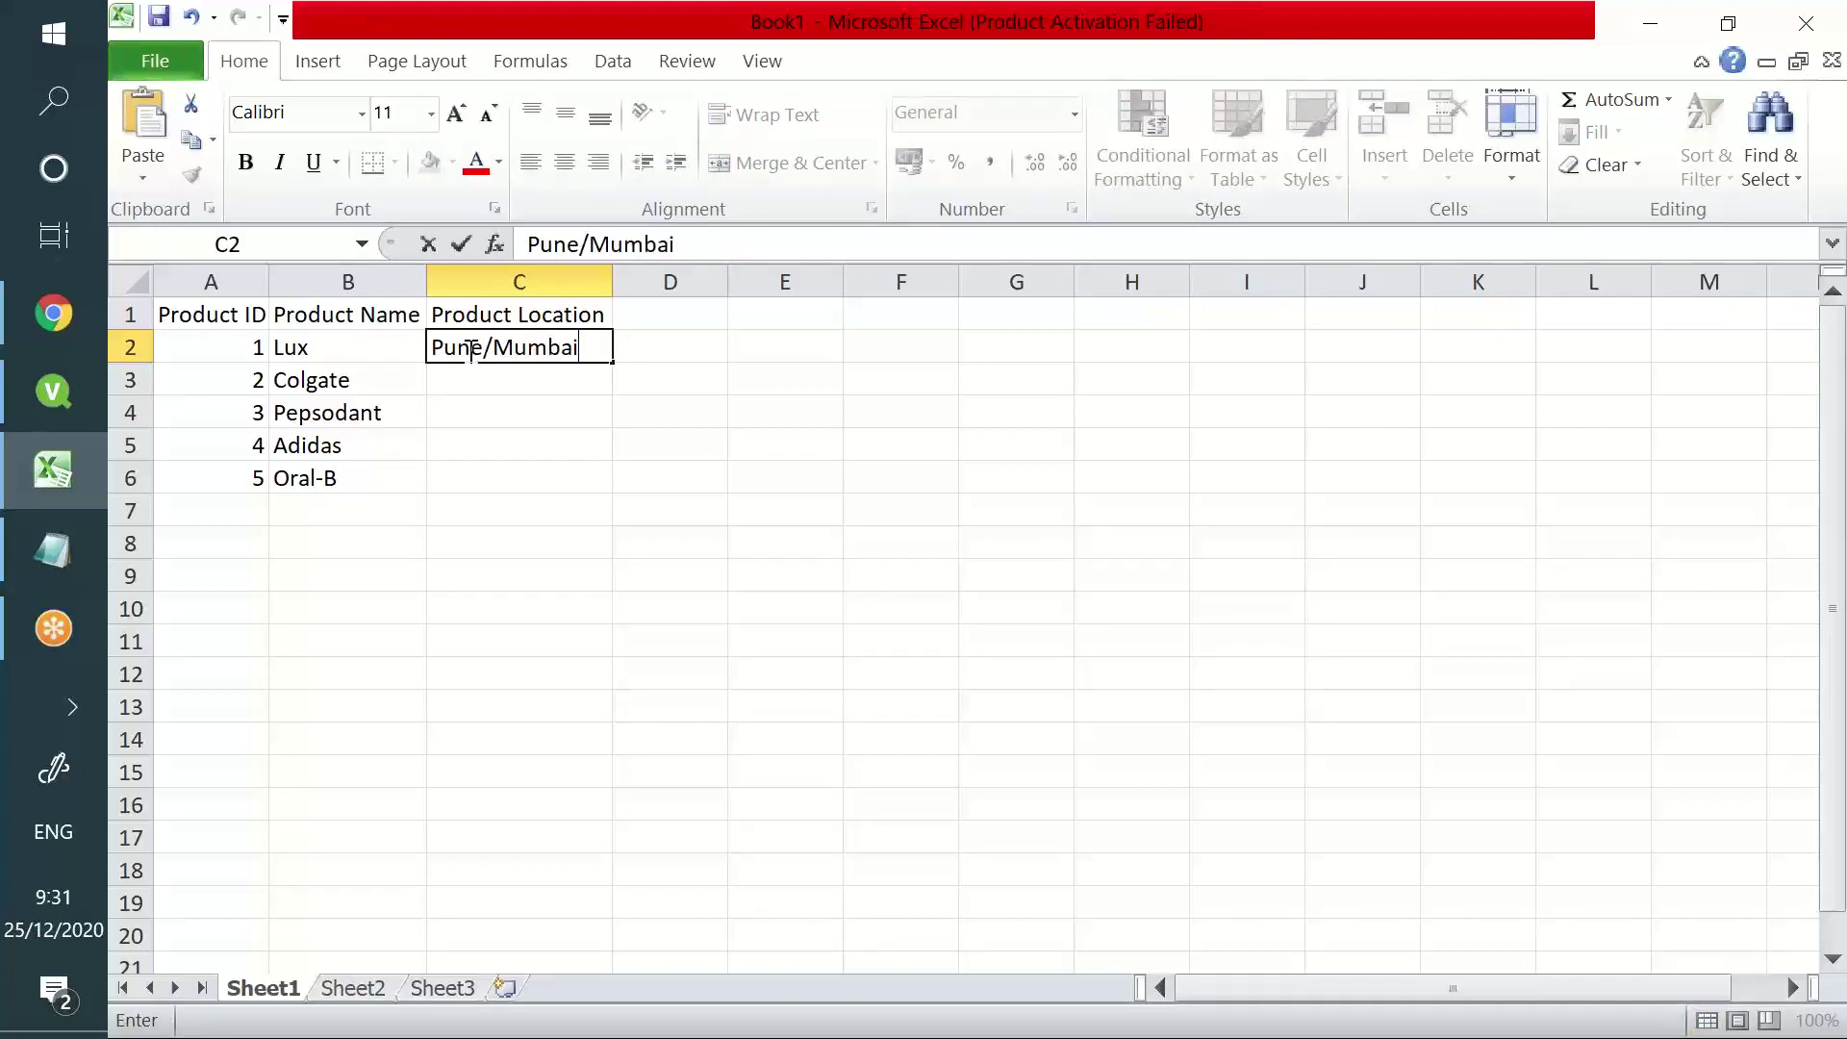
key("Return")
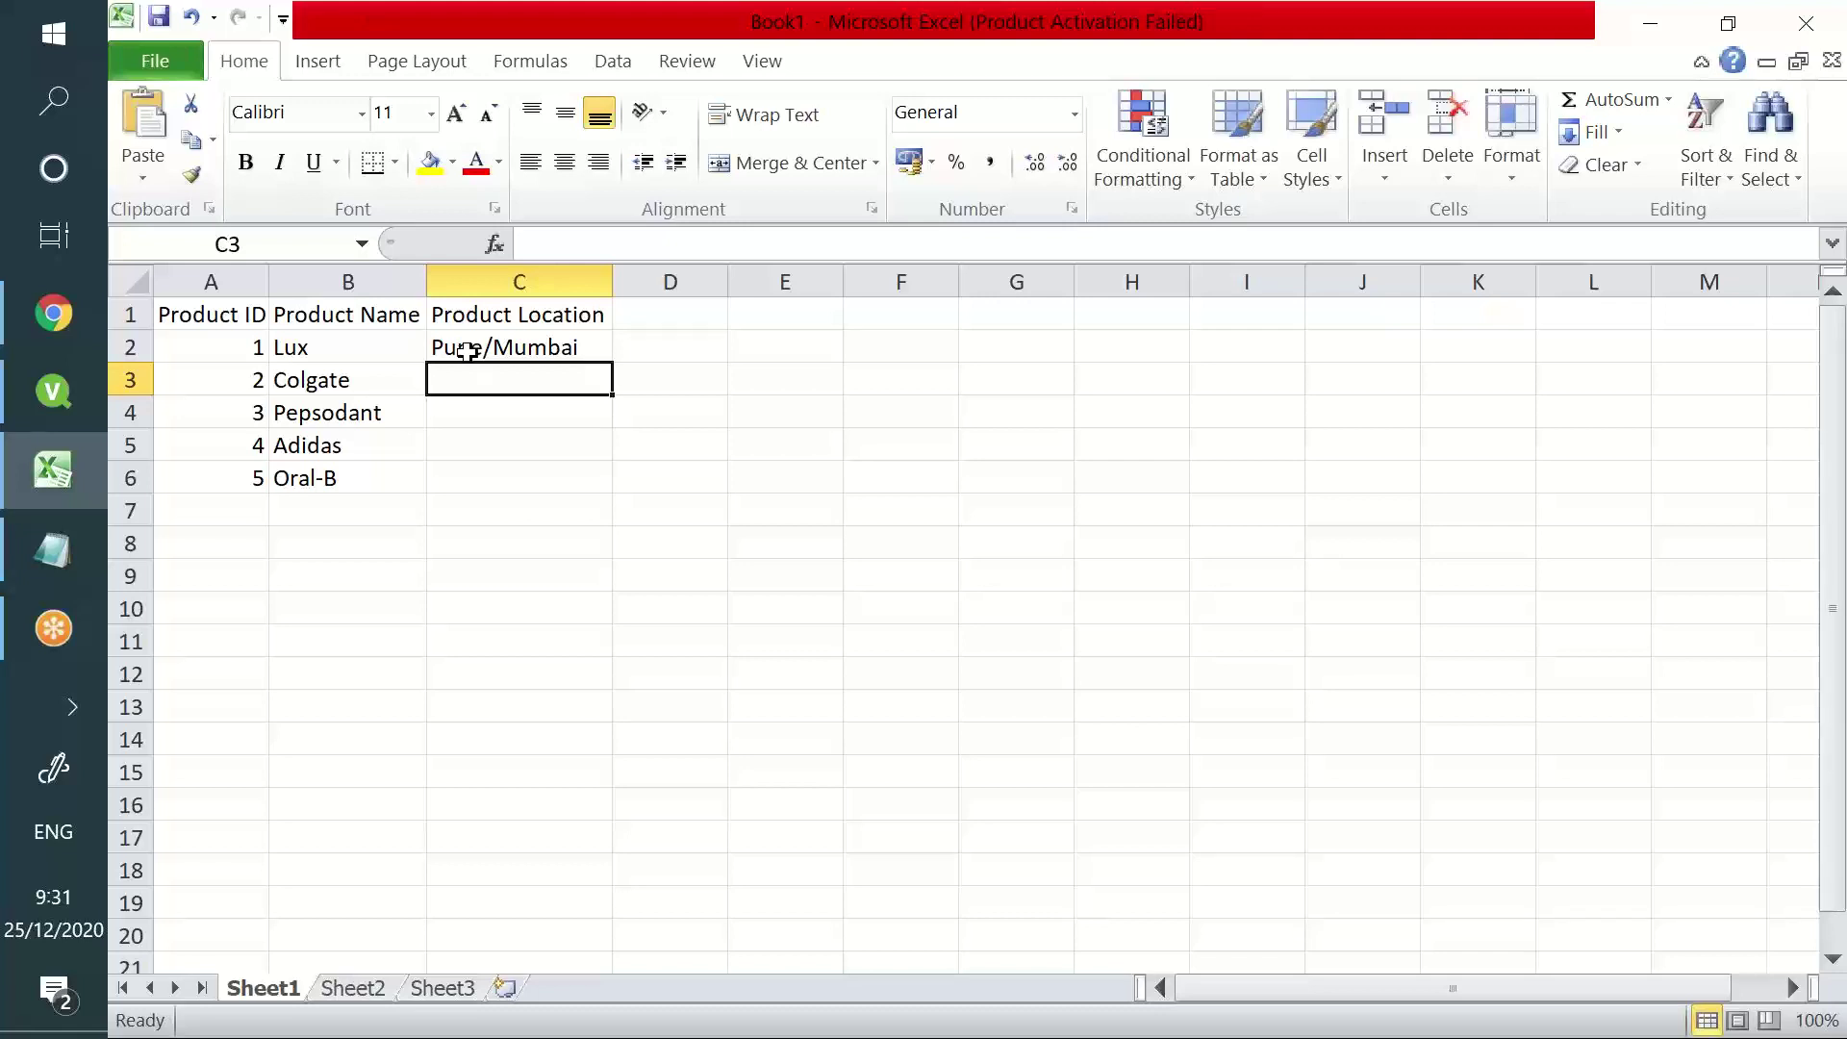
left_click(525, 345)
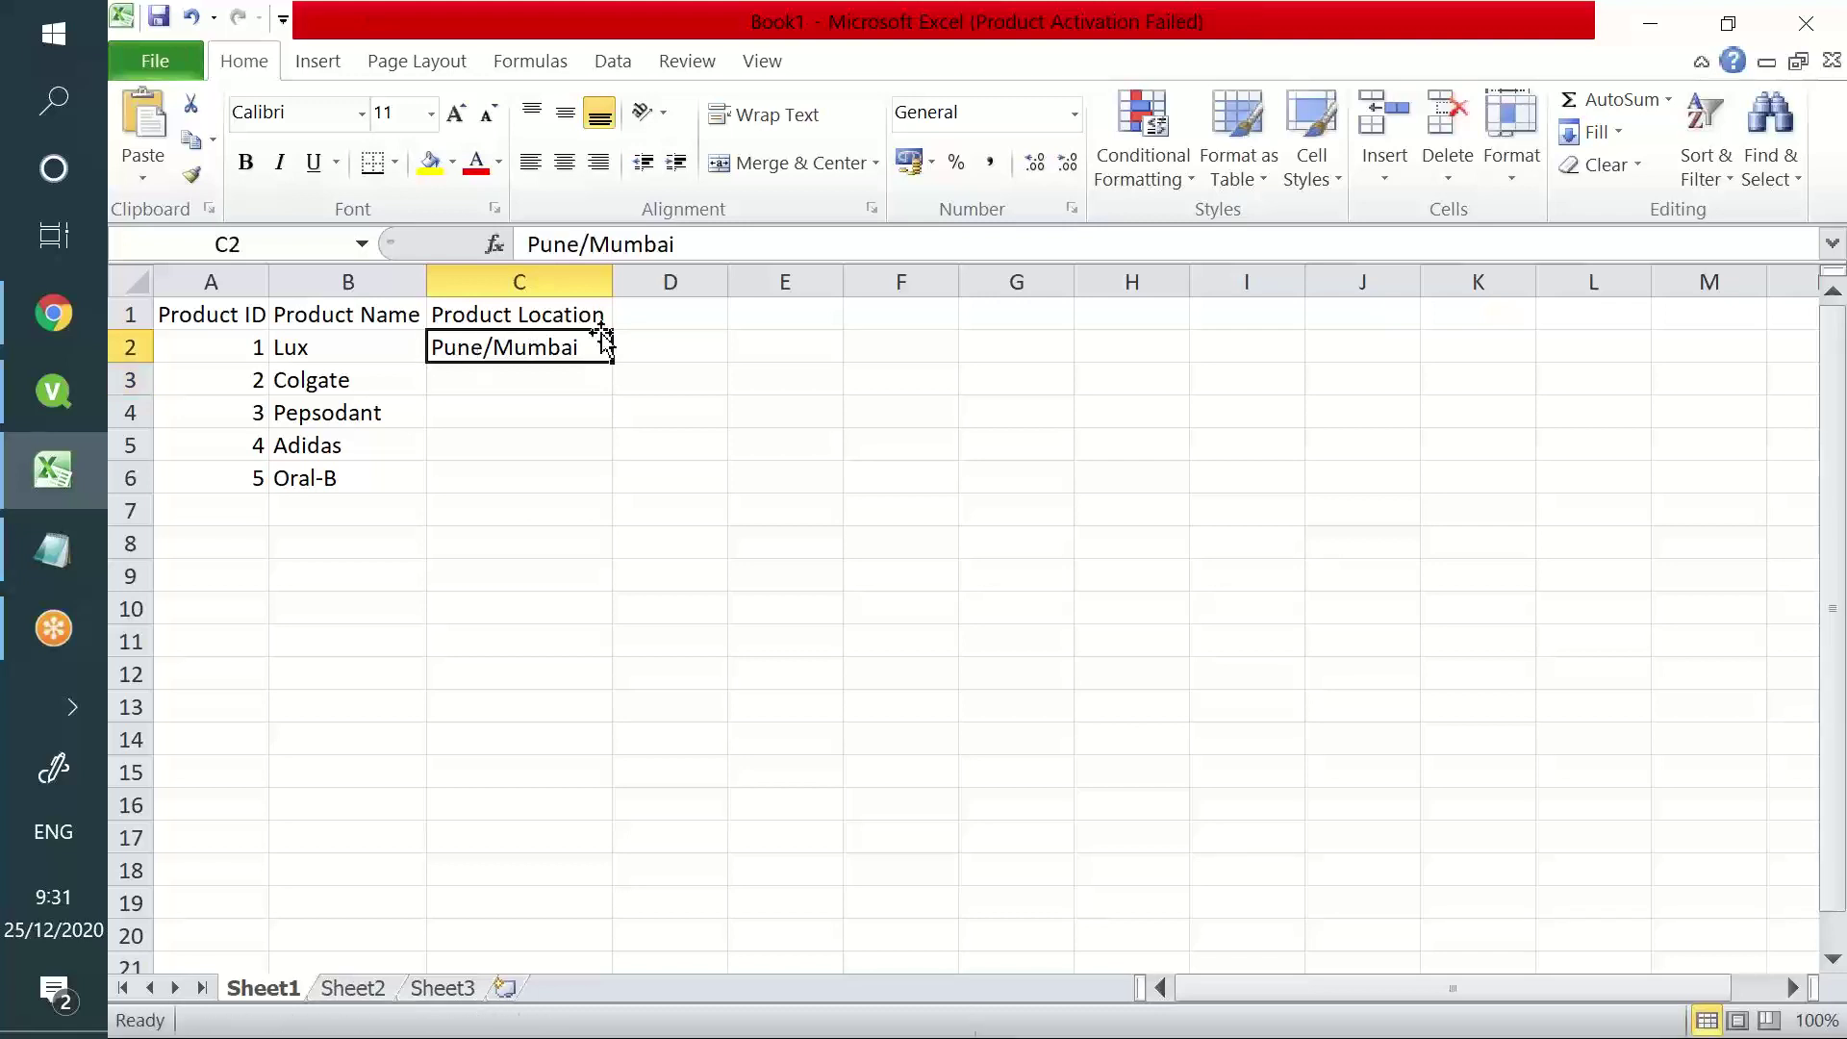
double_click(586, 346)
type("/")
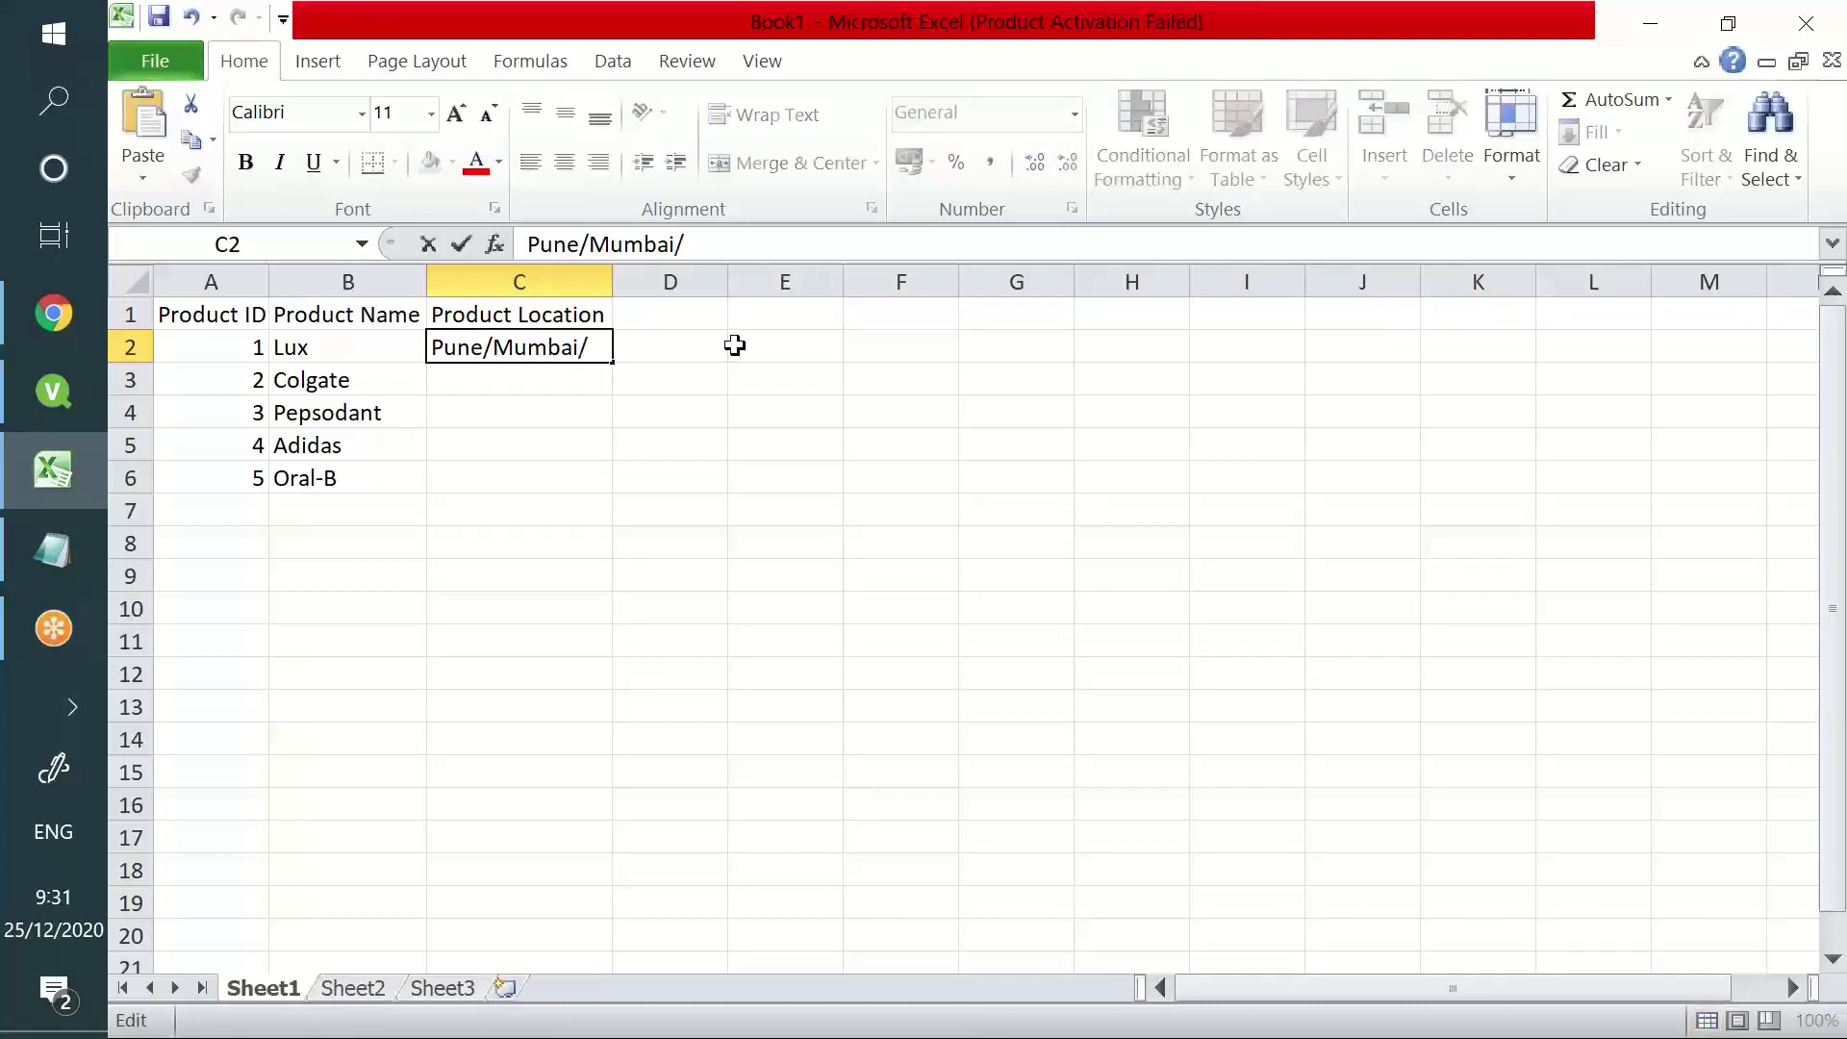
type("B")
key("BackSpace")
type("Mumbai")
key("Return")
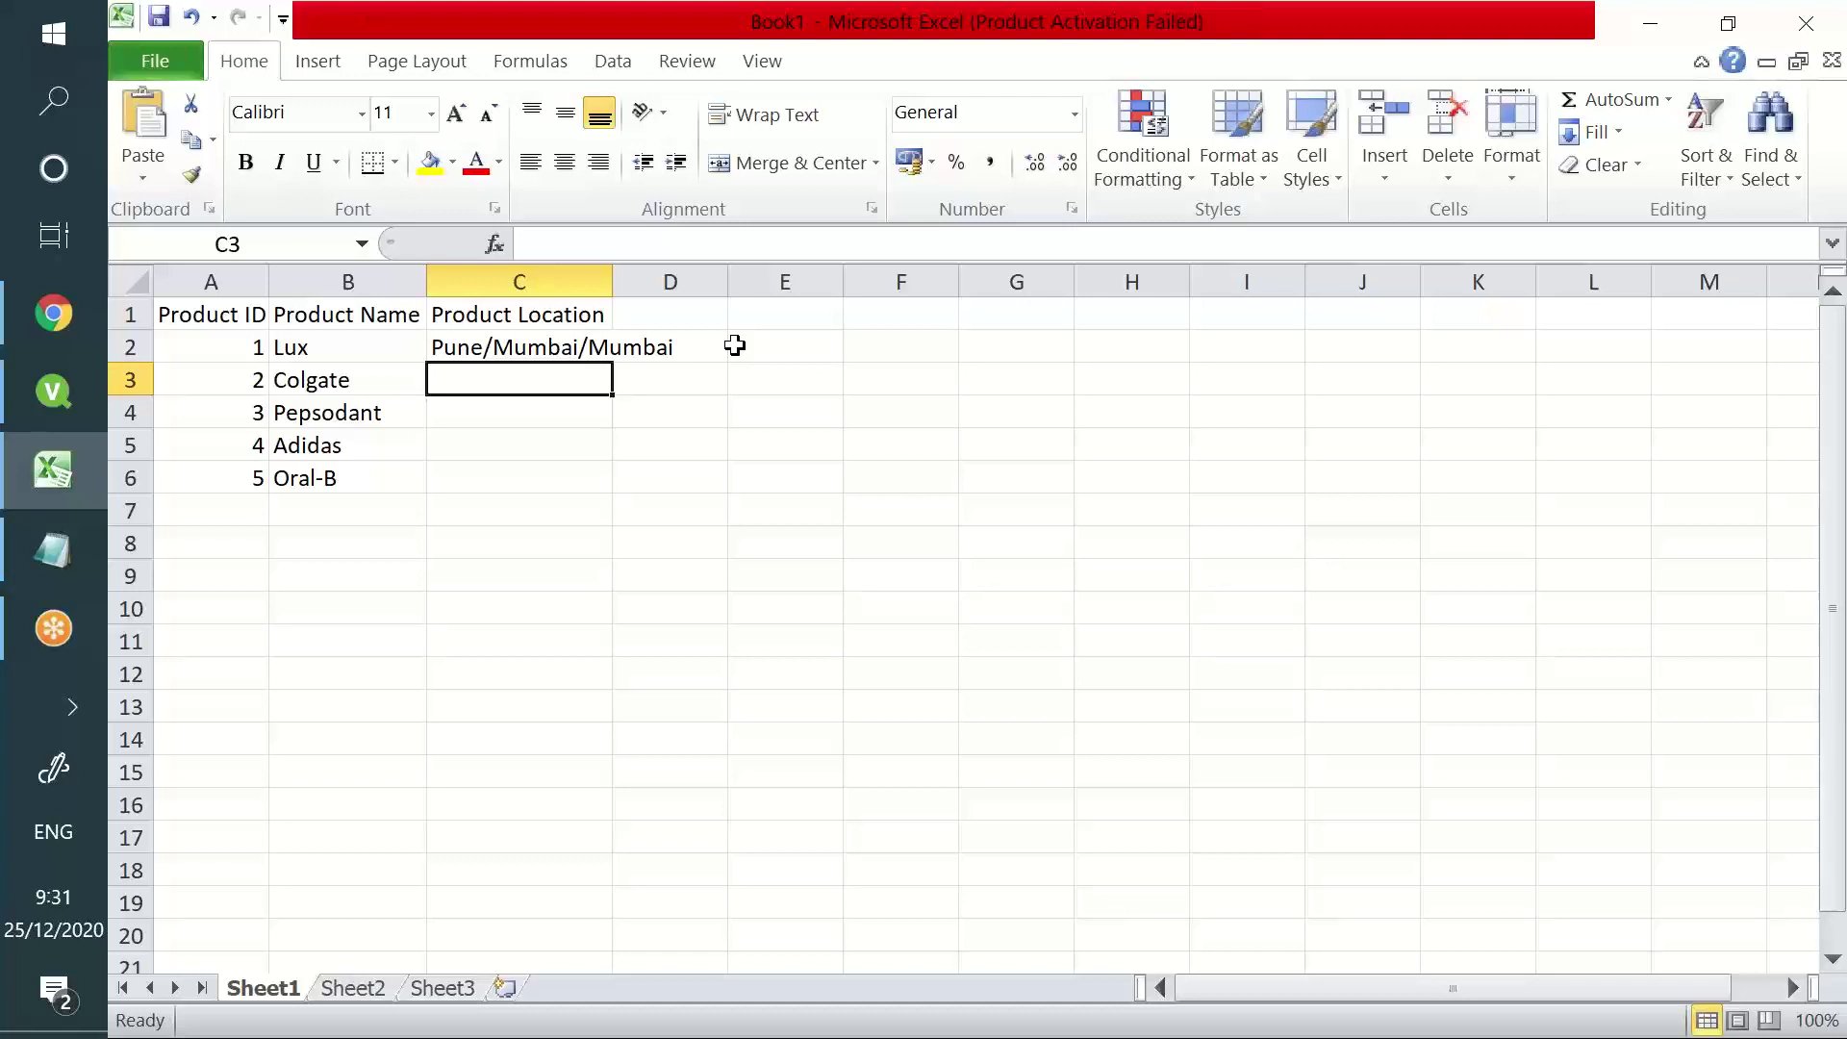
type("Waranga")
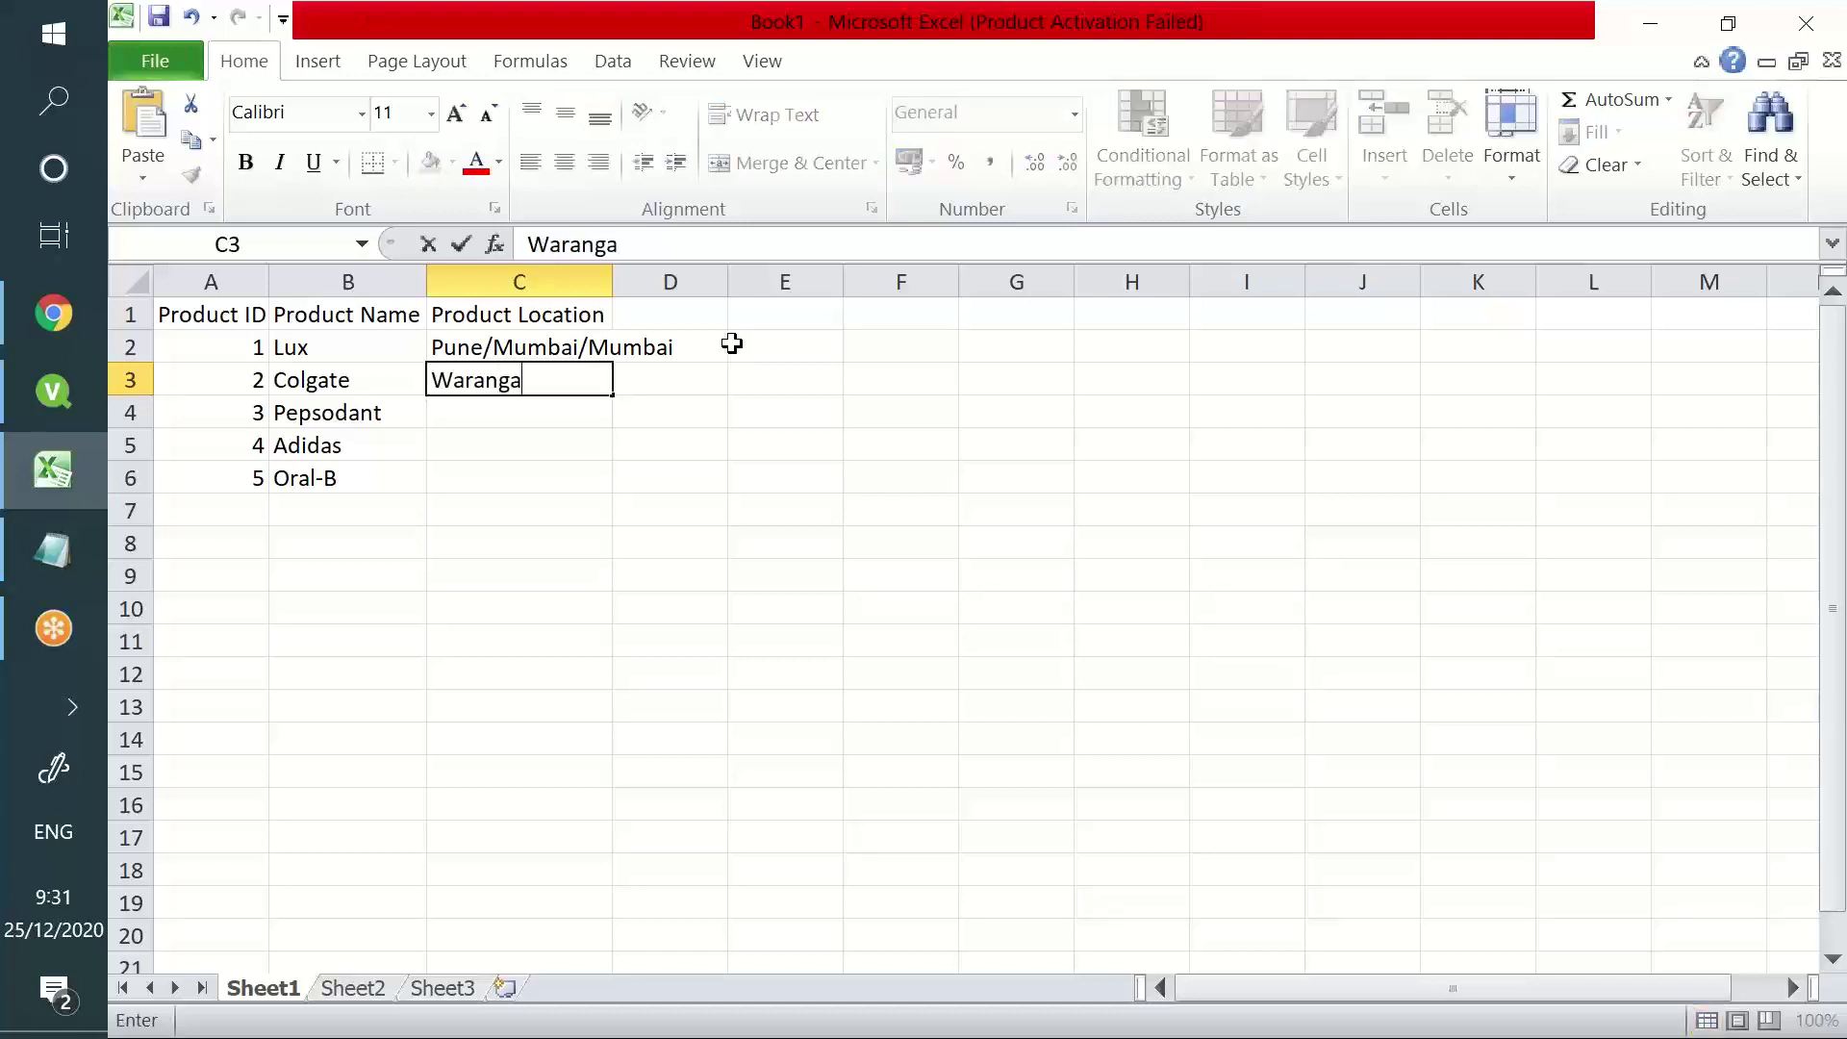
type("l/Hyderabad")
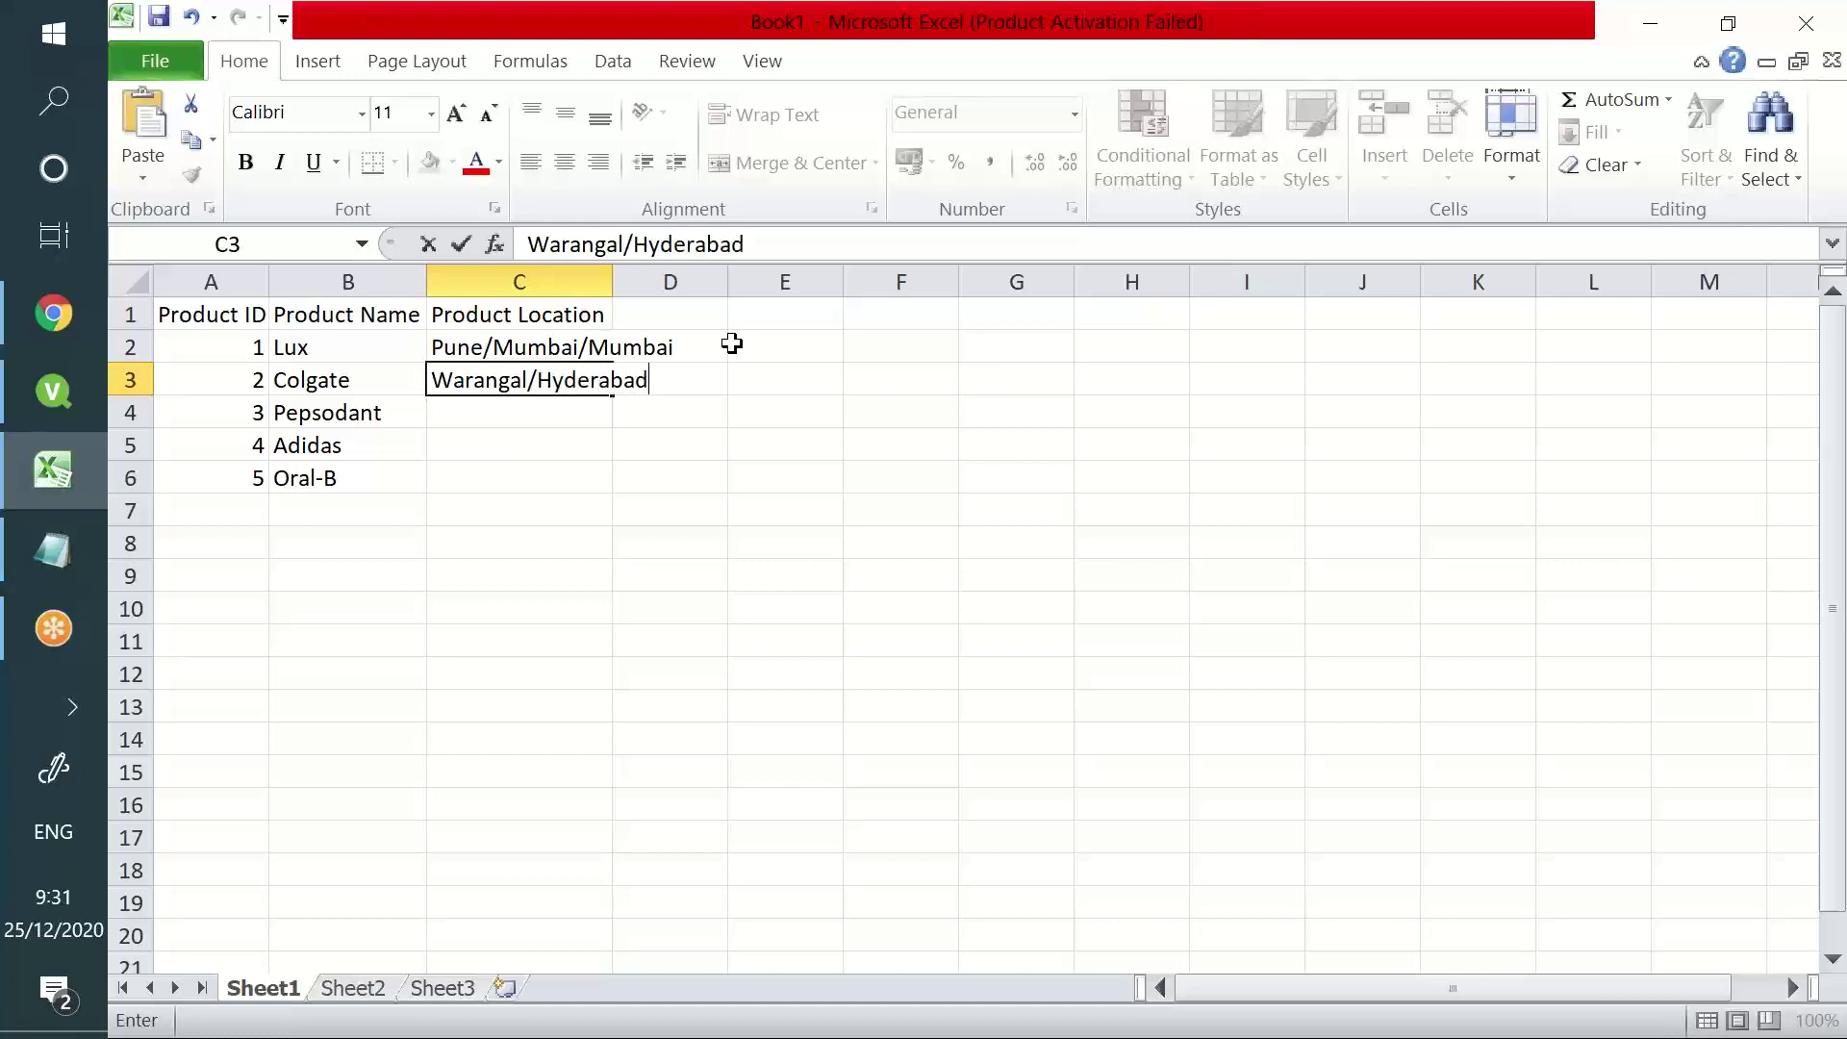
type("/Telanganma")
key("BackSpace")
key("BackSpace")
key("BackSpace")
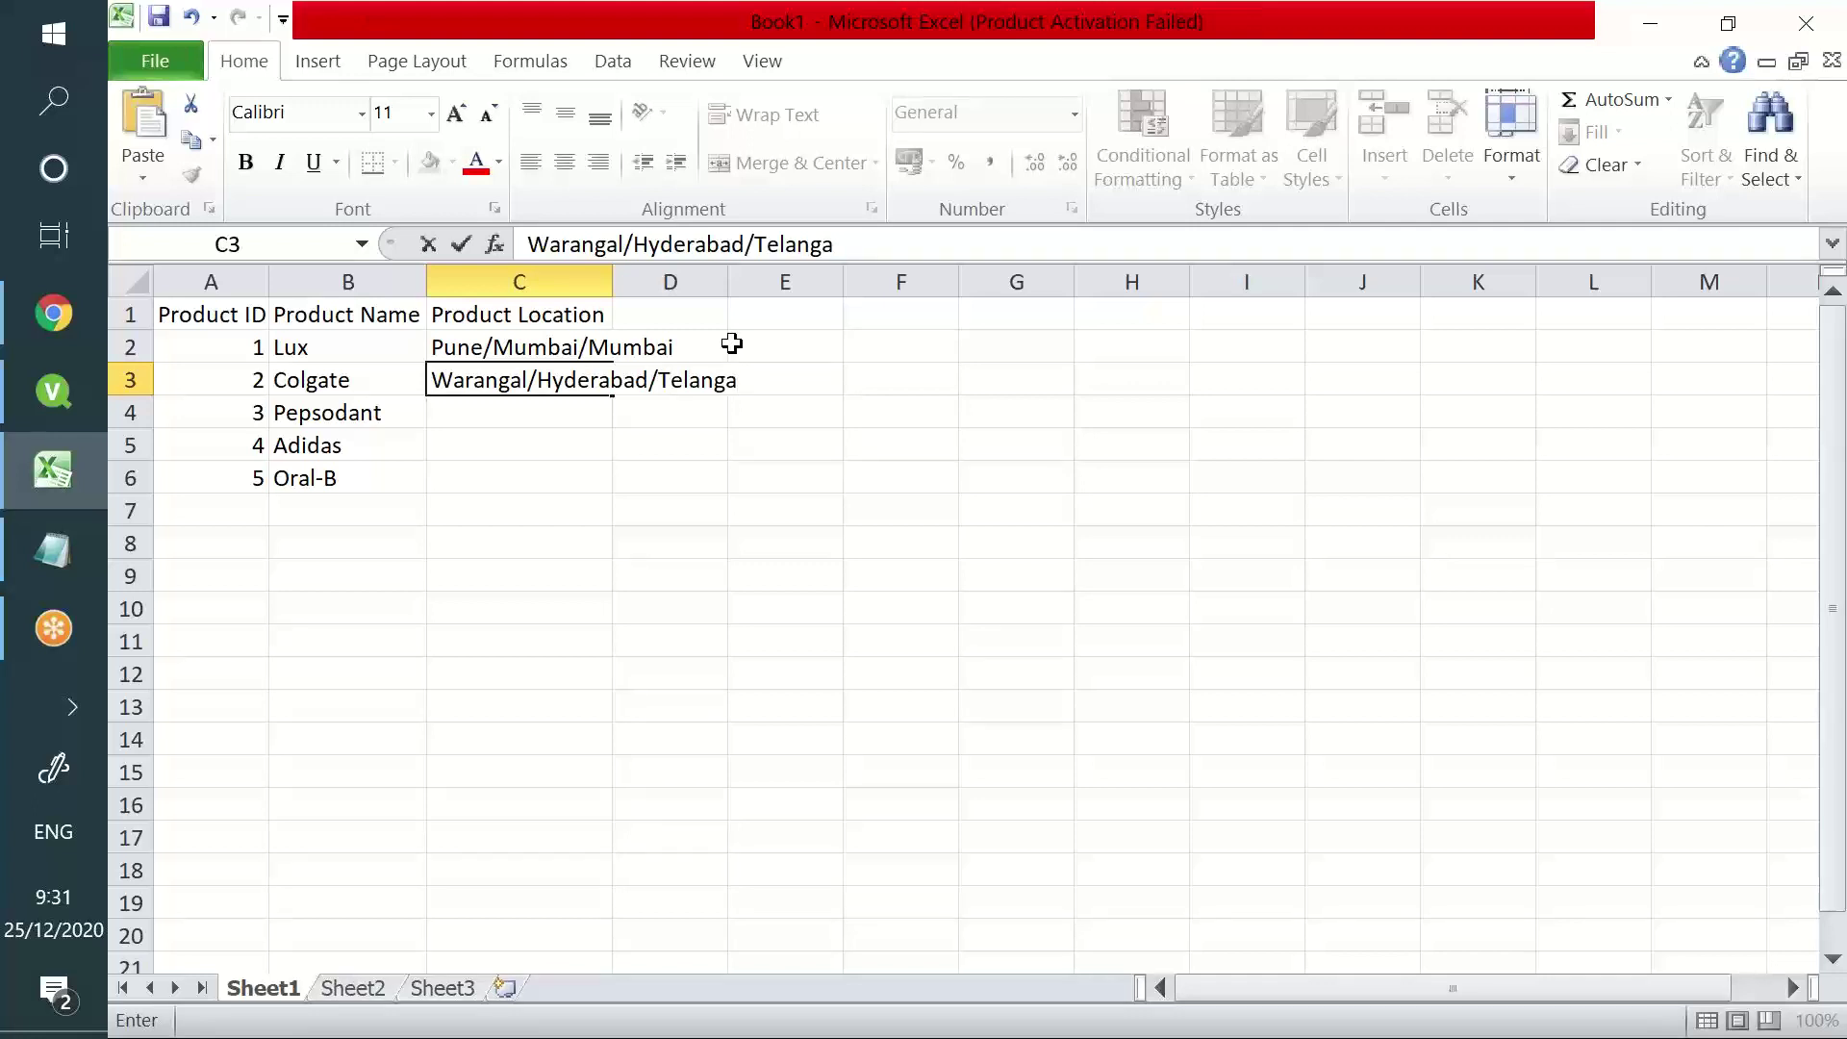
type("na")
key("Return")
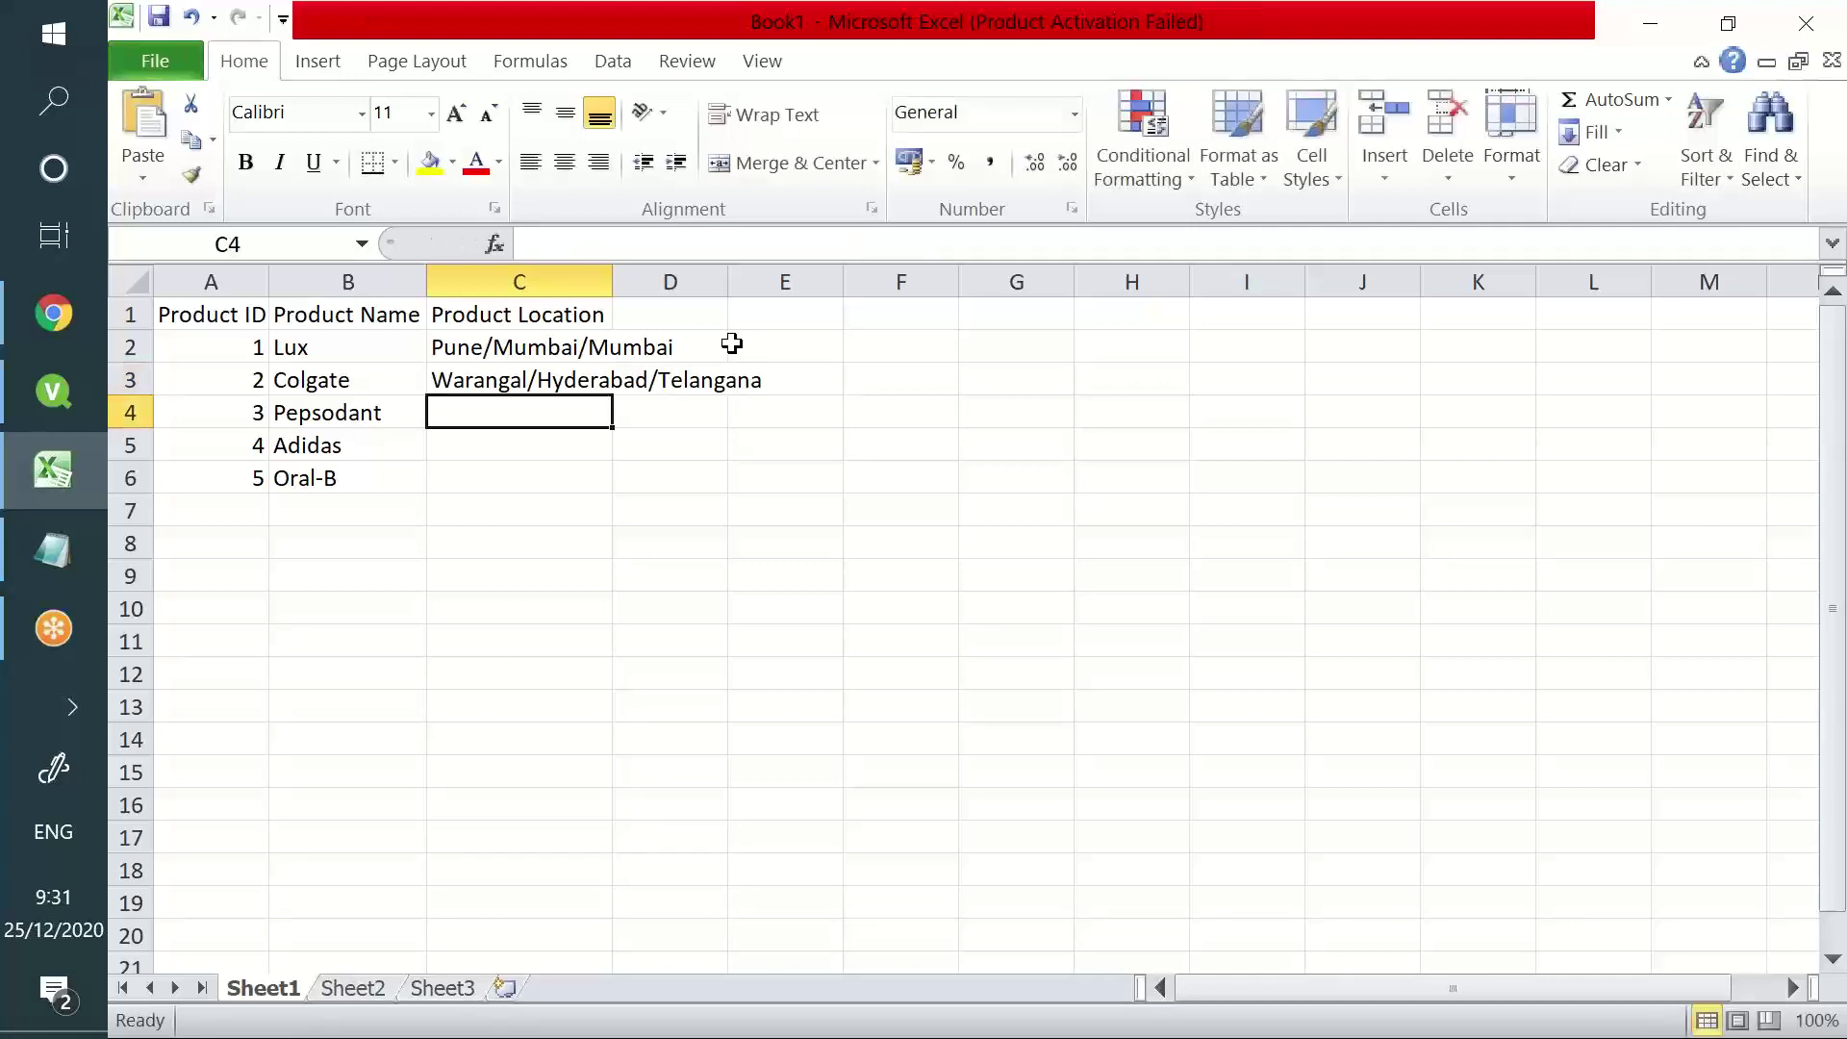
- Enter Kurnool/Rayalaseema/Andhra for Pepsodant and Mangalore/Bangalore/Karnataka for Adidas
type("Kurnool")
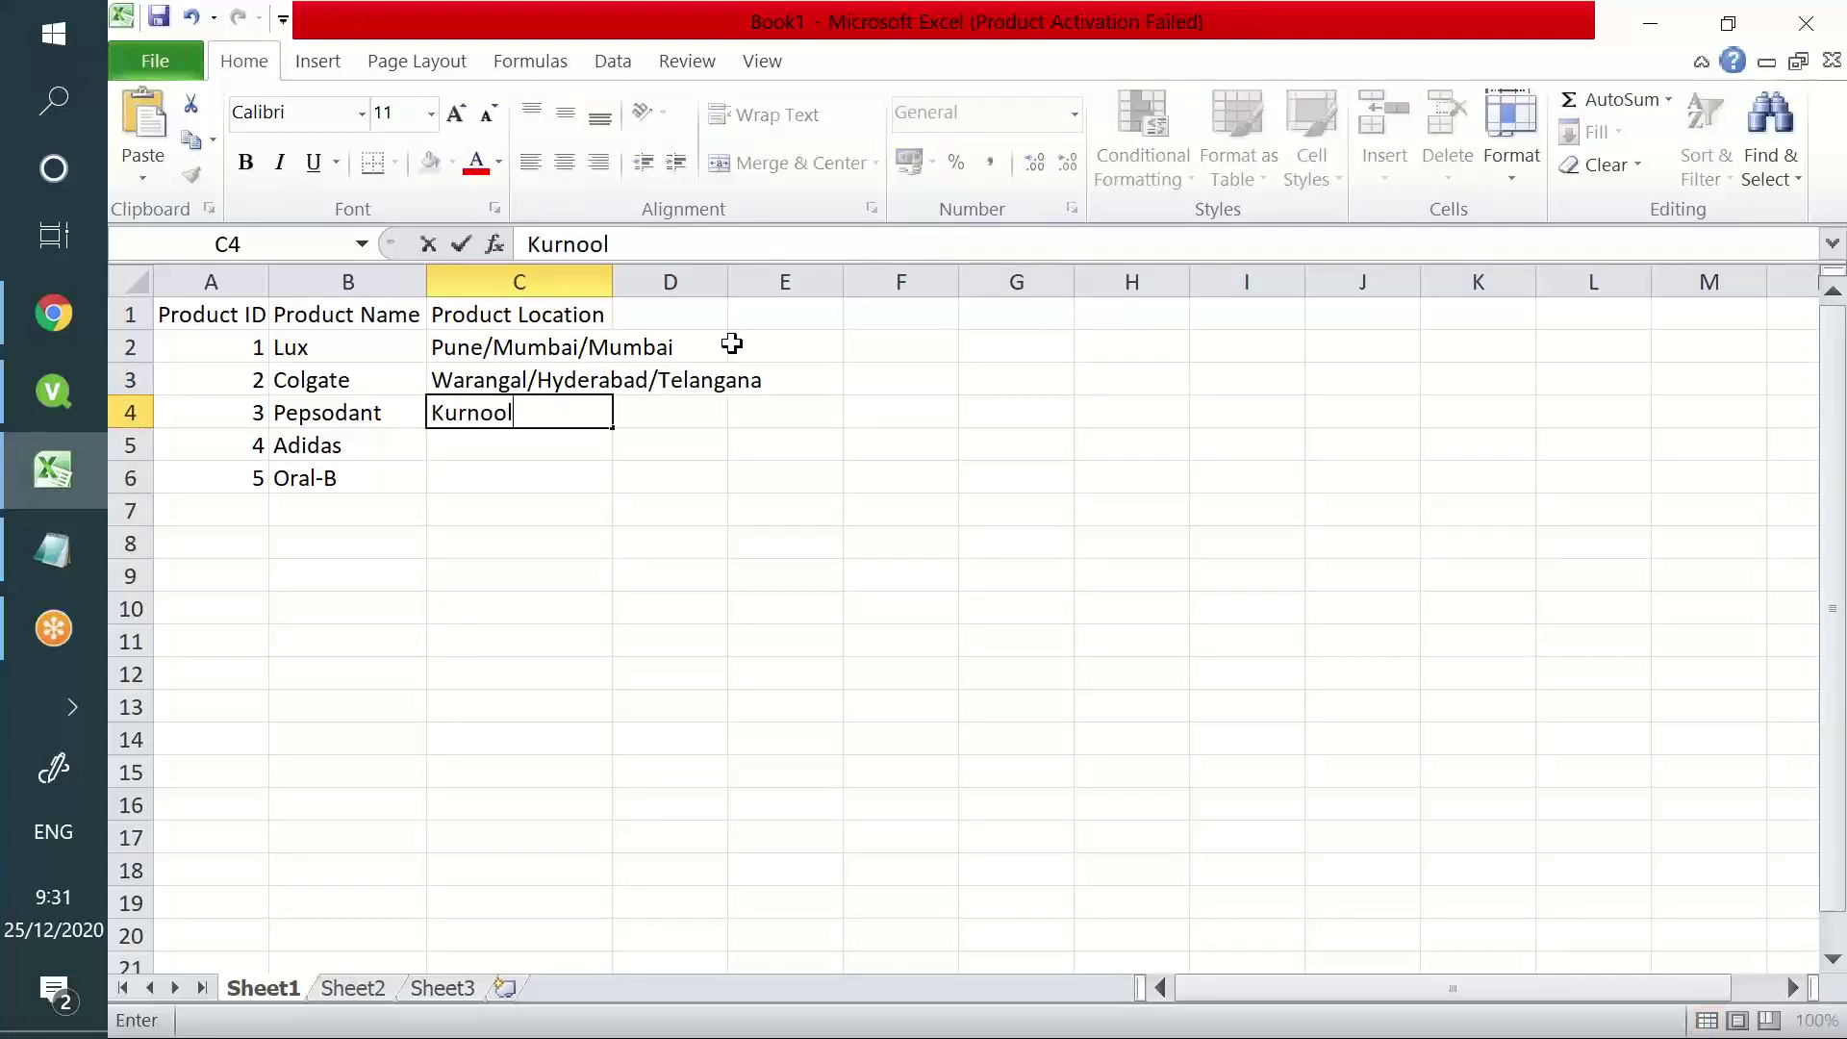
type("/Rayalaseems")
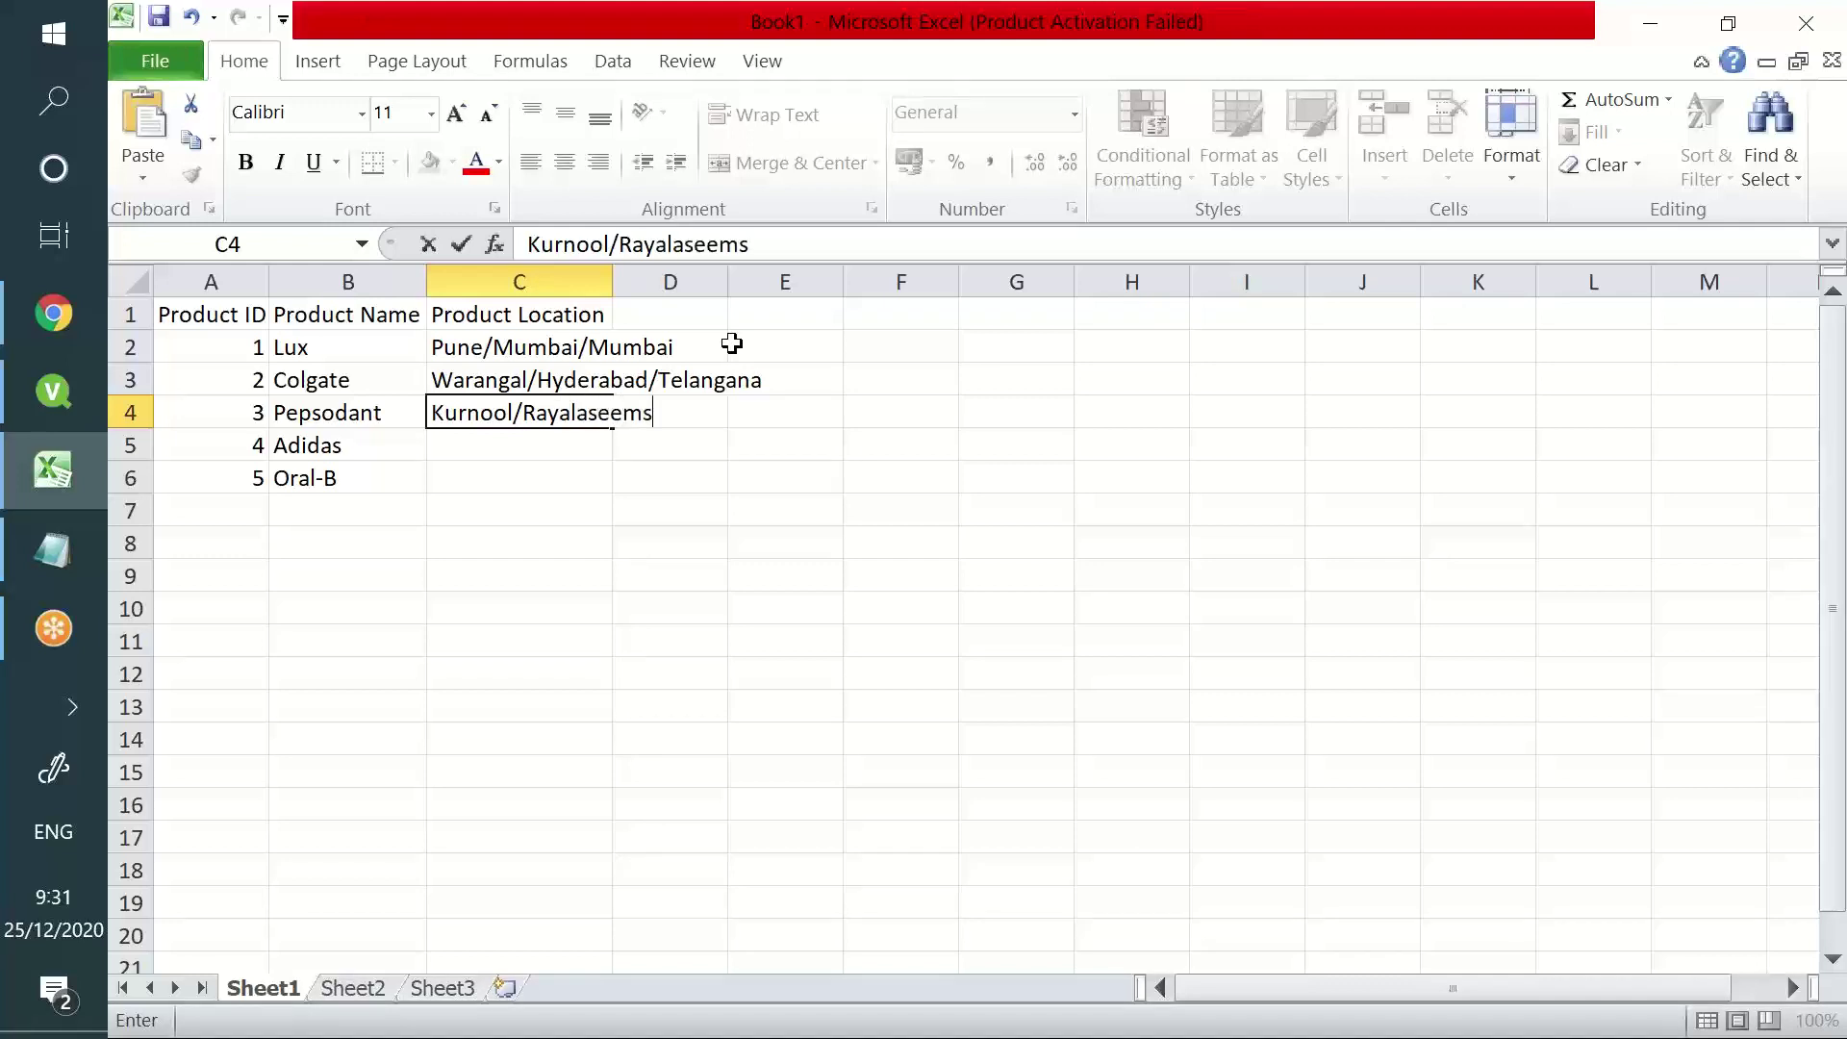
key("BackSpace")
type("a")
type("/Andhra")
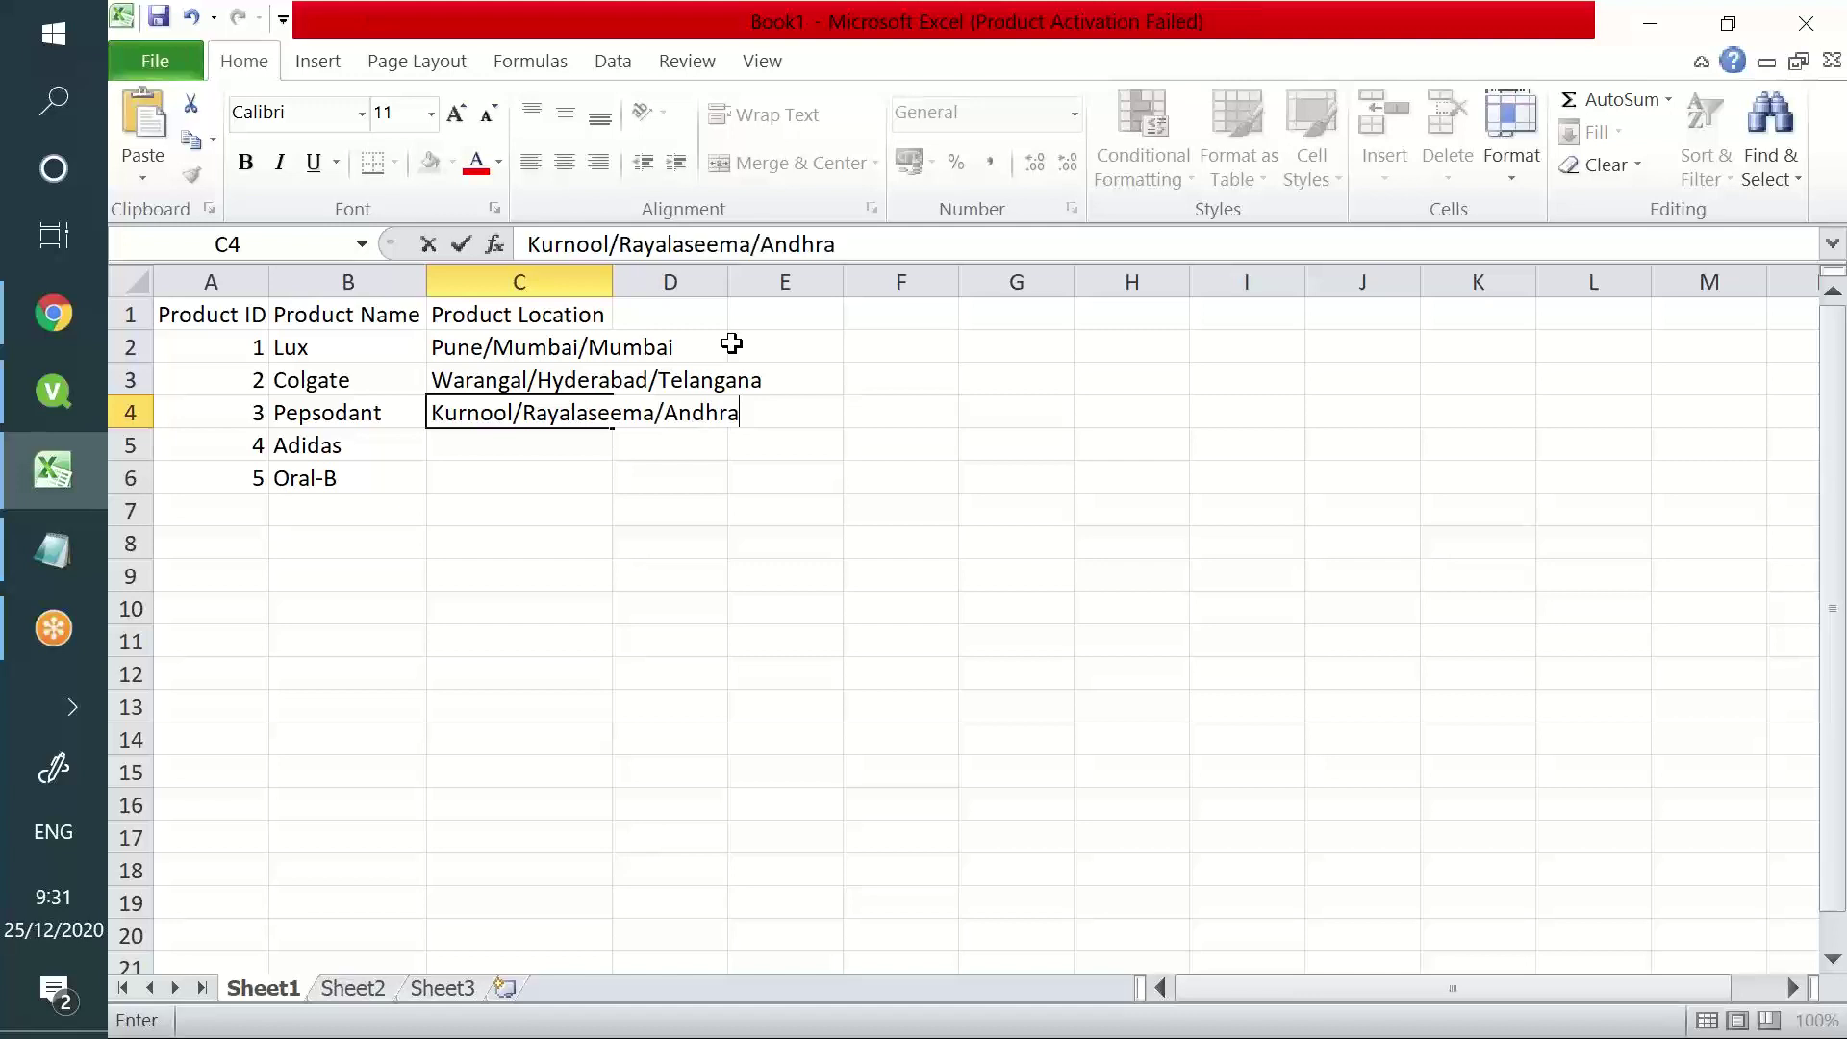
key("Return")
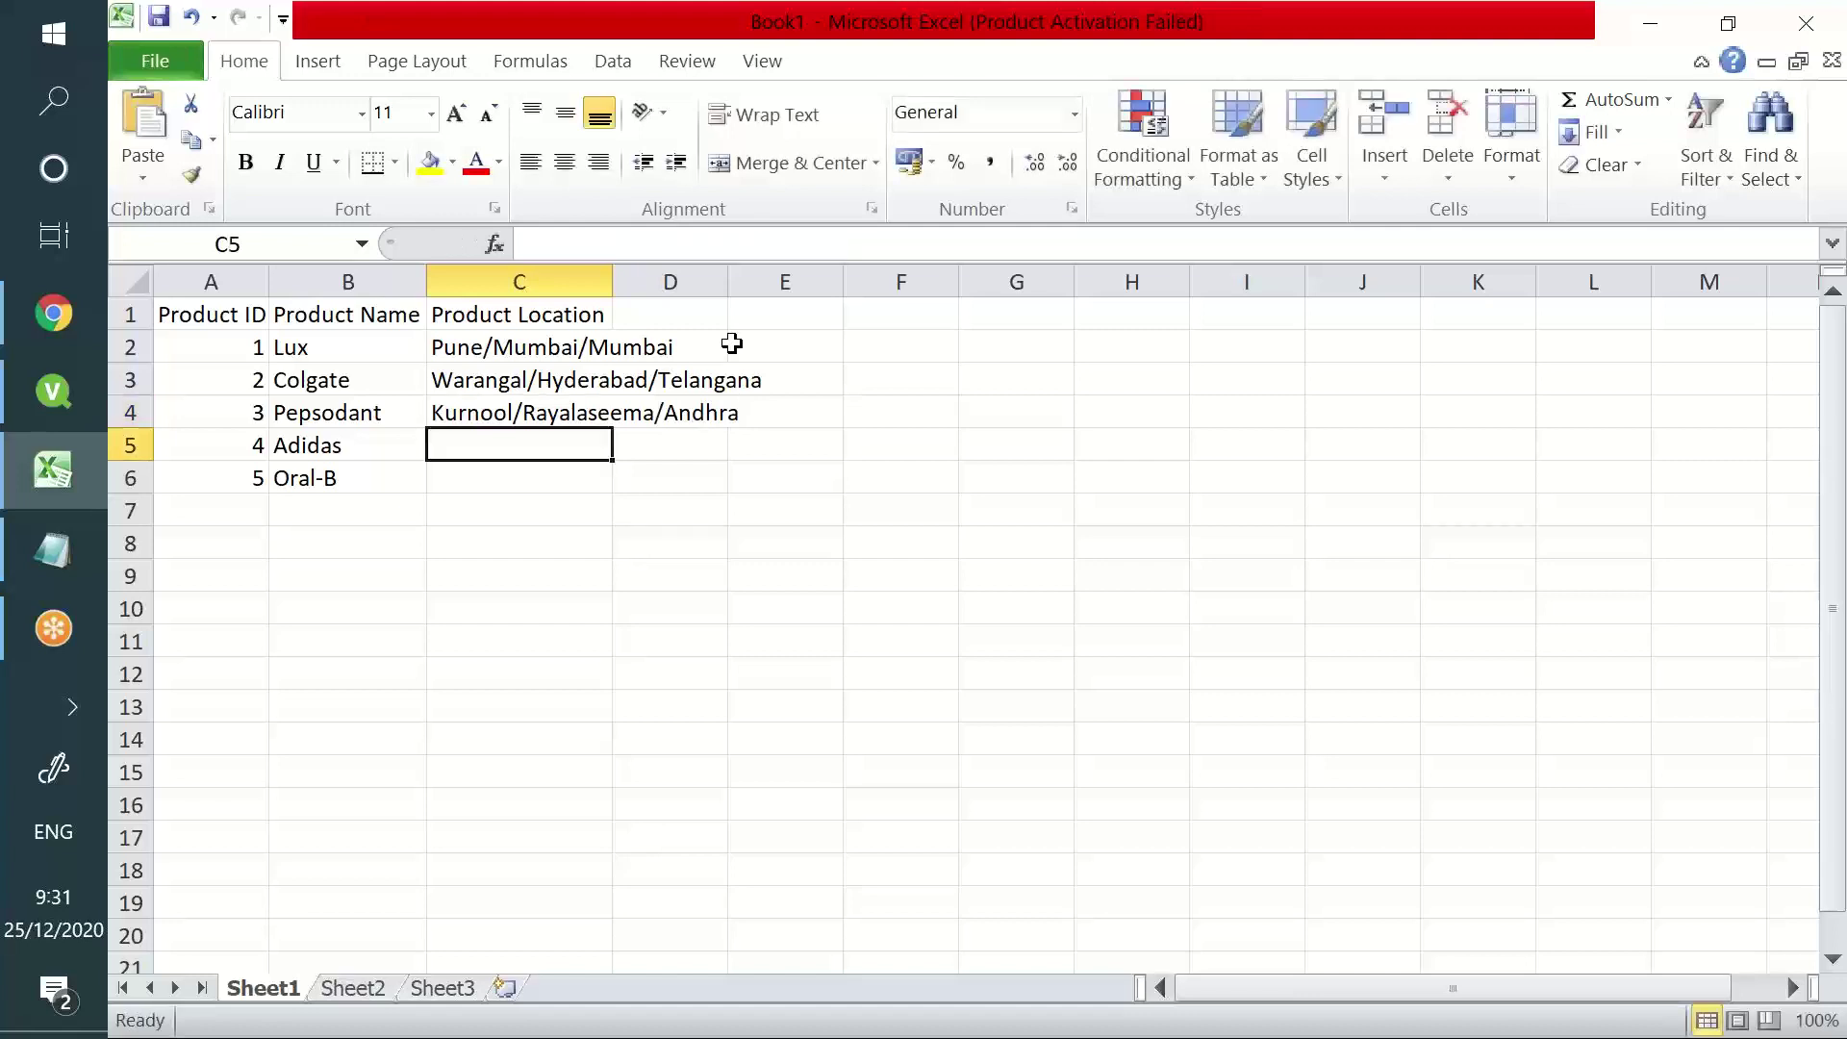
type("Bangalore")
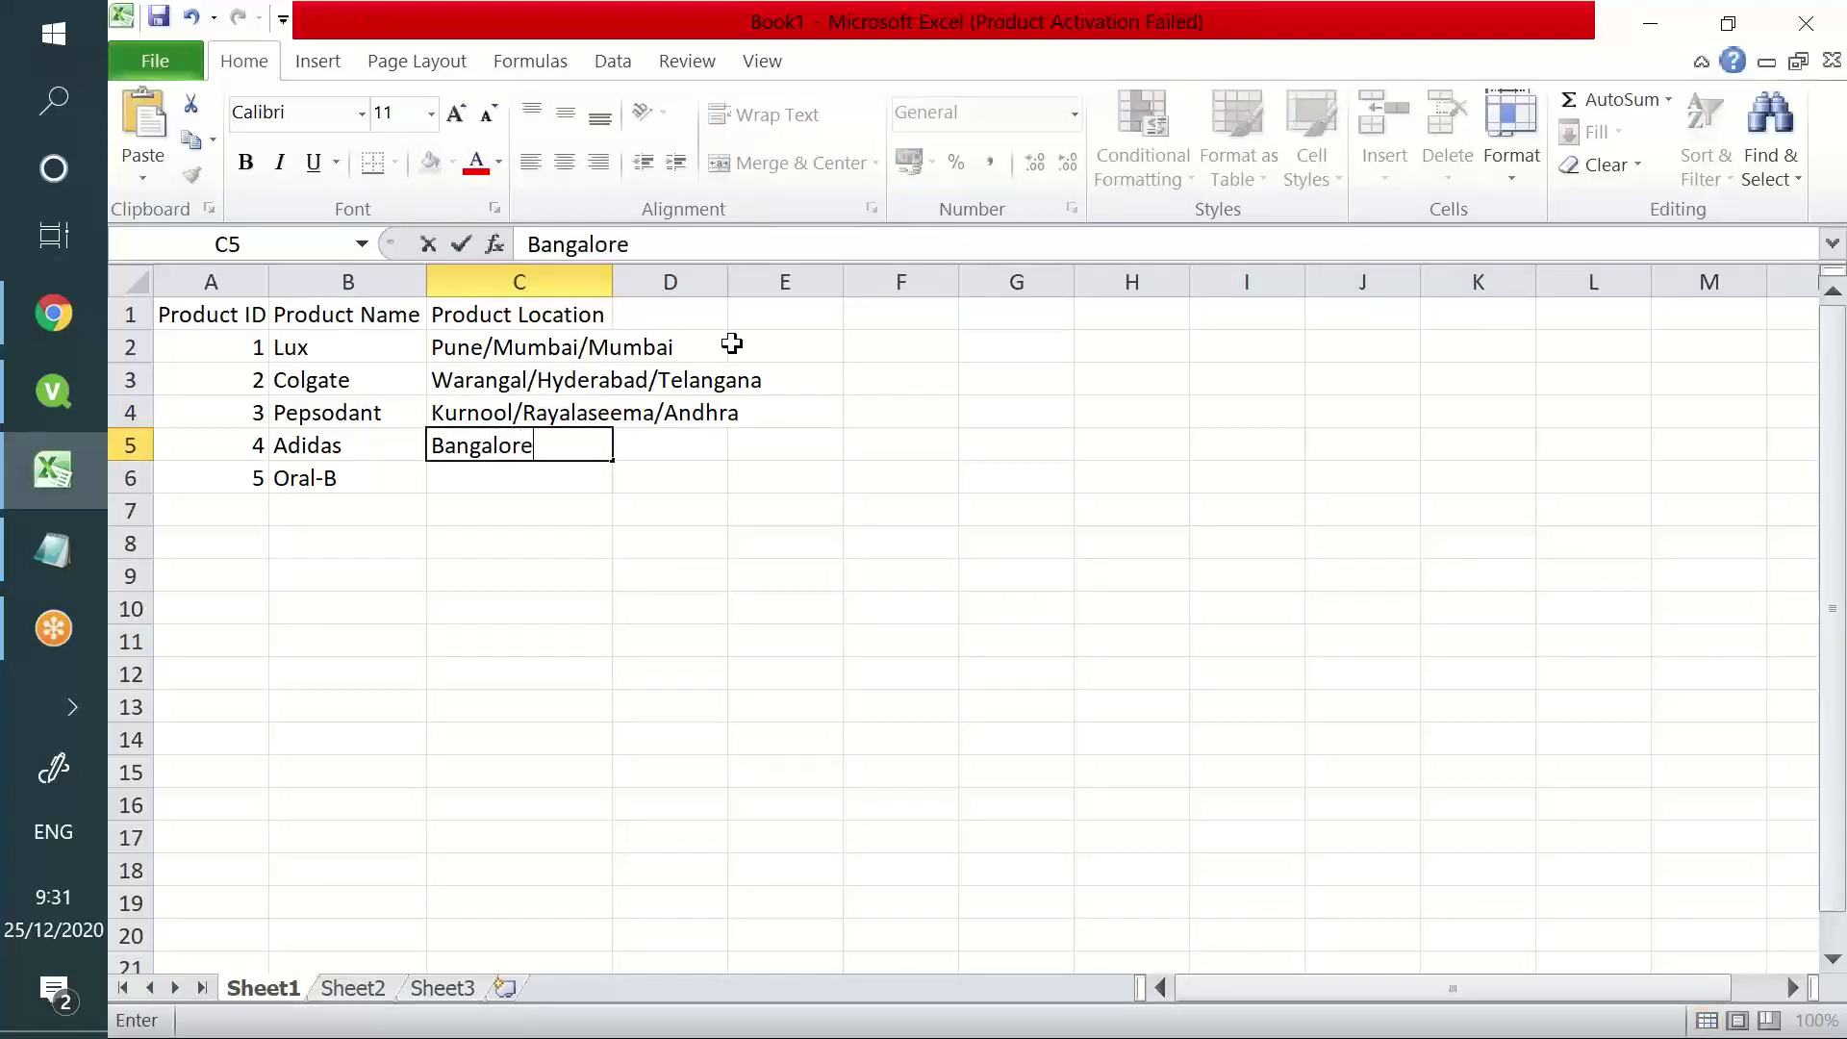
key("BackSpace")
key("BackSpace")
key("BackSpace")
key("BackSpace")
key("BackSpace")
key("BackSpace")
key("BackSpace")
key("BackSpace")
key("BackSpace")
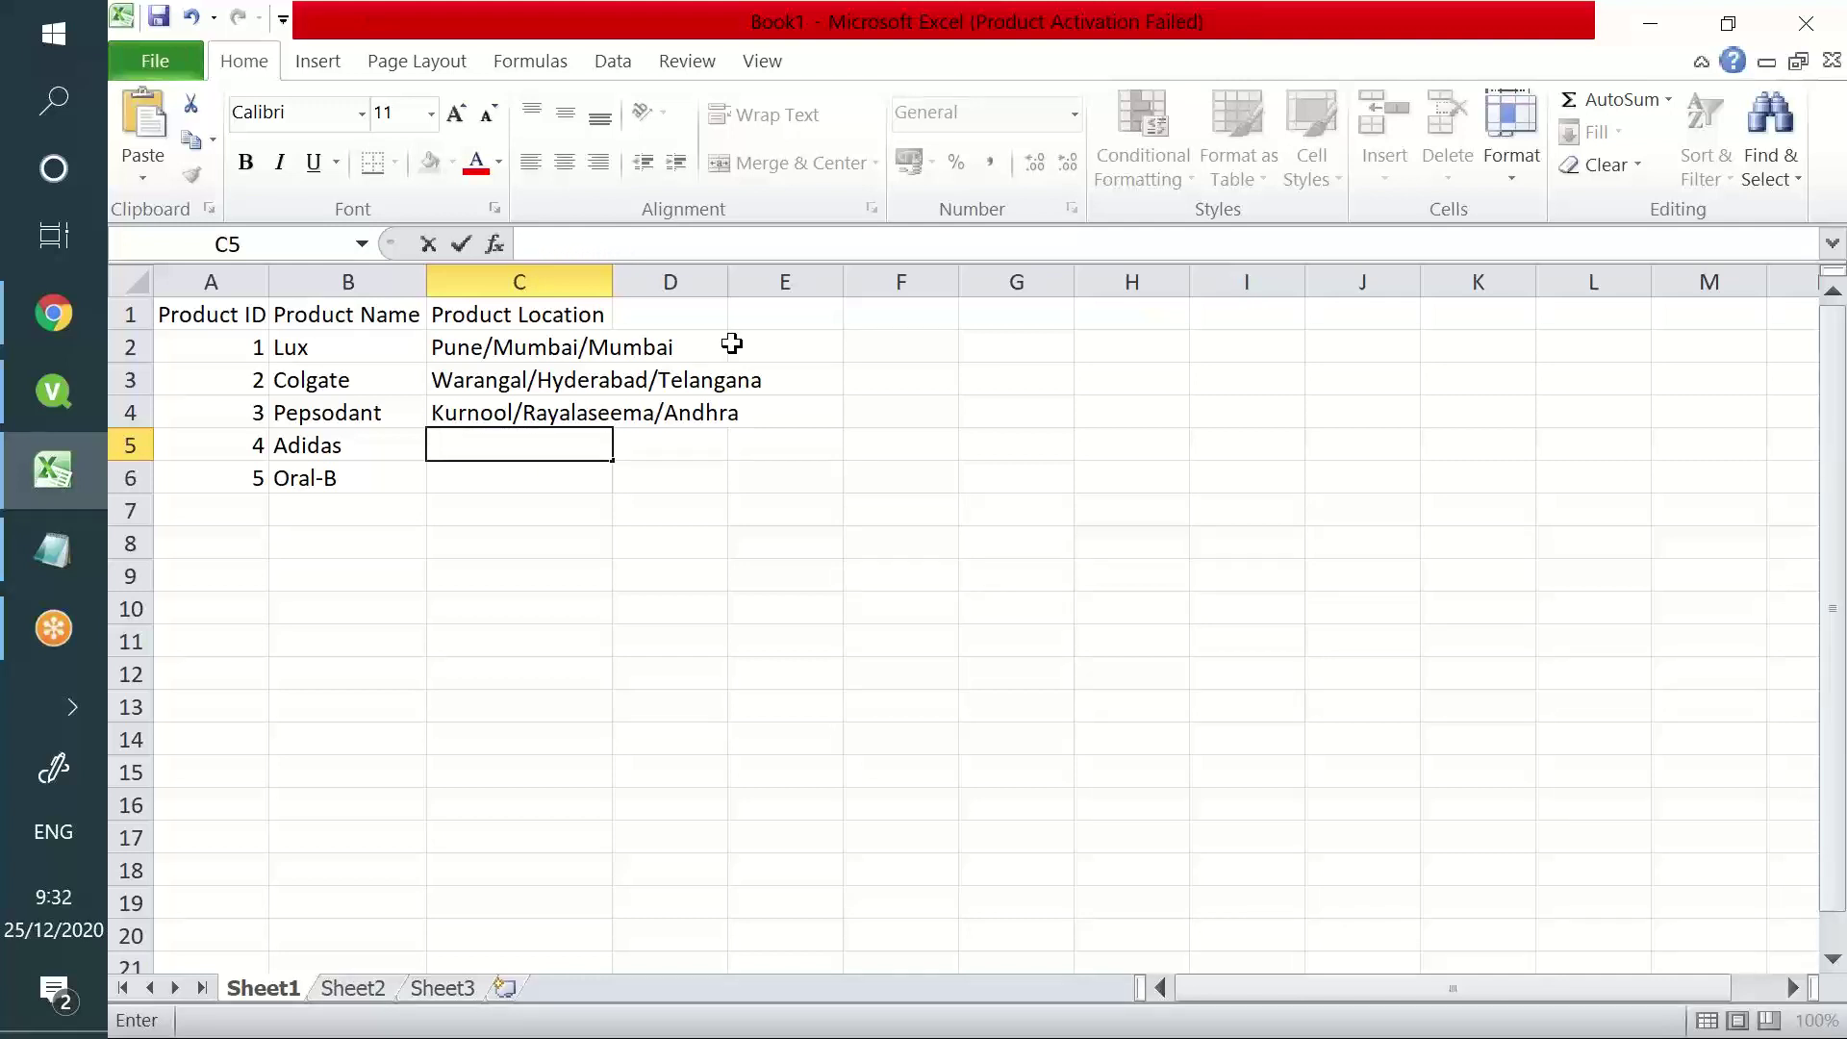
type("Mangalor")
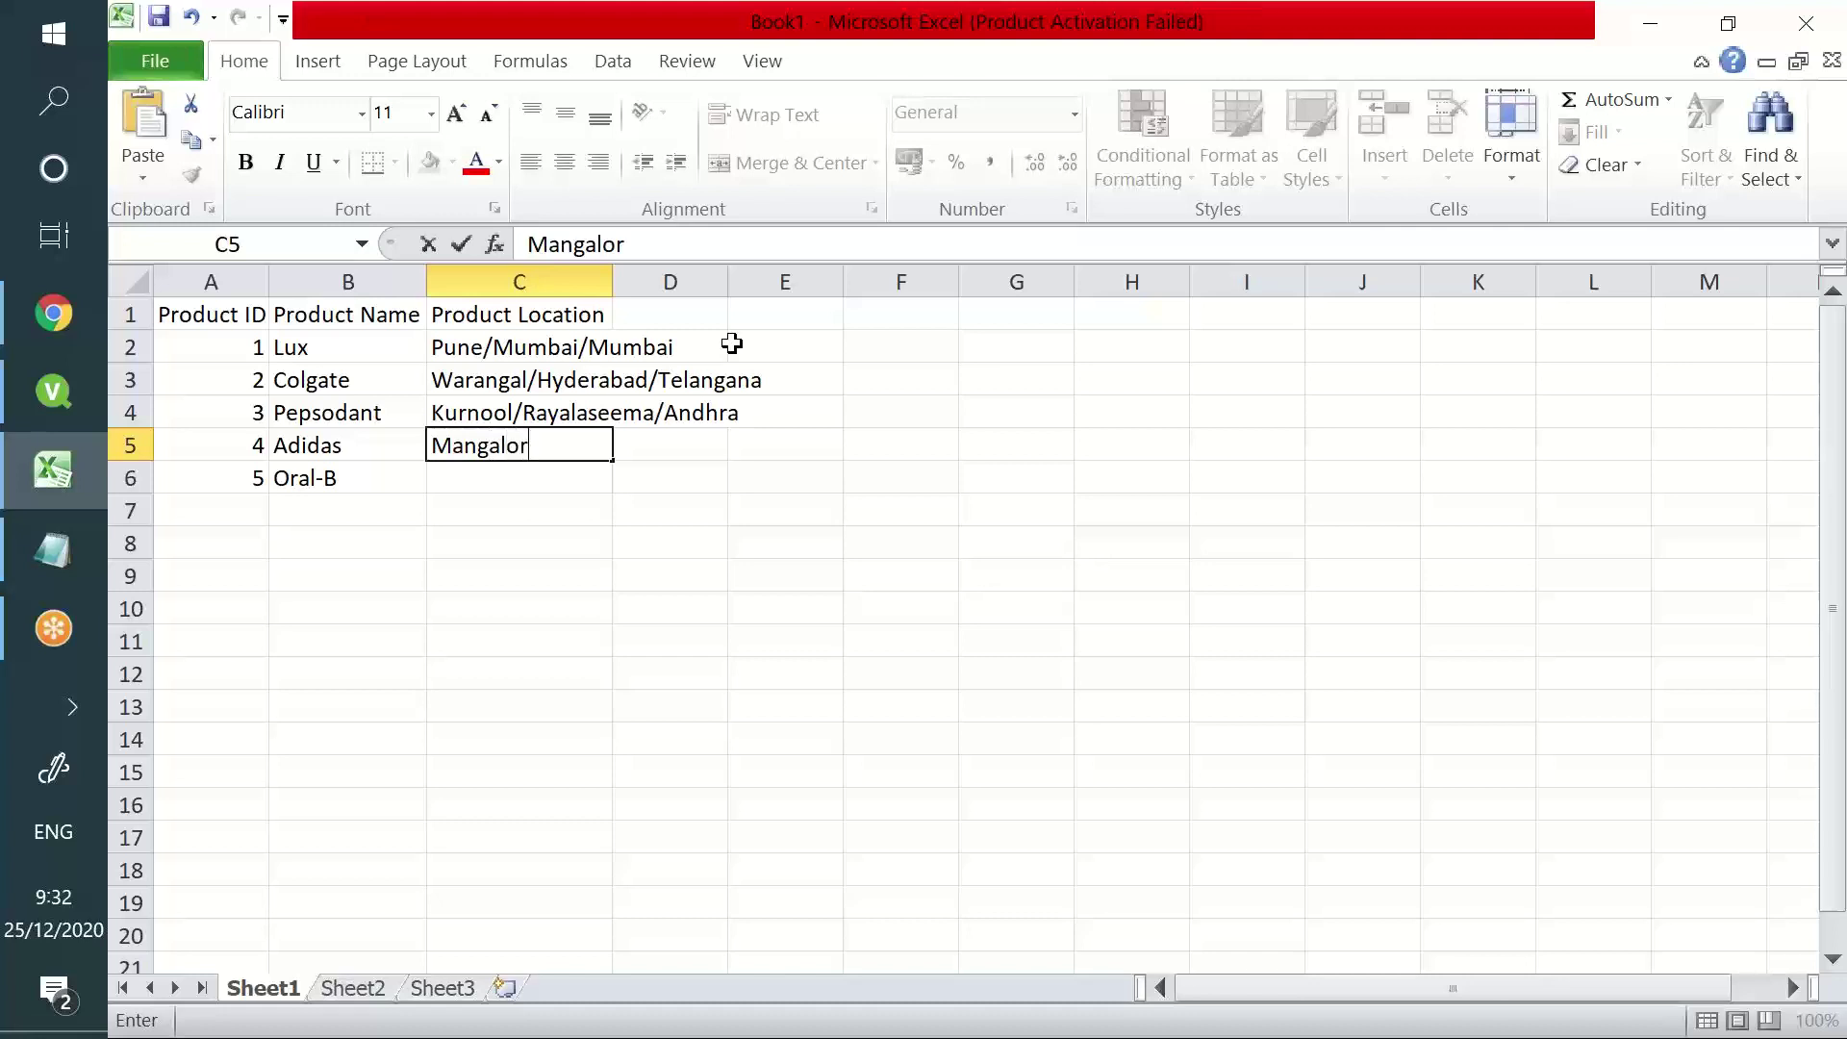
type("e/Bangalo")
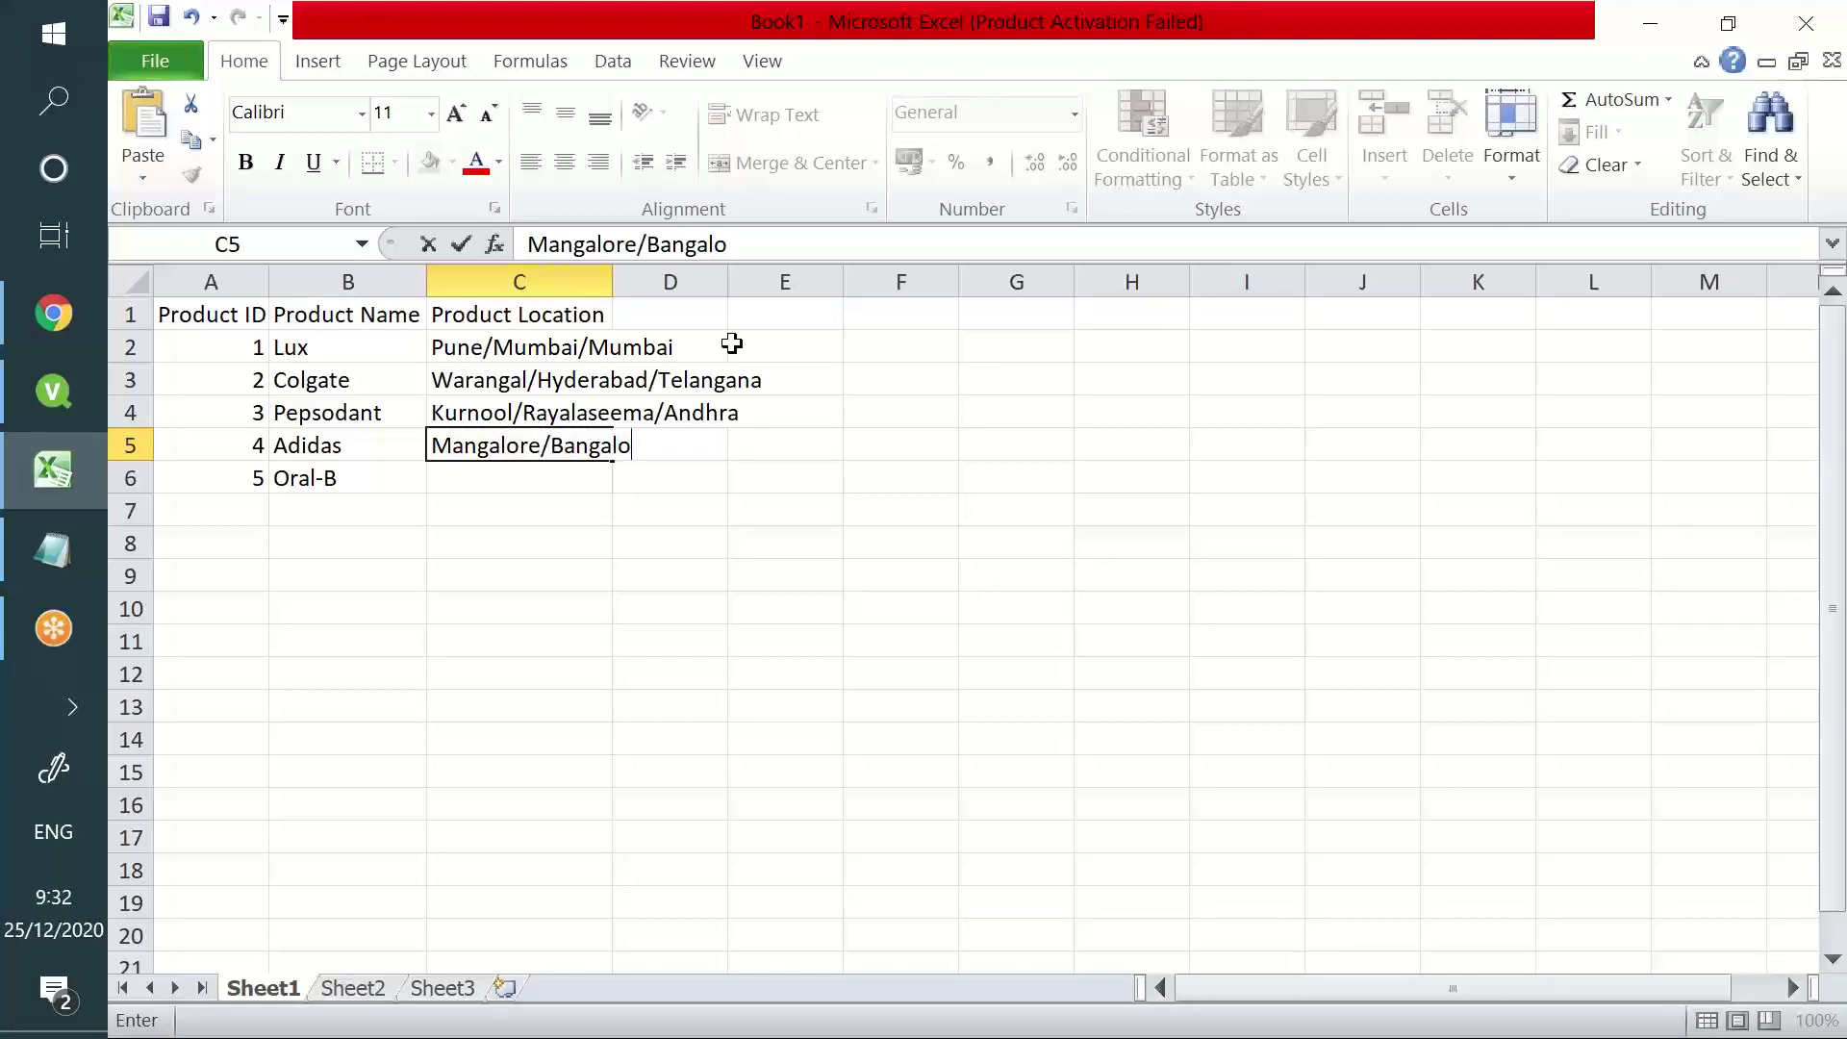
type("re/Karnatalk")
key("BackSpace")
key("BackSpace")
type("ka")
key("Return")
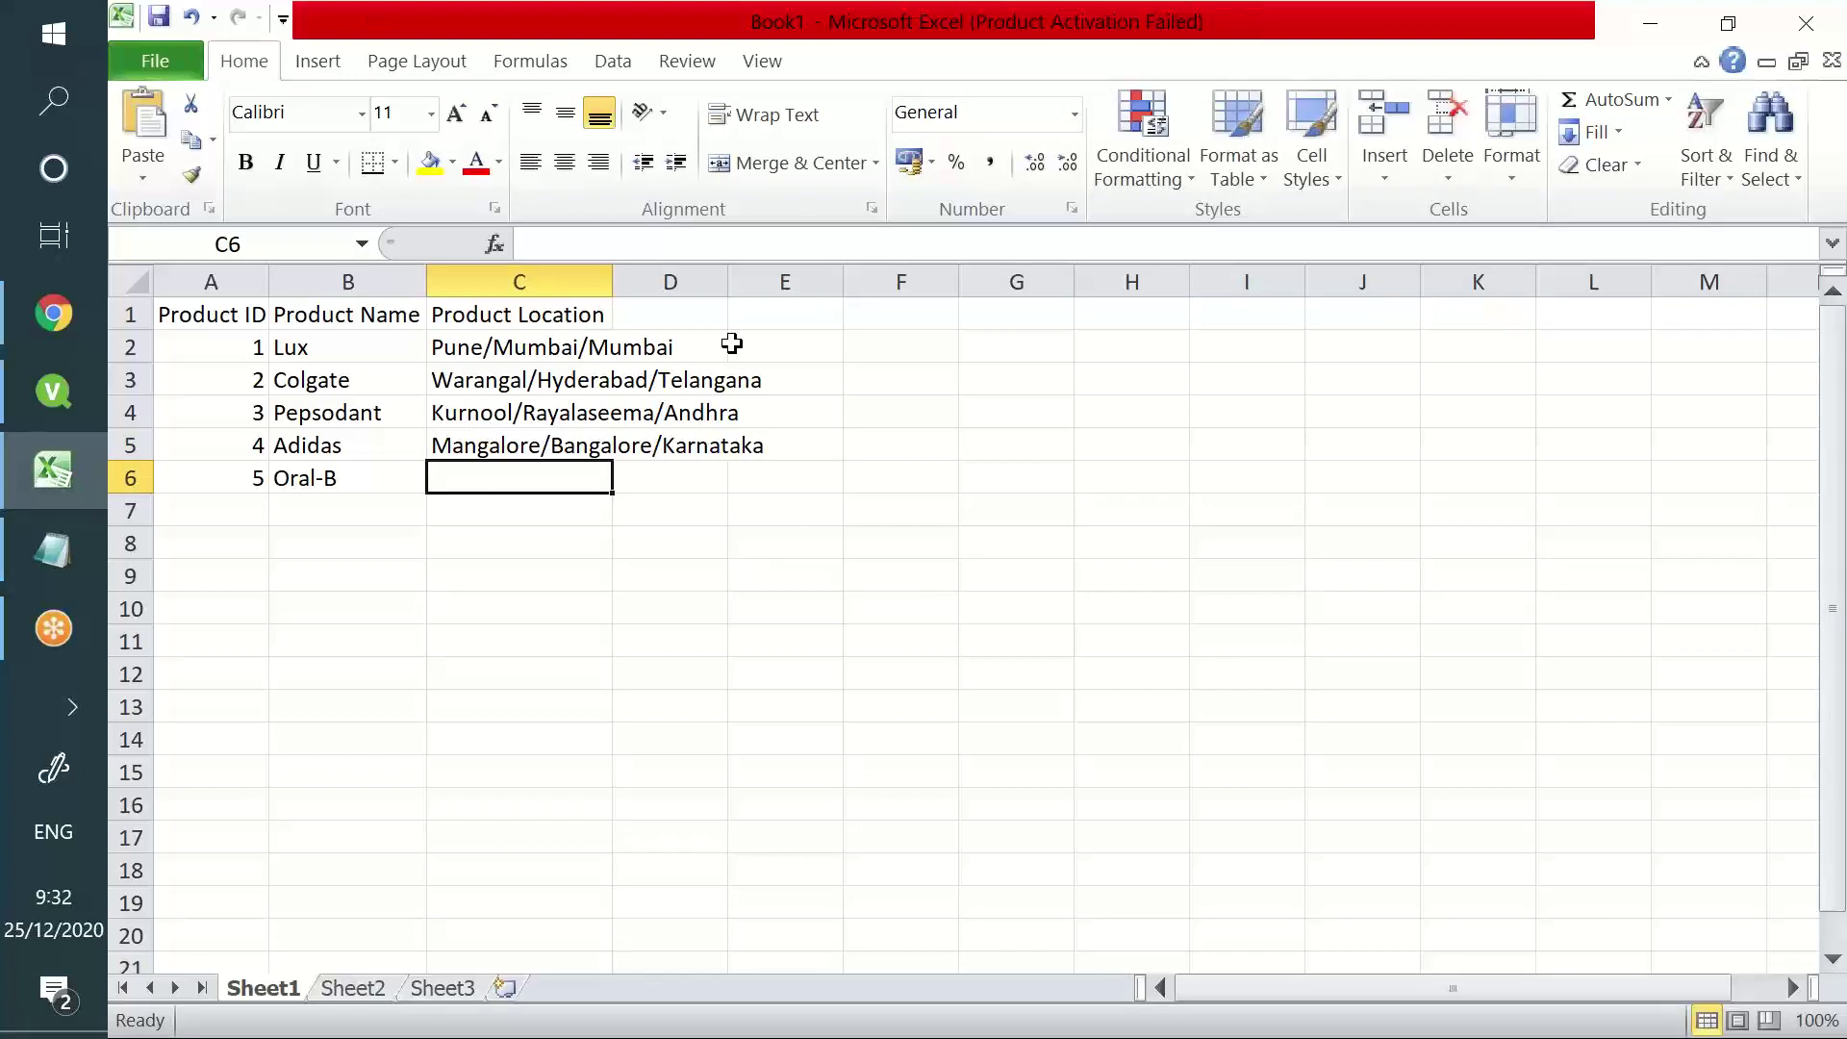
- Enter panjim/Goa/Goa for Oral-B and autofit column C to the longest location
type("panji")
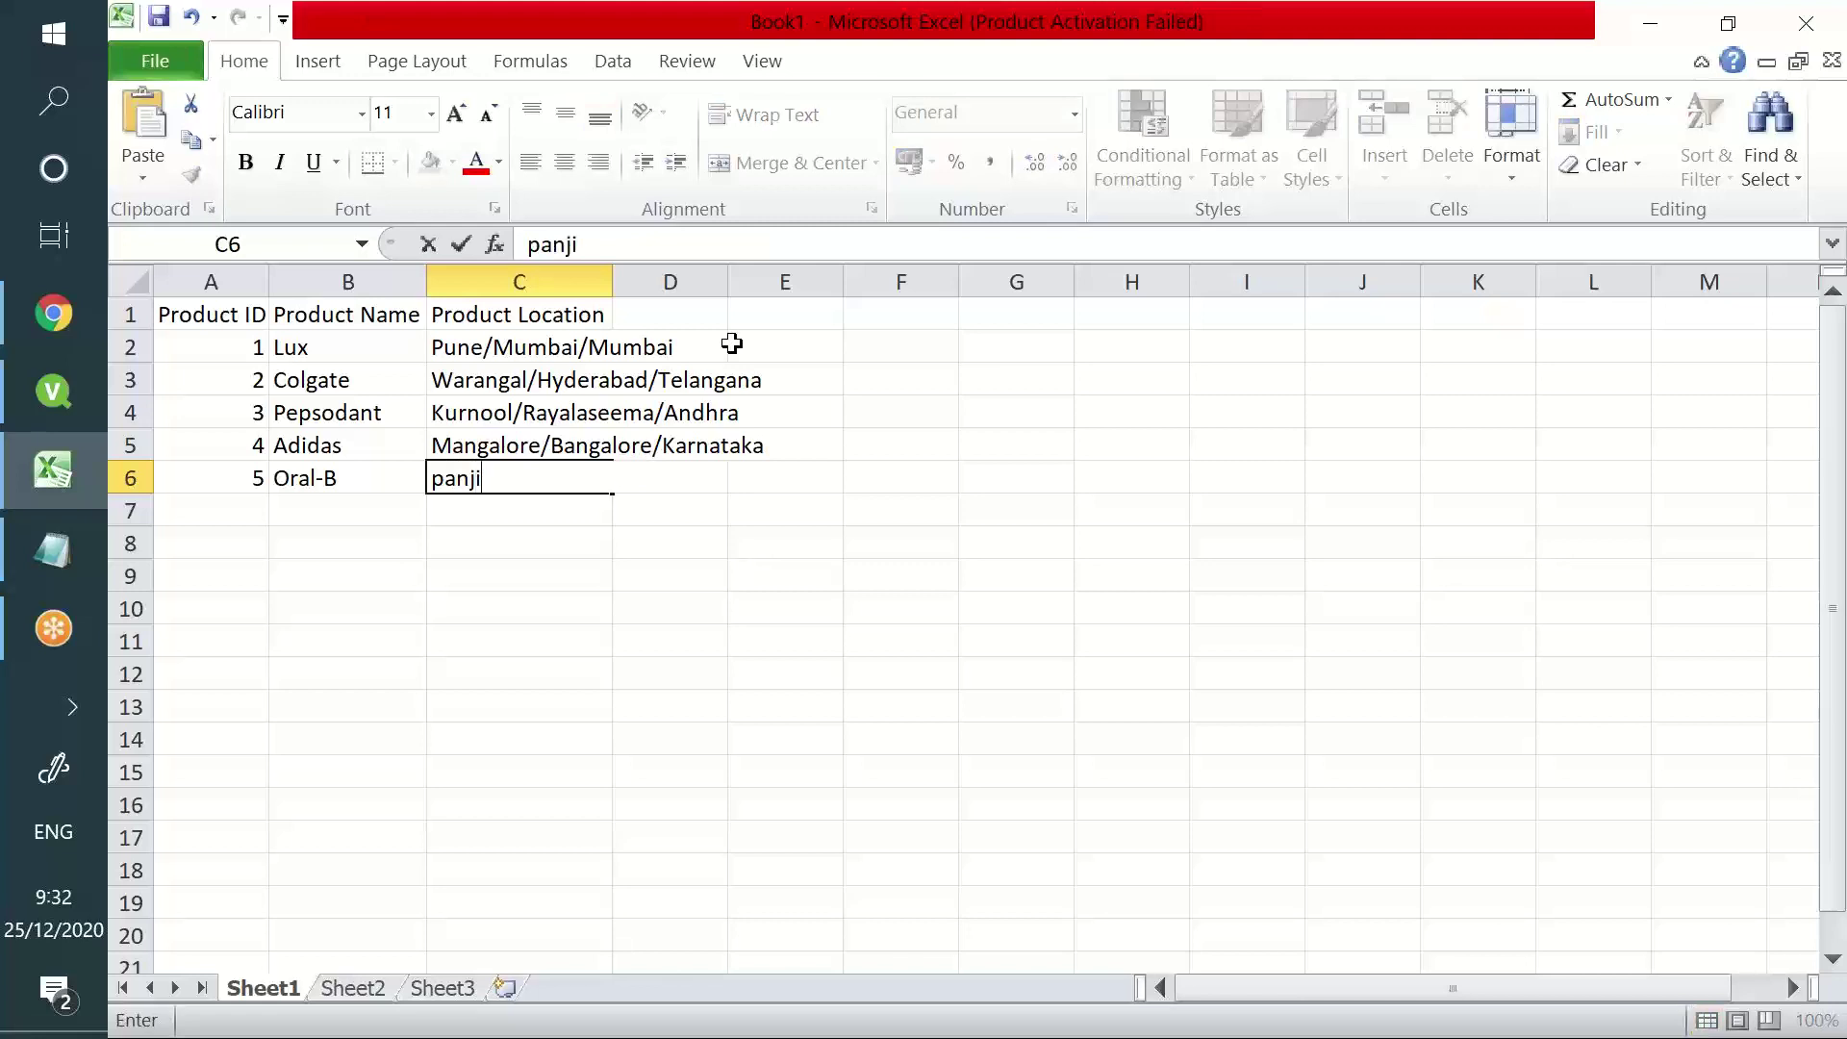
type("m/Goa/Gpoa")
key("BackSpace")
key("BackSpace")
key("BackSpace")
type("oa")
key("Return")
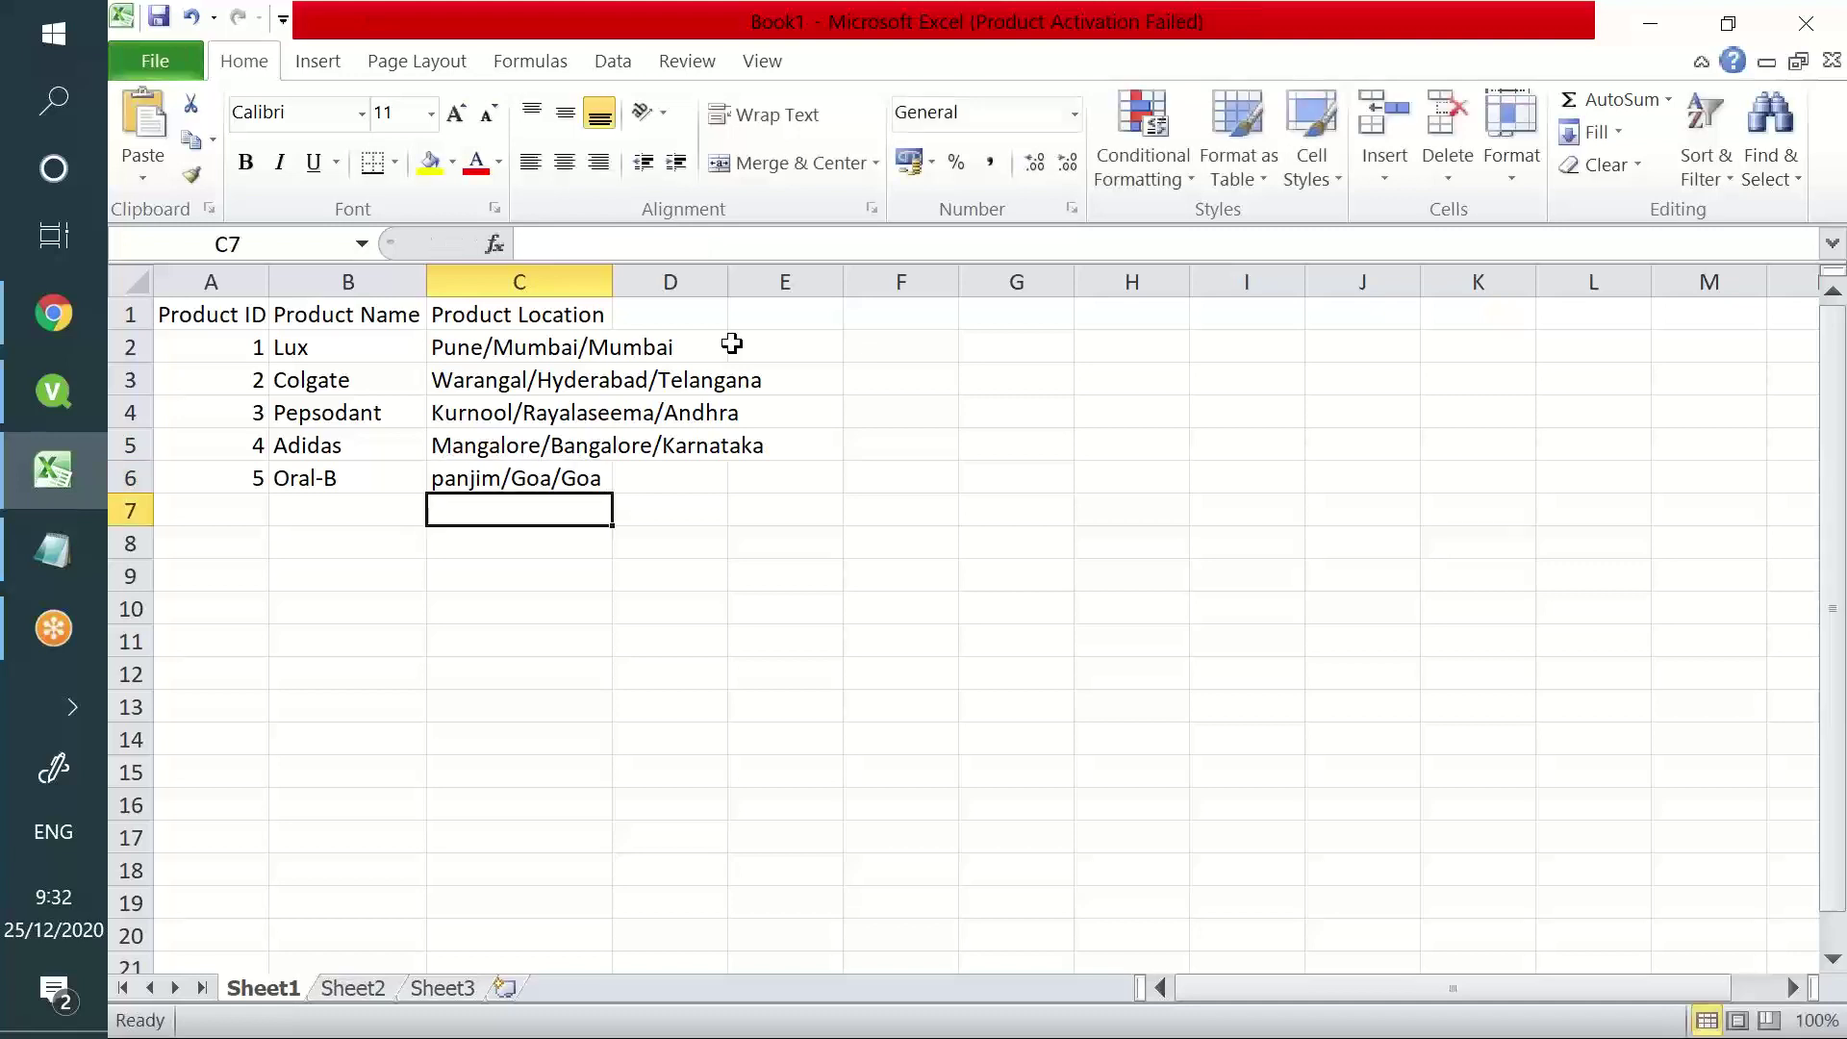
double_click(612, 281)
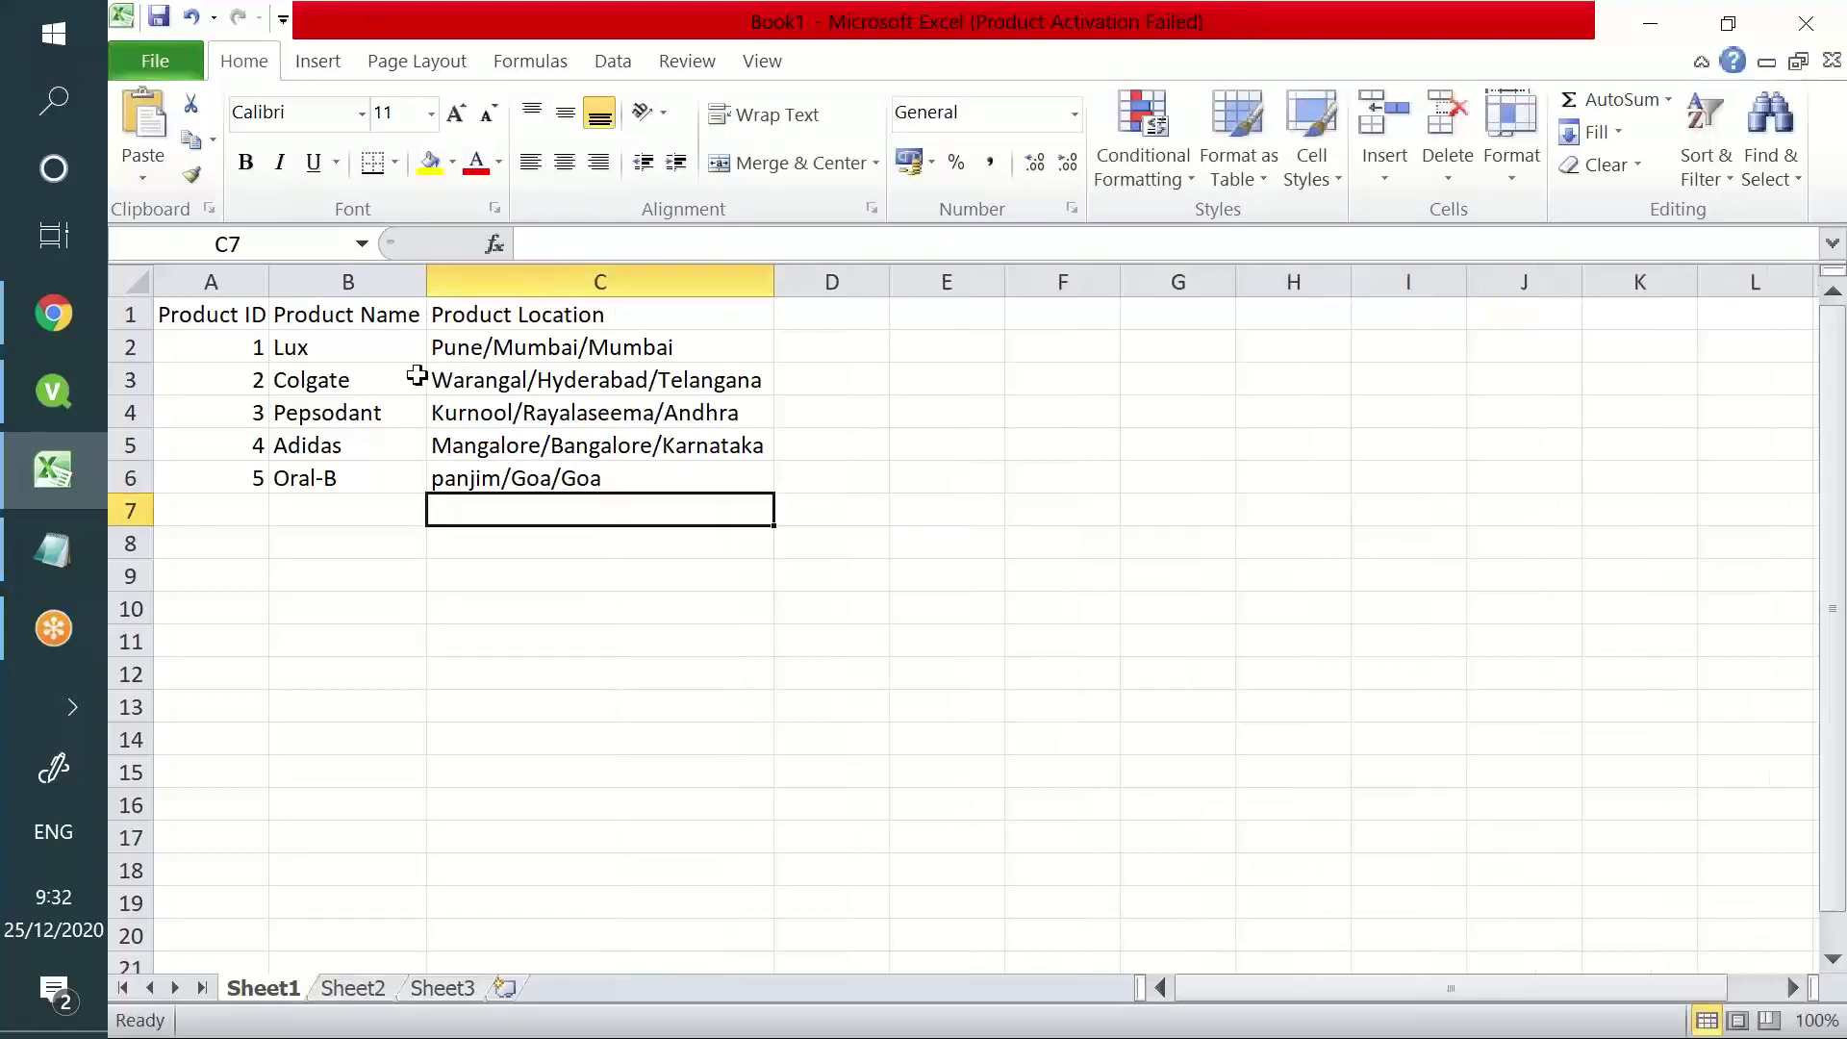
- Append (City/division/State) to the C1 header, dismissing the Save As dialog
left_click(443, 344)
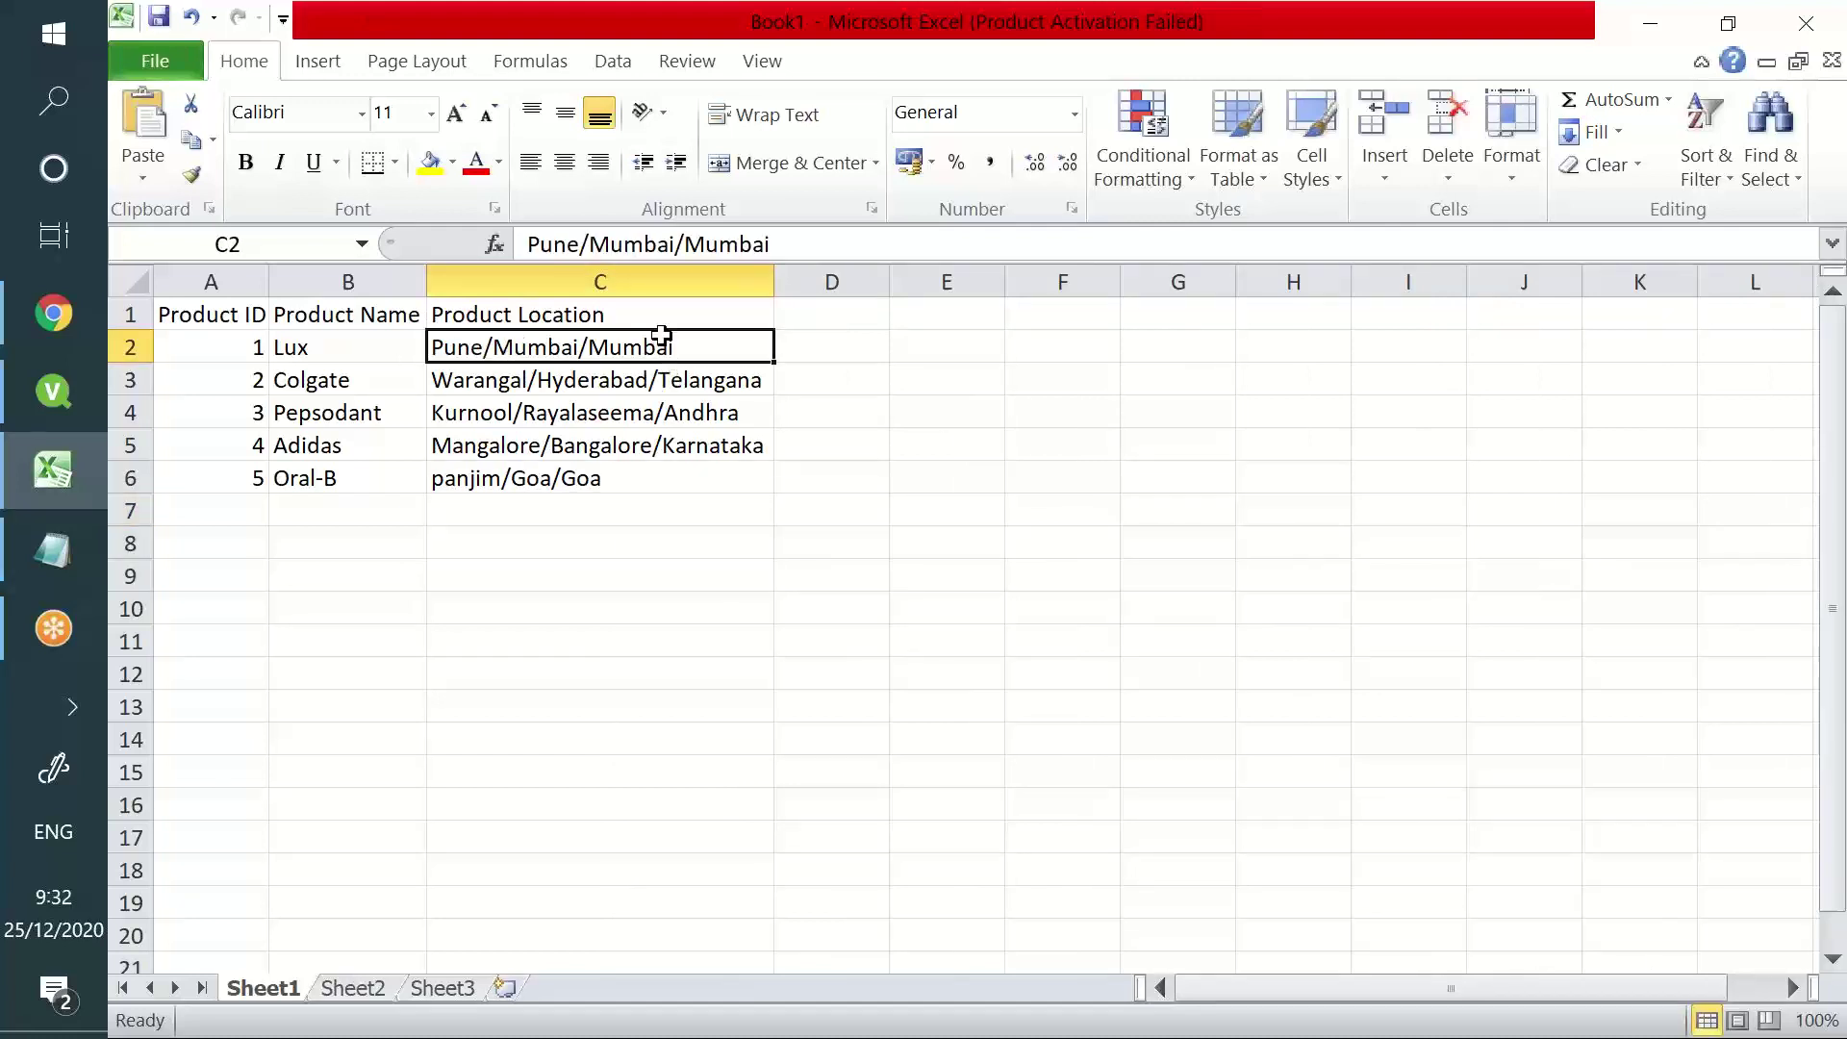
left_click_drag(453, 346, 560, 473)
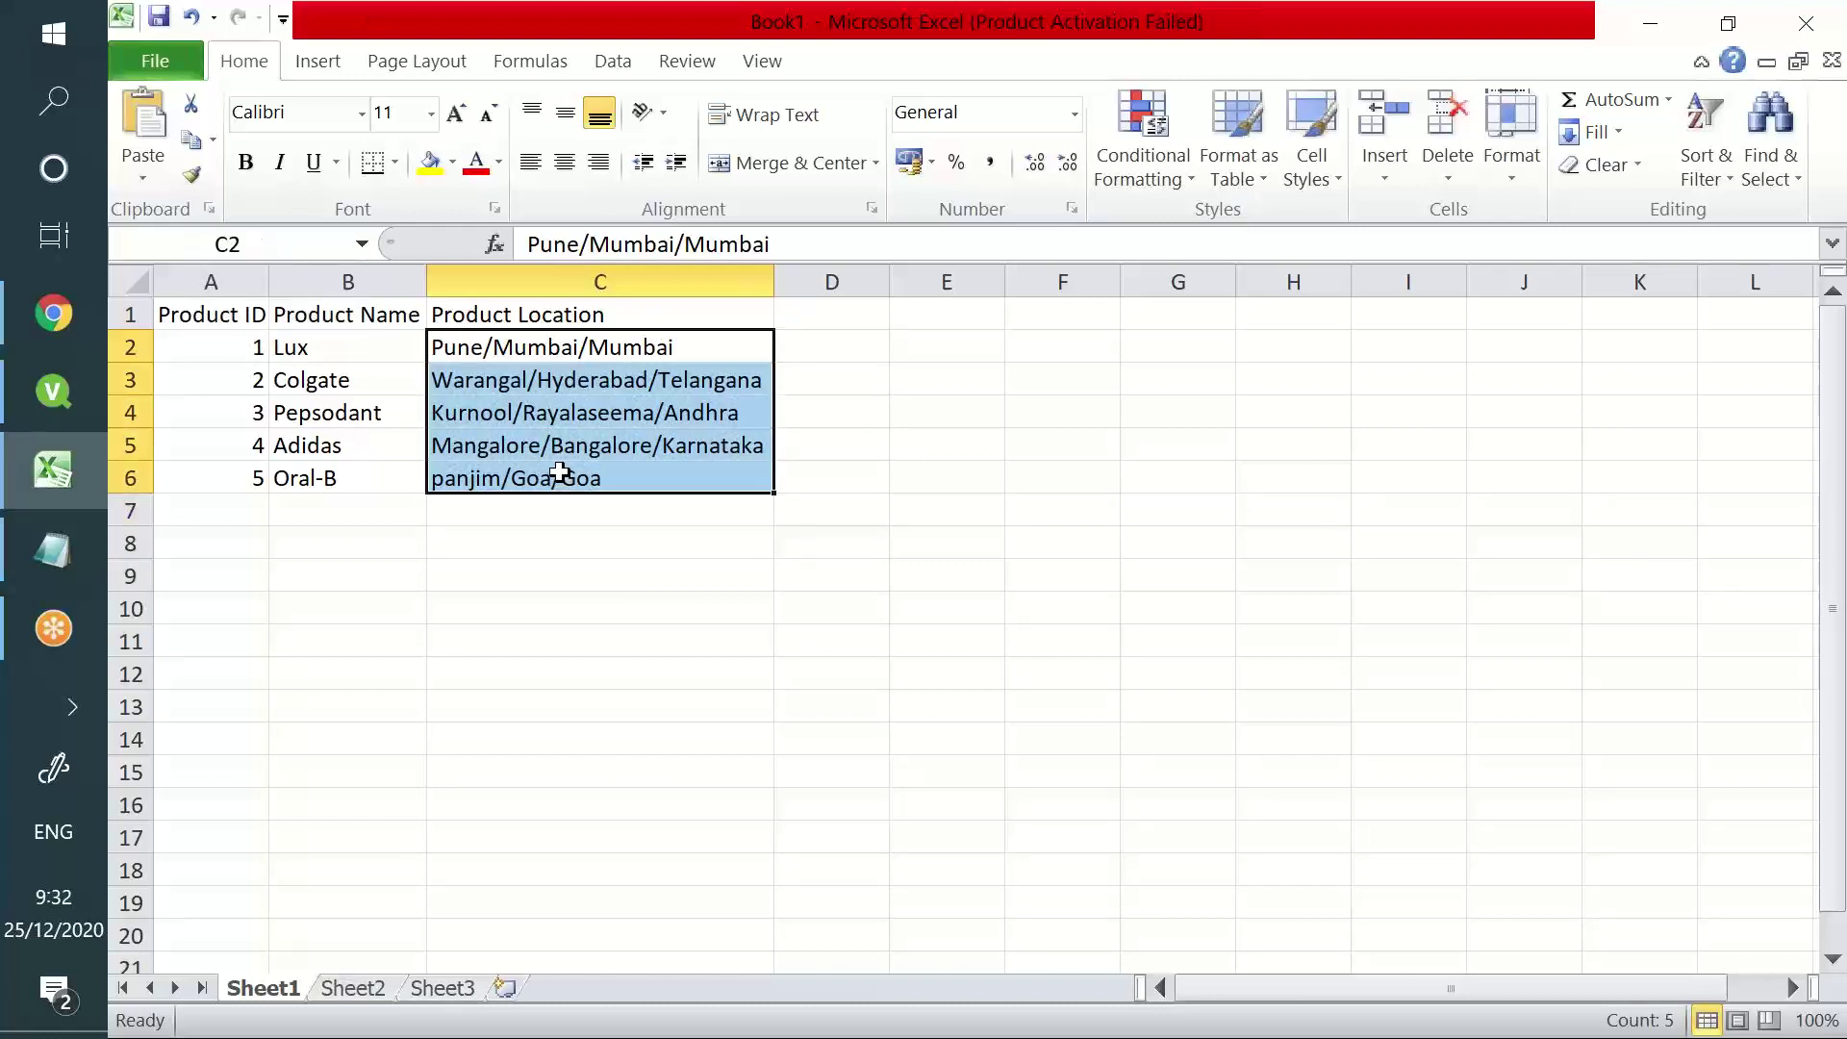
left_click(453, 343)
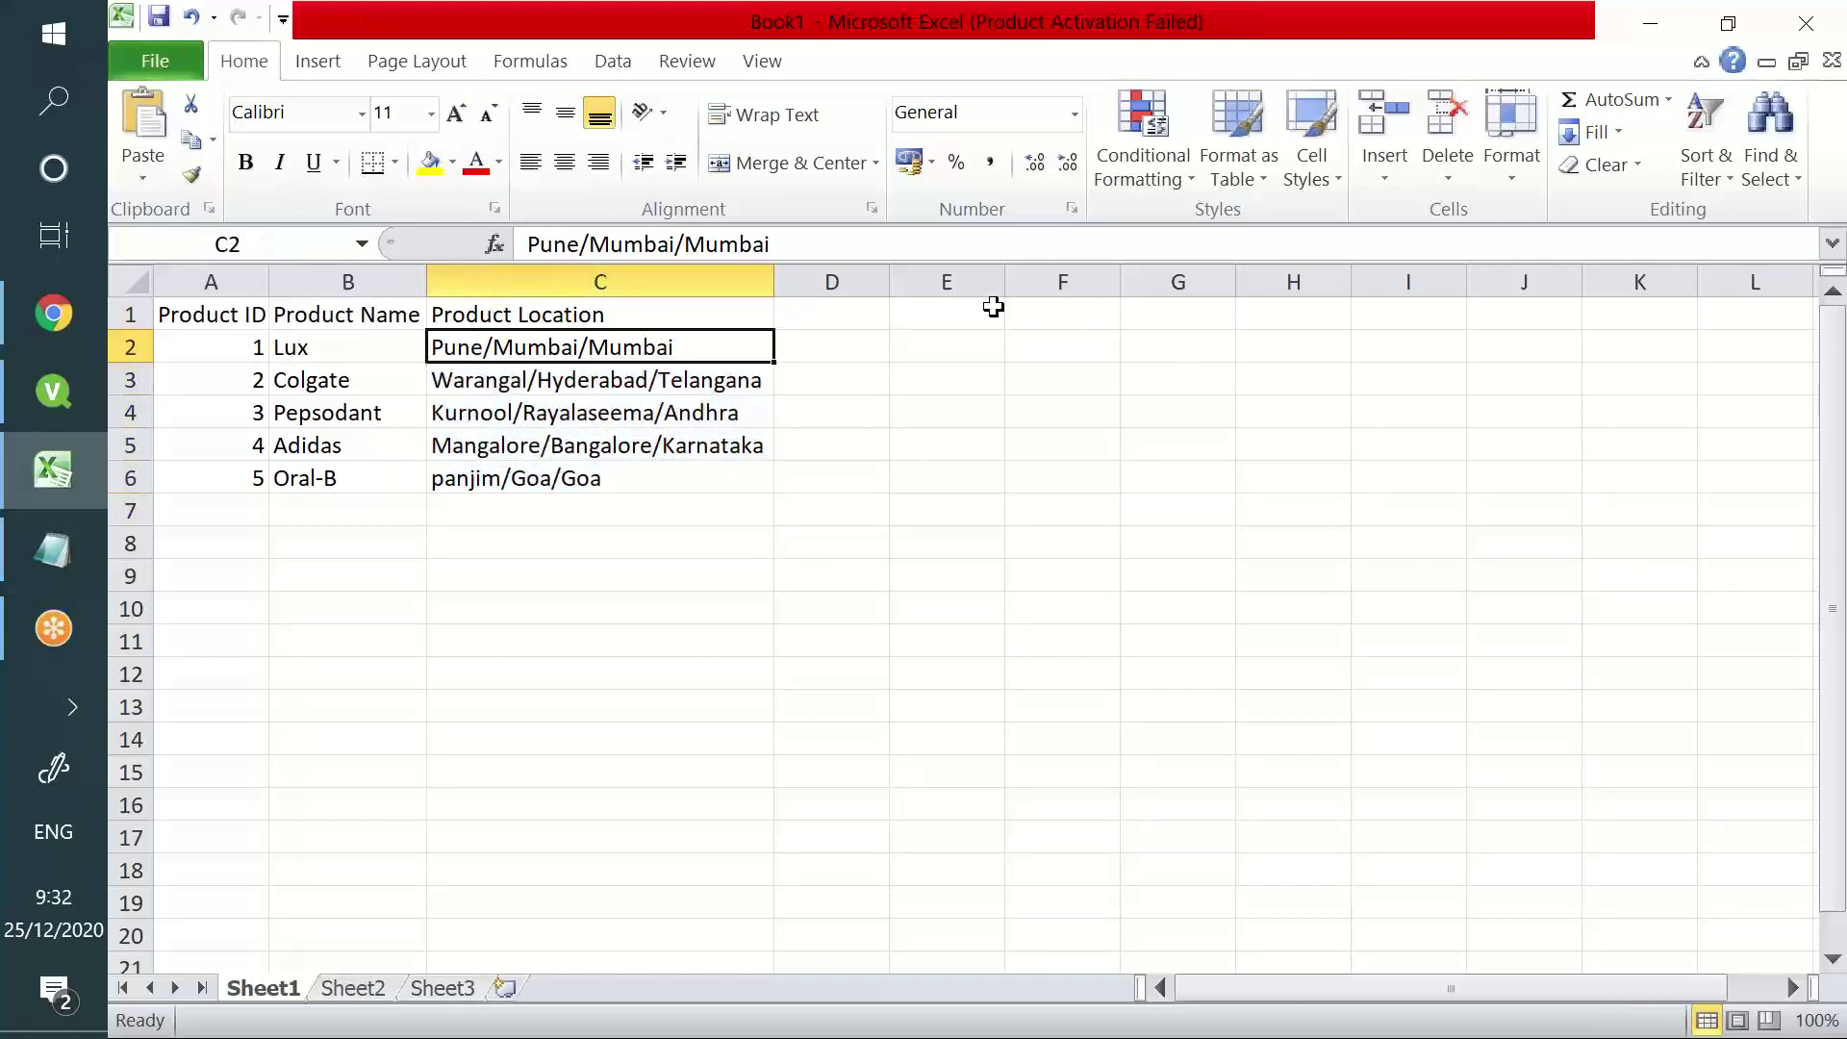
left_click(734, 315)
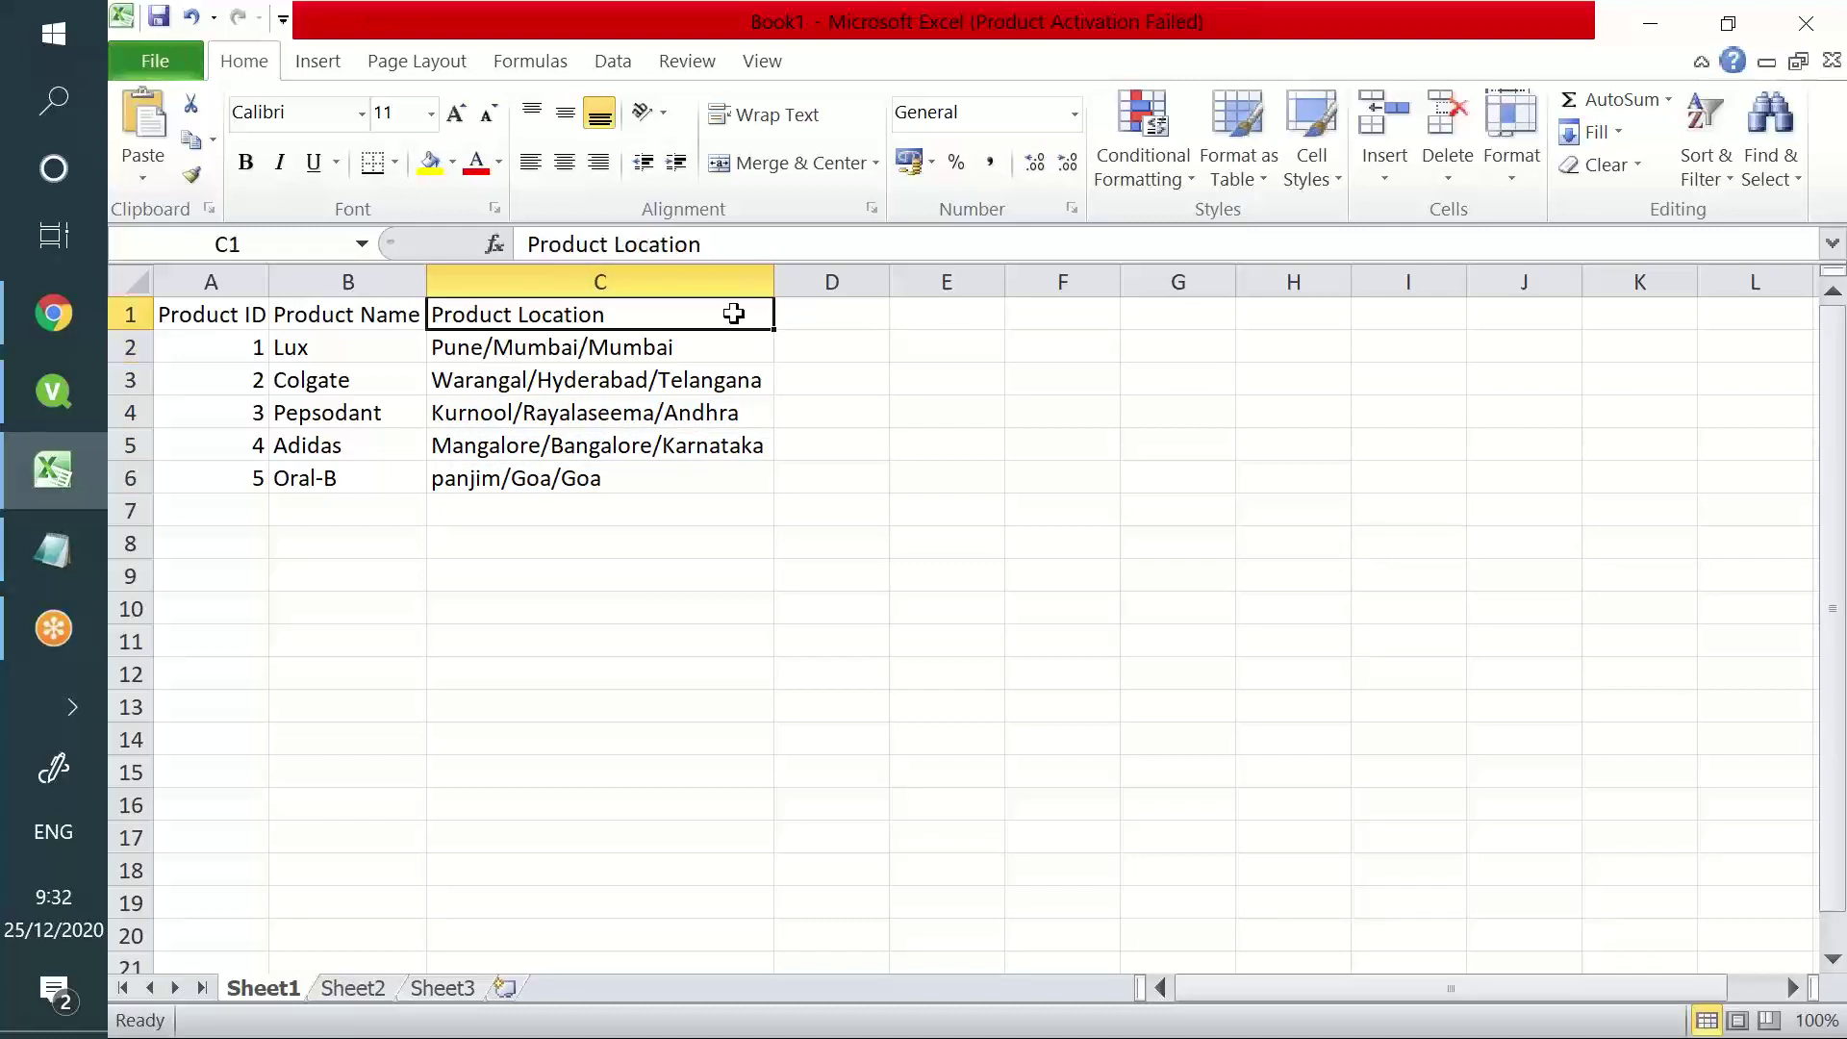
left_click(742, 253)
type("(")
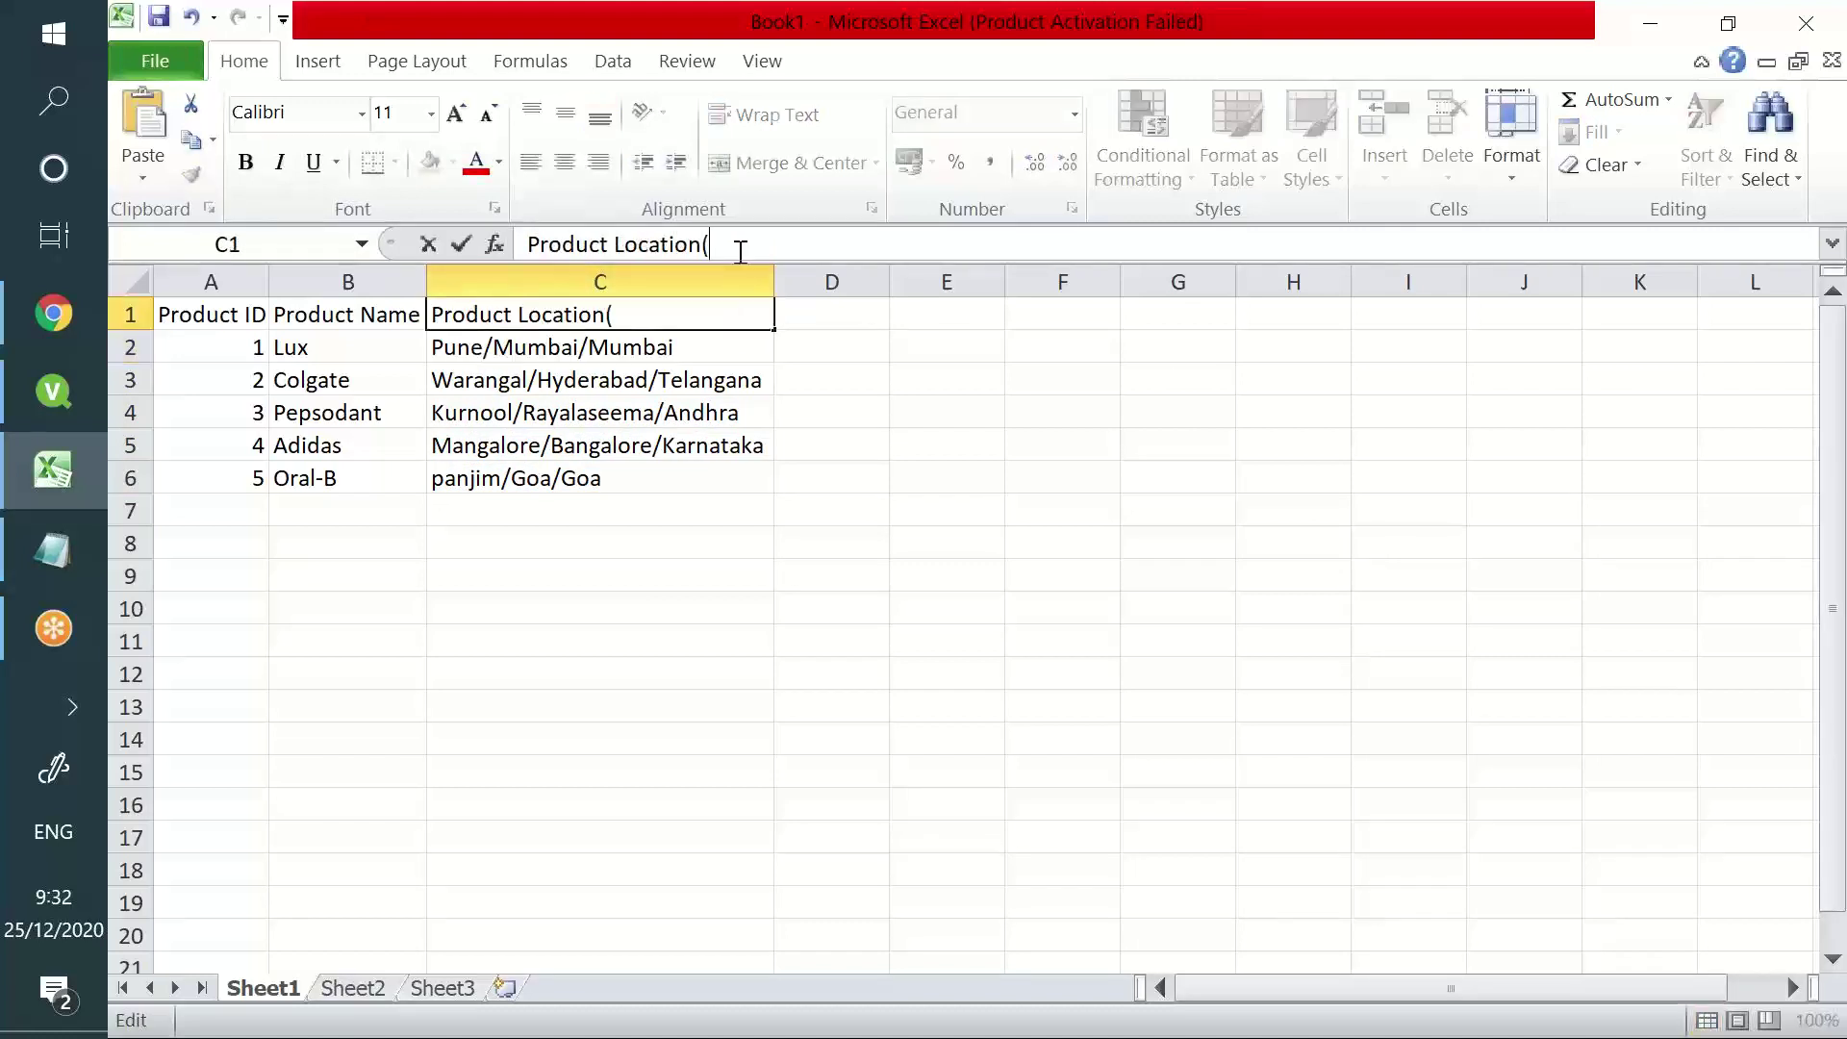
type("City/divi")
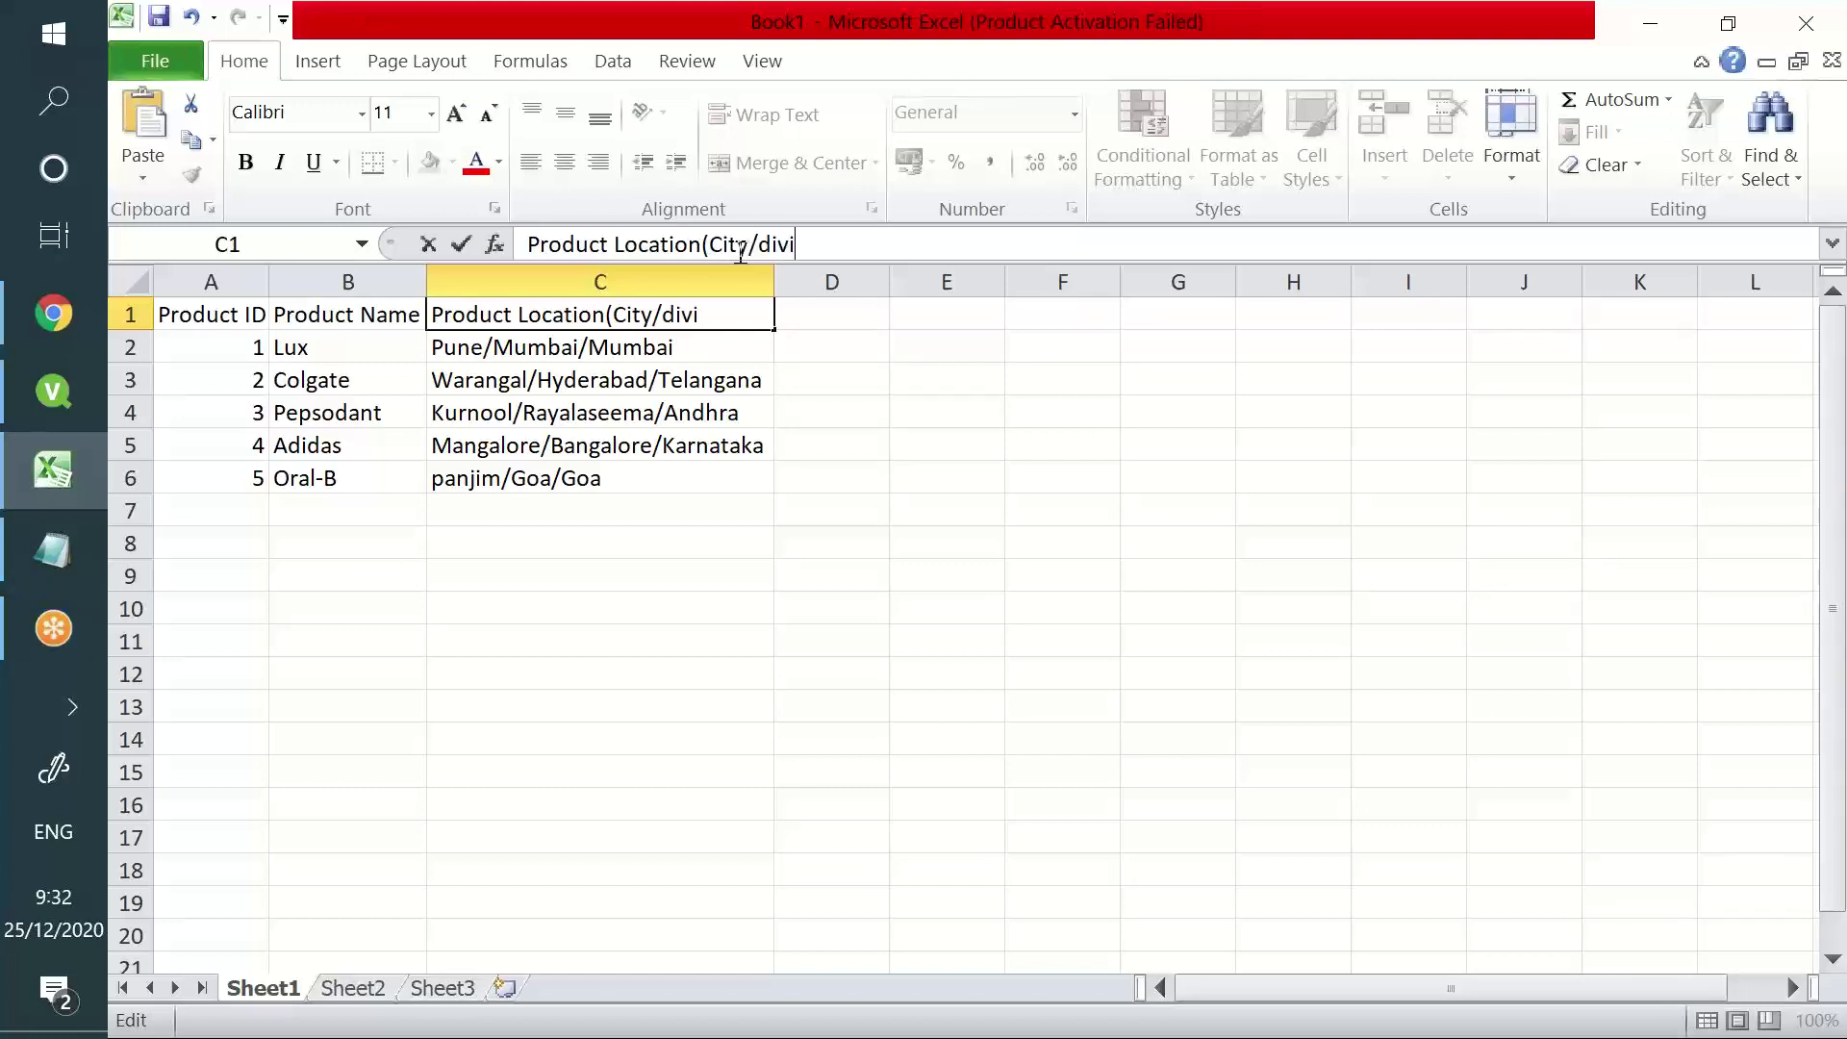
type("sion/State")
key("ctrl+s")
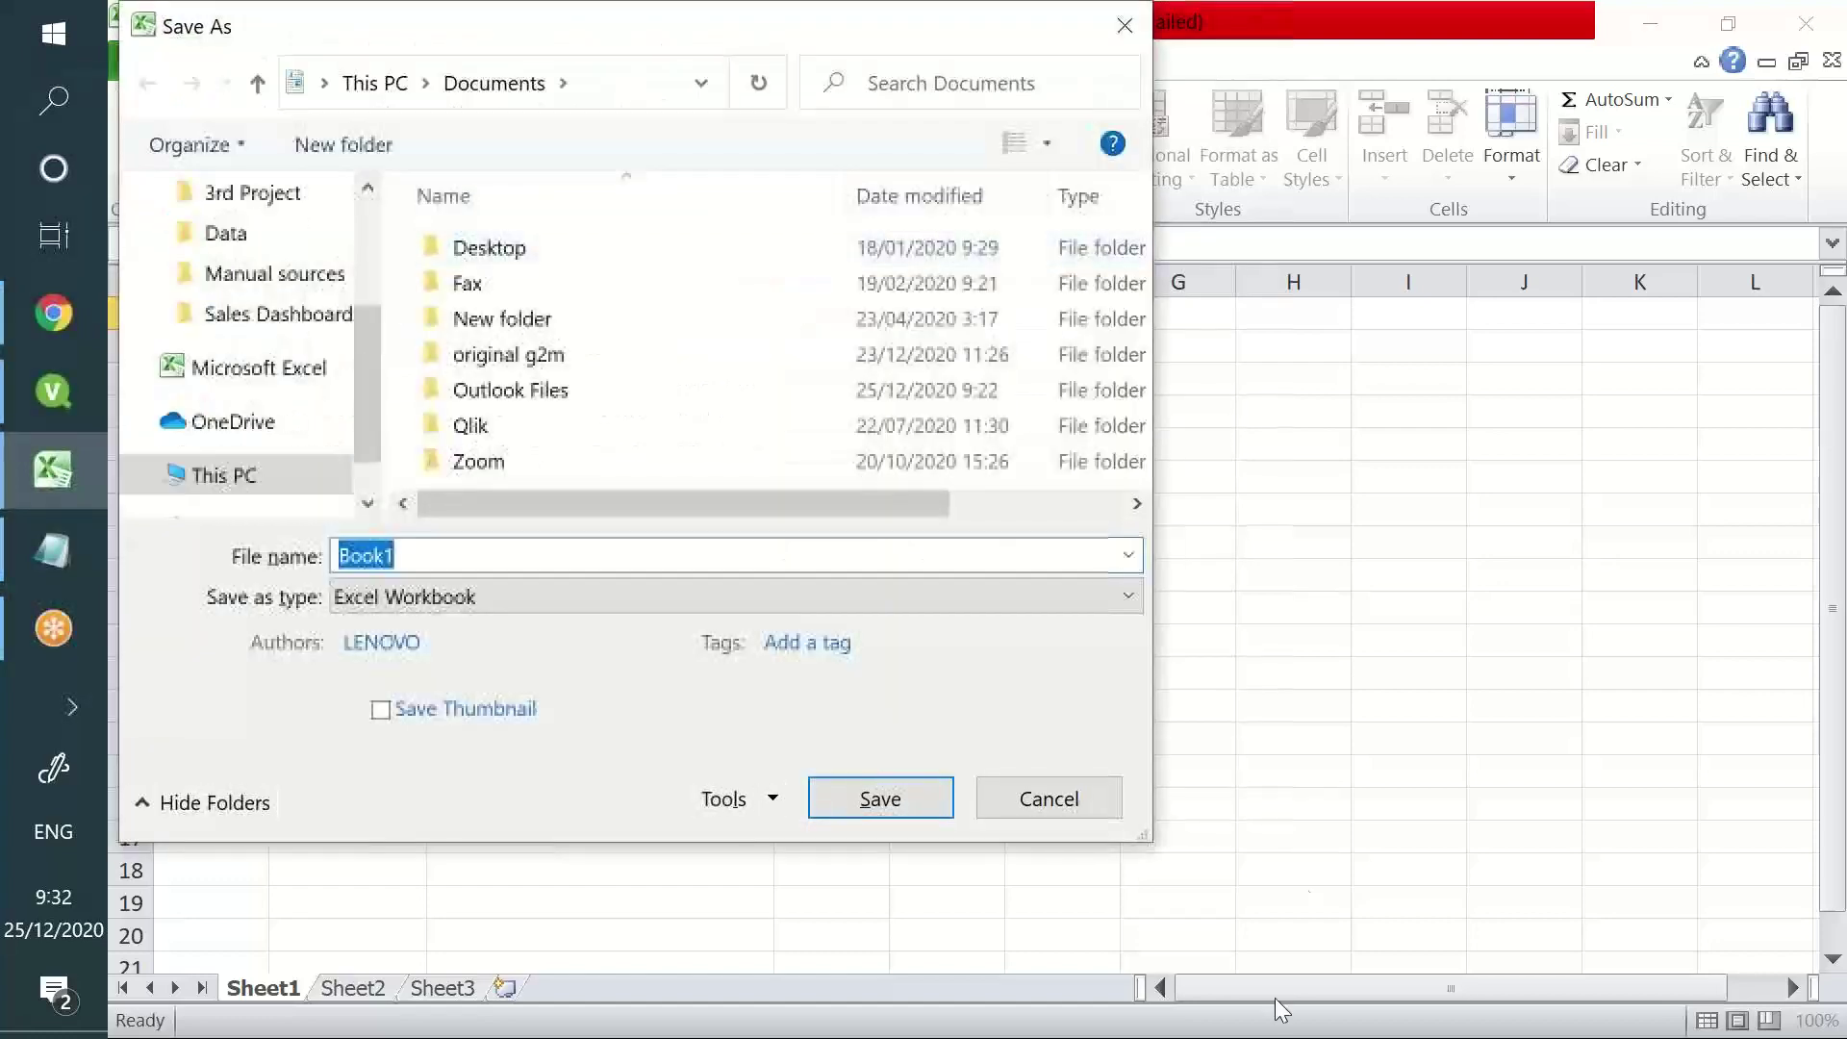
left_click(1048, 799)
left_click(957, 237)
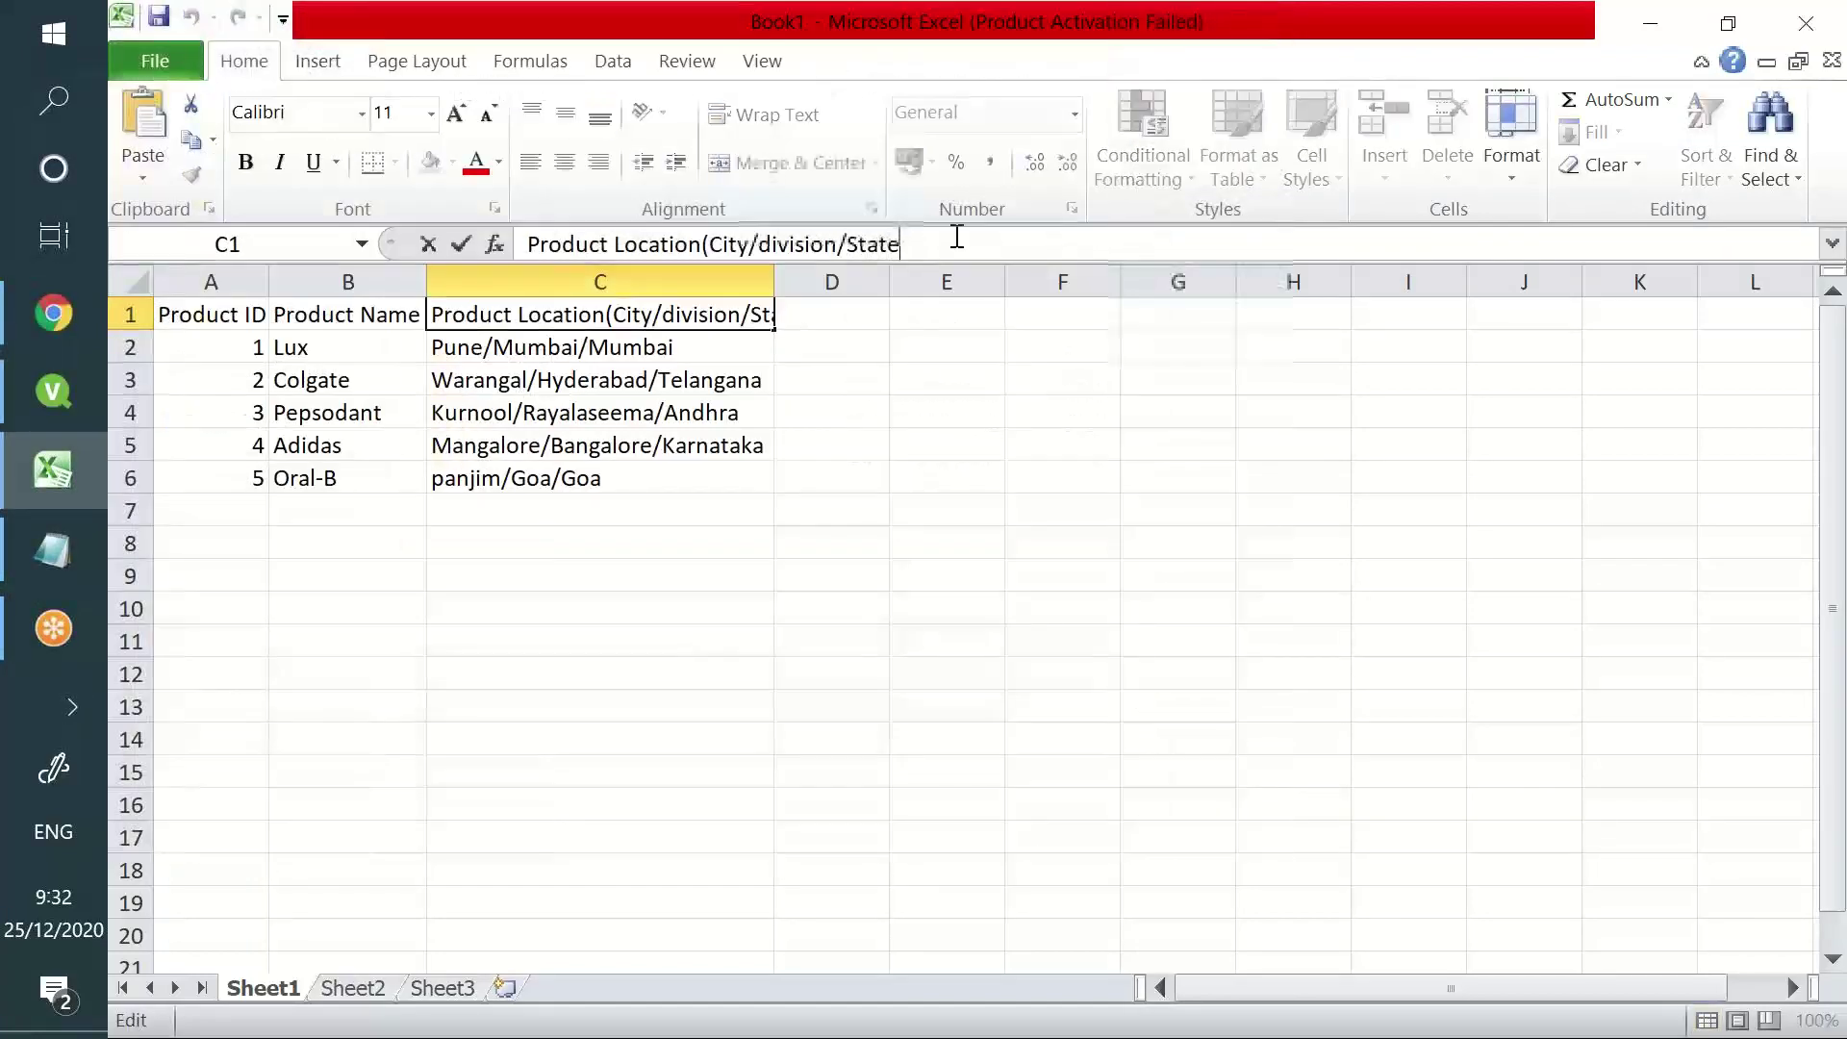
type(")")
key("Return")
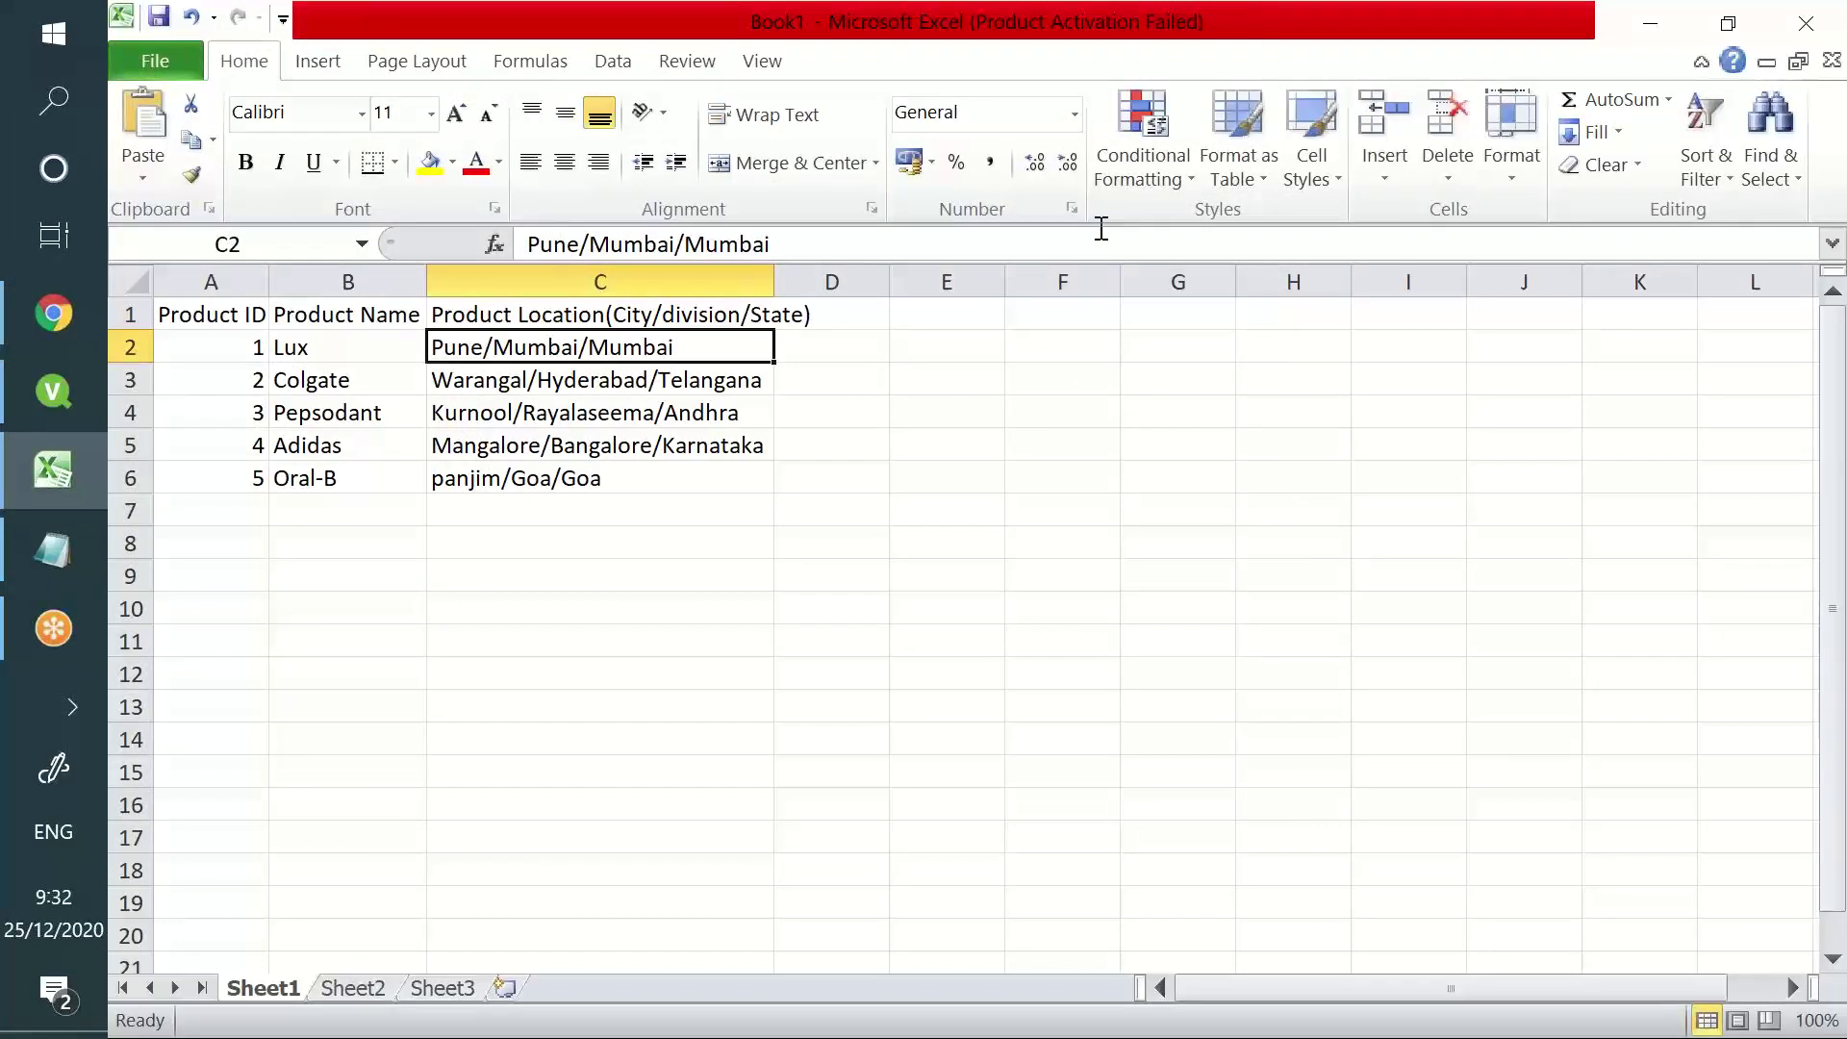
- Check the C1 header text and select the location entries C2:C6
left_click(631, 313)
left_click(722, 242)
double_click(761, 236)
left_click(789, 245)
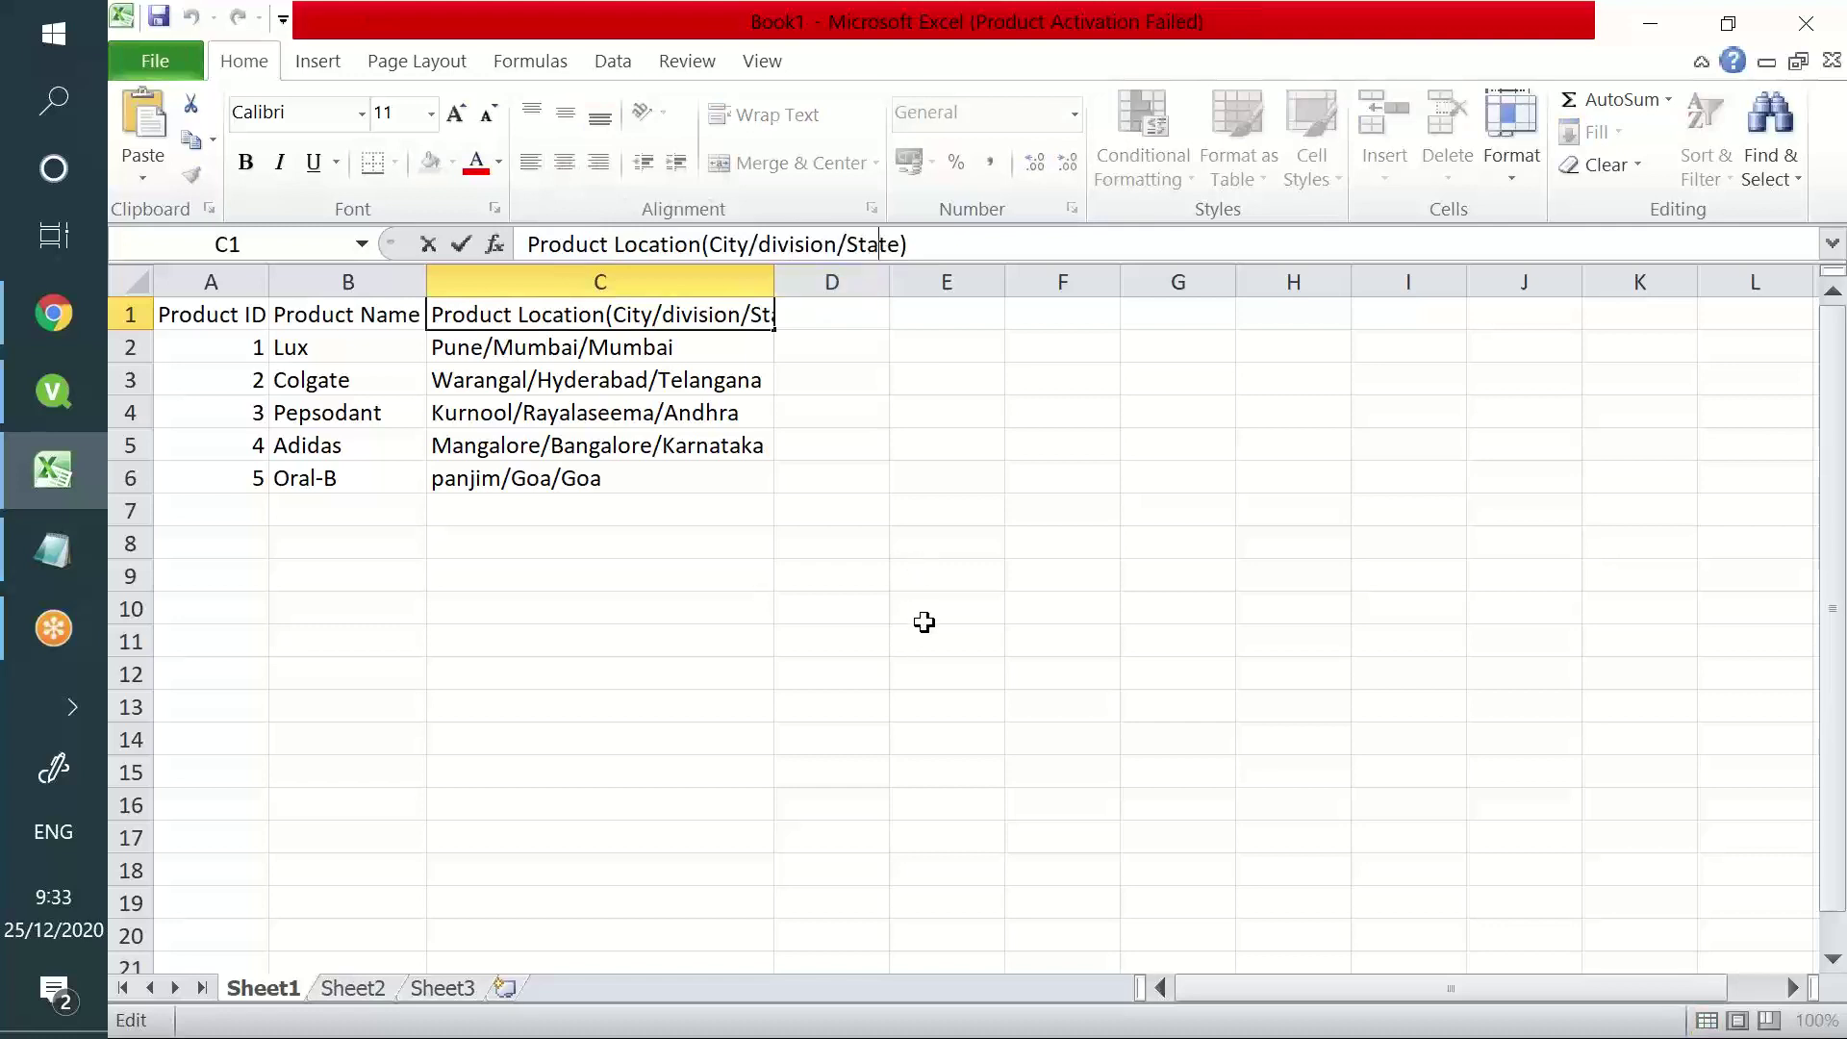
left_click_drag(499, 348, 631, 467)
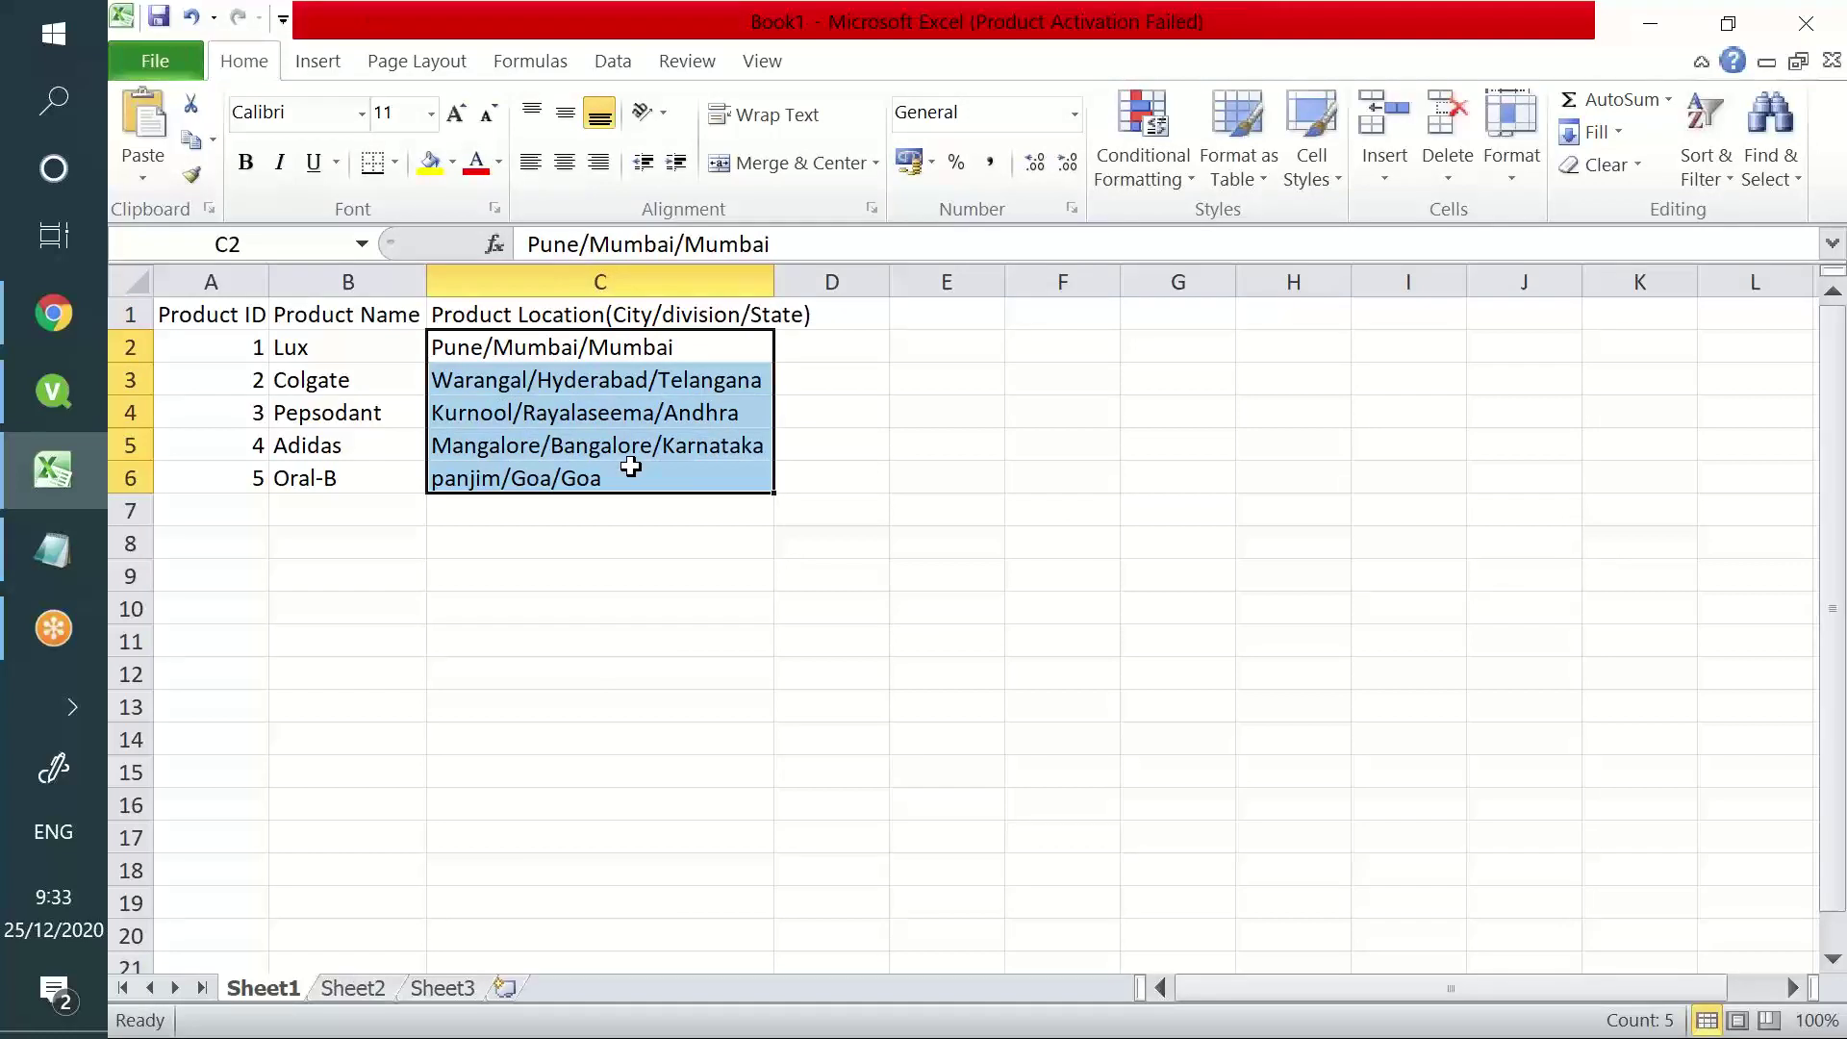
- Step down and back up through the location cells in column C
left_click(442, 352)
left_click(456, 382)
left_click(467, 447)
left_click(487, 513)
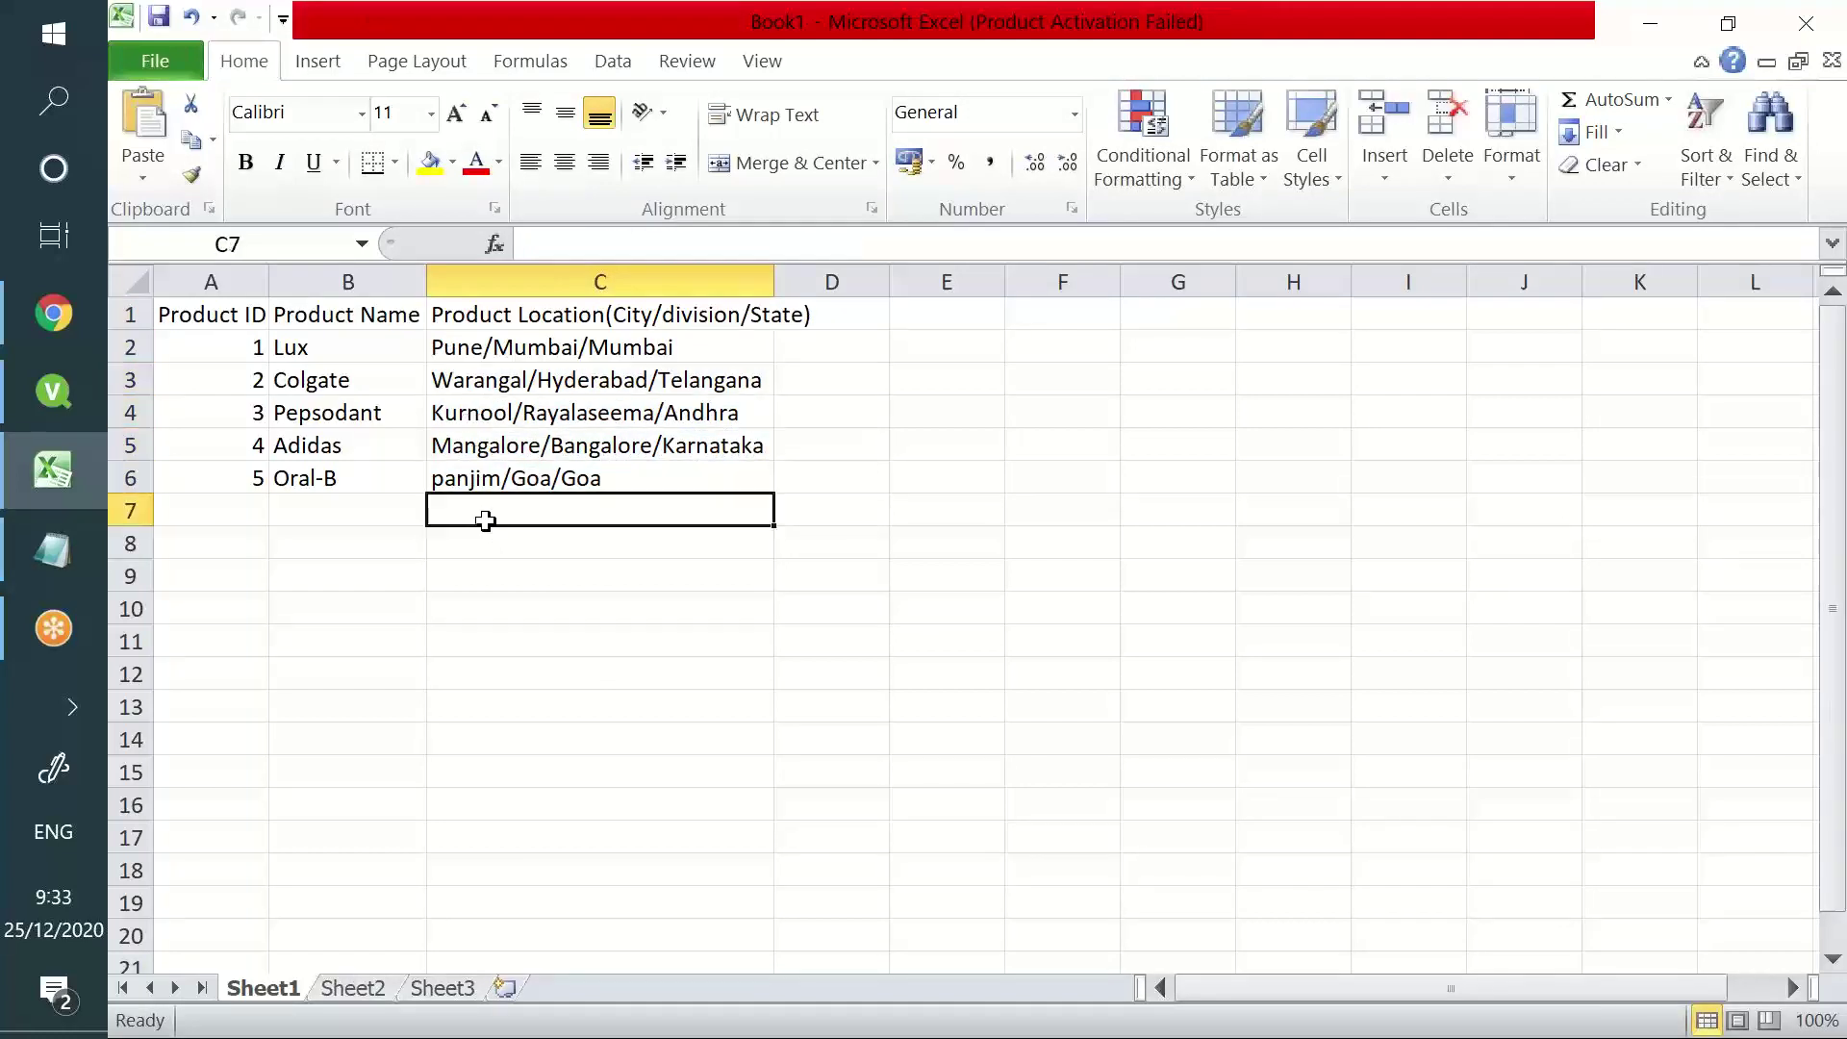
left_click(493, 478)
left_click(505, 445)
left_click(517, 412)
left_click(520, 347)
- Select the five location entries C2:C6, then switch to the QlikView start page
left_click_drag(523, 347, 559, 474)
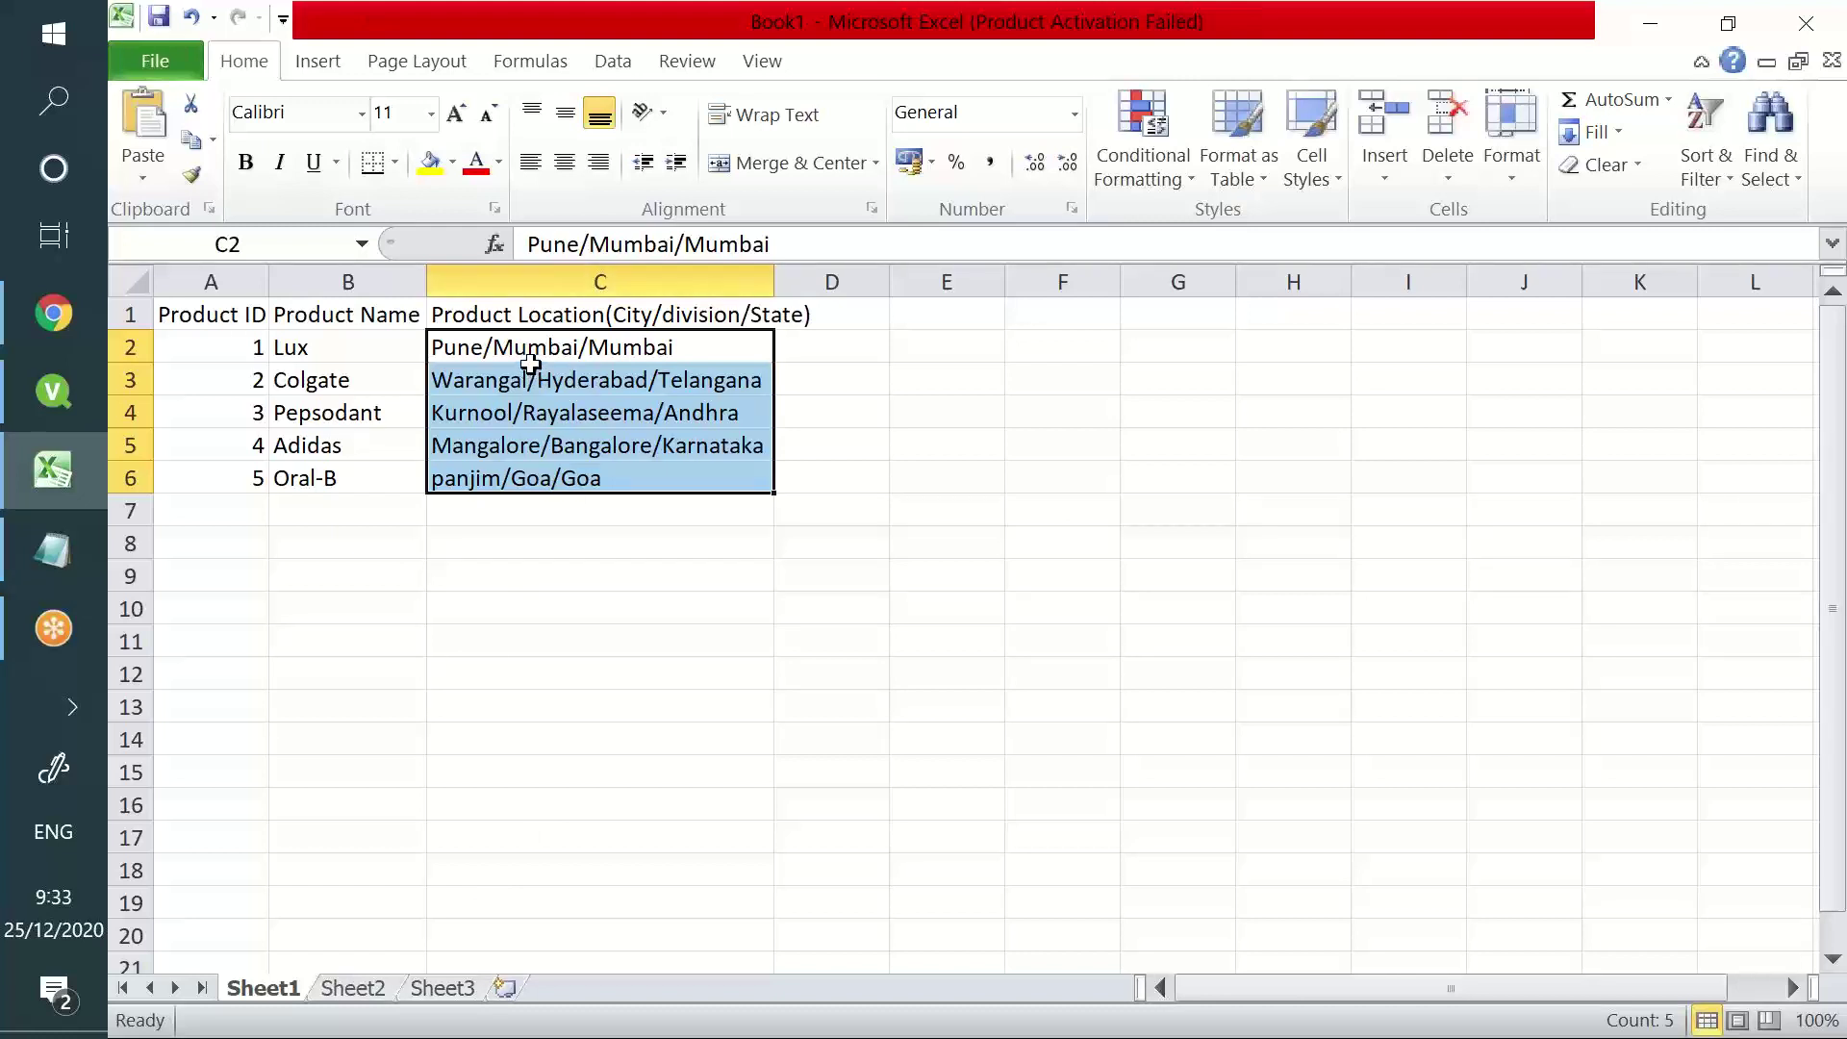
left_click_drag(534, 363, 554, 466)
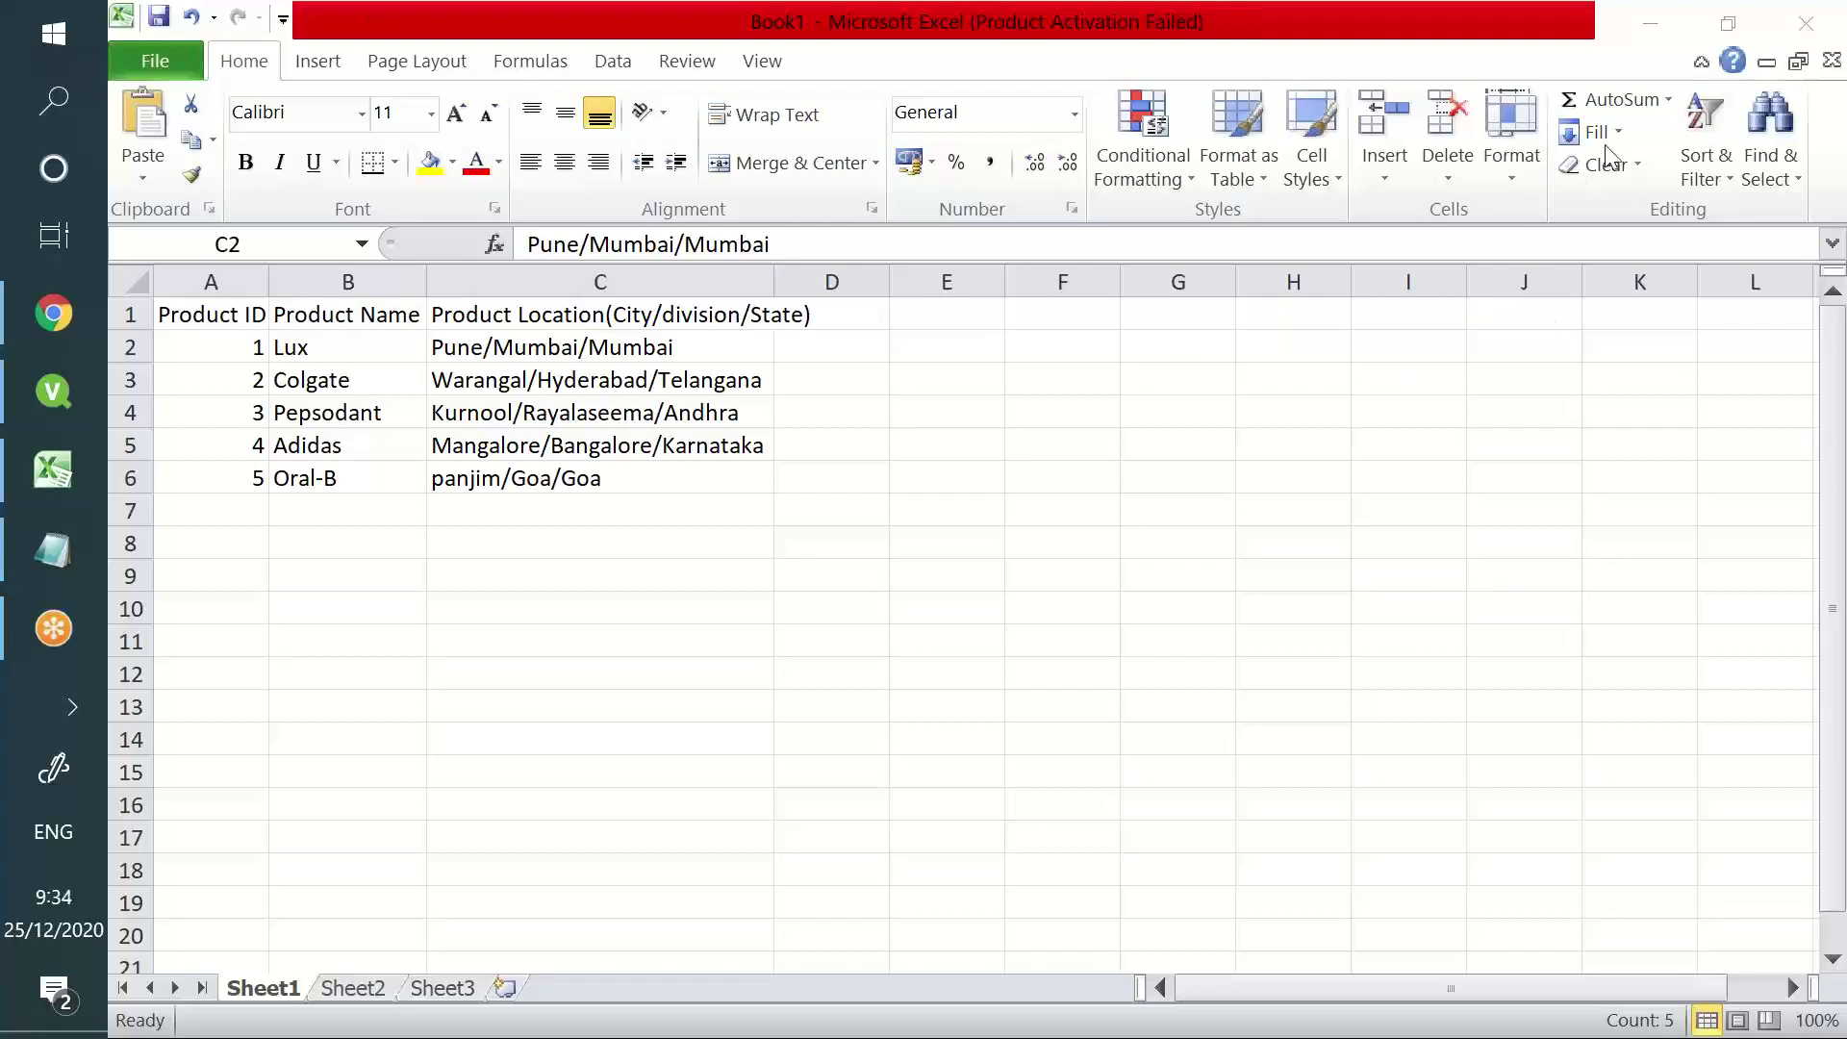
key("ctrl+shift+Down")
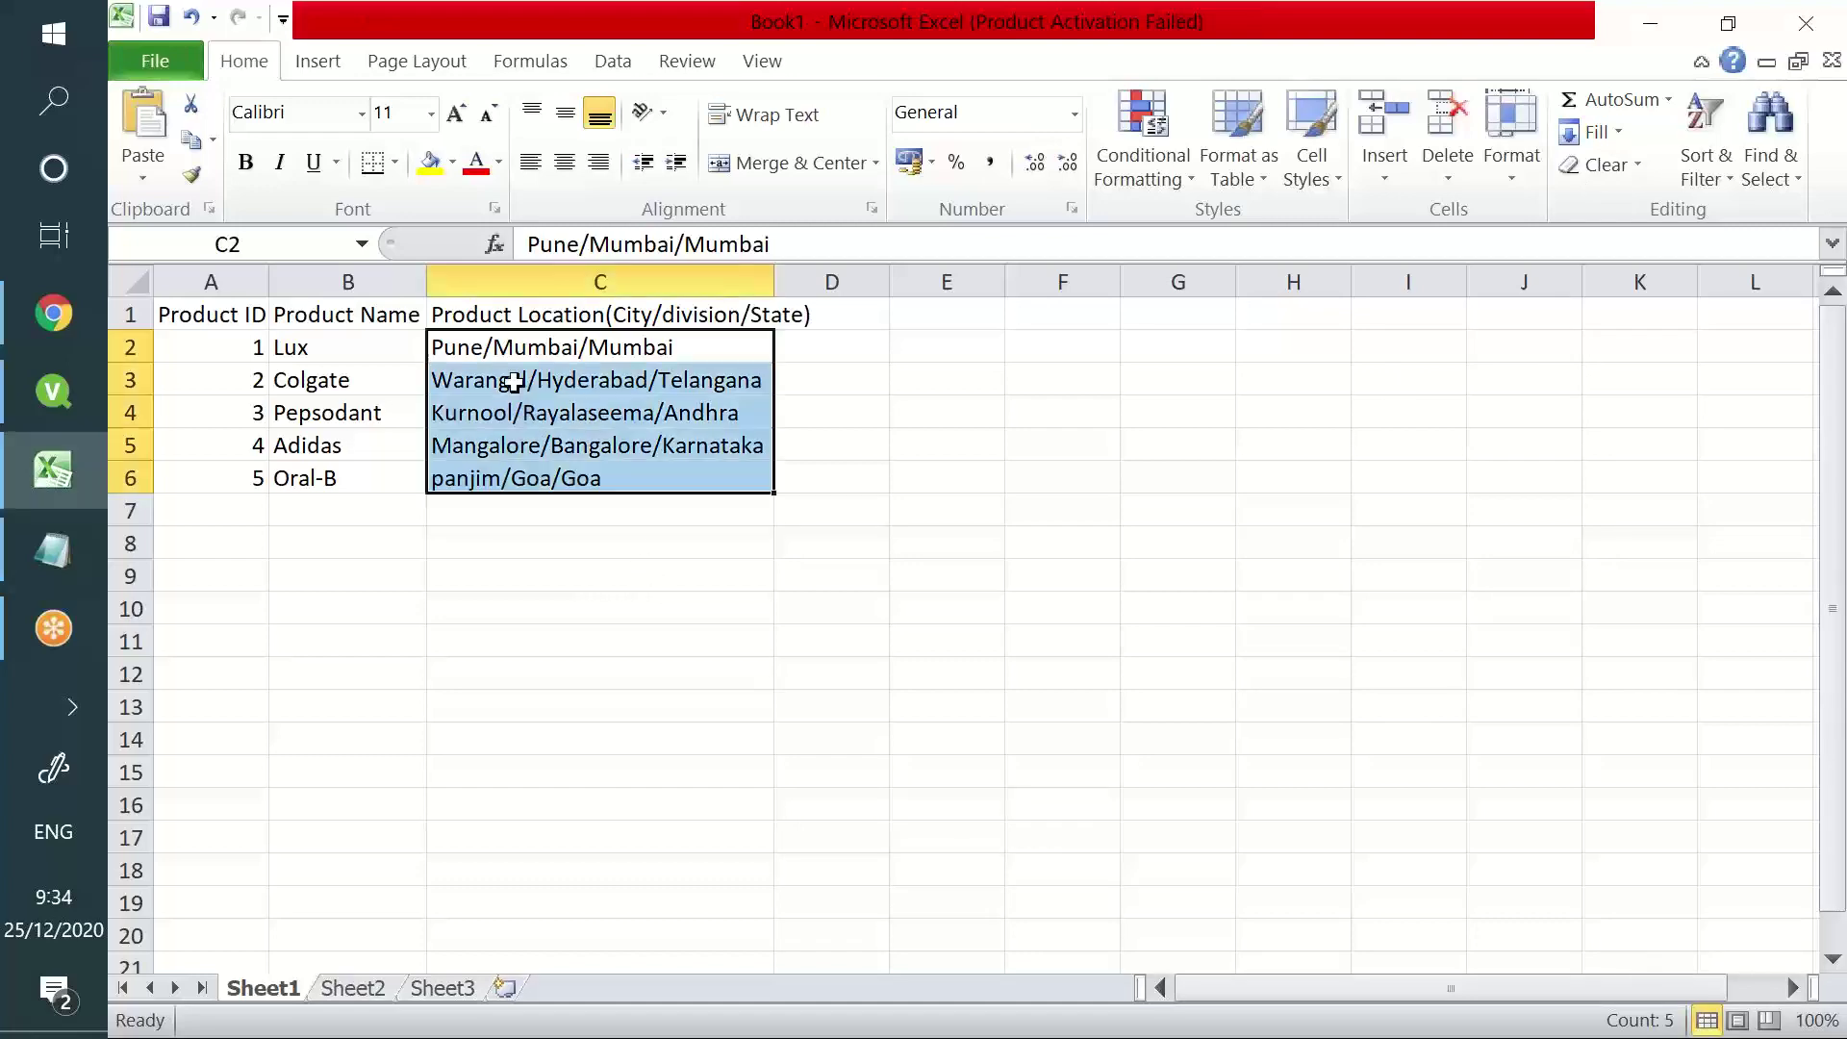
left_click_drag(503, 346, 528, 462)
left_click(67, 403)
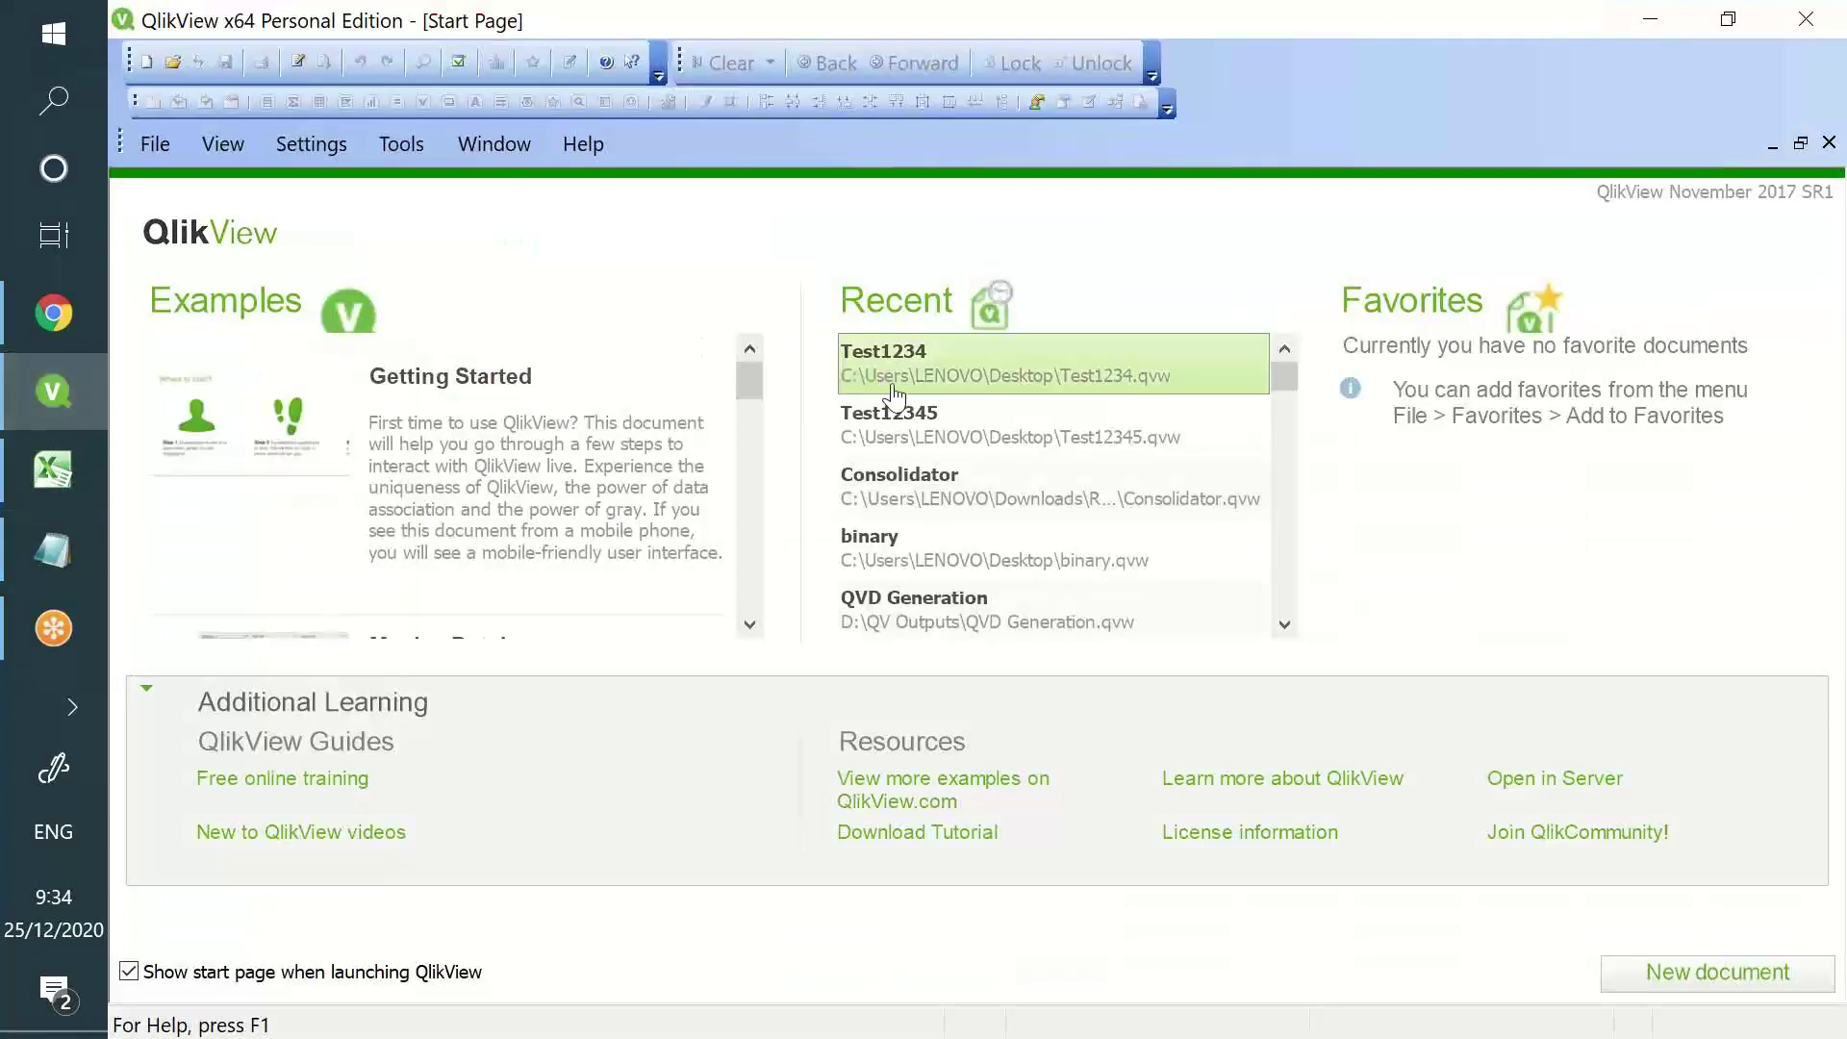
- Open Test1234 and clear its entire load script in a maximized script editor
left_click(878, 388)
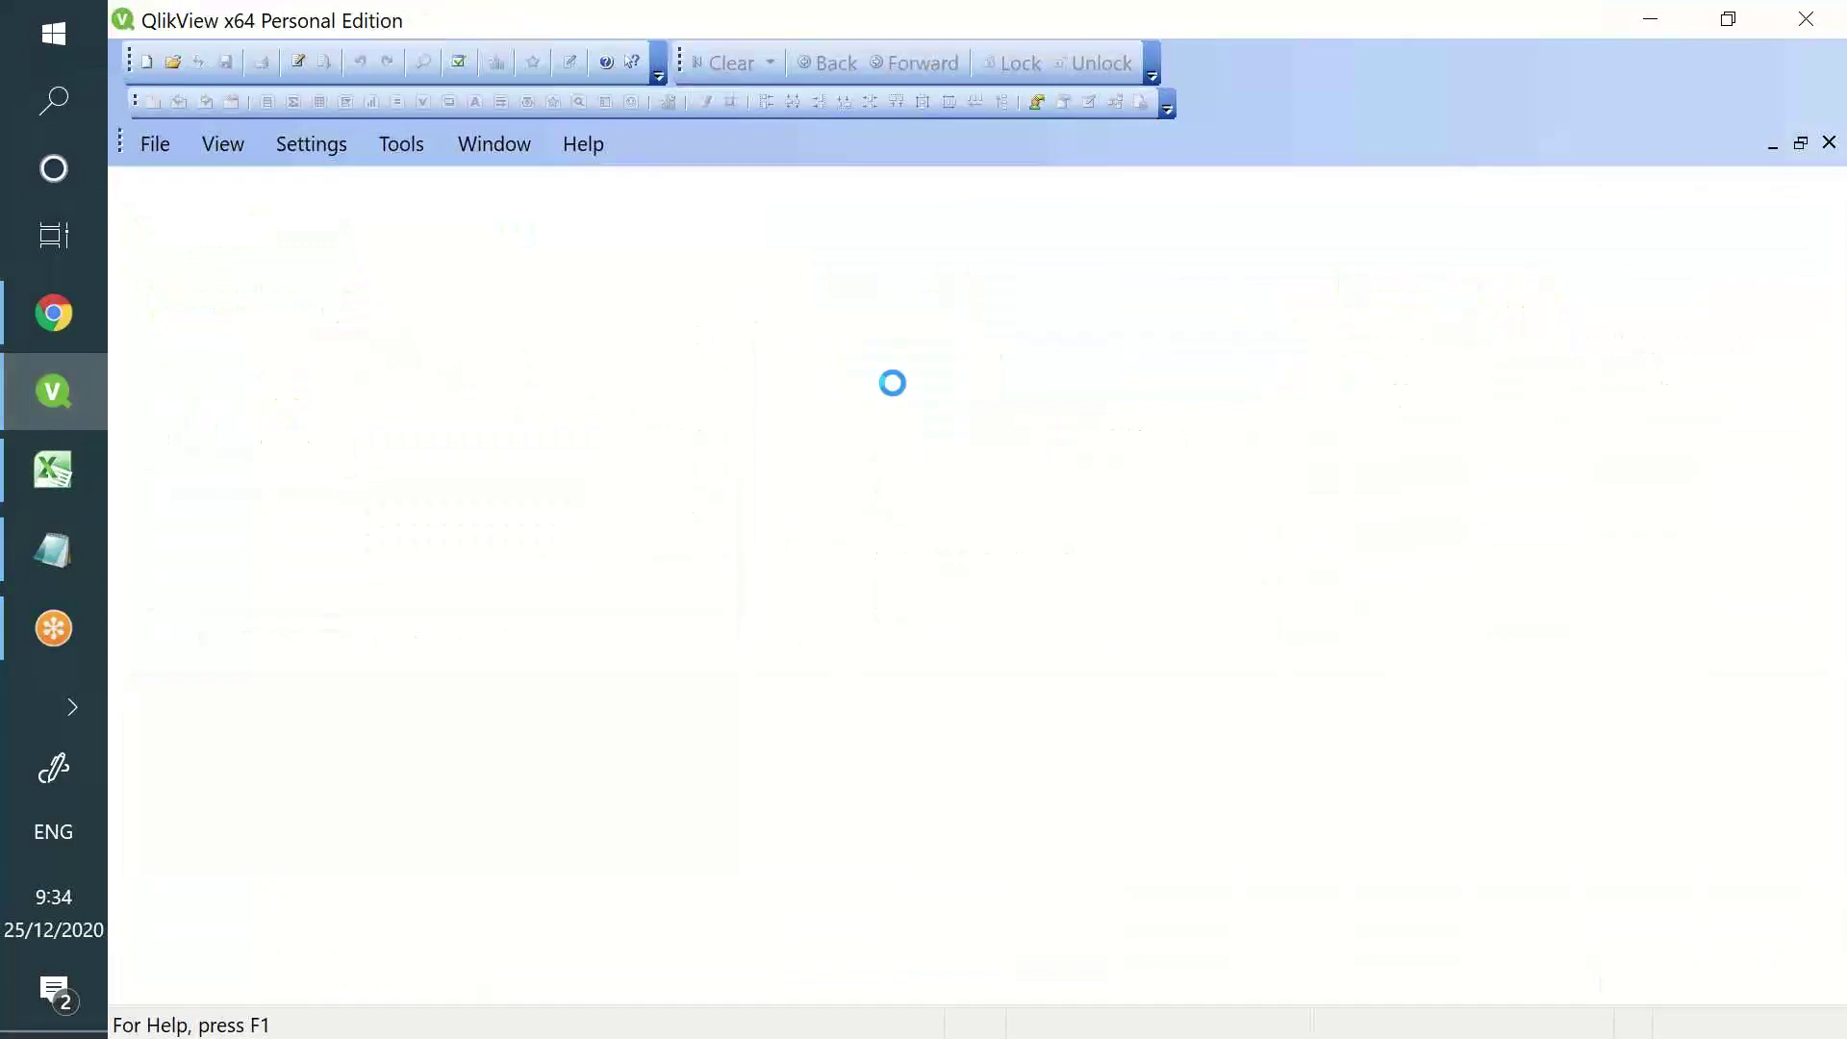
left_click(298, 62)
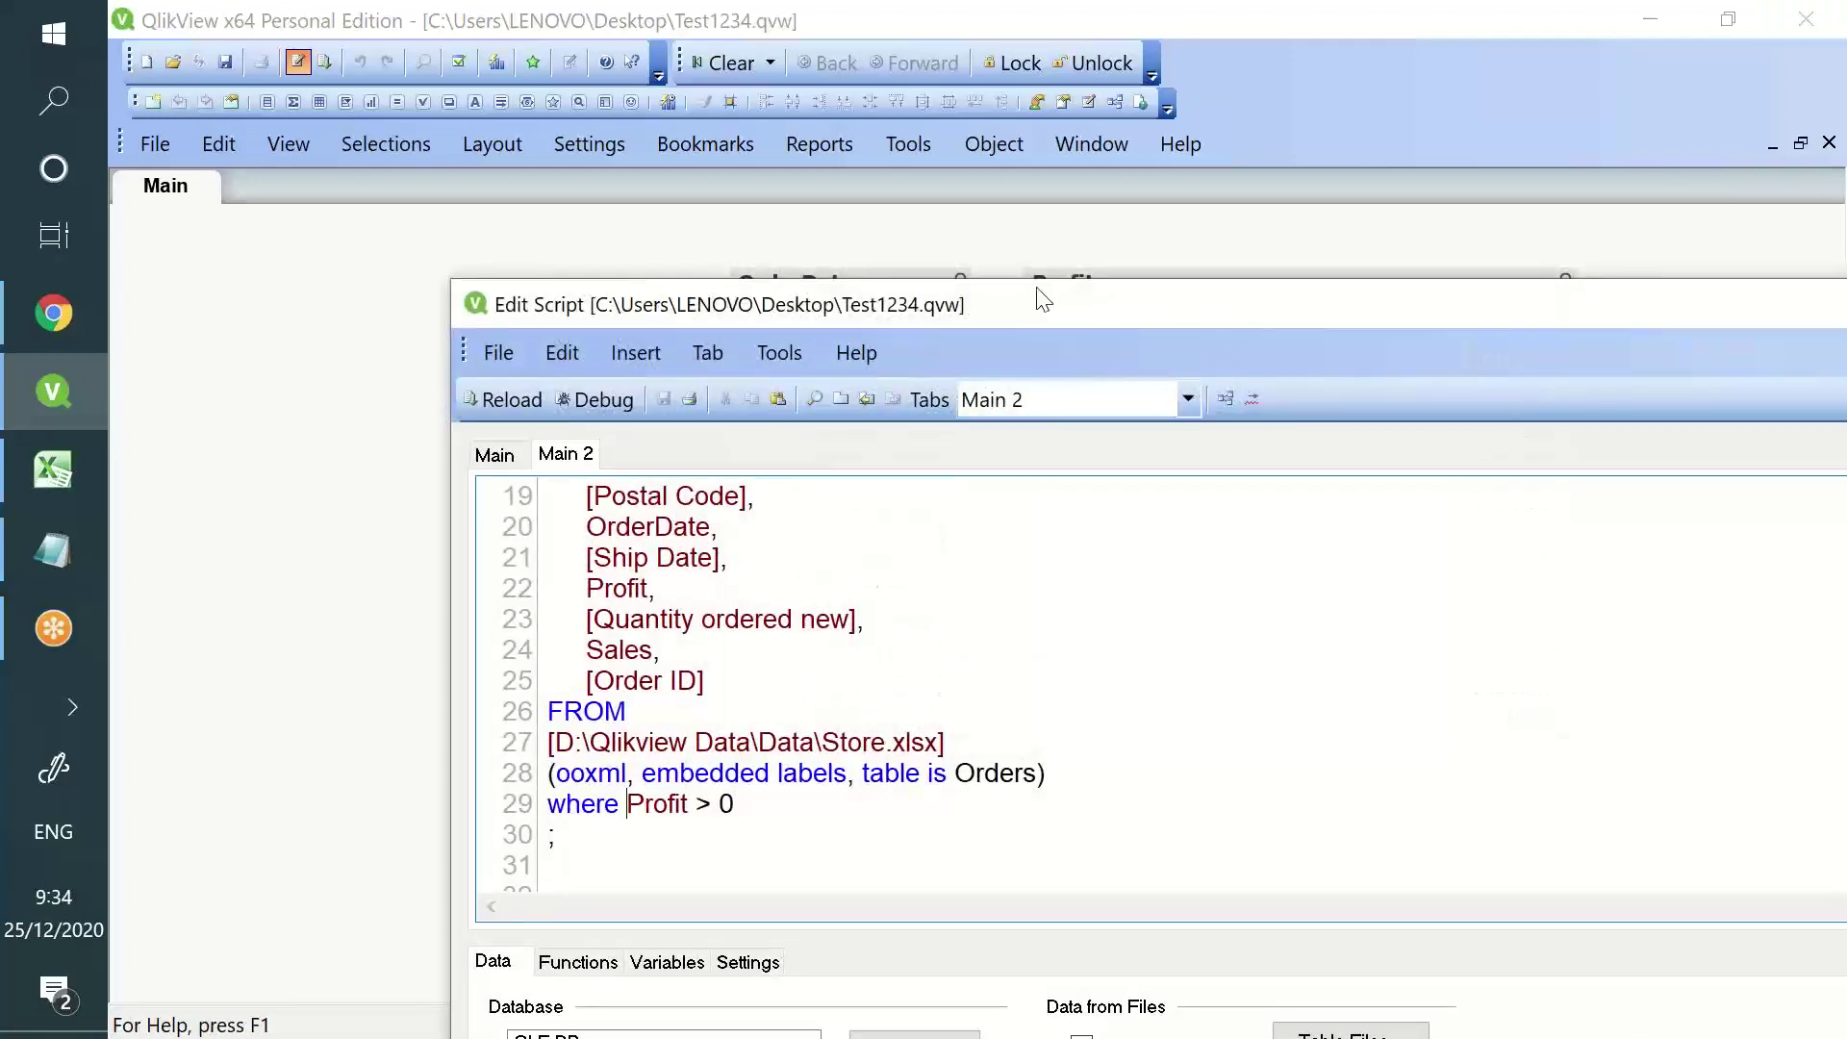
double_click(1248, 309)
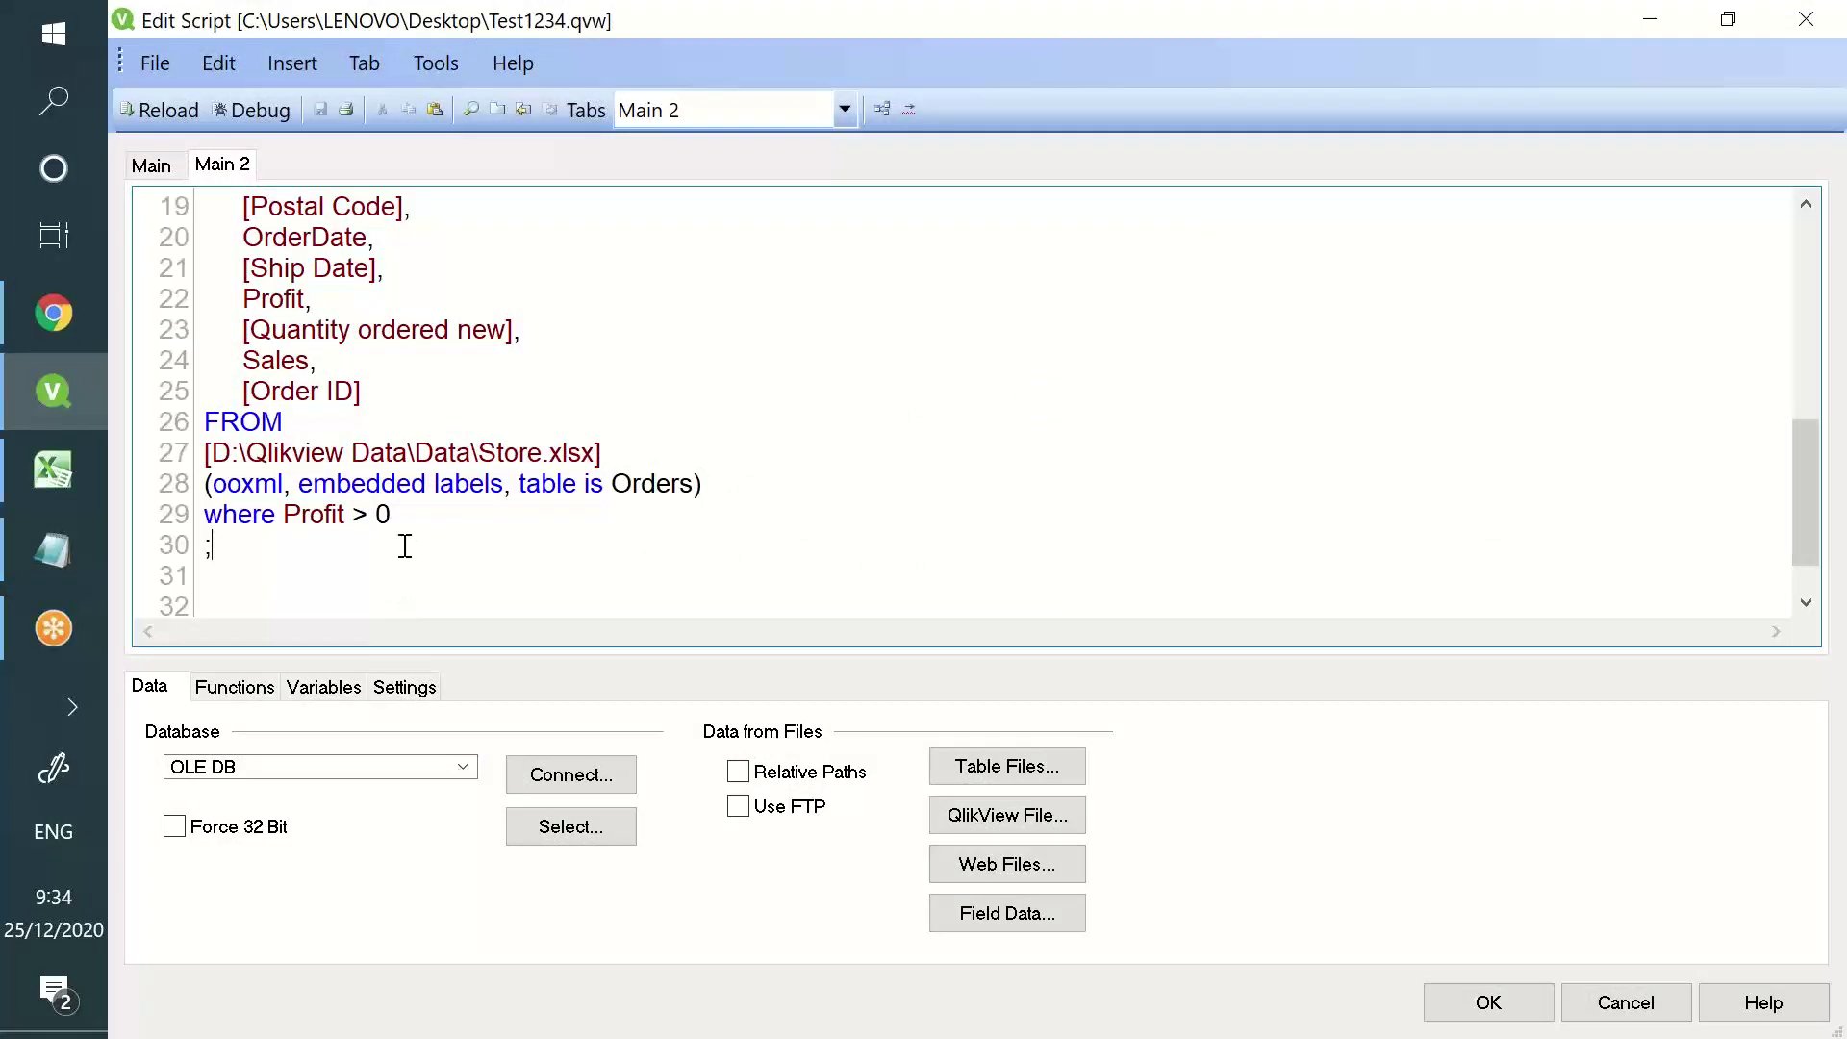
key("ctrl+a")
key("Delete")
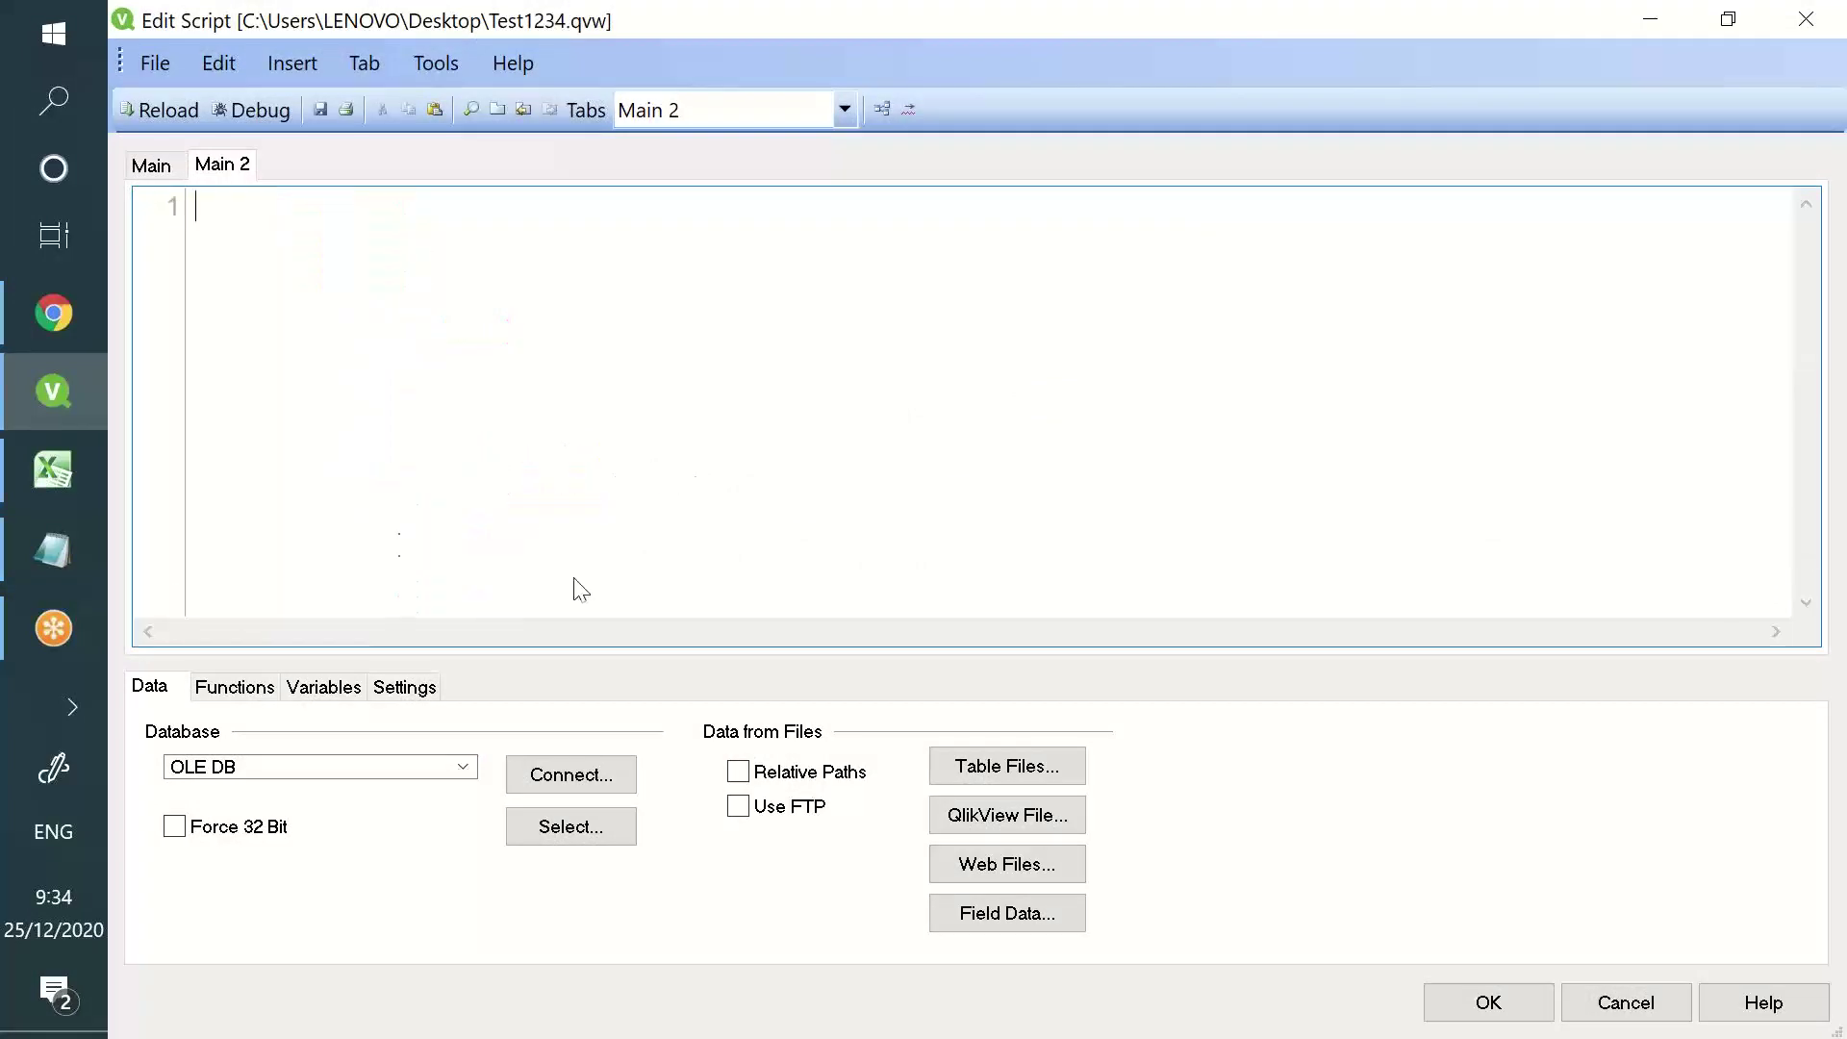
- Generate a LOAD of SubField.xlsx Sheet1 via Table Files and add a line above it
left_click(1064, 773)
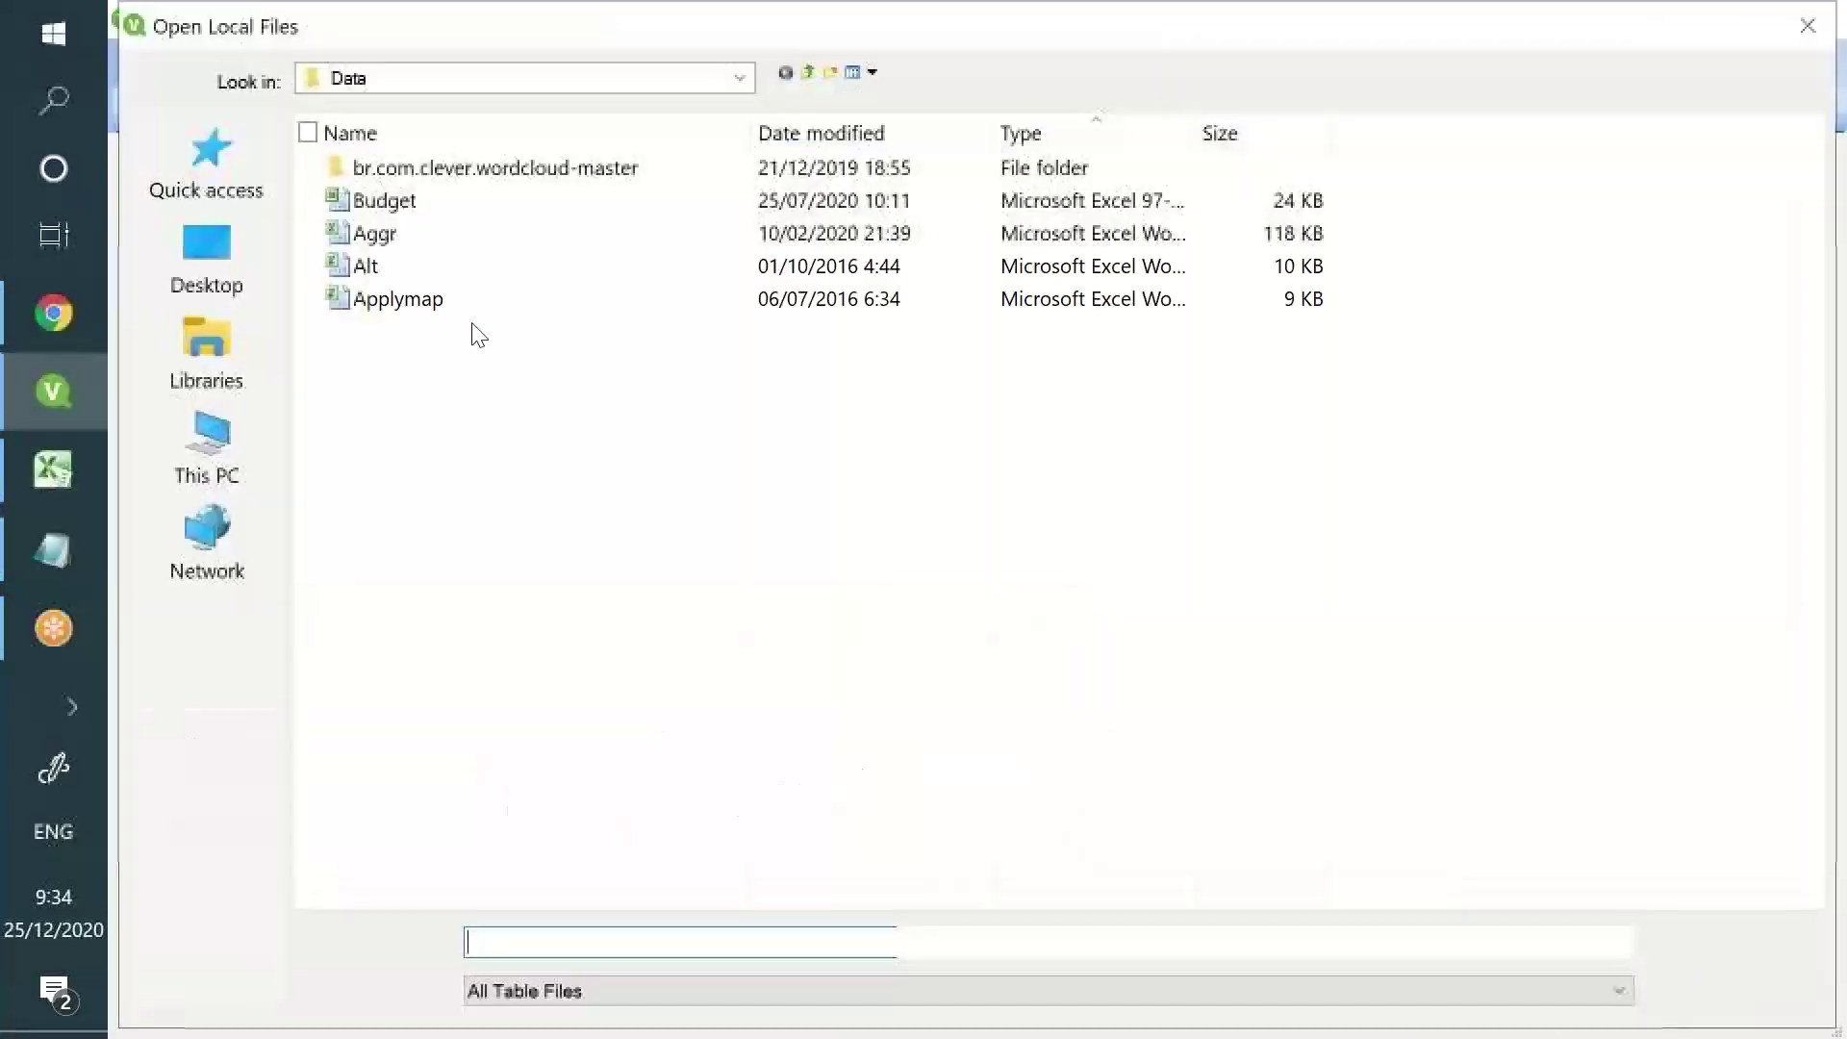
left_click(462, 566)
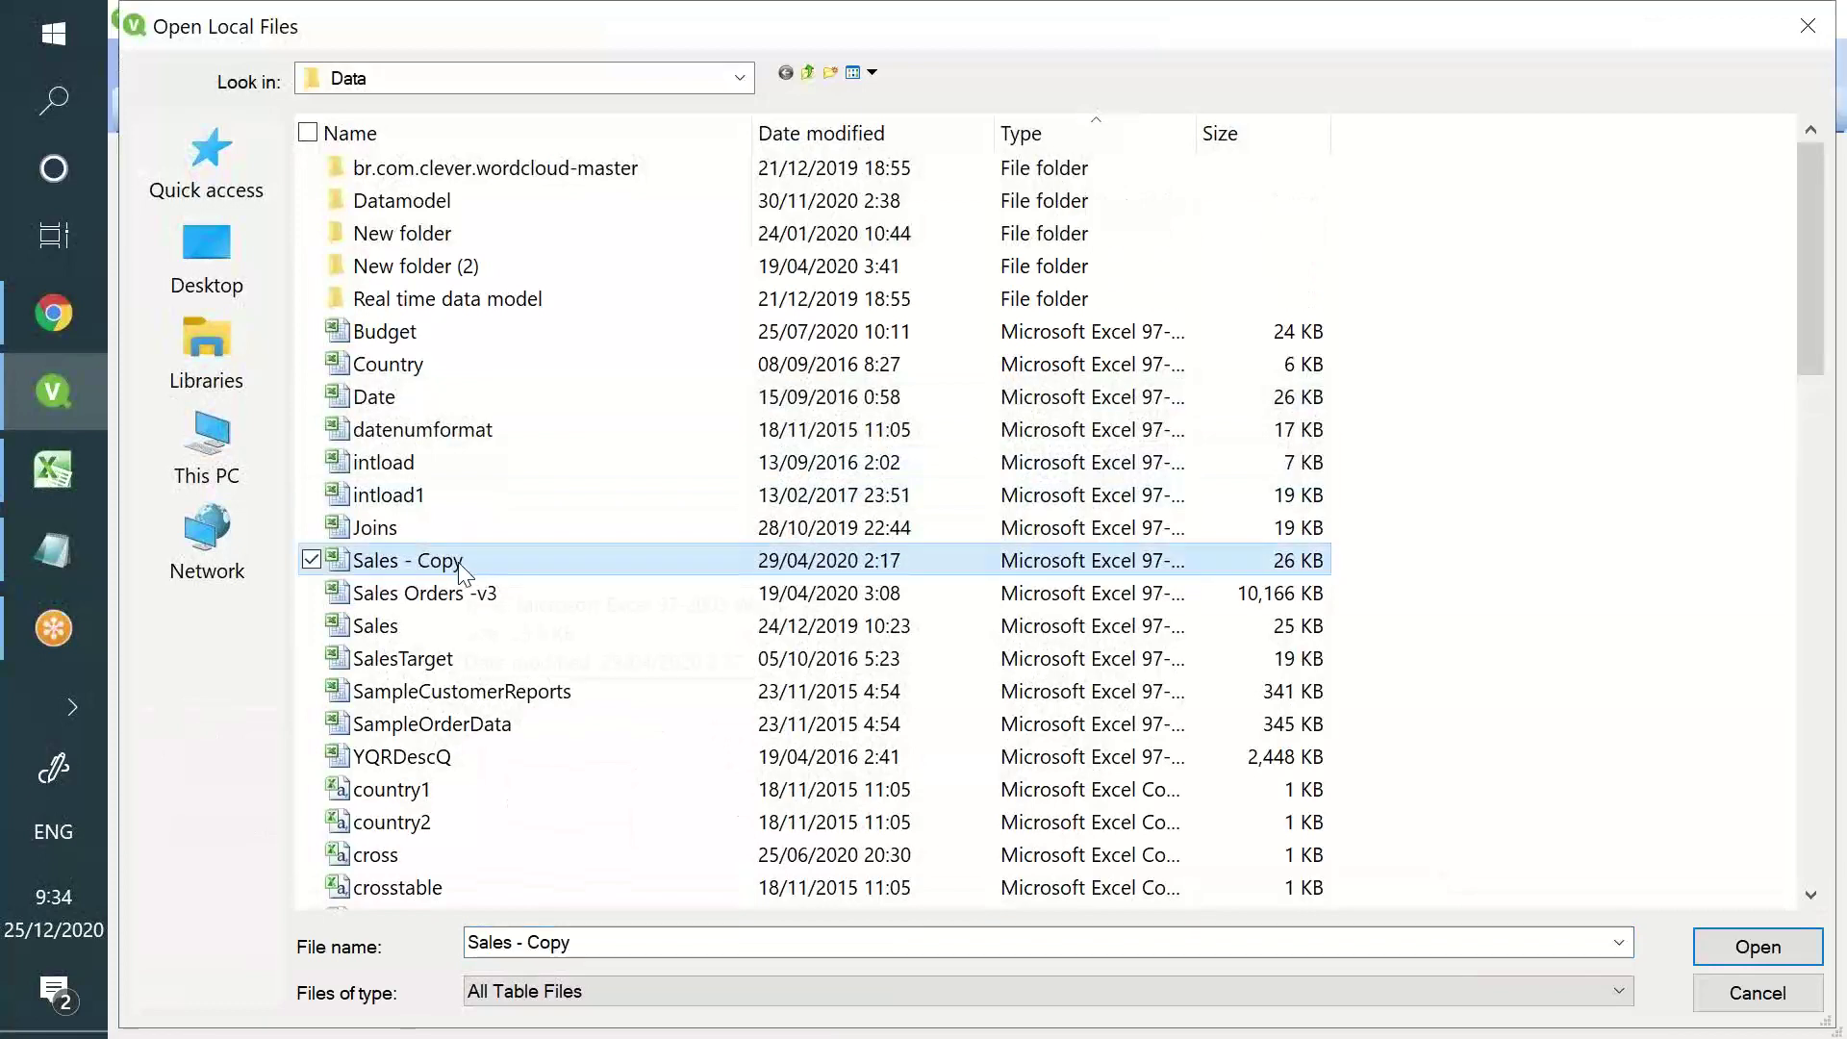
left_click(459, 580)
scroll(454, 581, "down", 15)
left_click(452, 587)
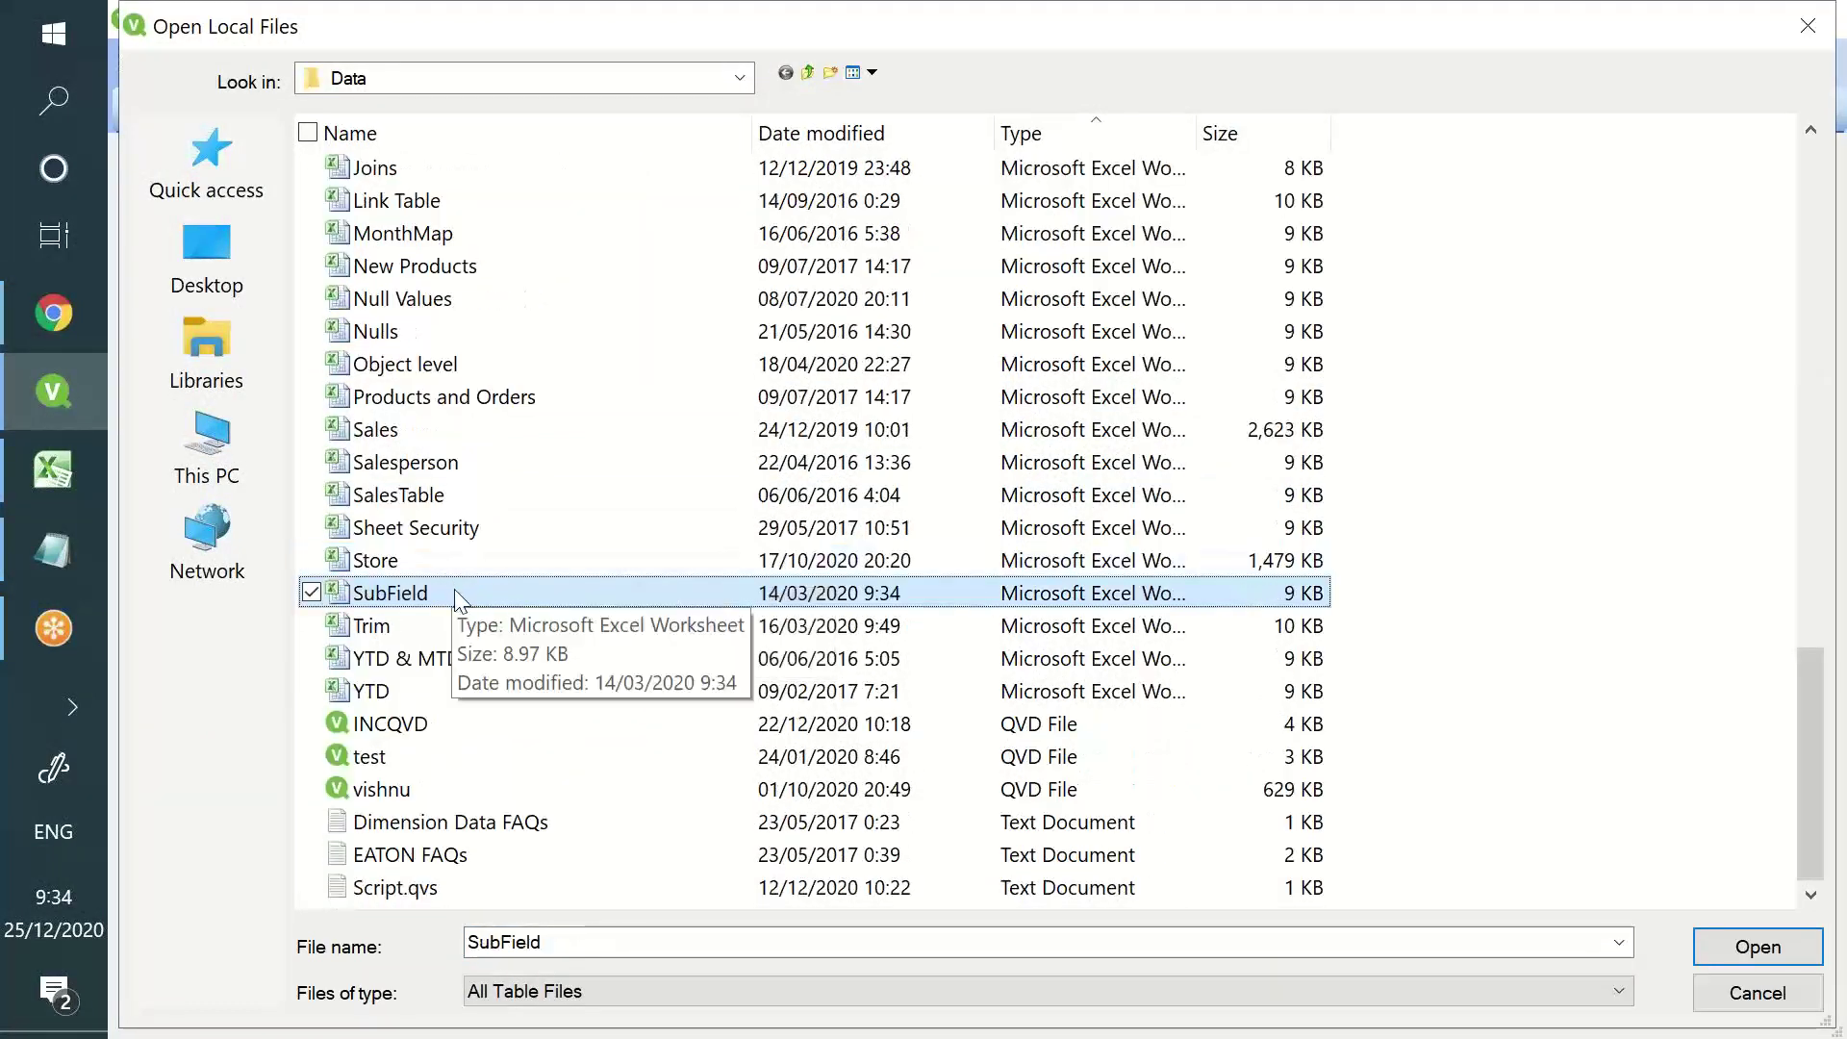
double_click(458, 595)
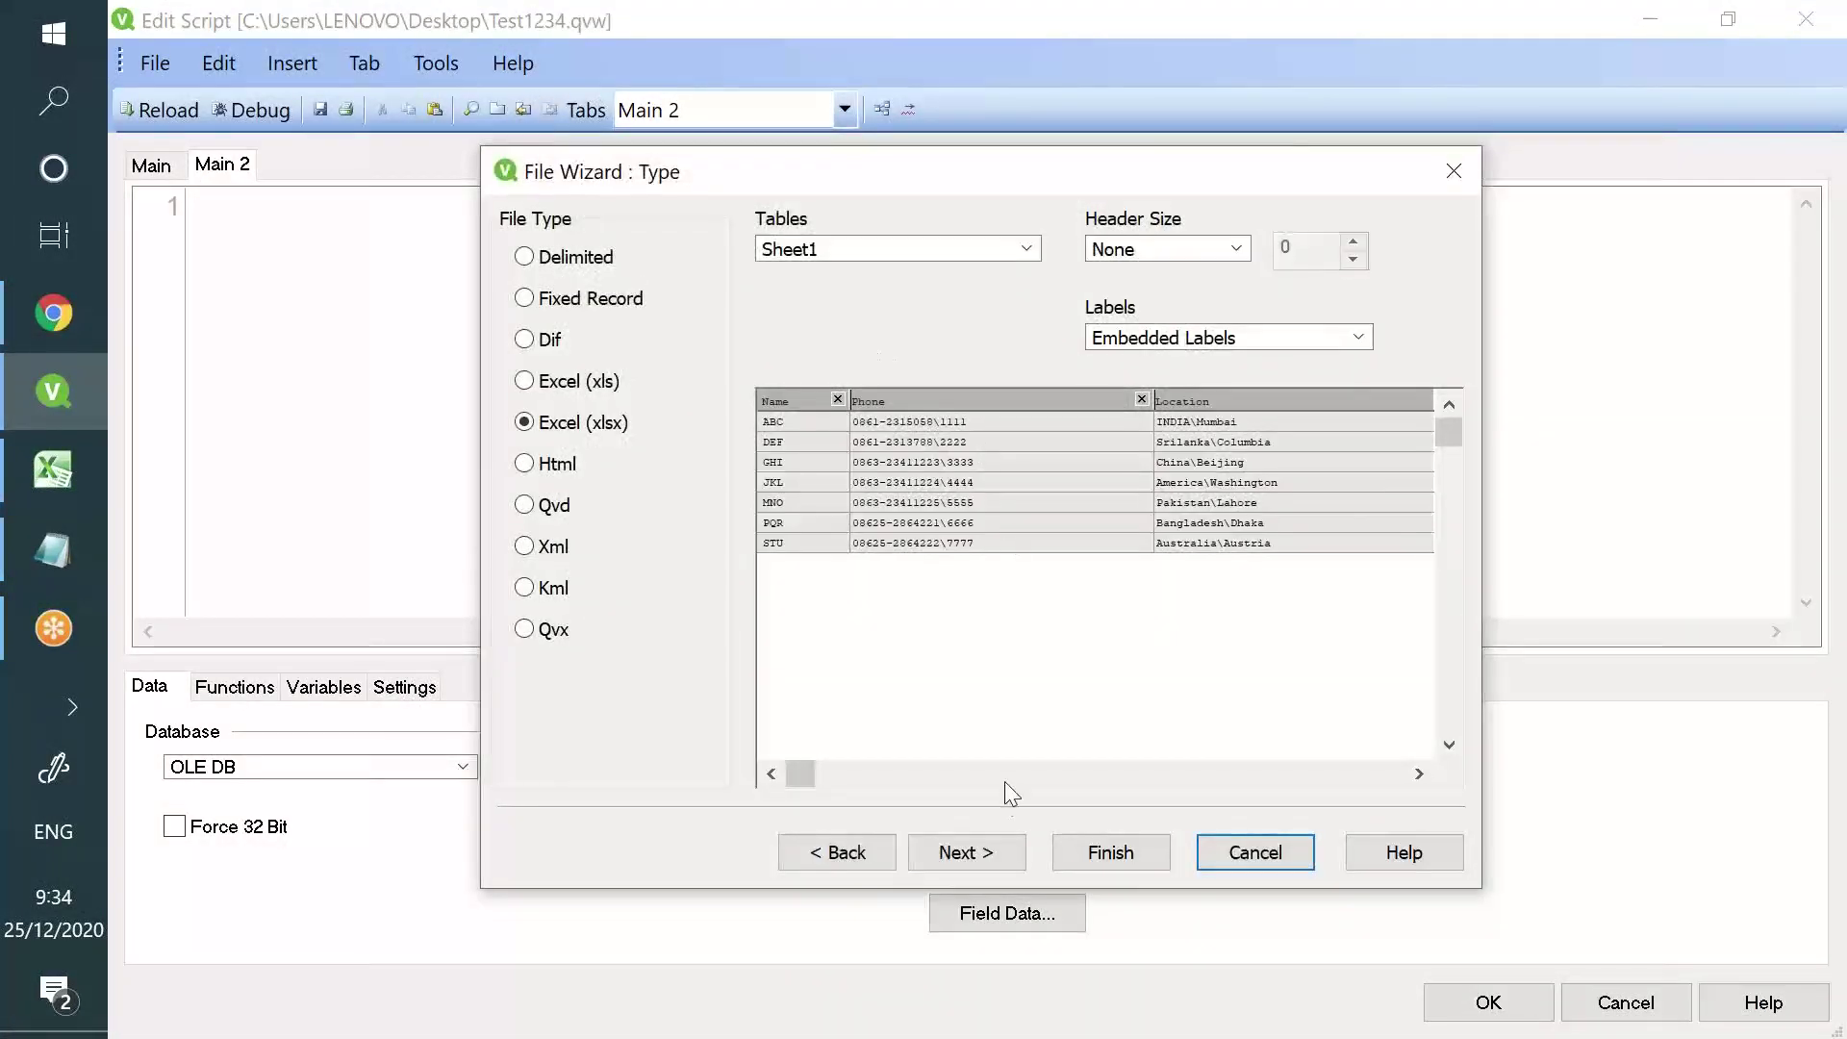
left_click(1088, 866)
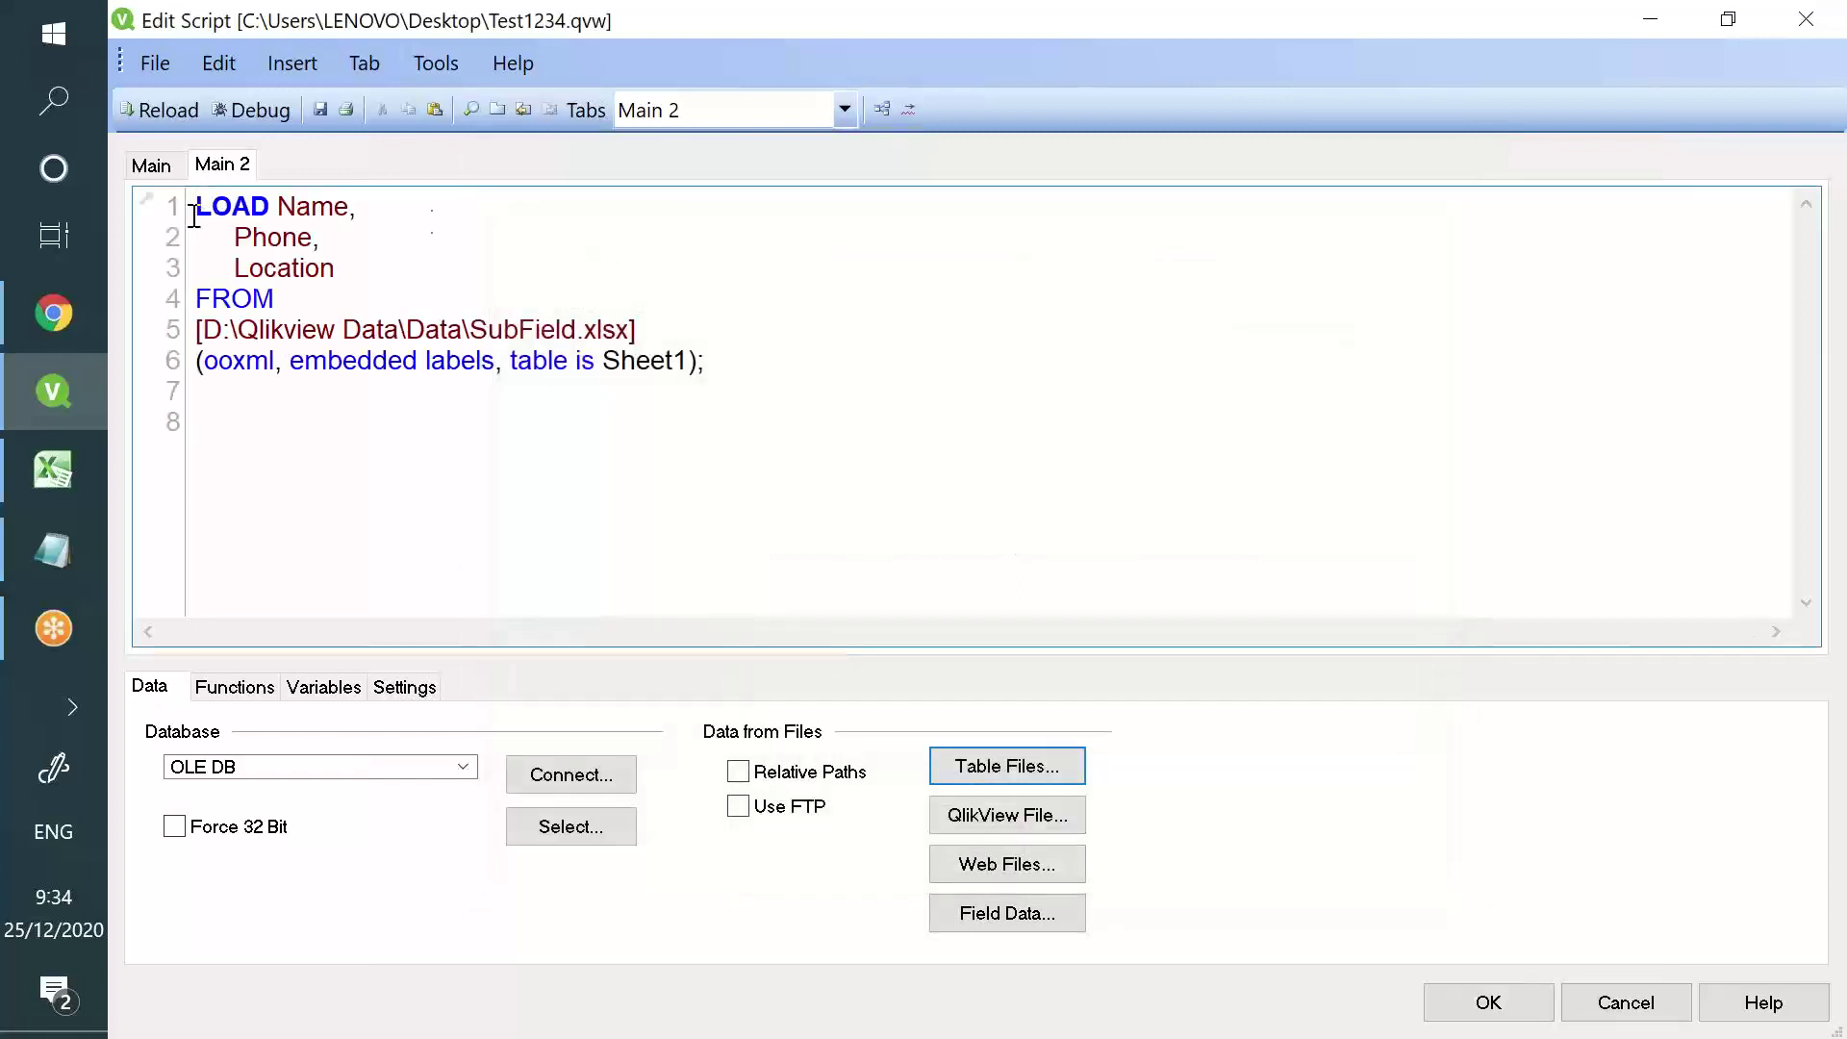
key("Return")
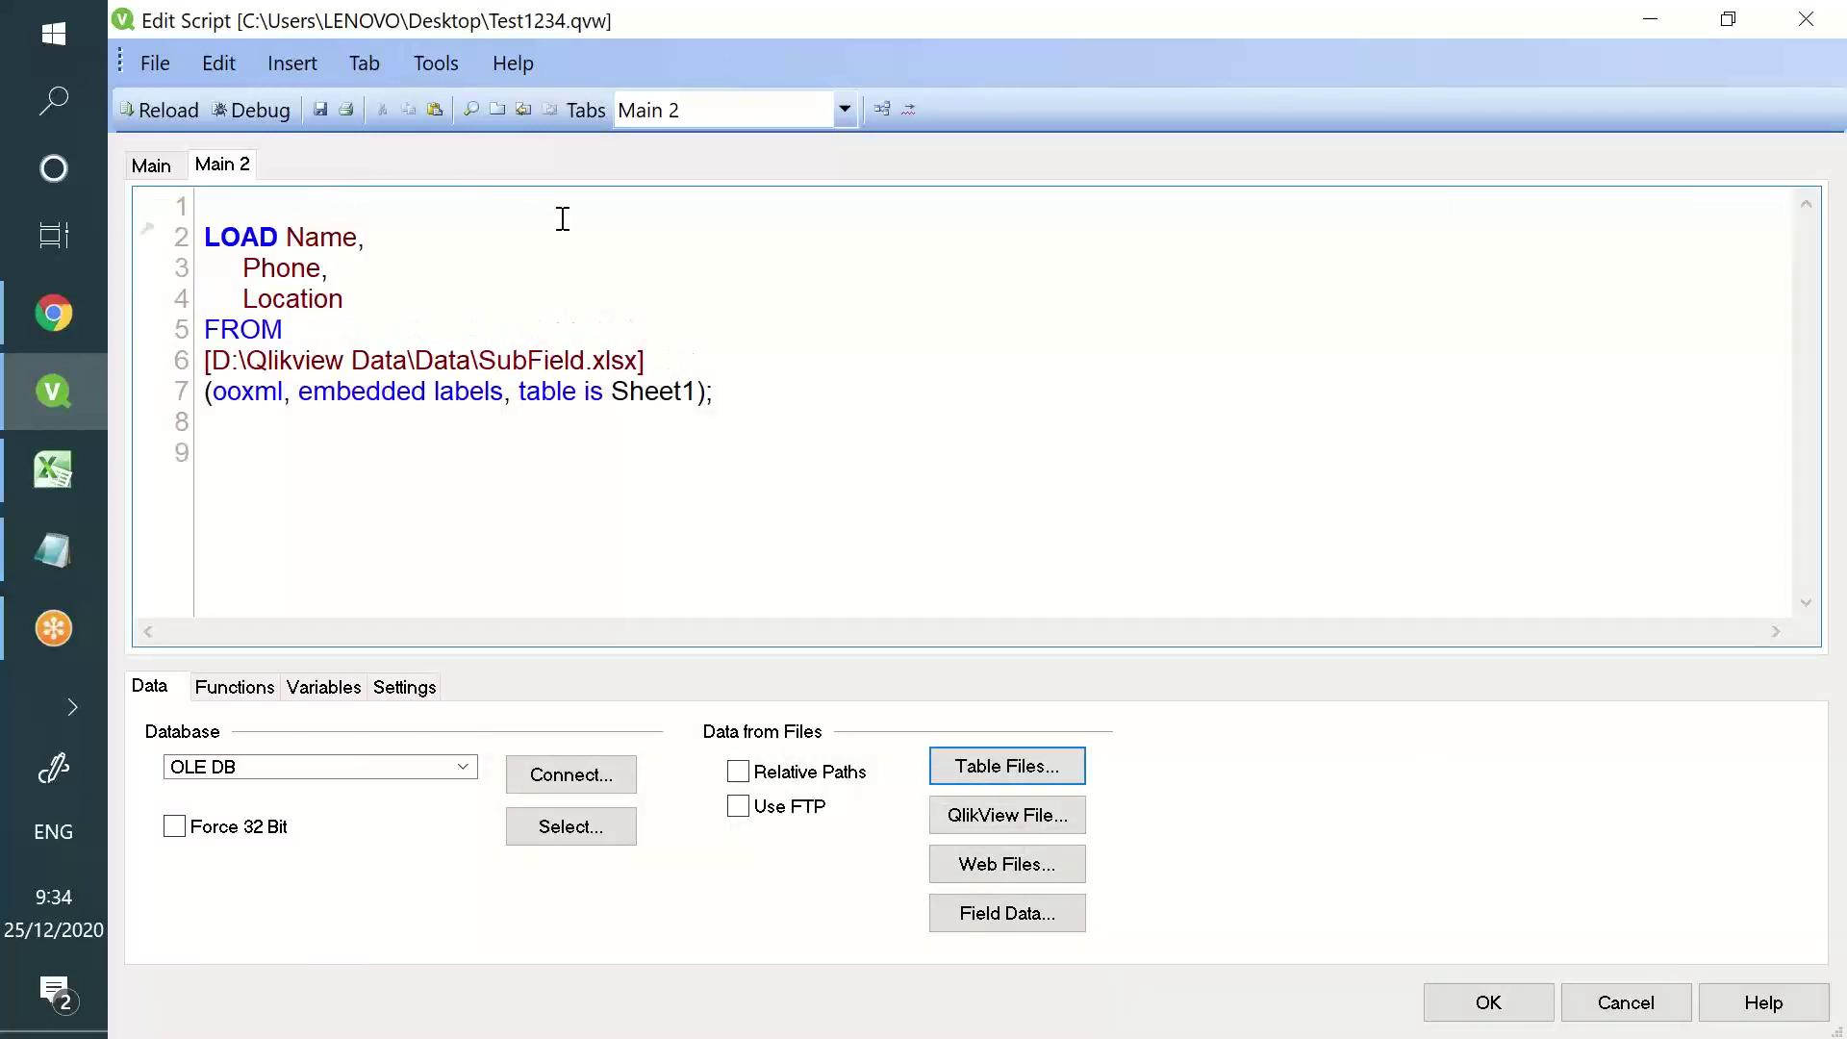
- Label the load as Test:, then save and reload the script
type("Test:")
left_click(320, 110)
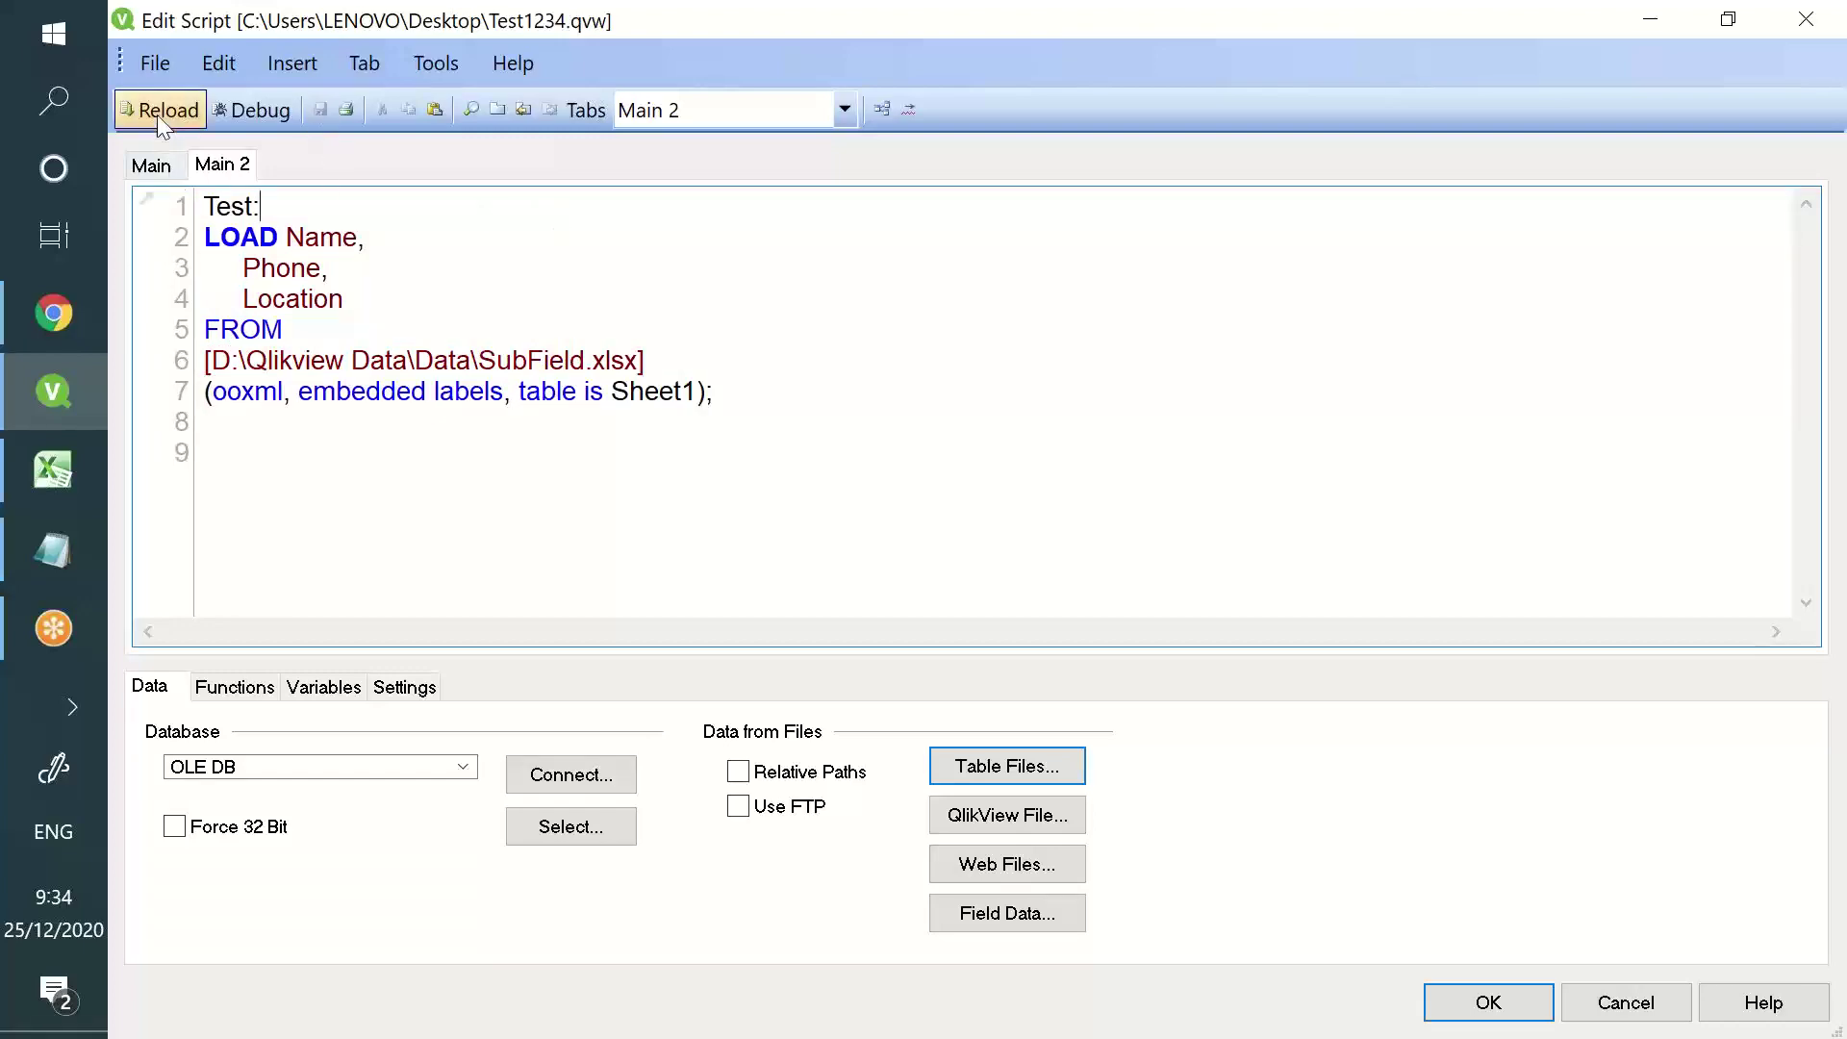
left_click(159, 110)
left_click(785, 946)
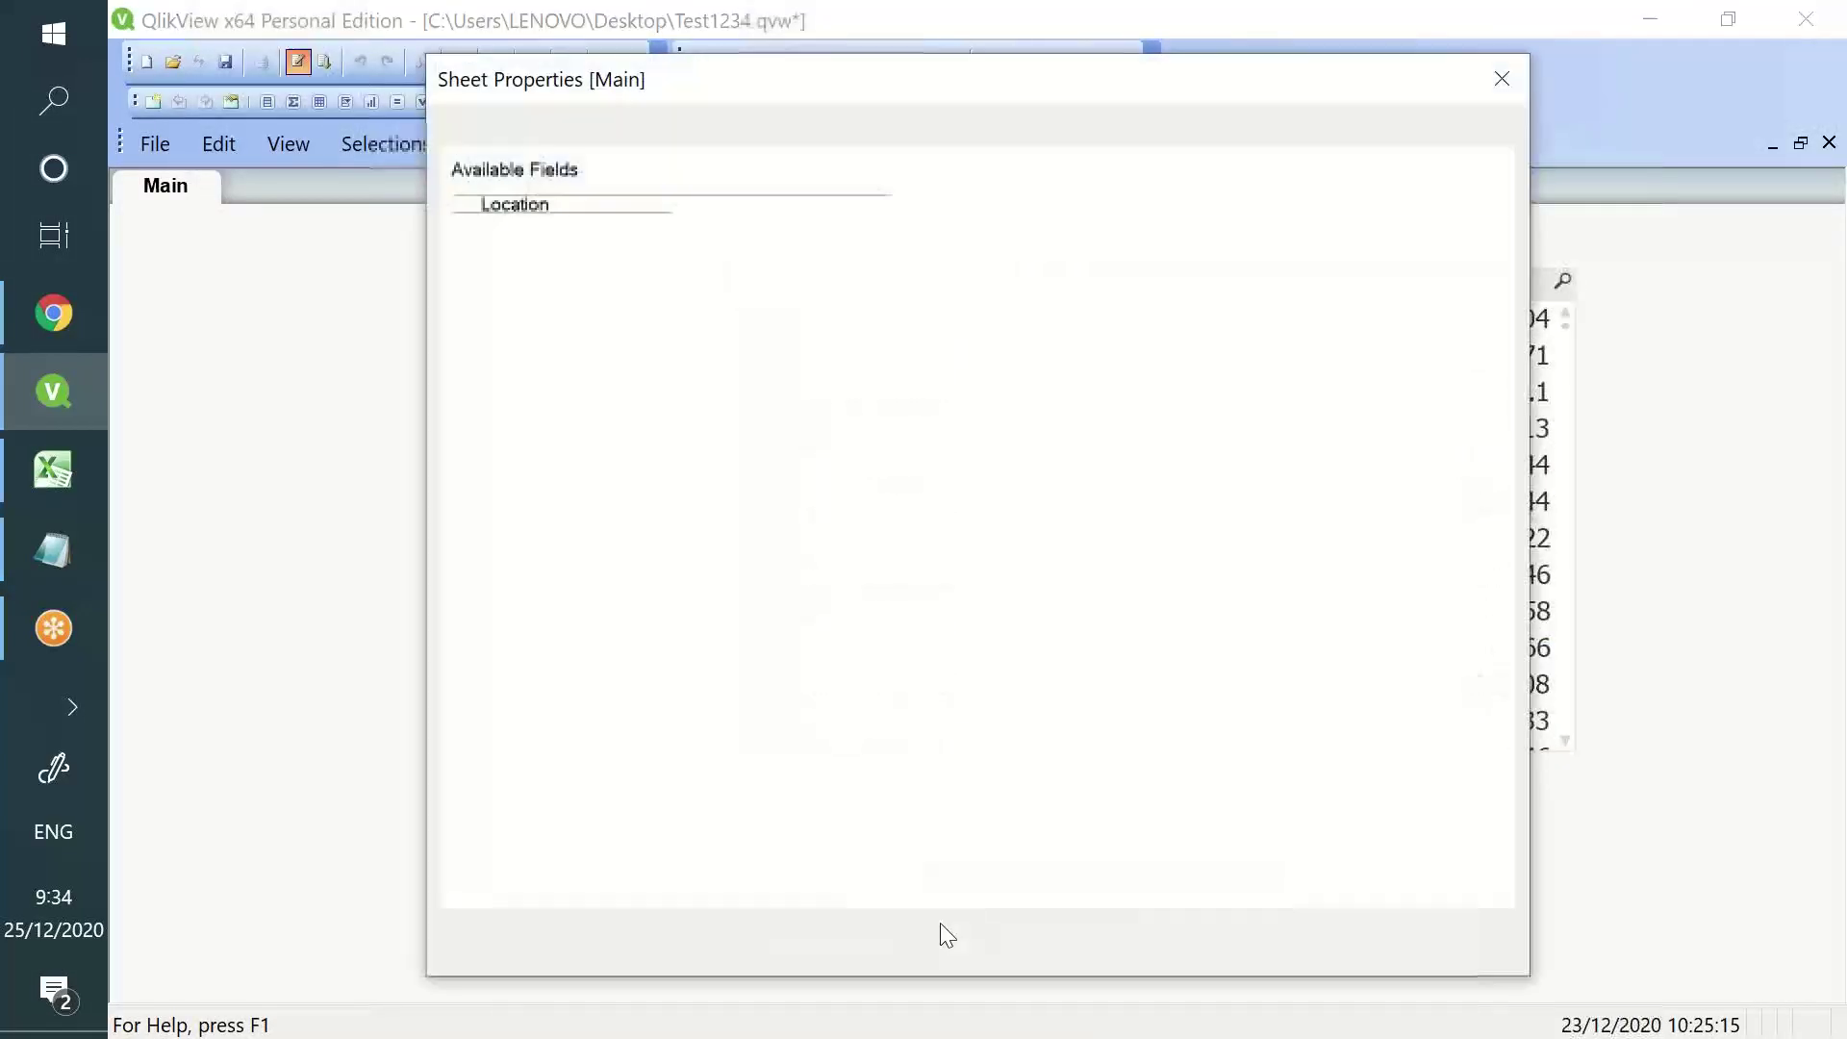
left_click(1012, 947)
- Replace the old empty listboxes with listboxes for all loaded fields
key("Delete")
key("Return")
right_click(585, 375)
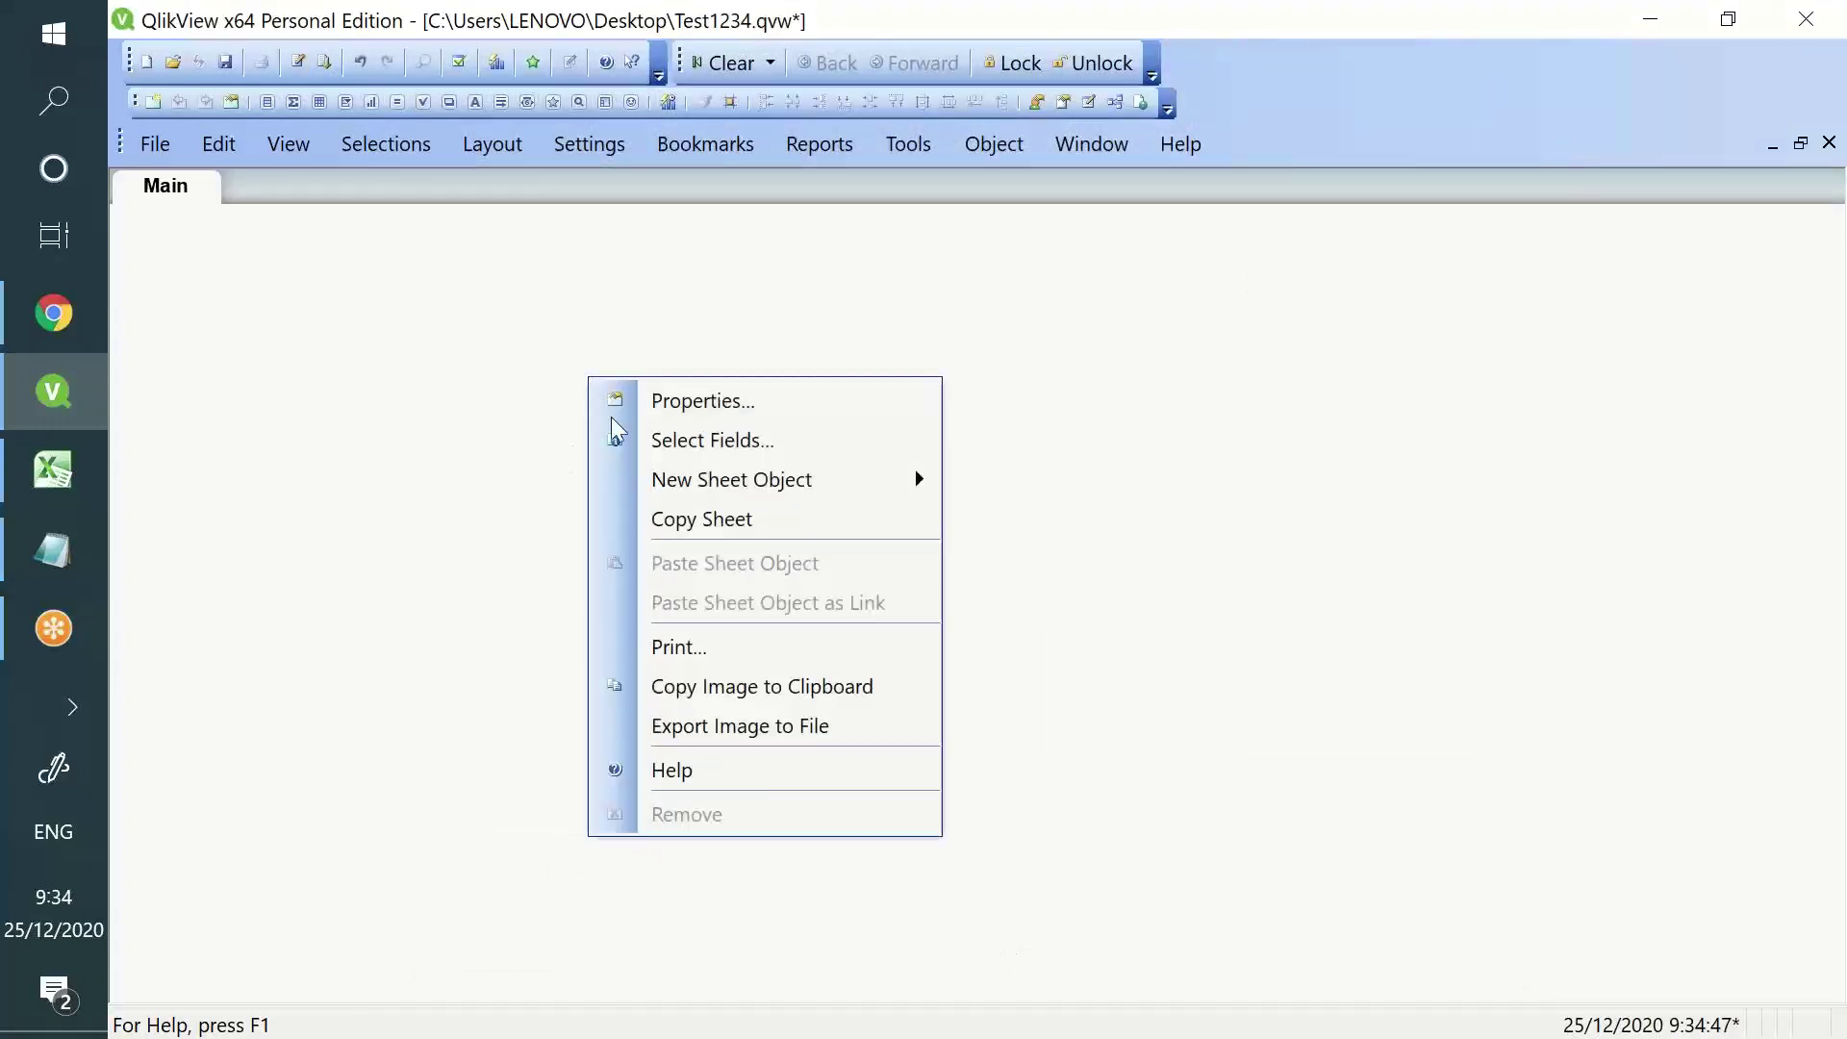
left_click(664, 437)
left_click(967, 300)
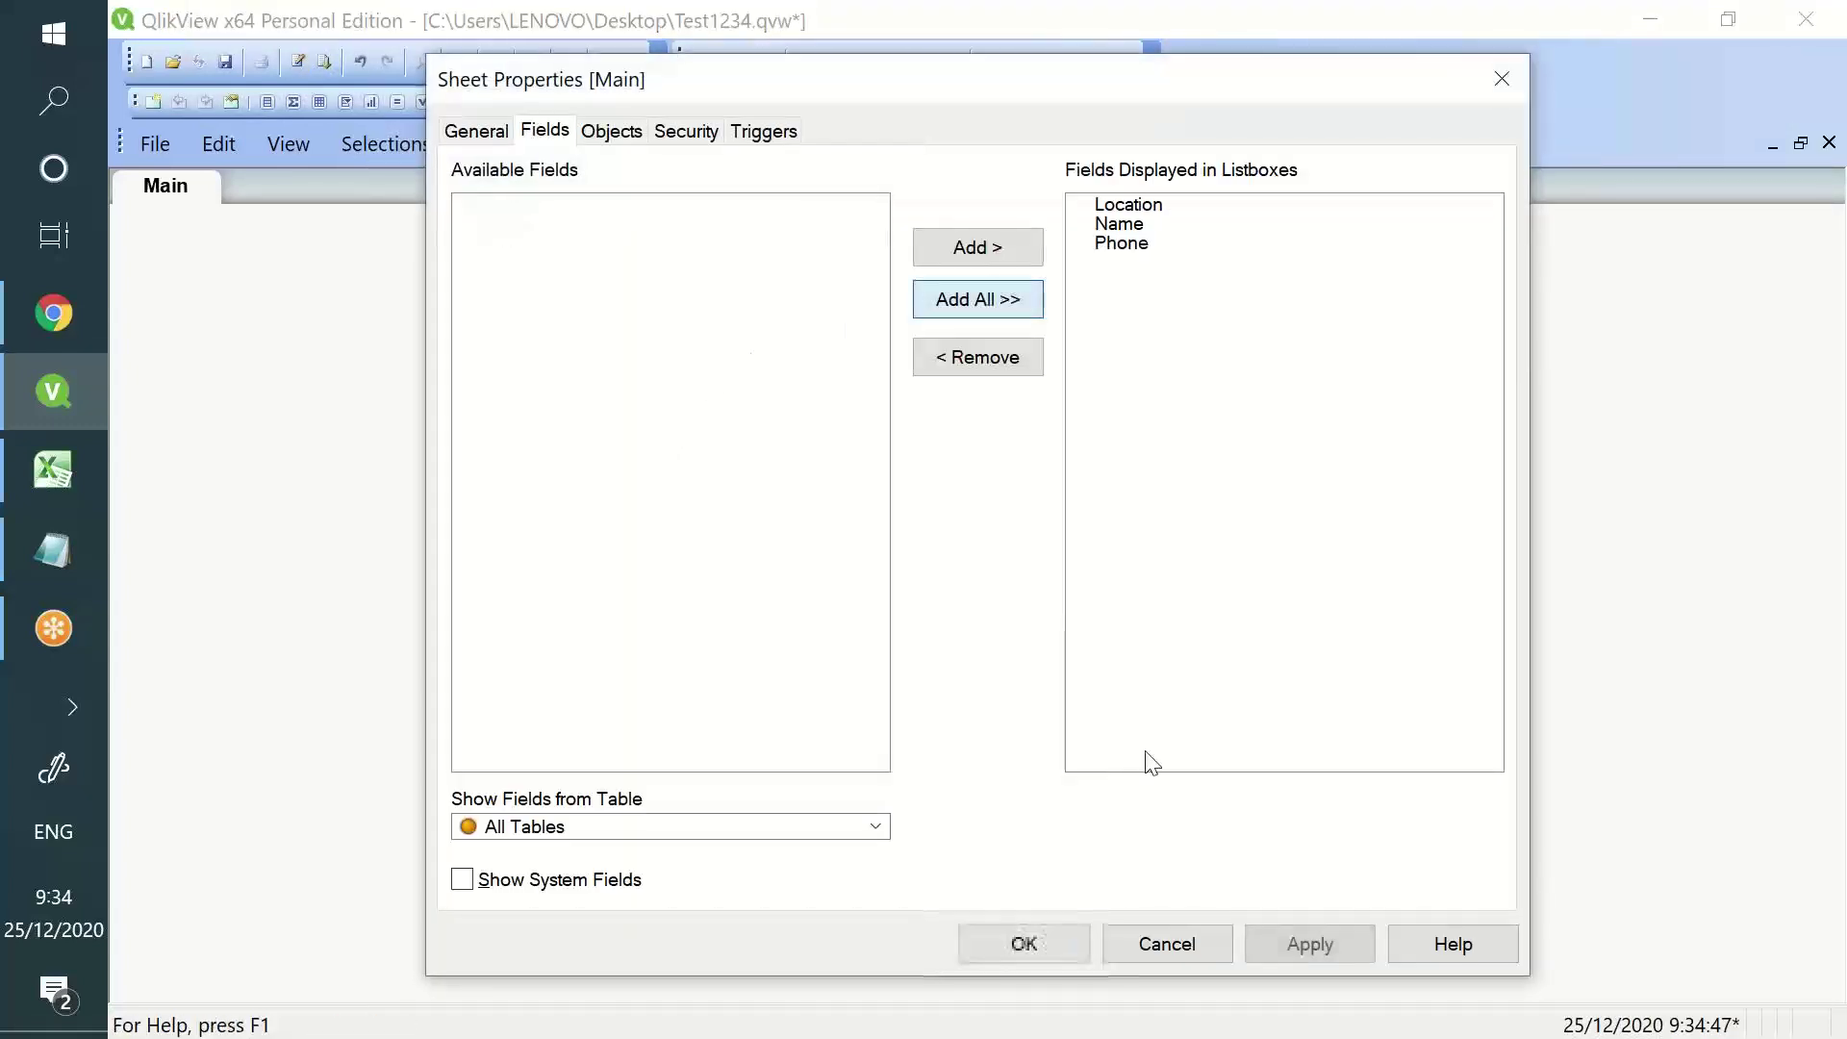
left_click(1299, 951)
left_click(1041, 951)
- Arrange the Name, Phone and Location listboxes side by side
left_click_drag(285, 217, 609, 272)
left_click_drag(313, 265, 884, 272)
left_click_drag(280, 294, 1402, 280)
left_click_drag(960, 327, 1112, 320)
left_click_drag(1259, 274, 1219, 259)
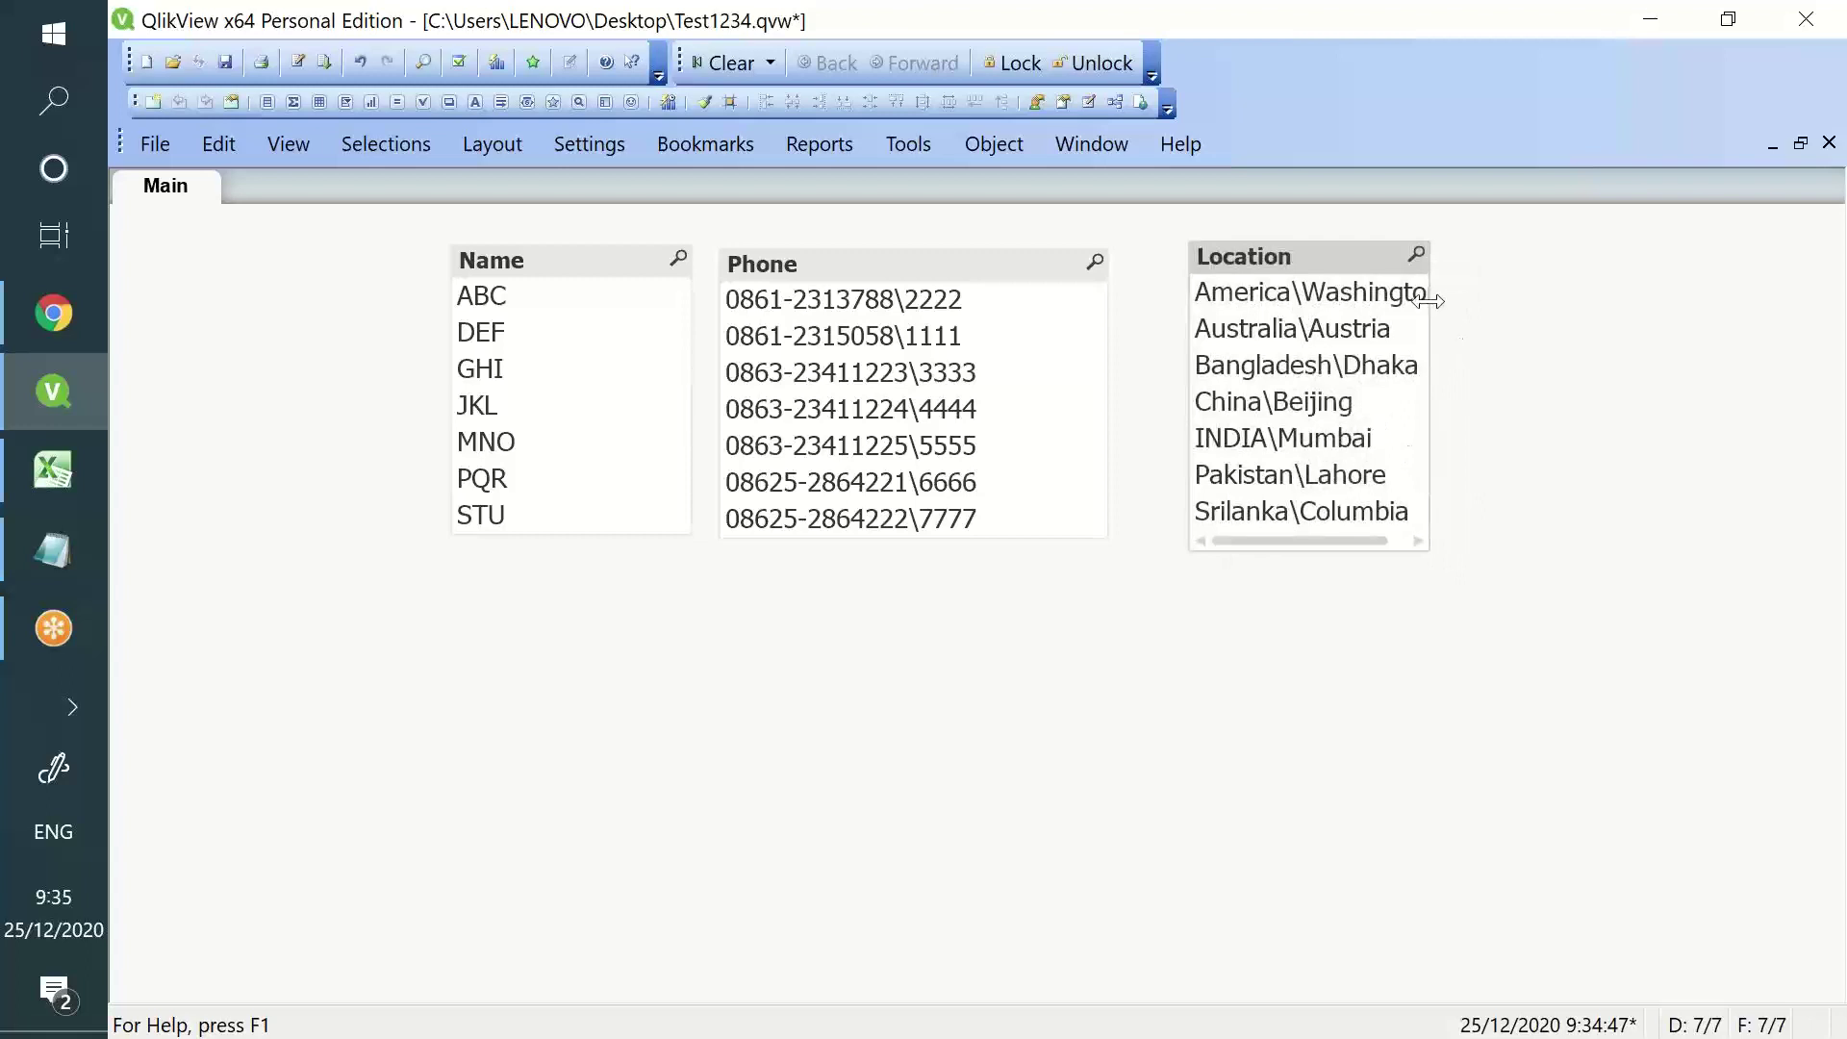
left_click_drag(1435, 301, 1511, 297)
left_click_drag(1364, 258, 1355, 263)
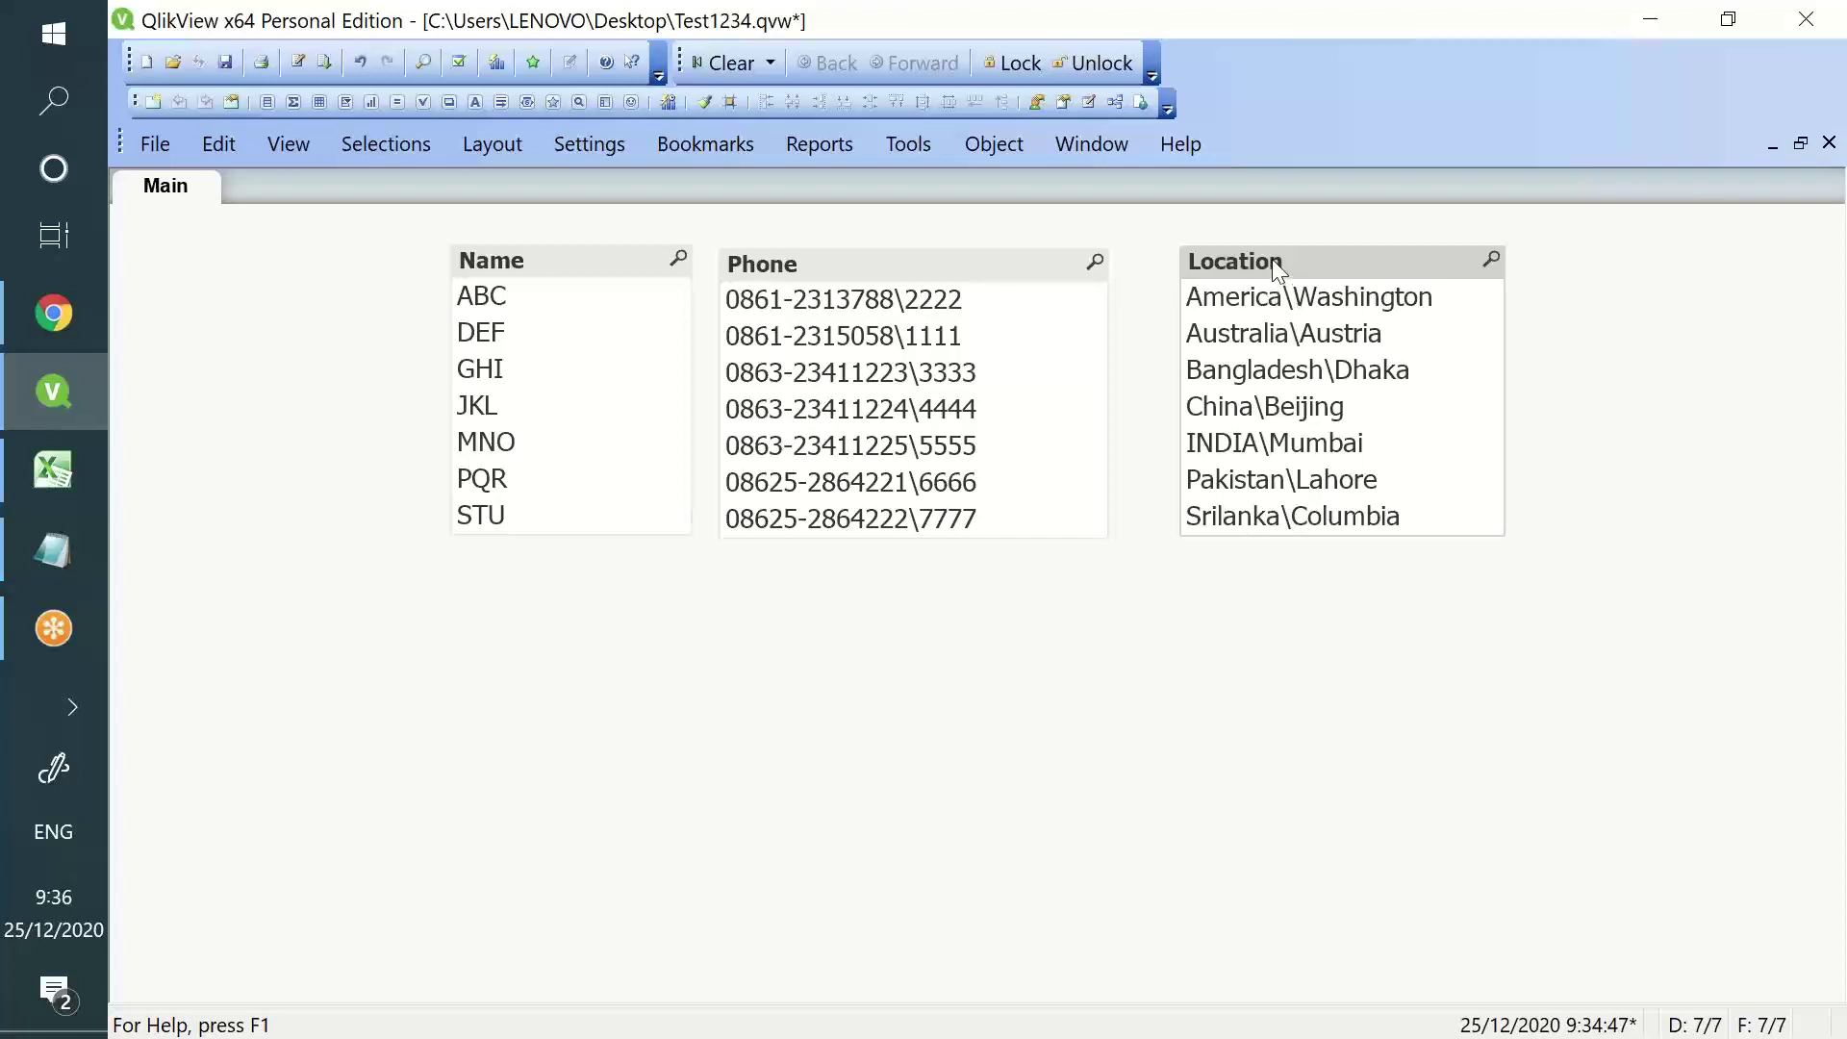
- Add a comma after Location and start a SubField(Location line below it
left_click(299, 64)
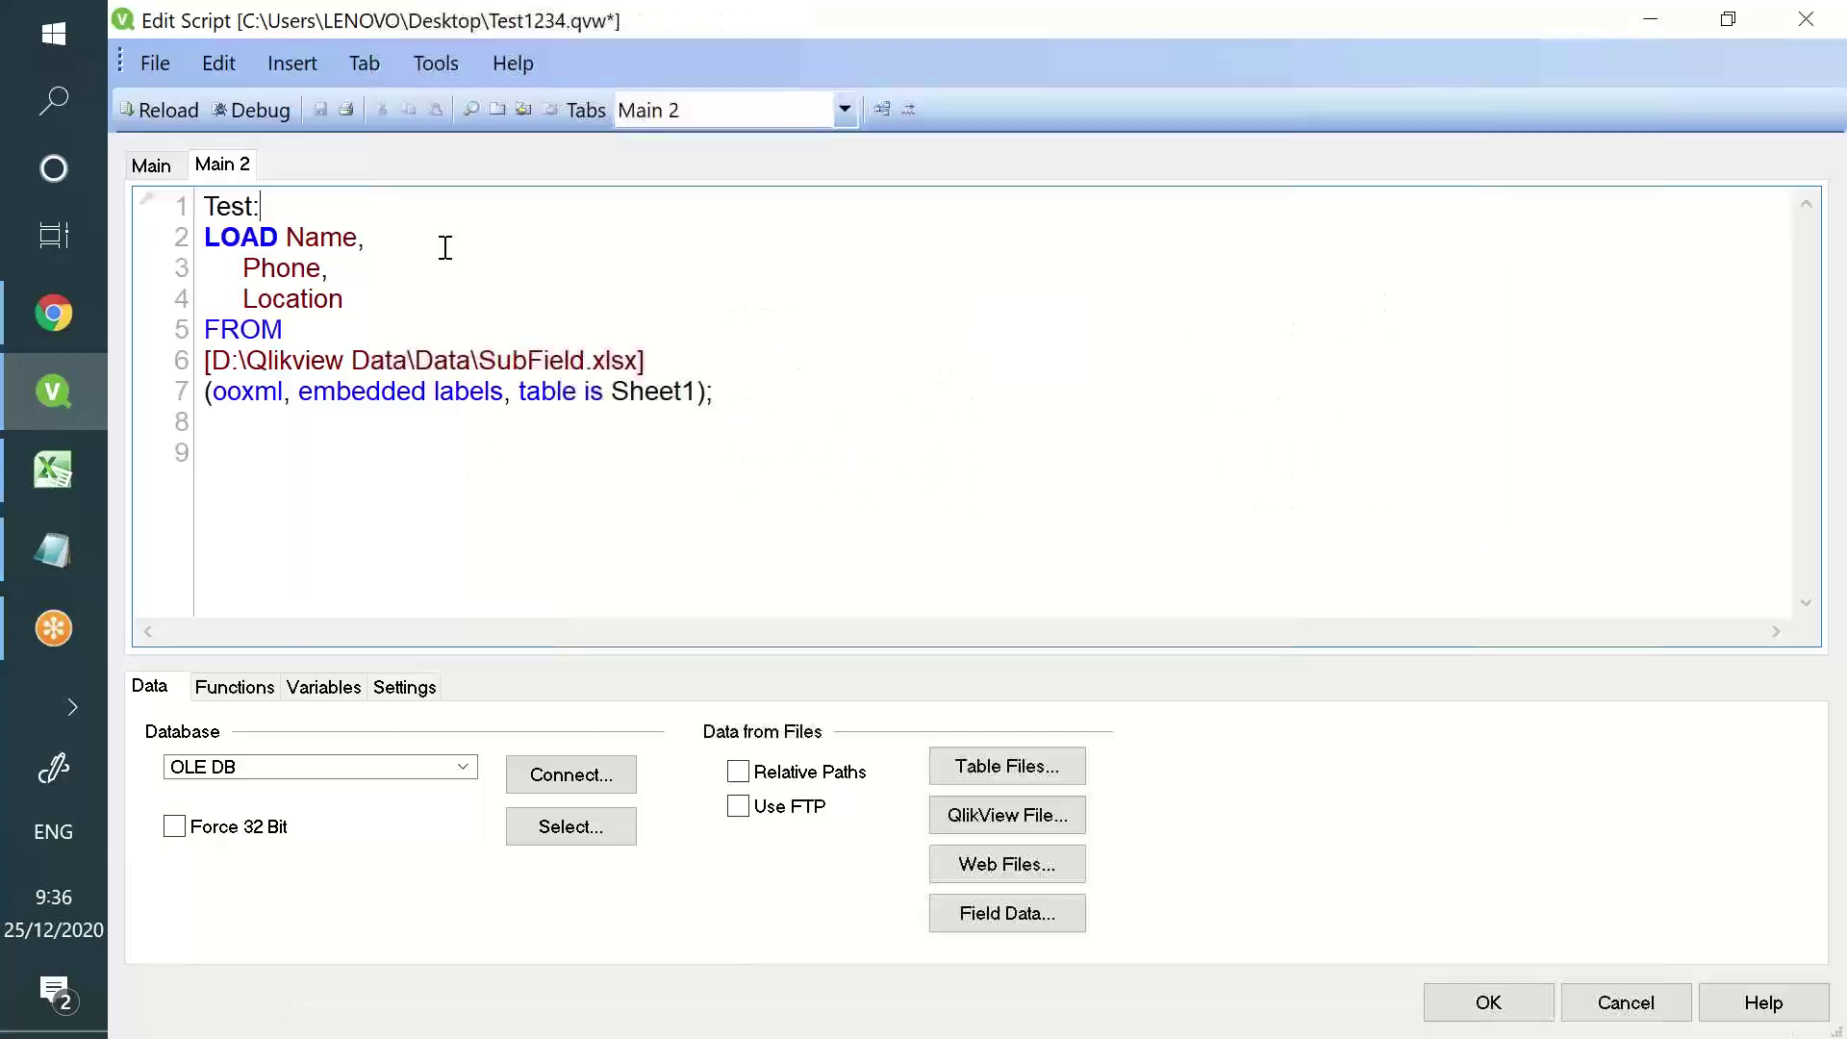
double_click(291, 299)
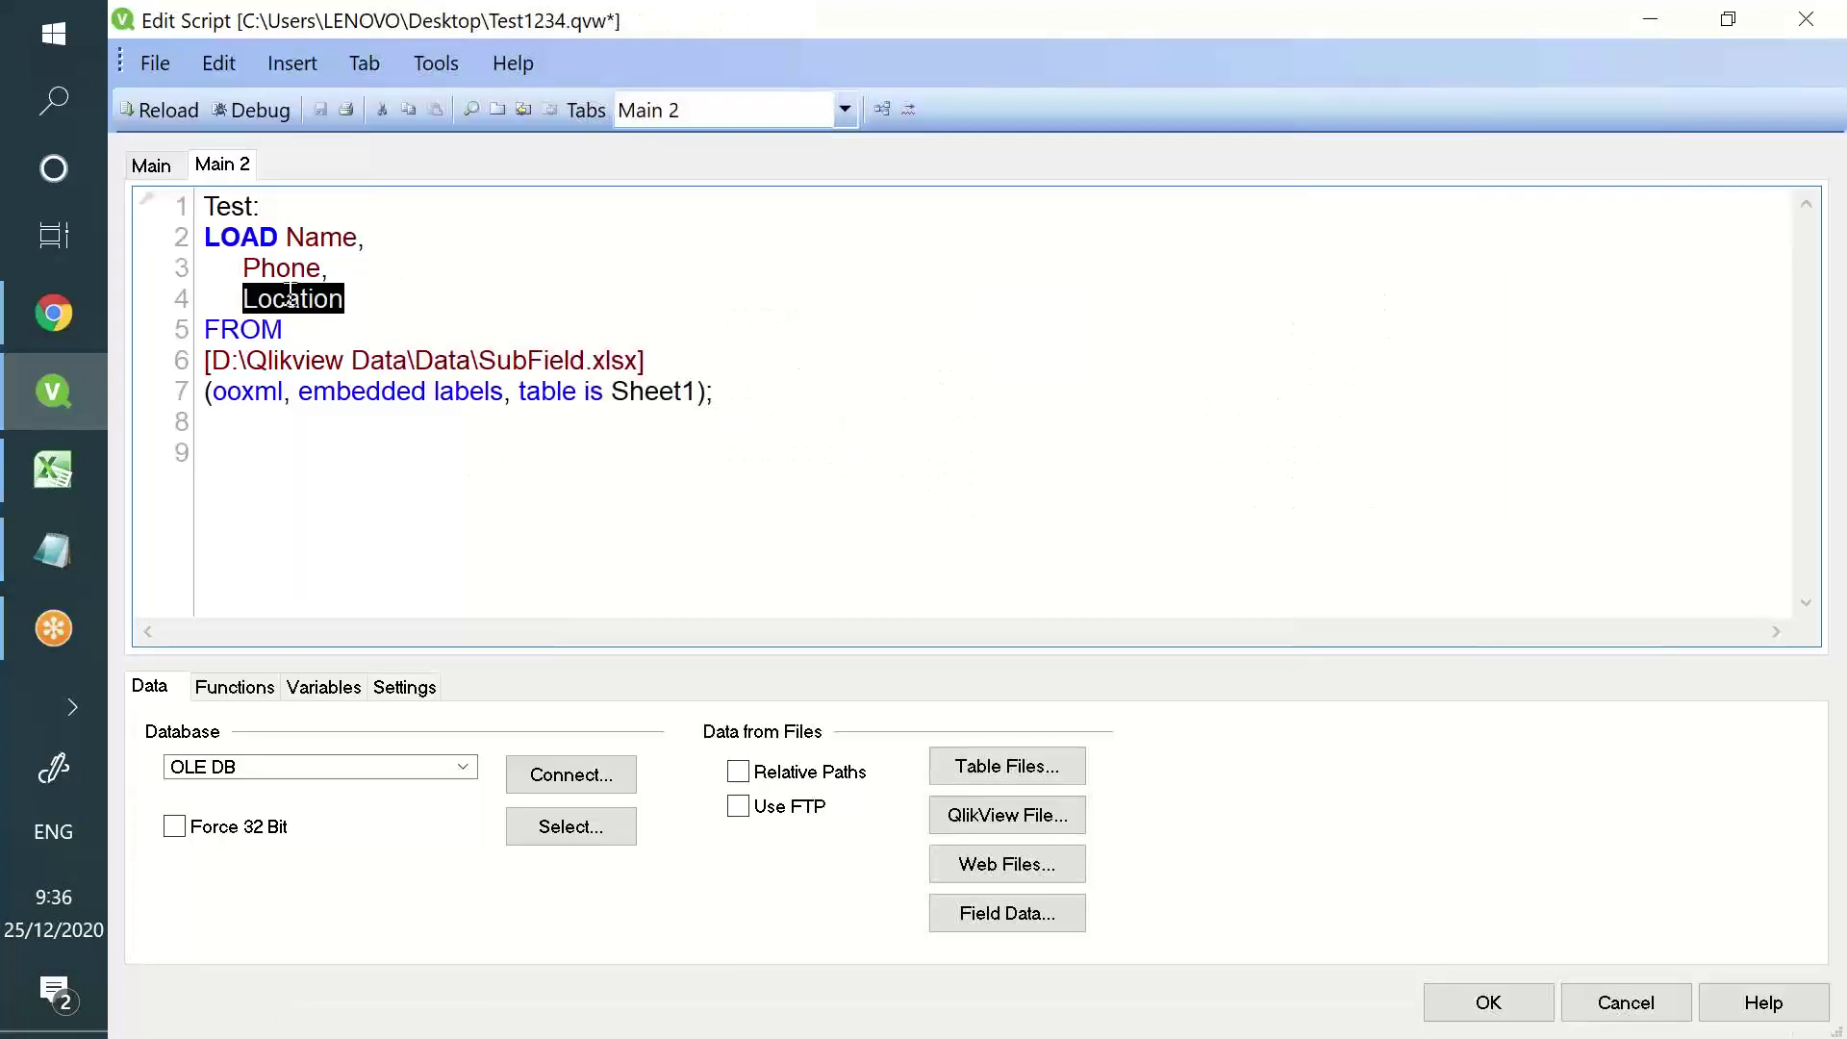
left_click(352, 299)
type(",")
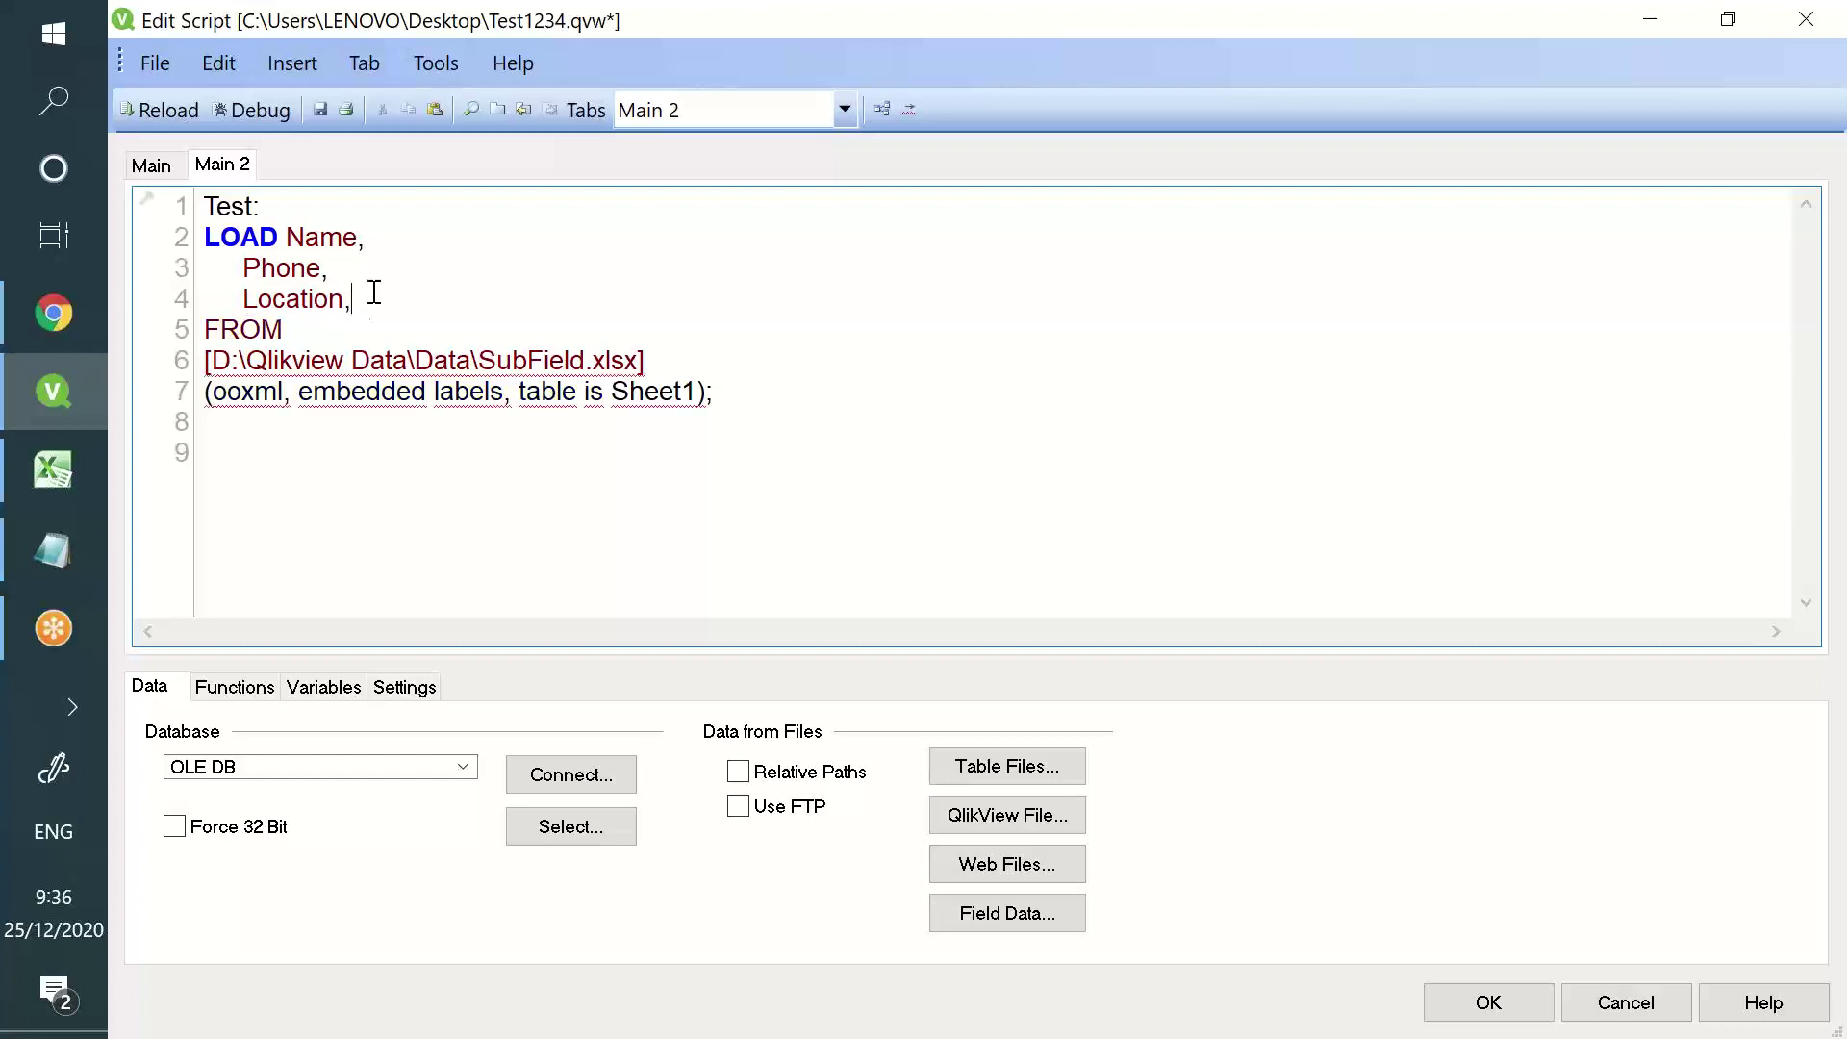
key("Return")
type("subfiul")
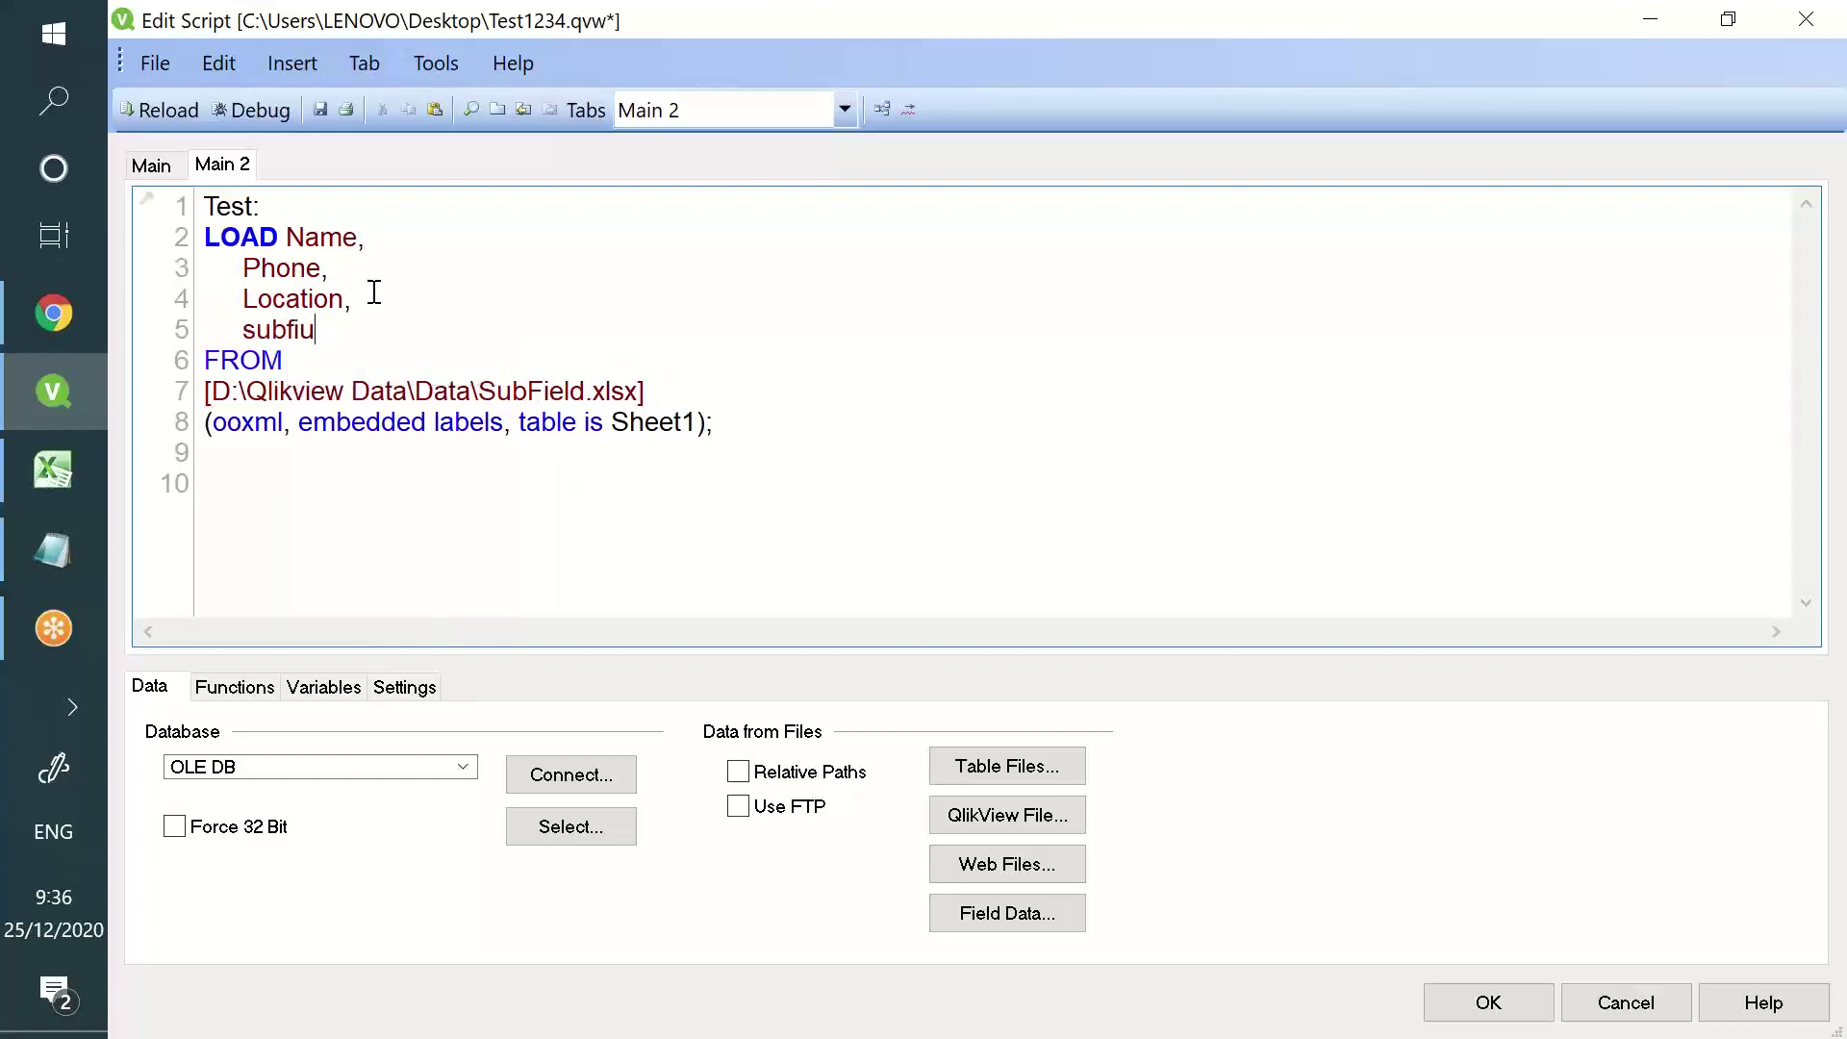
key("BackSpace")
key("Return")
type("(")
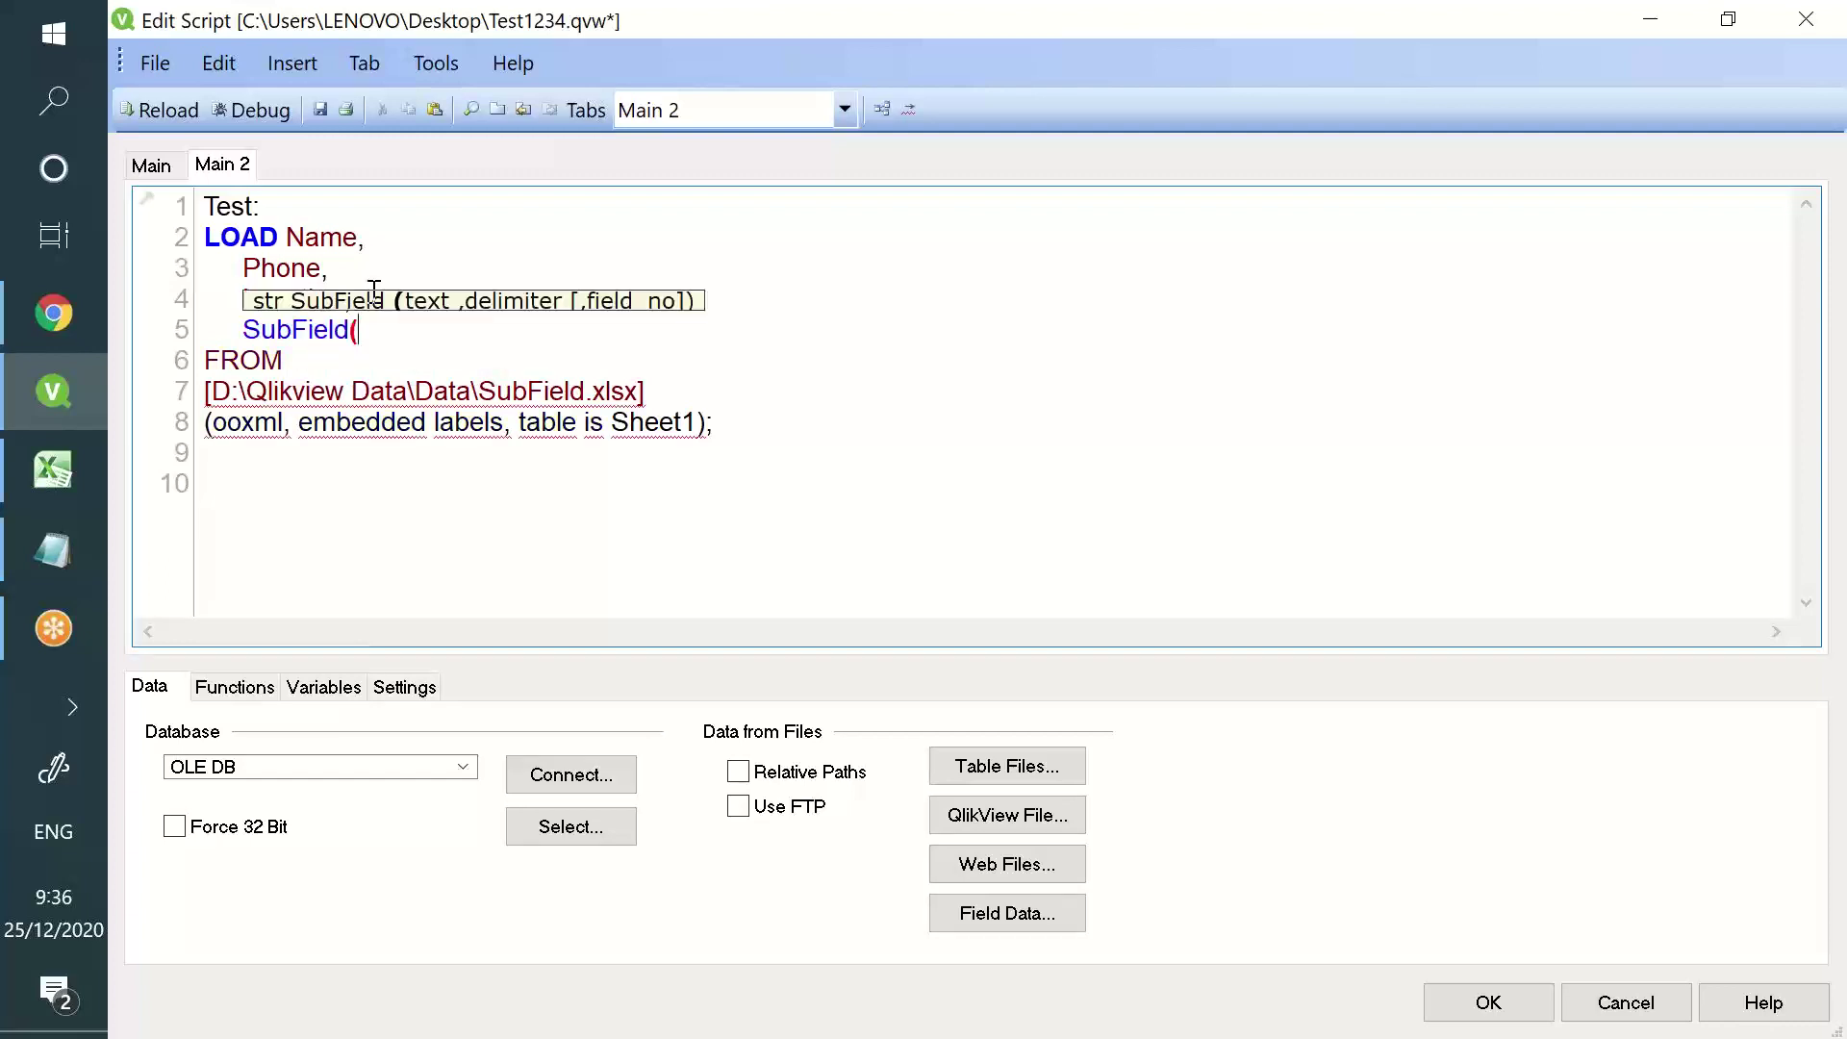
type("Location")
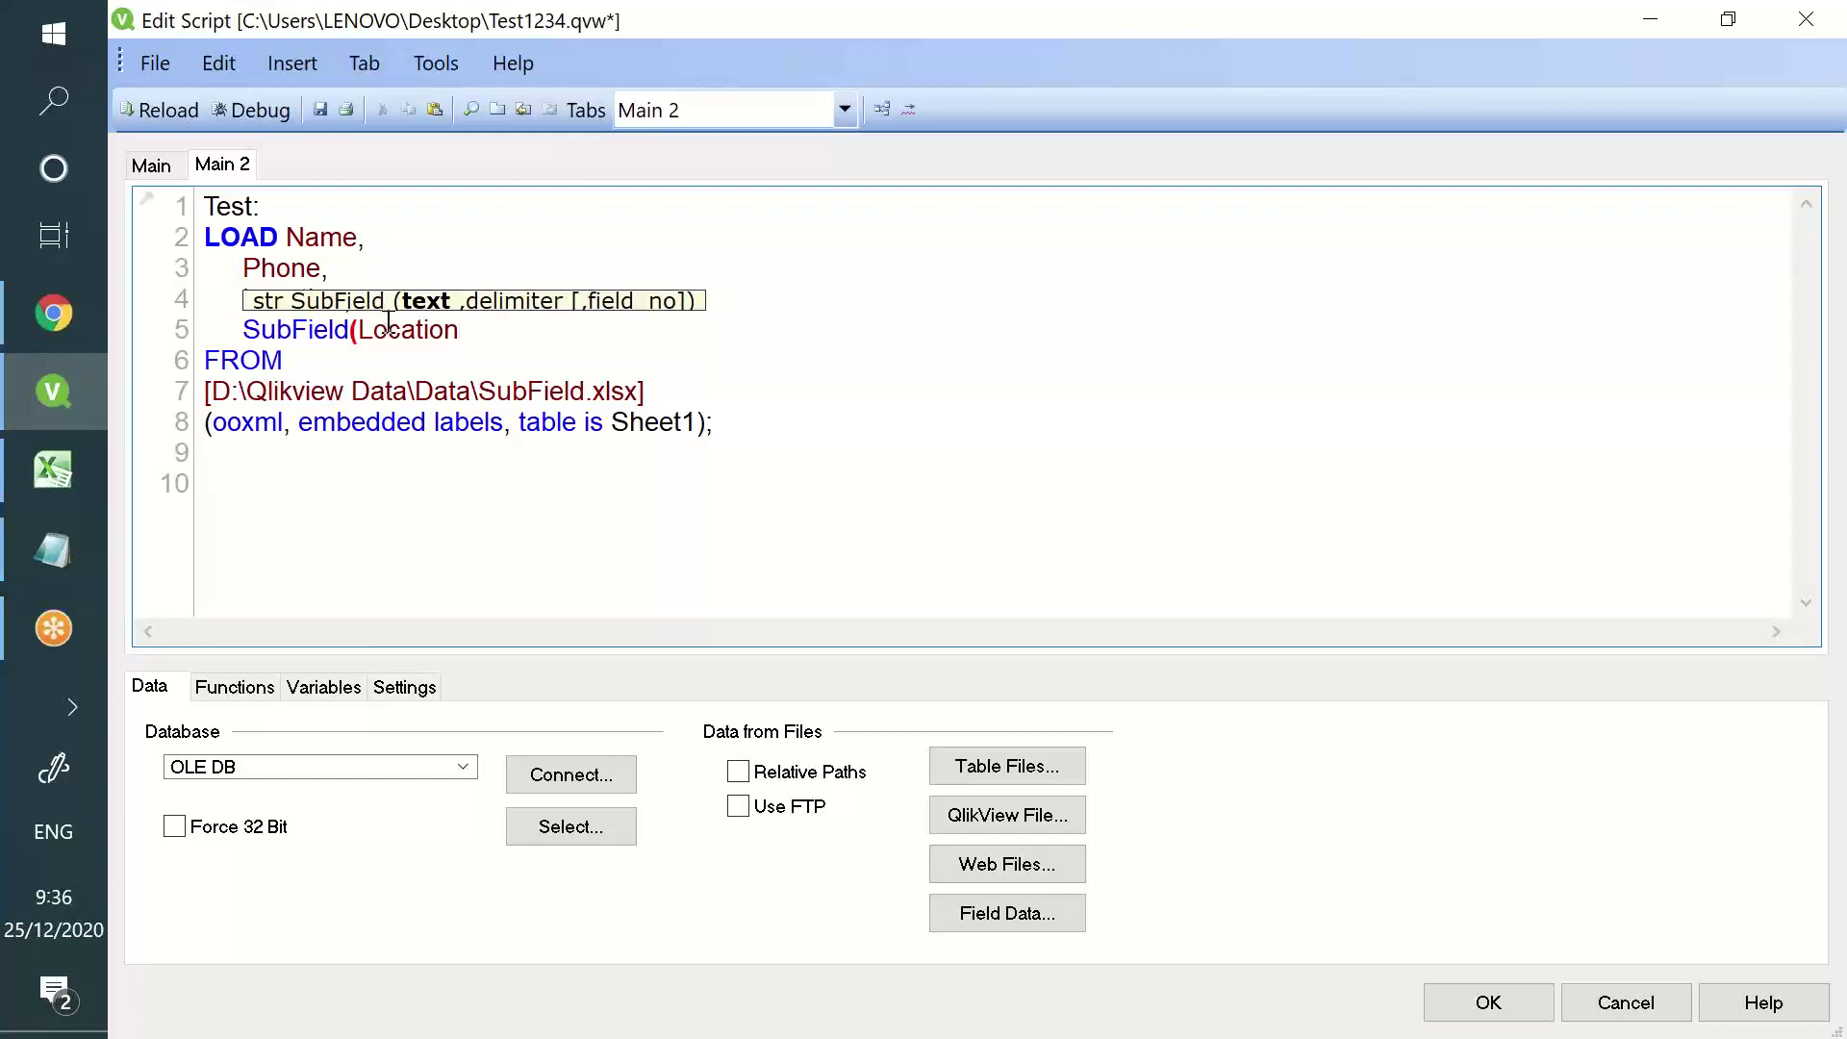
- Complete line 5 as SubField(Location, '\', 1) as Country
double_click(385, 329)
left_click(513, 328)
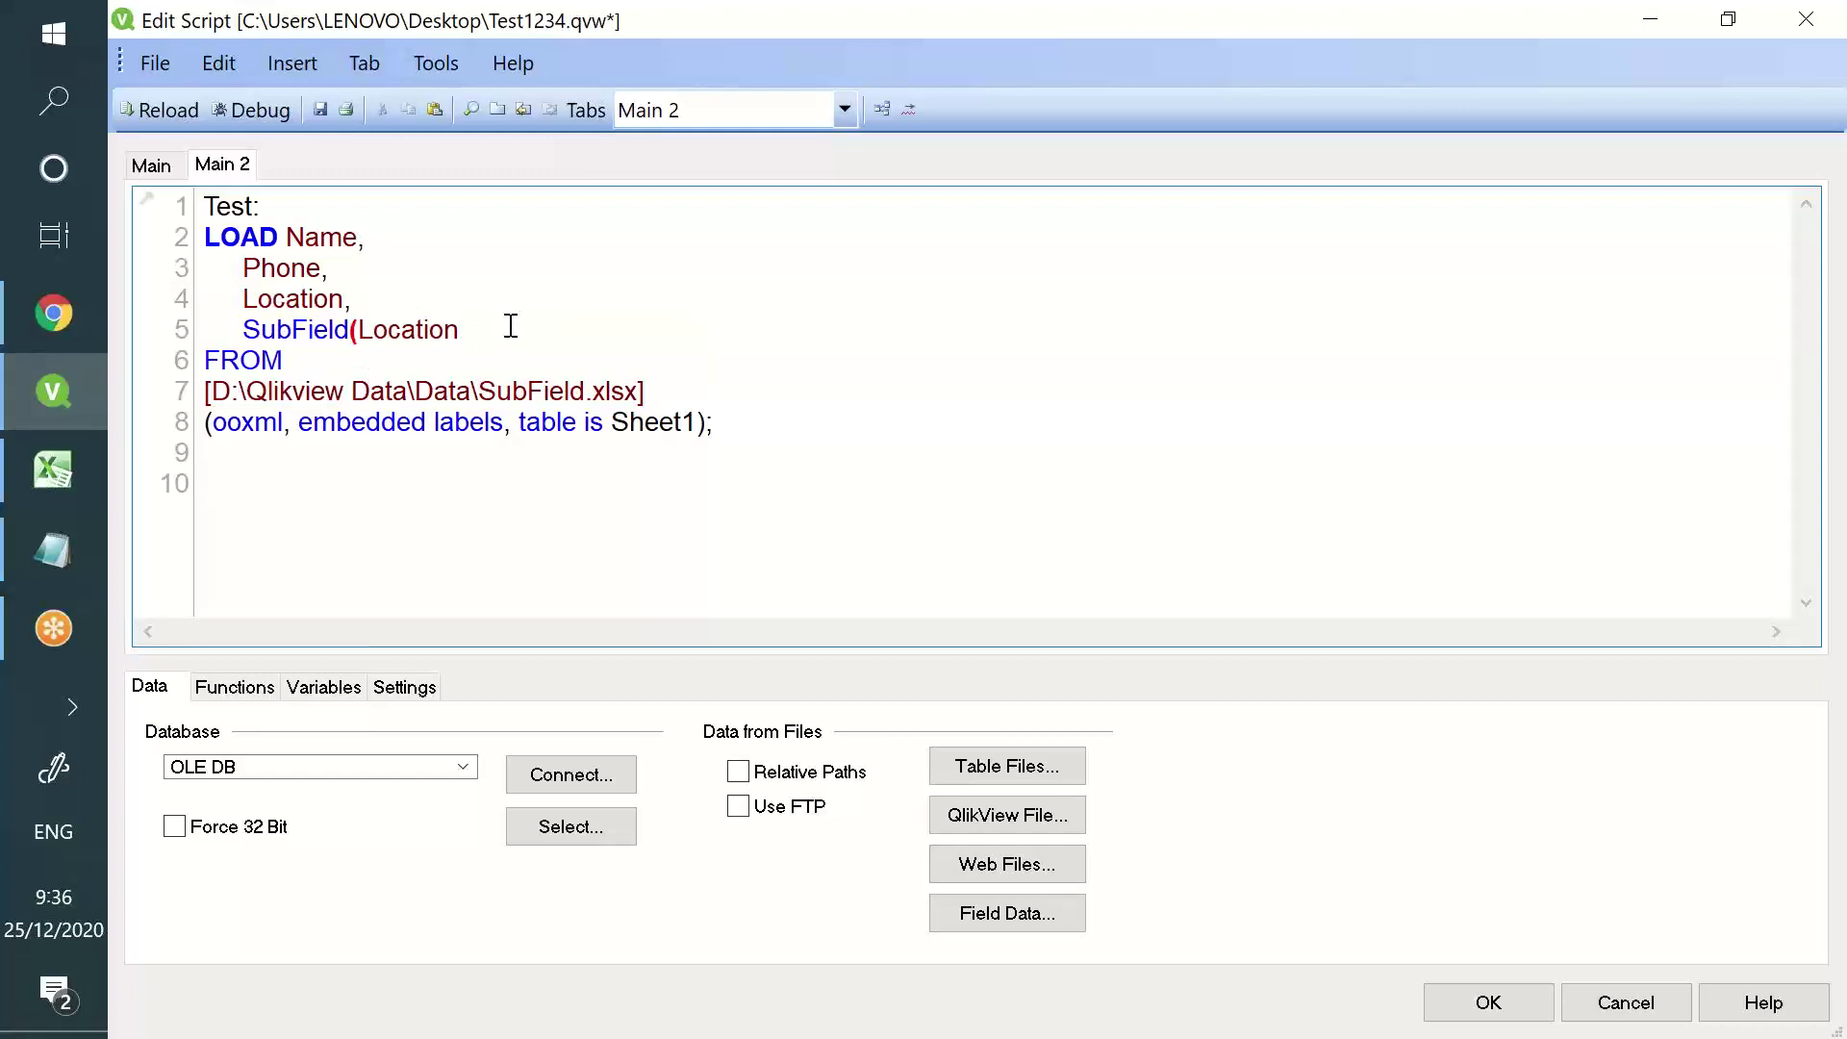
type(", '")
double_click(447, 21)
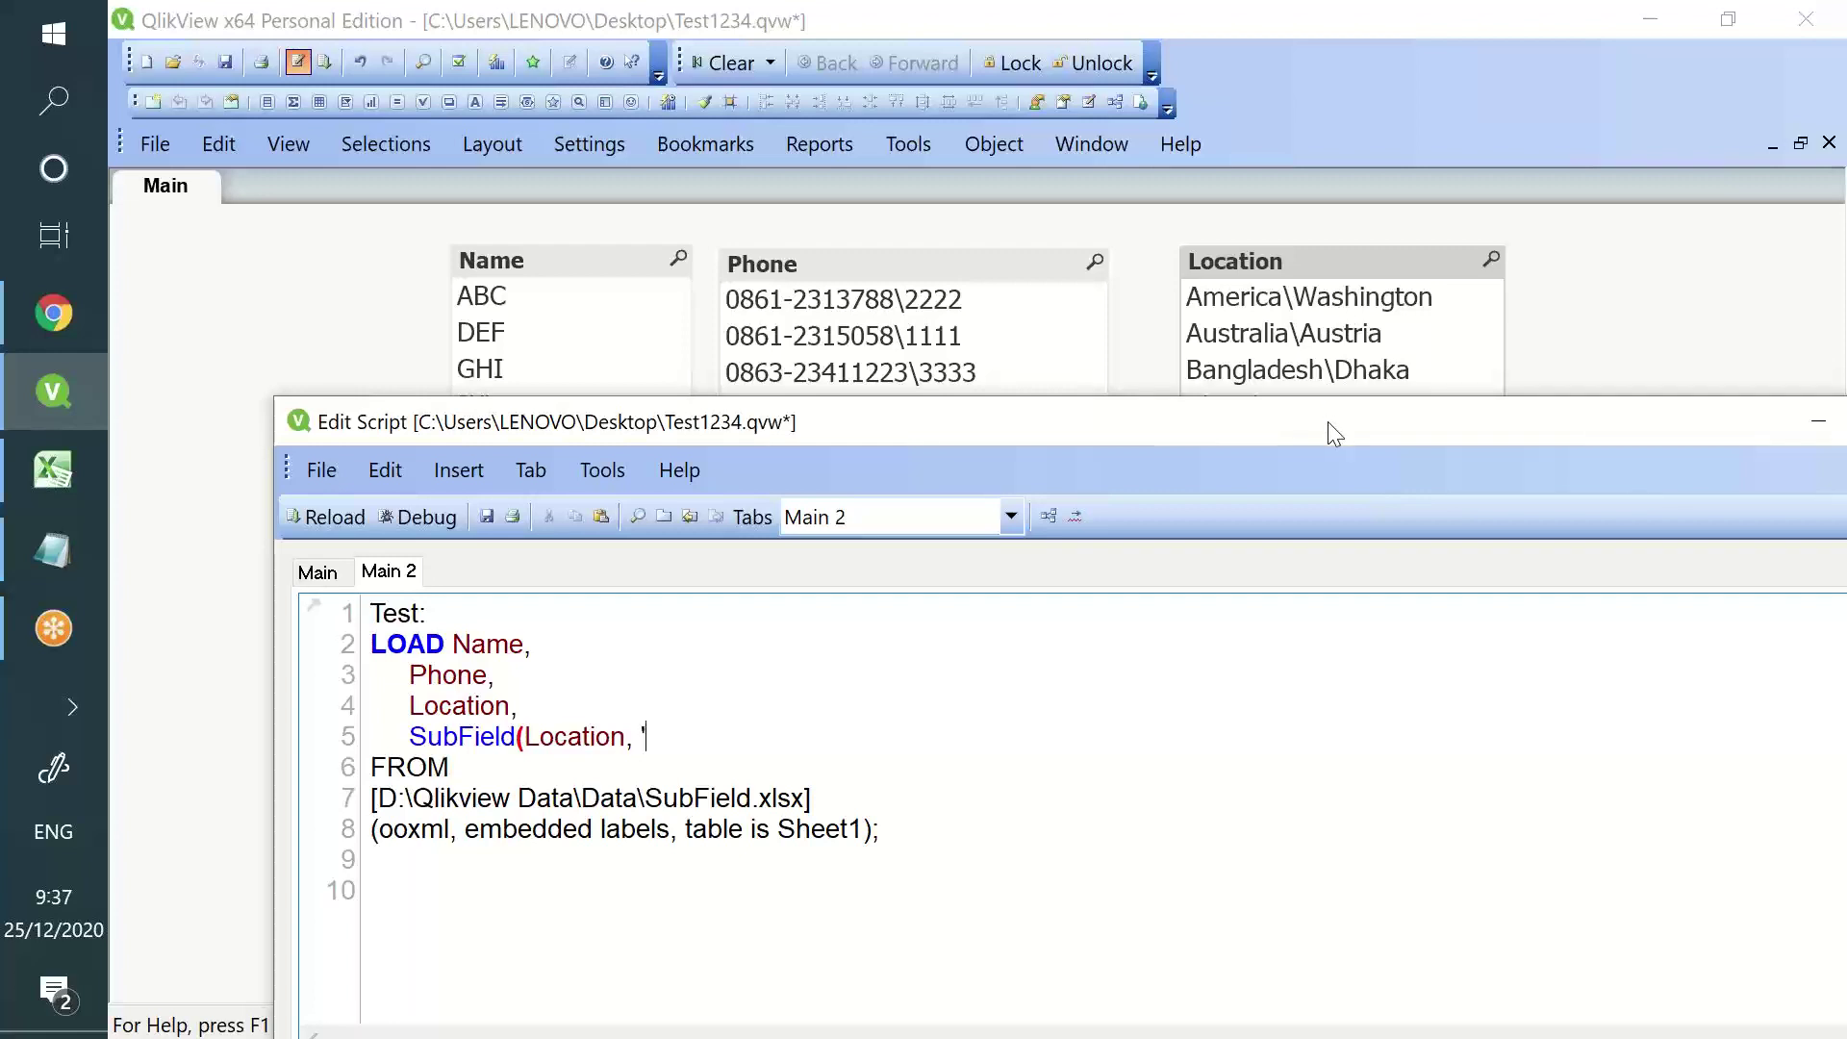
left_click_drag(1328, 422, 1193, 99)
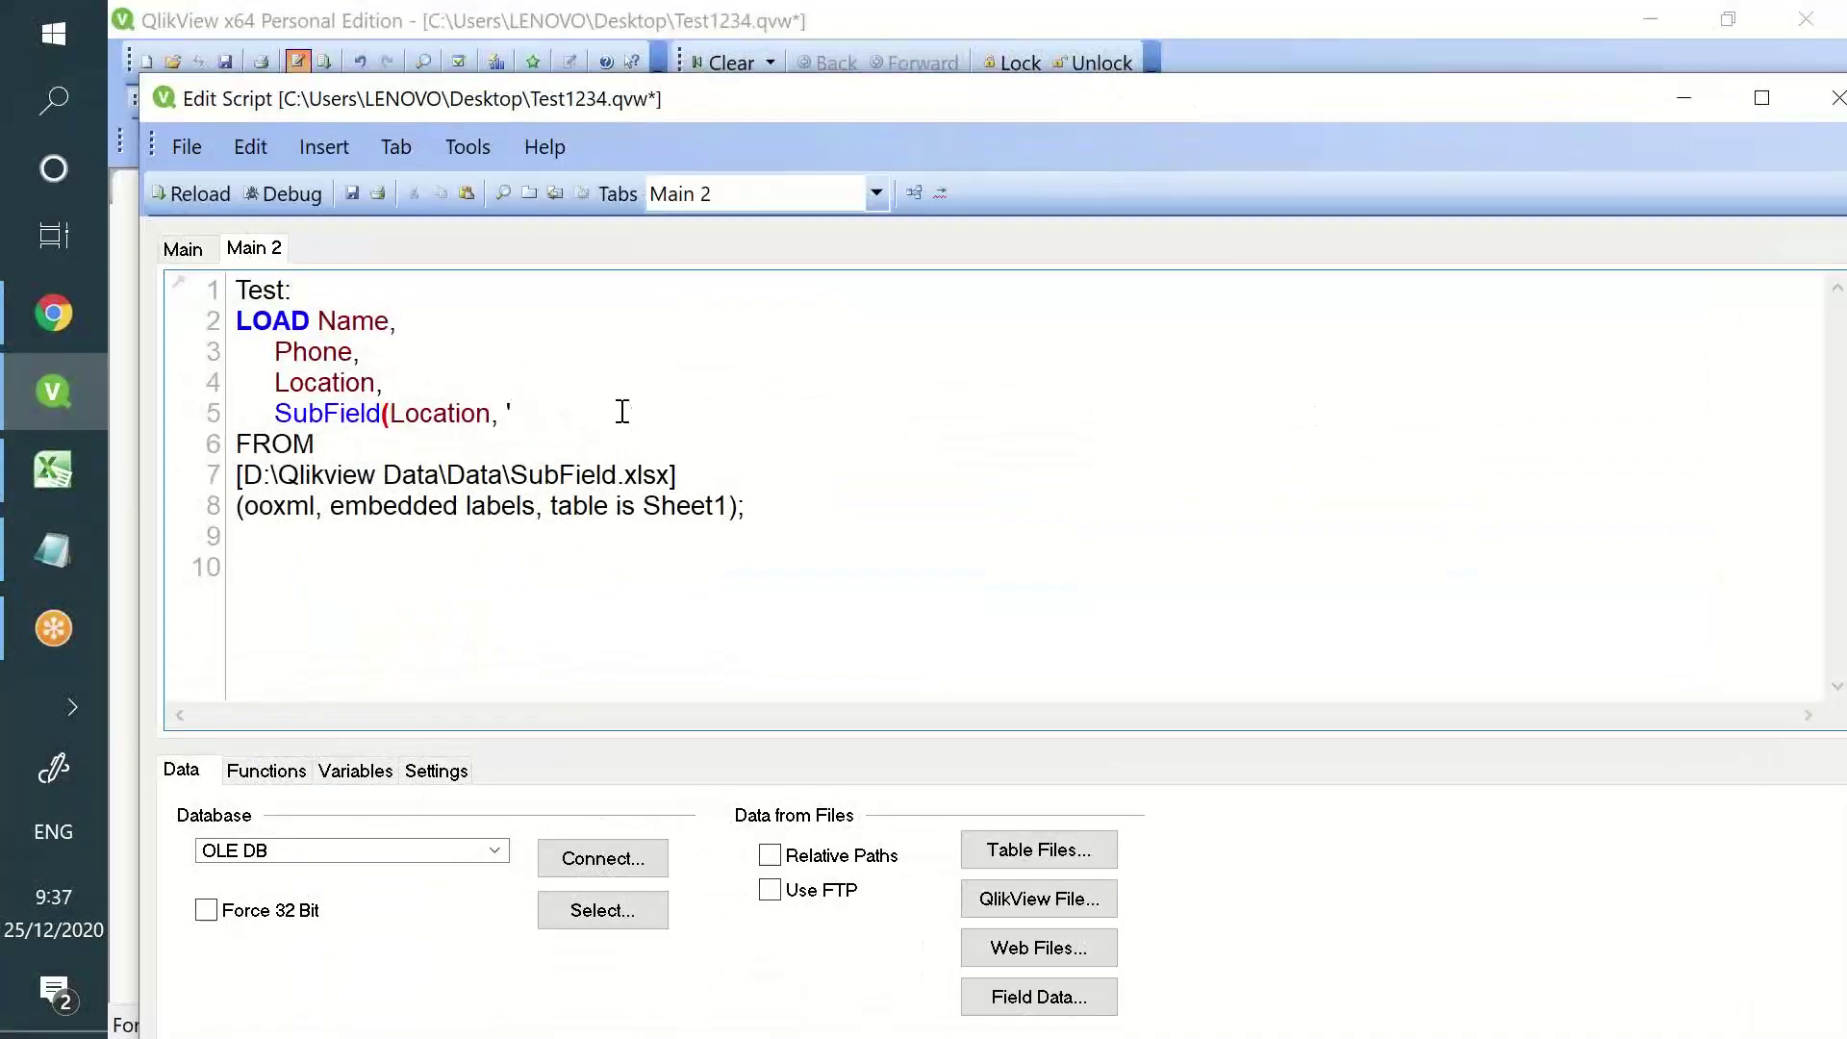
type("', 1)    as  Country")
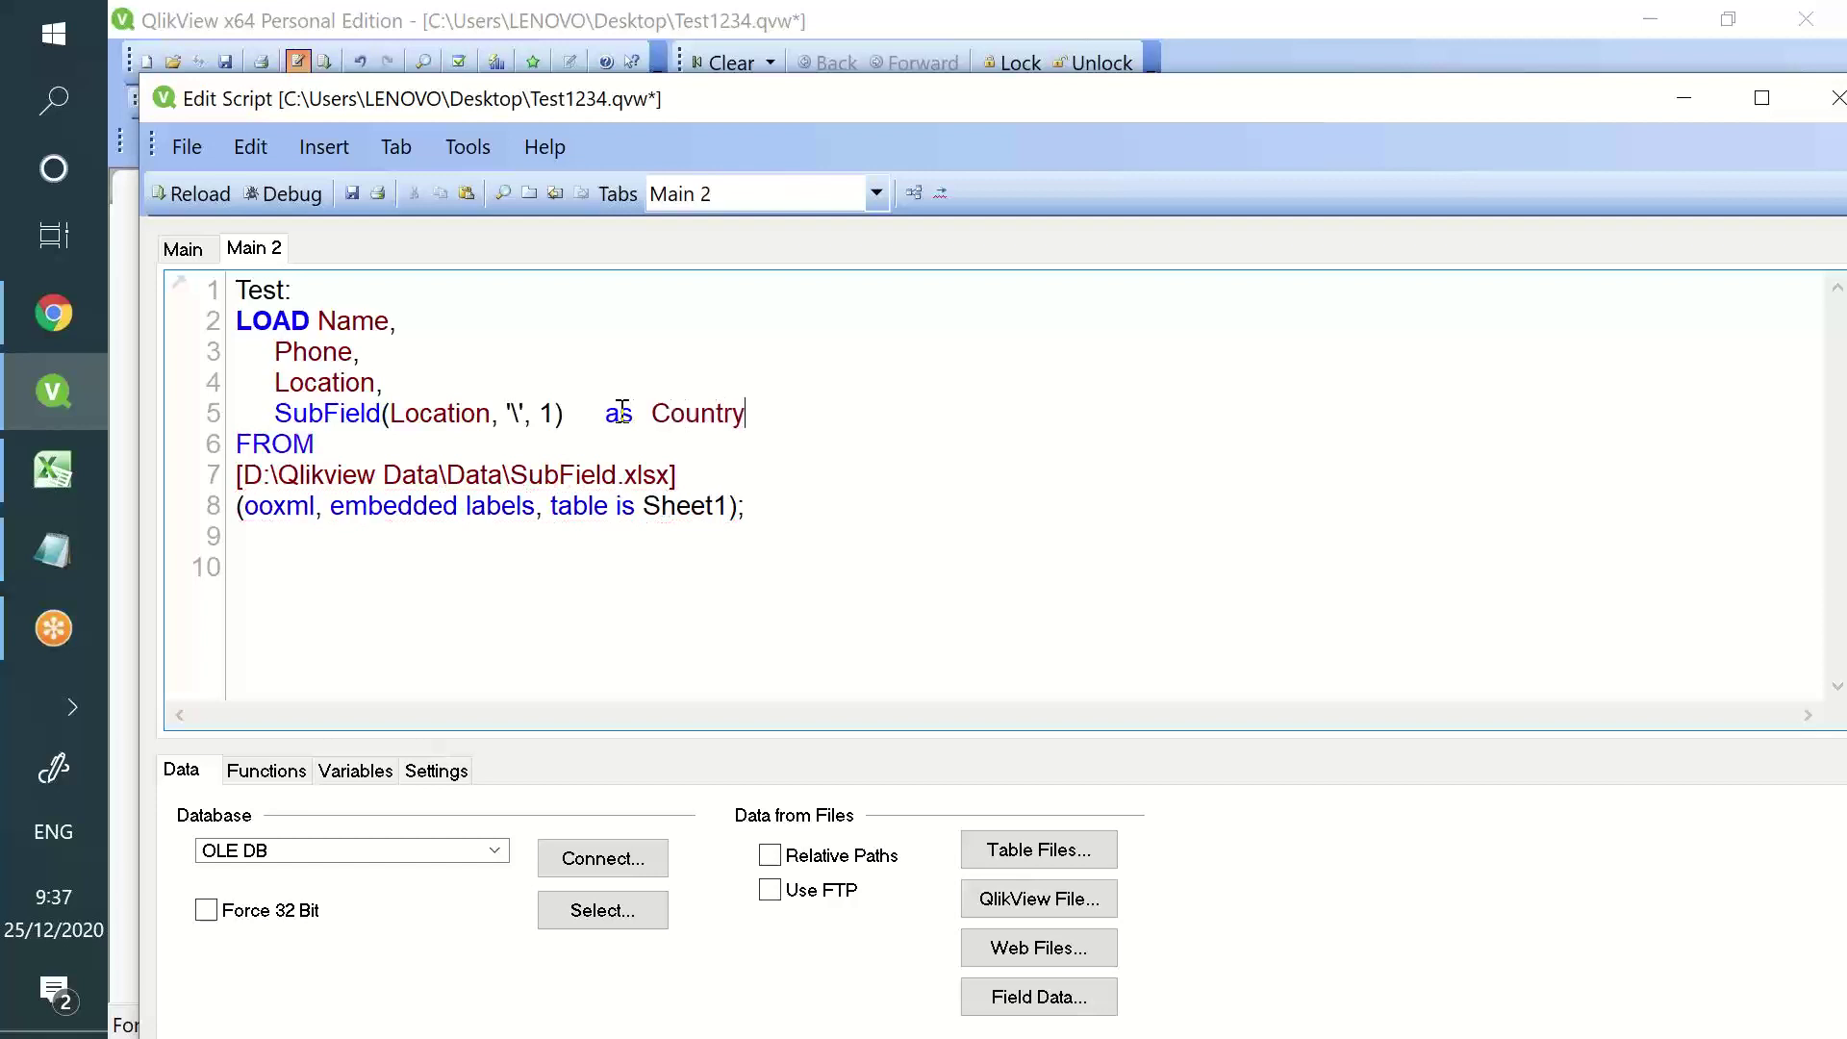
type(",")
key("Return")
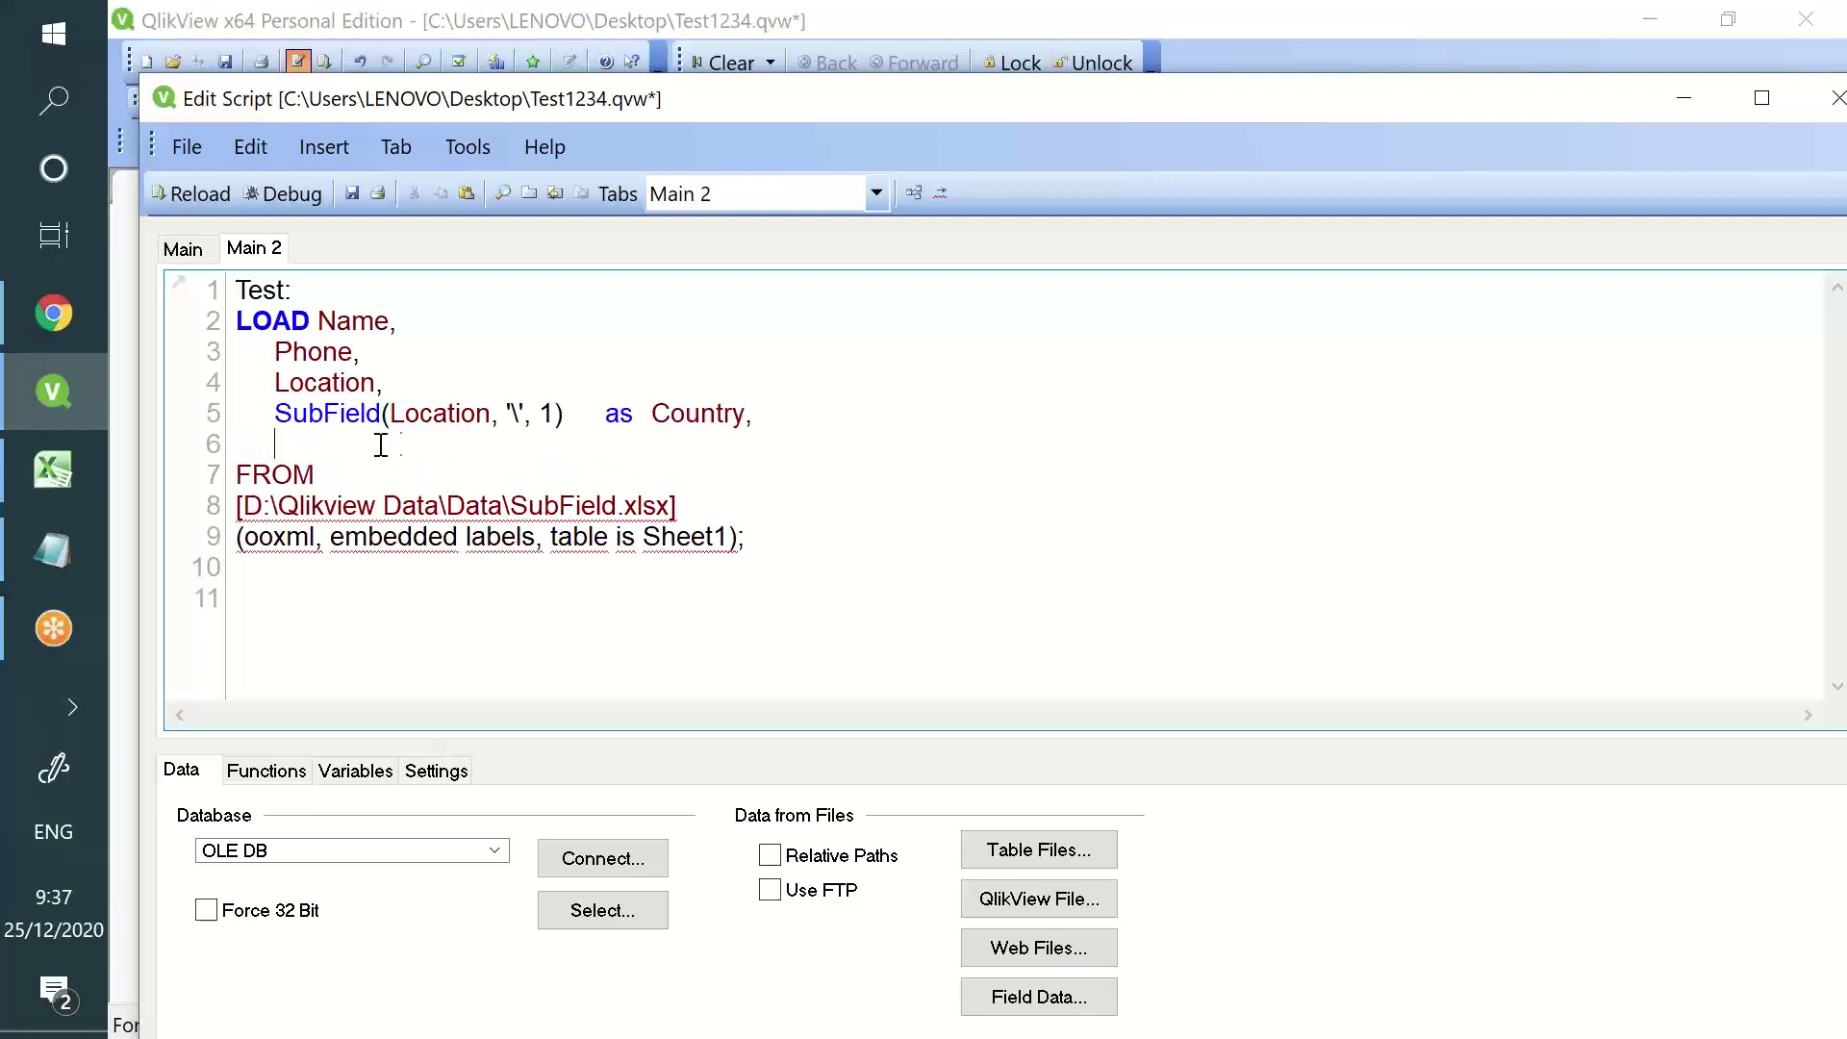
- Duplicate the SubField expression onto line 6 with position 2, named Capital
left_click_drag(275, 413, 651, 413)
key("ctrl+c")
left_click(409, 438)
key("ctrl+v")
left_click(556, 445)
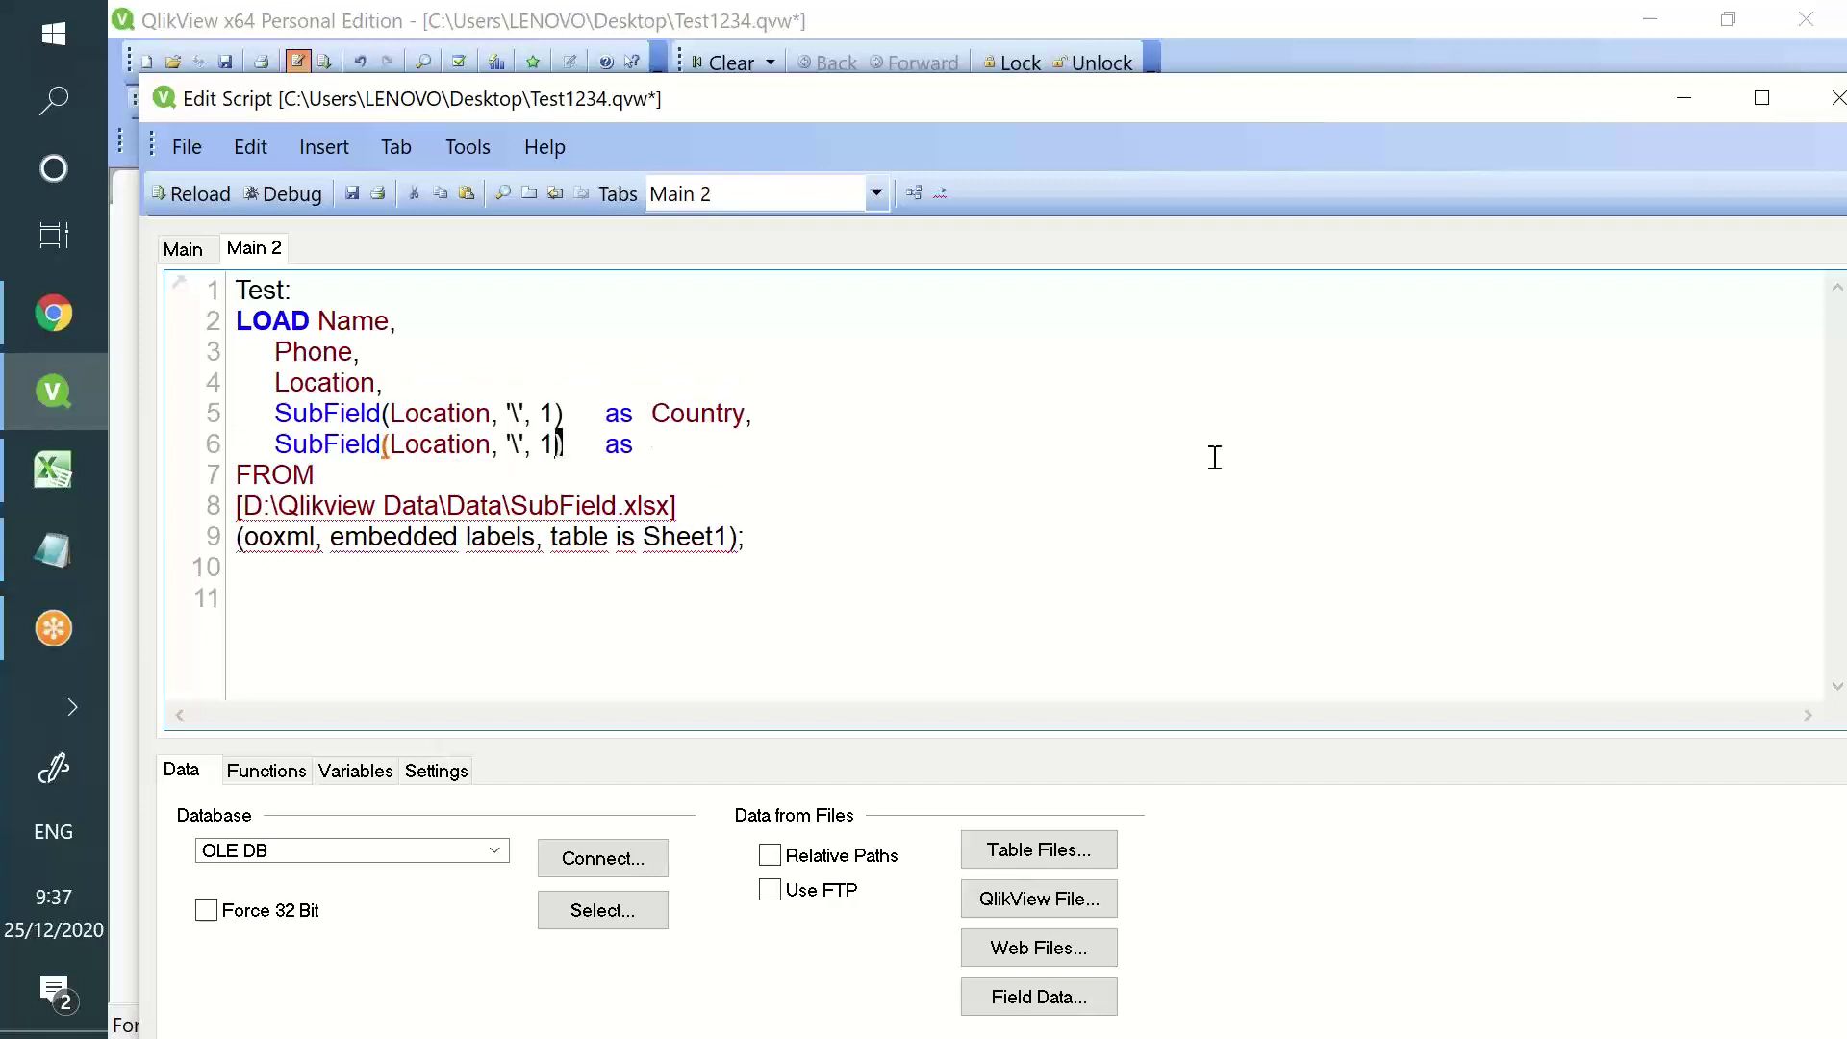
key("BackSpace")
type("2")
type("Capital")
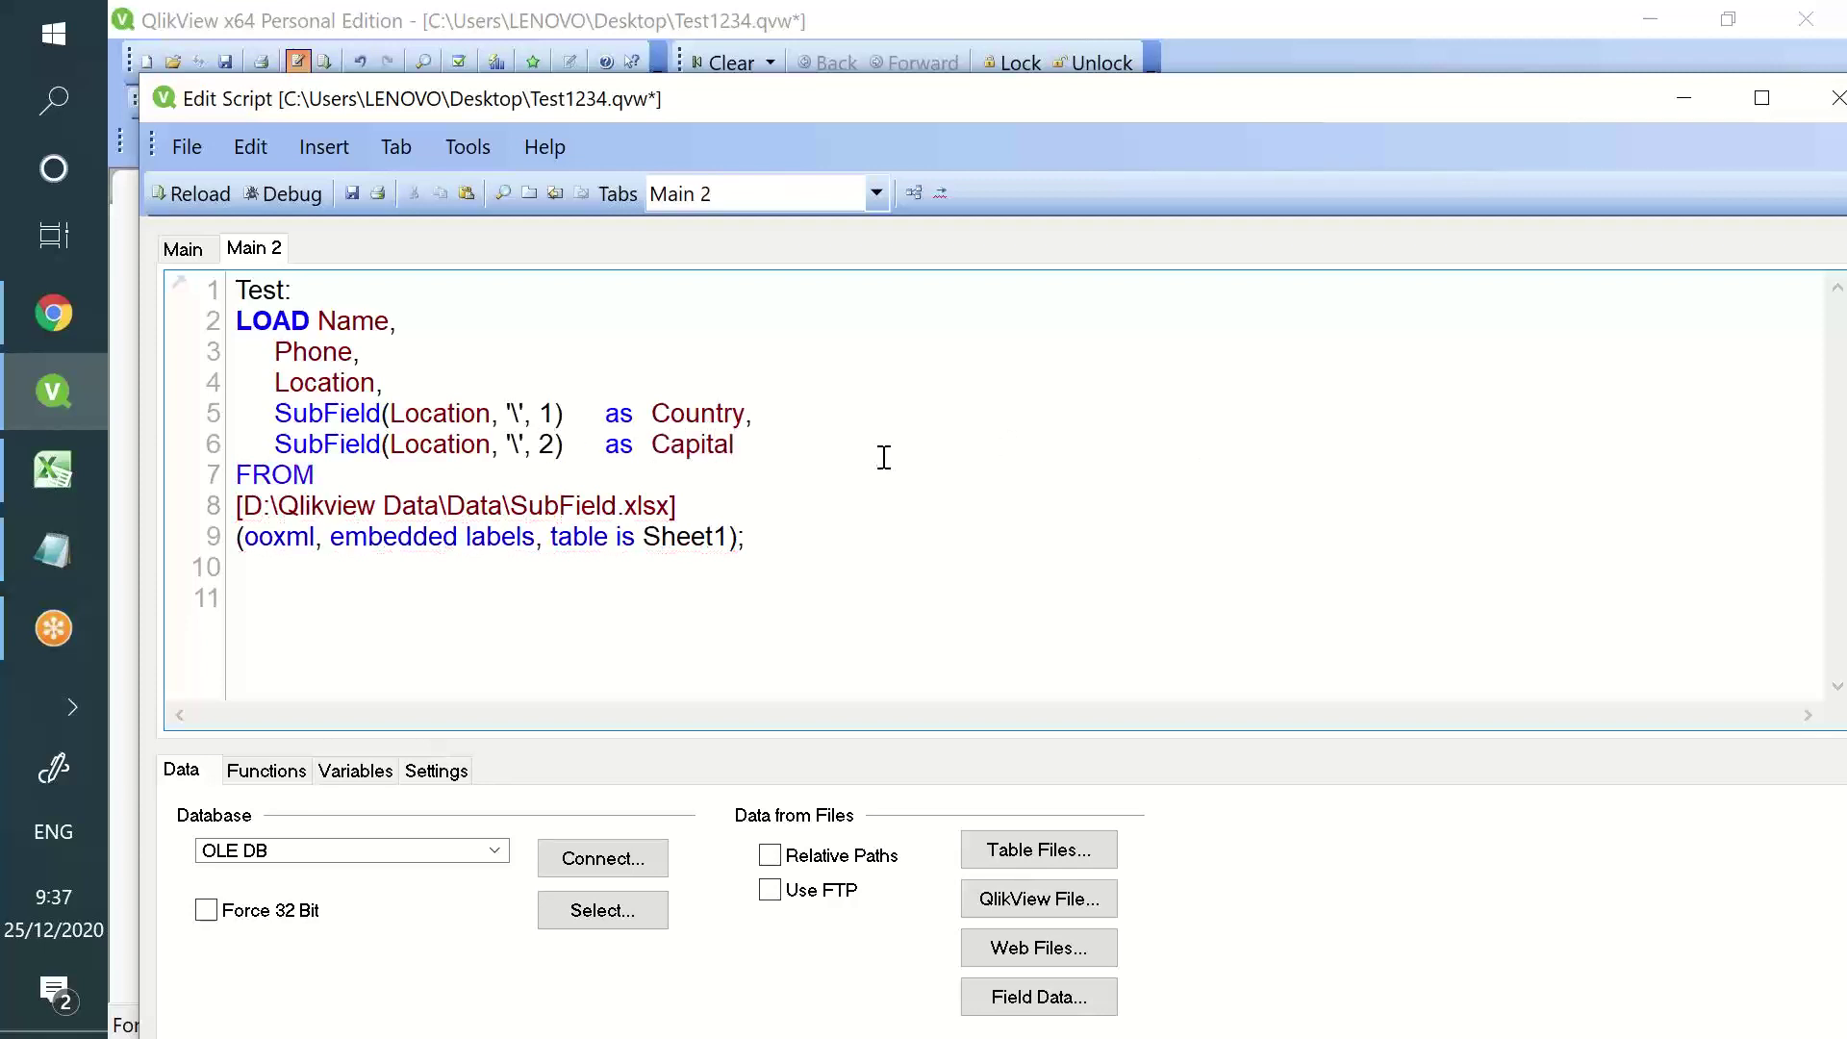
- Highlight the SubField function, position arguments and field names on lines 5 and 6
left_click_drag(344, 415, 236, 416)
left_click(516, 413)
double_click(544, 414)
double_click(703, 413)
double_click(546, 444)
left_click(683, 449)
- Add the comment //Subfield(fieldname, 'Seperator', Numbering position of String) after Capital
type("//Subfield(fieldname,")
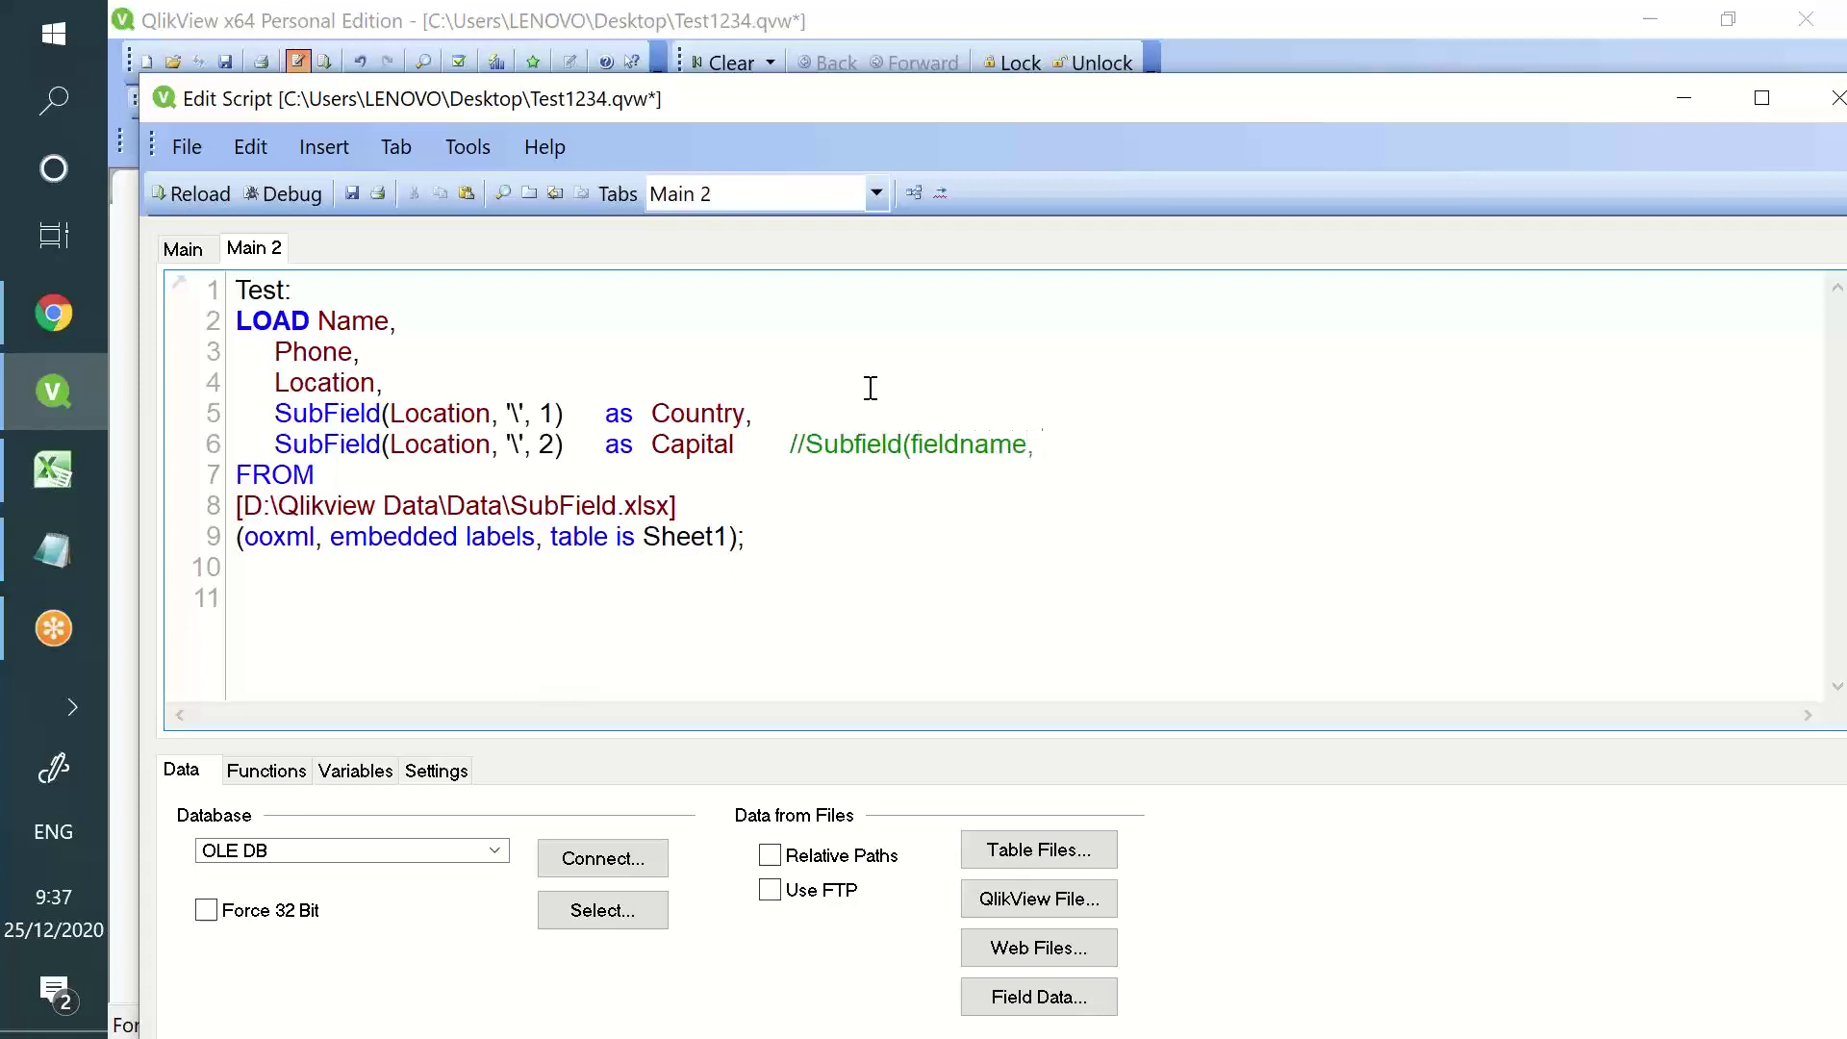
type(" 'Seperator', Num")
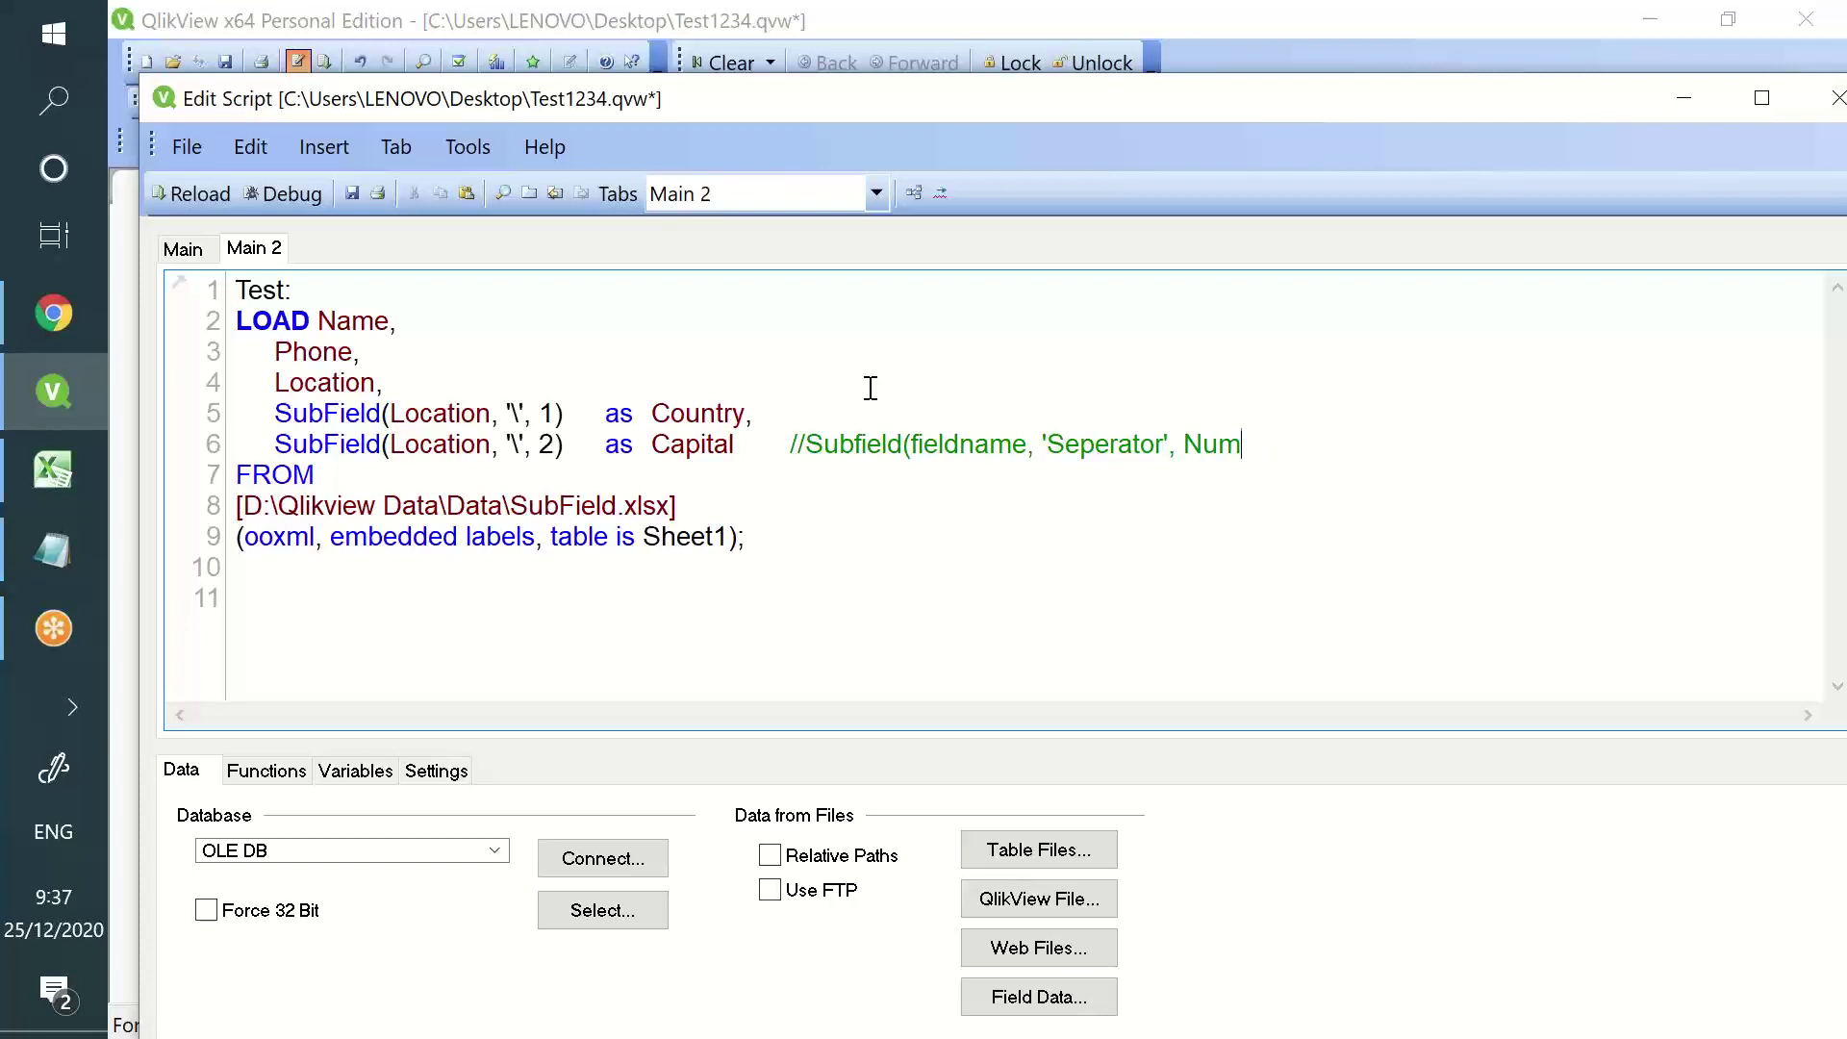
type("bering posi")
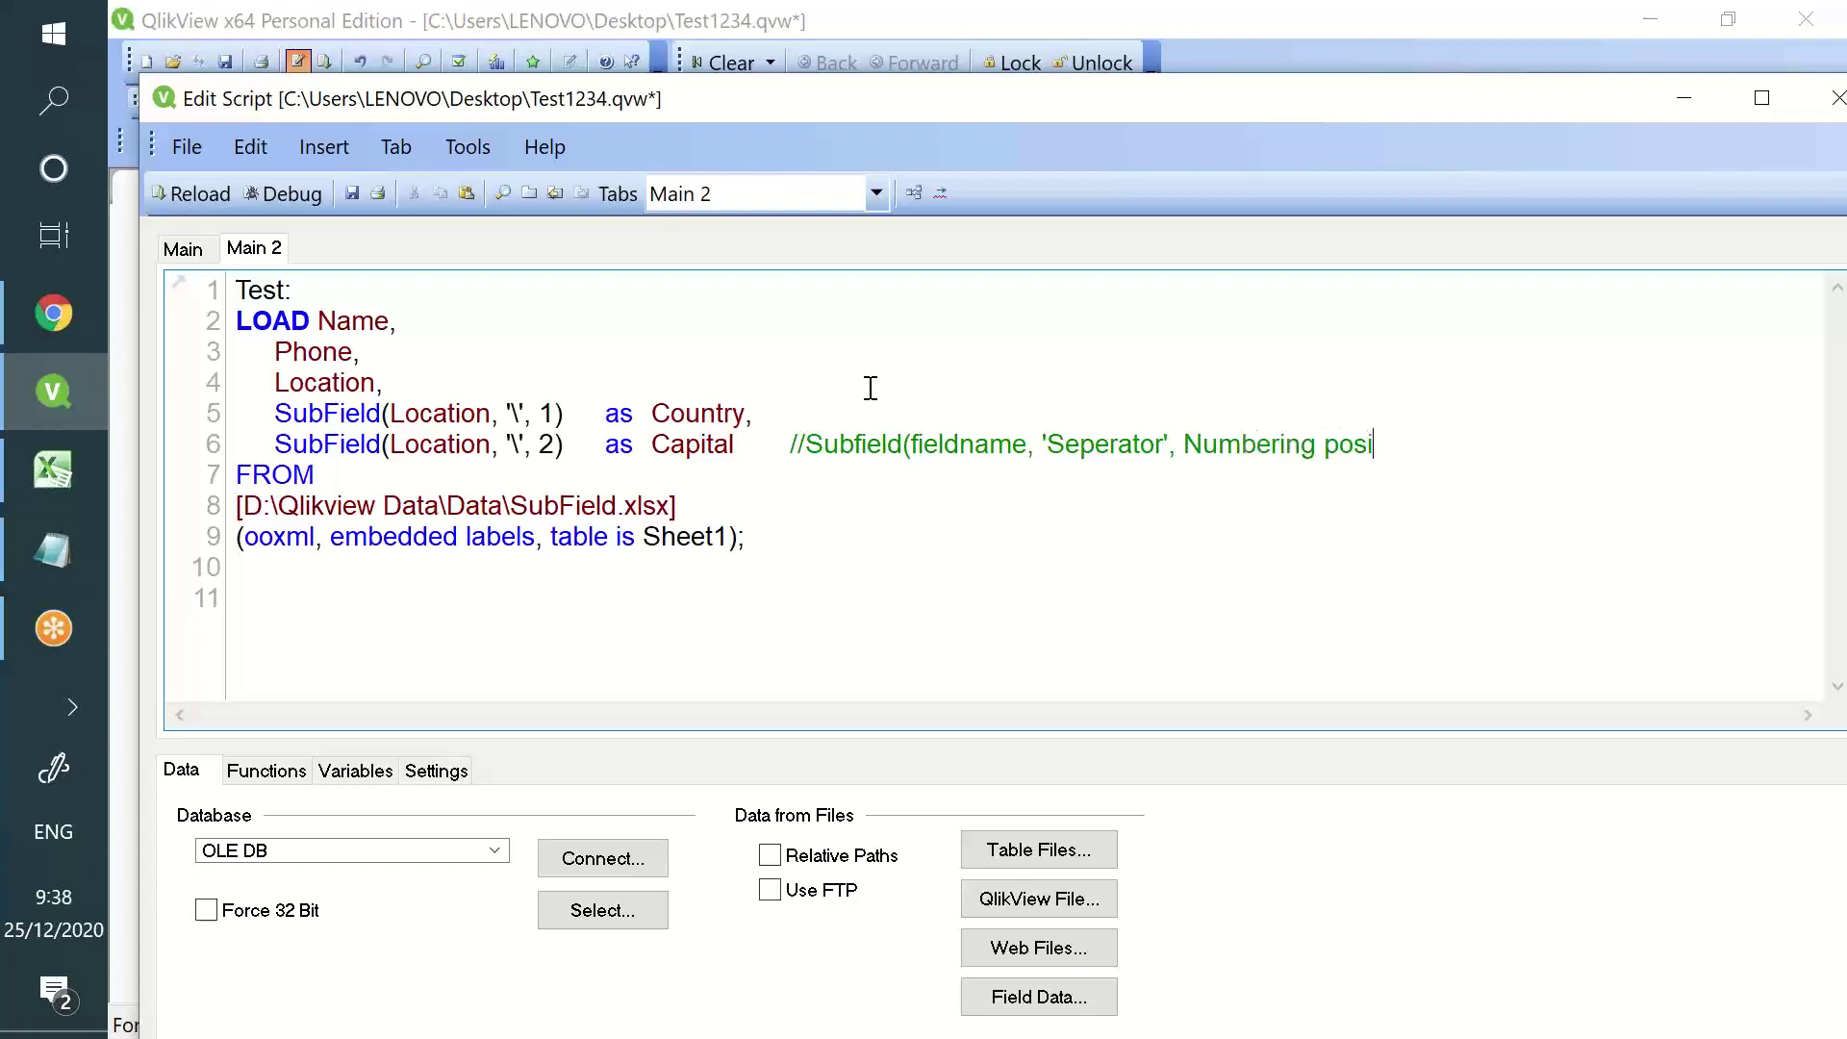
type("tion g")
type("f String")
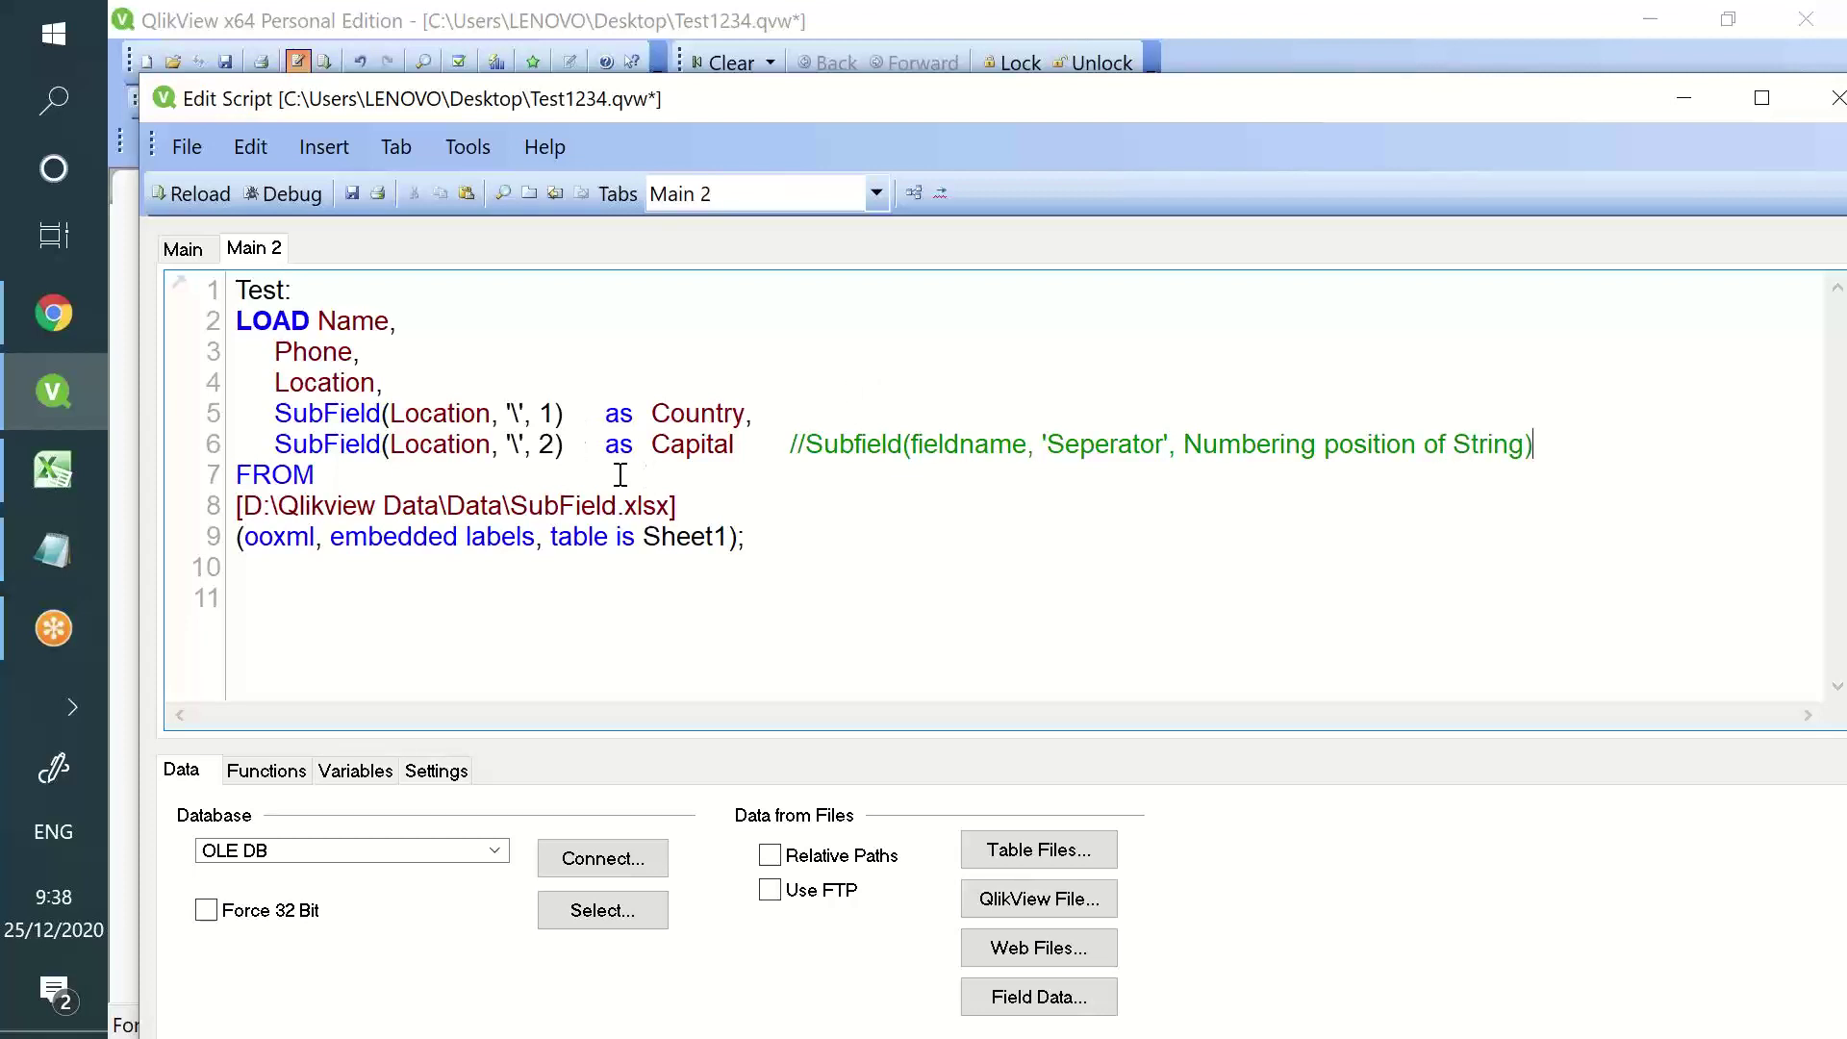
triple_click(865, 444)
double_click(865, 444)
double_click(921, 448)
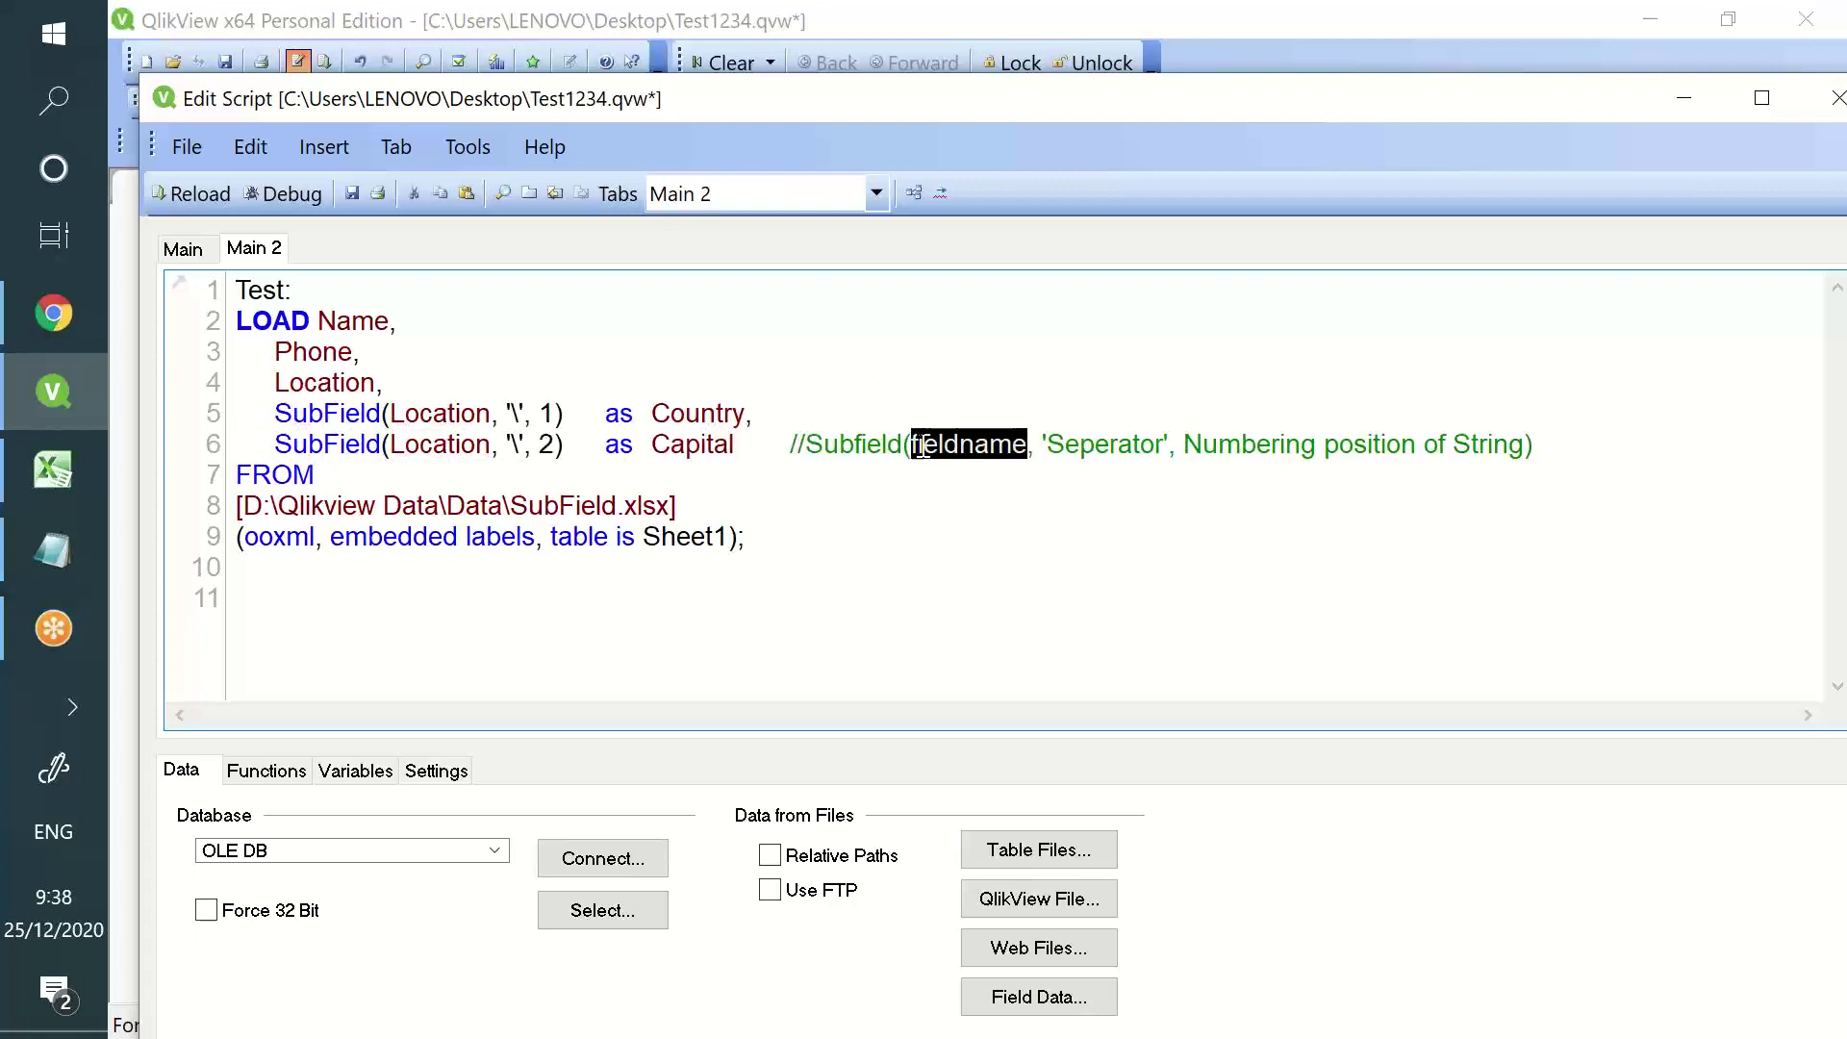
- Highlight Location on line 4 and inside the SubField calls to explain fieldname
double_click(334, 402)
double_click(335, 385)
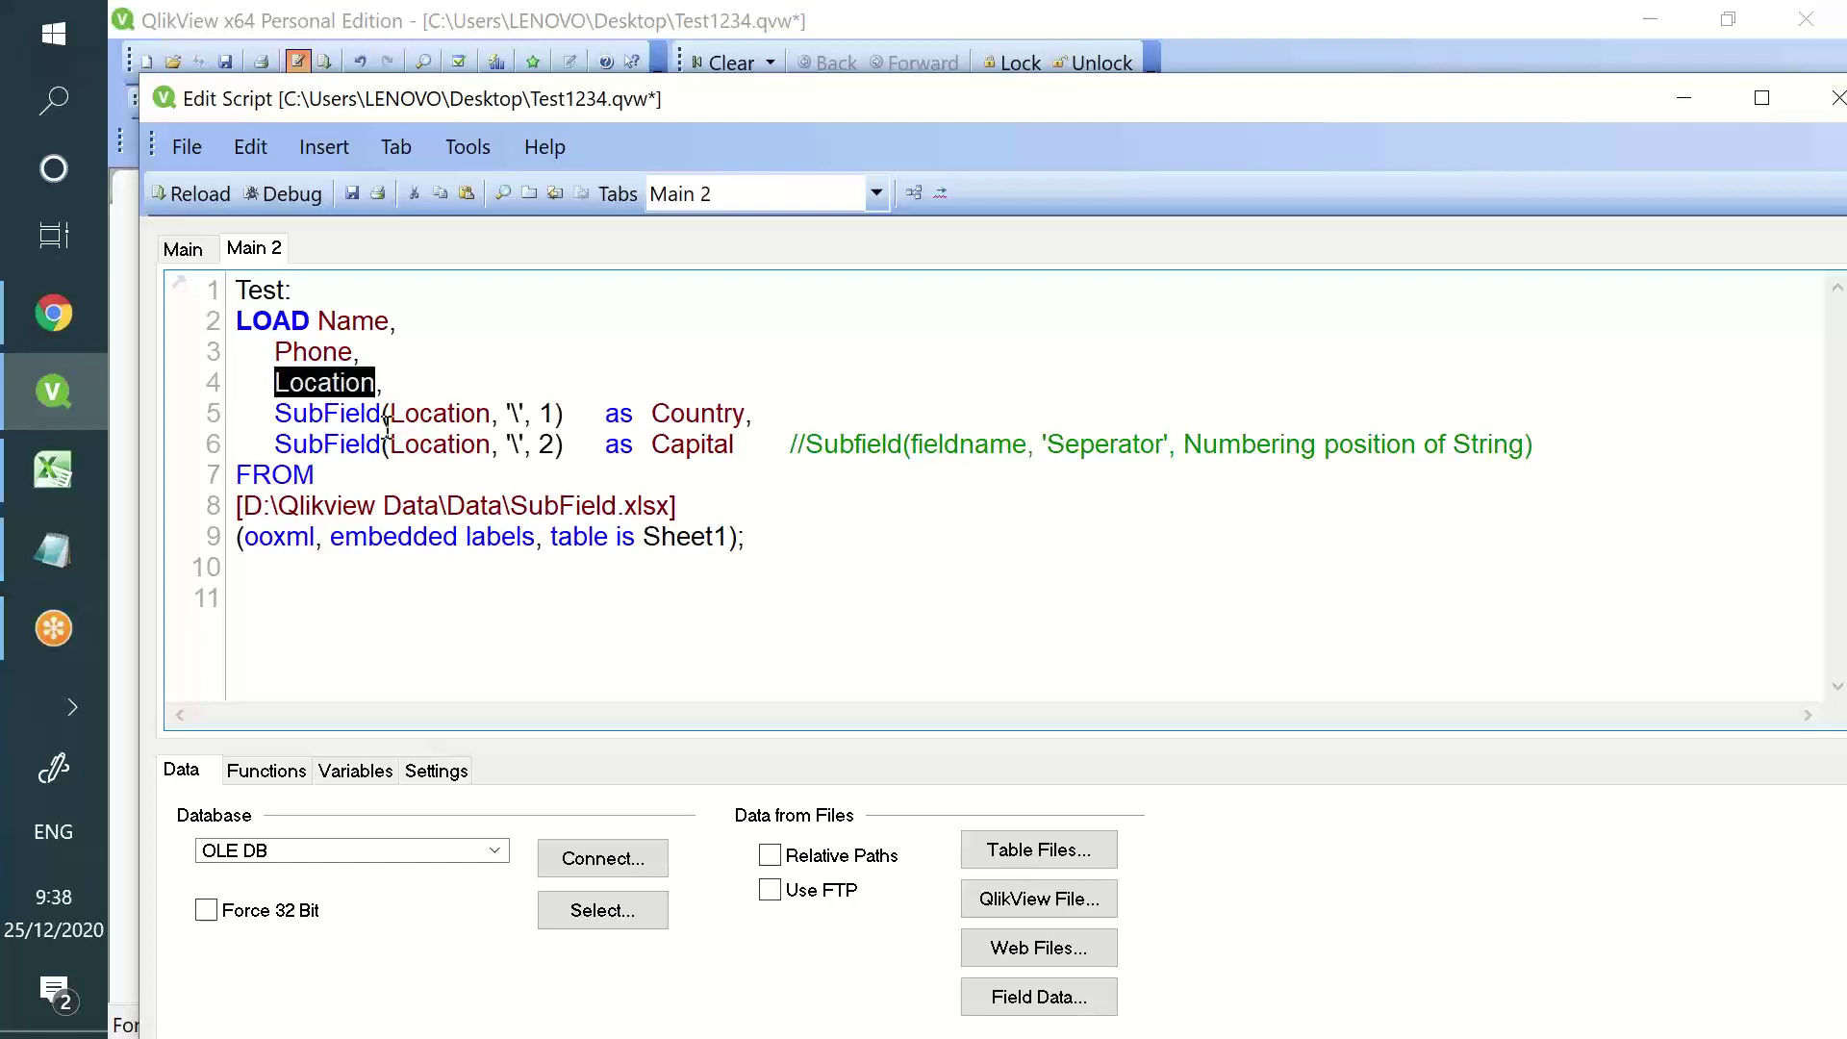
double_click(412, 416)
double_click(337, 386)
double_click(328, 409)
double_click(327, 384)
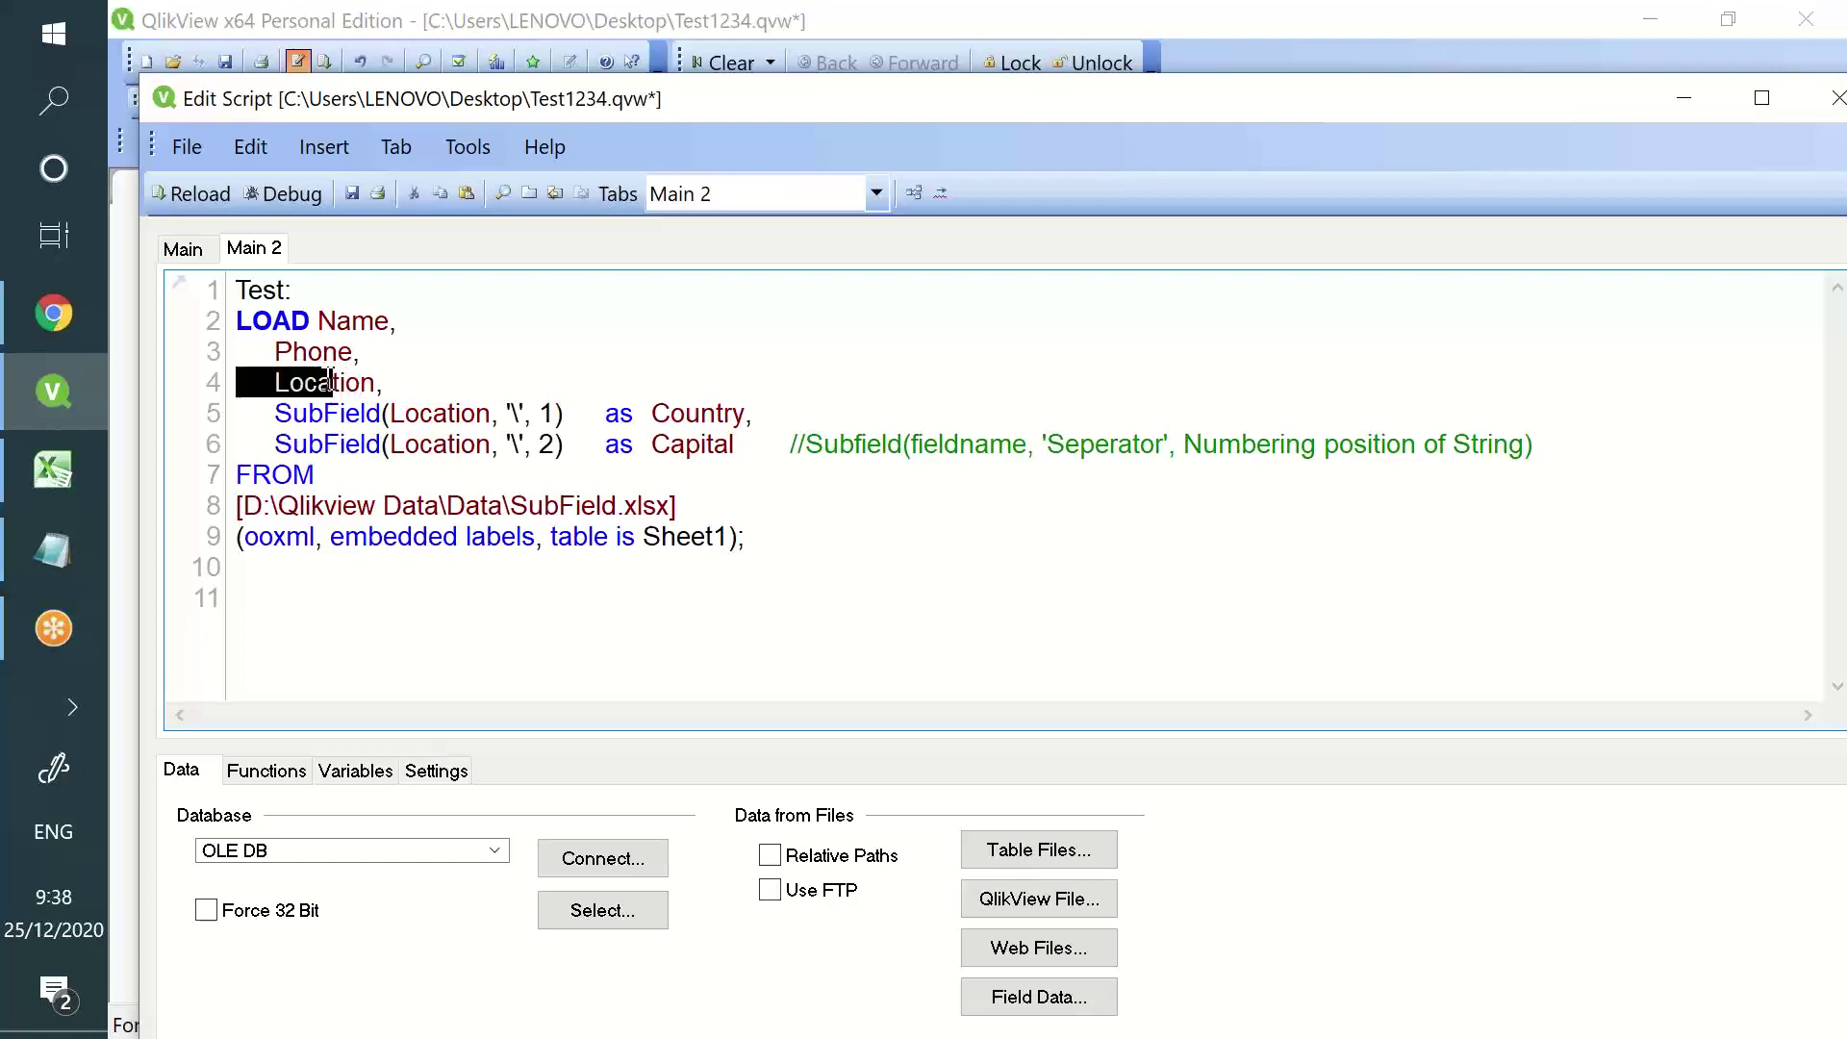
triple_click(441, 416)
double_click(441, 415)
triple_click(335, 386)
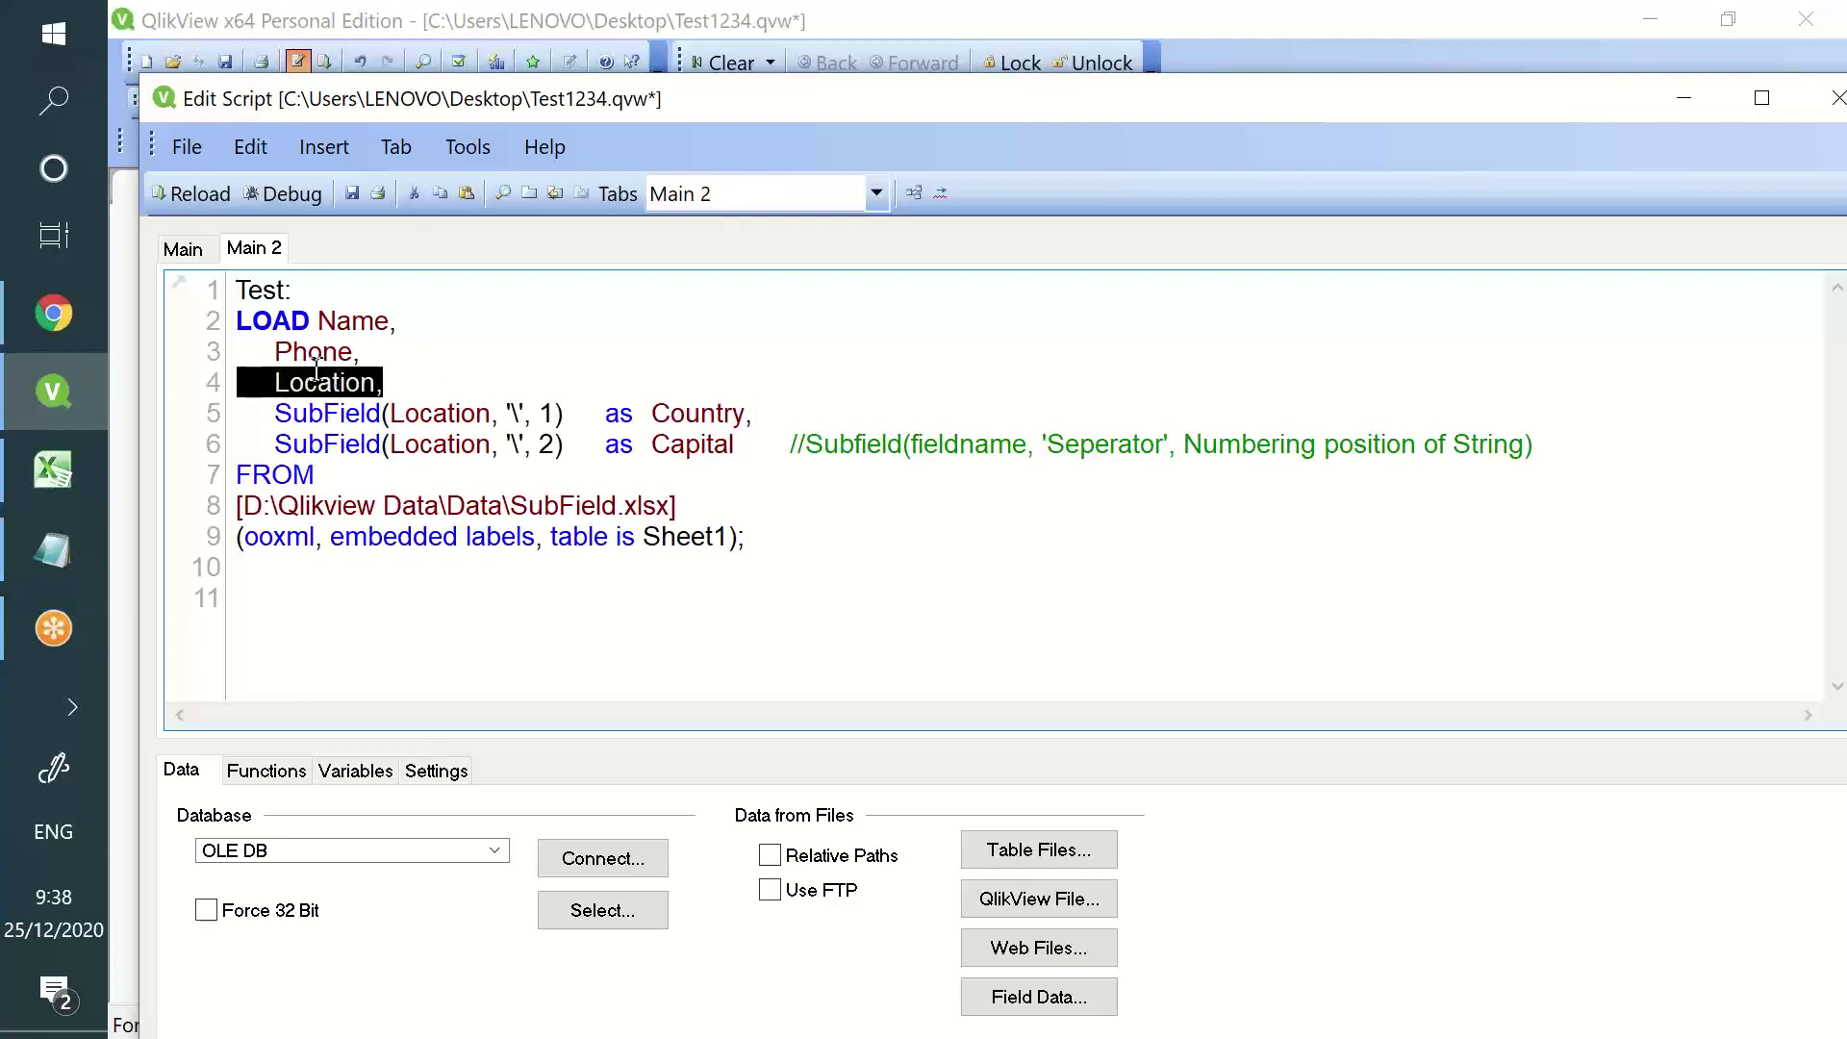
double_click(318, 377)
double_click(415, 402)
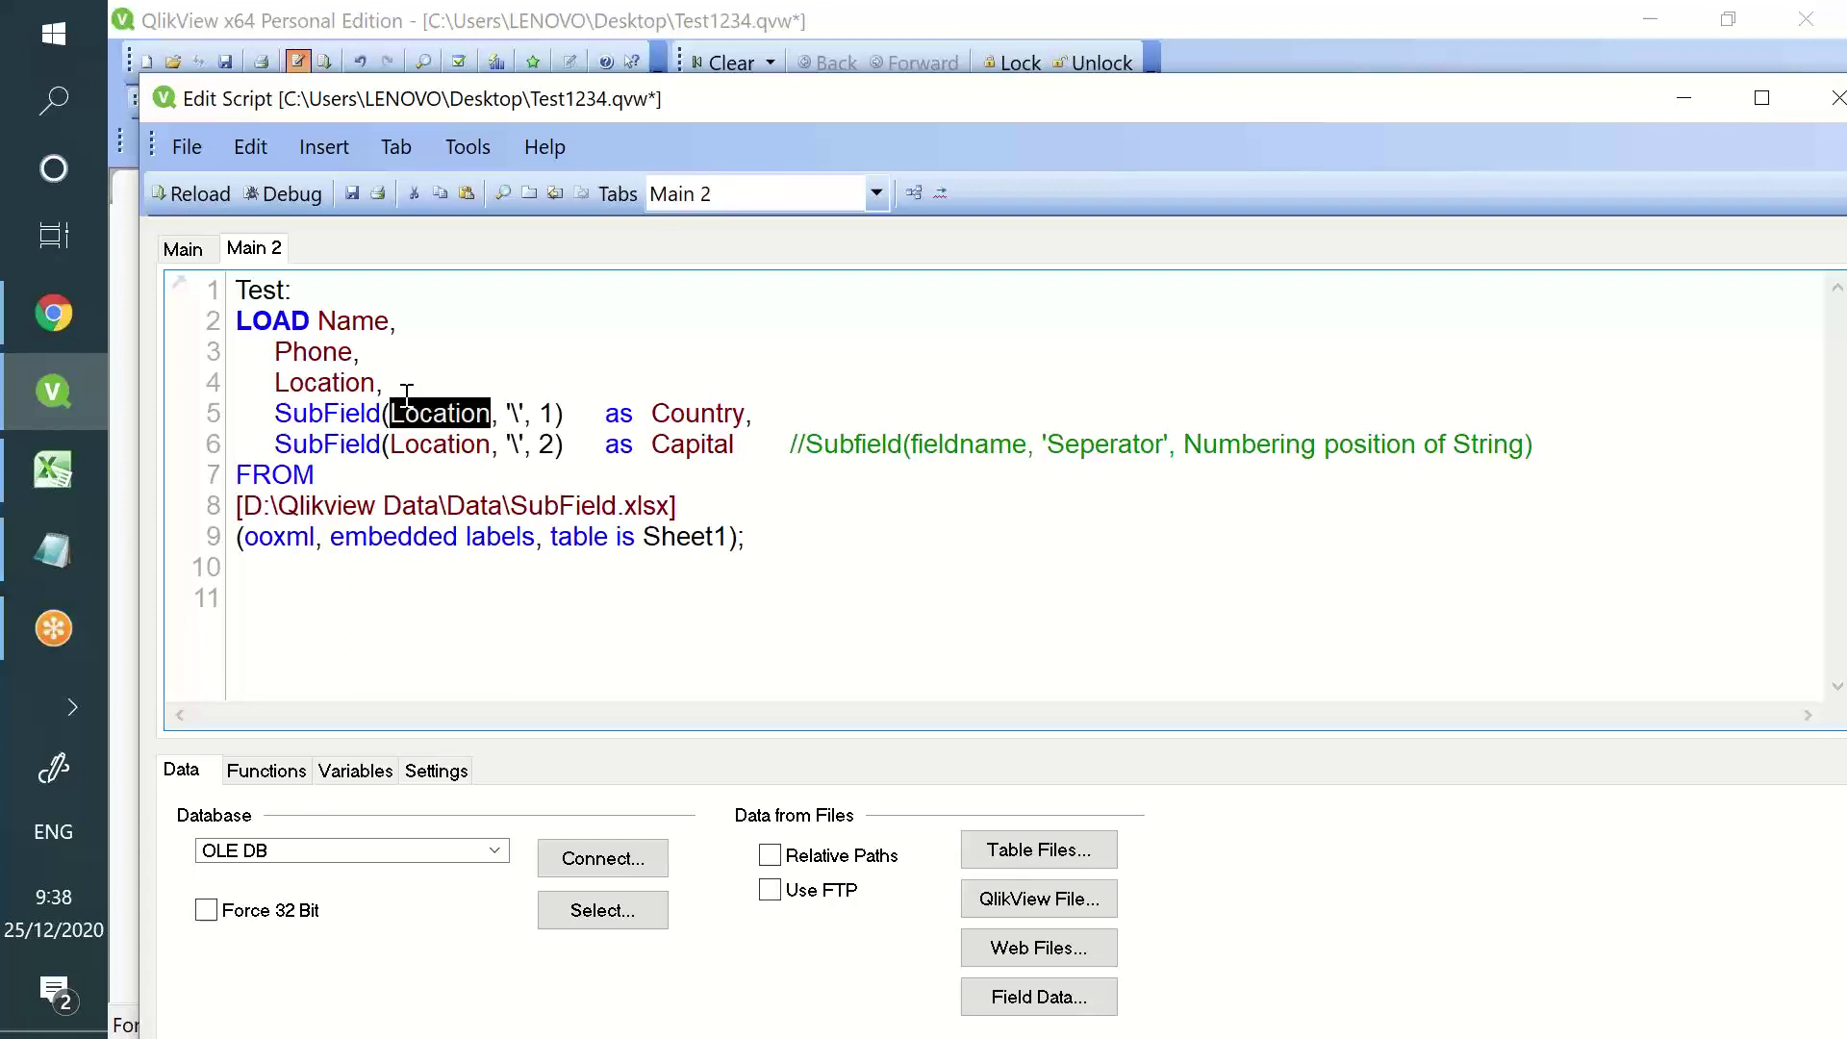
- Match the comment's fieldname, Seperator and numbering position to the SubField arguments
double_click(317, 438)
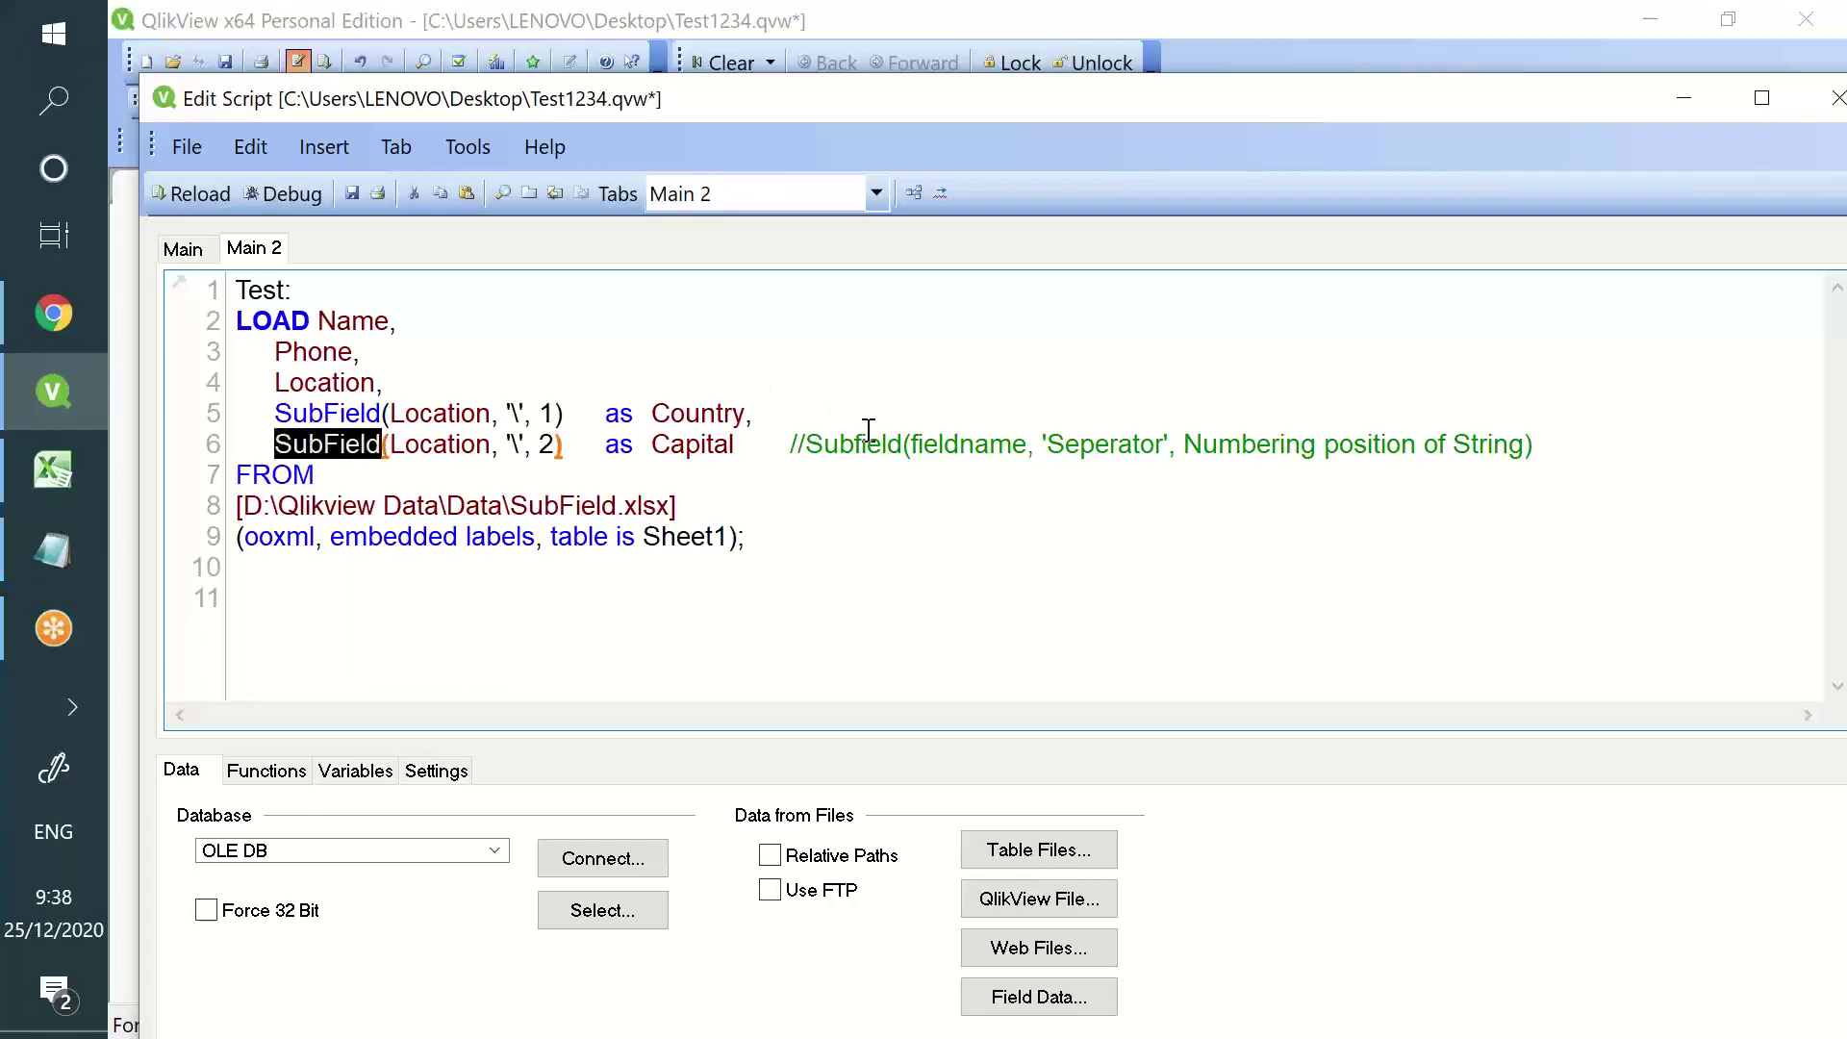
double_click(940, 438)
double_click(453, 440)
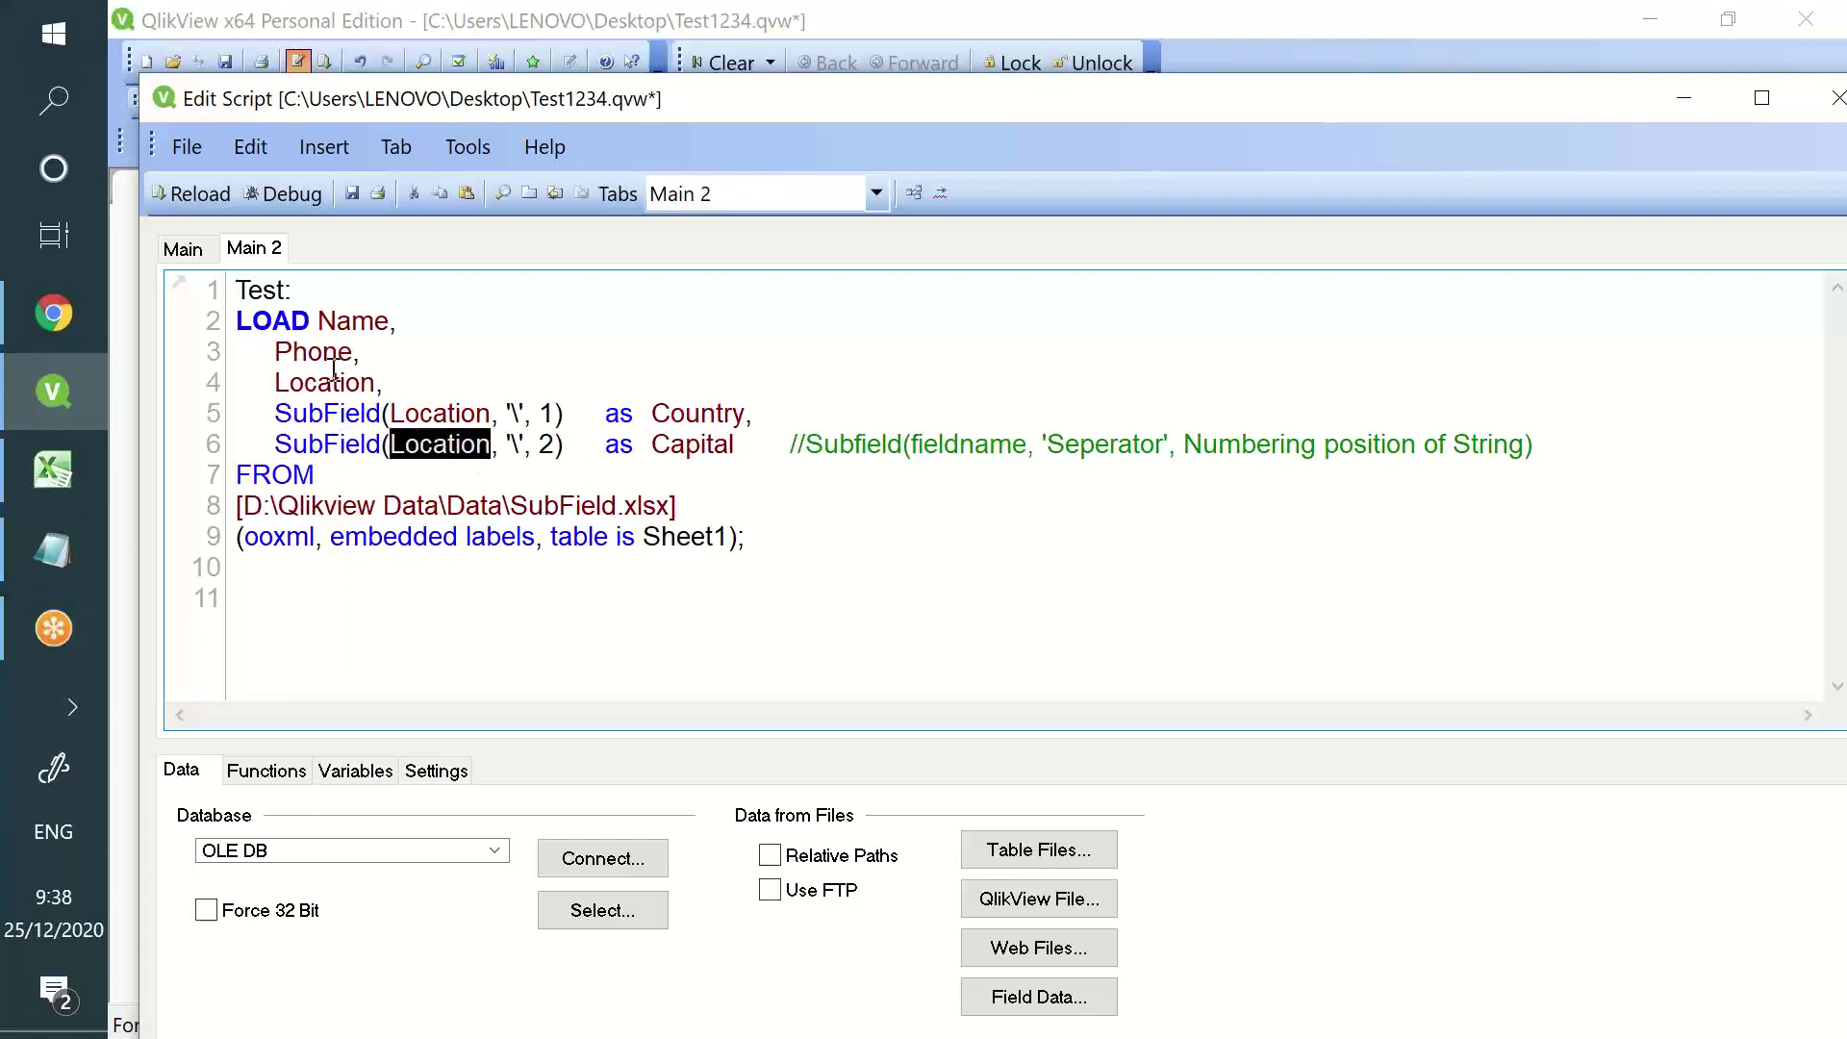
double_click(1131, 444)
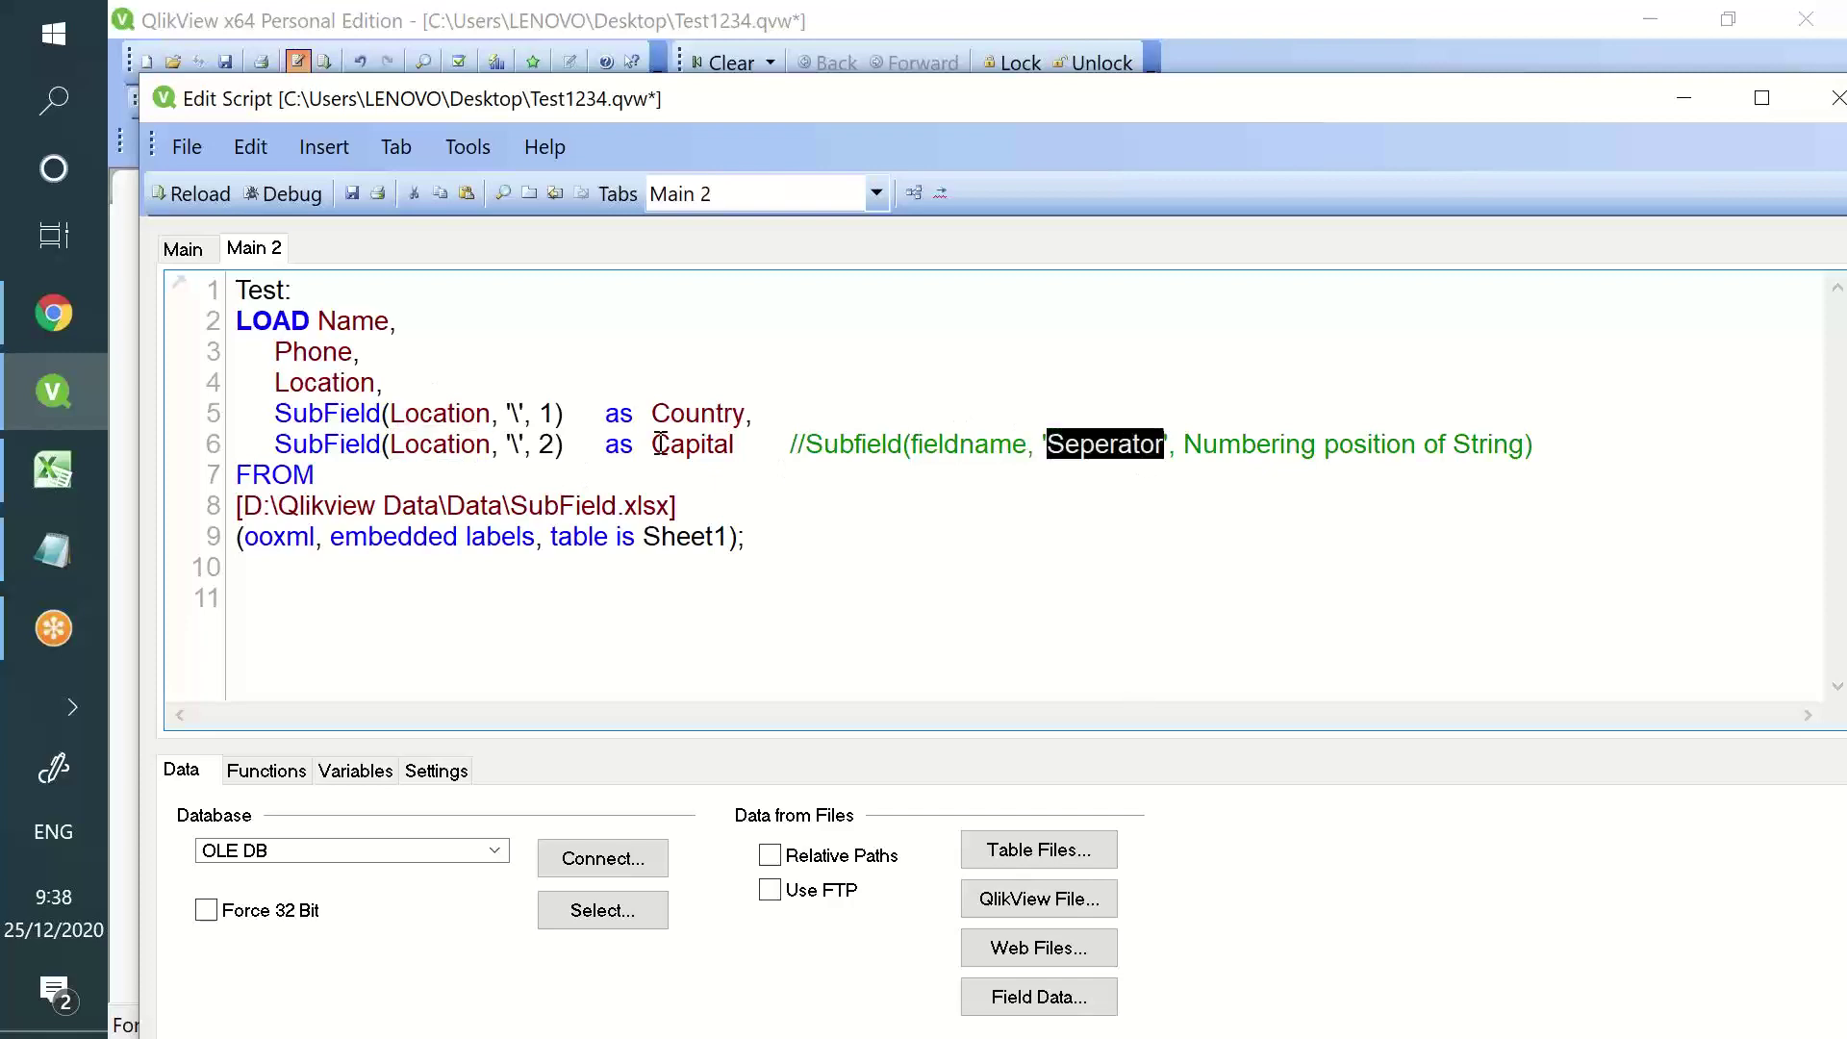
double_click(707, 100)
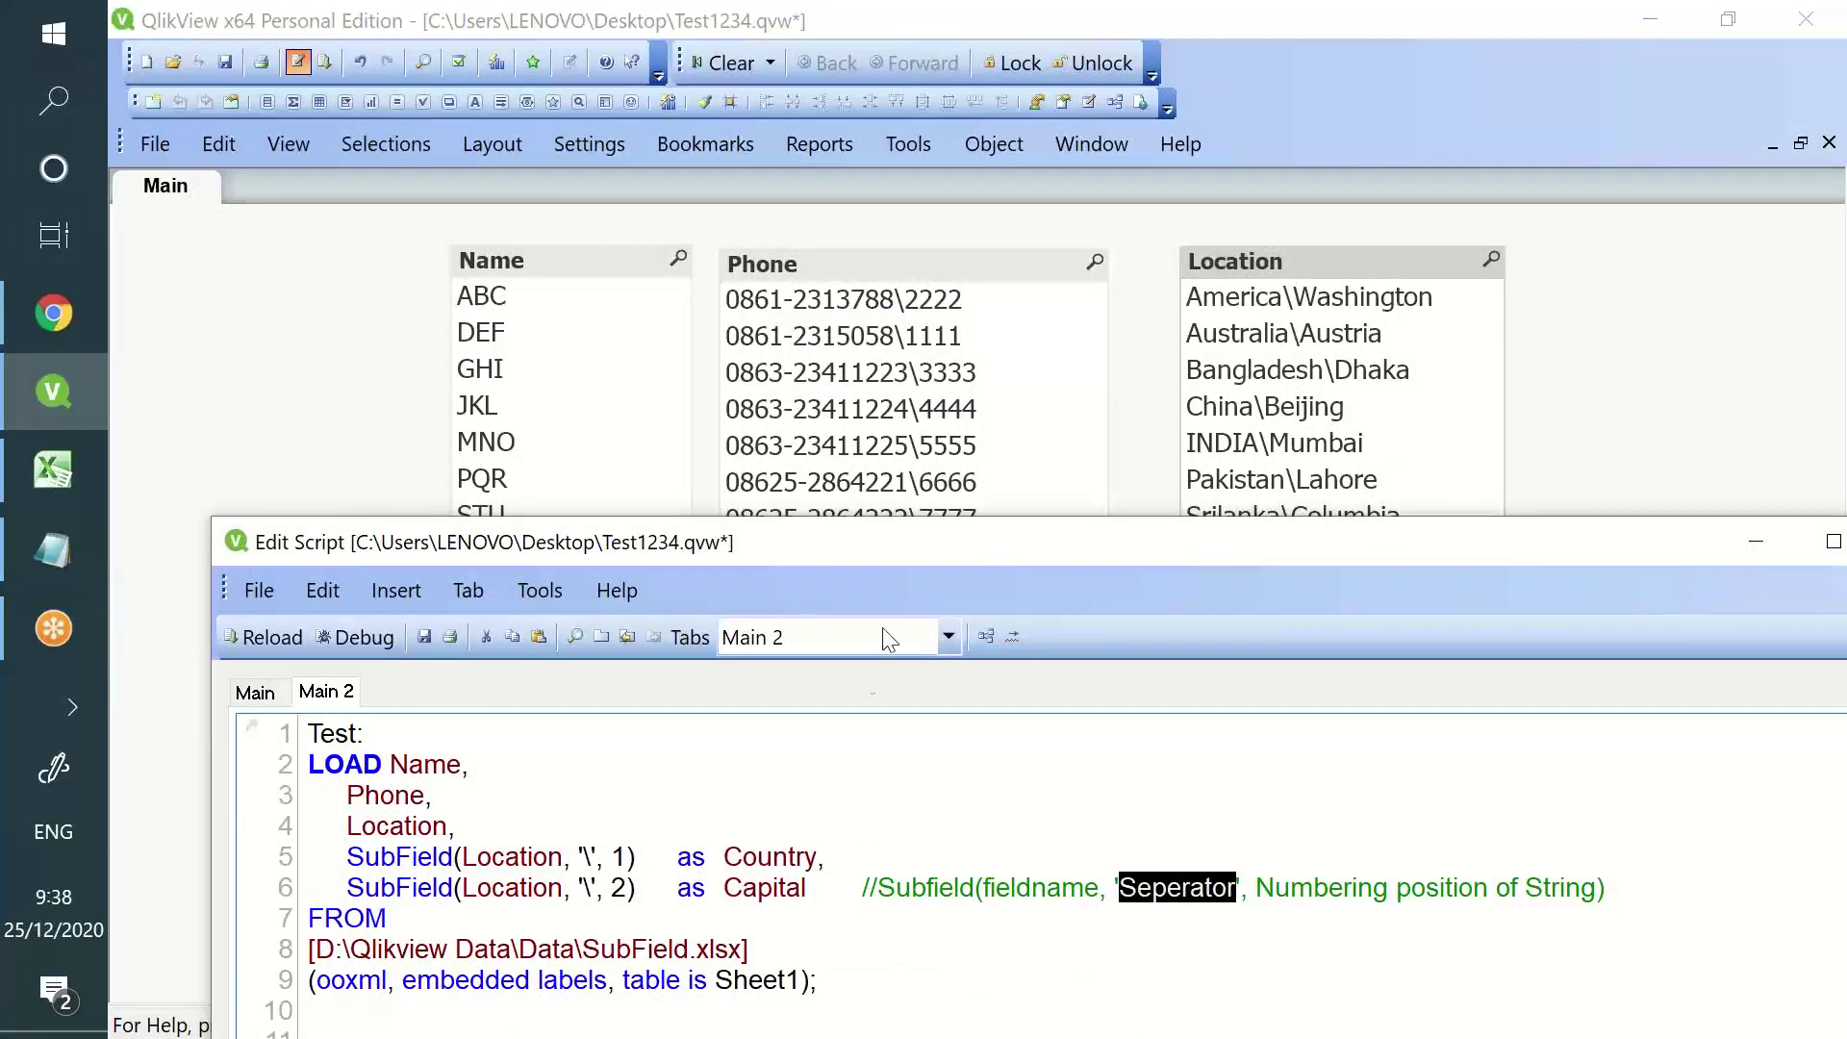
left_click_drag(1257, 890, 1596, 890)
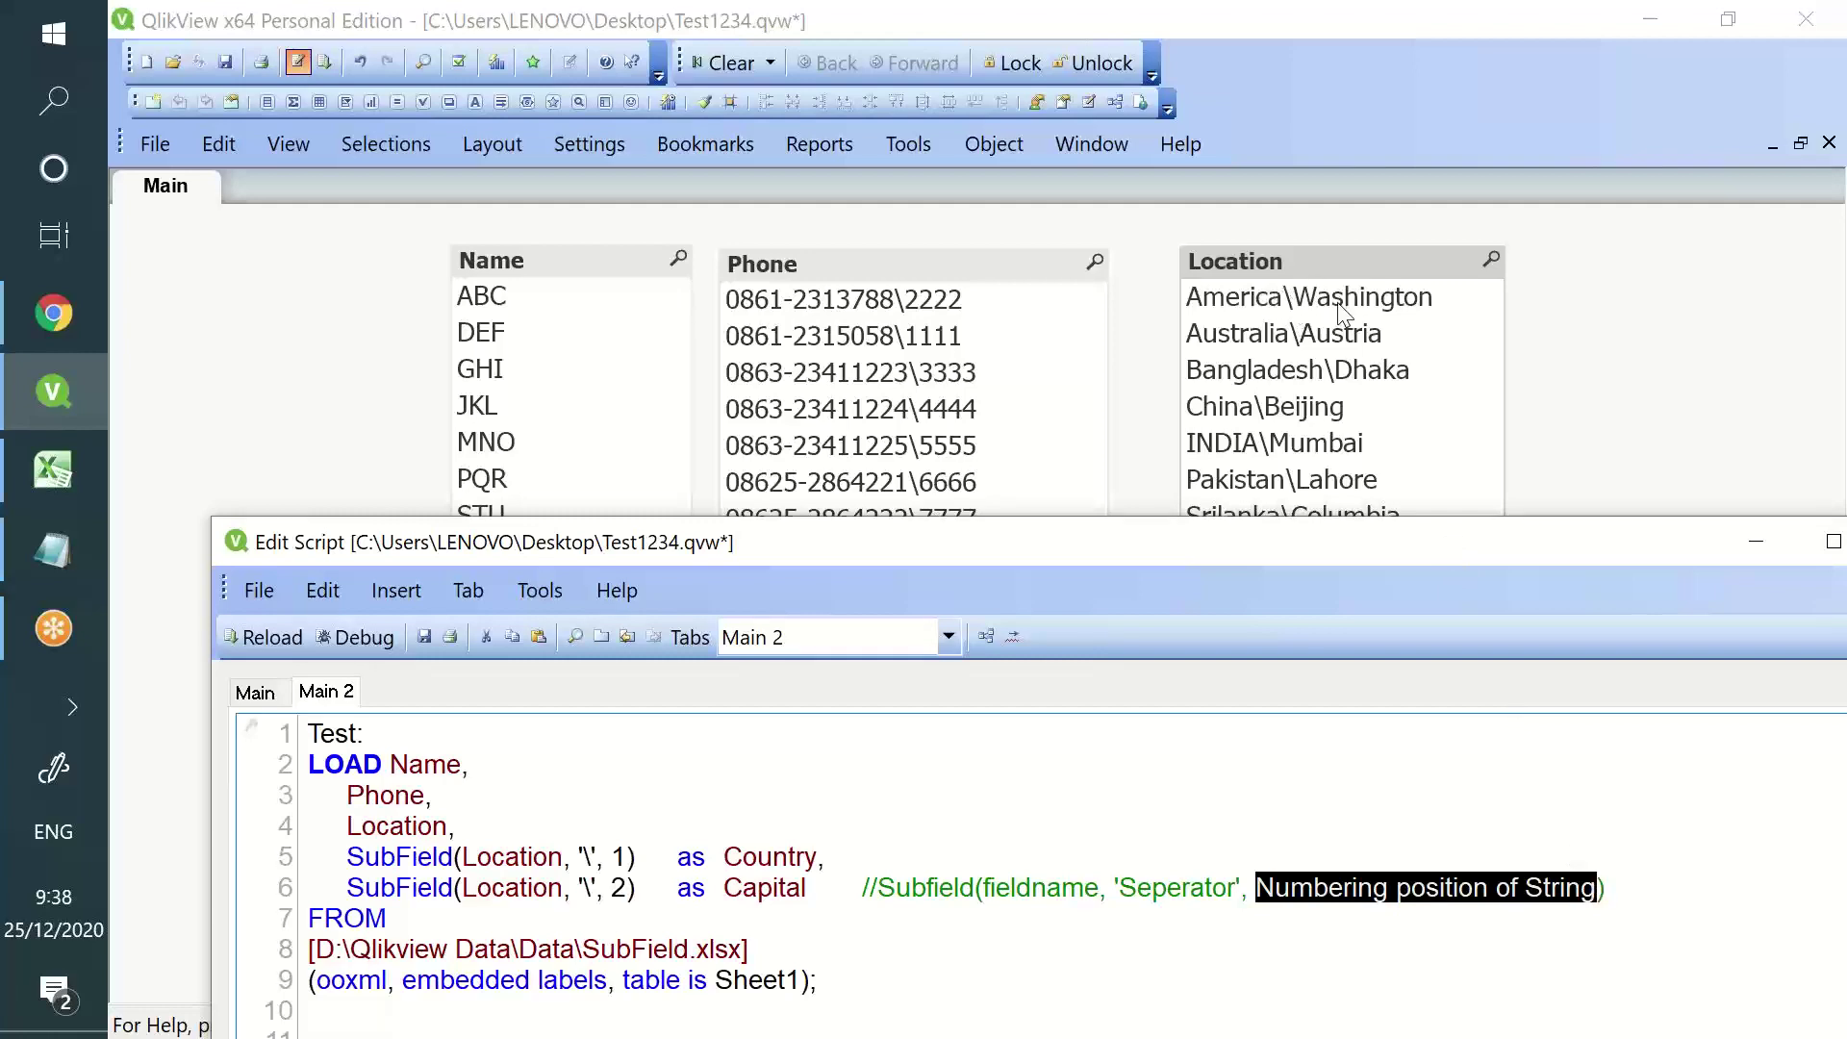
left_click_drag(1203, 550, 1138, 85)
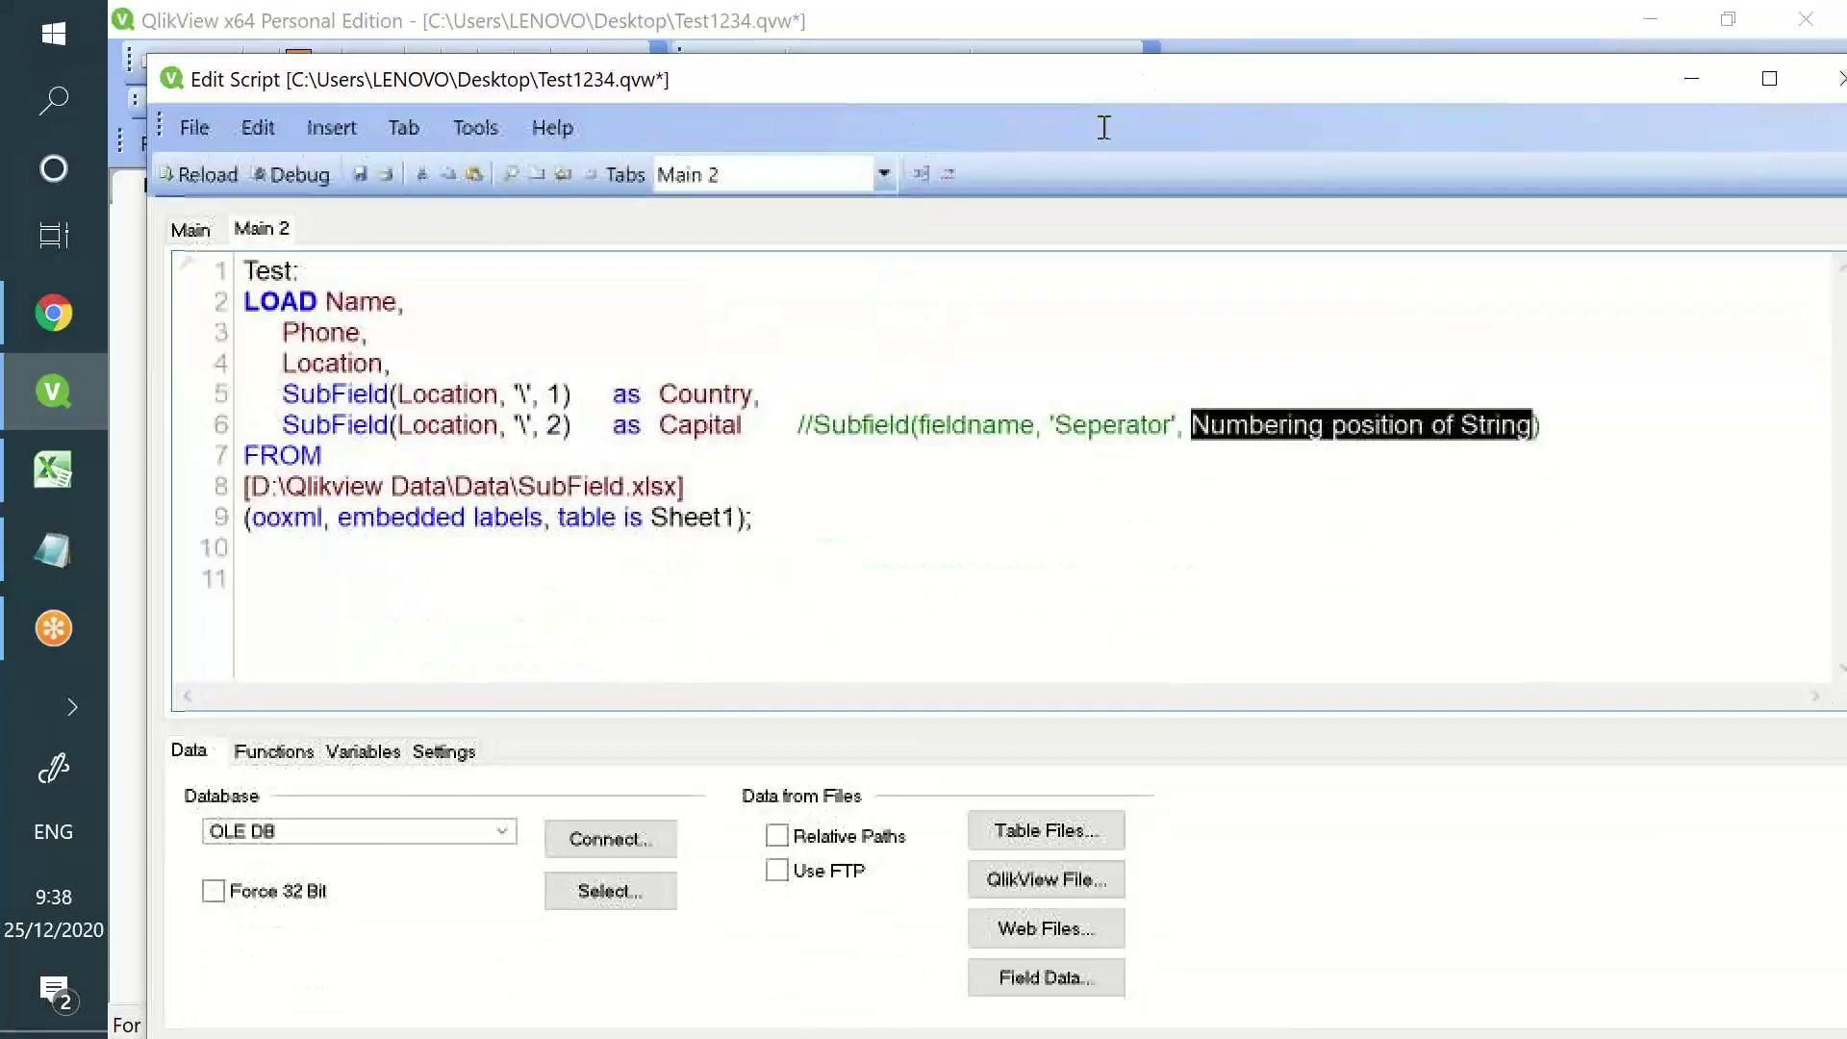
double_click(556, 394)
left_click(685, 394)
double_click(685, 394)
left_click(565, 424)
double_click(699, 426)
- Save, reload and add Country and Capital list boxes at the sheet's lower right
left_click(356, 173)
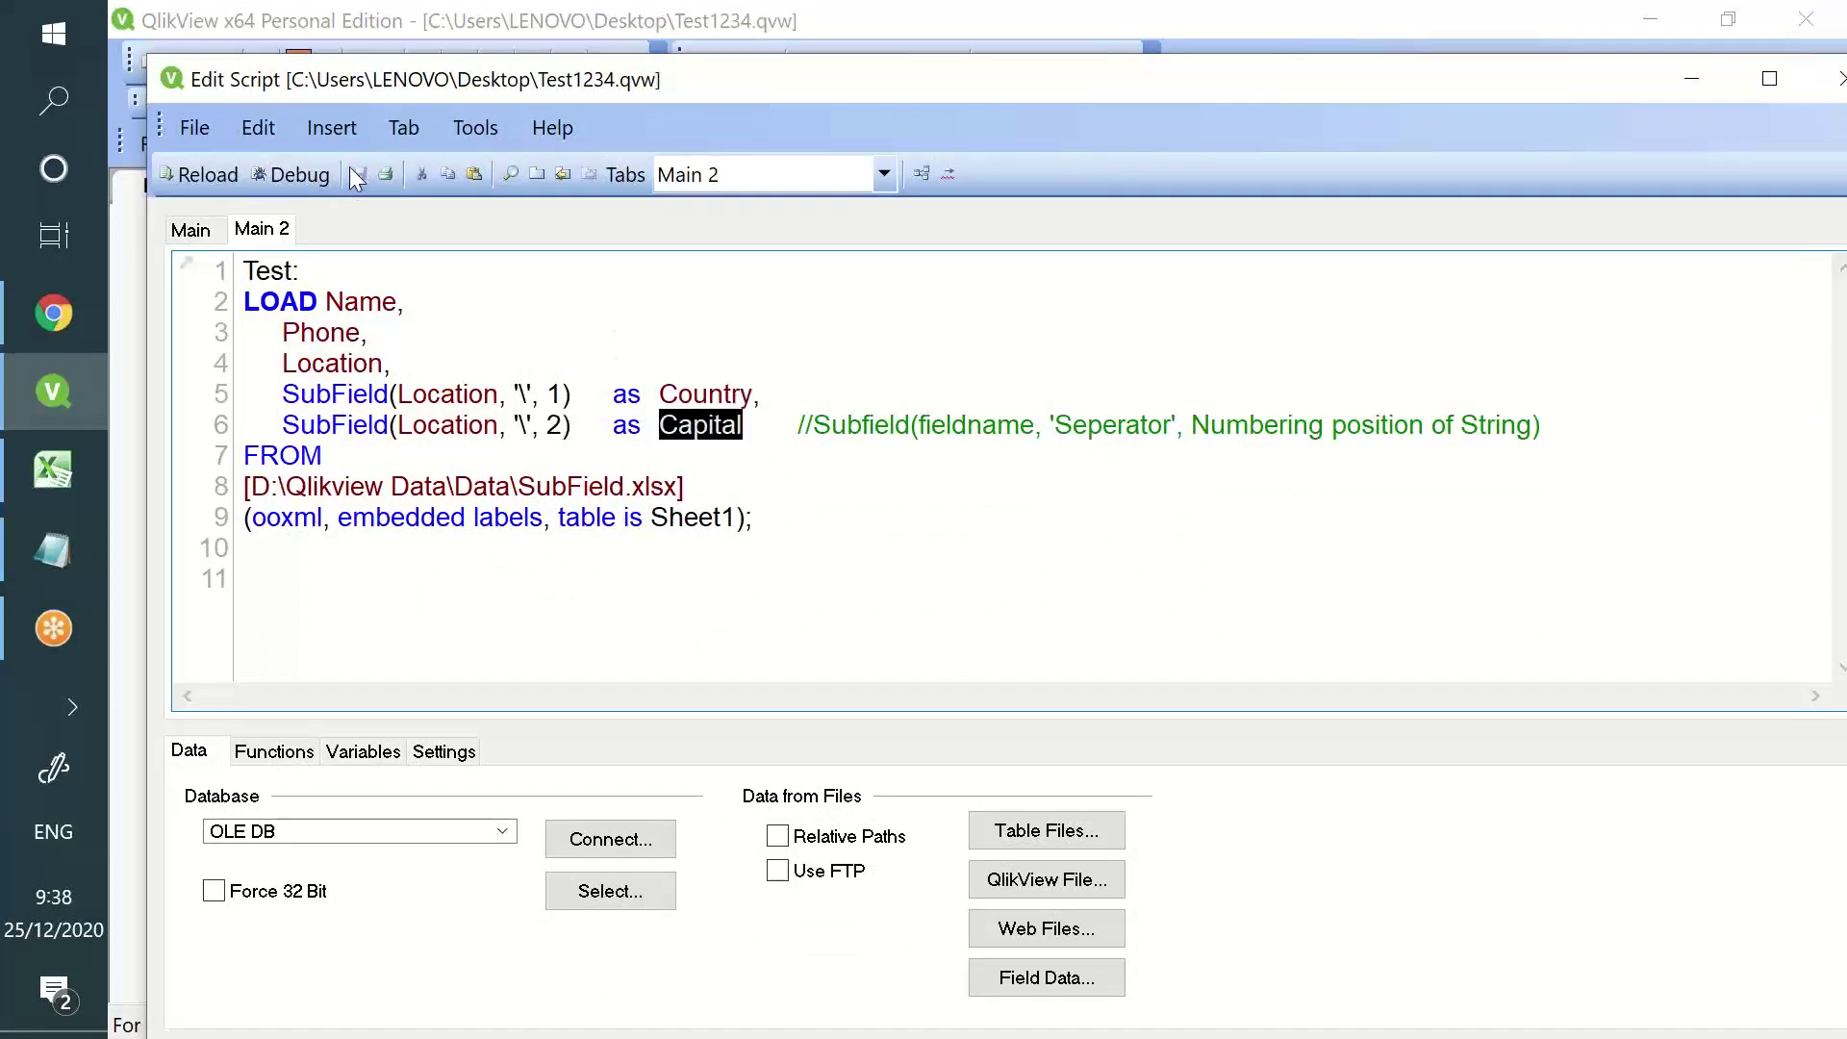
left_click(199, 183)
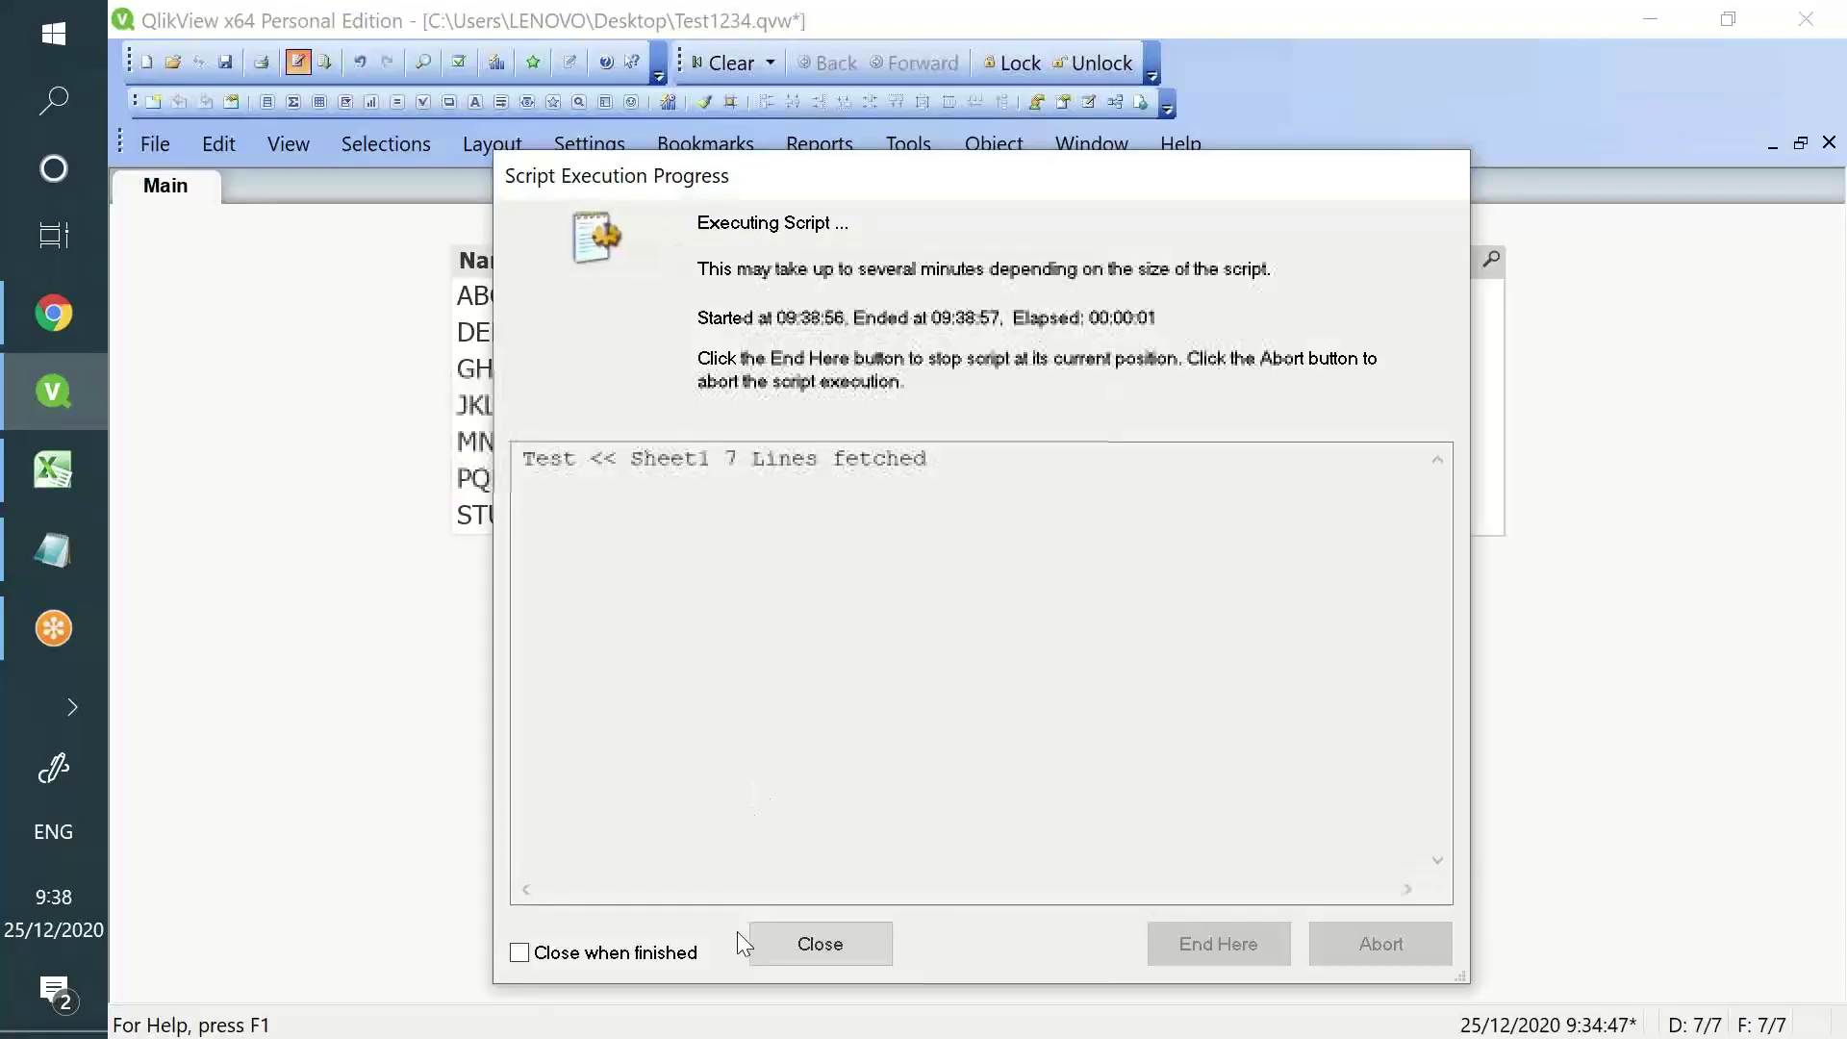
left_click(789, 938)
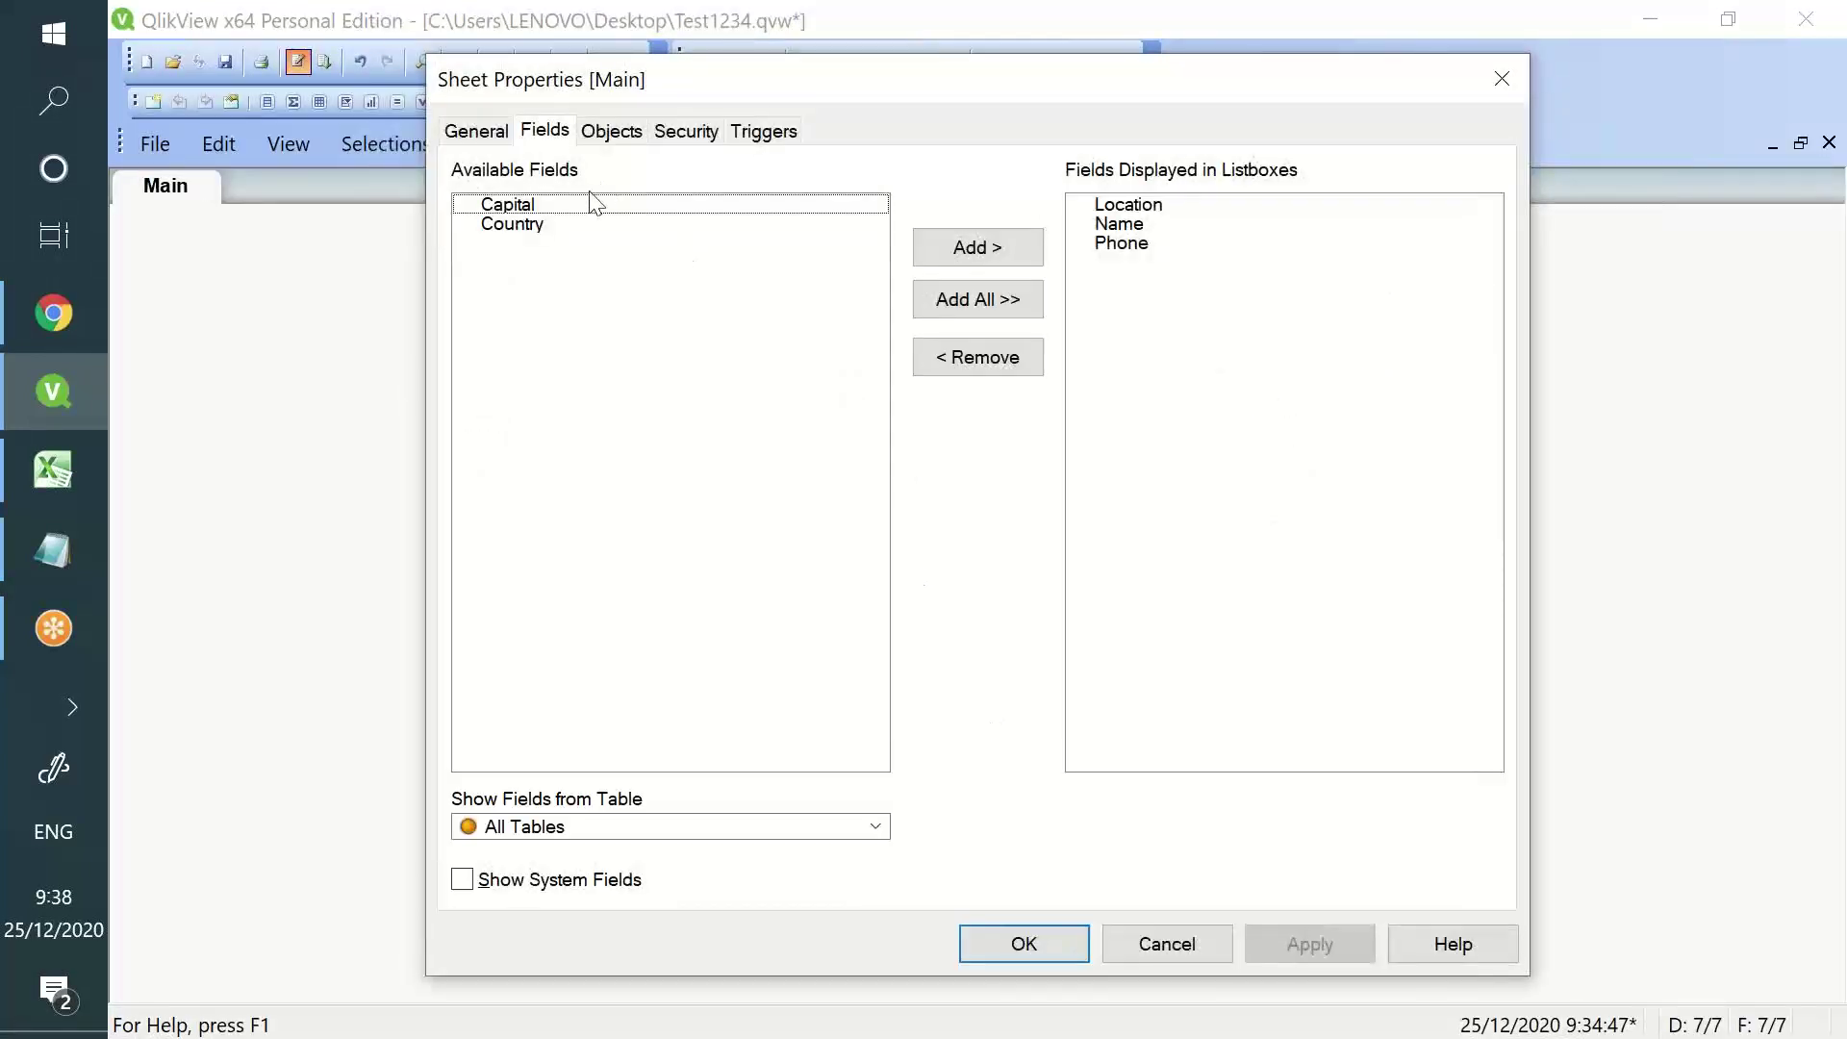
left_click(600, 224)
left_click(1020, 308)
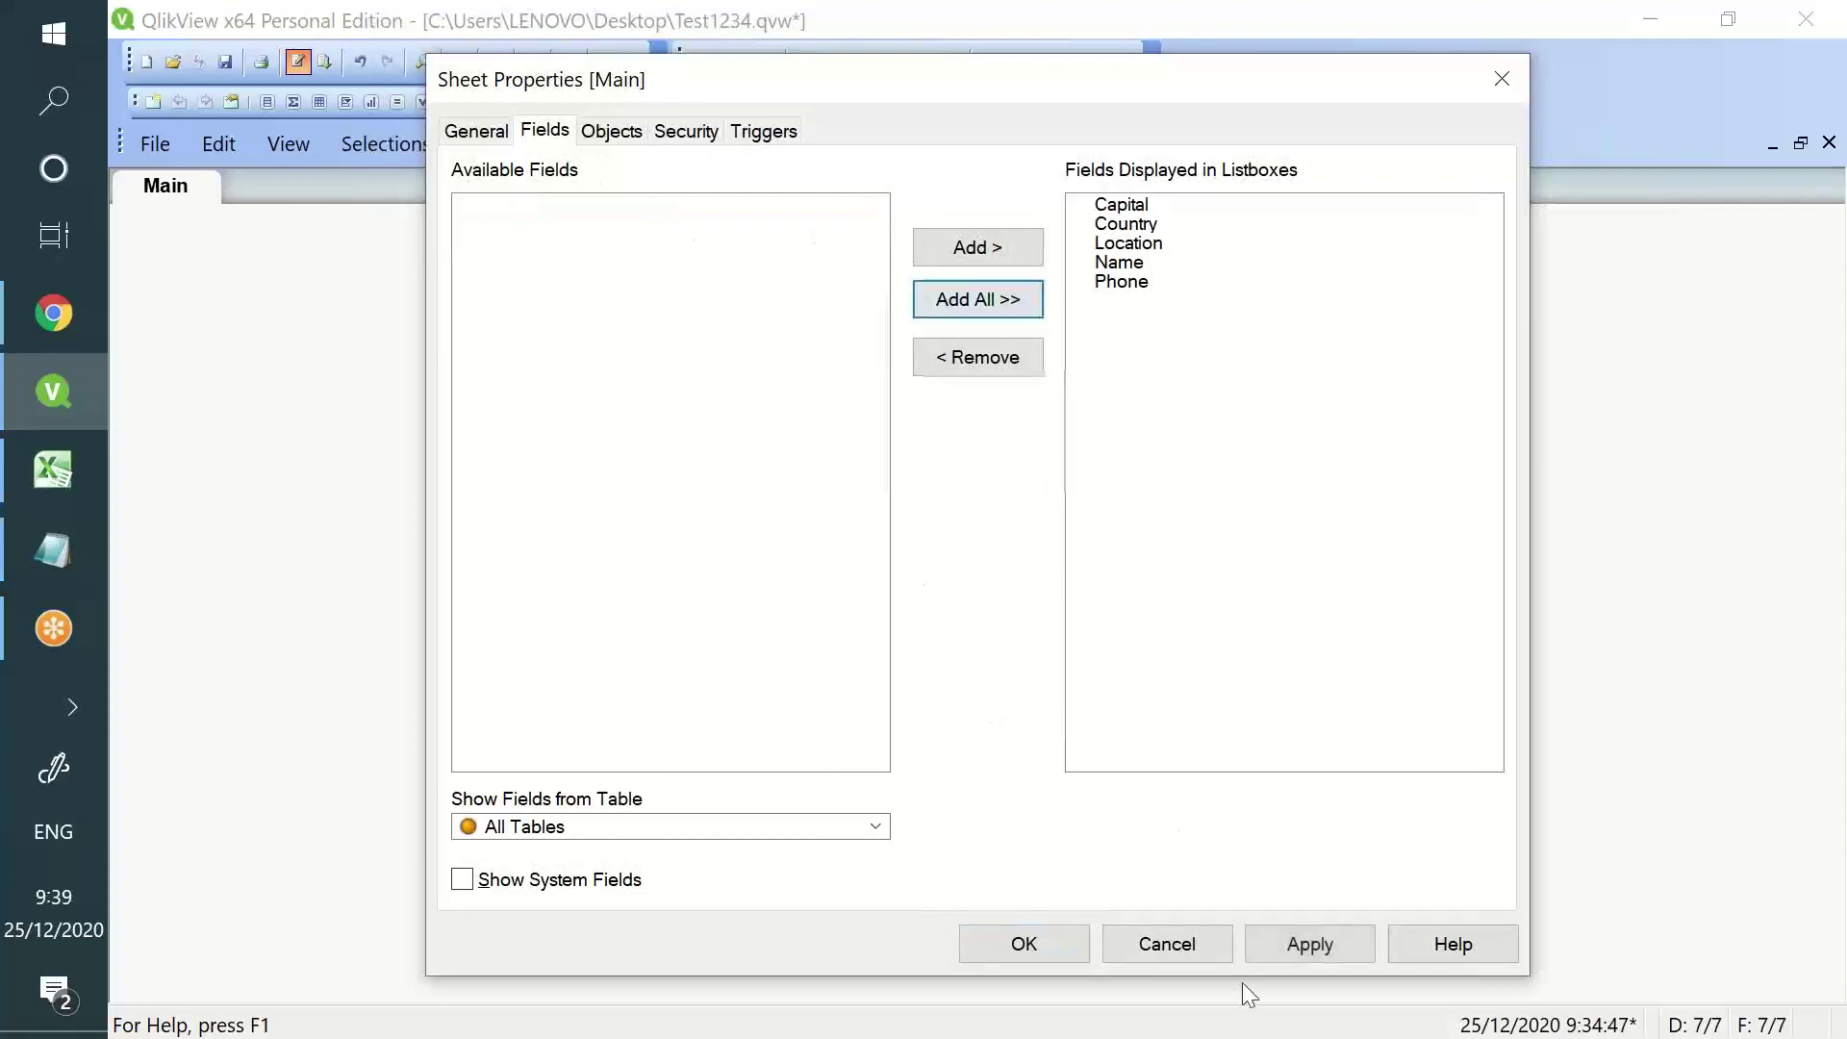
left_click(1267, 948)
left_click(1024, 944)
left_click_drag(276, 292, 1164, 587)
left_click_drag(297, 258, 1566, 596)
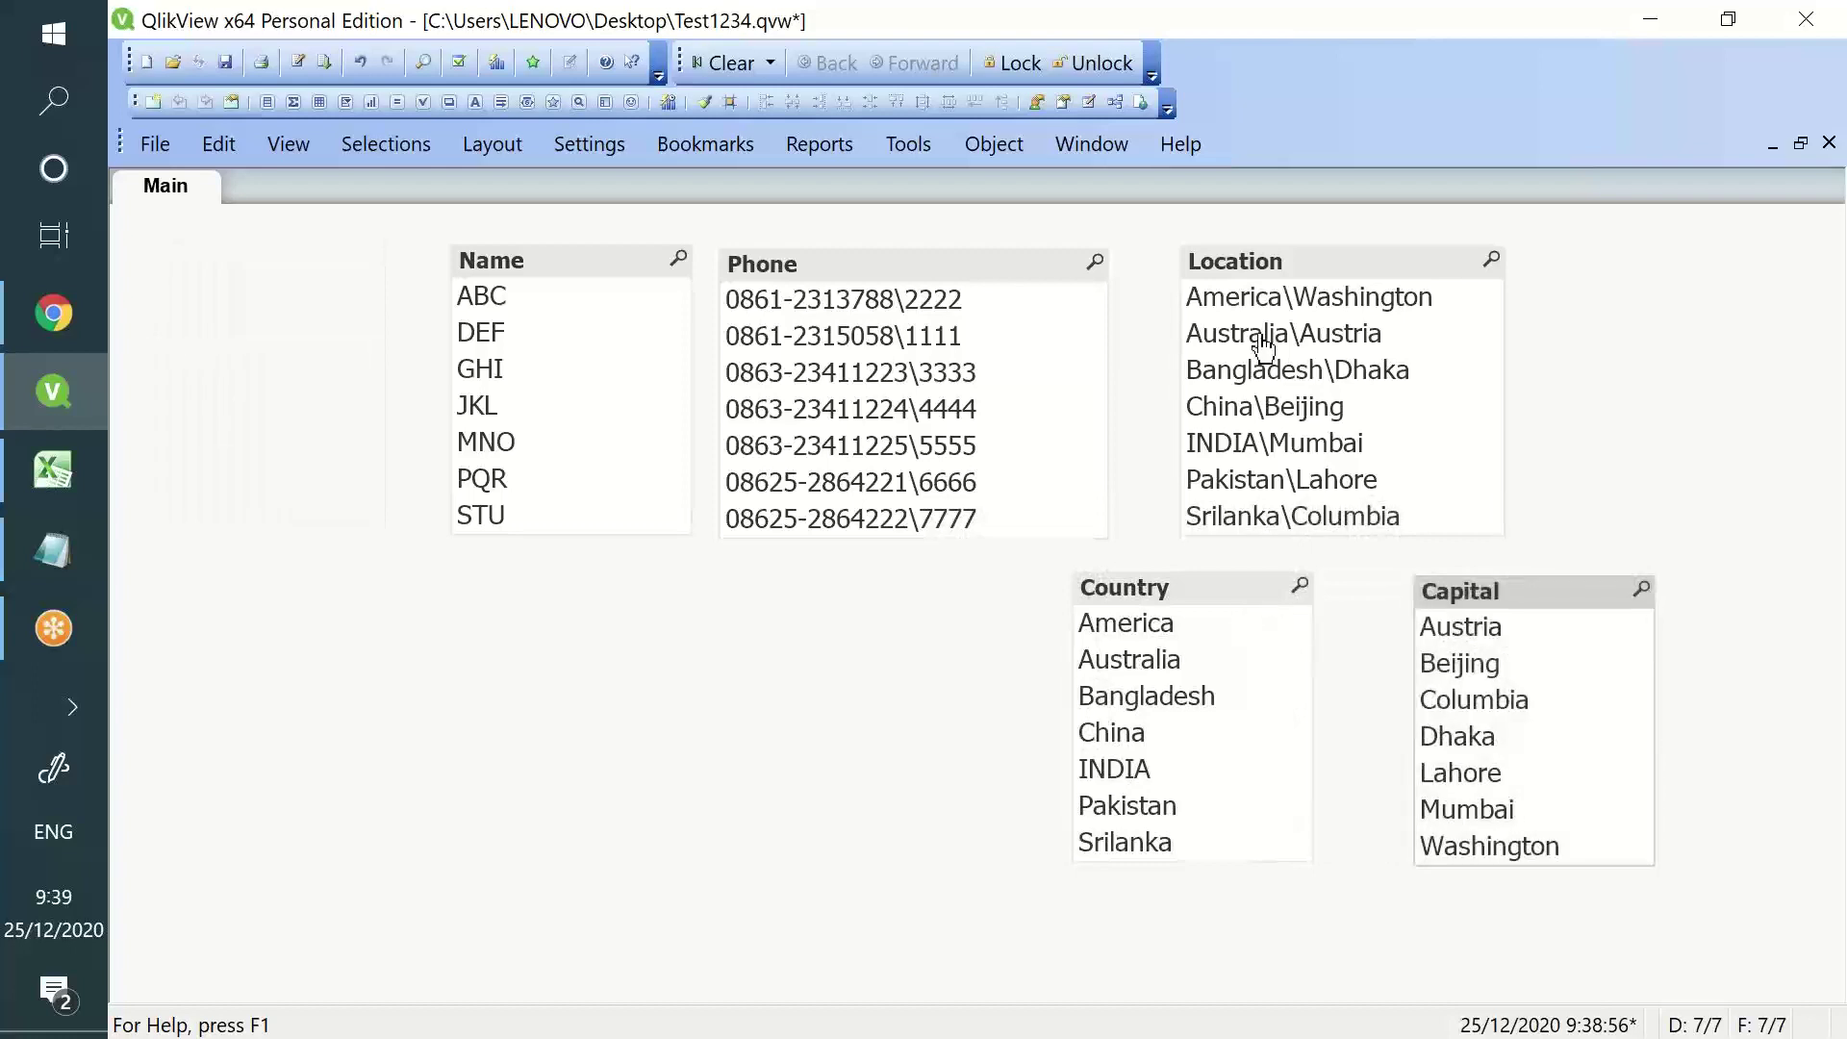
left_click(1192, 638)
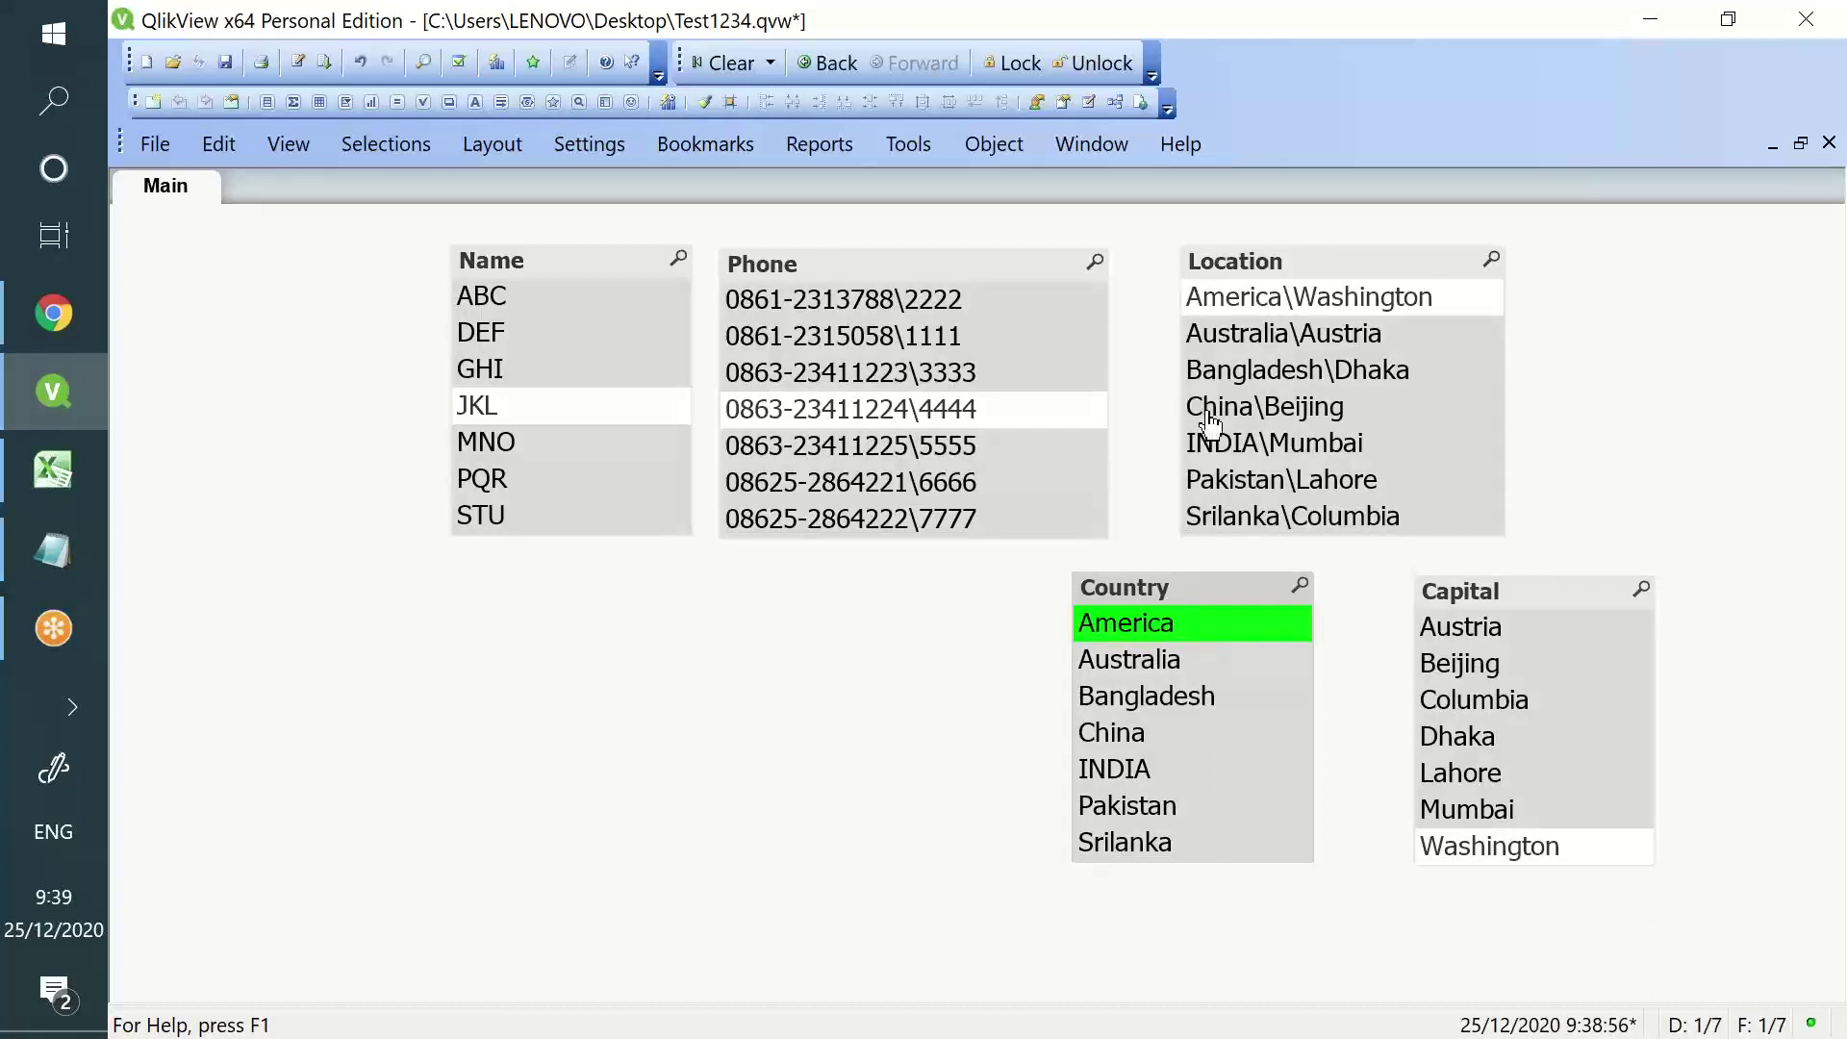
left_click(1137, 666)
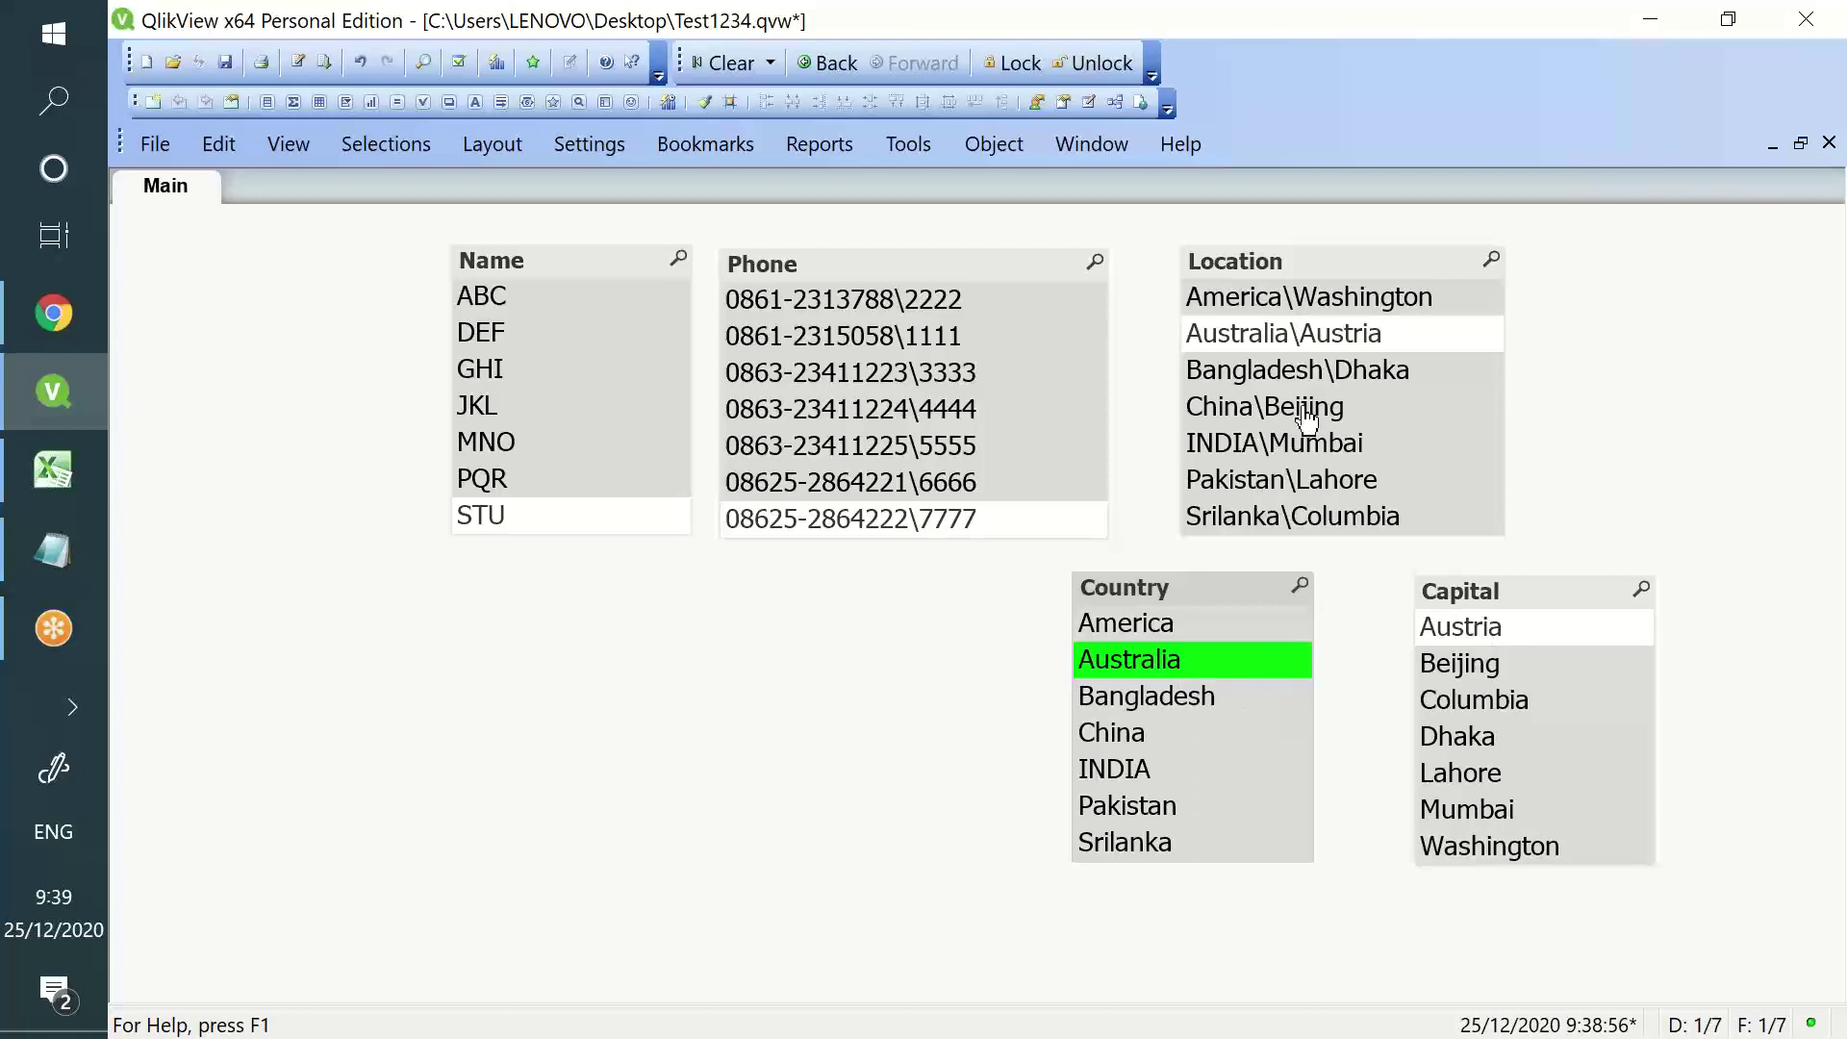
left_click(1168, 697)
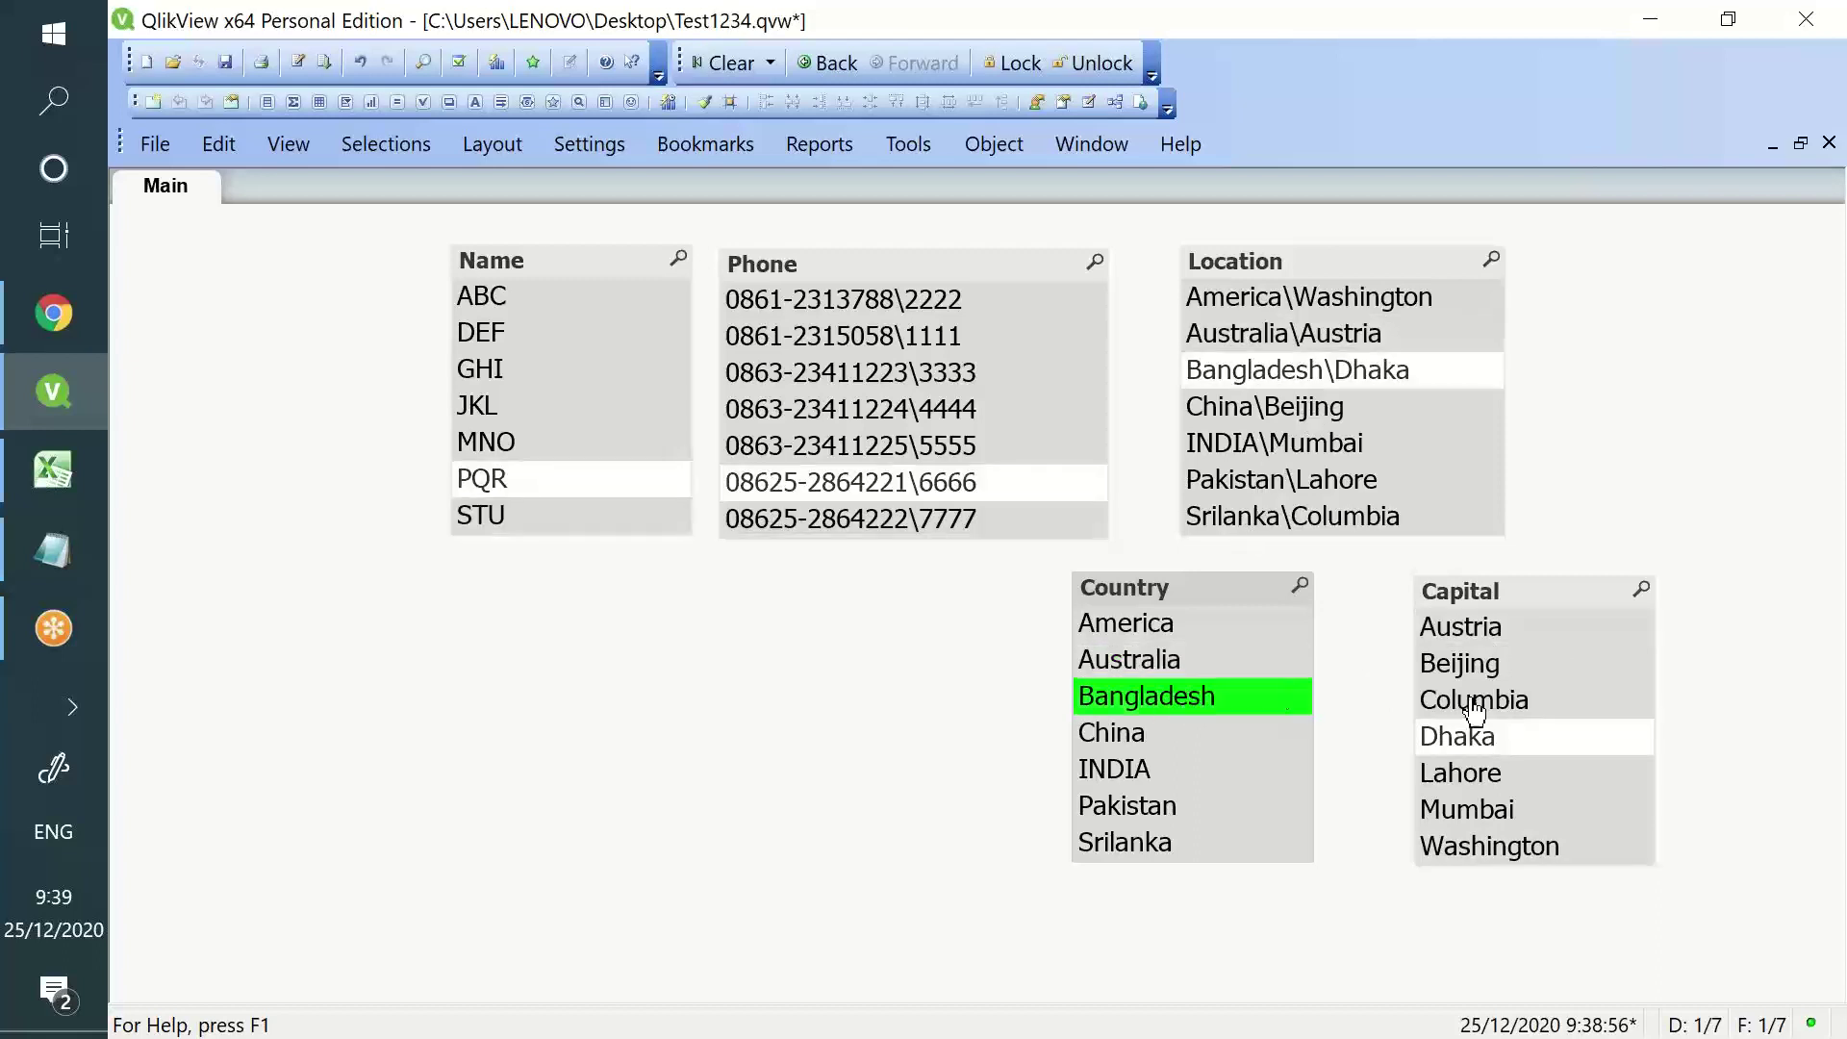
left_click(1240, 700)
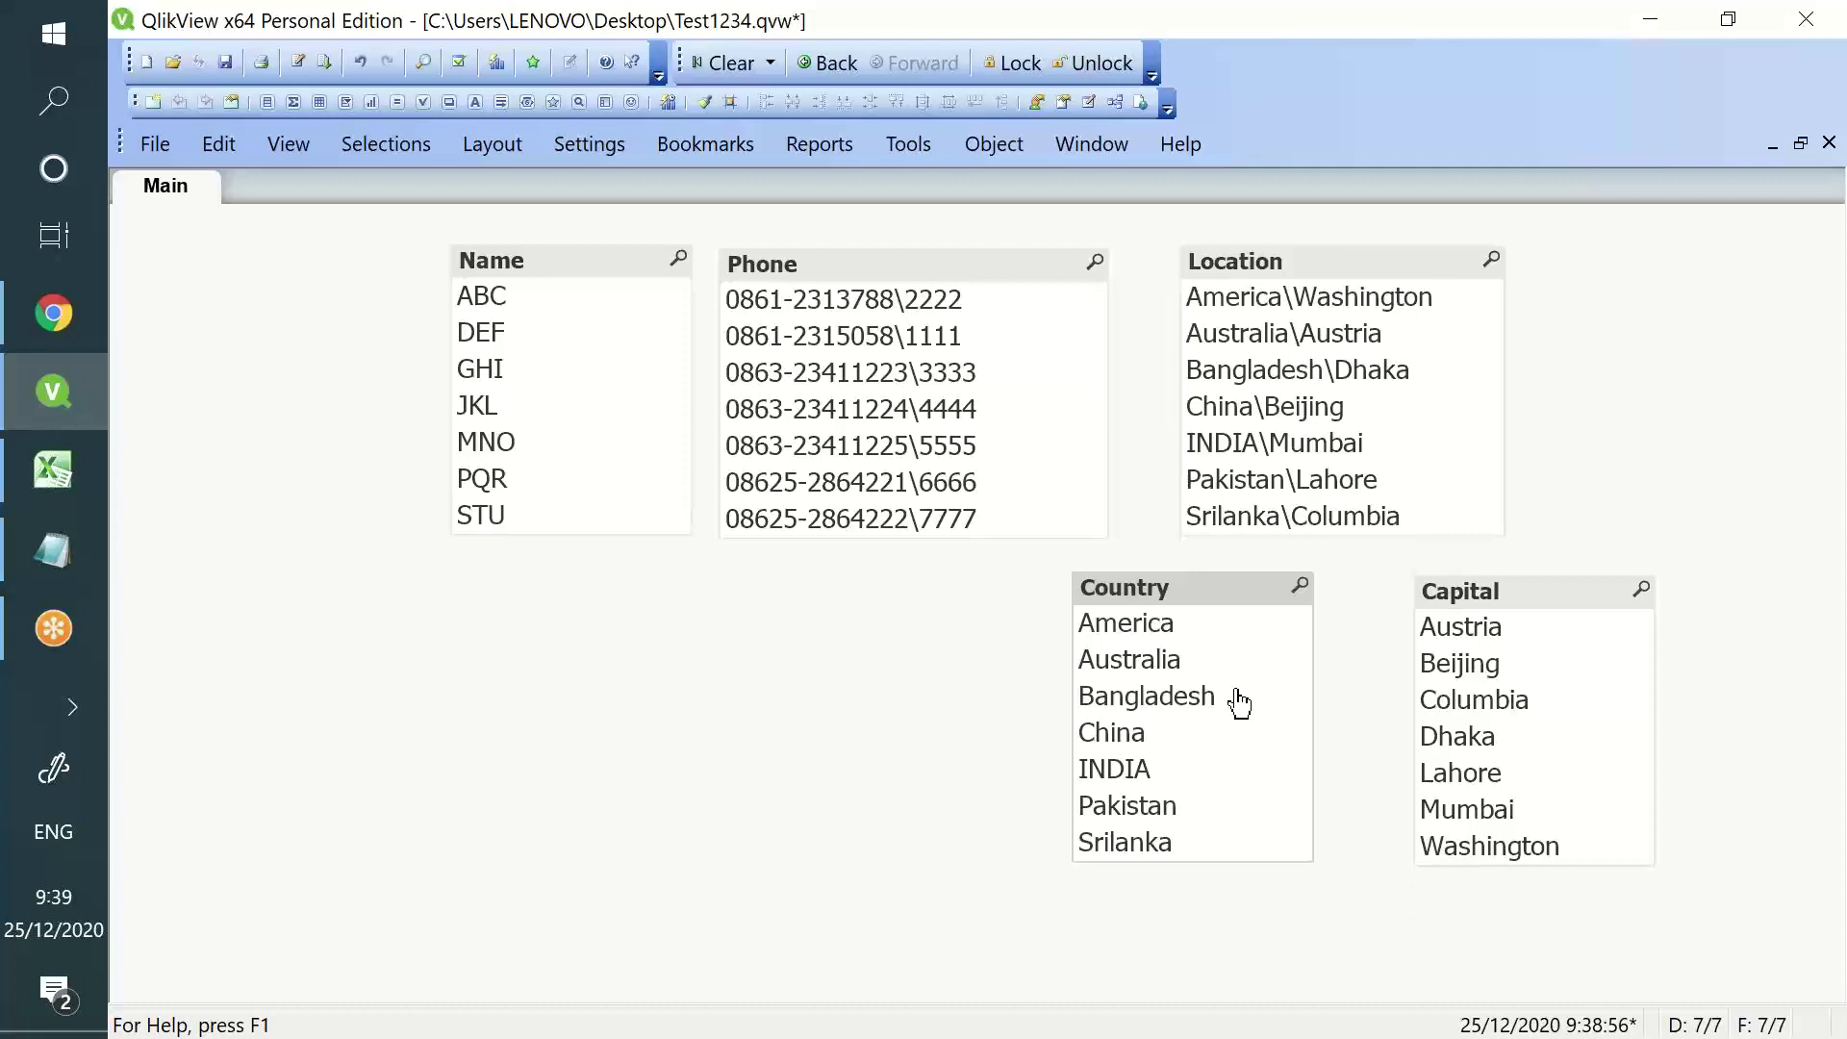
left_click(50, 609)
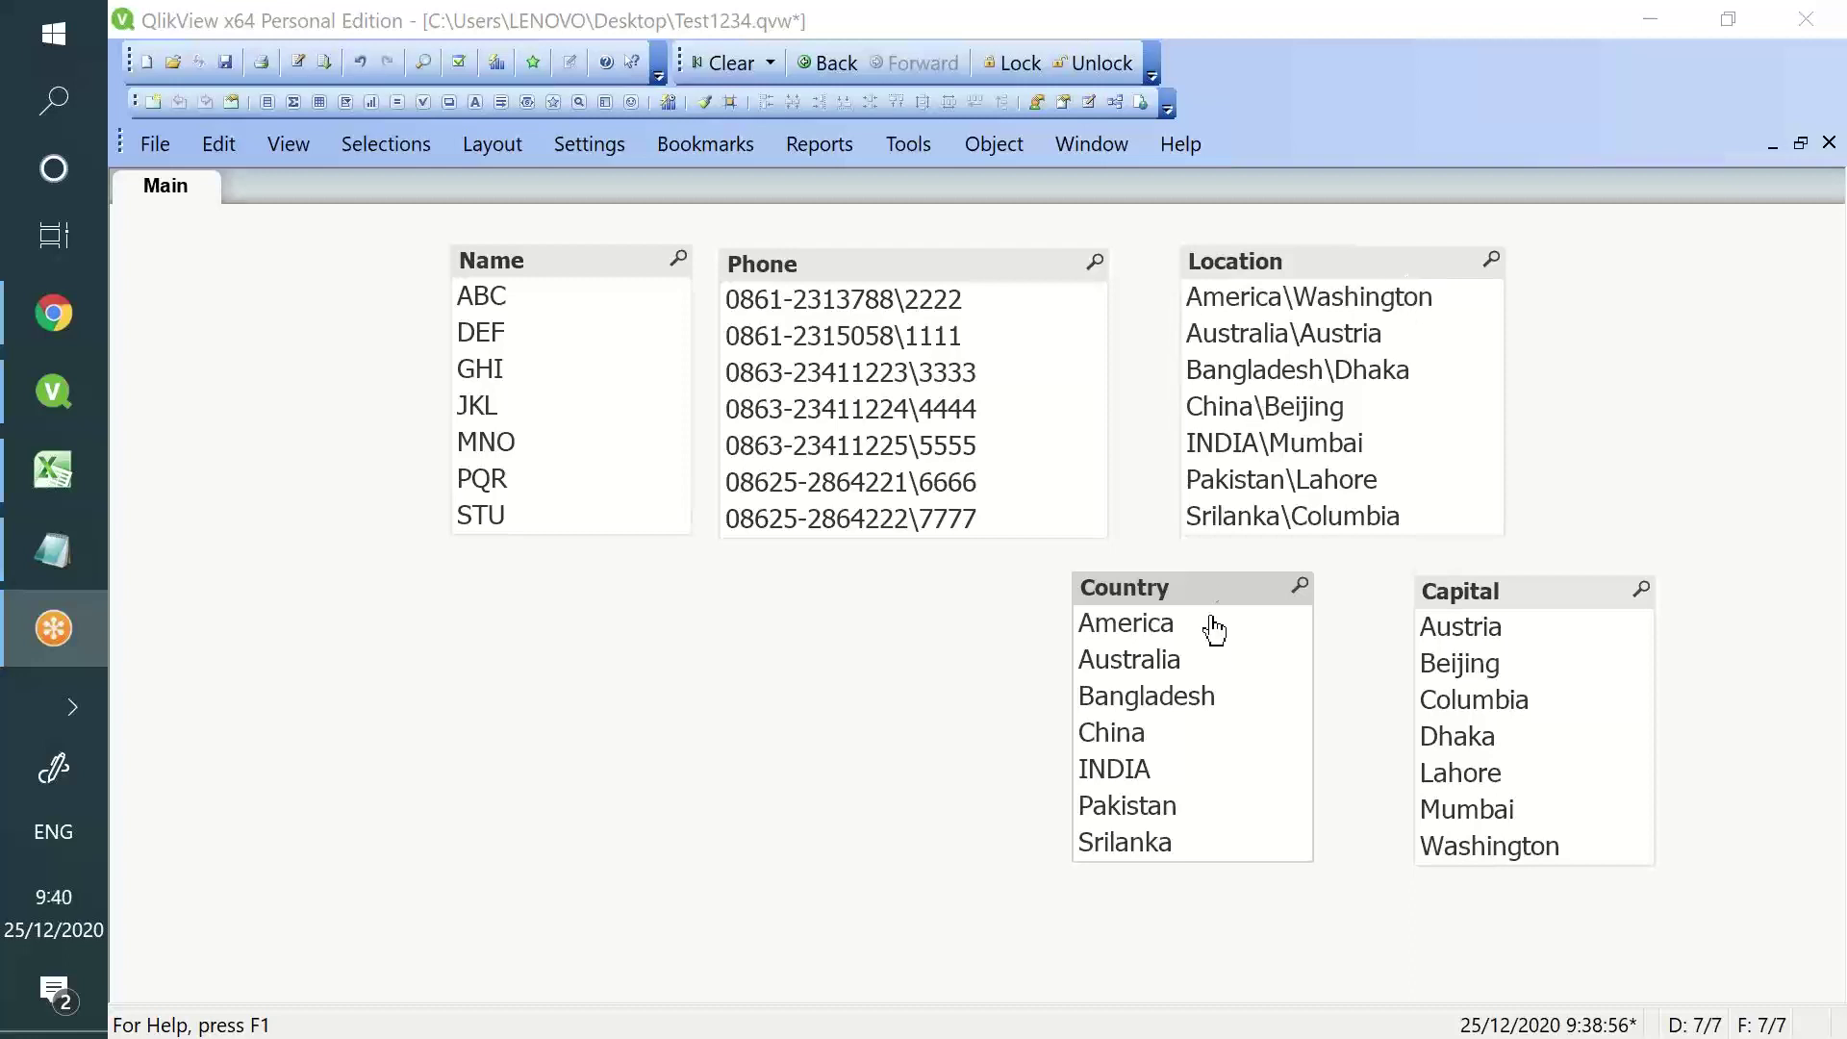
left_click(1204, 577)
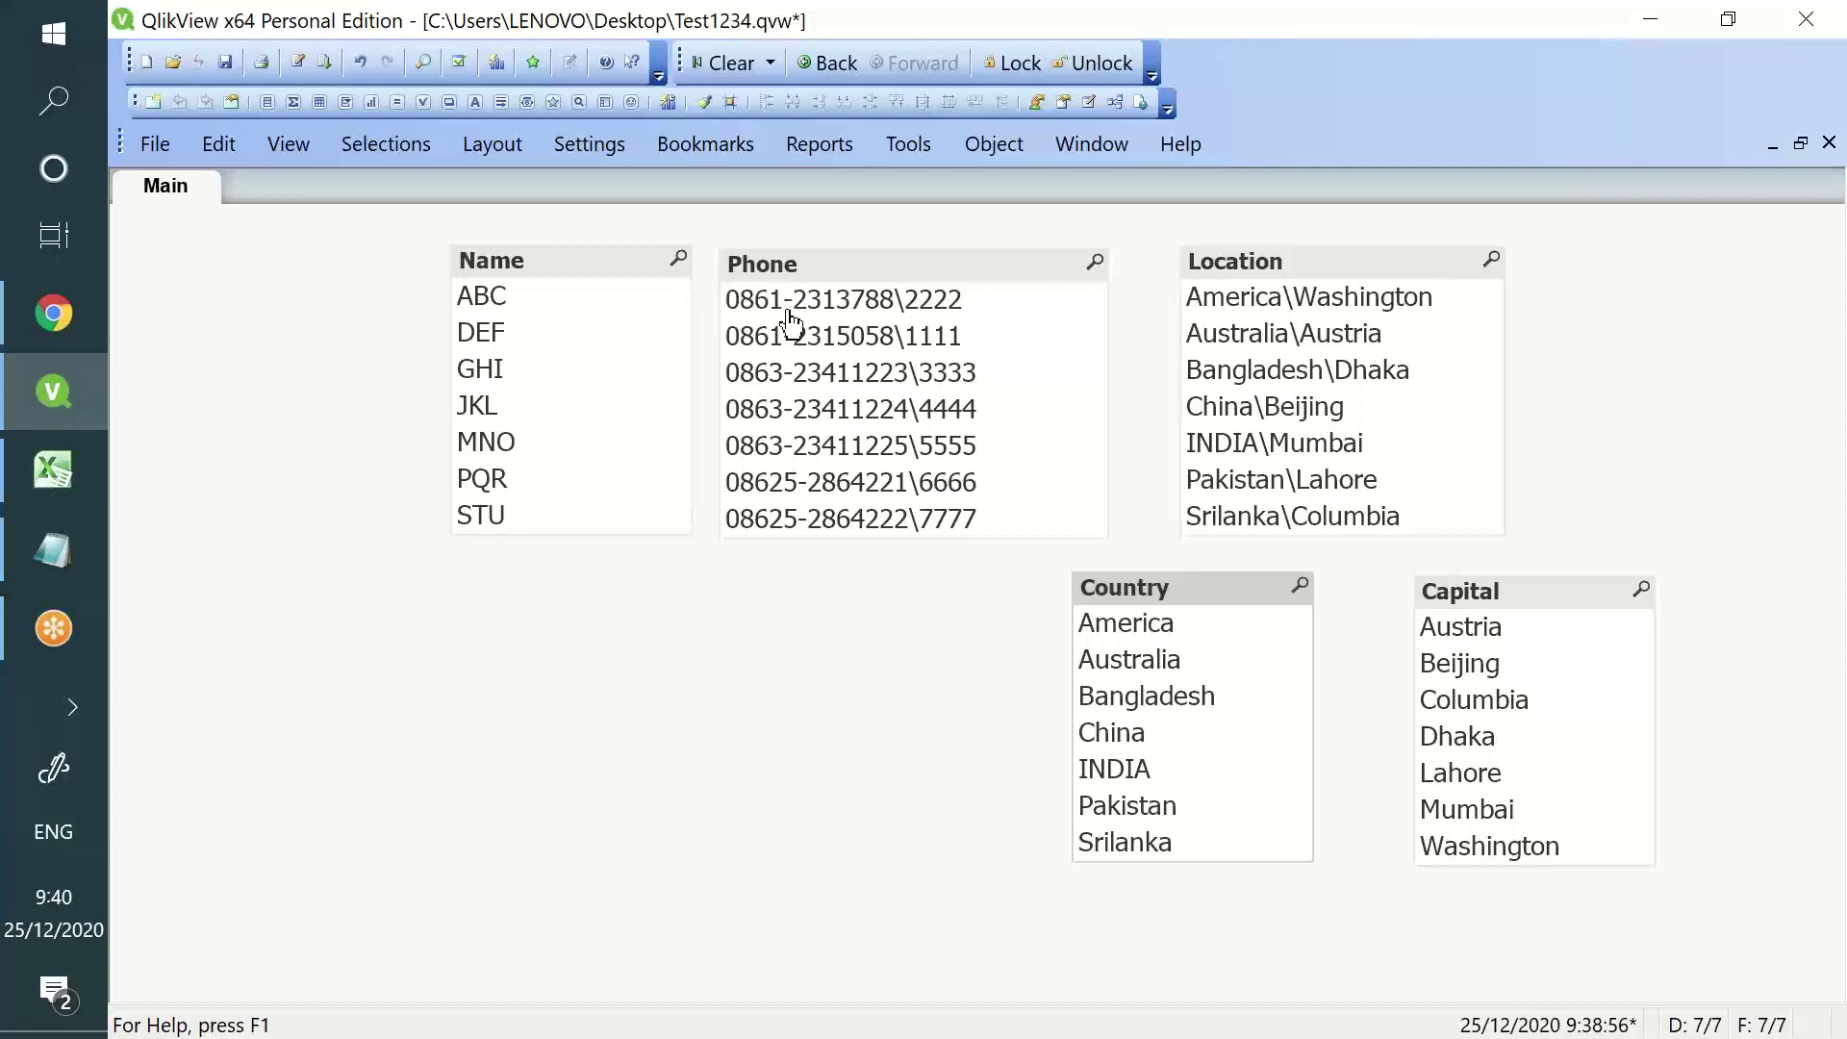
- Add subfield(Phone,'-',1) as STD_Code on a new line below Phone
left_click(298, 64)
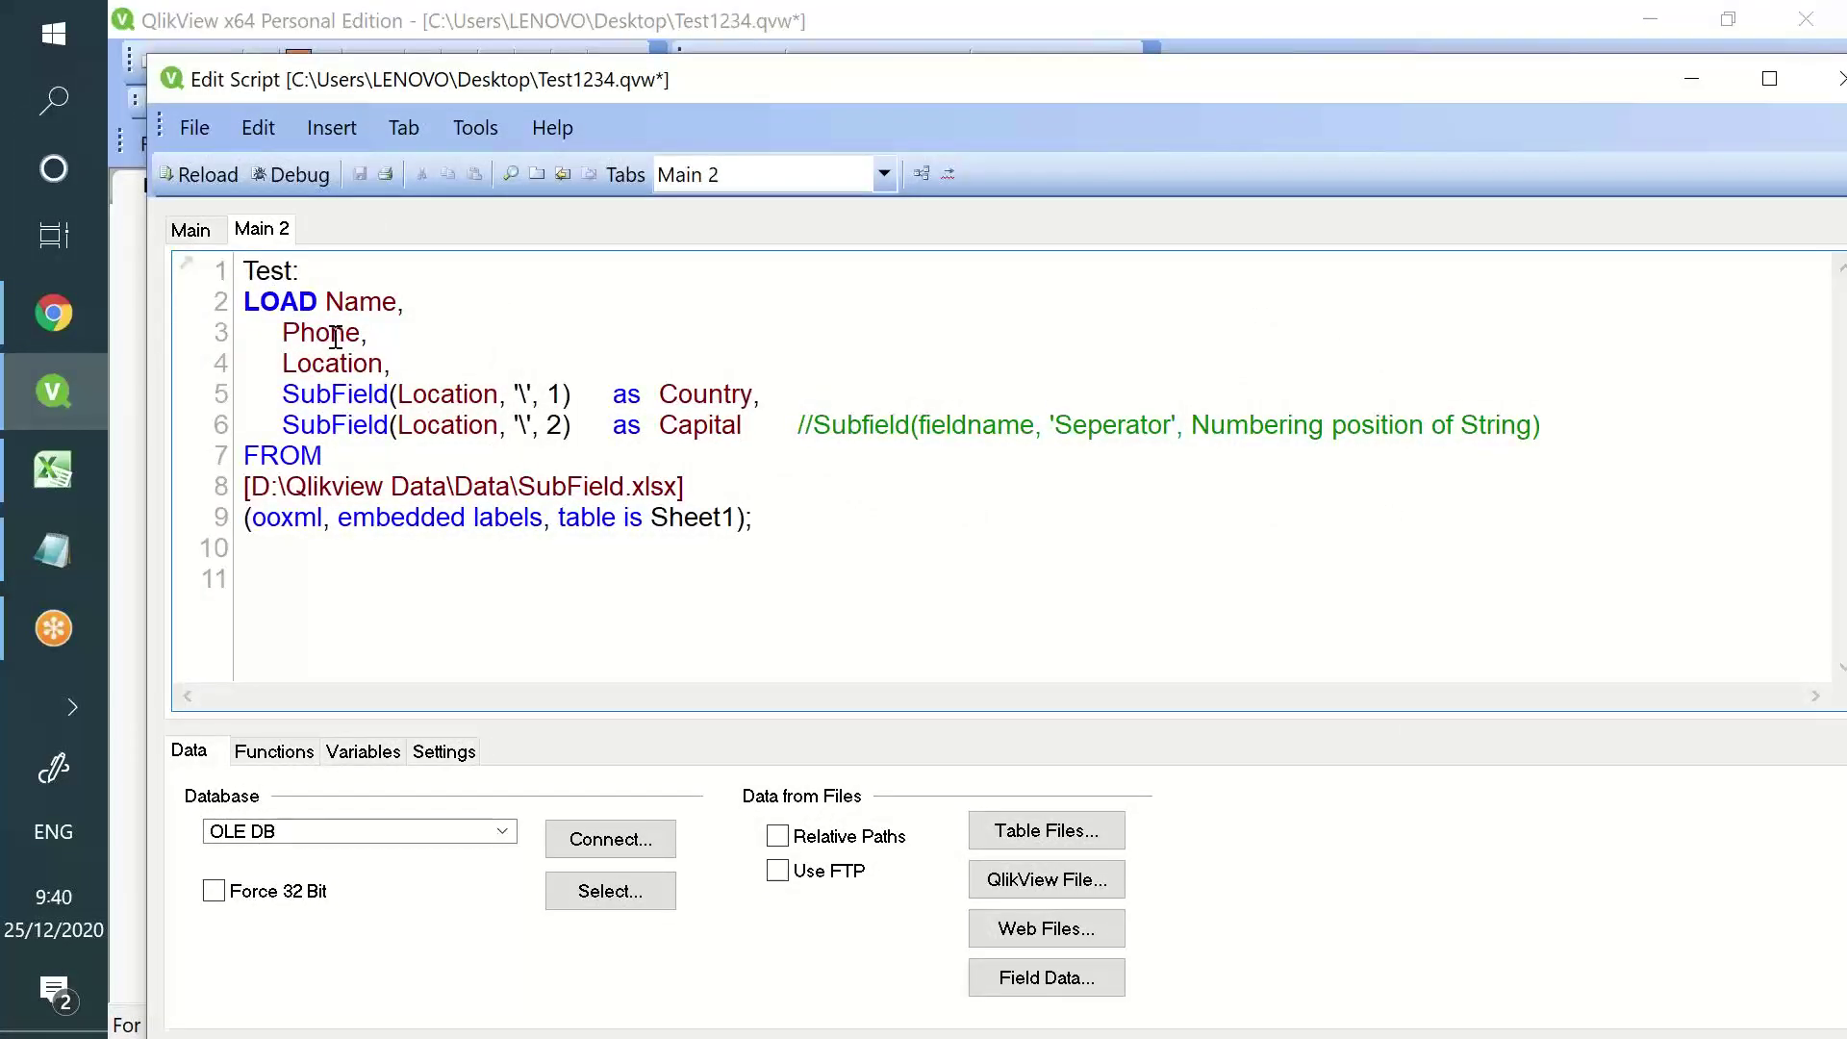
double_click(335, 335)
key("ctrl+c")
left_click(389, 334)
key("Return")
type("subfield")
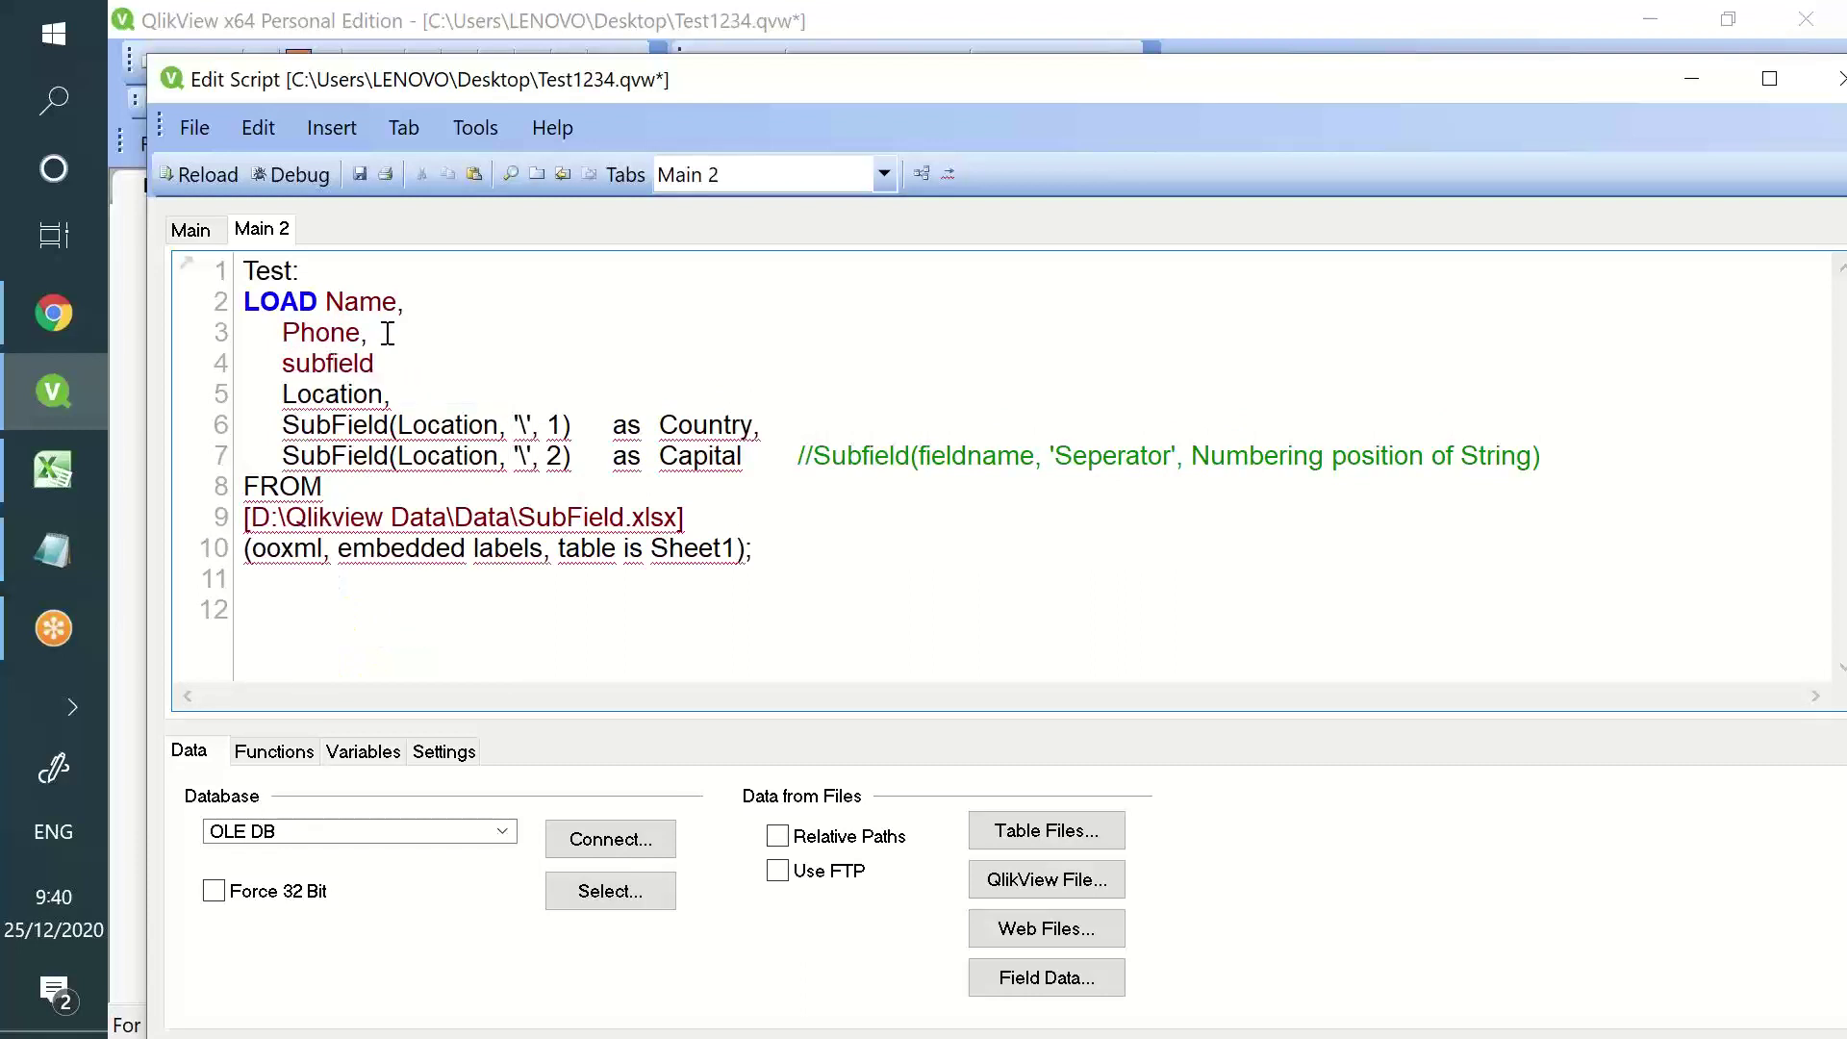
type("(")
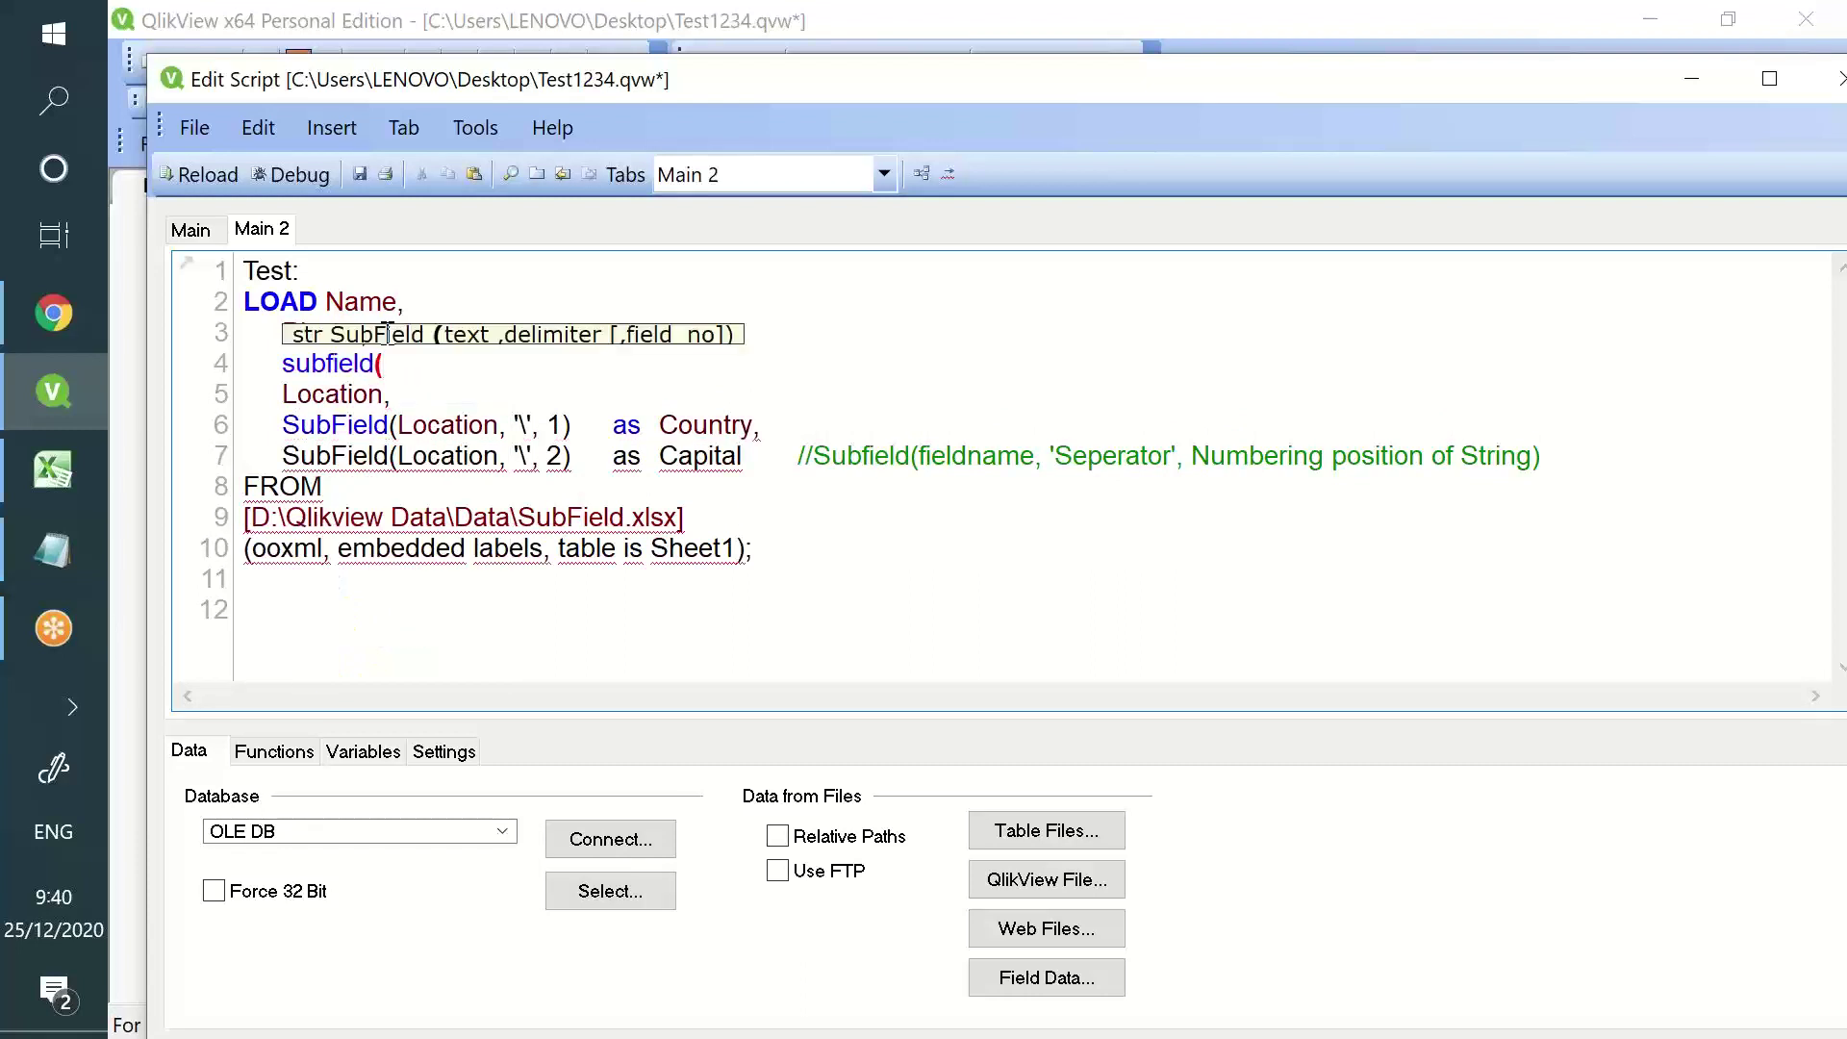
key("ctrl+v")
type(",")
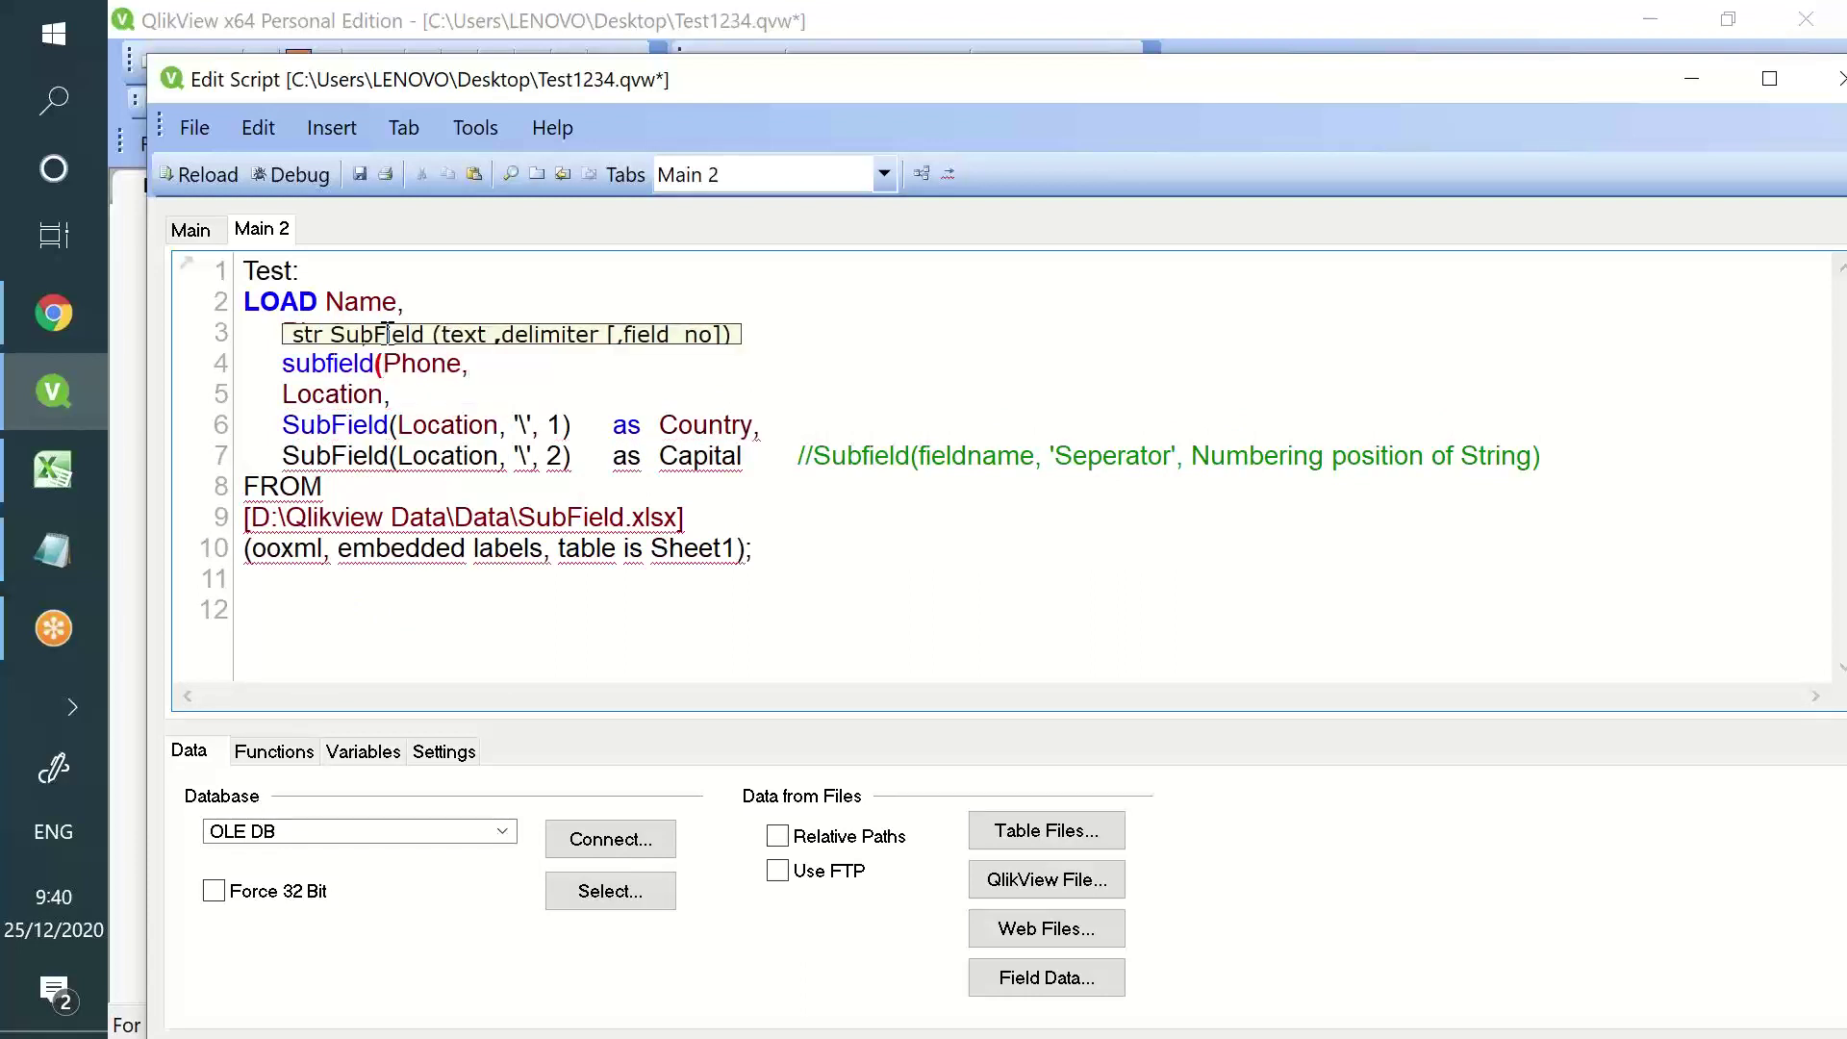
double_click(589, 87)
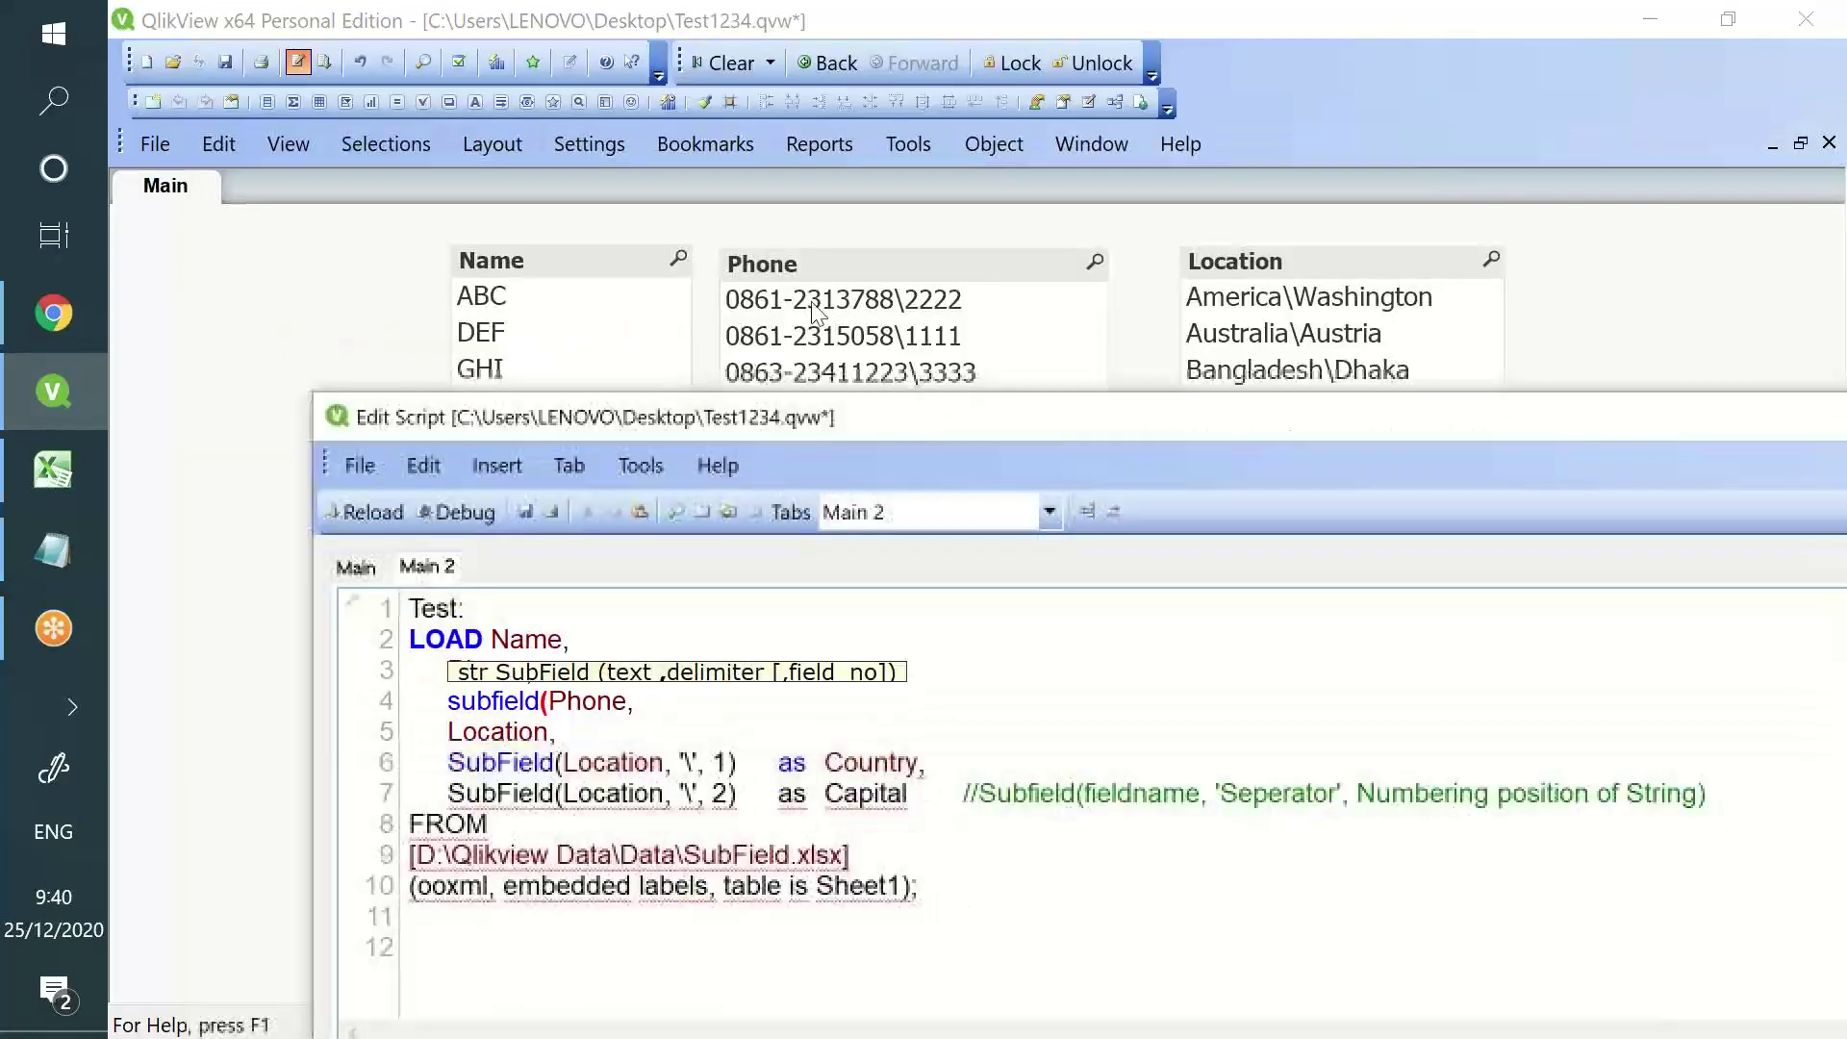
type("'-',")
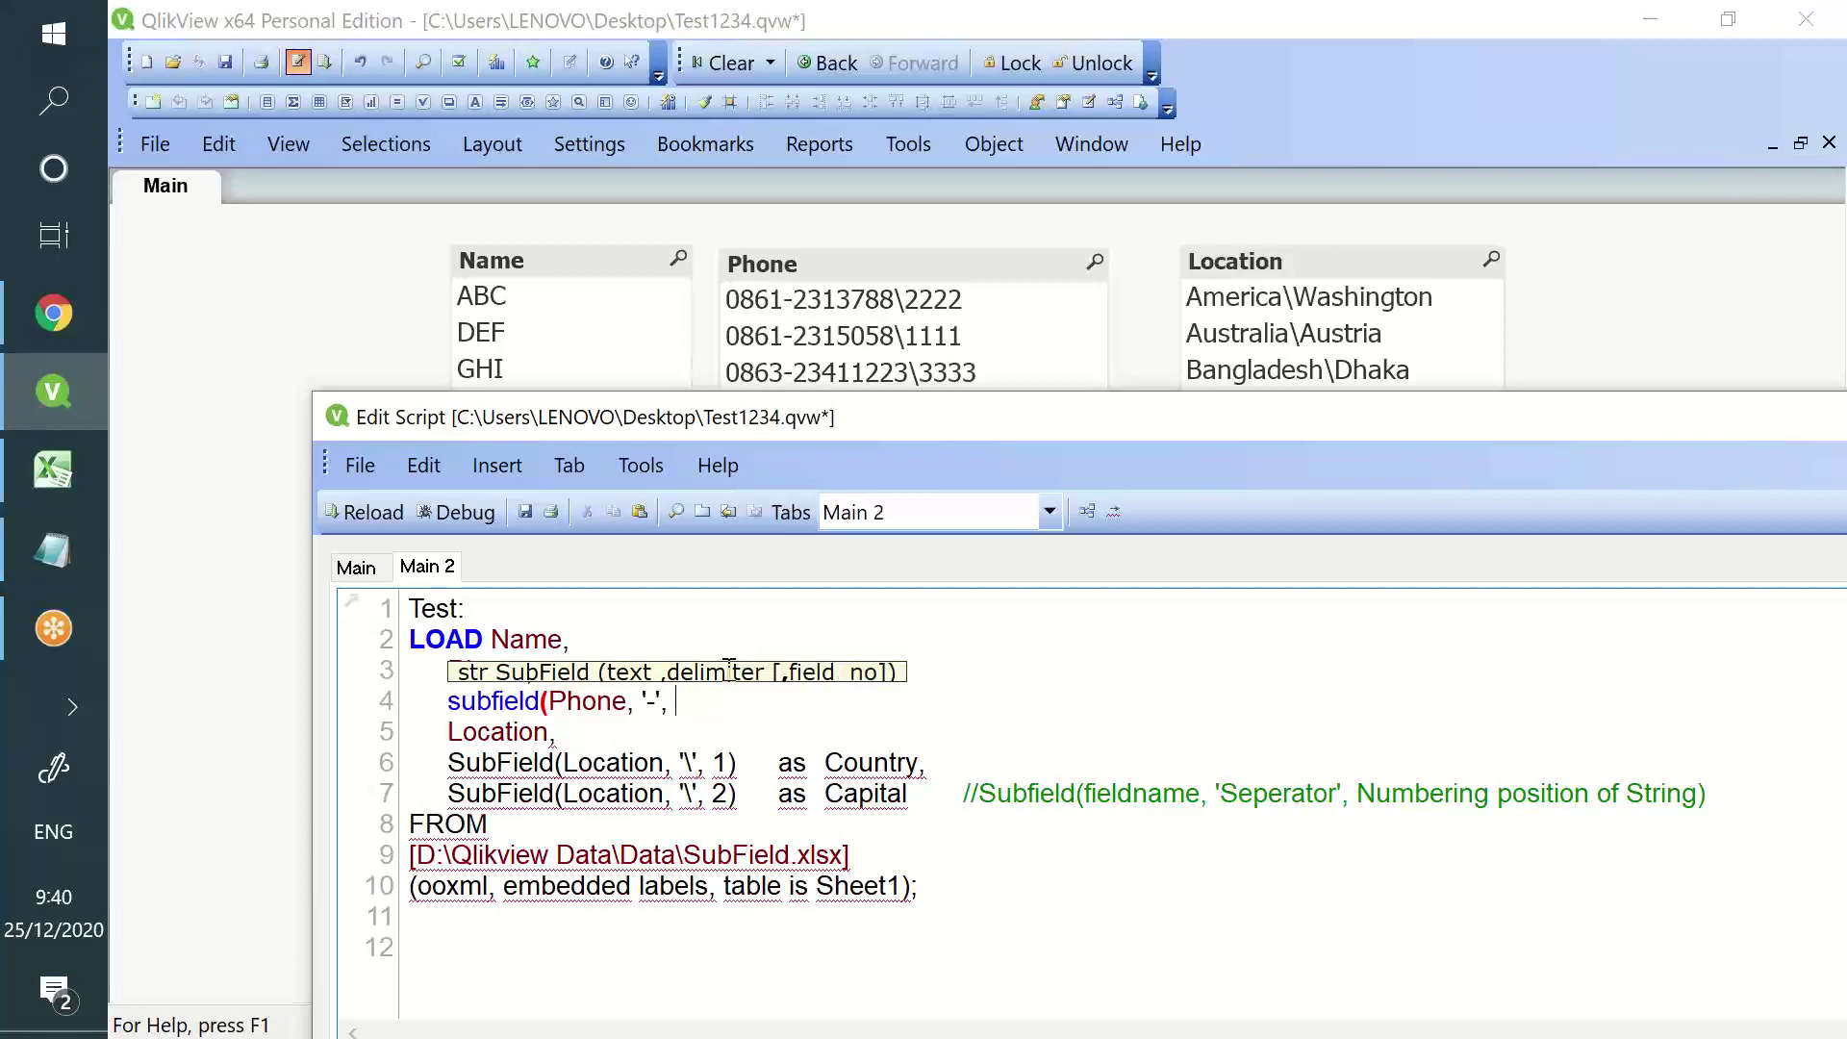
type(" 1)    a")
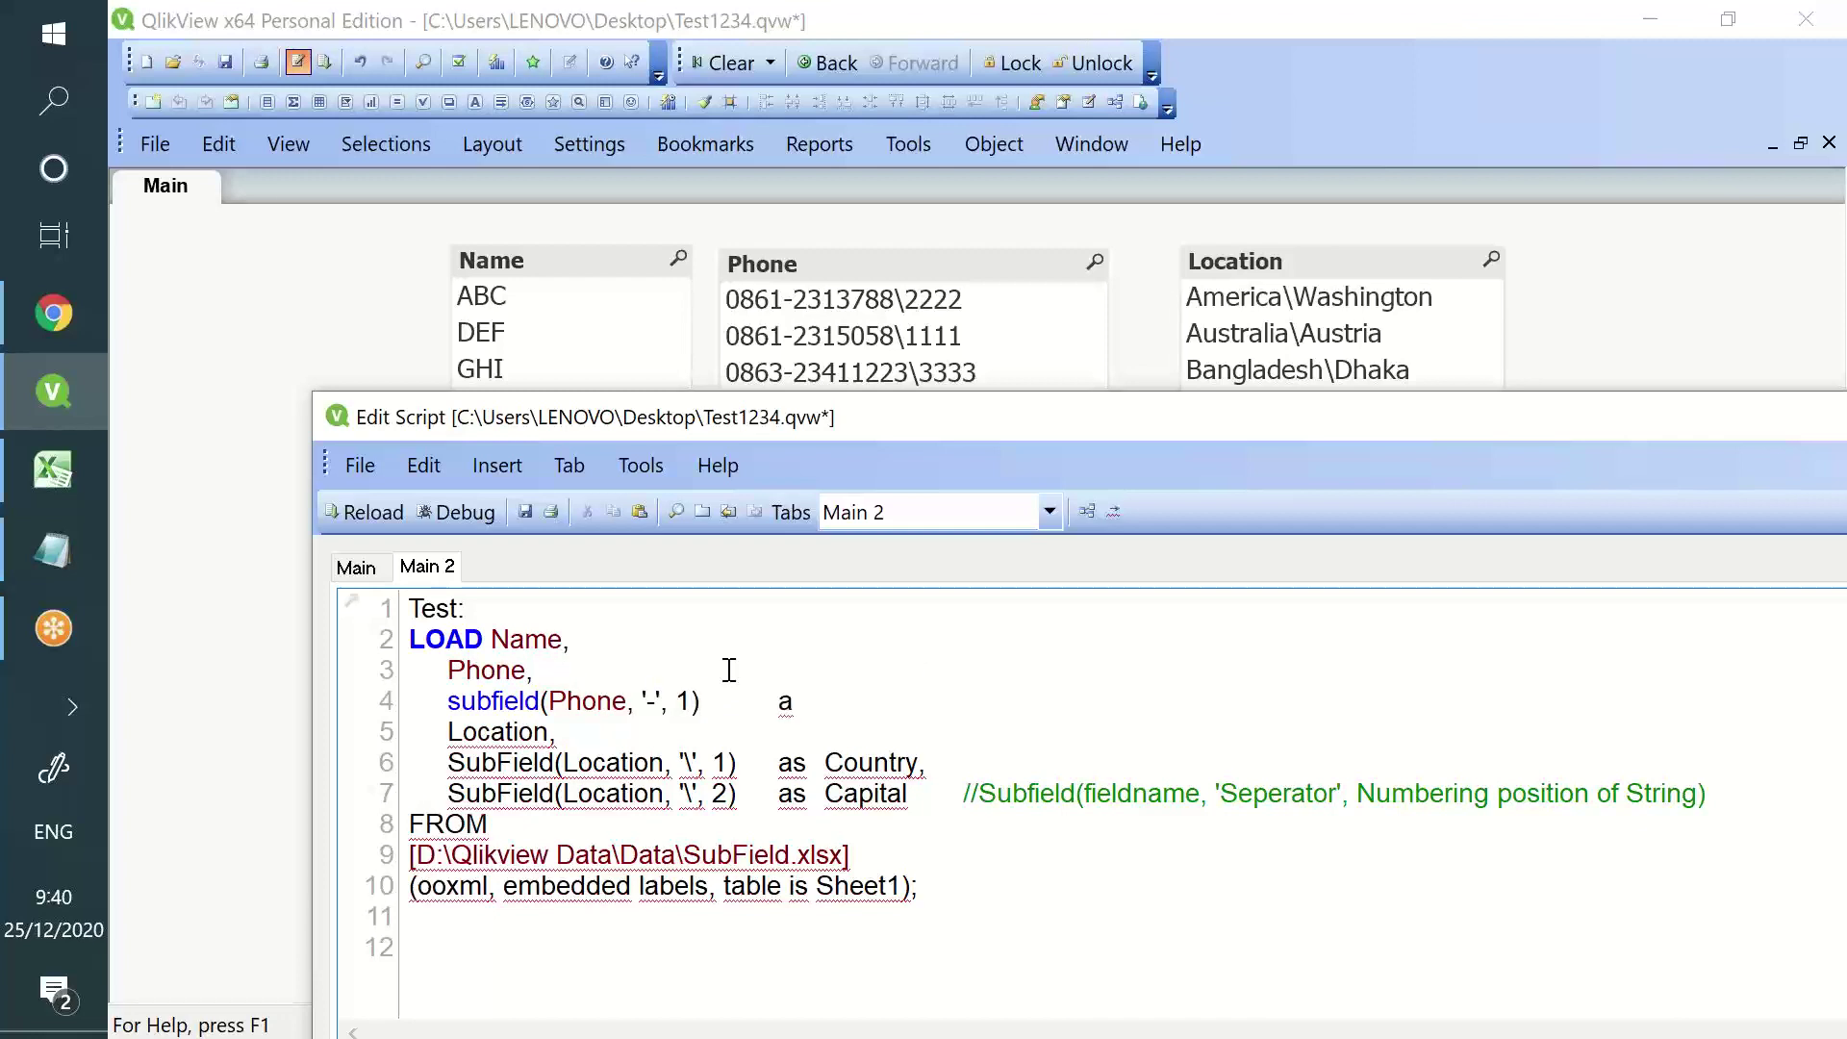
key("Tab")
type("as")
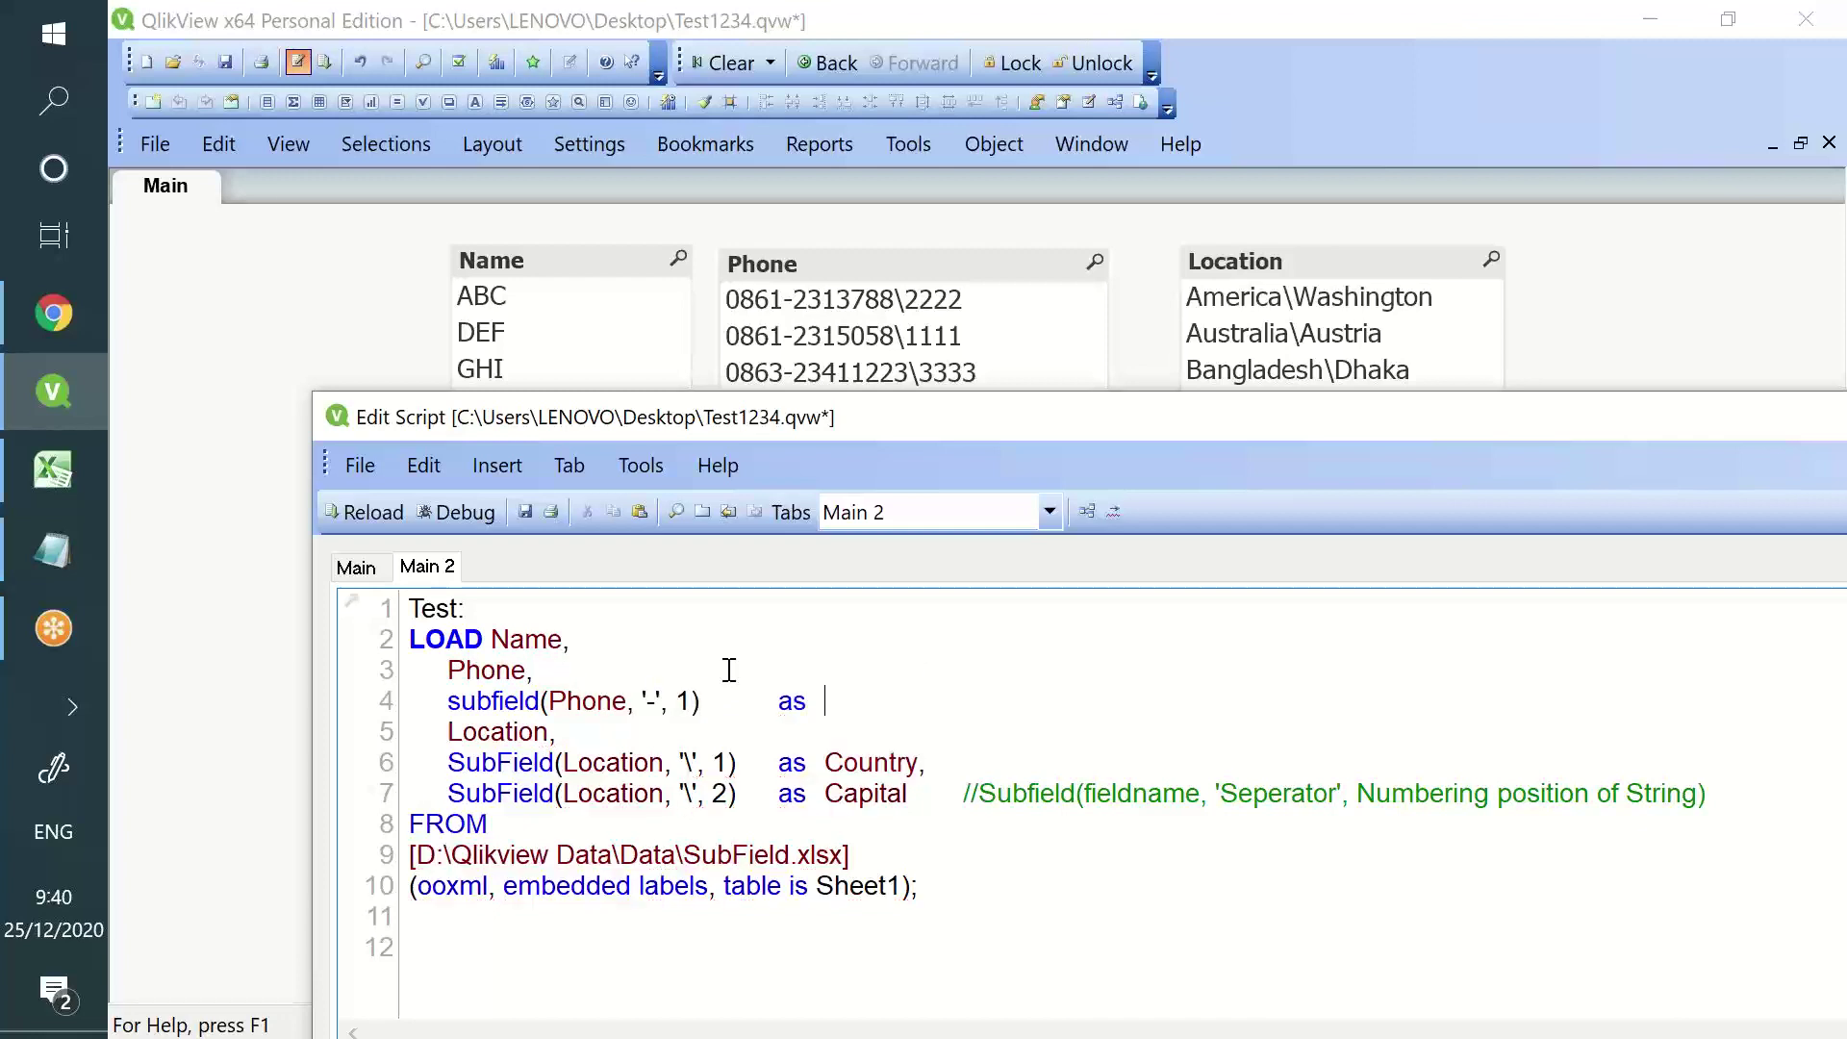
type("  S")
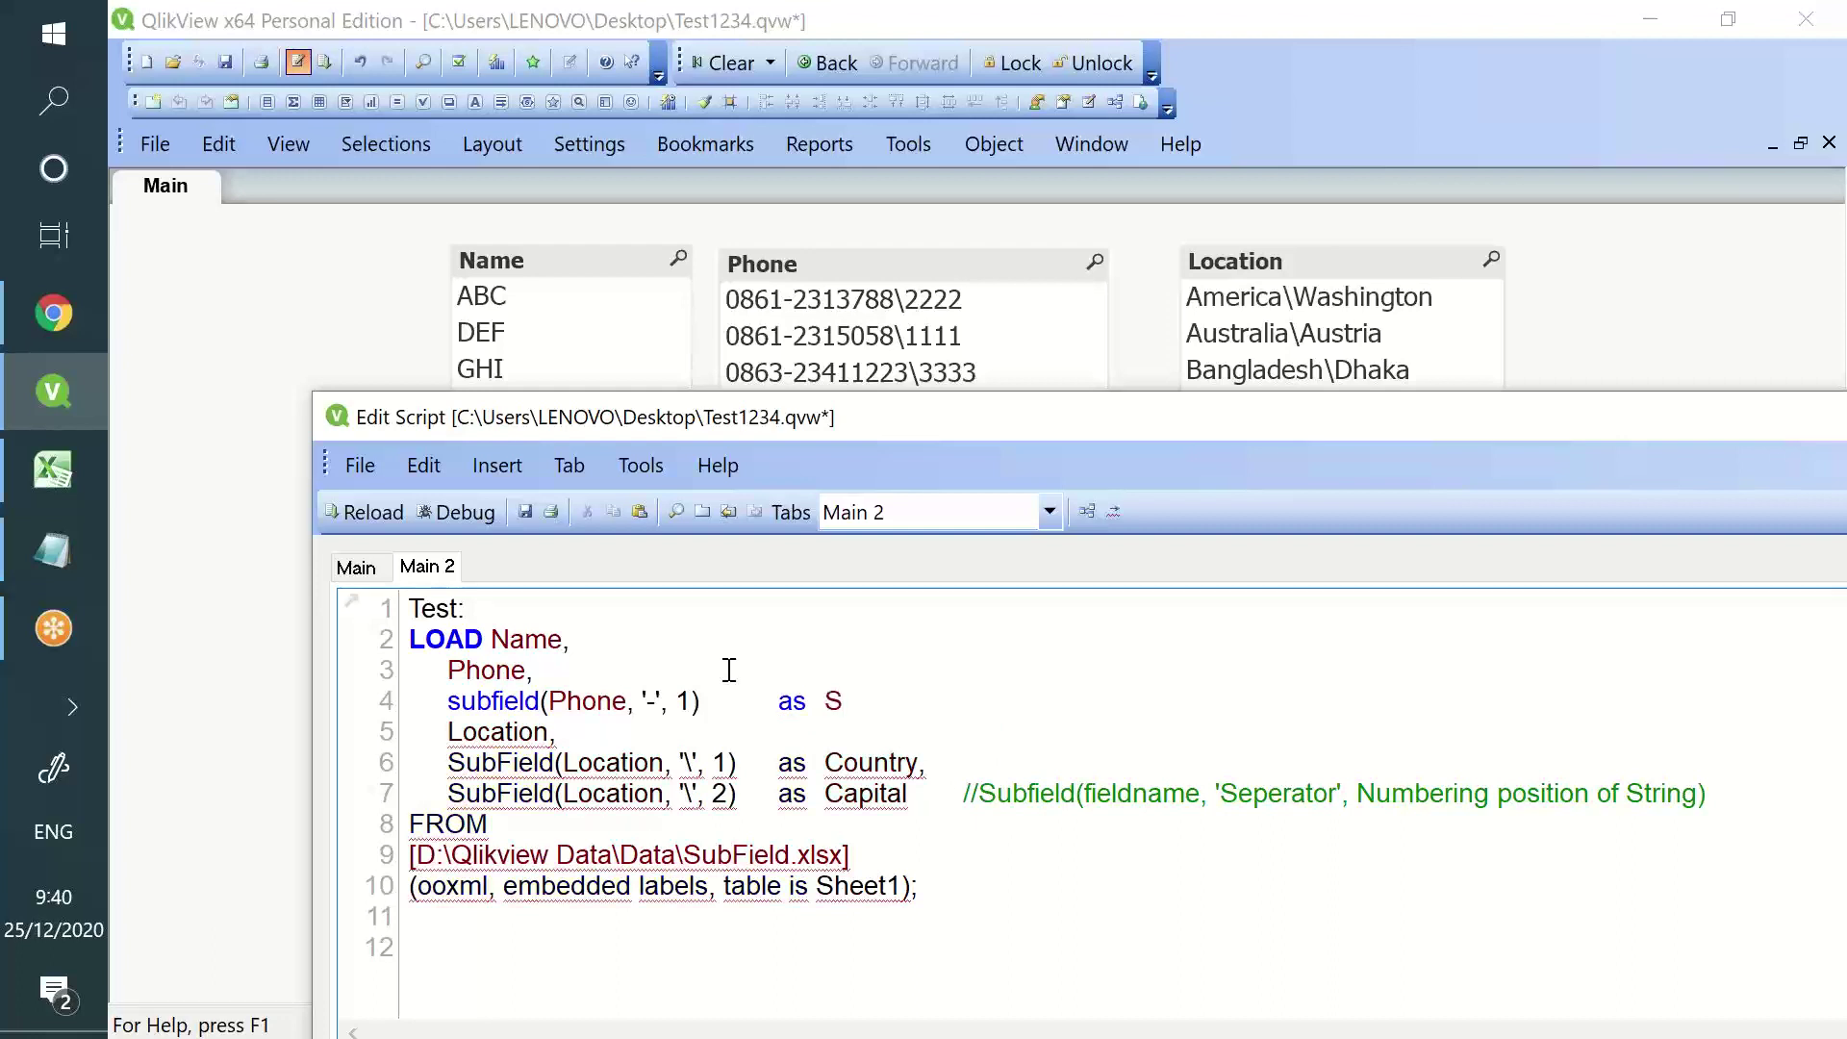
type("TD_Code,")
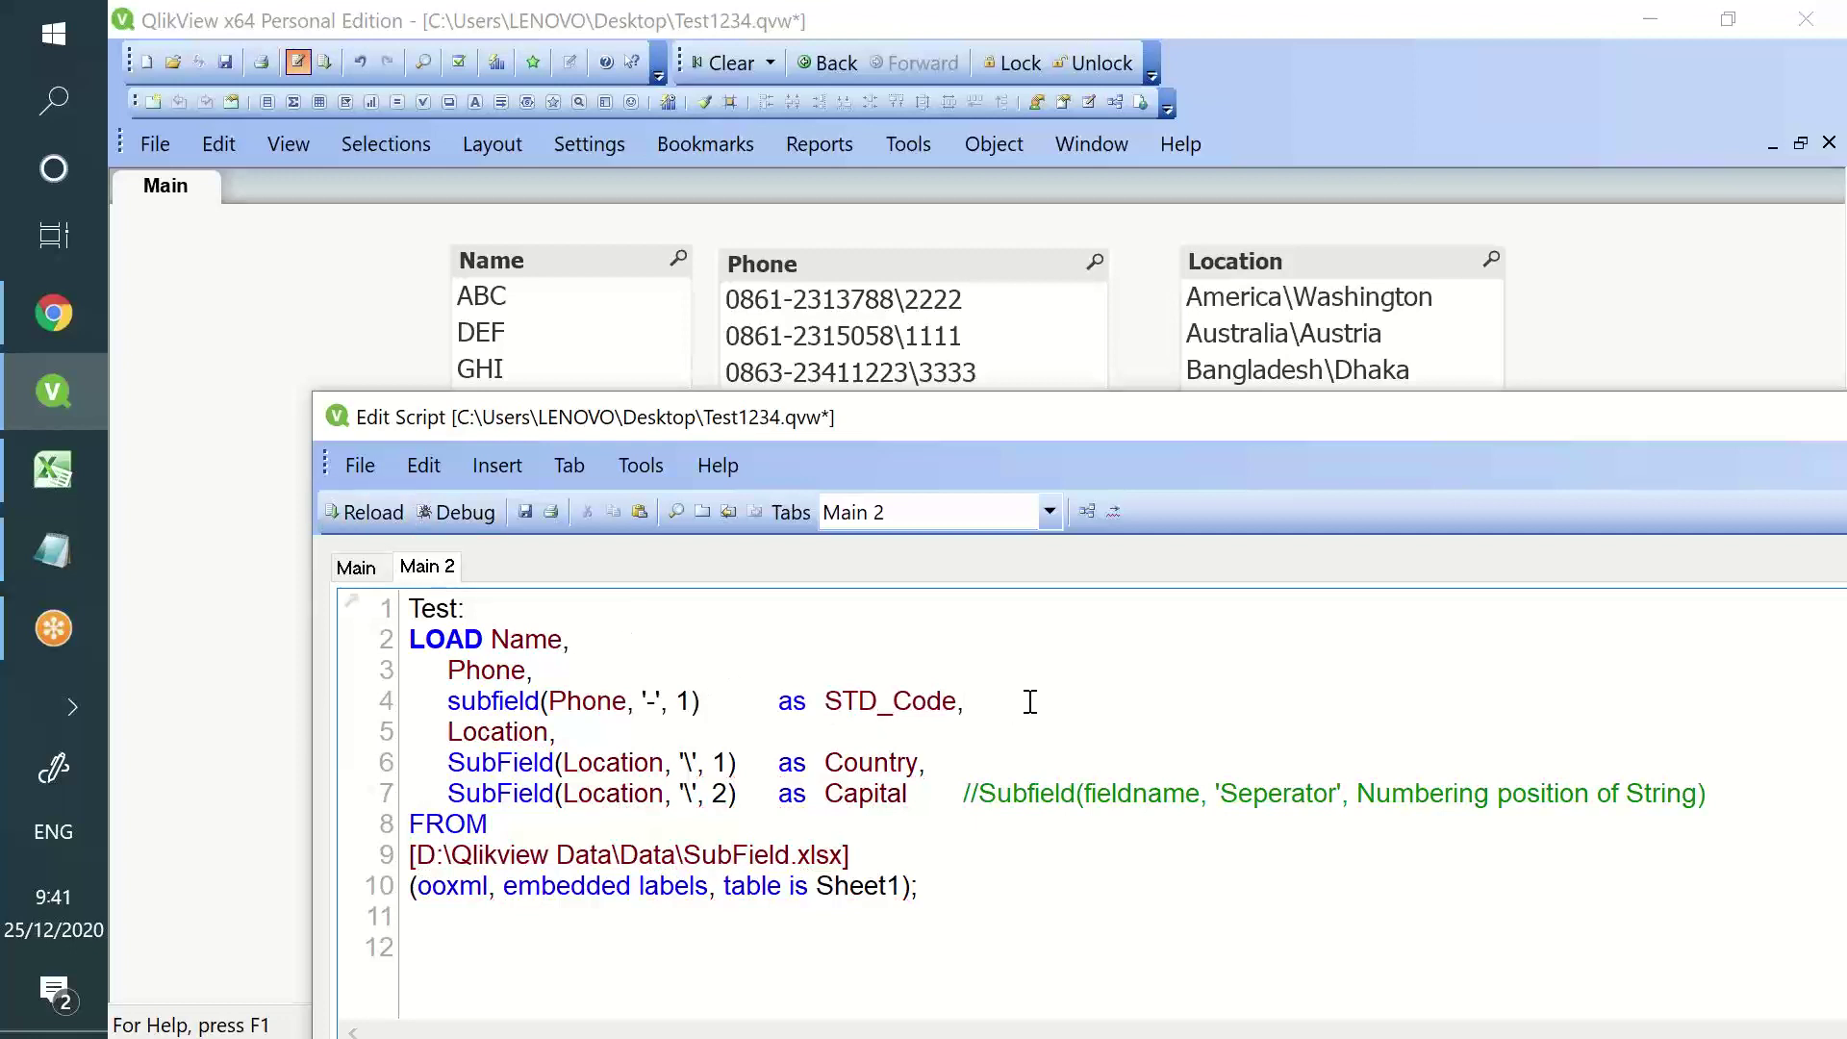
- Add subfield(Phone,'-',2) as Phone_Number and save the script
key("Return")
type("sub")
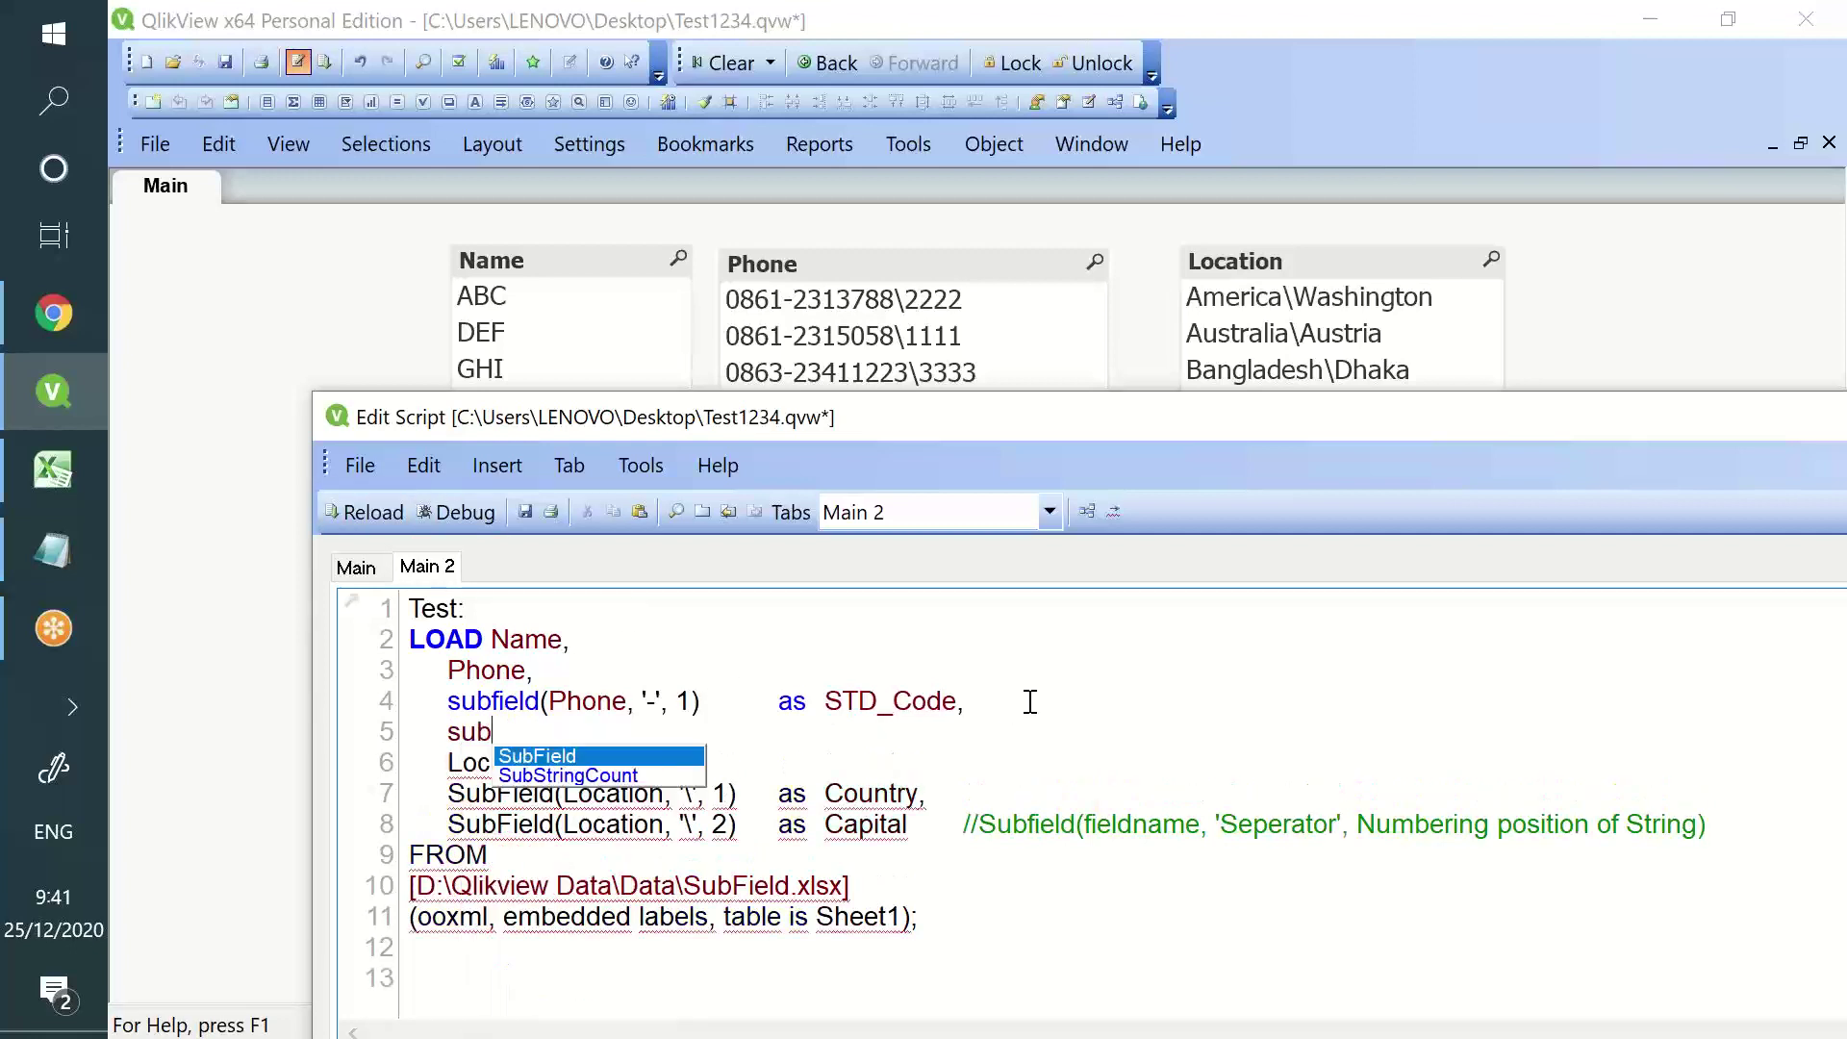
type("field(Phone")
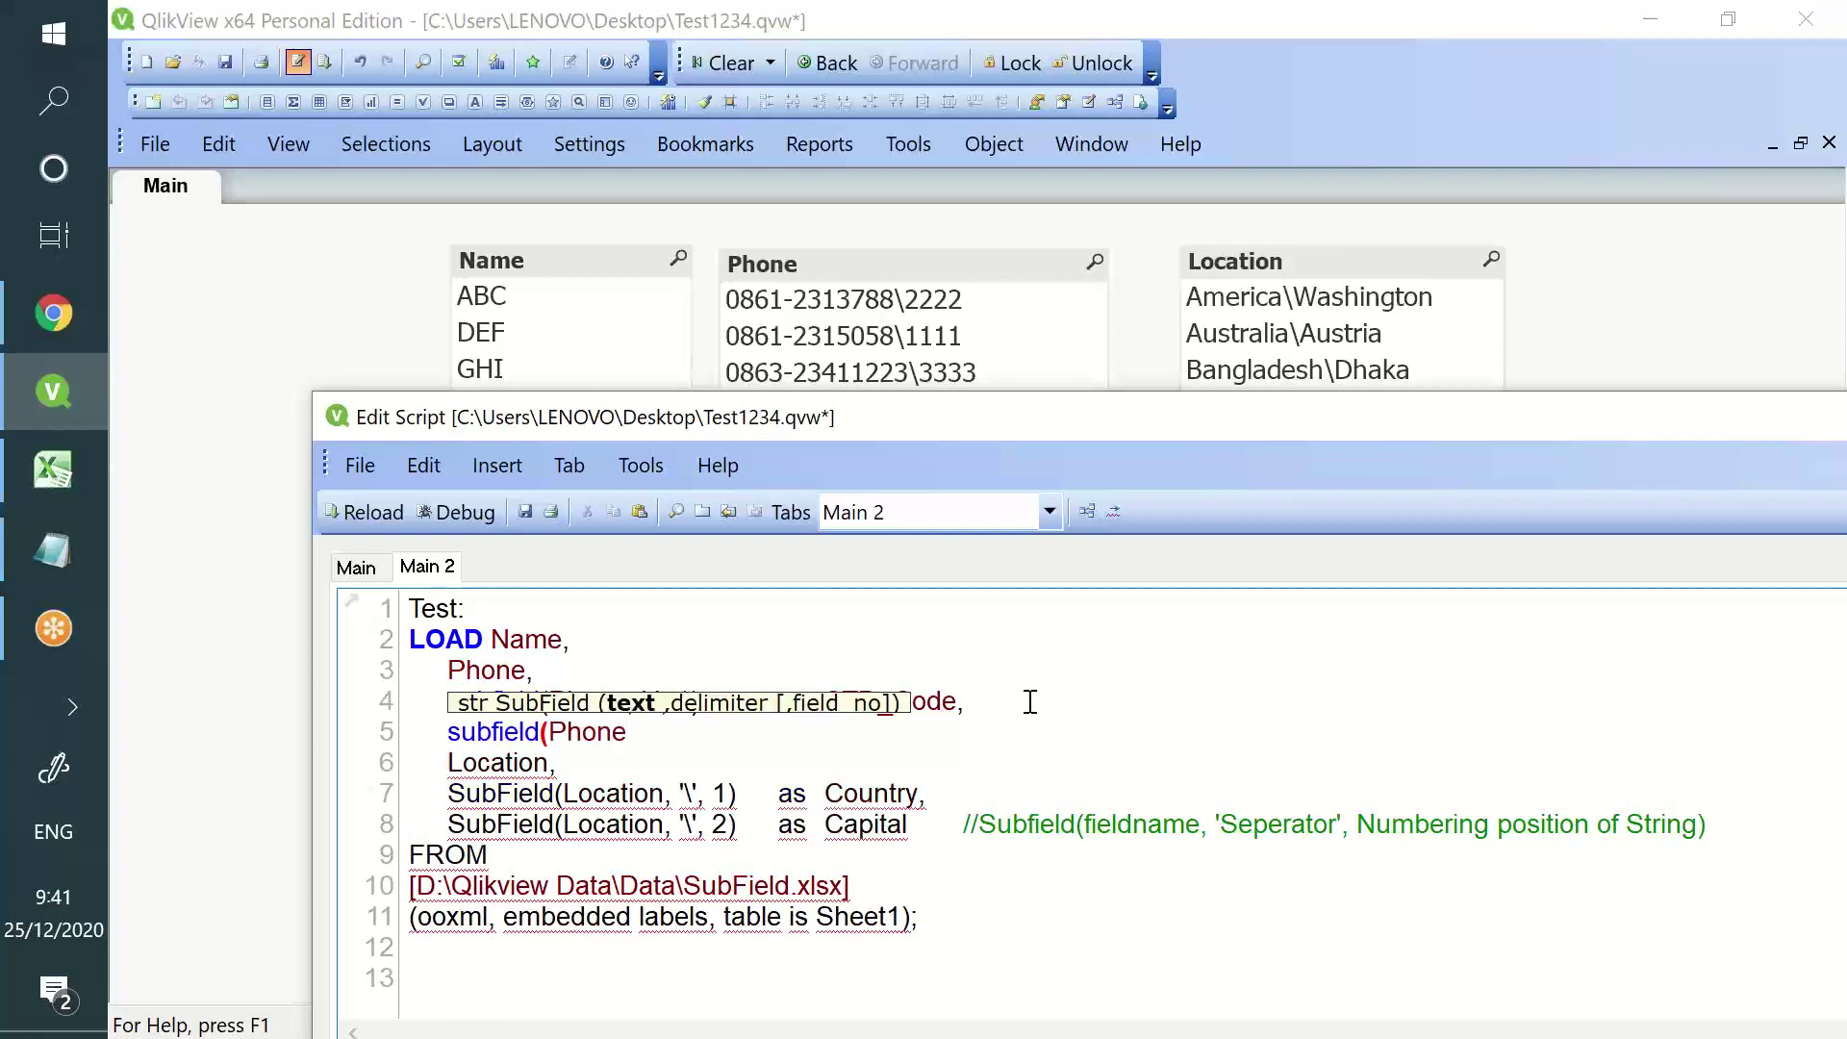
type(",'-")
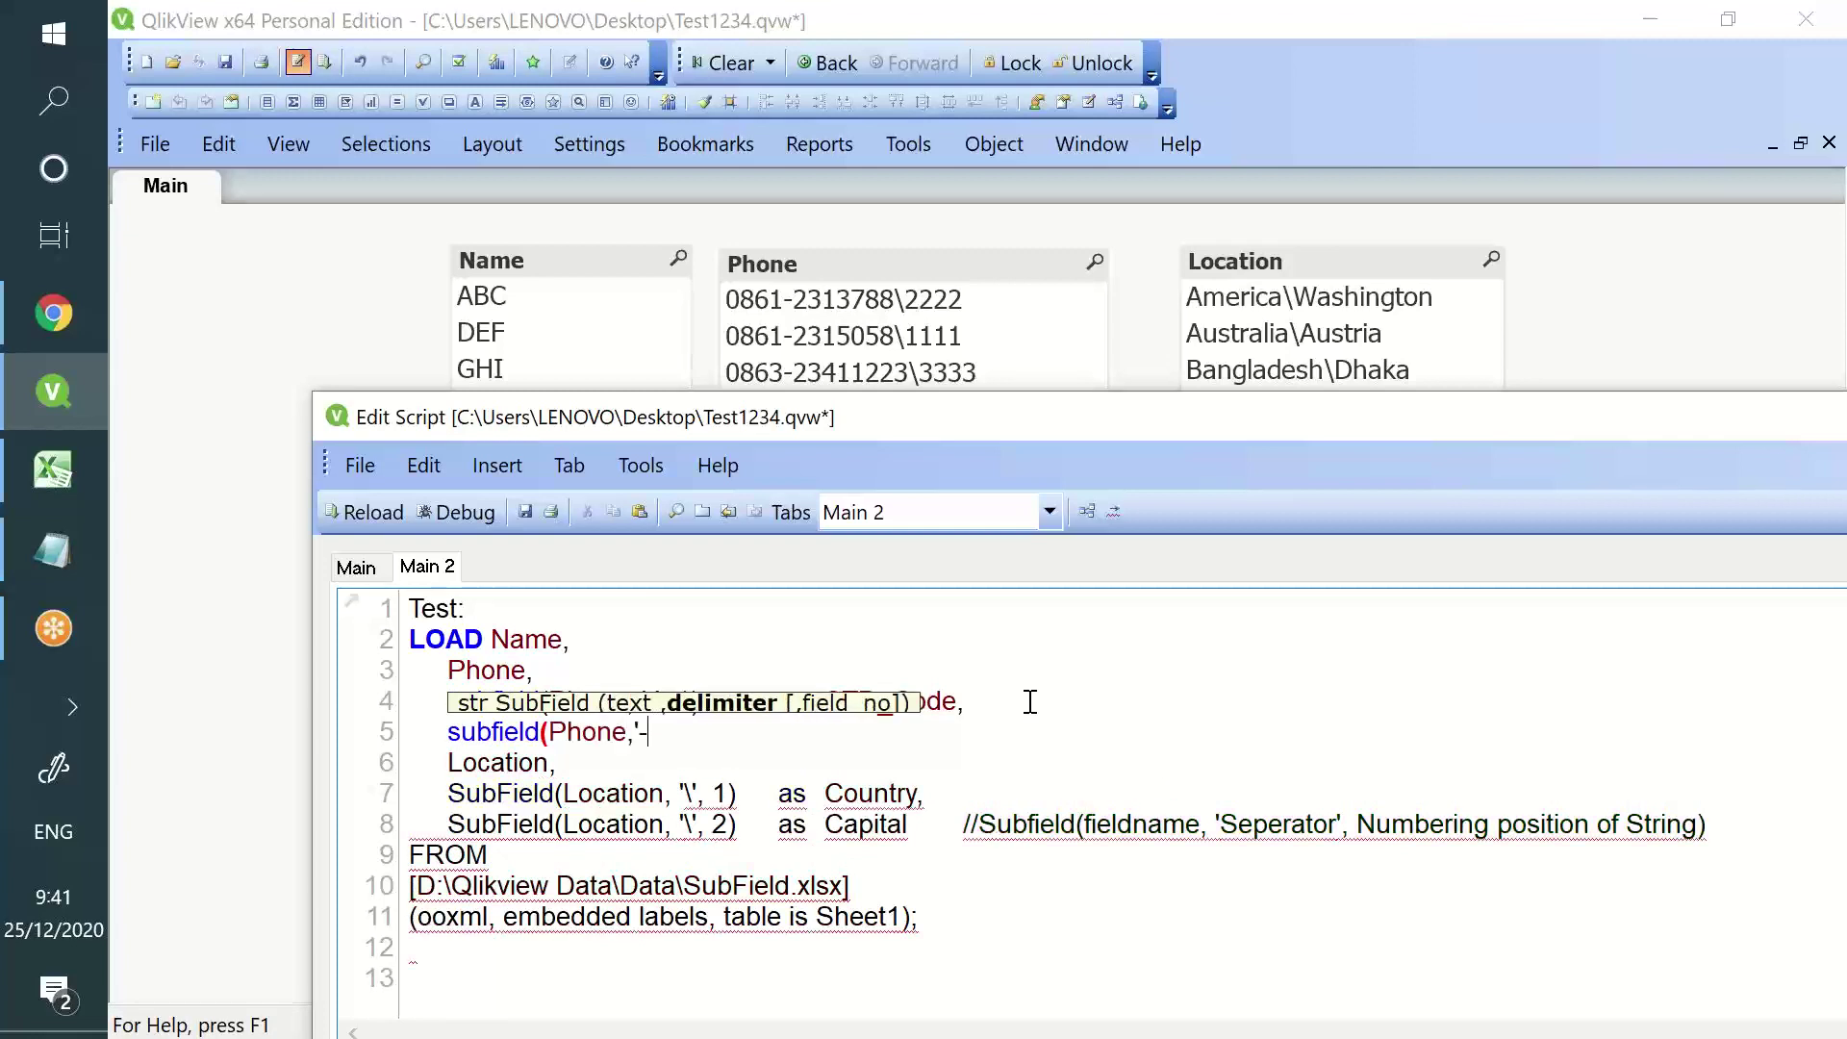
type("'")
type(",2")
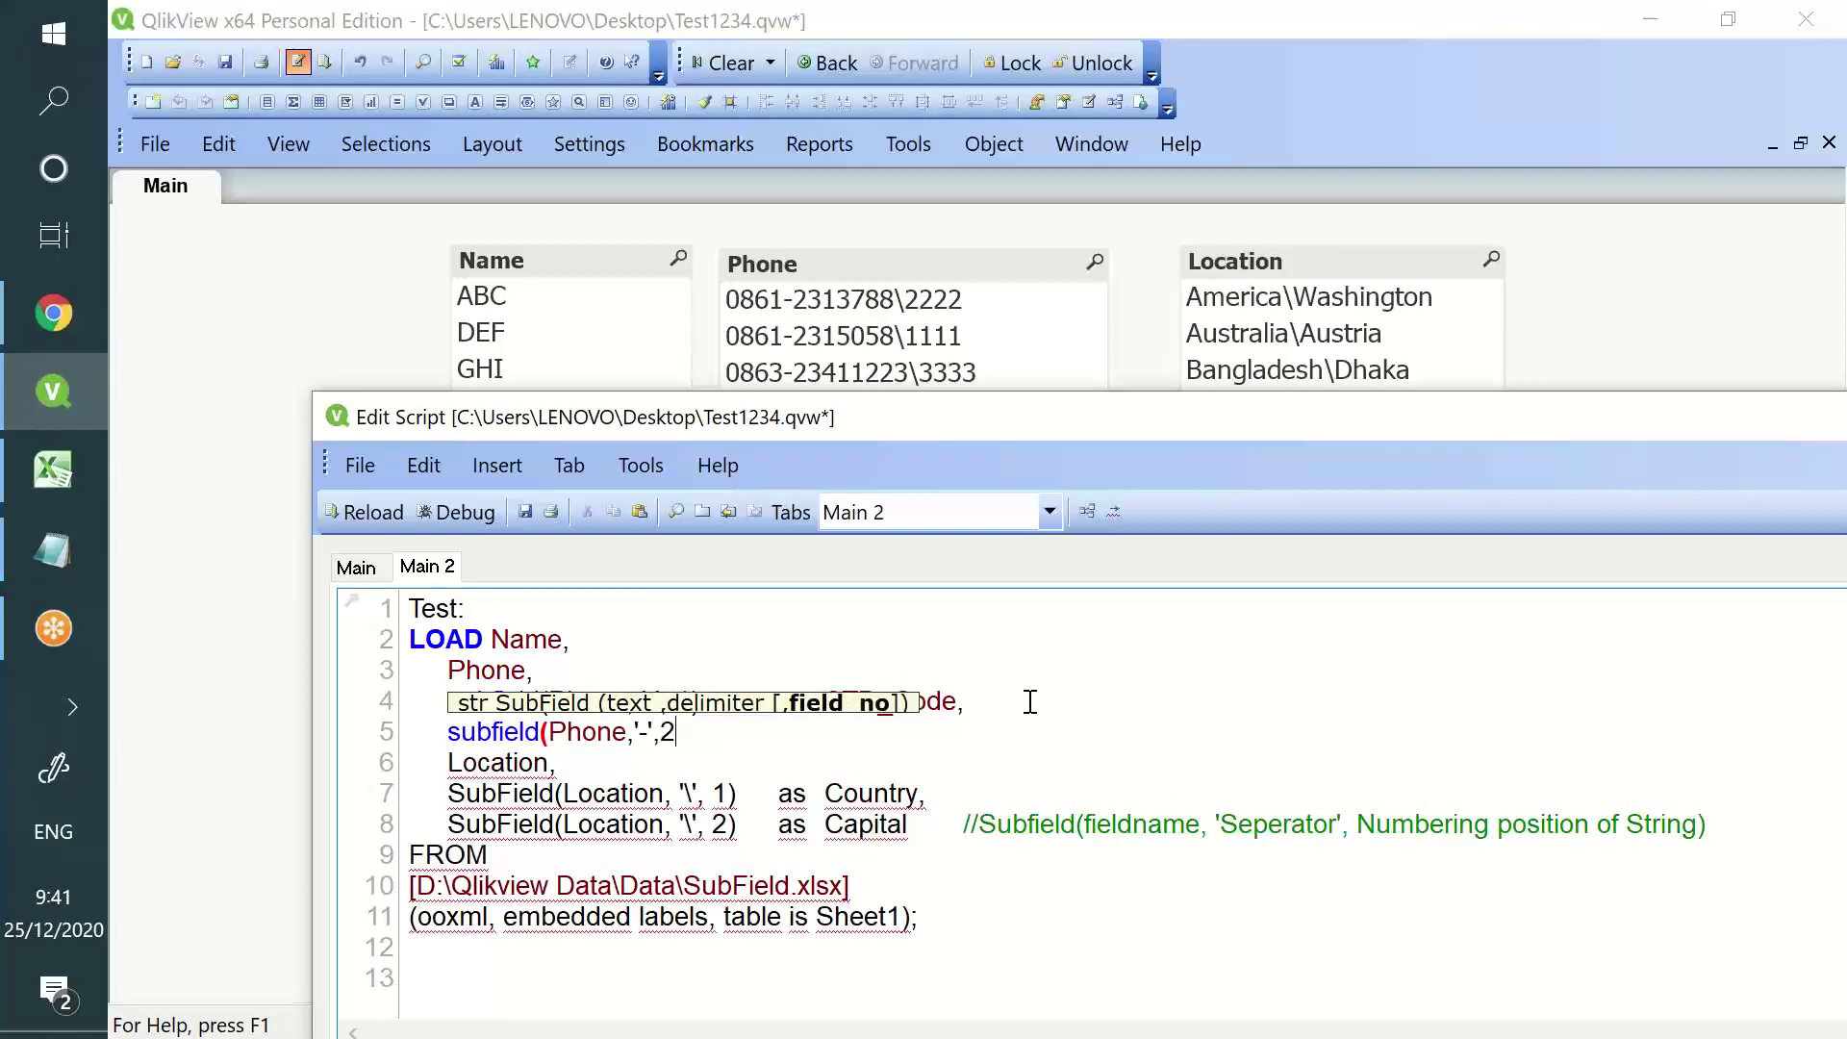
type(")        as  ")
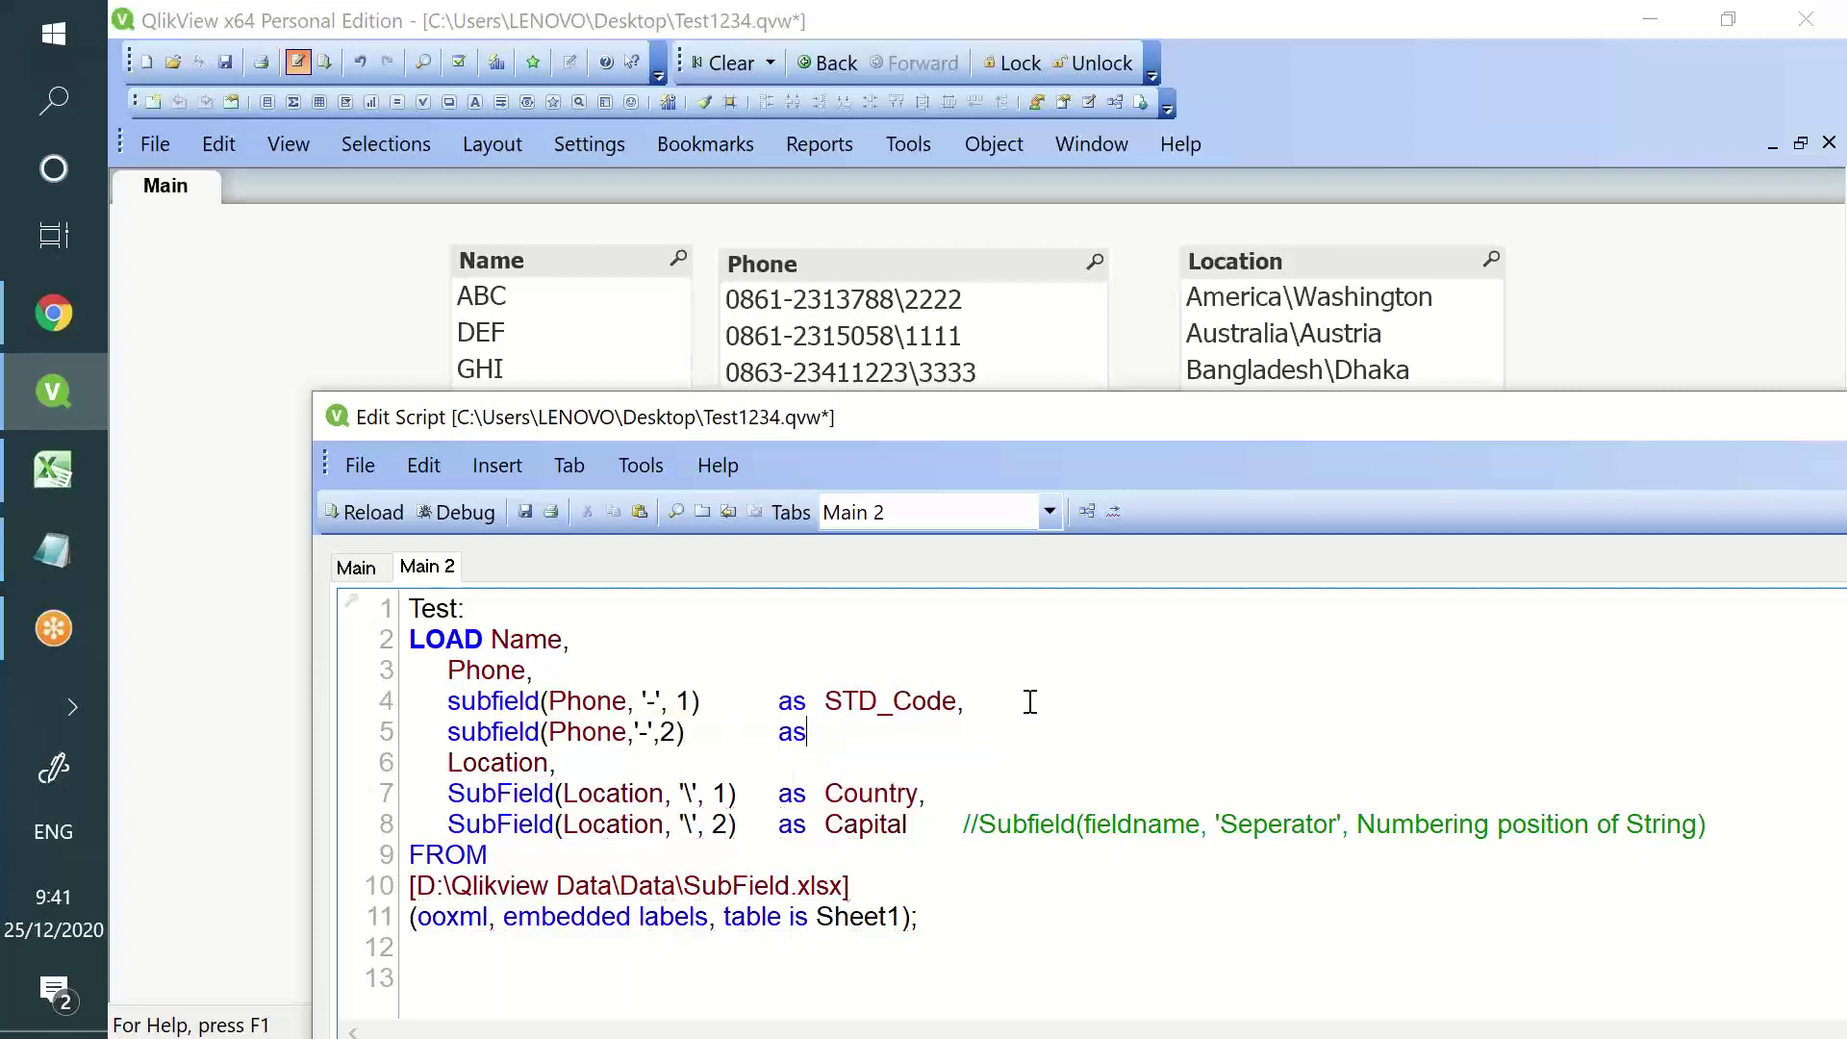
type("P")
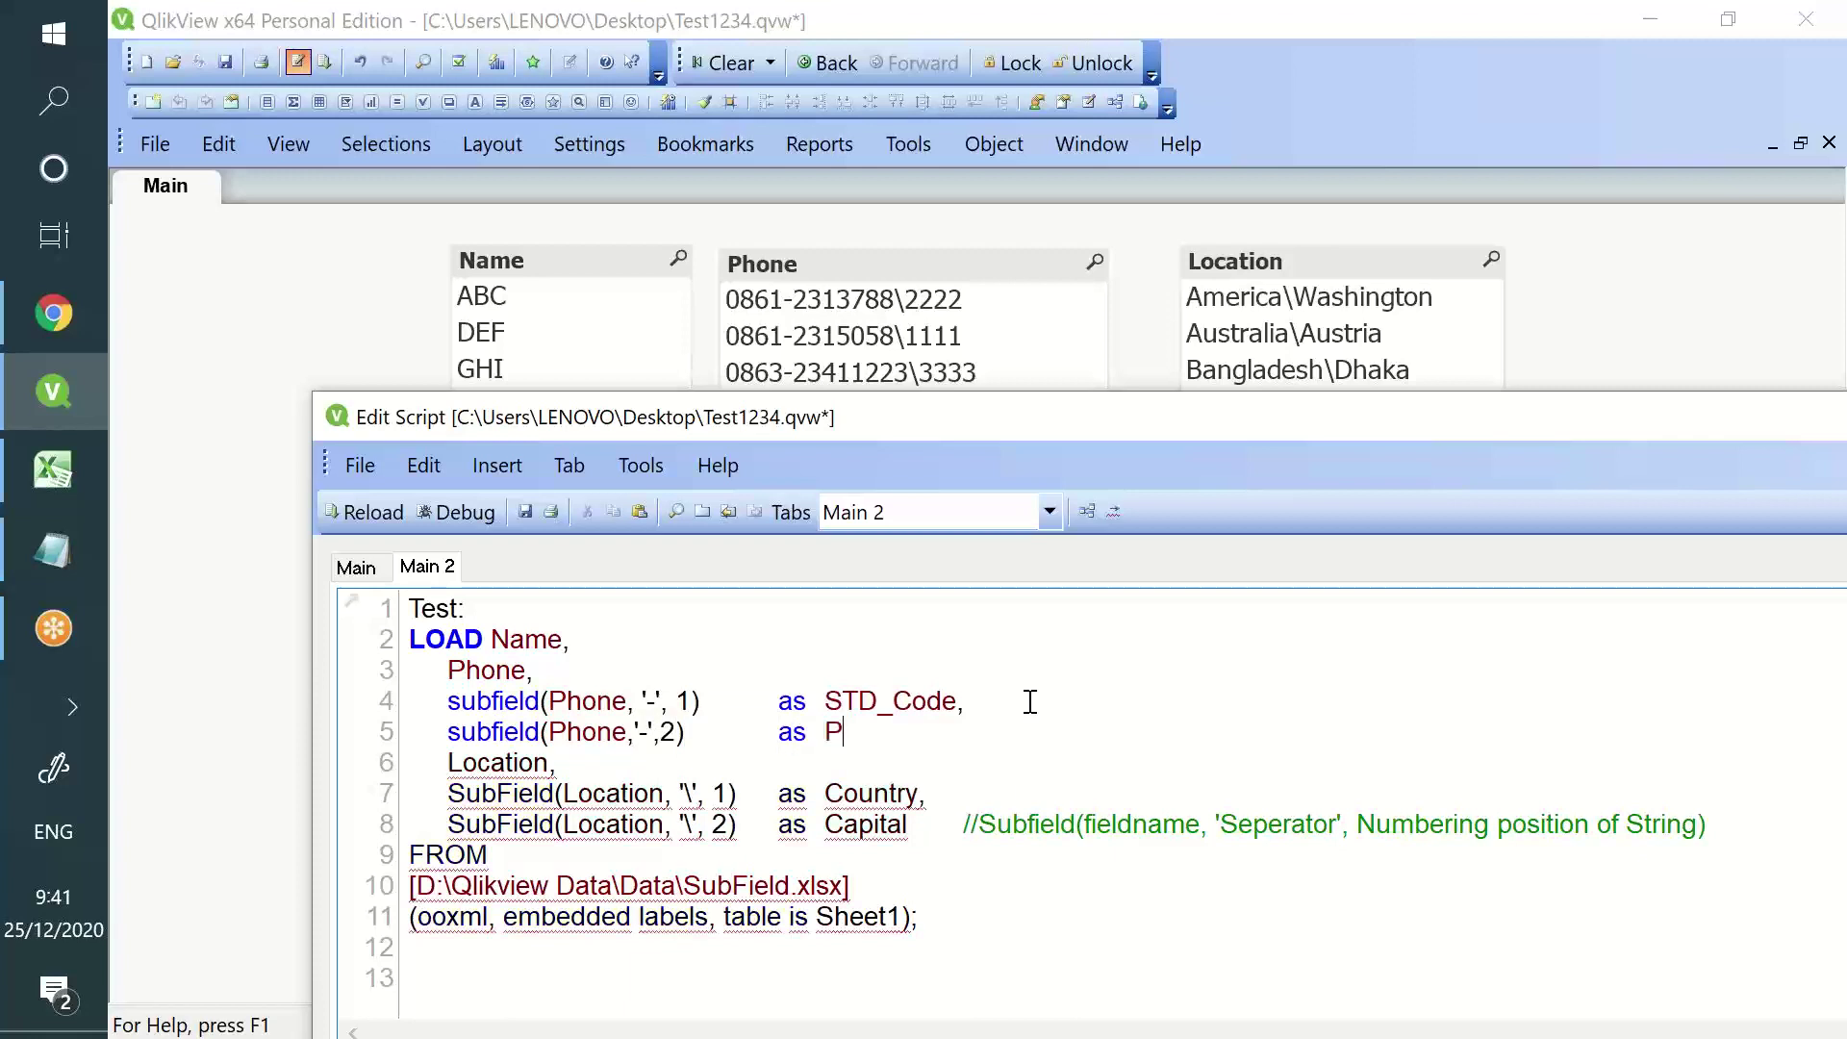
type("hone_Number,")
left_click_drag(689, 703, 646, 702)
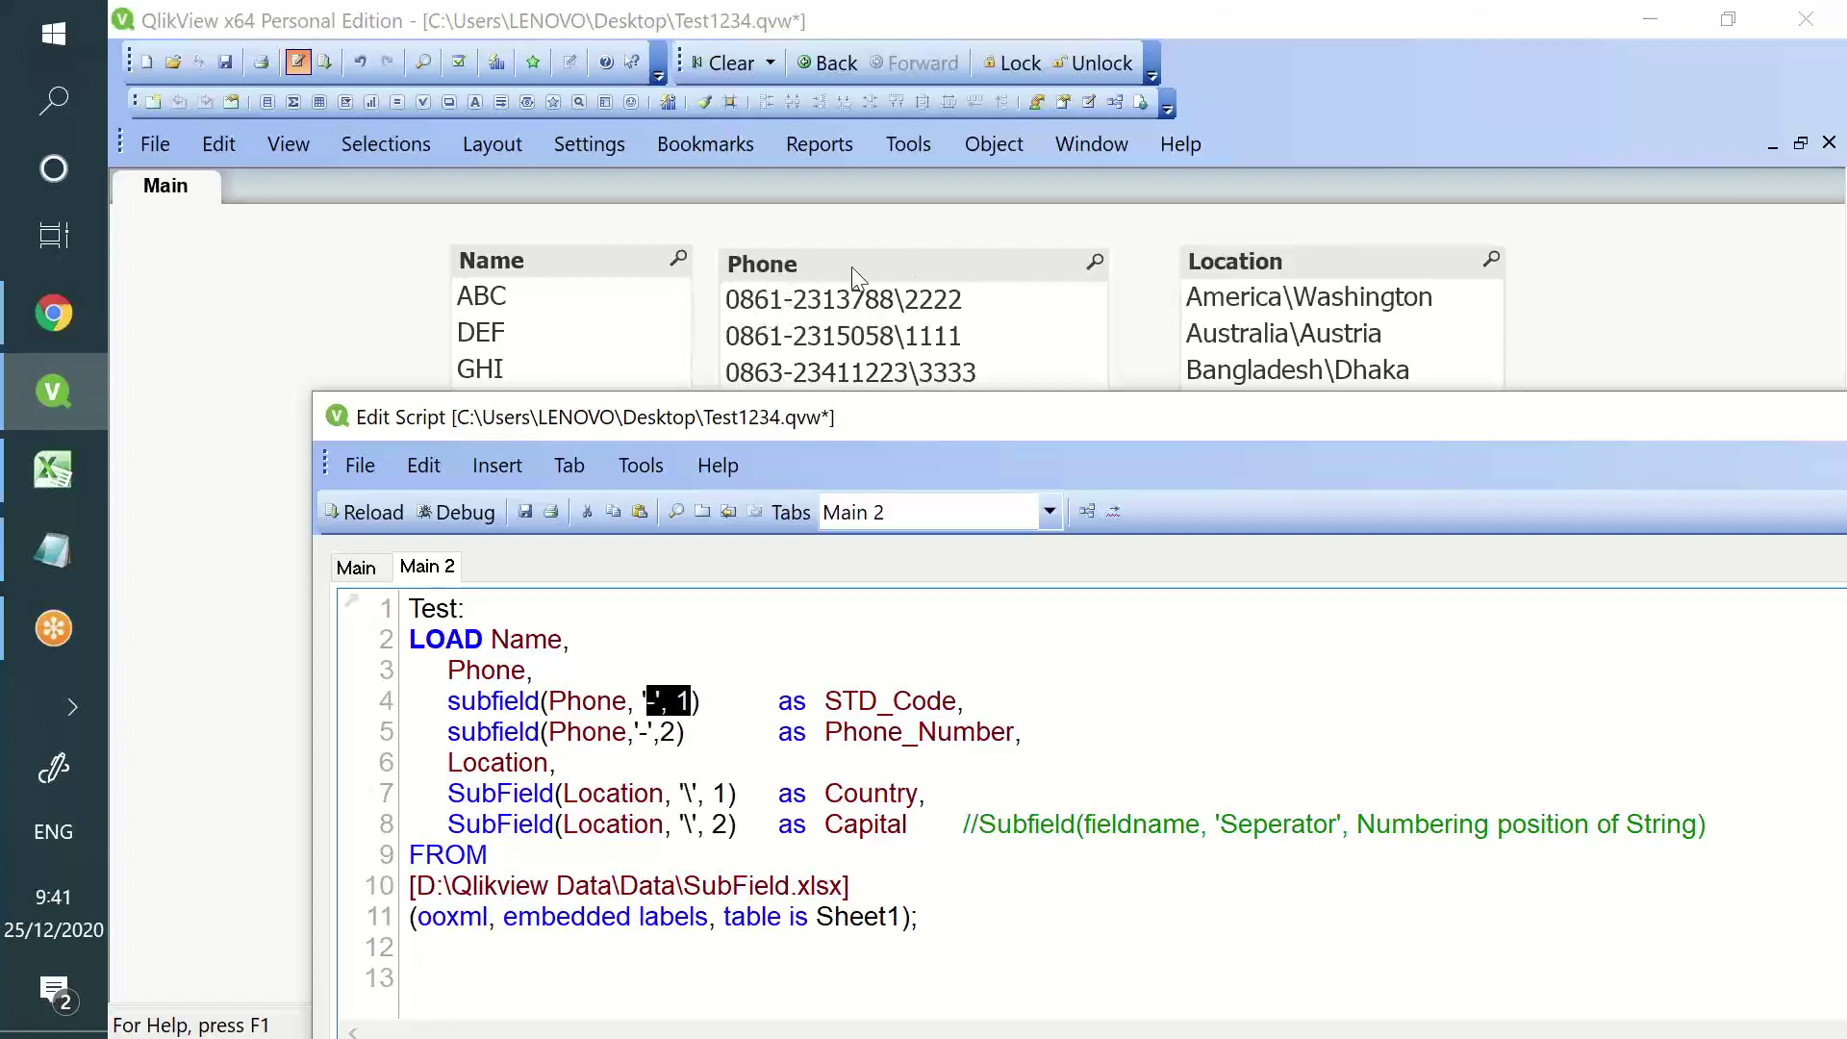
left_click(524, 513)
- Reload and place the new STD_Code and Phone_Number list boxes lower on the sheet
left_click(357, 514)
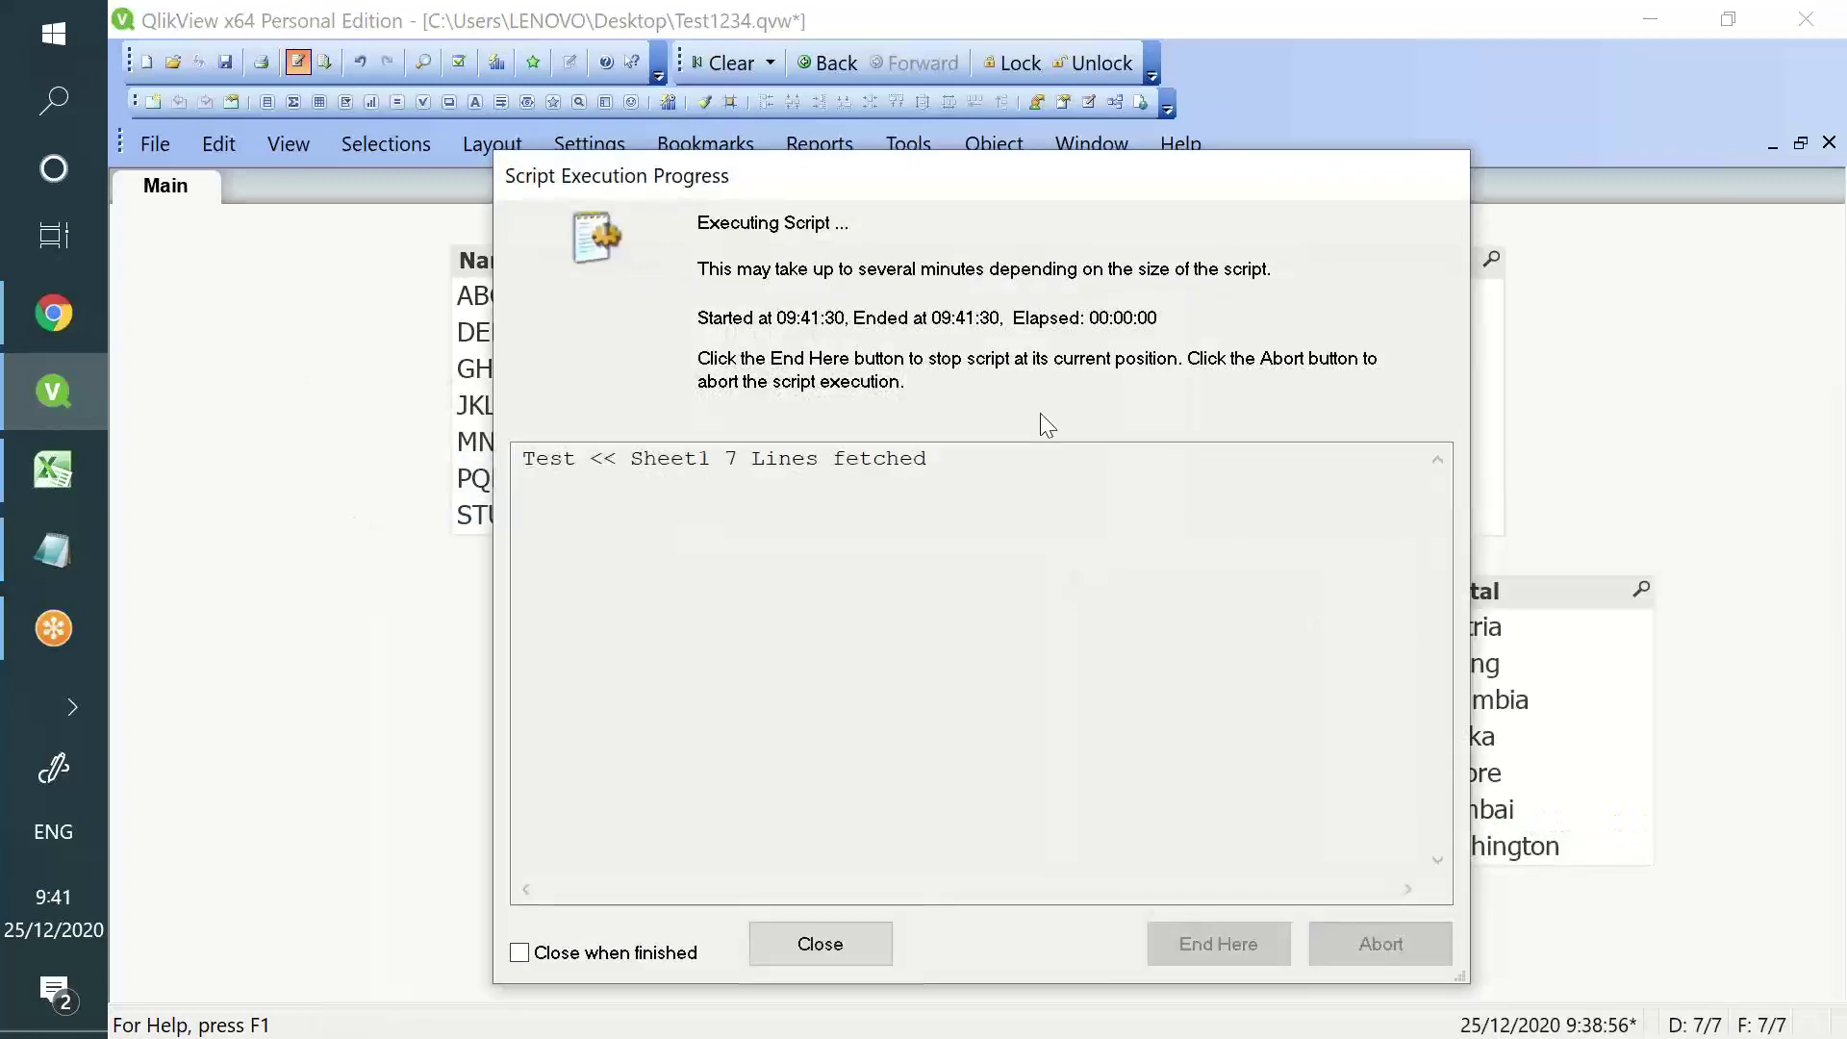
left_click(820, 944)
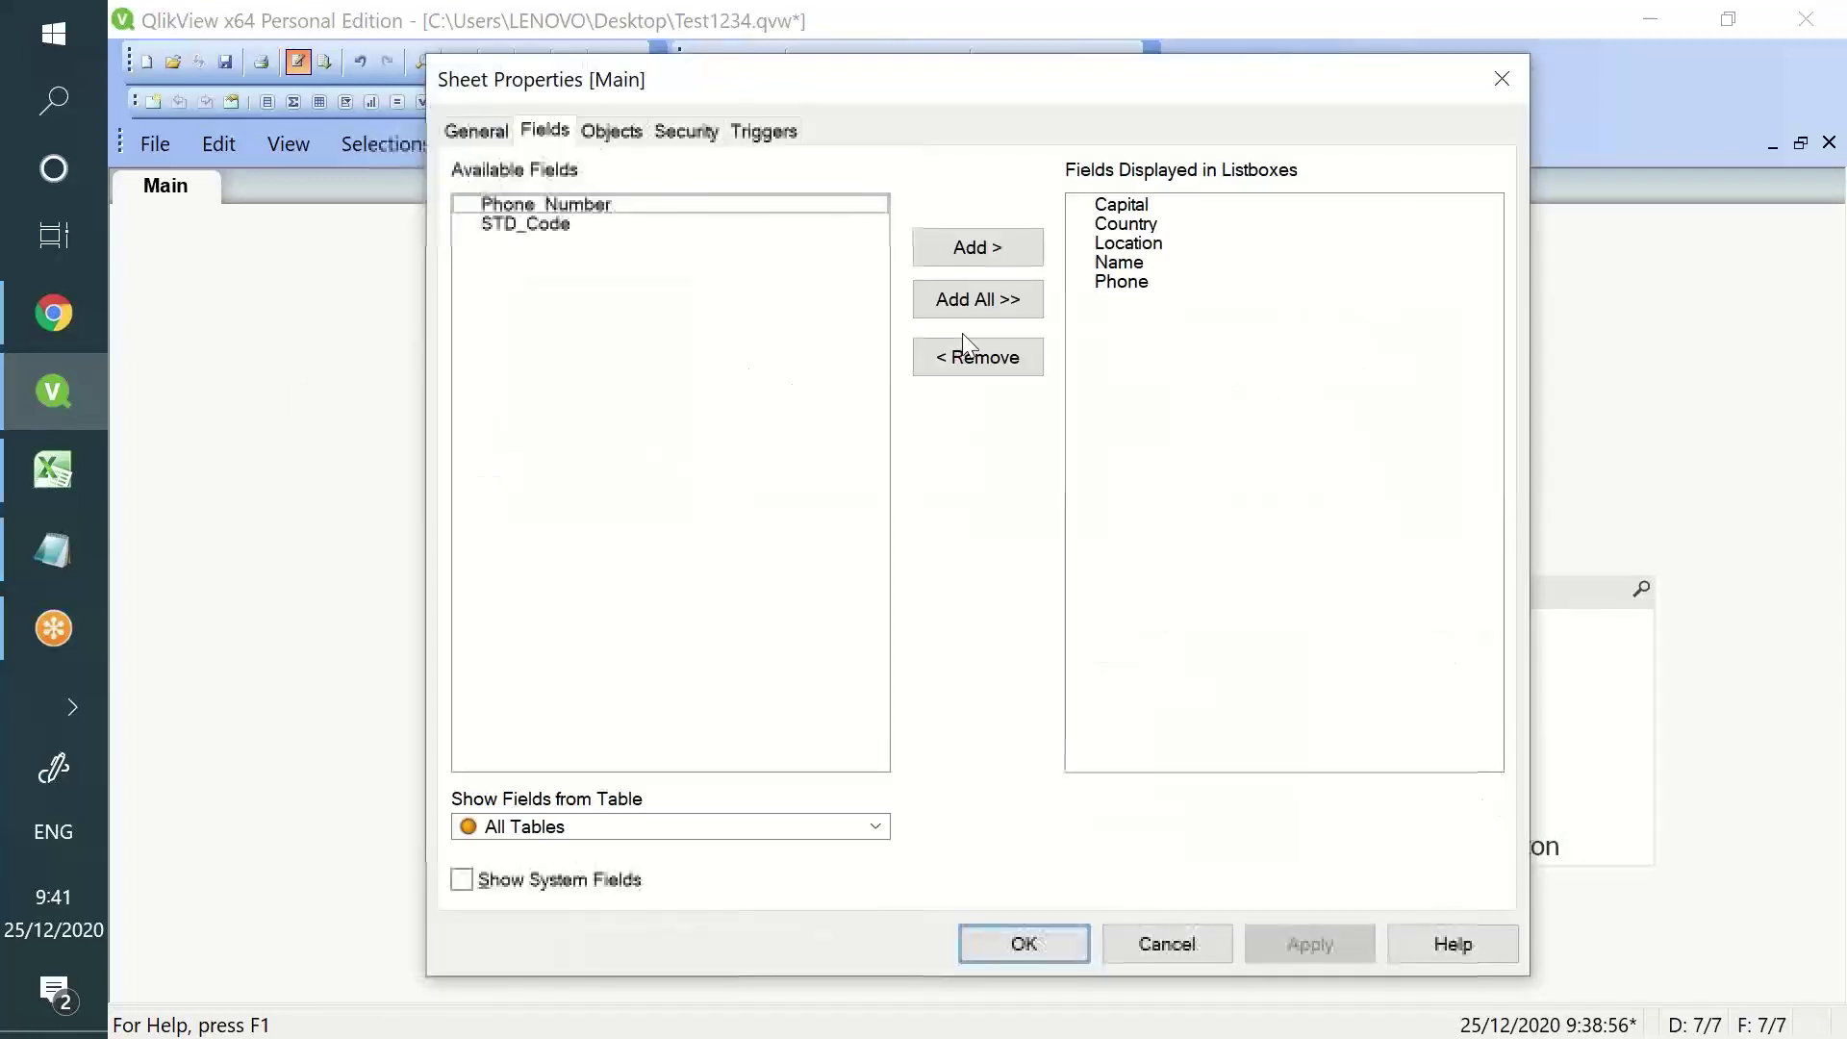
left_click(962, 310)
left_click(1268, 948)
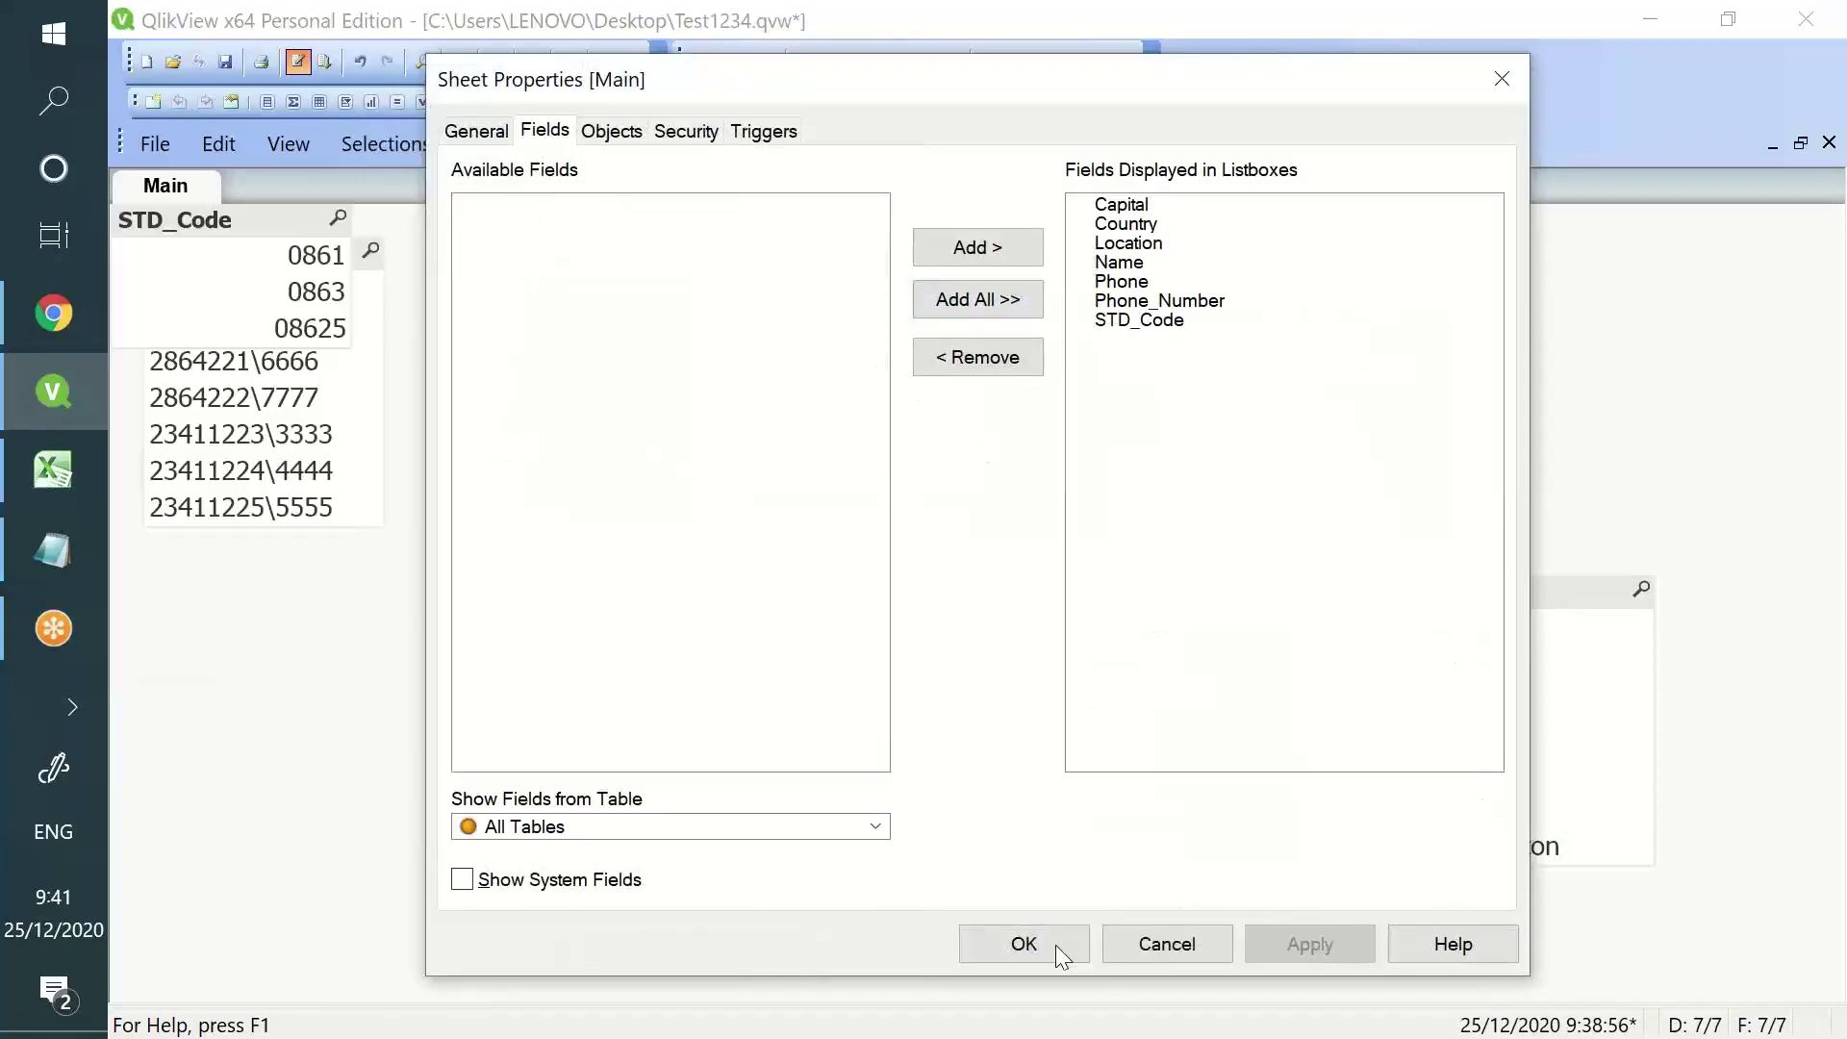
left_click(1024, 944)
left_click_drag(173, 219, 306, 673)
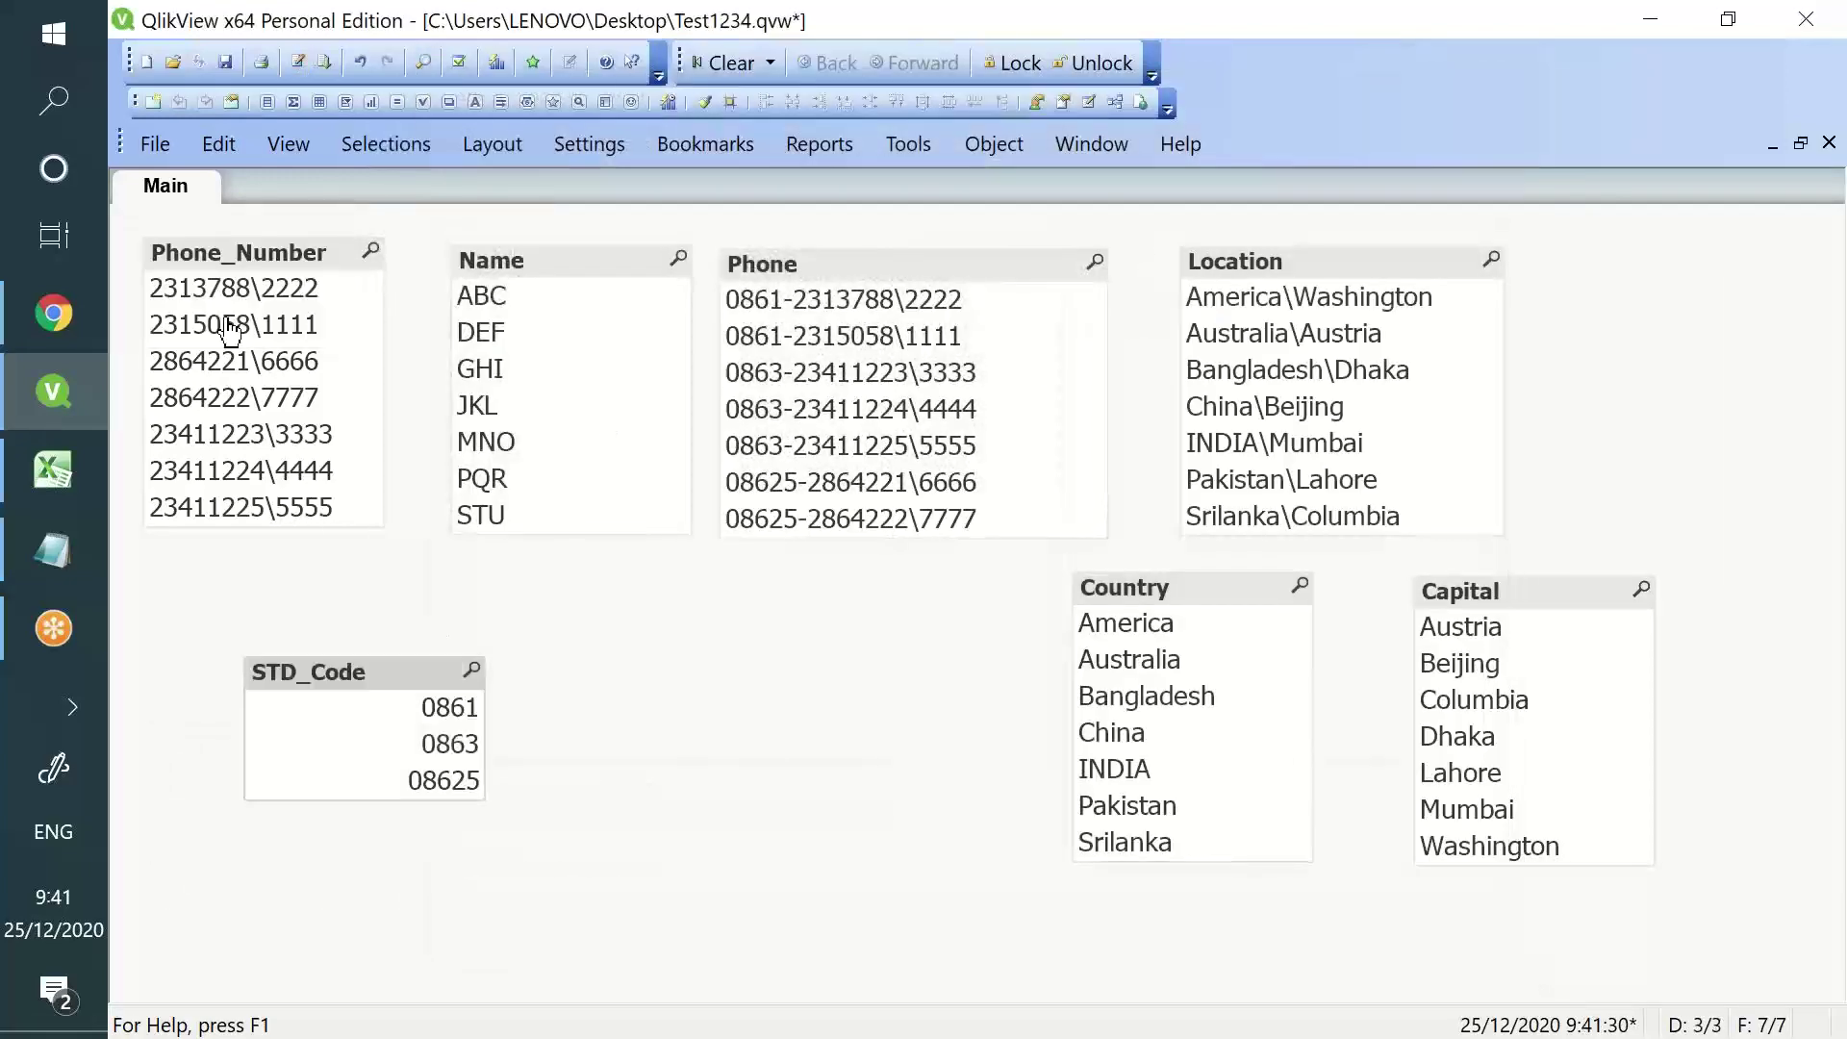
left_click_drag(213, 265, 676, 654)
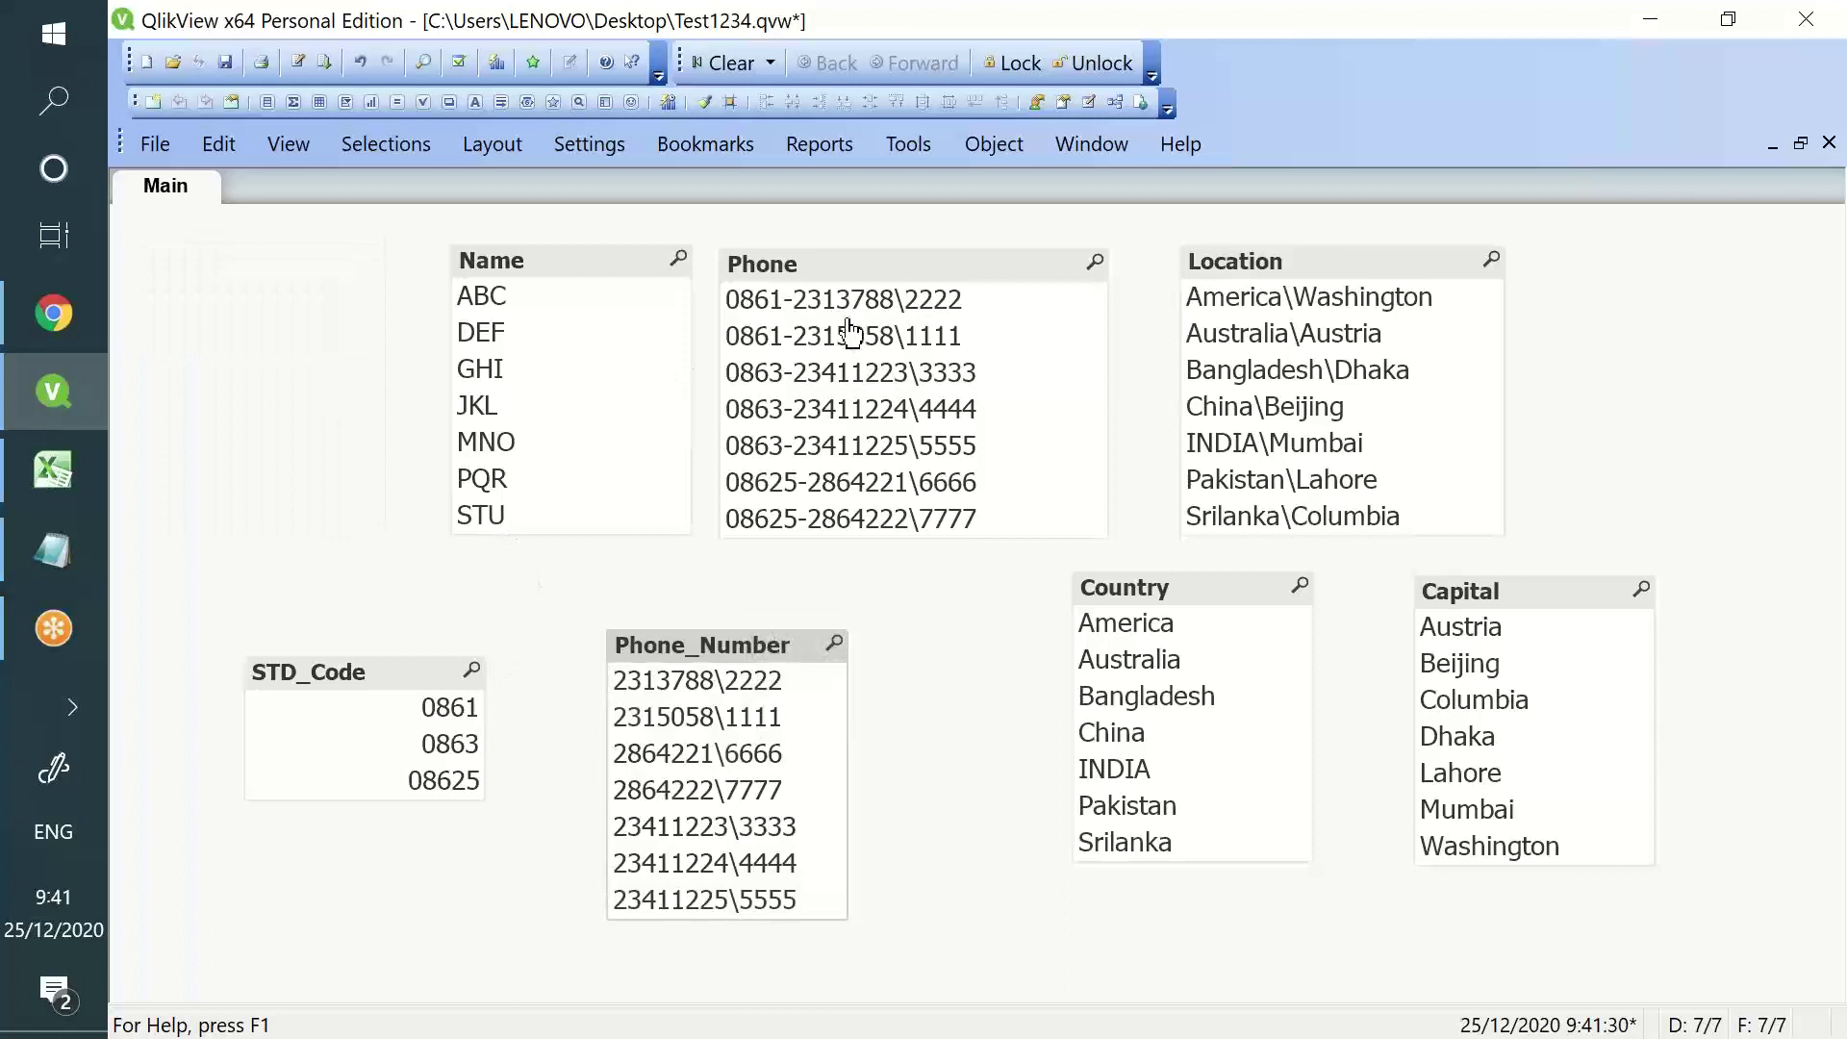
- Try STD_Code selections 0861, 0863 and 08625, clear them, and adjust Phone_Number
left_click(438, 710)
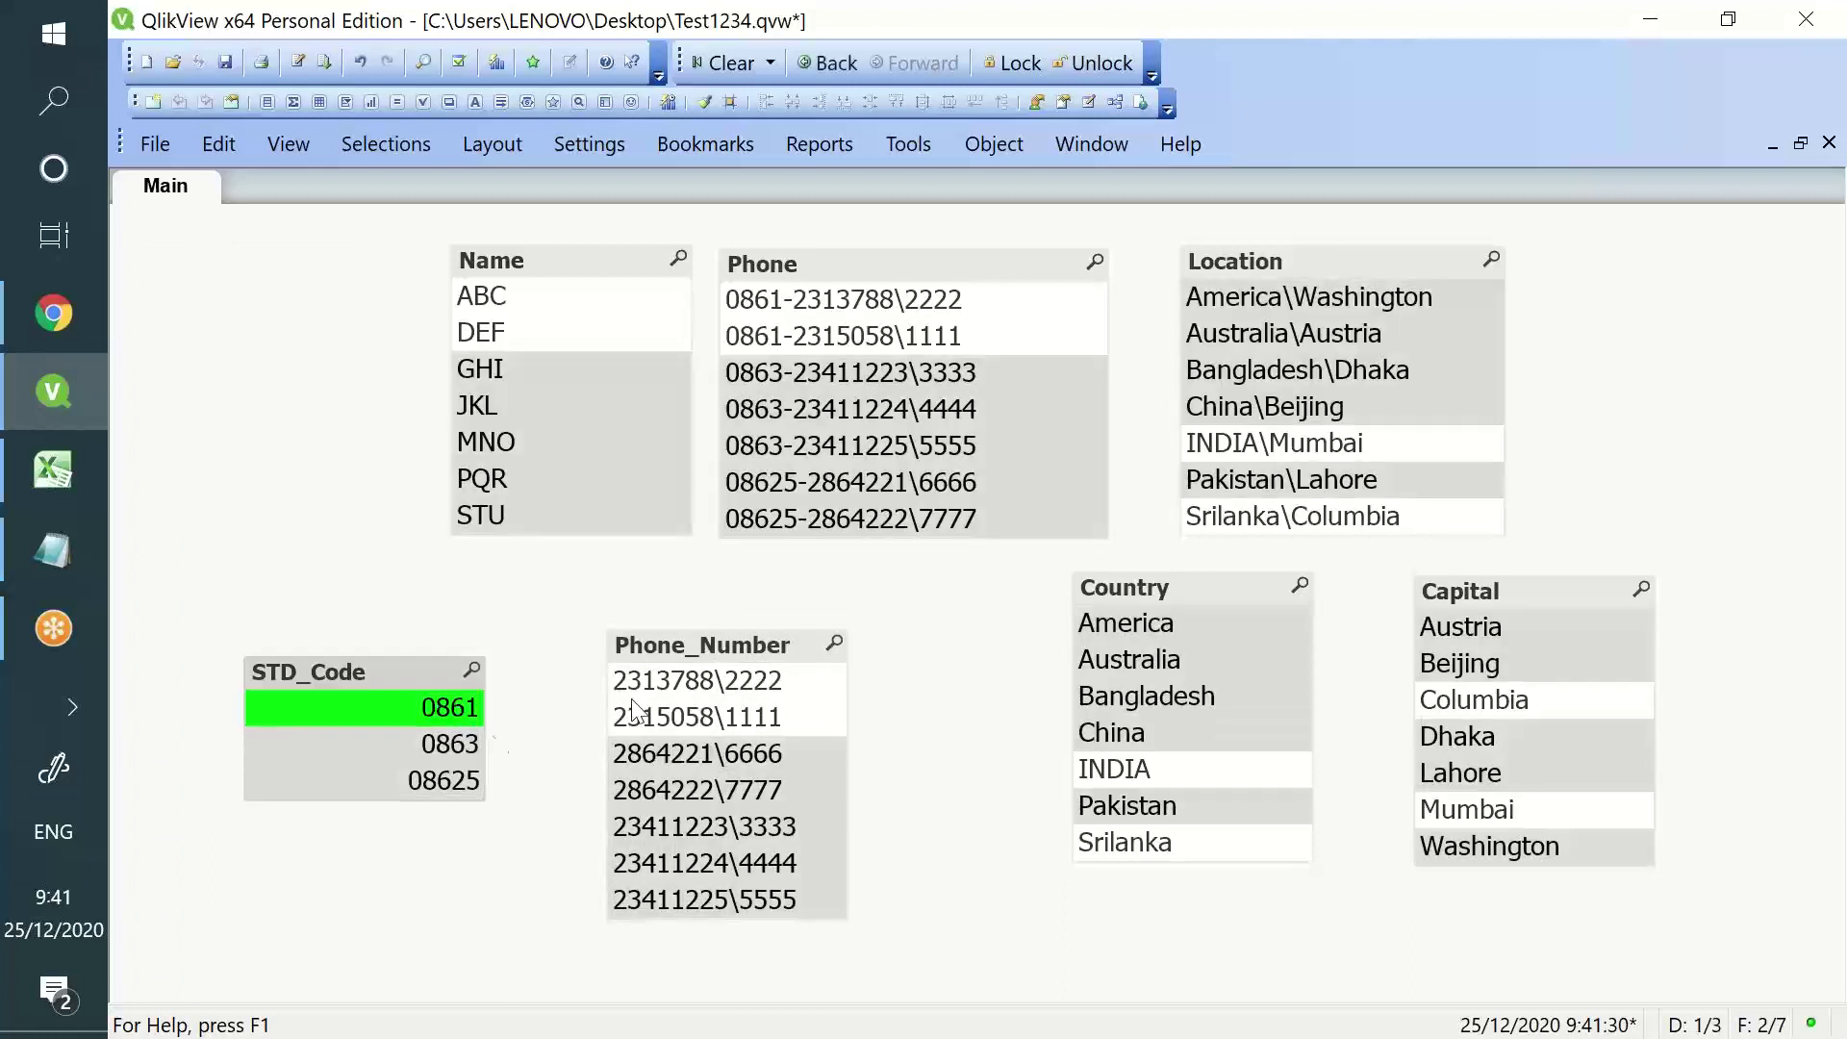
left_click(413, 747)
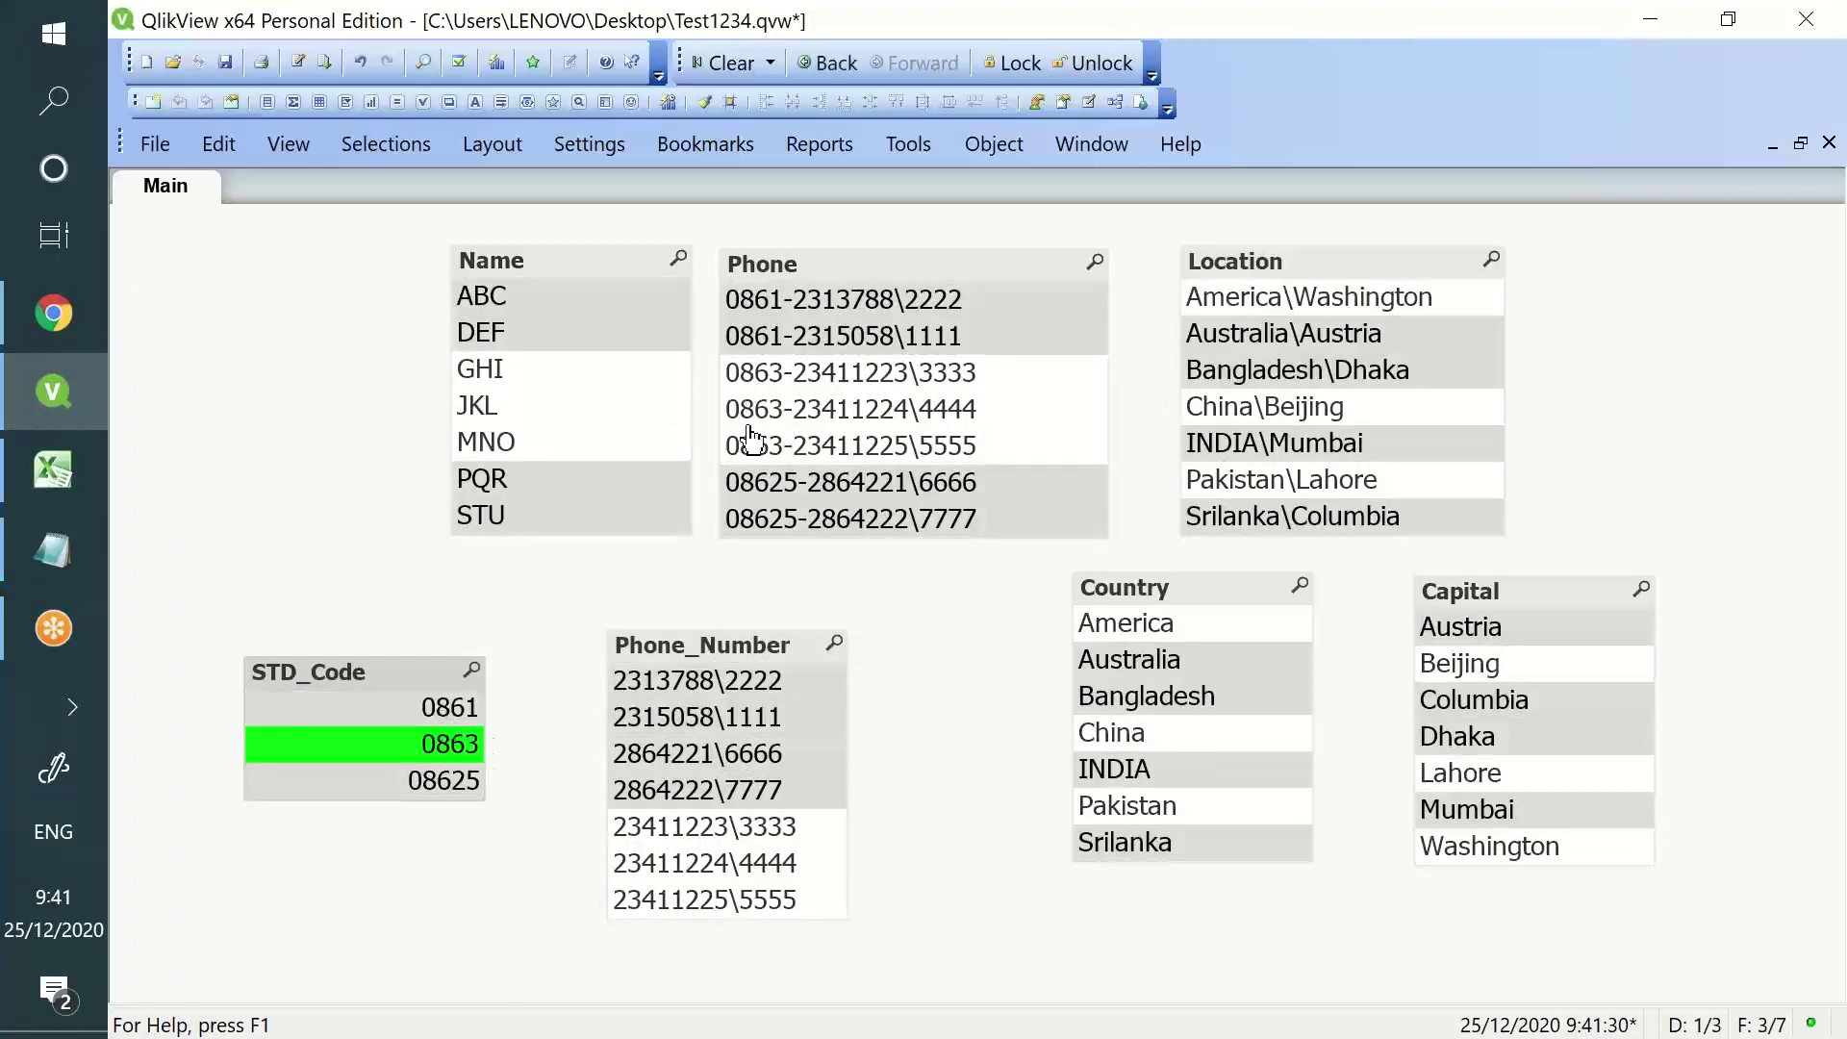
left_click(452, 784)
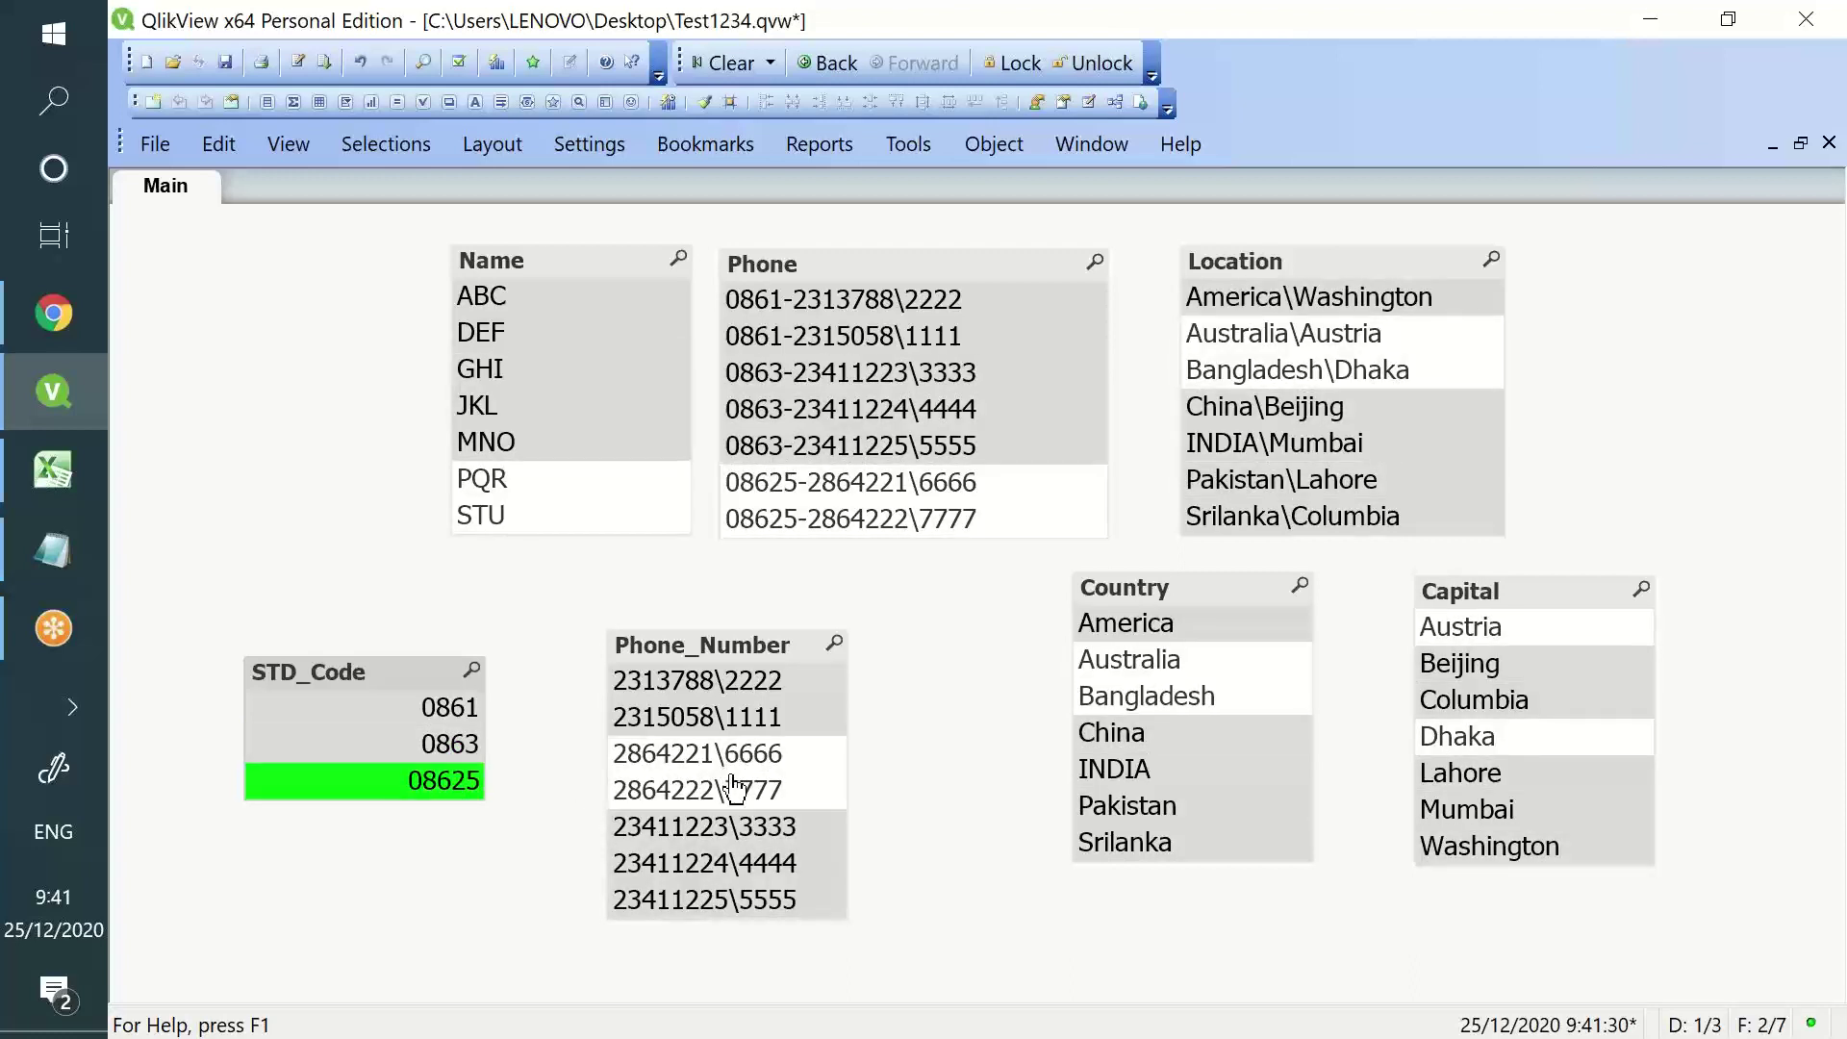
left_click(736, 64)
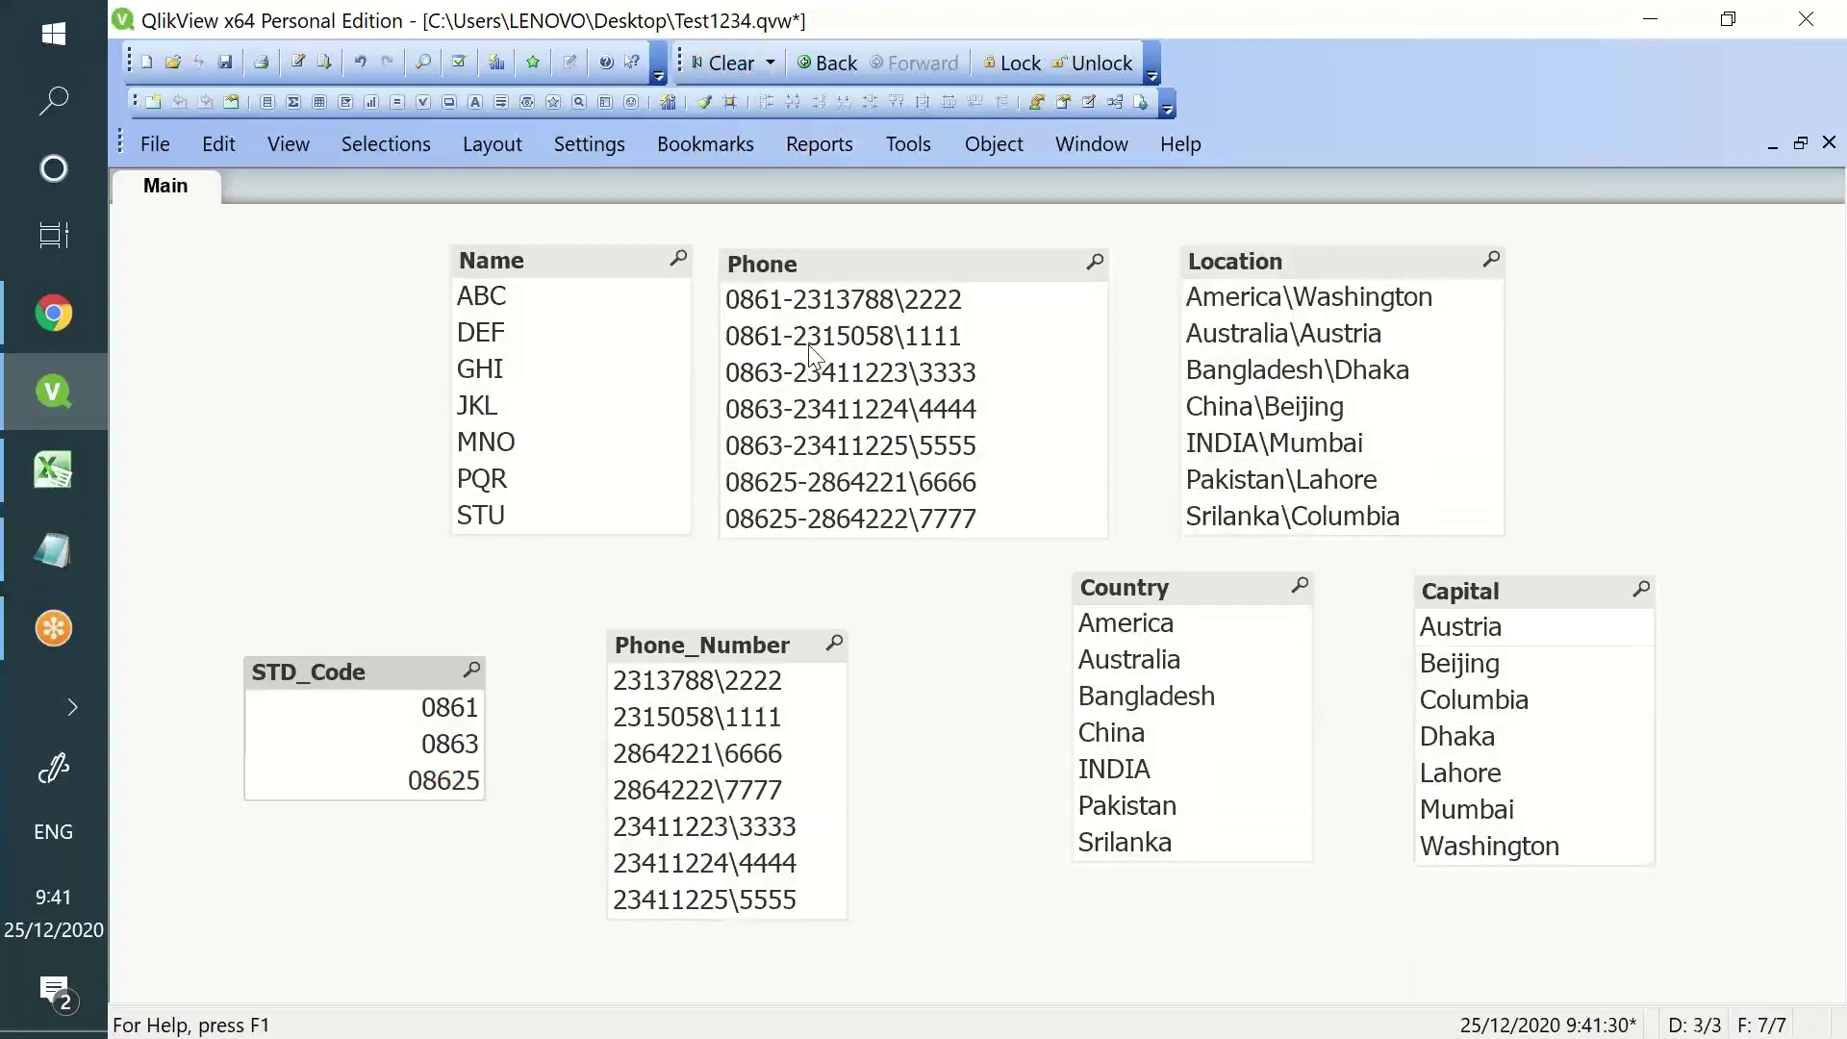
left_click_drag(735, 644, 800, 634)
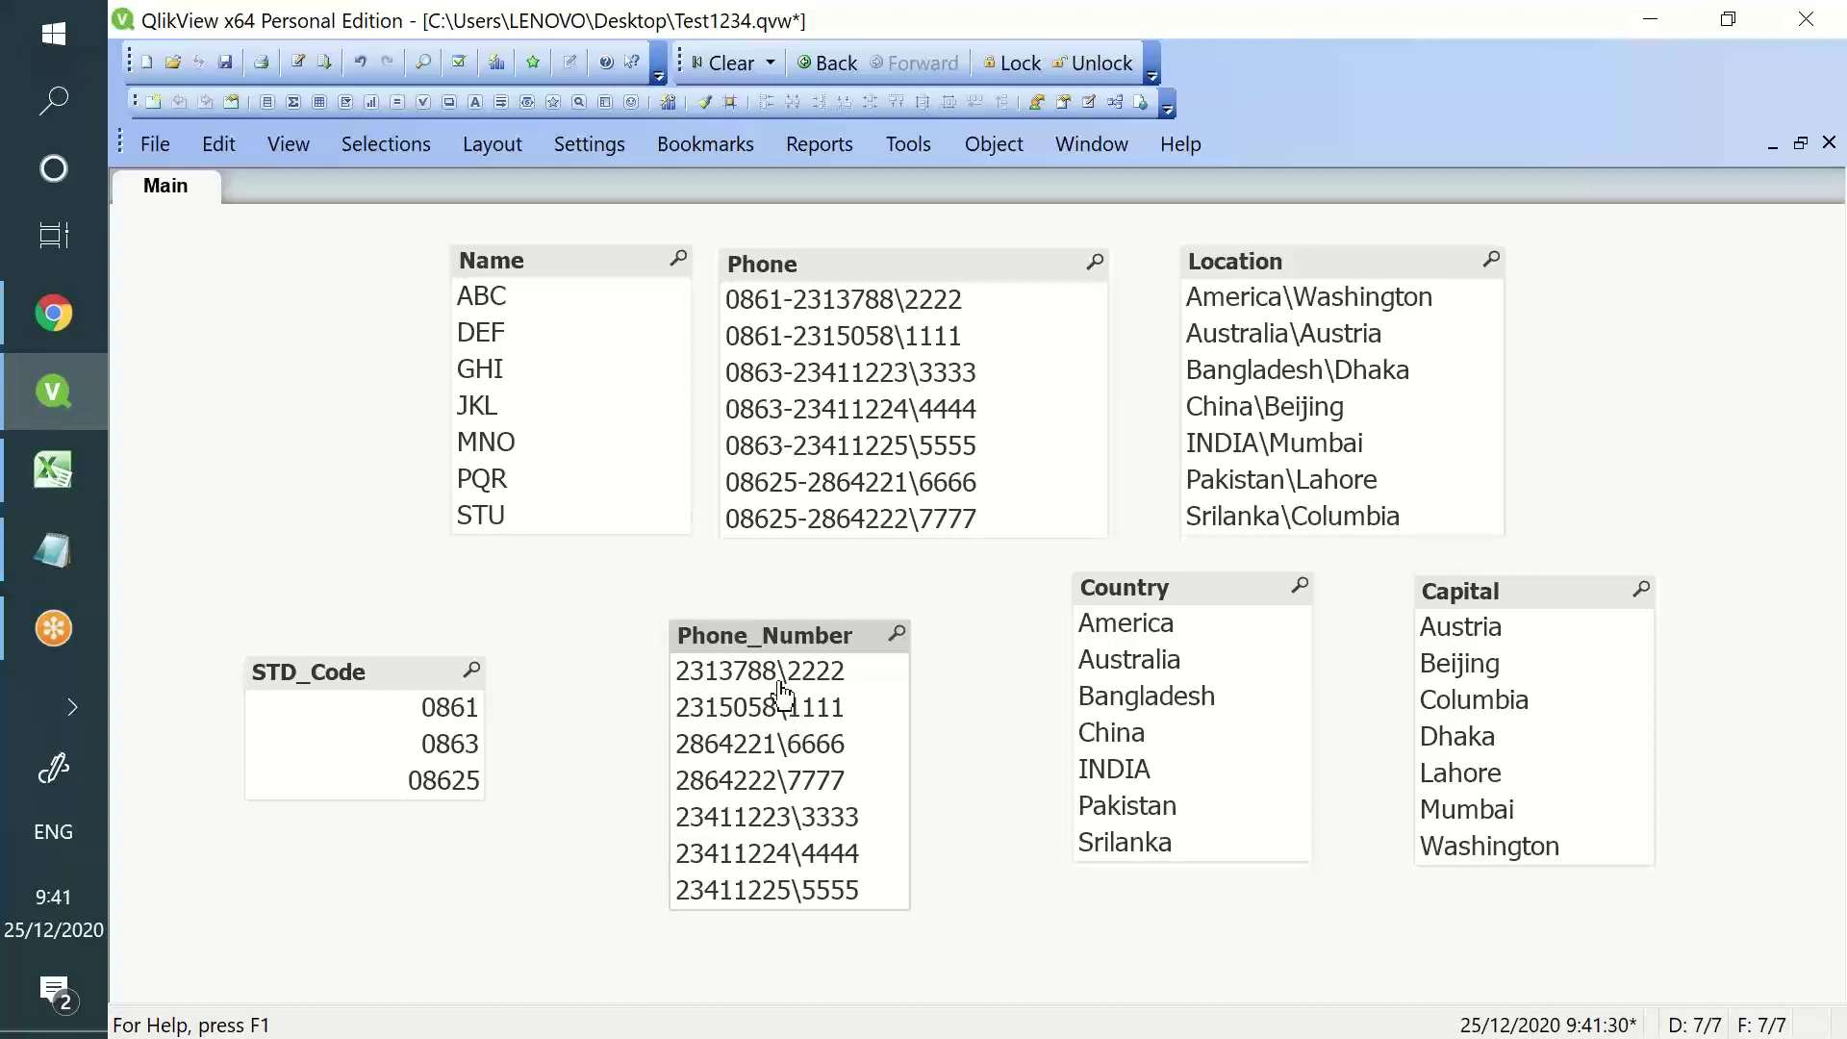
left_click_drag(610, 585, 941, 948)
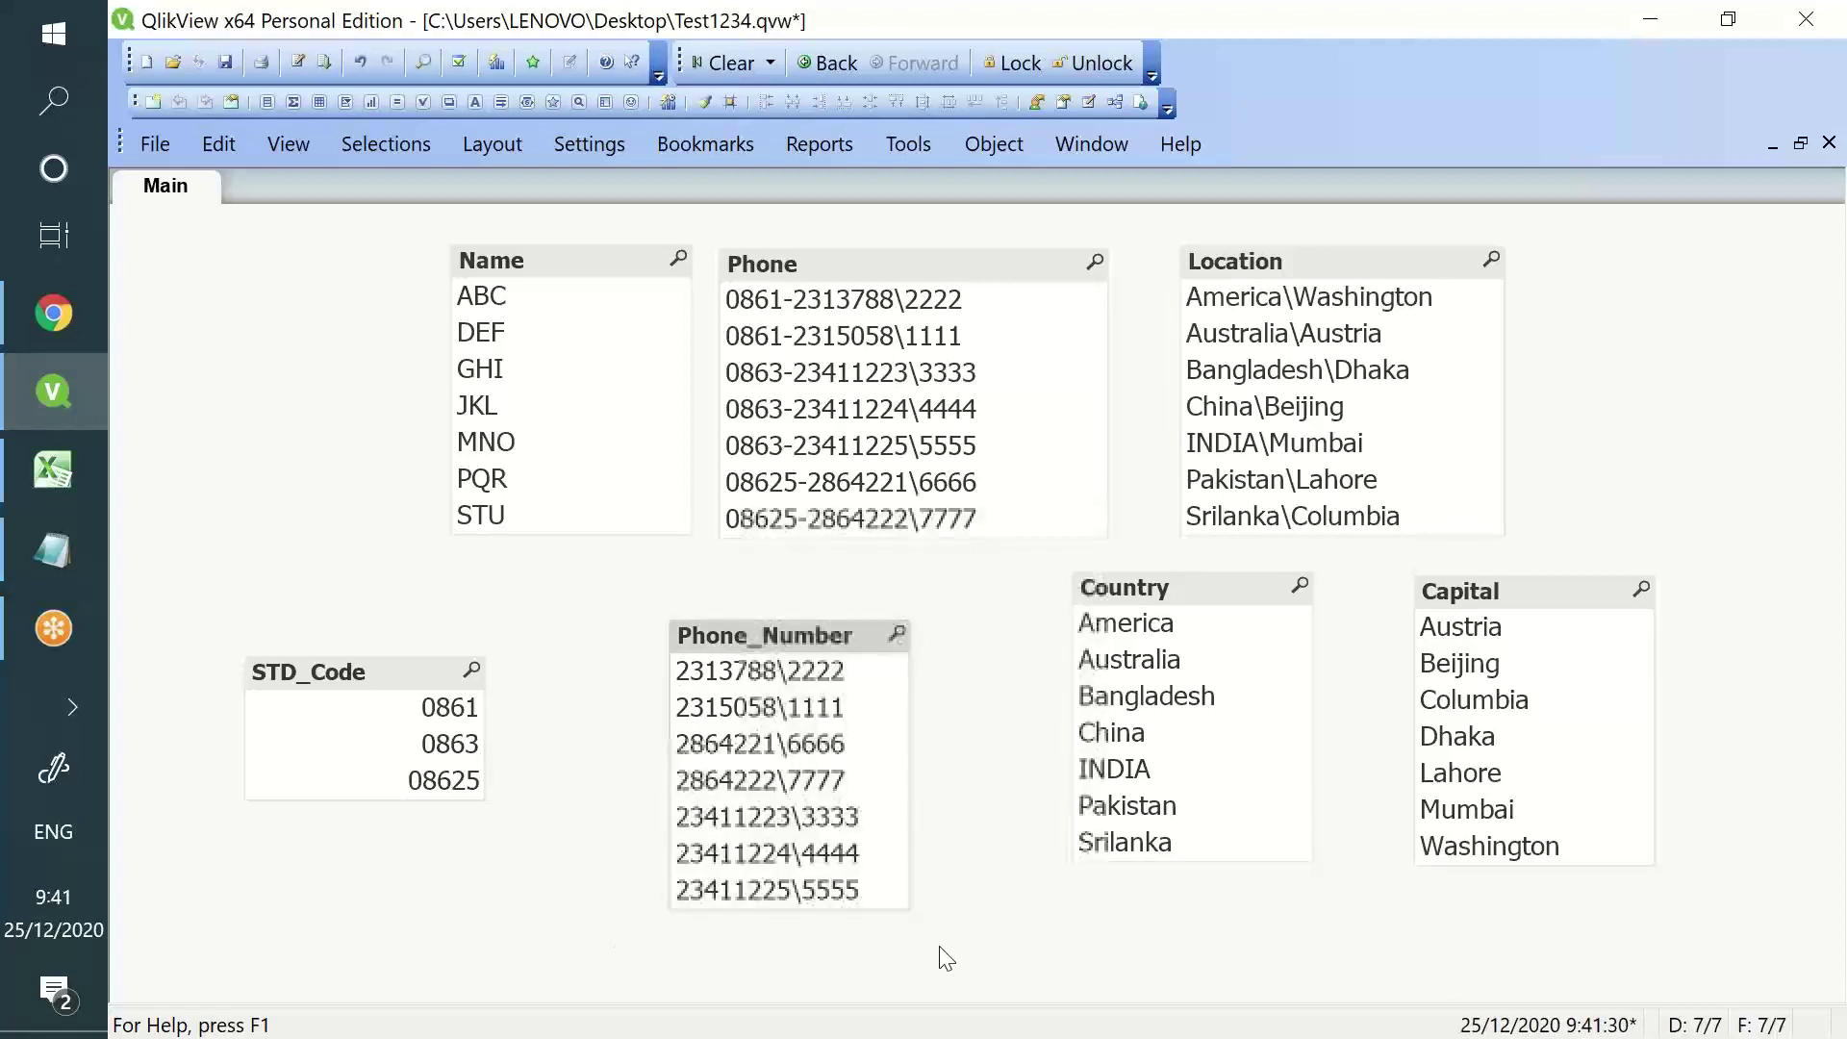
- Wrap line 5's inner subfield expression in an outer Subfield call splitting on '\' for Phone_Number
left_click(300, 65)
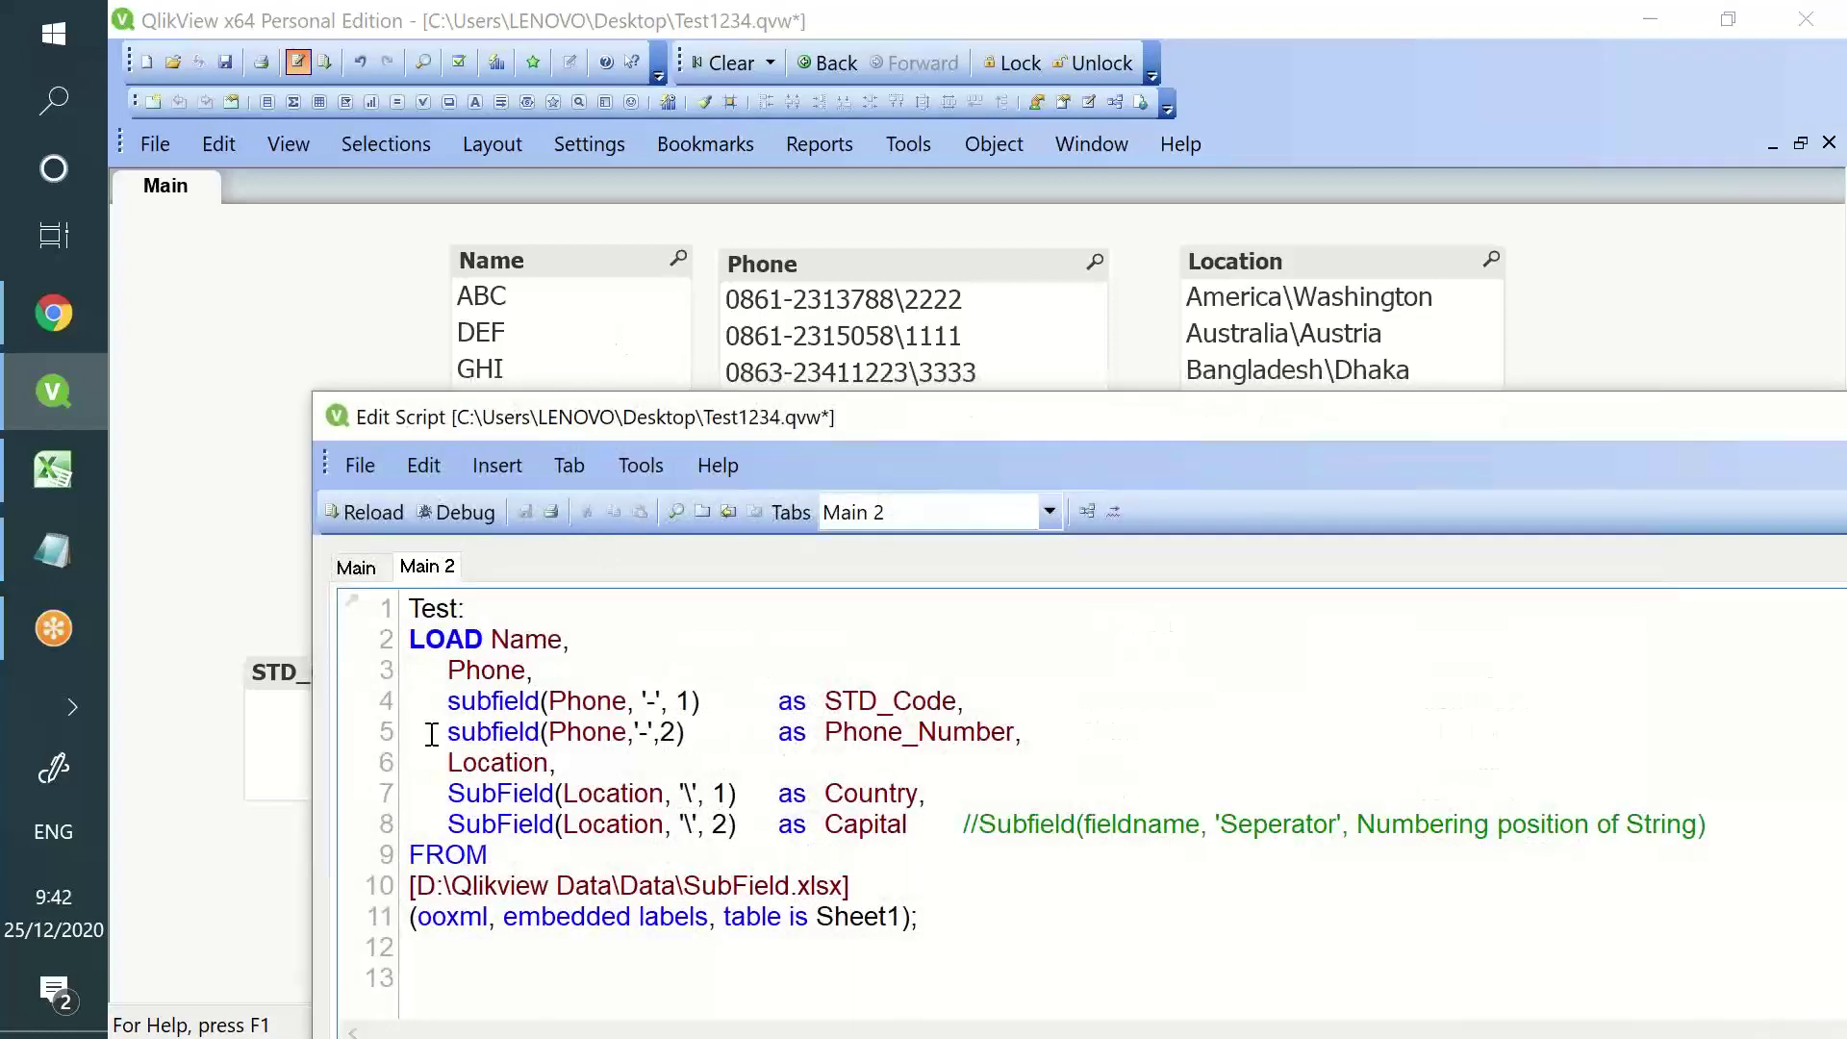
left_click_drag(441, 732, 690, 728)
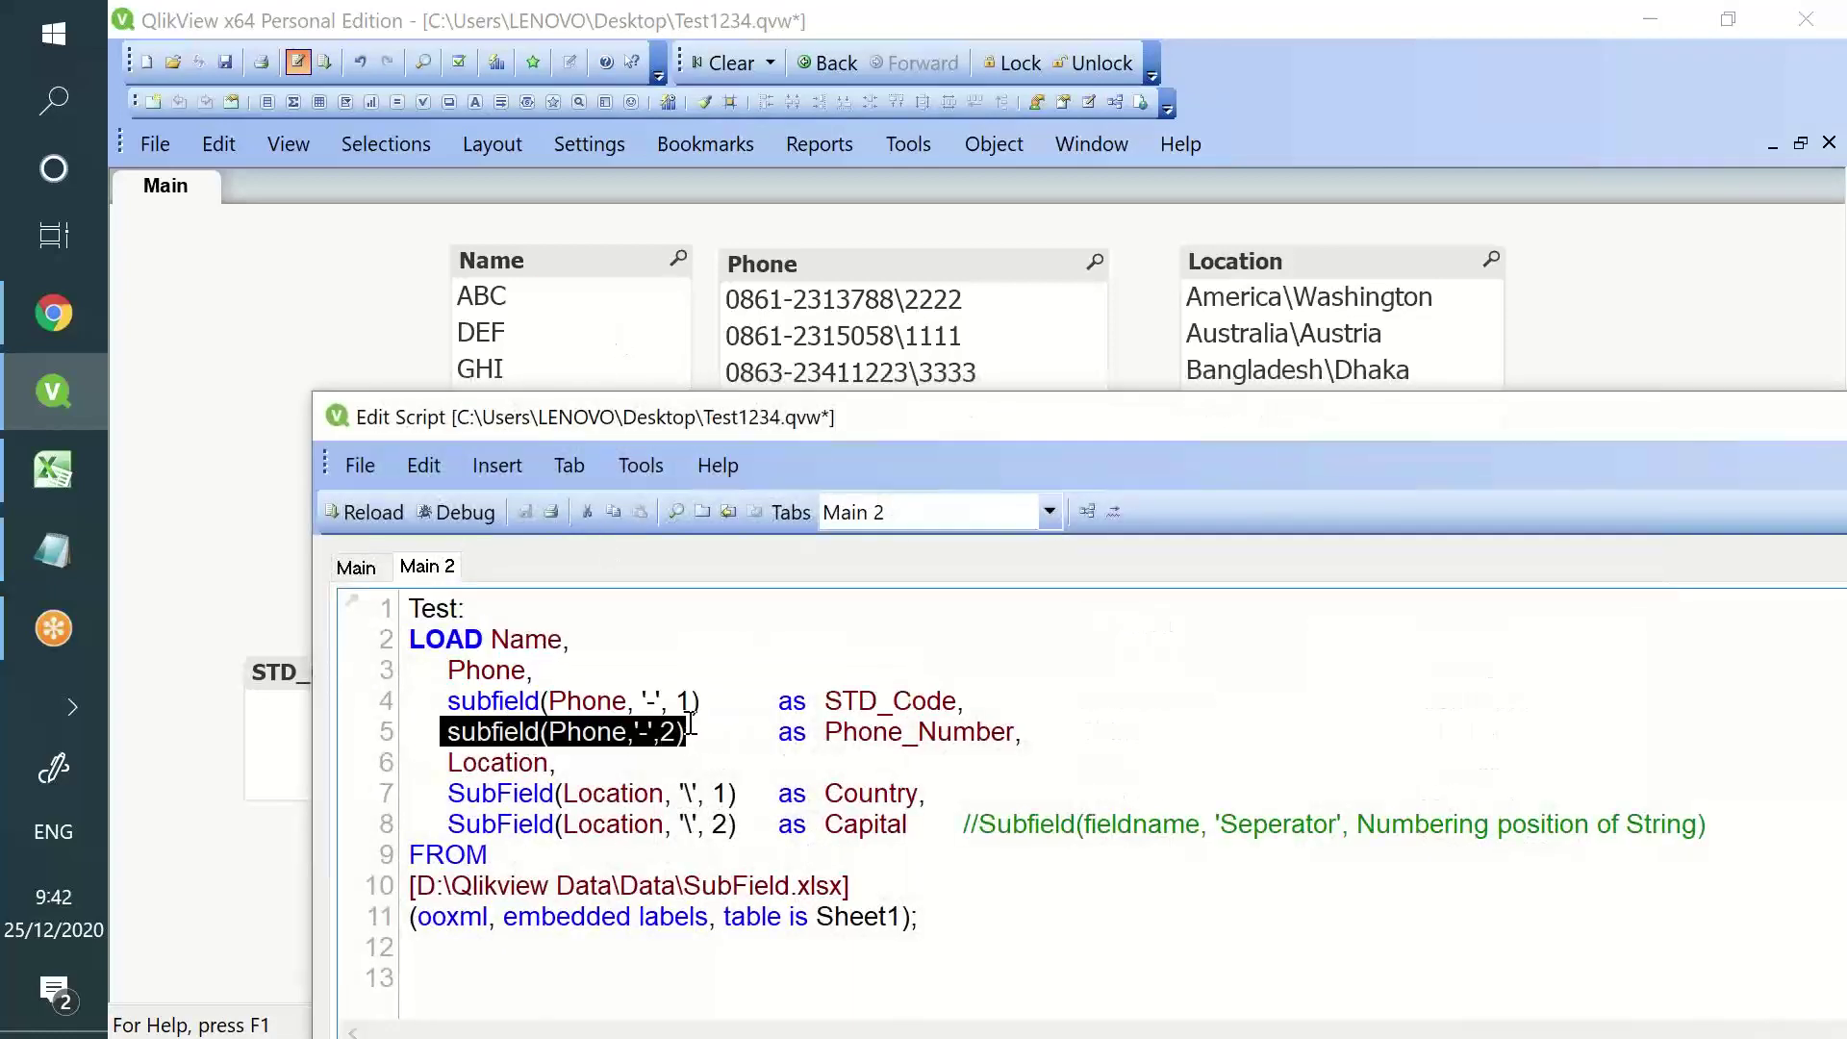
left_click(444, 732)
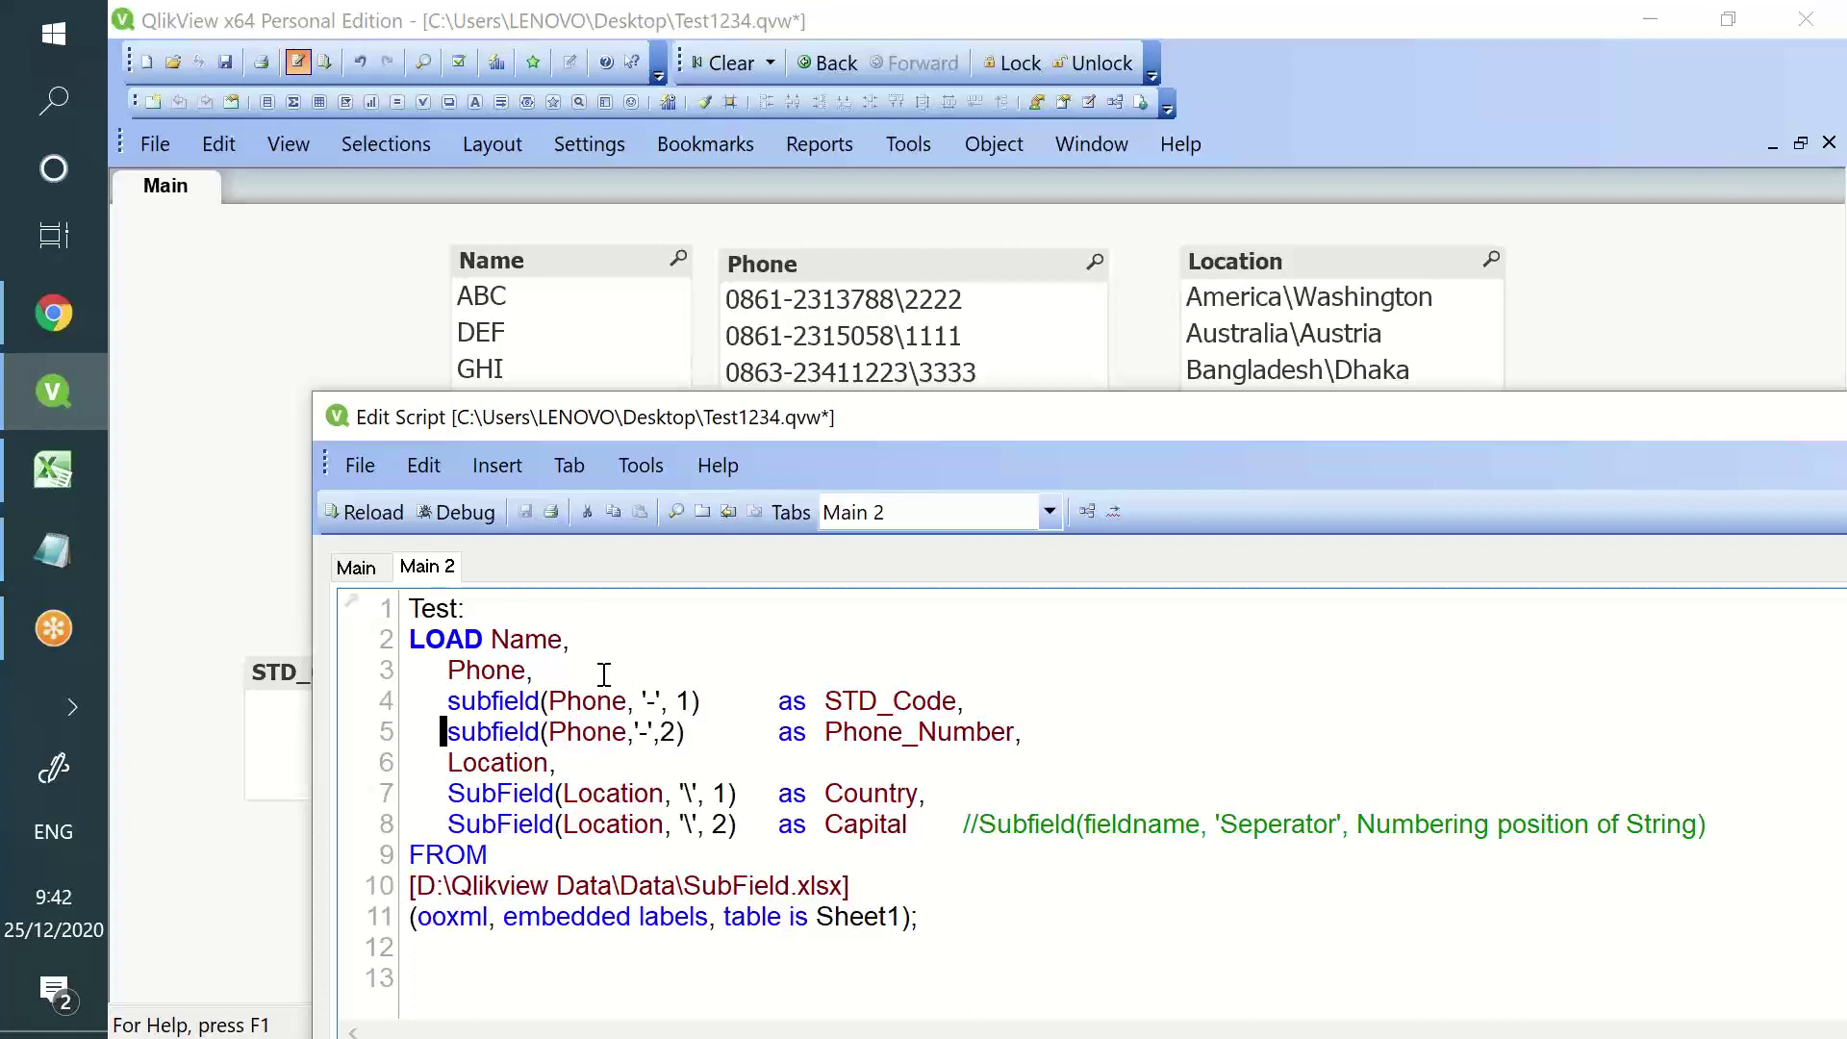
type("Subfiedl")
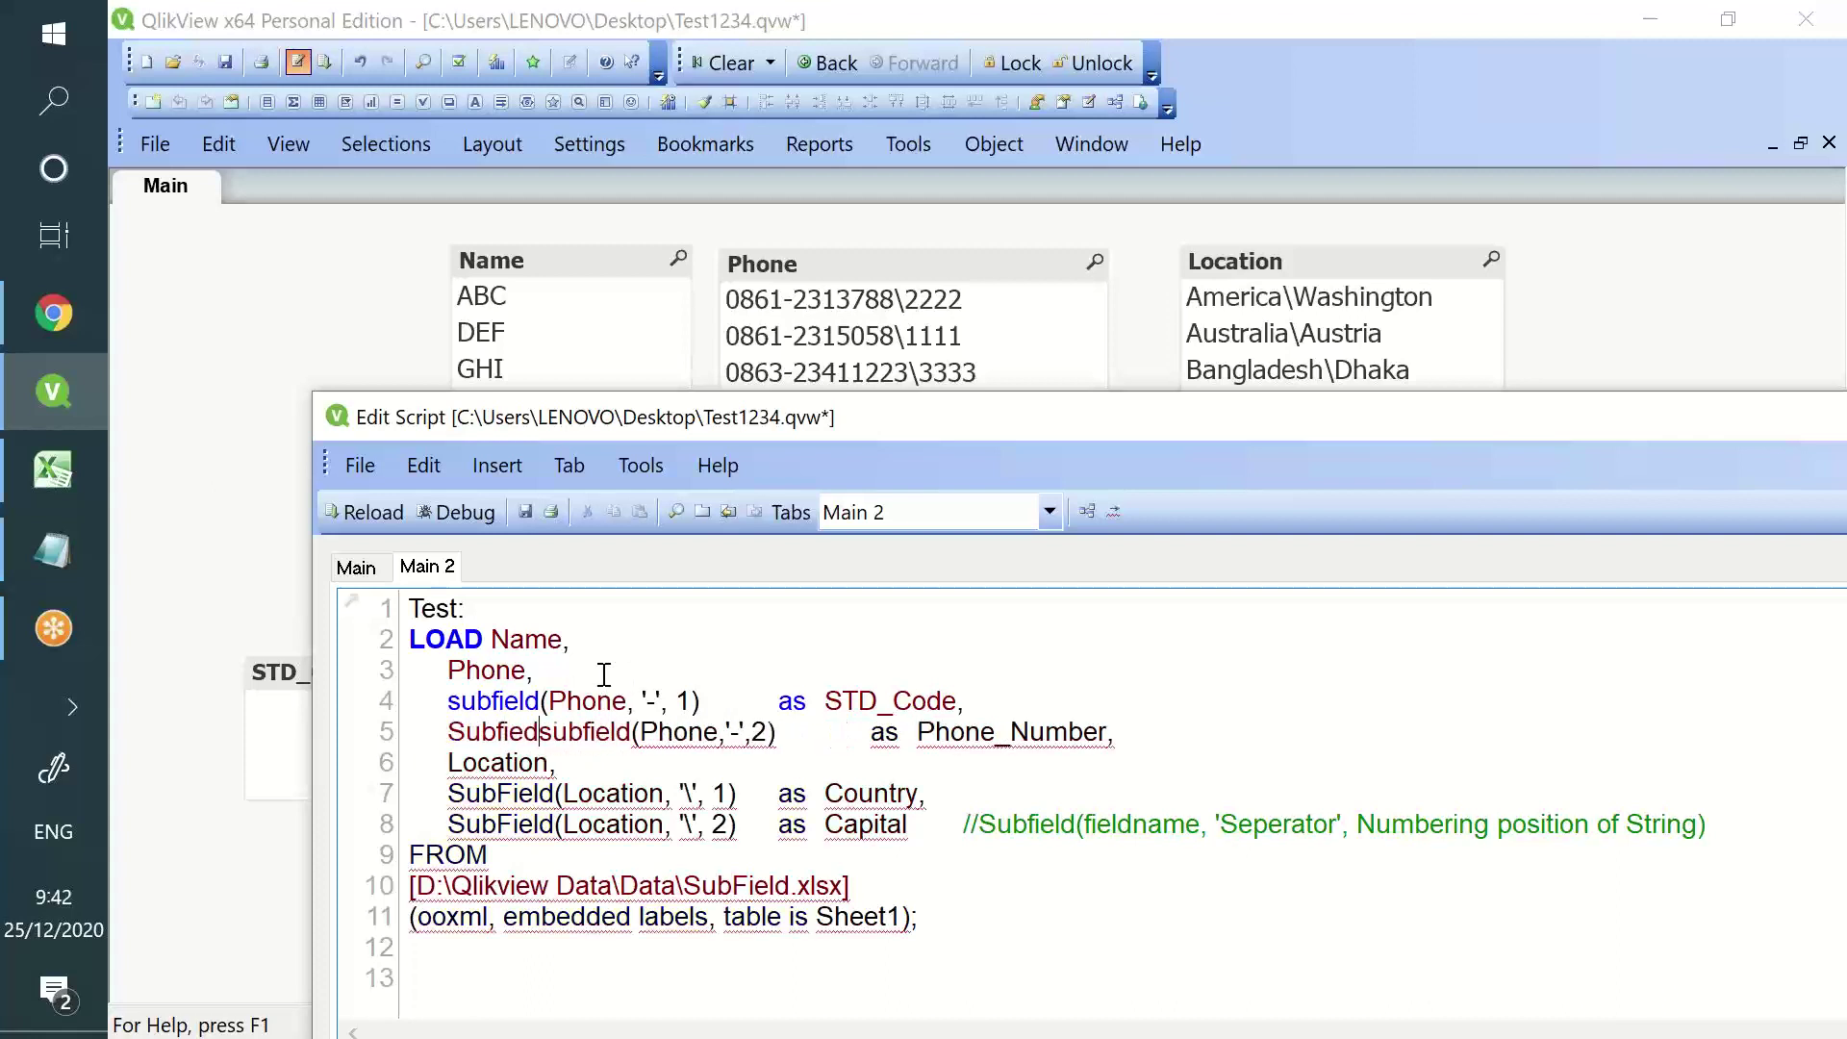
key("BackSpace")
key("BackSpace")
type("ld")
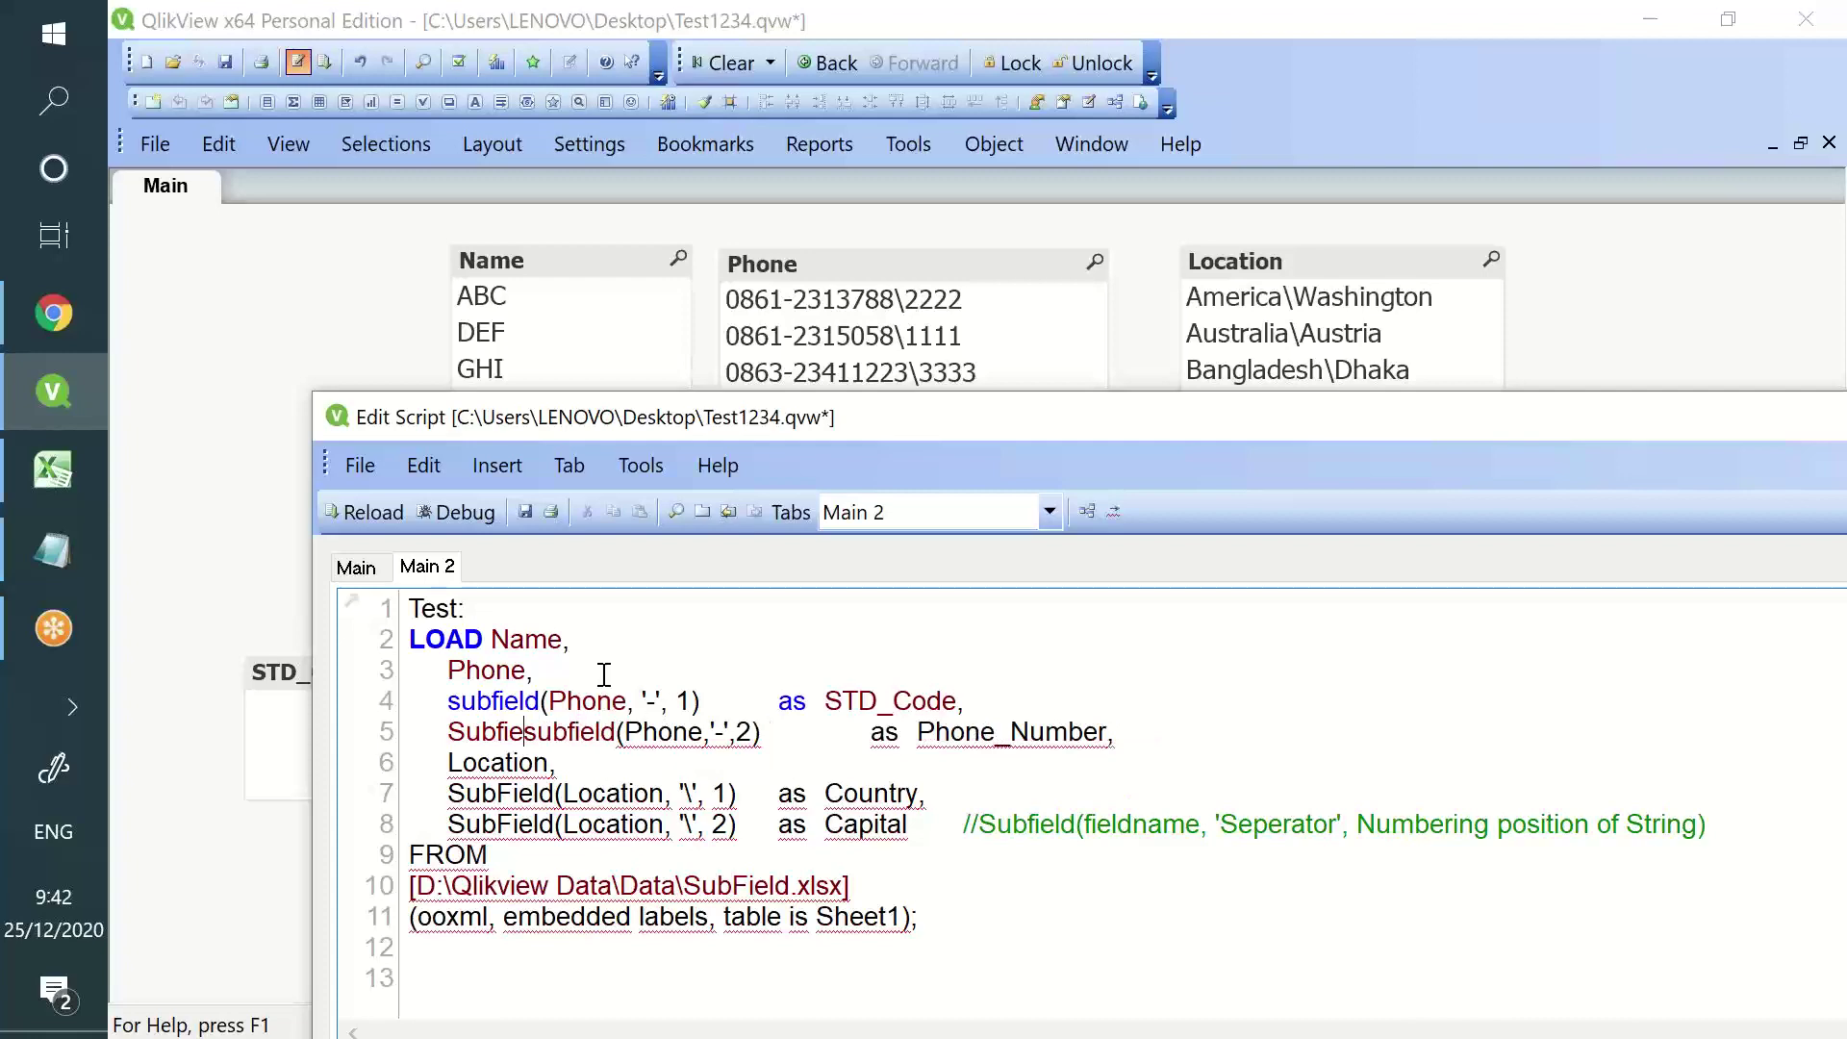
key("Escape")
type("(")
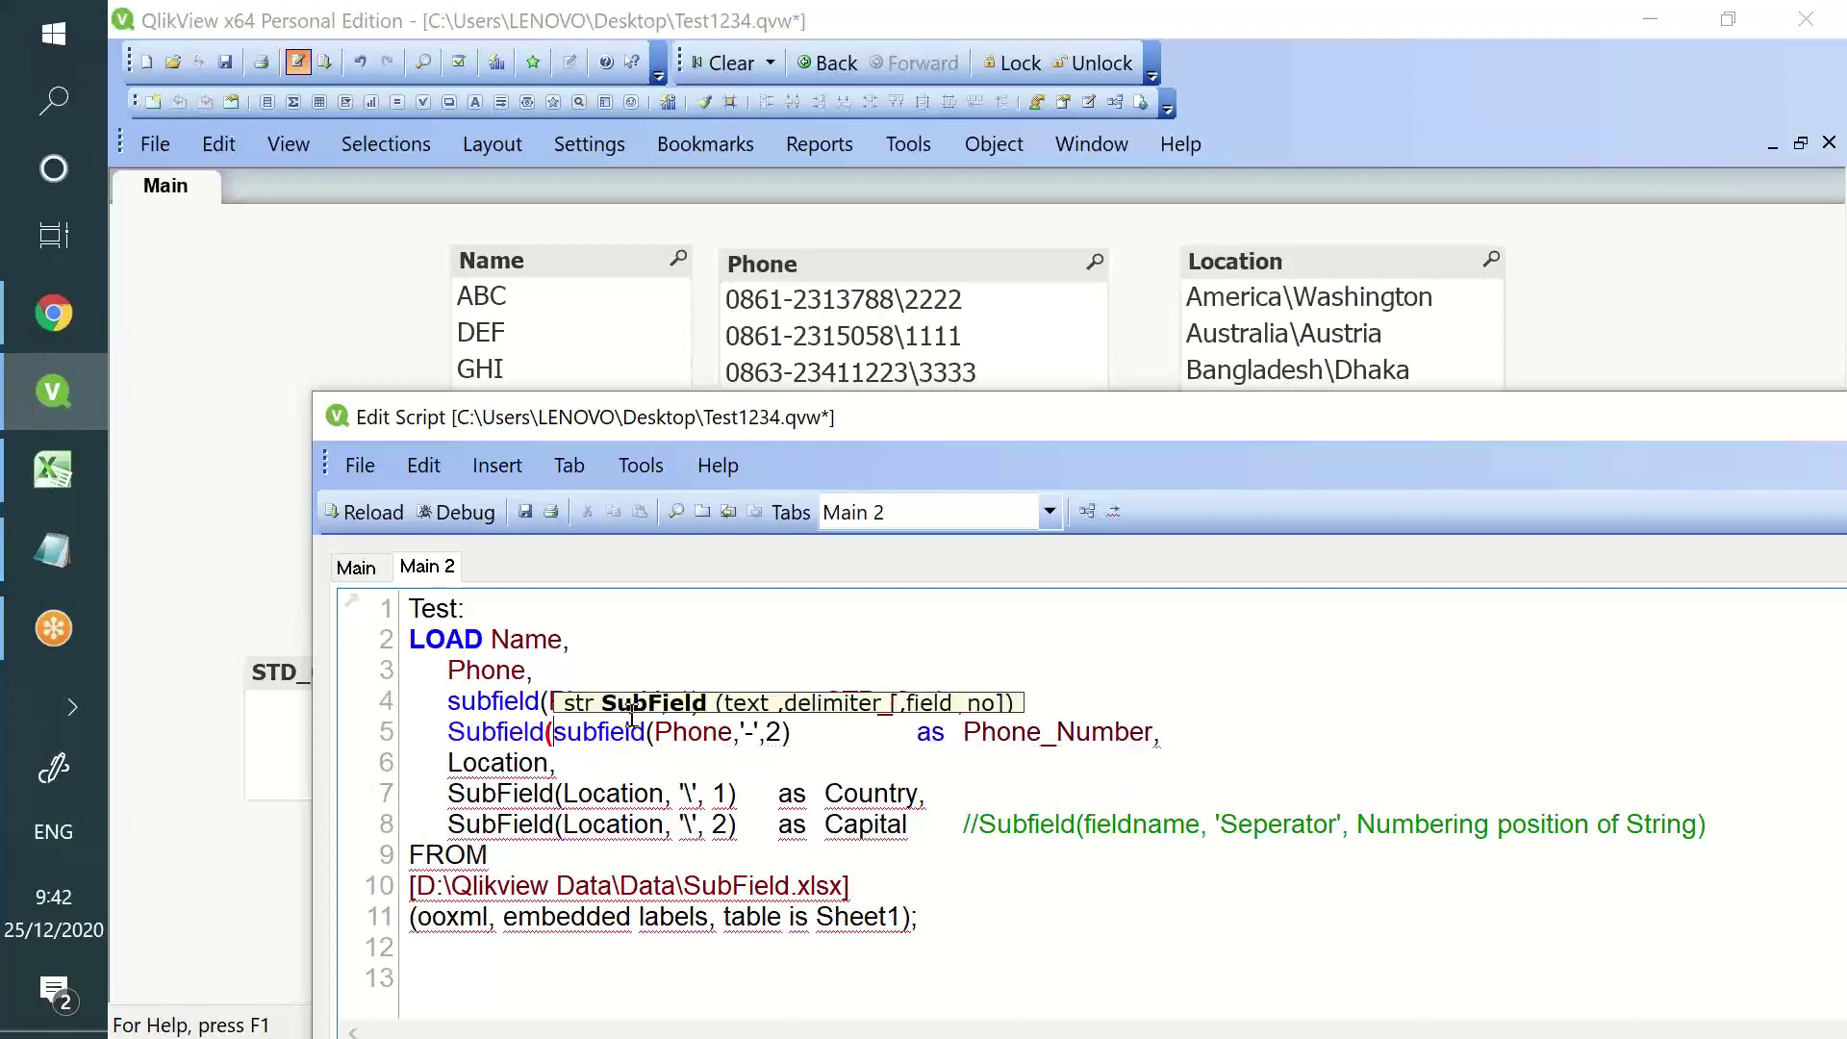
mouse_move(887, 420)
left_mouse_down()
mouse_move(886, 731)
mouse_move(1057, 583)
mouse_move(887, 414)
left_mouse_up()
left_click_drag(767, 724, 534, 723)
left_click(773, 726)
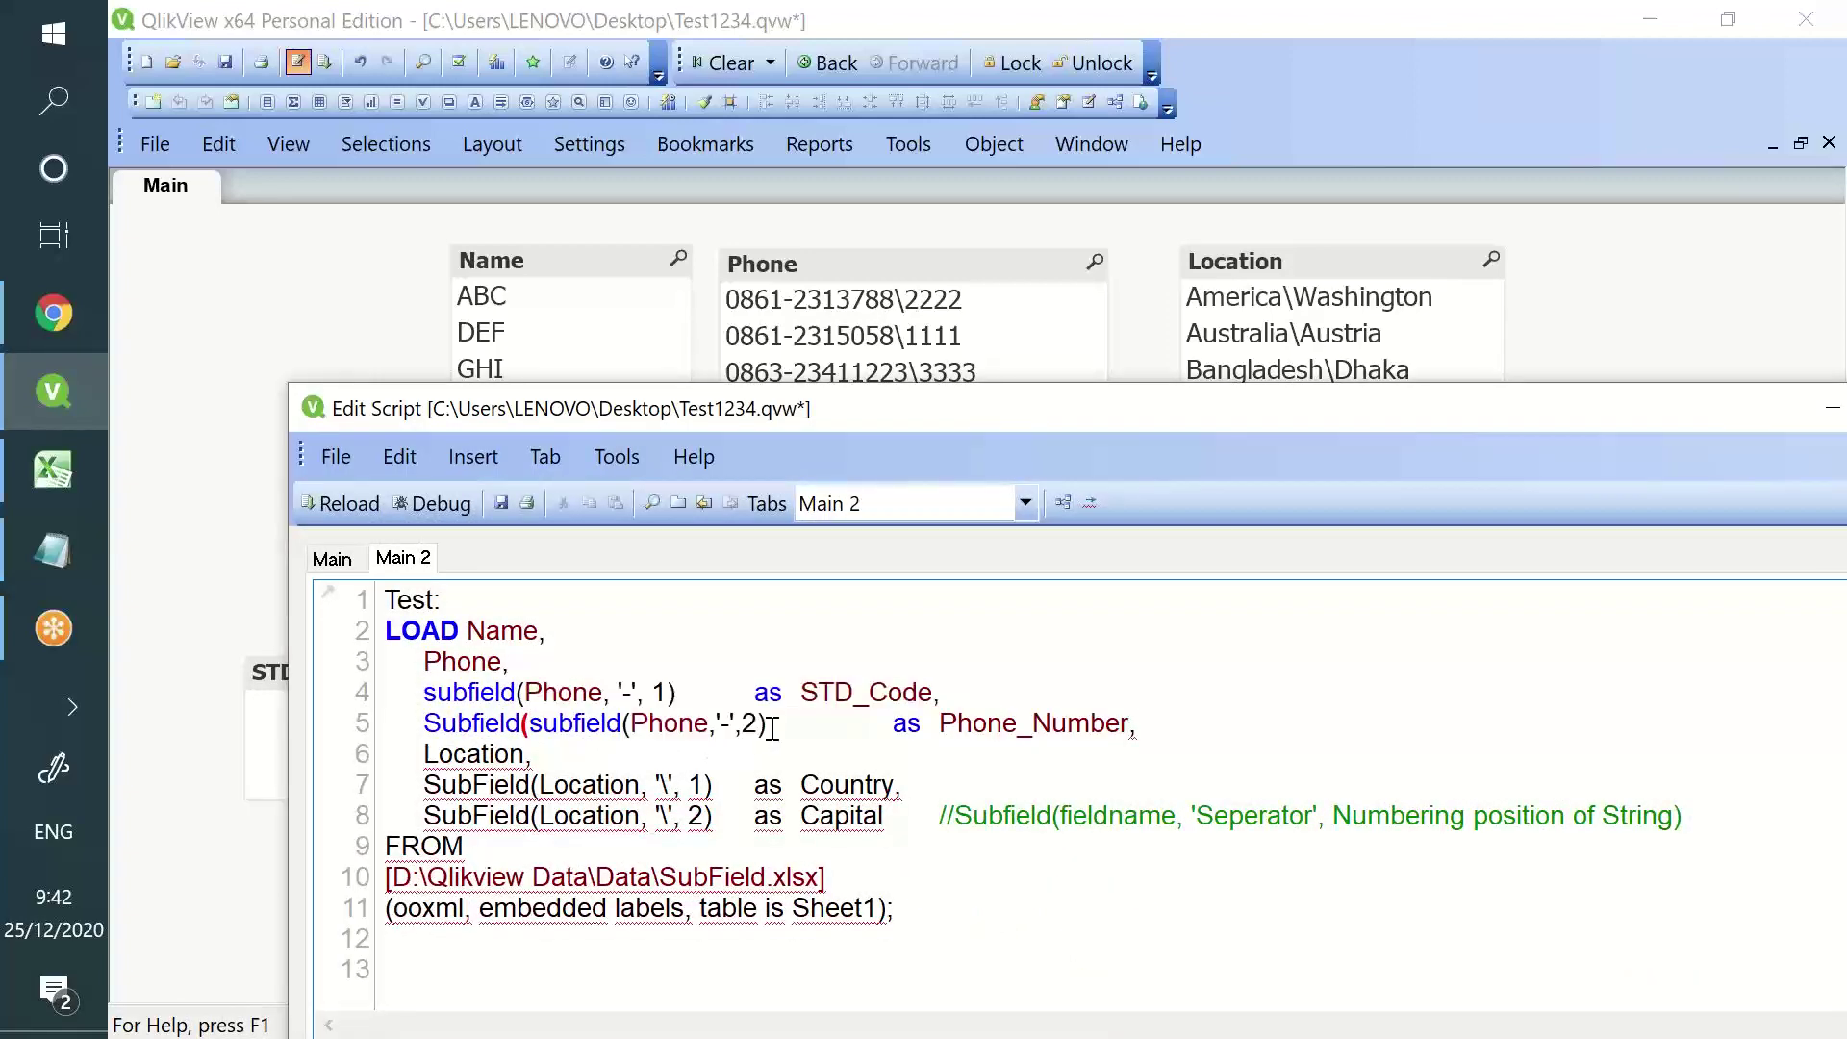
type(", '/',1")
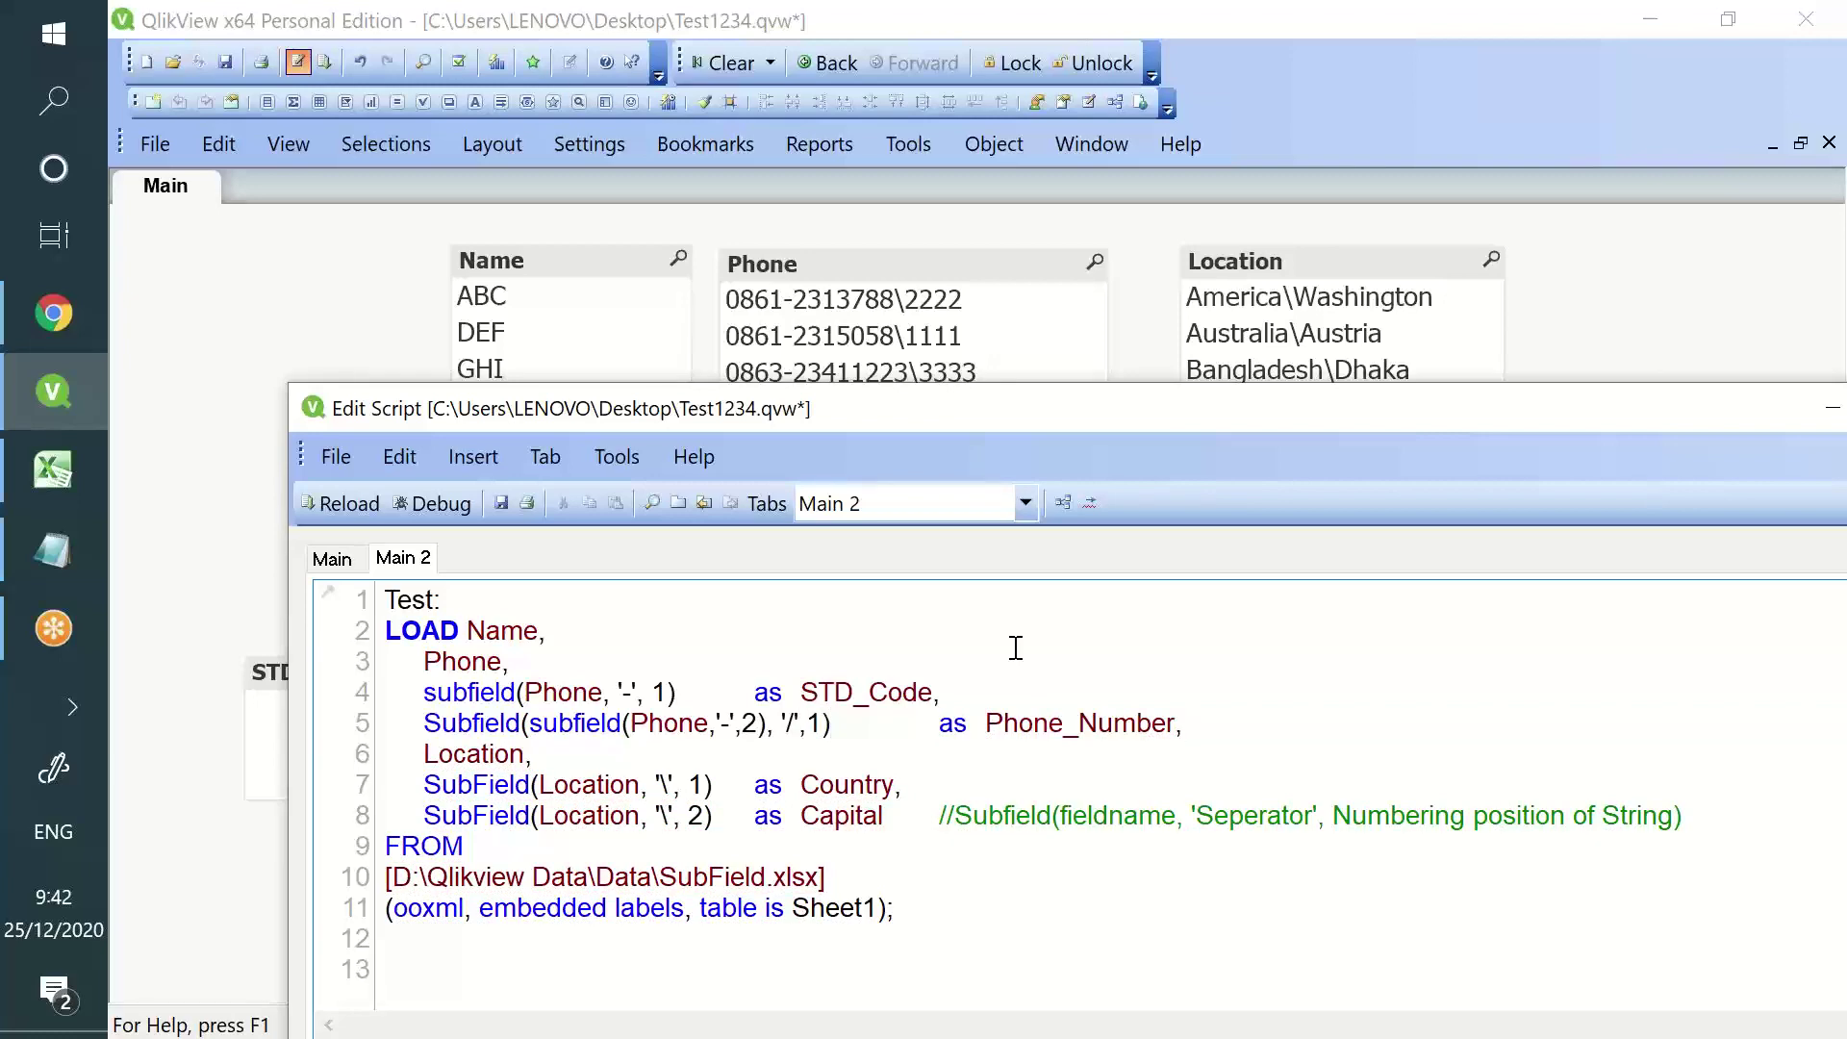
- Check the listboxes and copy the nested Subfield expression from line 5
left_click_drag(1026, 419, 1085, 652)
left_click_drag(955, 646, 968, 459)
left_click_drag(1064, 767, 1248, 767)
left_click_drag(607, 768, 843, 769)
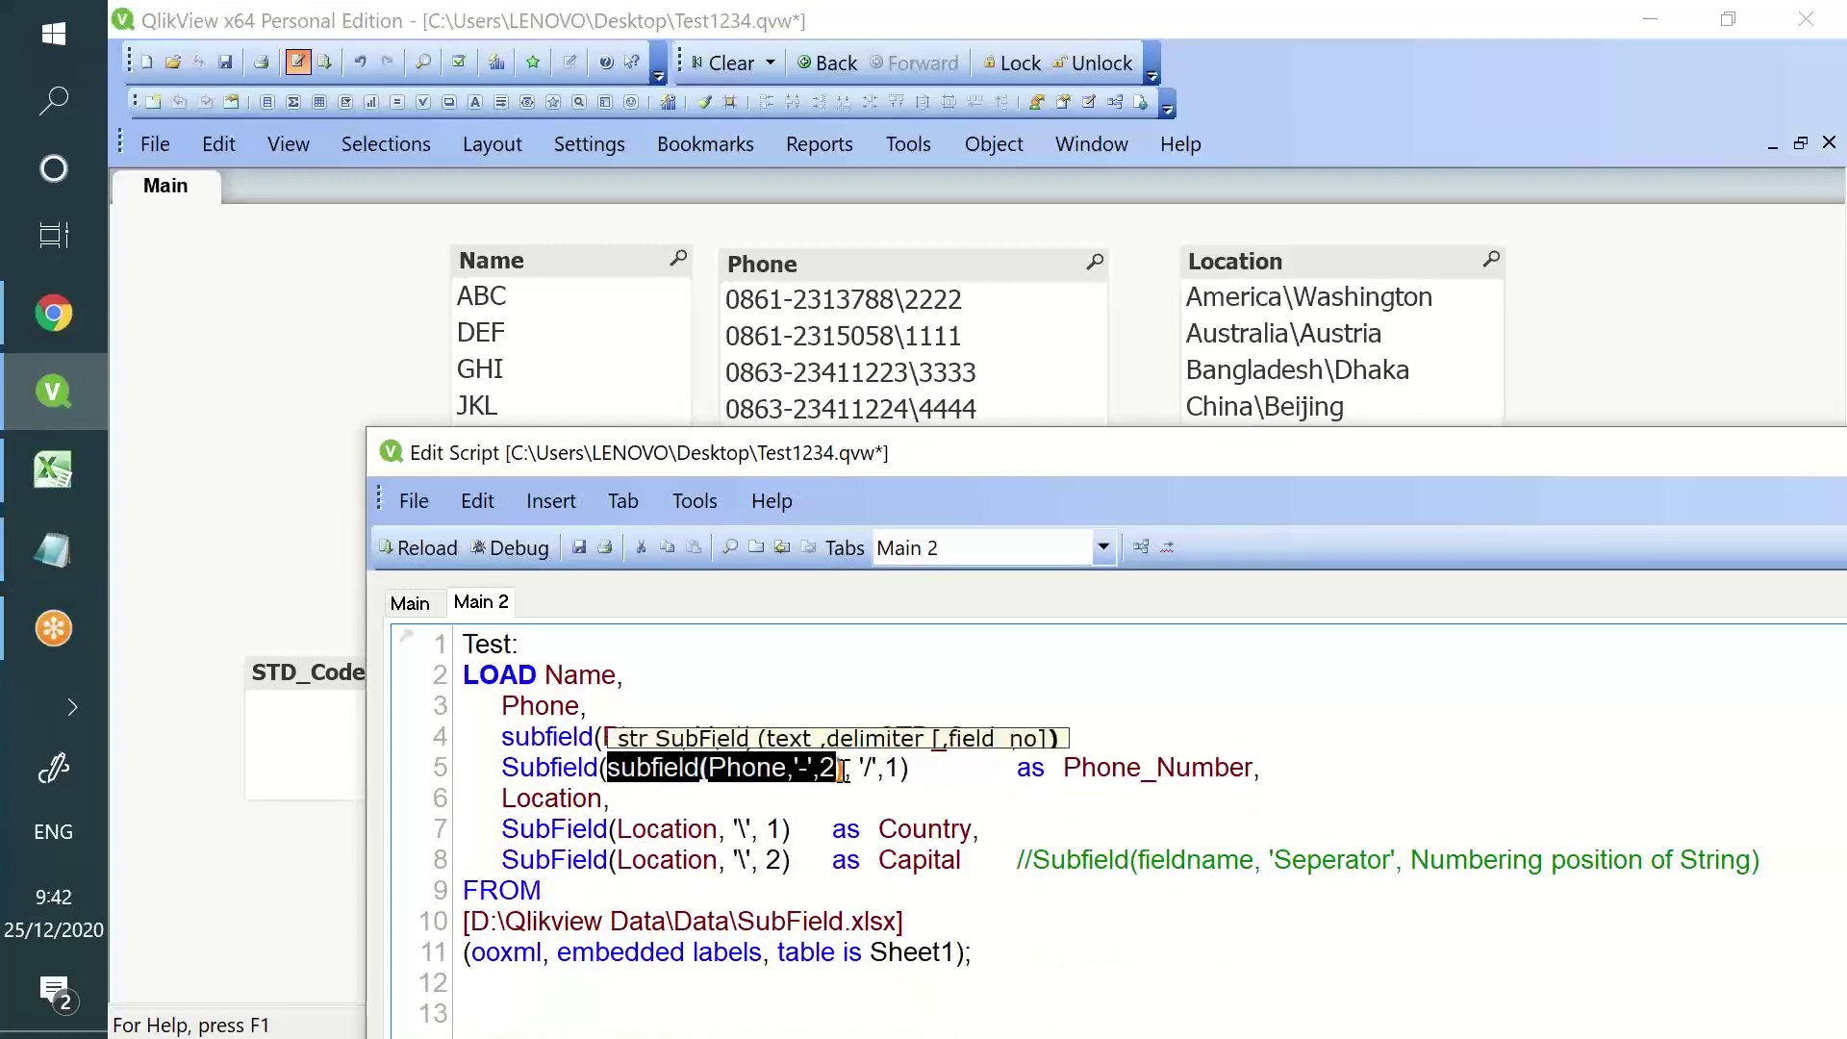
left_click(974, 756)
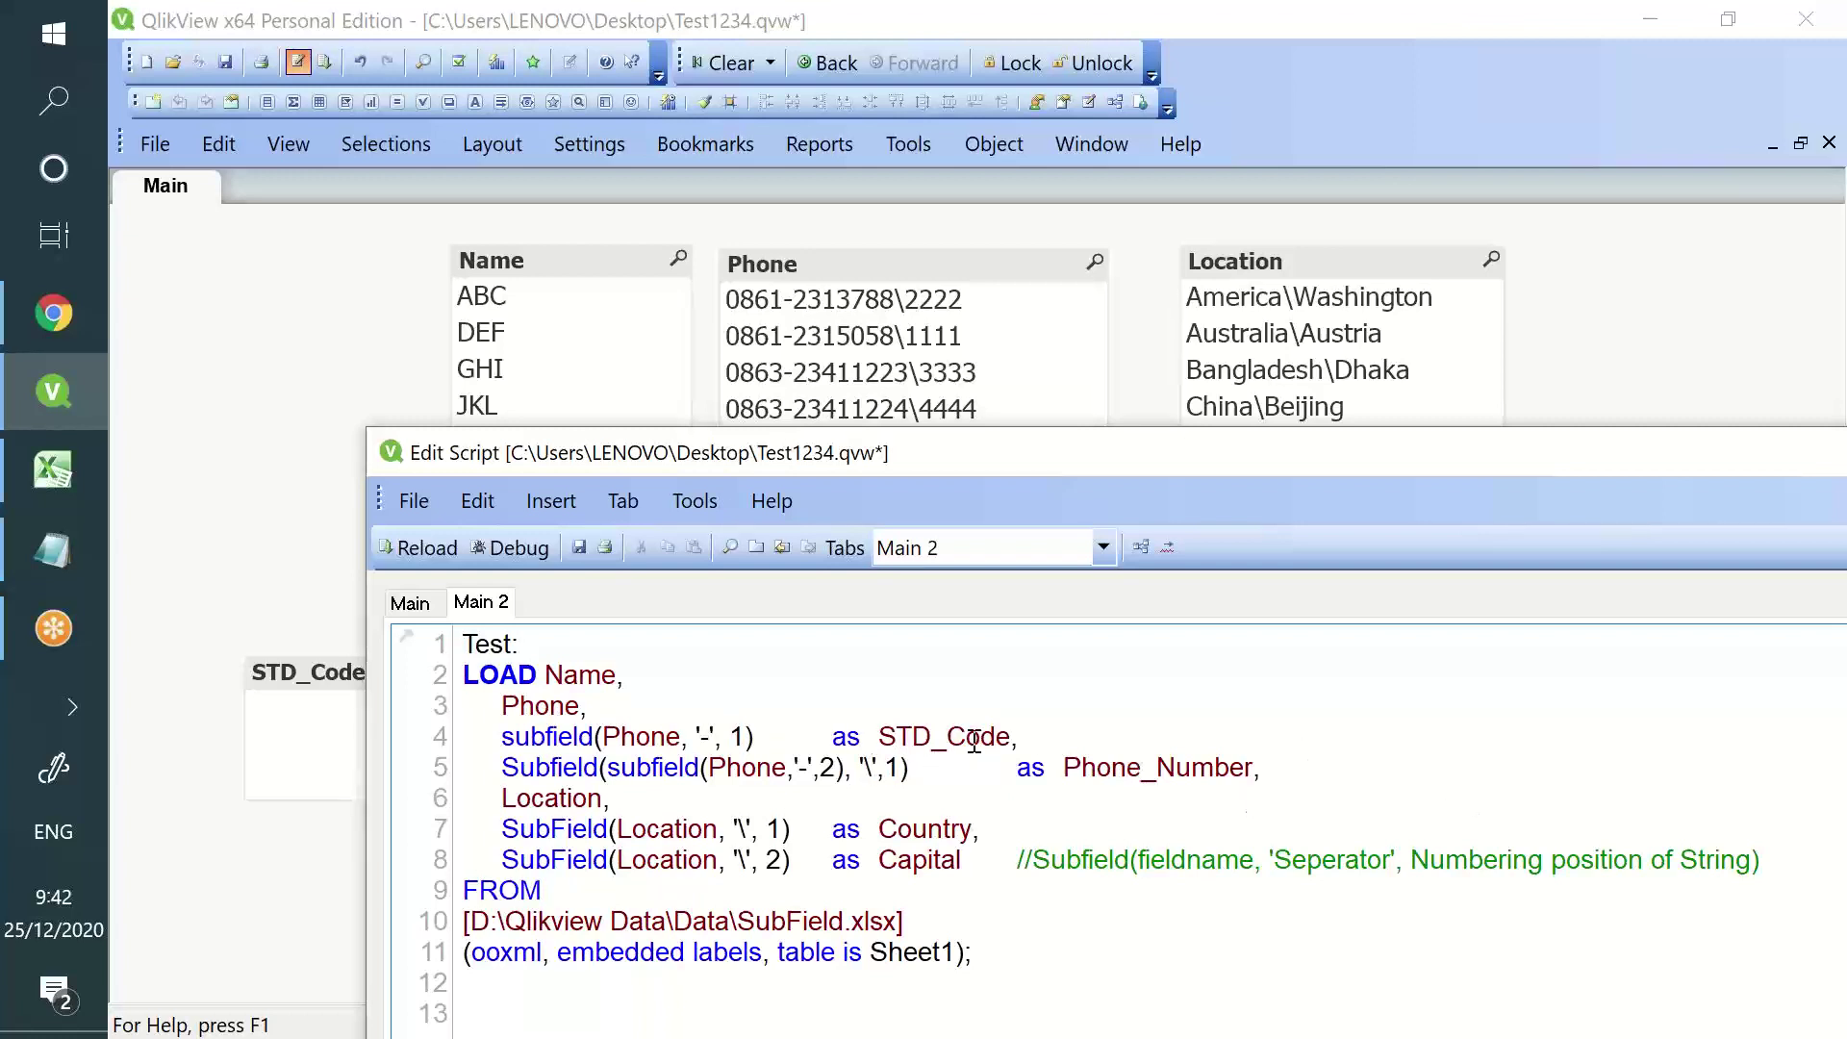
left_click_drag(924, 770, 500, 770)
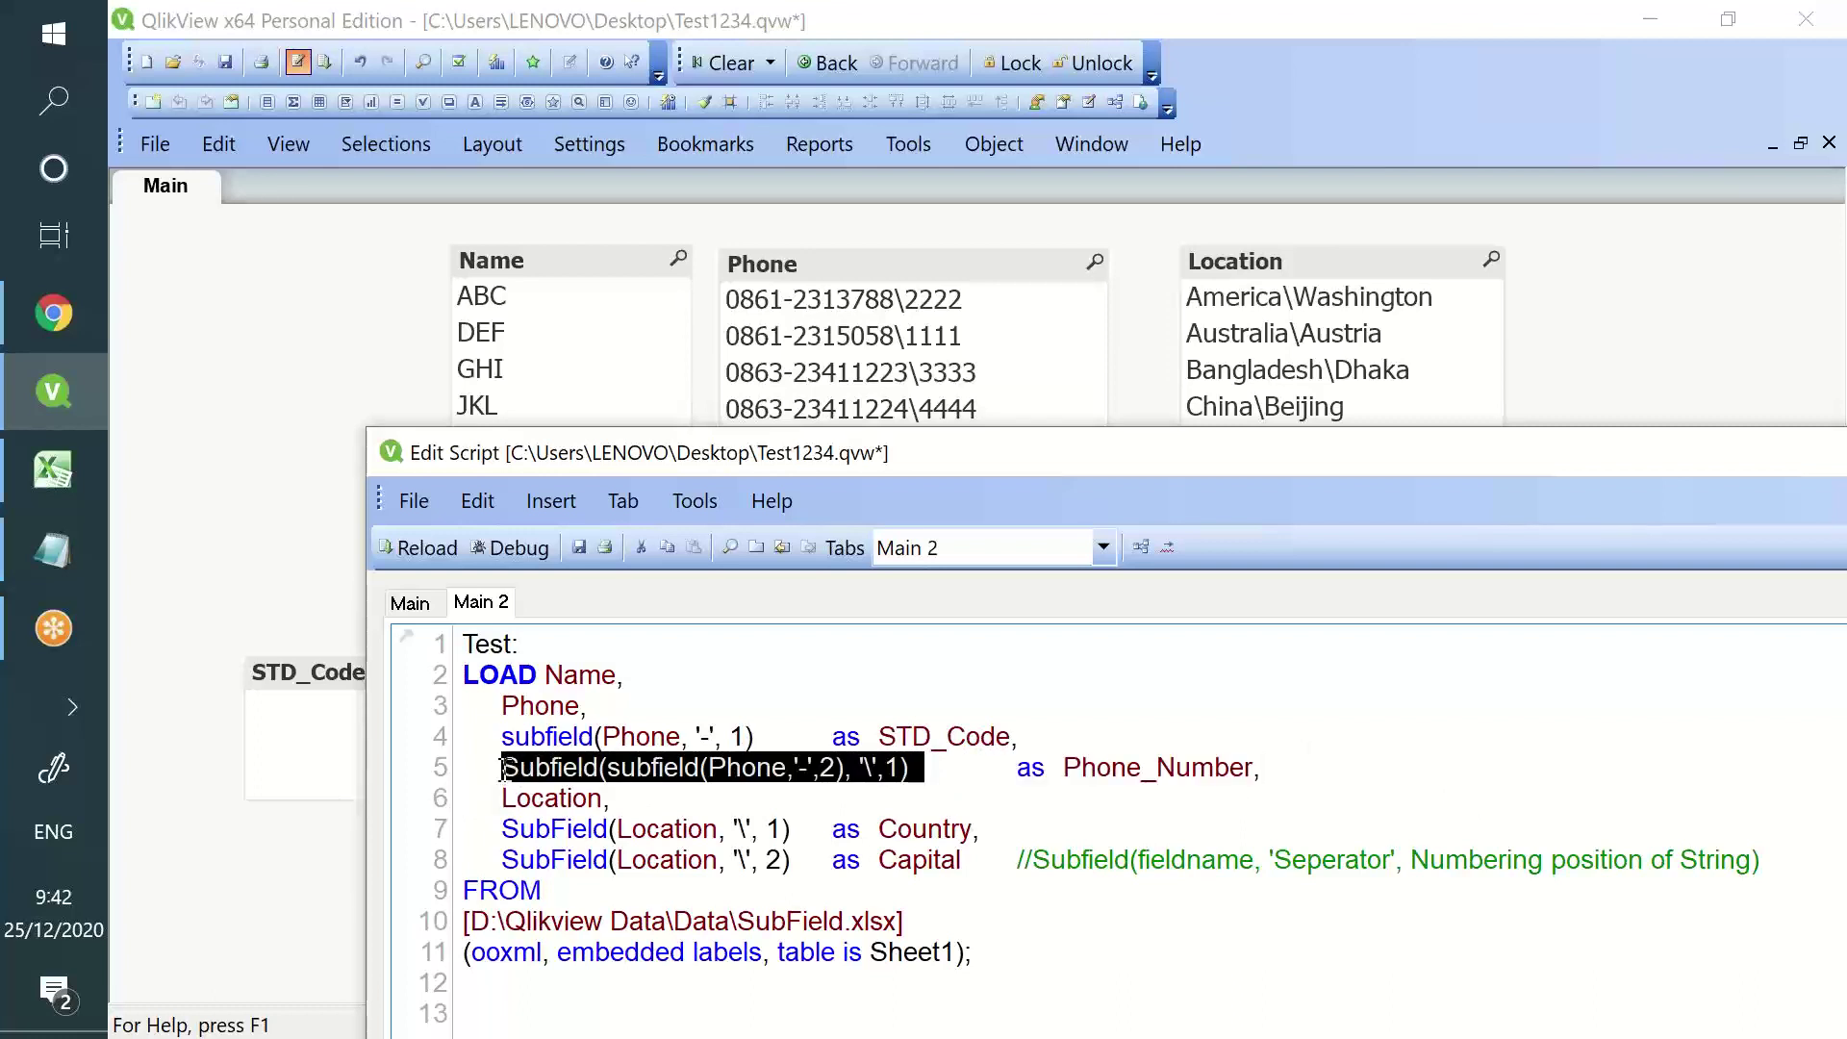
key("ctrl+c")
- Paste it as a new line 6, change the field number to 2 and add 'as Extension,'
left_click(1378, 768)
key("Return")
key("ctrl+v")
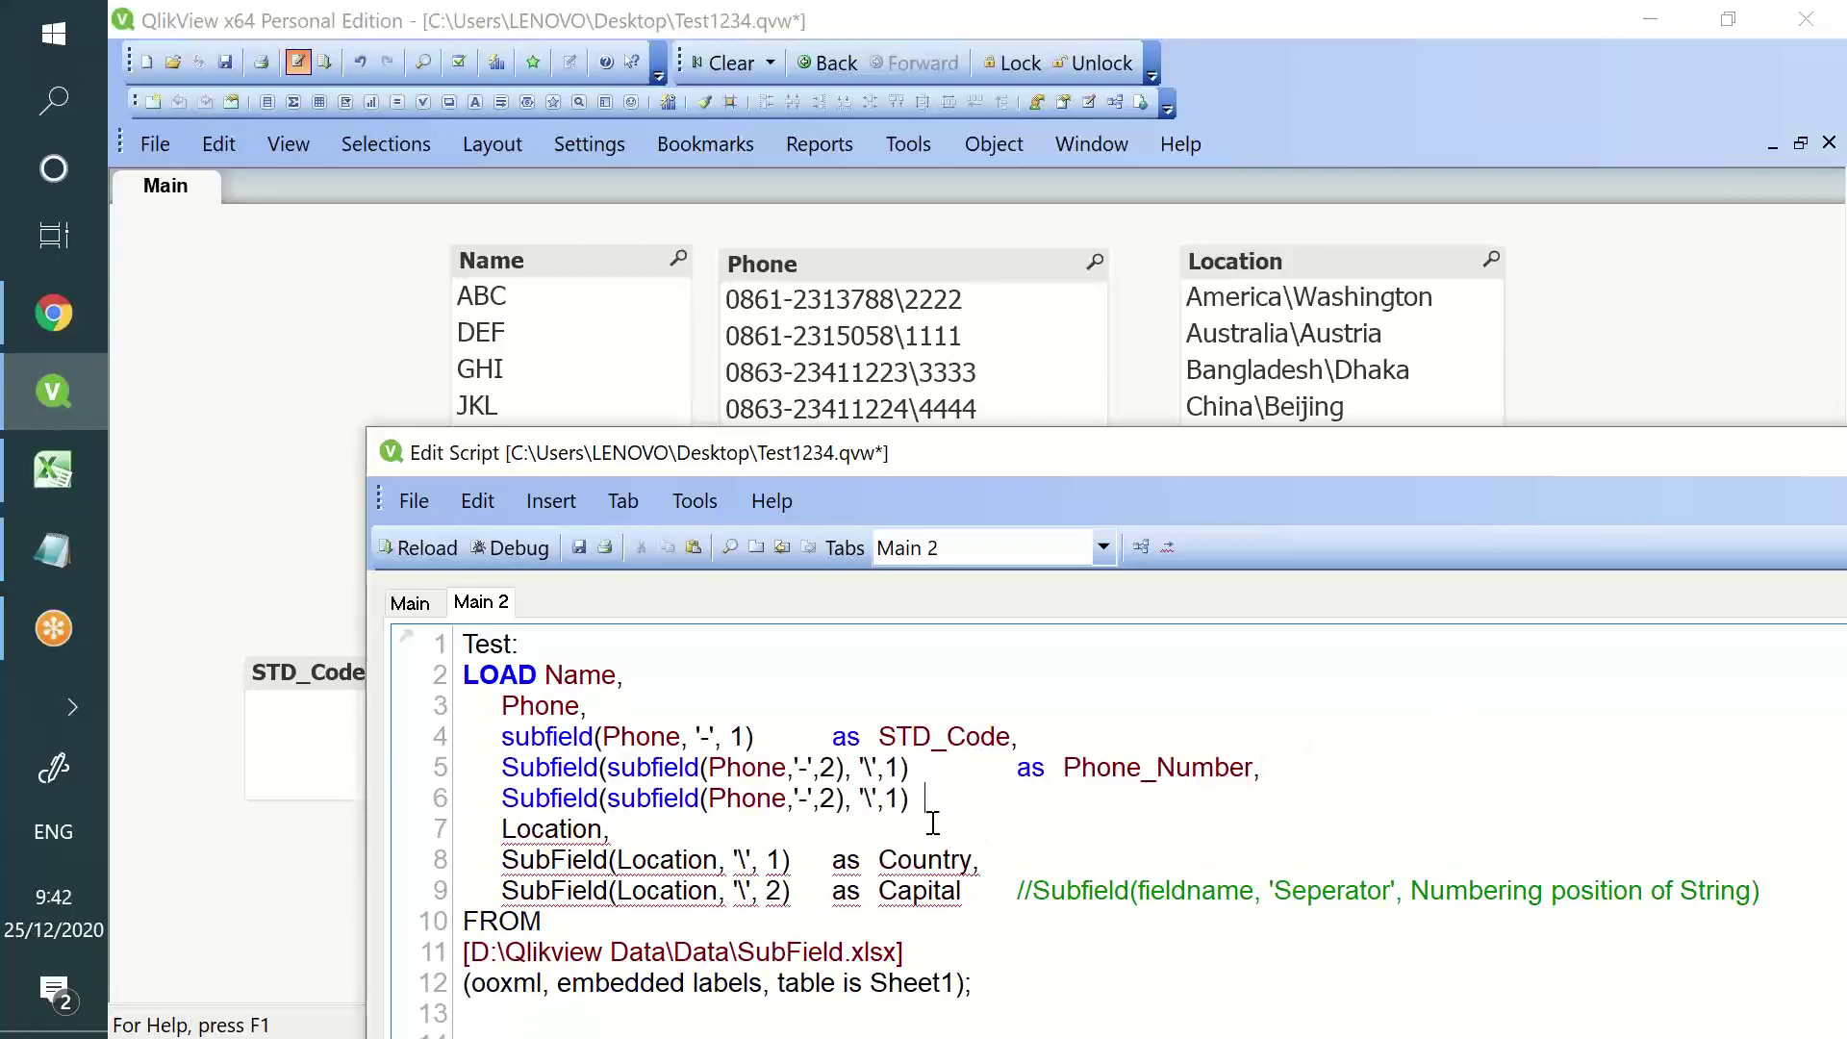
key("BackSpace")
key("Left")
key("BackSpace")
type("2")
left_click(1030, 800)
type("as Ex")
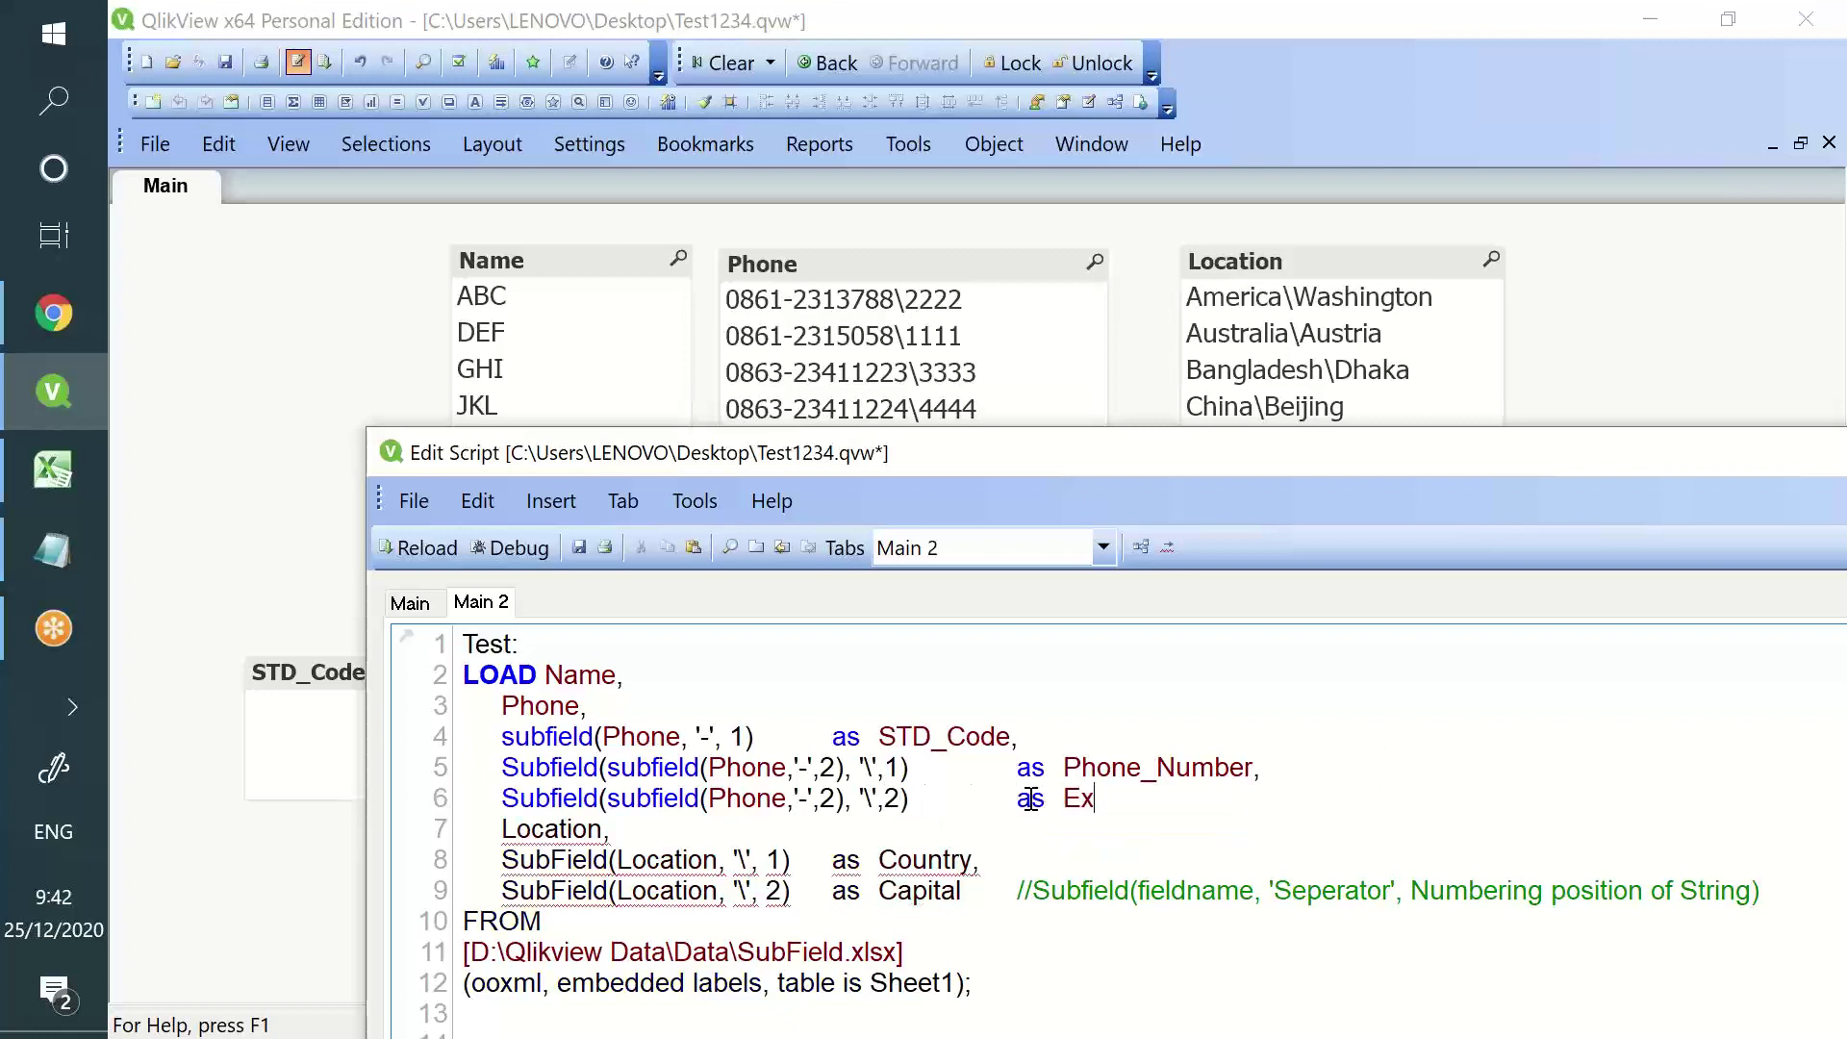
type("tension,")
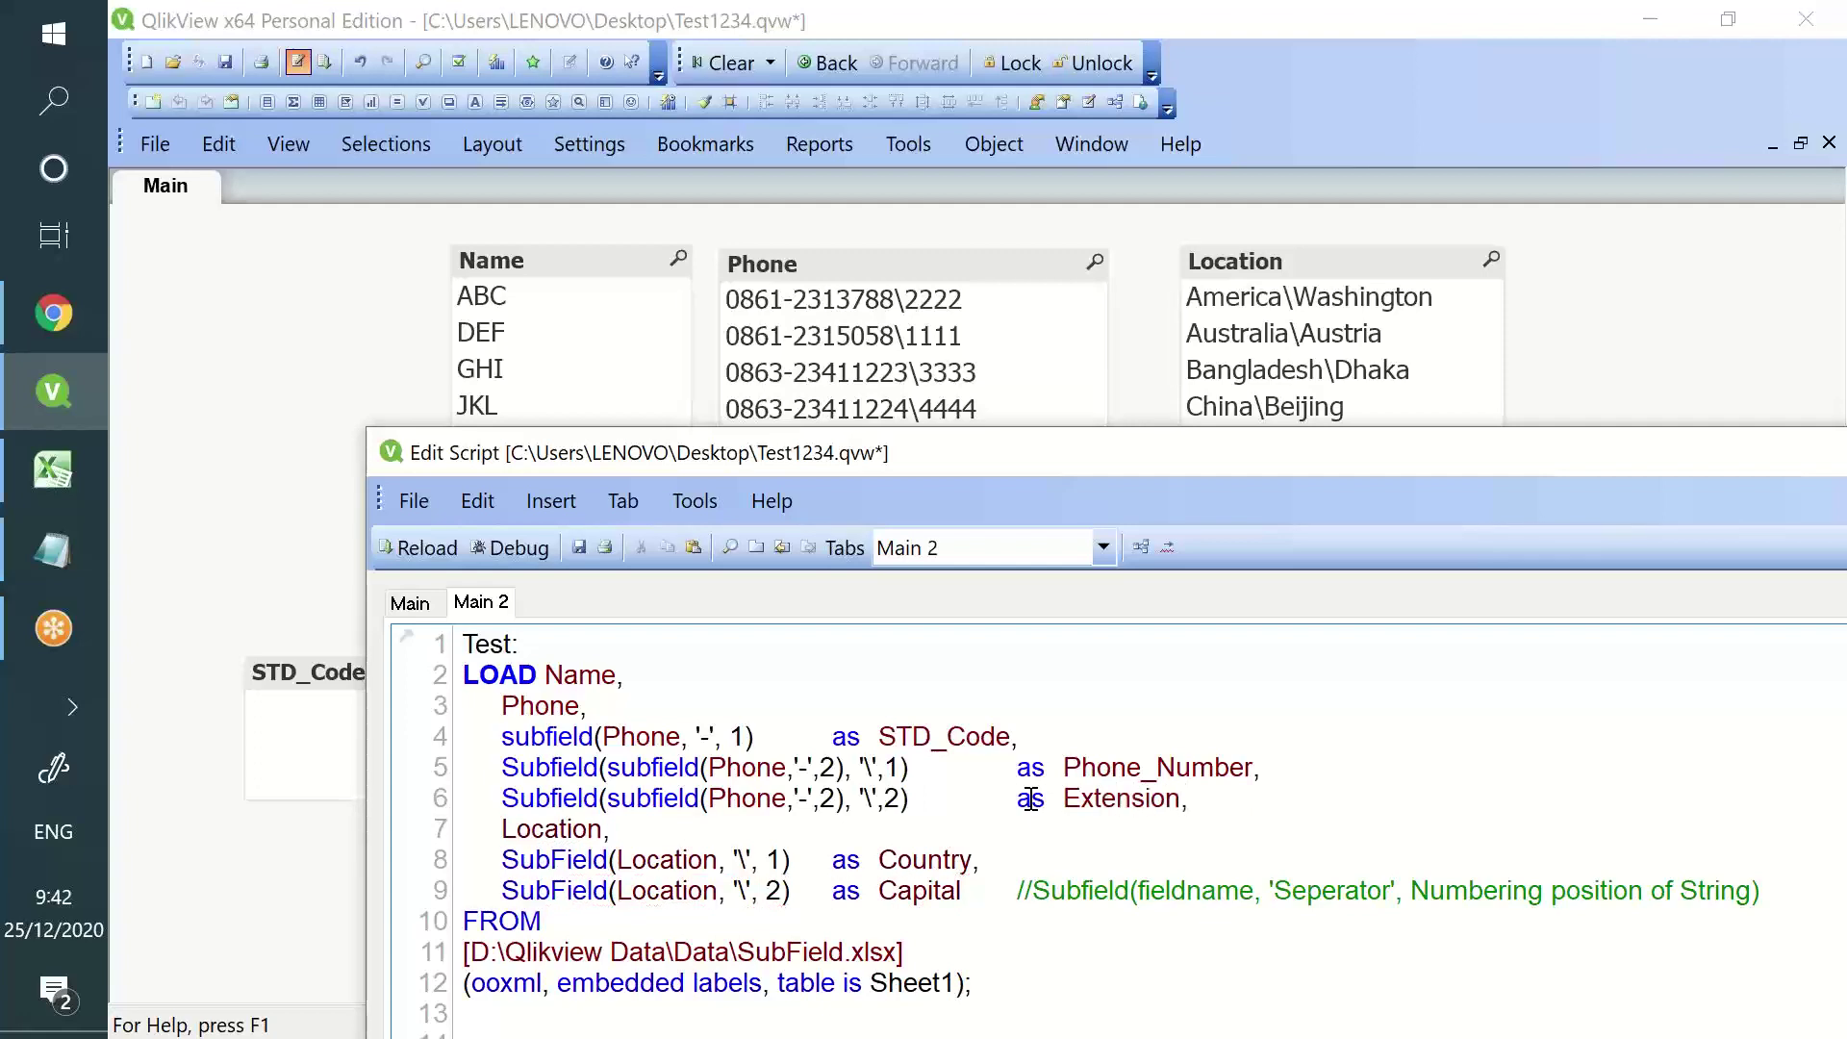
left_click_drag(1013, 458, 985, 902)
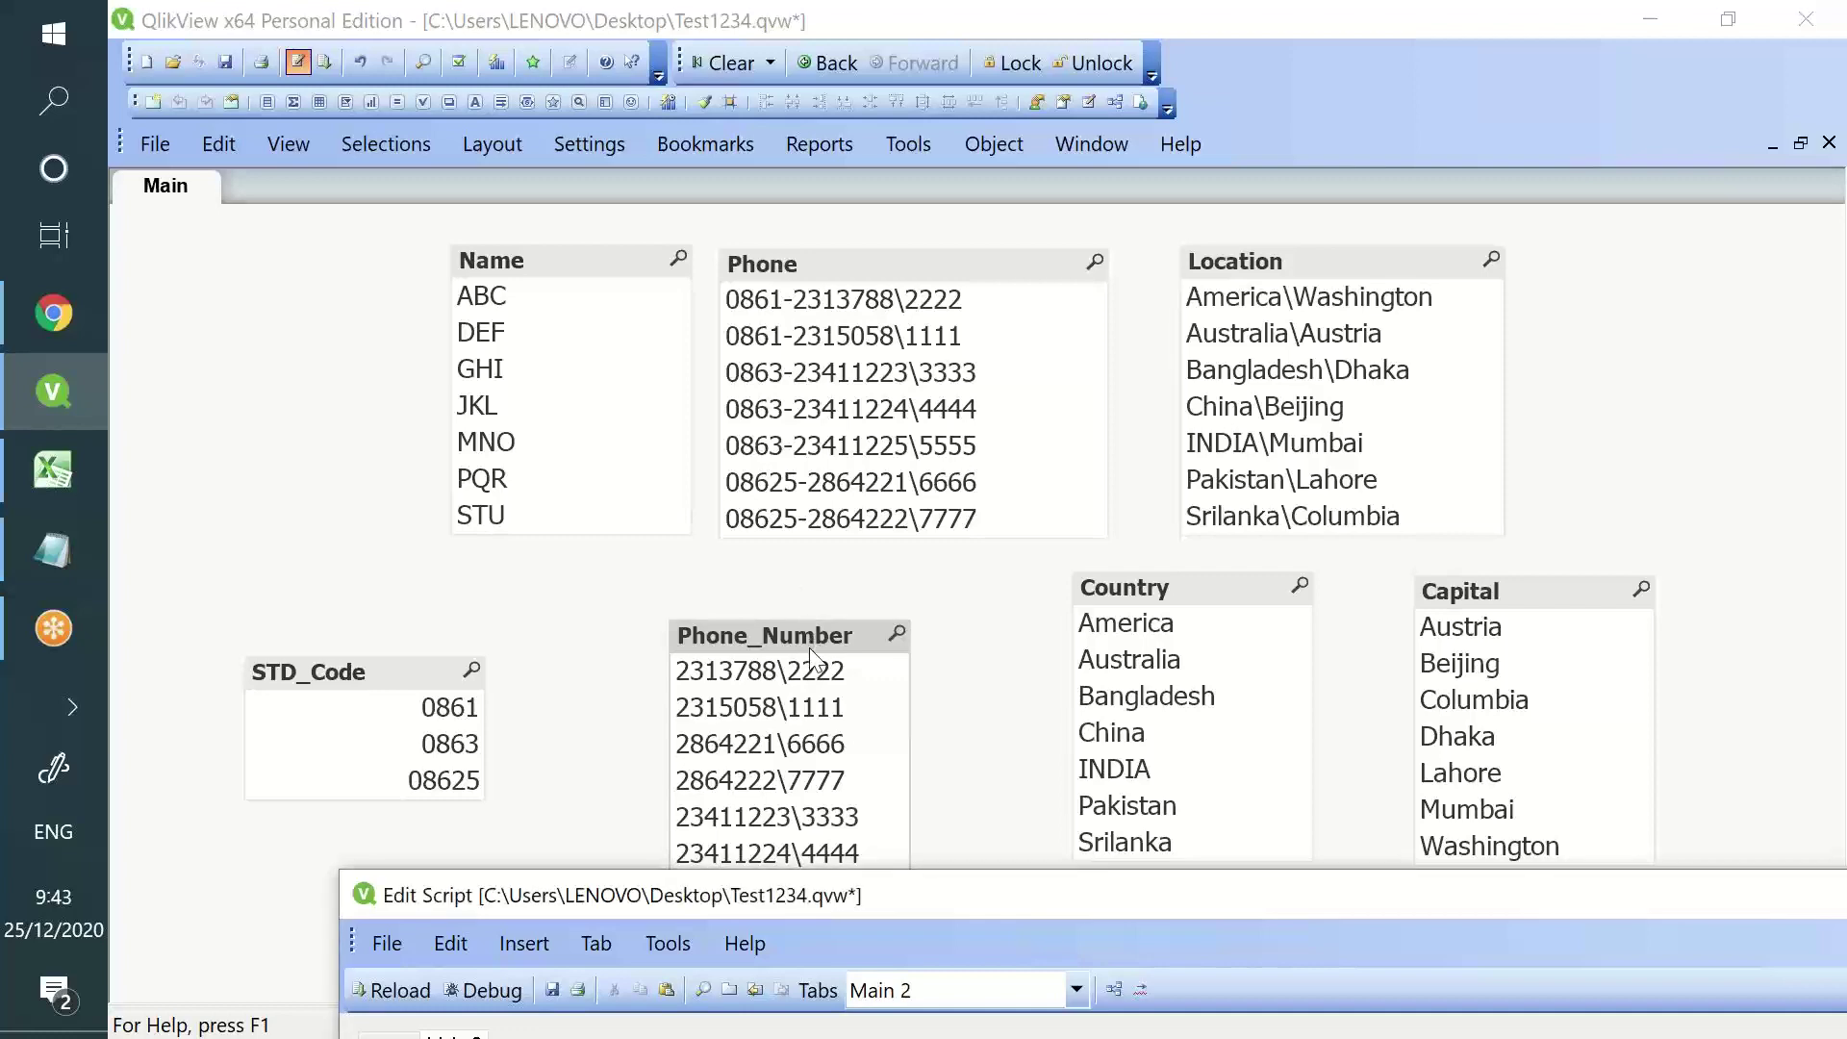
- Save the script and reload the data, closing the progress report
left_click_drag(997, 894, 956, 264)
left_click_drag(892, 569, 535, 537)
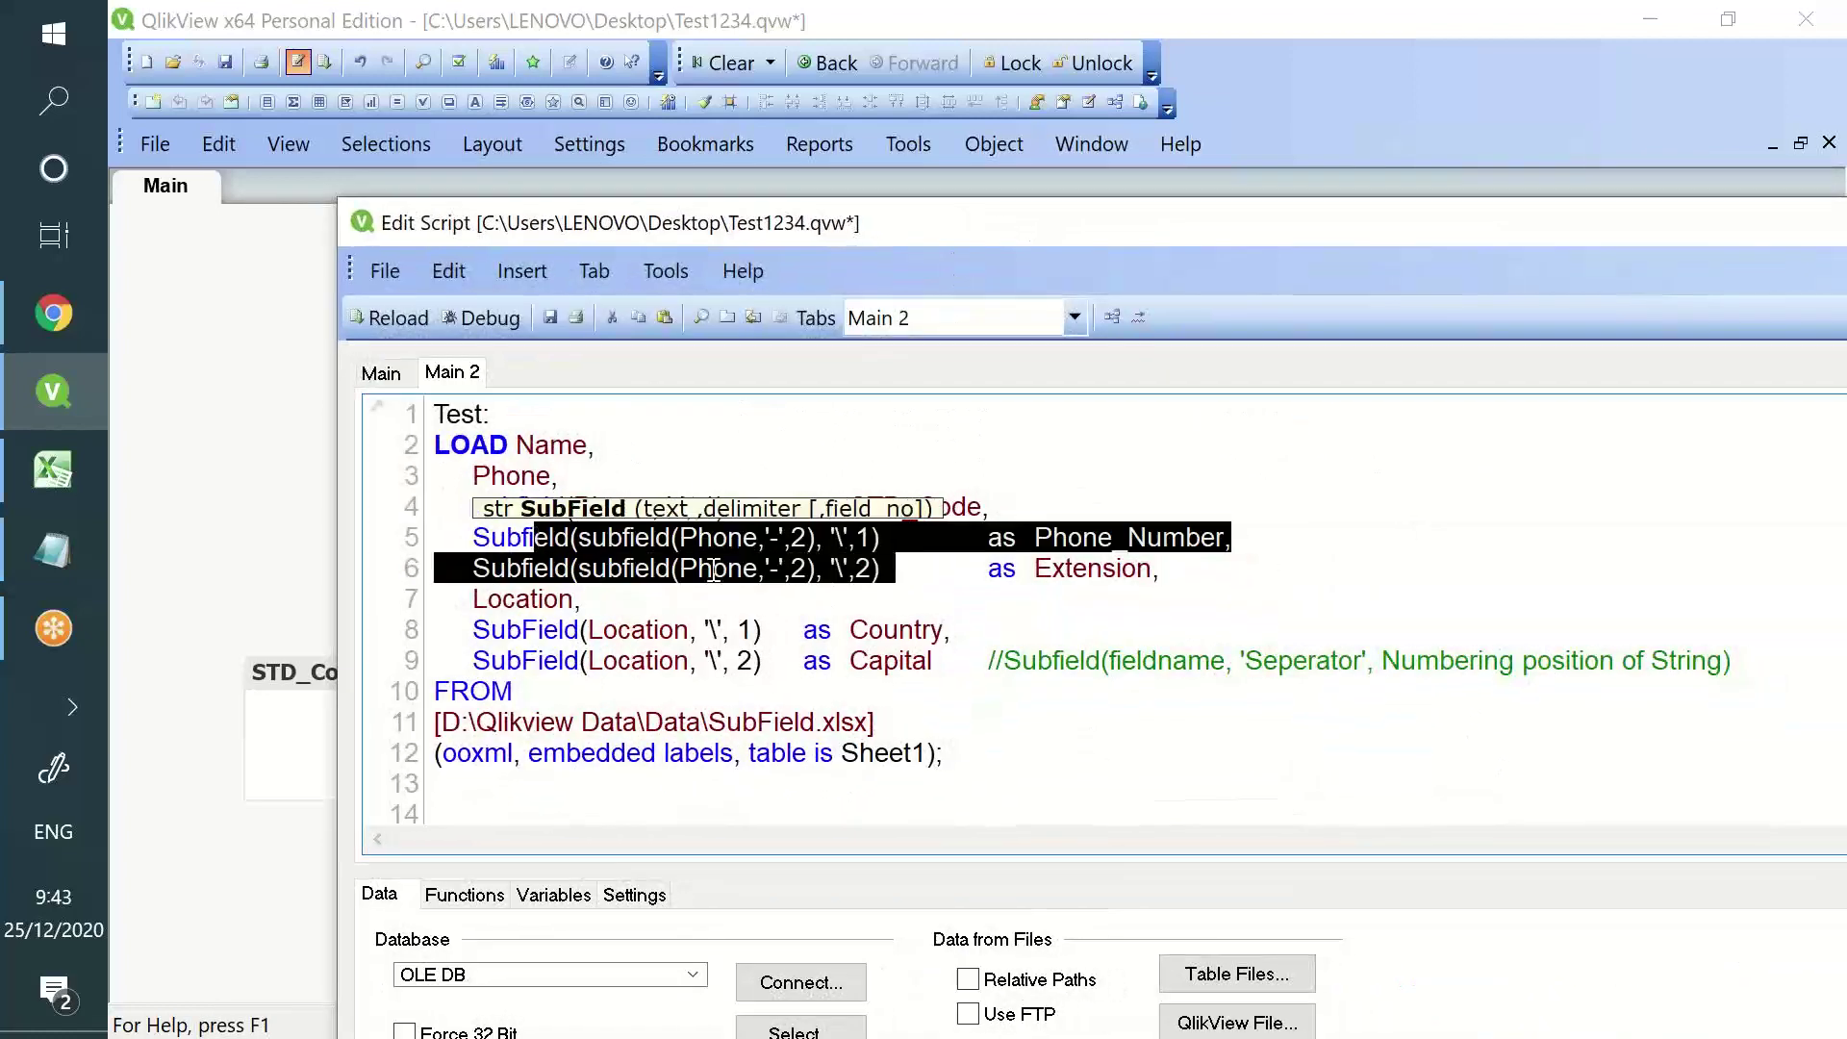
left_click(550, 318)
left_click(412, 322)
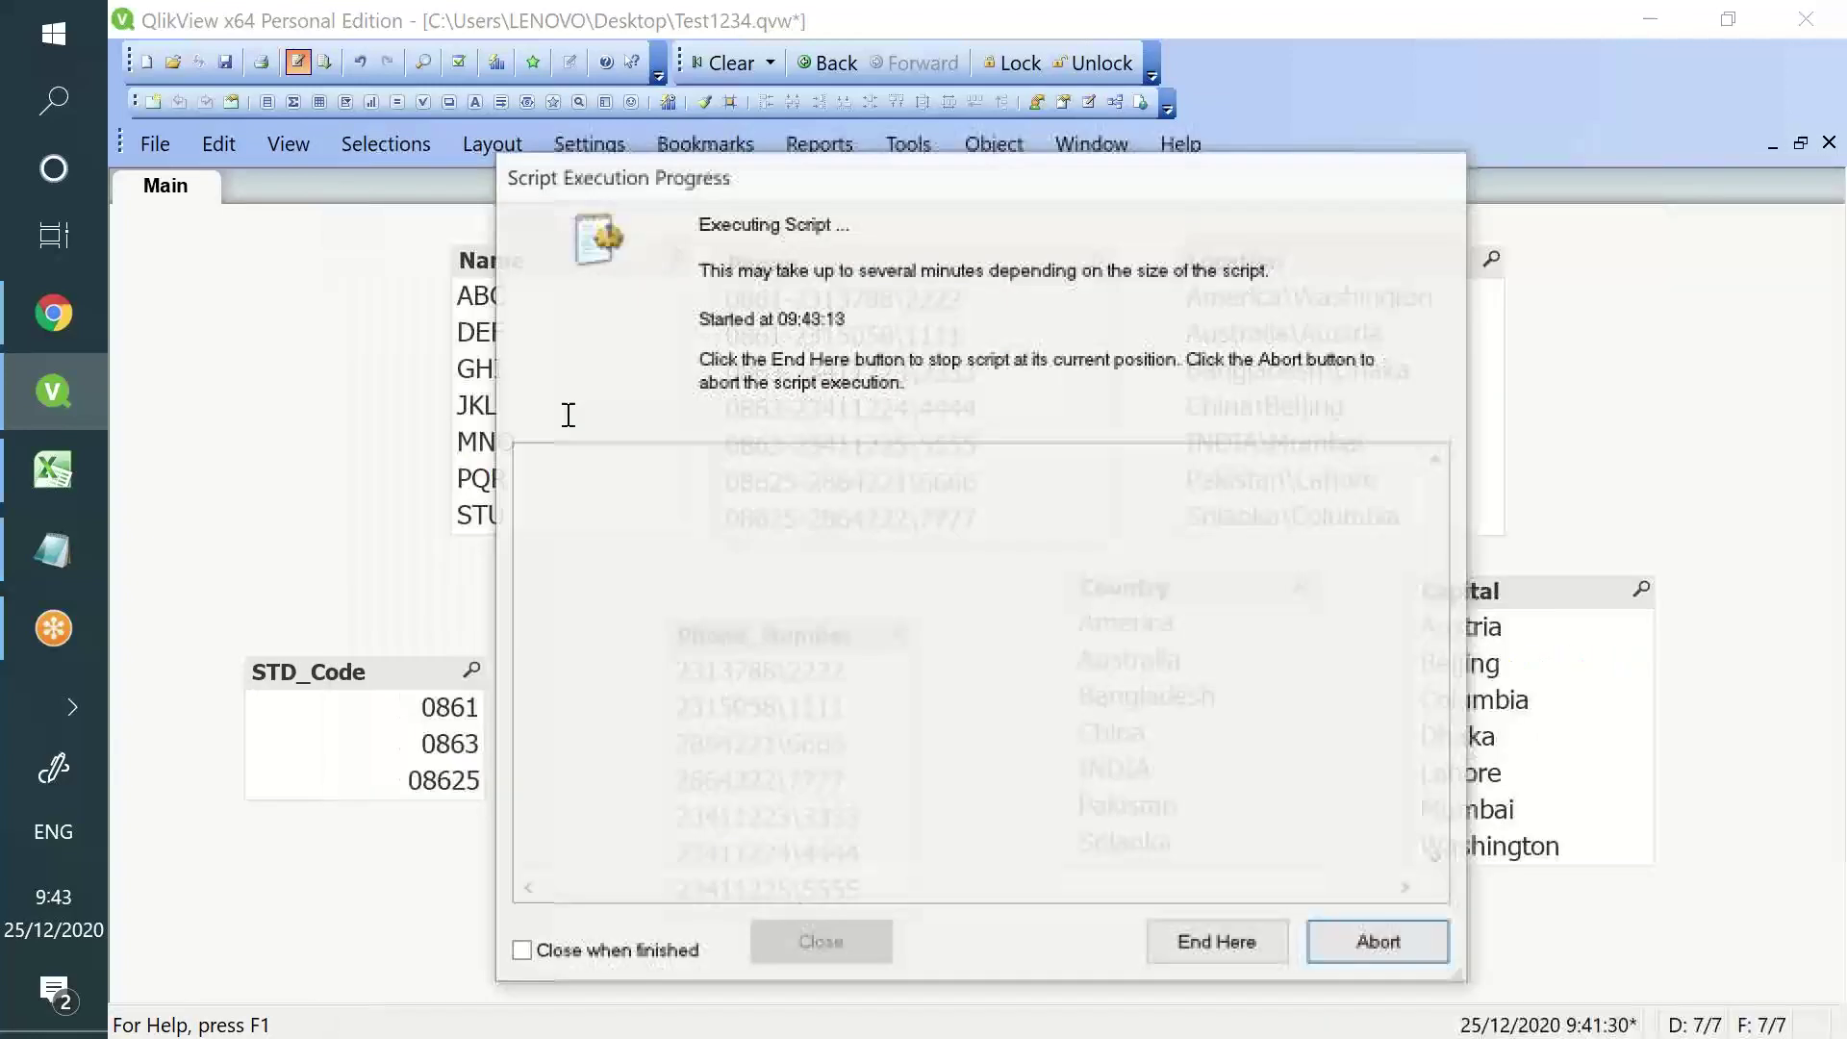
left_click(828, 958)
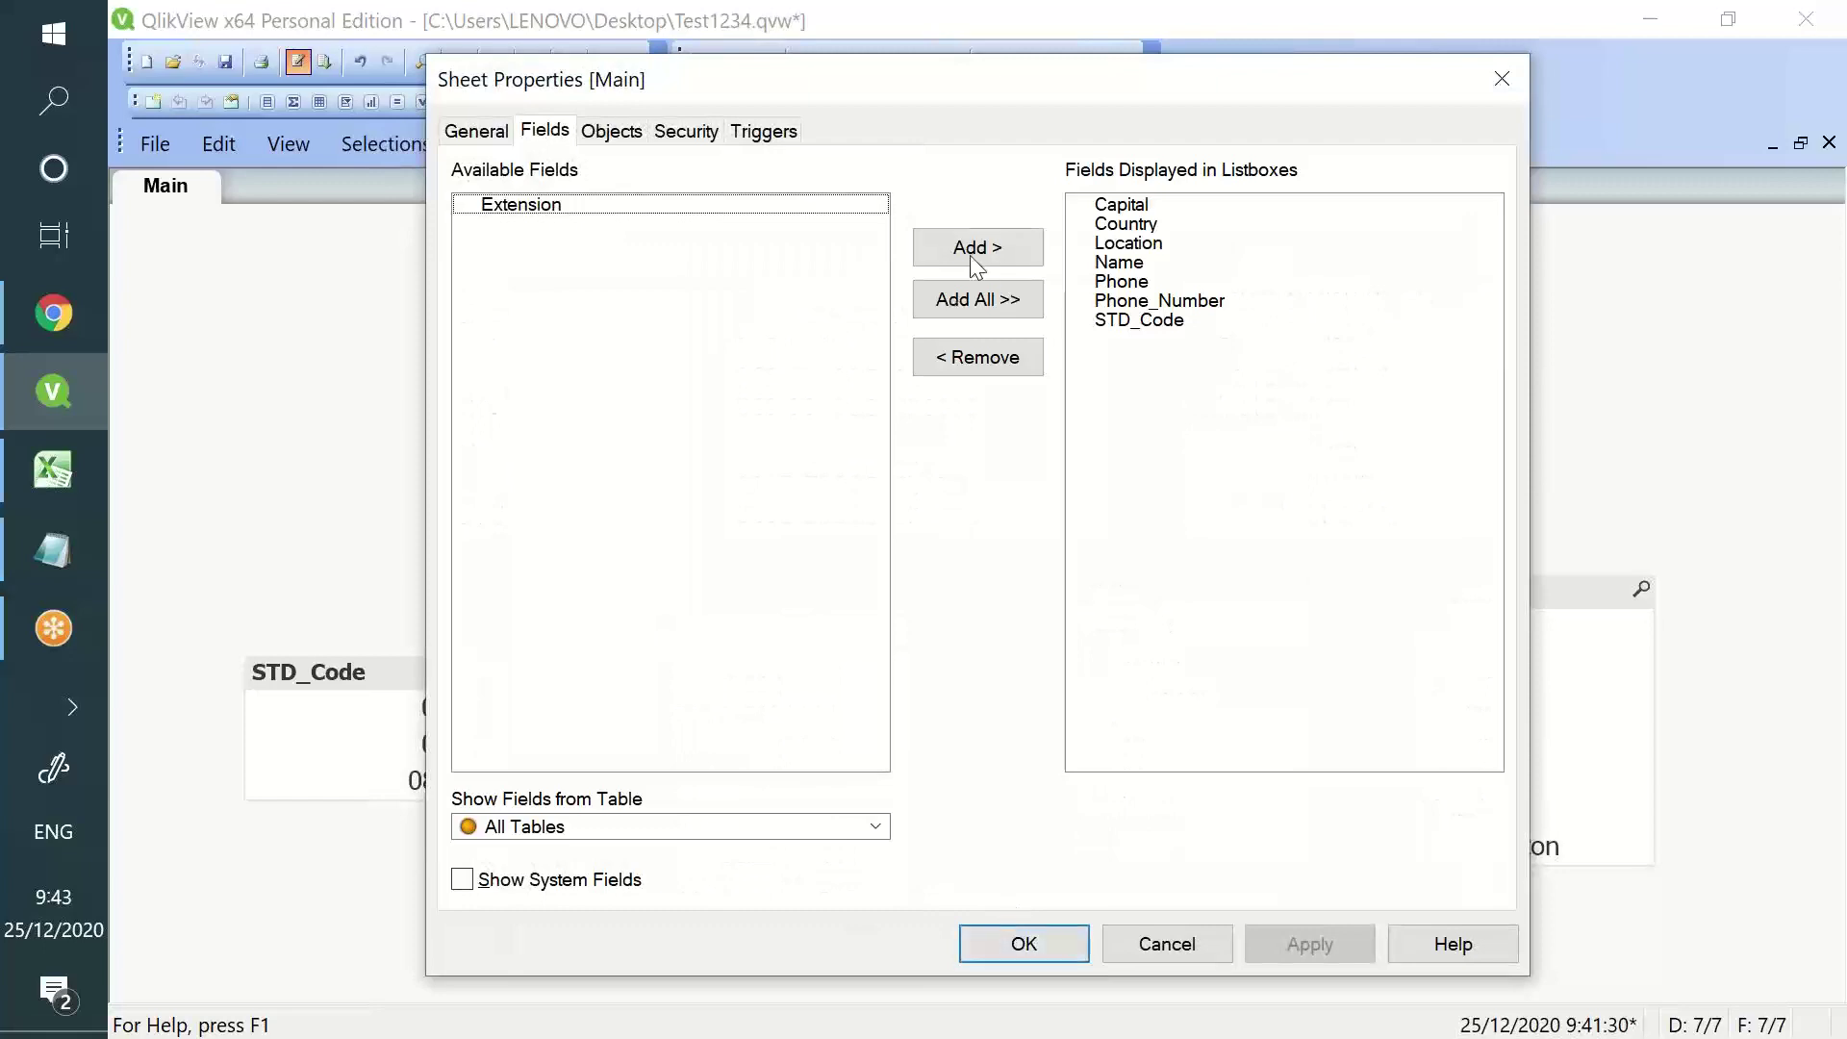
- Add an Extension listbox beside Phone_Number and STD_Code, then select extension 1111
left_click(984, 253)
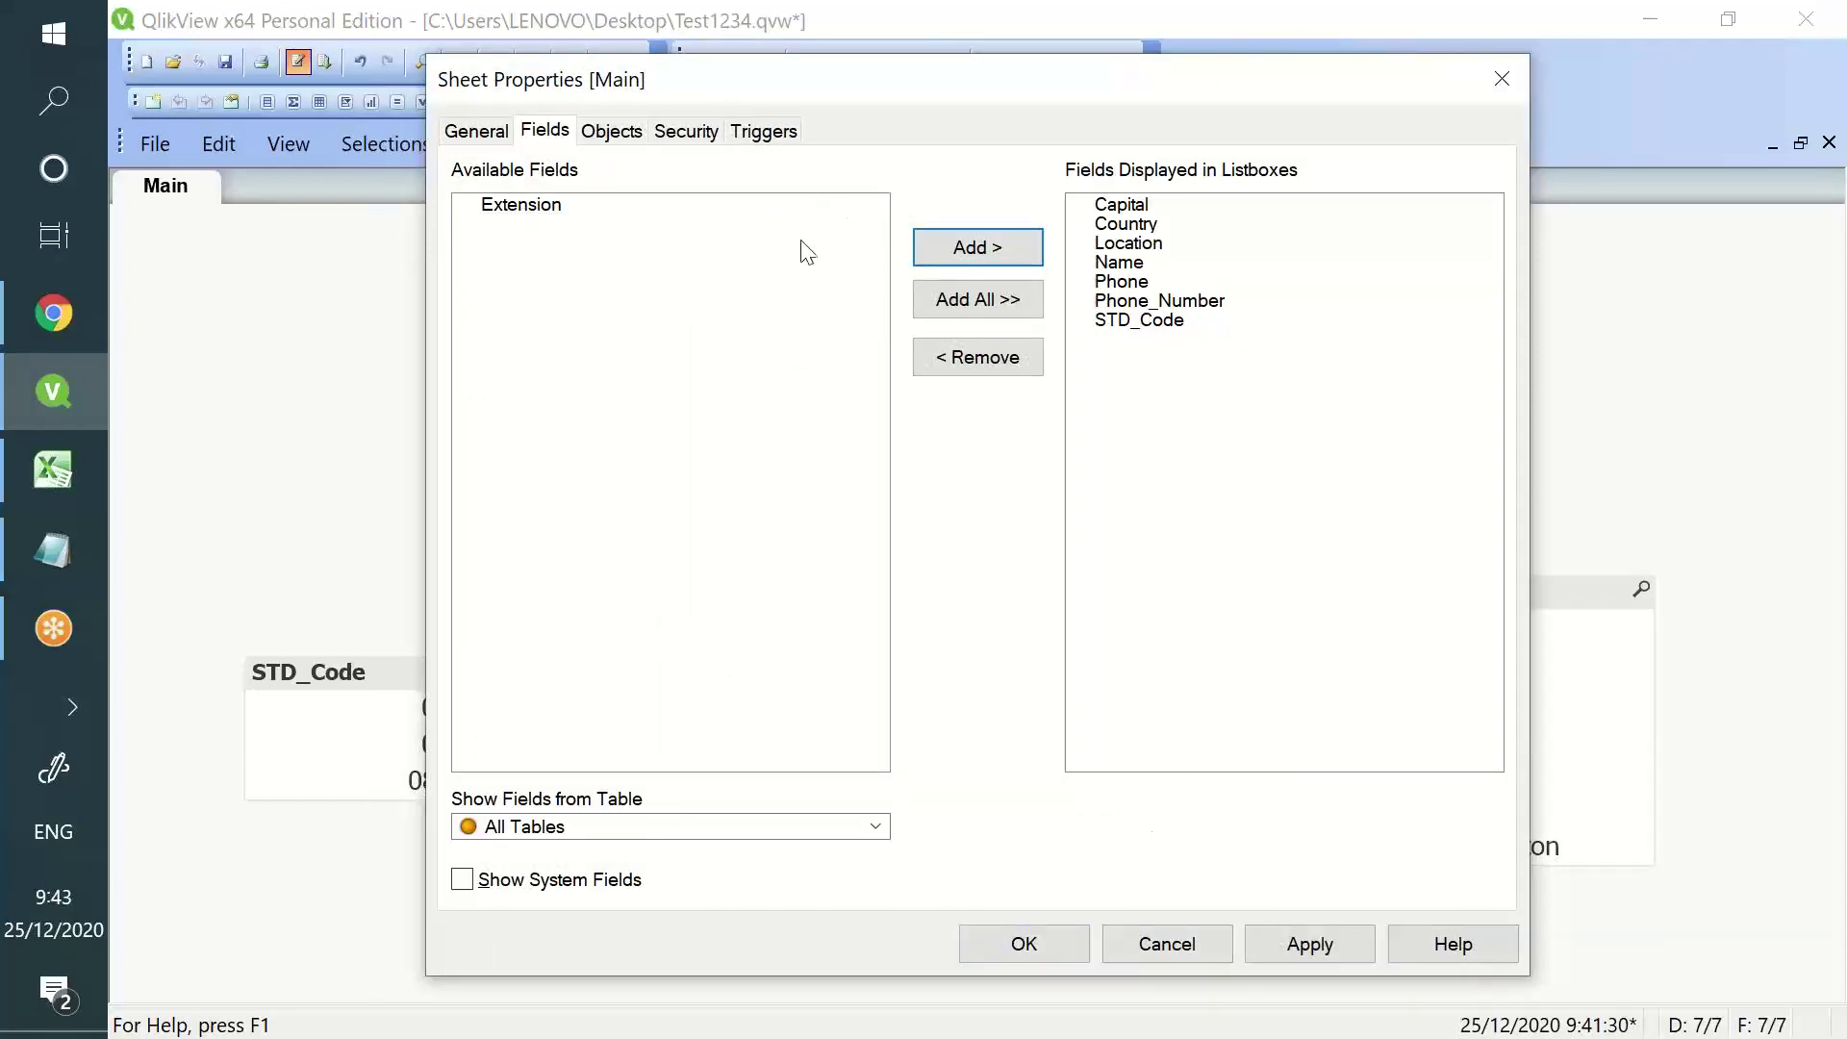
left_click(1022, 944)
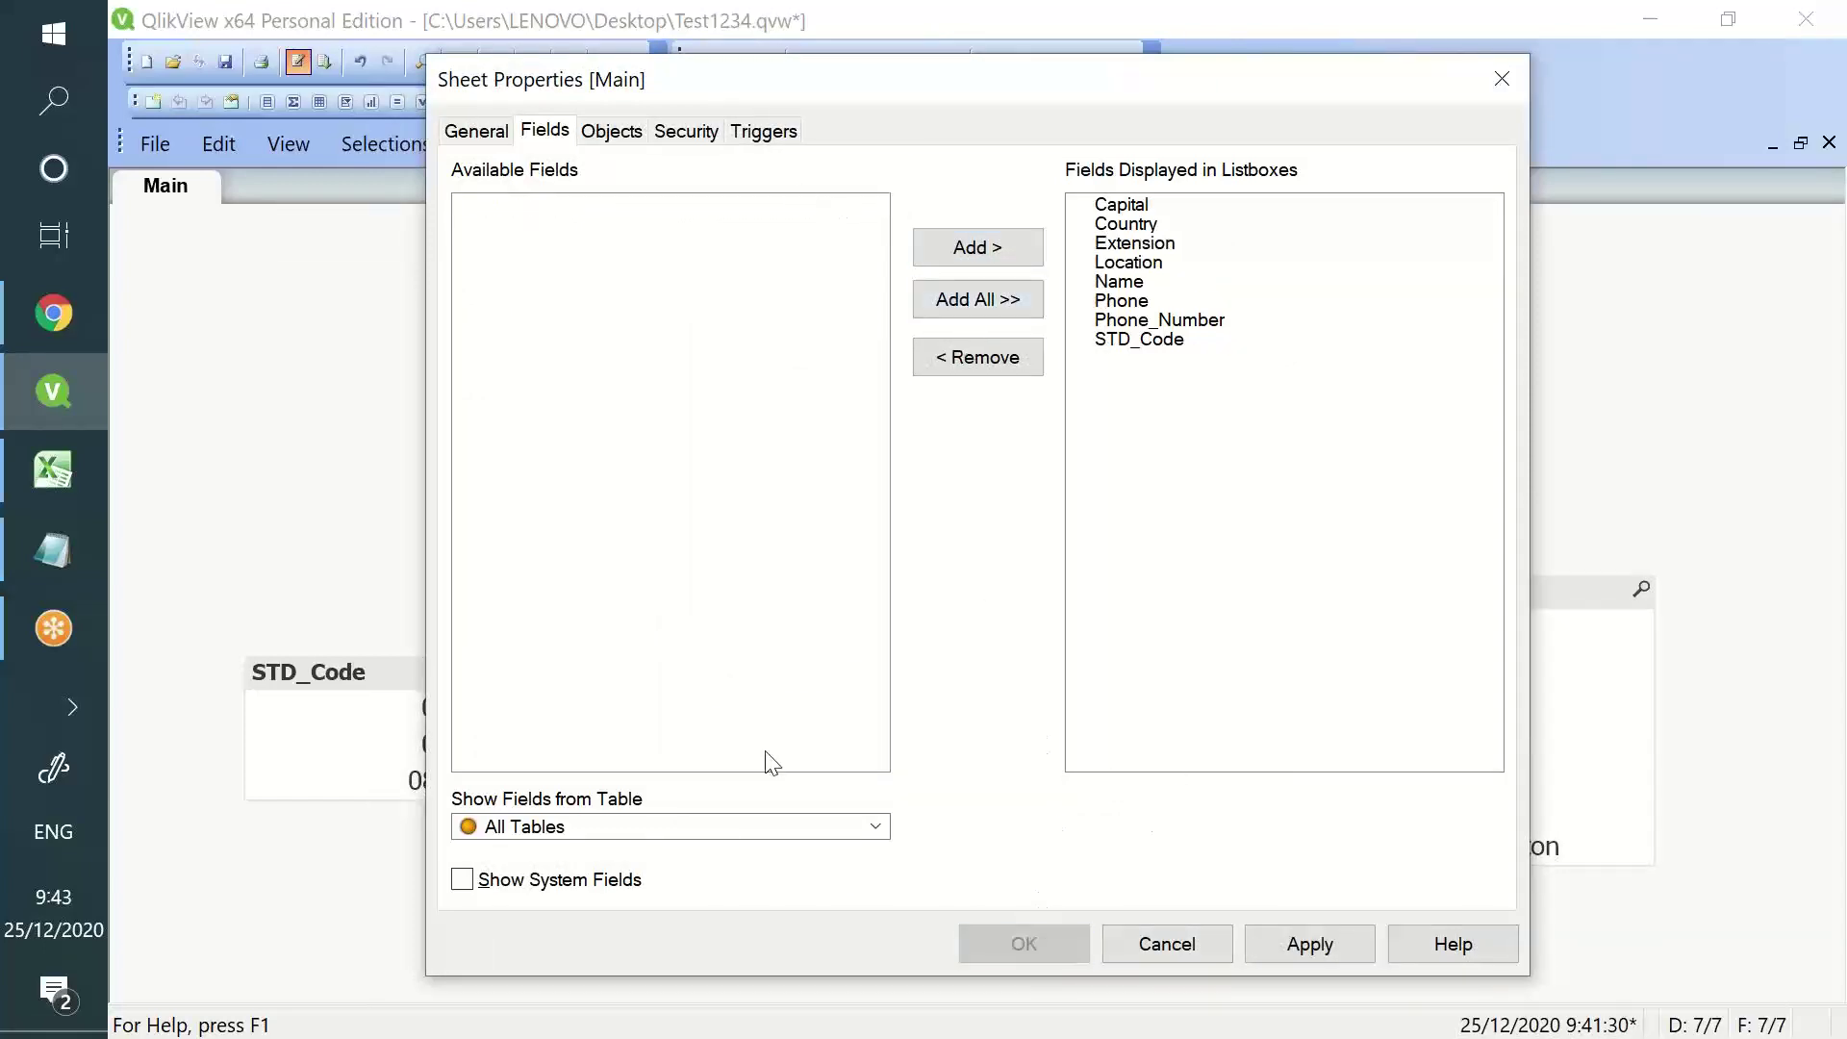
left_click_drag(684, 632, 321, 416)
left_click_drag(317, 288, 902, 614)
left_click_drag(412, 681, 425, 612)
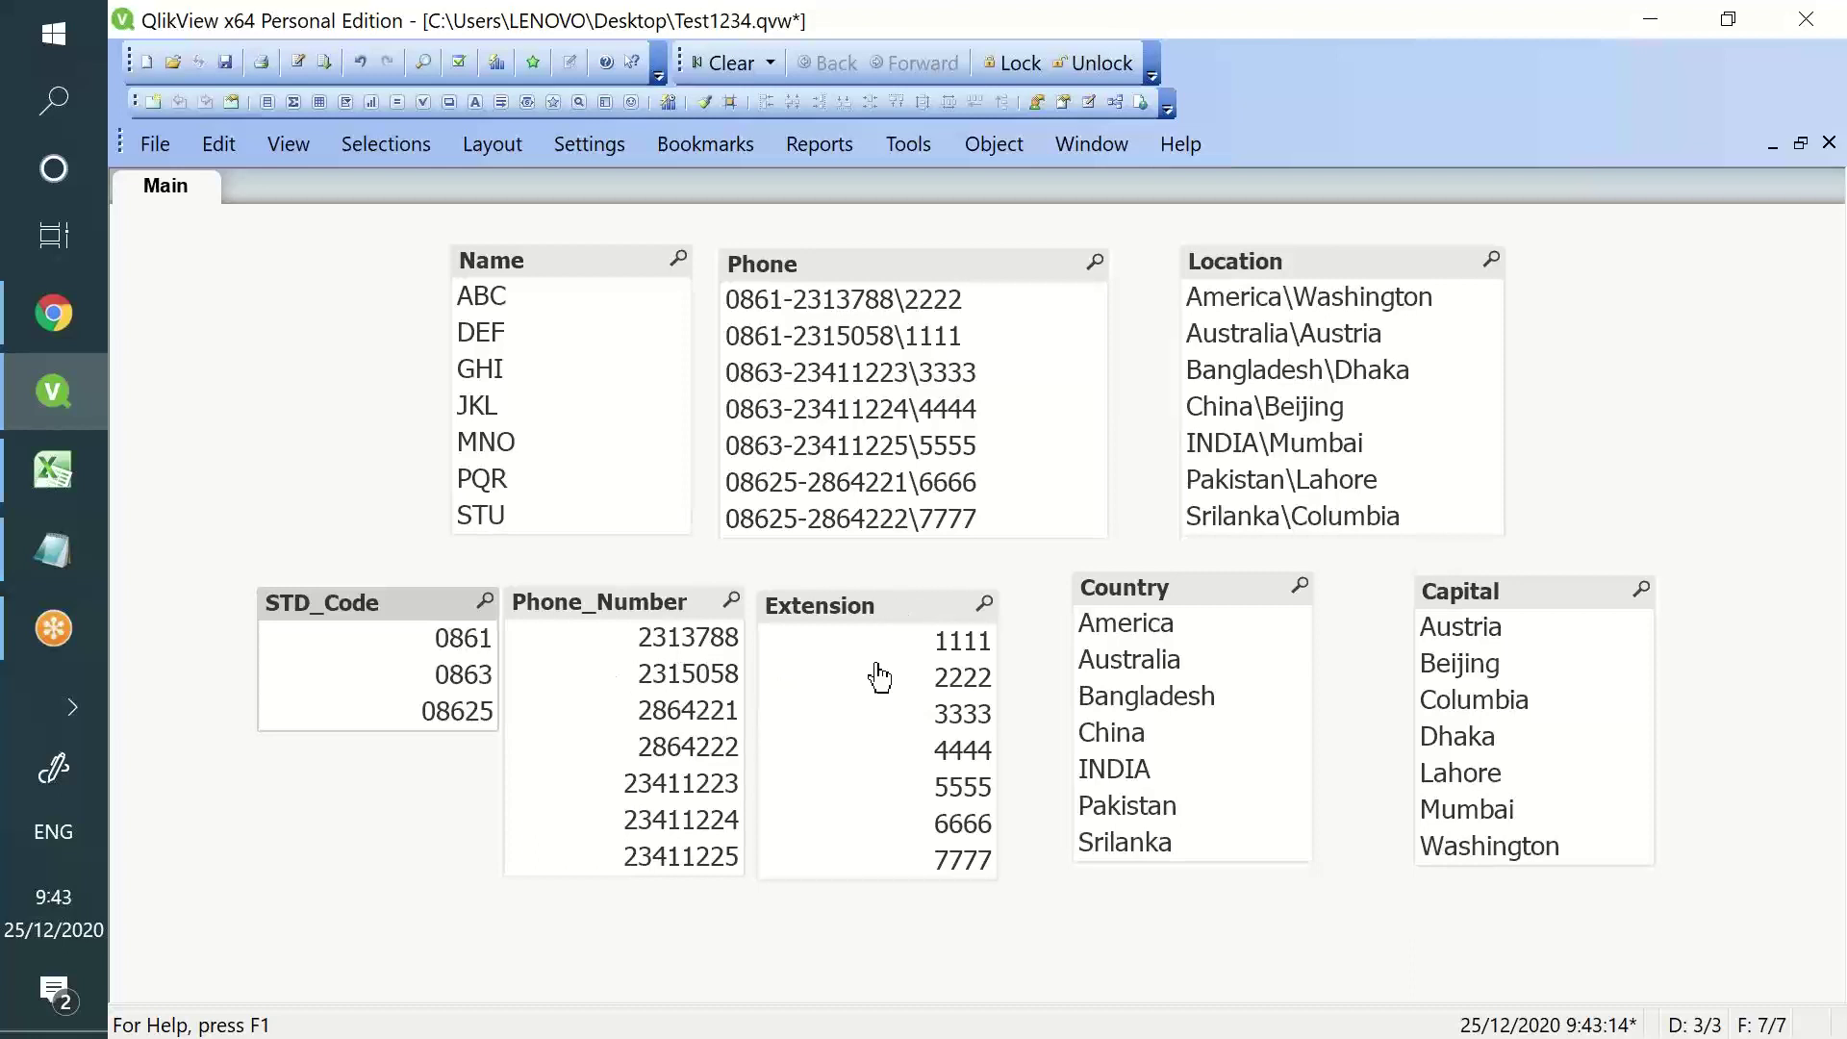
left_click(932, 647)
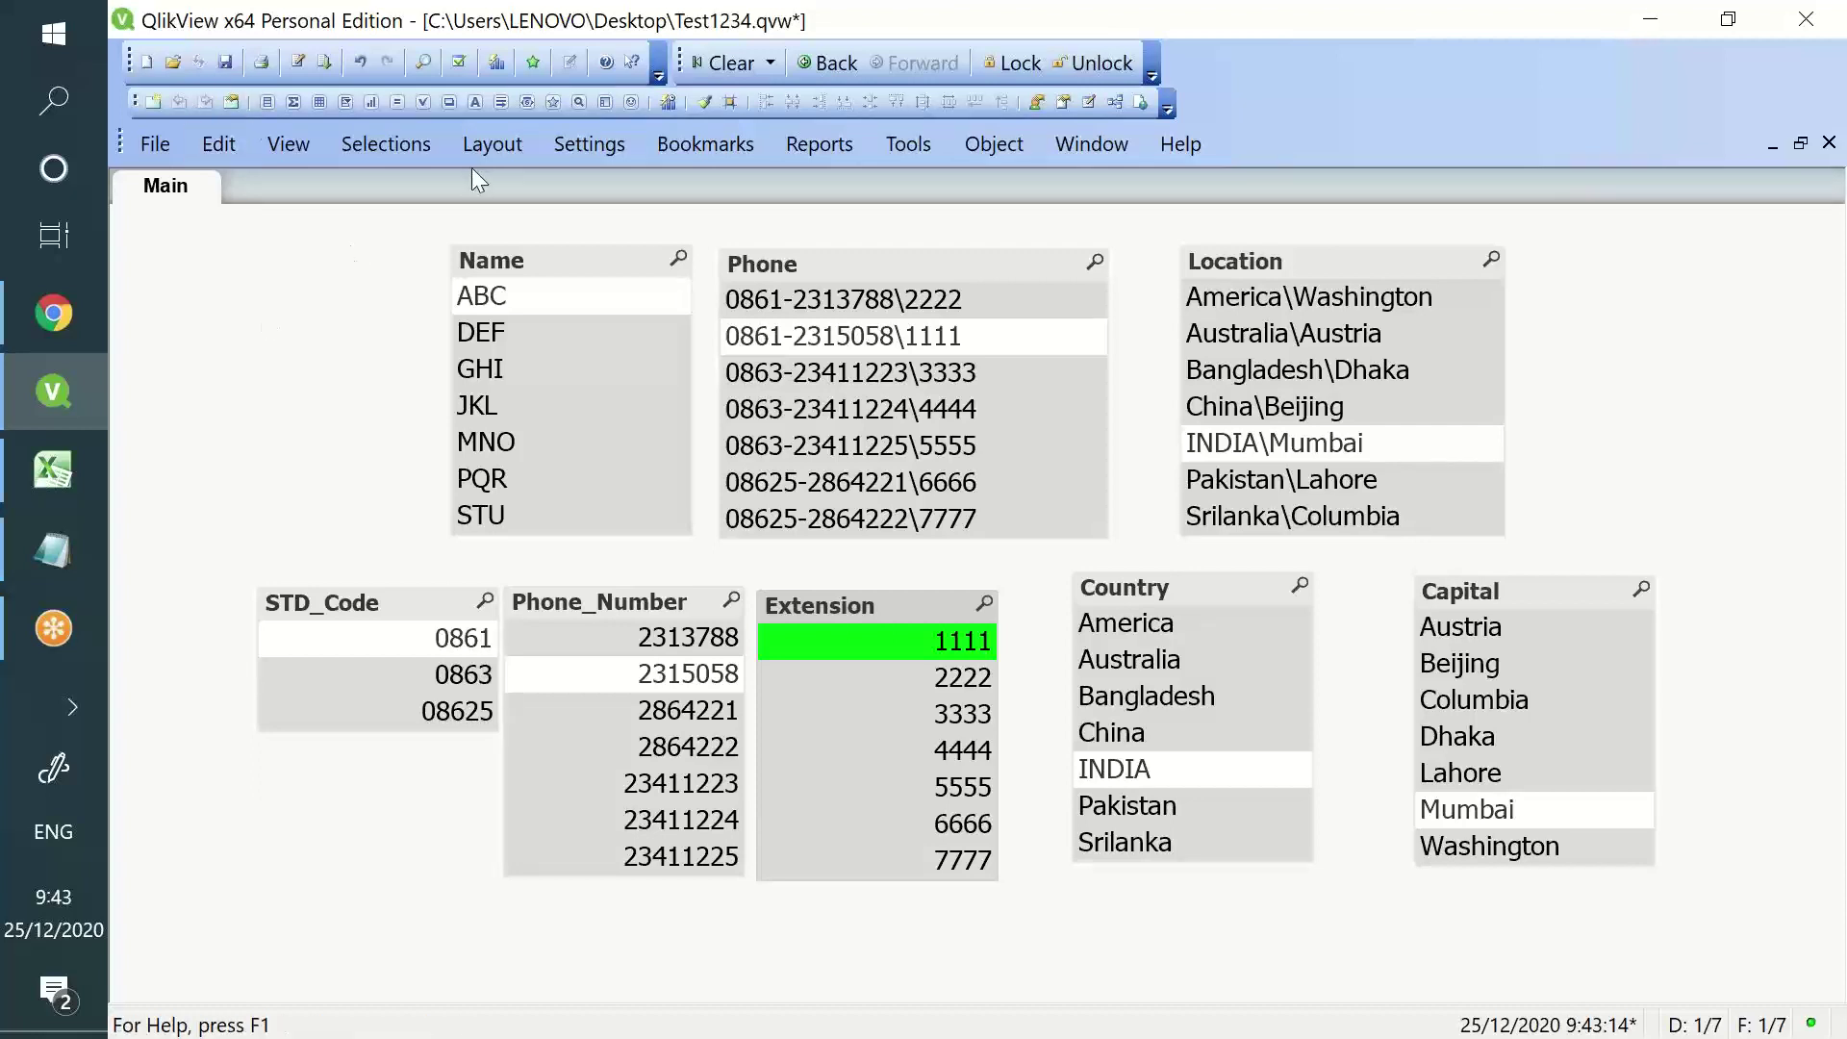
- Reopen the Edit Script window showing the nested Subfield lines for Phone_Number and Extension
left_click(300, 63)
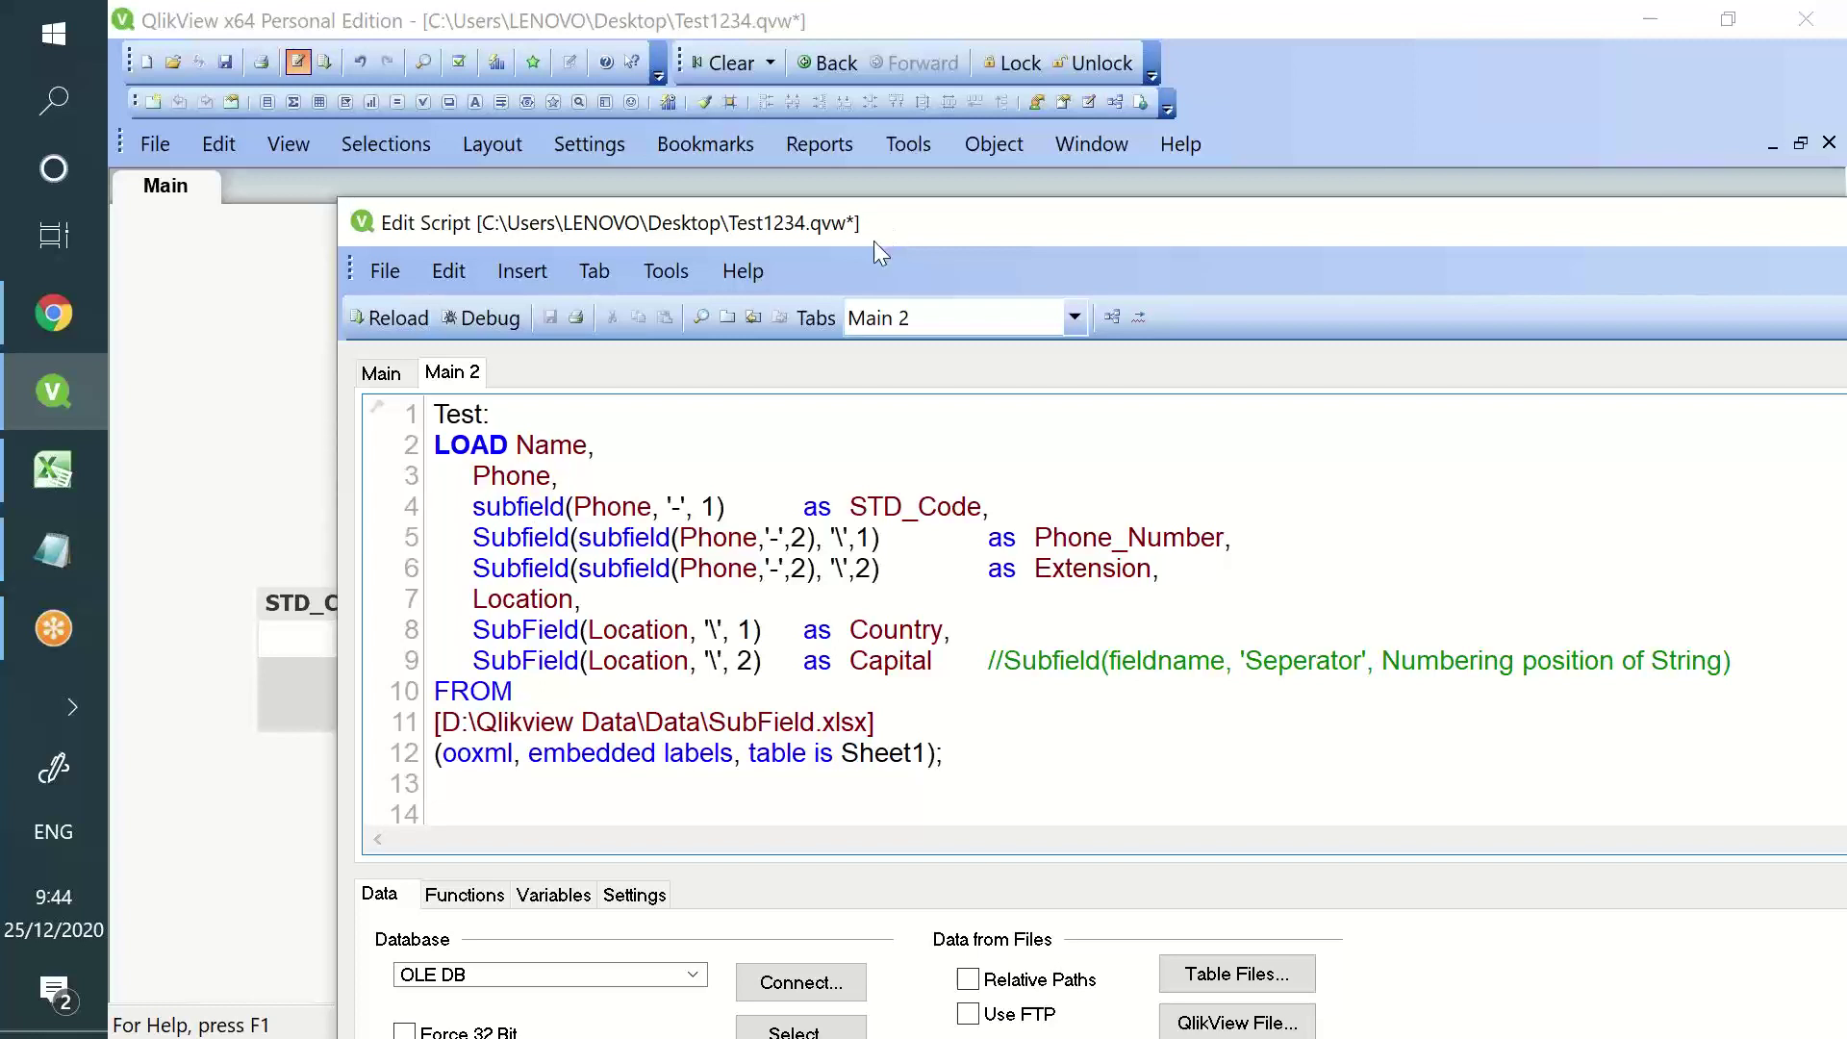
- Review the nested Subfield expressions on line 5 without changes, then switch to the Notepad tutorial notes
left_click_drag(474, 539, 879, 542)
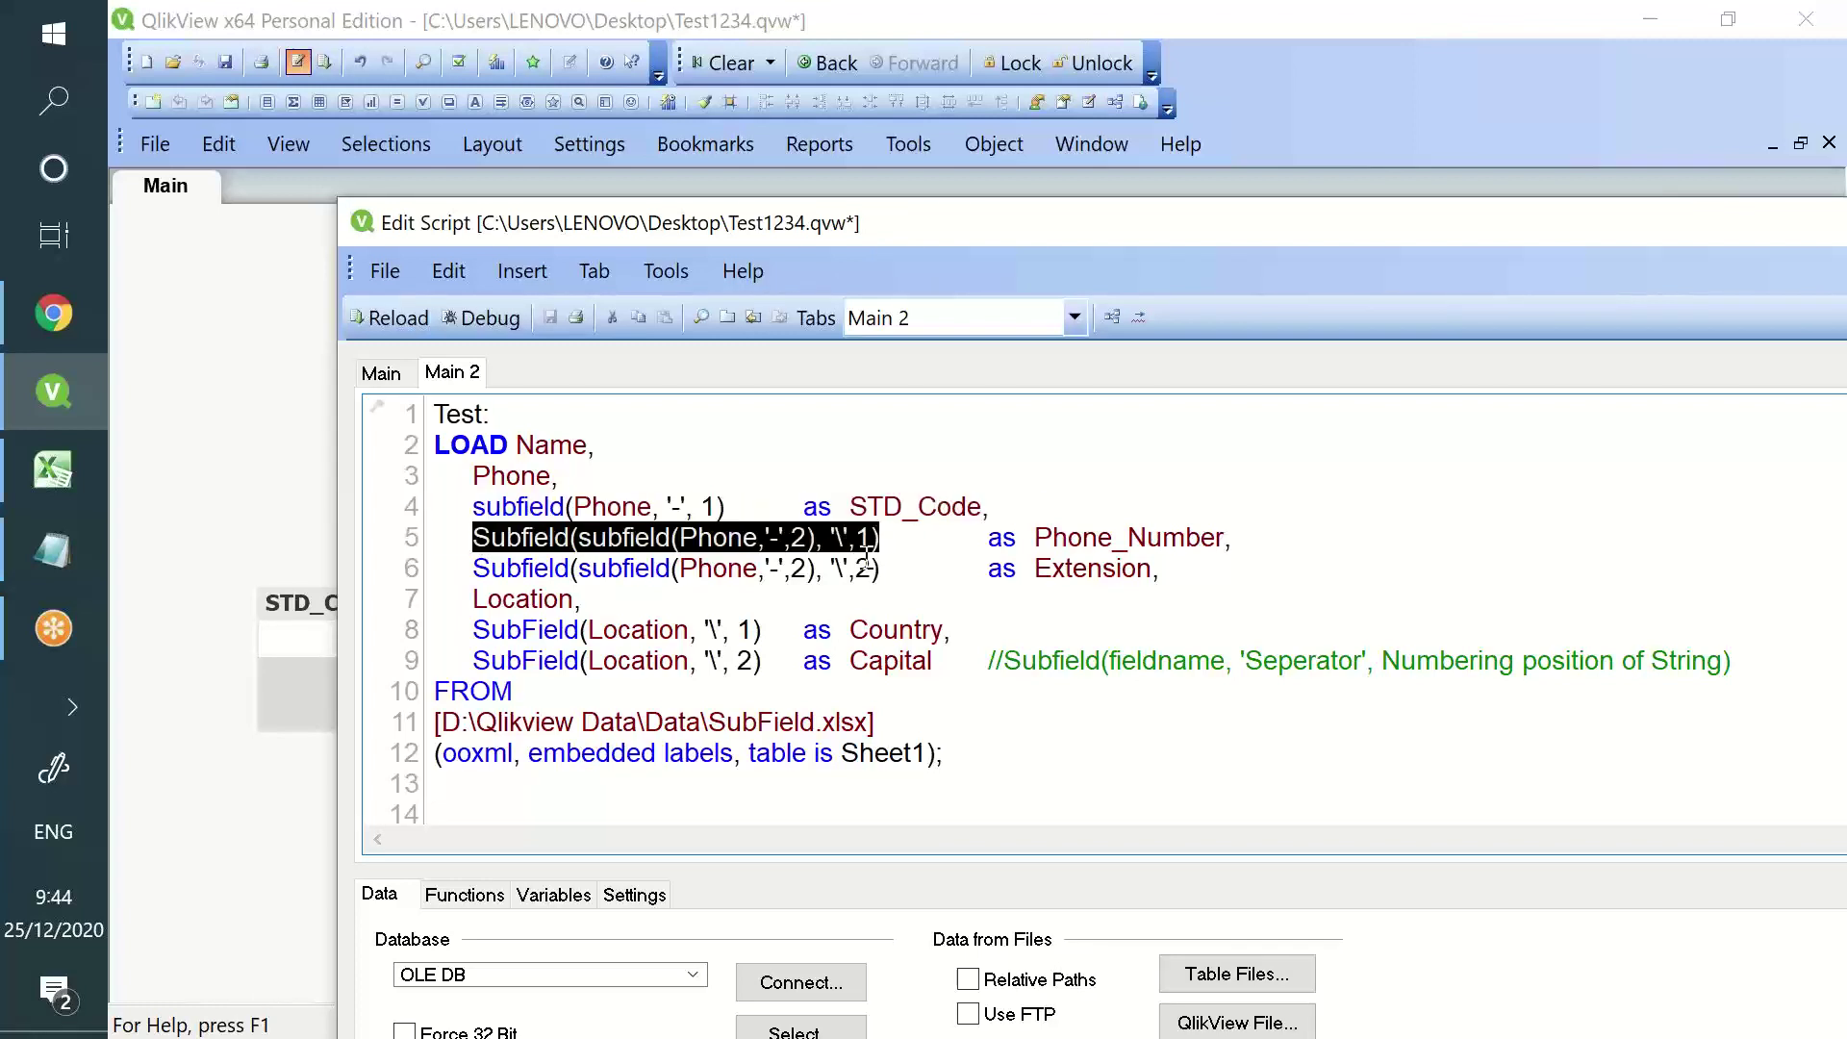
left_click(628, 540)
left_click_drag(579, 539, 899, 529)
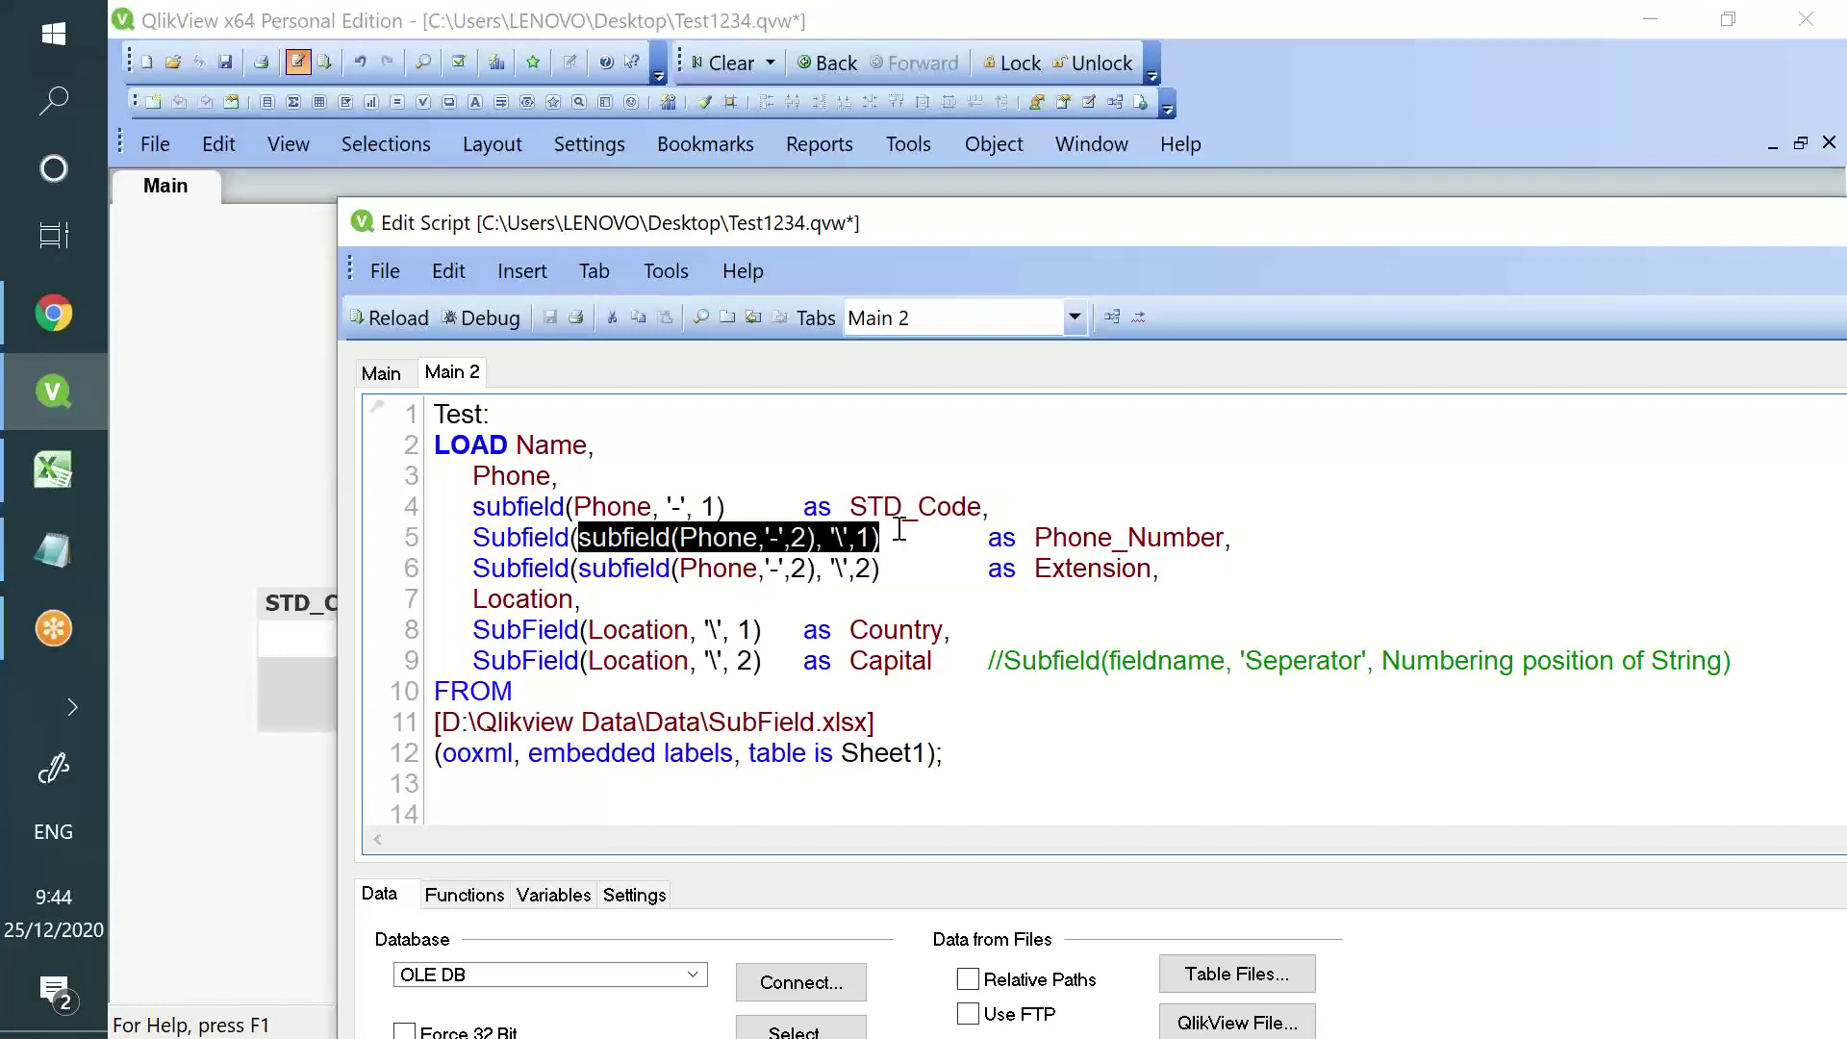
left_click_drag(1035, 539, 1229, 535)
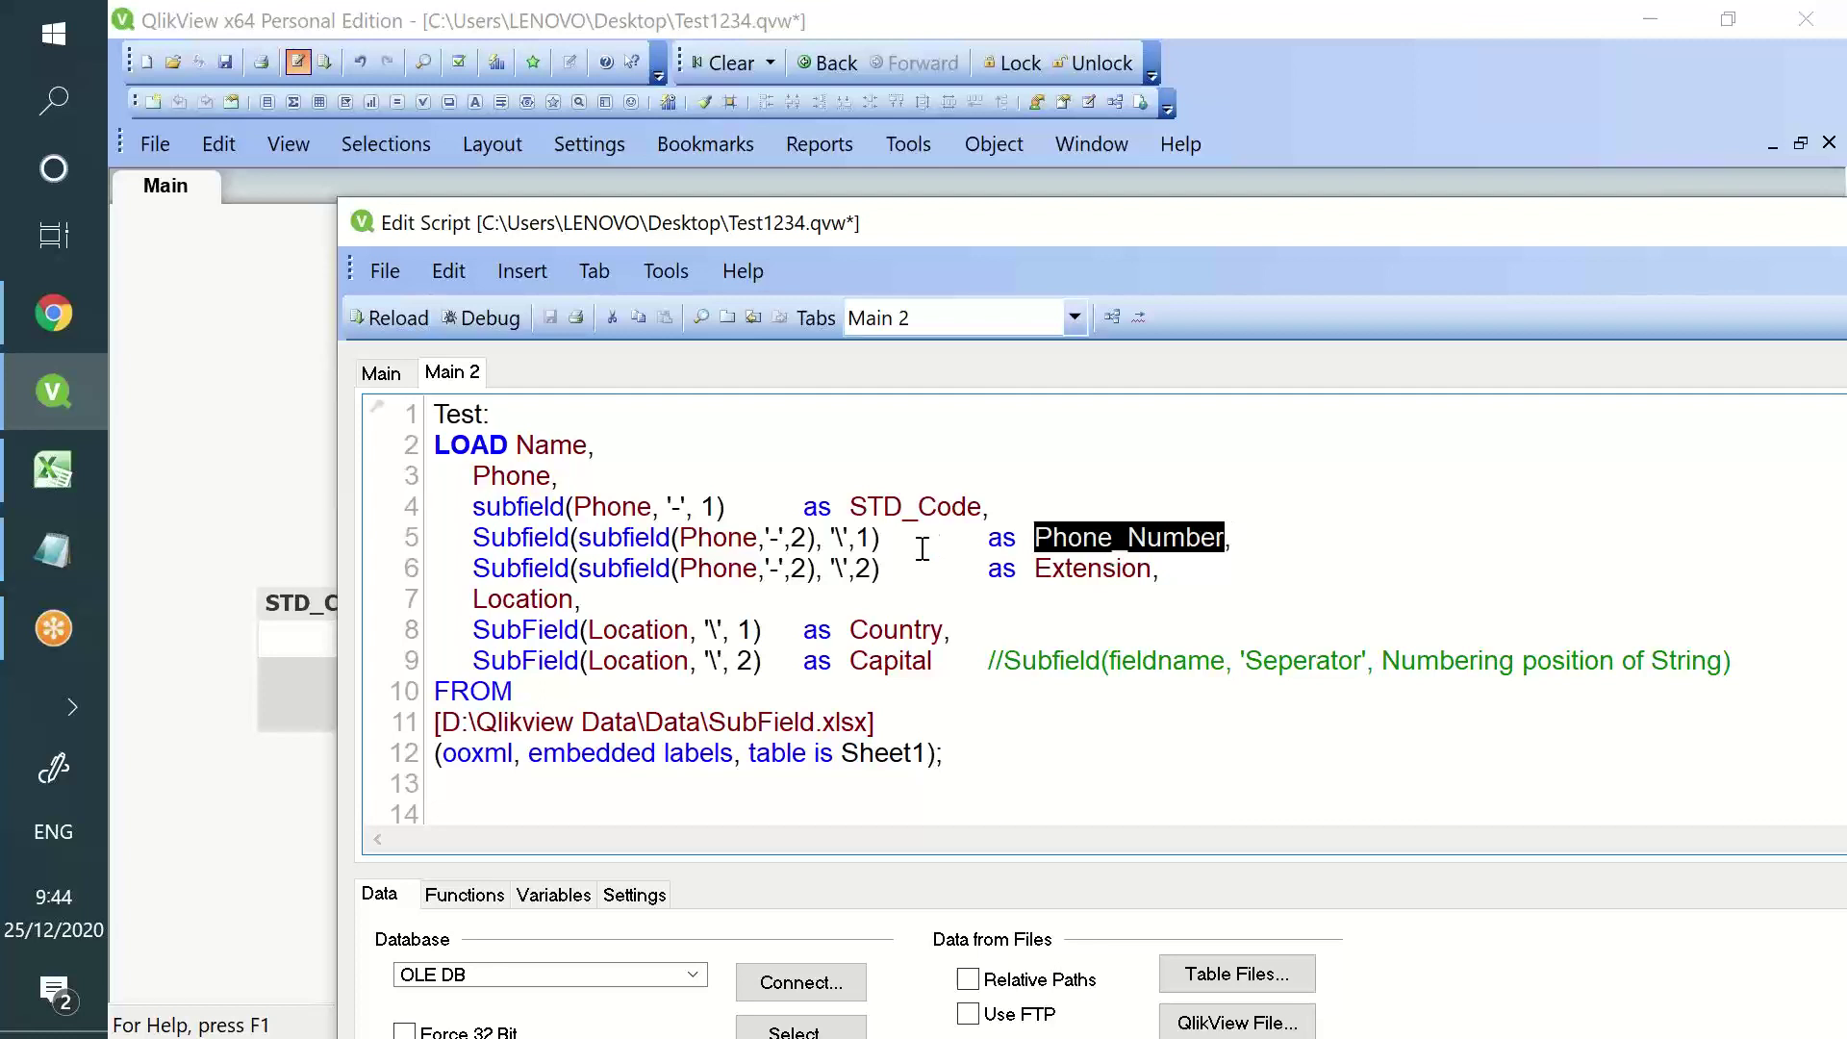
left_click_drag(880, 539, 568, 537)
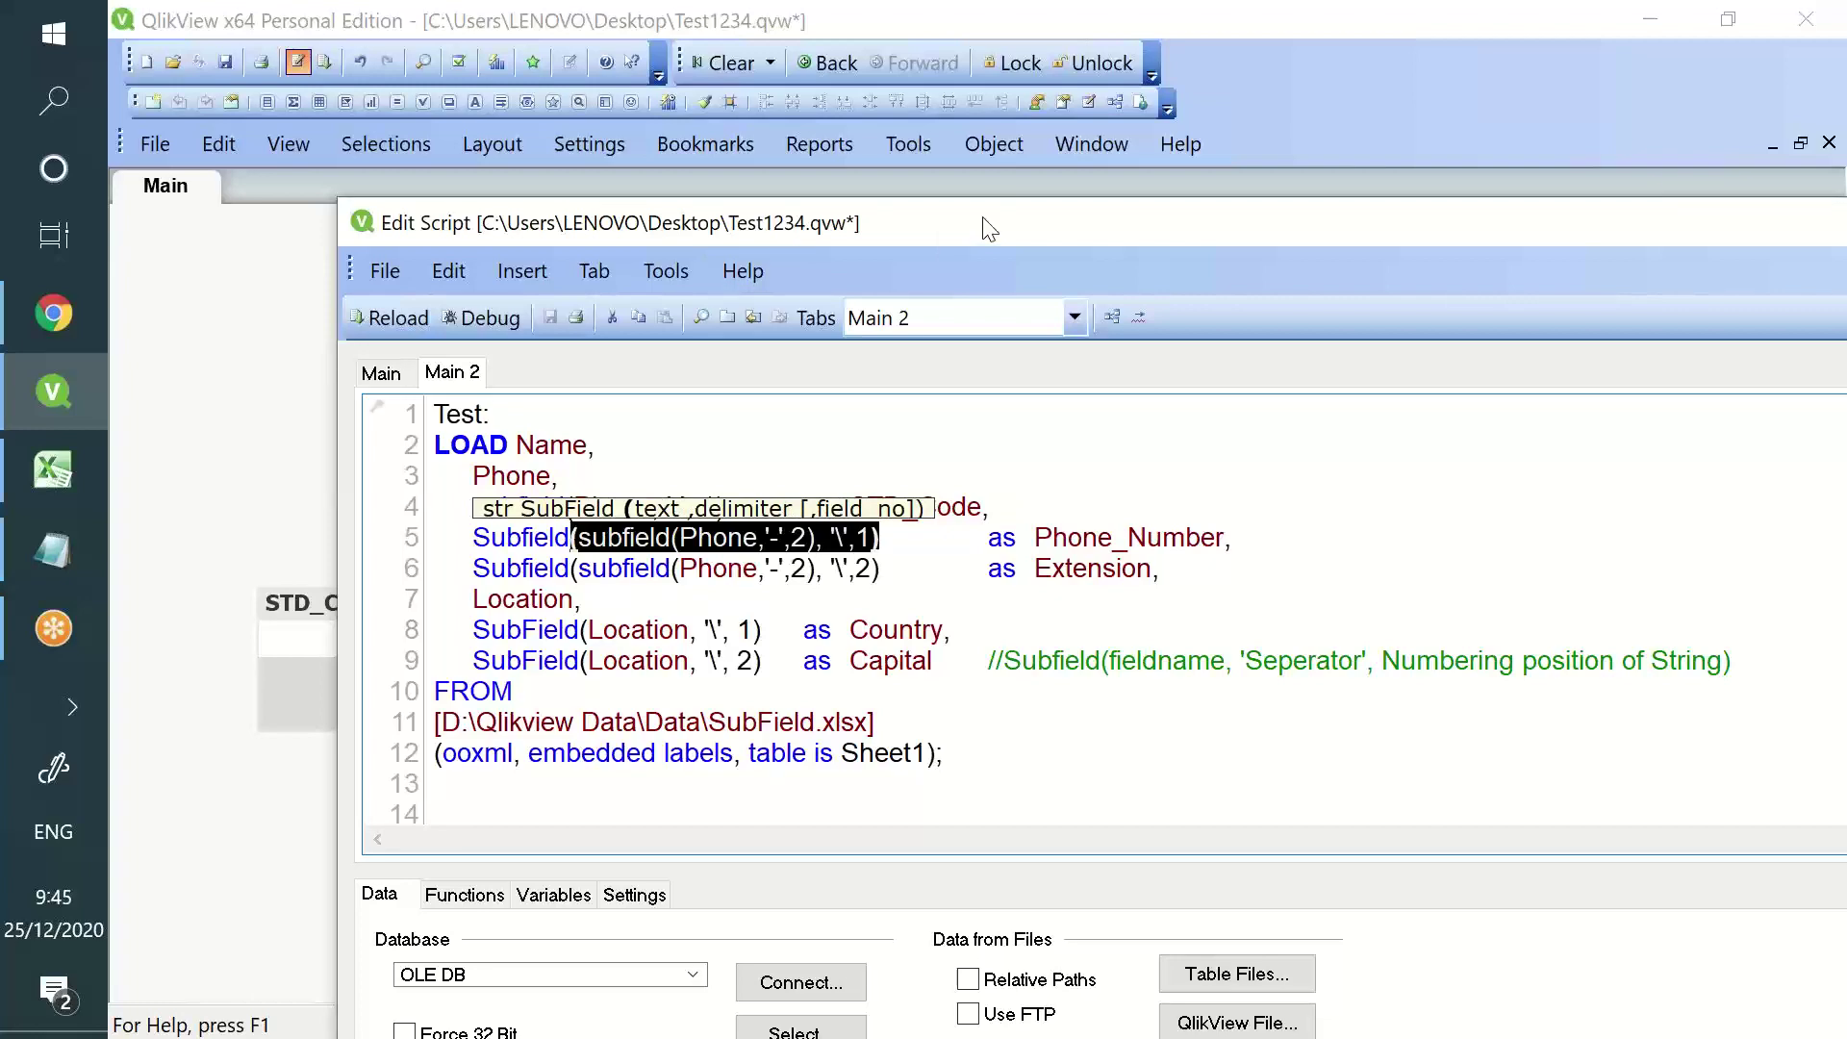
left_click_drag(982, 228, 987, 469)
left_click(642, 765)
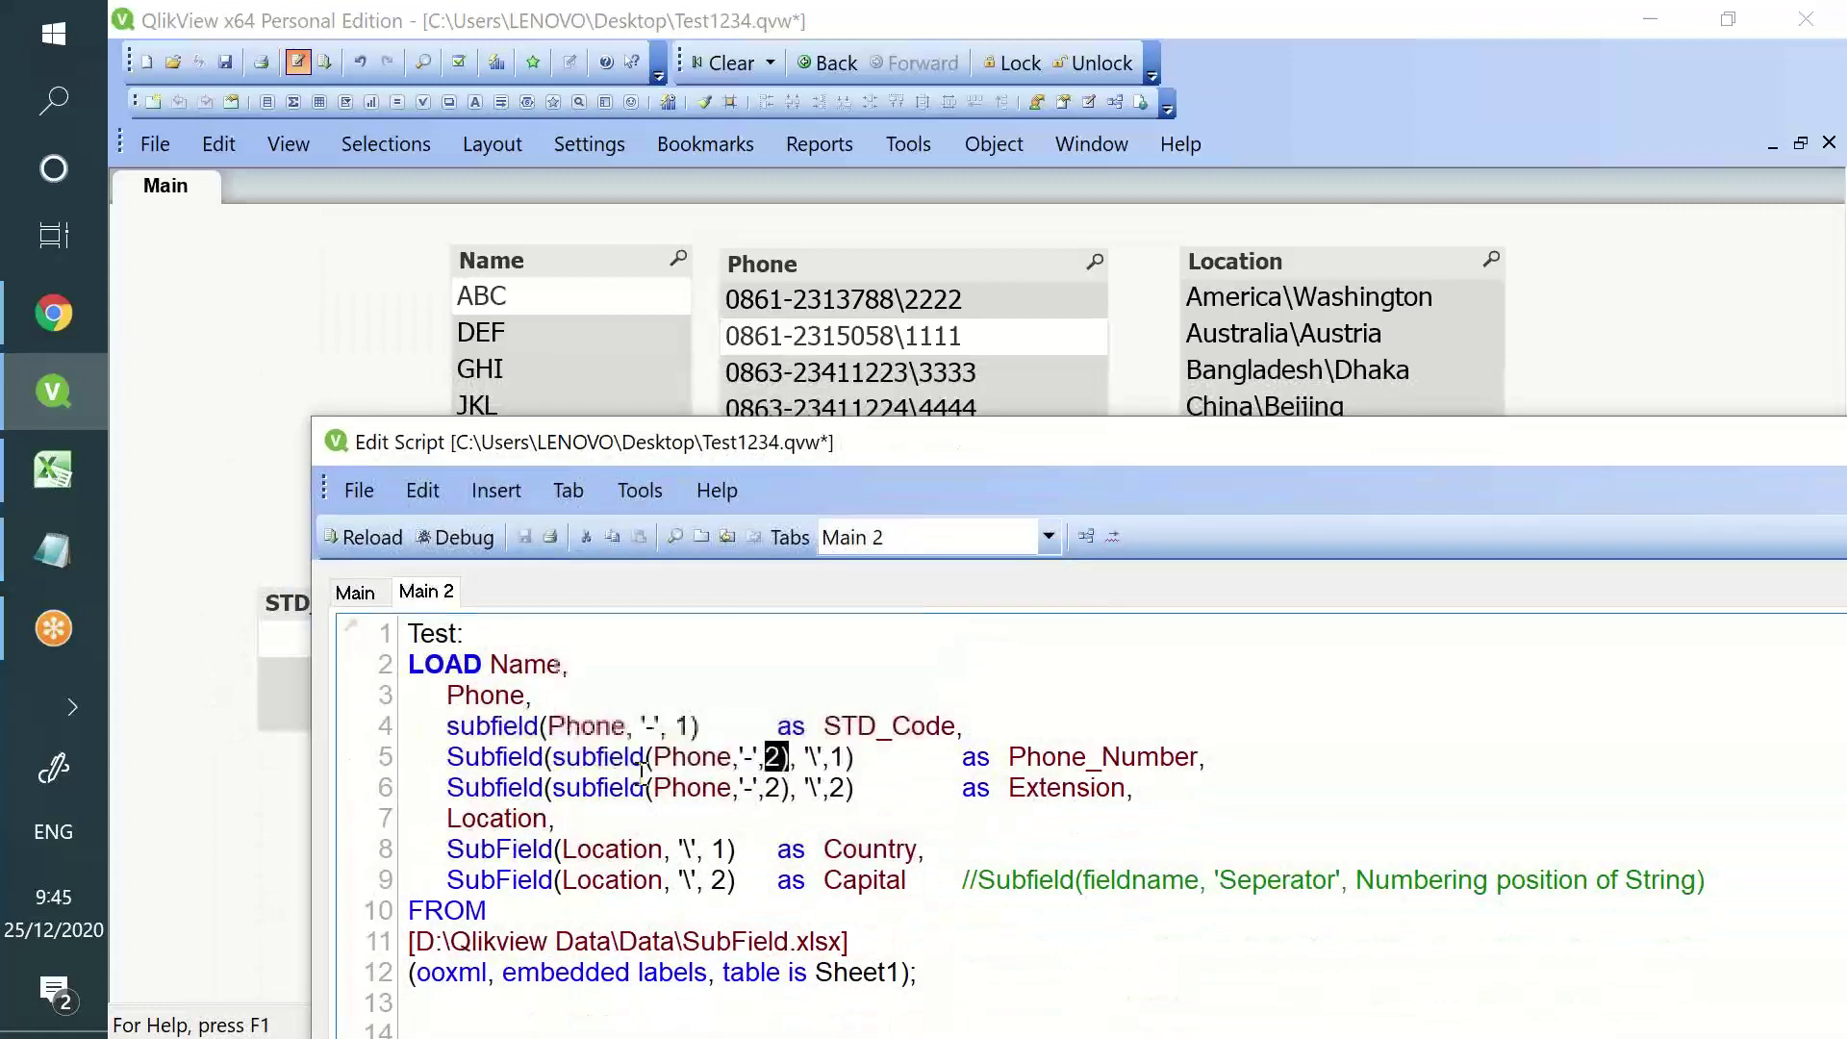
left_click_drag(553, 760, 790, 759)
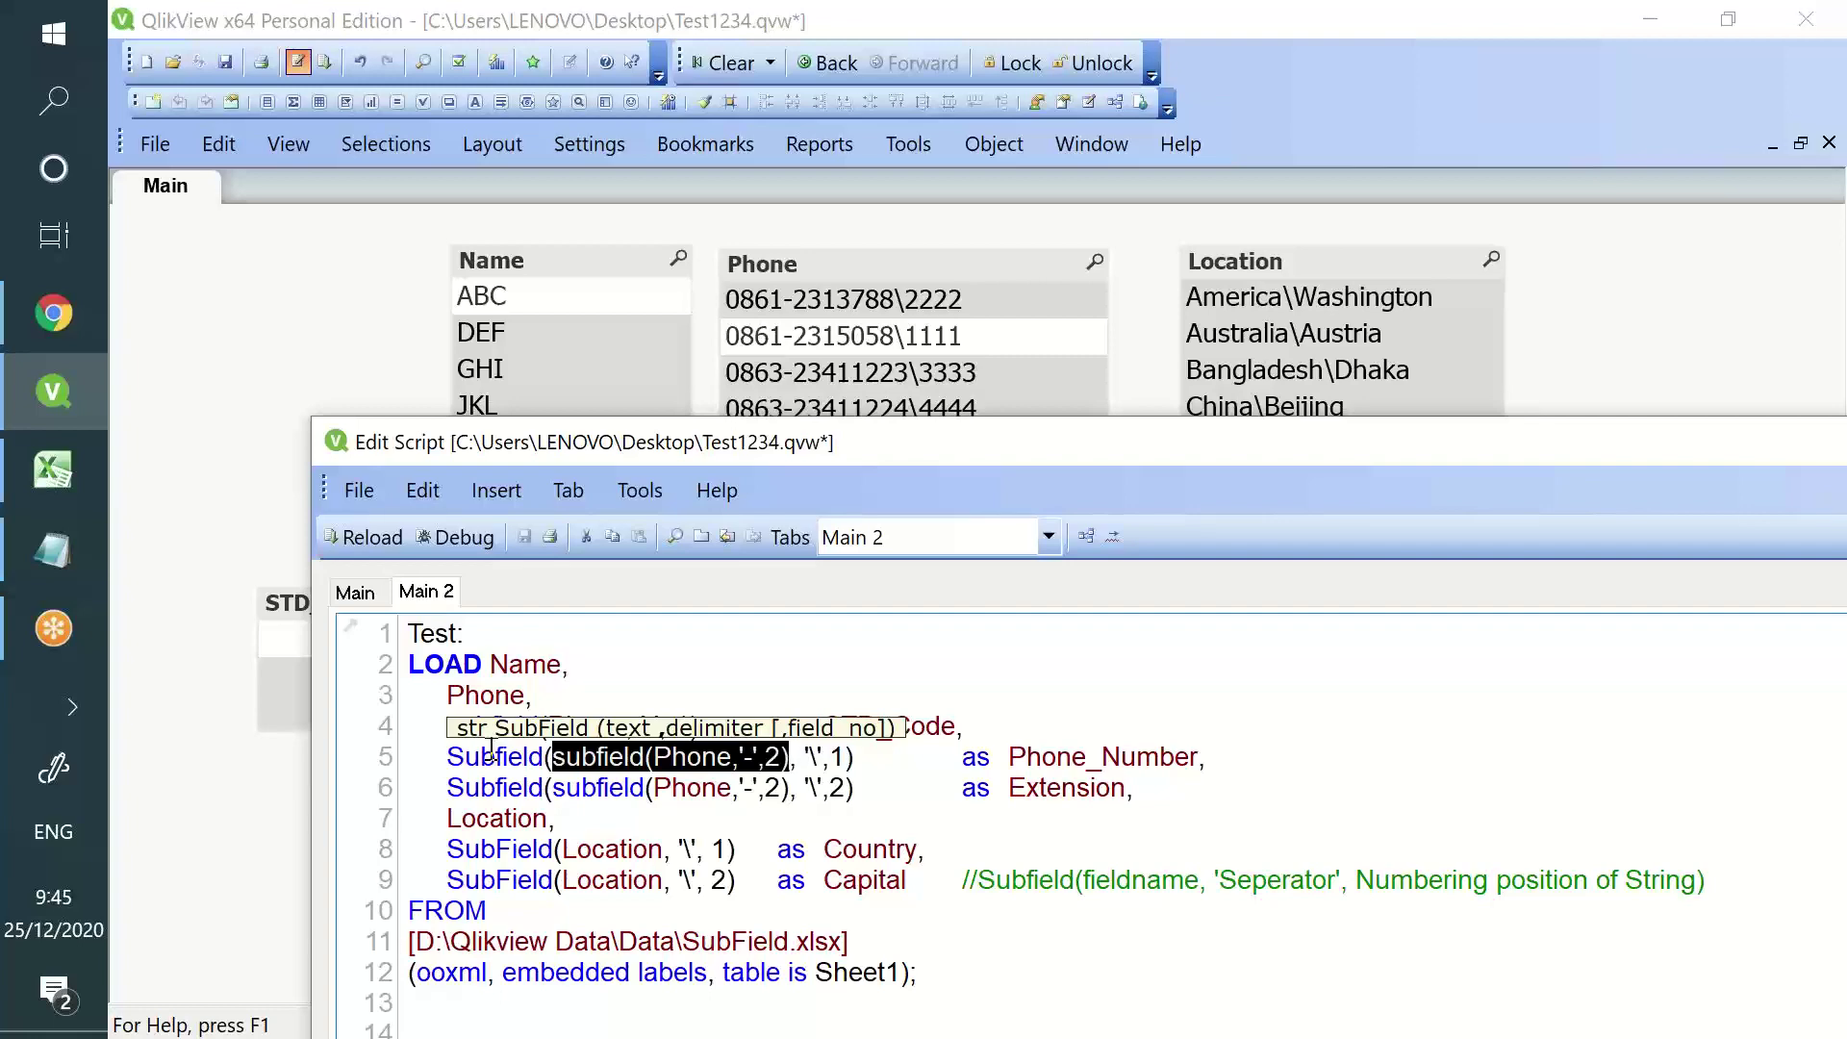
left_click_drag(897, 447, 626, 6)
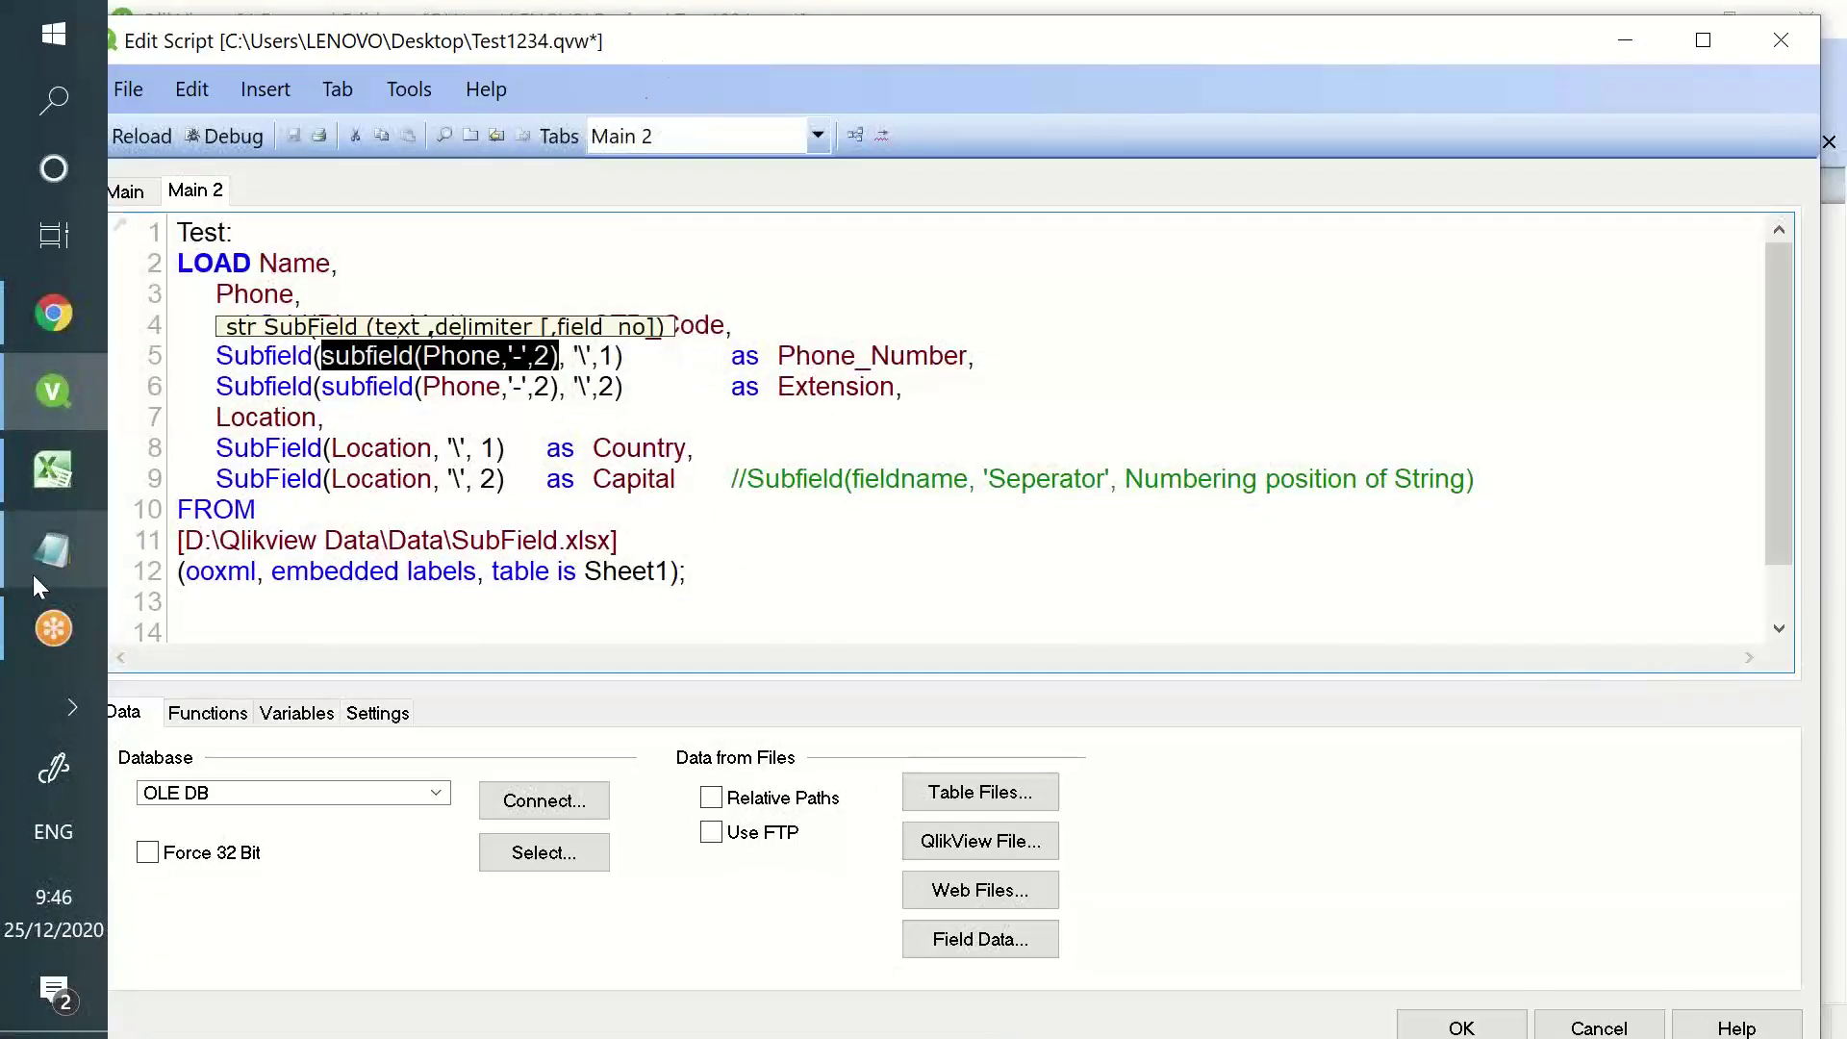
left_click(33, 574)
- Skim the Peek section of the notes, then switch to the Excel product workbook
scroll(199, 688, "down", 2)
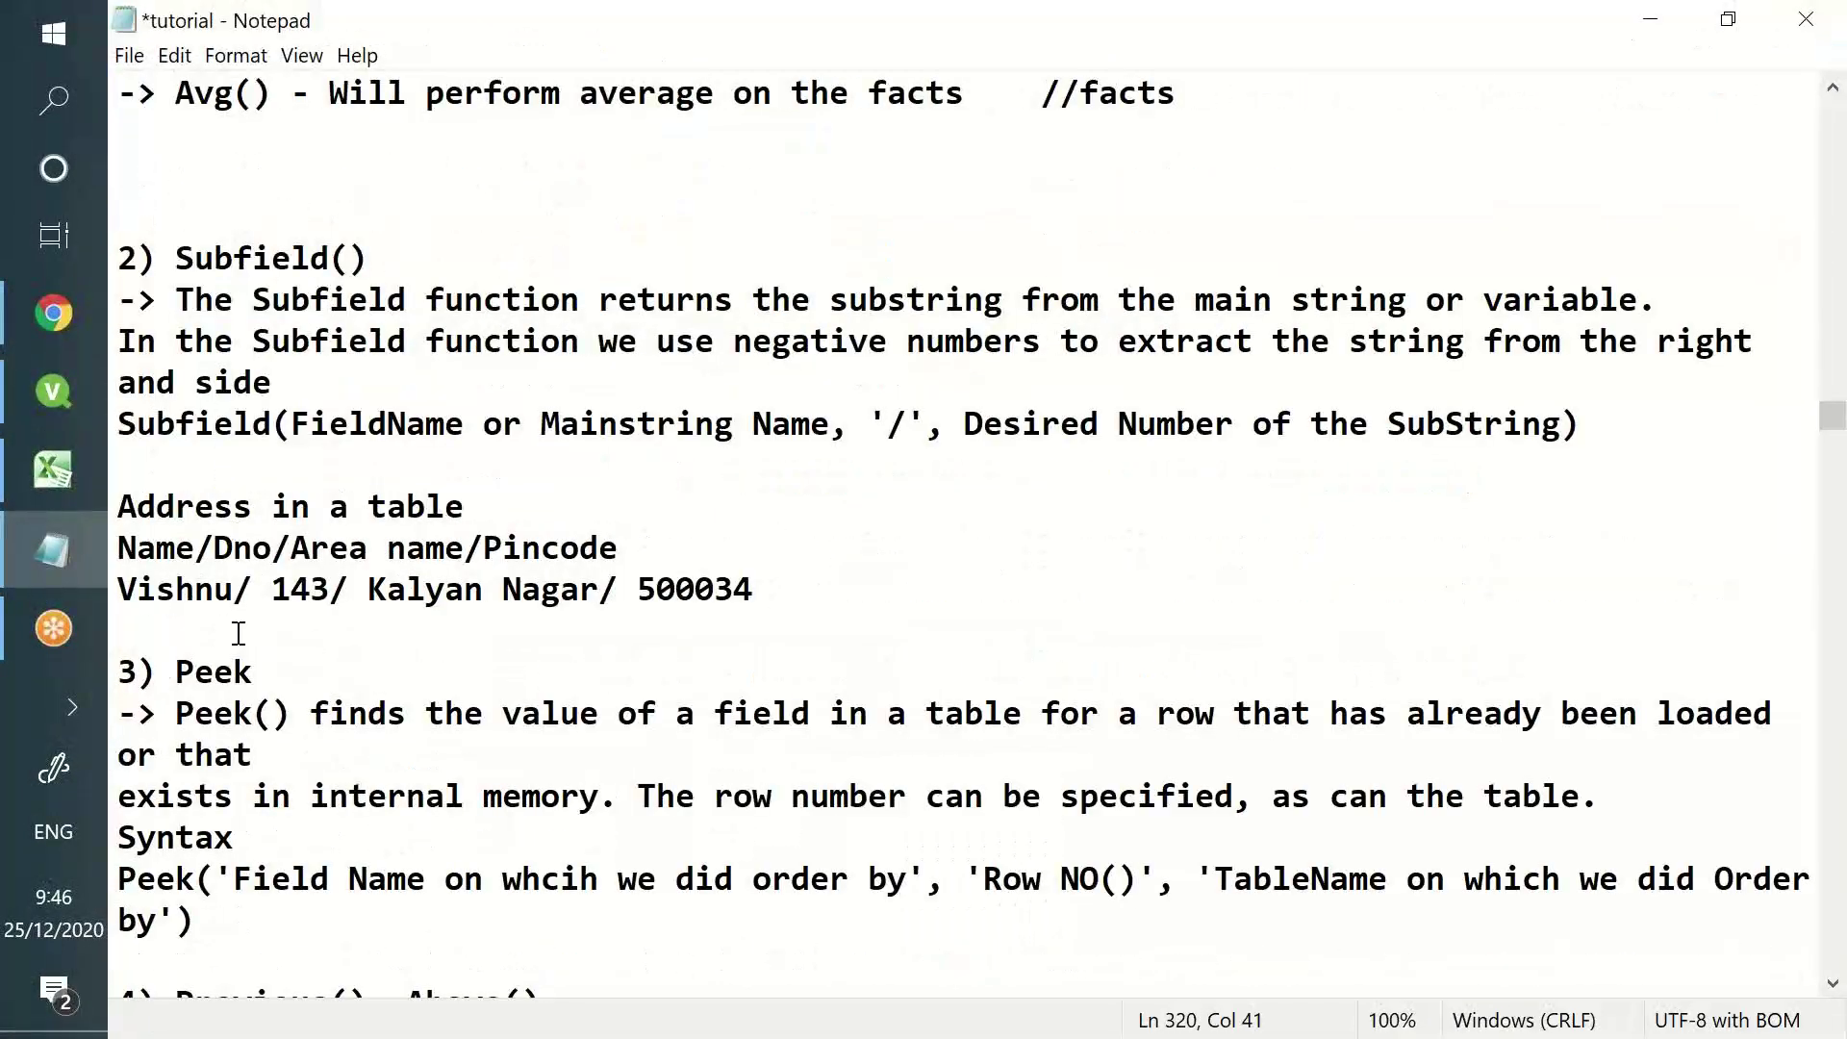
left_click_drag(175, 672, 427, 878)
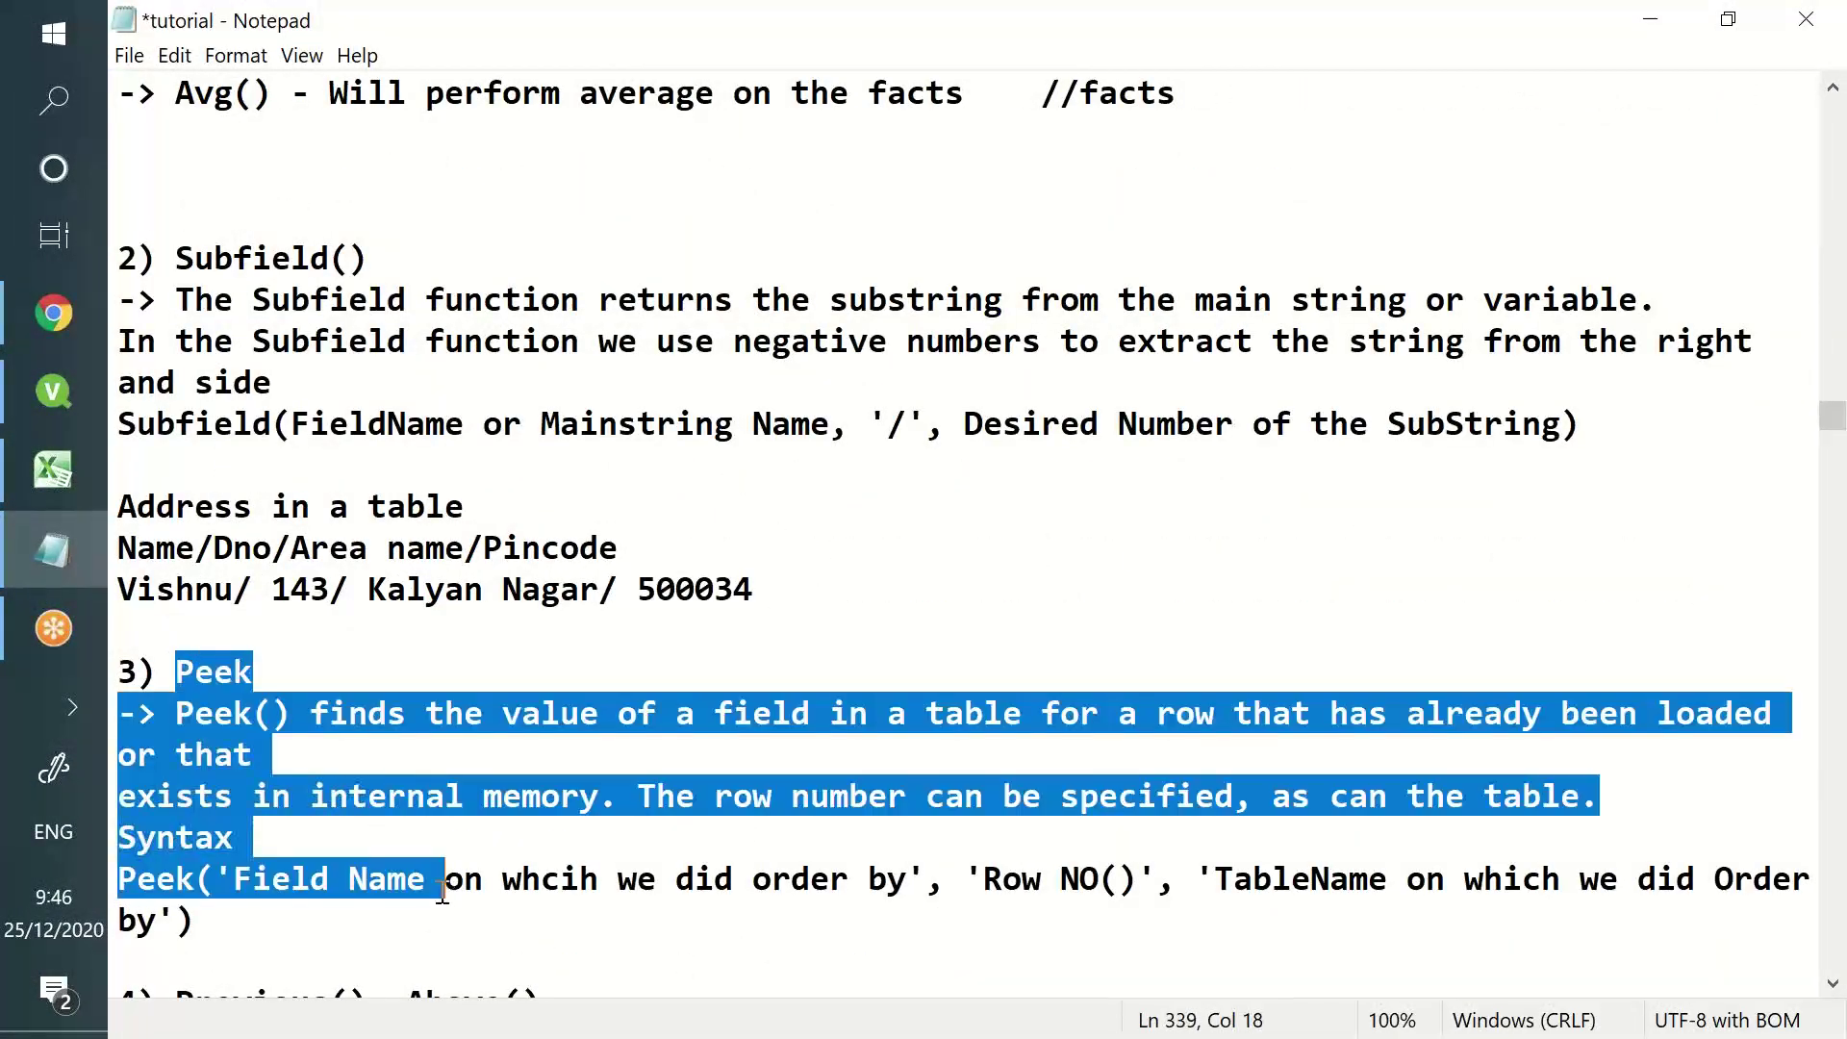
left_click(426, 878)
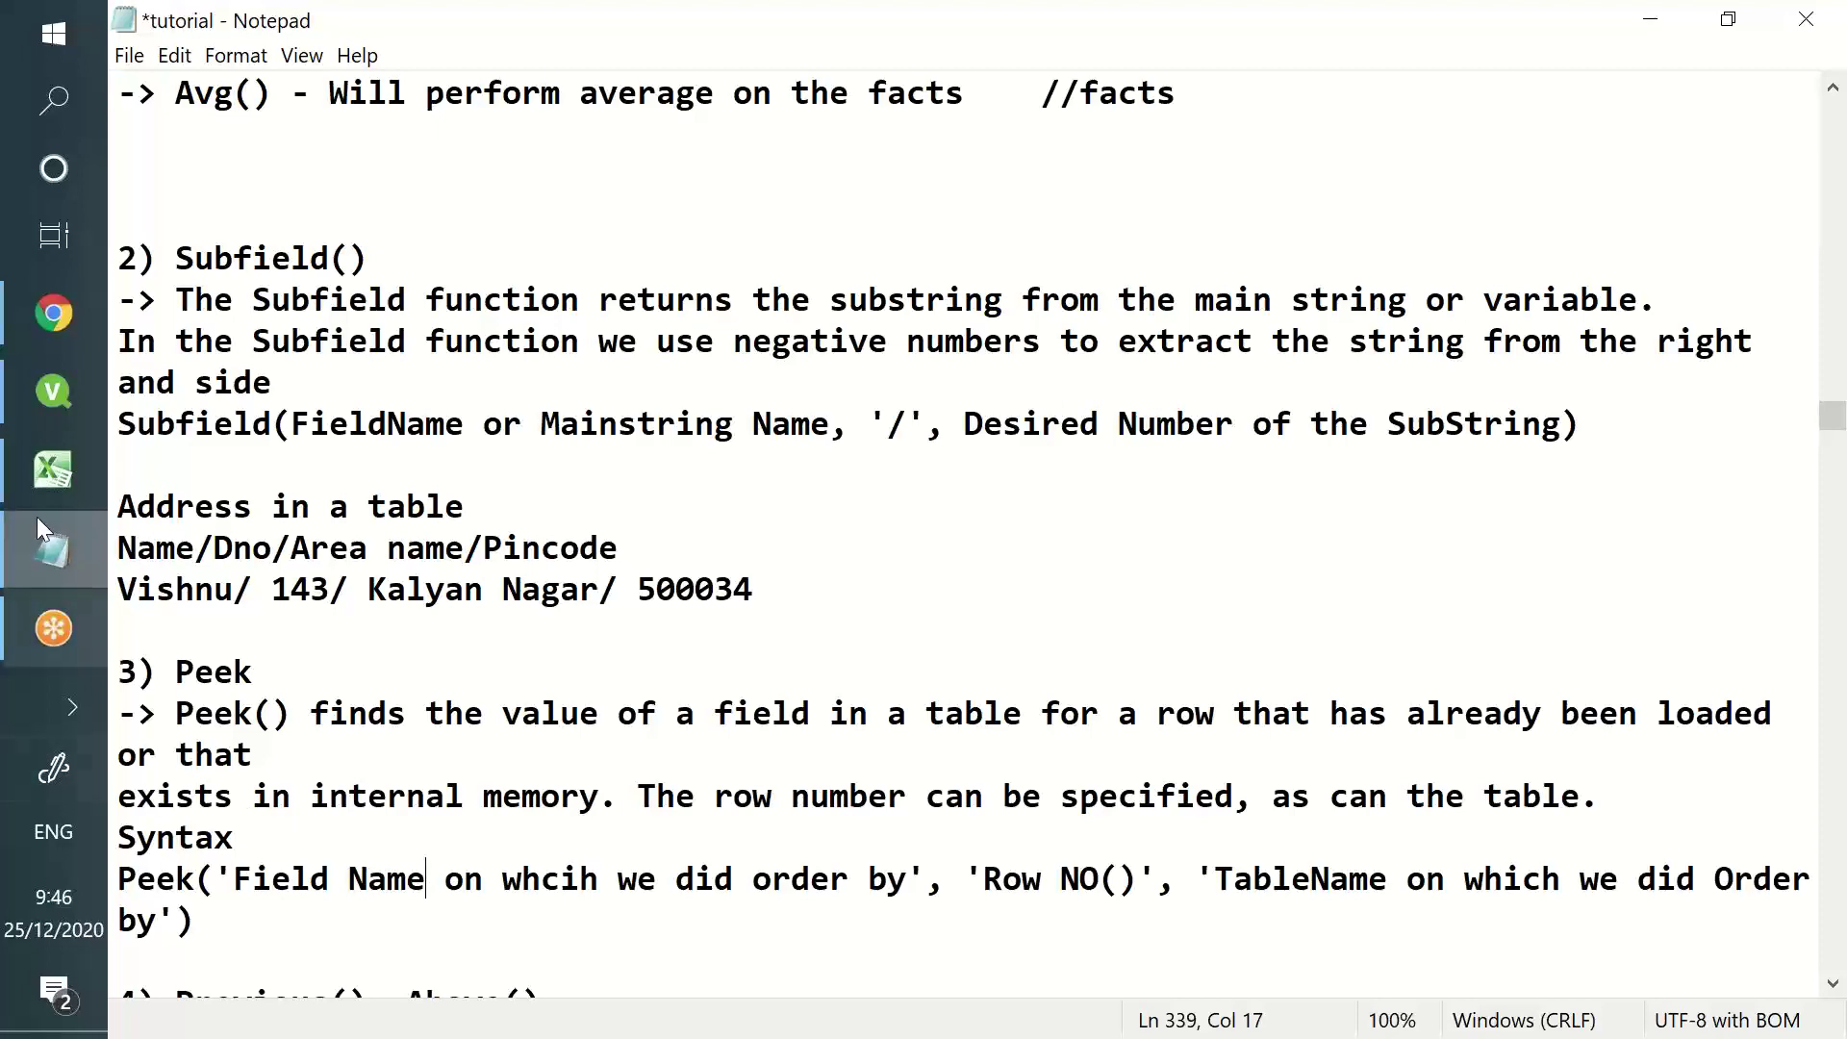
left_click(63, 452)
left_click(414, 630)
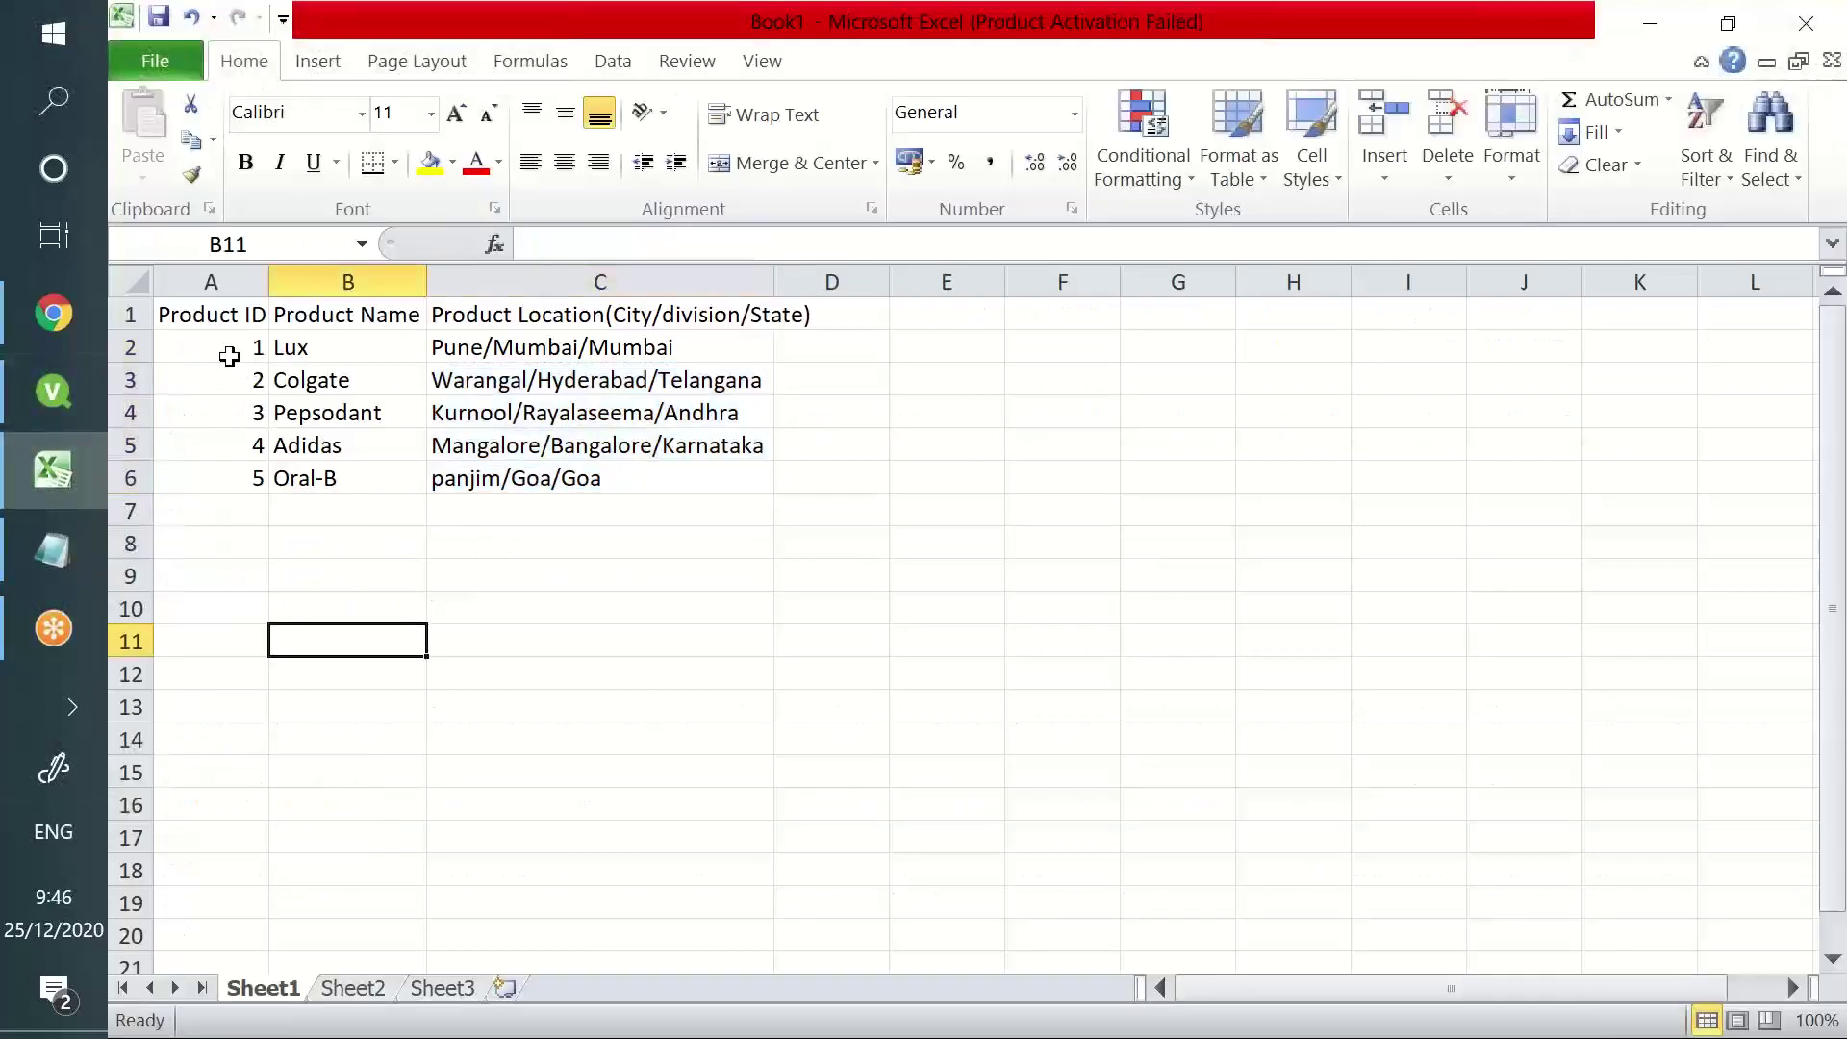
- Select the product rows A2:D18, glance at Notepad, then return to the QlikView script editor
left_click_drag(209, 339, 831, 857)
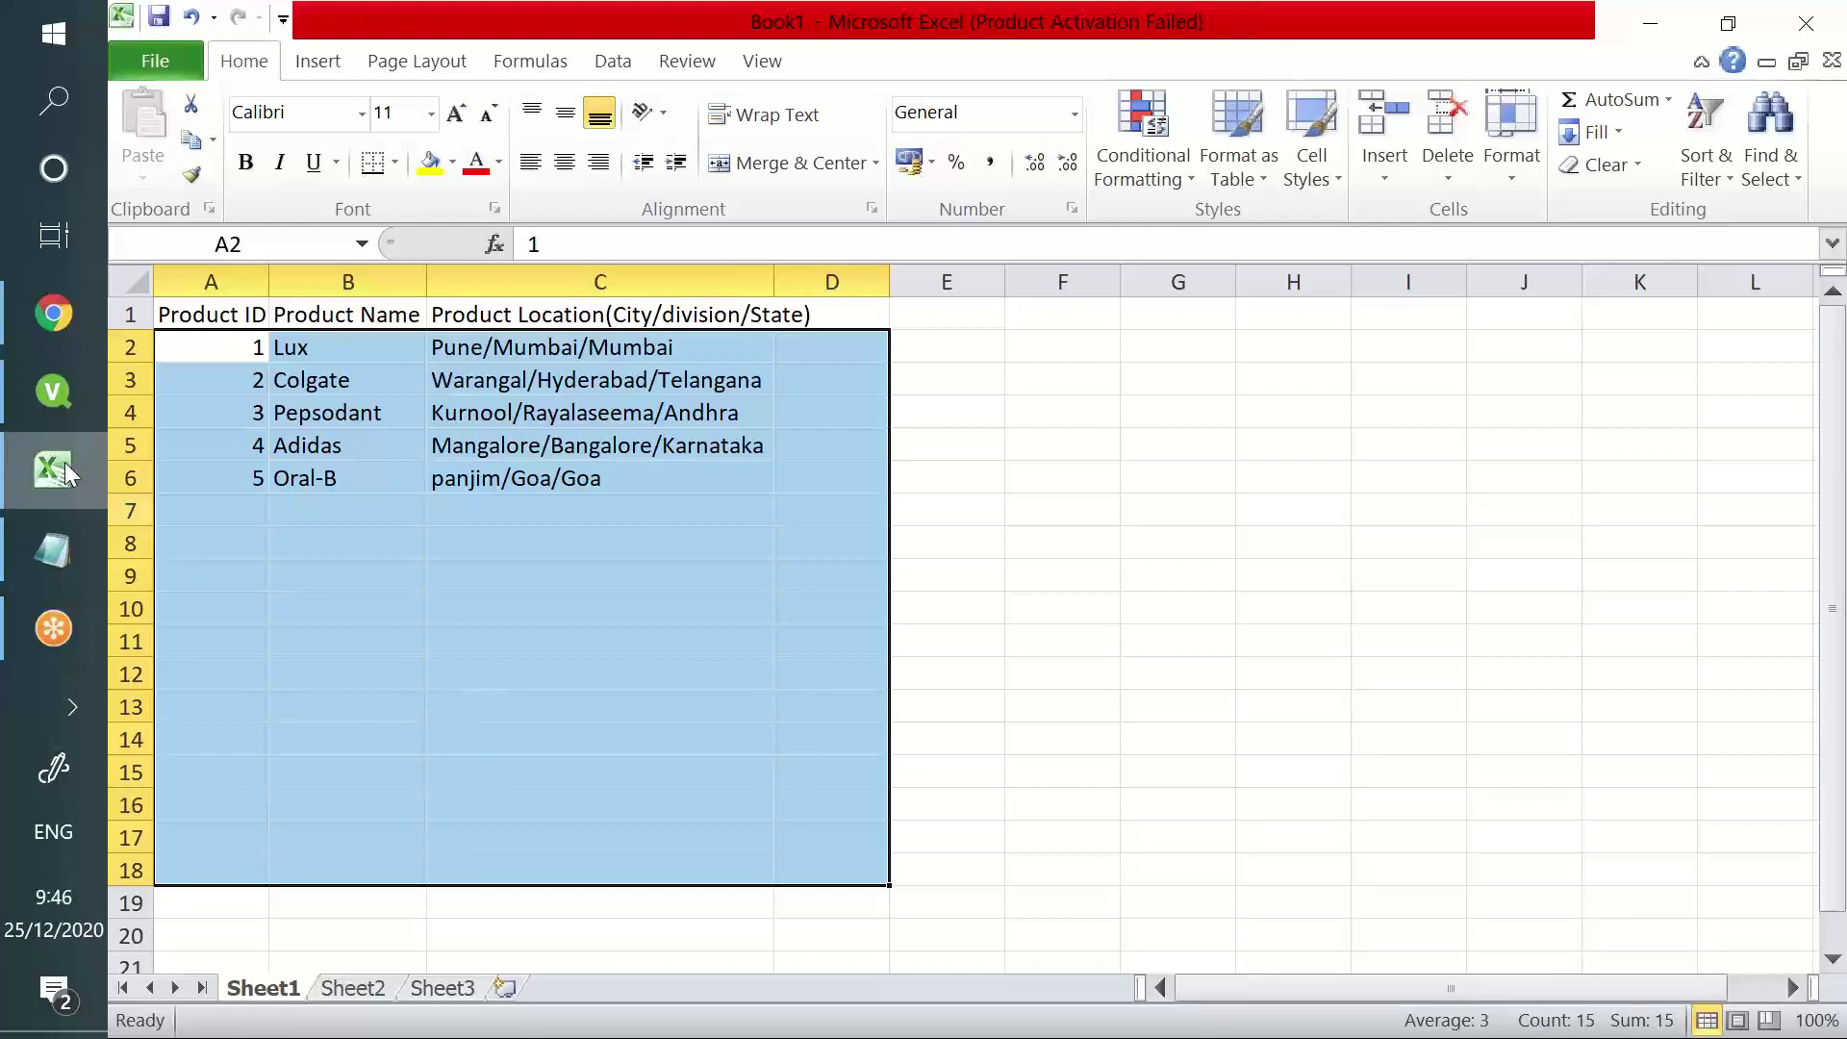
mouse_move(68, 474)
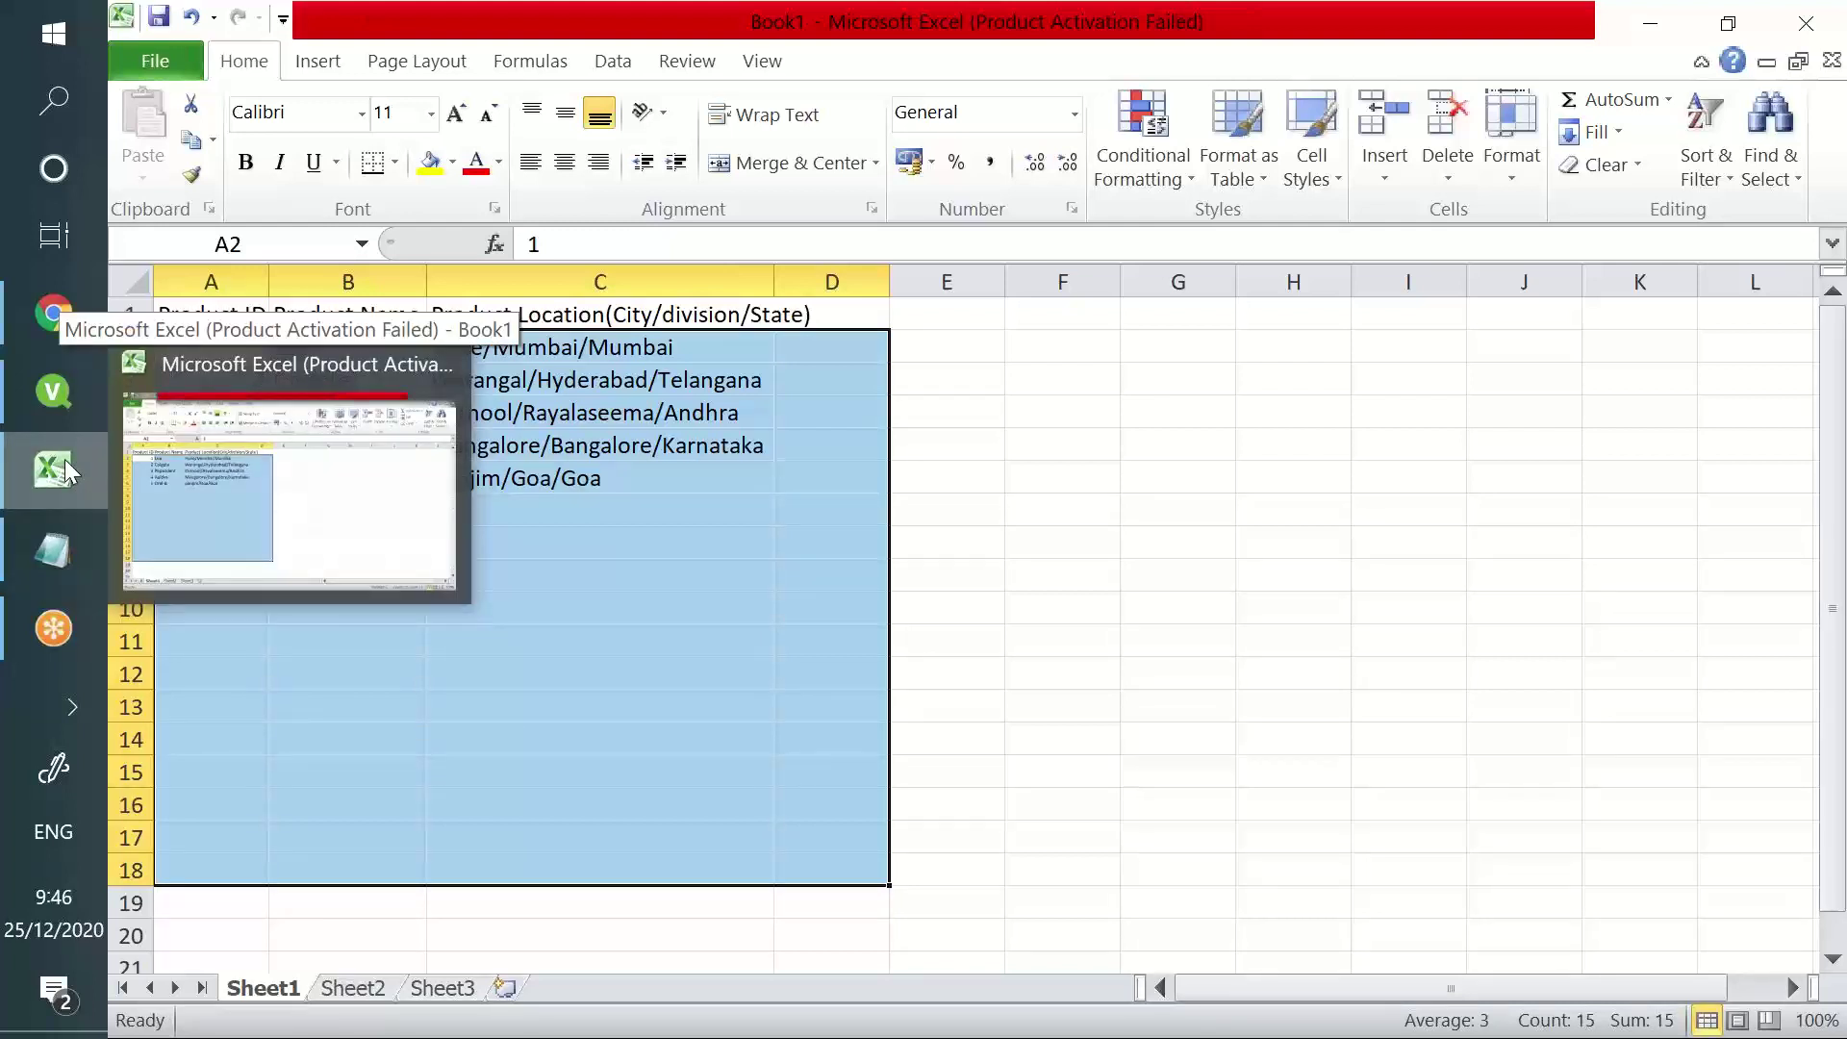
left_click(63, 459)
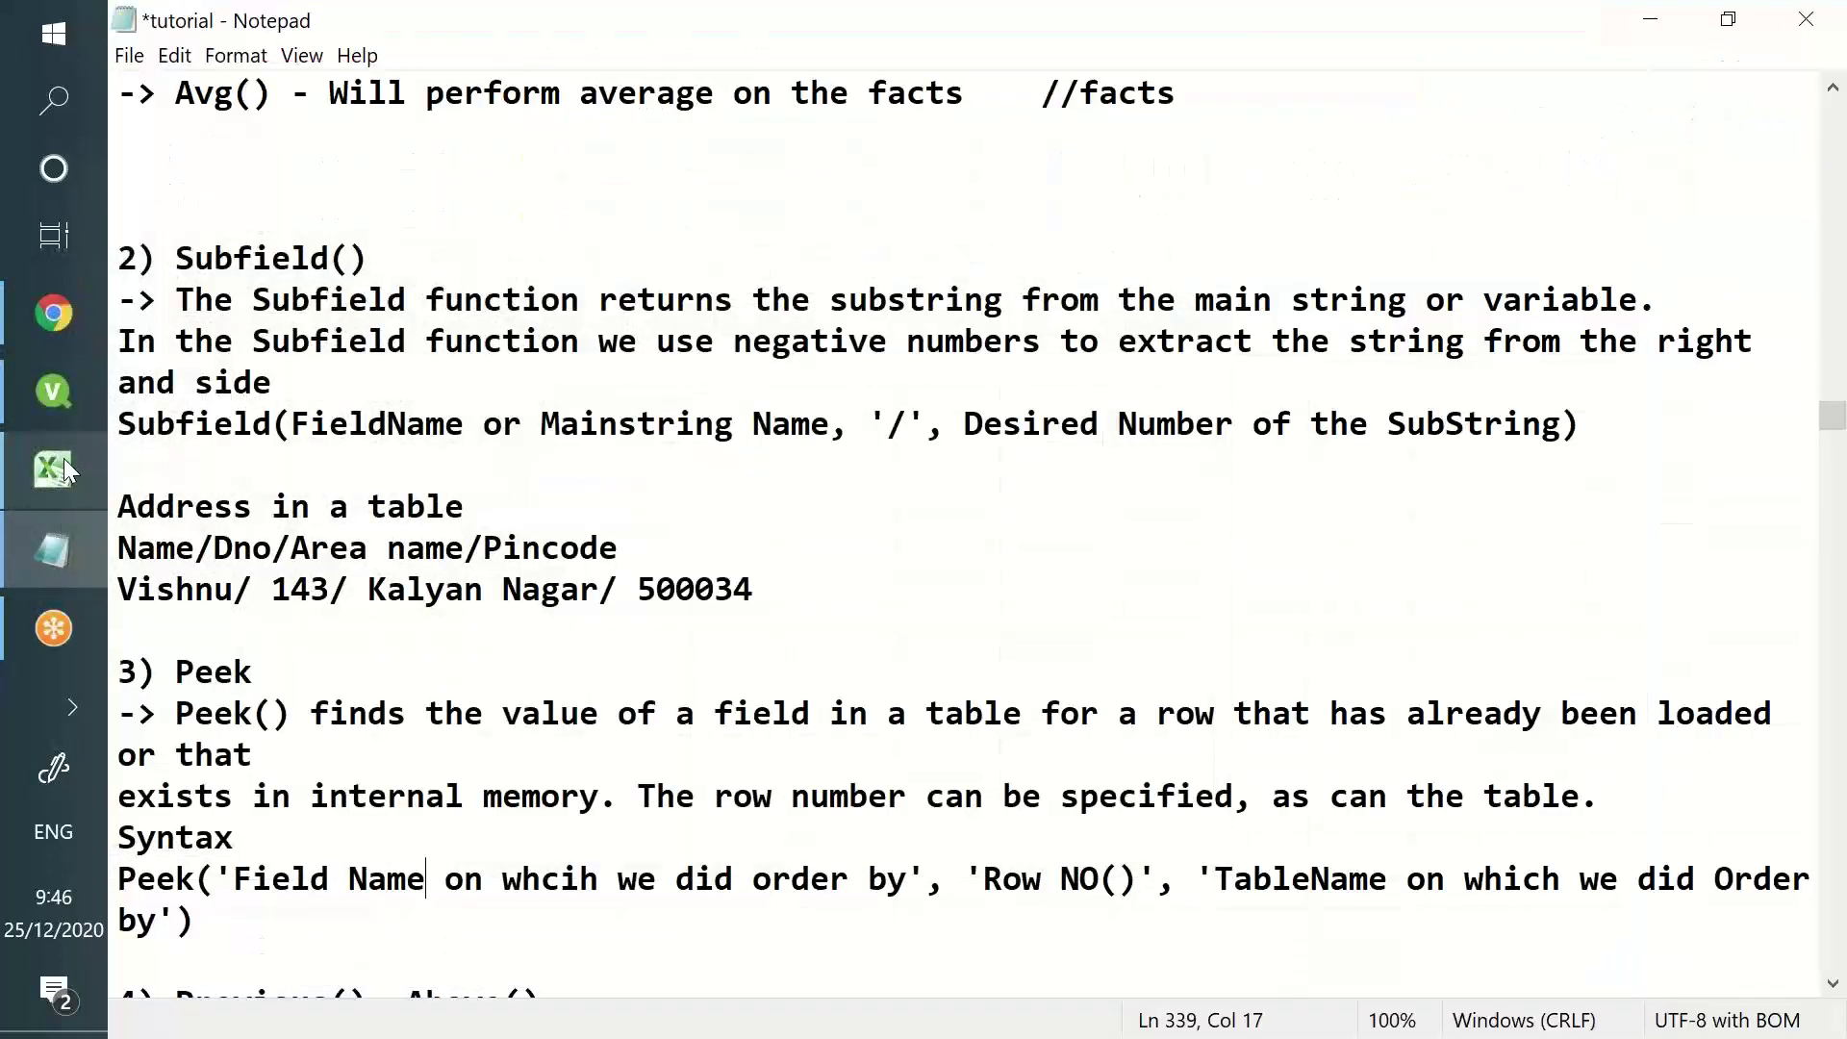
left_click(63, 458)
left_click(55, 414)
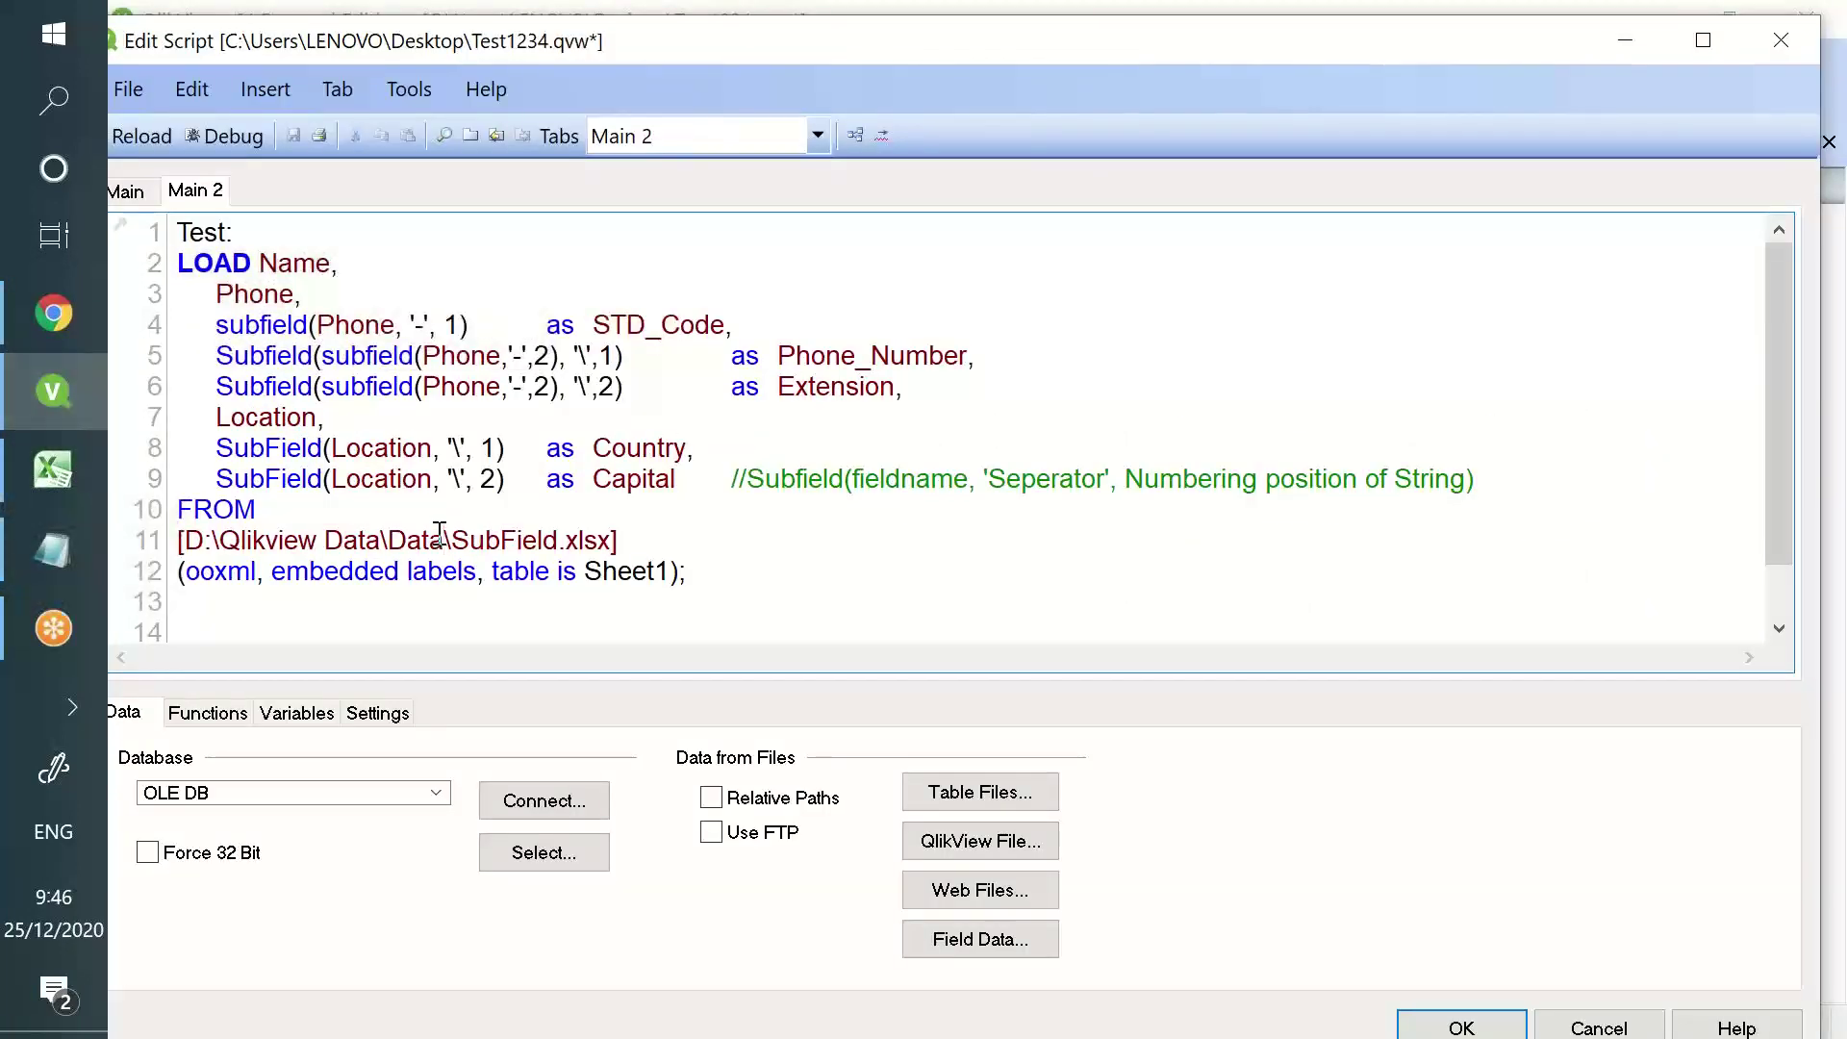
- Clear the script and insert a LOAD of Store.xlsx's Orders sheet with Embedded Labels
key("ctrl+a")
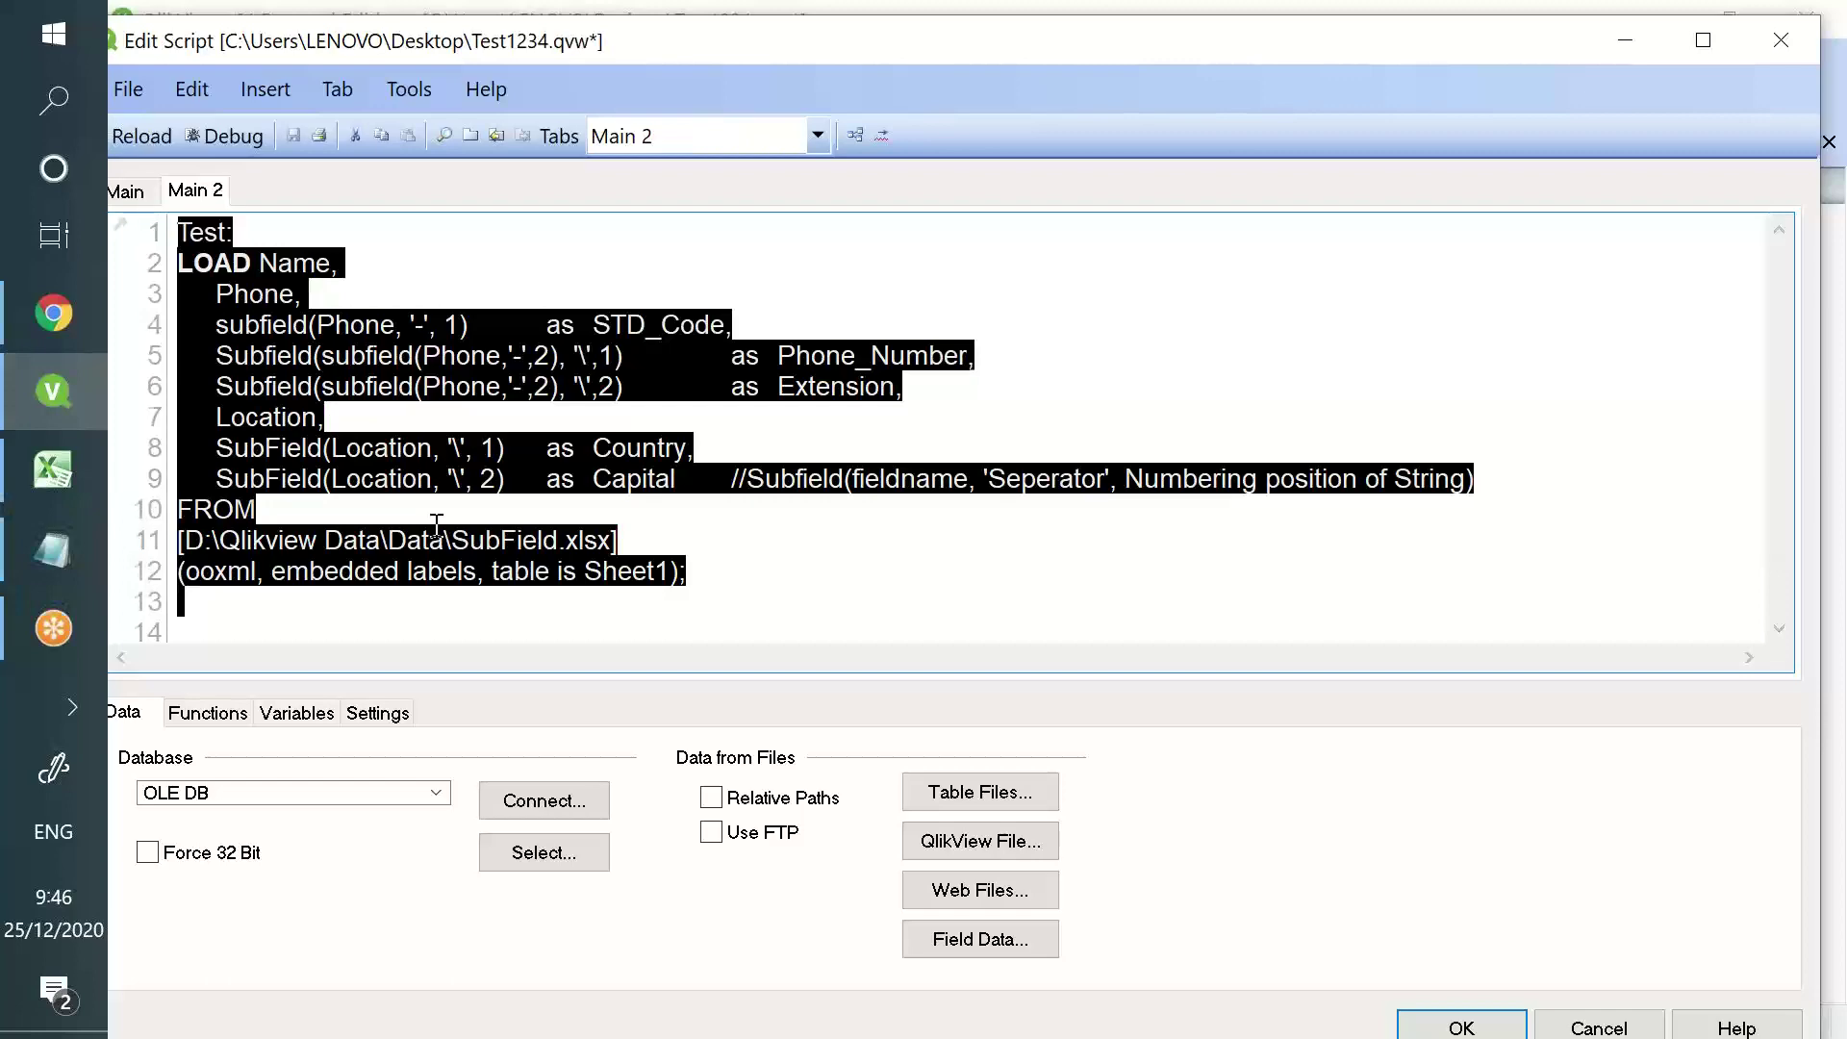
key("Delete")
left_click(1012, 802)
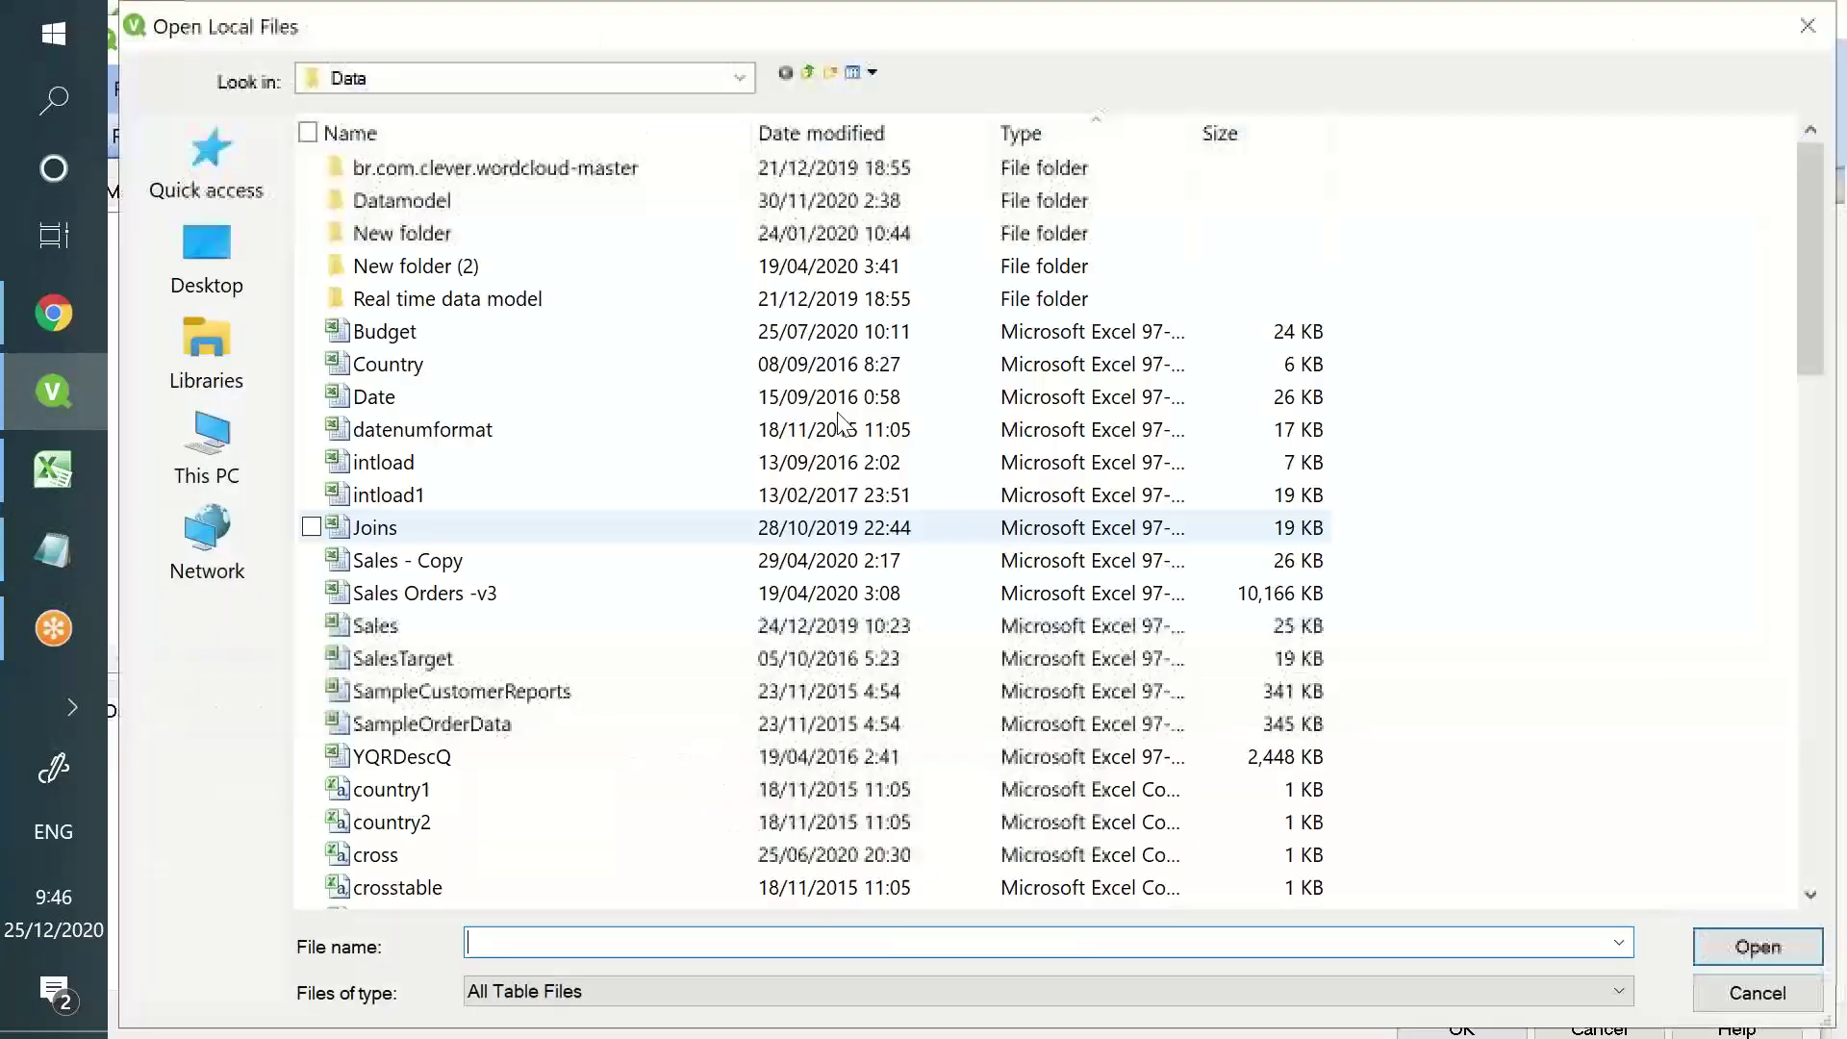
type("ssst")
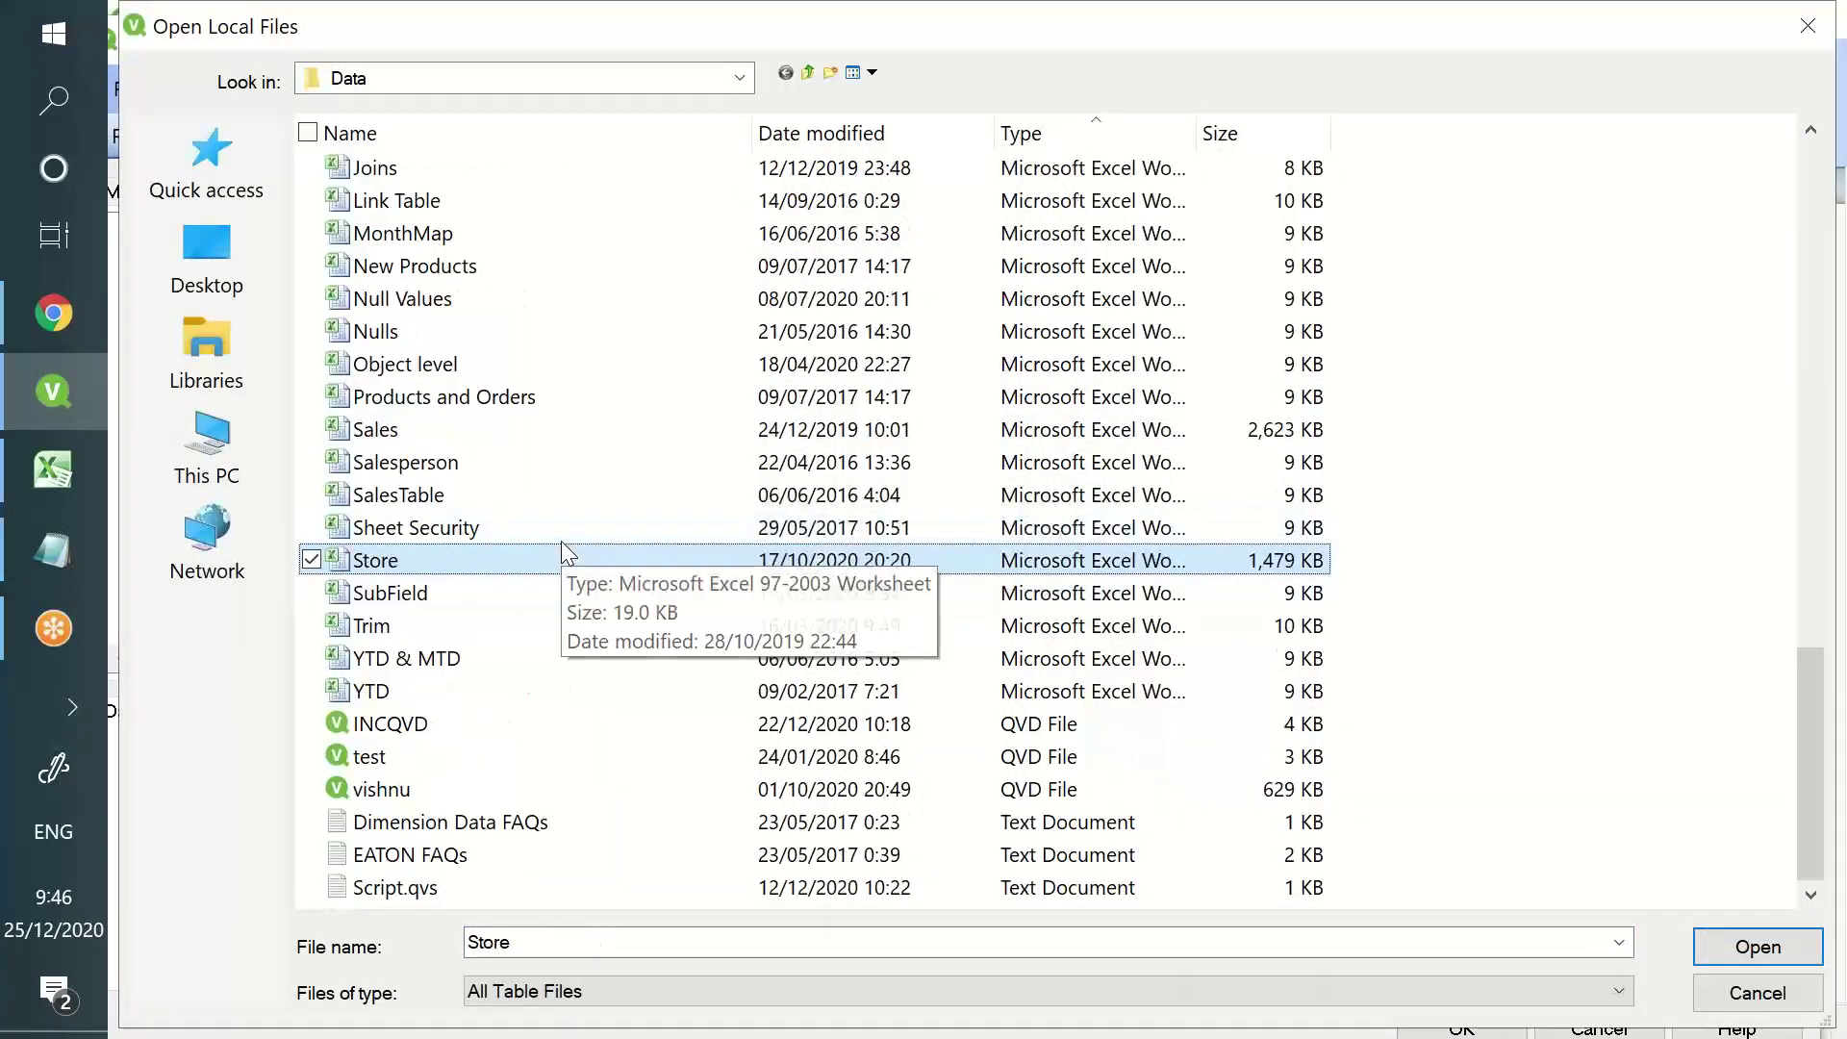
key("Return")
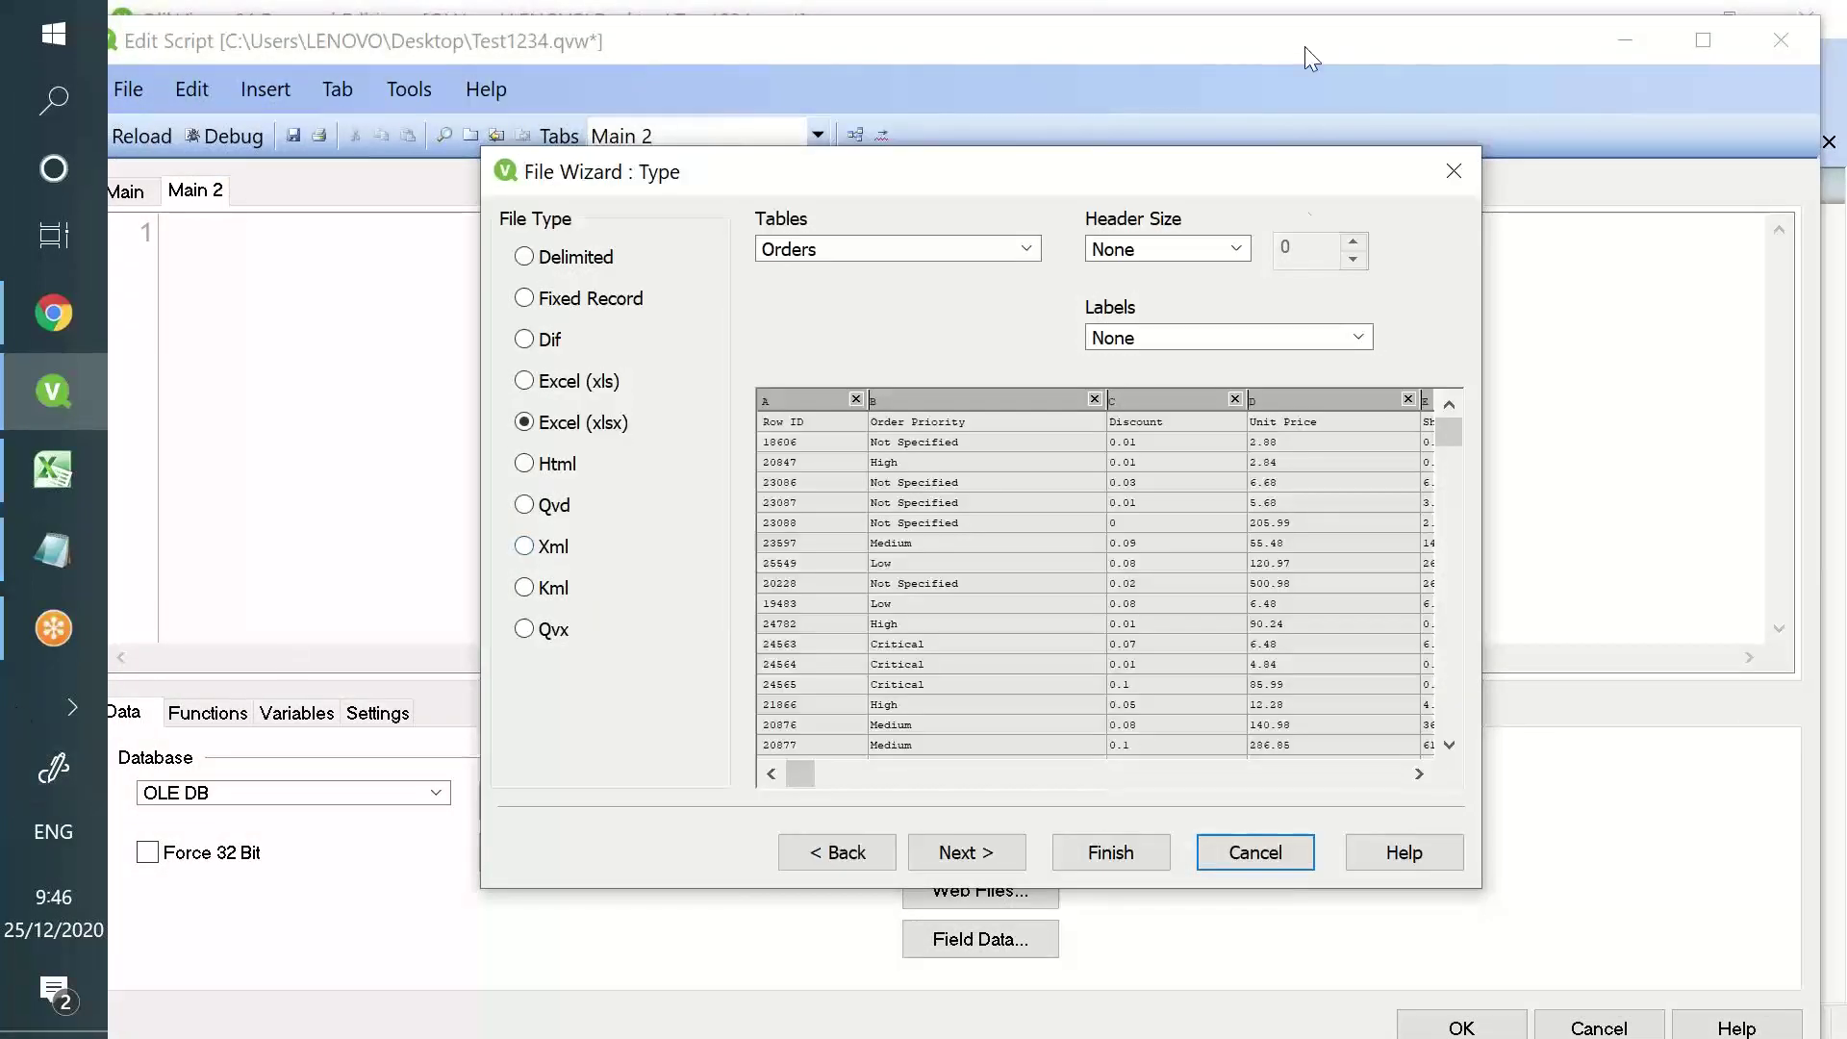
left_click(1301, 337)
left_click(1241, 383)
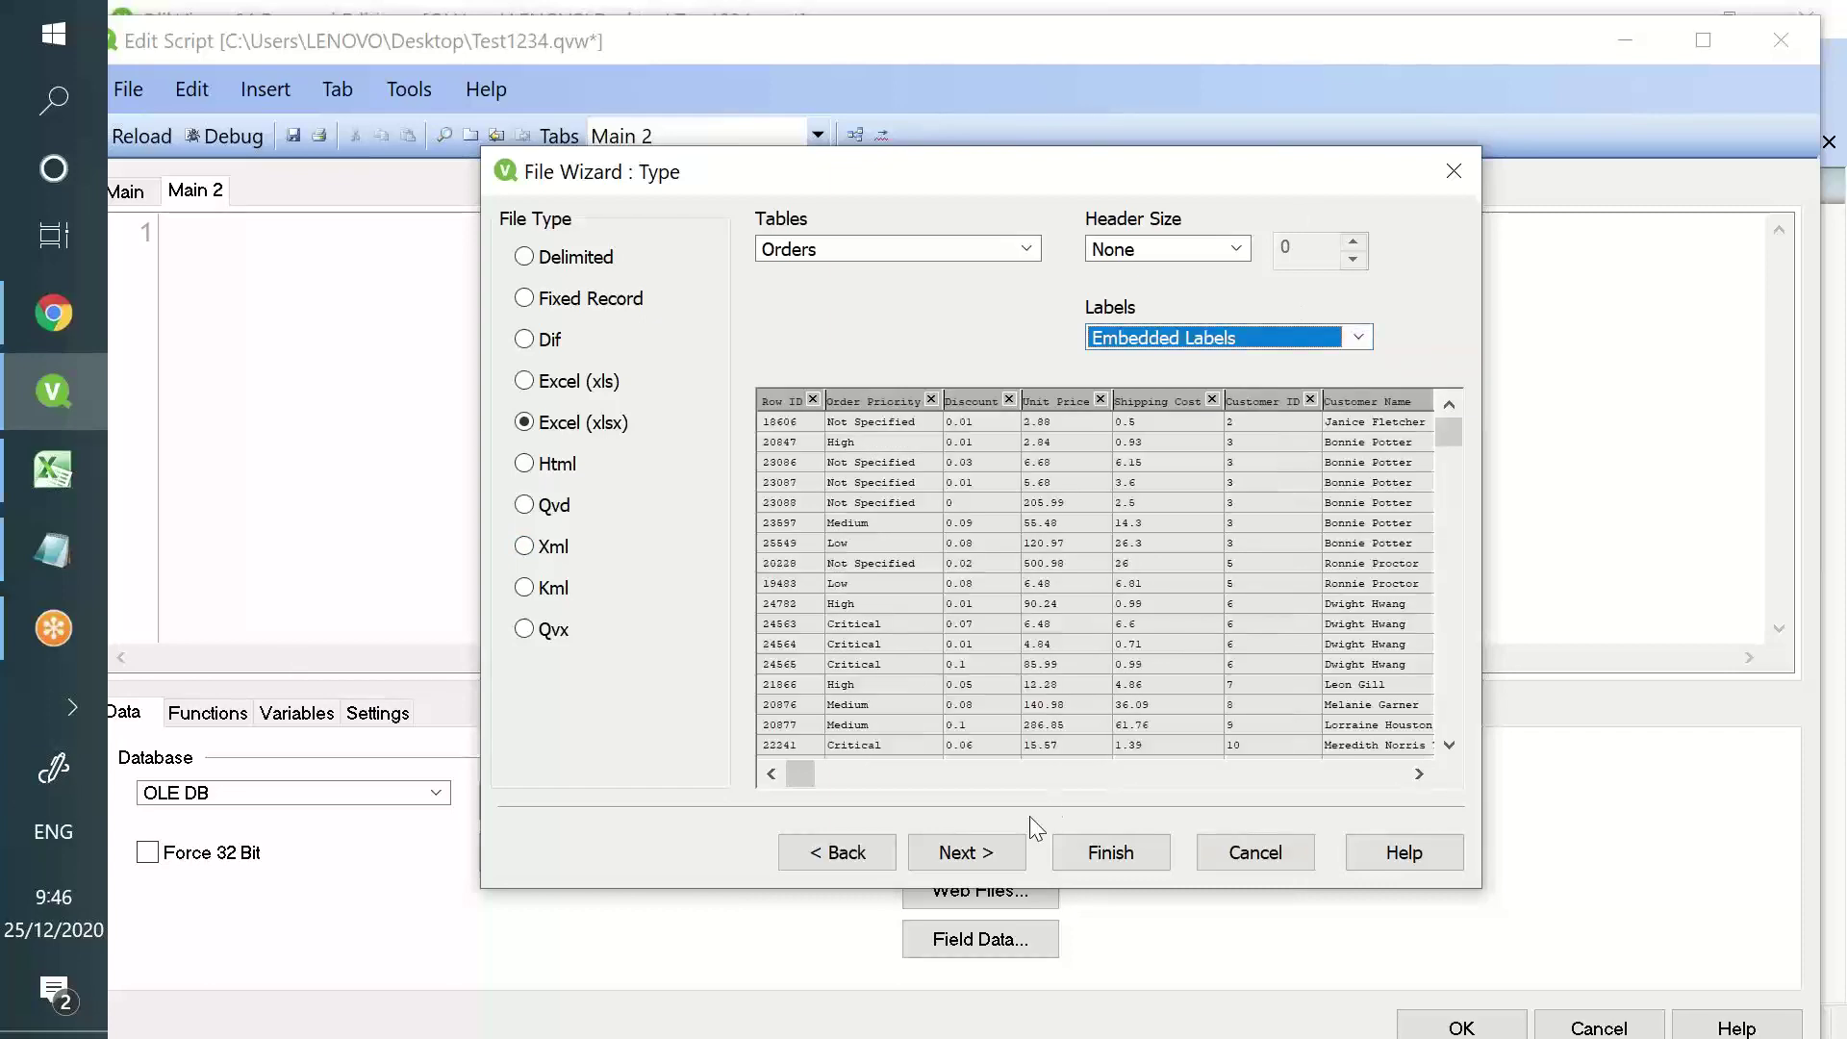
left_click(1080, 858)
scroll(481, 433, "up", 6)
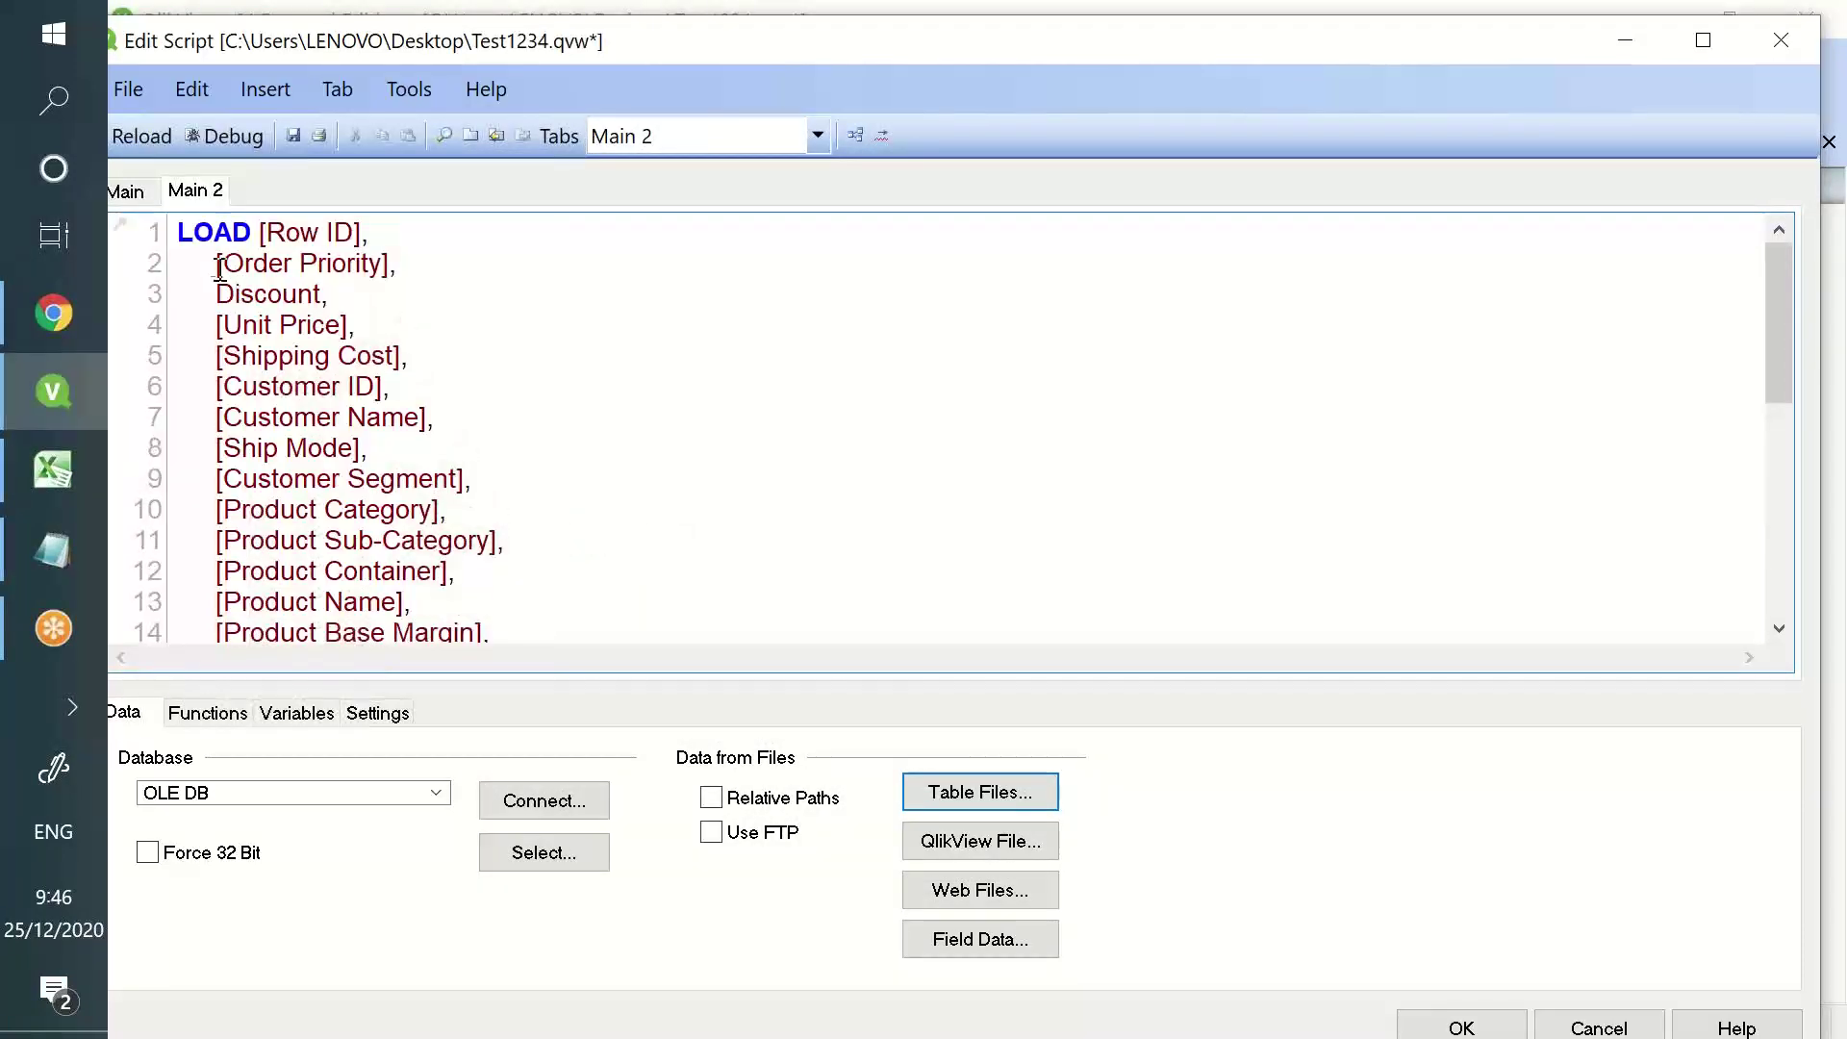
left_click(179, 235)
- Label the Orders load 'Test:' on a new line 1, then save and reload
key("Return")
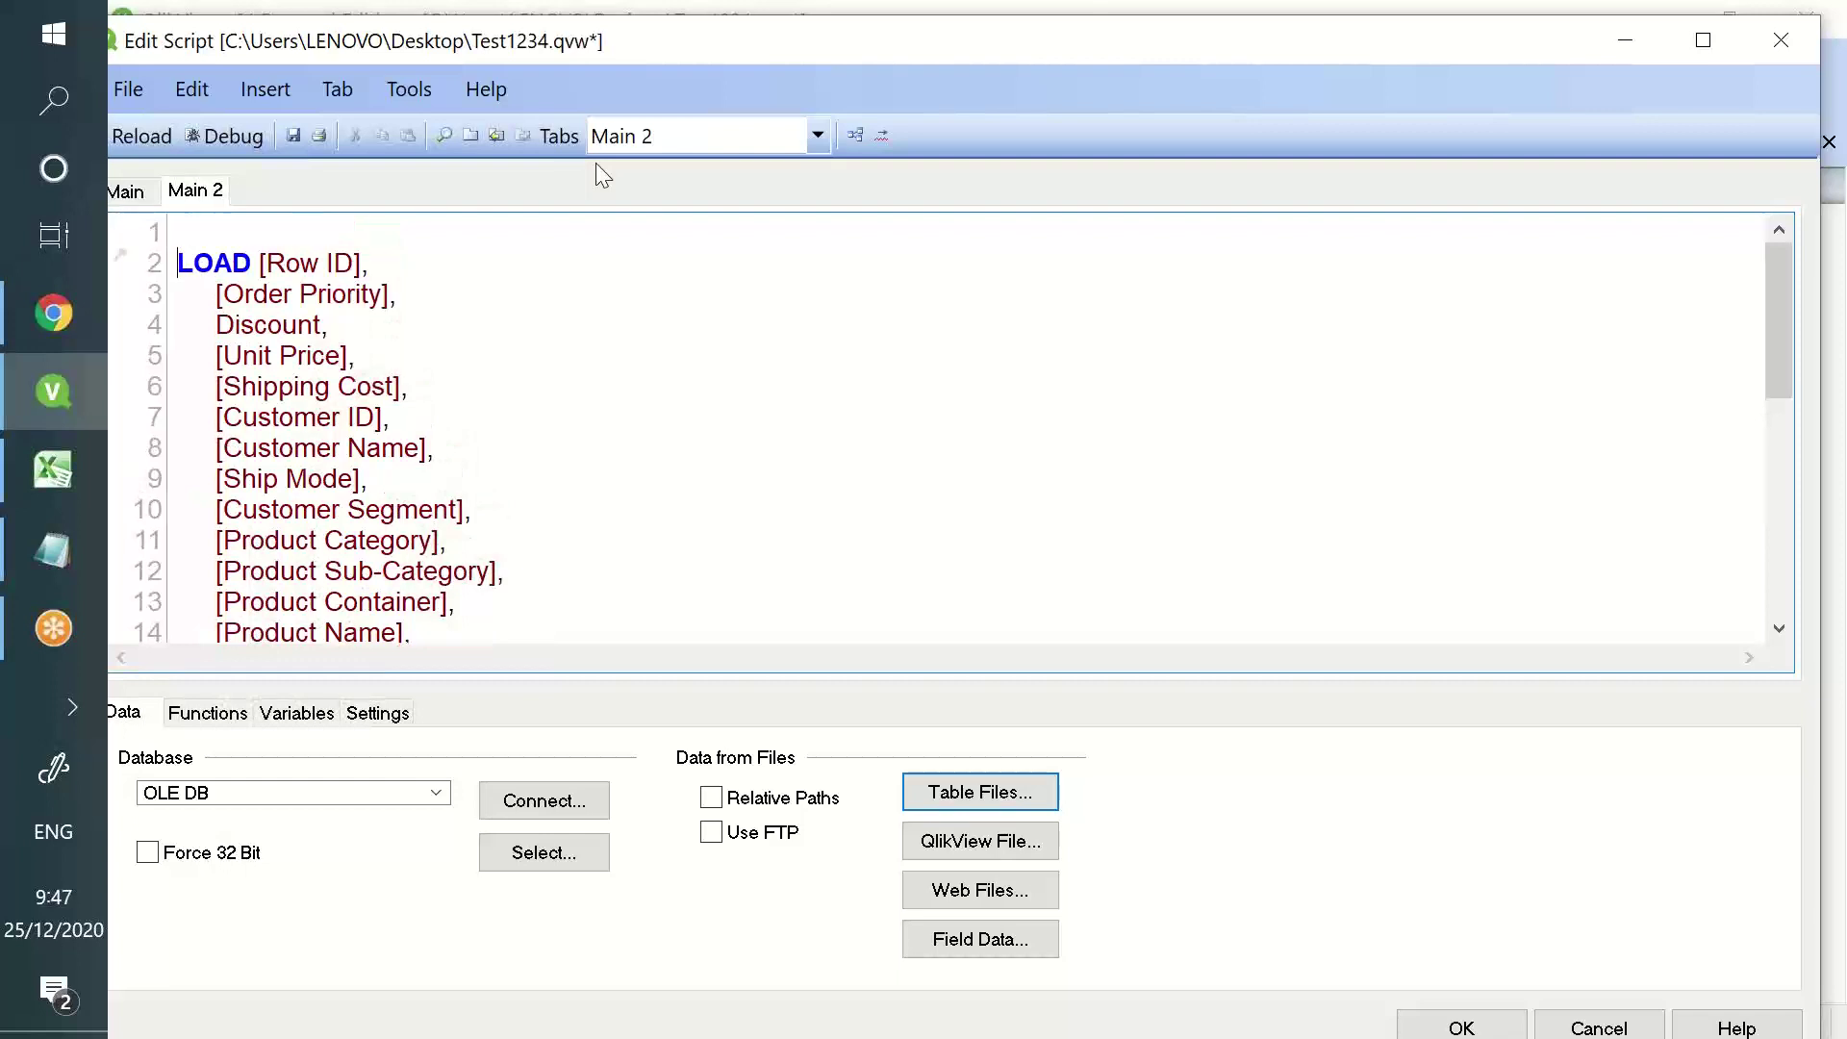
type("Test")
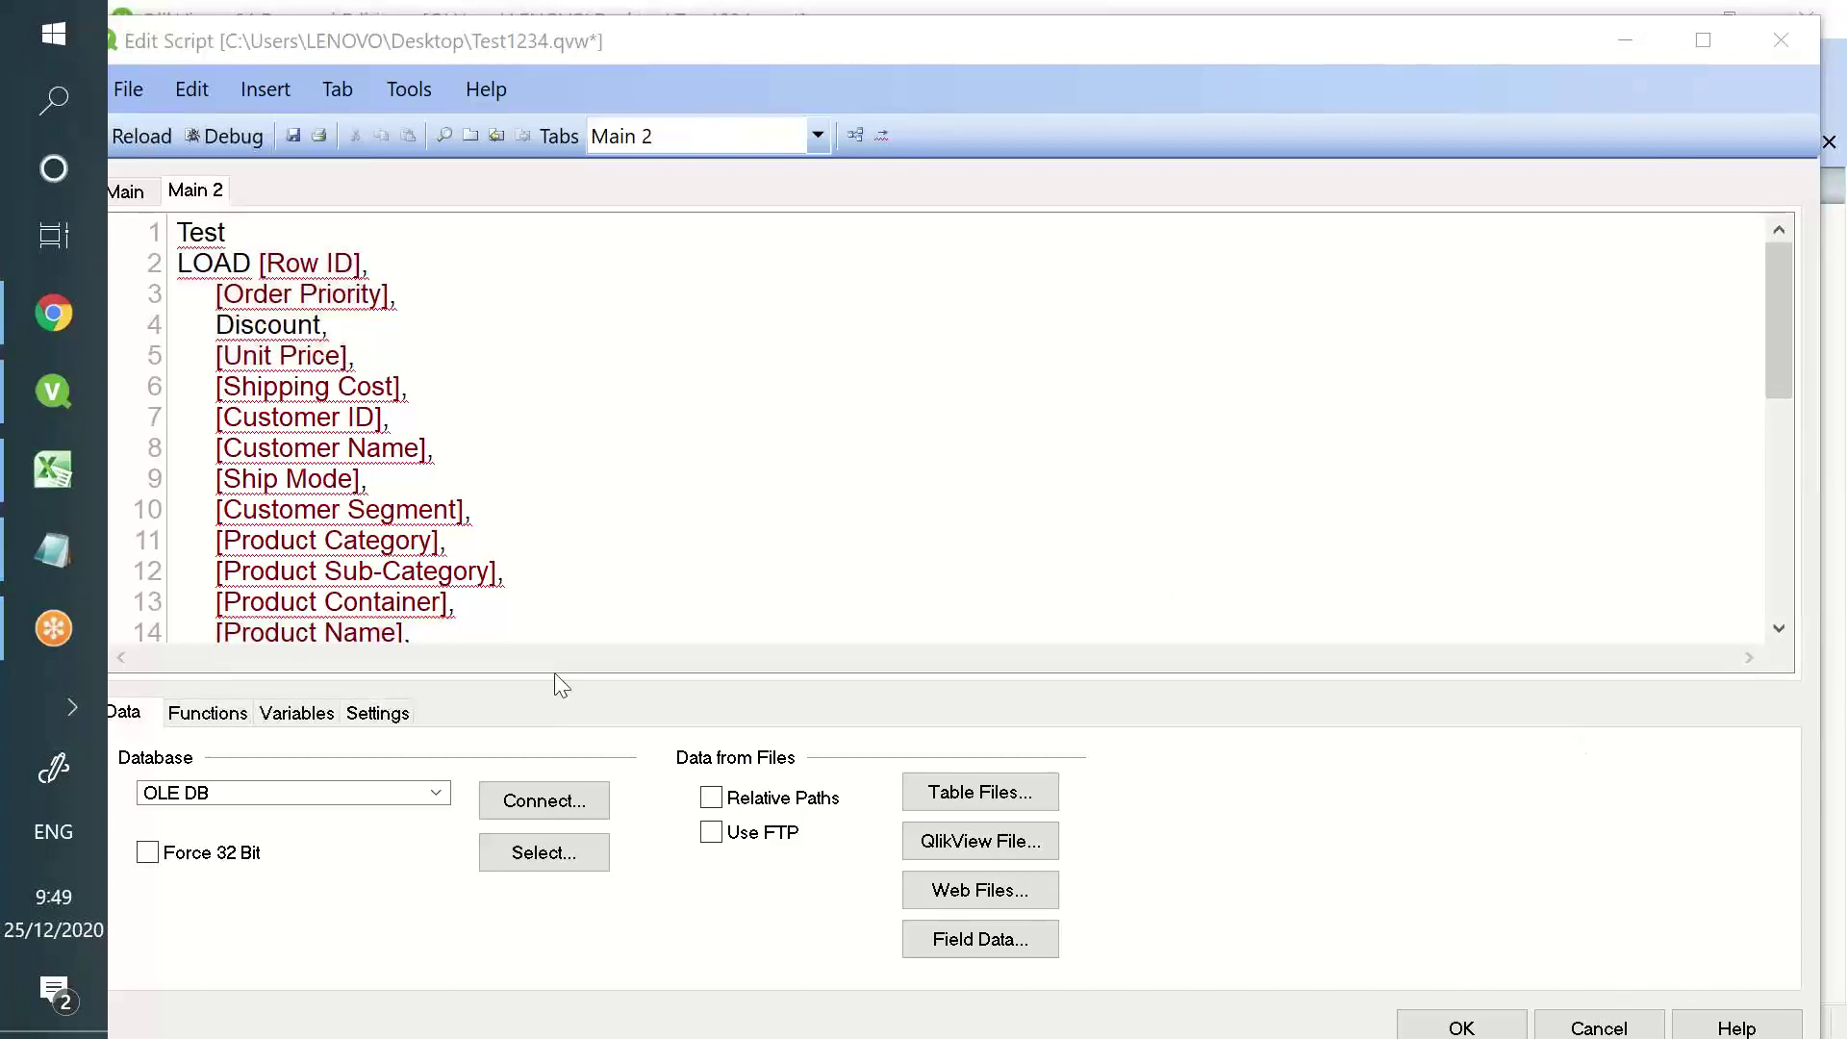
left_click(278, 226)
type(":")
left_click(293, 135)
left_click(141, 135)
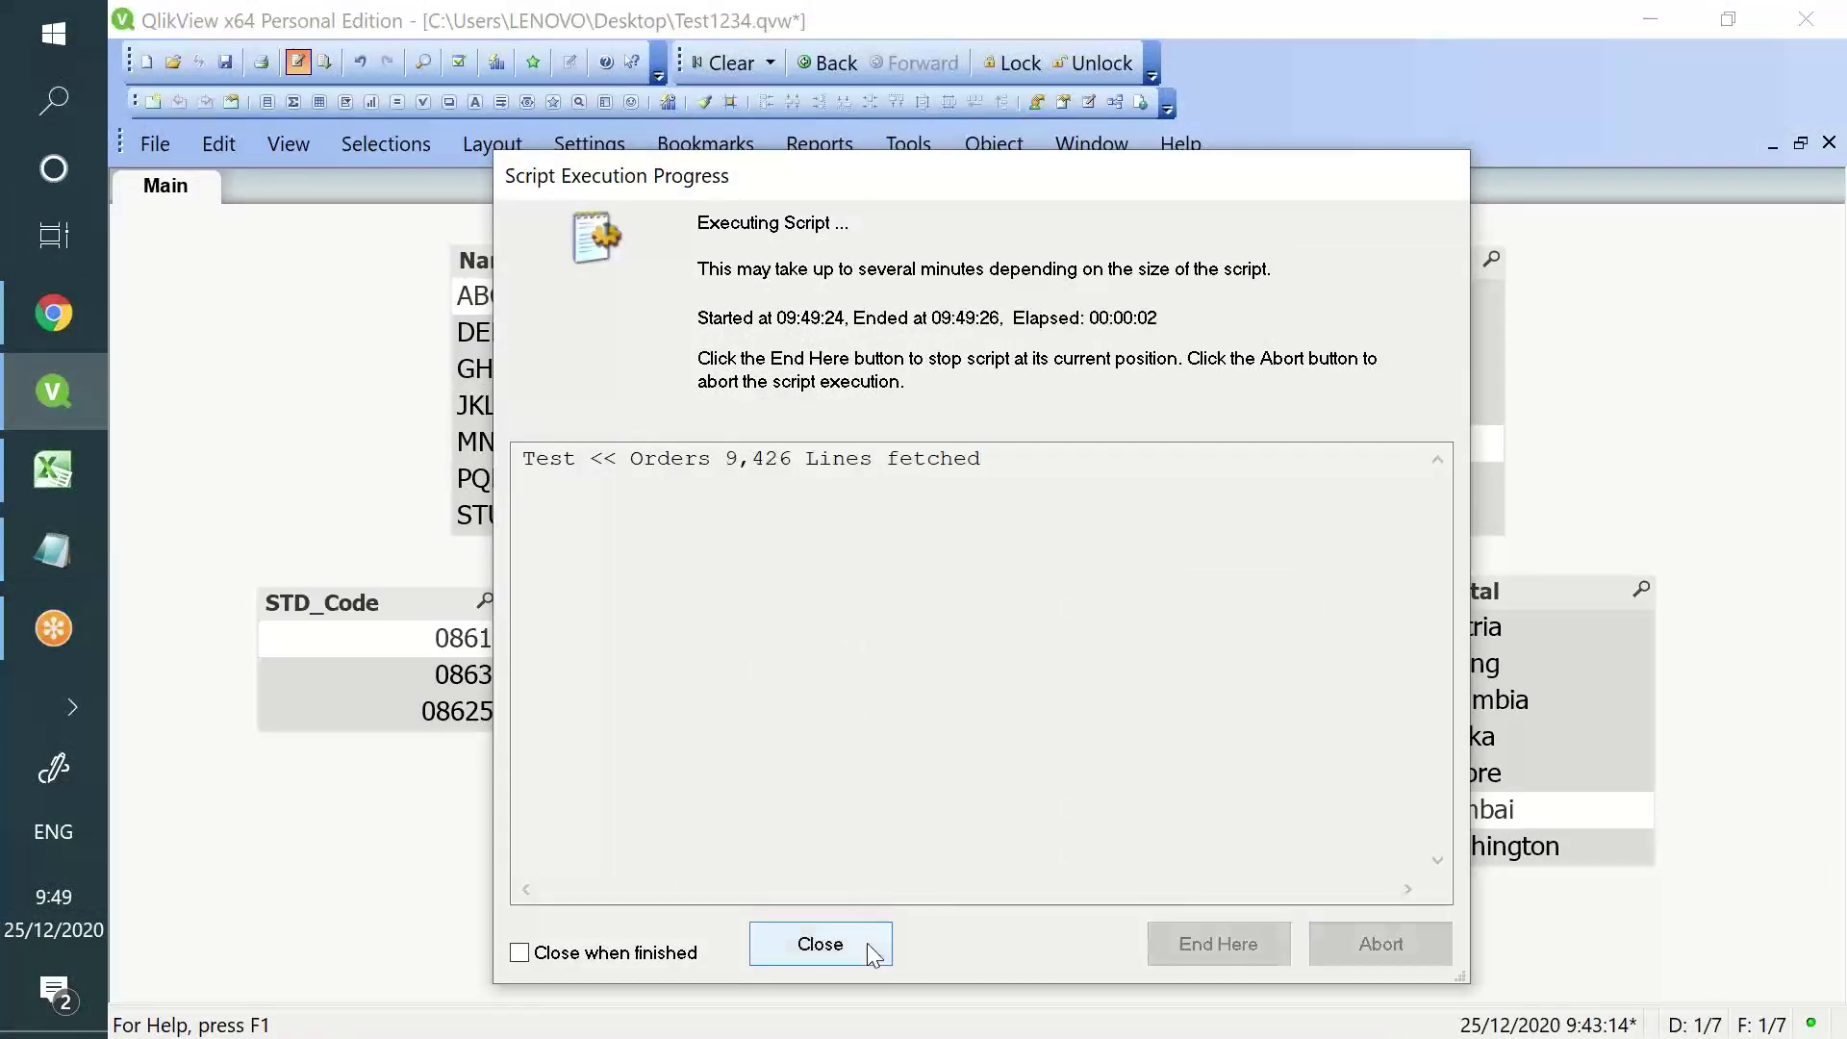
- Close the finished progress report and Sheet Properties, and delete the old listboxes from the sheet
left_click(870, 945)
left_click(1030, 945)
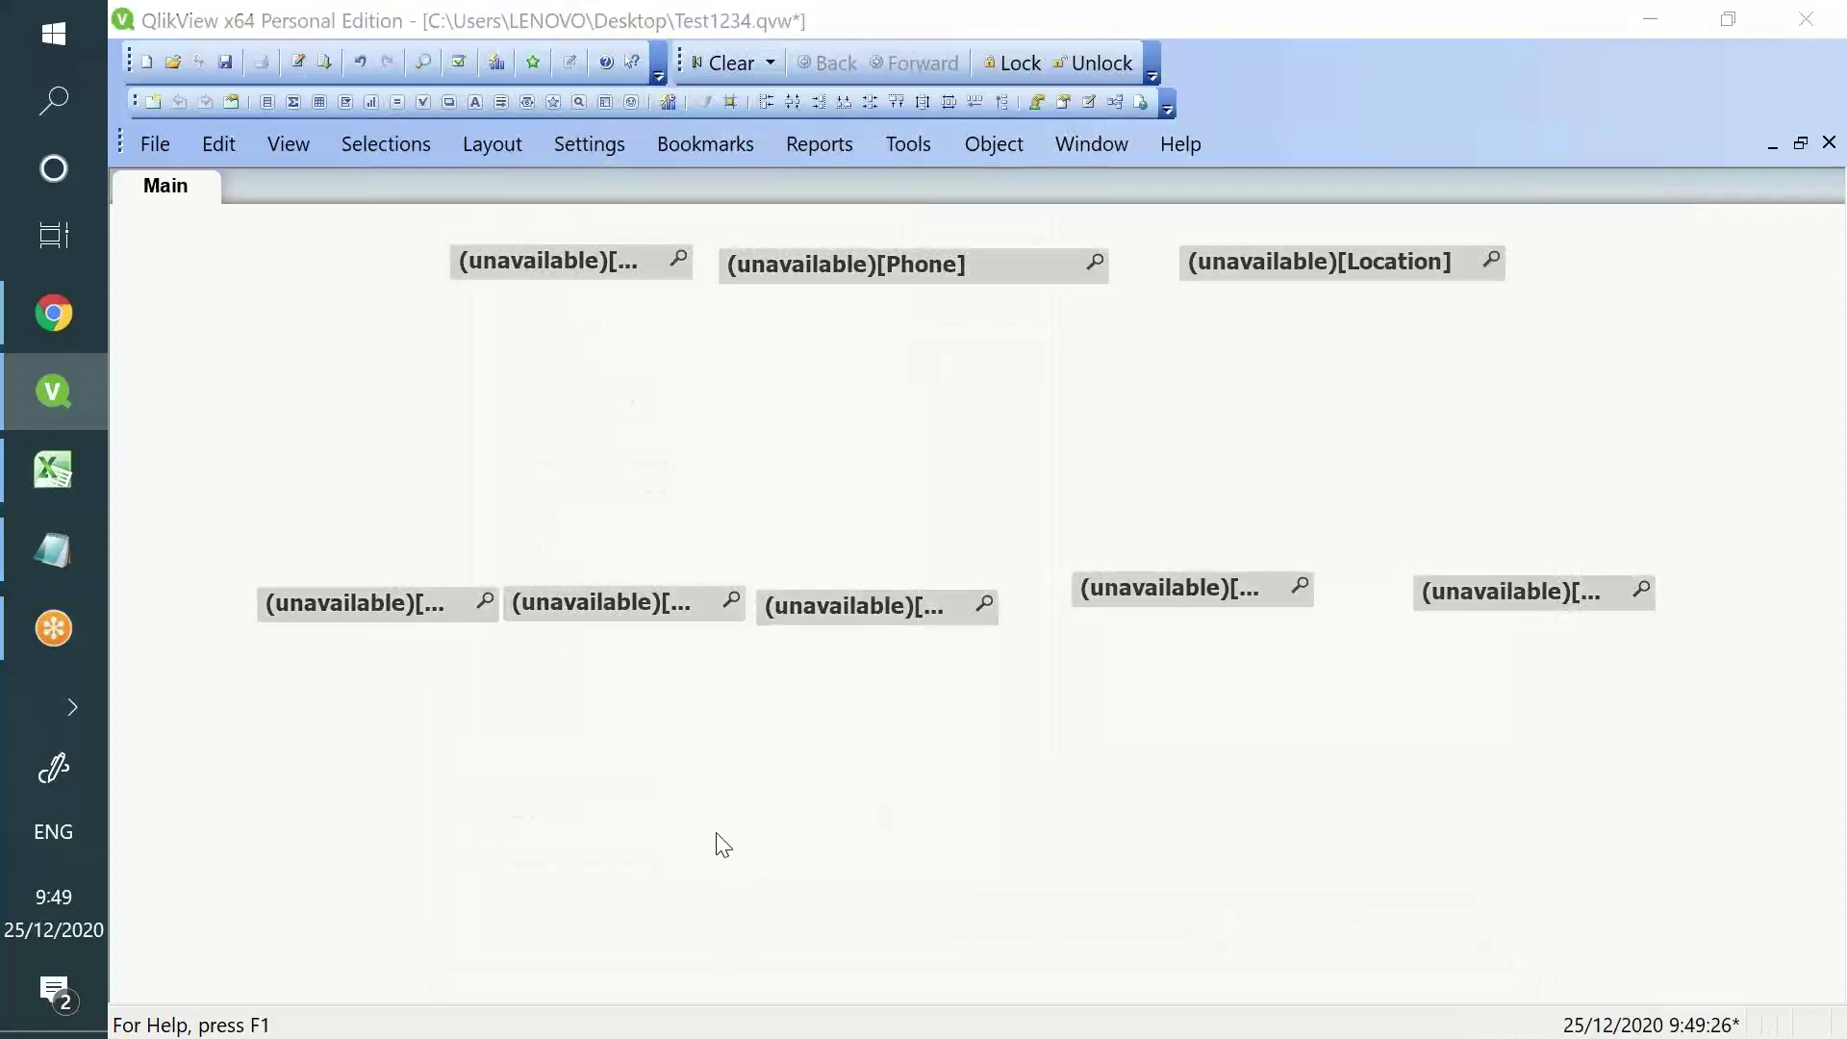
key("Delete")
key("Return")
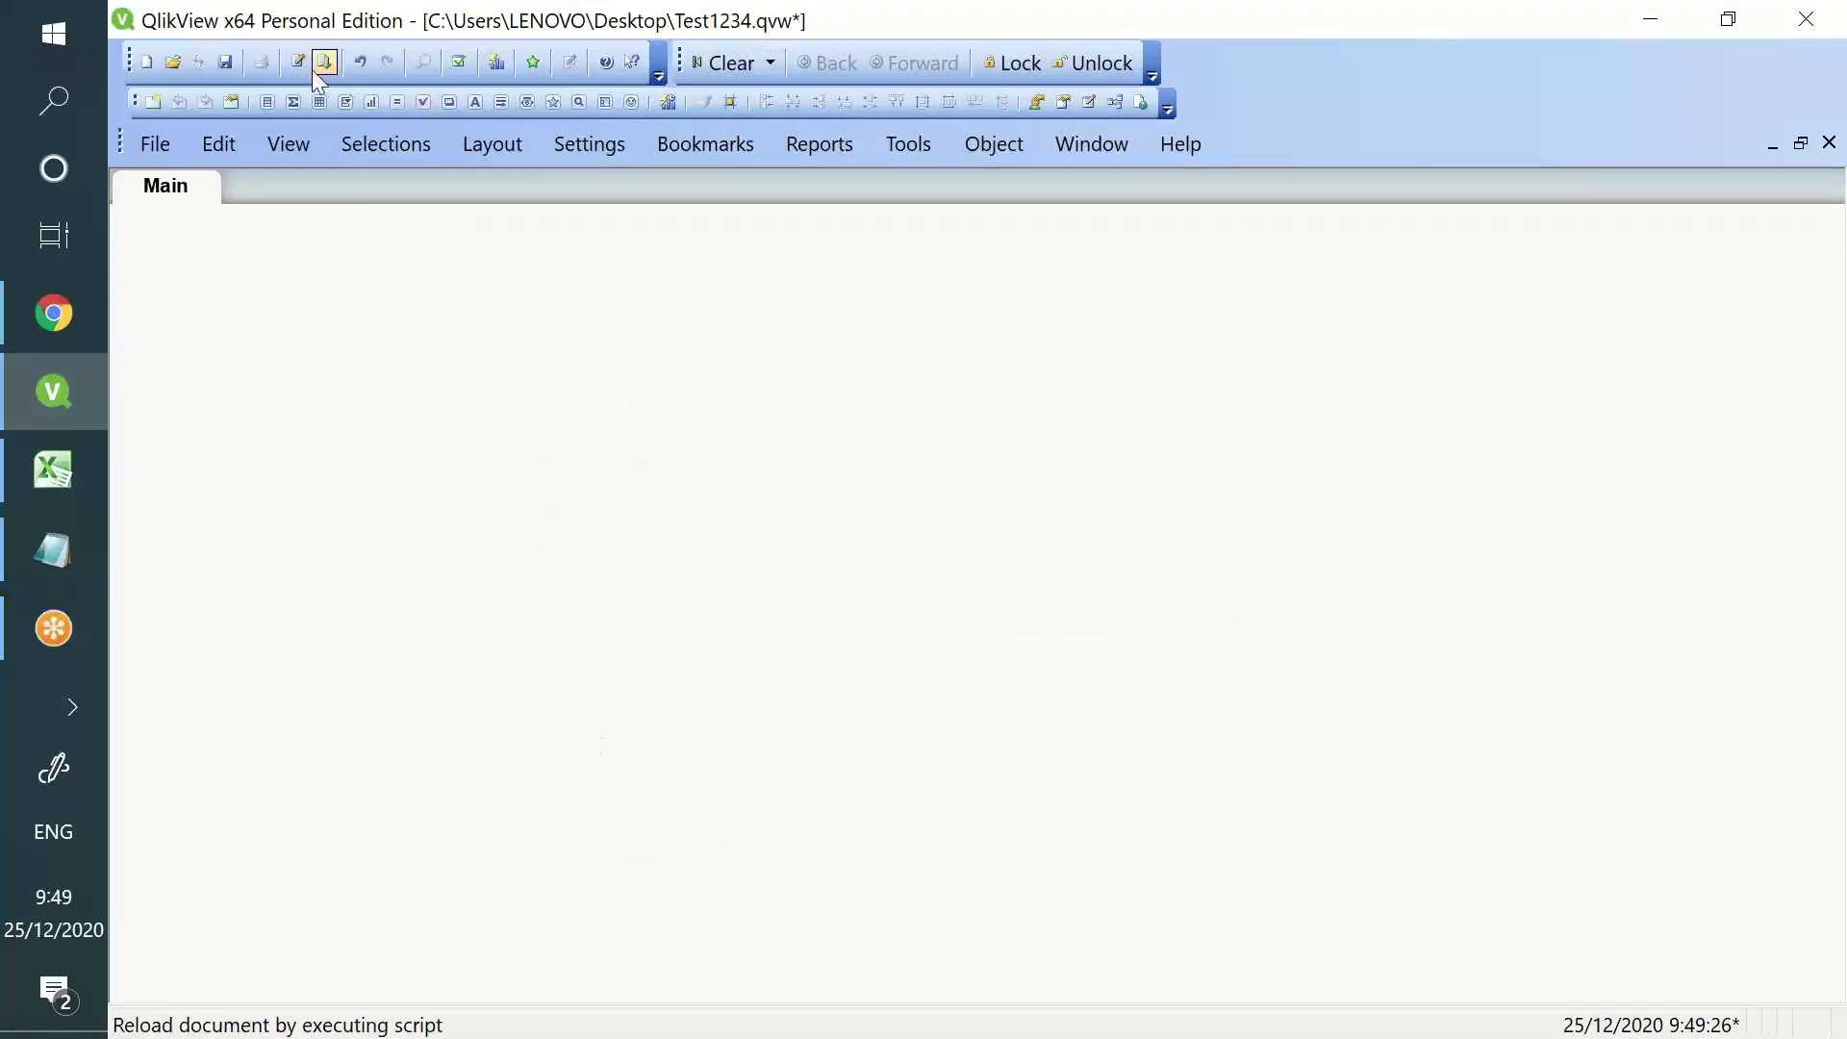
- Reopen the script editor and add blank lines after the Orders load at line 29
left_click(297, 64)
scroll(438, 323, "down", 6)
left_click(585, 554)
key("Return")
key("Return")
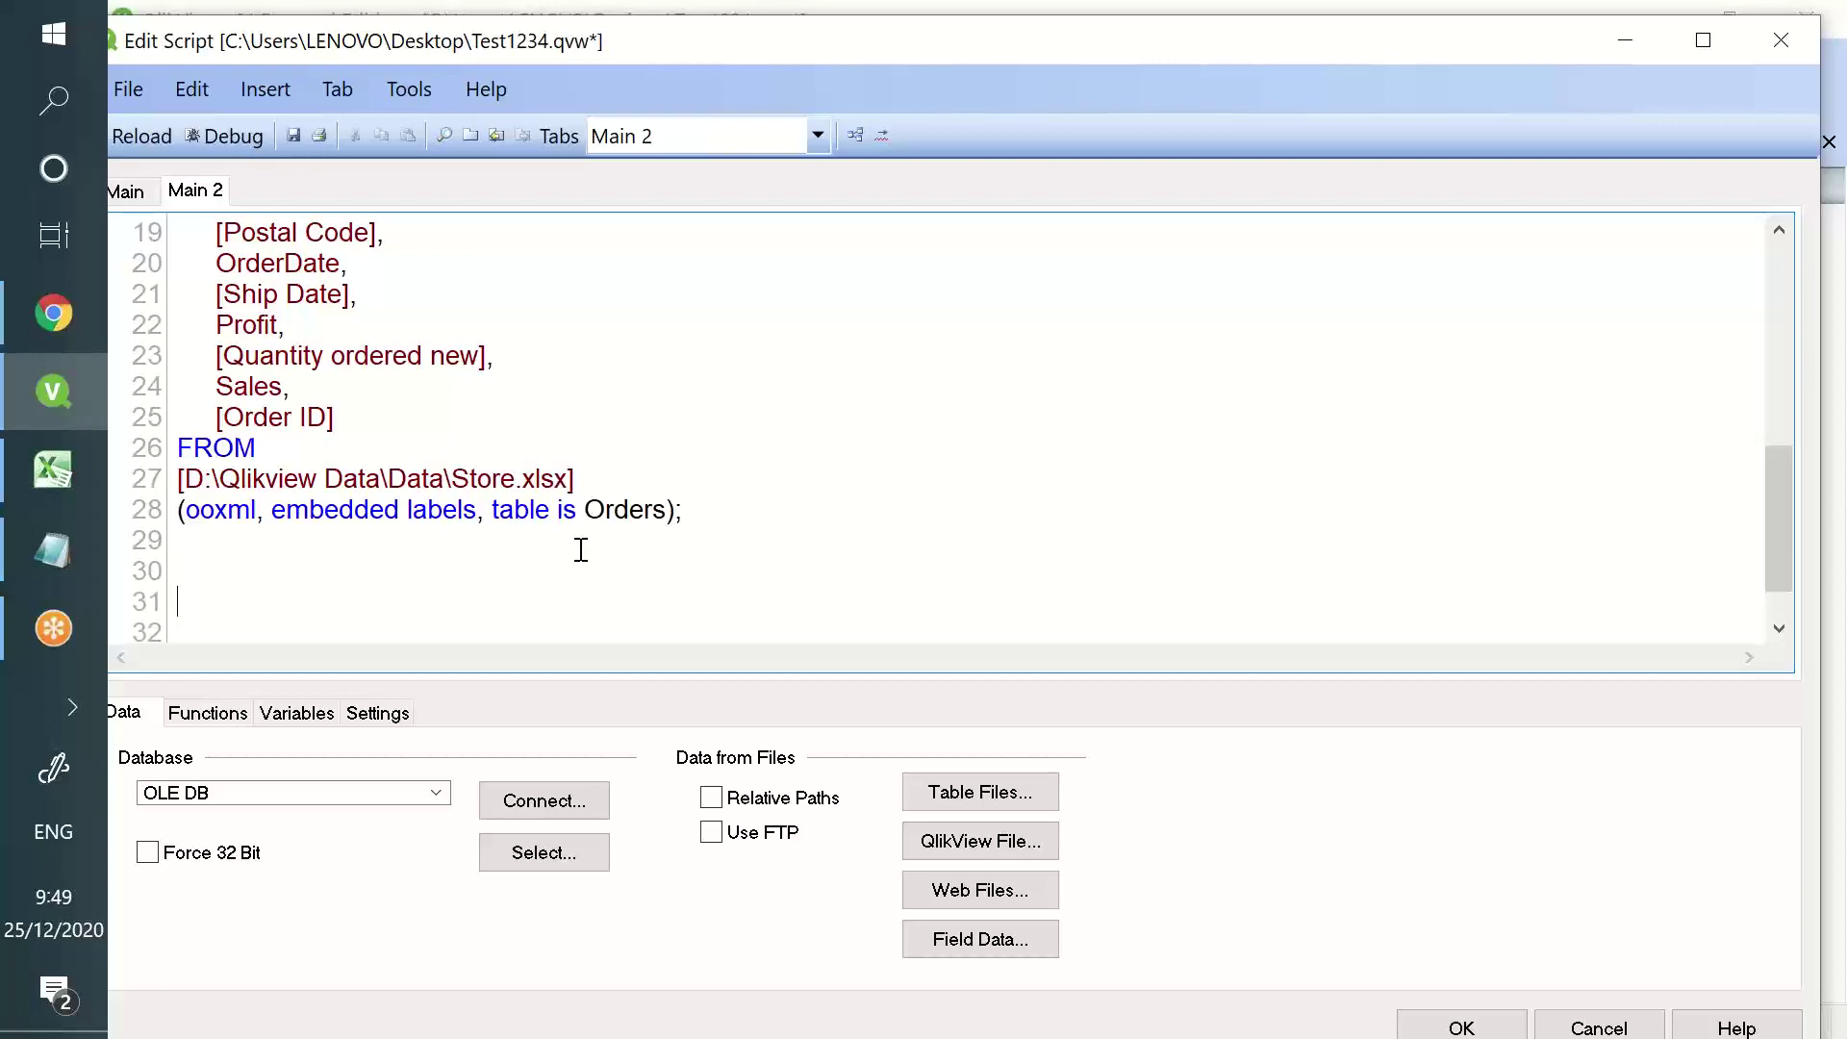
- Check the exact OrderDate field name in the Orders load
scroll(281, 491, "up", 6)
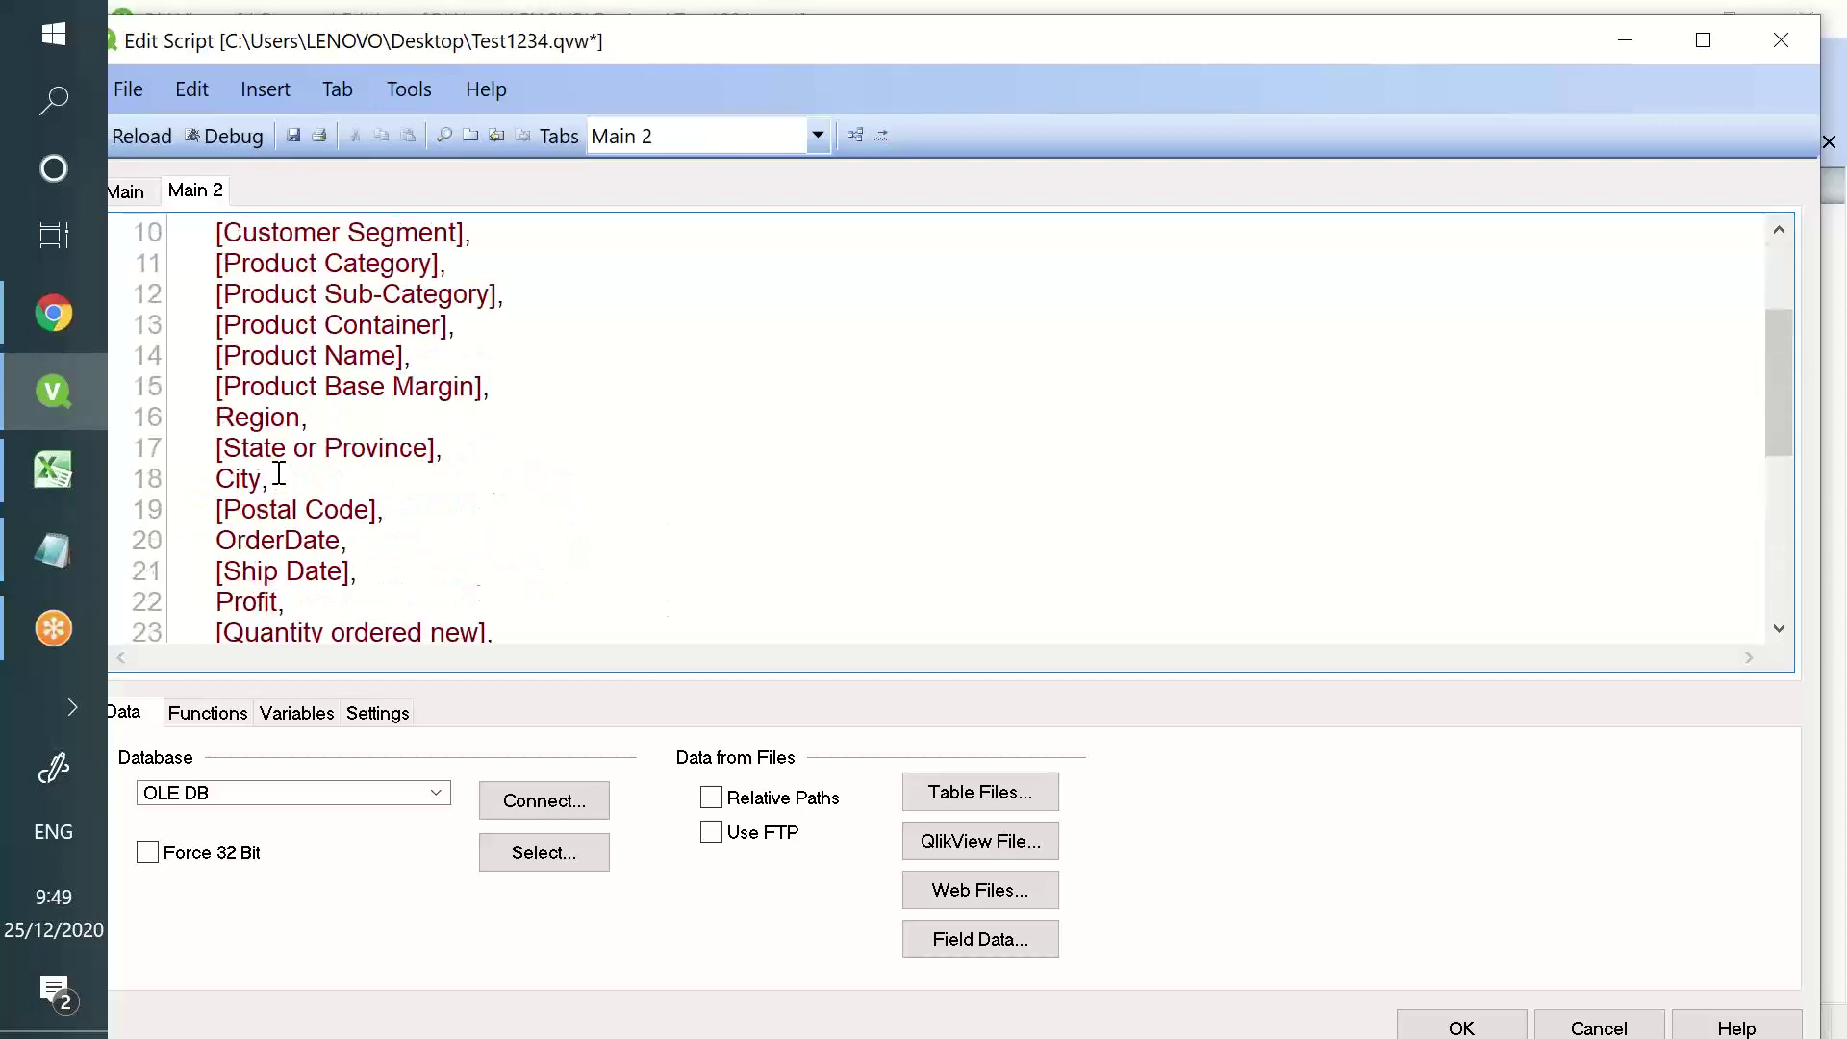
scroll(256, 464, "down", 4)
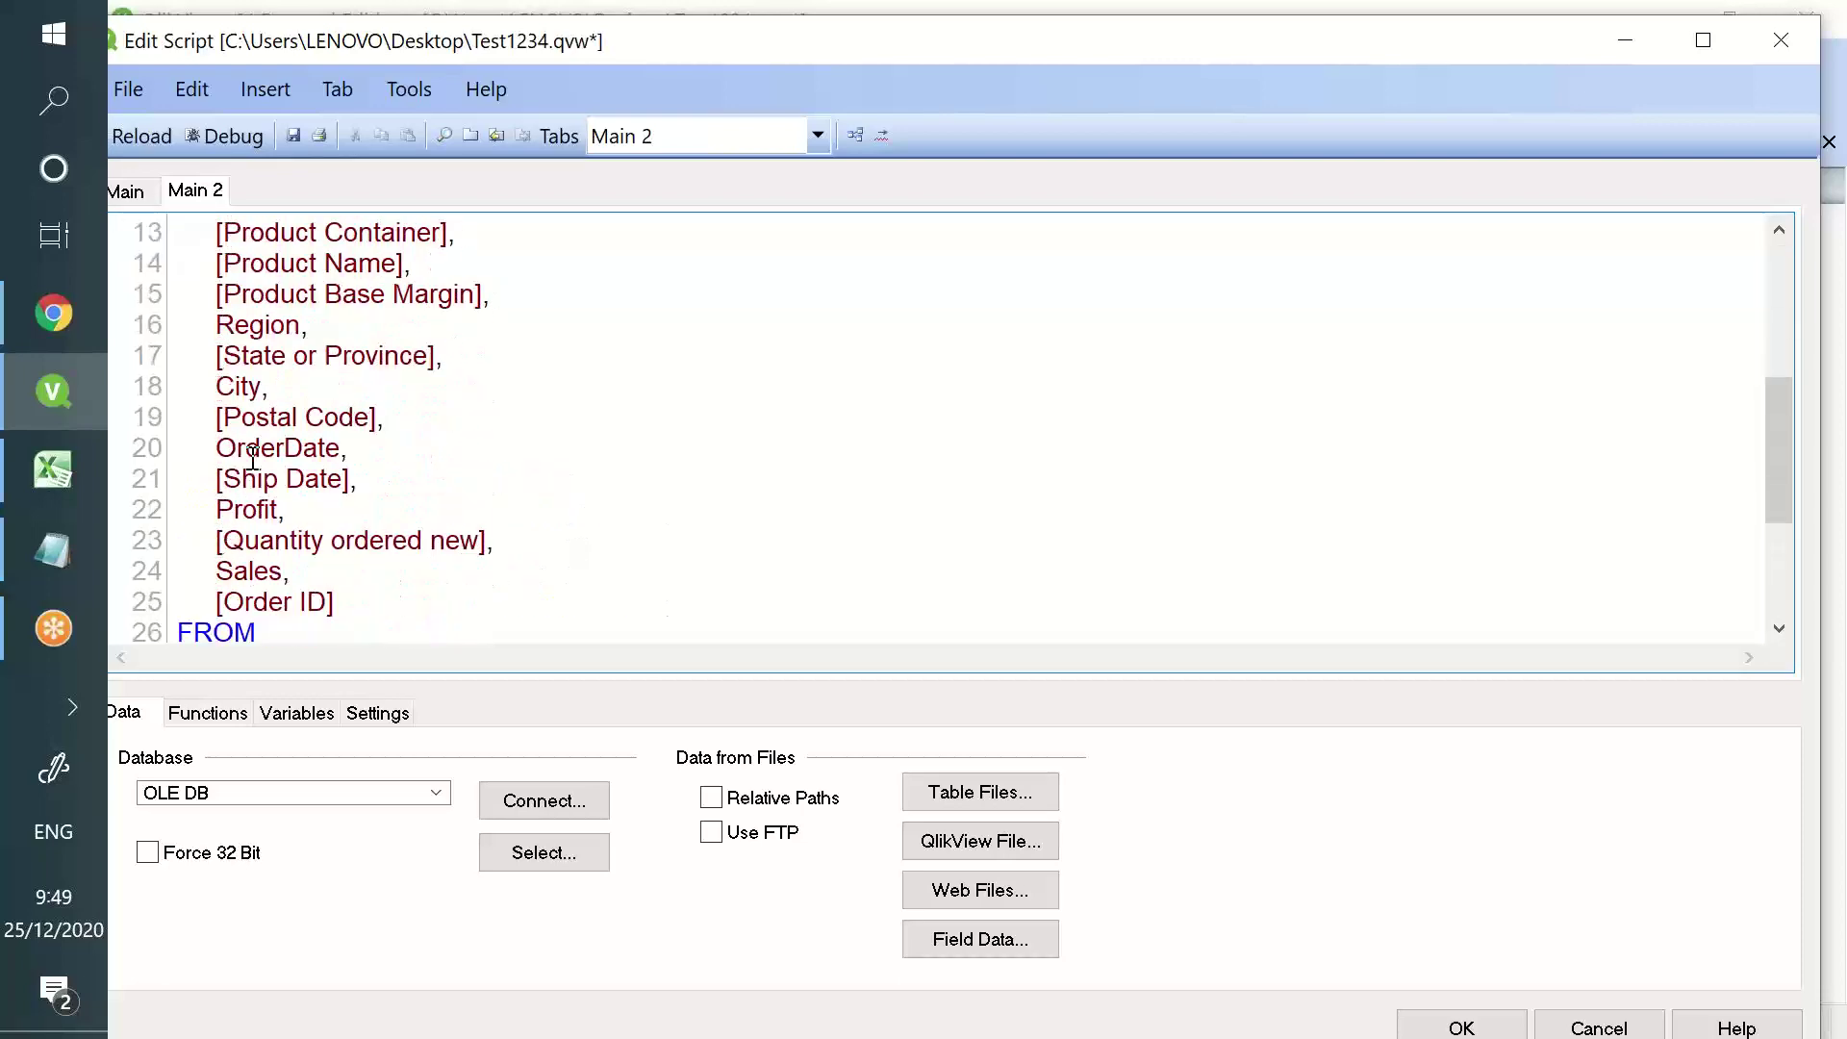
double_click(239, 450)
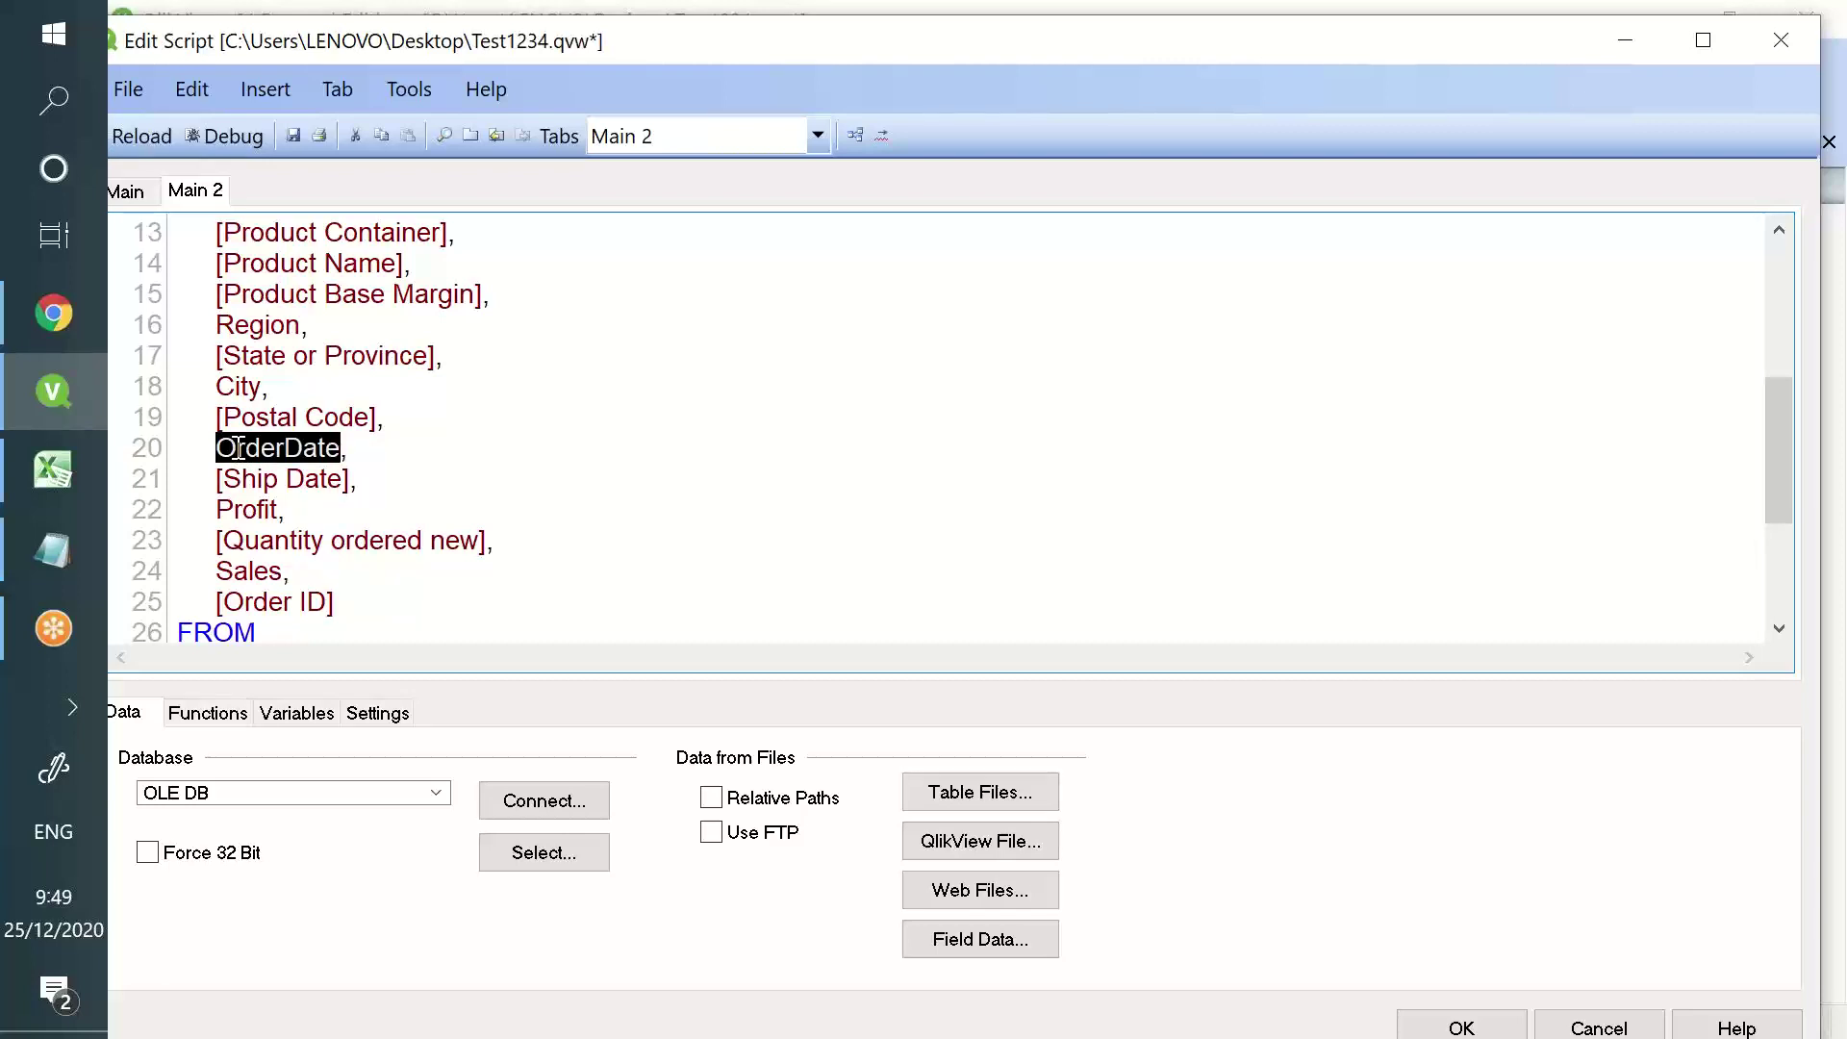
triple_click(238, 449)
triple_click(238, 449)
double_click(238, 449)
- On line 30, type 'Load Max(OrderDate) as Maxdate Resident Tes'
scroll(240, 462, "down", 3)
left_click(252, 517)
type("Load")
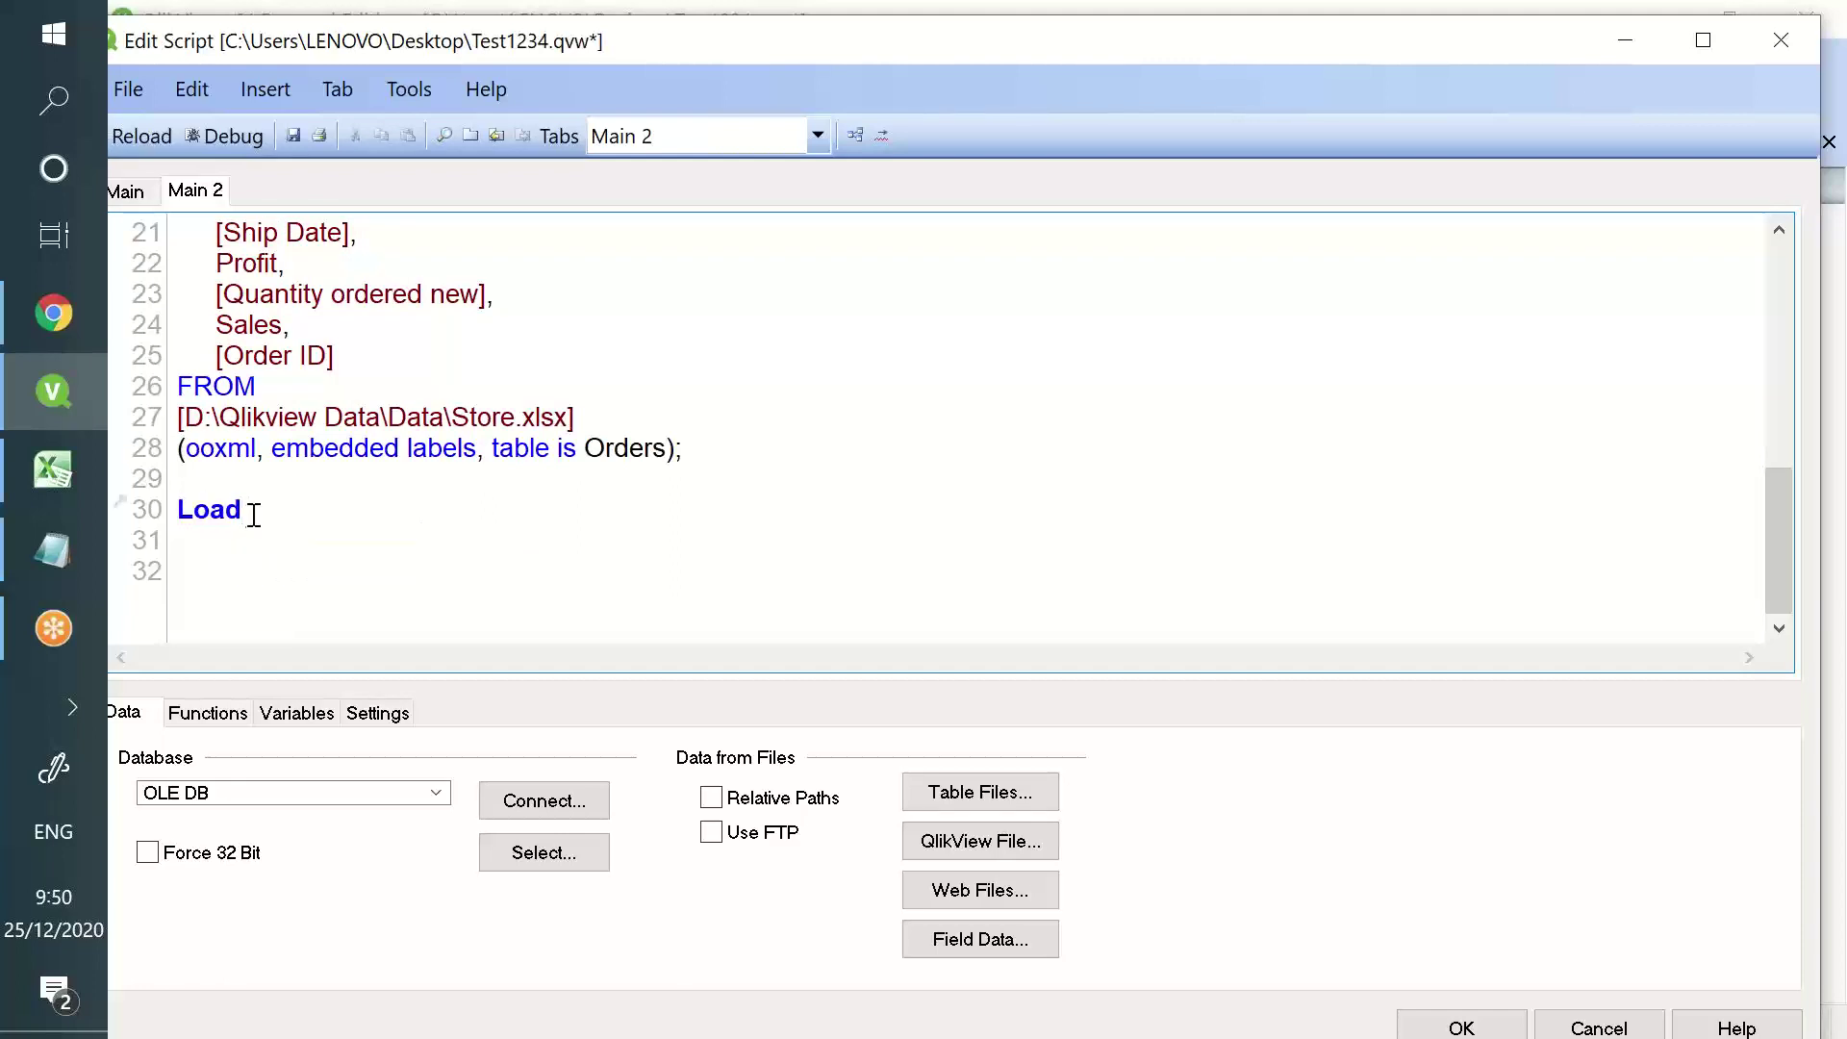
scroll(261, 481, "up", 2)
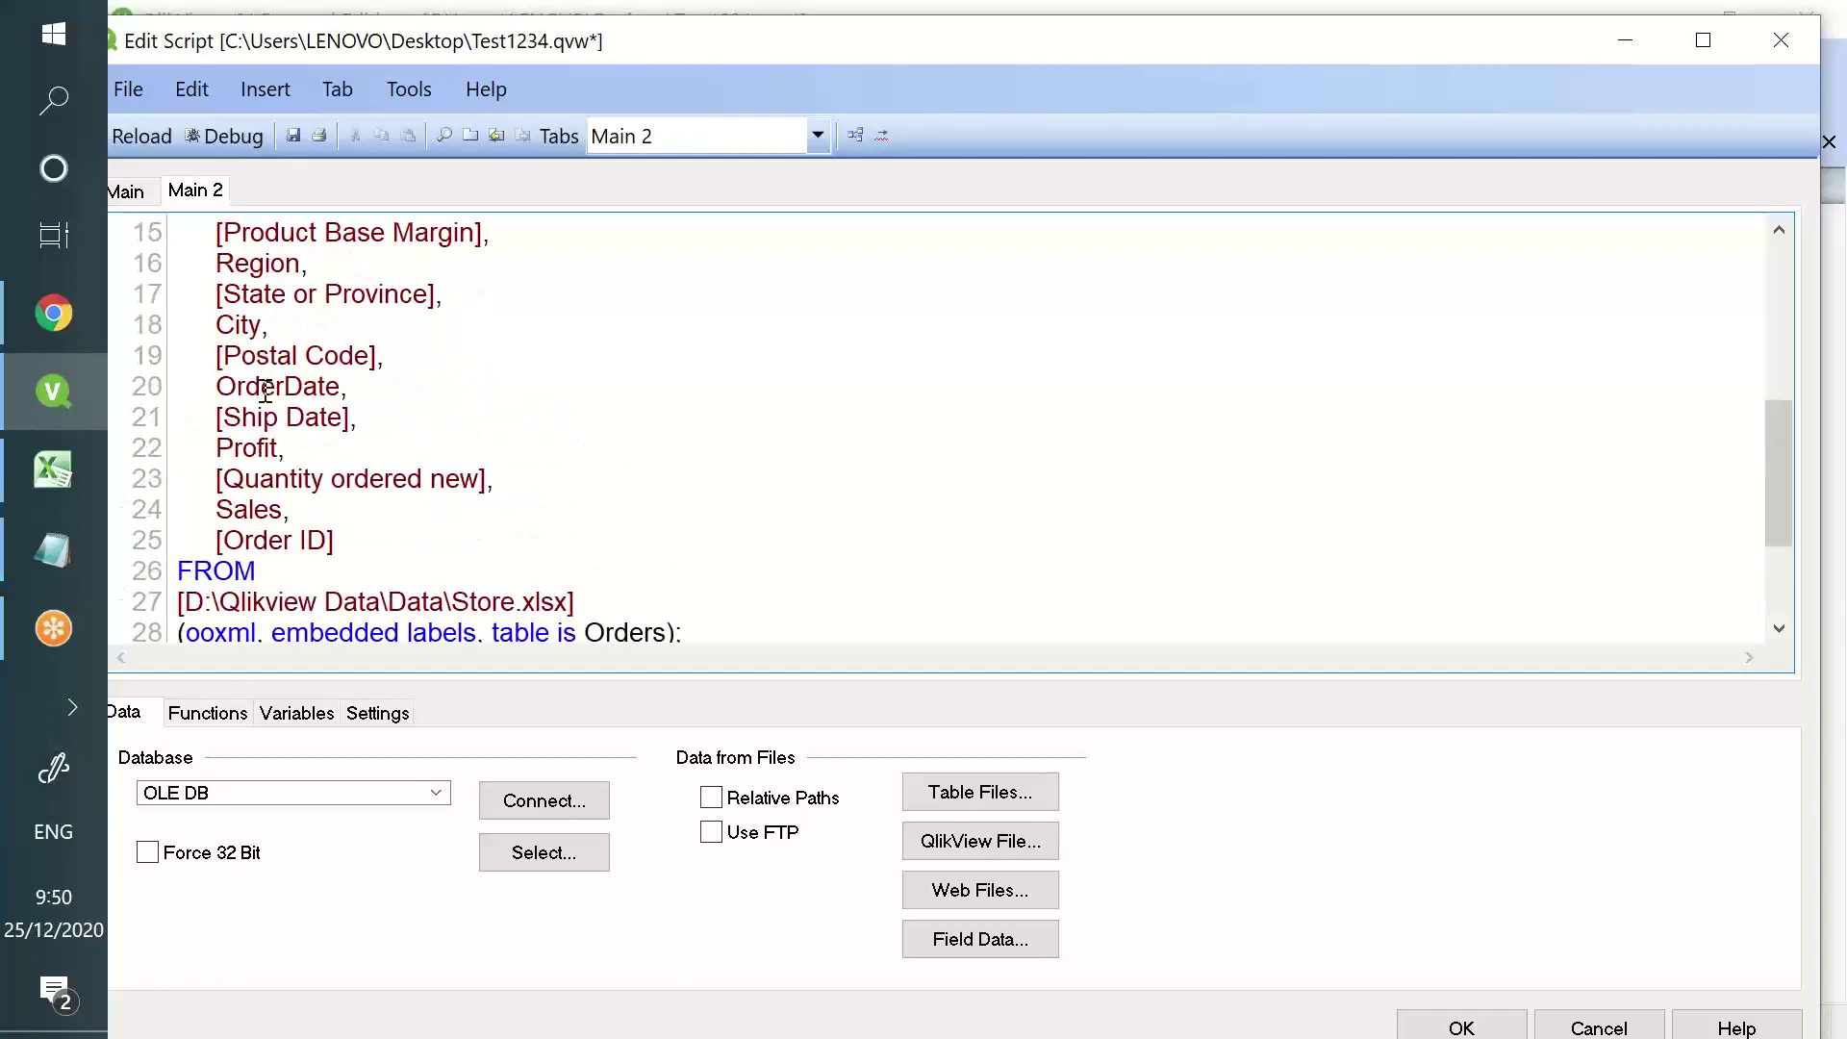
double_click(266, 389)
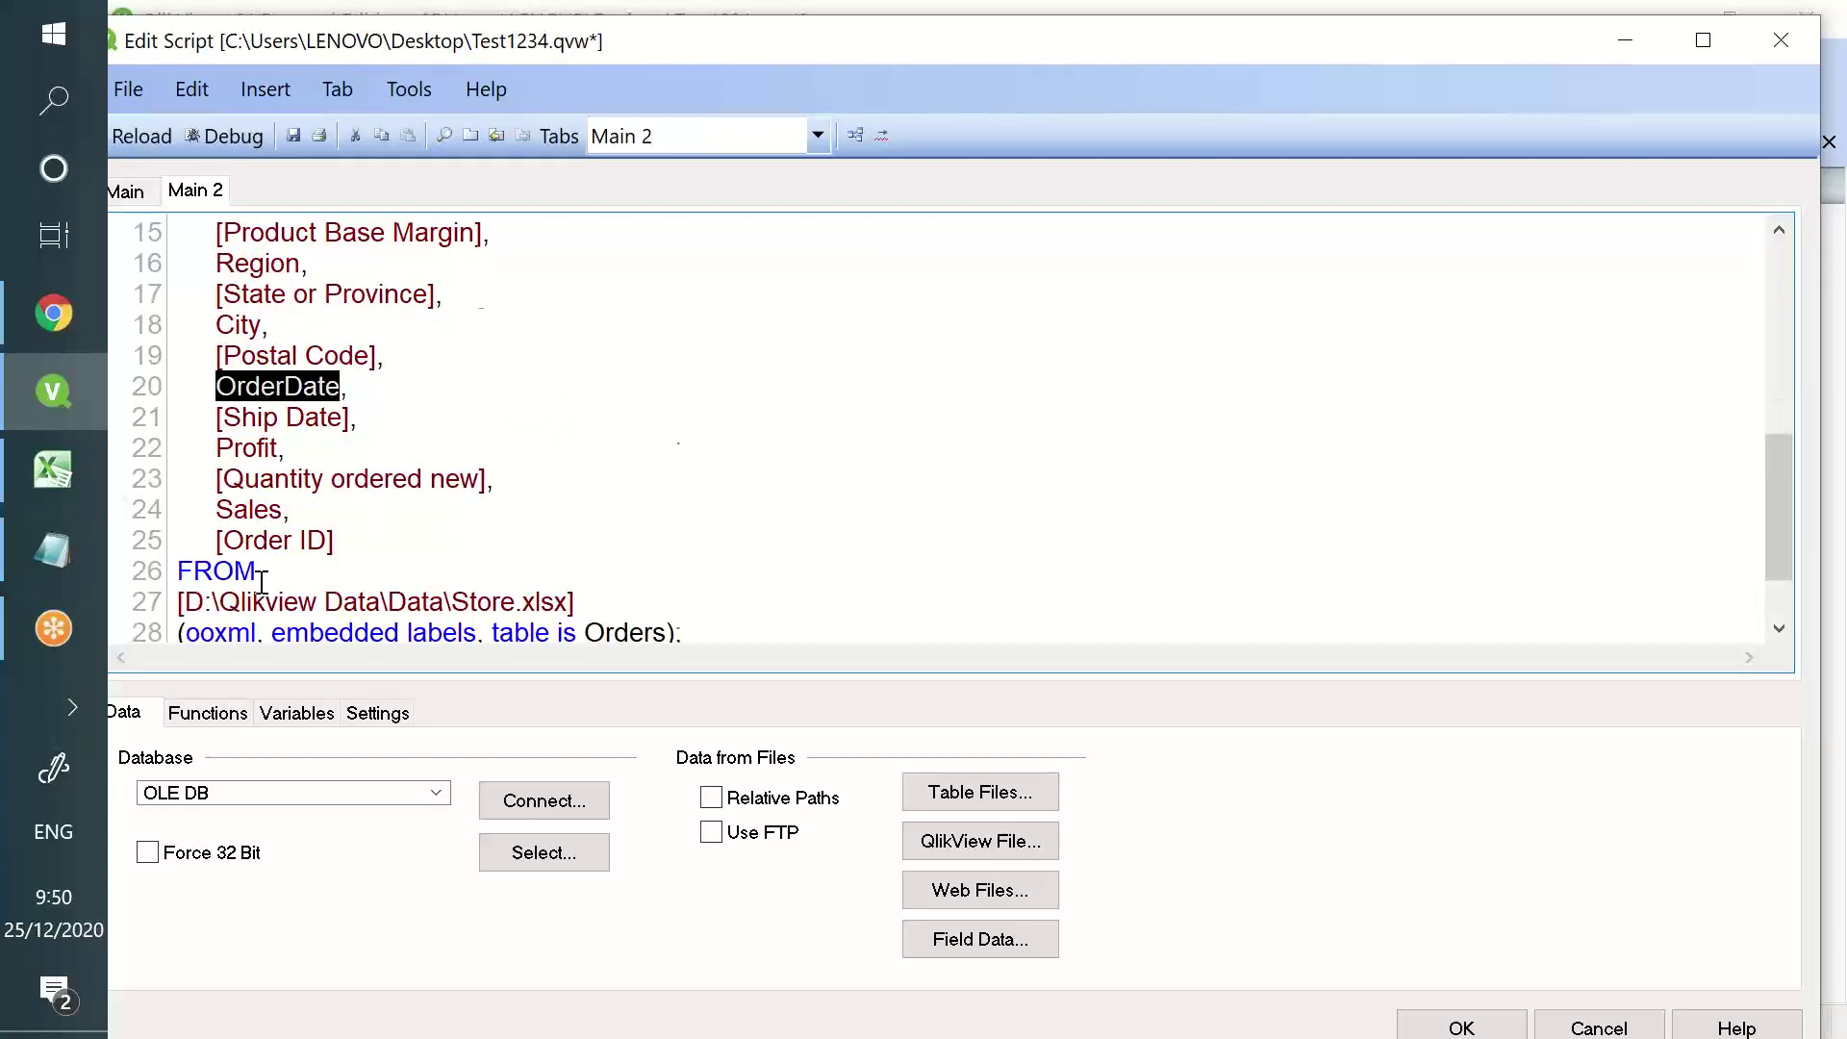
scroll(262, 582, "down", 2)
left_click(284, 510)
type("Max")
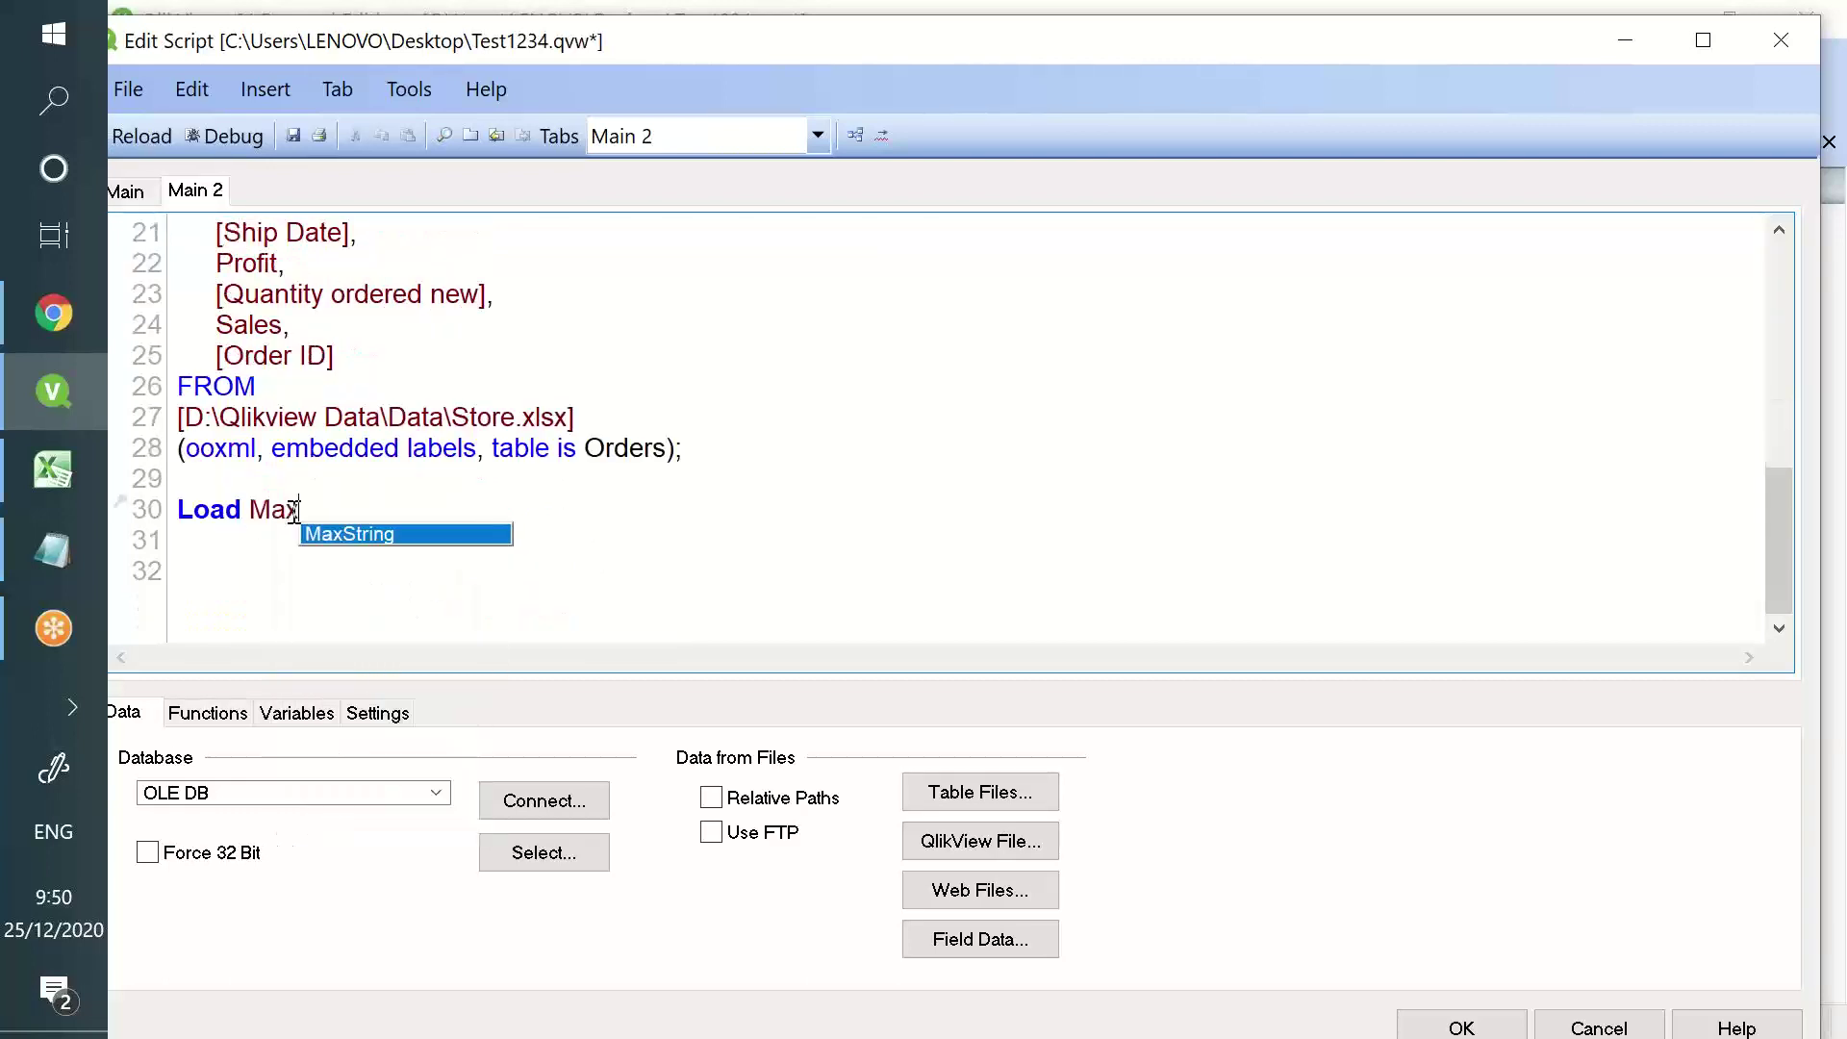
type("(Order")
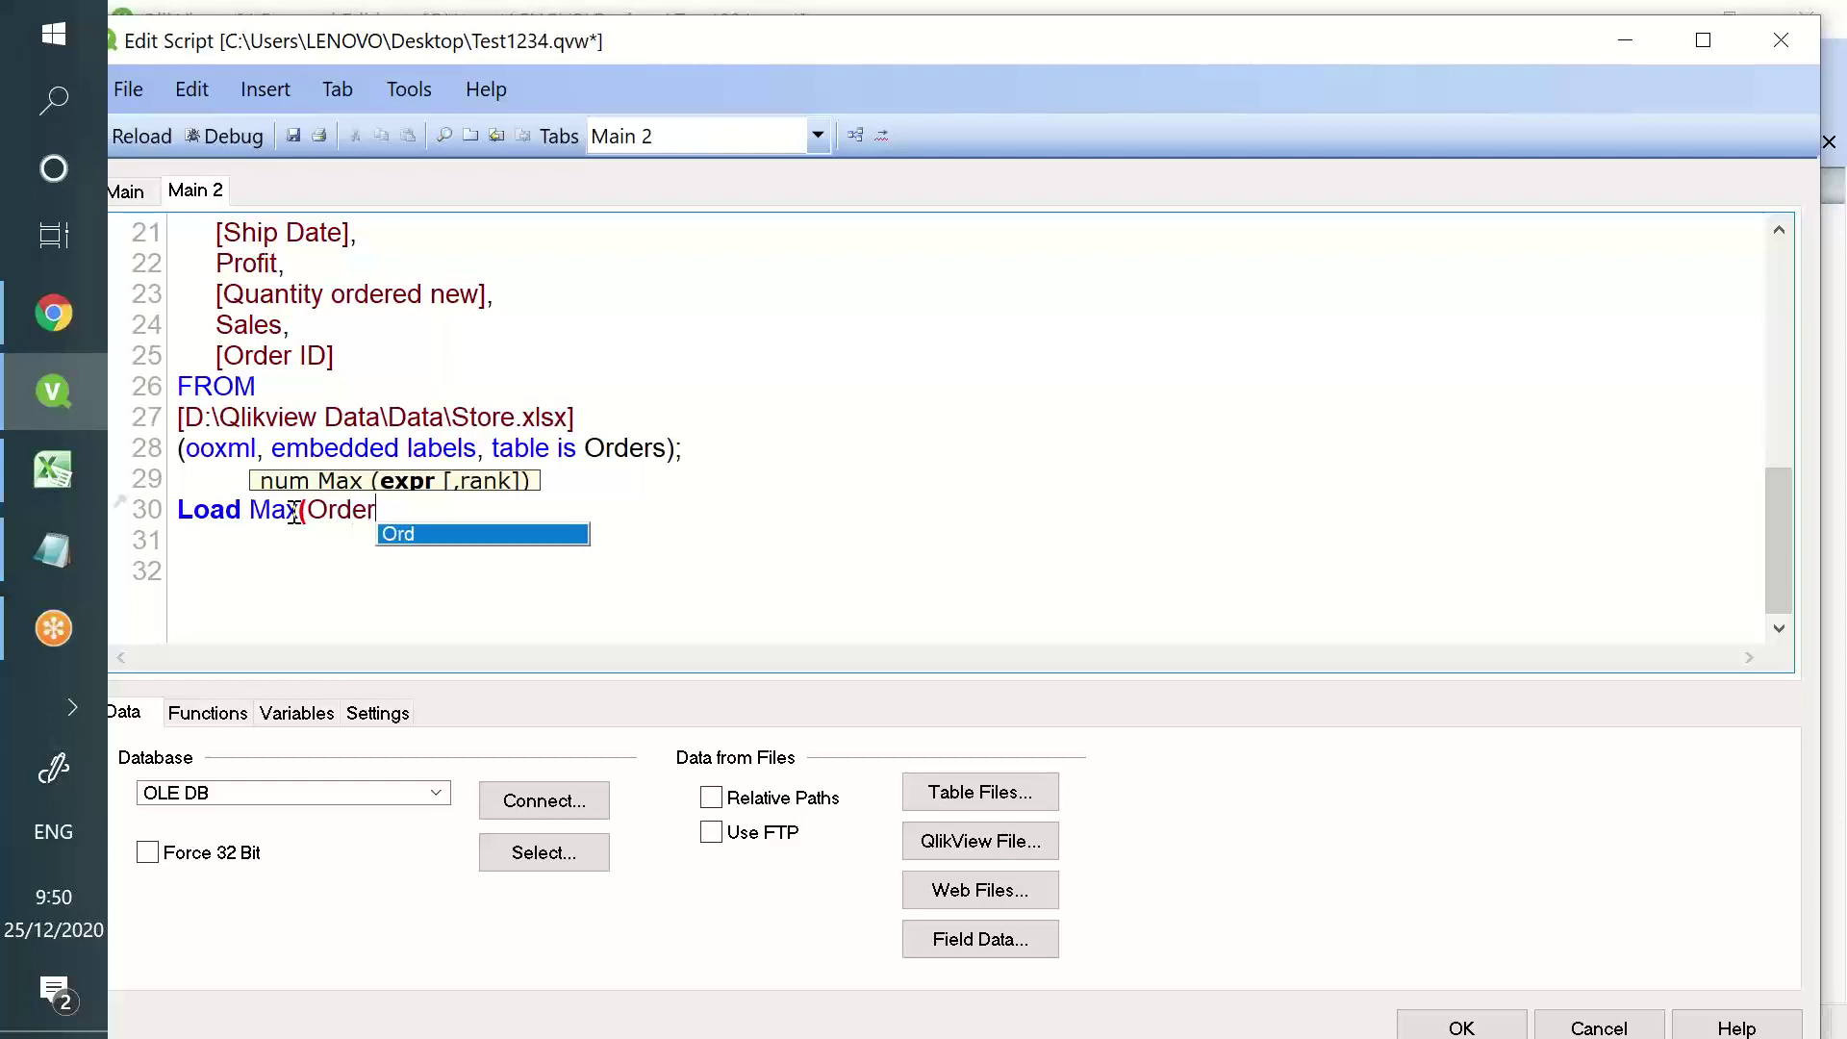
type("Date)")
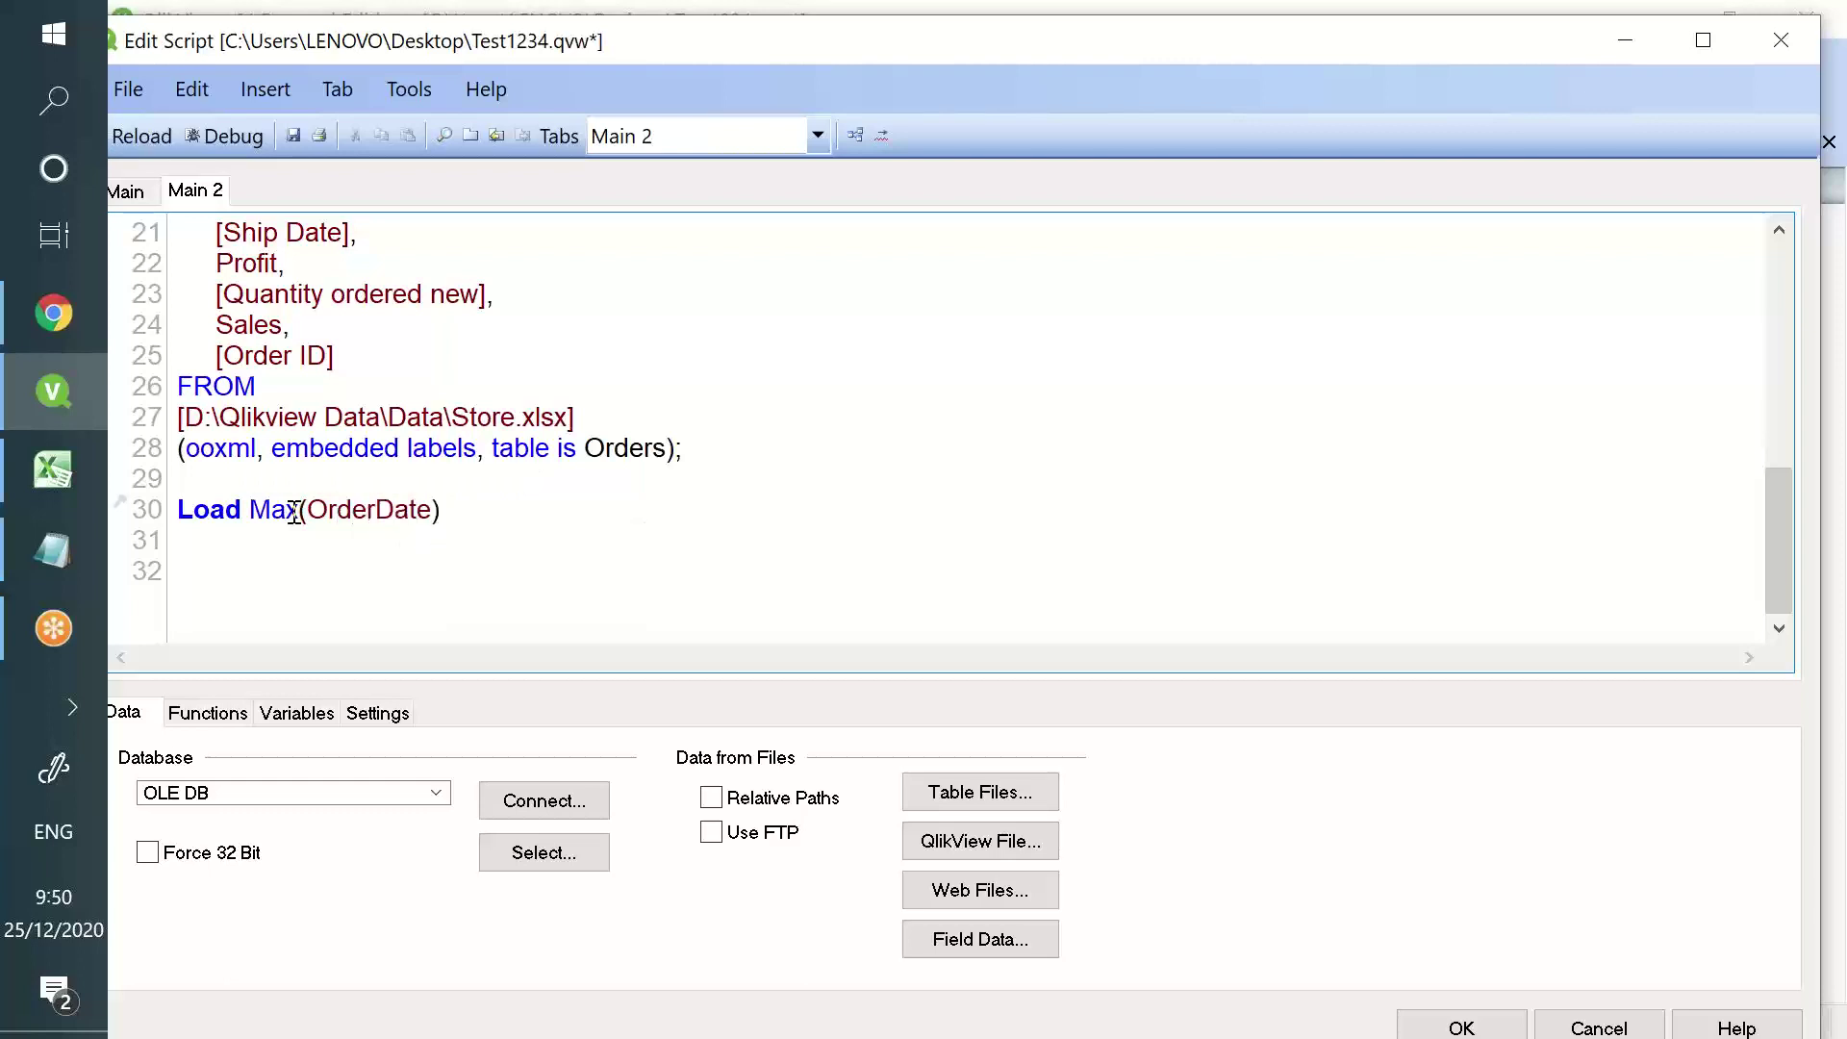
type(" as Maxdate")
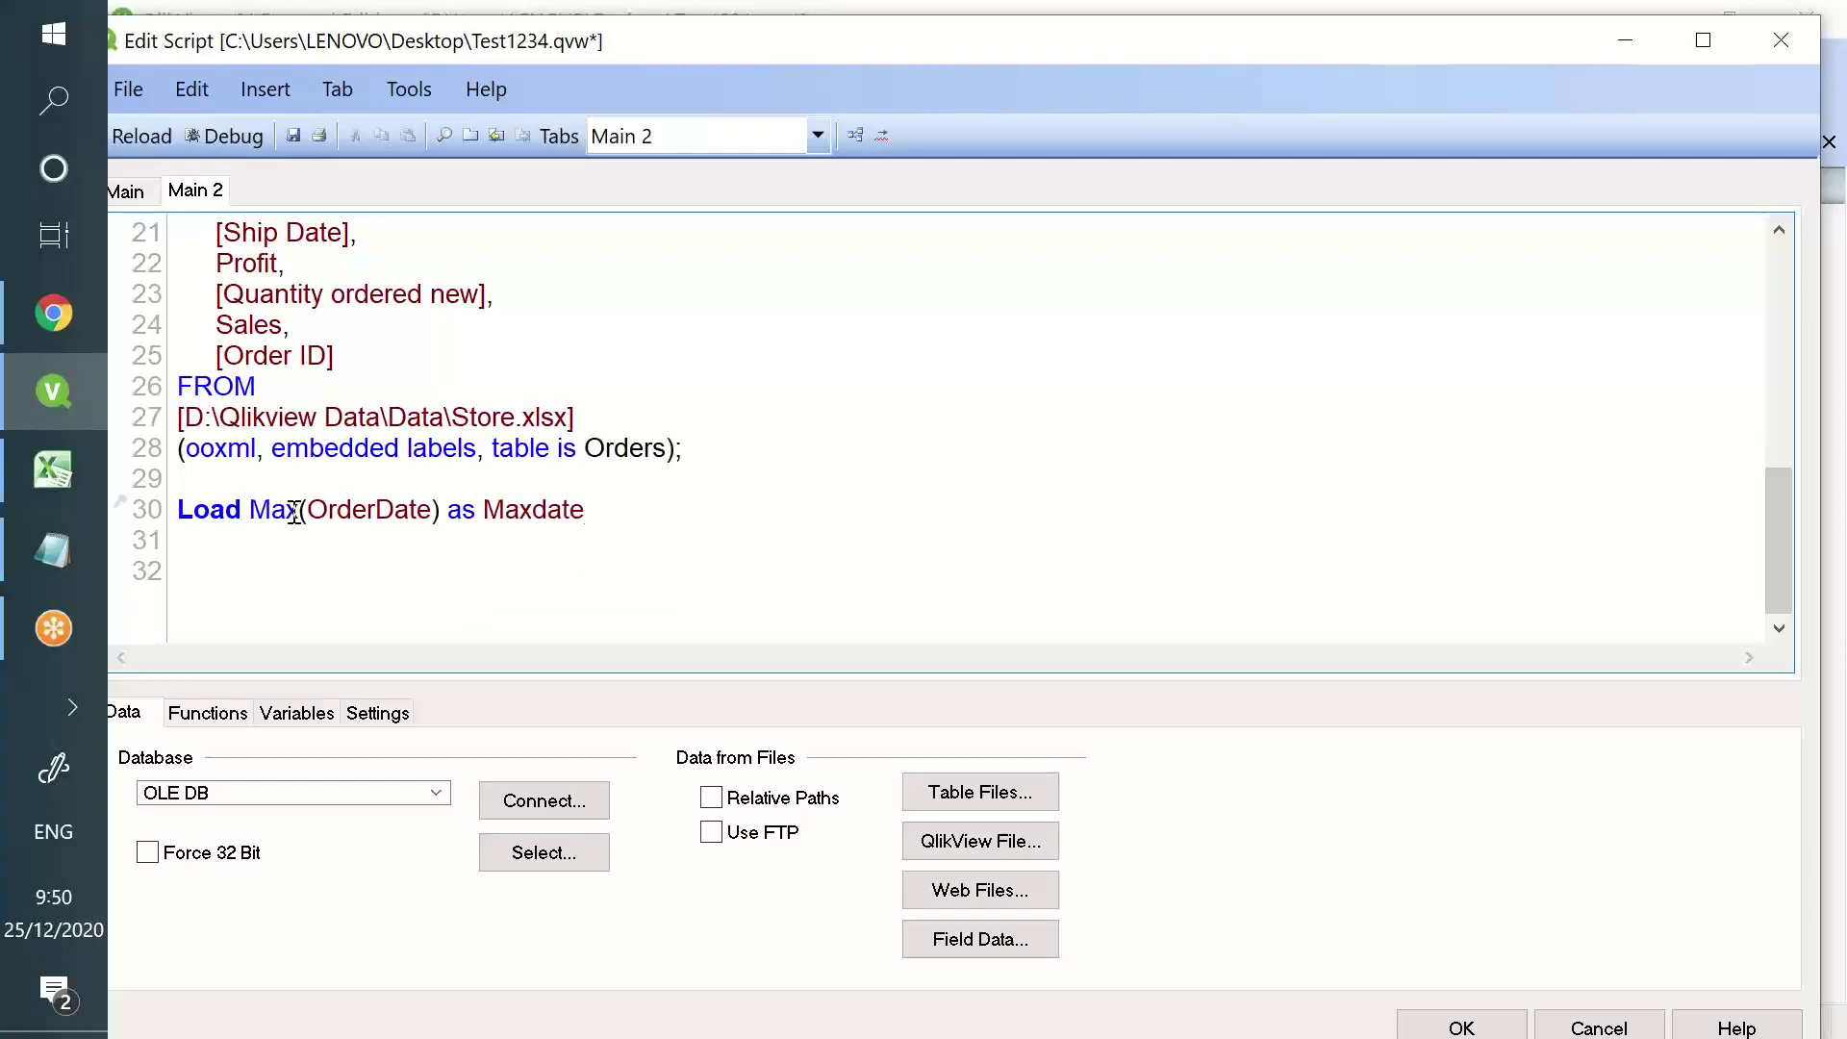
type(" Reside")
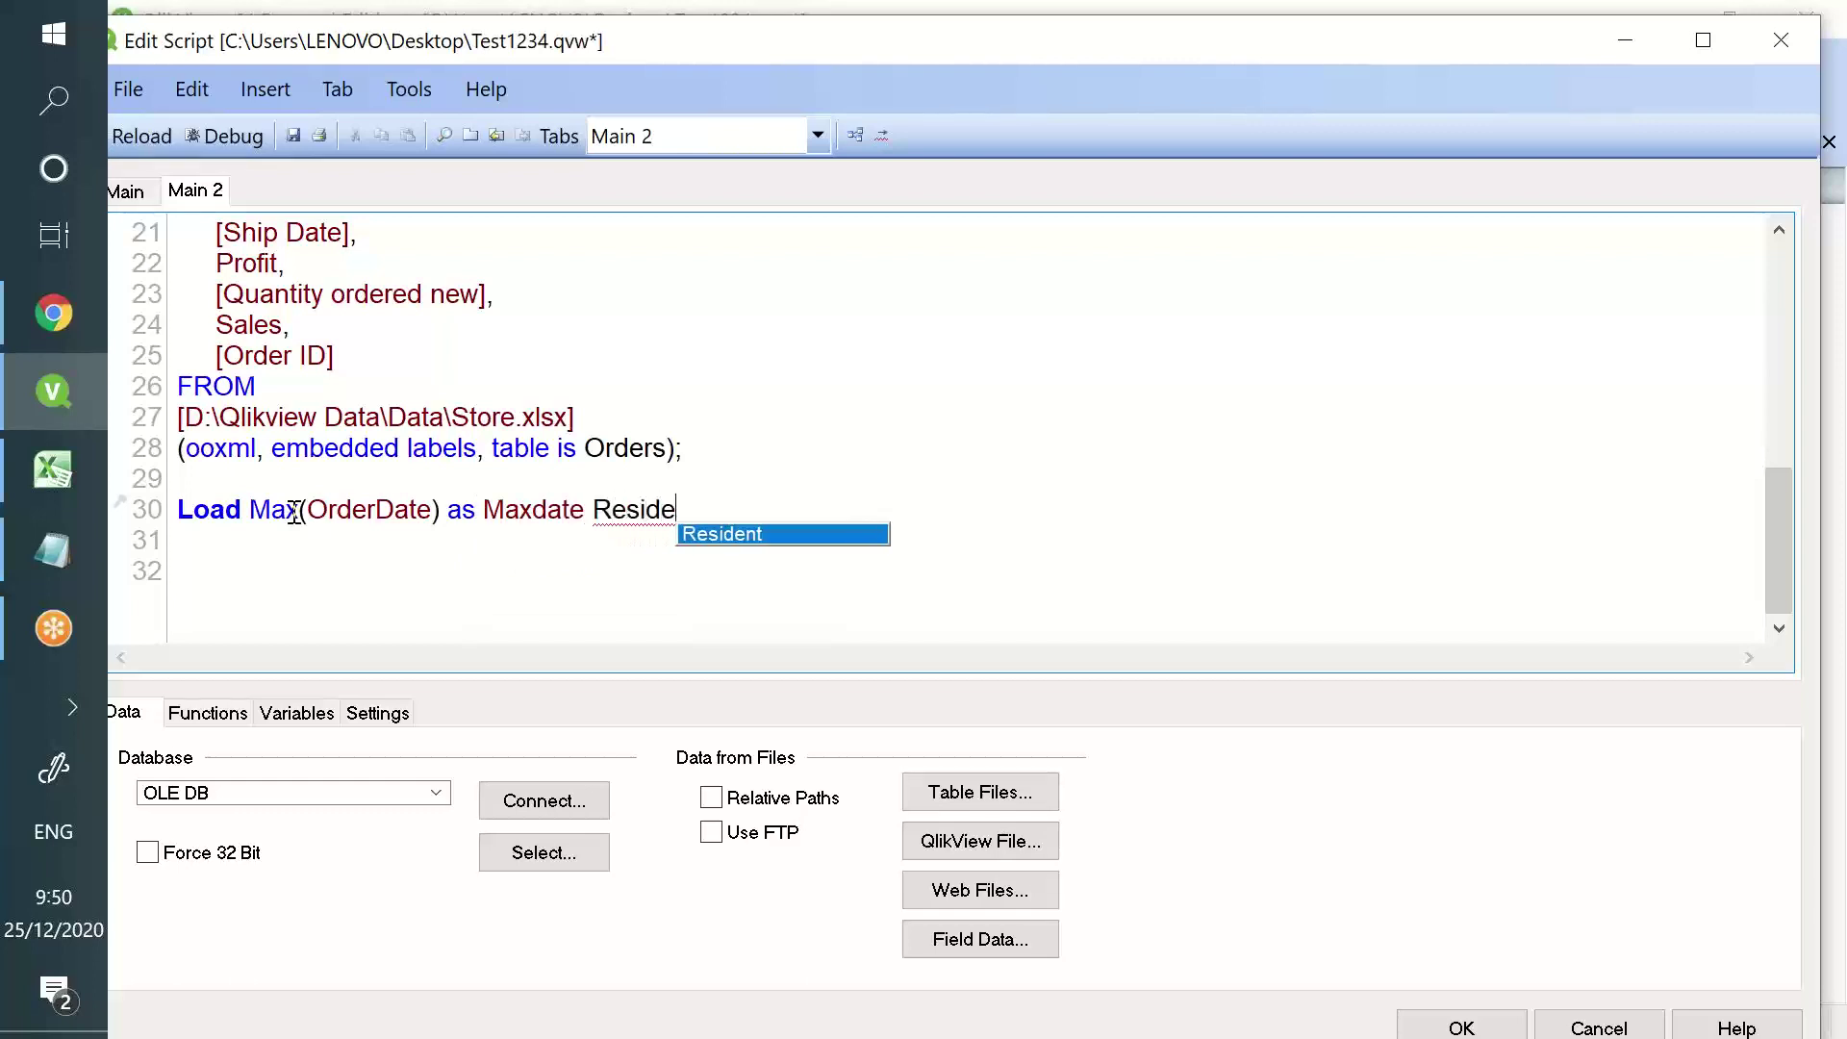
type("nt Test;")
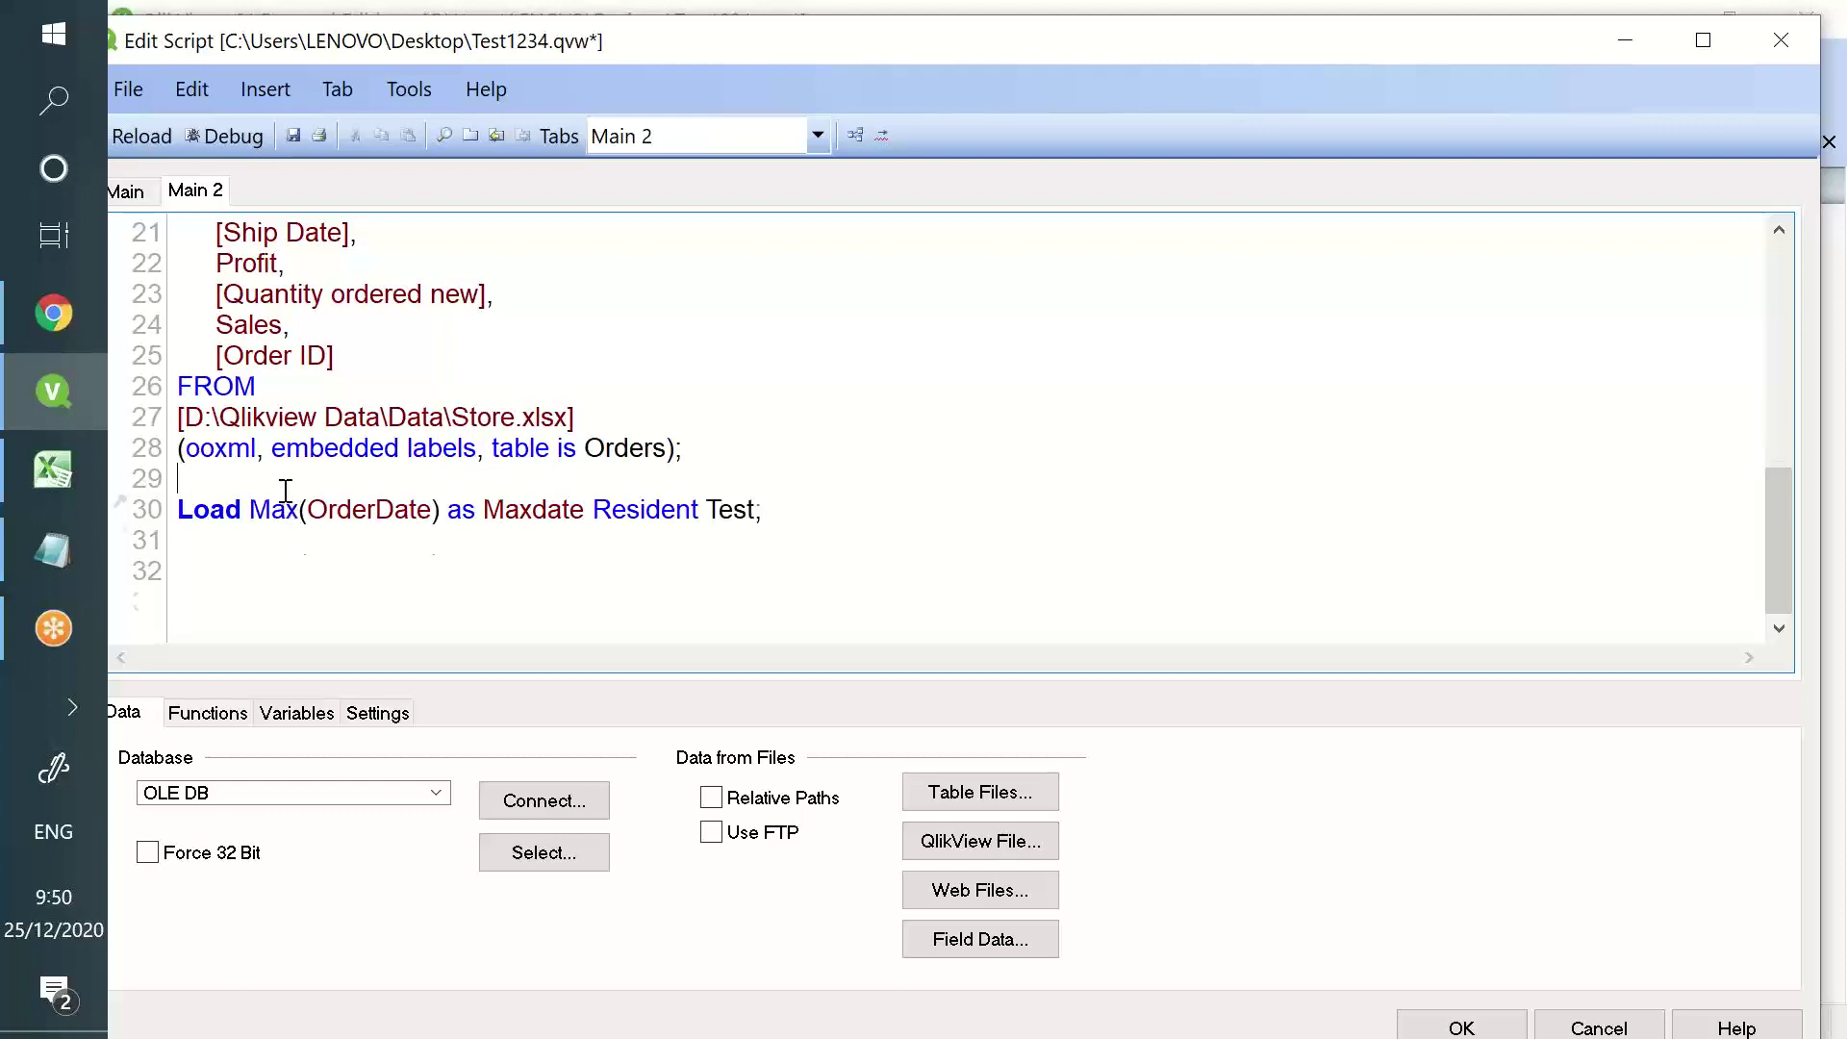
- Insert a blank line and label the max-date load on line 30 as Maxdate:
key("Return")
type("Res")
type("idn")
key("BackSpace")
type("ent")
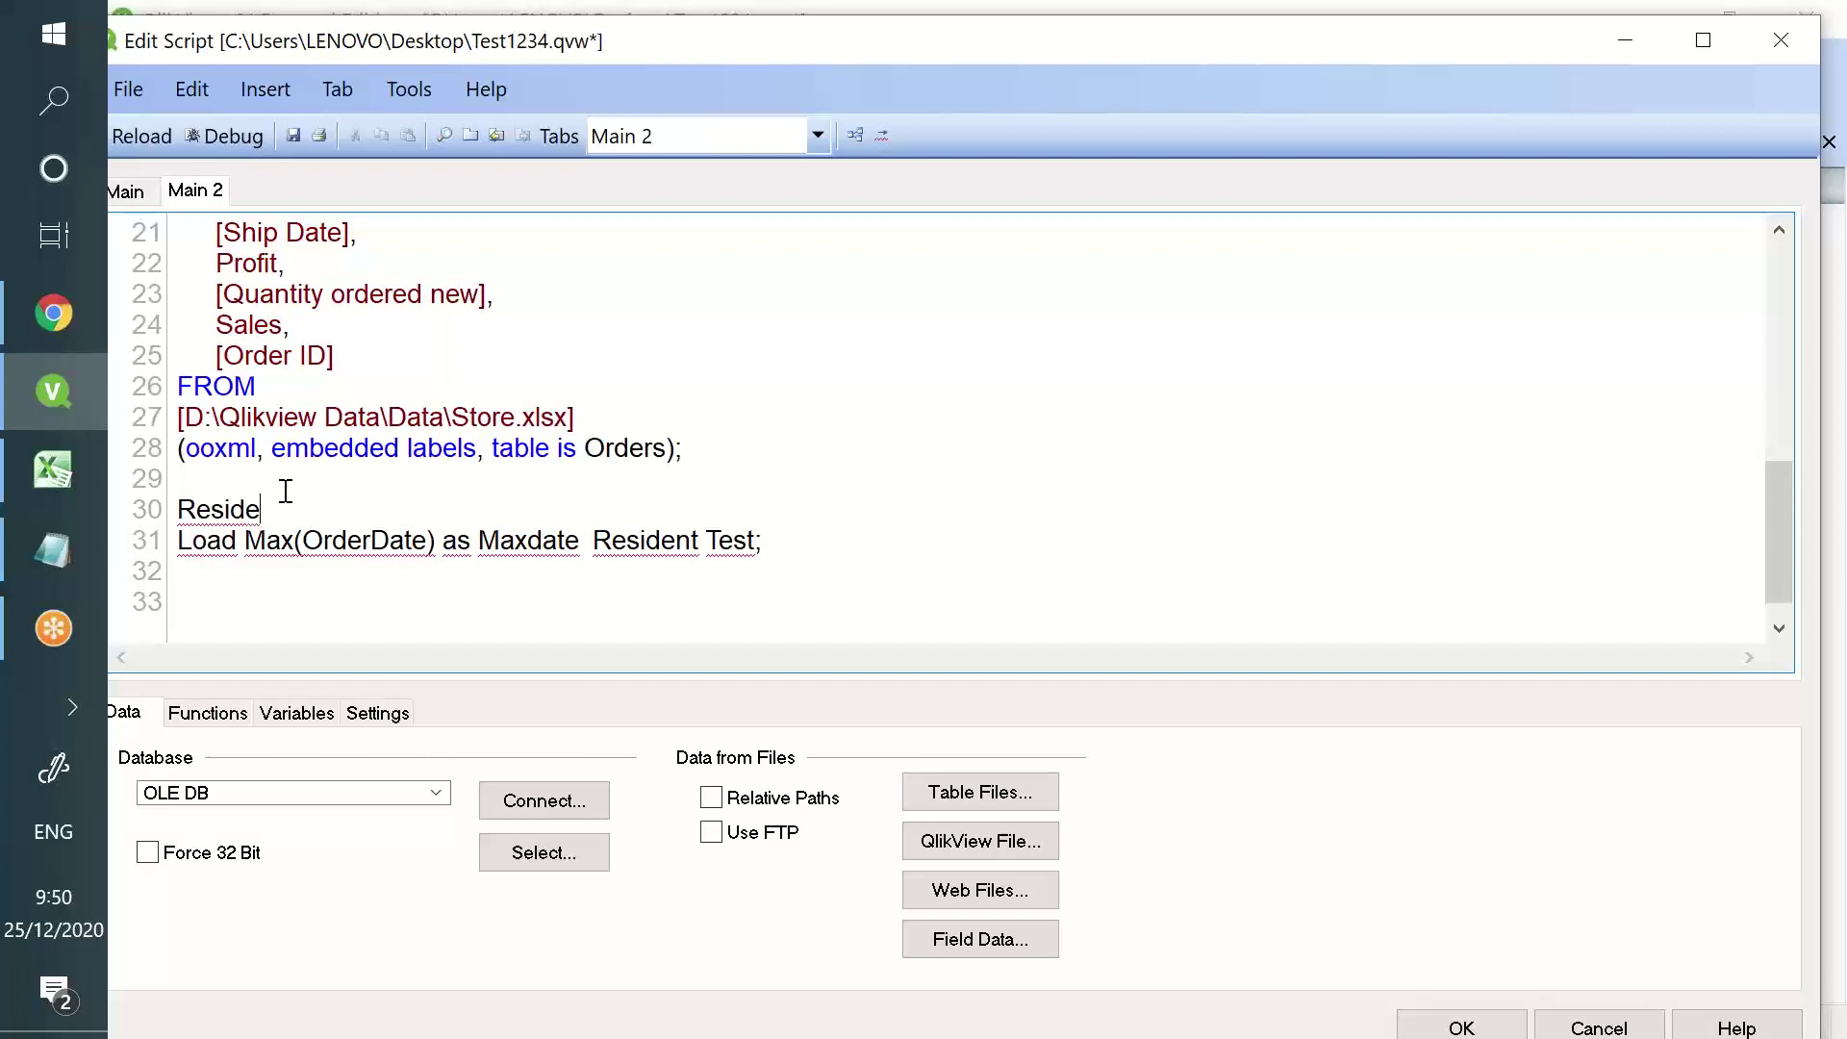
key("BackSpace")
key("BackSpace")
type("nt:")
left_click(298, 540)
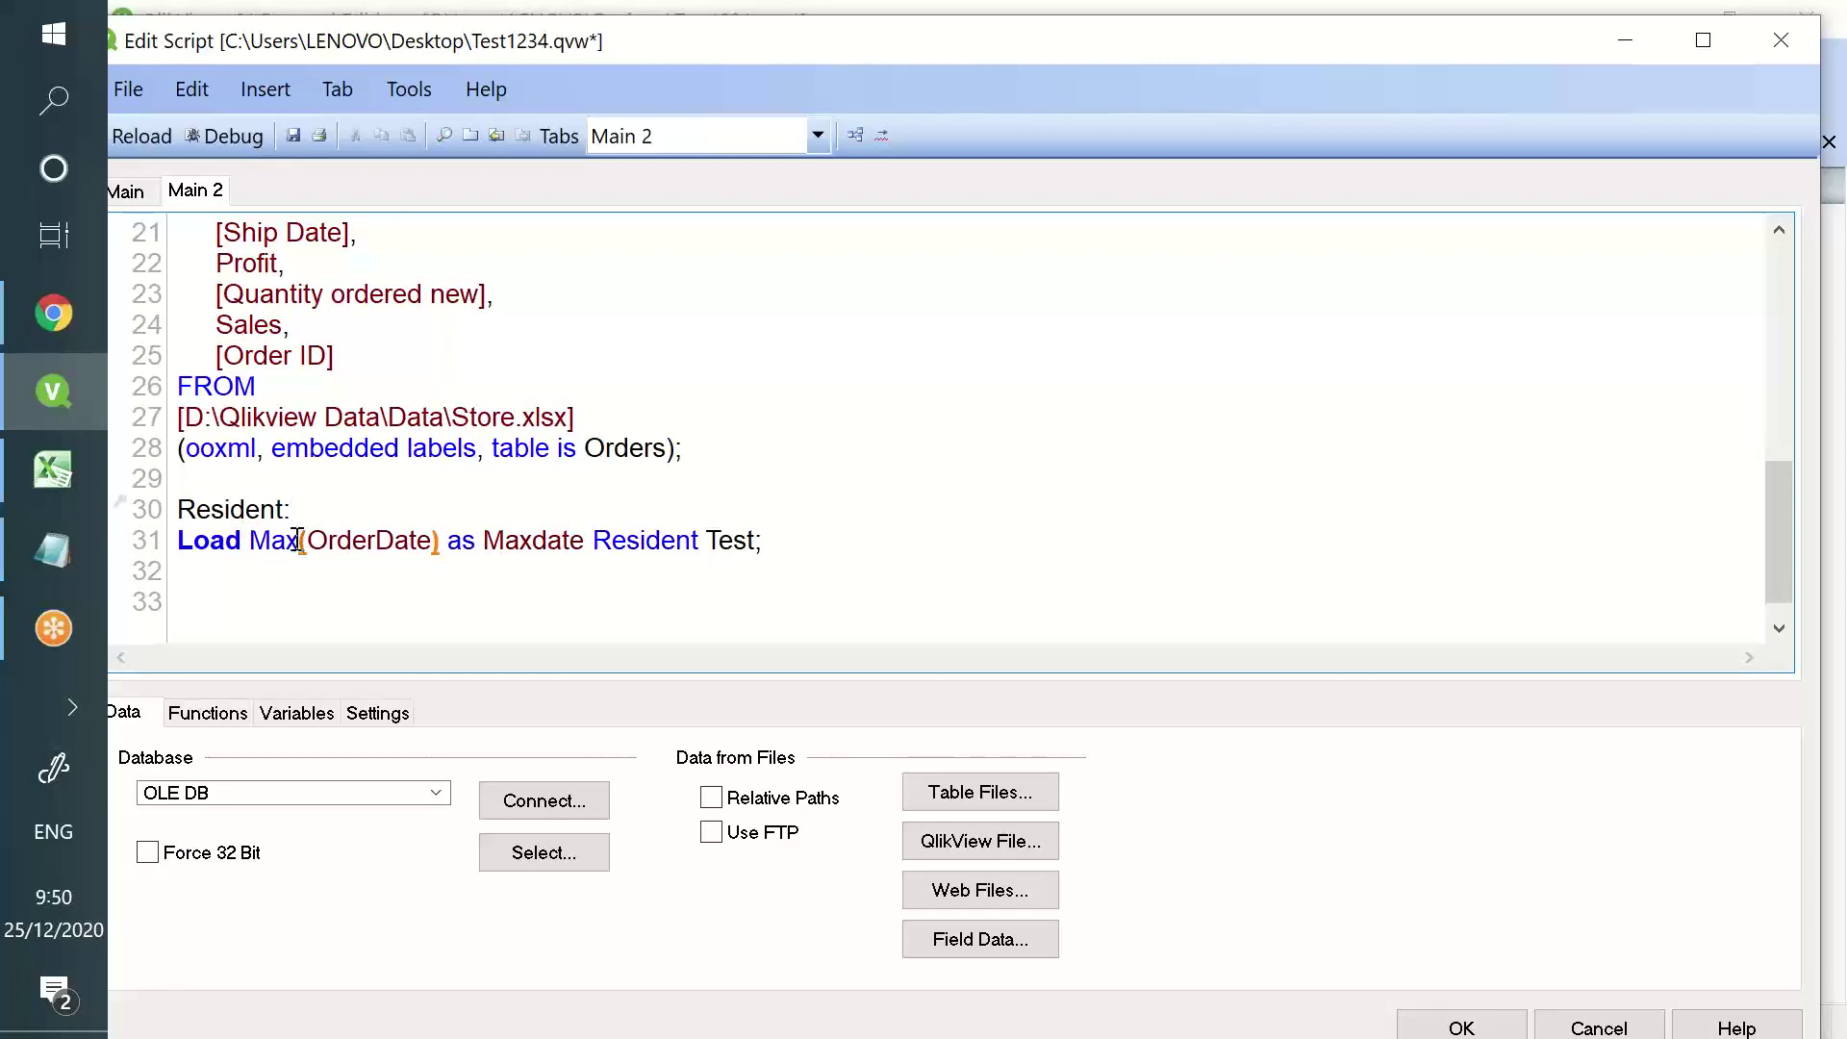
left_click(499, 558)
double_click(513, 542)
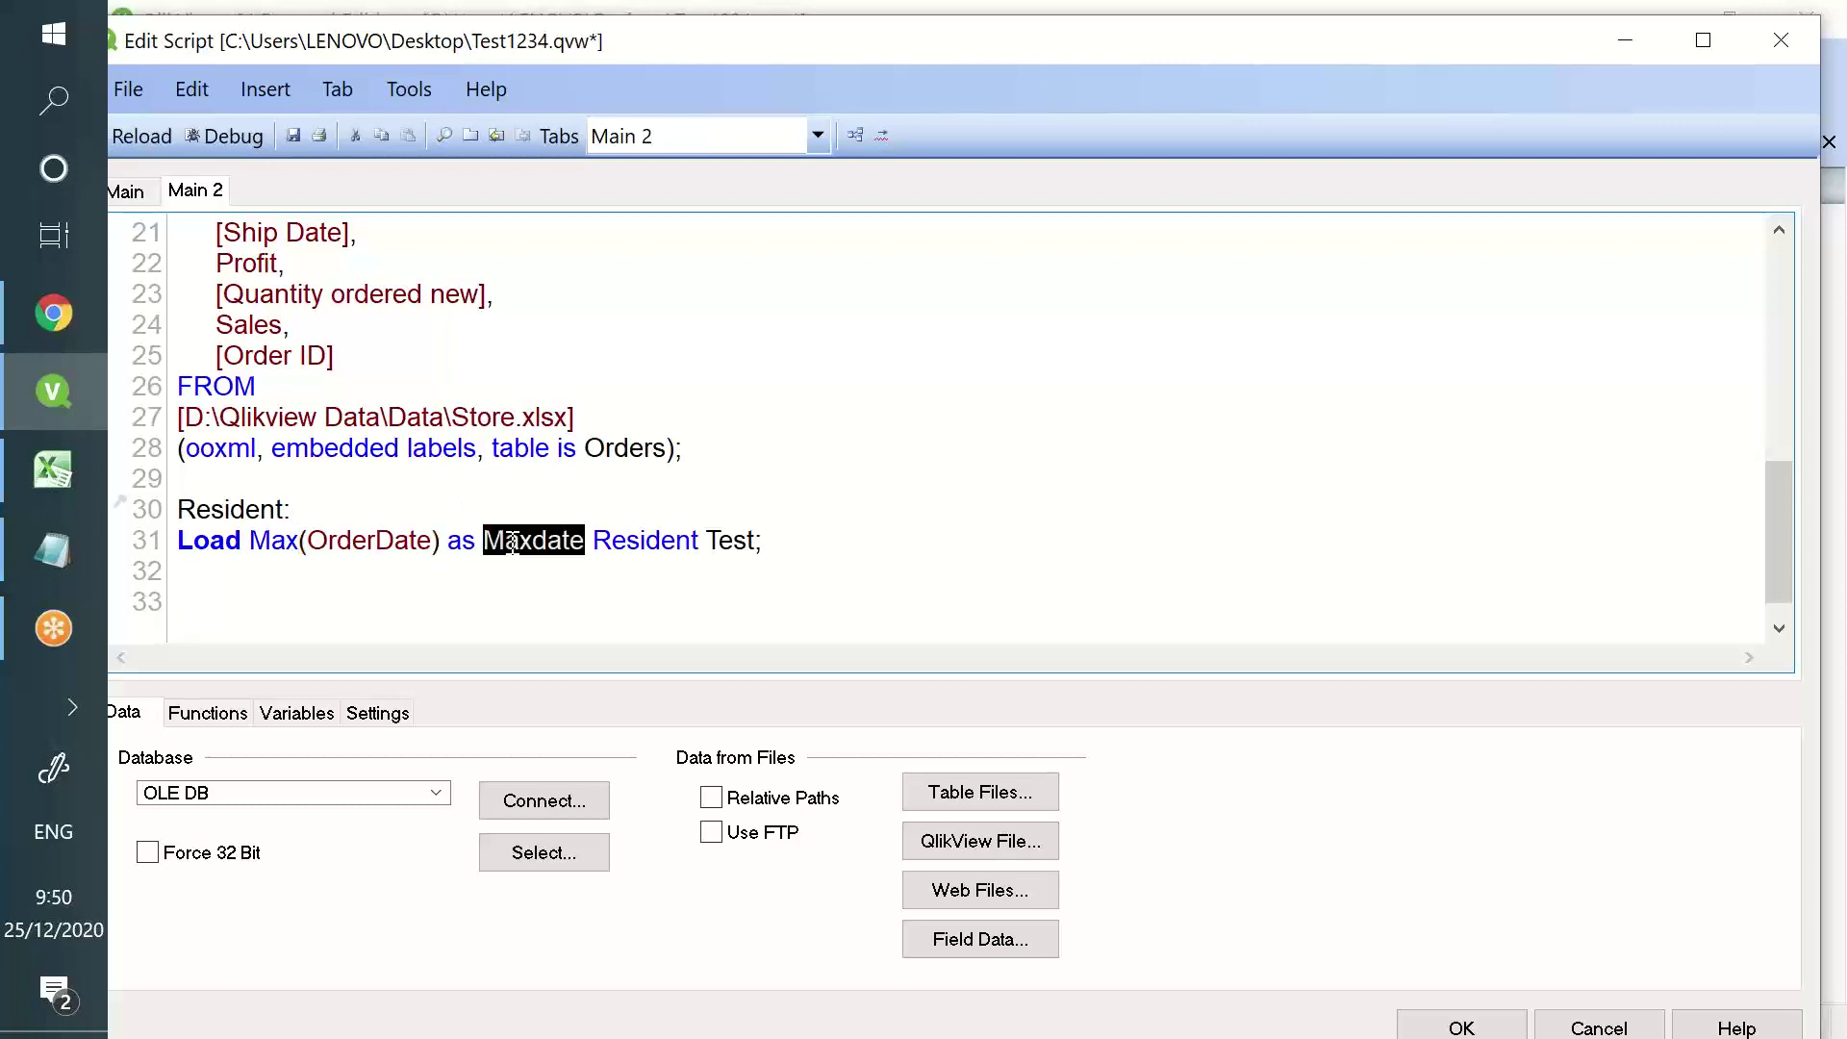
left_click(481, 610)
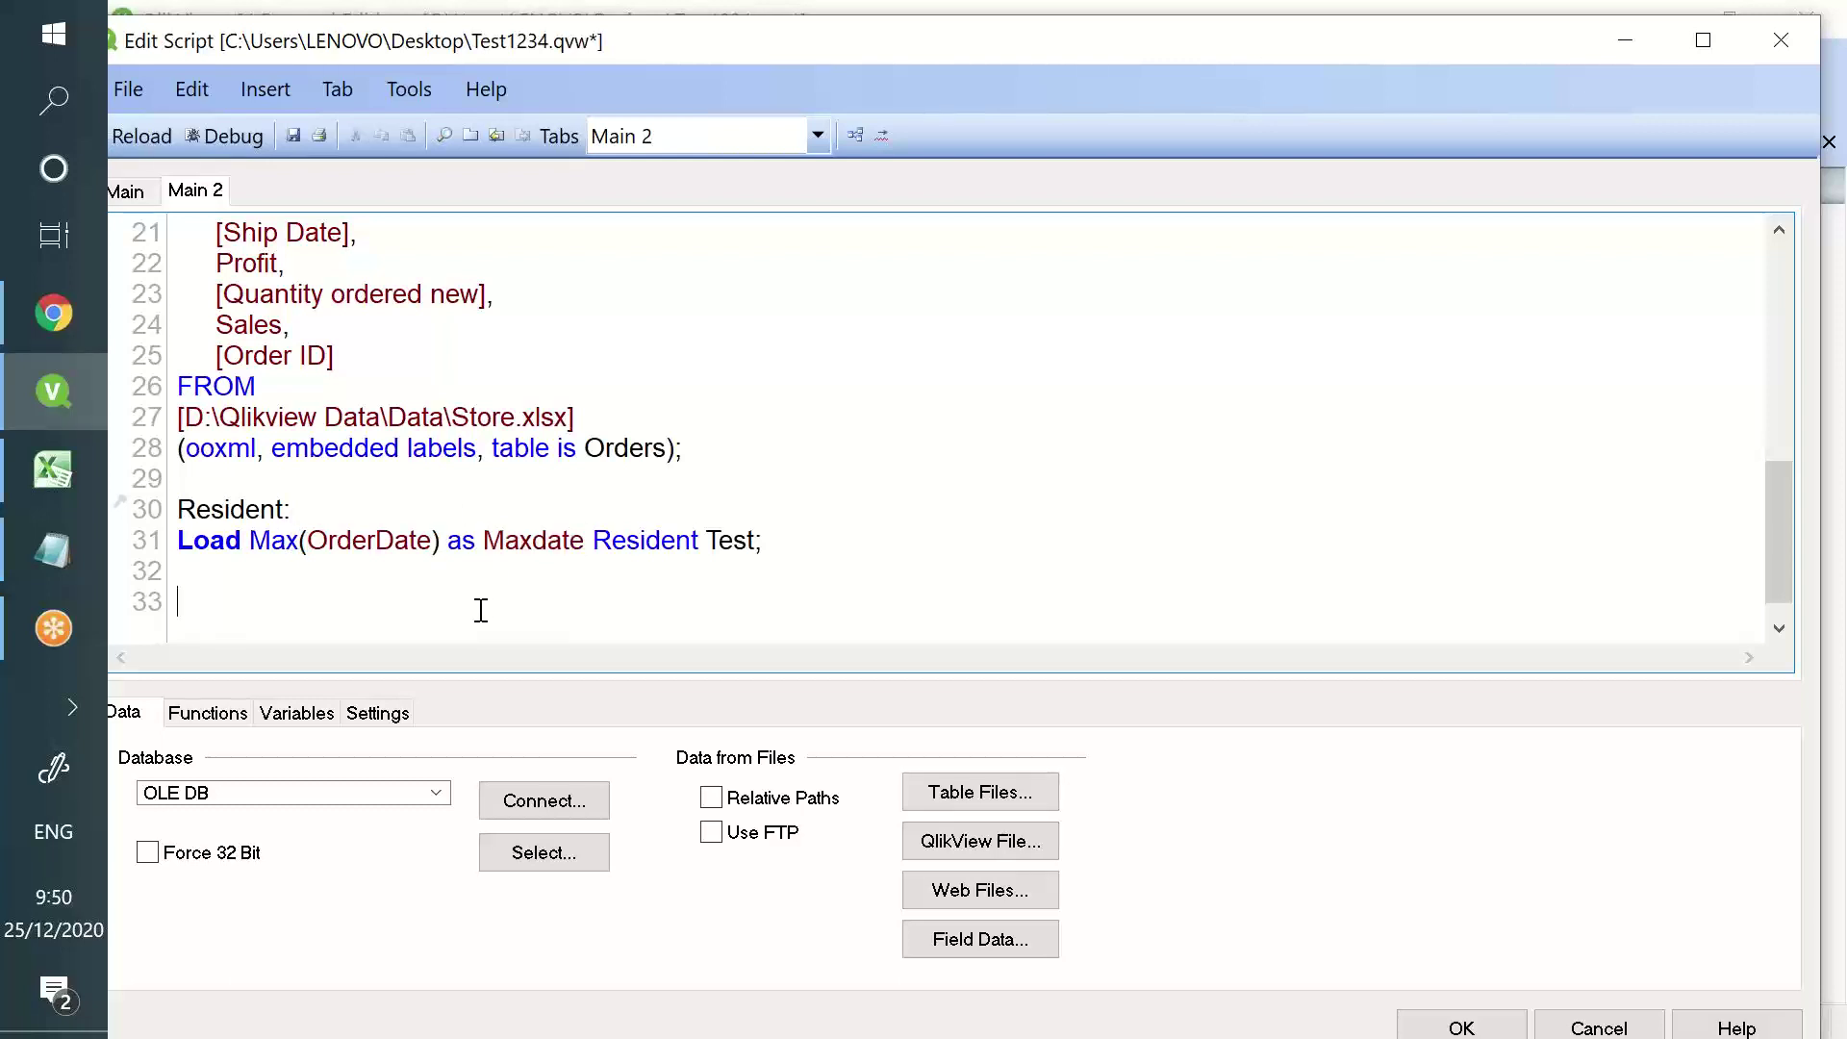
double_click(532, 540)
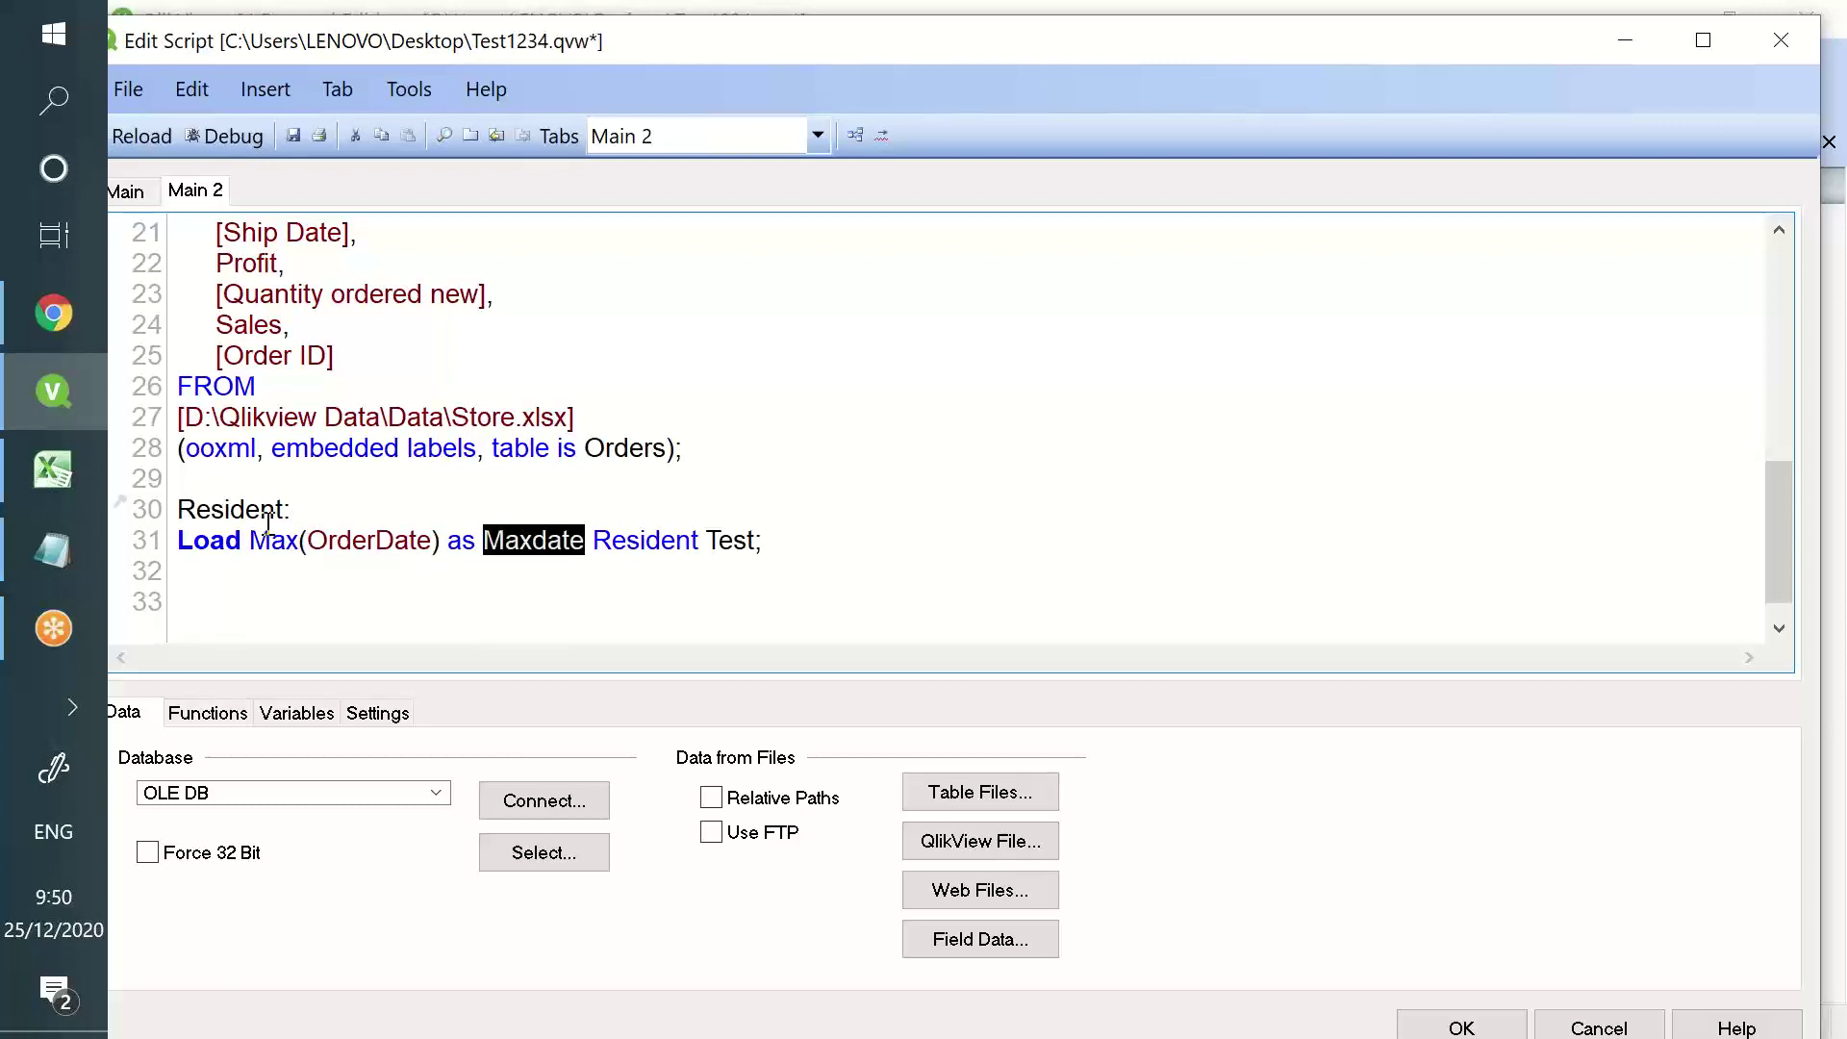
double_click(238, 510)
type("Maxd")
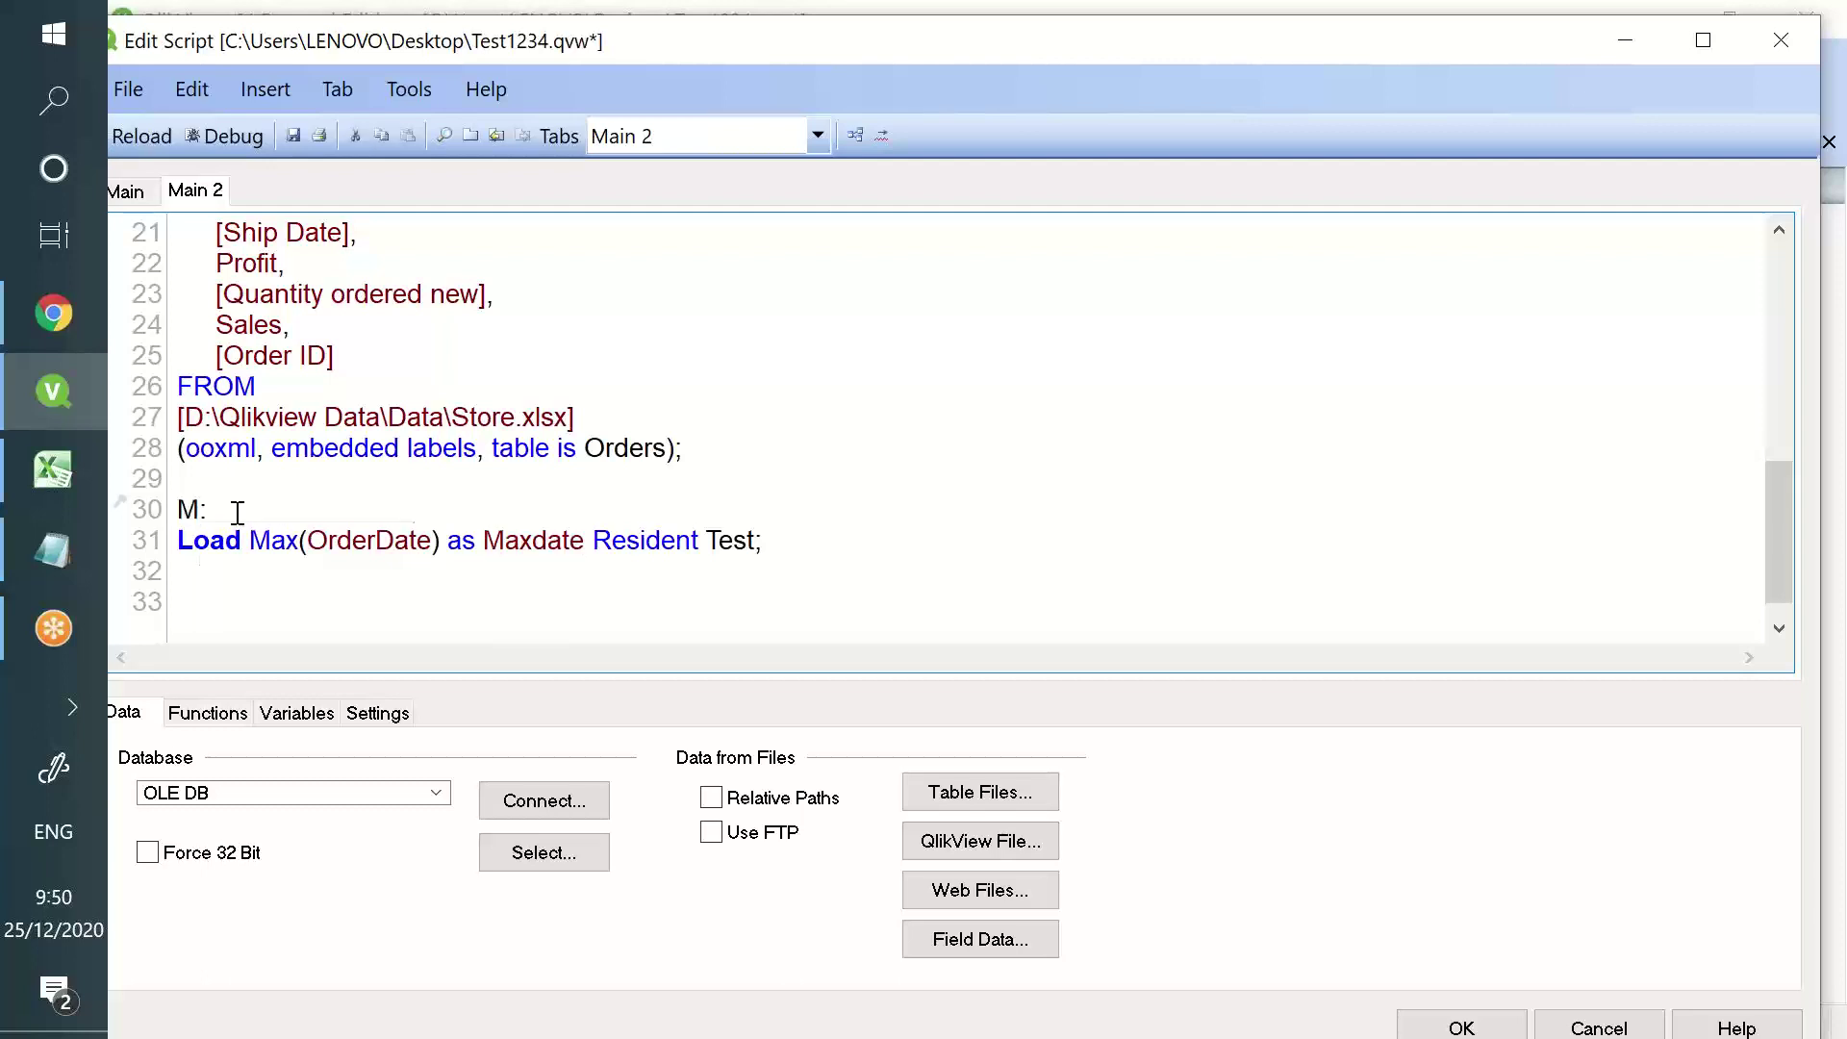
type("ate")
- Add an empty line at the end and reload, loading 3,332 Orders rows into Test
double_click(288, 542)
double_click(350, 542)
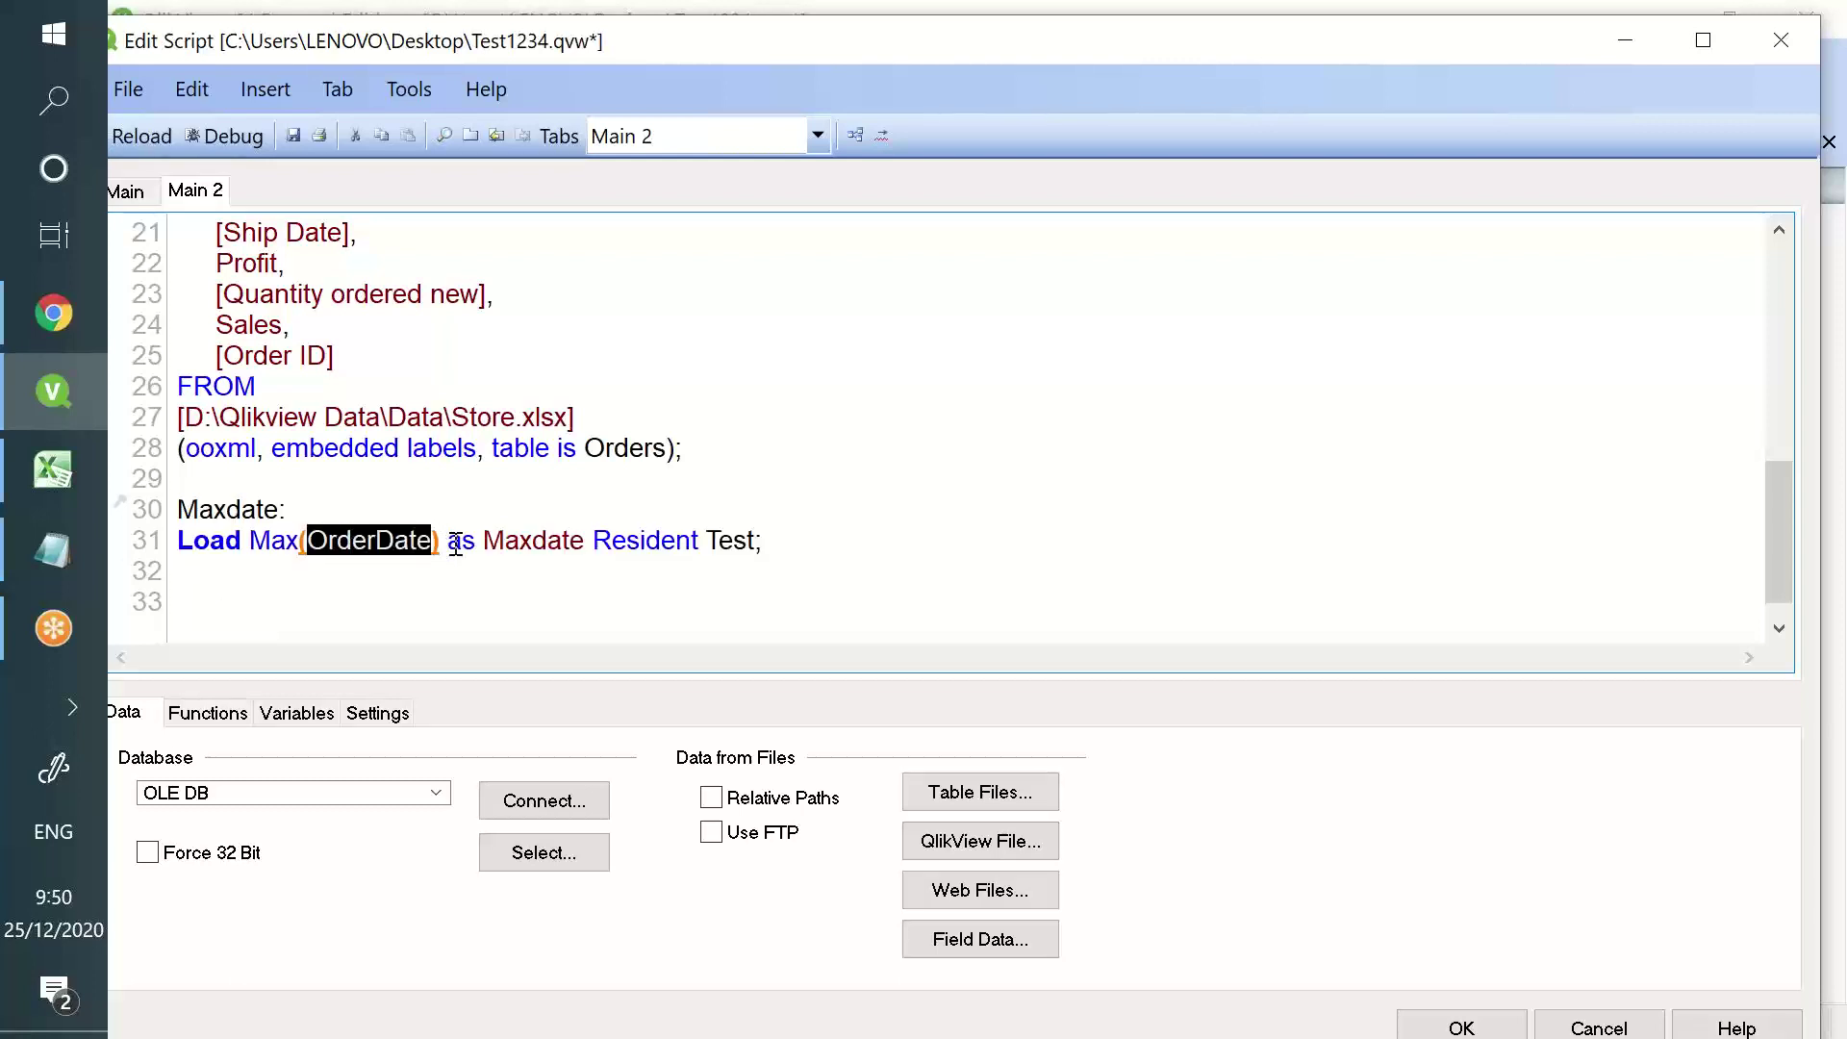
double_click(518, 542)
left_click(451, 636)
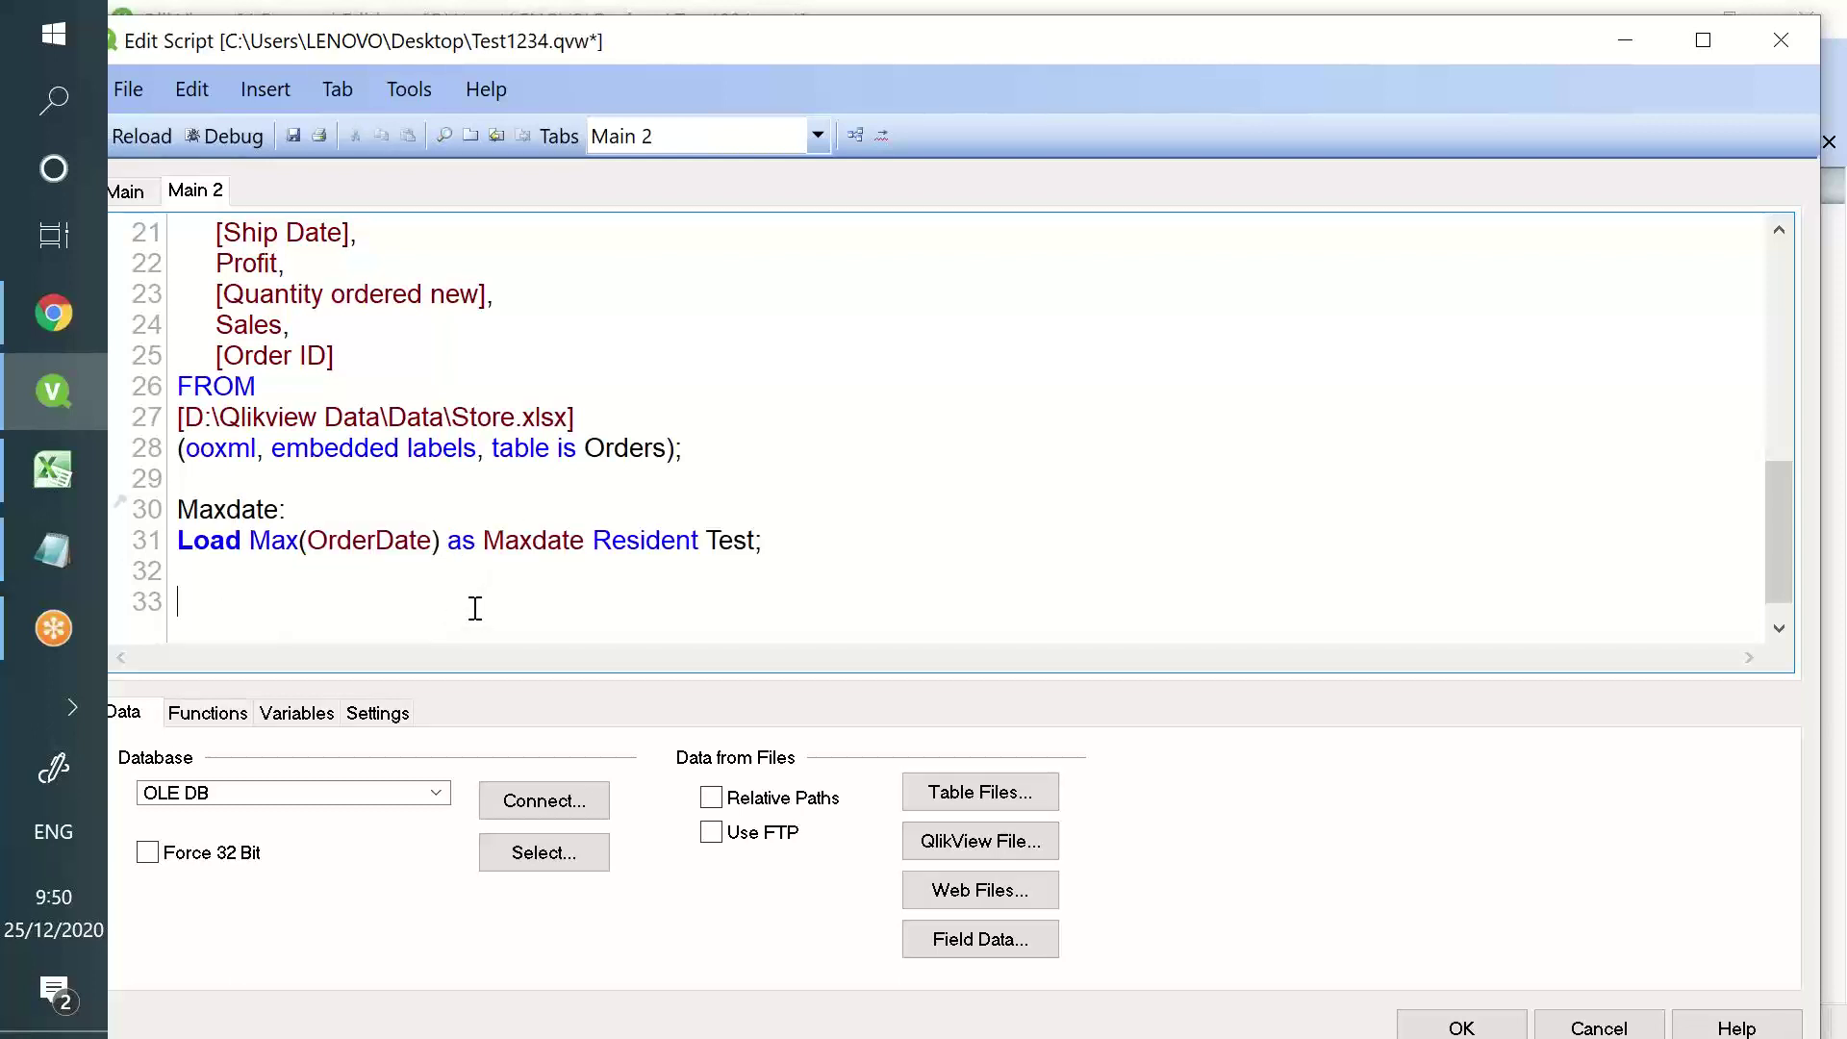
key("Return")
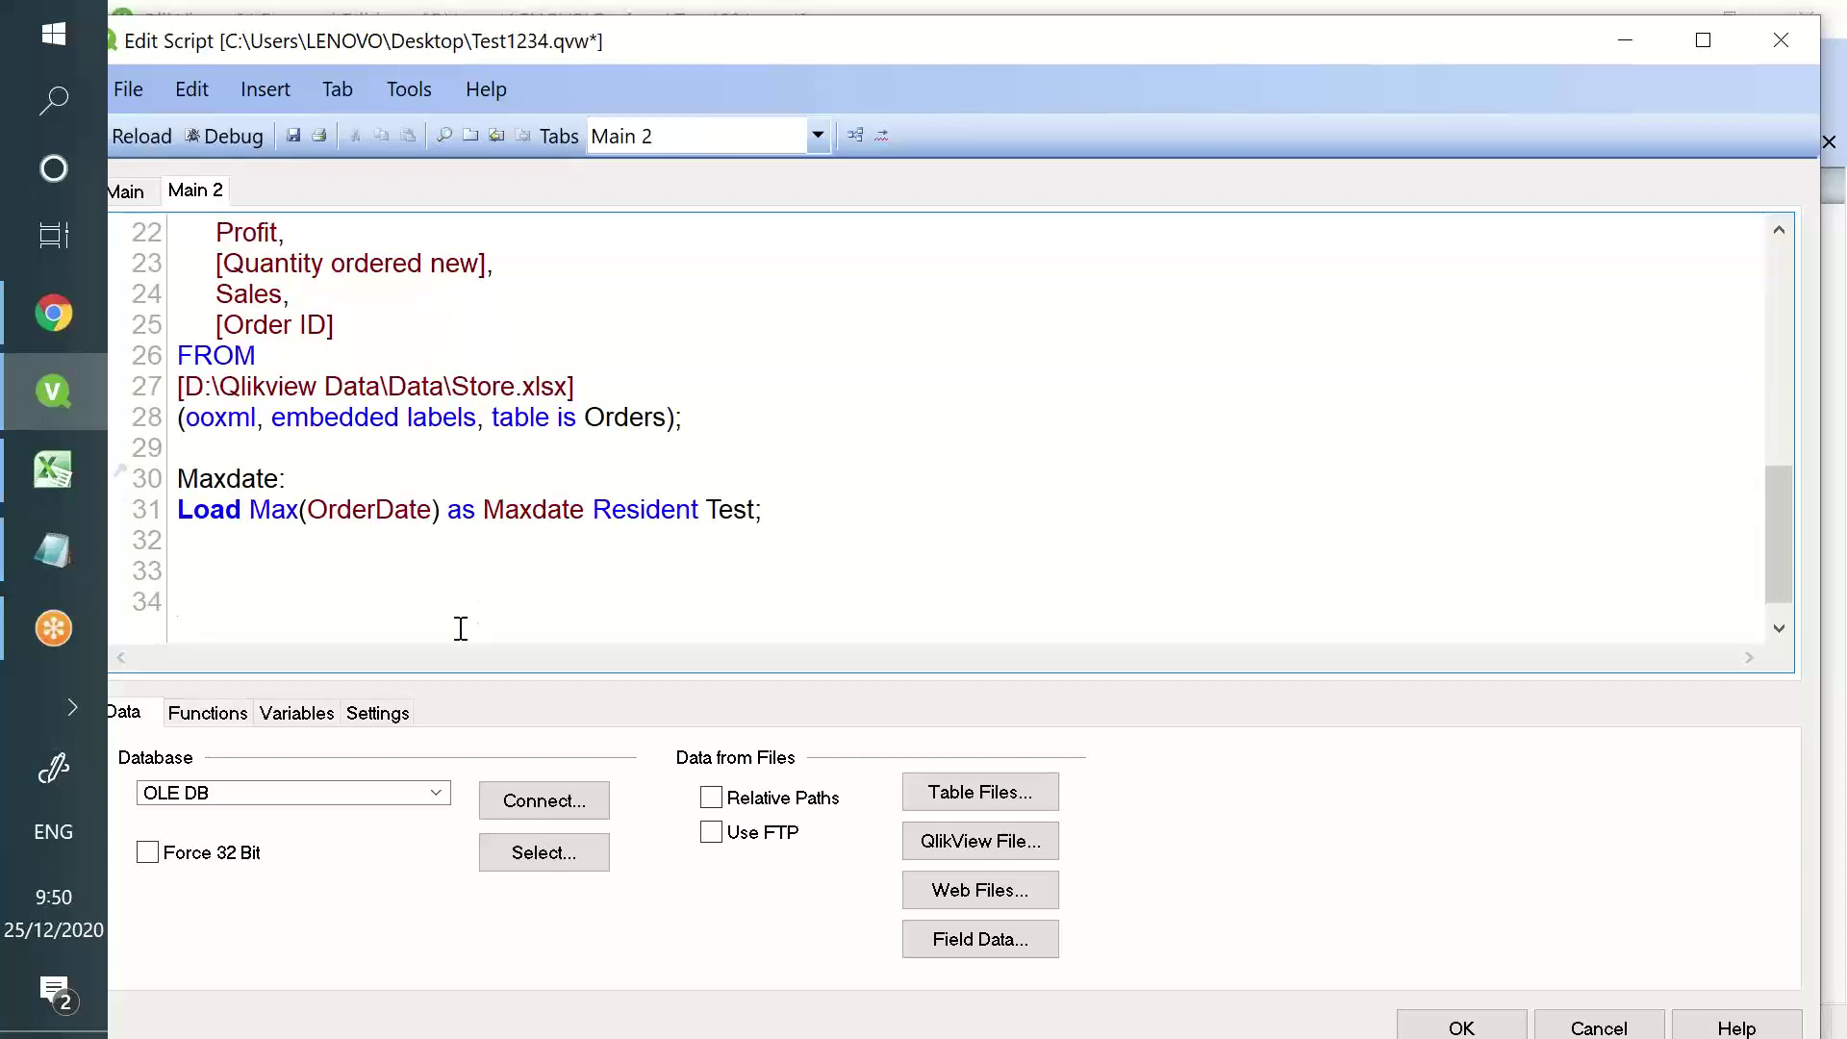
left_click_drag(404, 43, 543, 52)
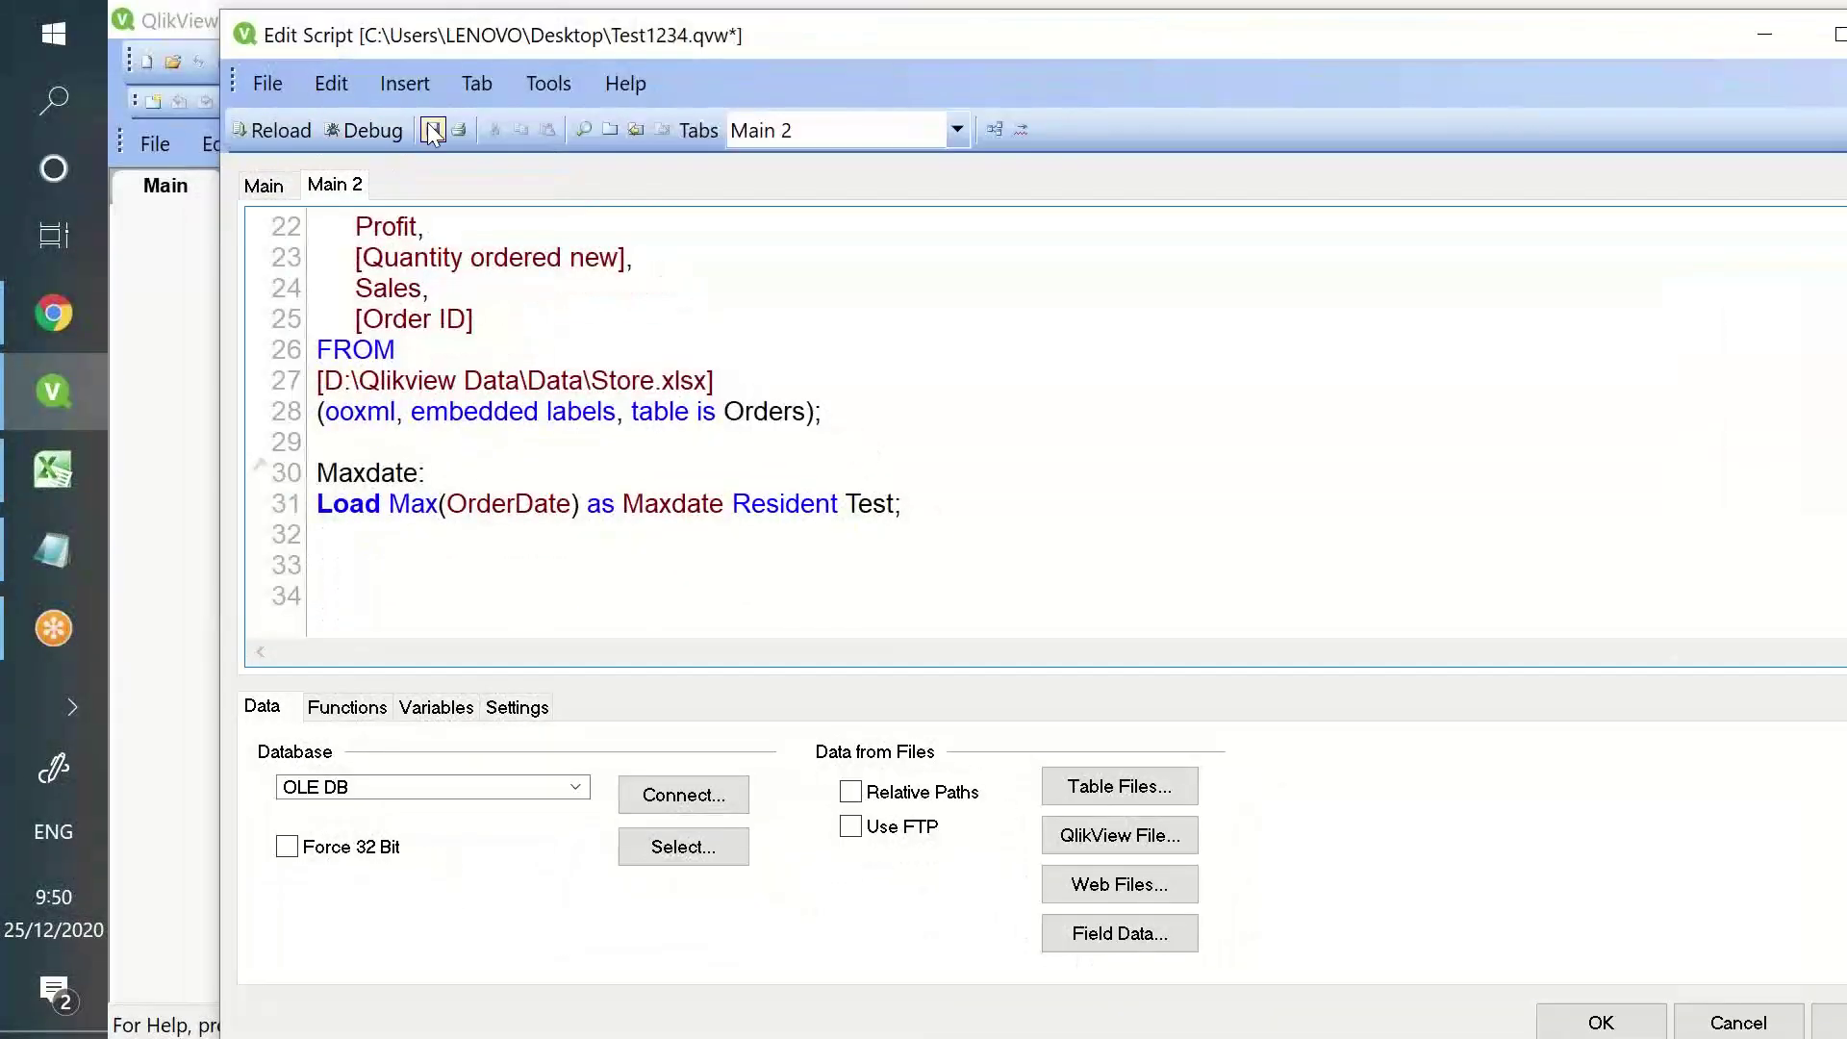
left_click(272, 130)
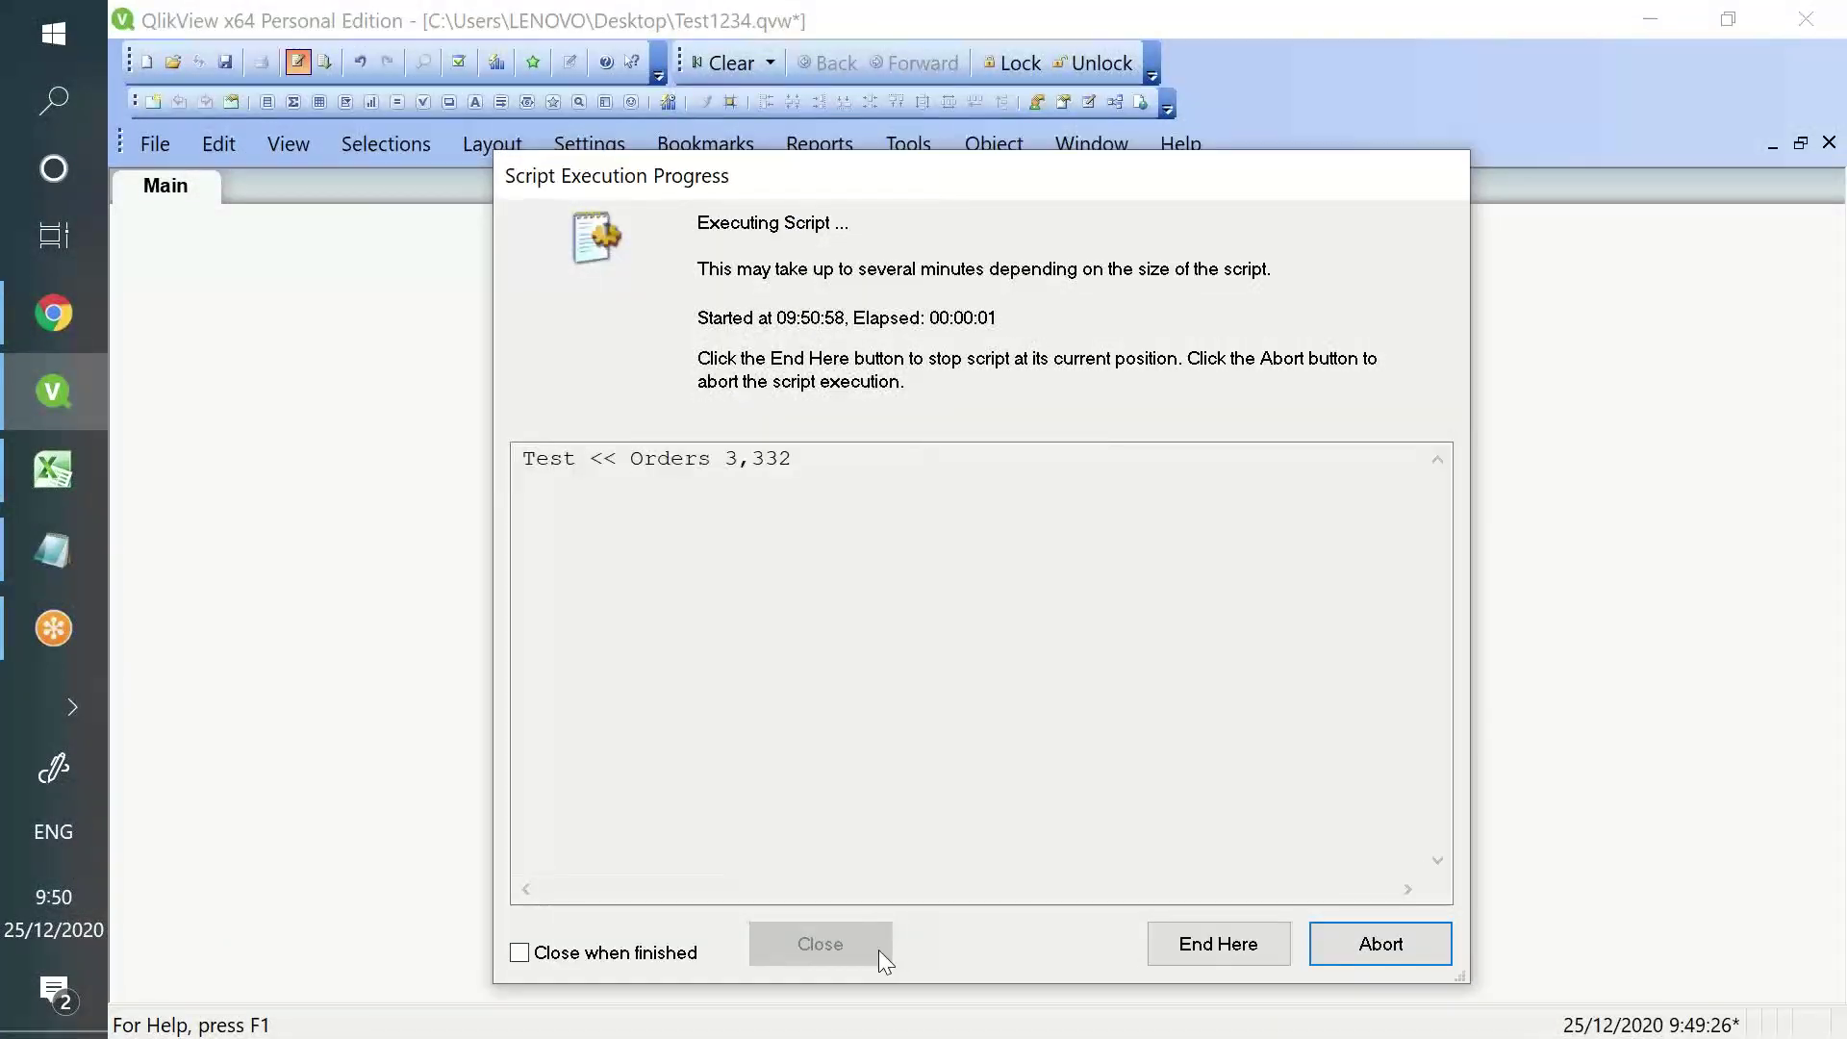
- Close the reload report and add a Maxdate listbox via Sheet Properties Fields
left_click(846, 943)
left_click(649, 688)
left_click(583, 306)
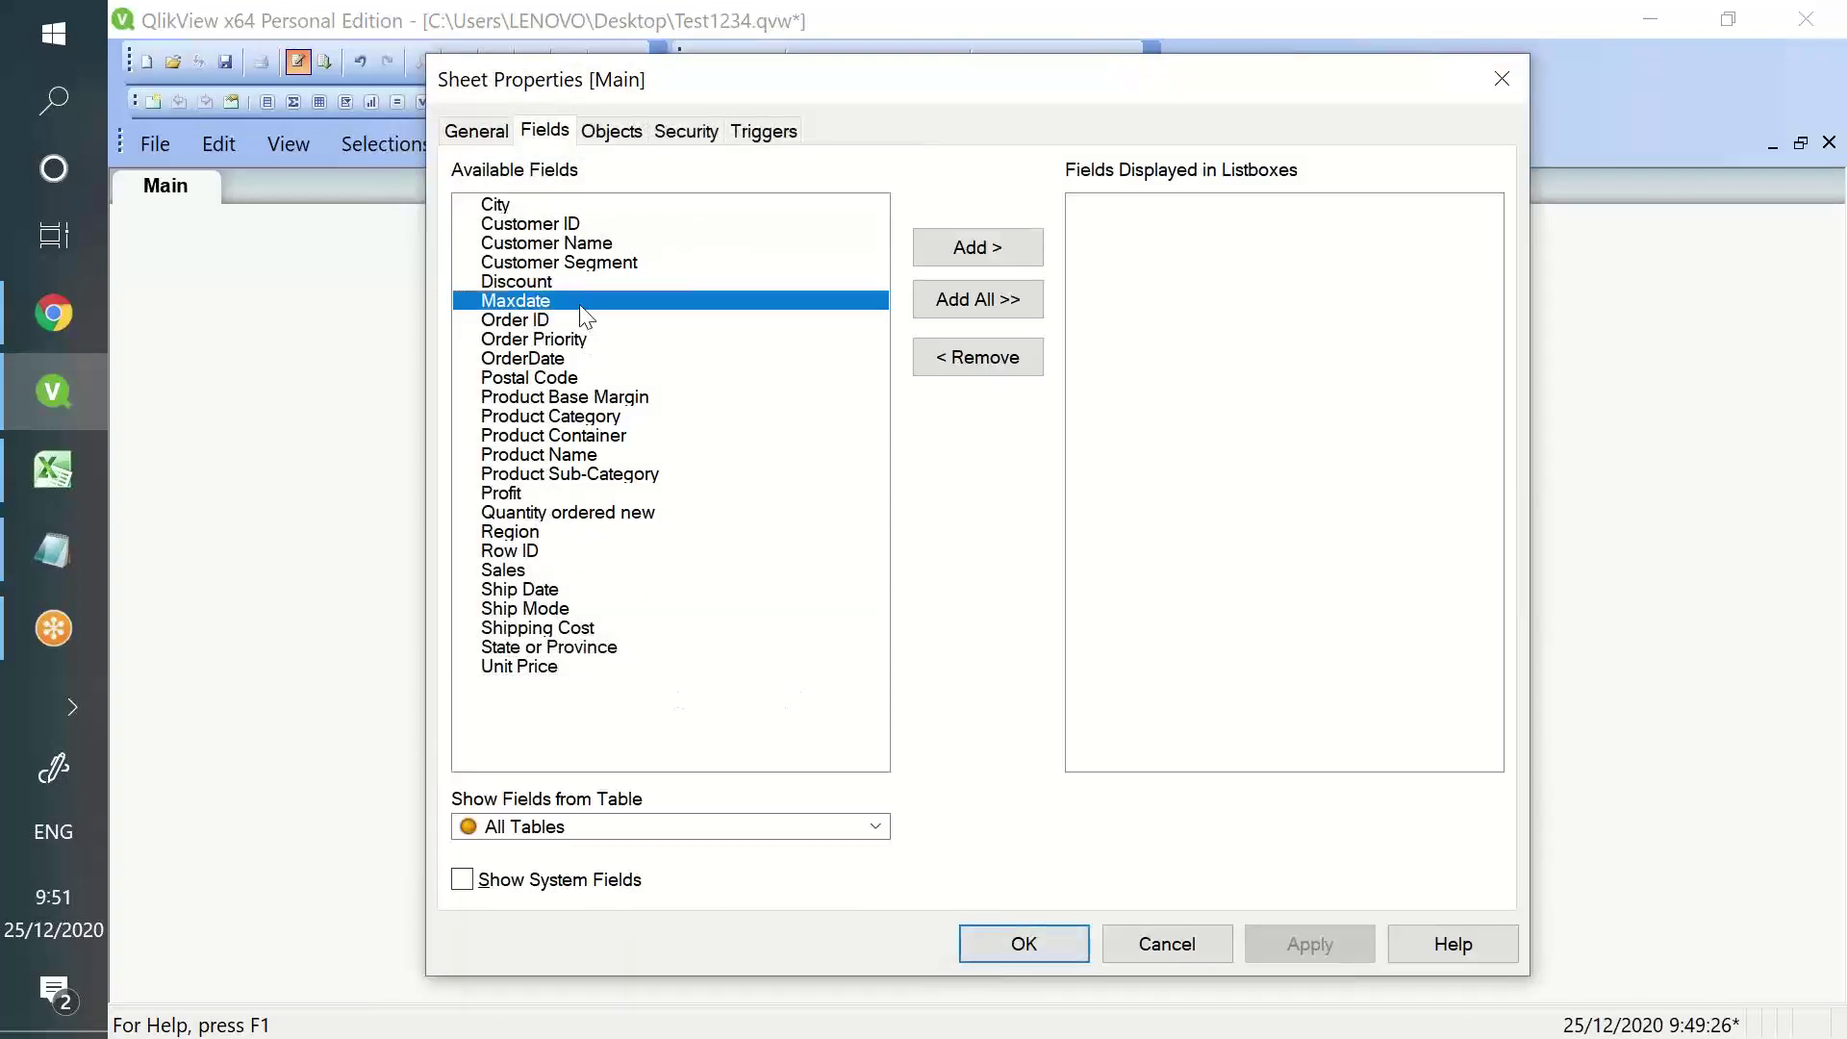
left_click(937, 252)
left_click(1251, 941)
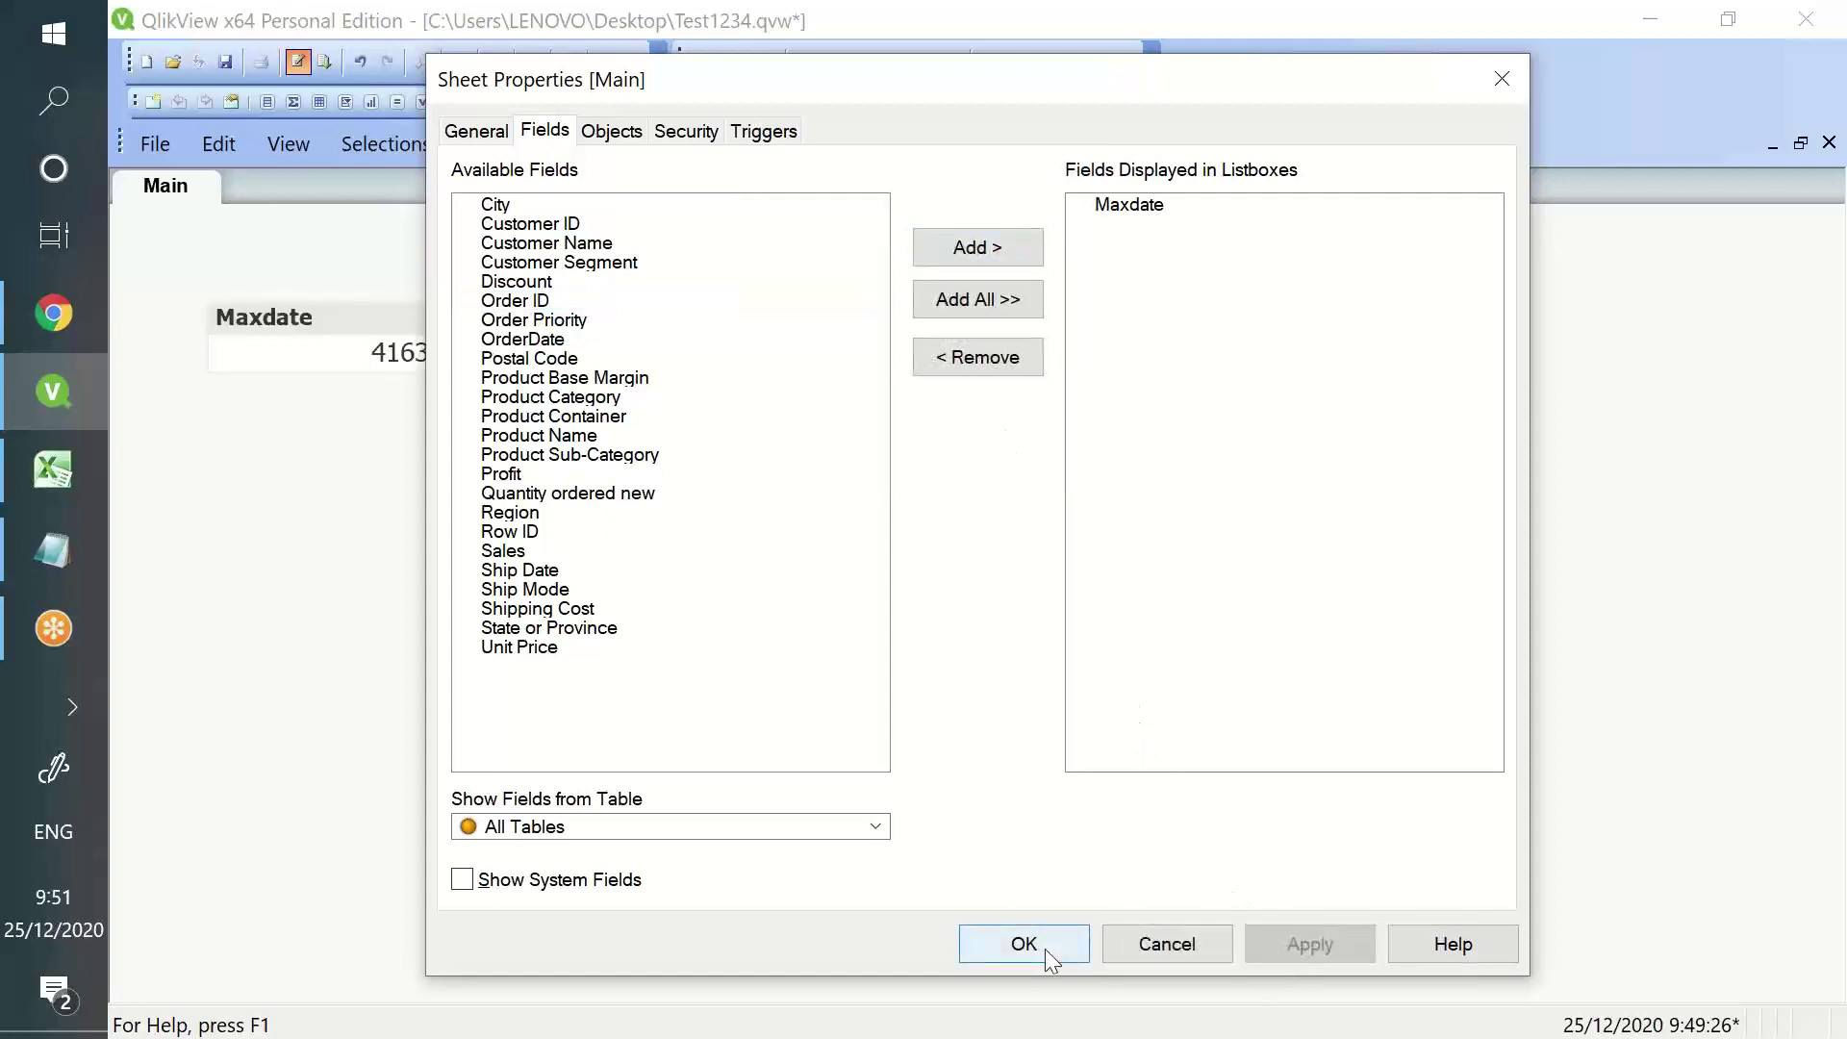
left_click(1044, 949)
- Move the Maxdate listbox showing 41639, then remove it from the sheet
left_click_drag(364, 326, 651, 309)
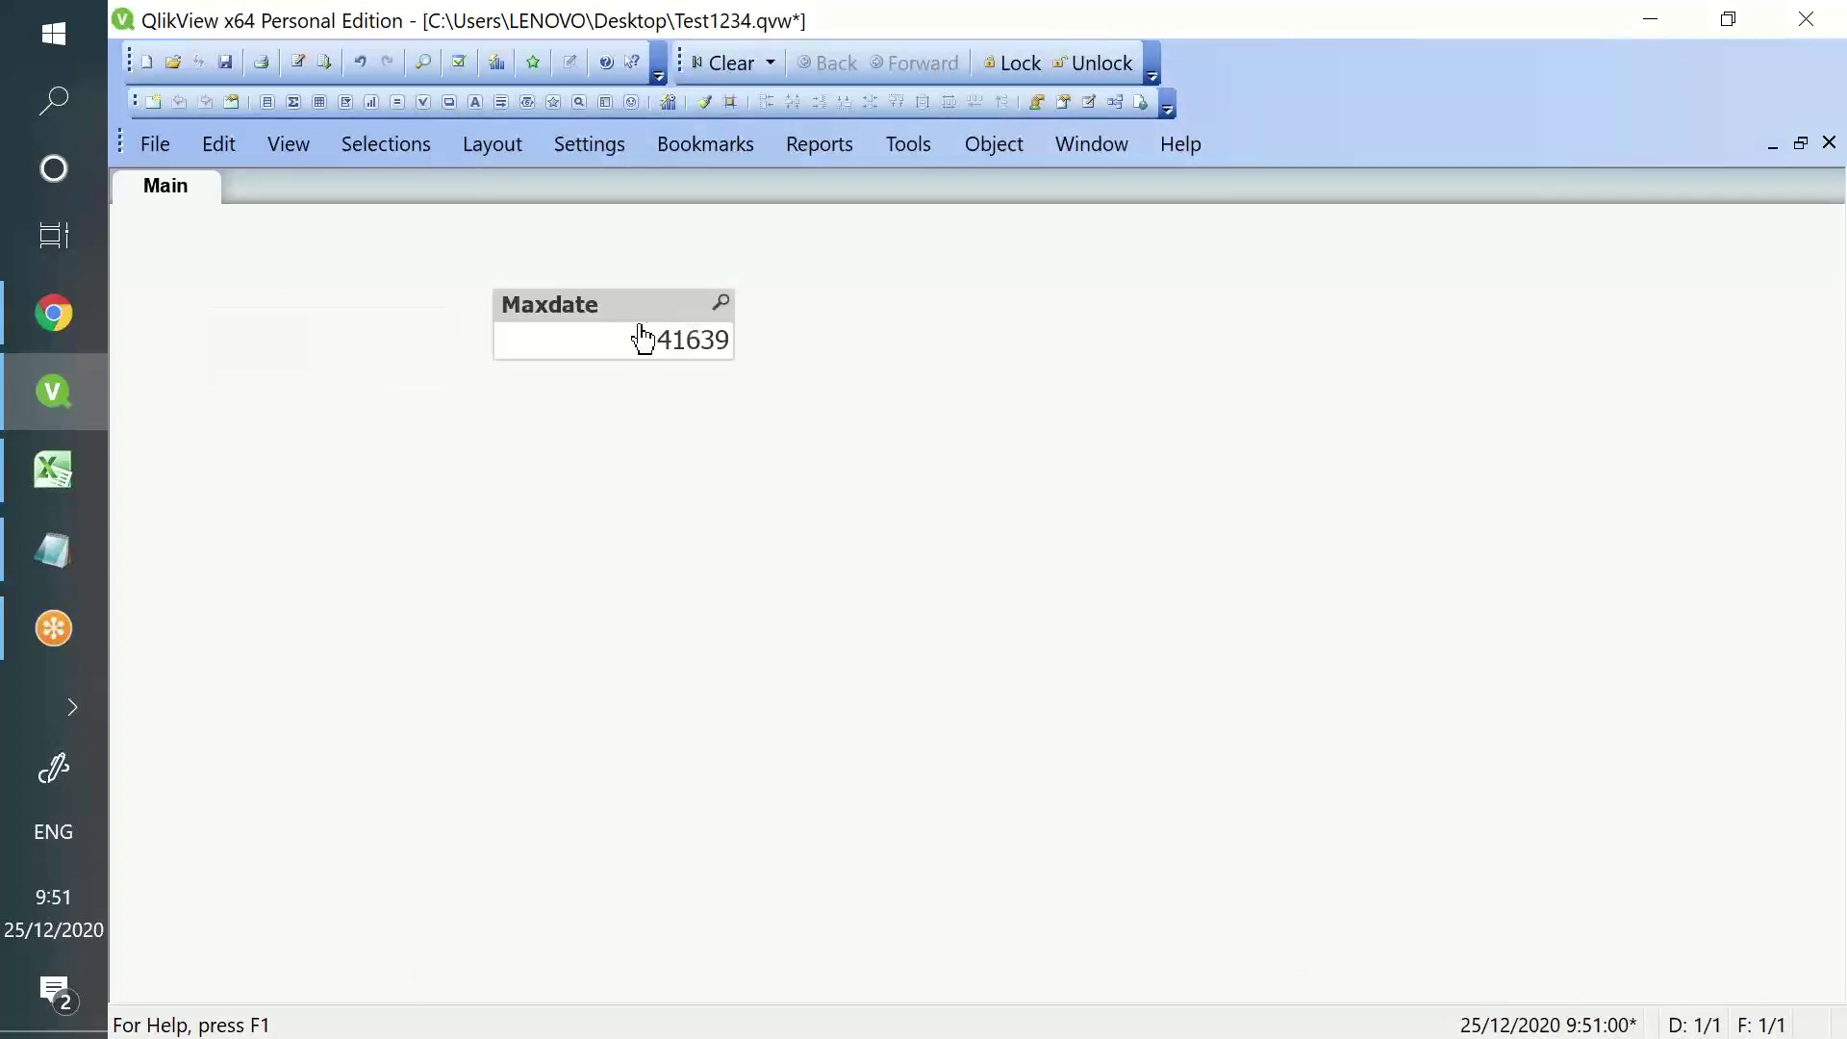
right_click(627, 302)
left_click(743, 1004)
left_click(862, 591)
- Create a wide text object with =Date(Maxdate) showing 31/12/2013, then reopen the script
right_click(724, 356)
mouse_move(798, 459)
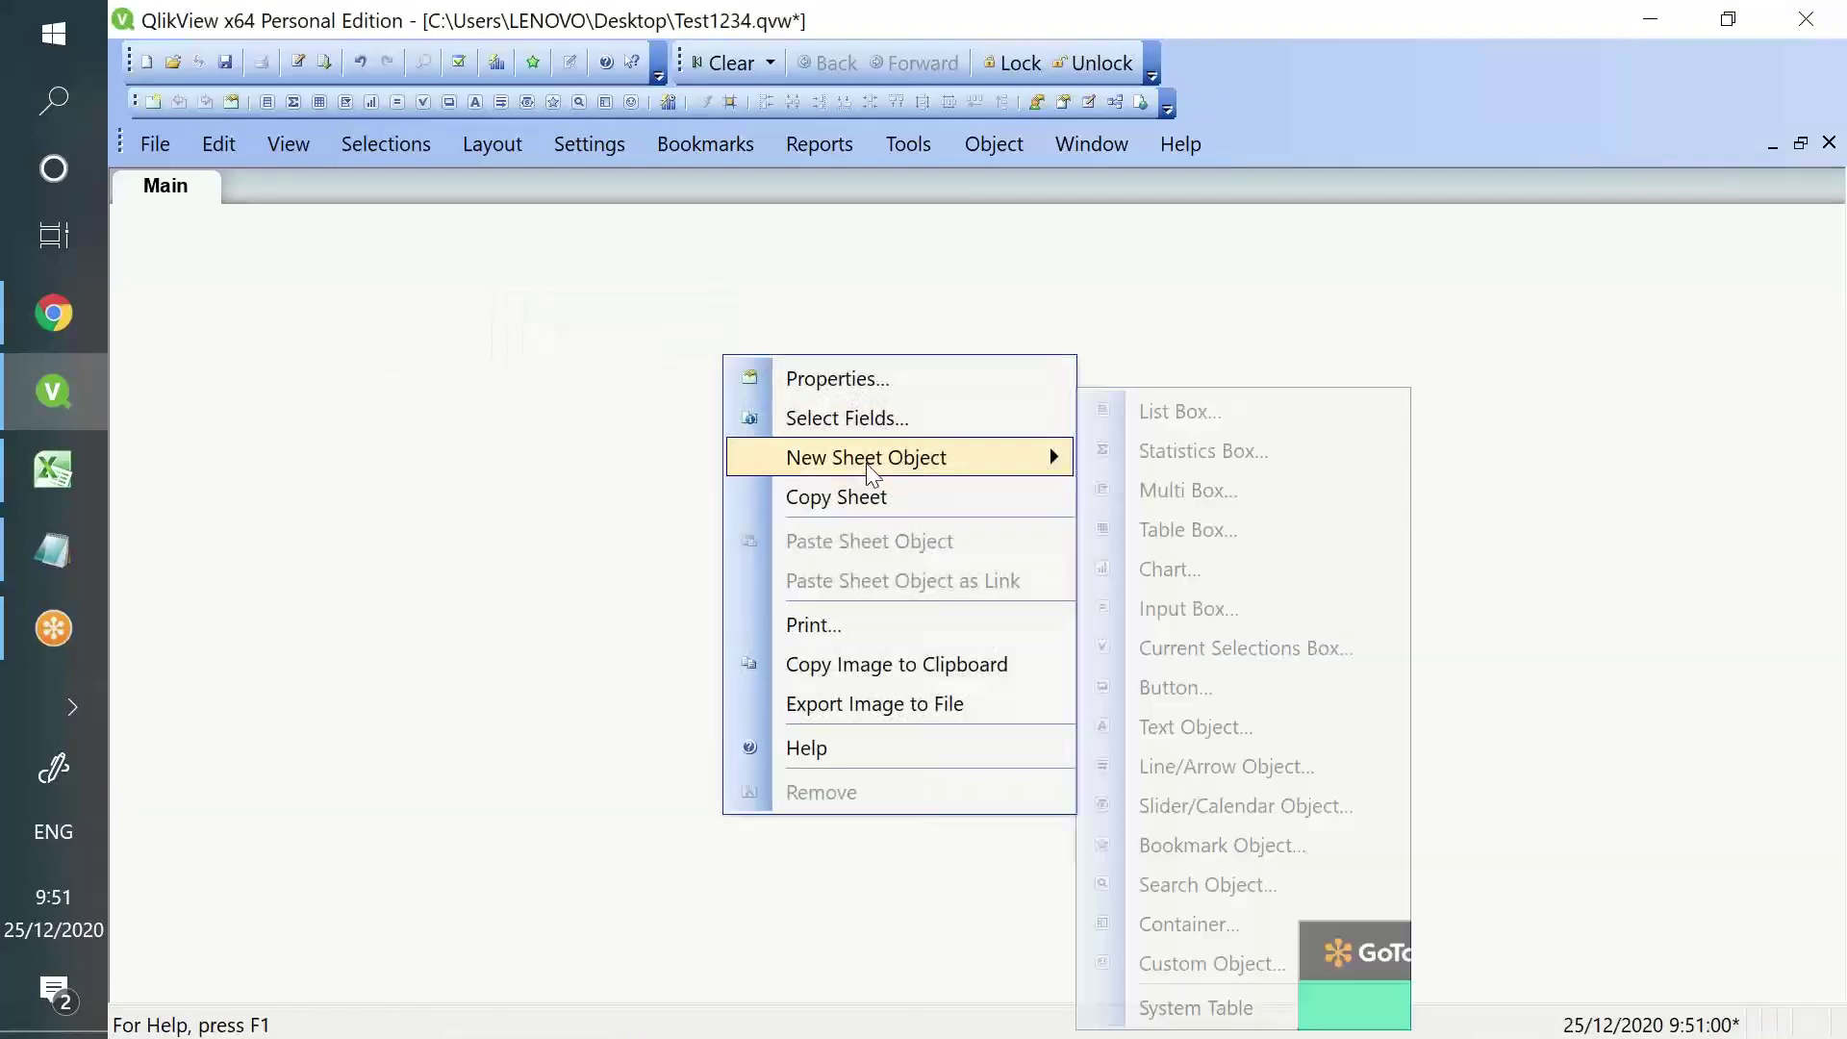
left_click(1278, 734)
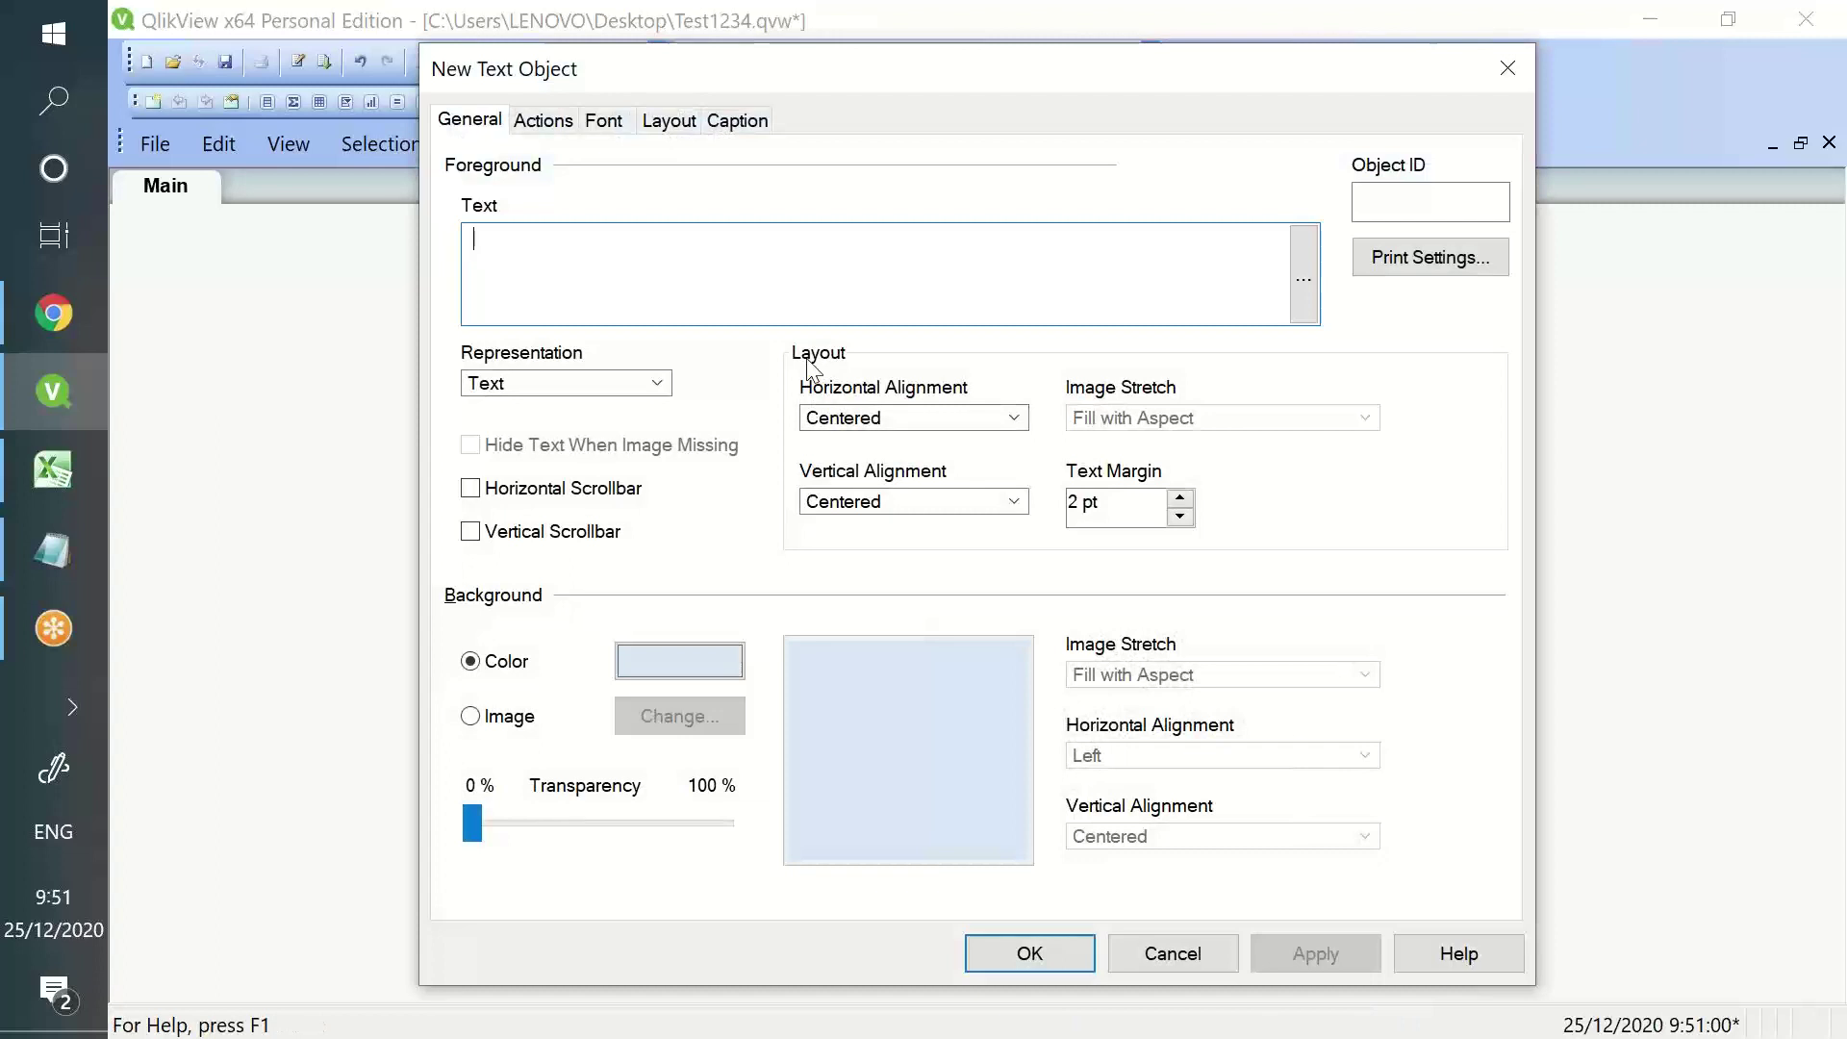
type("=Date(Max")
key("Return")
type(")")
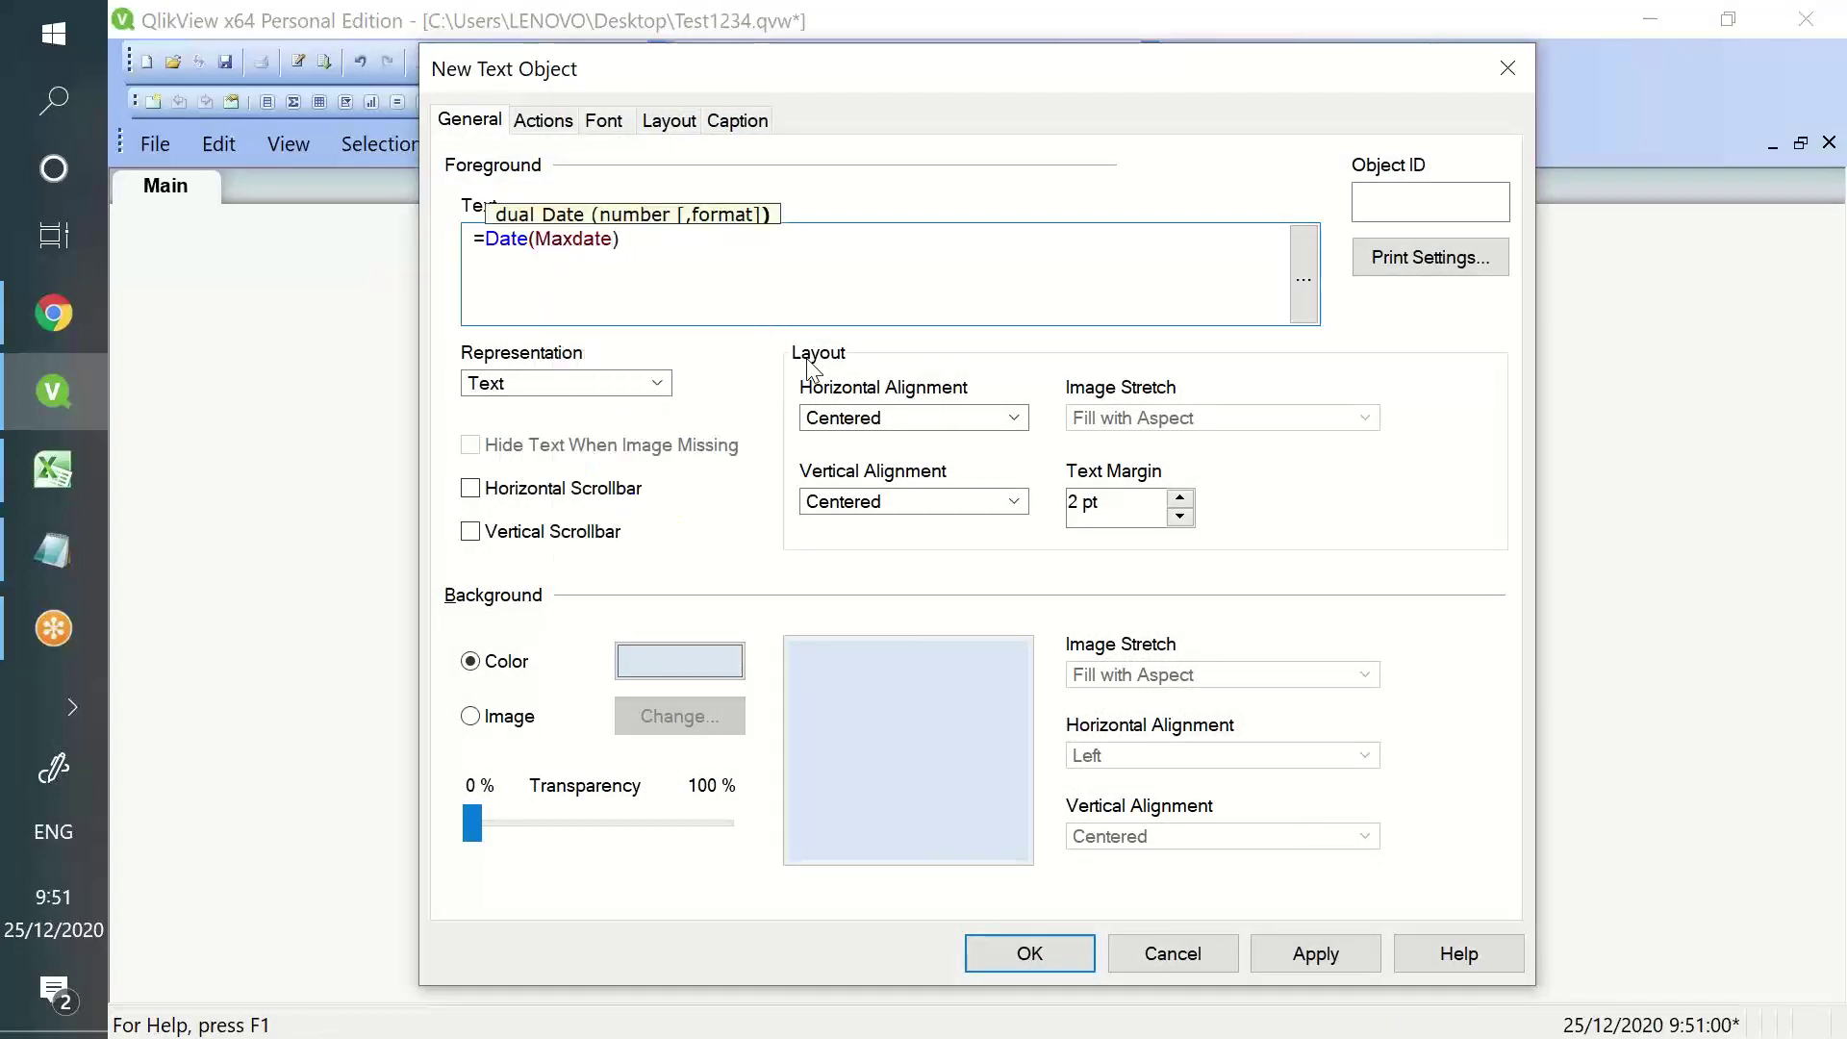
left_click(1294, 953)
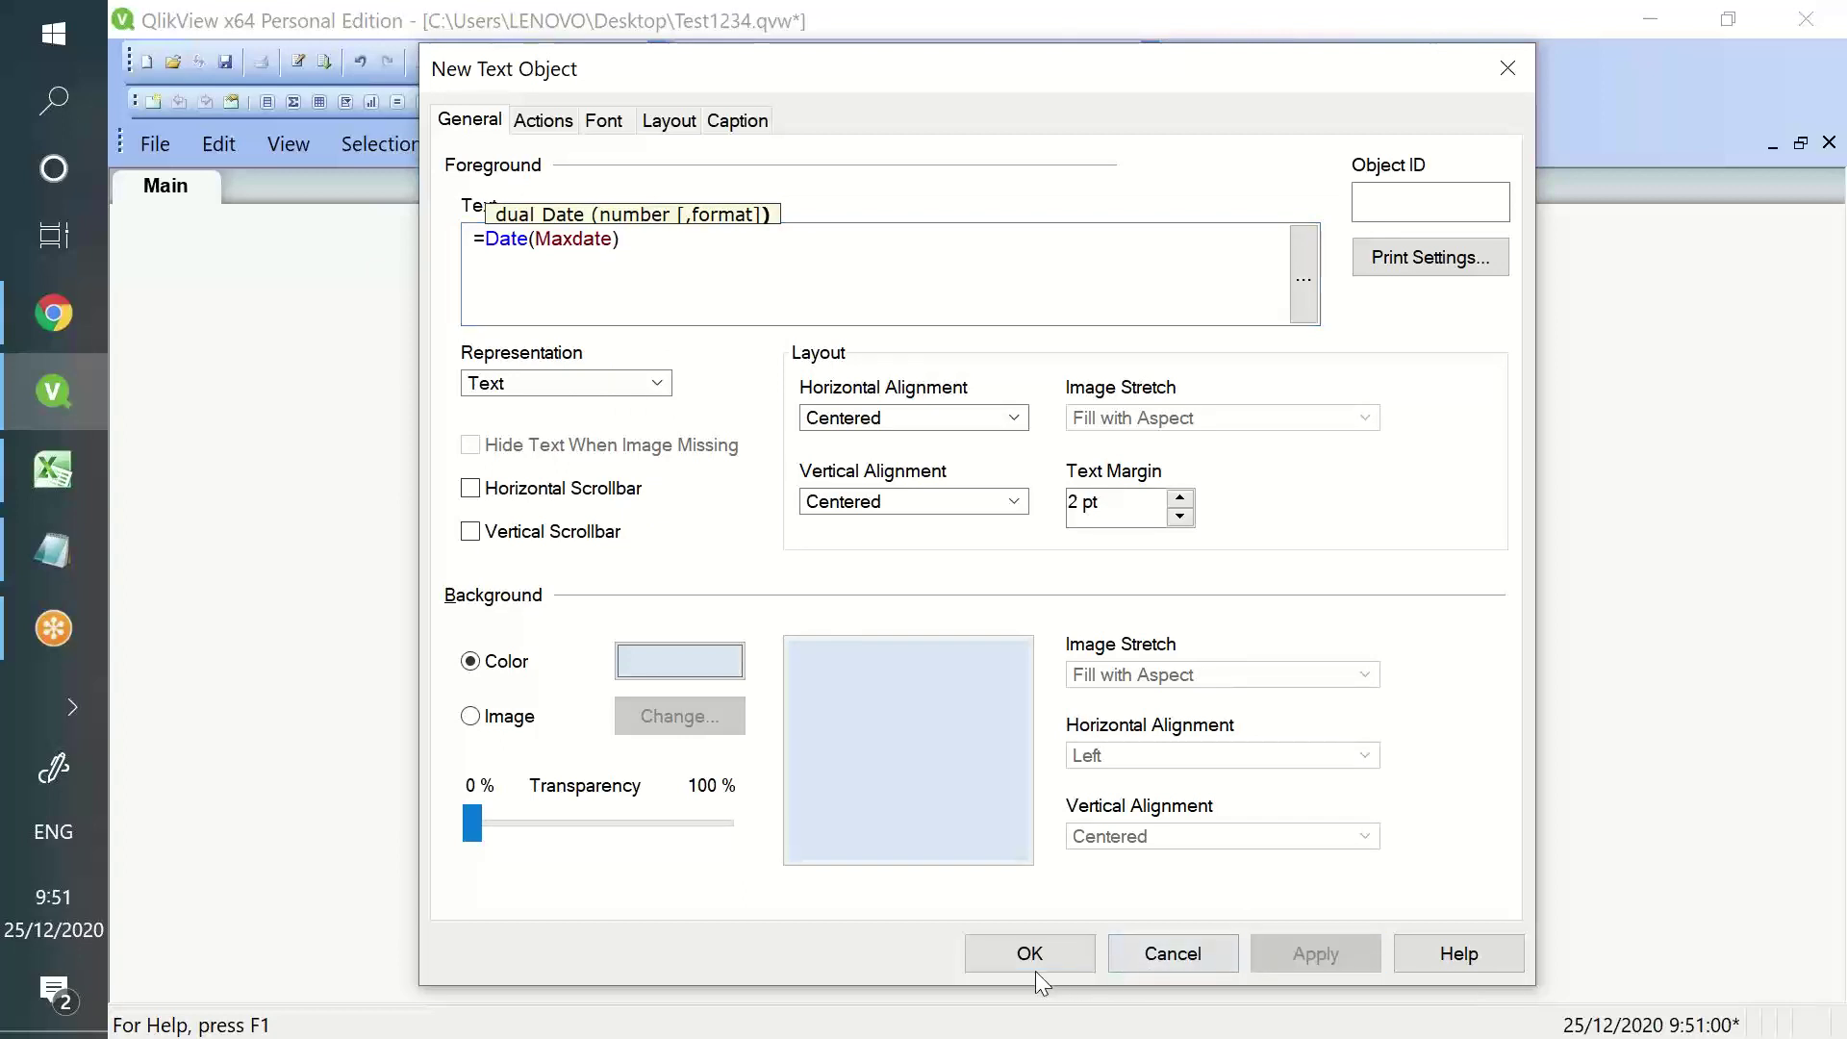
left_click(1033, 962)
left_click_drag(965, 593, 991, 424)
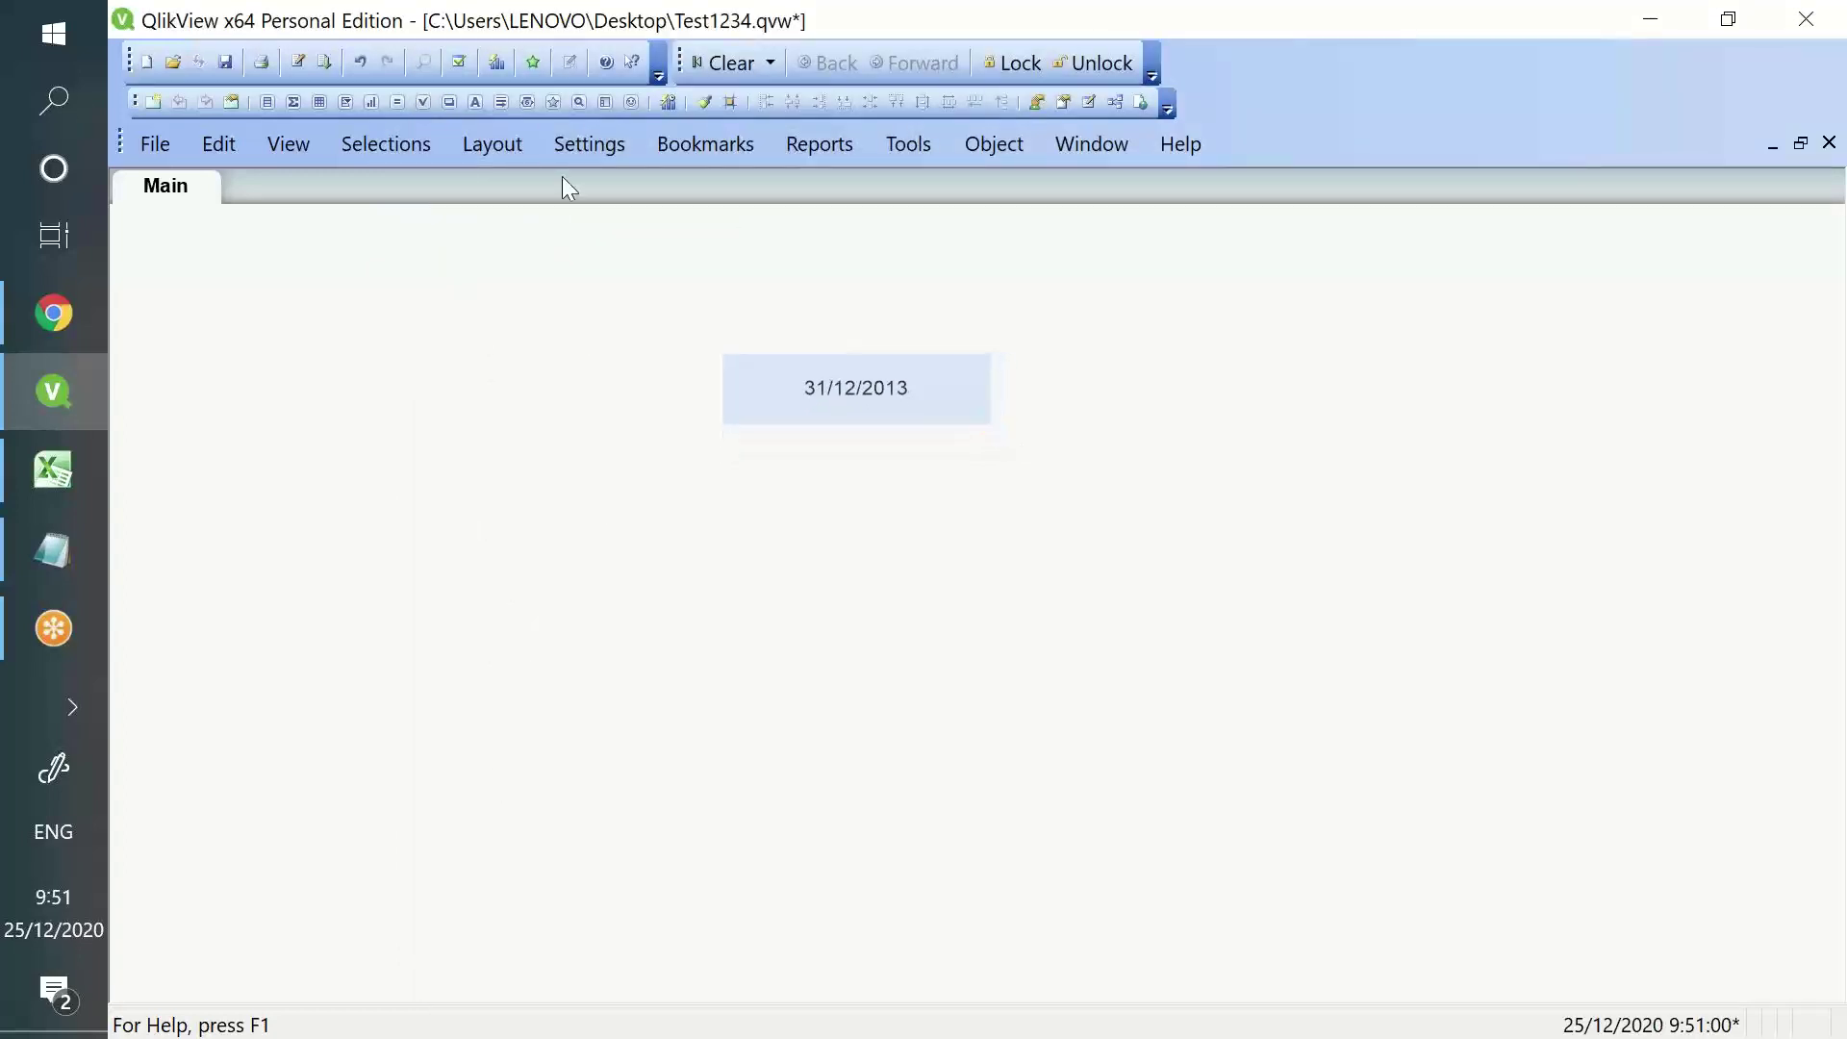
left_click(300, 62)
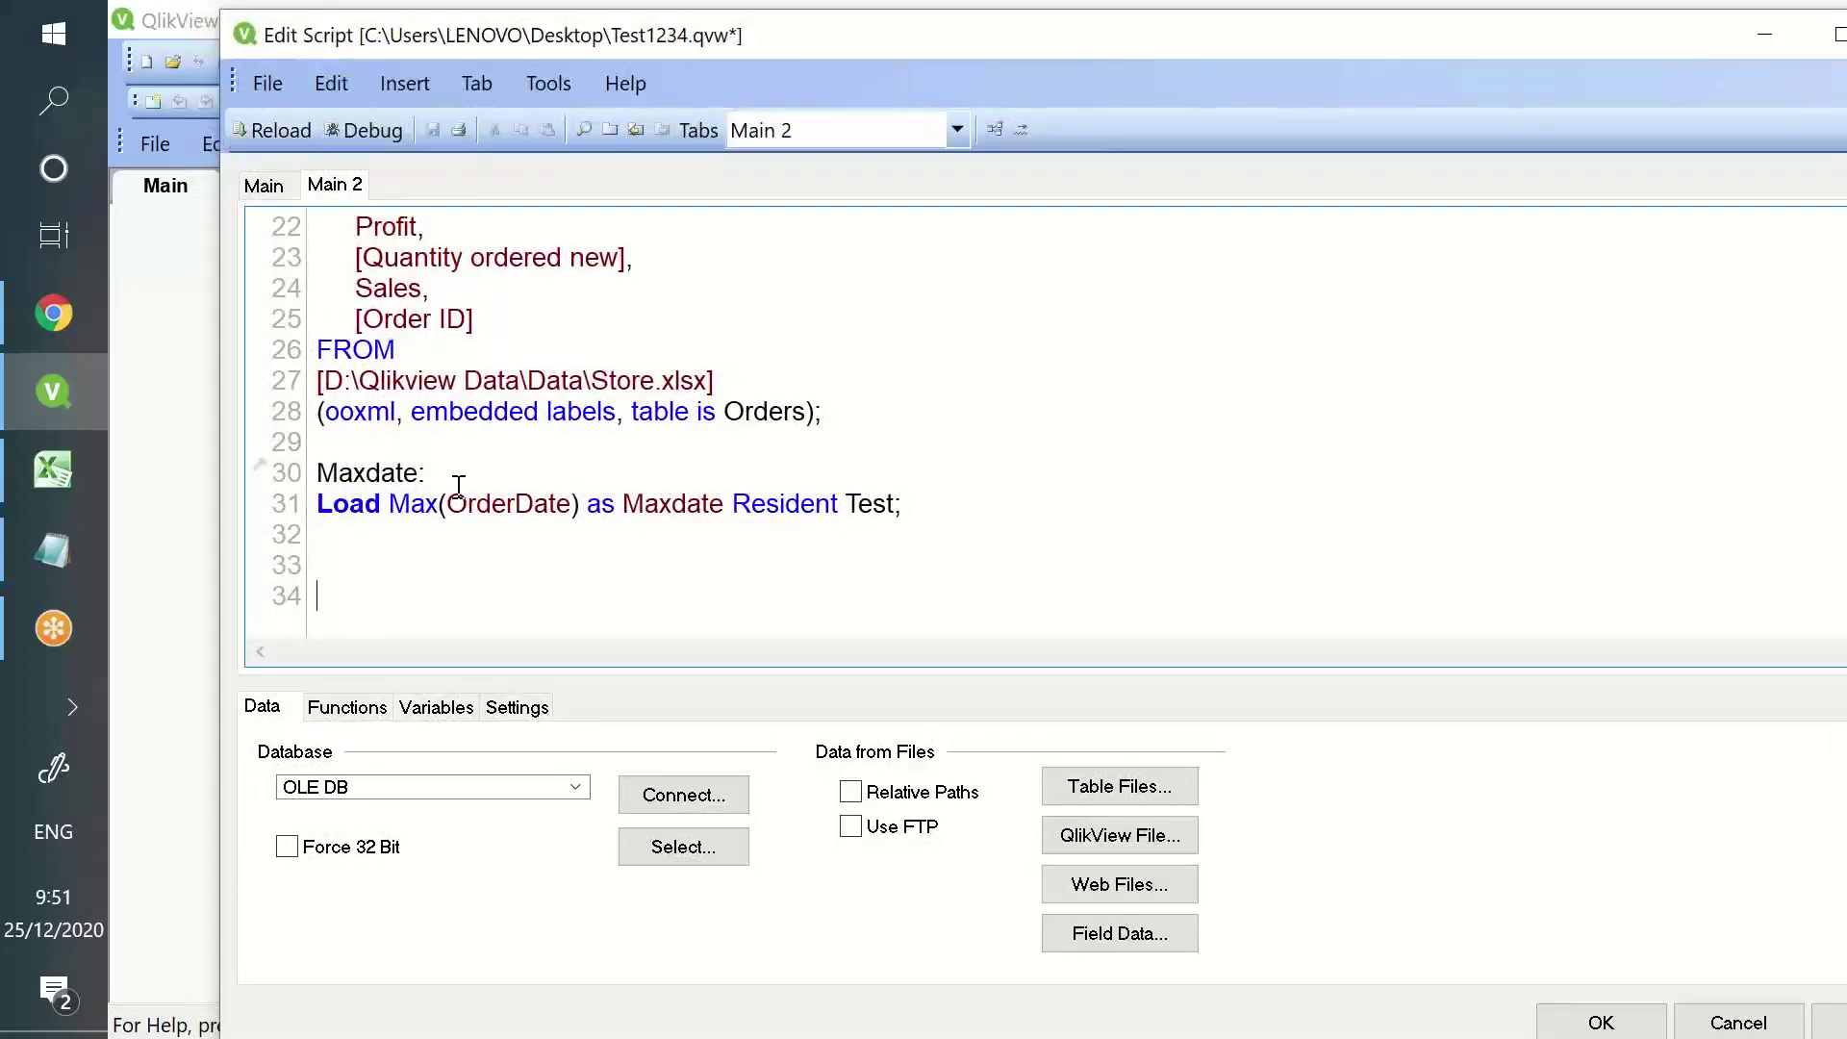
- Write Let vmaxdate = Num(Peek(OrderDate)) on a new line below the Maxdate load
double_click(405, 500)
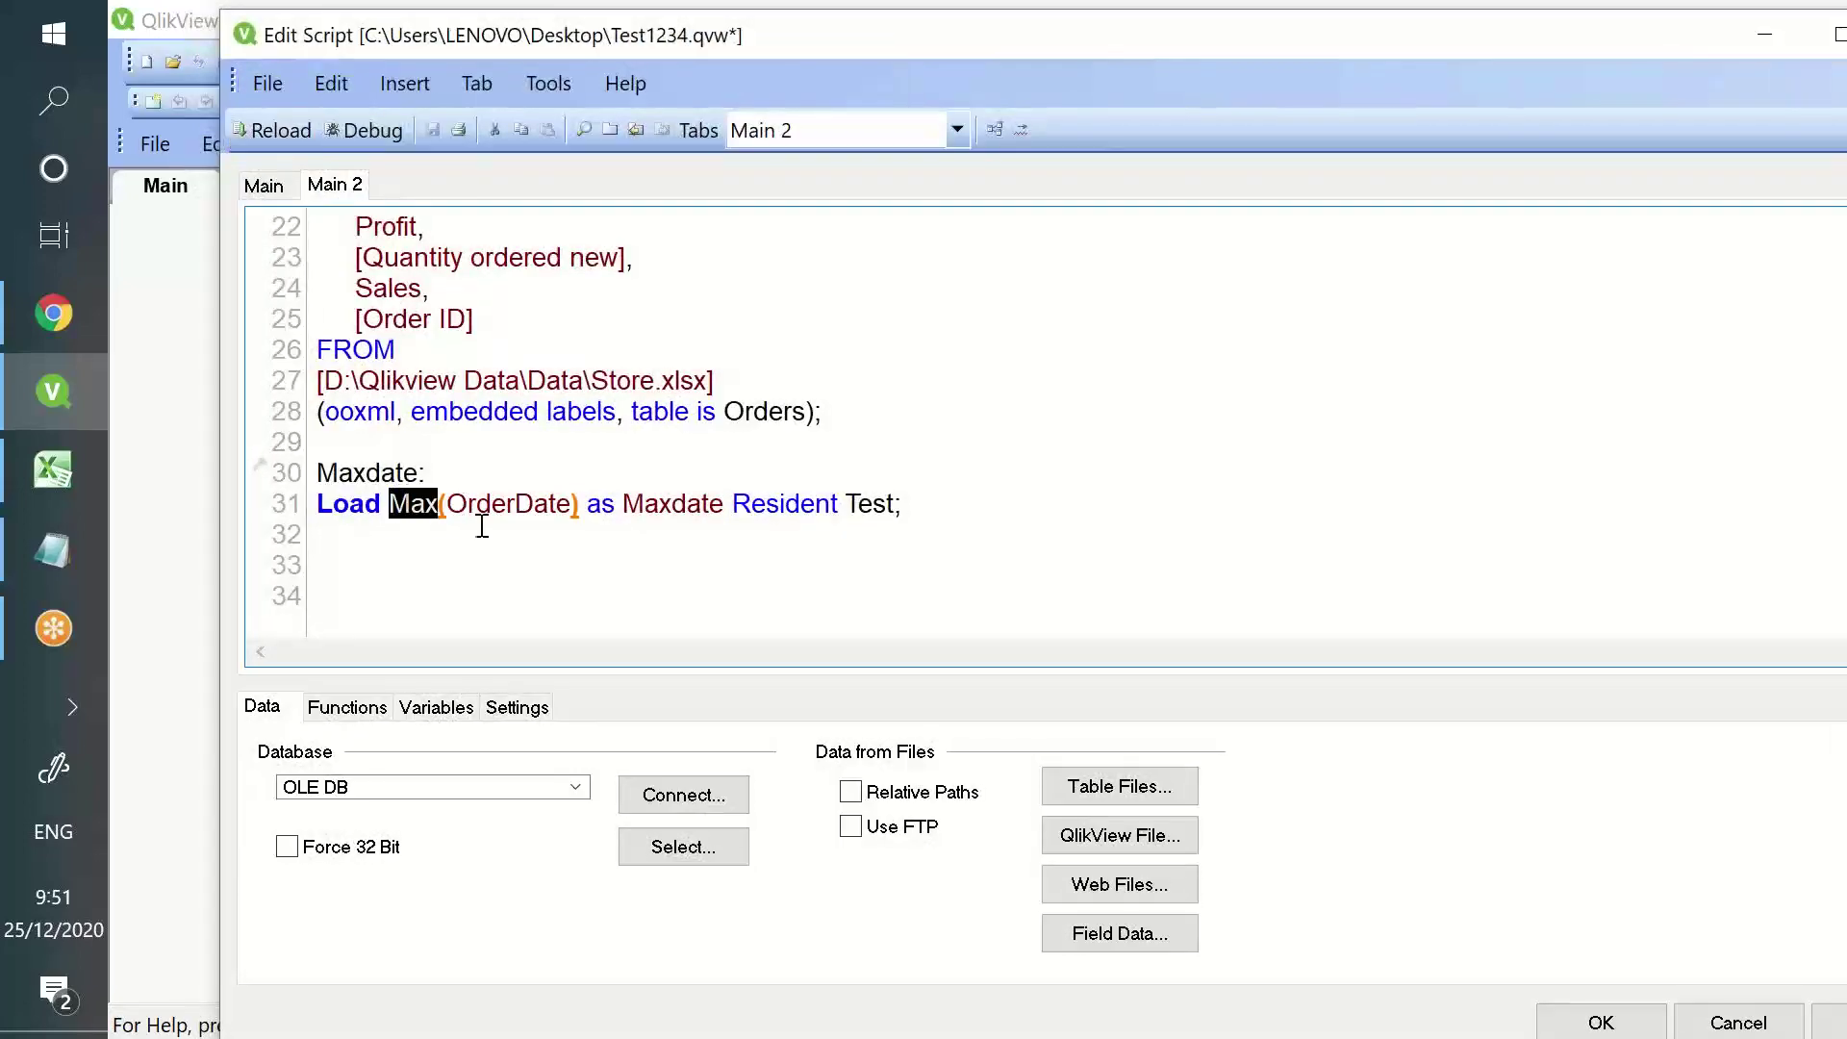
left_click(536, 566)
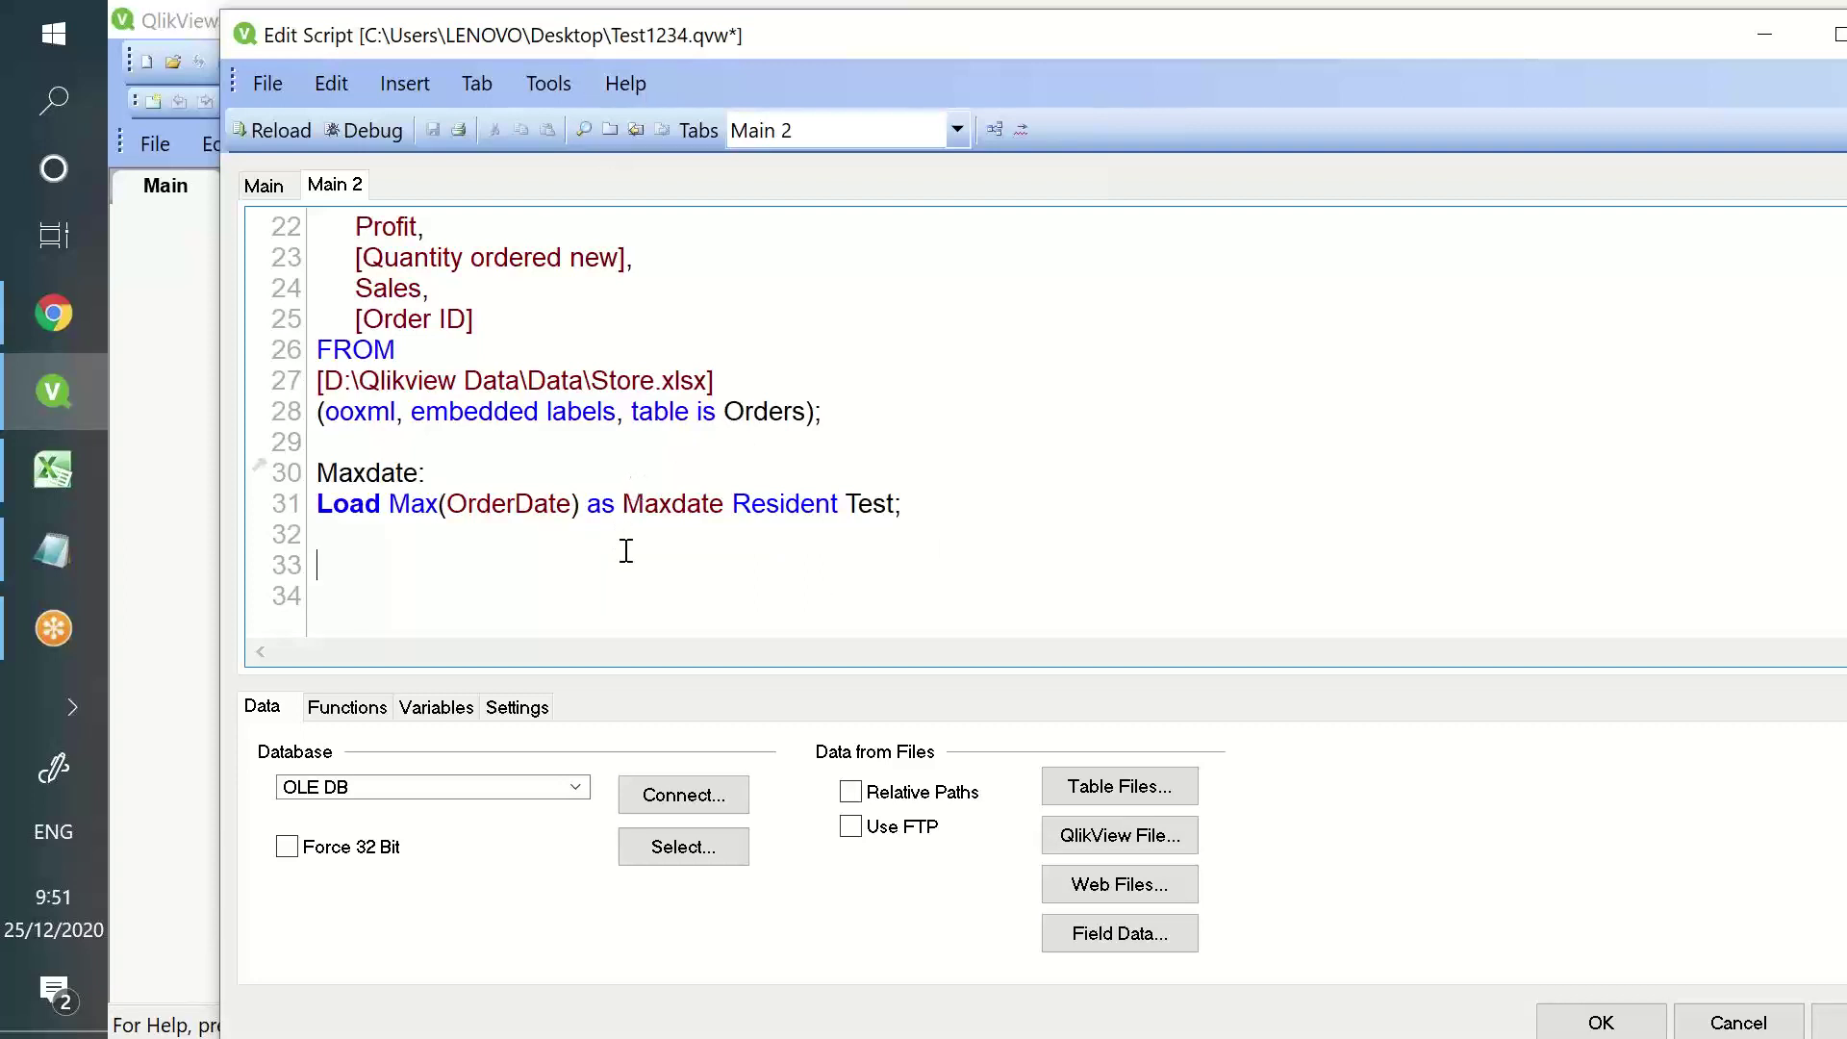
type("Let vmaxdate = Num(oe")
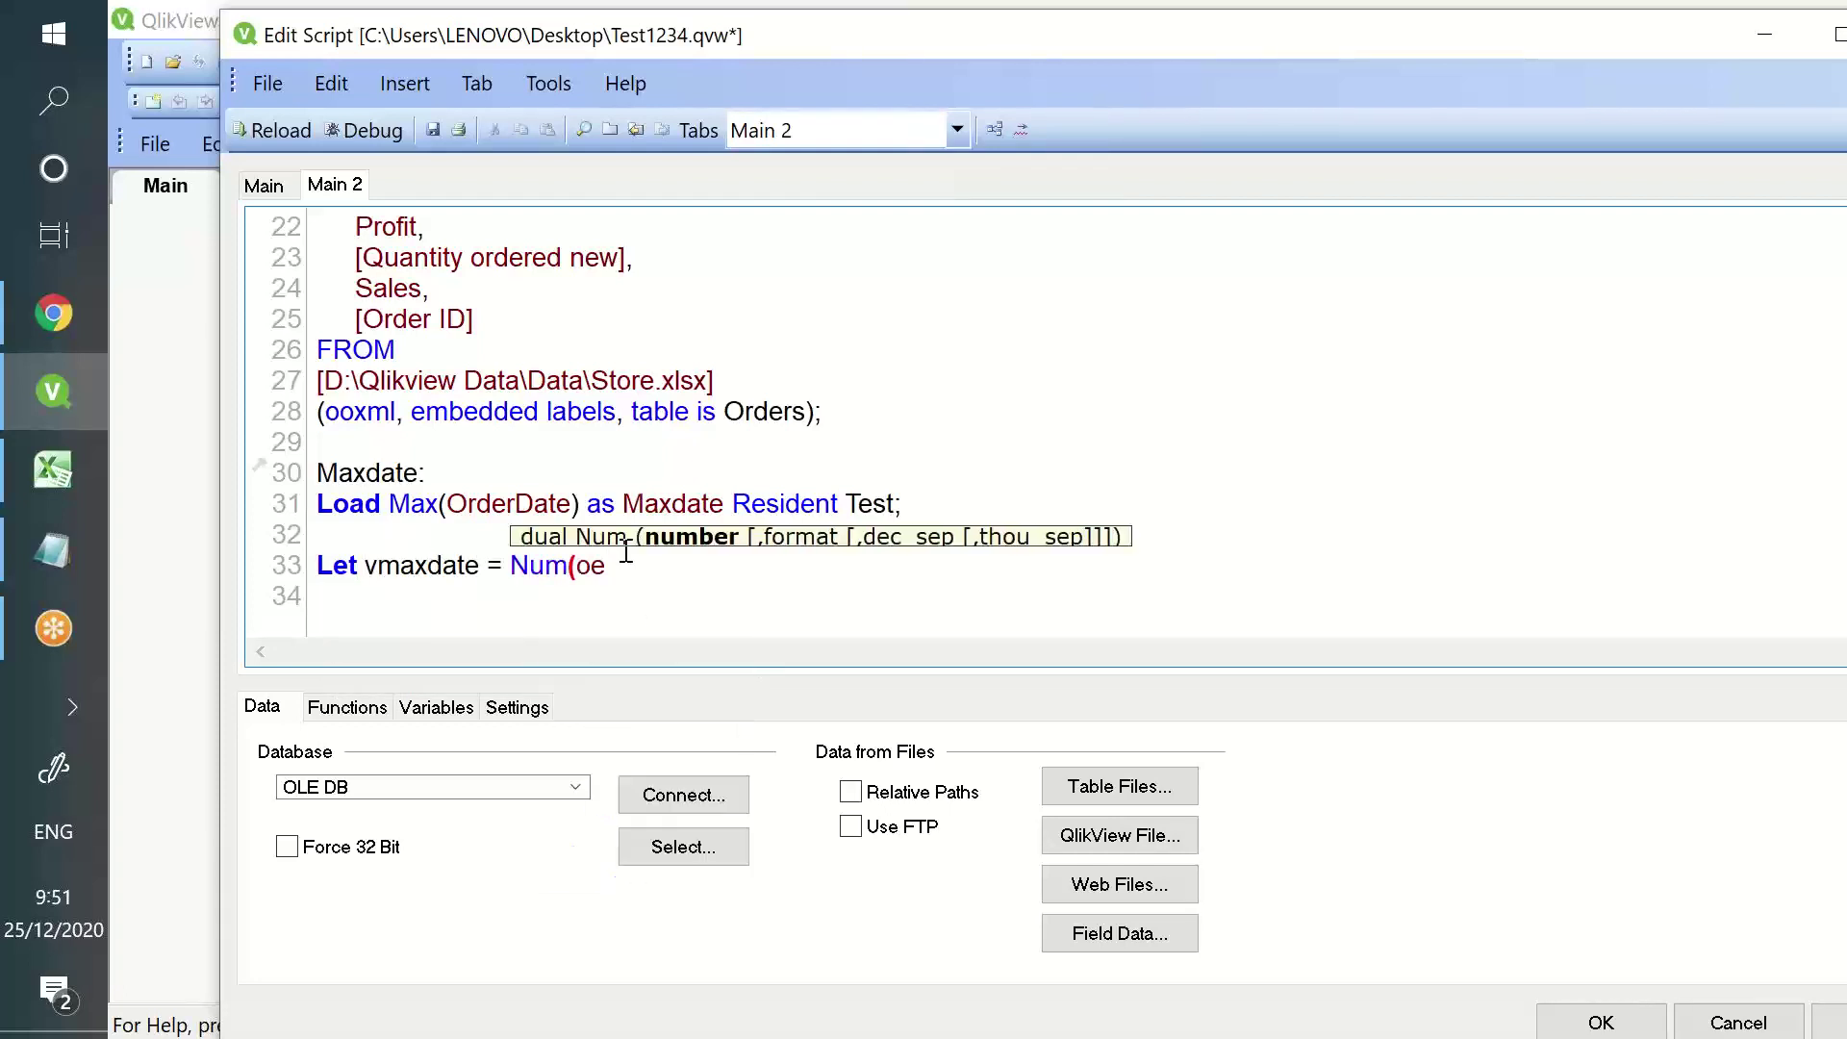
key("BackSpace")
key("BackSpace")
type("Peek(OrderDate));")
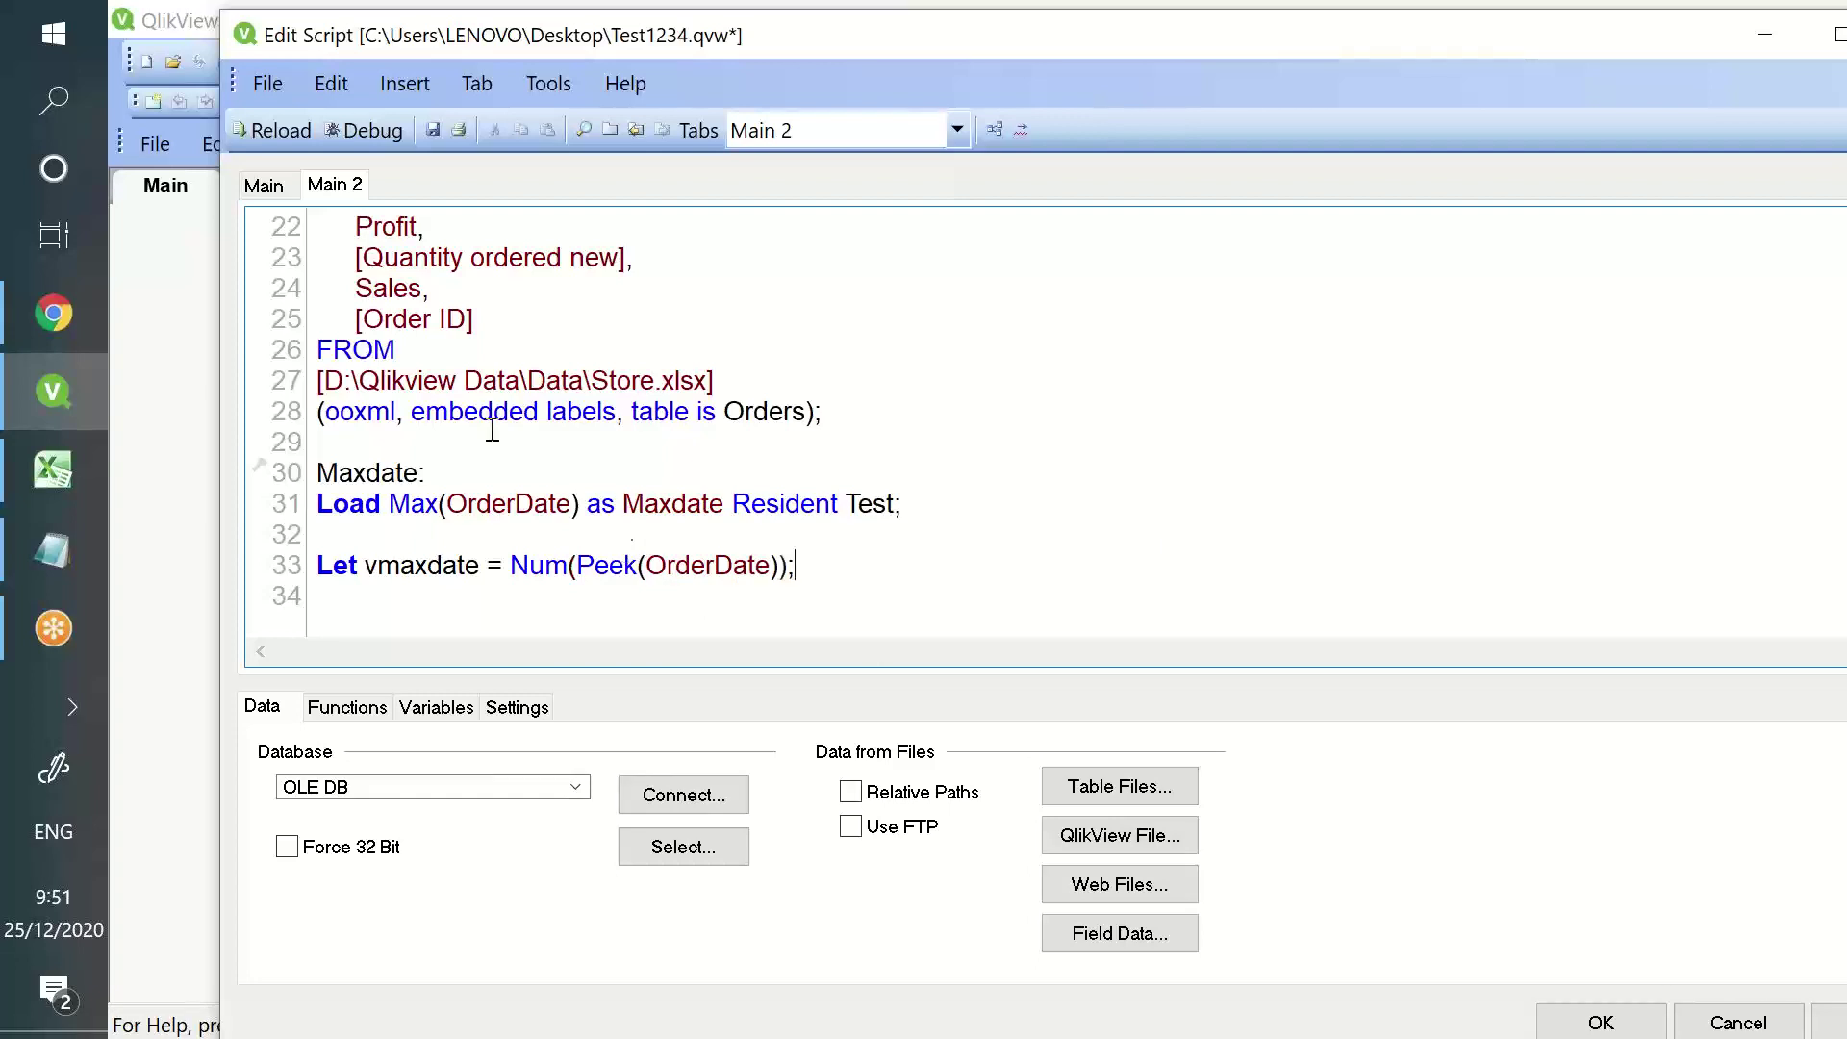
double_click(646, 507)
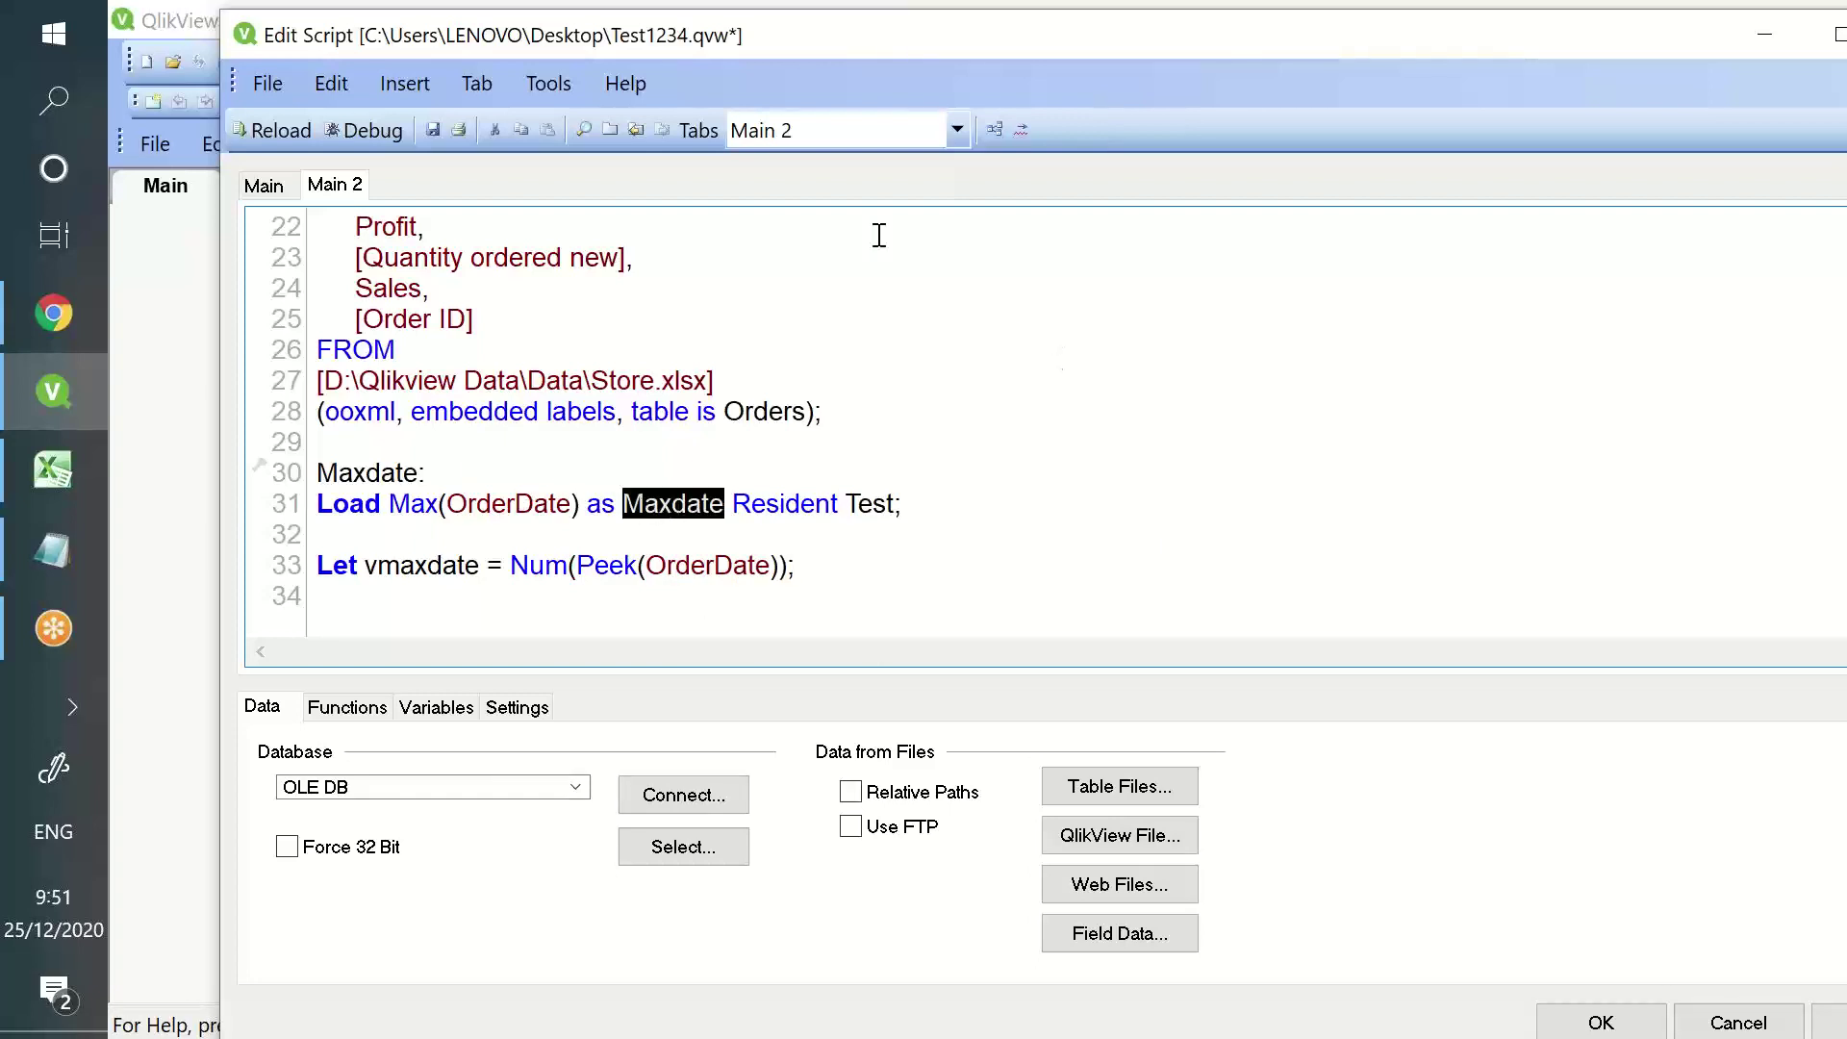
left_click_drag(880, 235, 1208, 540)
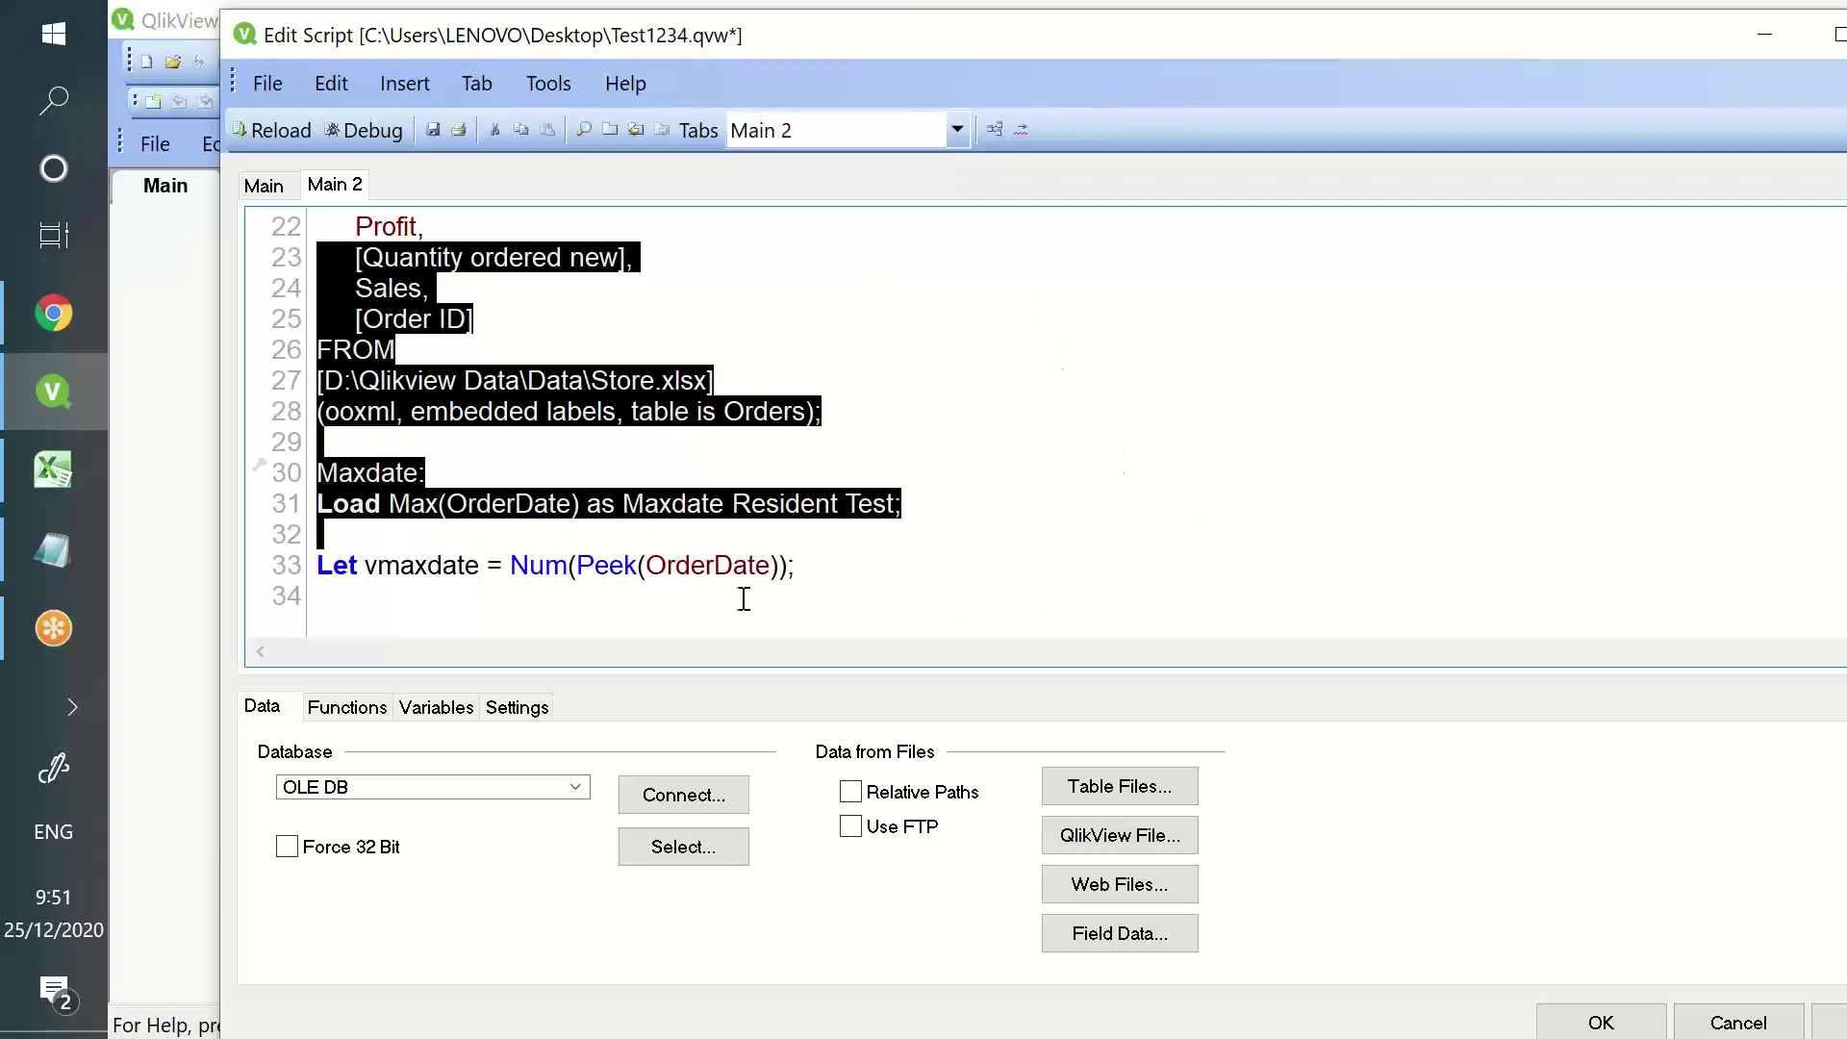
left_click(705, 568)
- Review the vmaxdate, Num, Peek and OrderDate parts of the line 33 expression
double_click(685, 567)
double_click(536, 504)
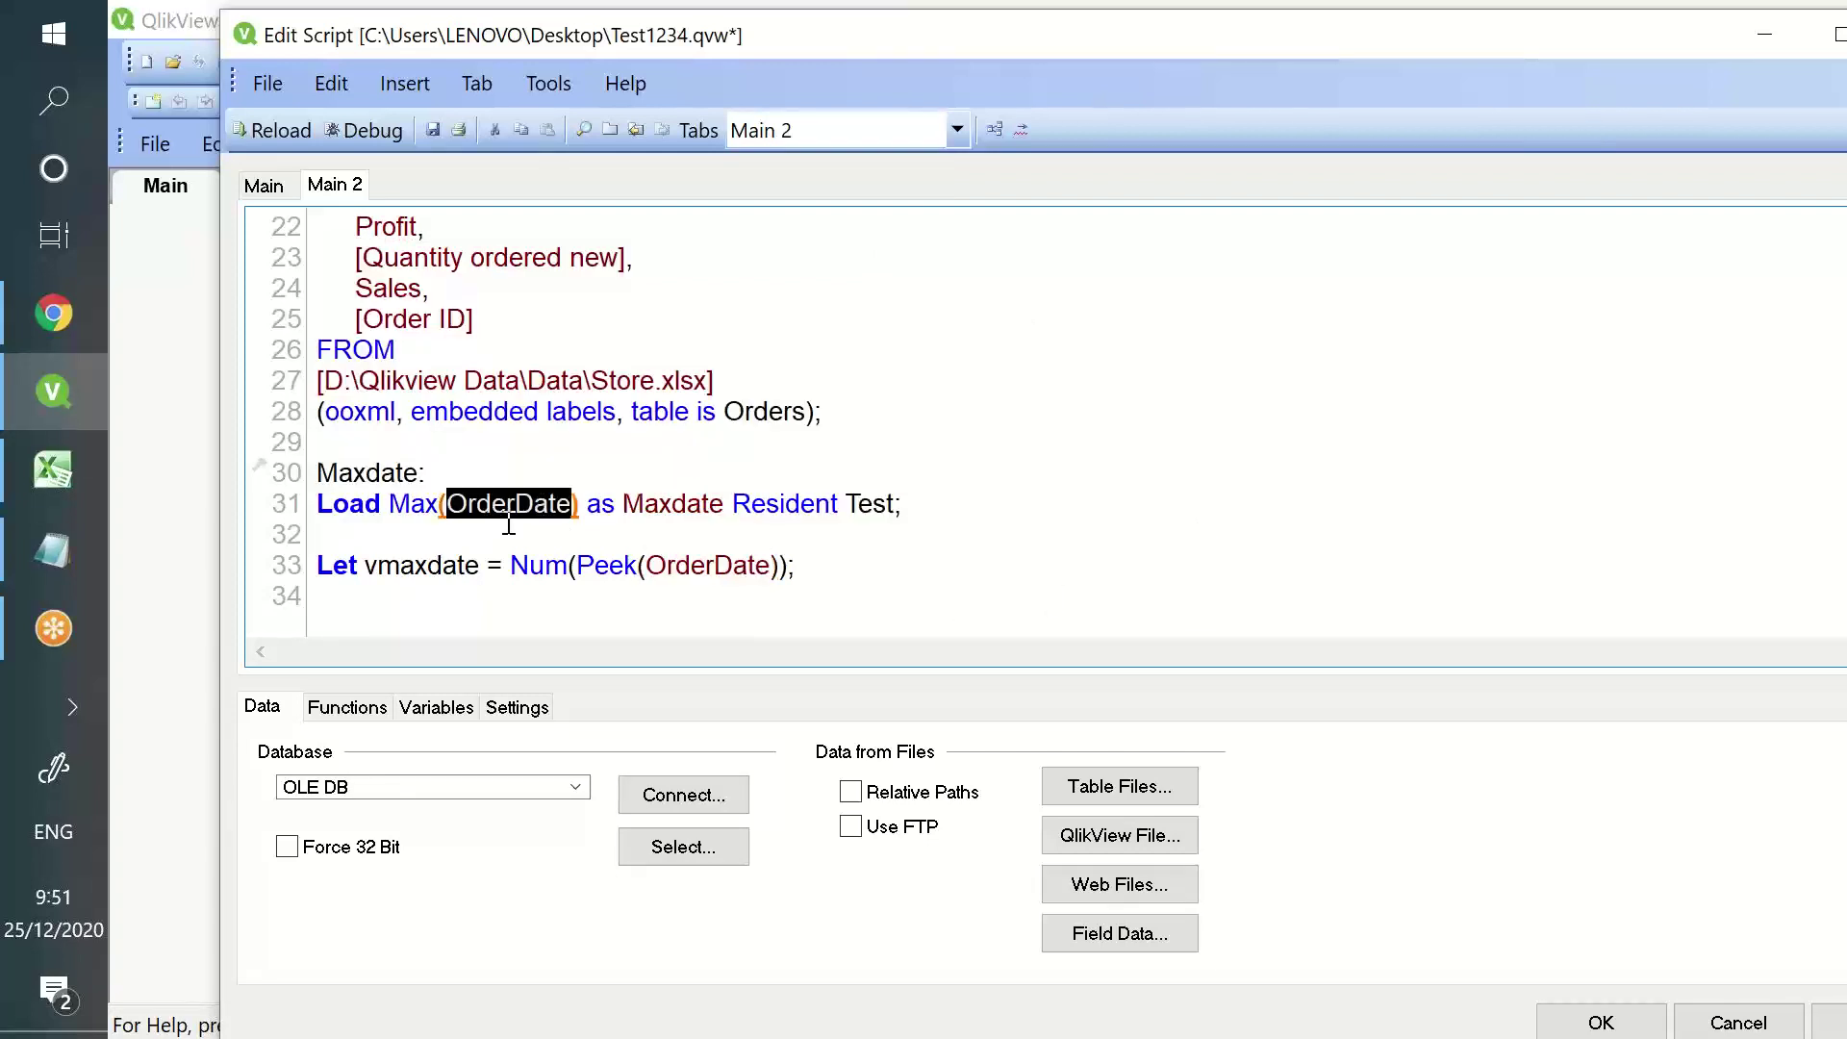
left_click(409, 567)
double_click(430, 567)
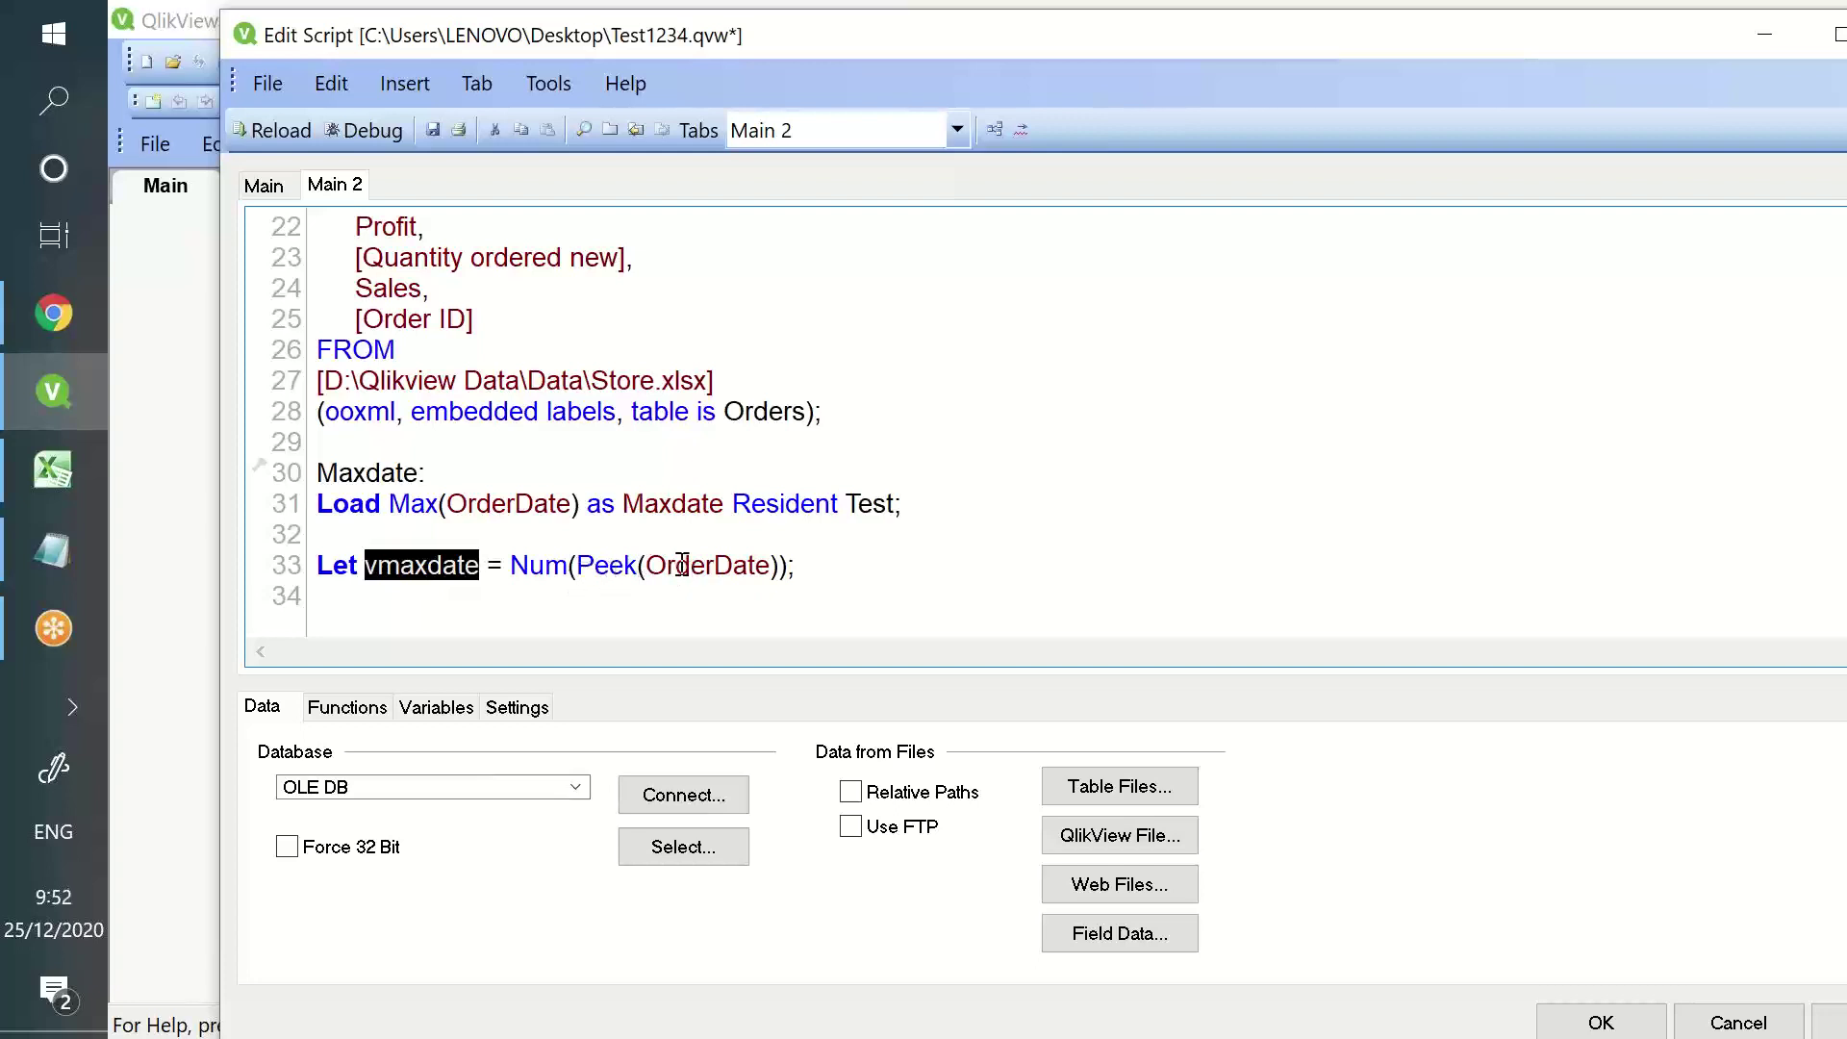
double_click(587, 568)
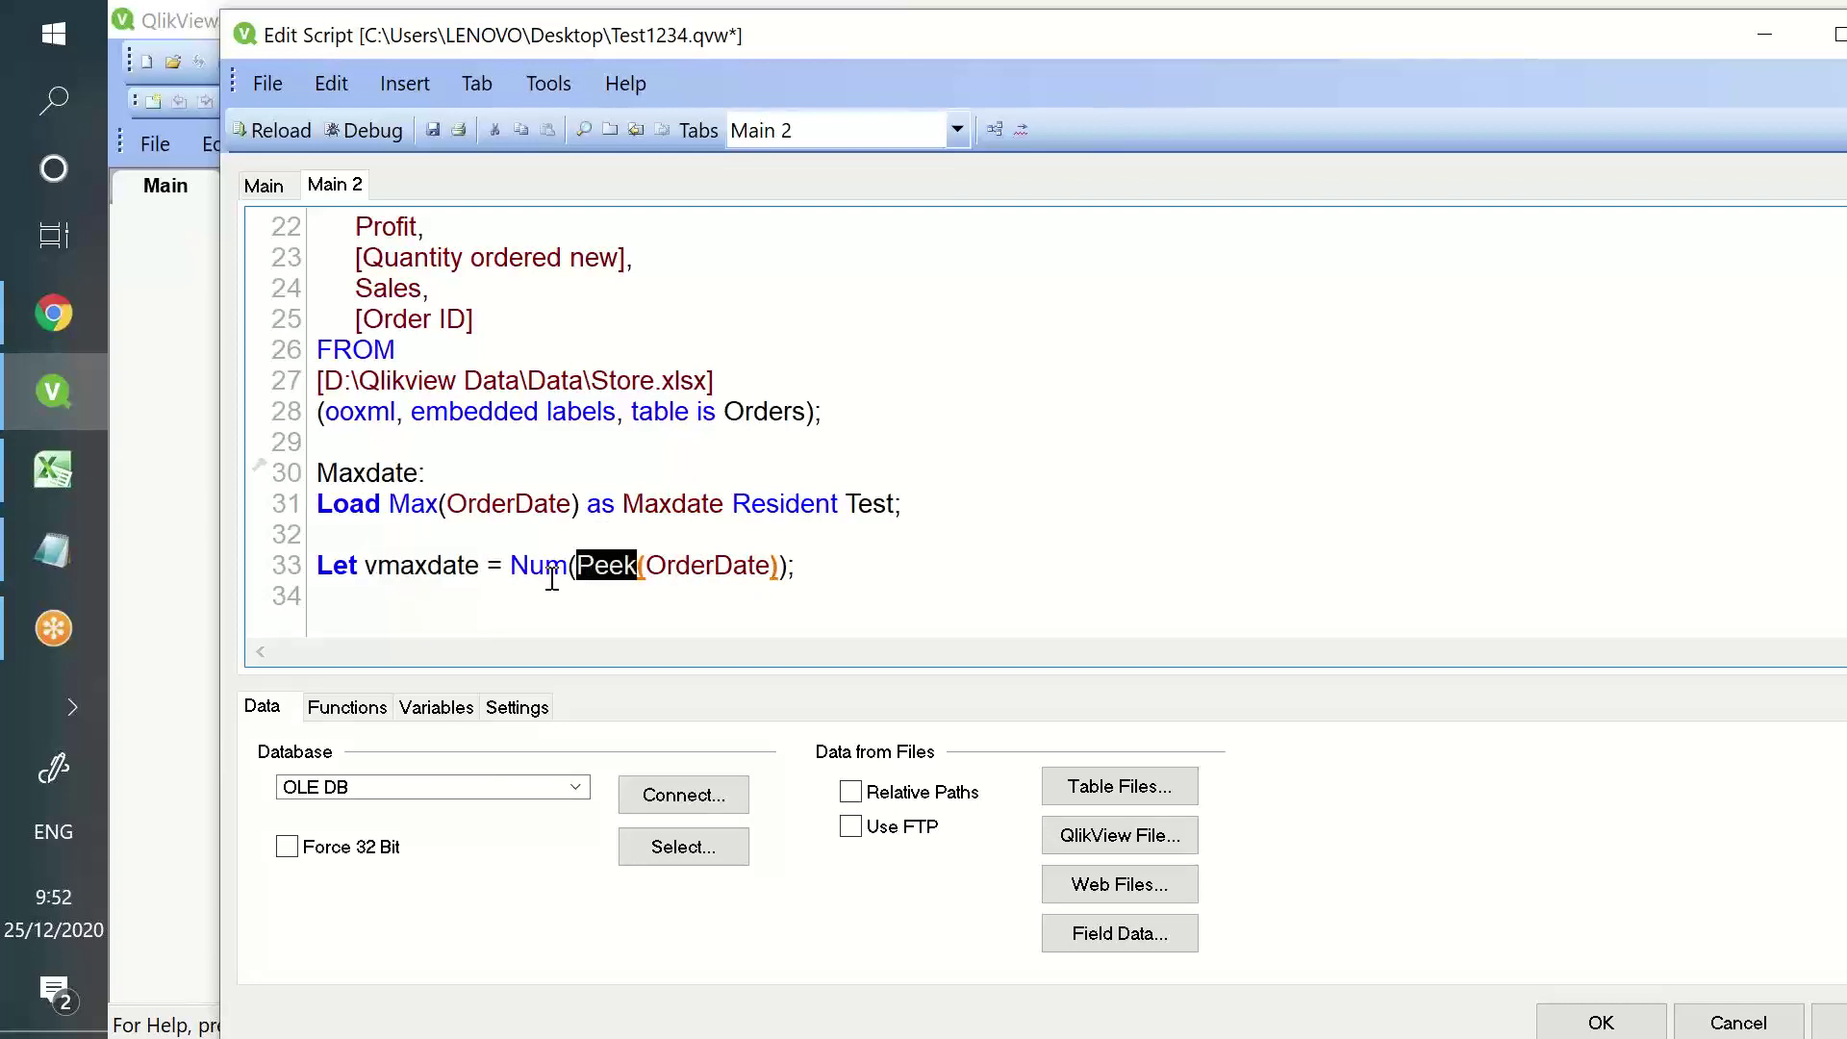
double_click(550, 568)
double_click(683, 565)
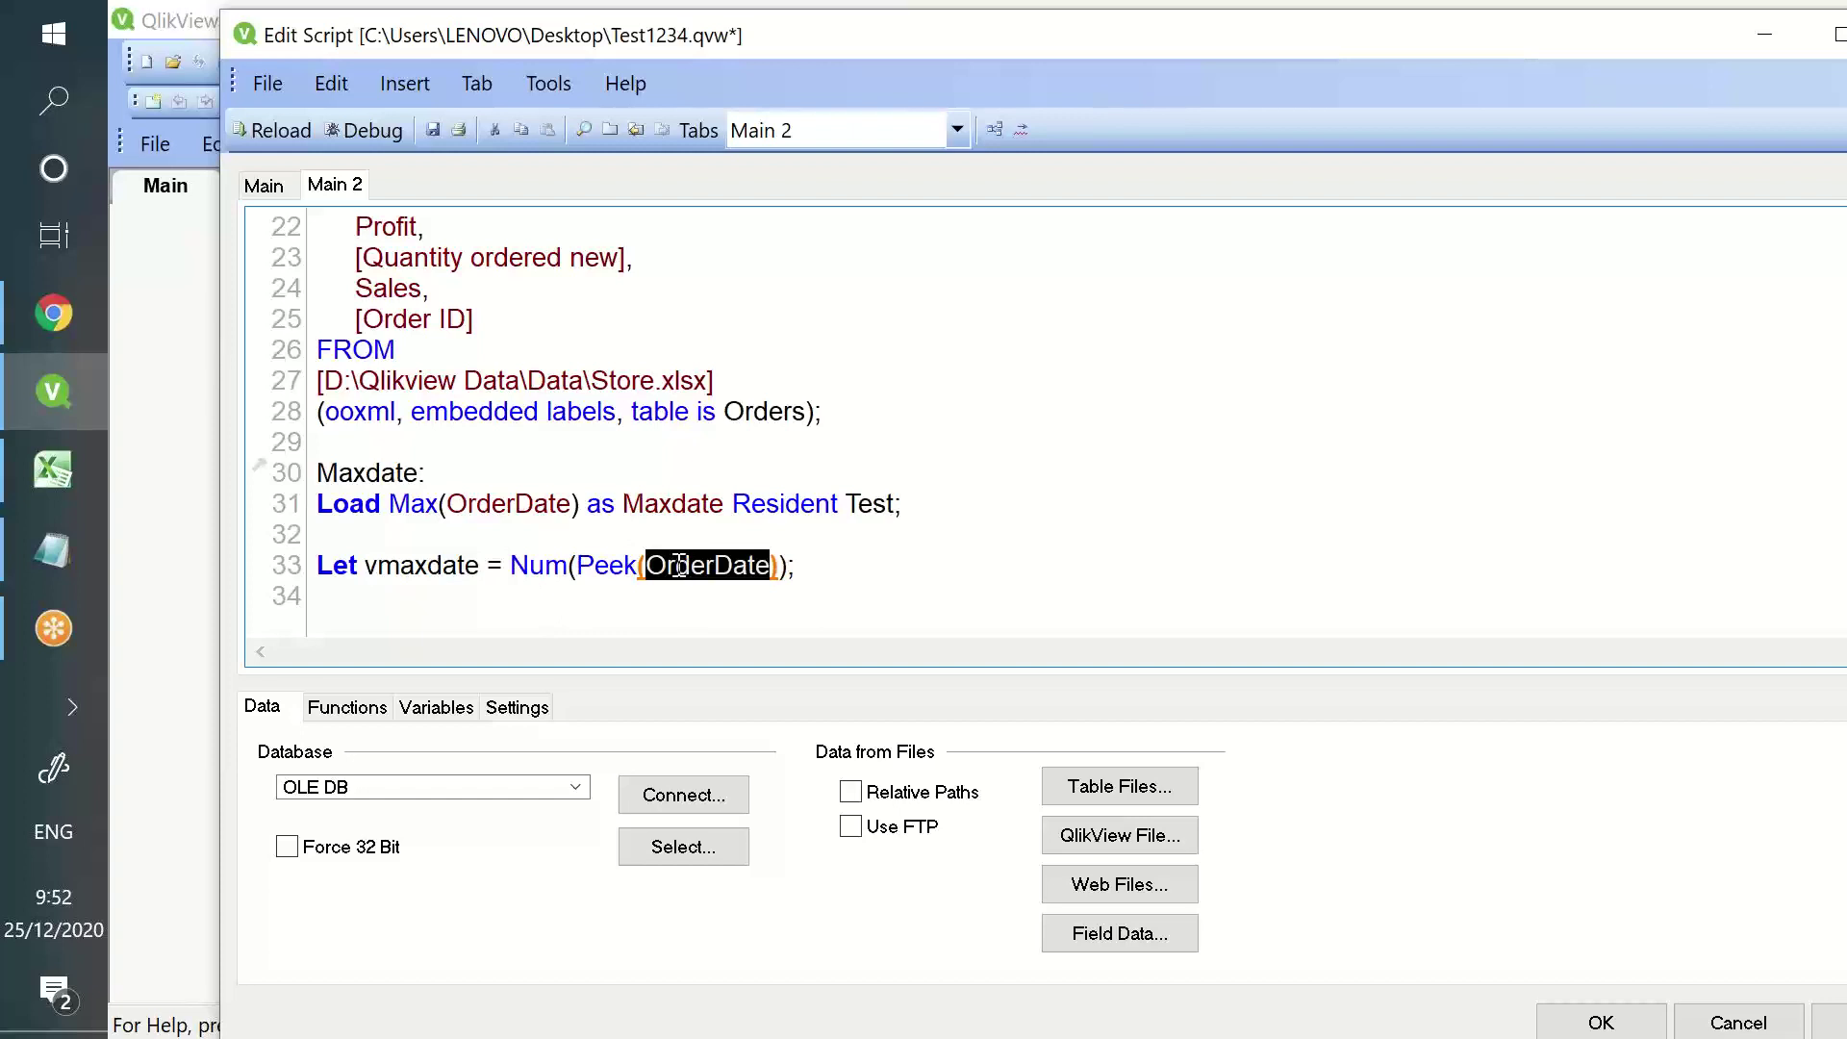
left_click(599, 566)
- Copy Maxdate from line 31 over OrderDate in Peek, giving Num(Peek(Maxdate))
double_click(601, 566)
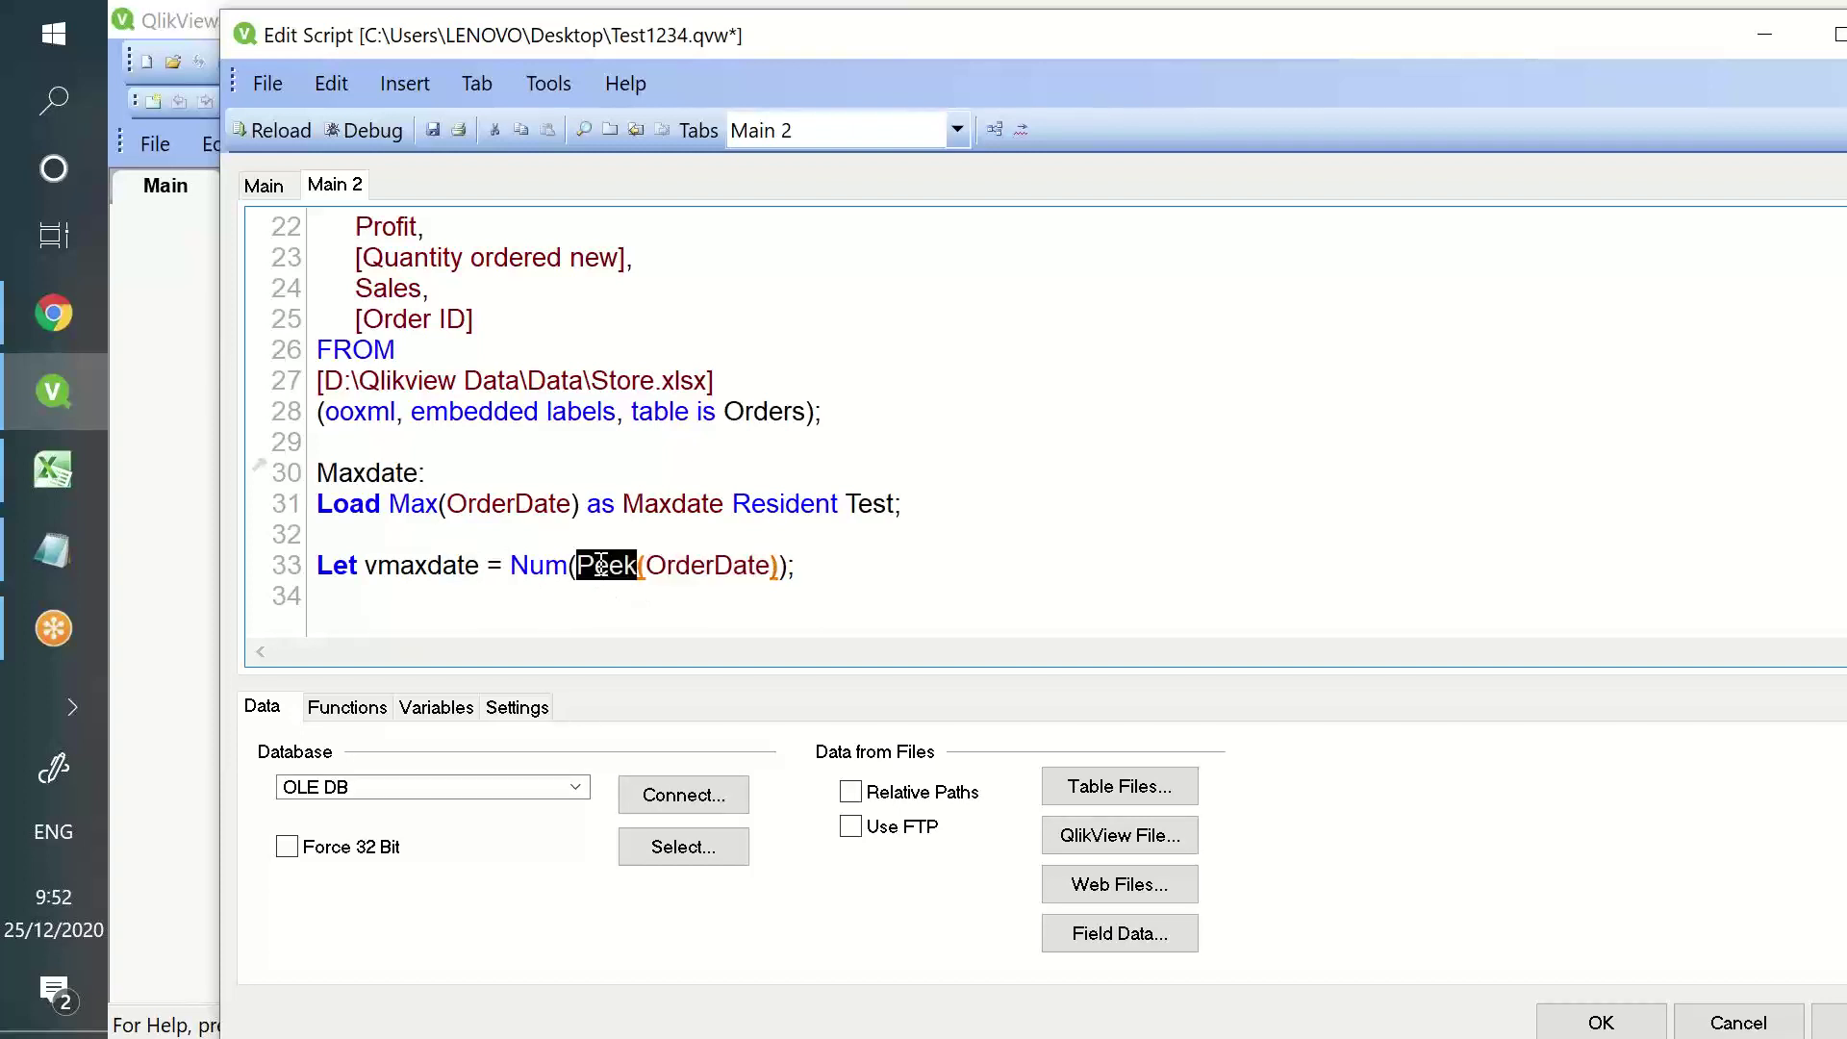
double_click(486, 503)
double_click(676, 501)
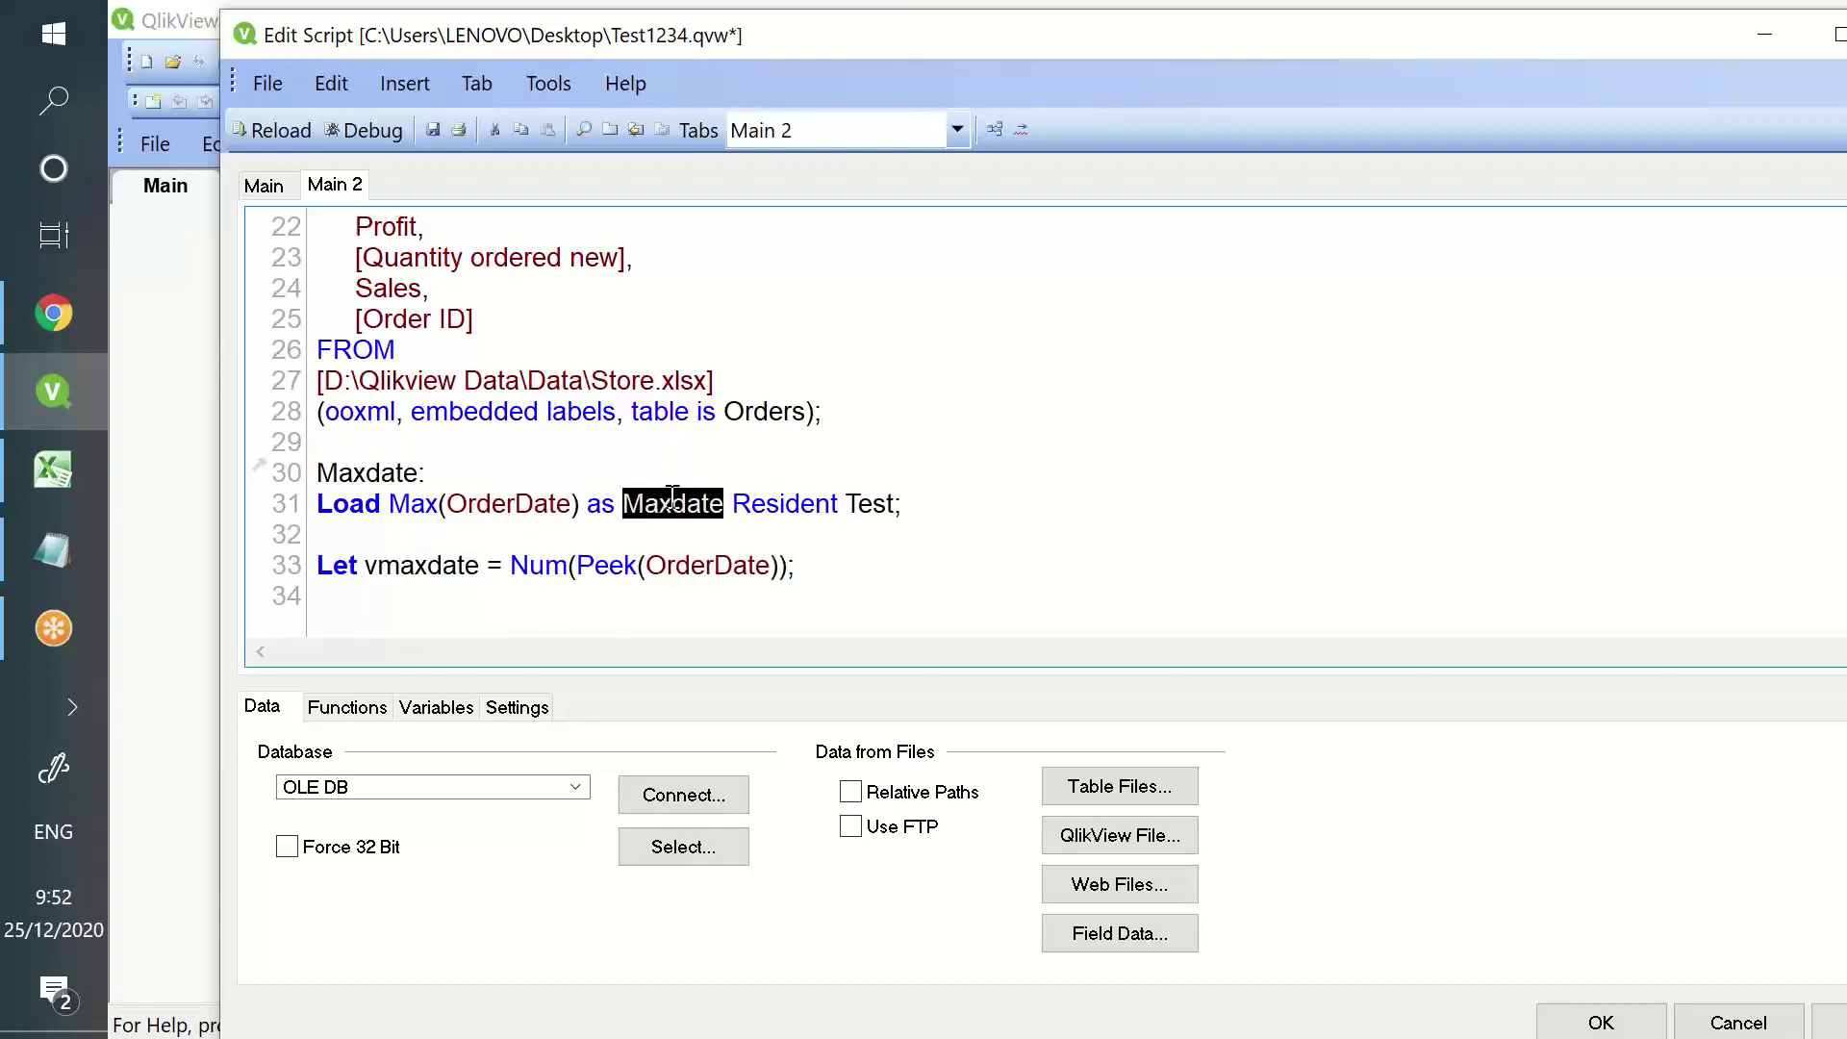
key("ctrl+c")
double_click(693, 566)
key("ctrl+v")
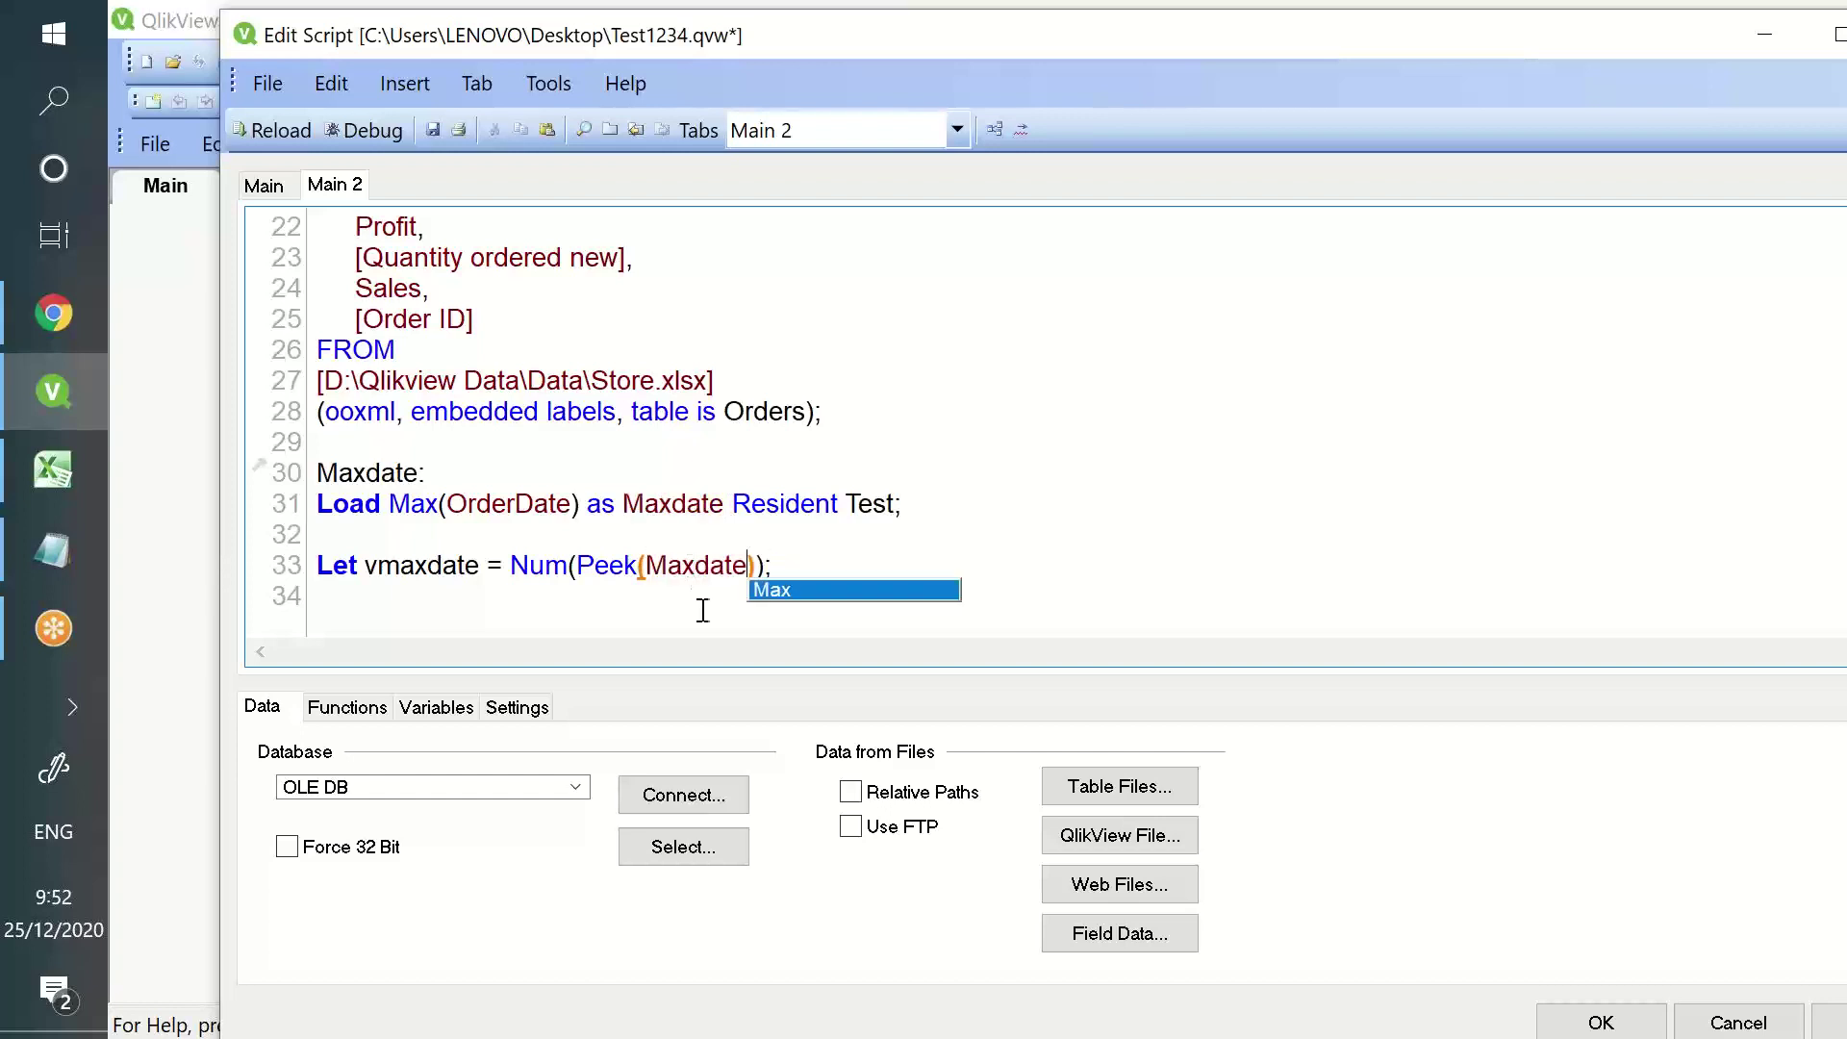
left_click(840, 565)
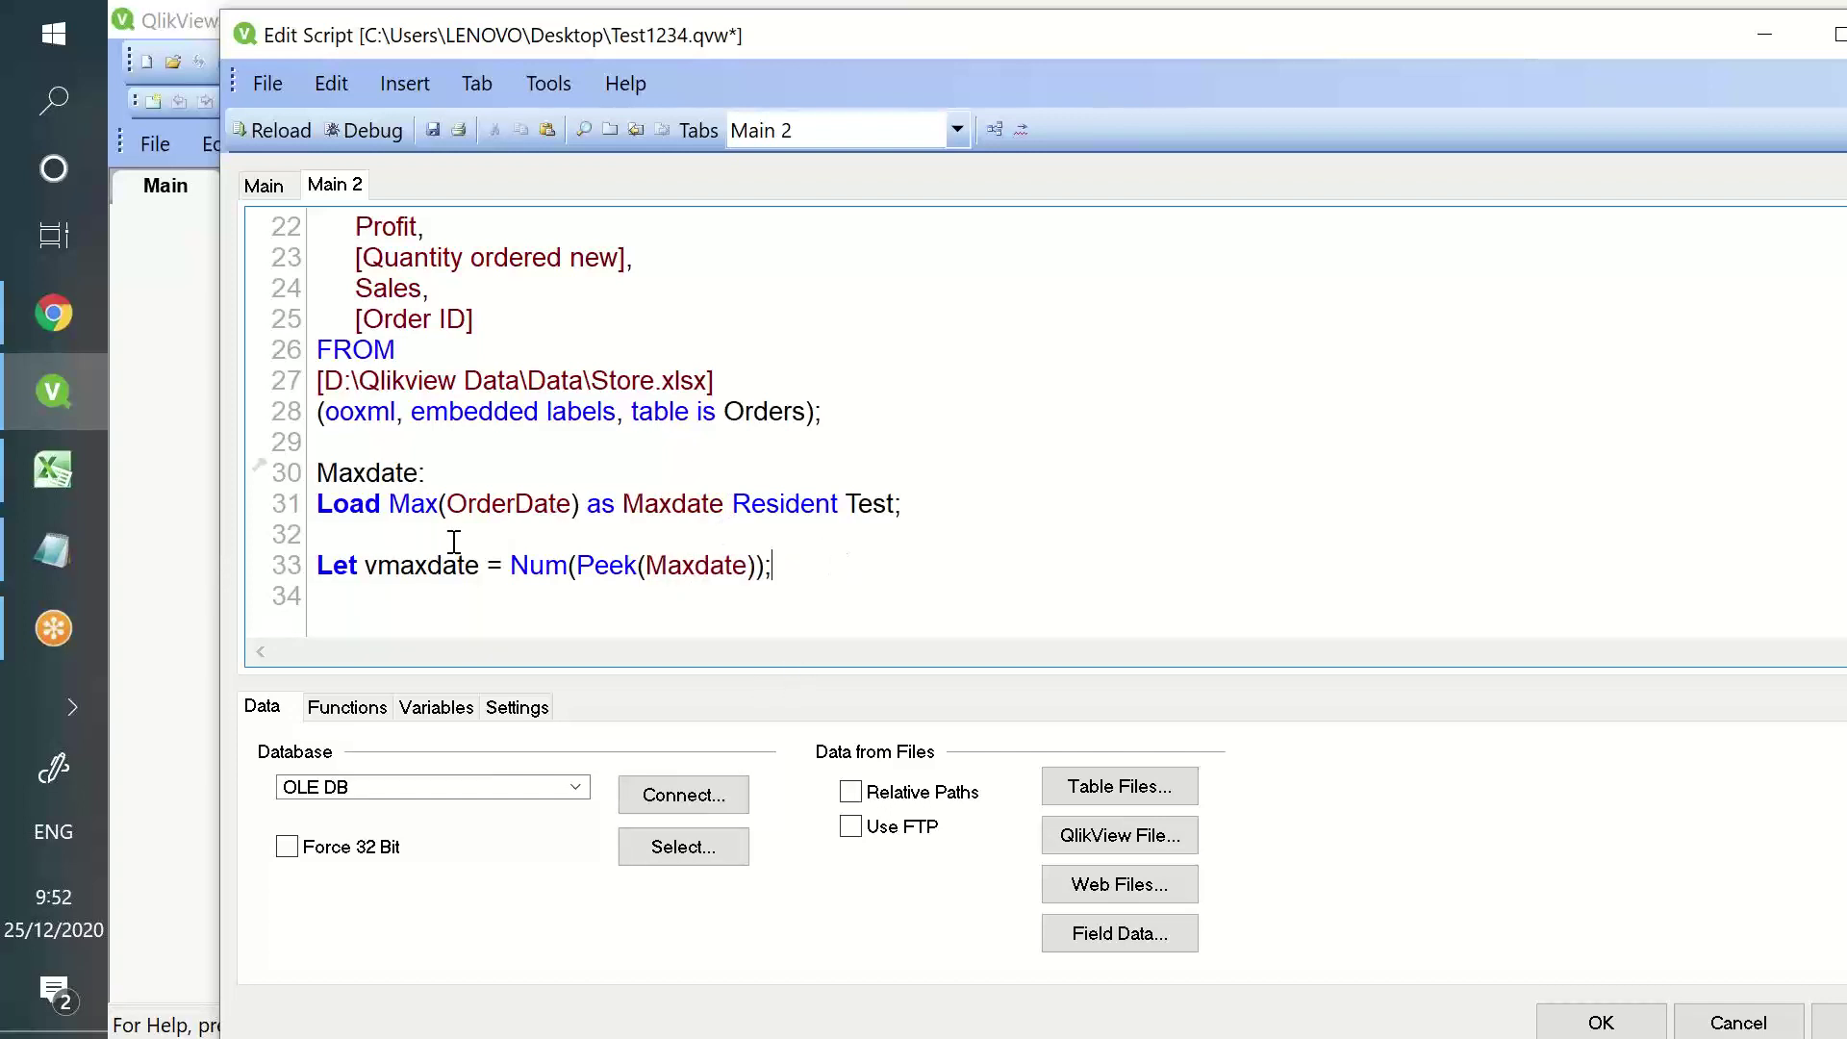
double_click(426, 505)
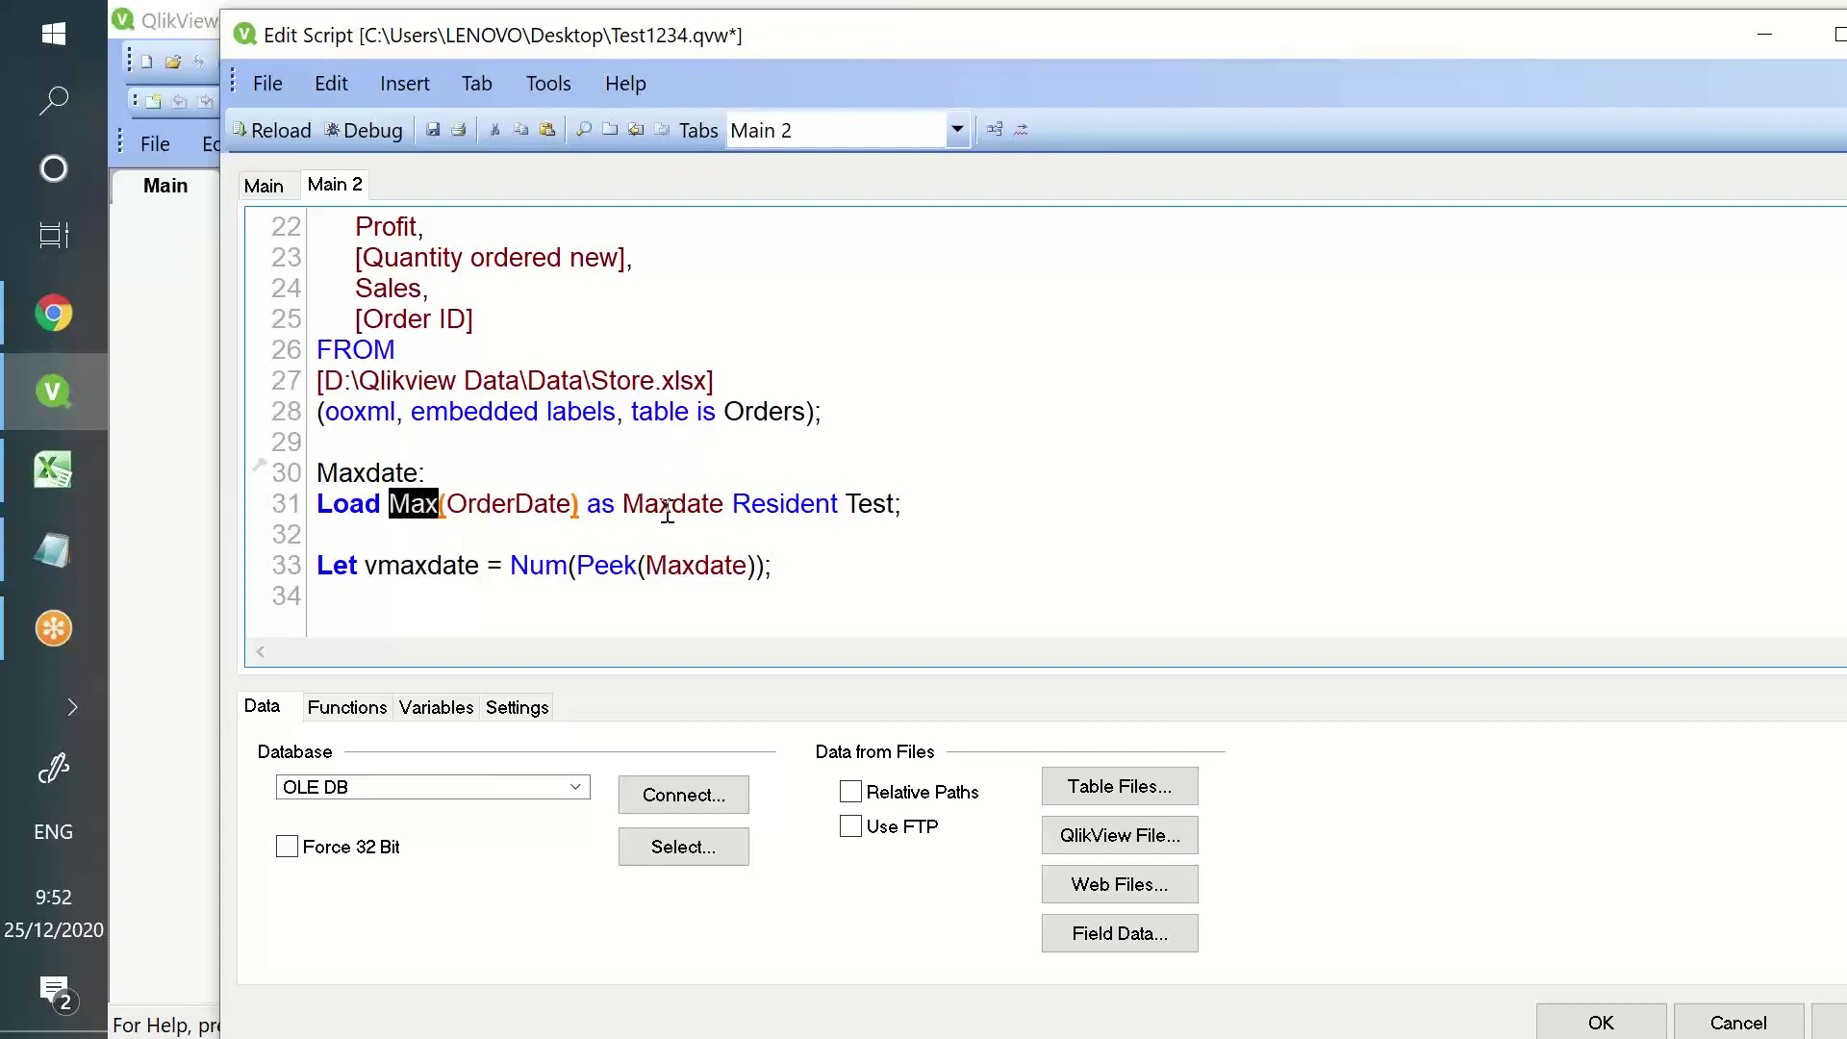
- Replace Max(OrderDate) as Maxdate on line 31 with City, giving Load City Resident Test
scroll(670, 434, "up", 2)
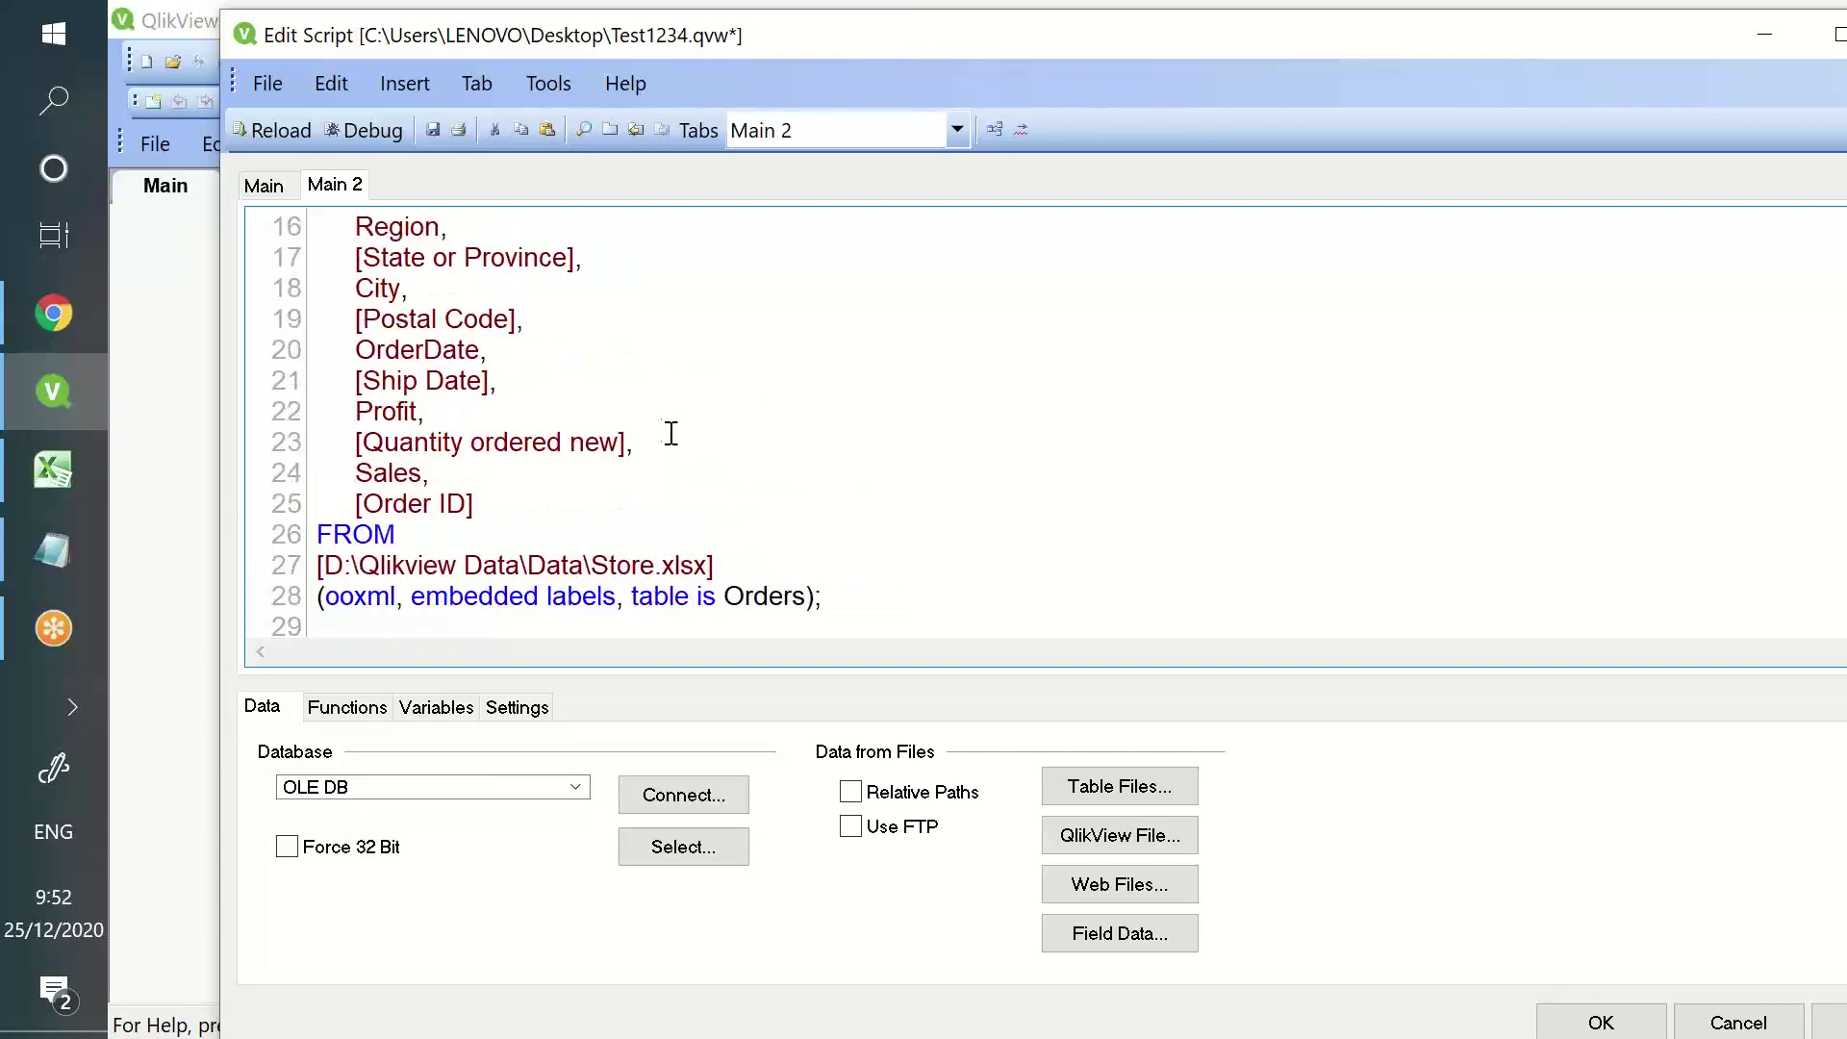
scroll(608, 399, "up", 1)
double_click(375, 382)
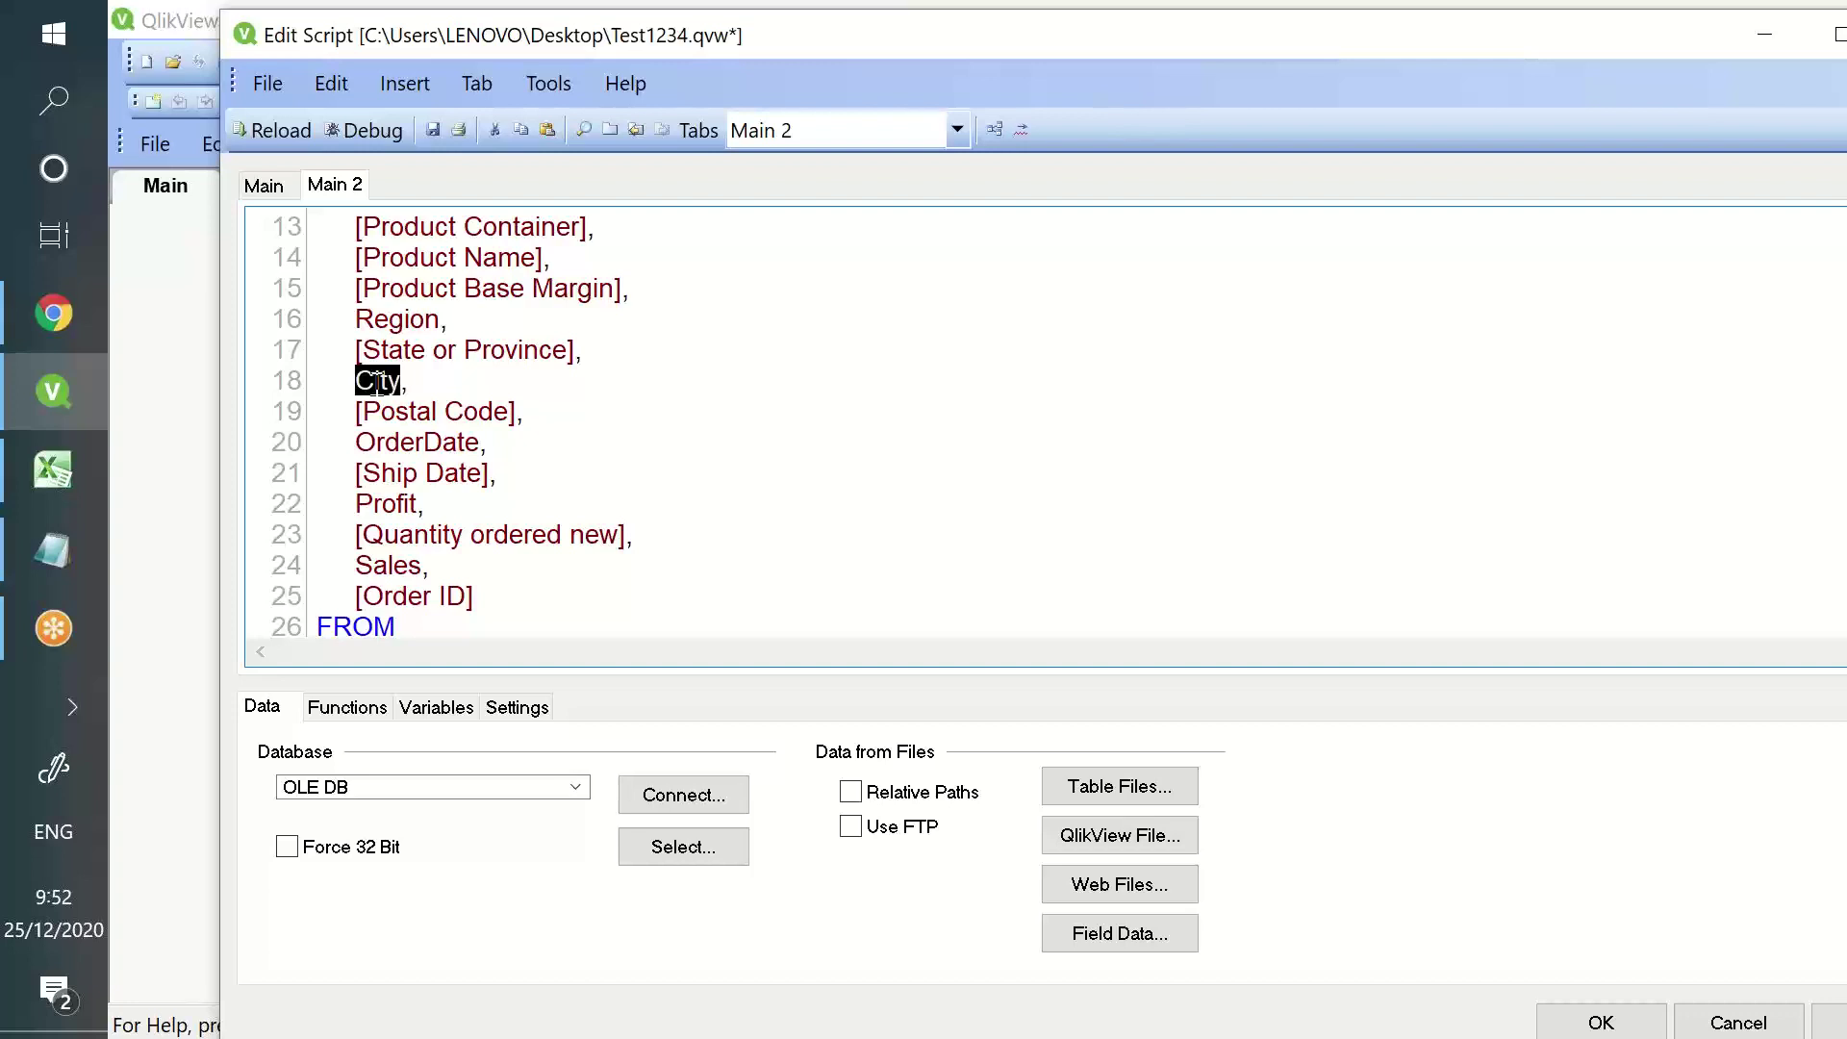
scroll(374, 390, "down", 4)
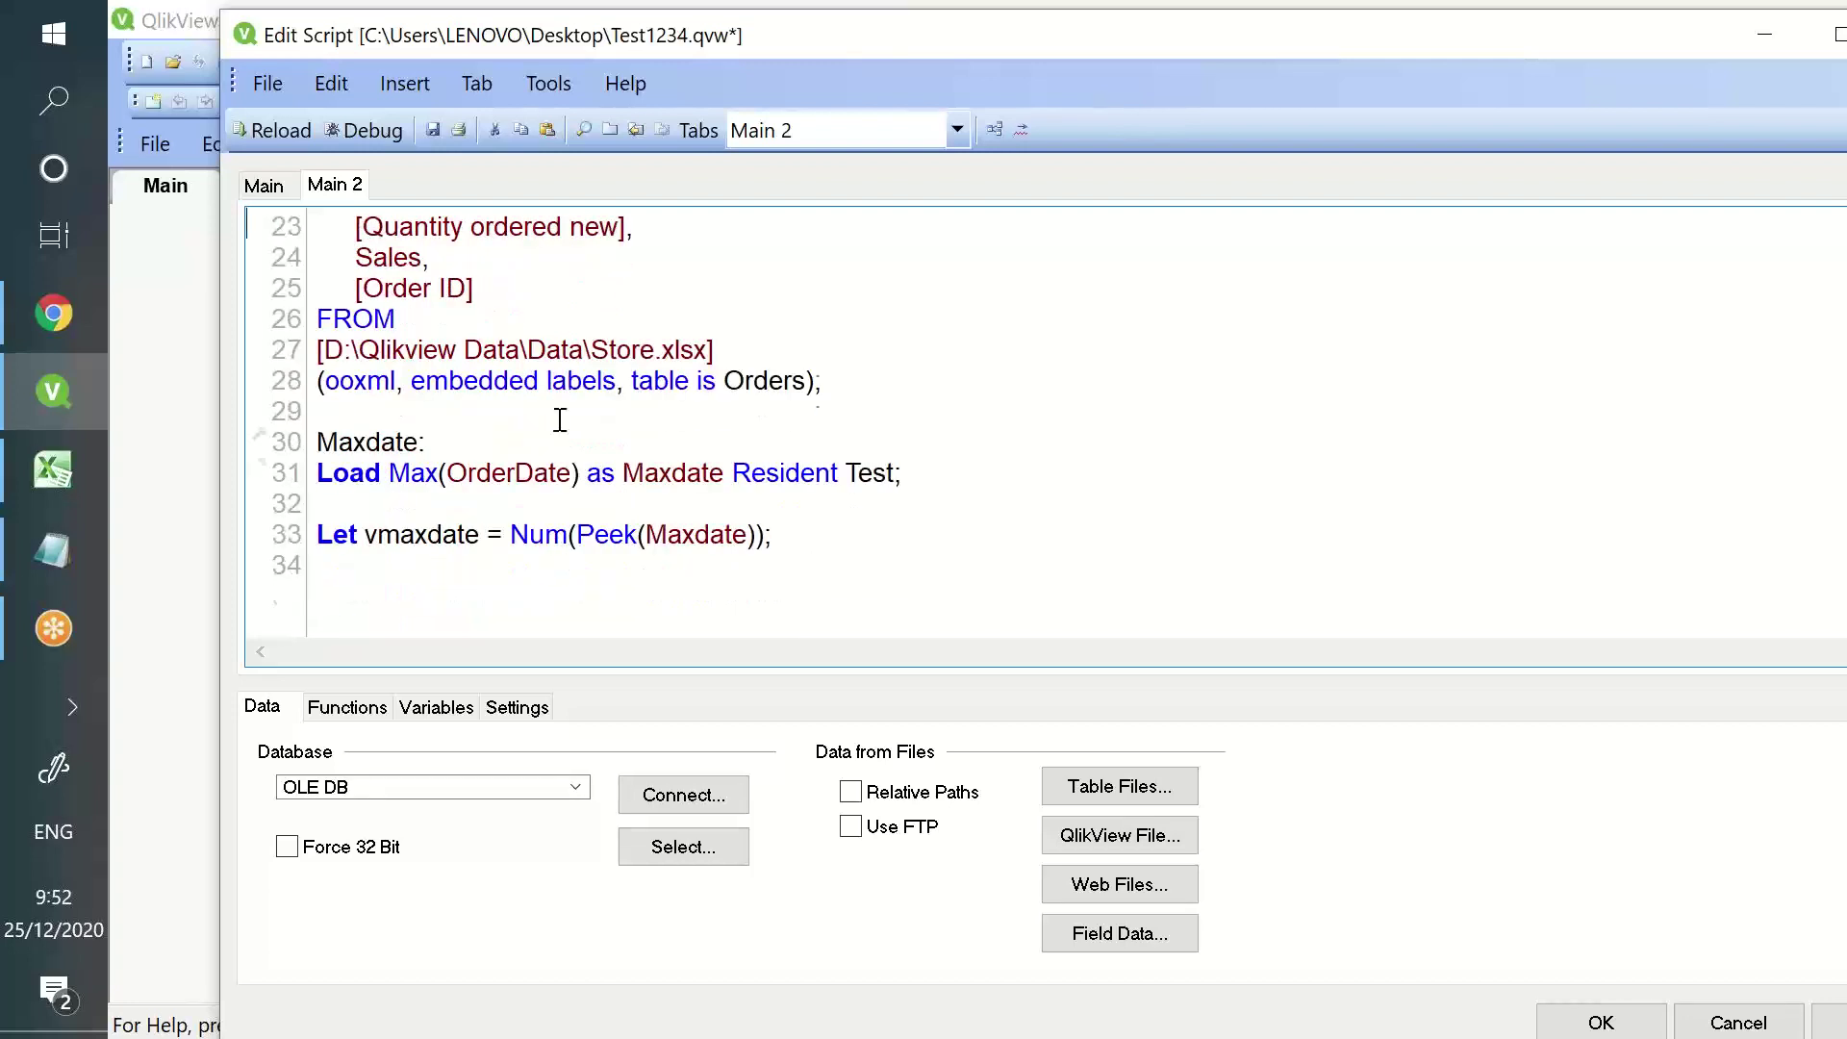
left_click(483, 468)
type("City")
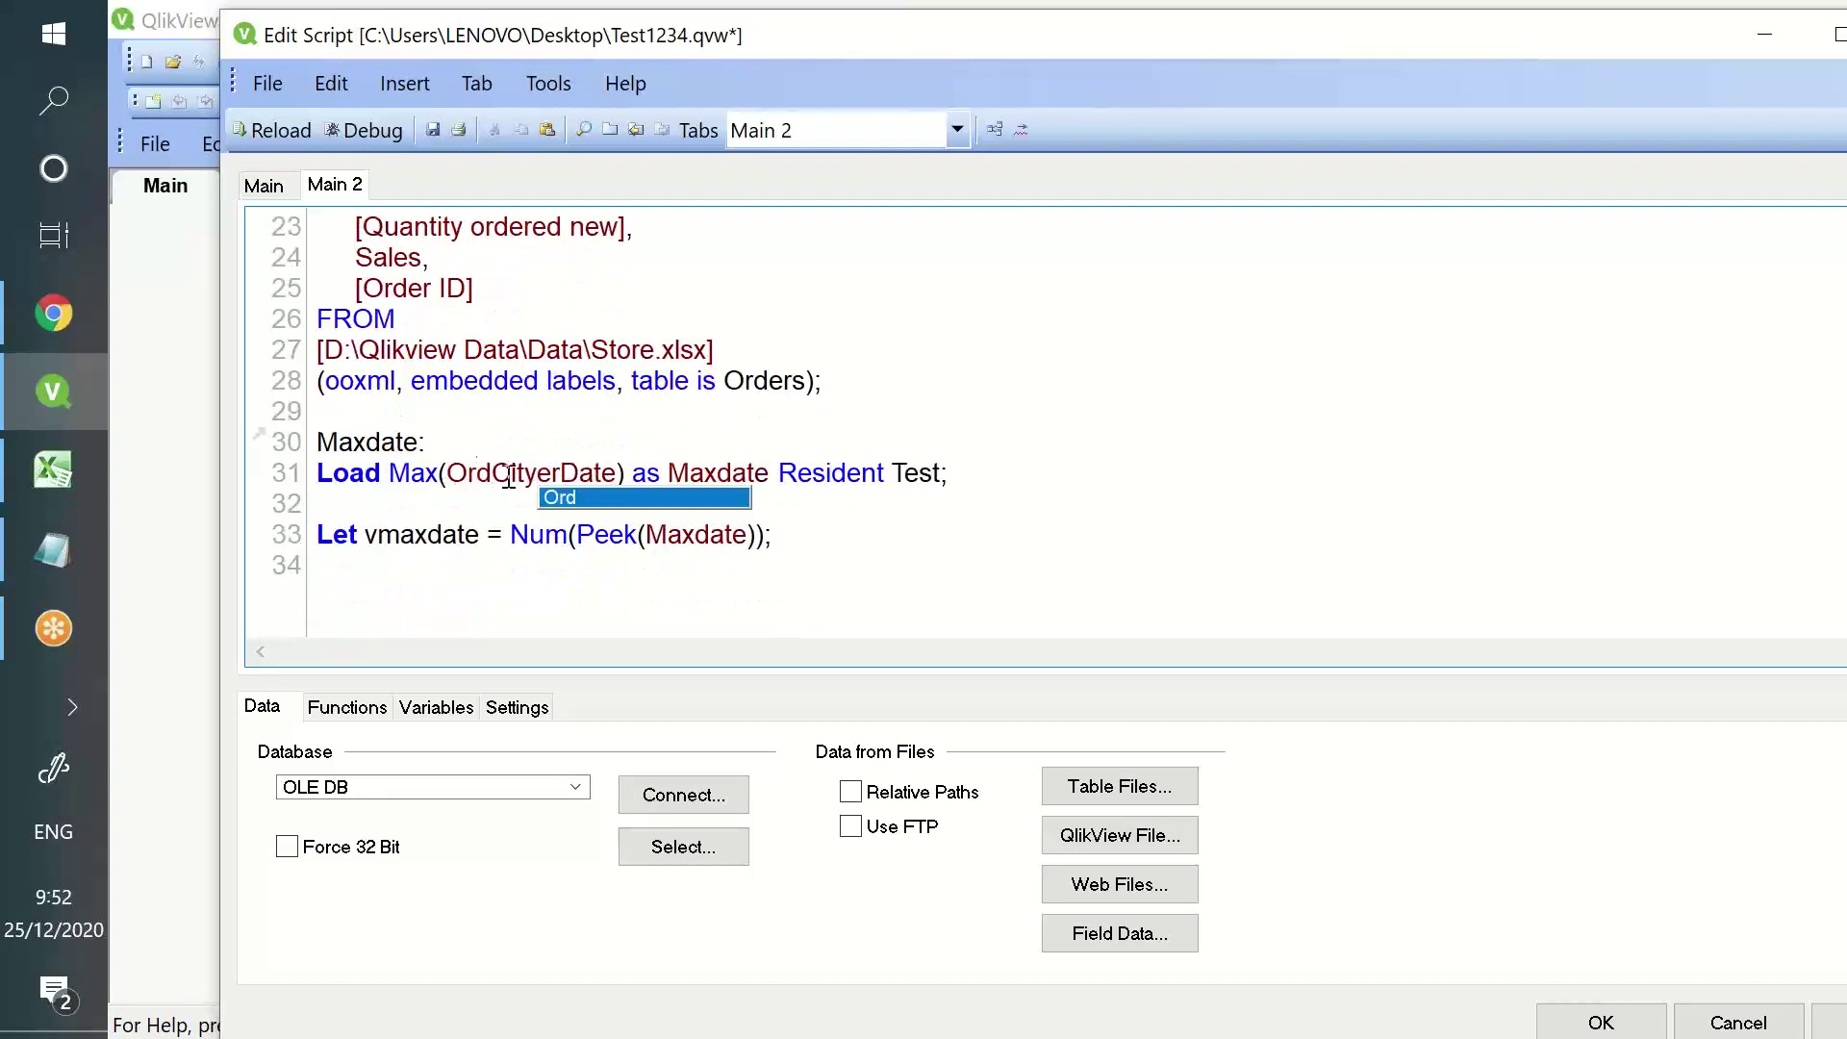
double_click(551, 469)
type("City")
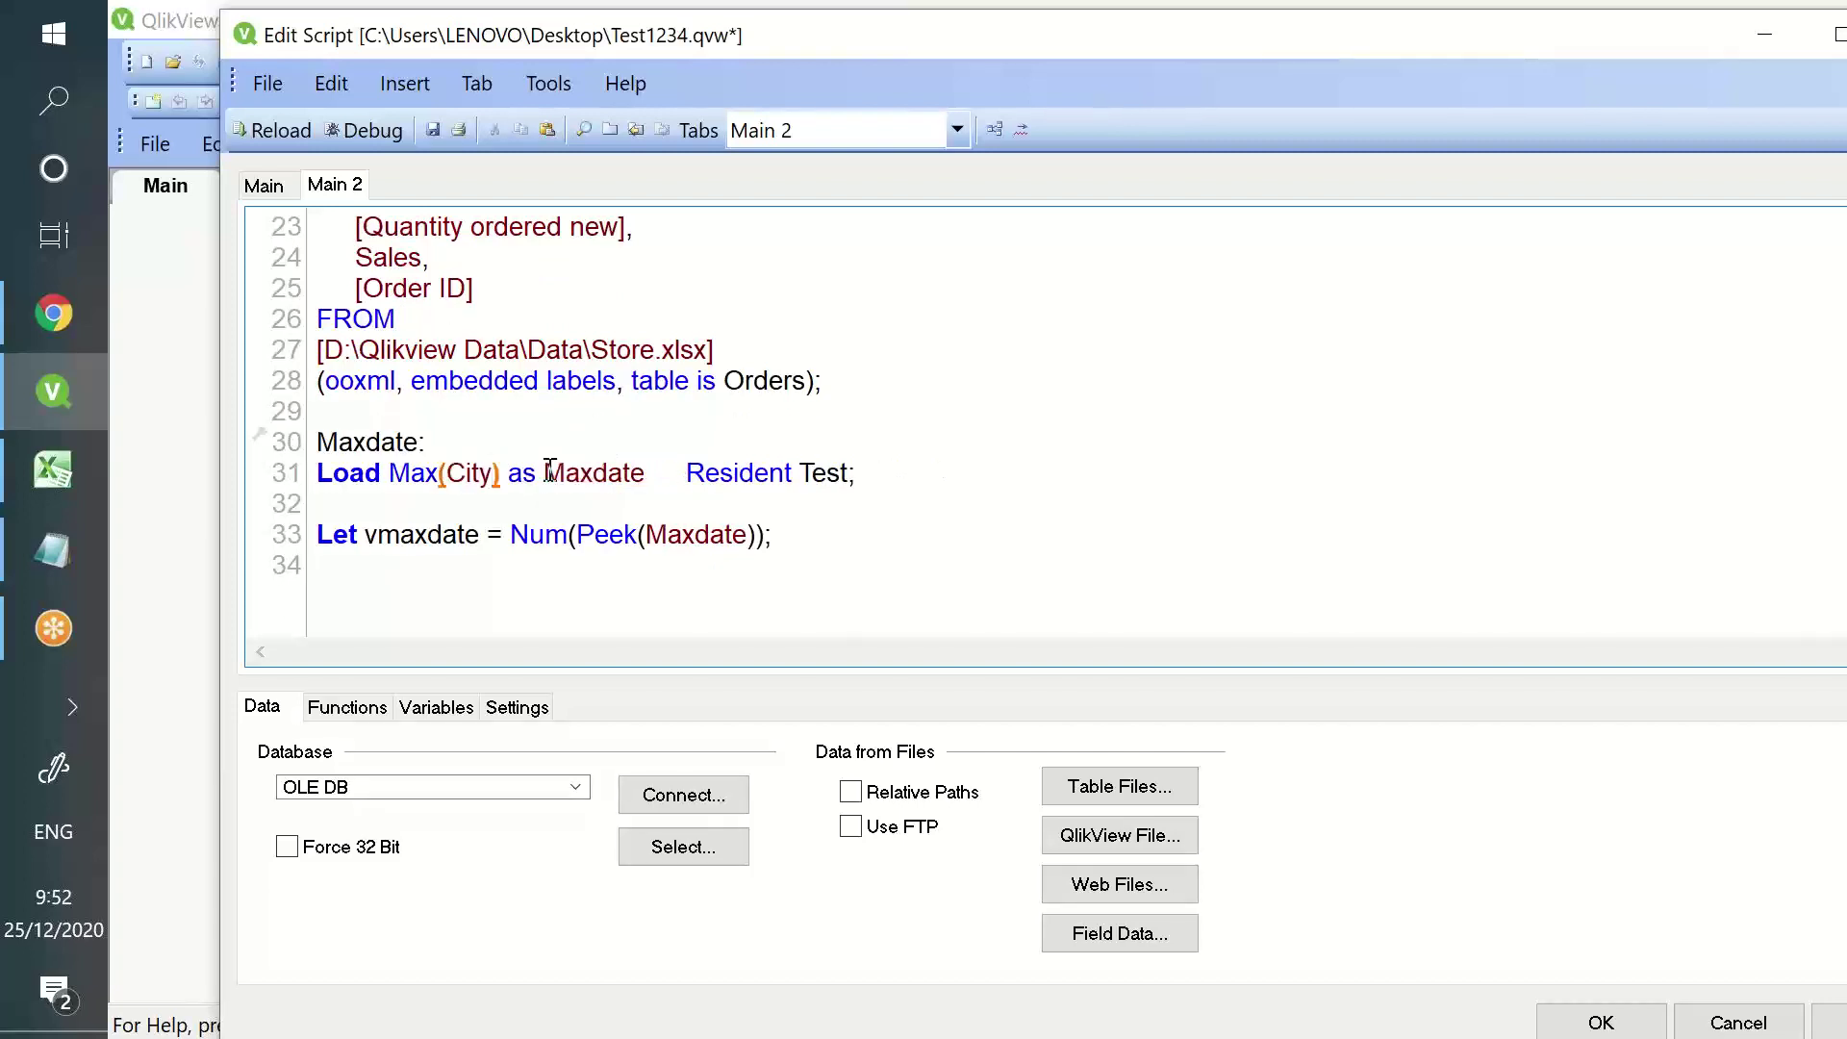
left_click_drag(646, 472, 389, 473)
type("City")
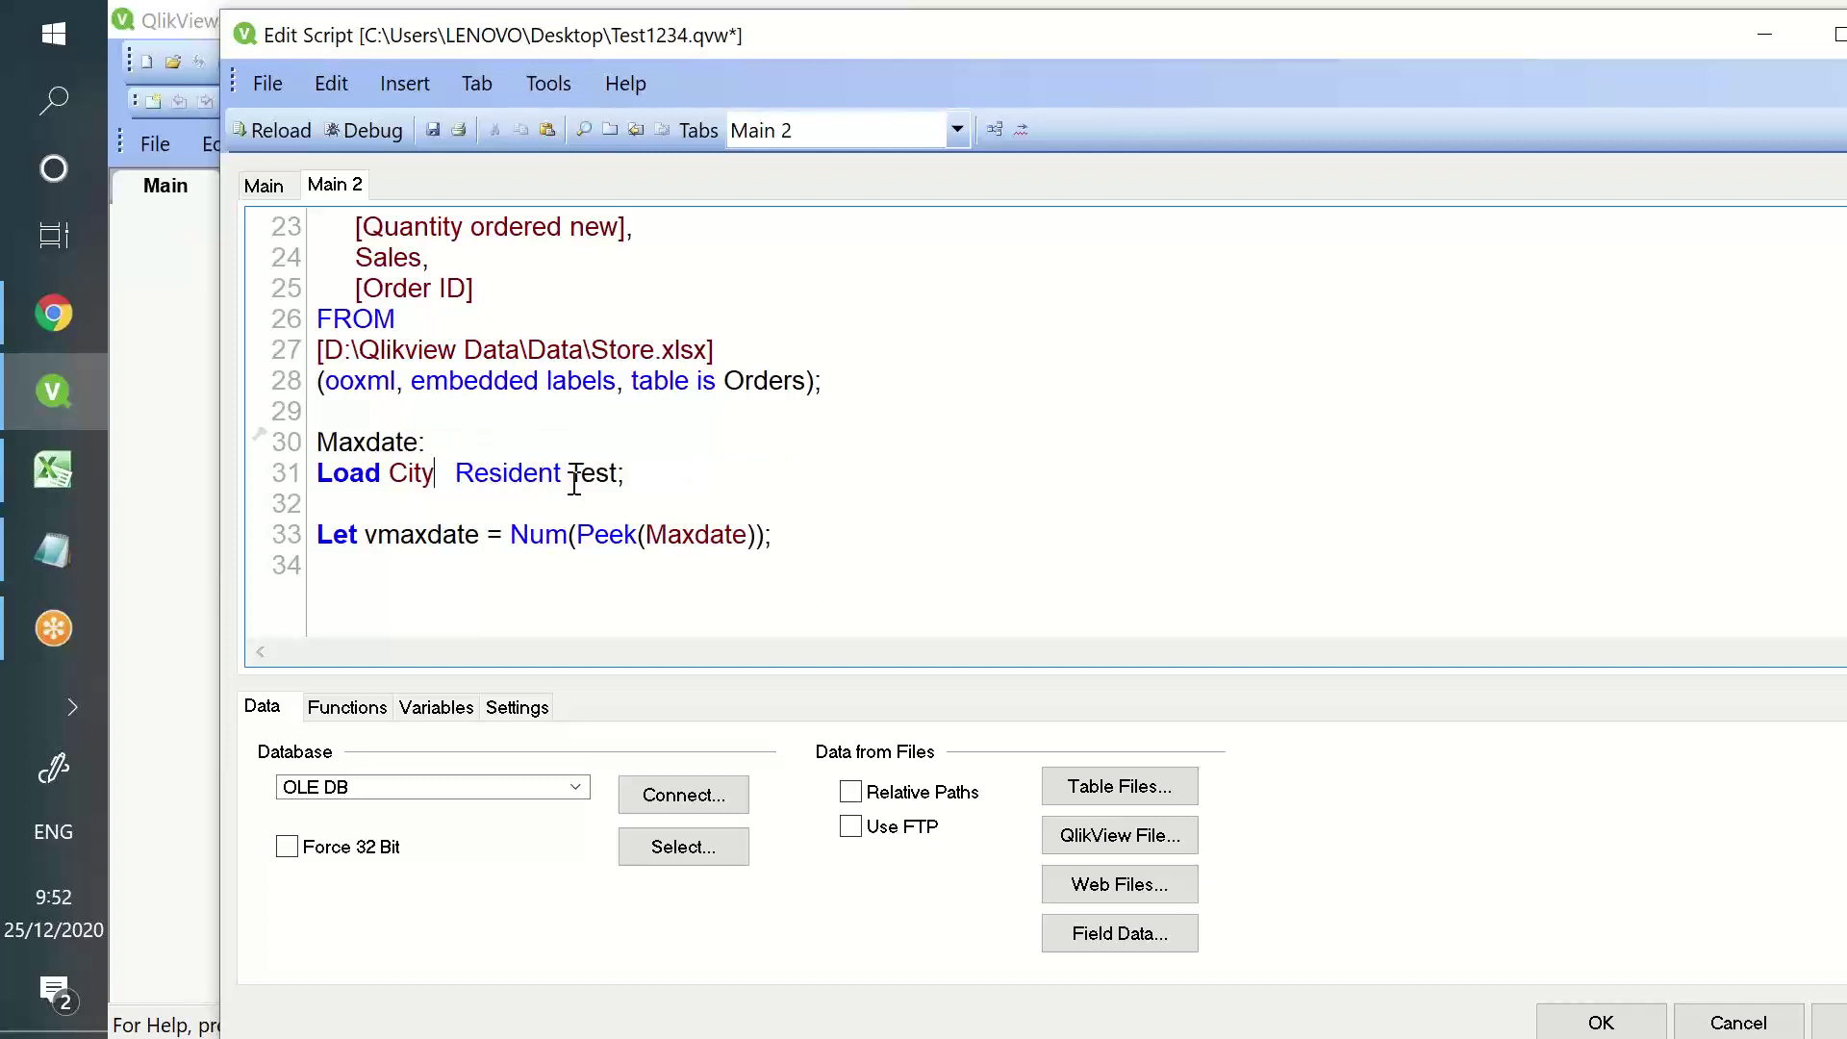
key("Delete")
key("Delete")
- Add an Order By City asc clause to the Maxdate load
left_click(606, 472)
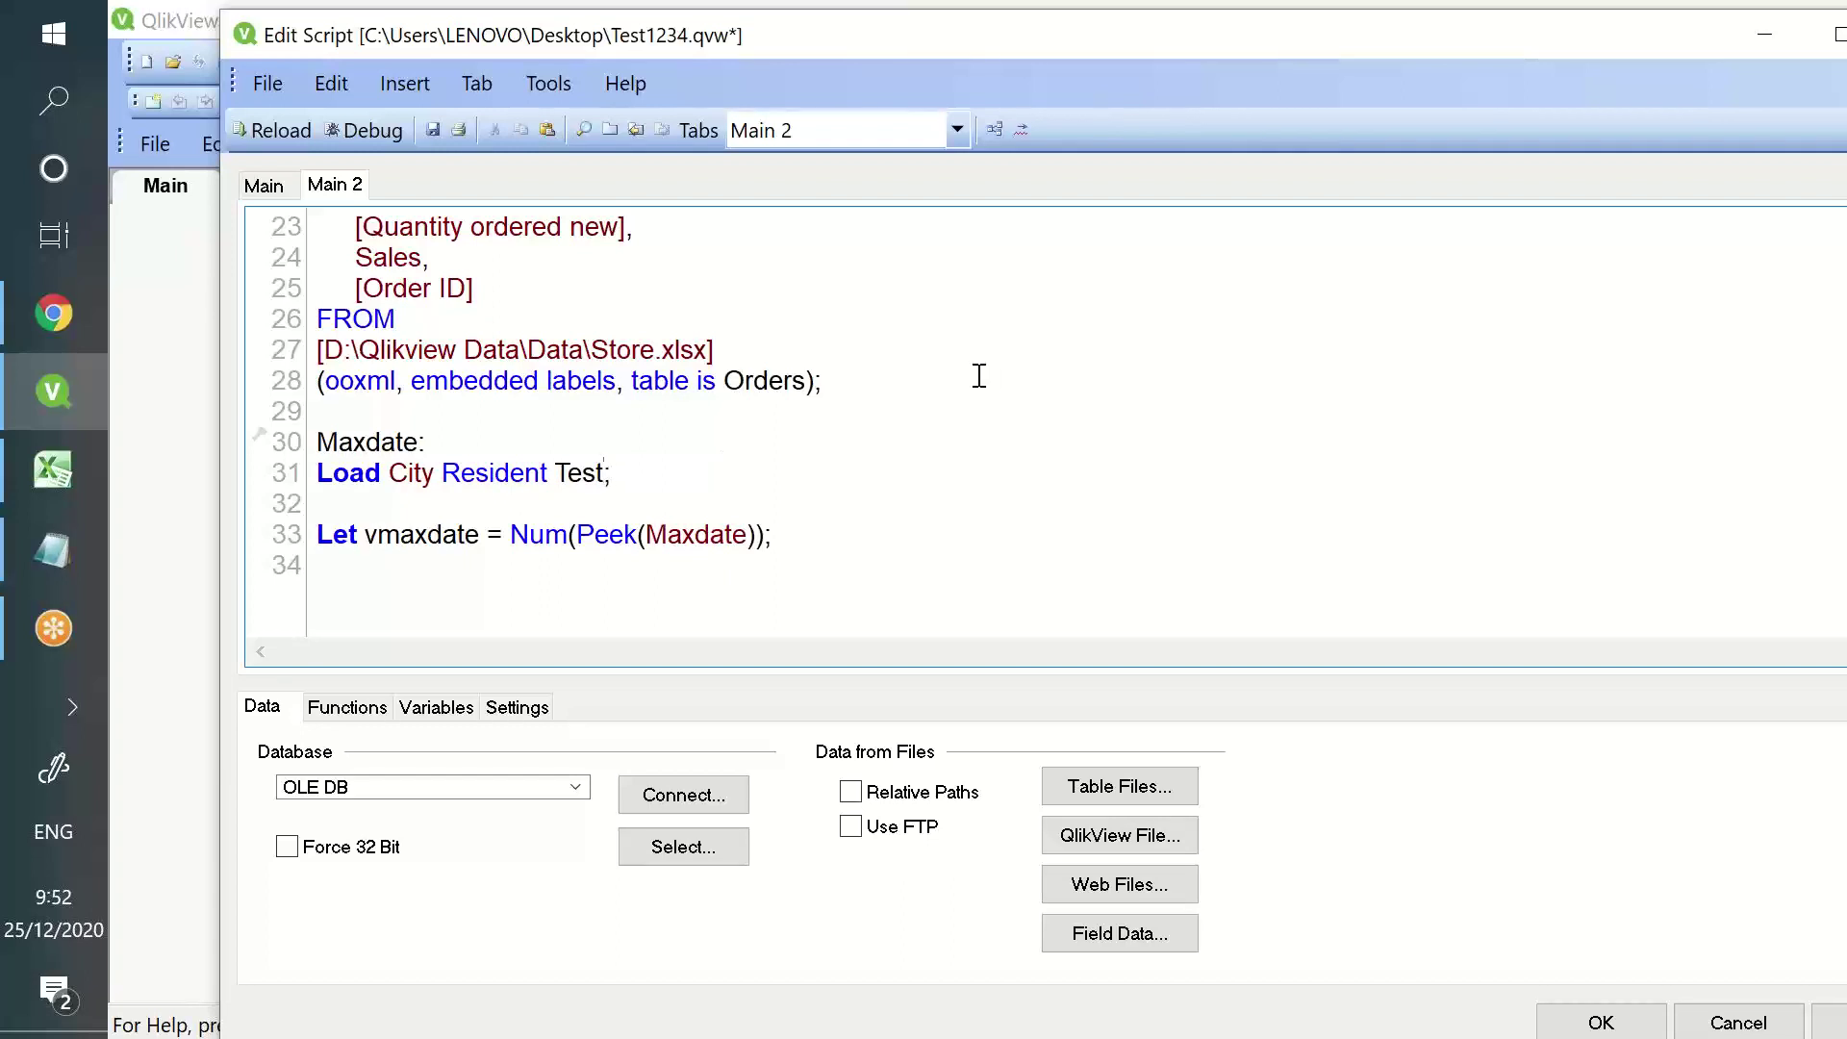
key("Return")
key("Return")
key("Up")
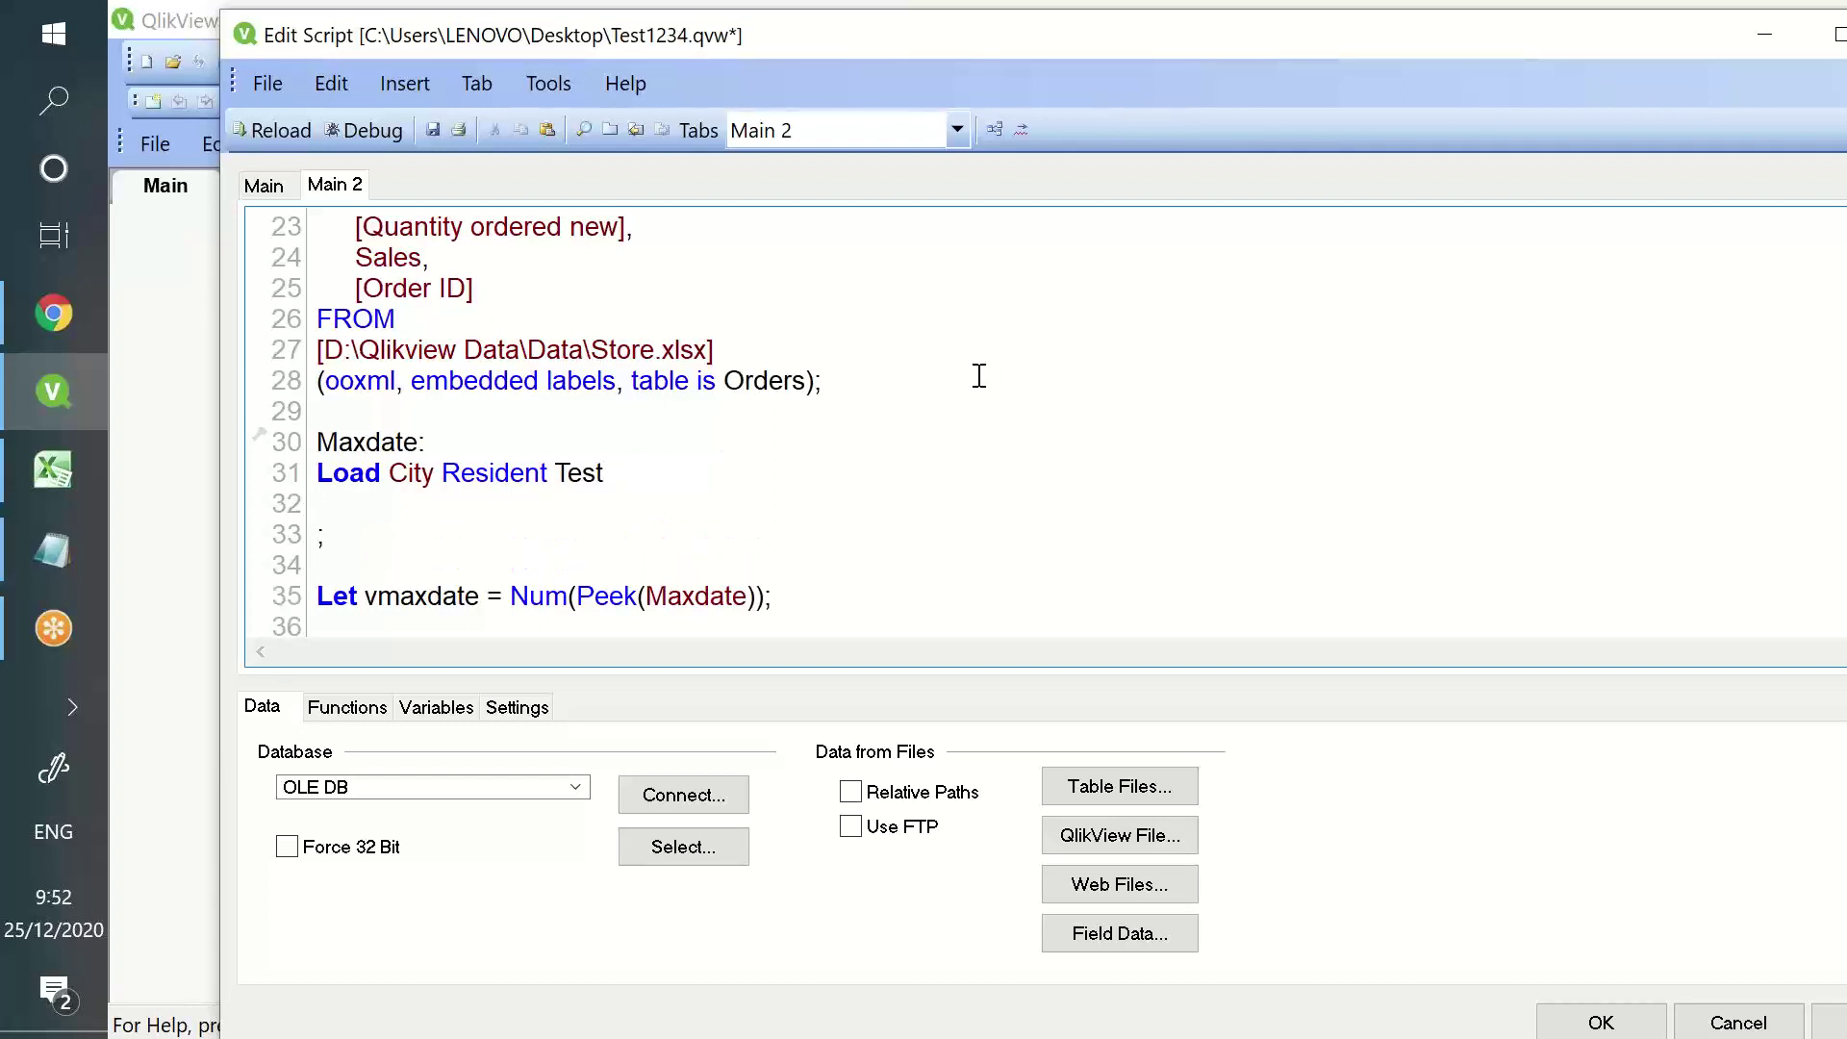
type("Order By city")
key("BackSpace")
key("BackSpace")
key("BackSpace")
key("BackSpace")
key("BackSpace")
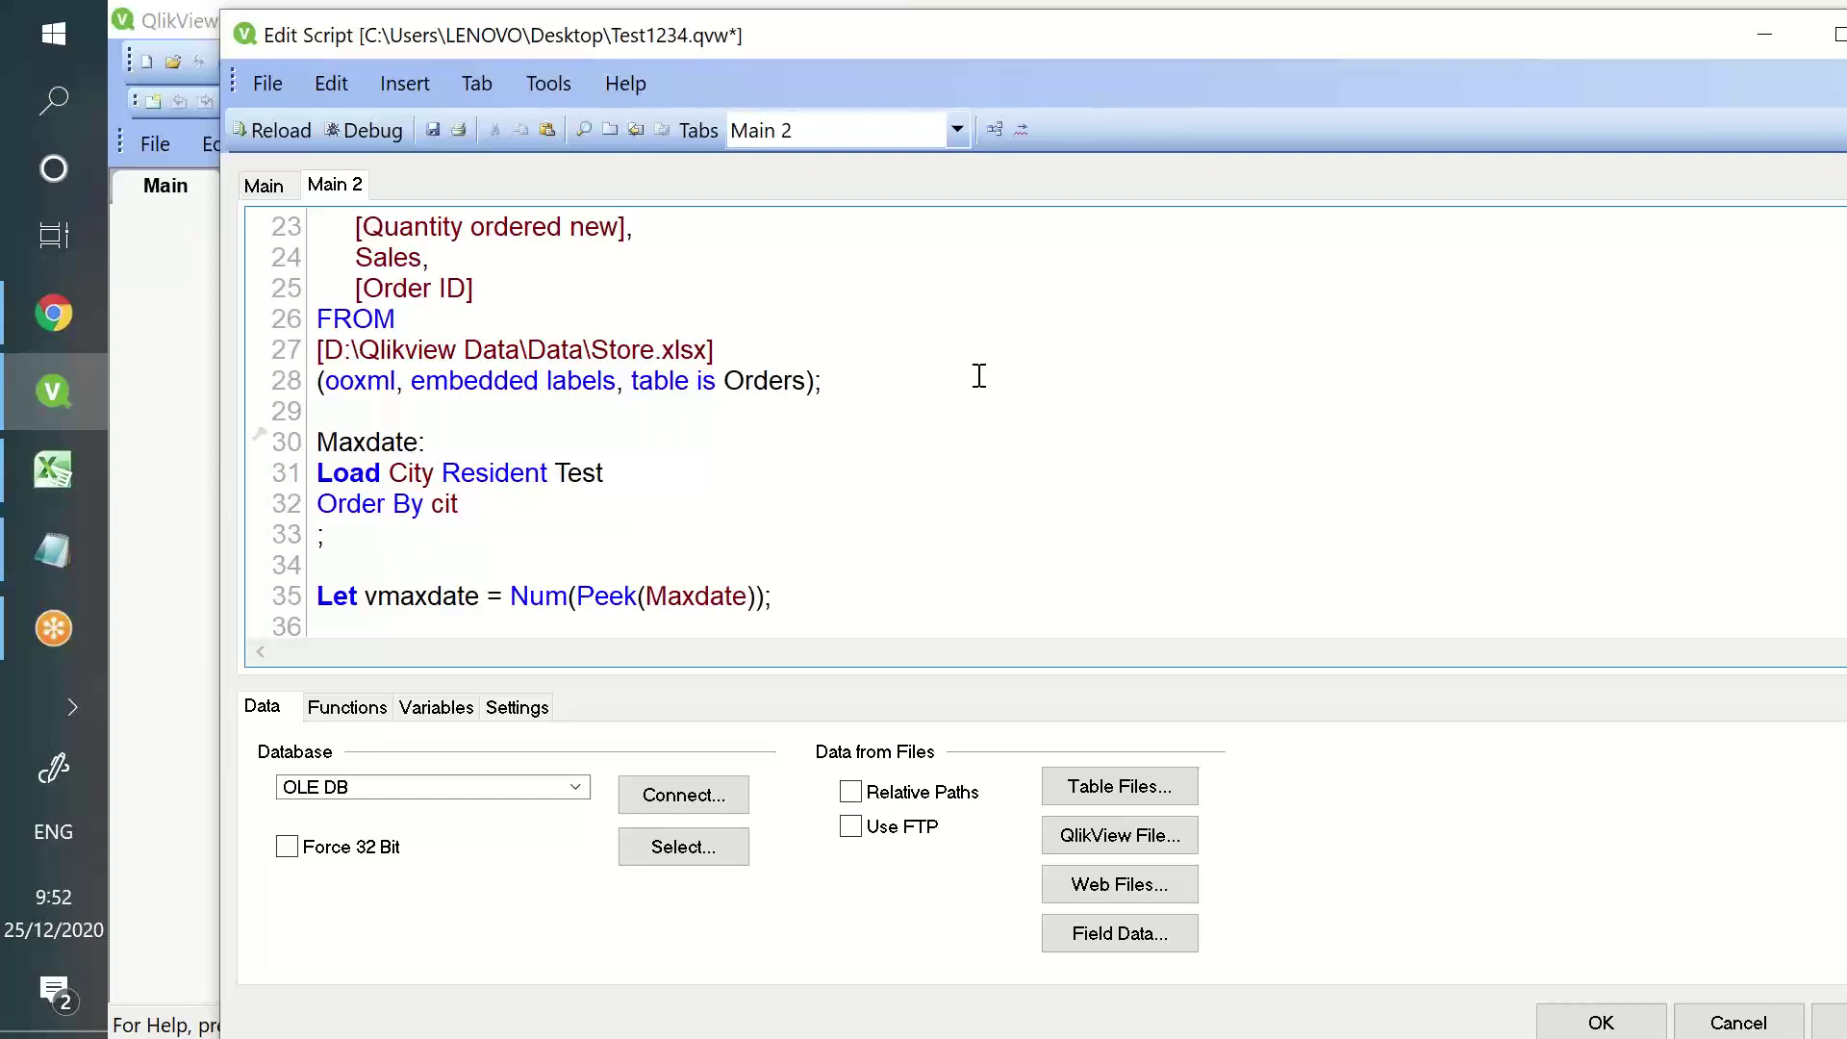
type("City desc")
double_click(523, 503)
type("asc")
- Join the semicolon onto the Order By line and reload, fetching 9,426 lines into Maxdate
double_click(502, 503)
left_click(545, 497)
key("Delete")
double_click(444, 504)
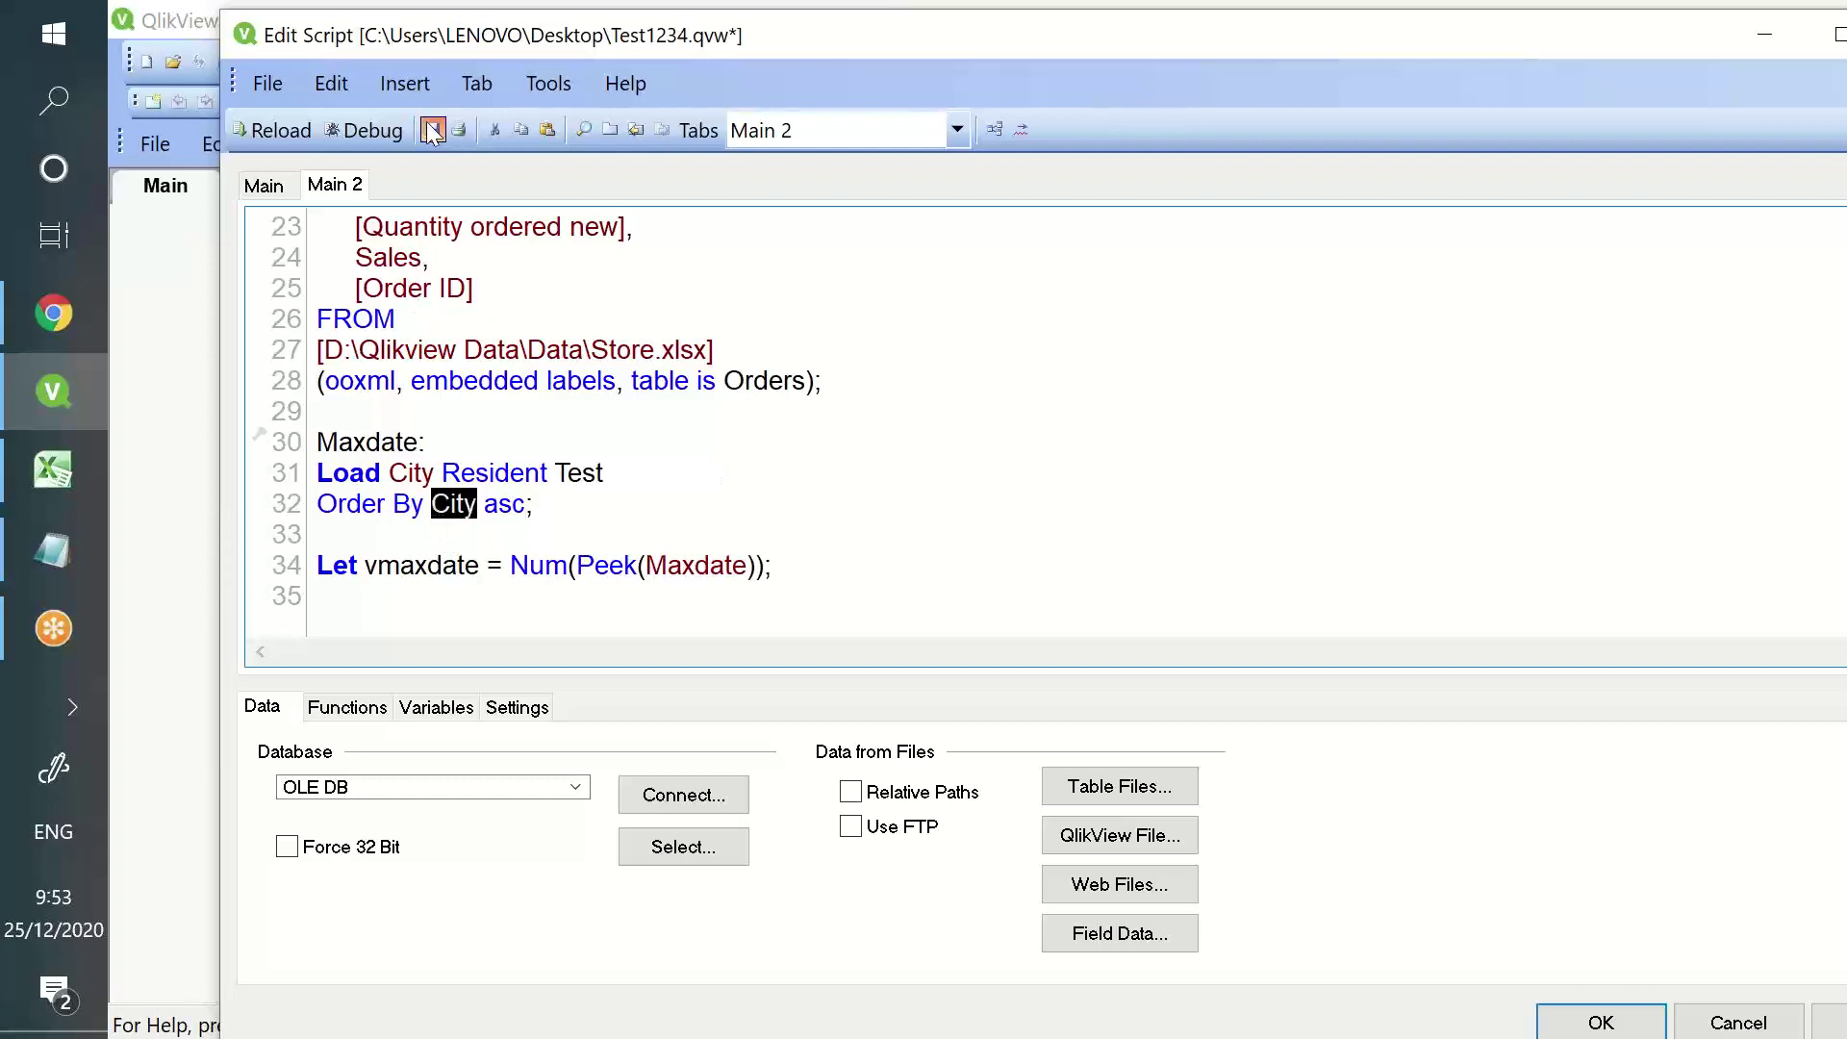
left_click(292, 132)
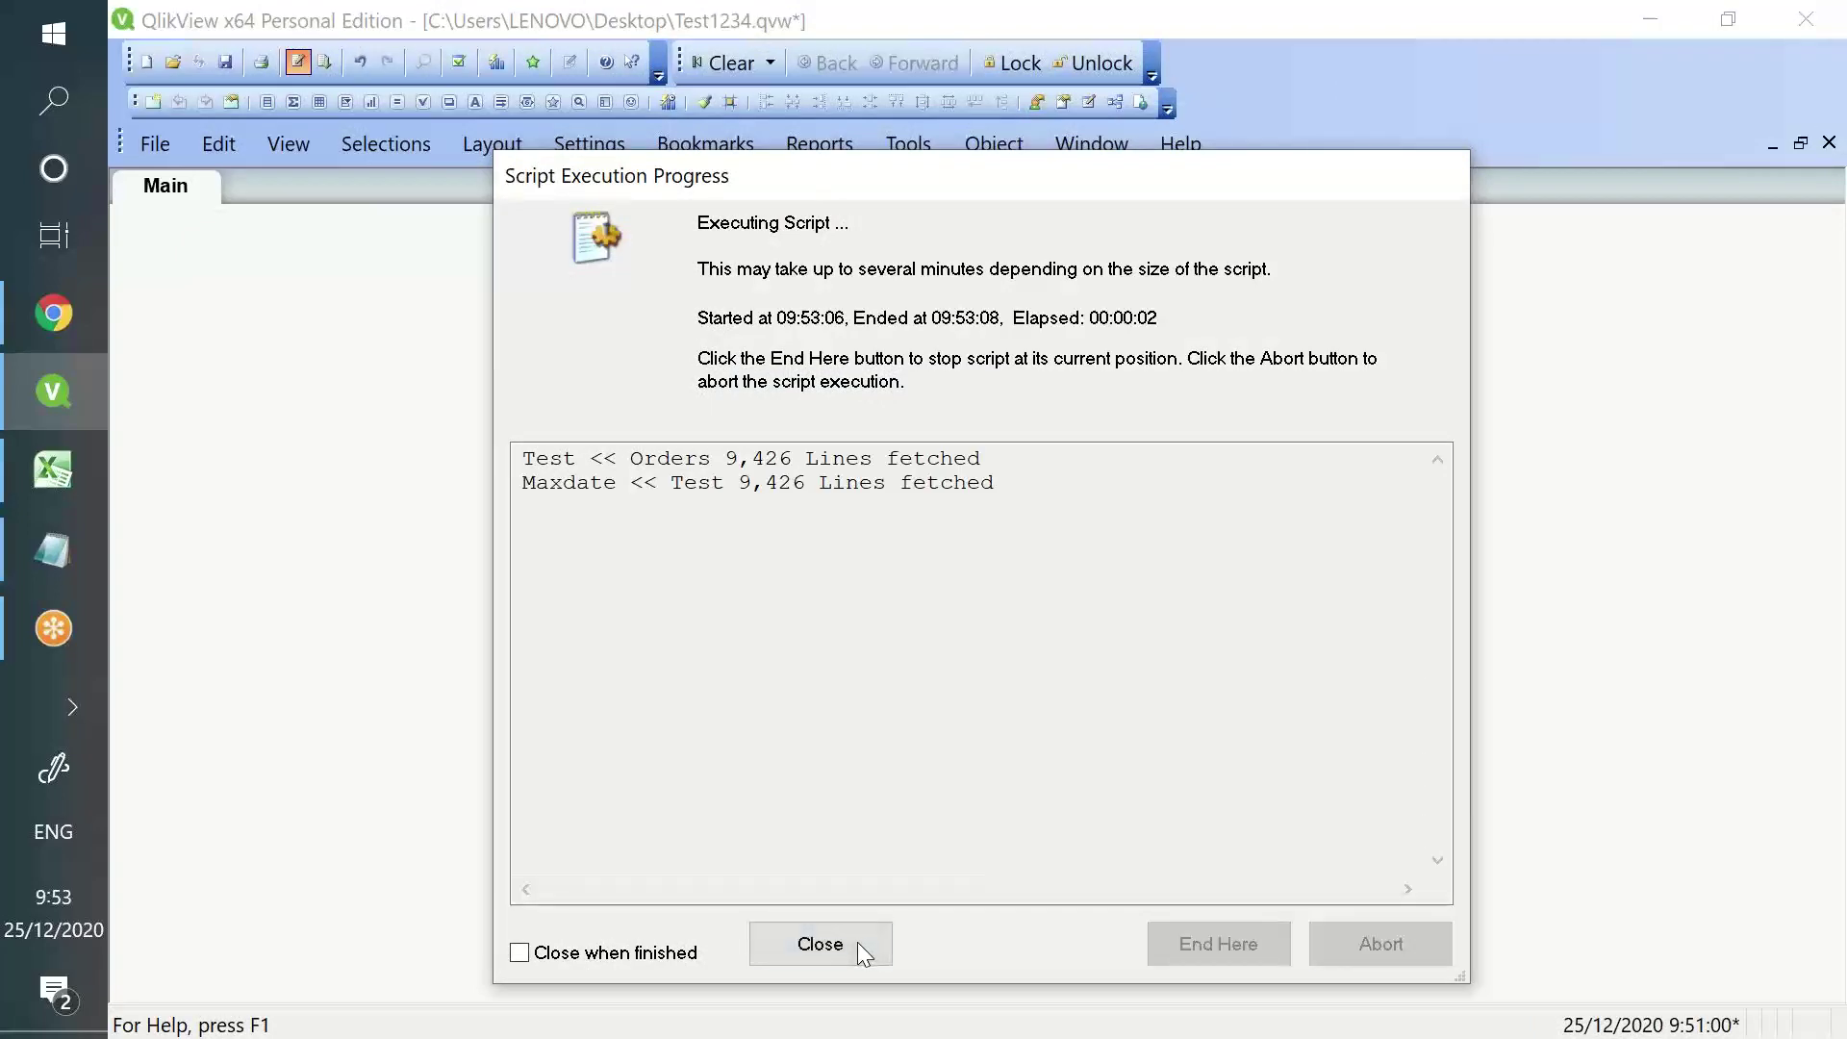
- Close the progress report and Sheet Properties, then reopen the script with Ctrl+E
left_click(857, 943)
left_click(1077, 939)
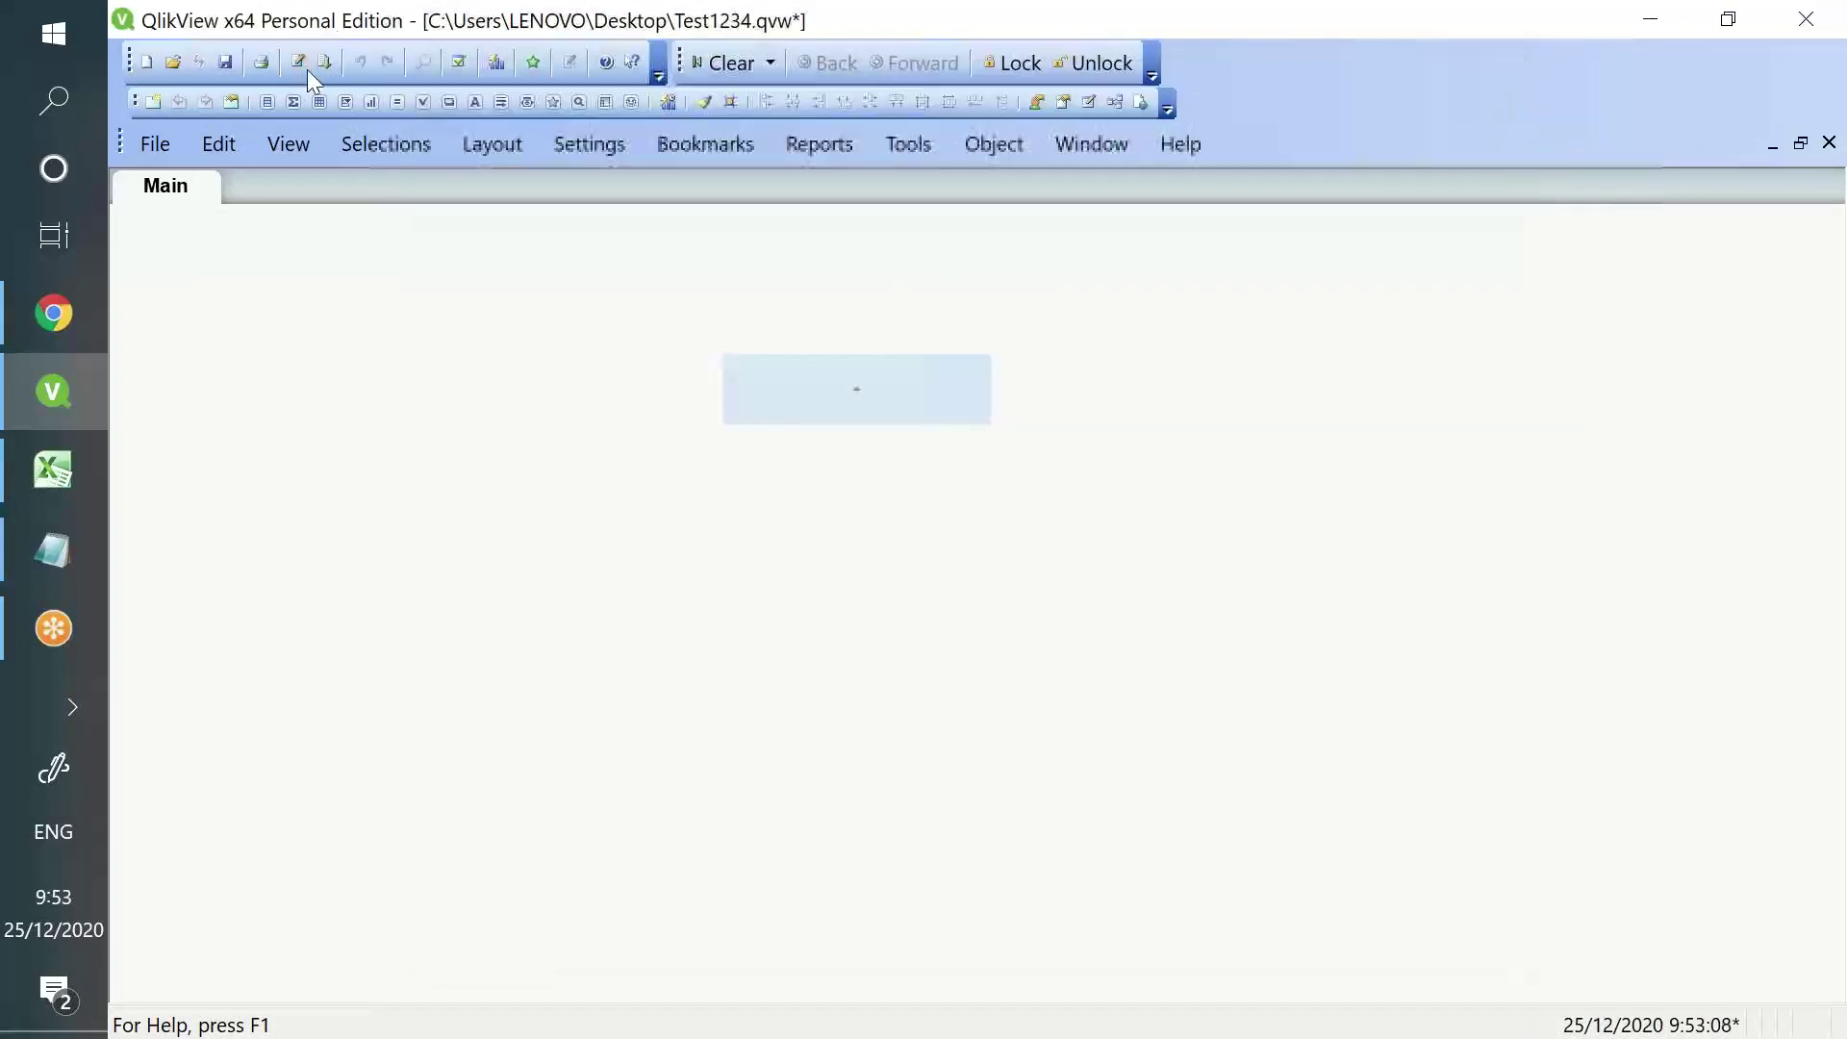
key("ctrl+e")
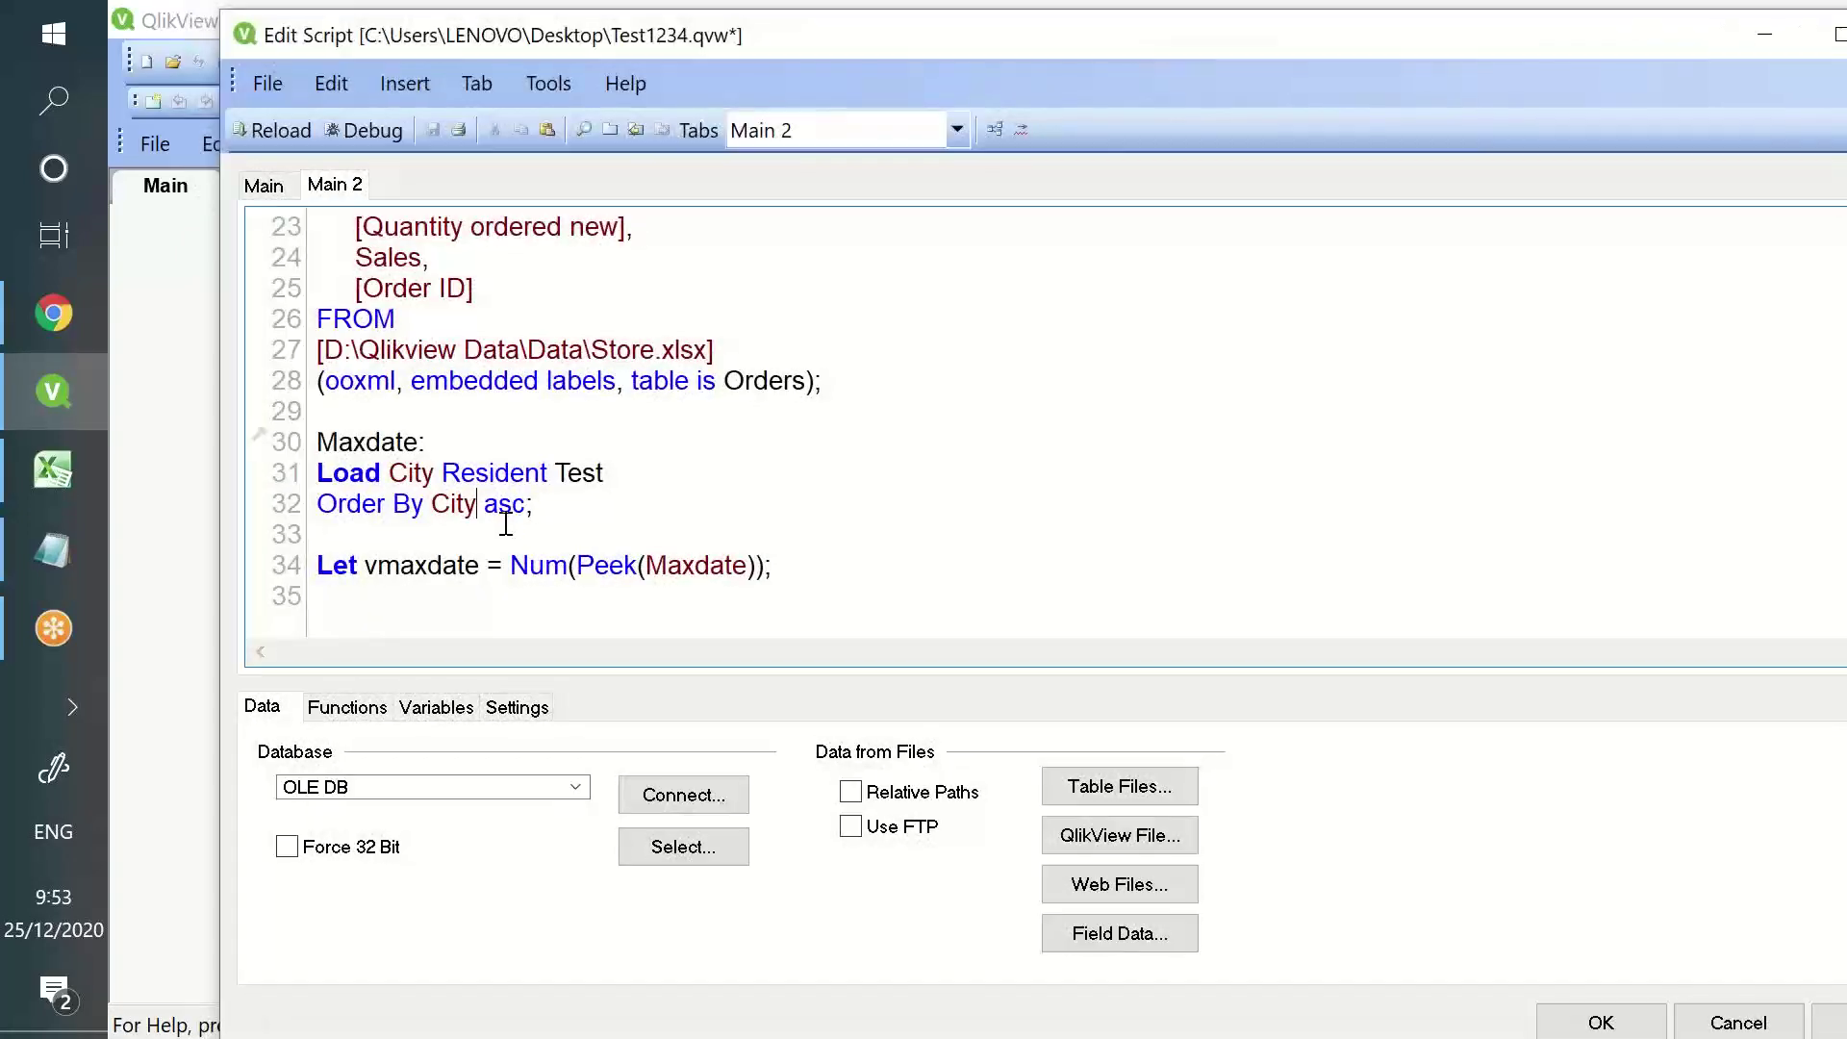
- Alias the field in the Maxdate load as 'Load City as city Resident Test'
type("as ")
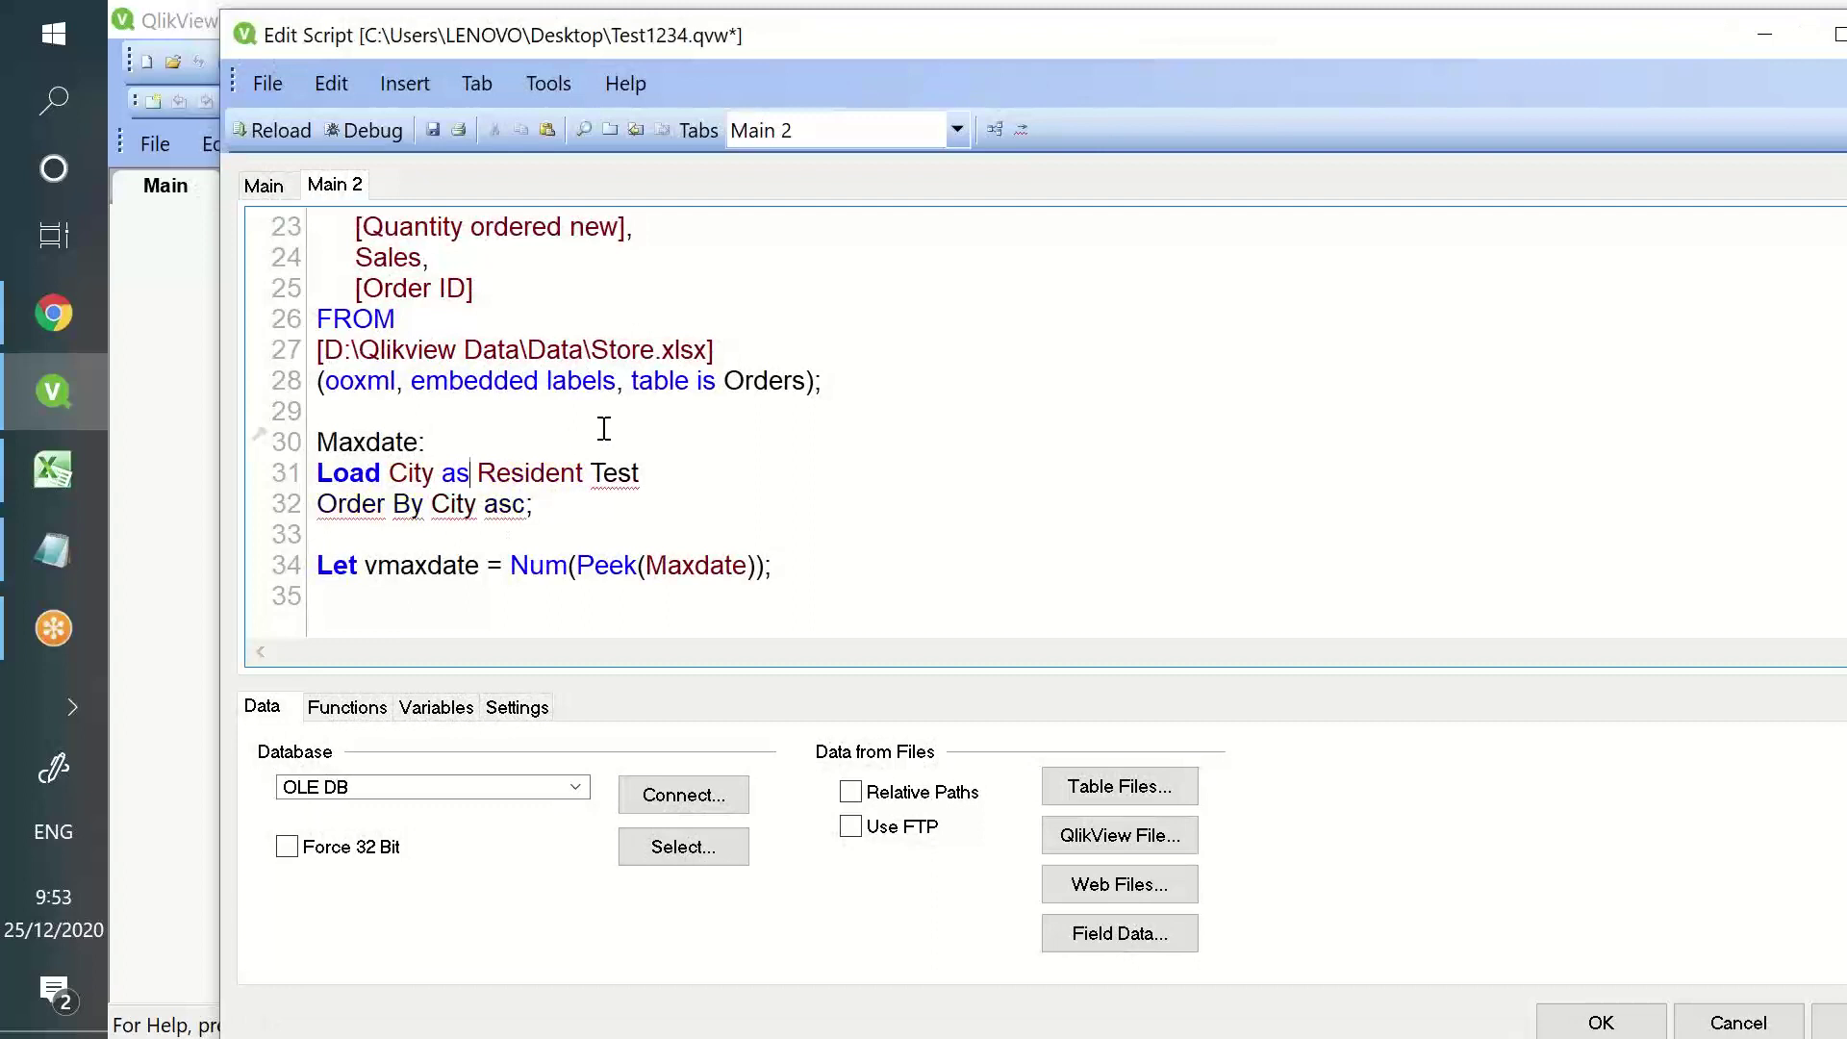
type("Ci")
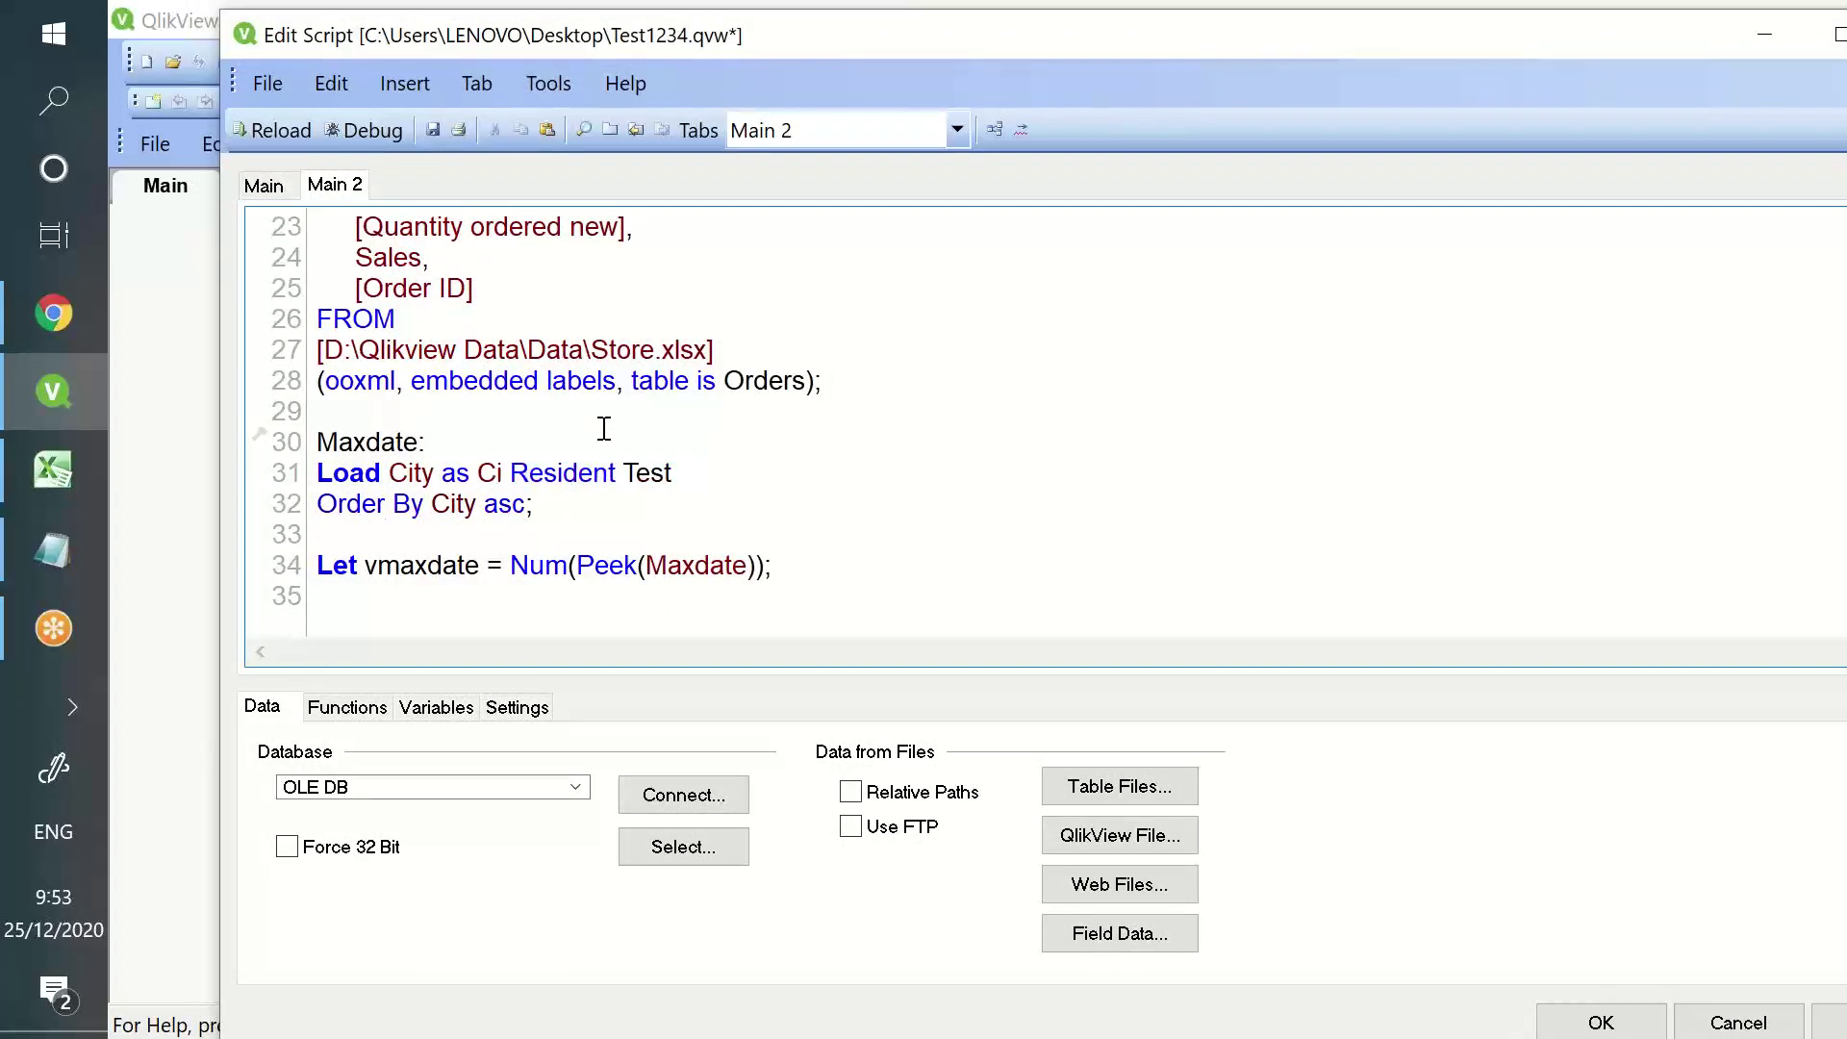
key("BackSpace")
key("BackSpace")
type("city")
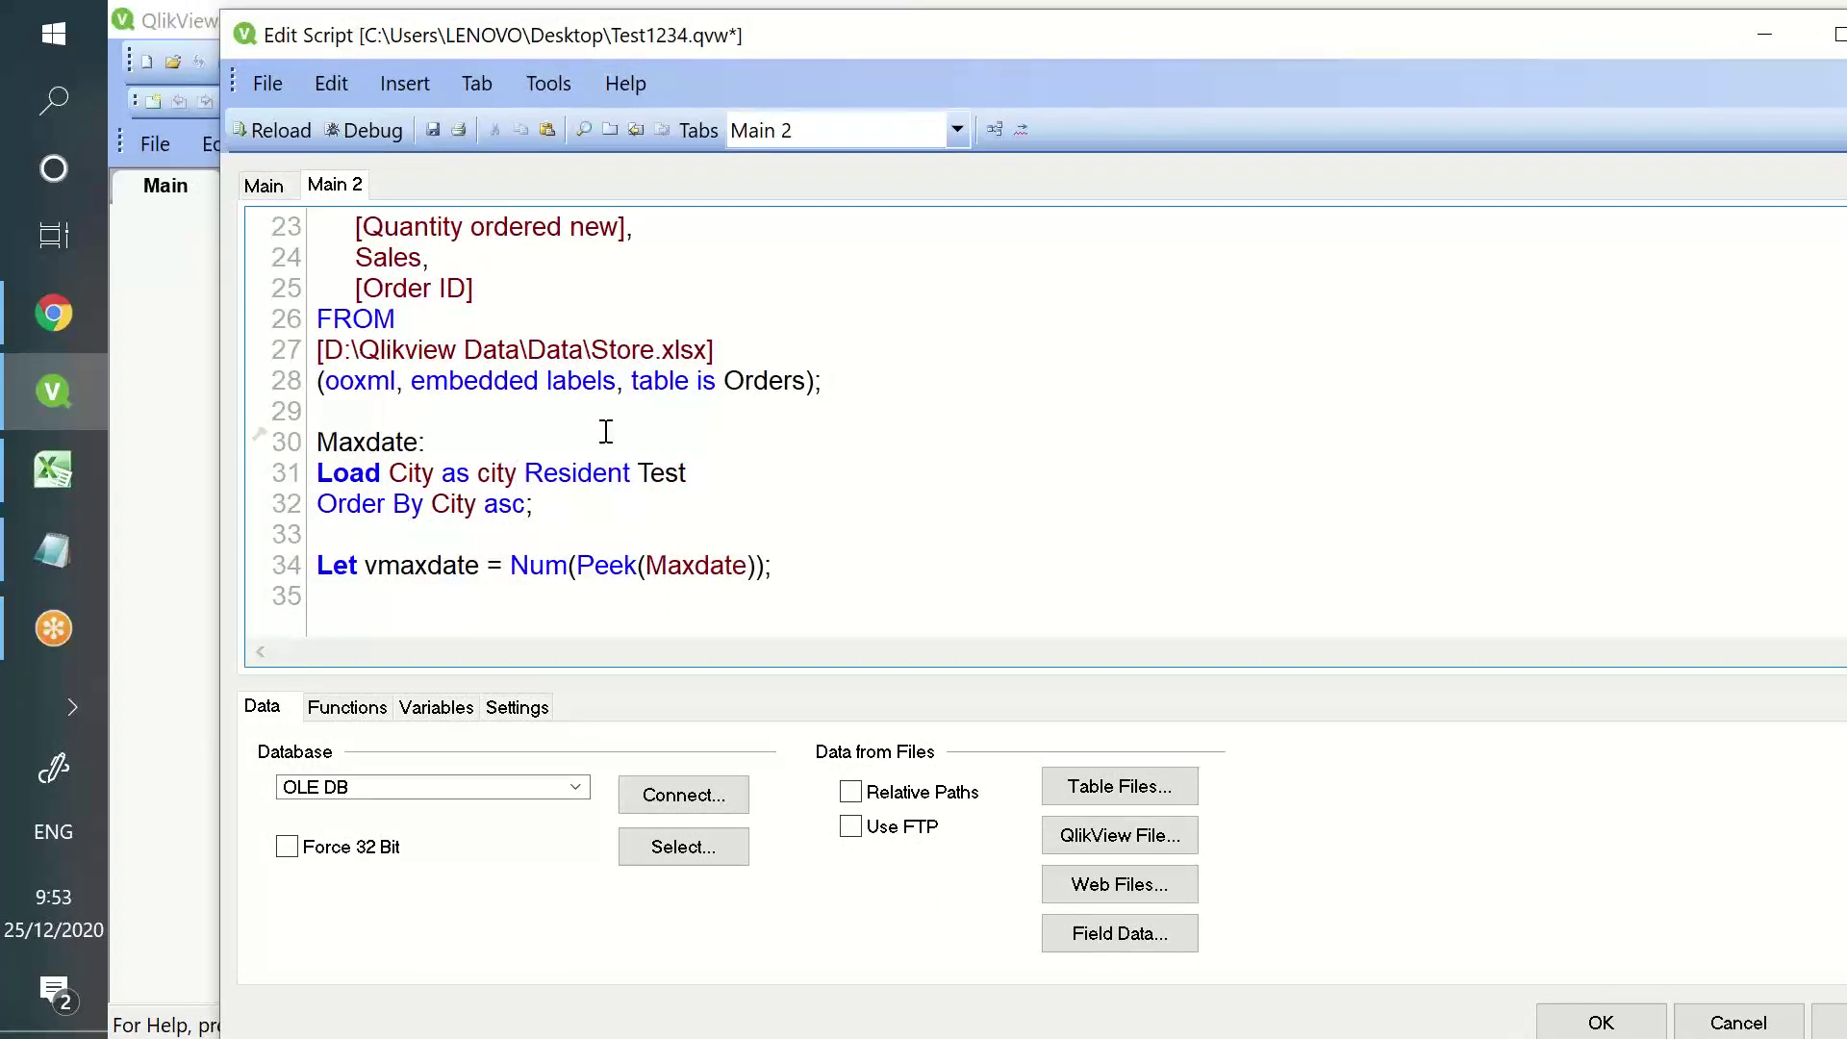
left_click(1250, 43)
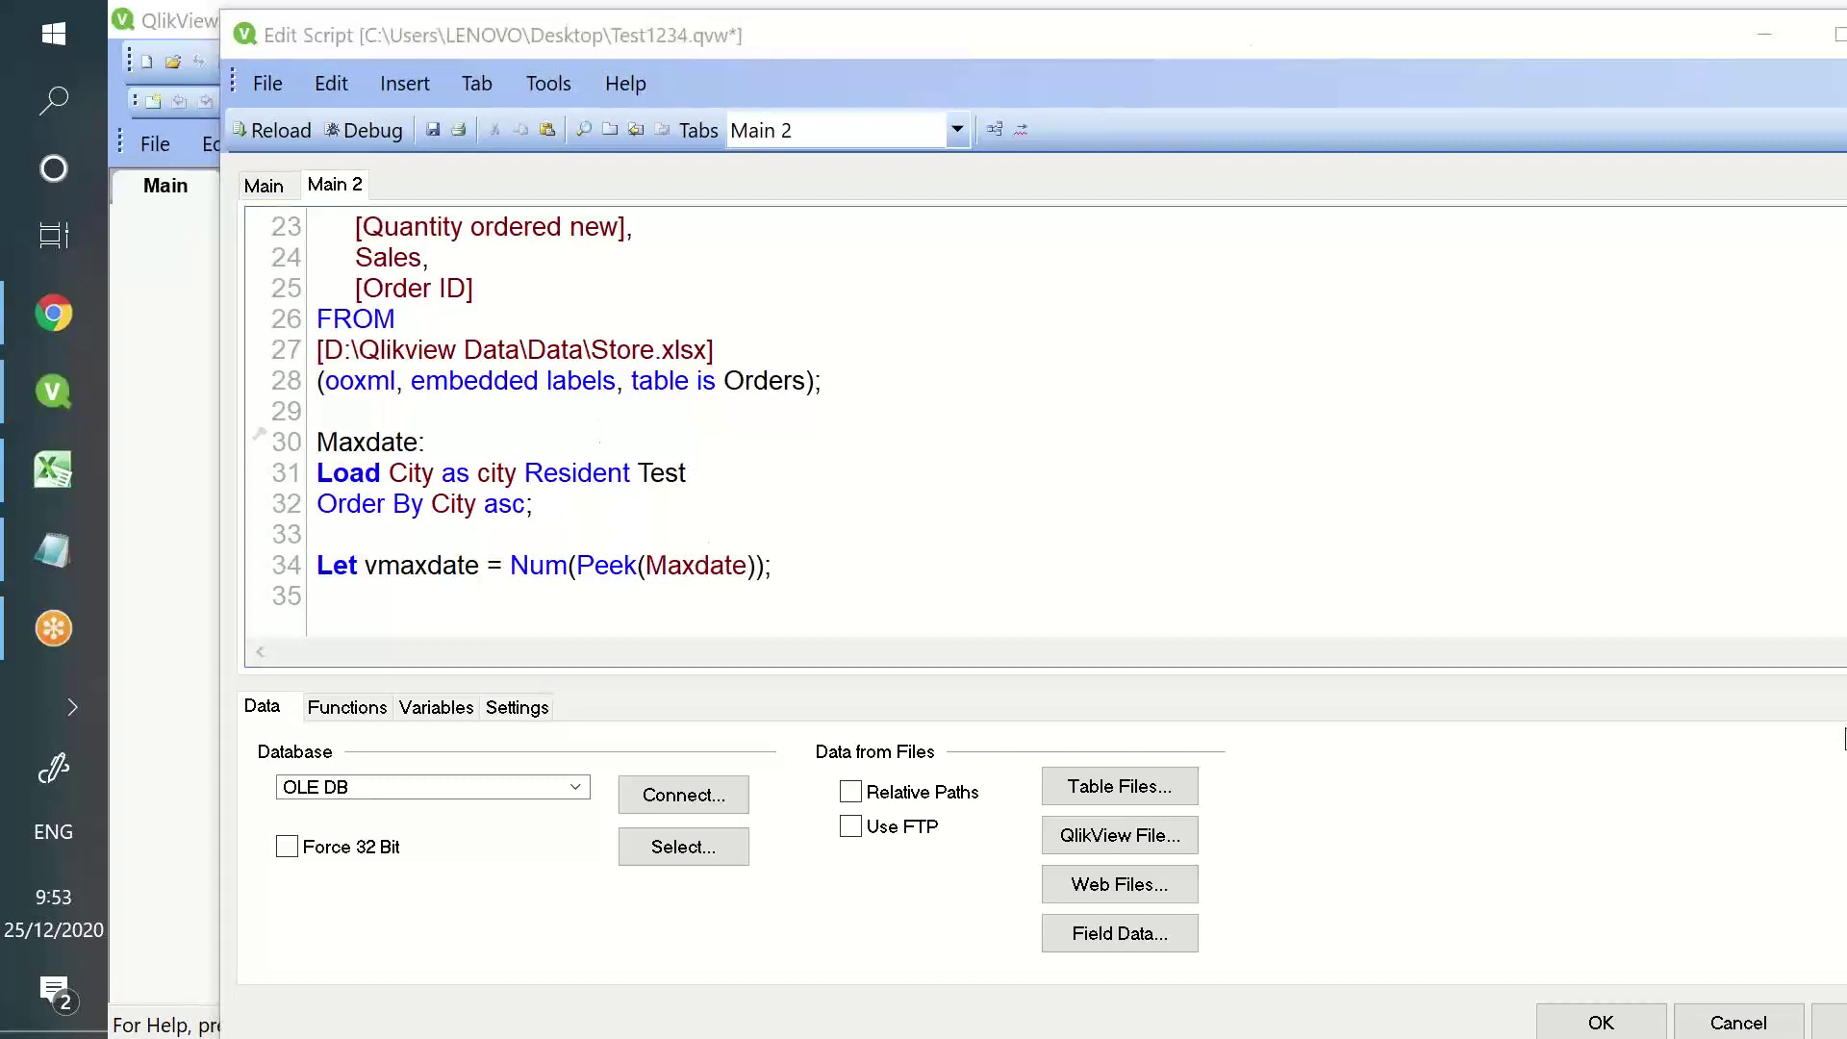
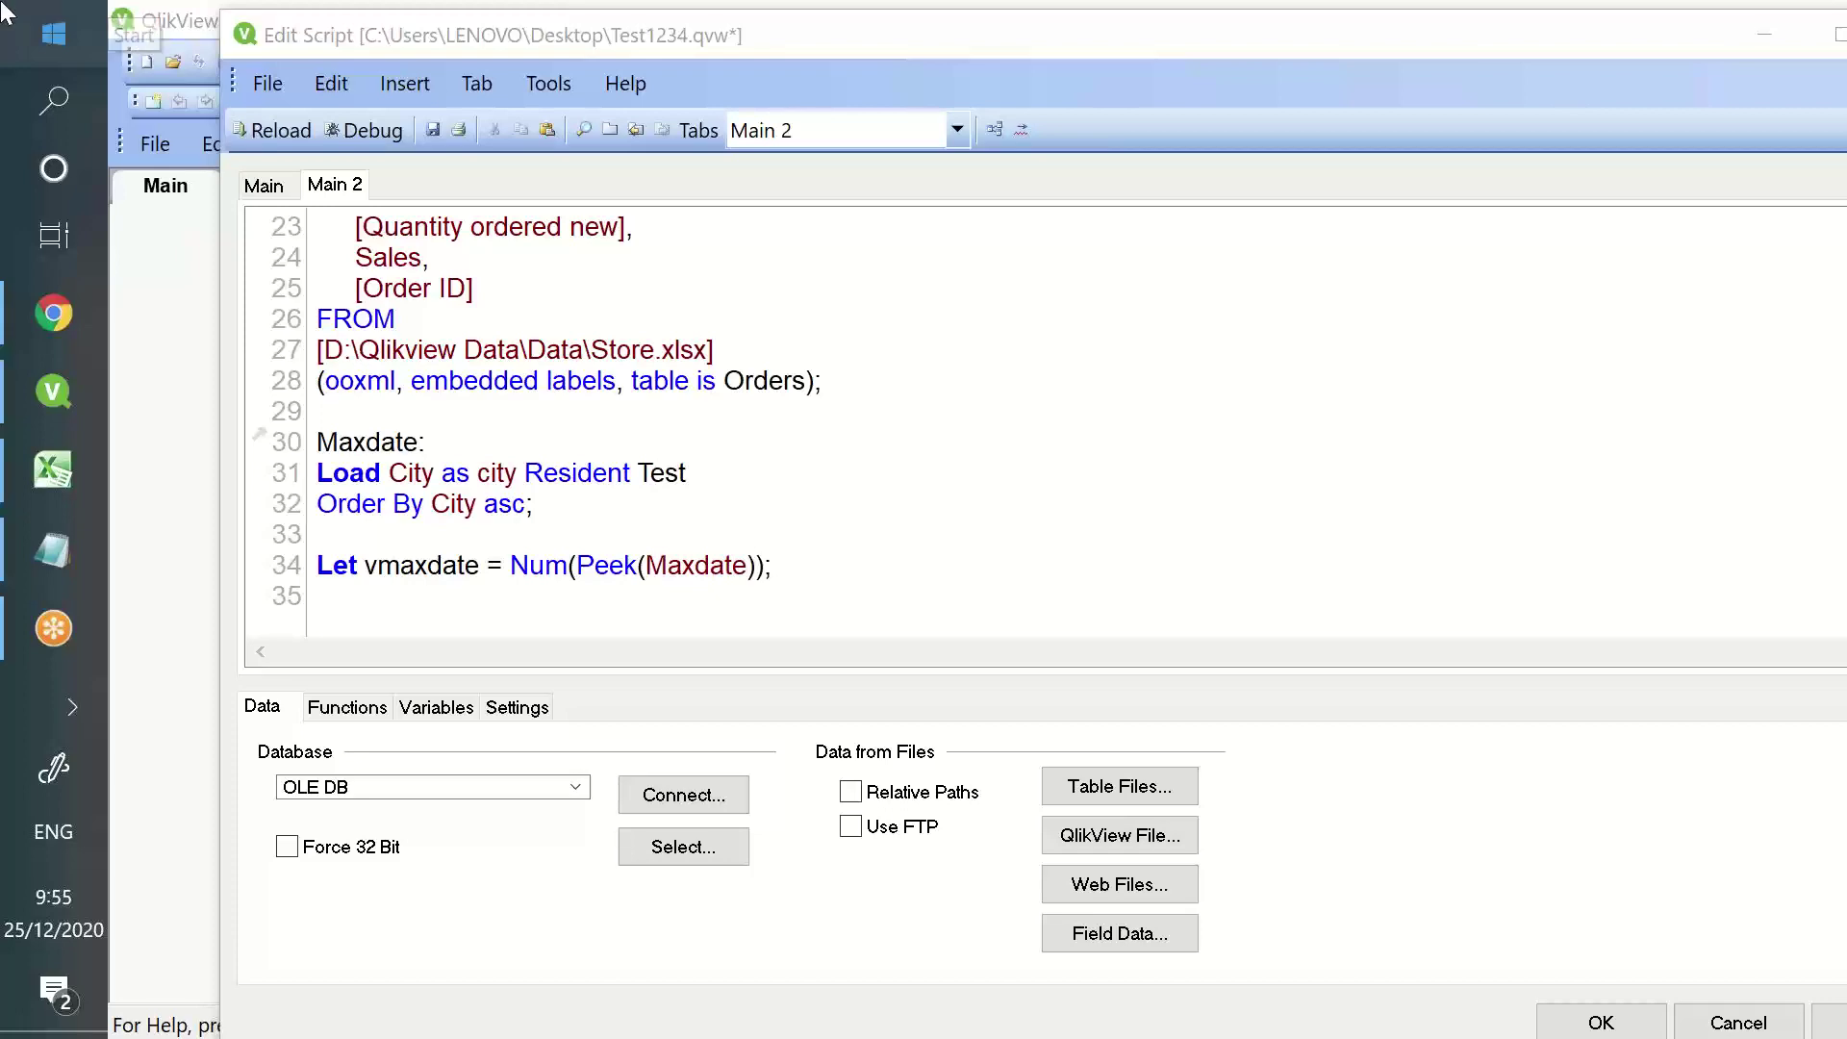
- Reload the QlikView data with the current script and dismiss the reload log
left_click(498, 507)
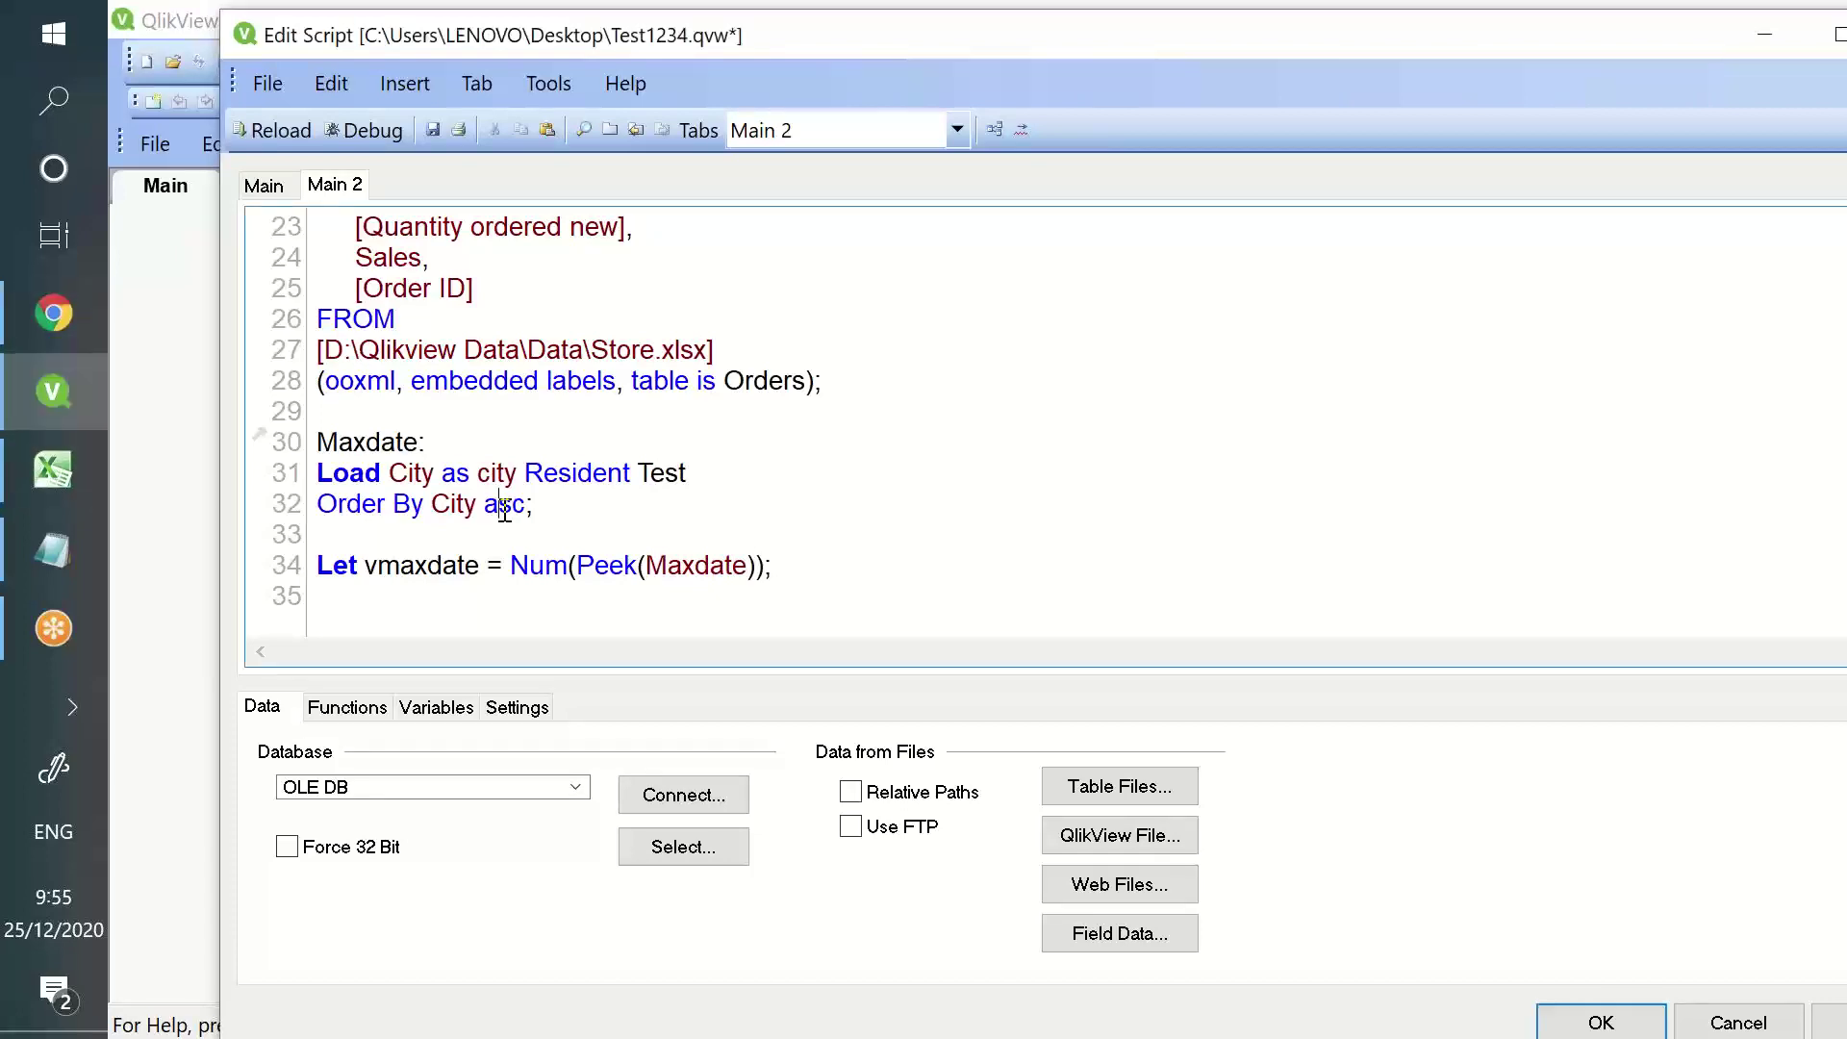
left_click(254, 135)
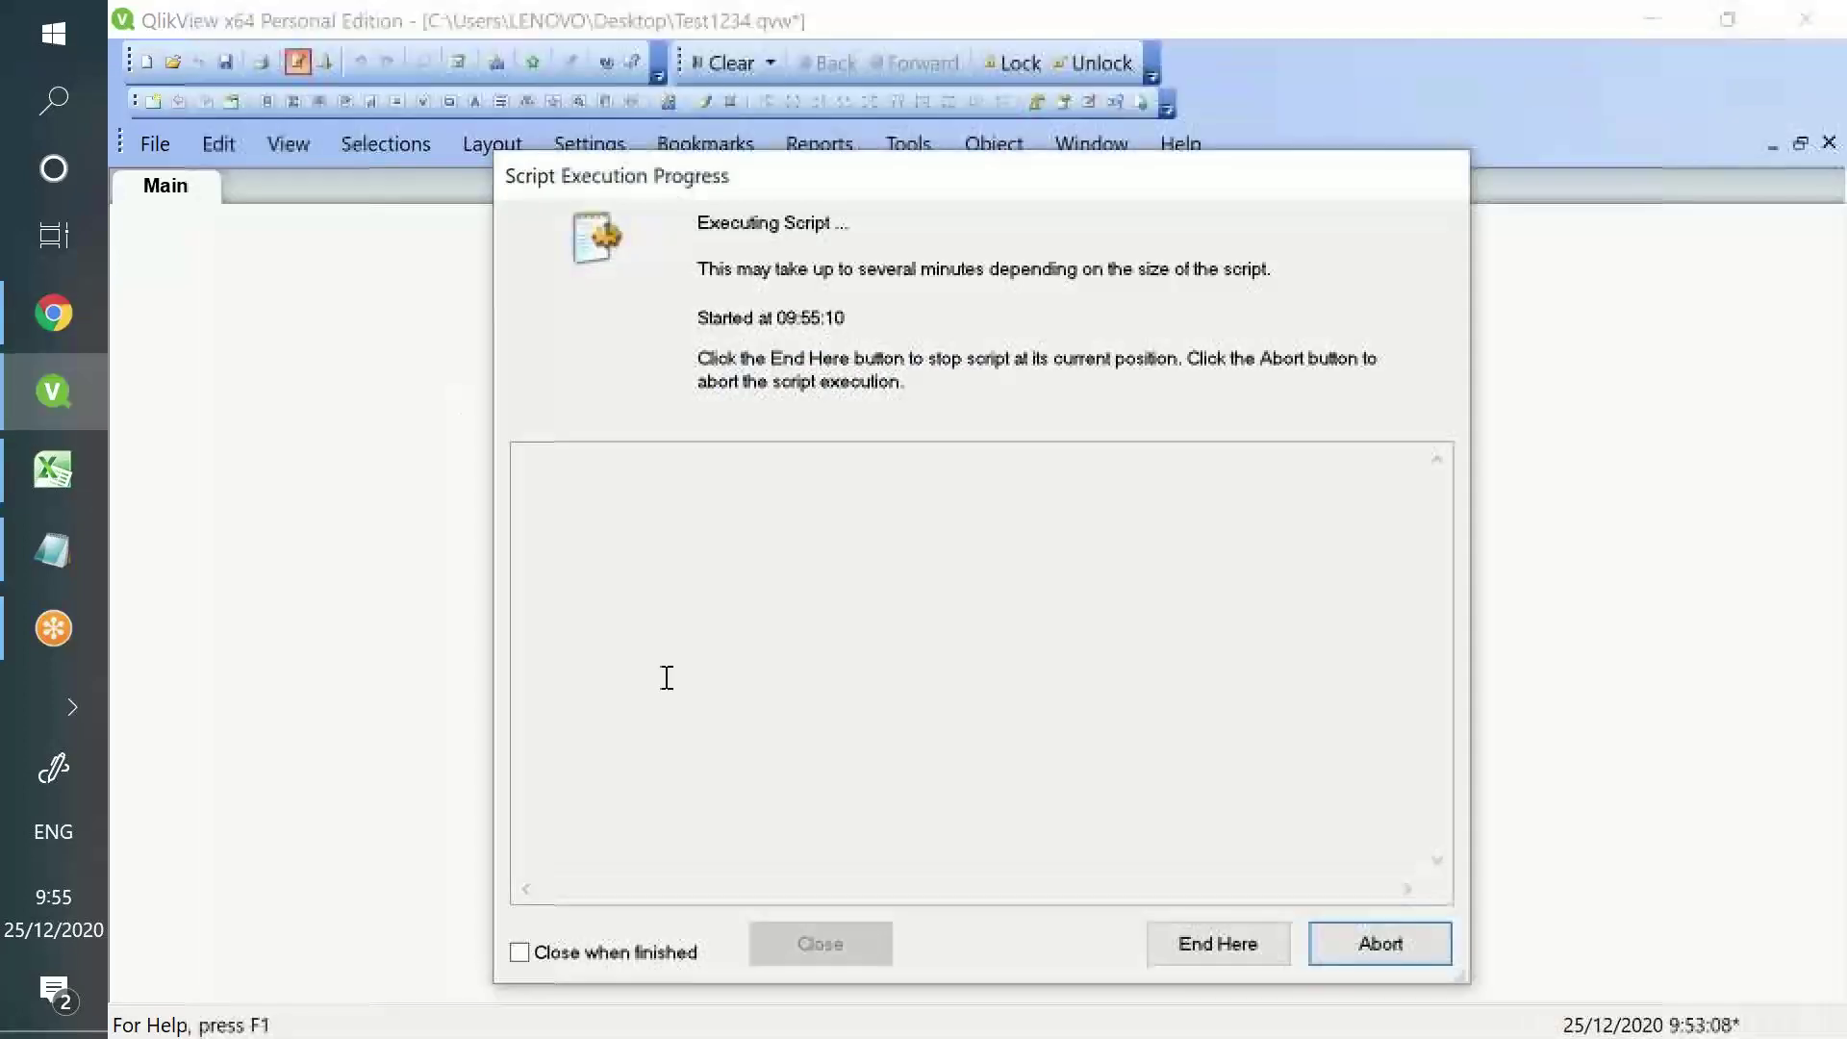
left_click(834, 950)
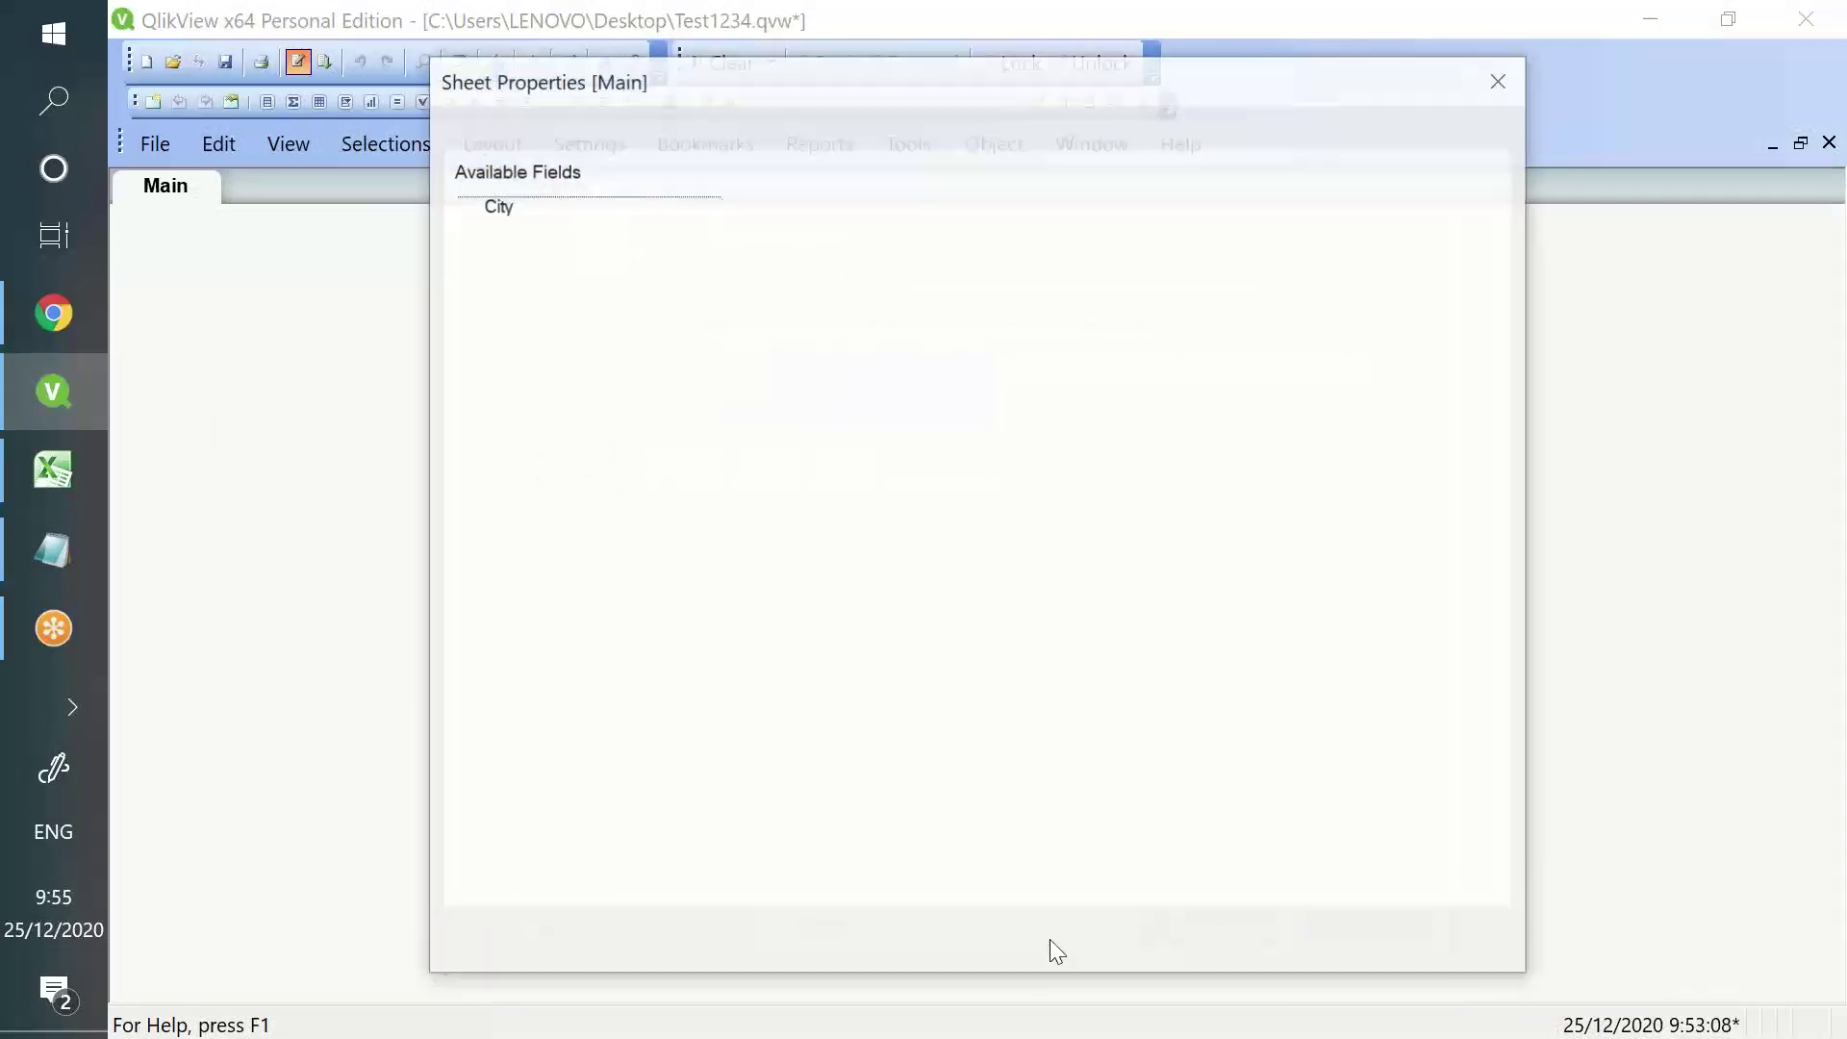
- Add a city list box to the Main sheet and move it to the right side
left_click(527, 226)
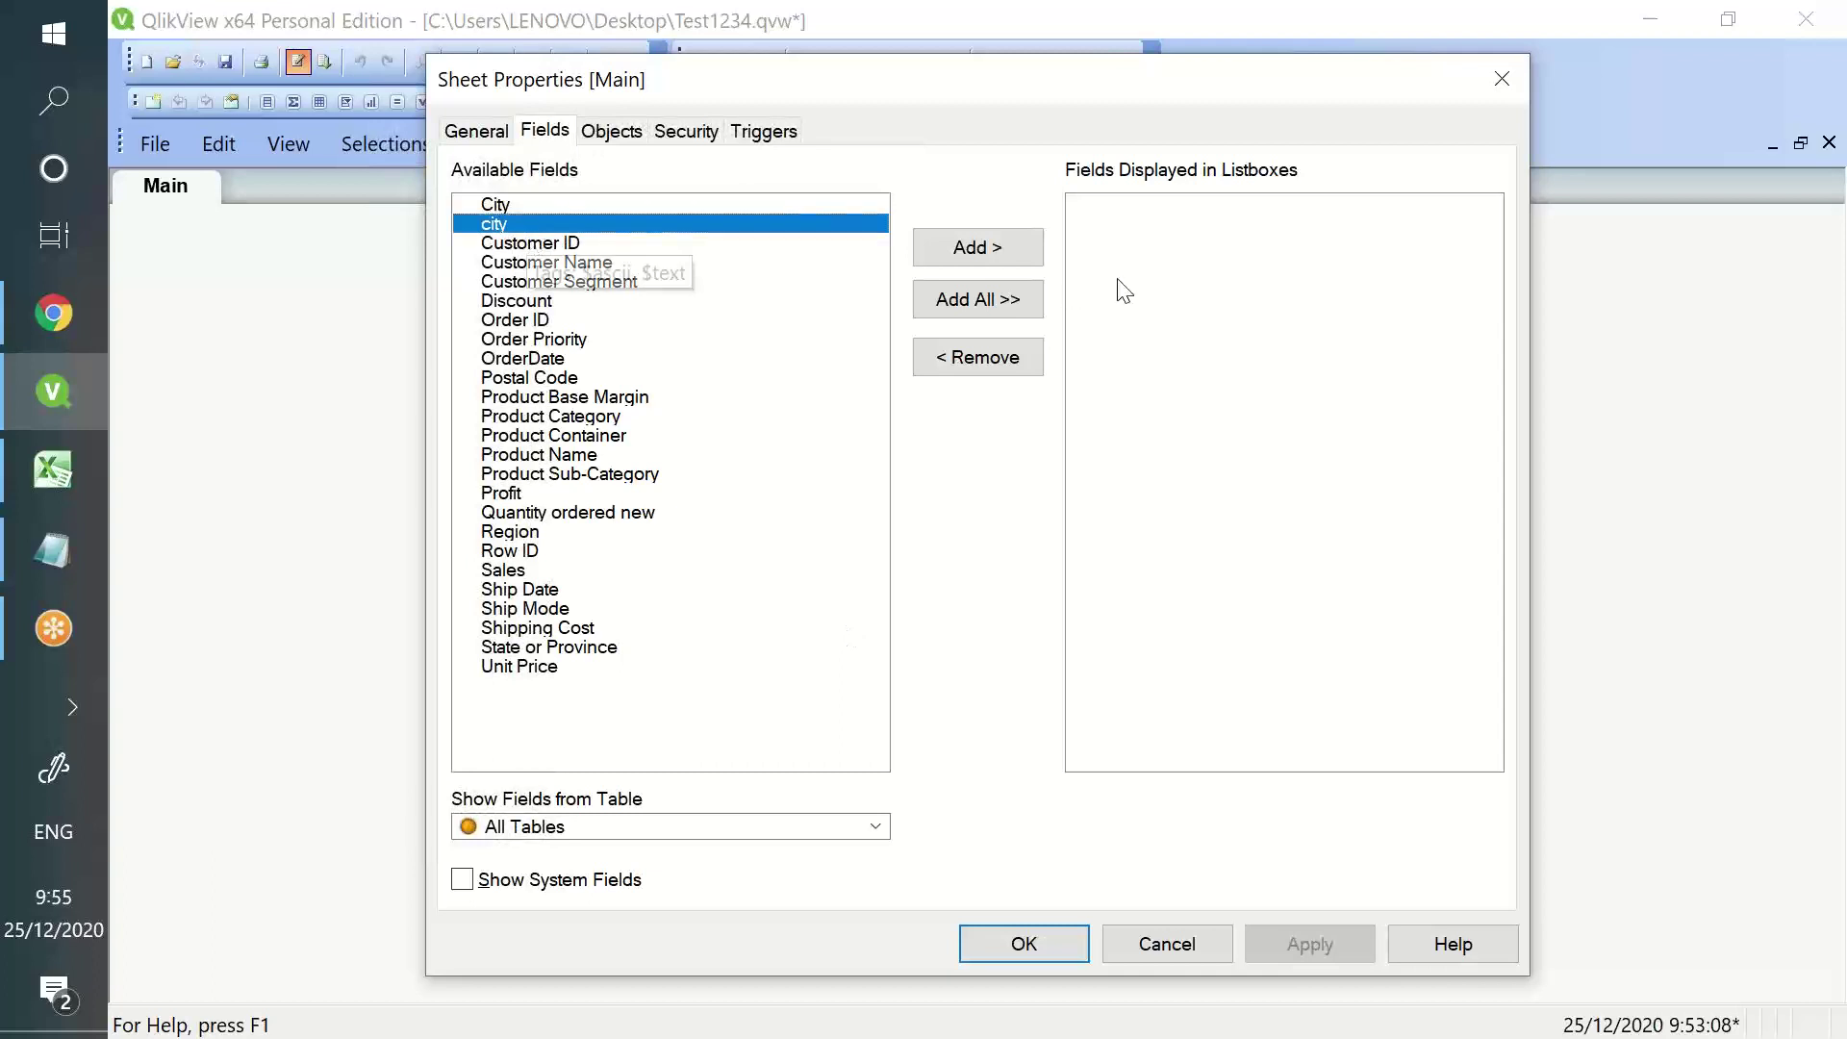
left_click(1019, 244)
left_click(1294, 943)
left_click(1048, 960)
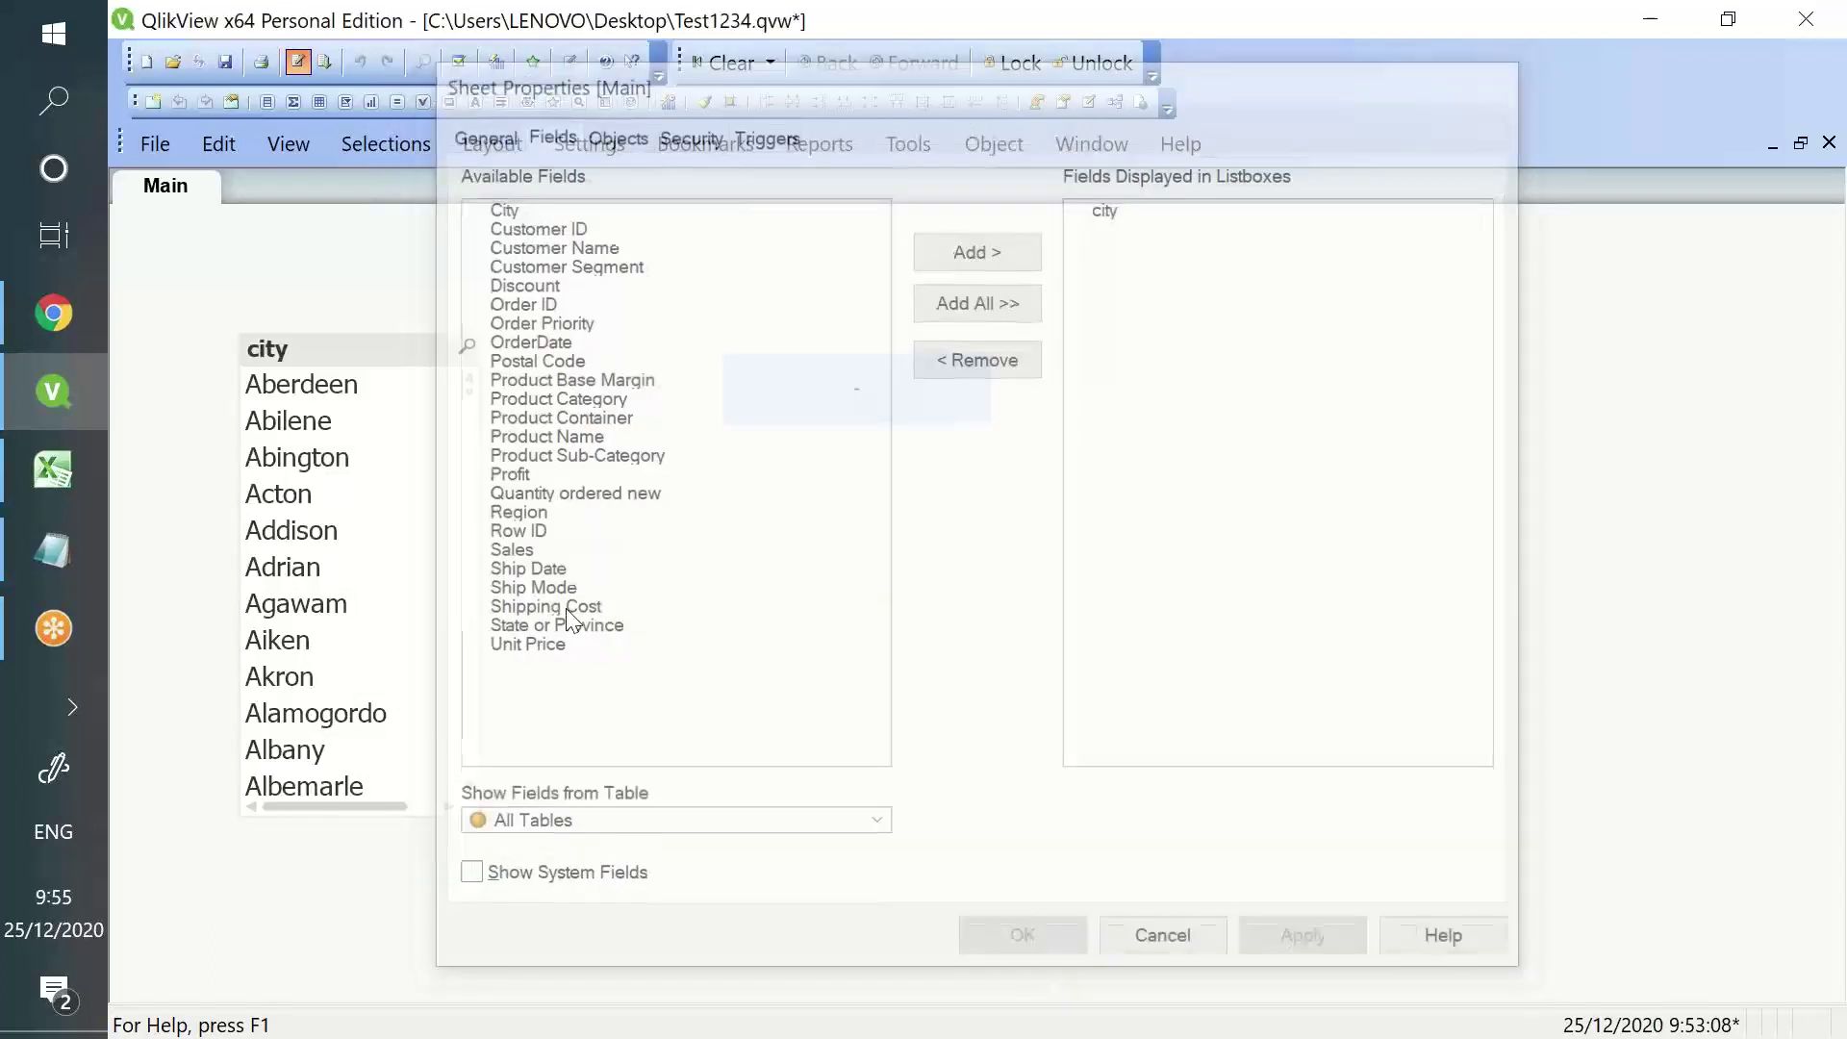
scroll(318, 433, "down", 10)
scroll(469, 413, "down", 10)
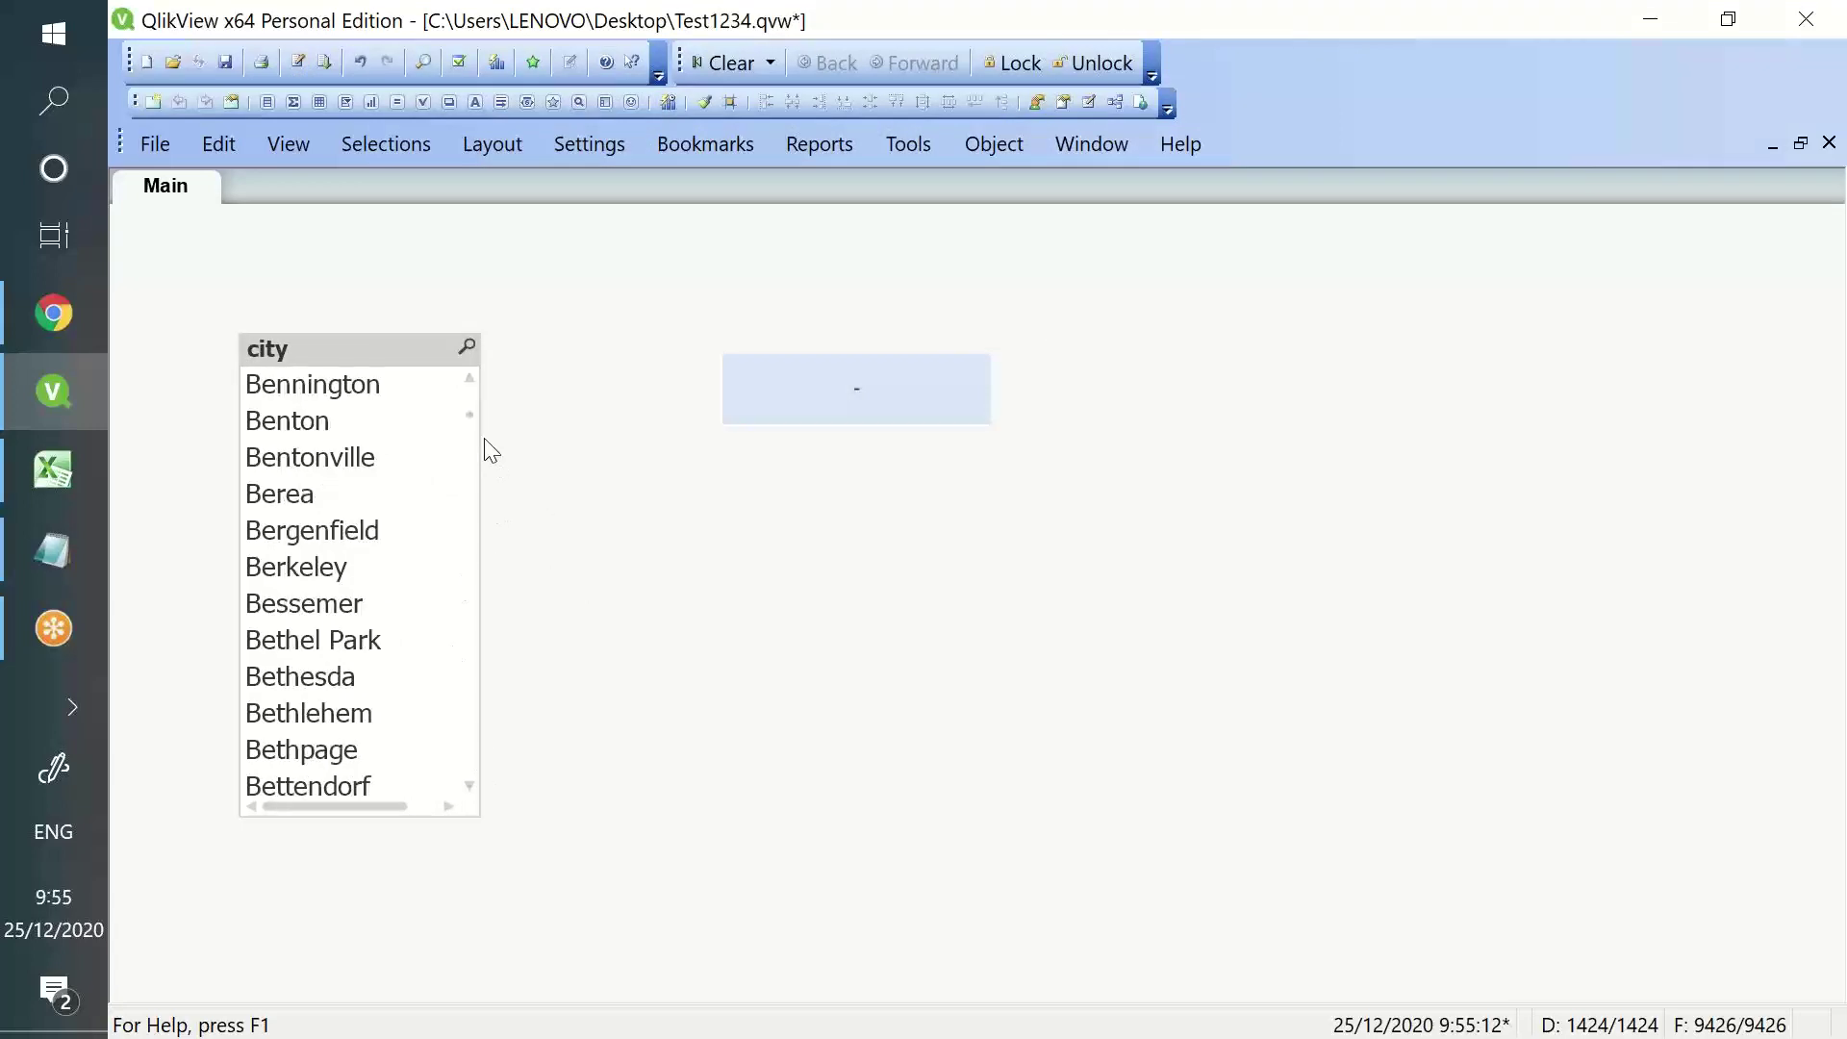
left_click_drag(470, 418, 460, 797)
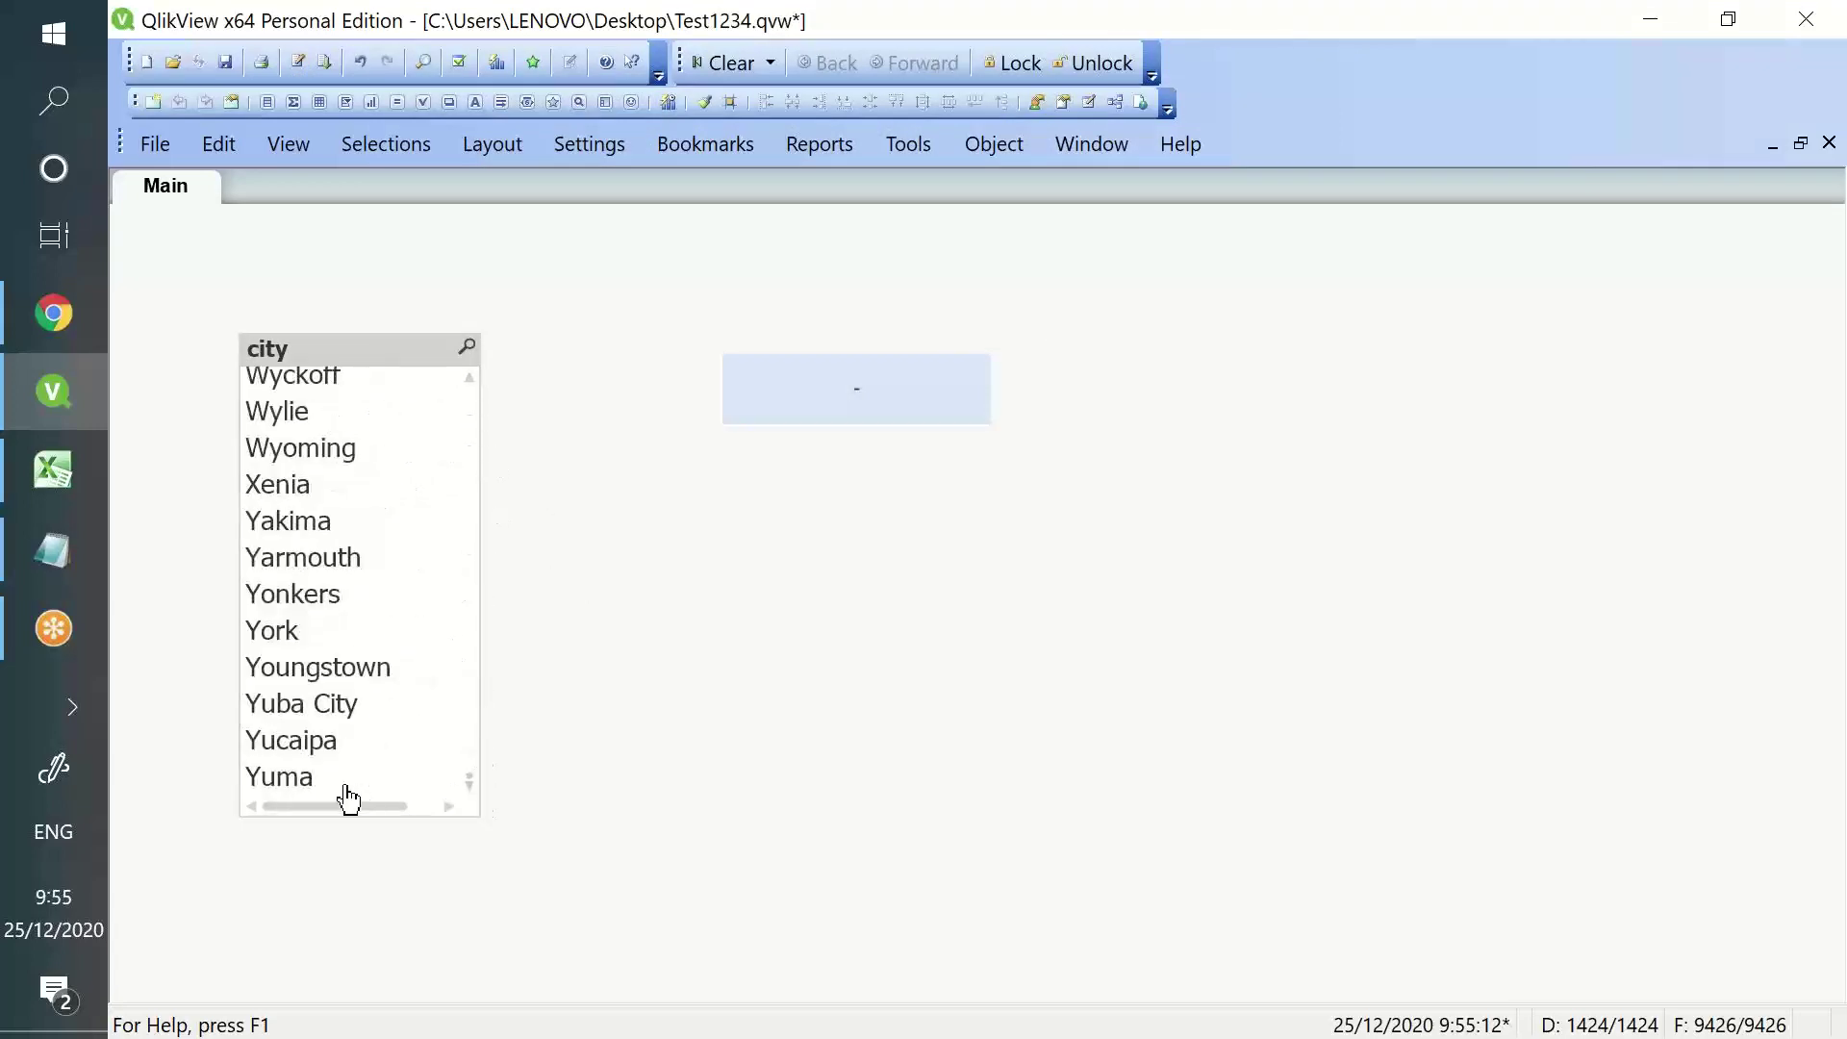
left_click_drag(320, 354, 1319, 318)
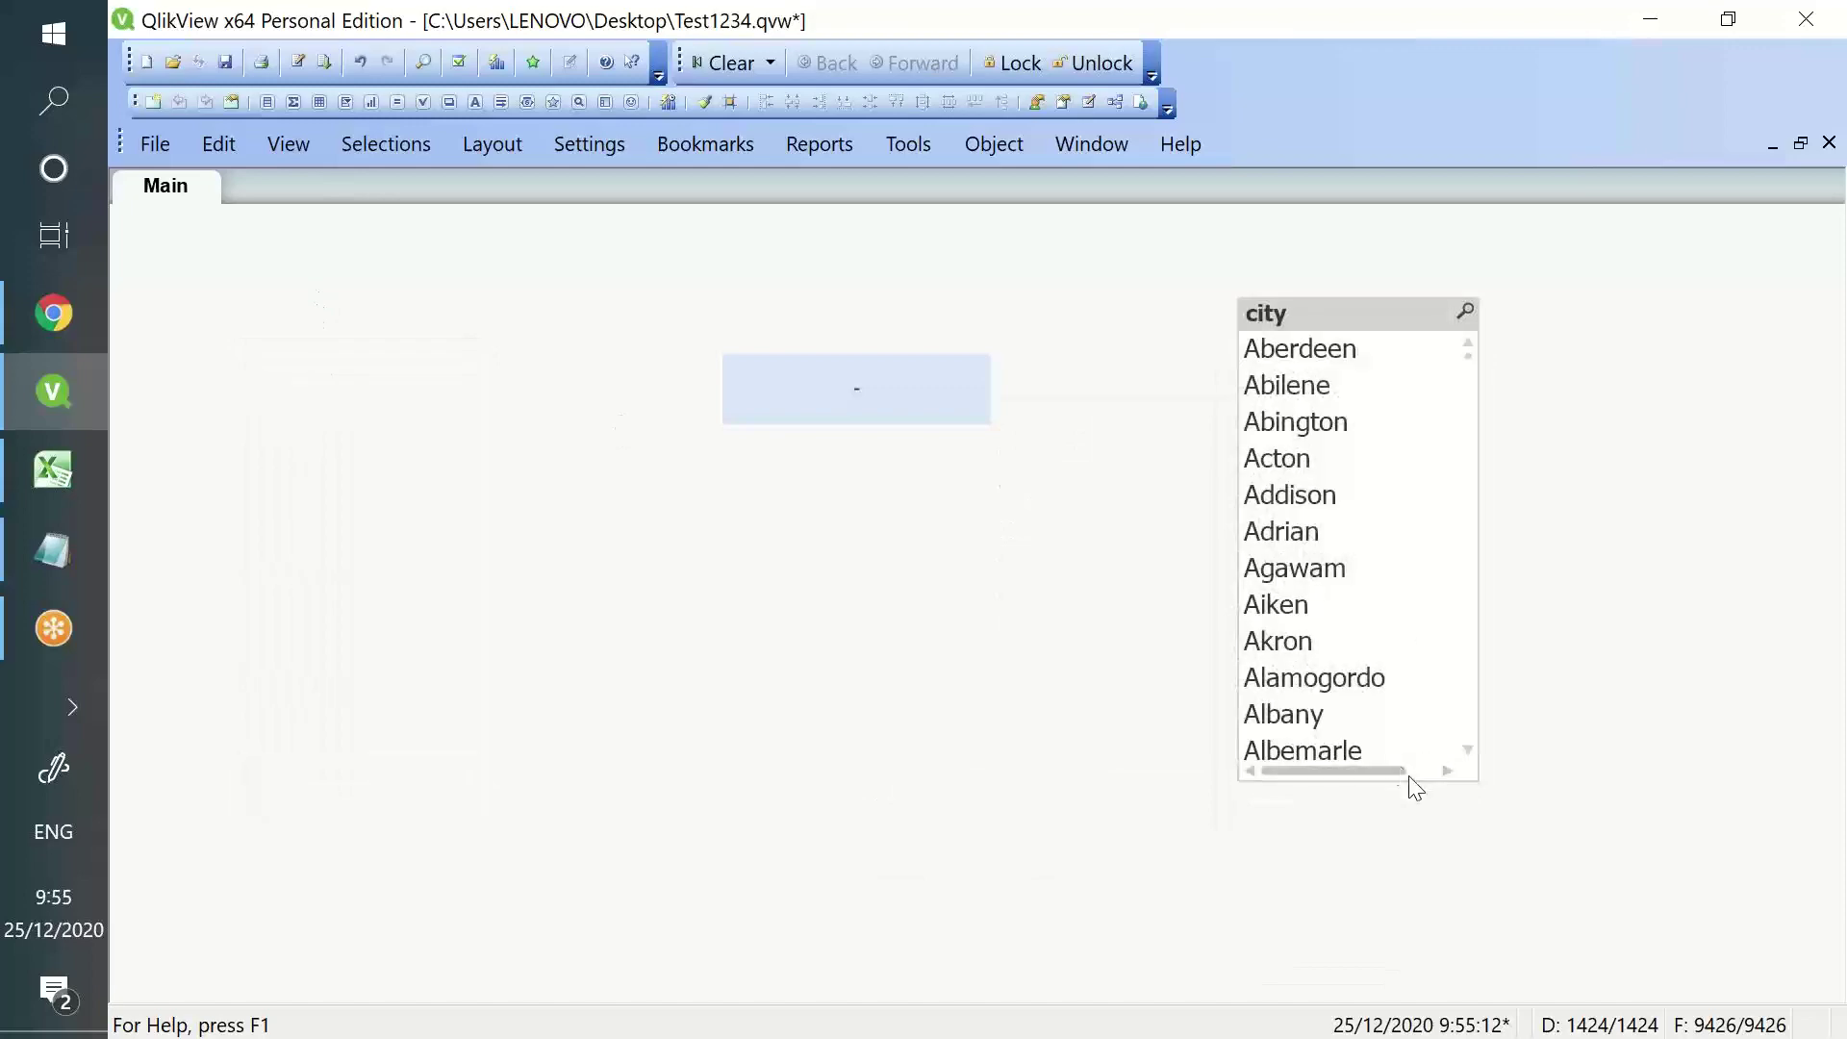
- In Edit Script, rename the Maxdate table label to city
left_click(298, 62)
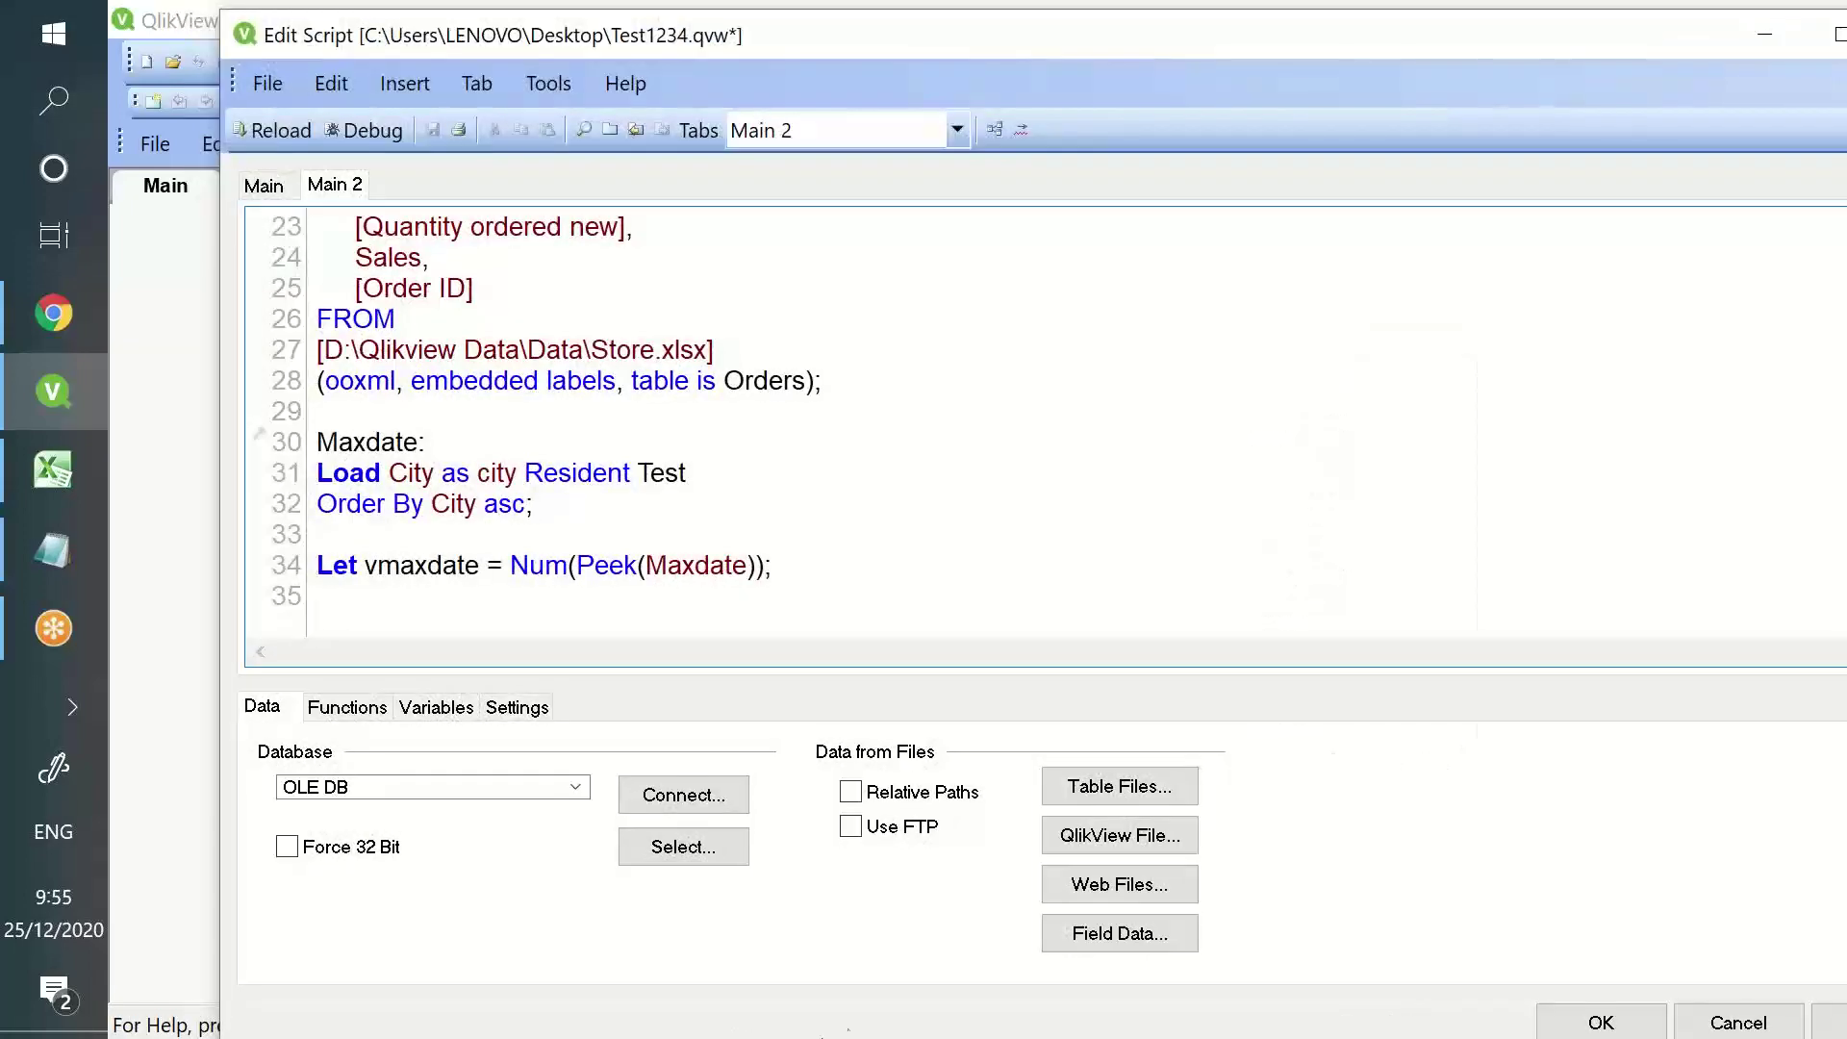
left_click_drag(766, 565, 510, 566)
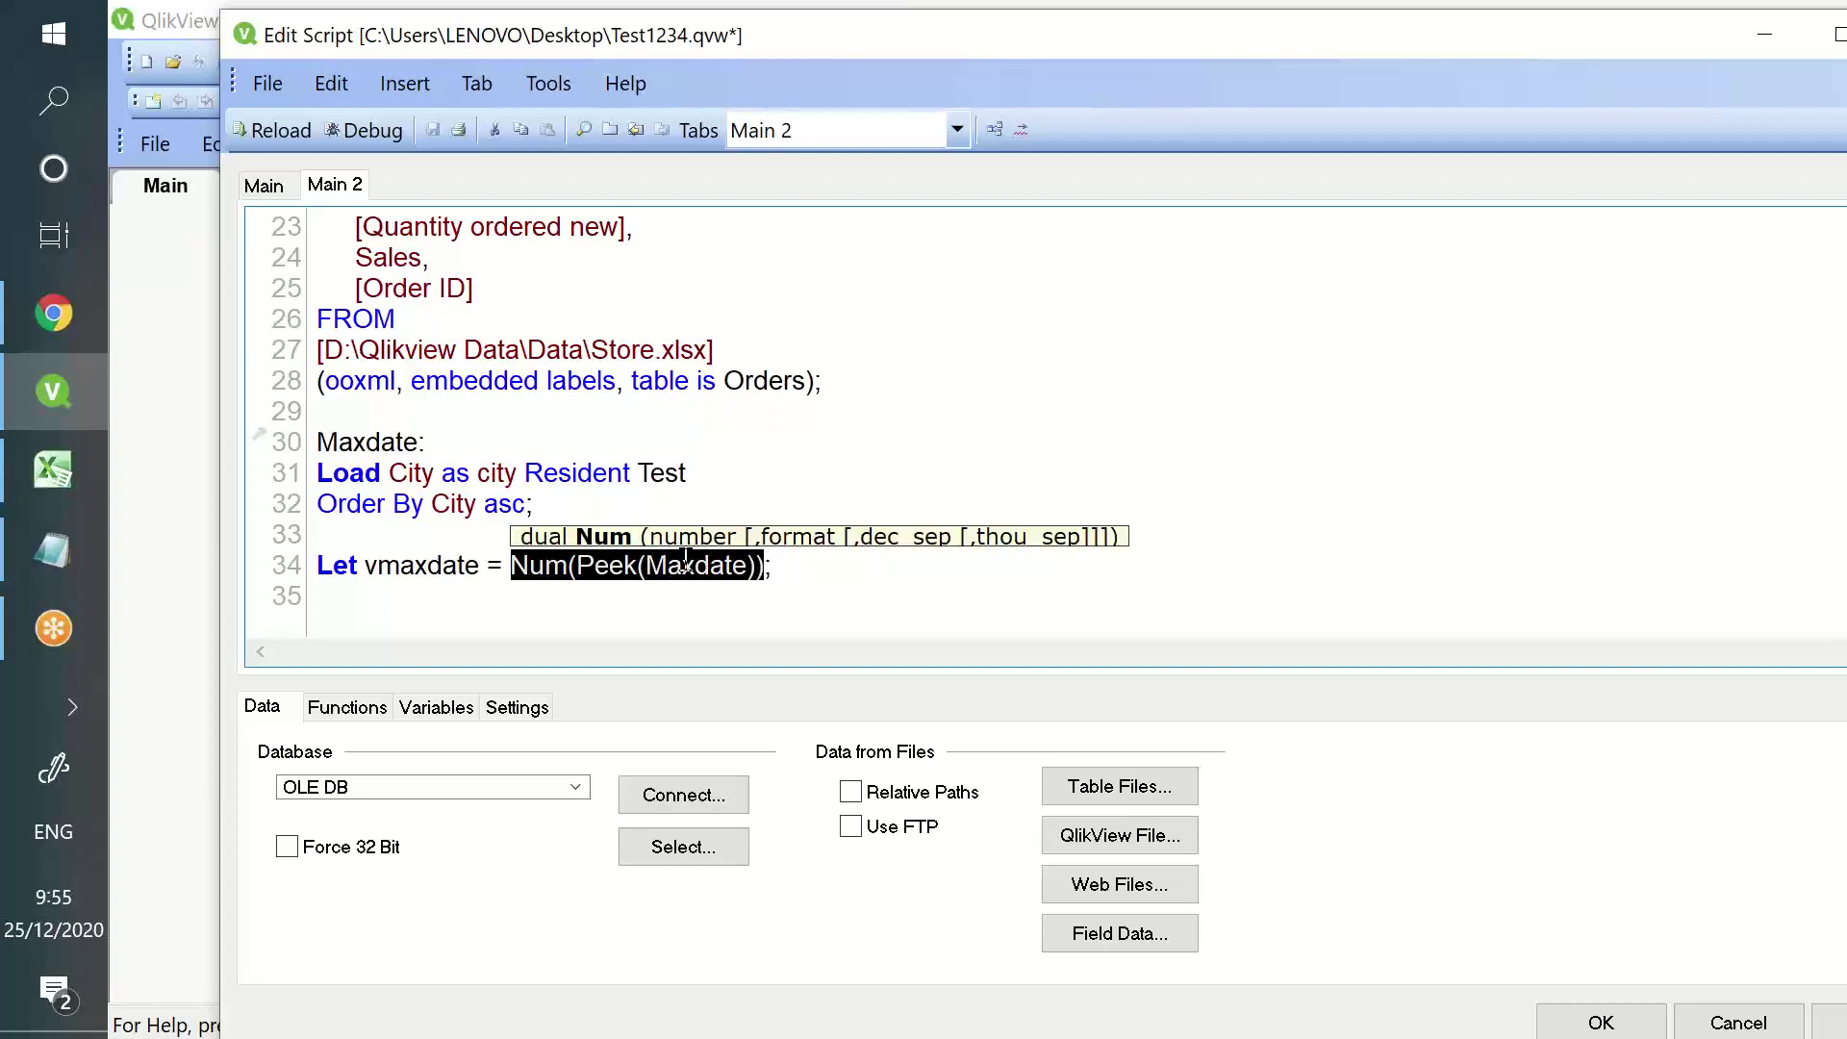
left_click_drag(269, 36, 141, 770)
left_click_drag(1114, 775, 1117, 95)
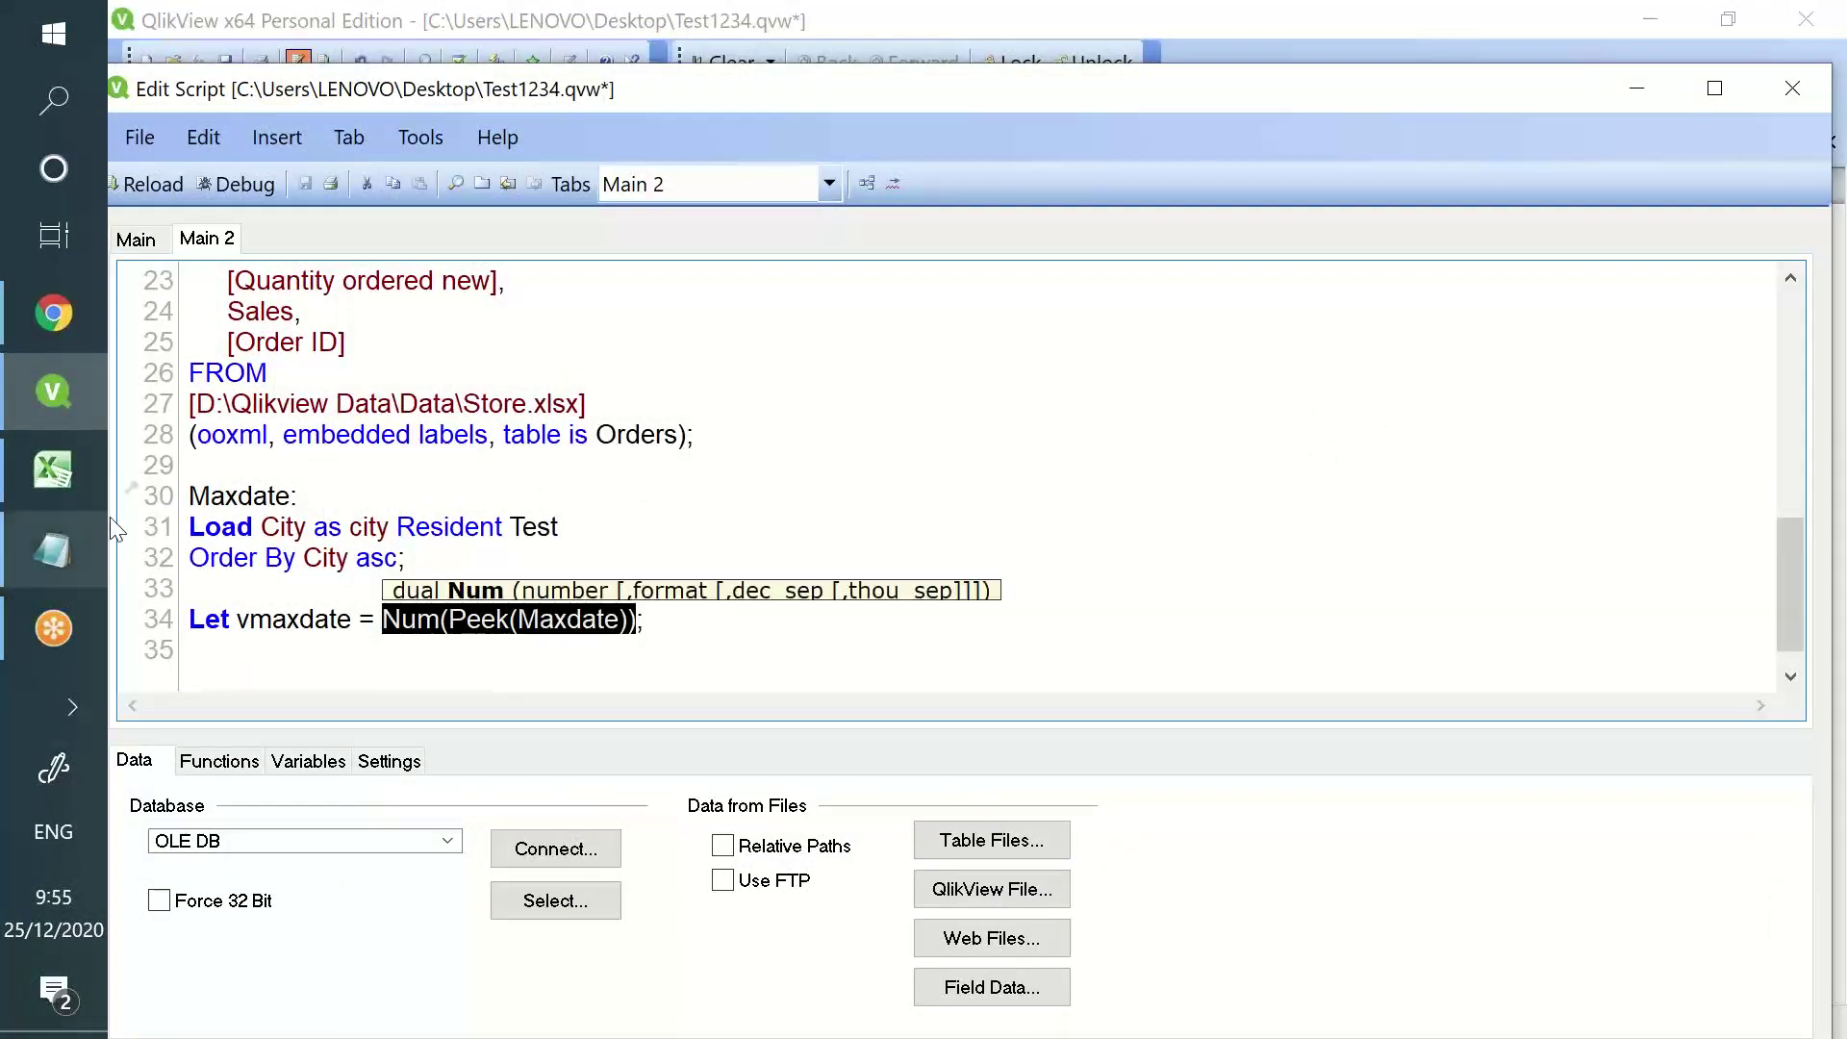
left_click(213, 495)
double_click(257, 495)
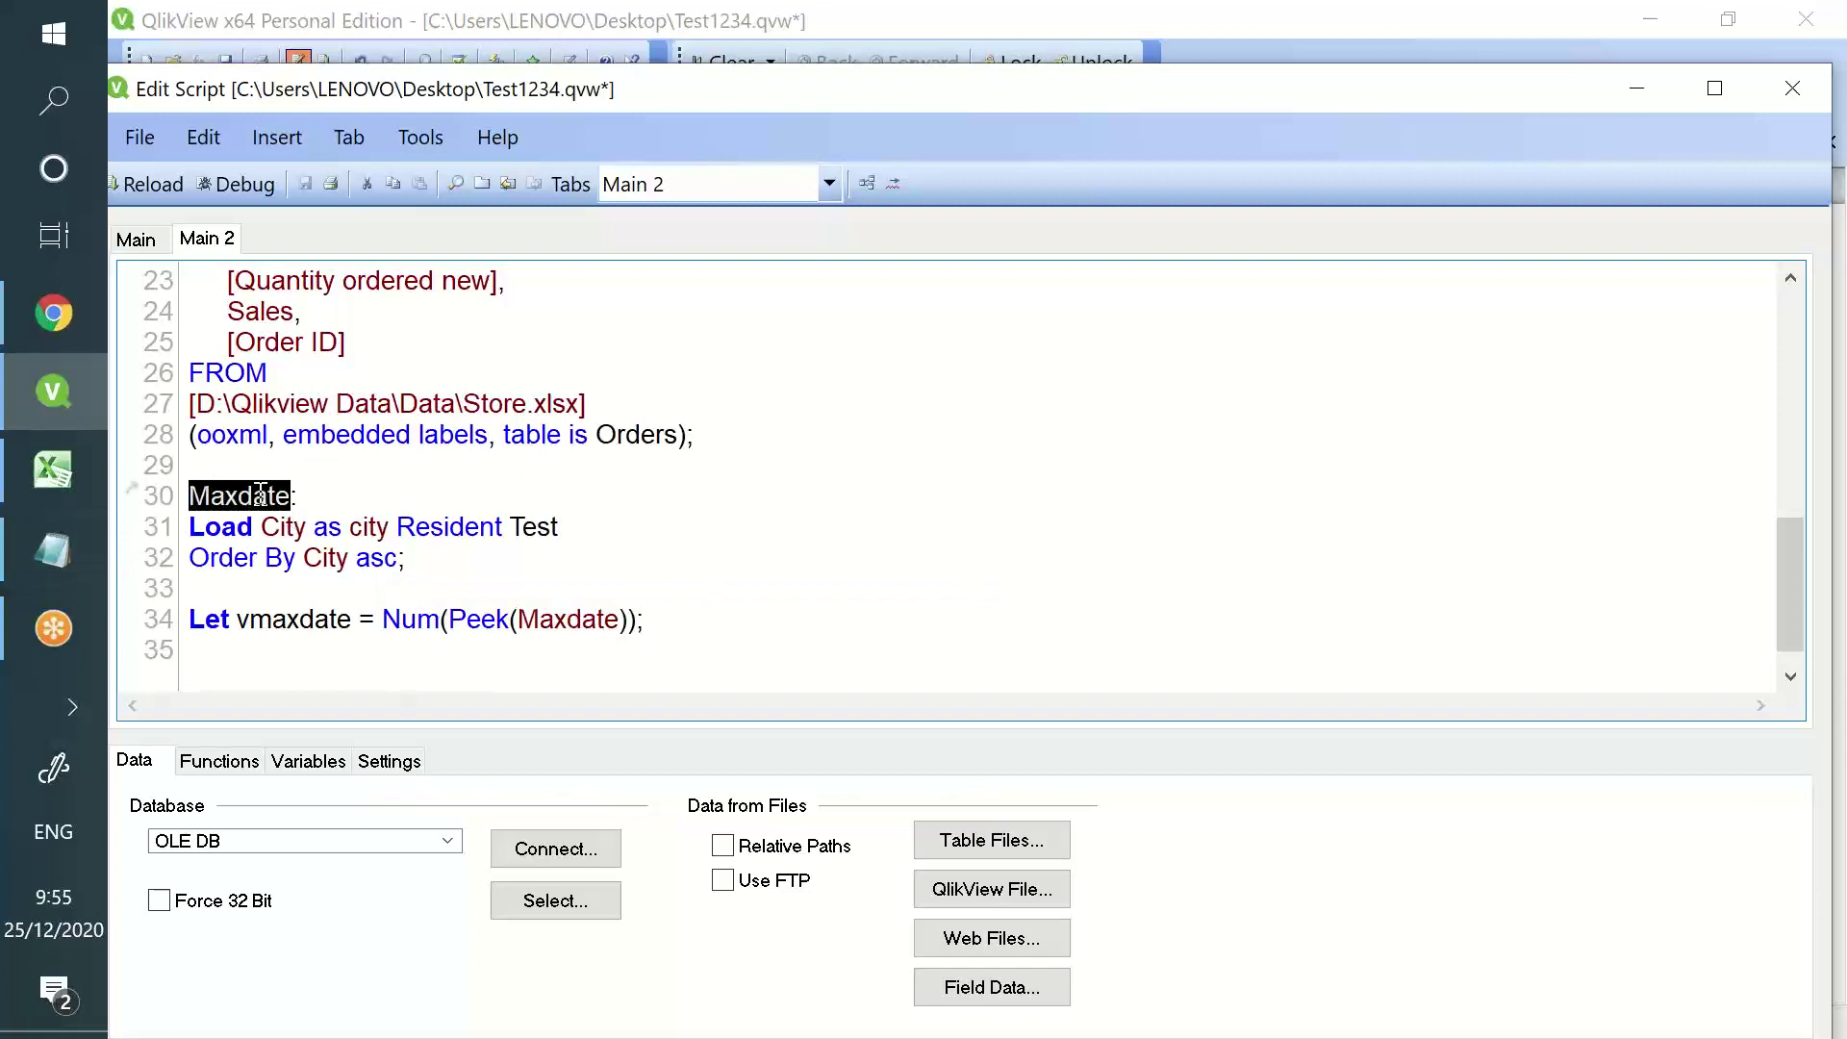
type("city:")
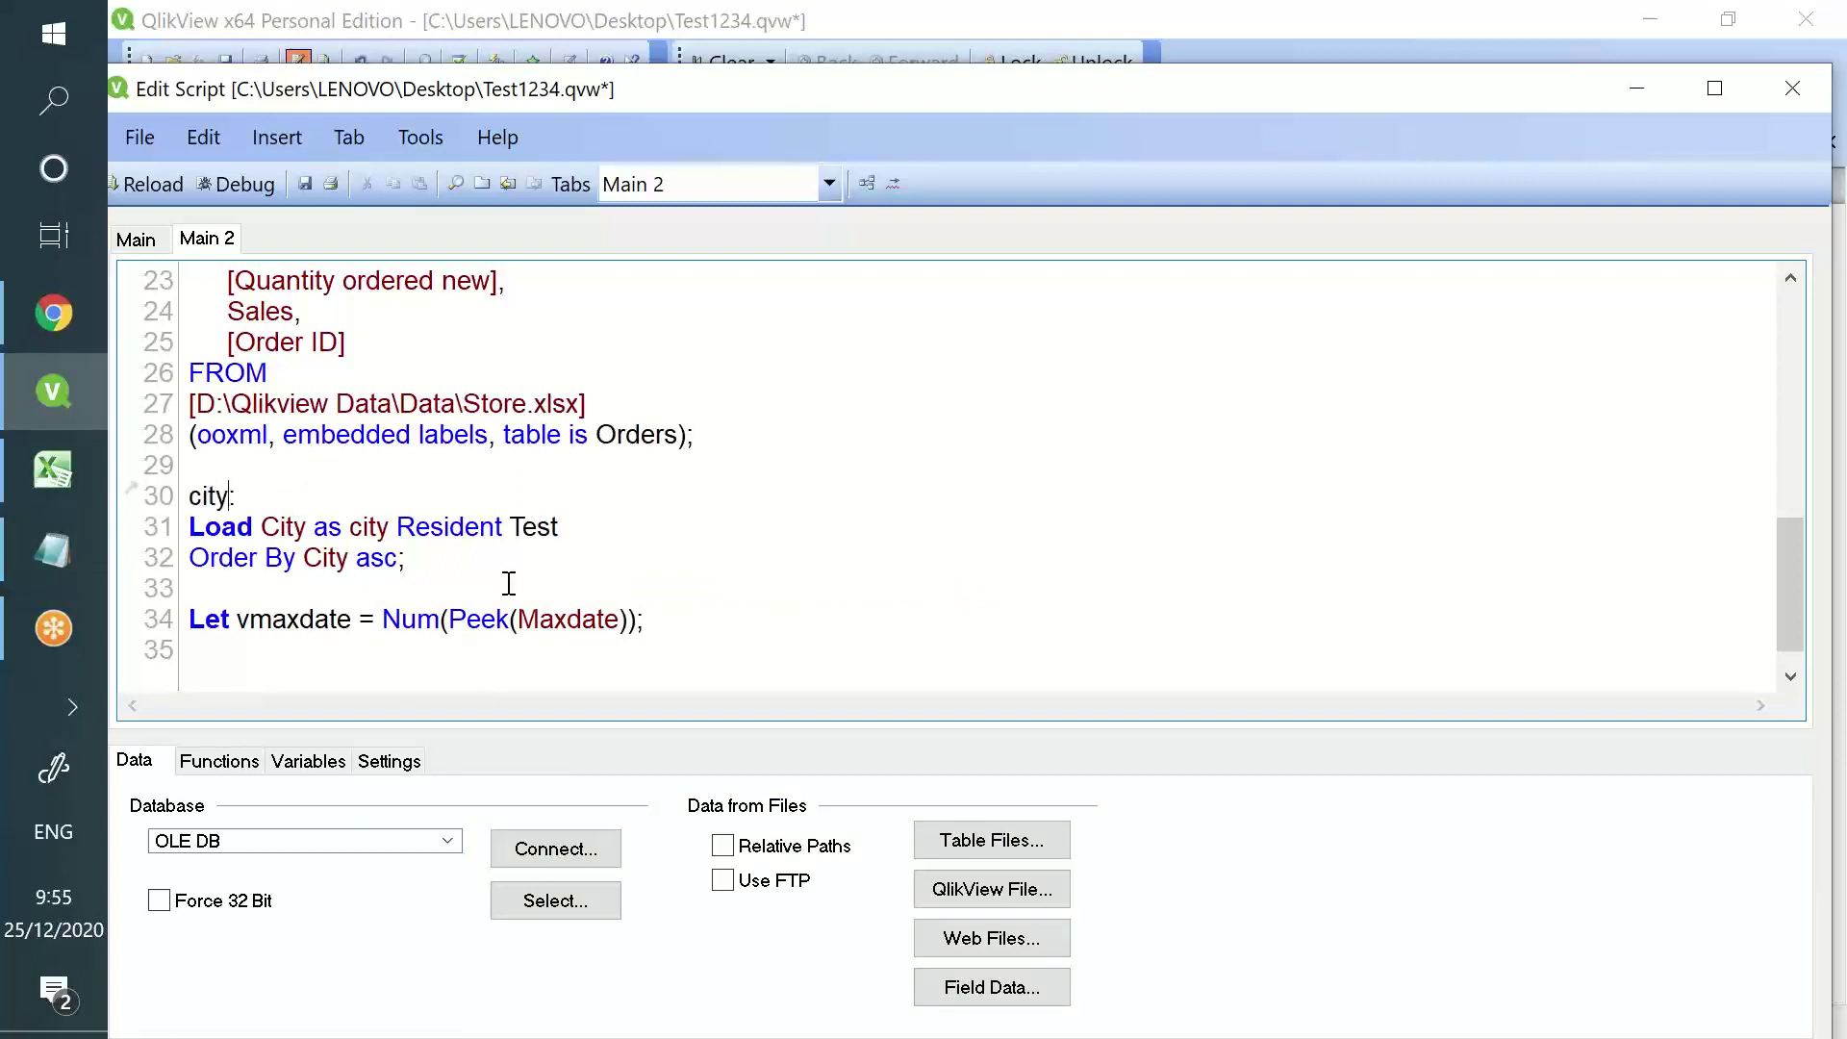
- Replace Num(Peek(Maxdate)) with Peek('city', -1, city) in the vmaxdate line
left_click(626, 619)
left_click_drag(630, 618, 375, 621)
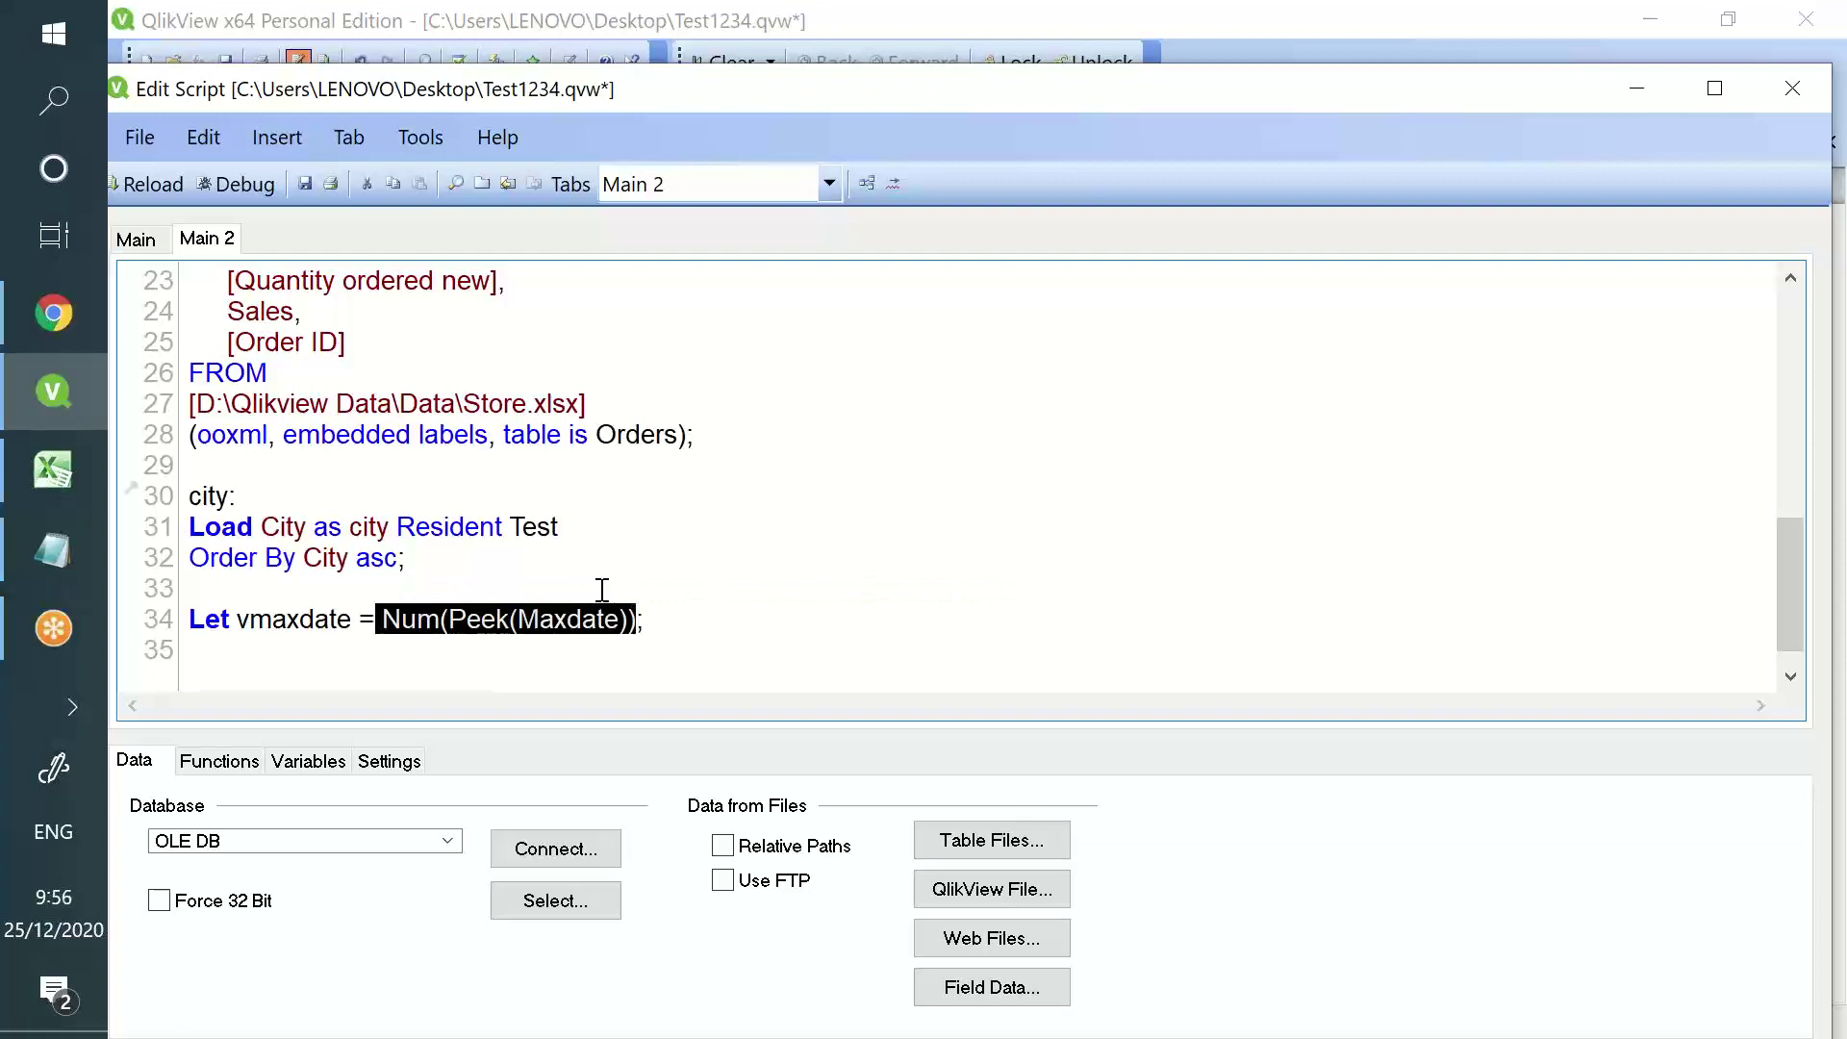
key("Delete")
type("Peek()")
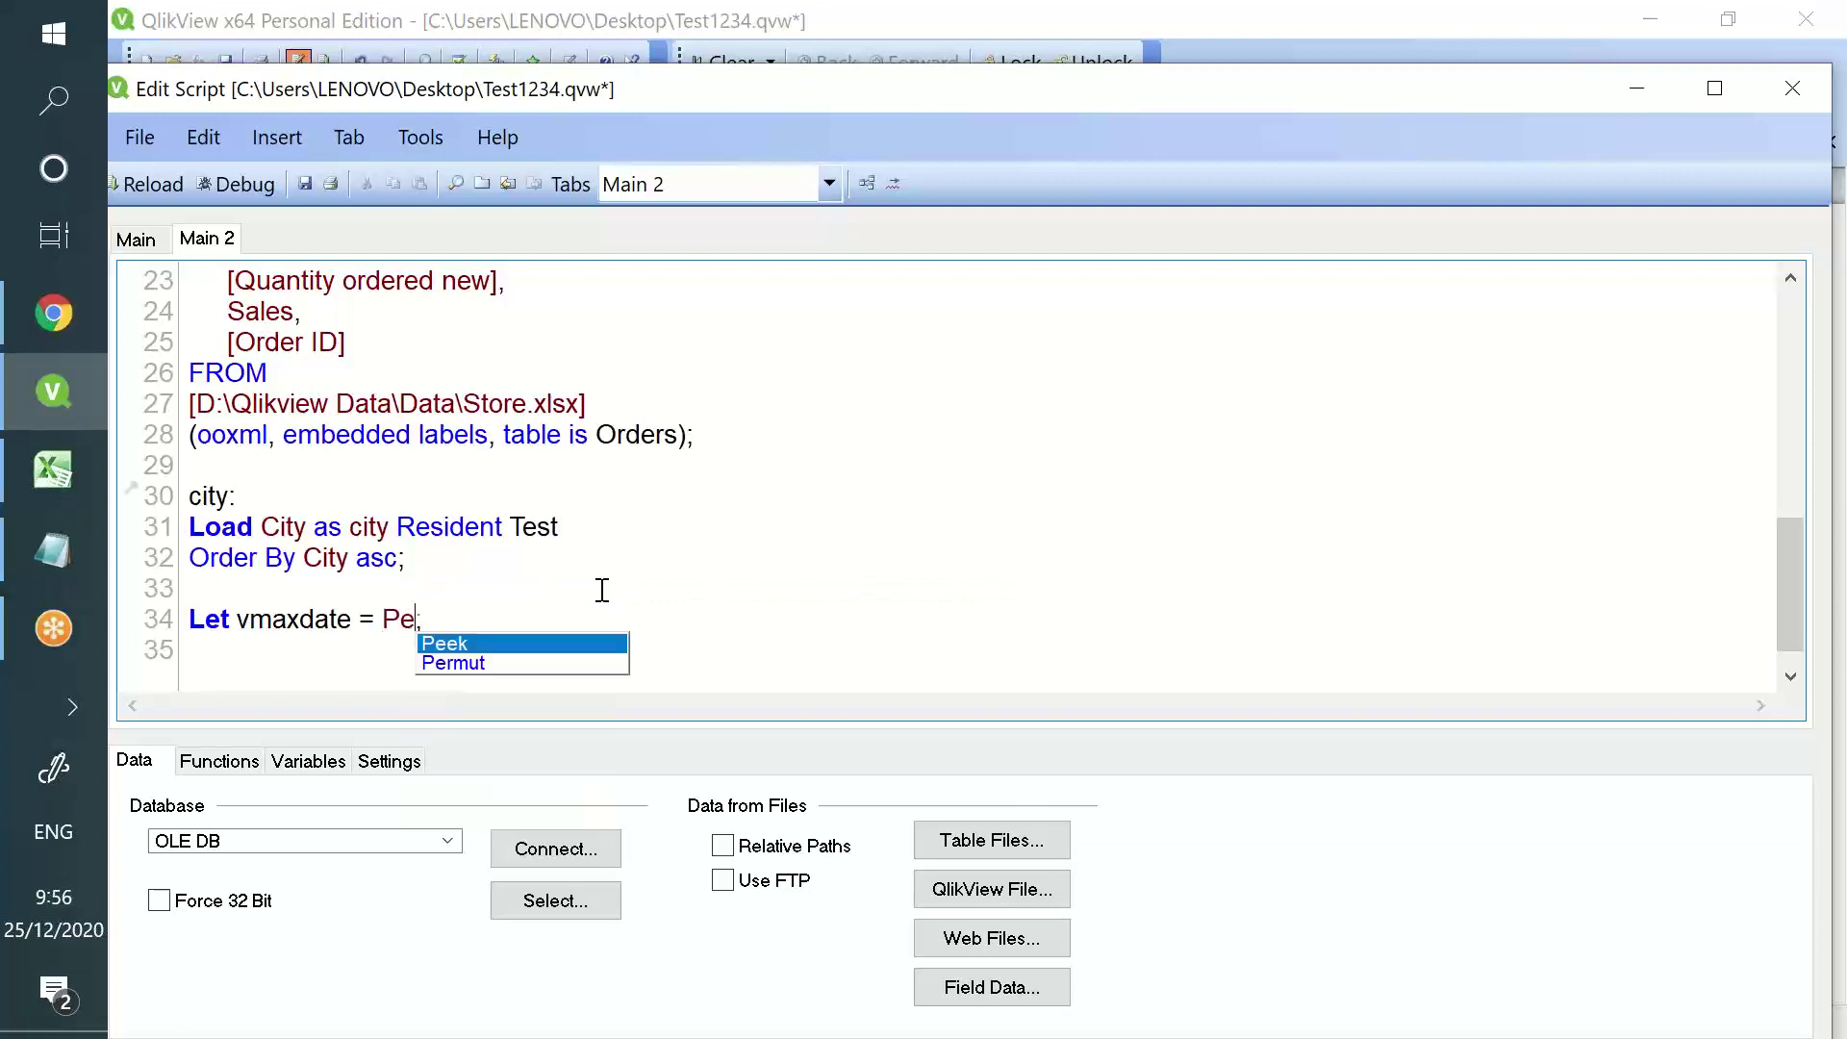
key("Left")
type("'")
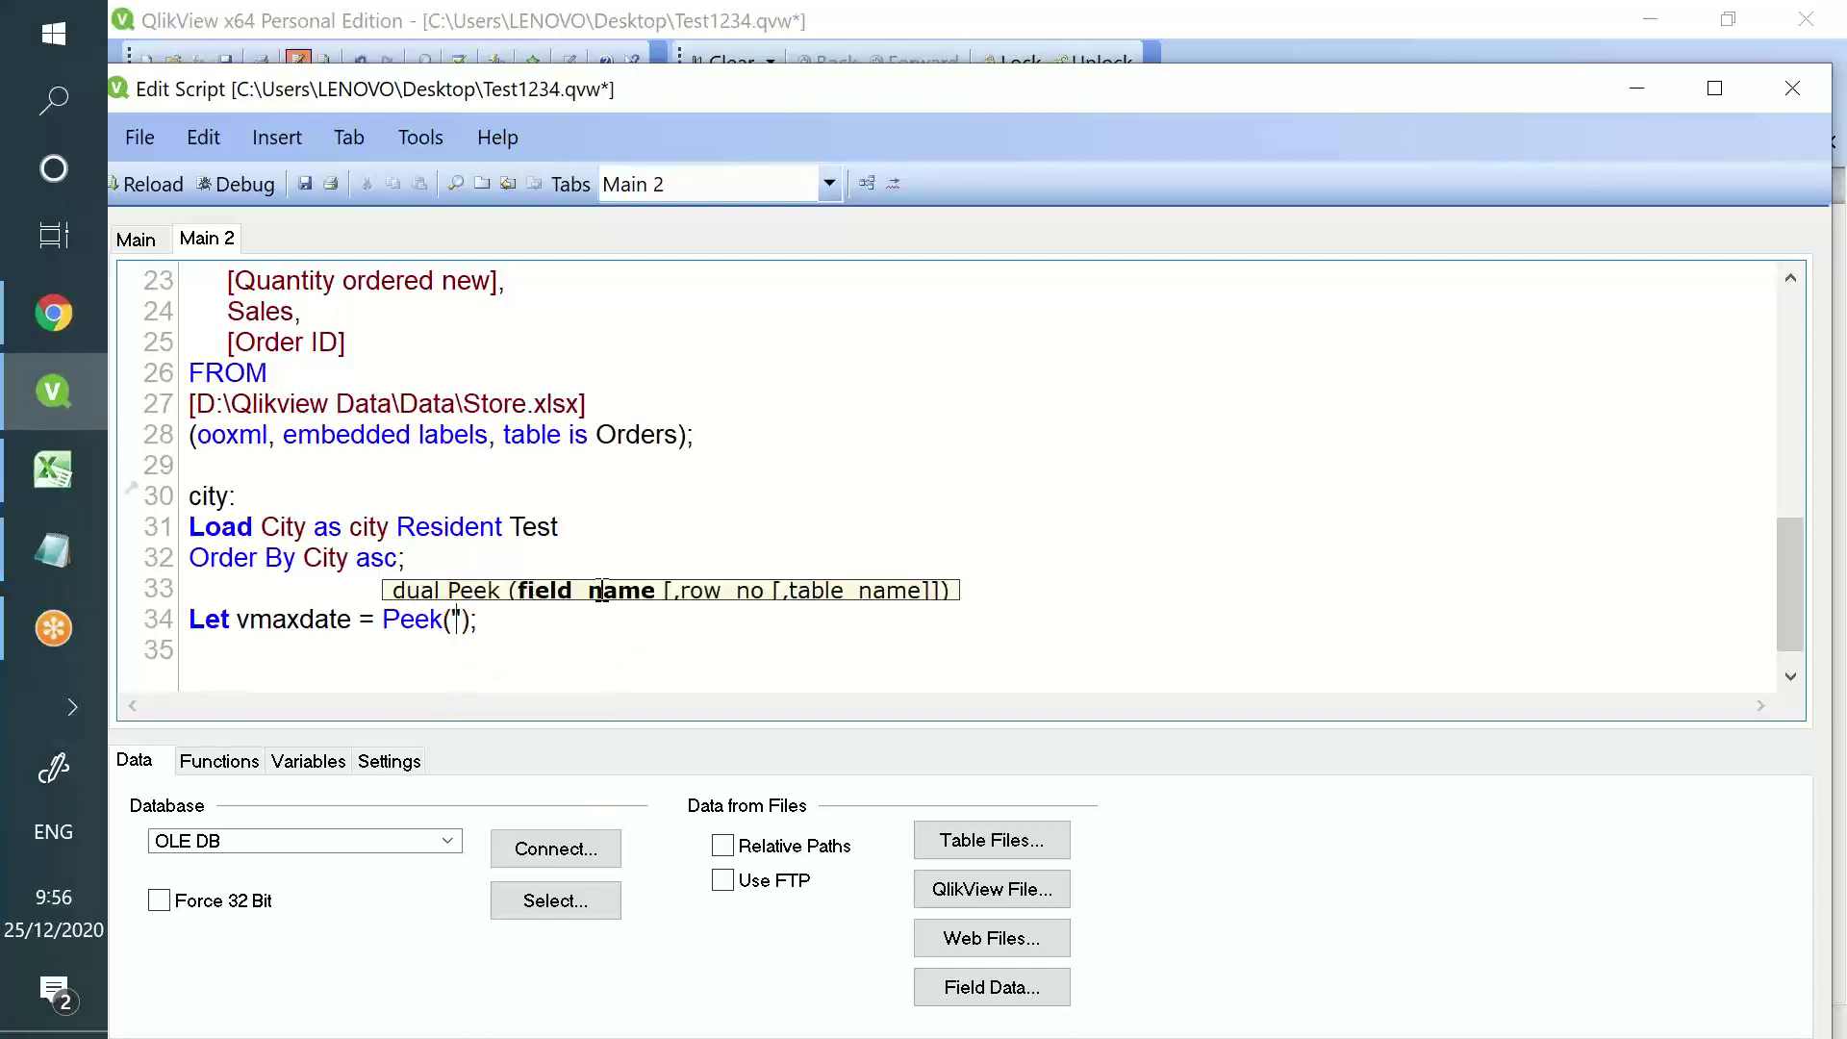
double_click(367, 526)
left_click(366, 526)
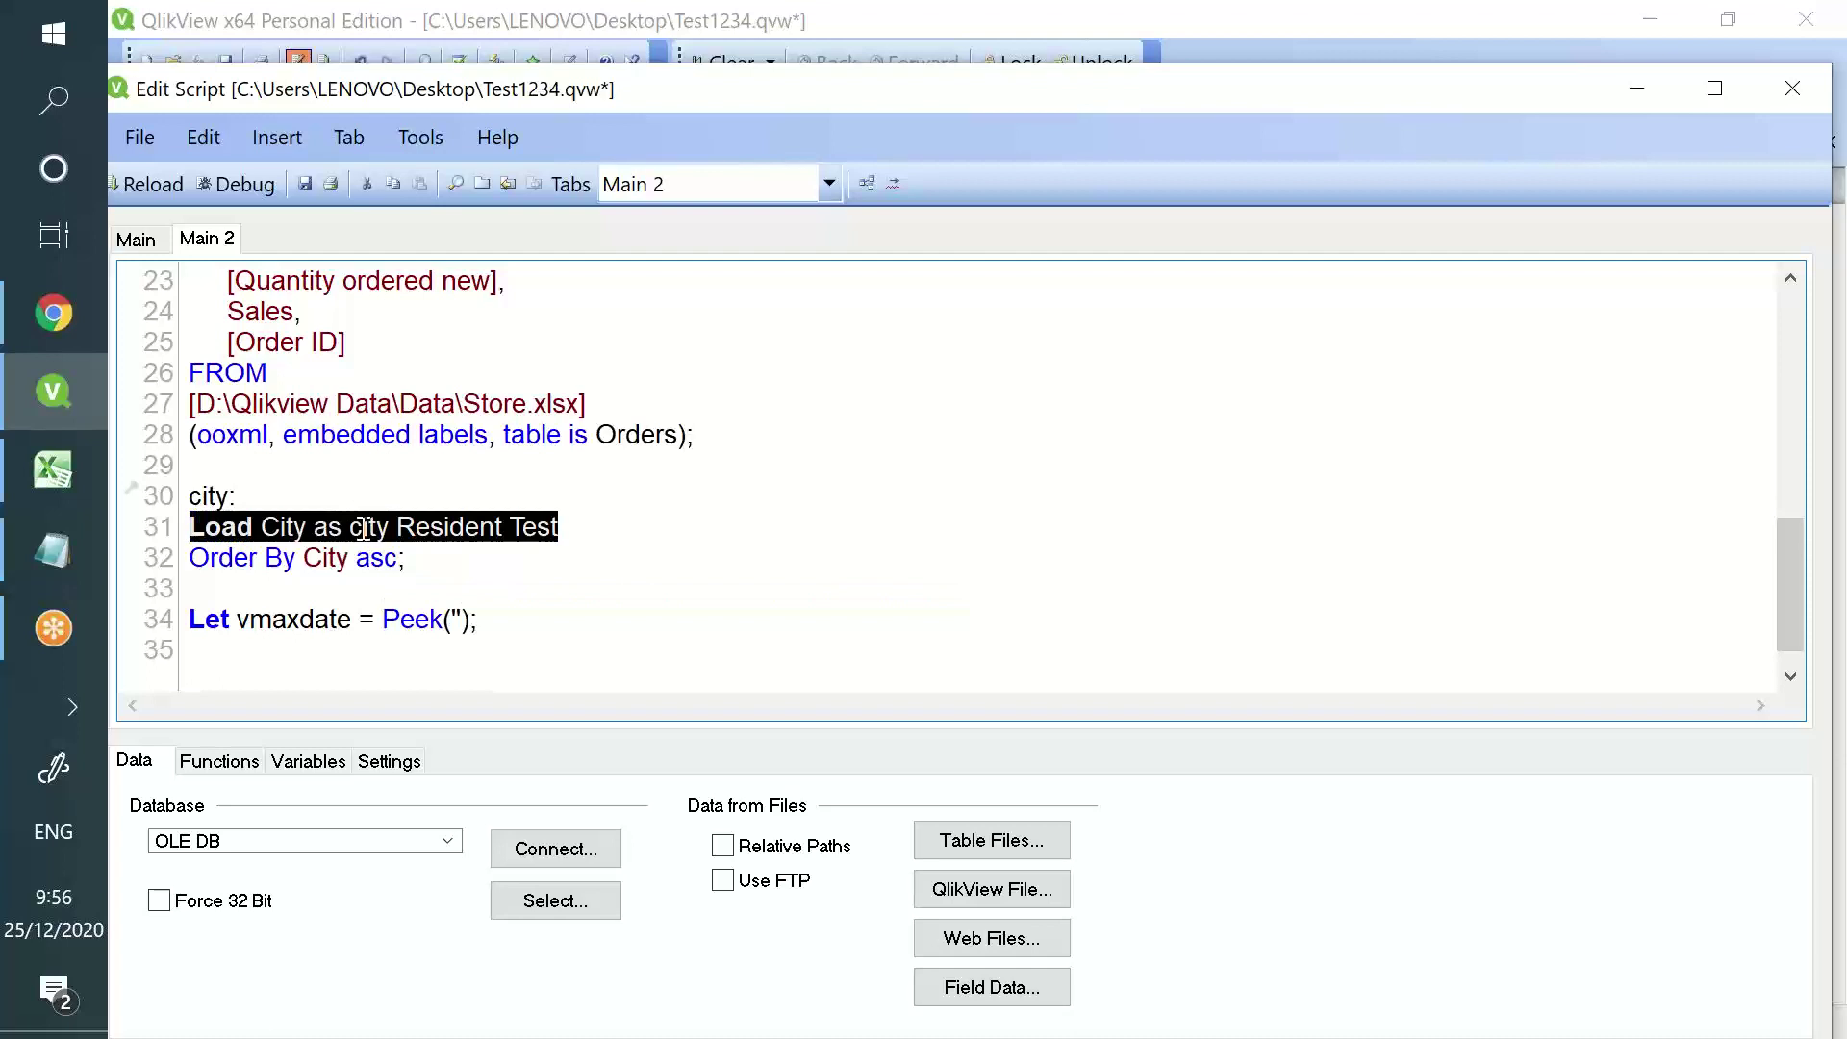
left_click(459, 617)
type("city")
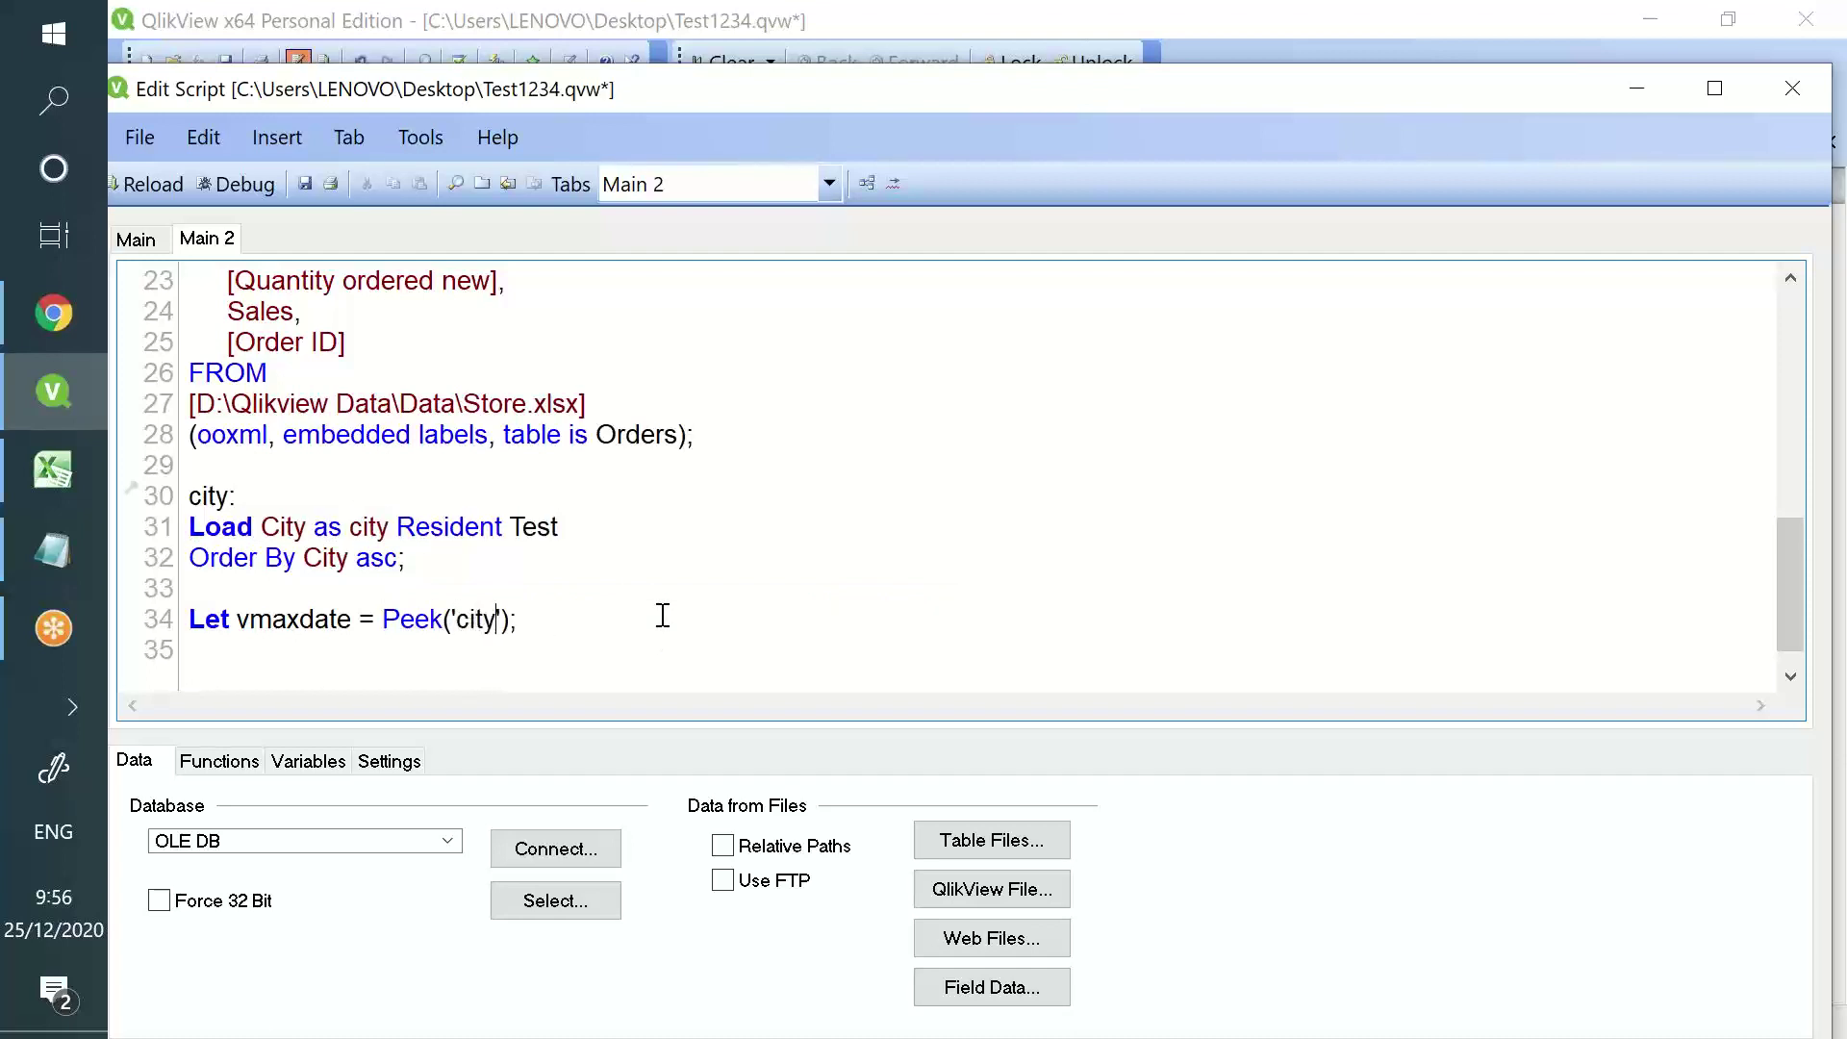
key("Right")
type(", -1, city")
- Switch to the Excel workbook and select cell F2 for a name list
left_click(686, 653)
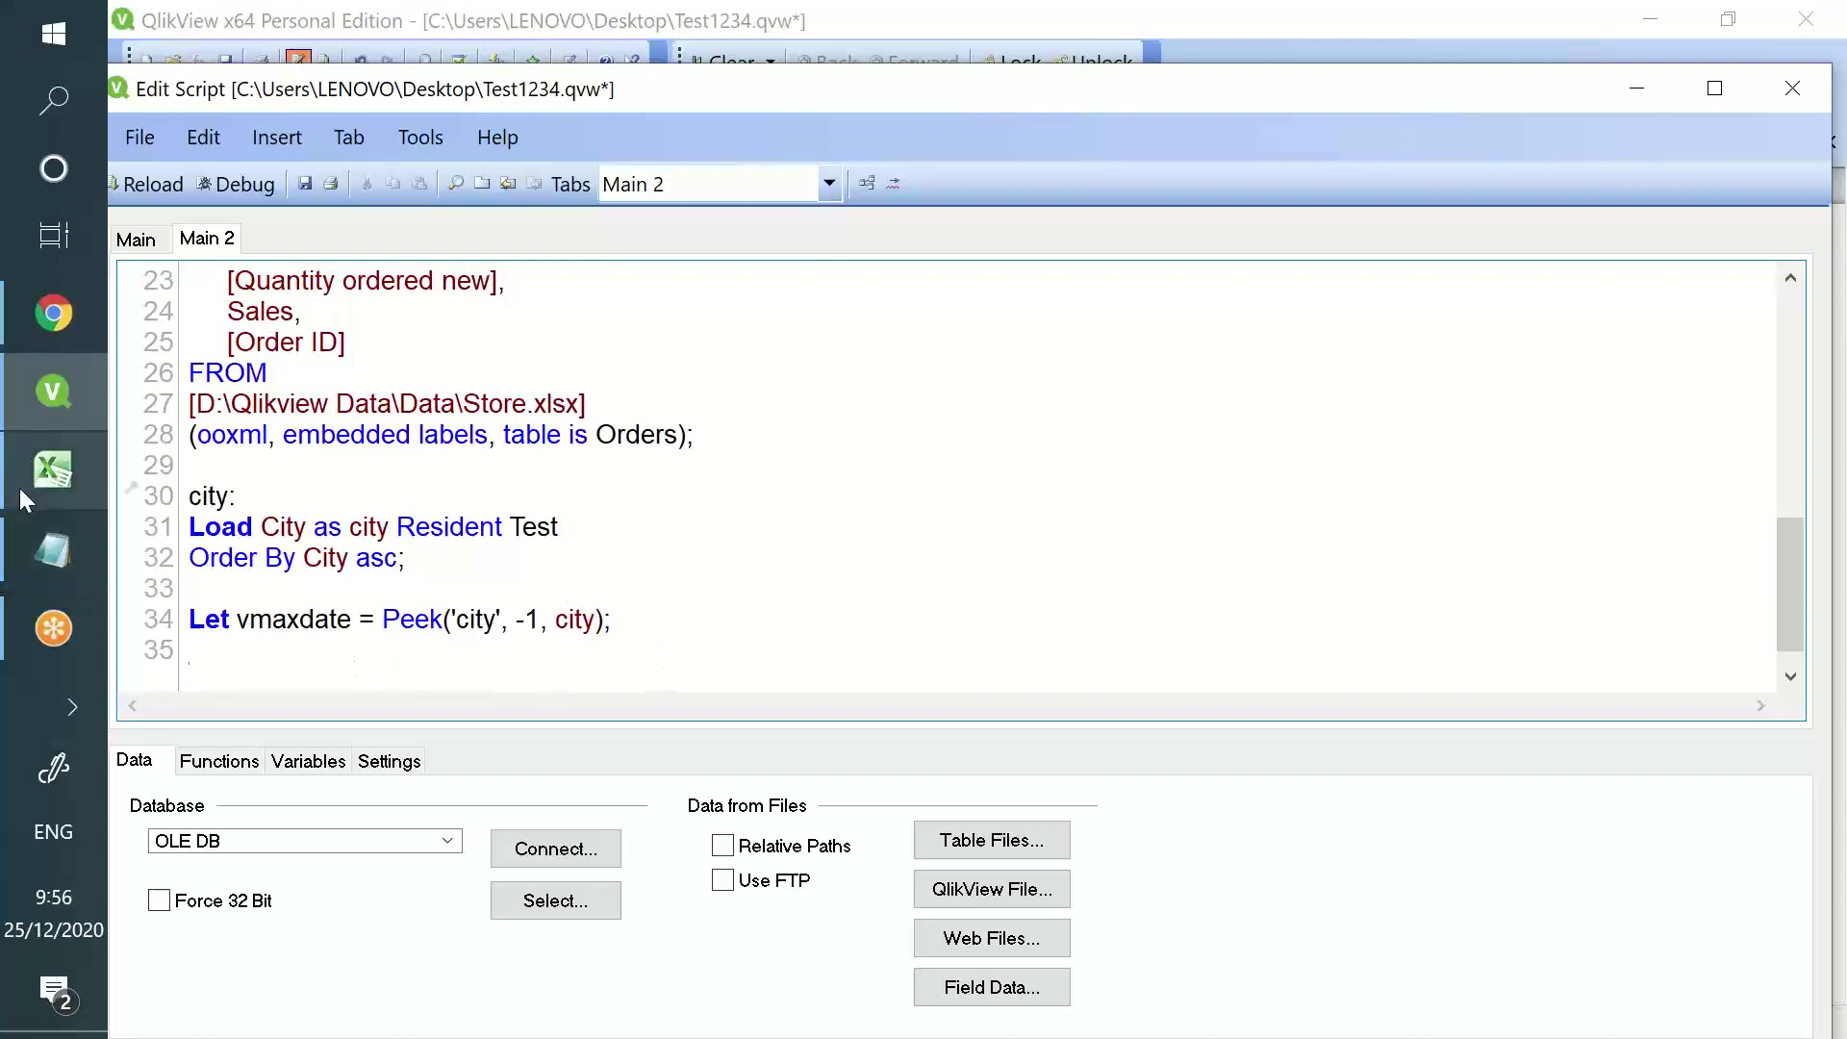
left_click(20, 488)
left_click(1088, 346)
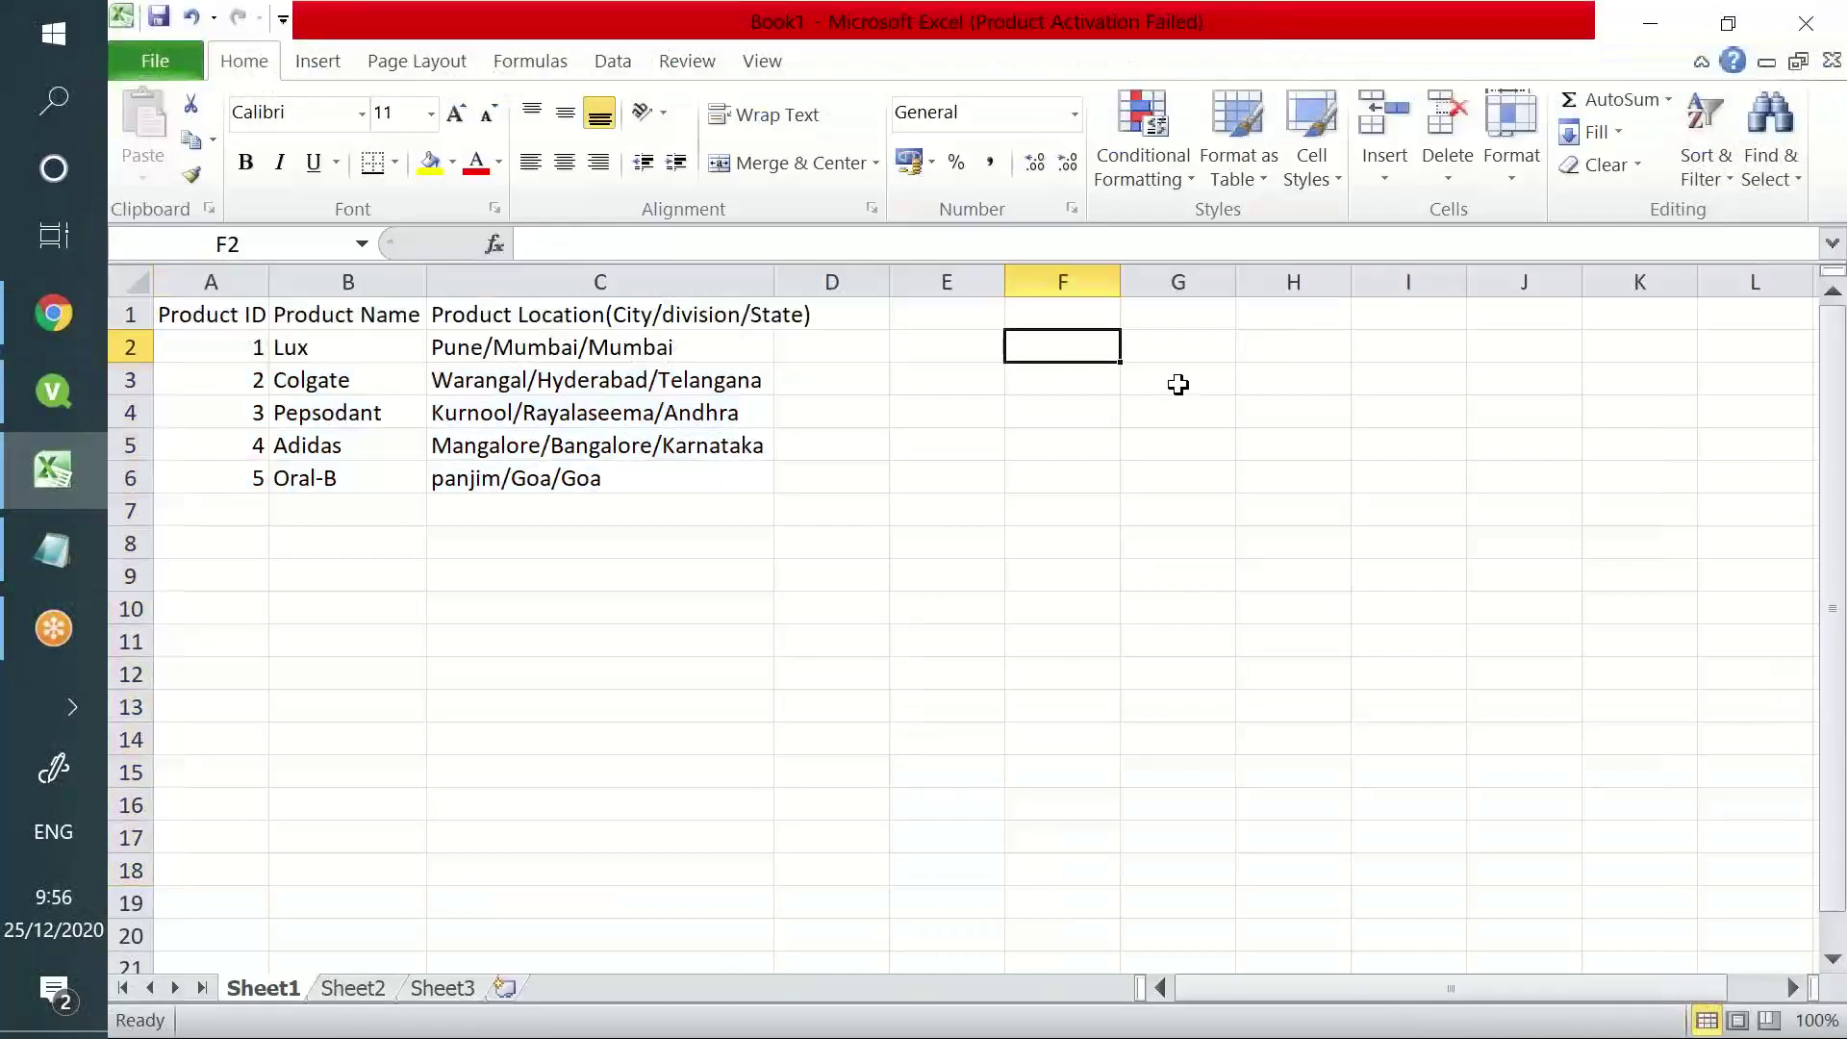
- Enter the names Vishnu, Vinod, Harshini, Kalyan, Yash and Subbu in F2:F7
type("Vishnu")
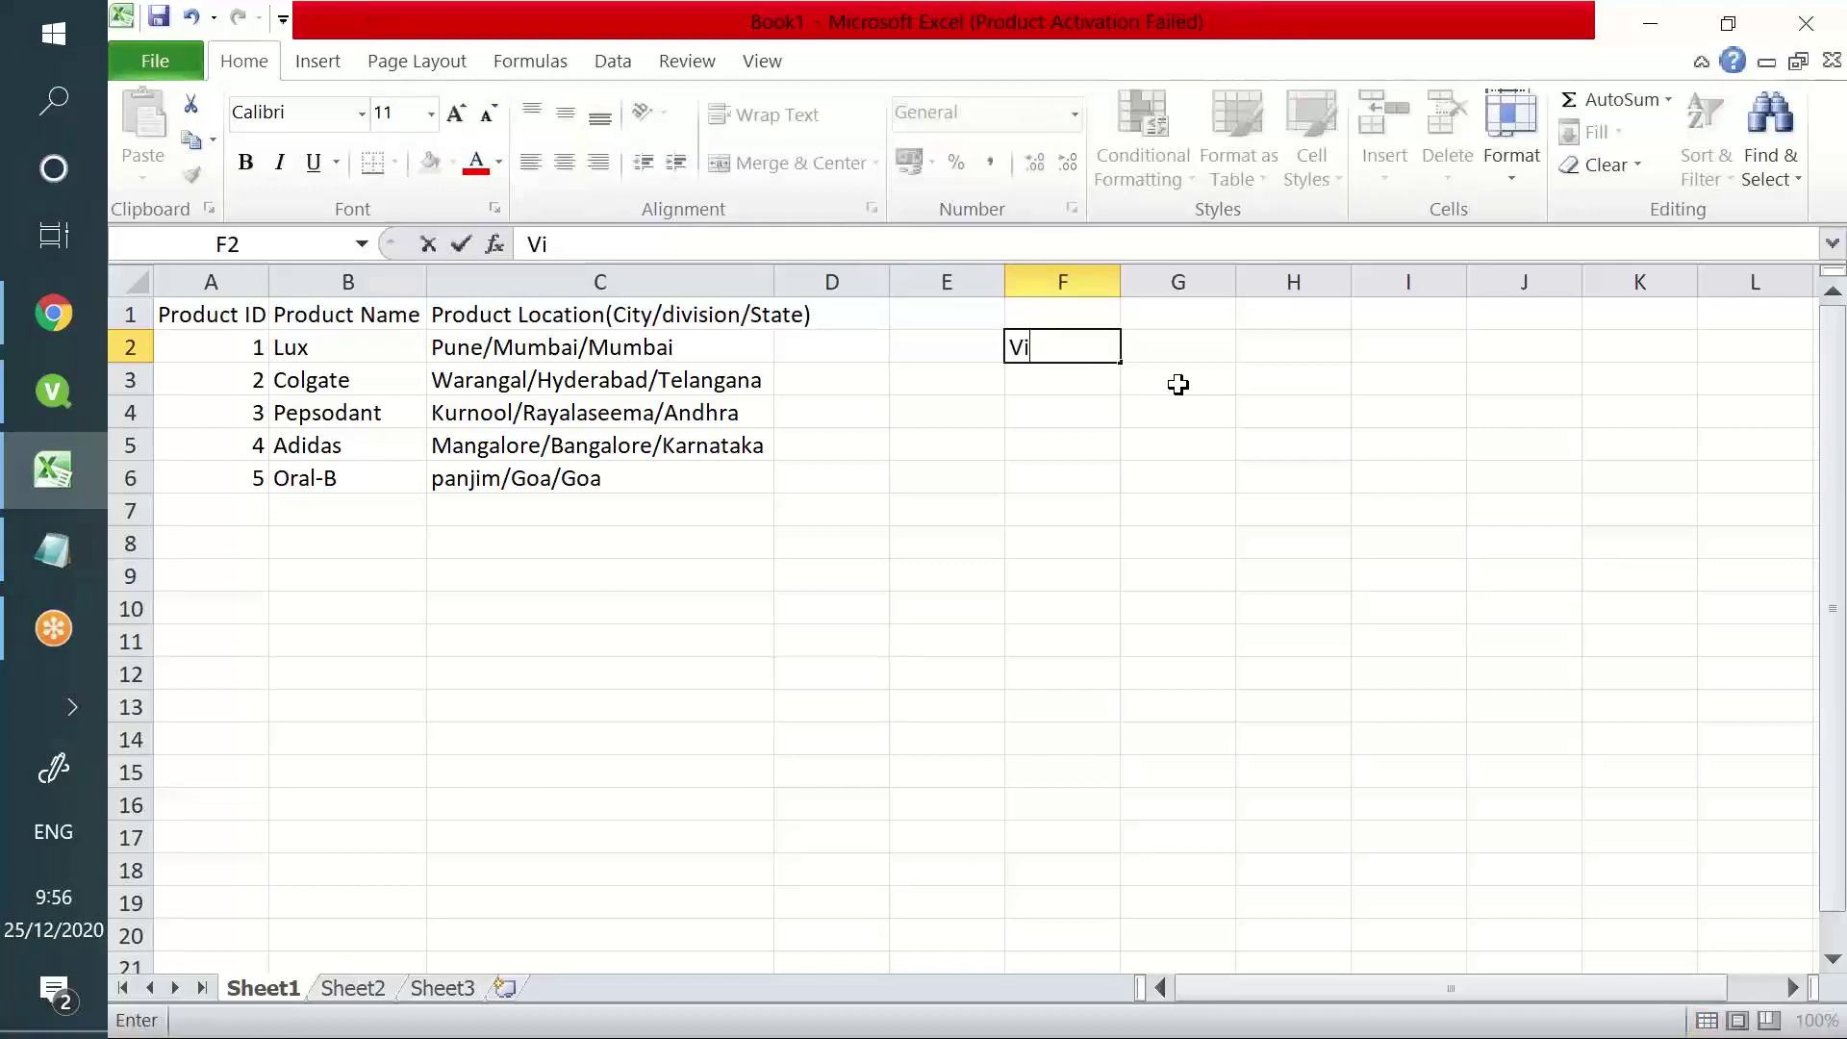
key("Return")
type("Vinod")
key("Return")
type("Har")
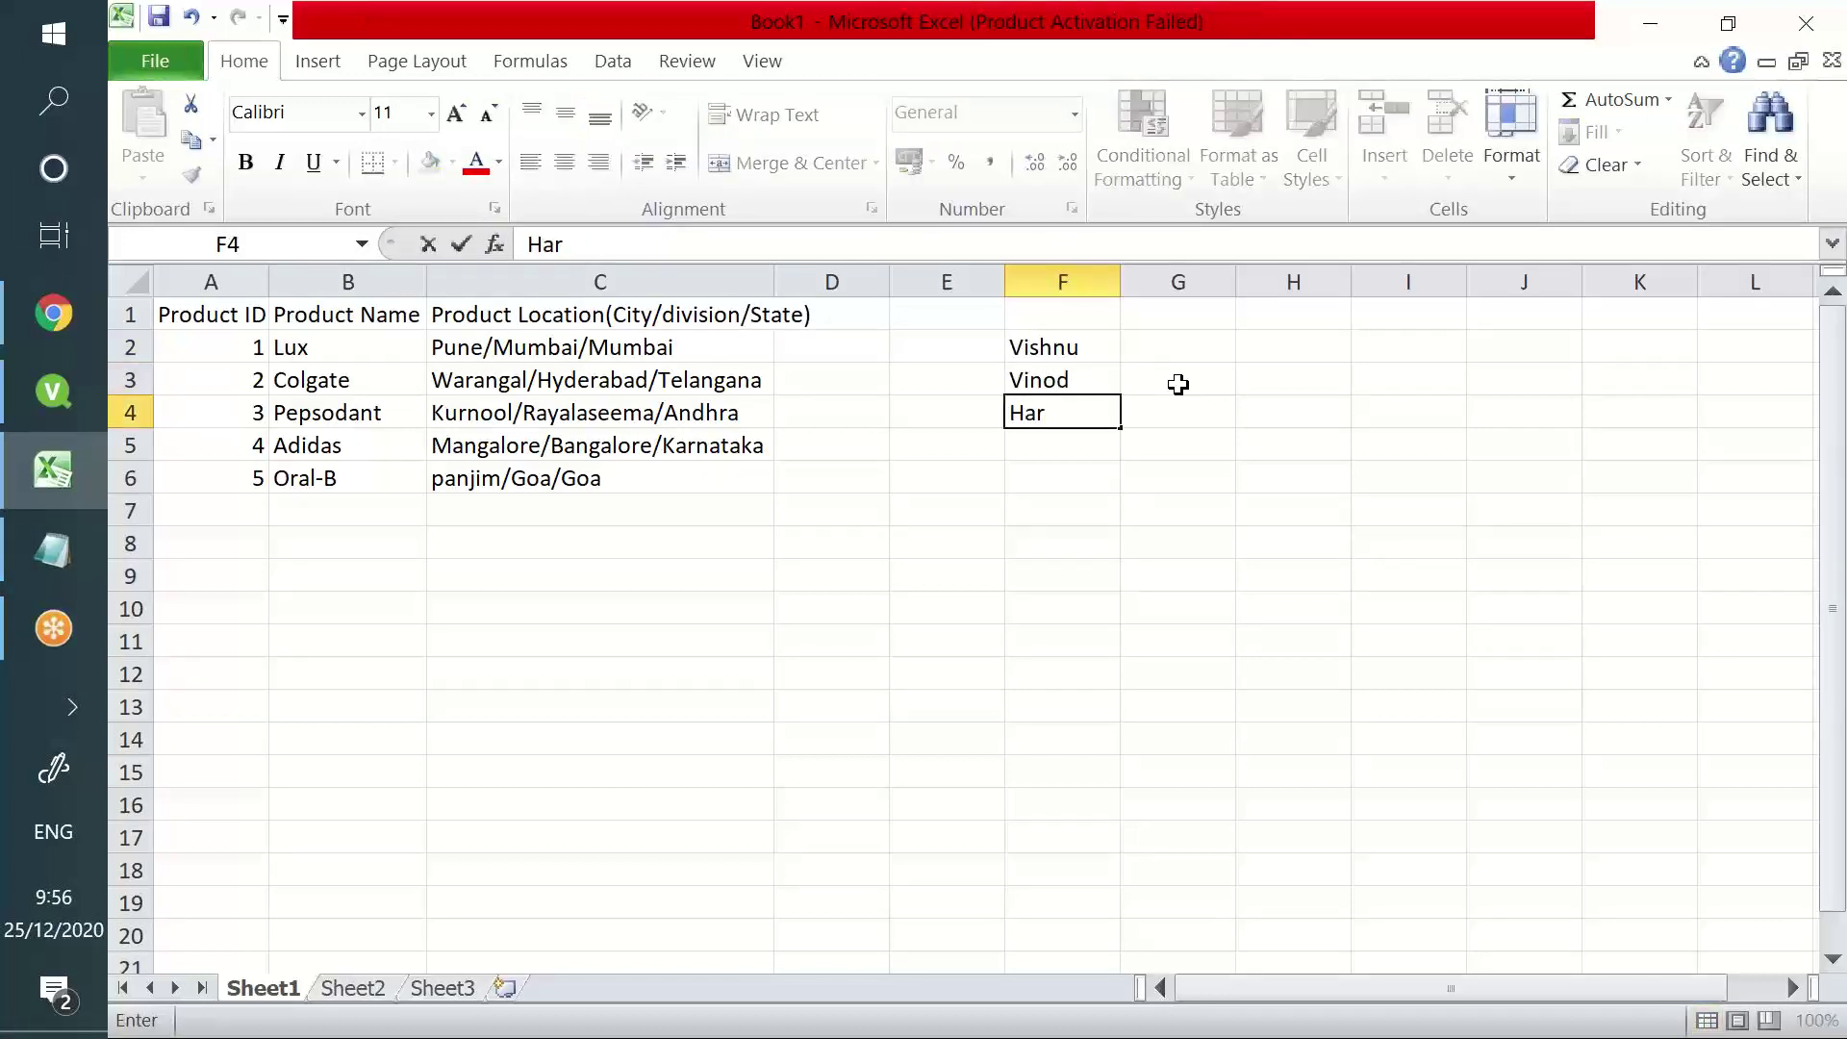
type("shini")
key("Return")
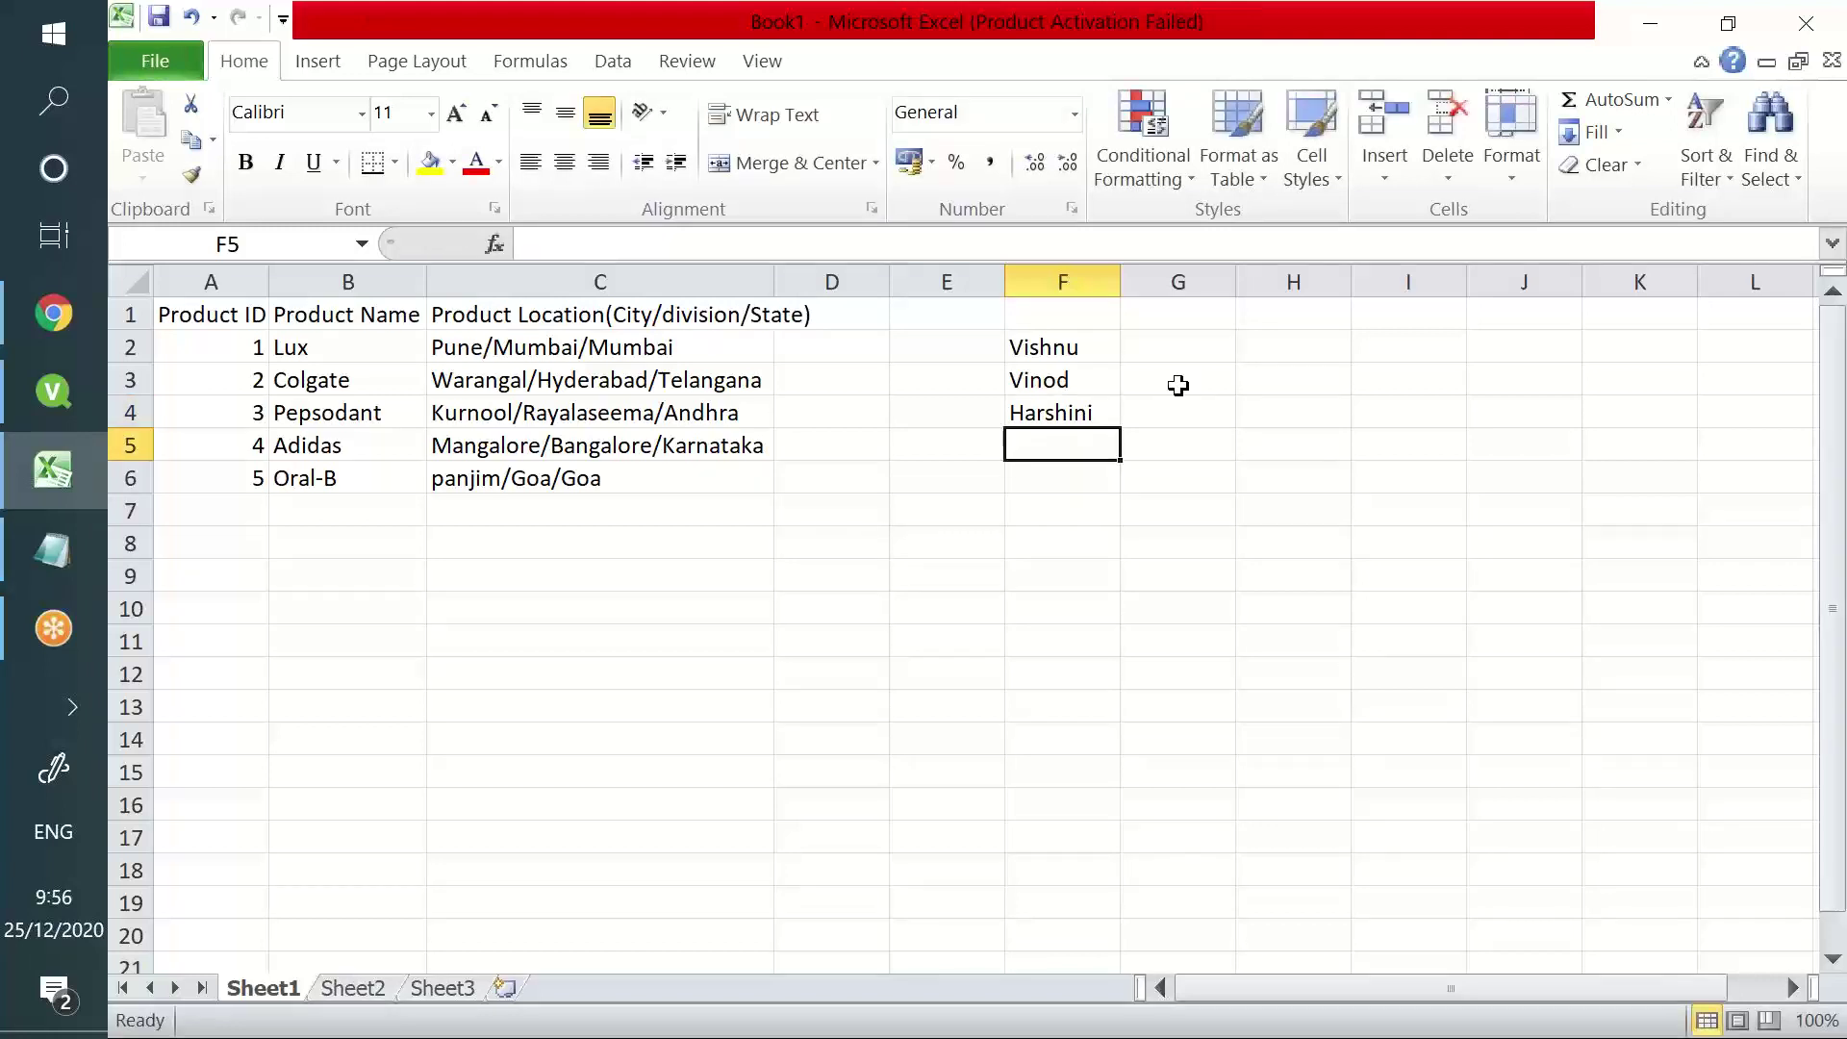
type("Kalyan")
key("Return")
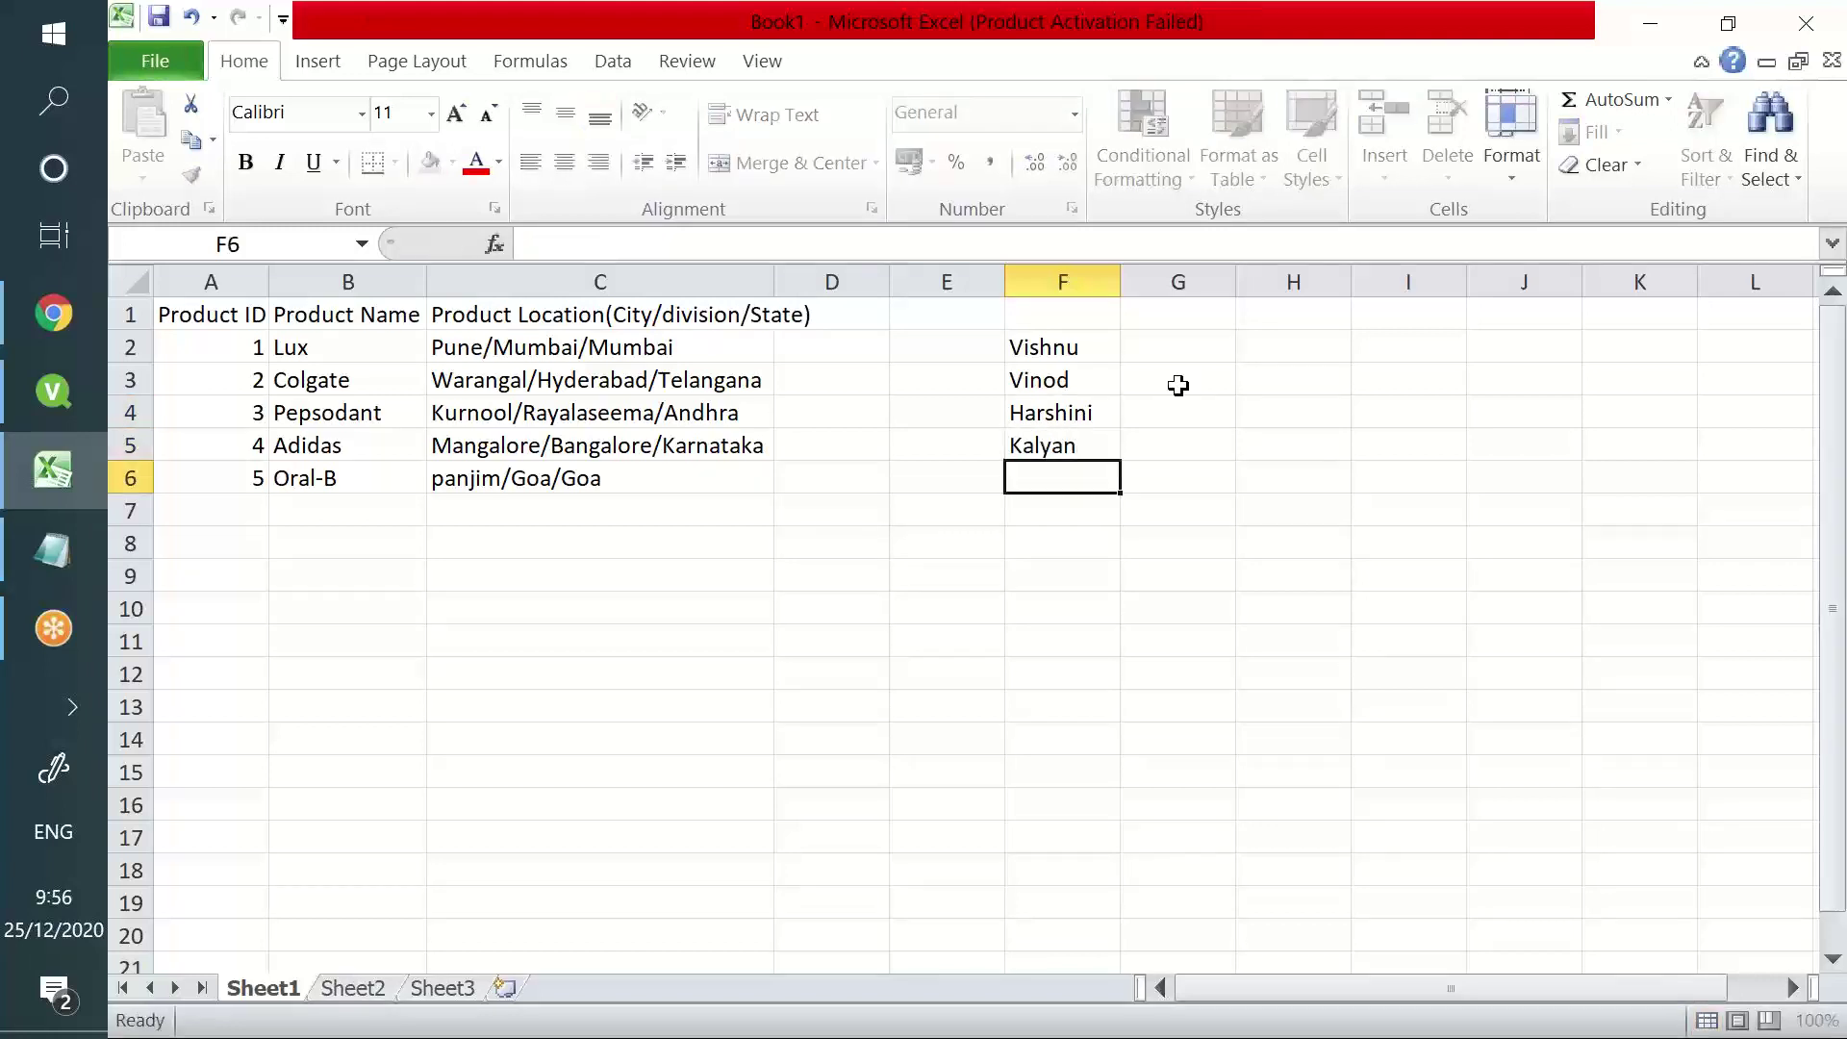
type("Yash")
key("Return")
type("Subbu")
key("Return")
left_click_drag(1104, 343, 1059, 510)
- Enter the position numbers 0 to 5 in G2:G7
left_click(1178, 346)
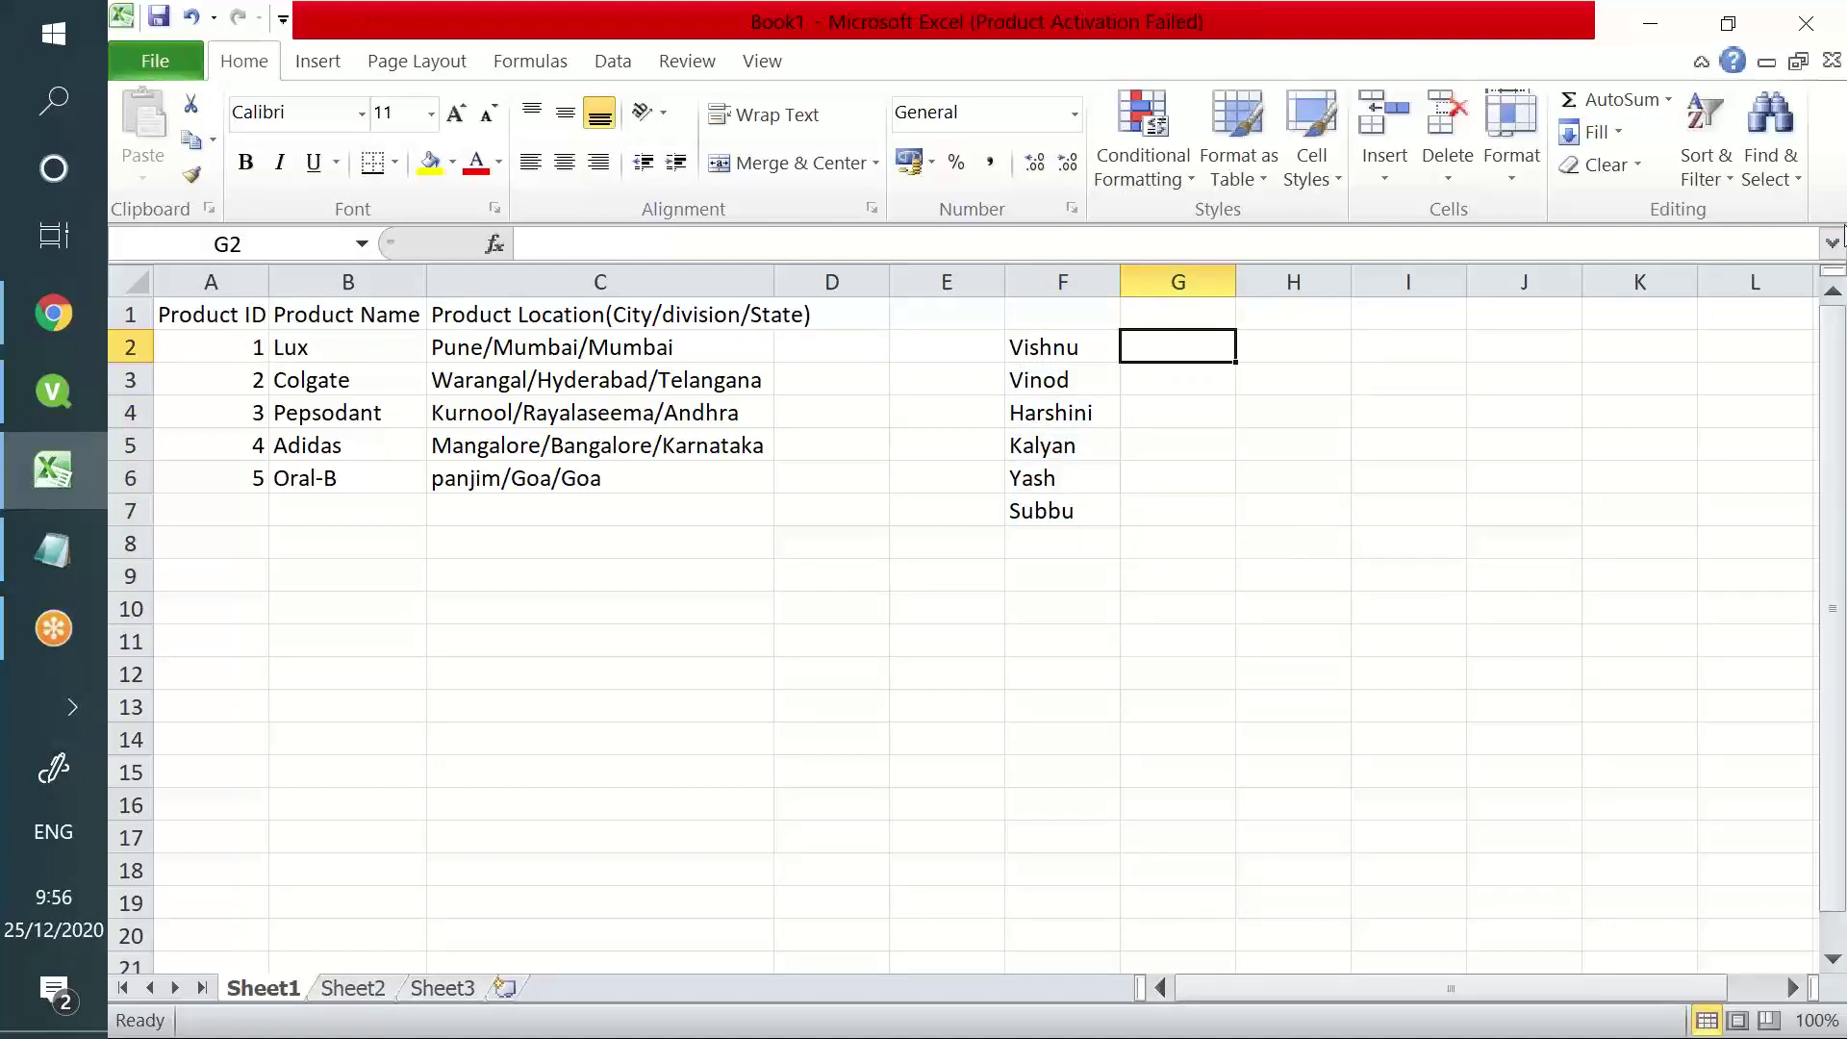
type("0")
key("Return")
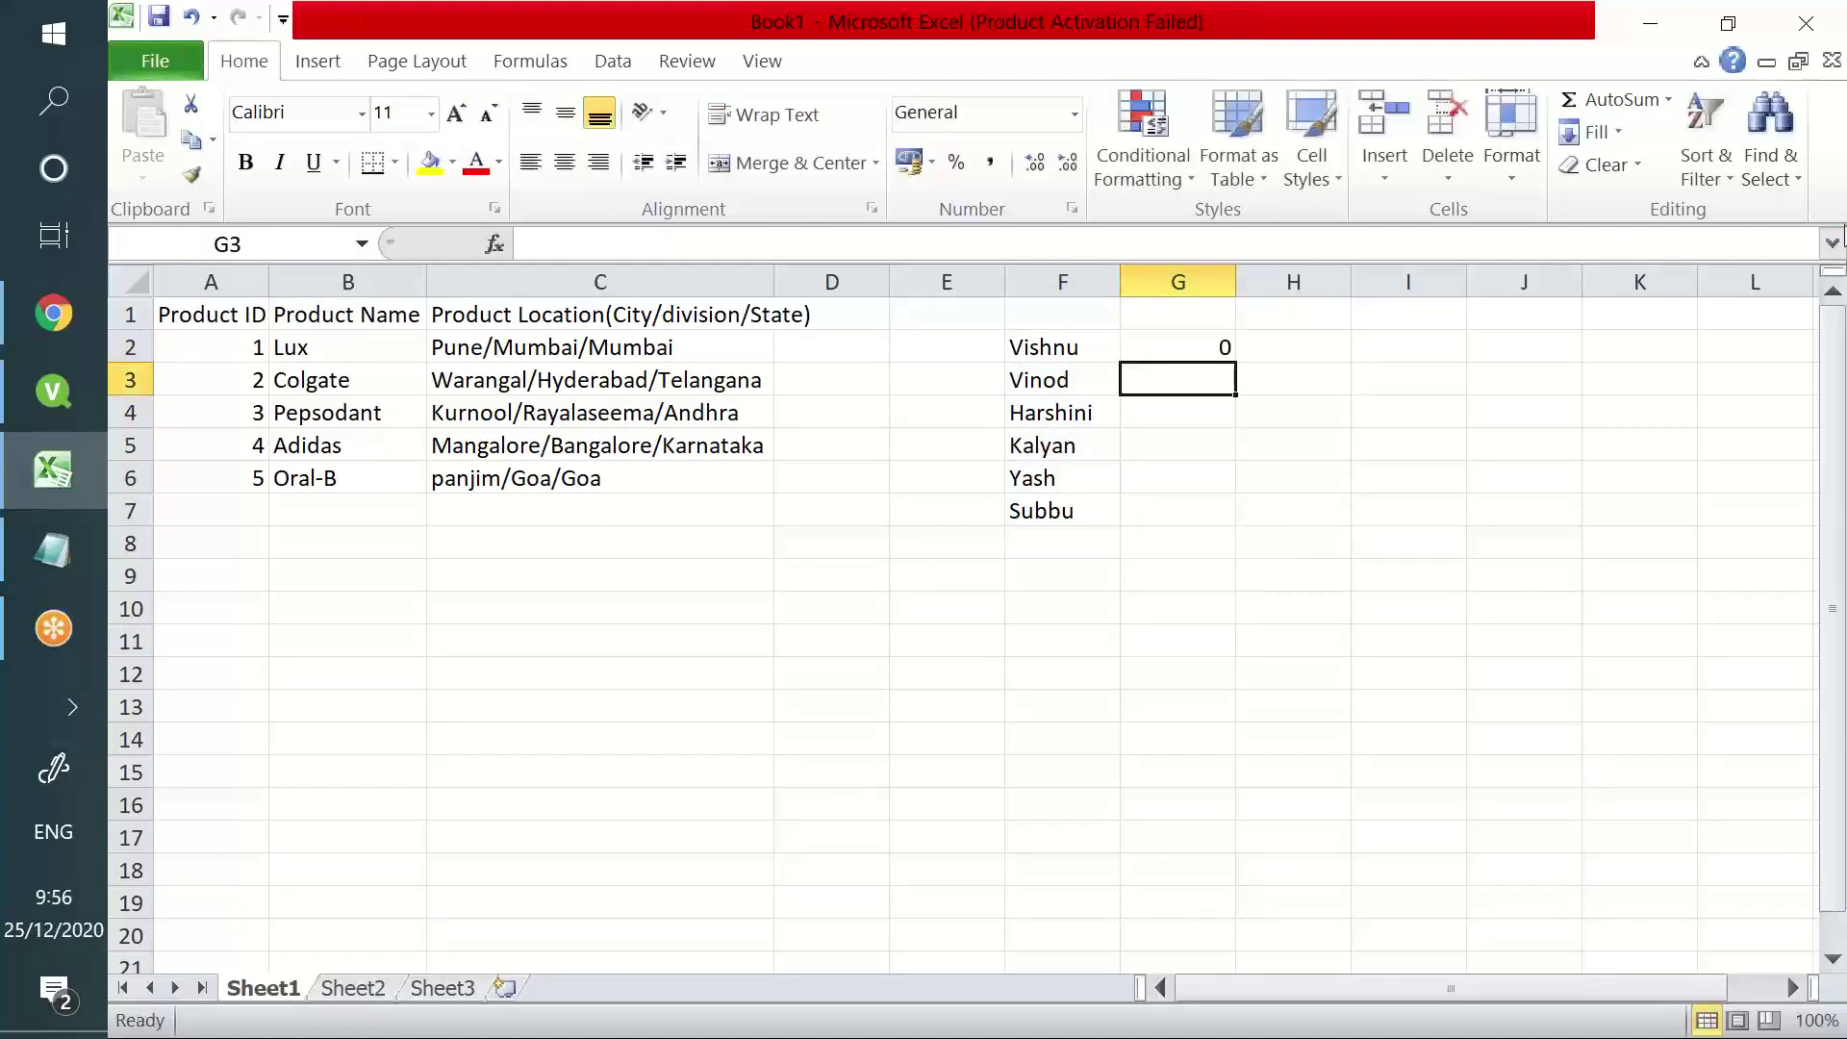
type("1")
key("Return")
type("2")
key("Return")
type("3")
key("Return")
type("4")
key("Return")
type("5")
key("Return")
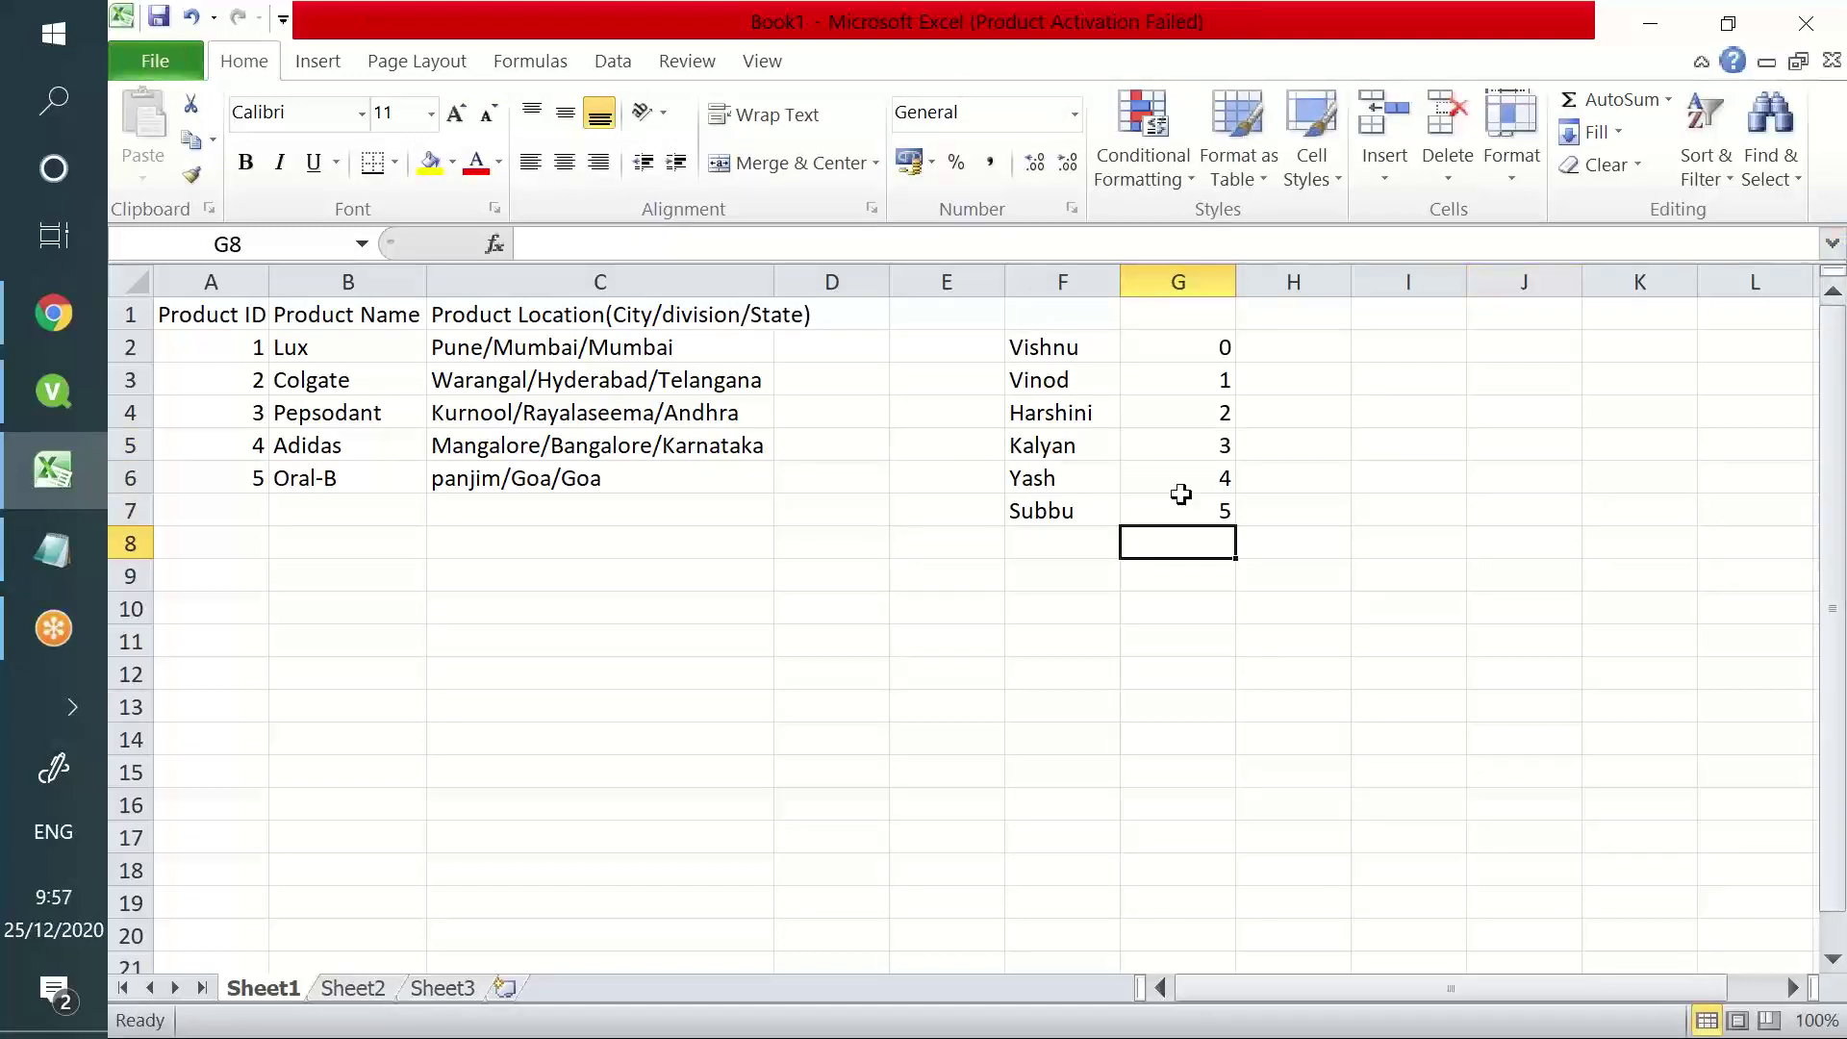
- Enter -1, -2 and -3 upward in H7, H6 and H5
left_click(1273, 505)
type("-1")
key("Up")
type("-2")
key("Up")
type("-3")
key("ctrl+Return")
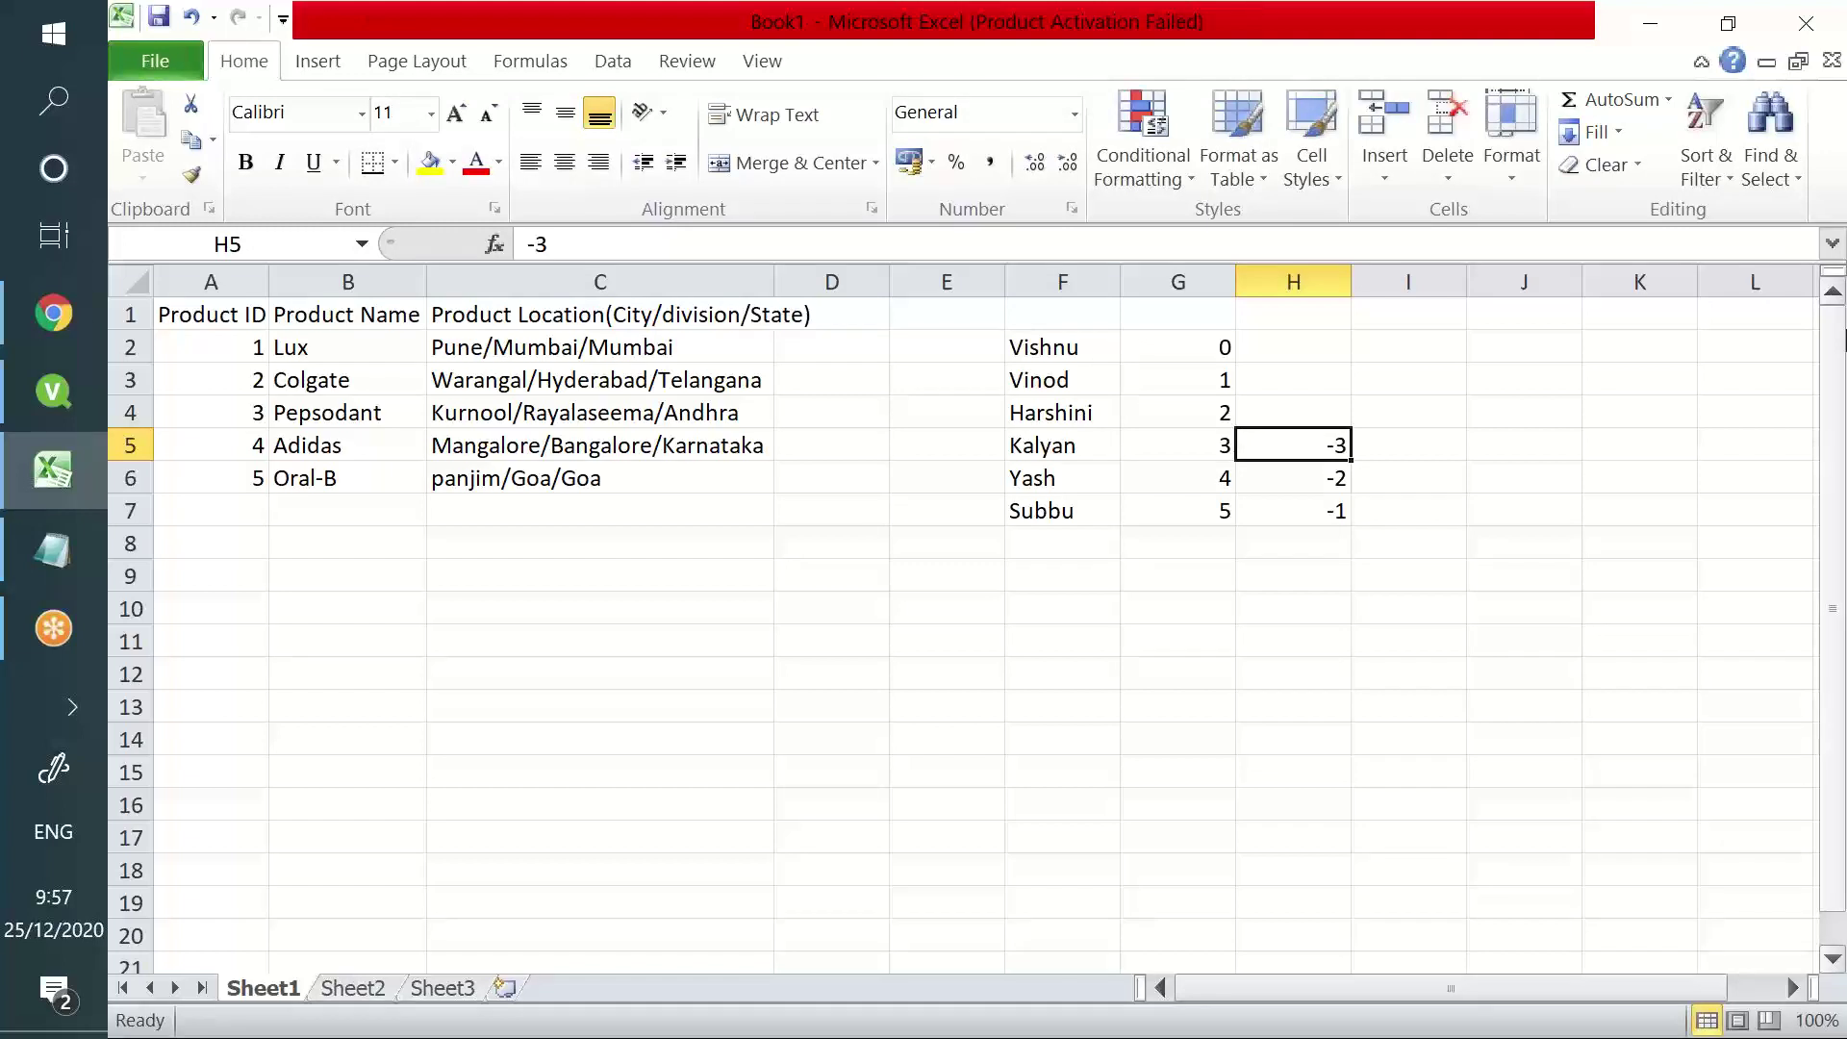
- Select the first and last rows to compare the positive and negative positions
left_click(1048, 508)
left_click_drag(1141, 520, 1328, 478)
left_click_drag(1064, 351, 1312, 344)
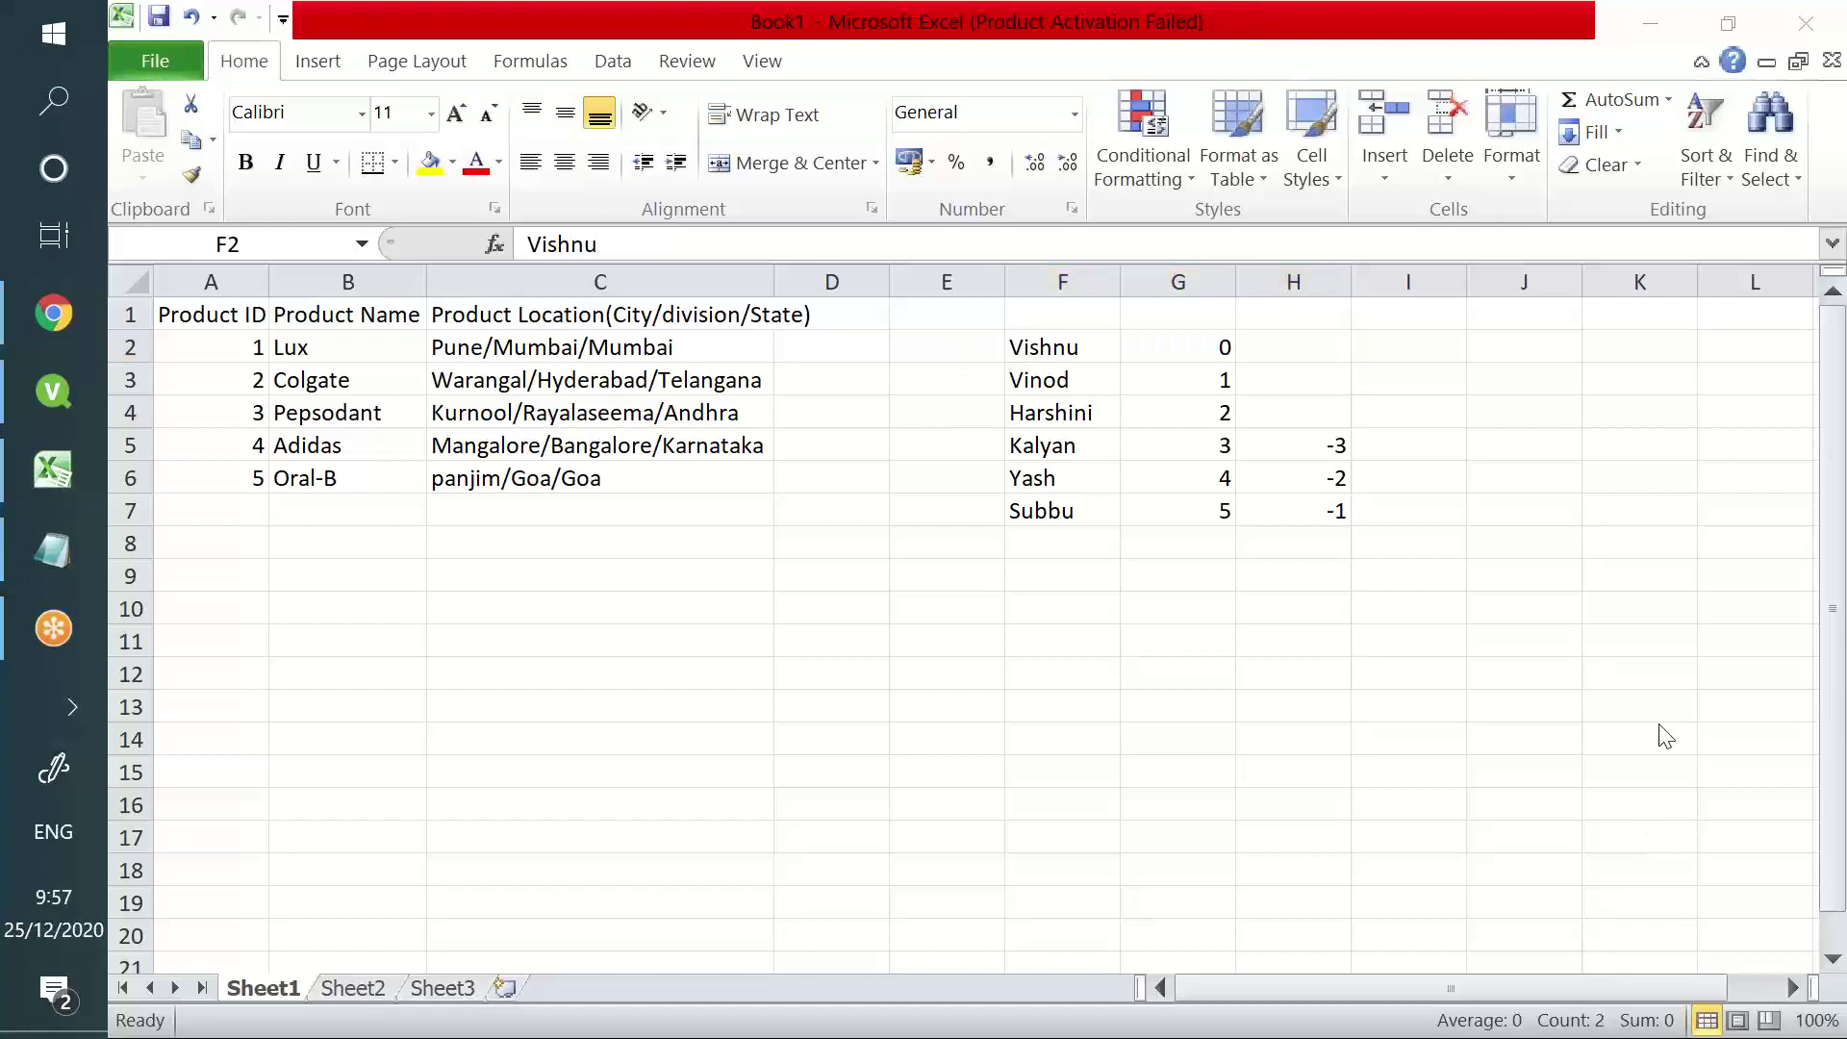
left_click(1070, 510)
left_click(1334, 502)
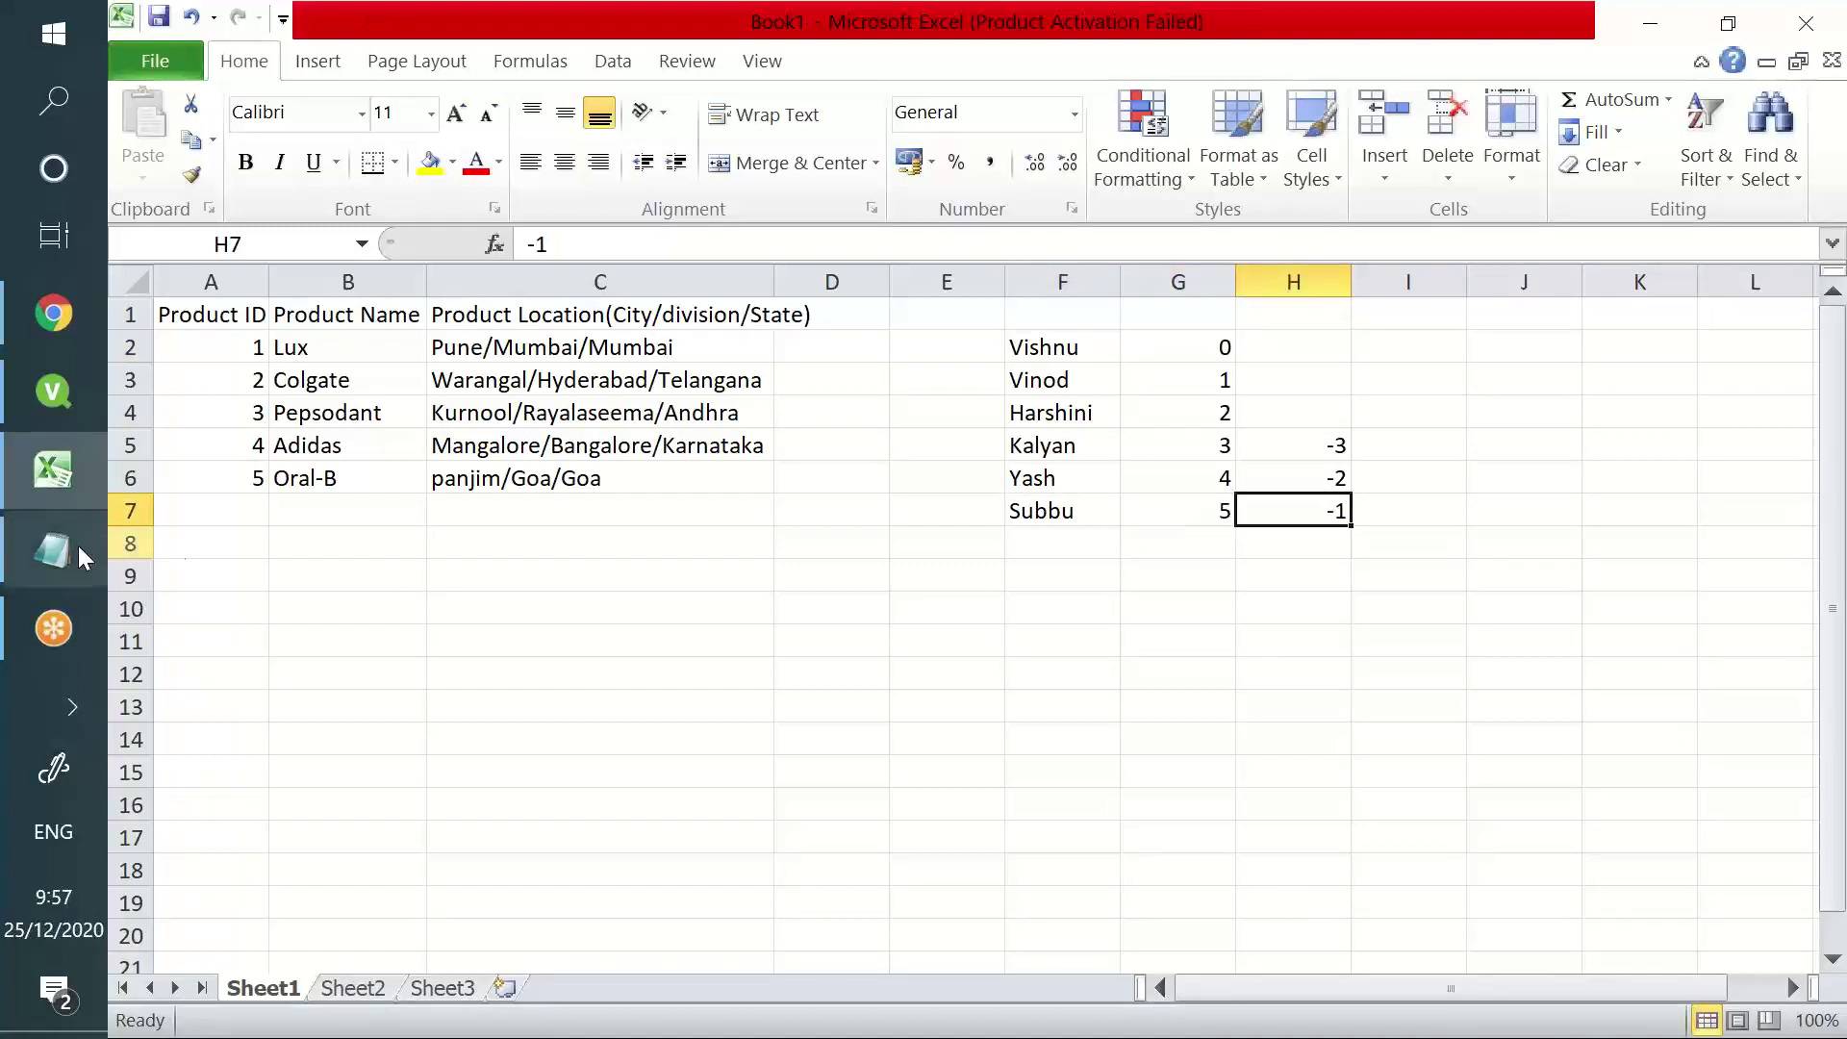
- Add the comment //Peek('Field Name', Rowno, Tablenmae) after the vmaxdate line
left_click(38, 389)
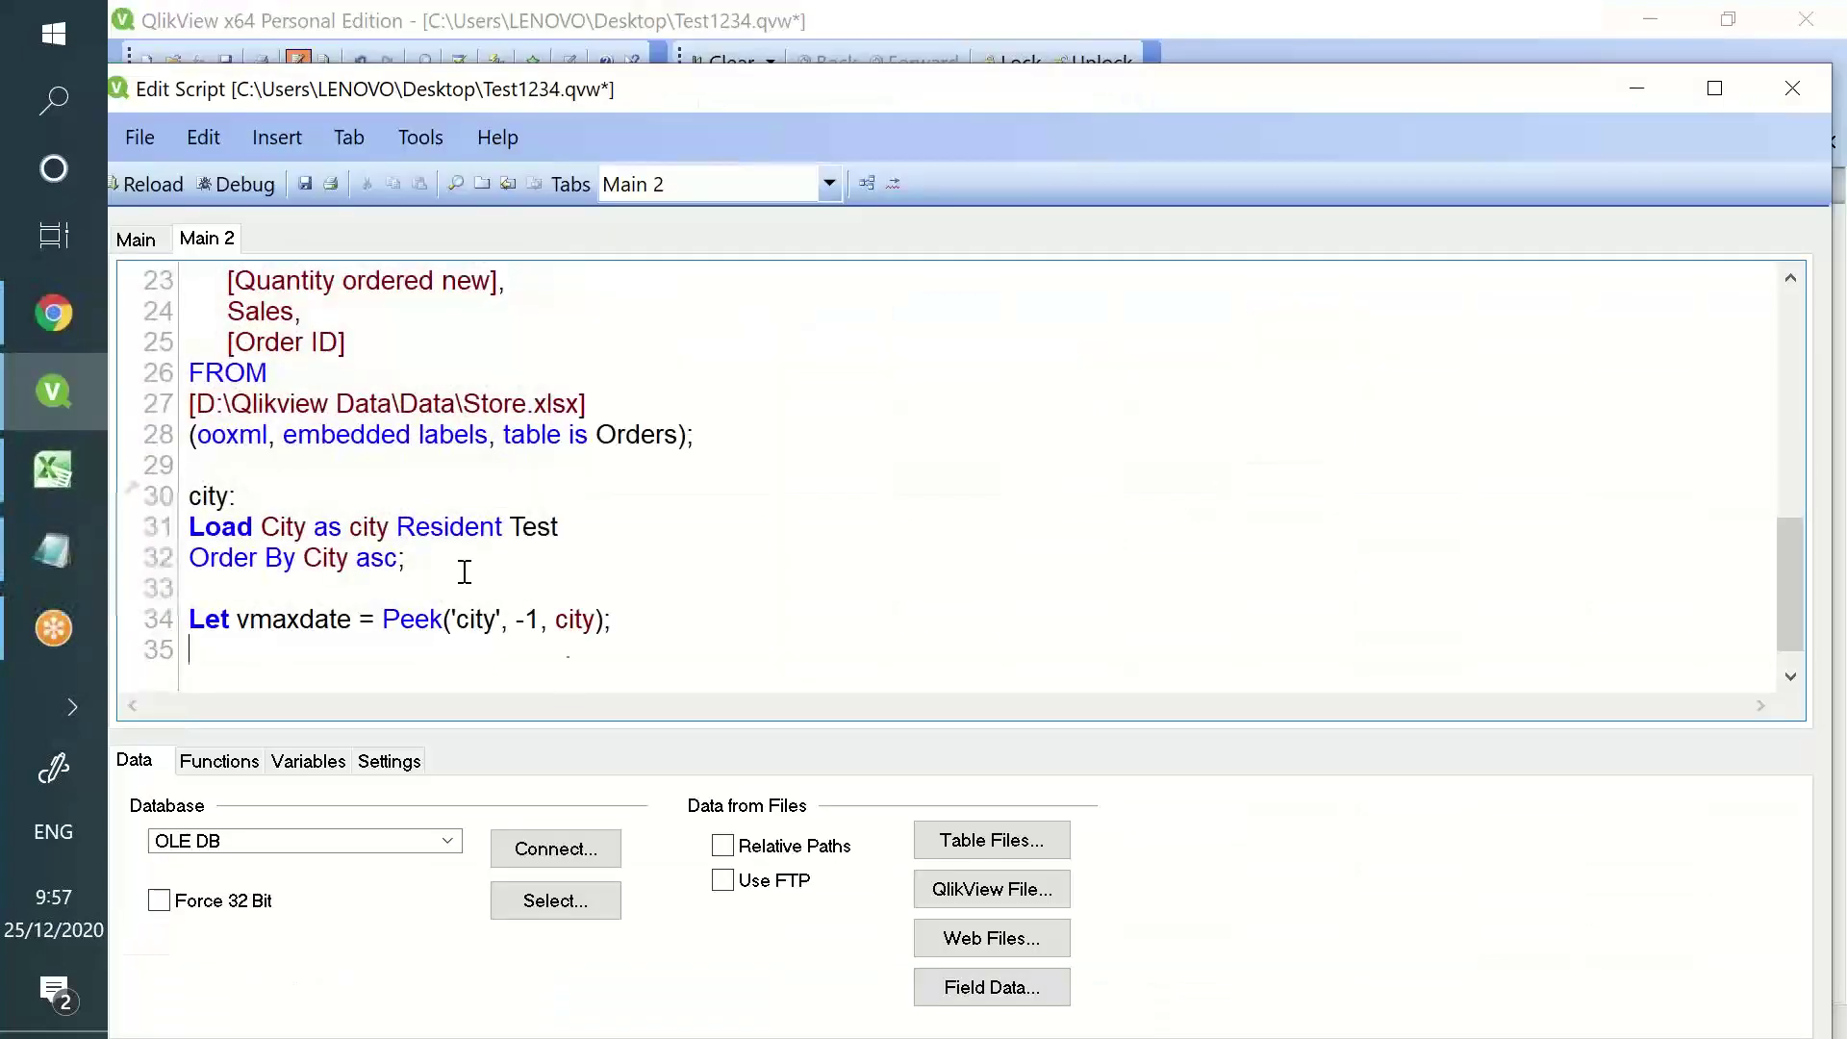
left_click_drag(547, 621, 508, 621)
left_click(806, 644)
type("//Peek('Field Name")
key("Right")
type(", Rown")
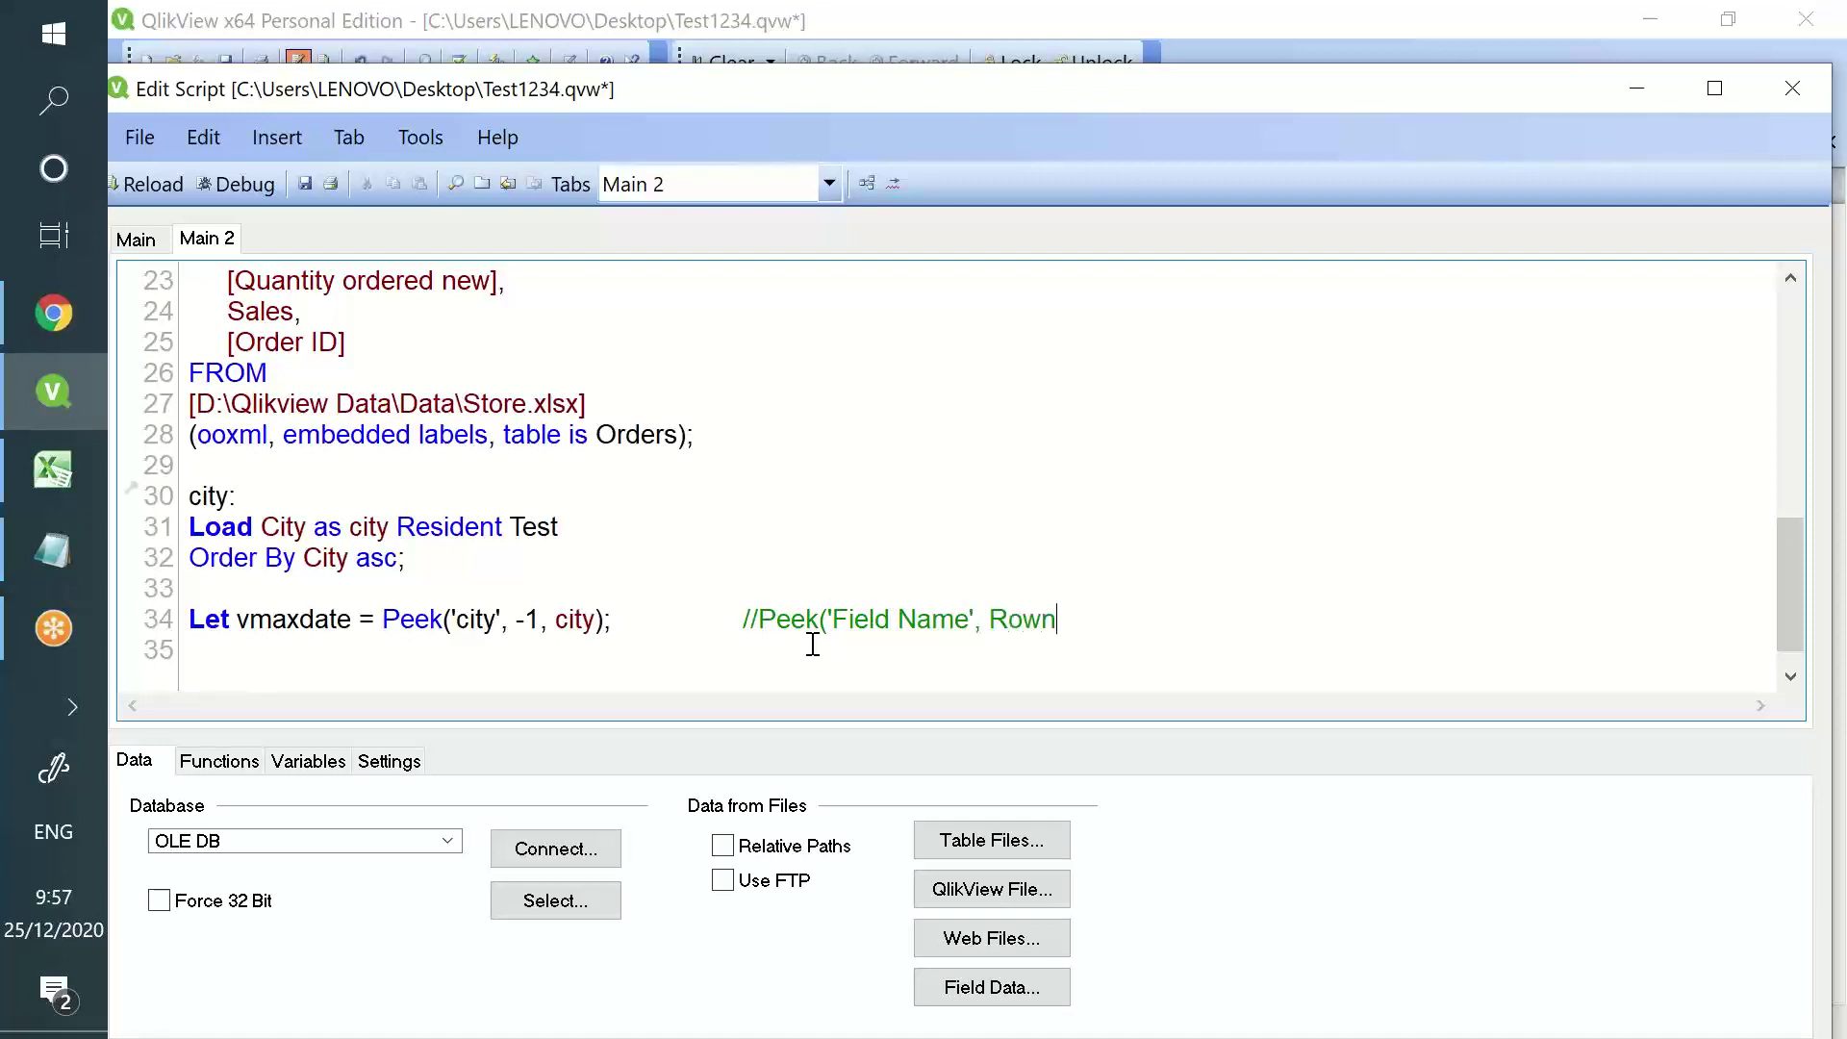
type("o, Tablenmae)")
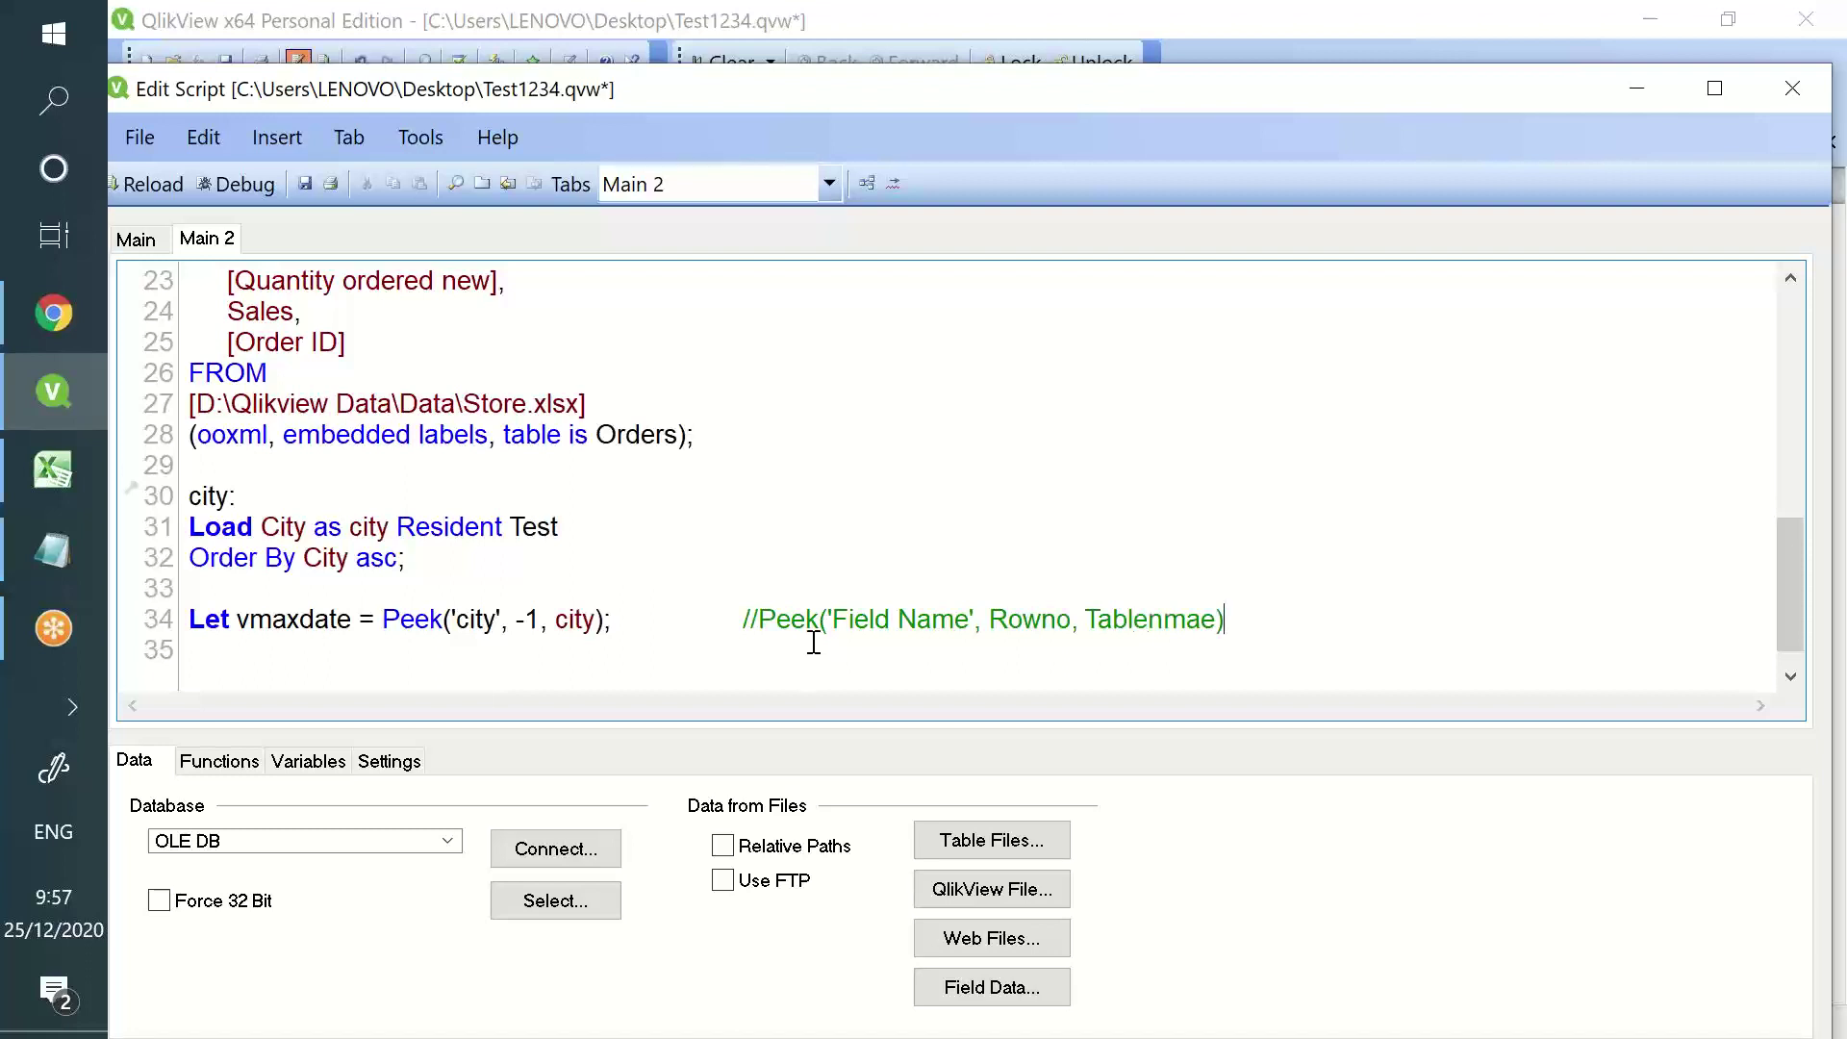
- Match each comment argument to city, -1 and city in the Peek call, then save the script
left_click_drag(857, 602, 901, 620)
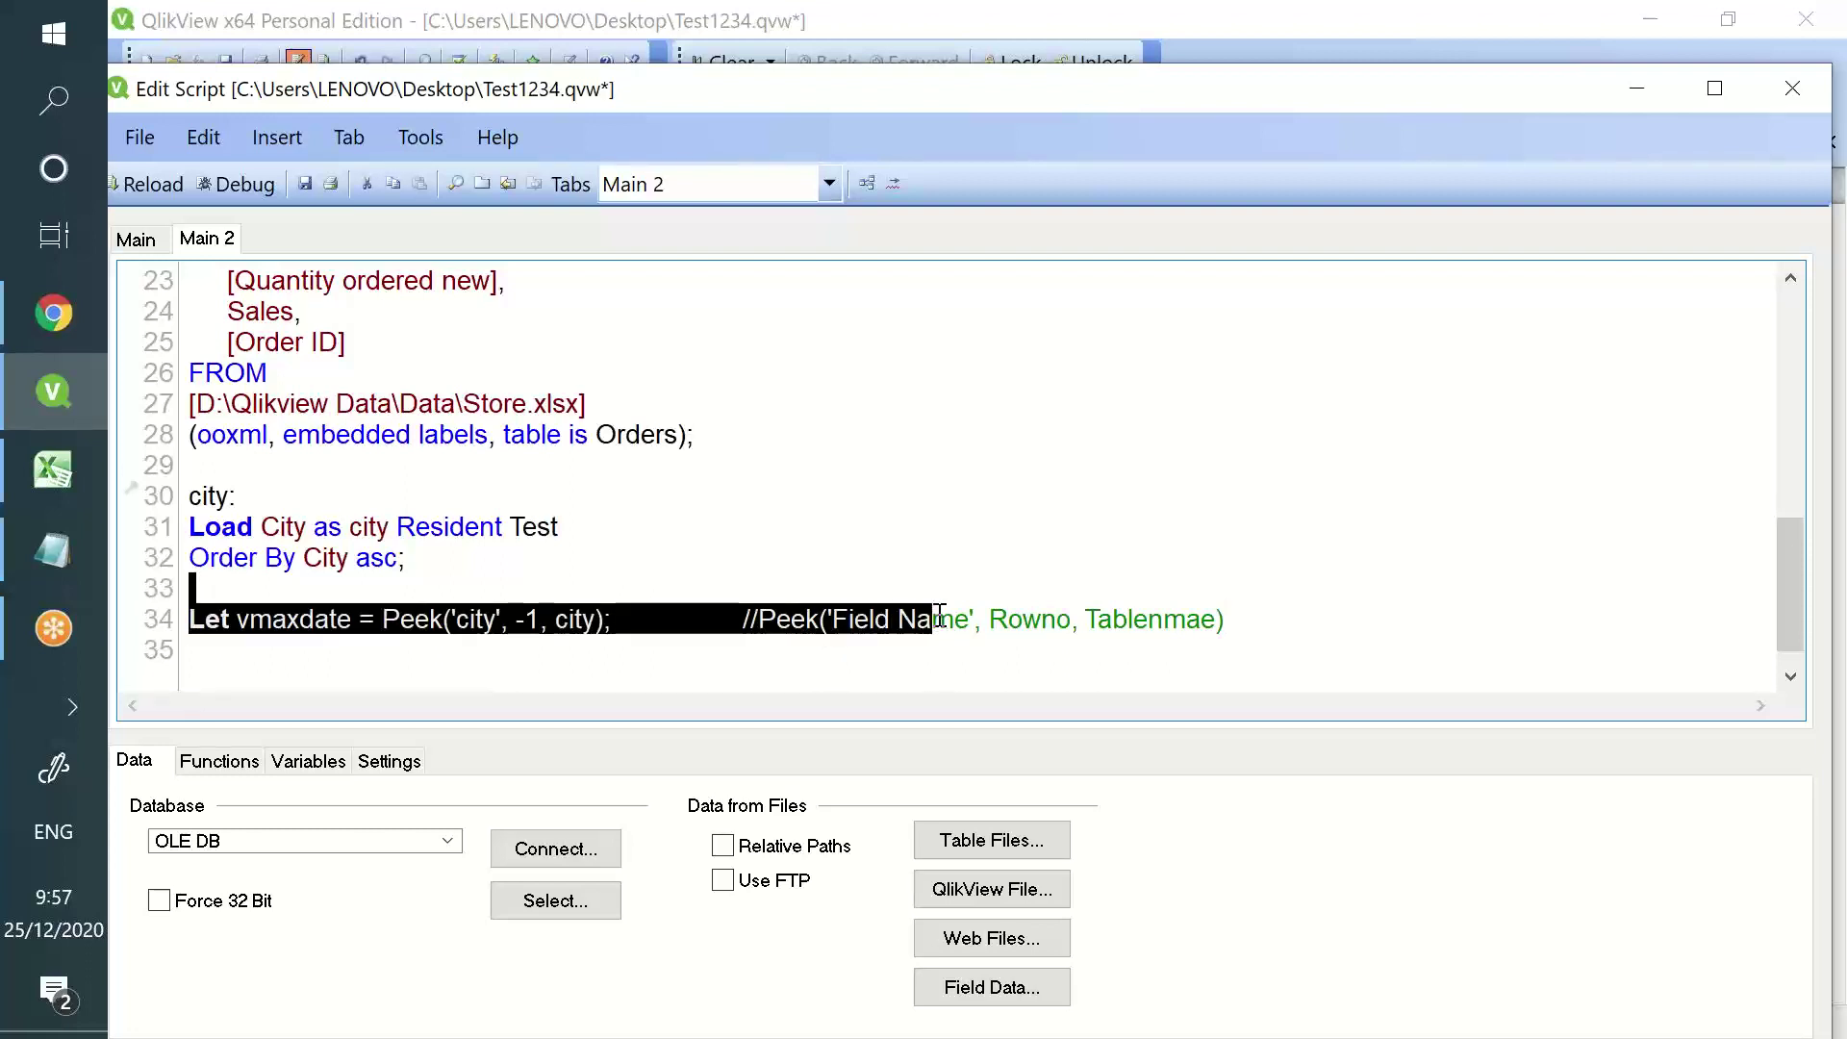
double_click(933, 619)
double_click(1027, 619)
double_click(1180, 619)
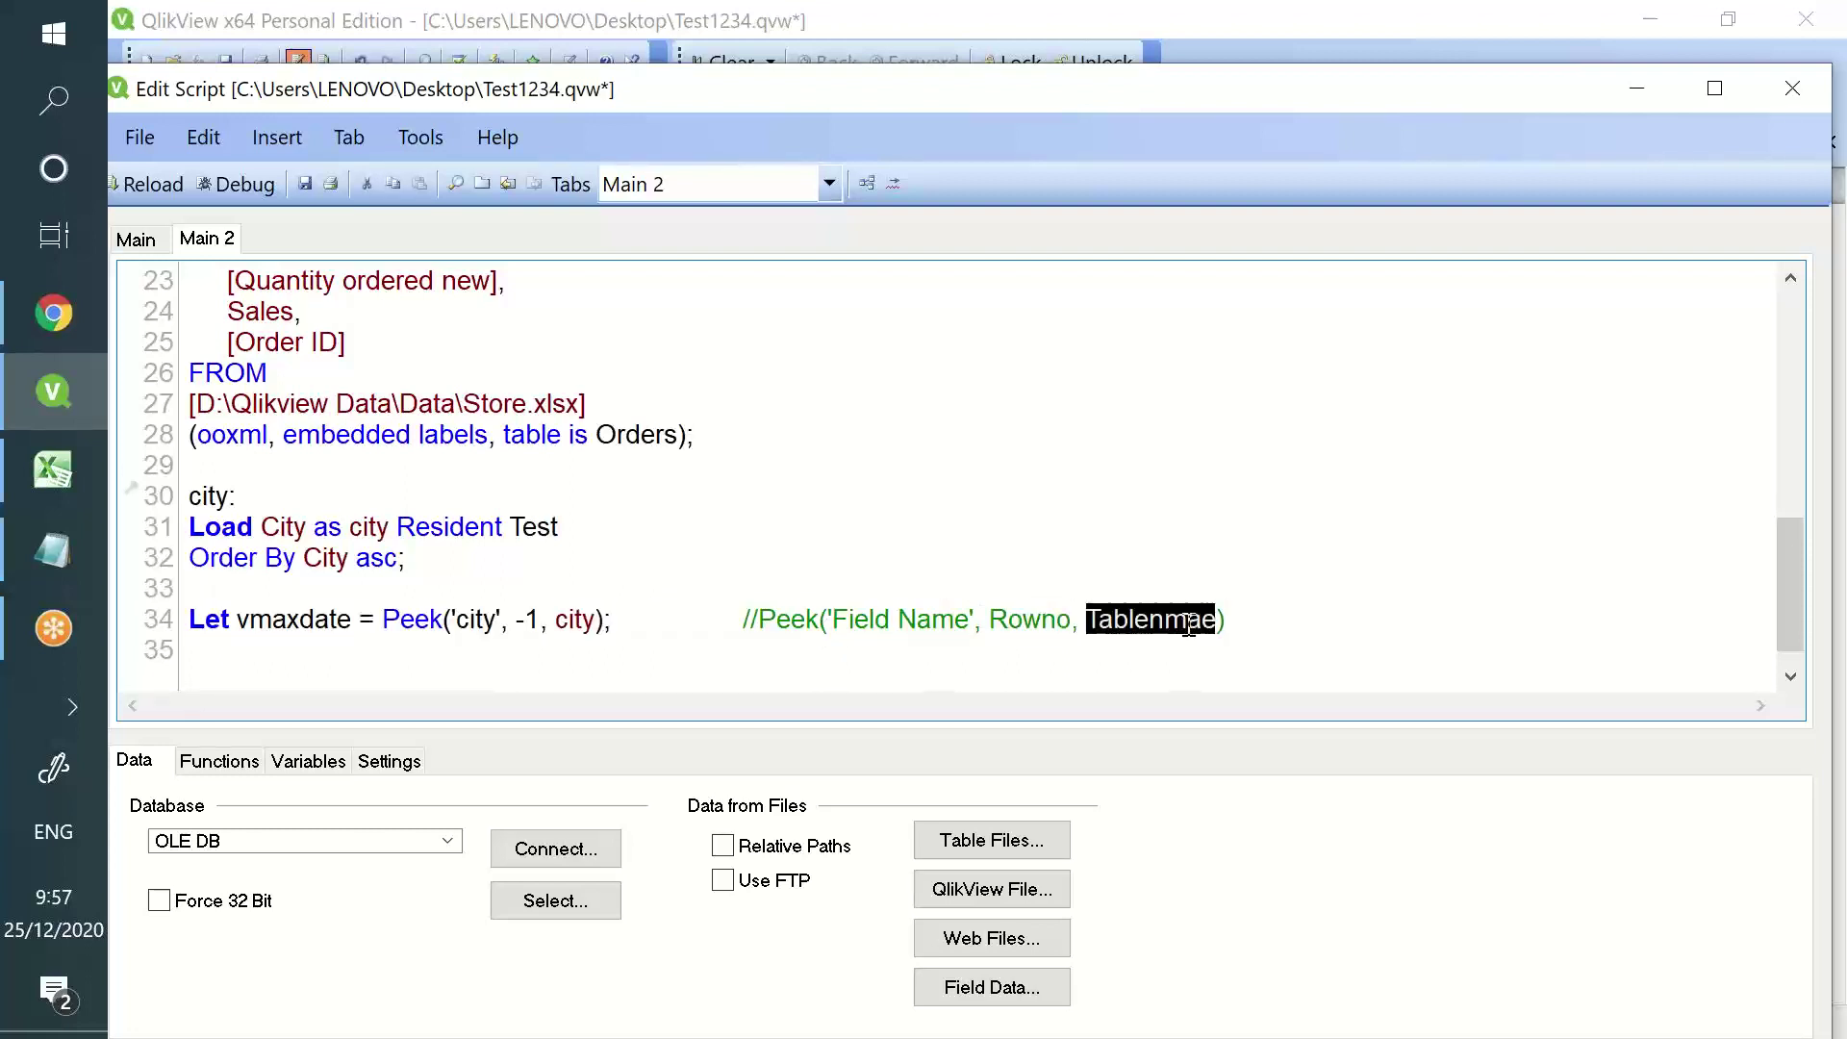
double_click(475, 621)
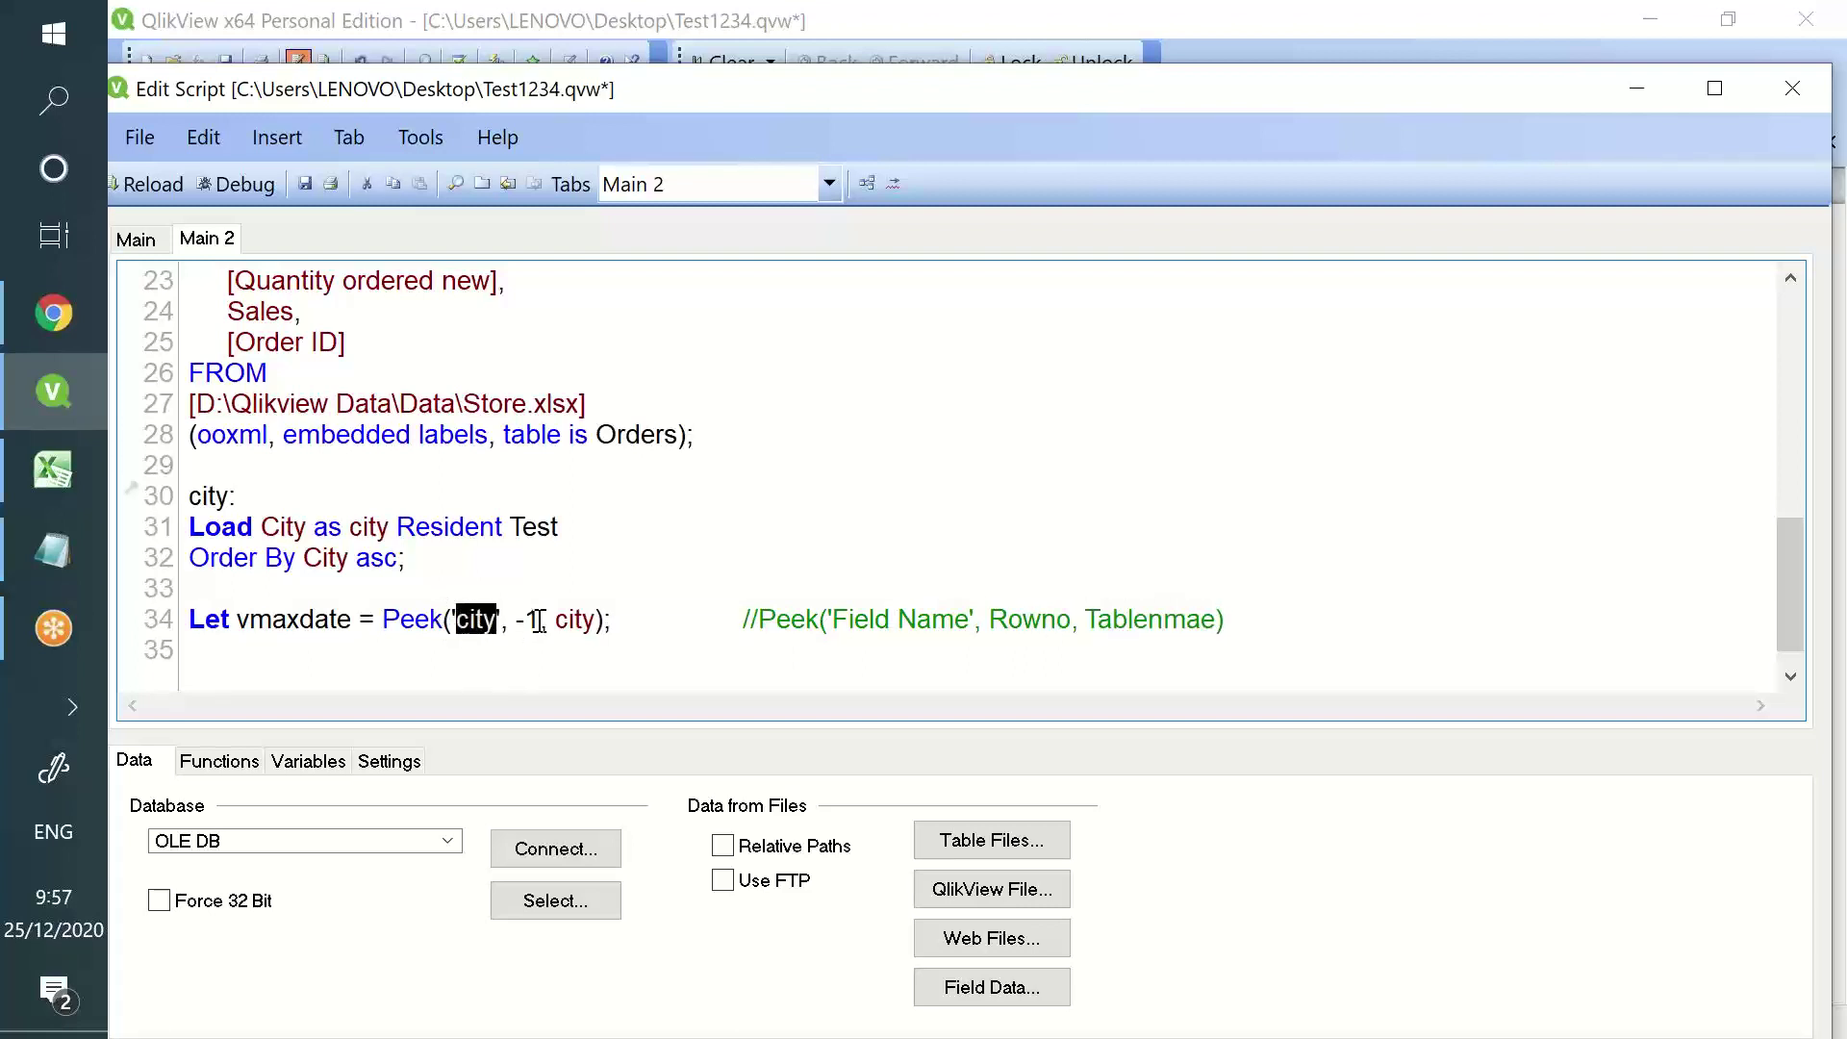
double_click(529, 619)
left_click(575, 619)
double_click(576, 618)
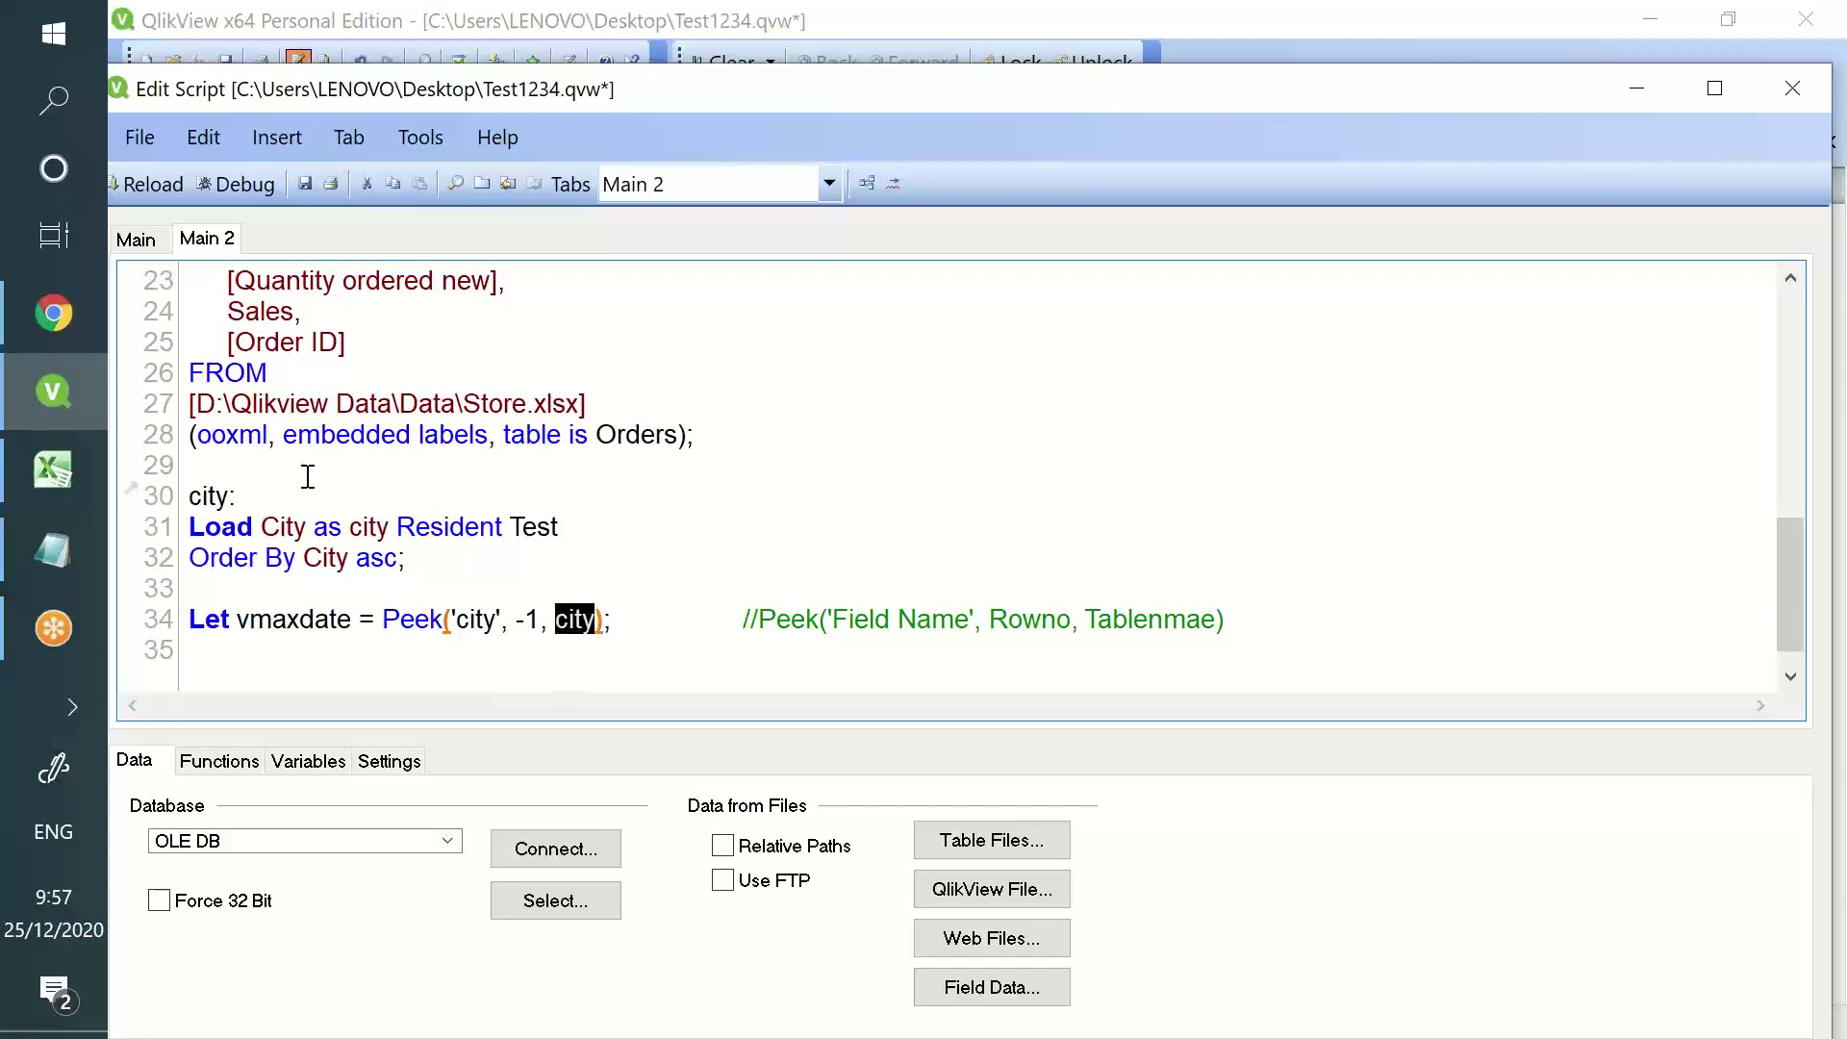
double_click(208, 495)
left_click(304, 185)
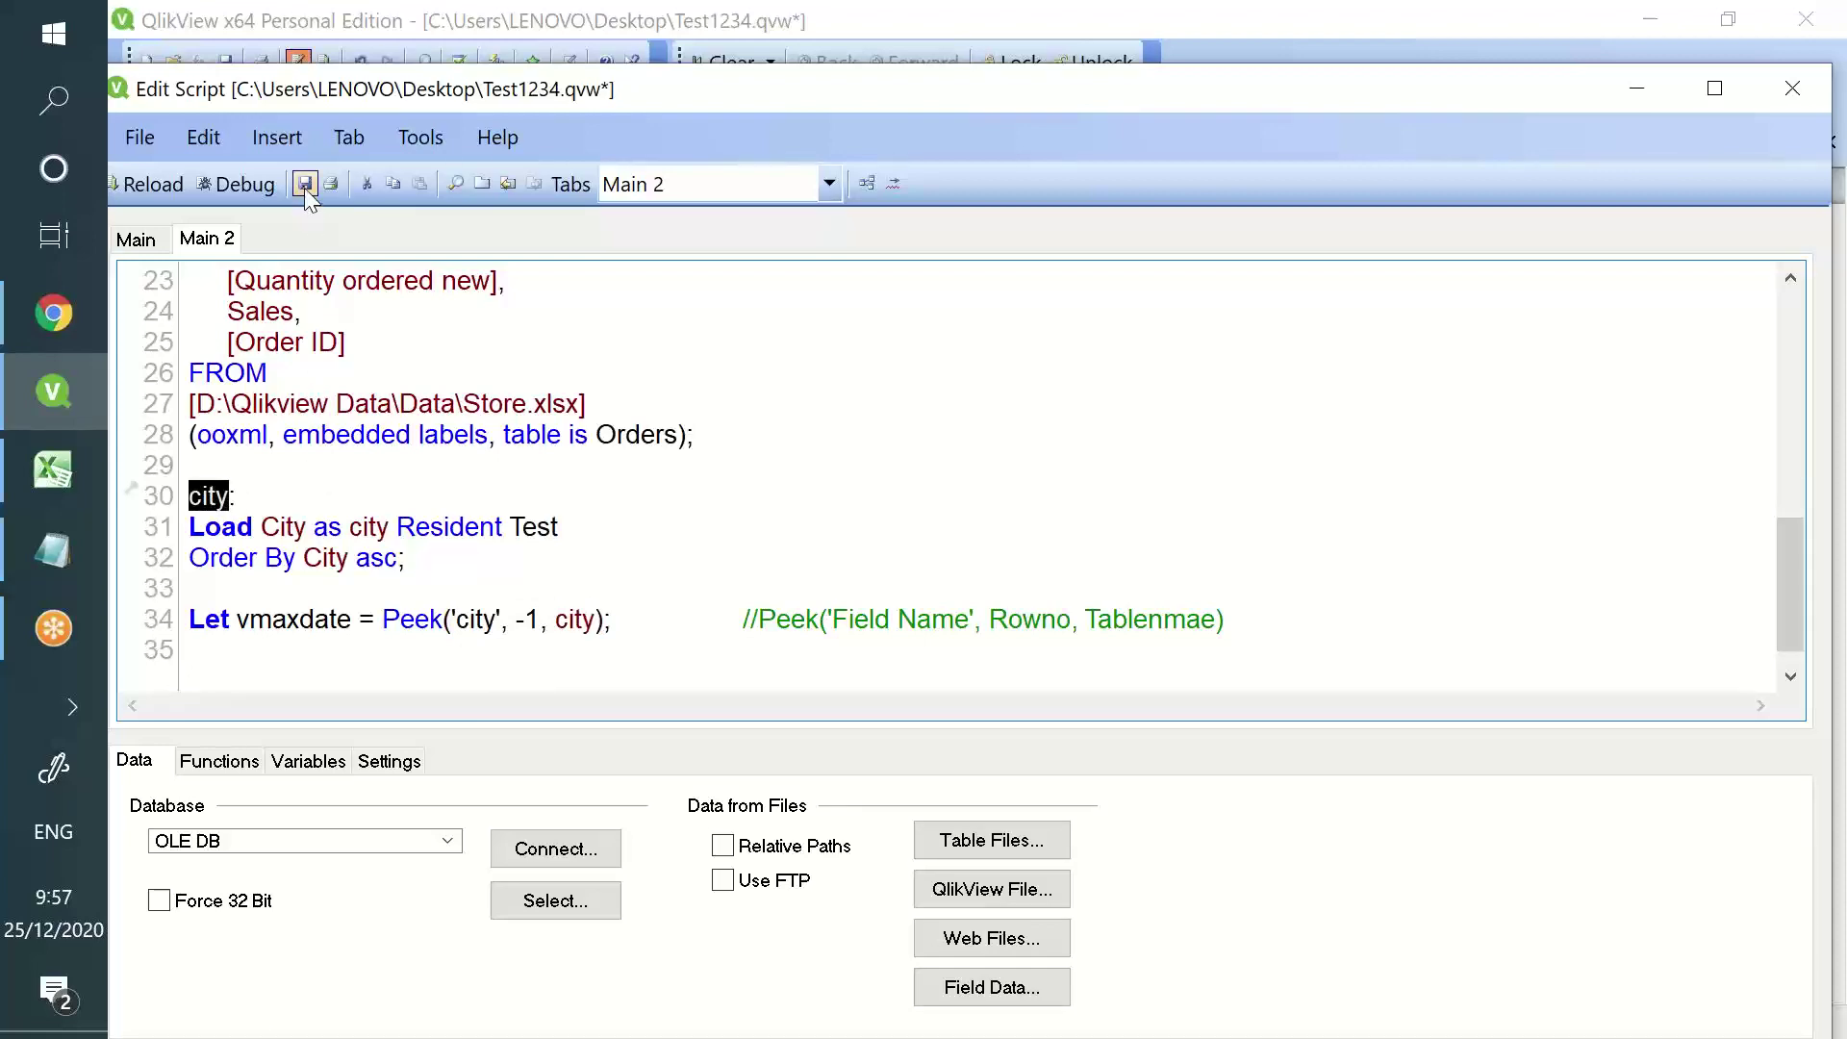
- Reload the data and close the load progress report
left_click(152, 184)
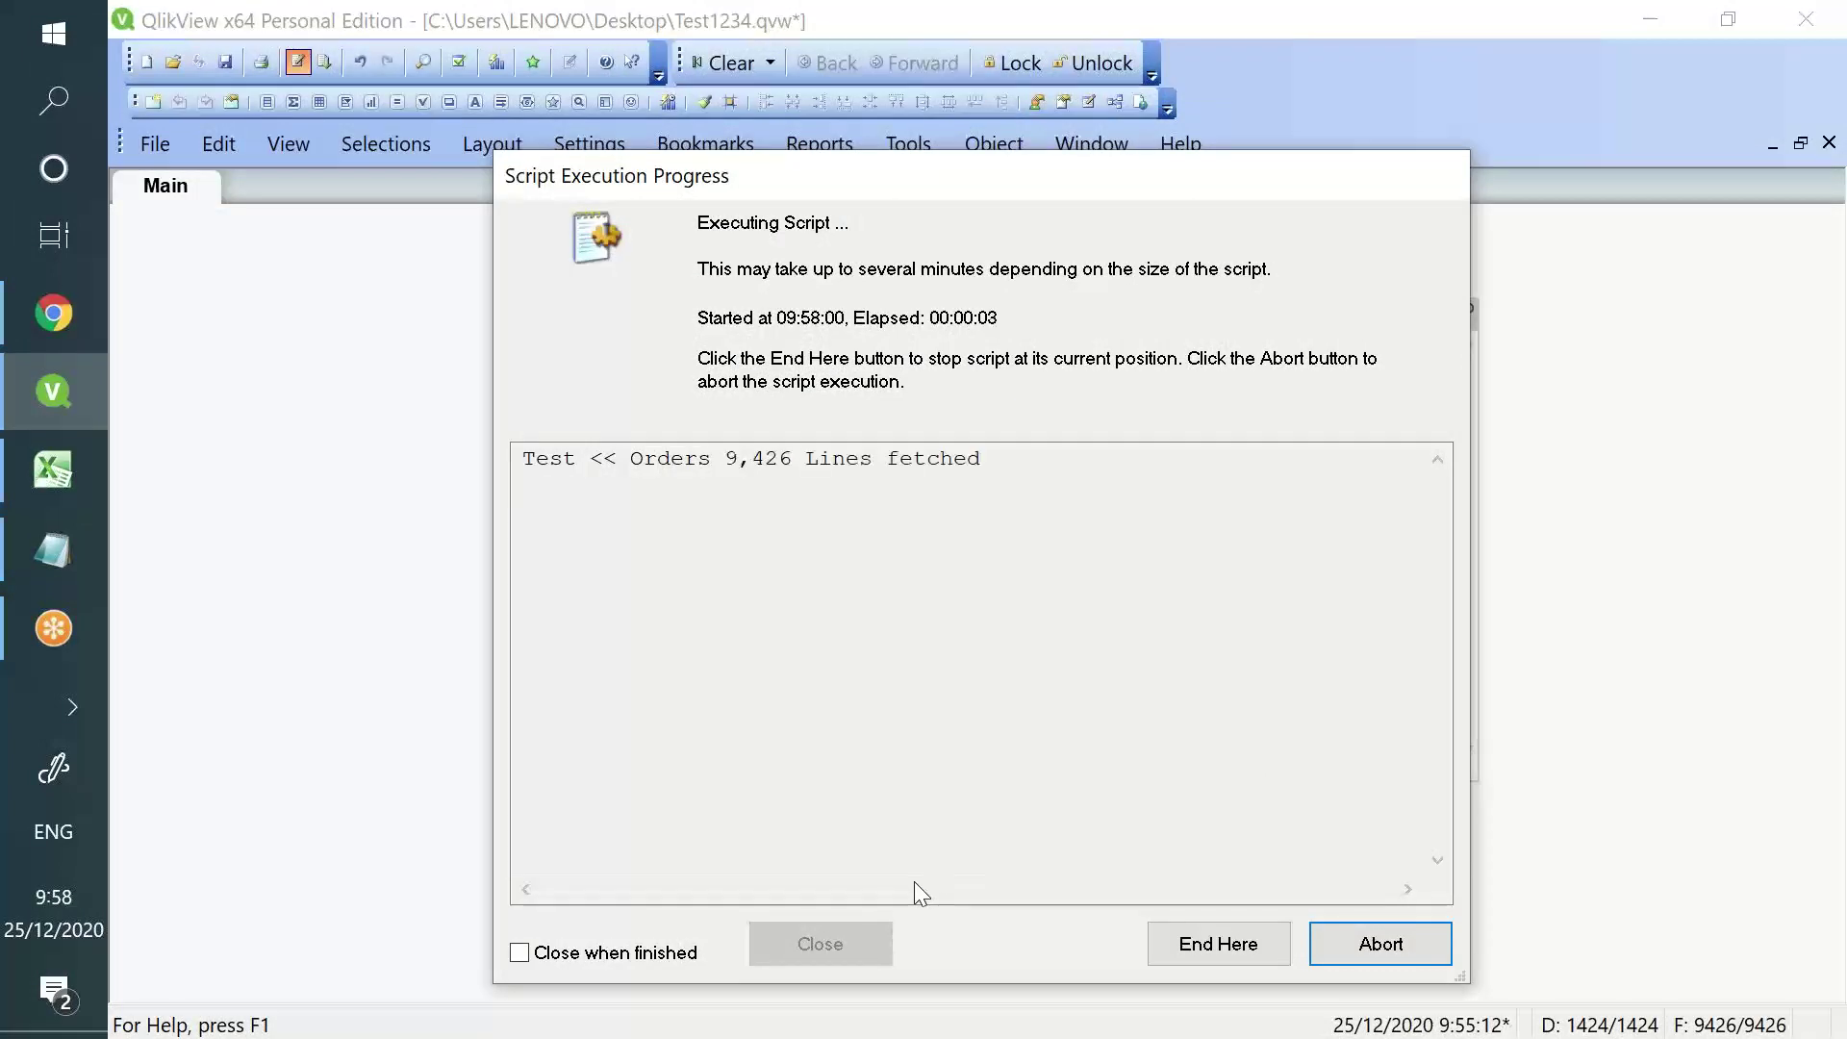
left_click(876, 946)
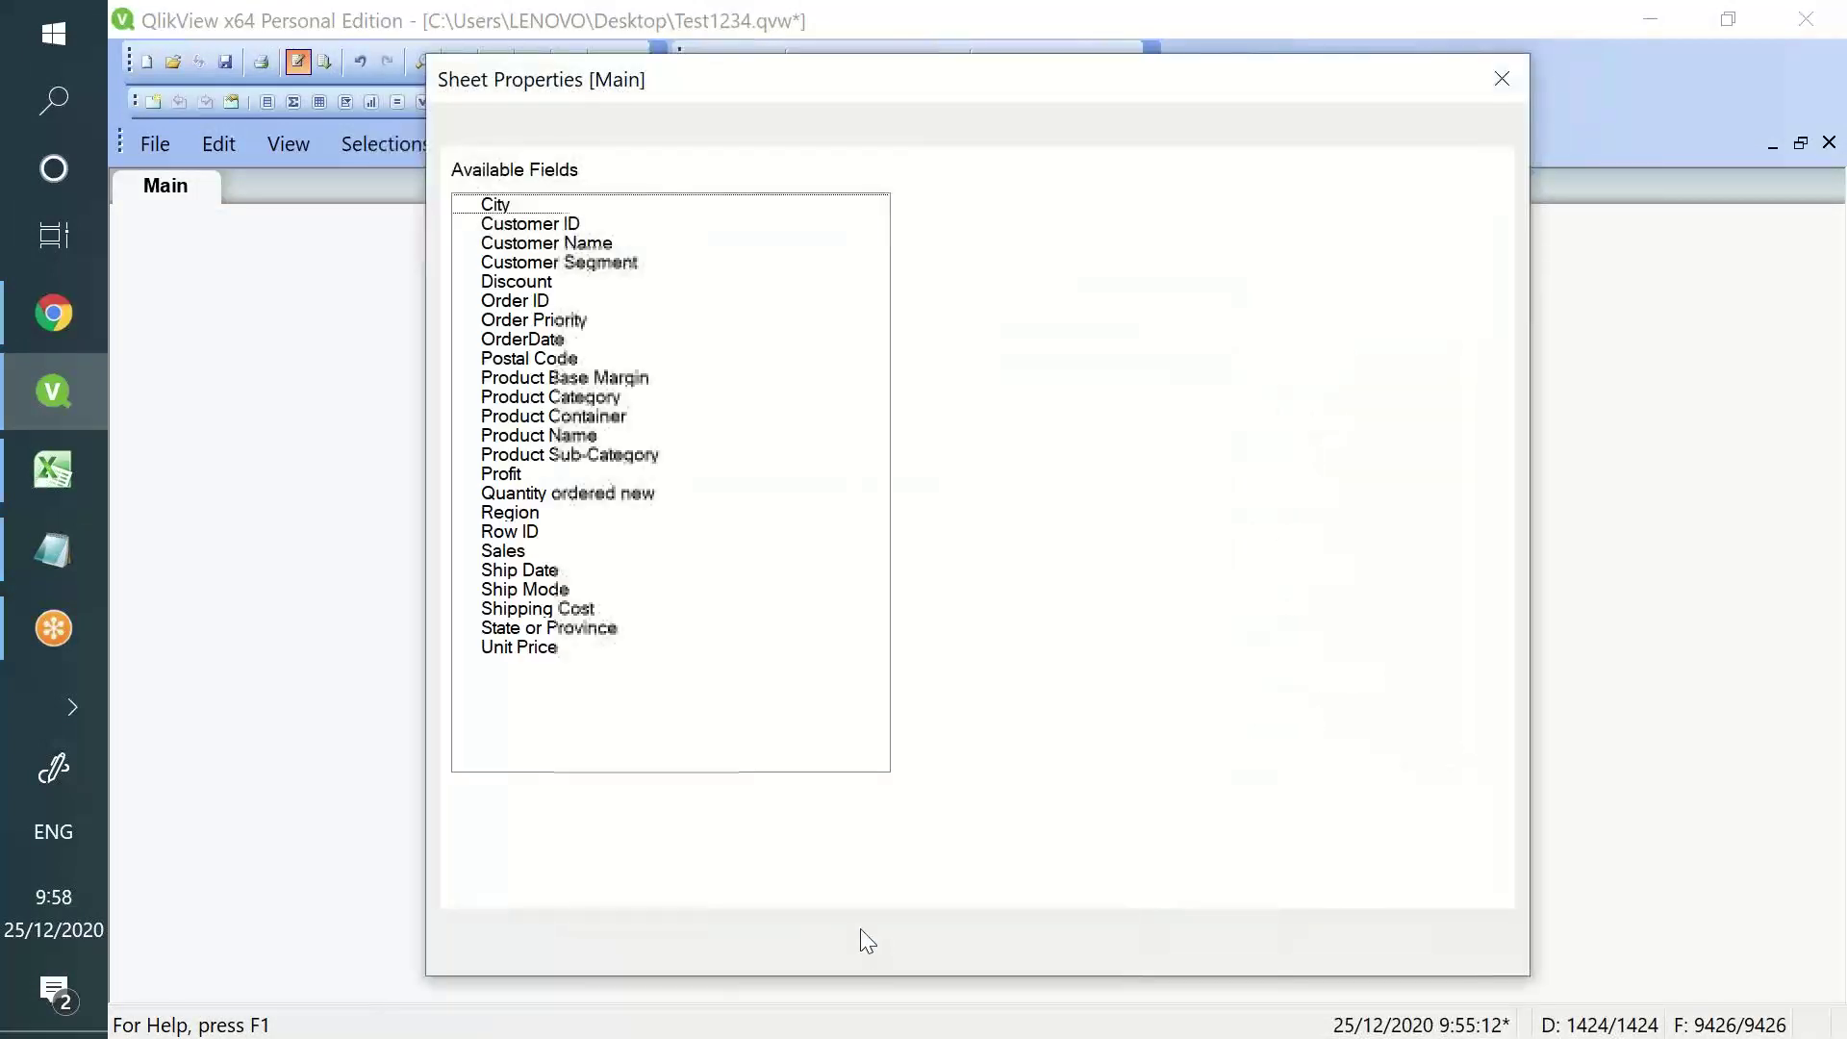
left_click(1008, 932)
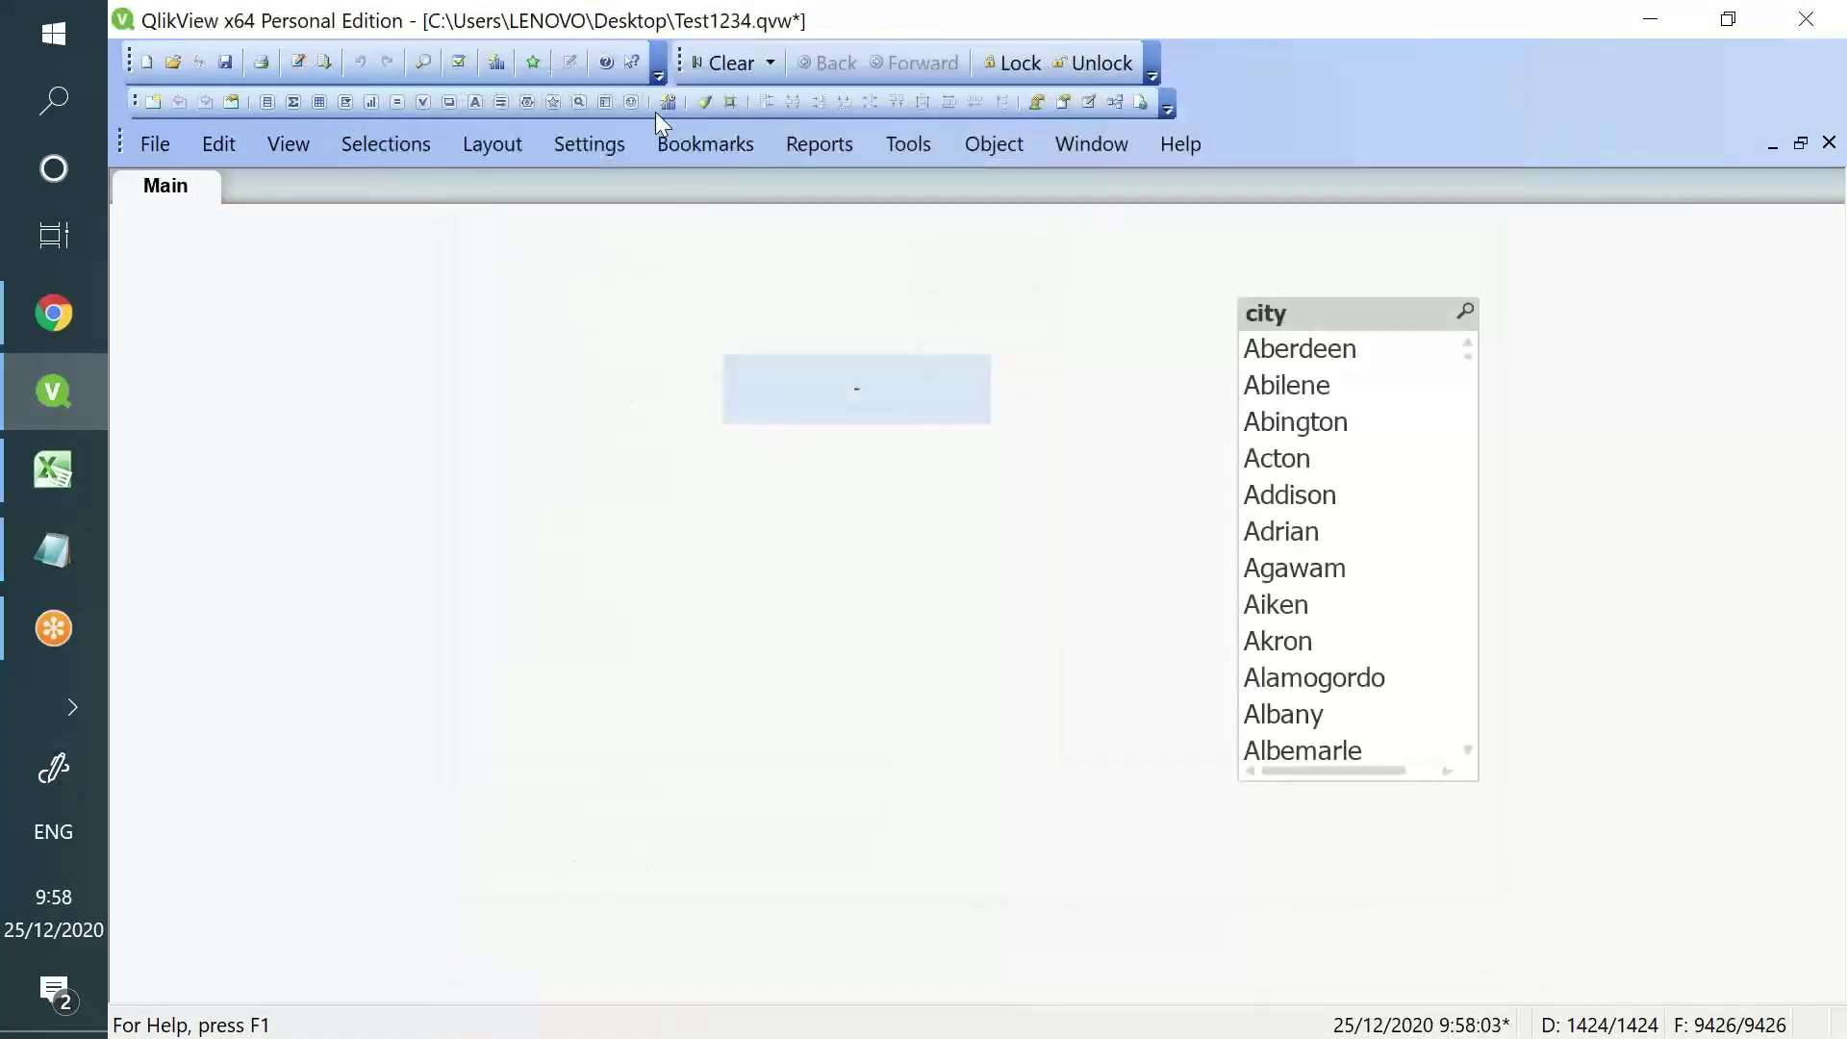
- Check in the Variable Overview that vmaxdate holds Yuma
left_click(589, 144)
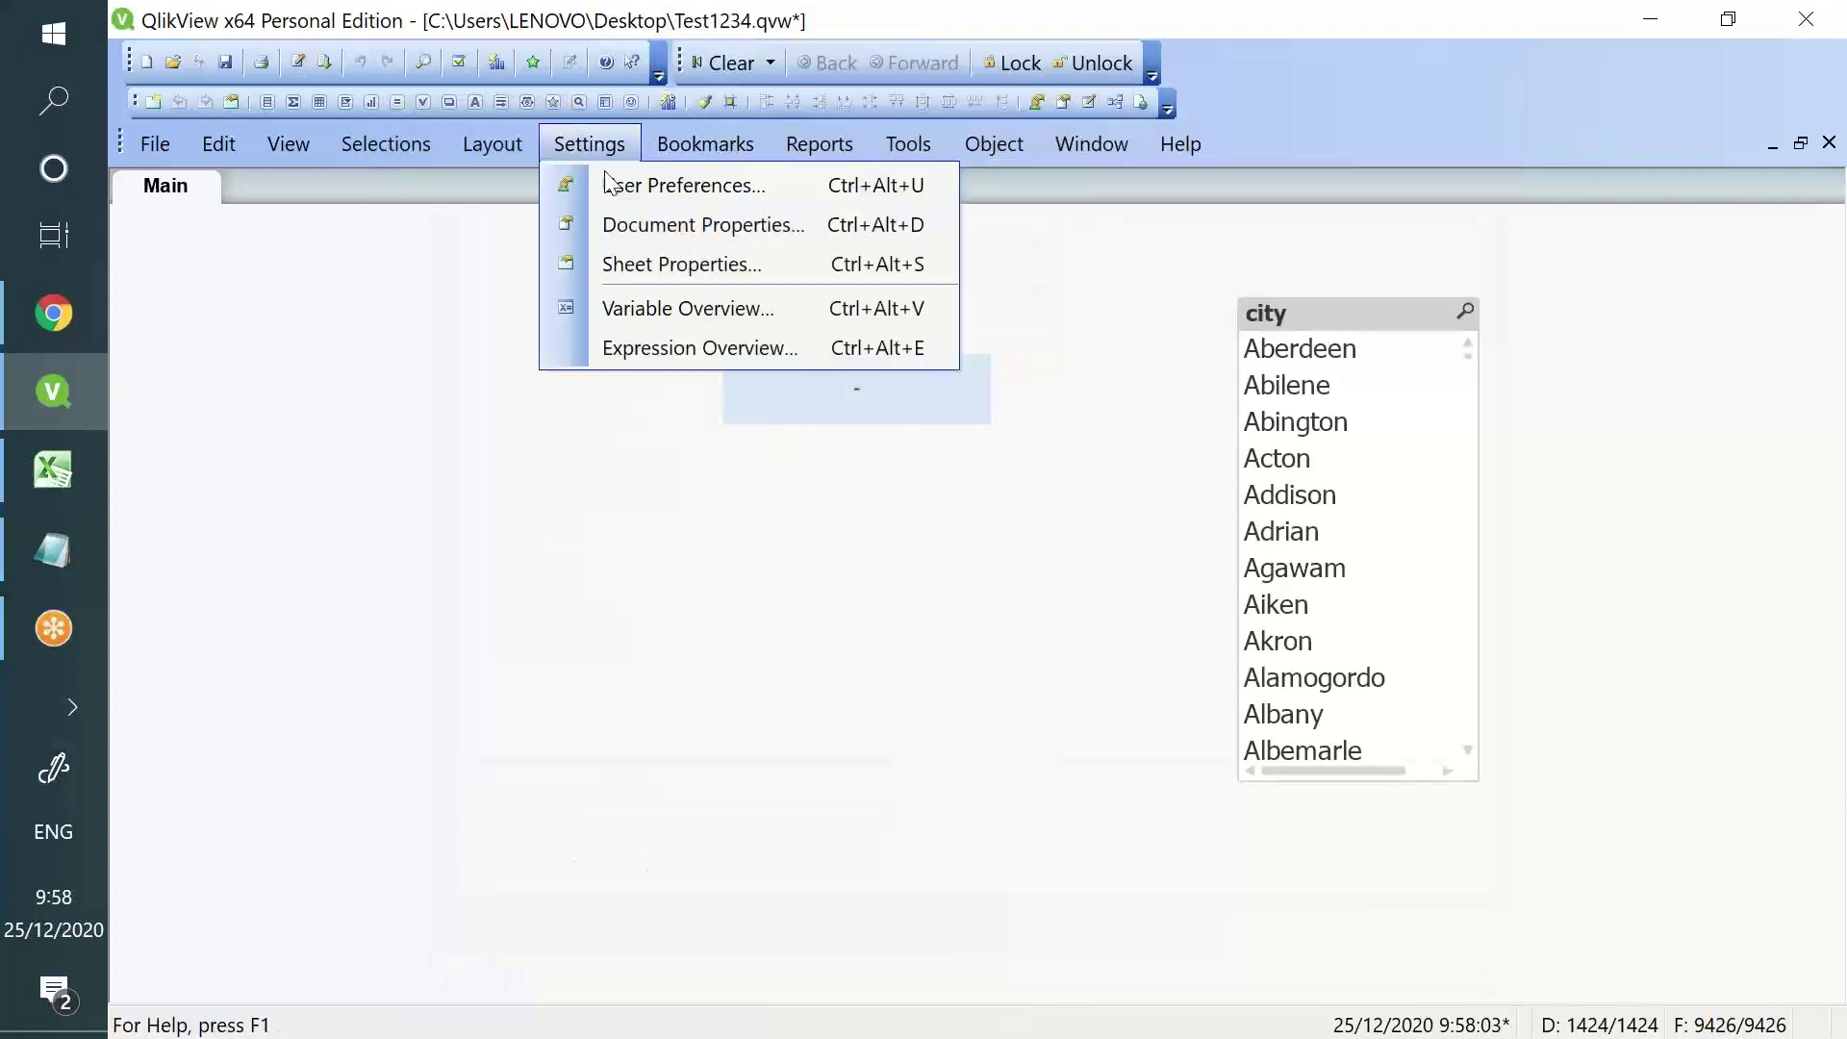
left_click(660, 310)
left_click(381, 173)
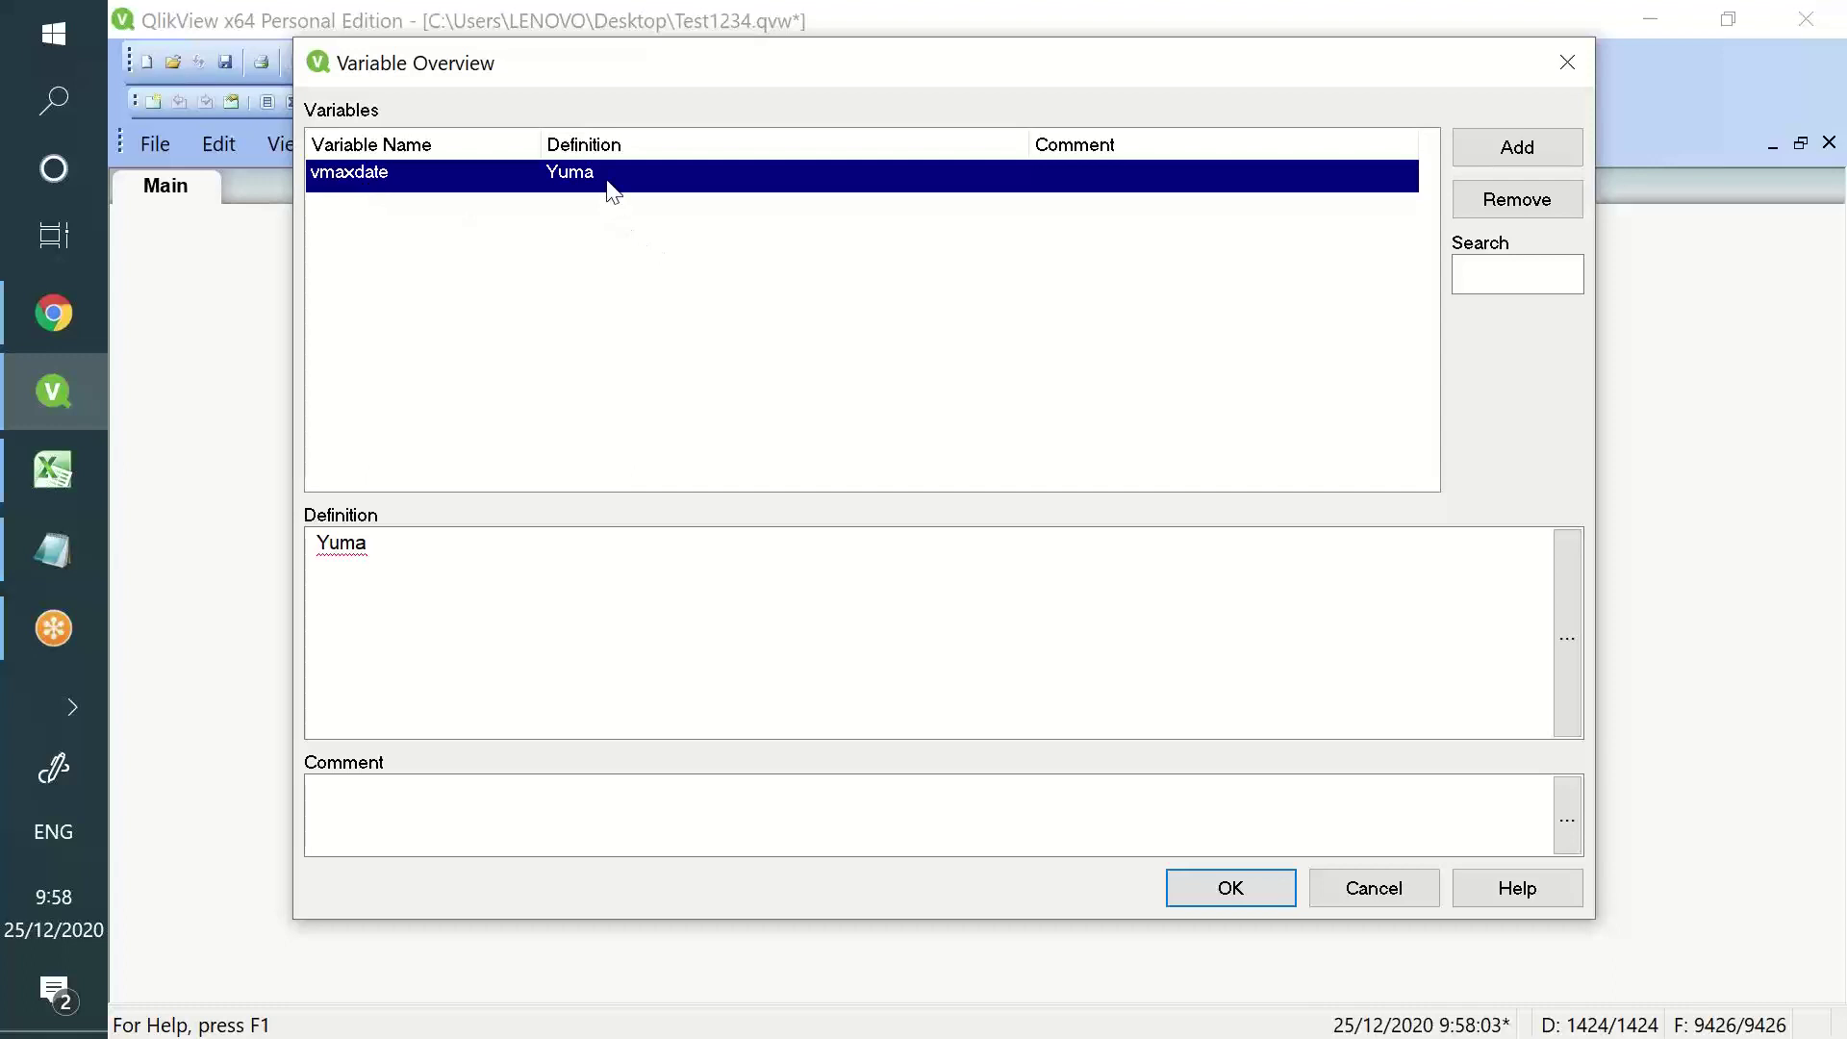
left_click(1210, 883)
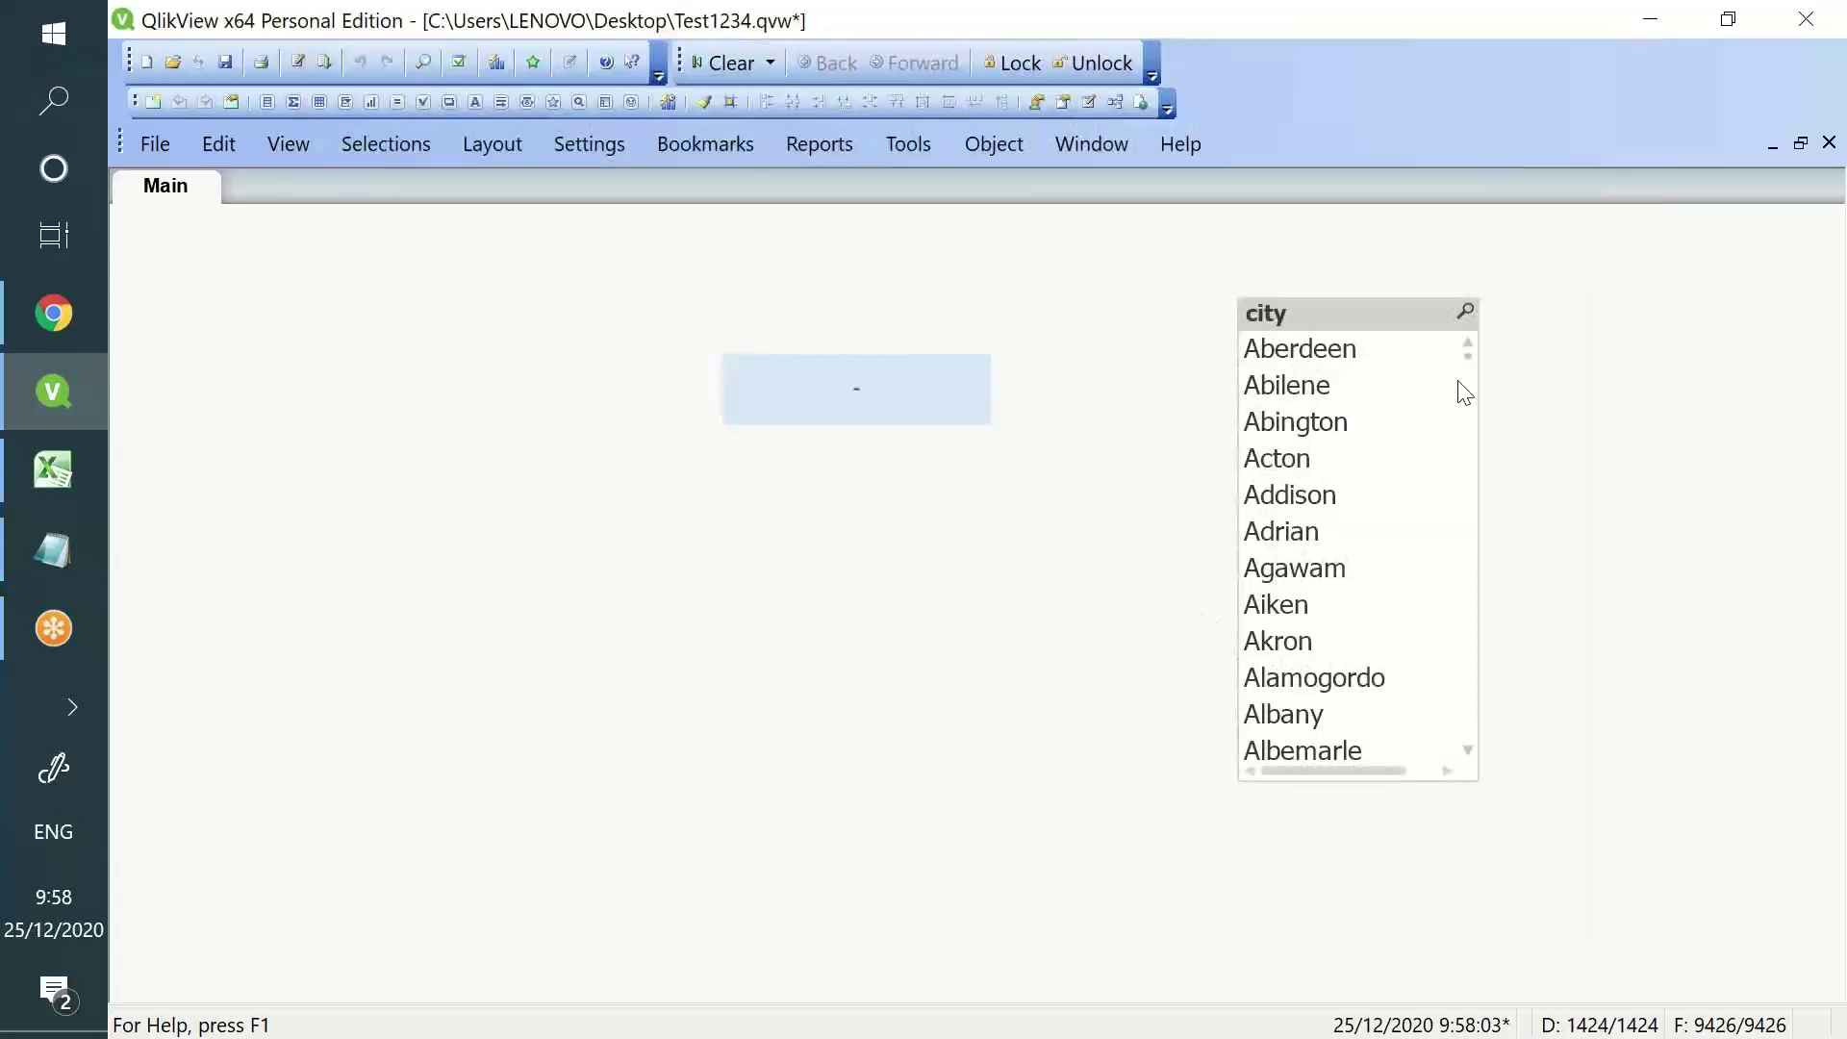
- Nudge the city list box left and scroll it to its last entry
left_click_drag(1414, 317, 1355, 331)
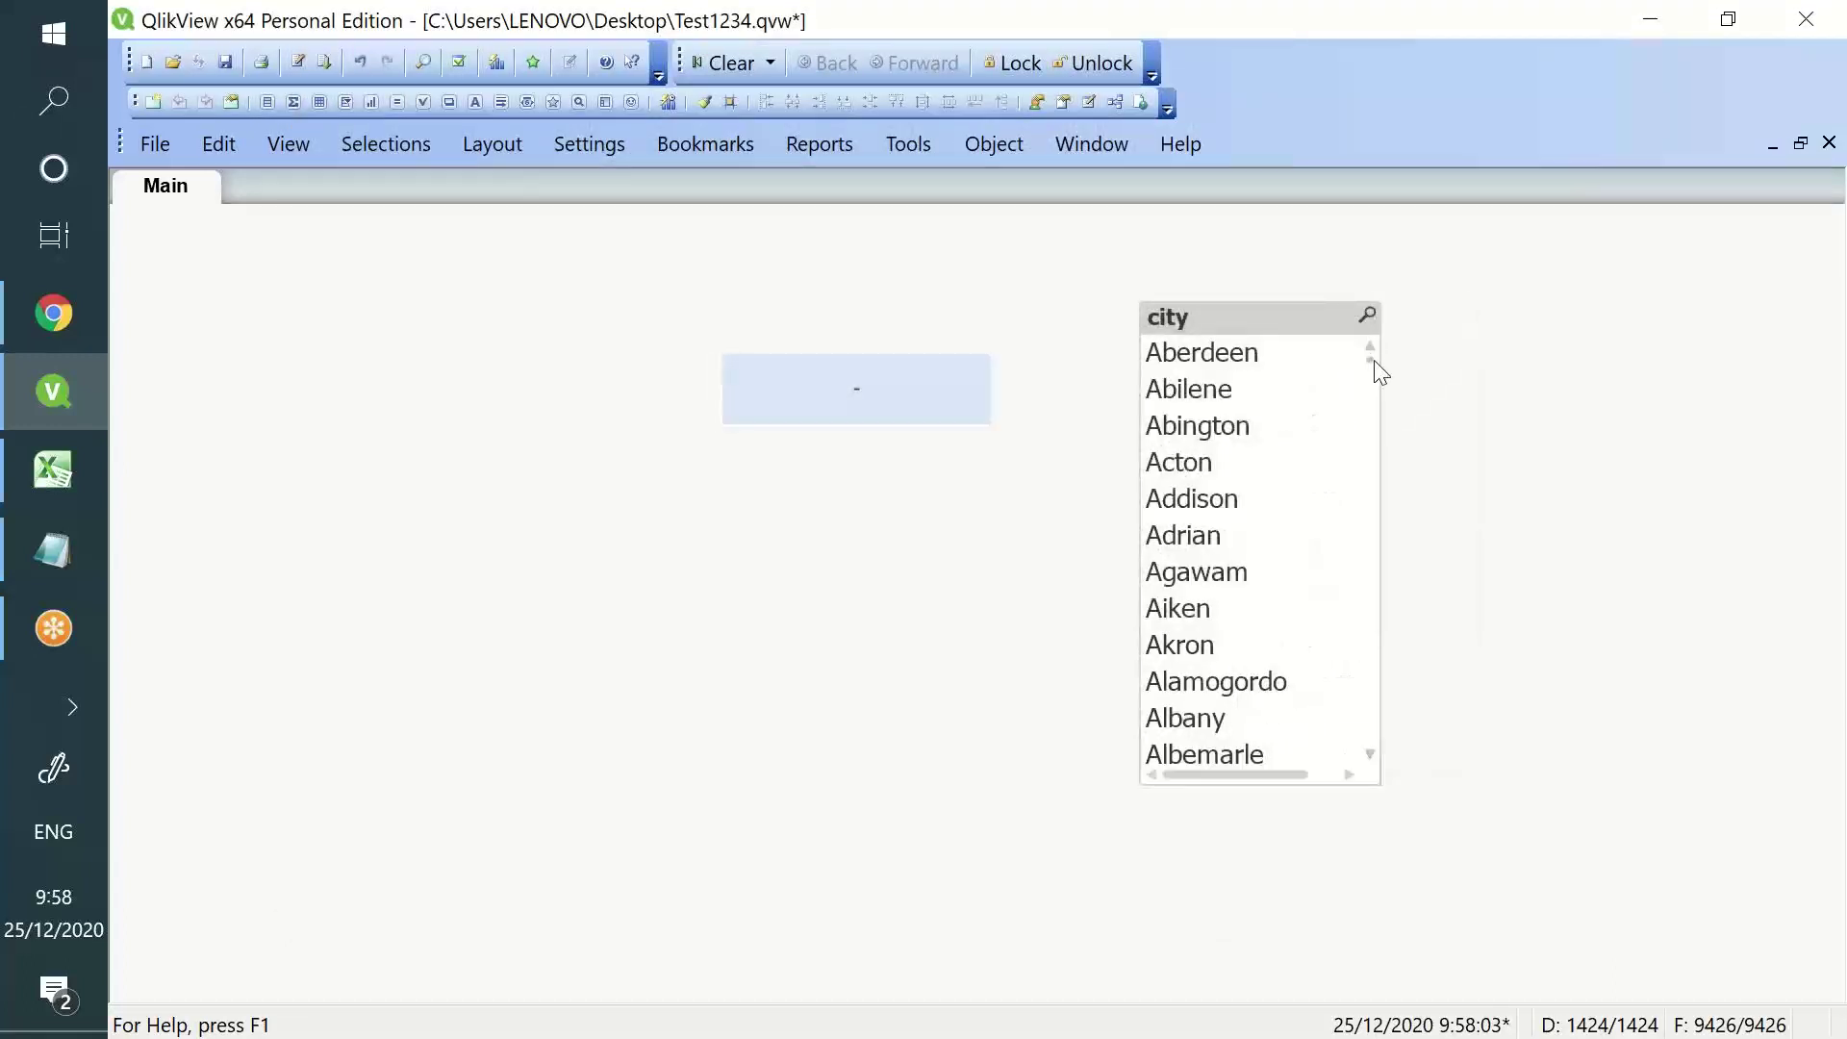
scroll(1376, 577, "down", 10)
left_click_drag(1372, 372, 1407, 772)
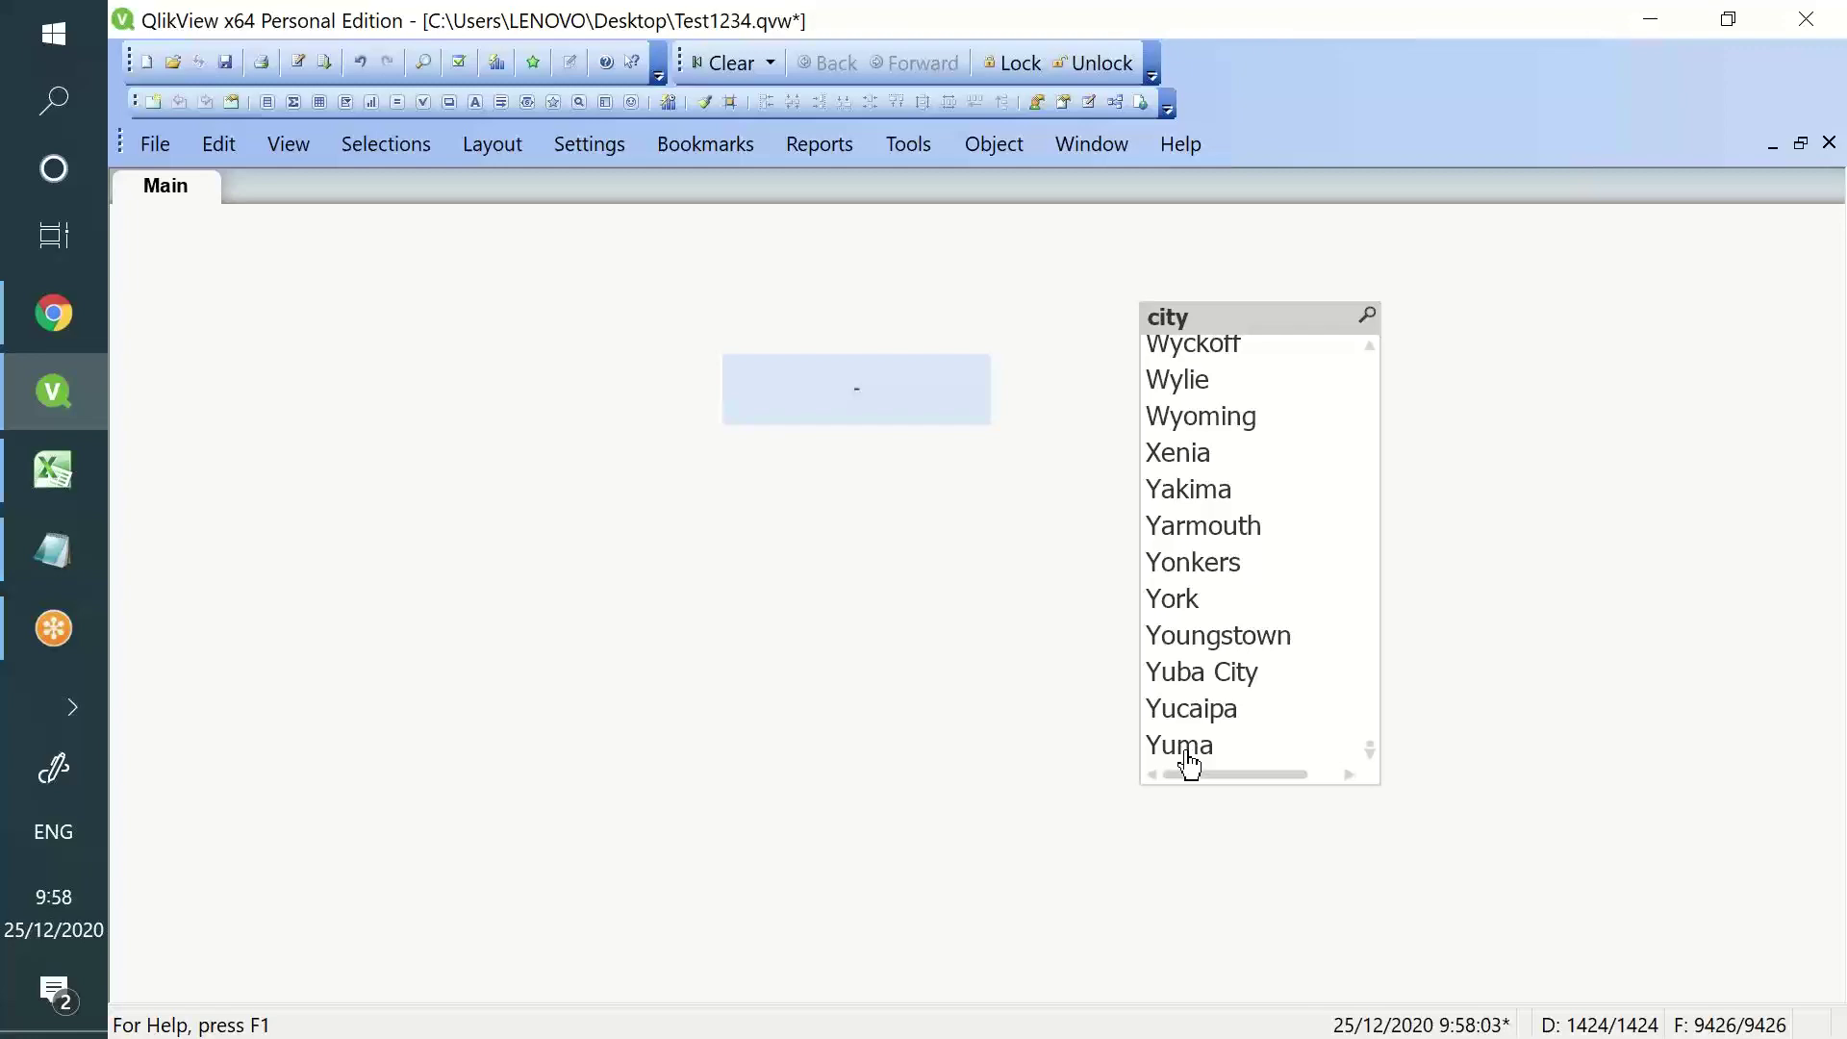
- Change the Peek row argument from -1 to -1000 in the load script
left_click(298, 62)
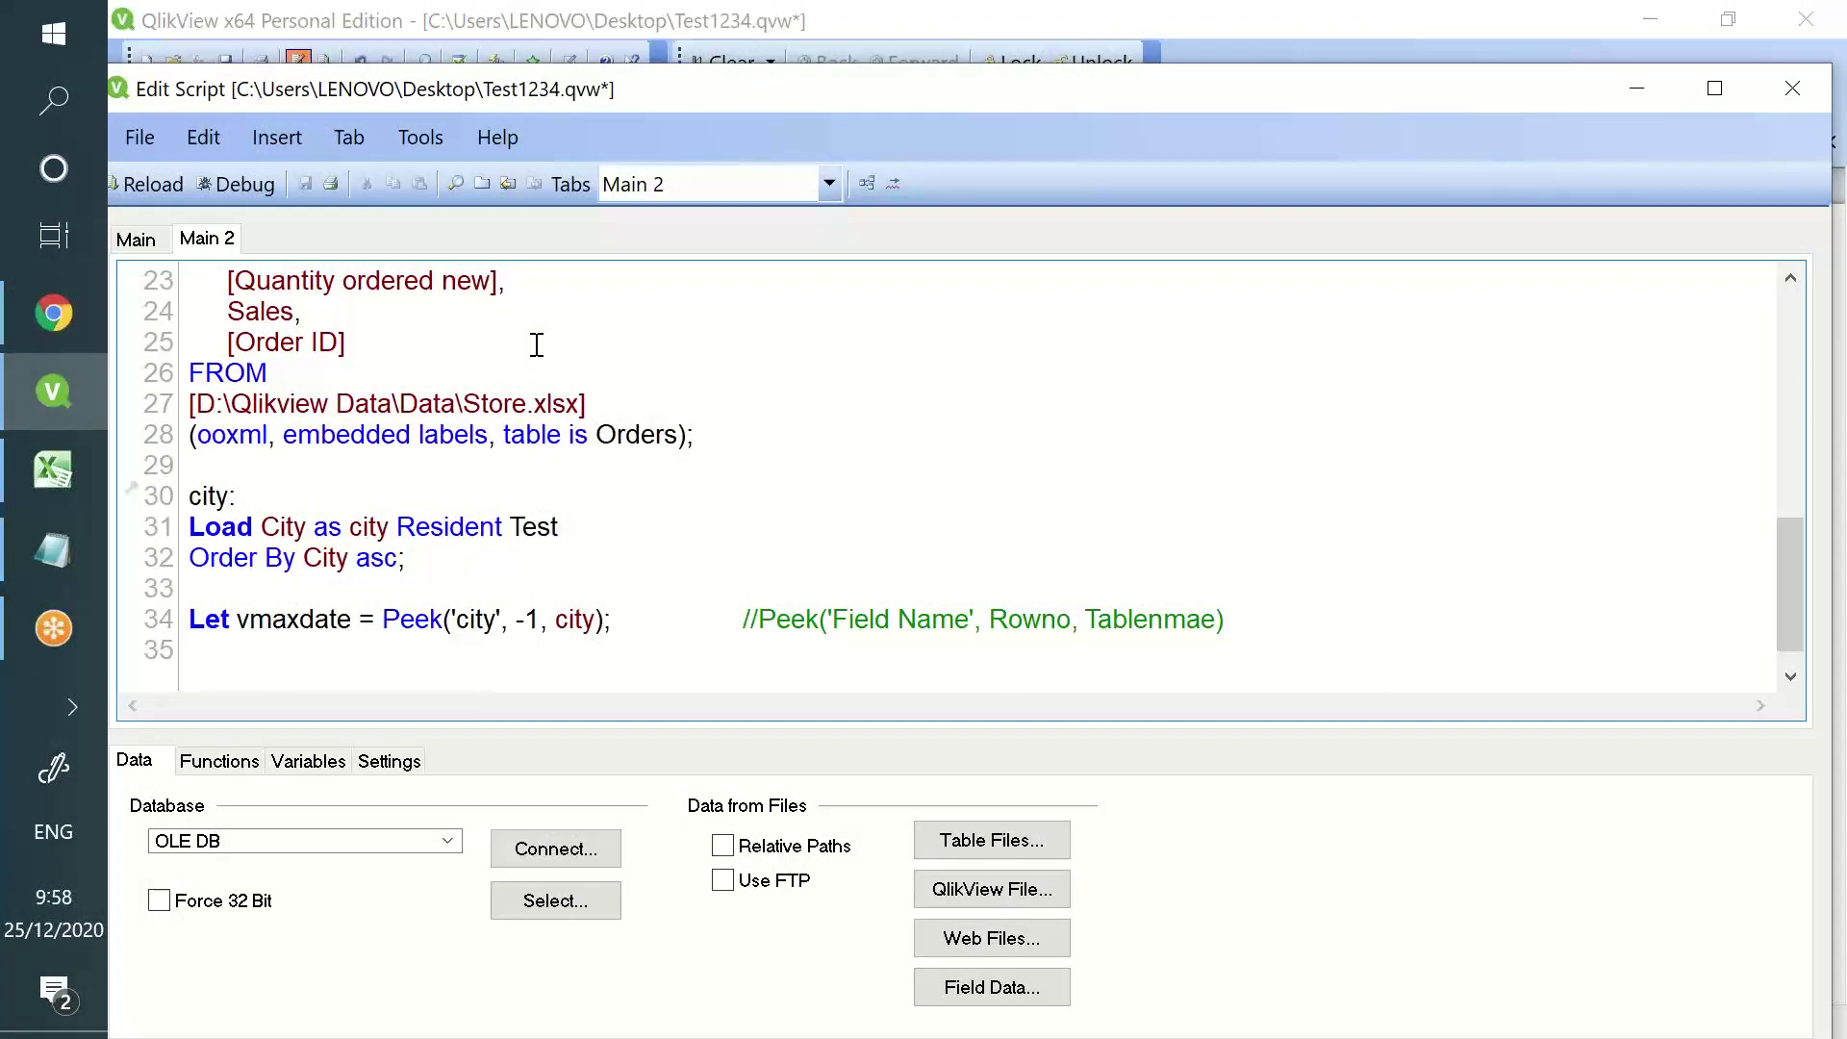
key("BackSpace")
key("BackSpace")
type("100")
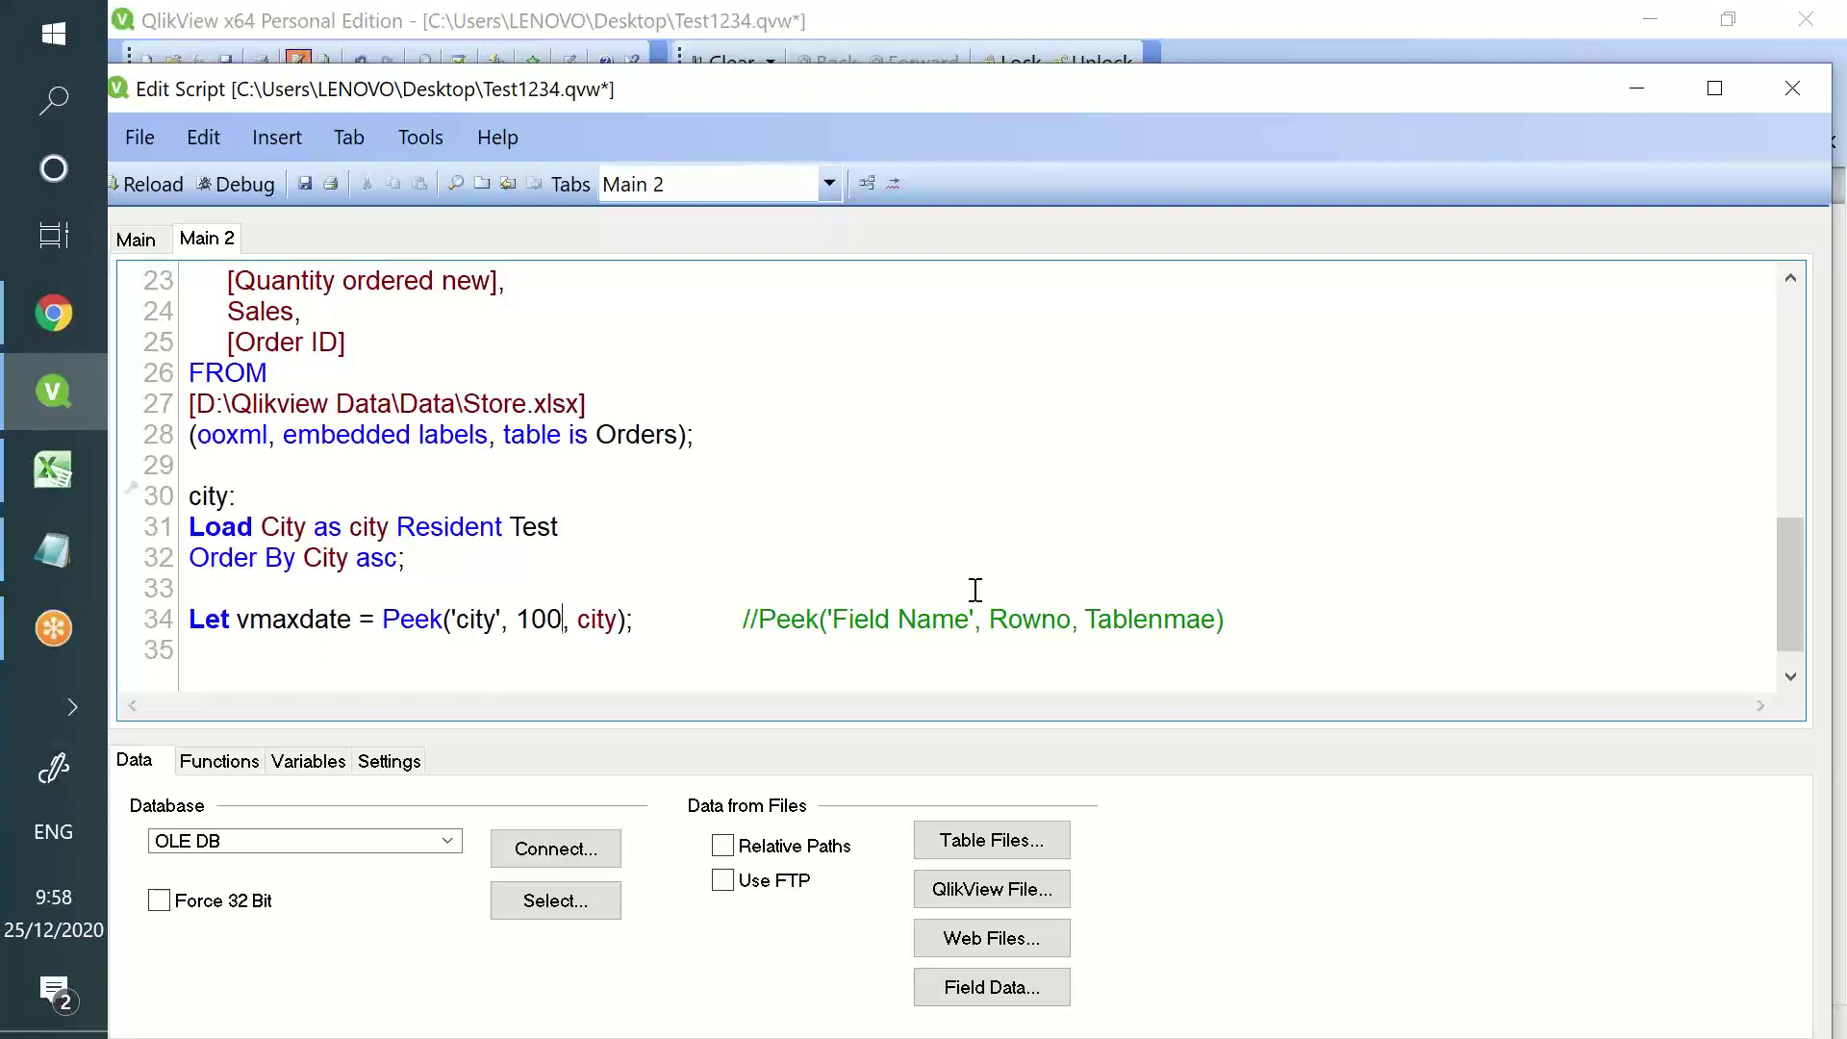
key("BackSpace")
key("BackSpace")
key("BackSpace")
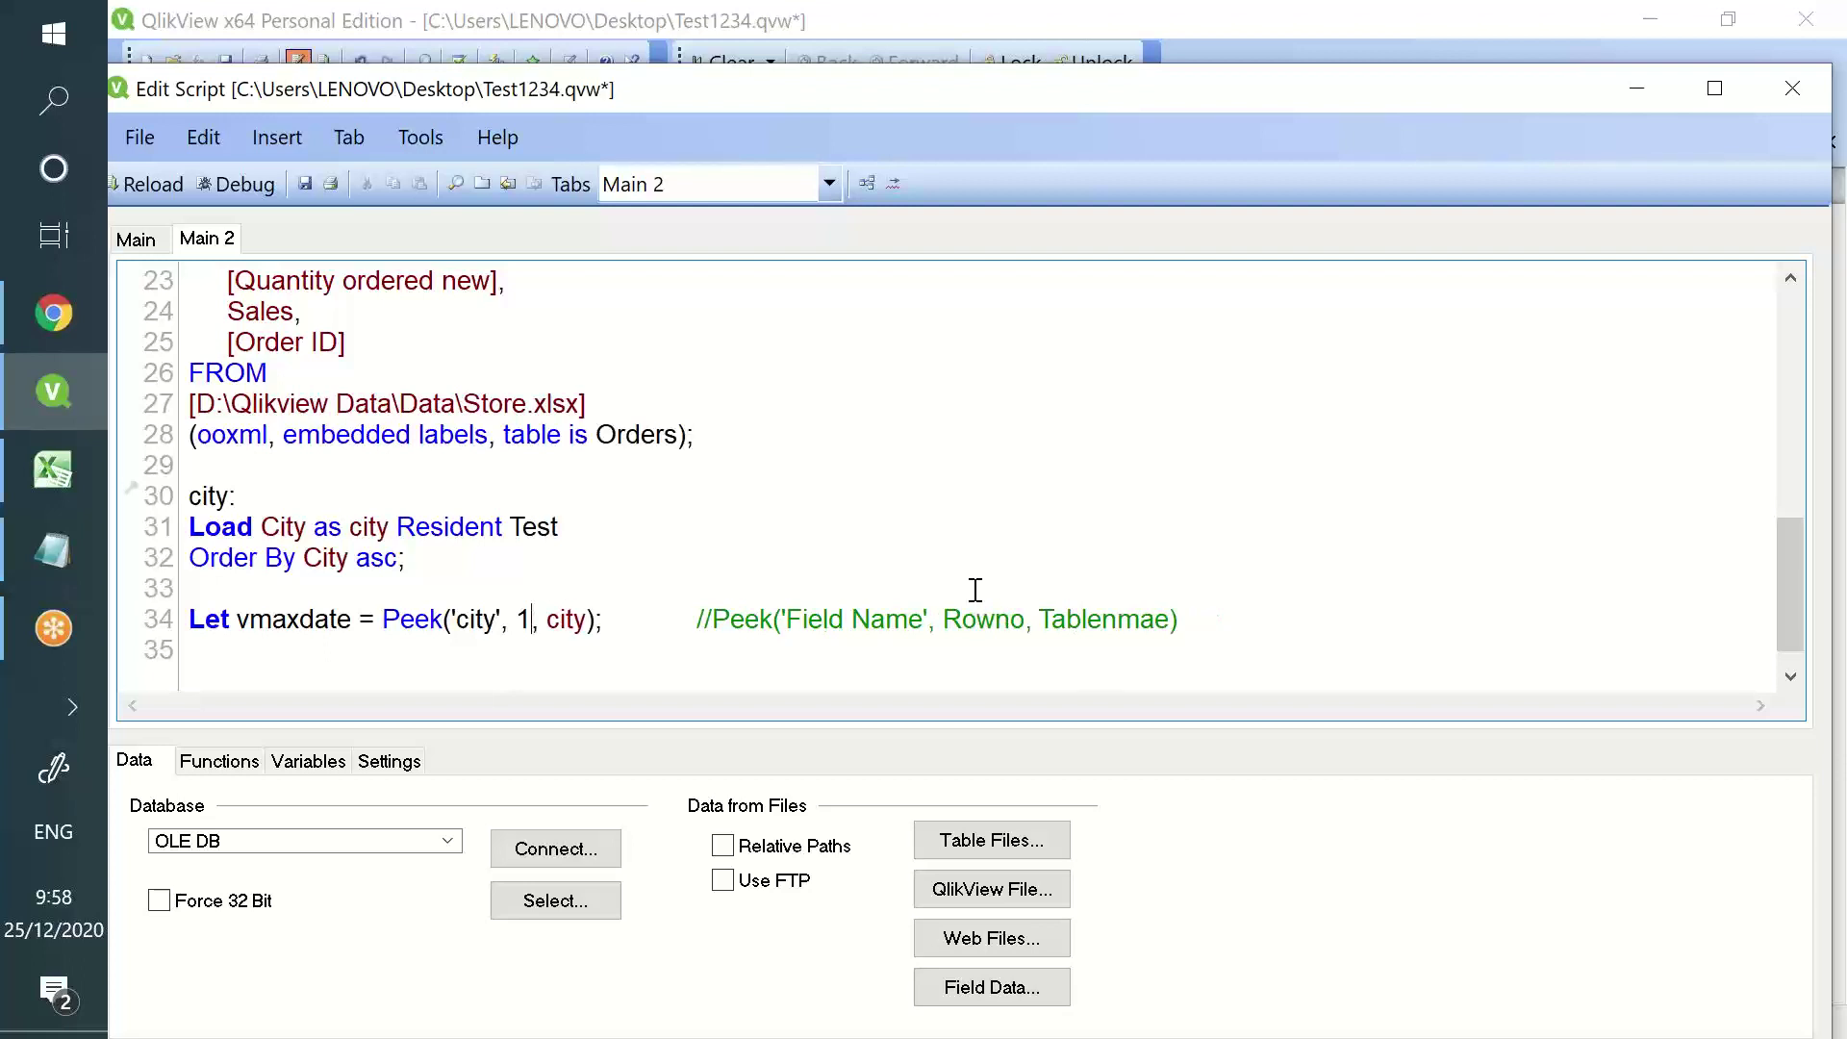
type("1000")
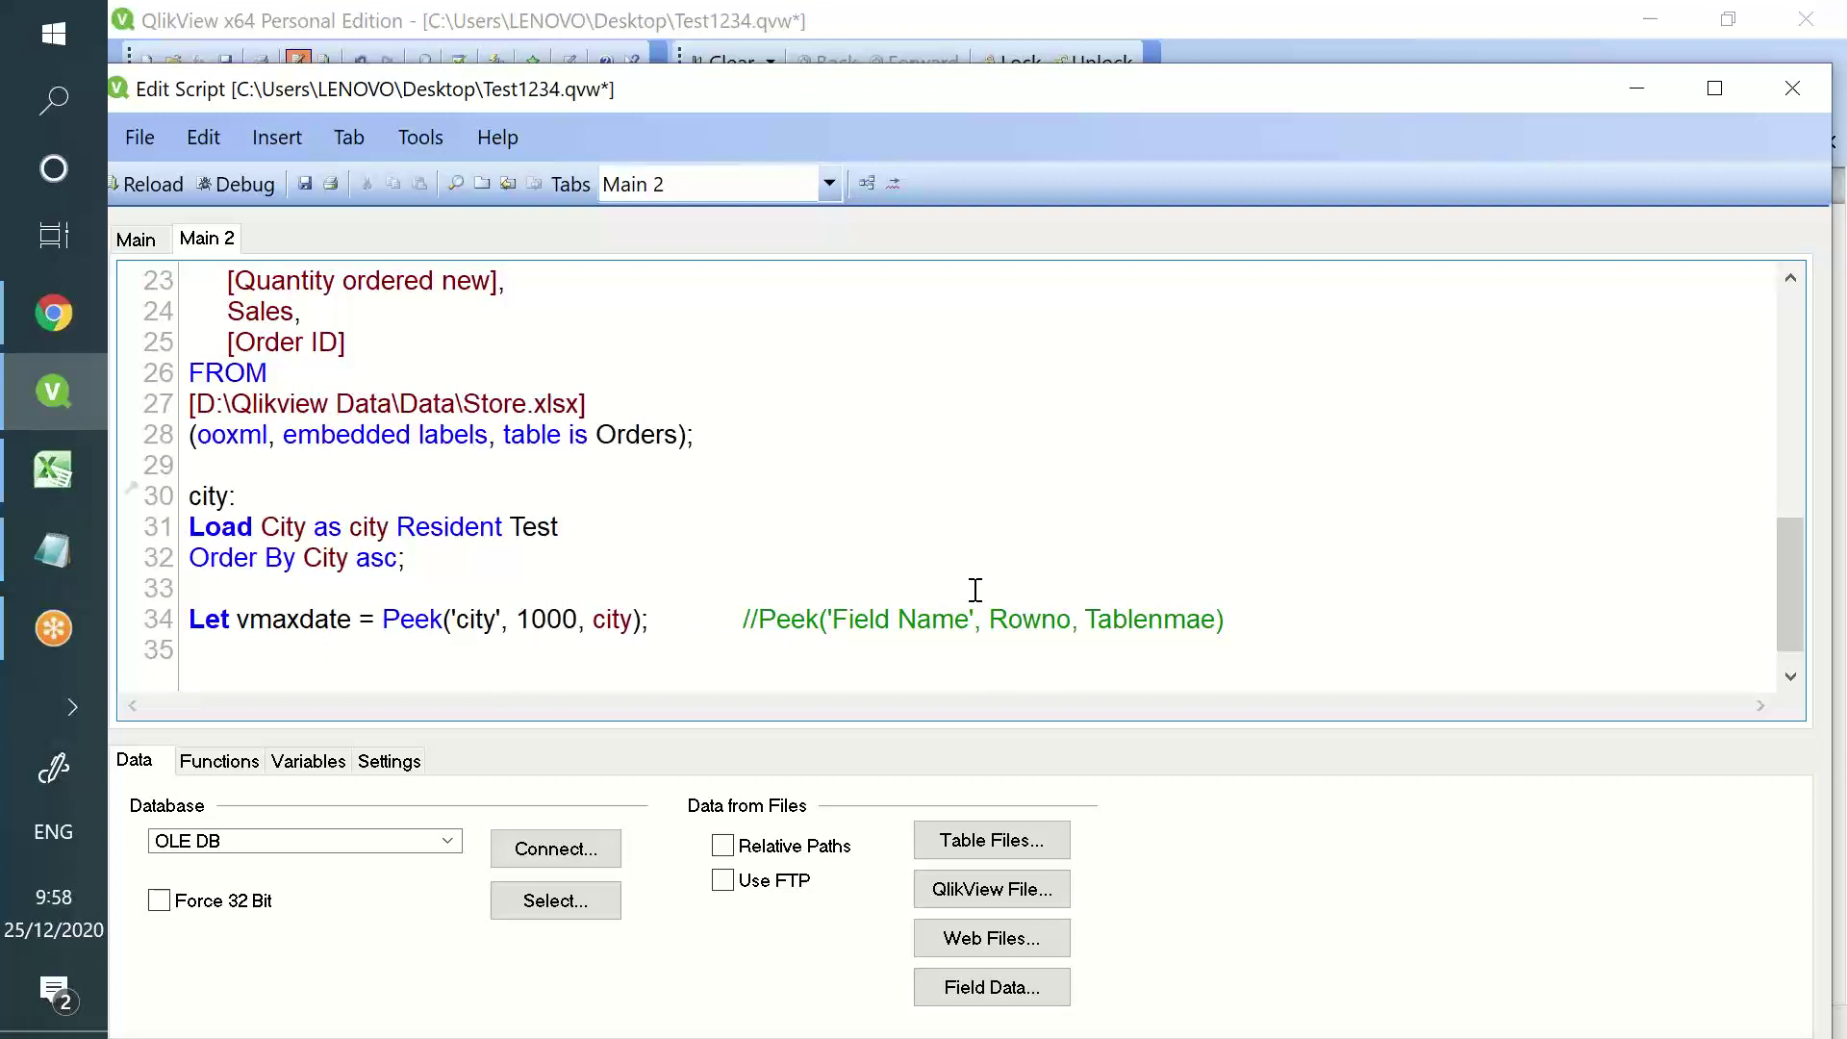
key("BackSpace")
key("BackSpace")
key("BackSpace")
key("BackSpace")
type("-1000")
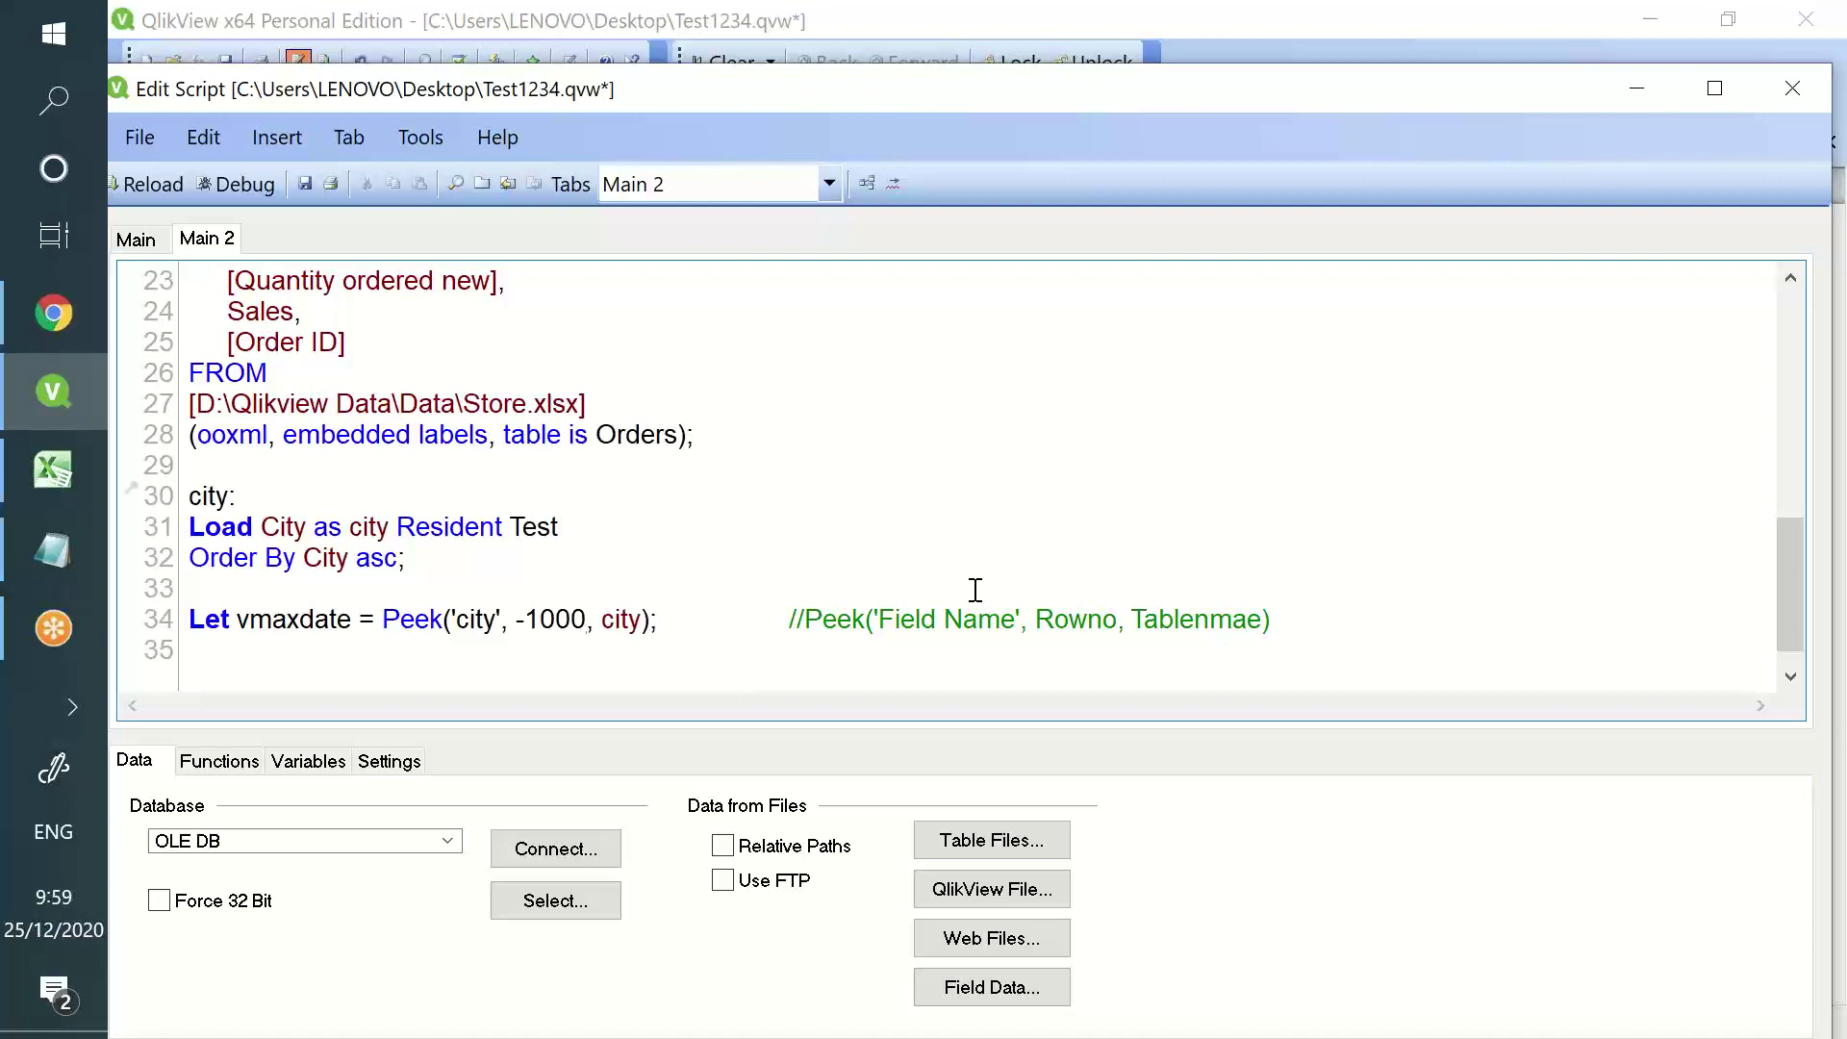
- Remove asc from the Order By City clause
double_click(373, 561)
left_click(377, 562)
double_click(379, 562)
key("Delete")
- Read through the Peek and Previous() sections of the Notepad tutorial notes
left_click(54, 556)
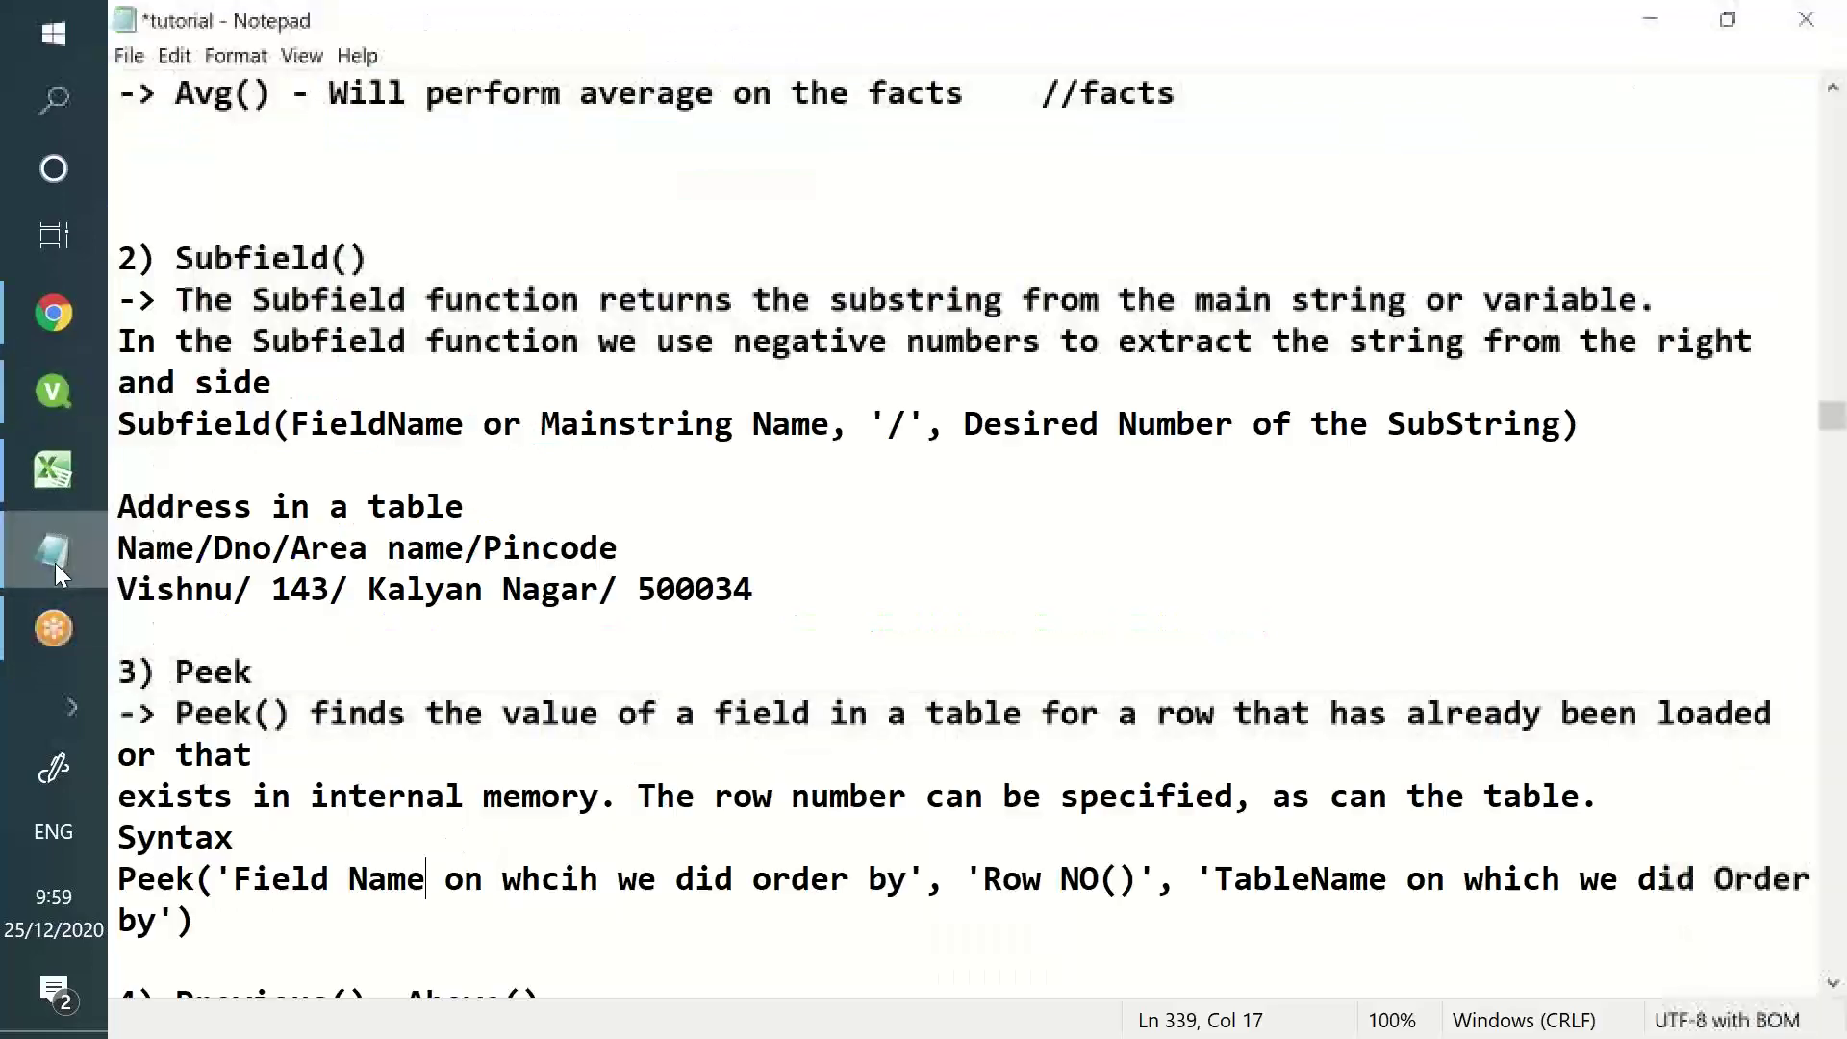
left_click(267, 685)
left_click_drag(266, 685, 623, 952)
scroll(590, 886, "down", 5)
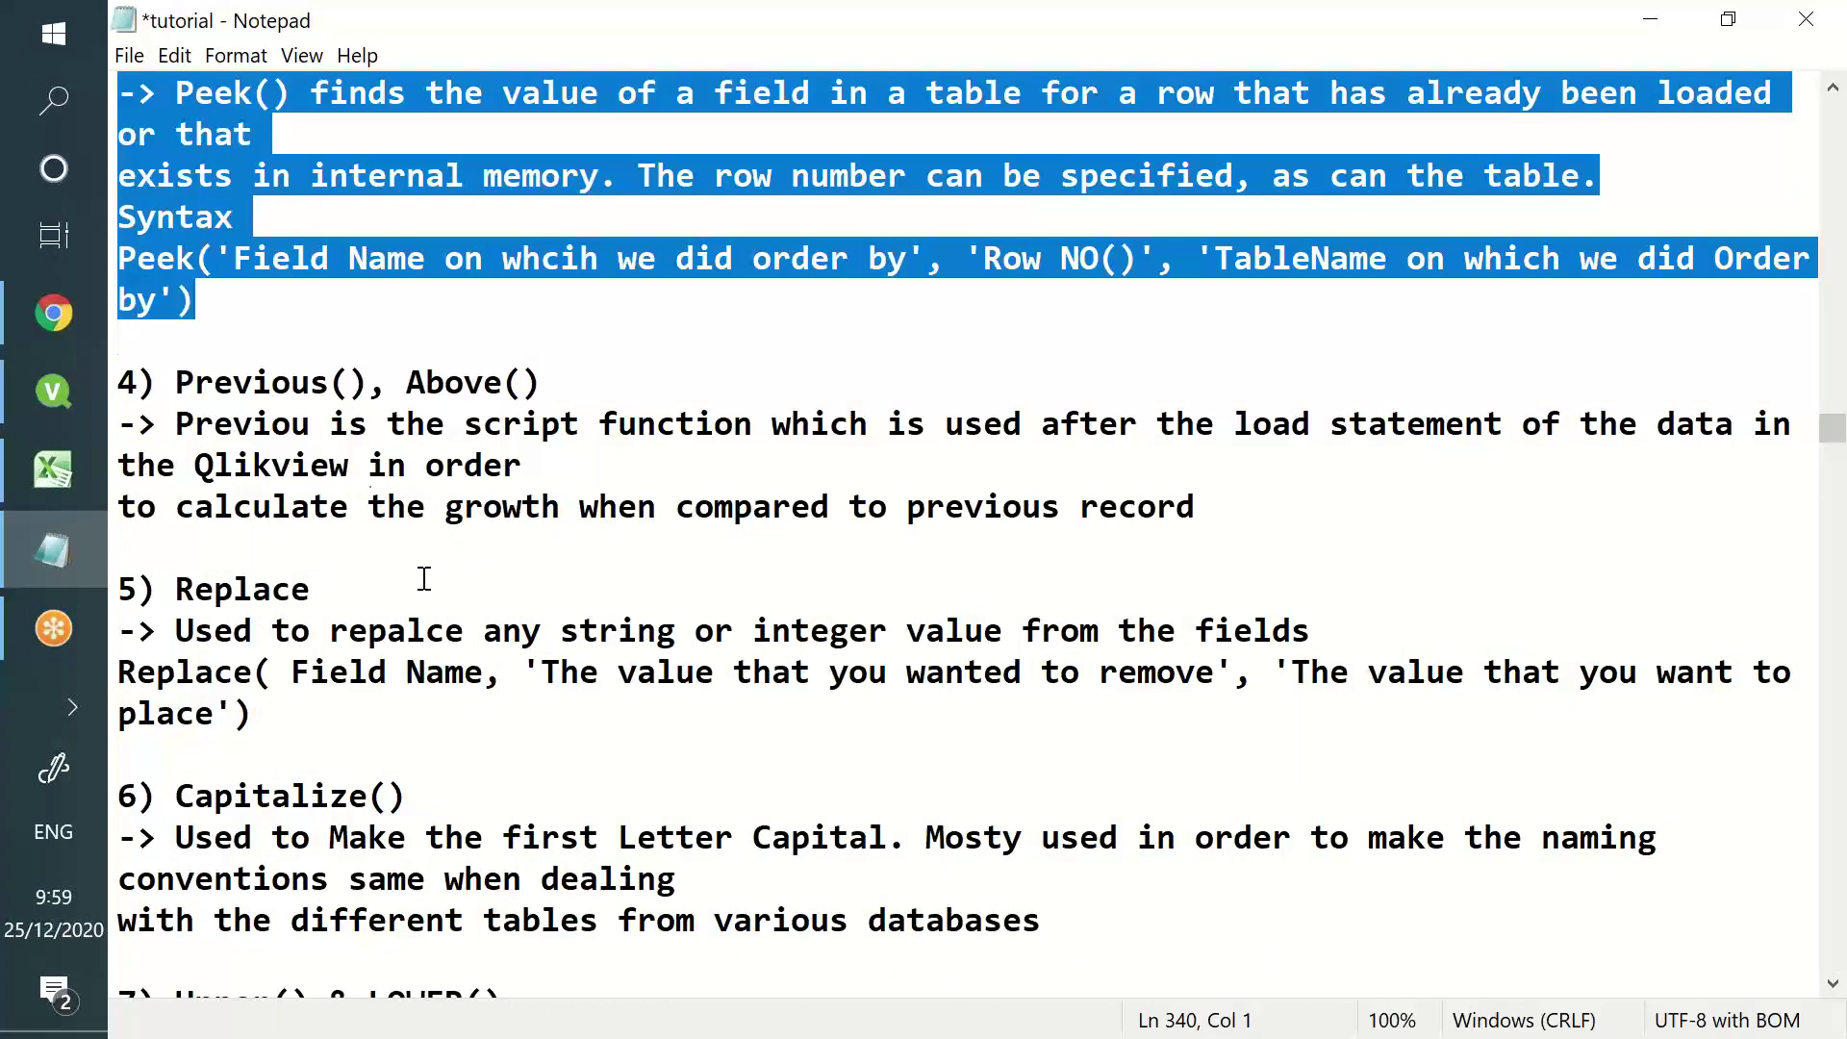
left_click_drag(175, 382, 544, 383)
left_click(544, 383)
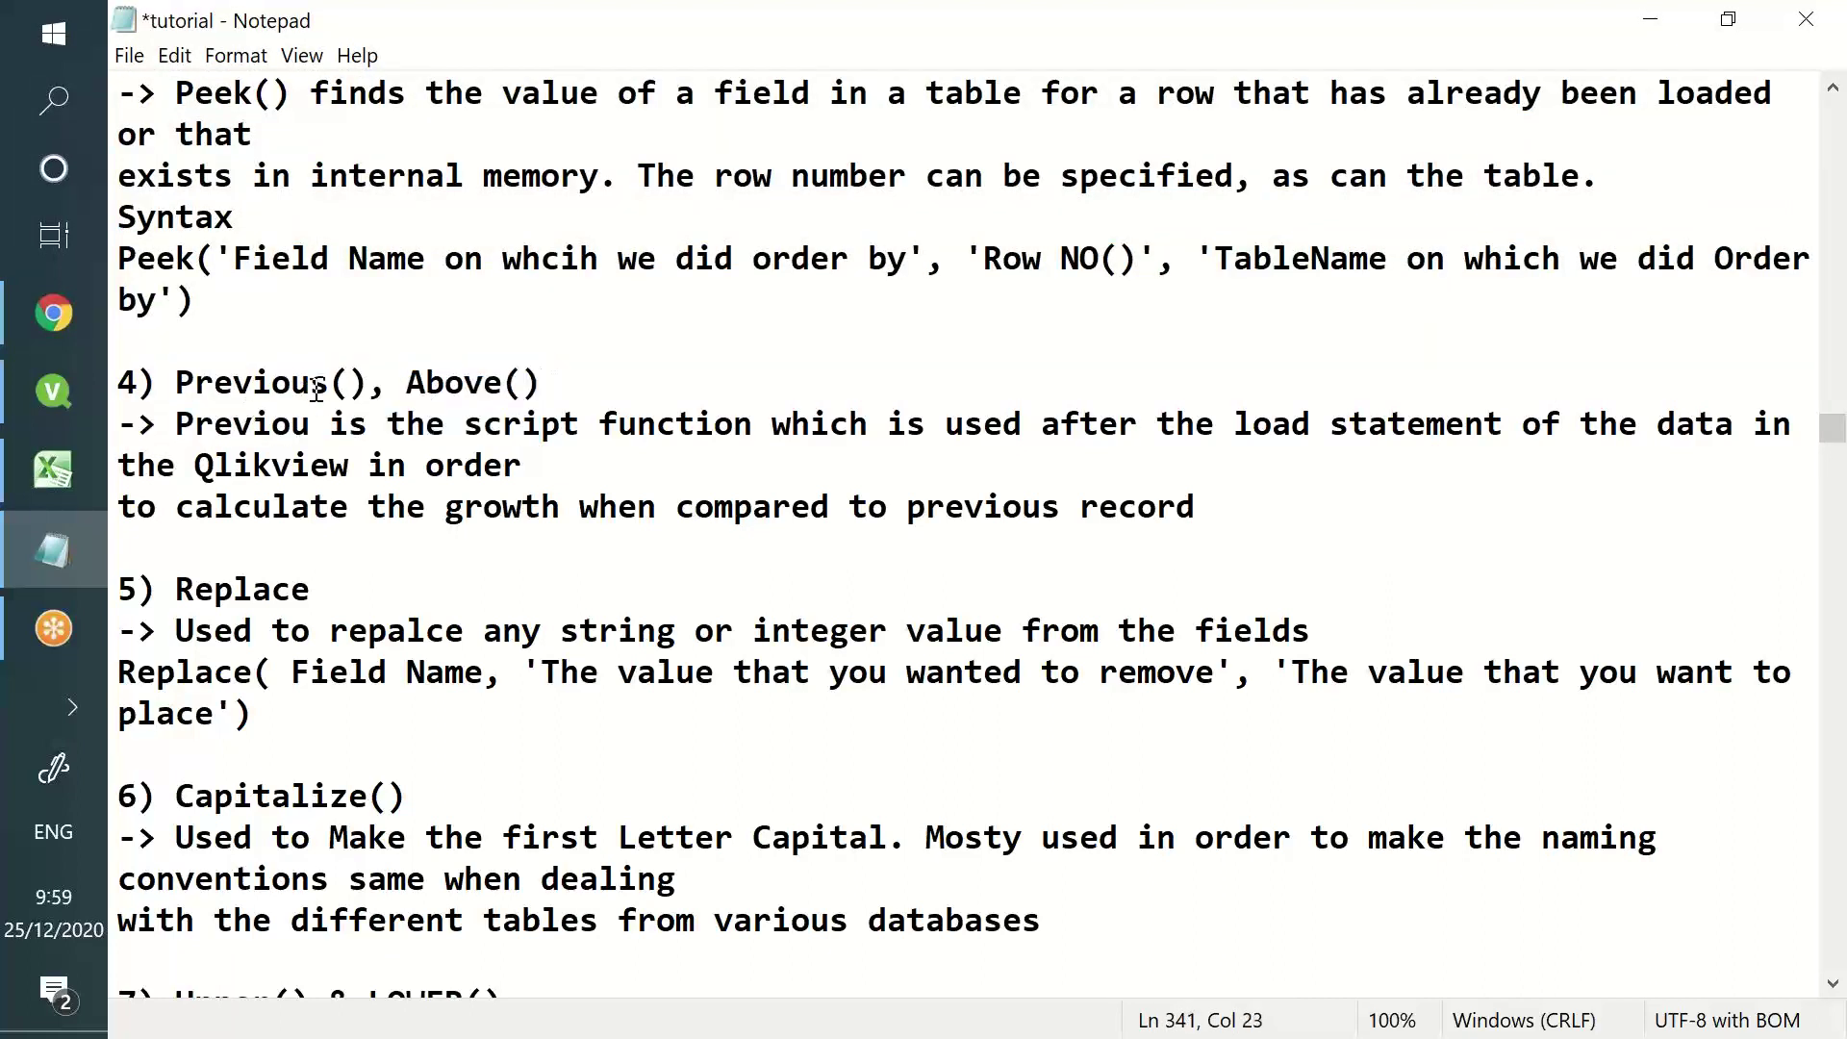
left_click_drag(369, 382, 191, 368)
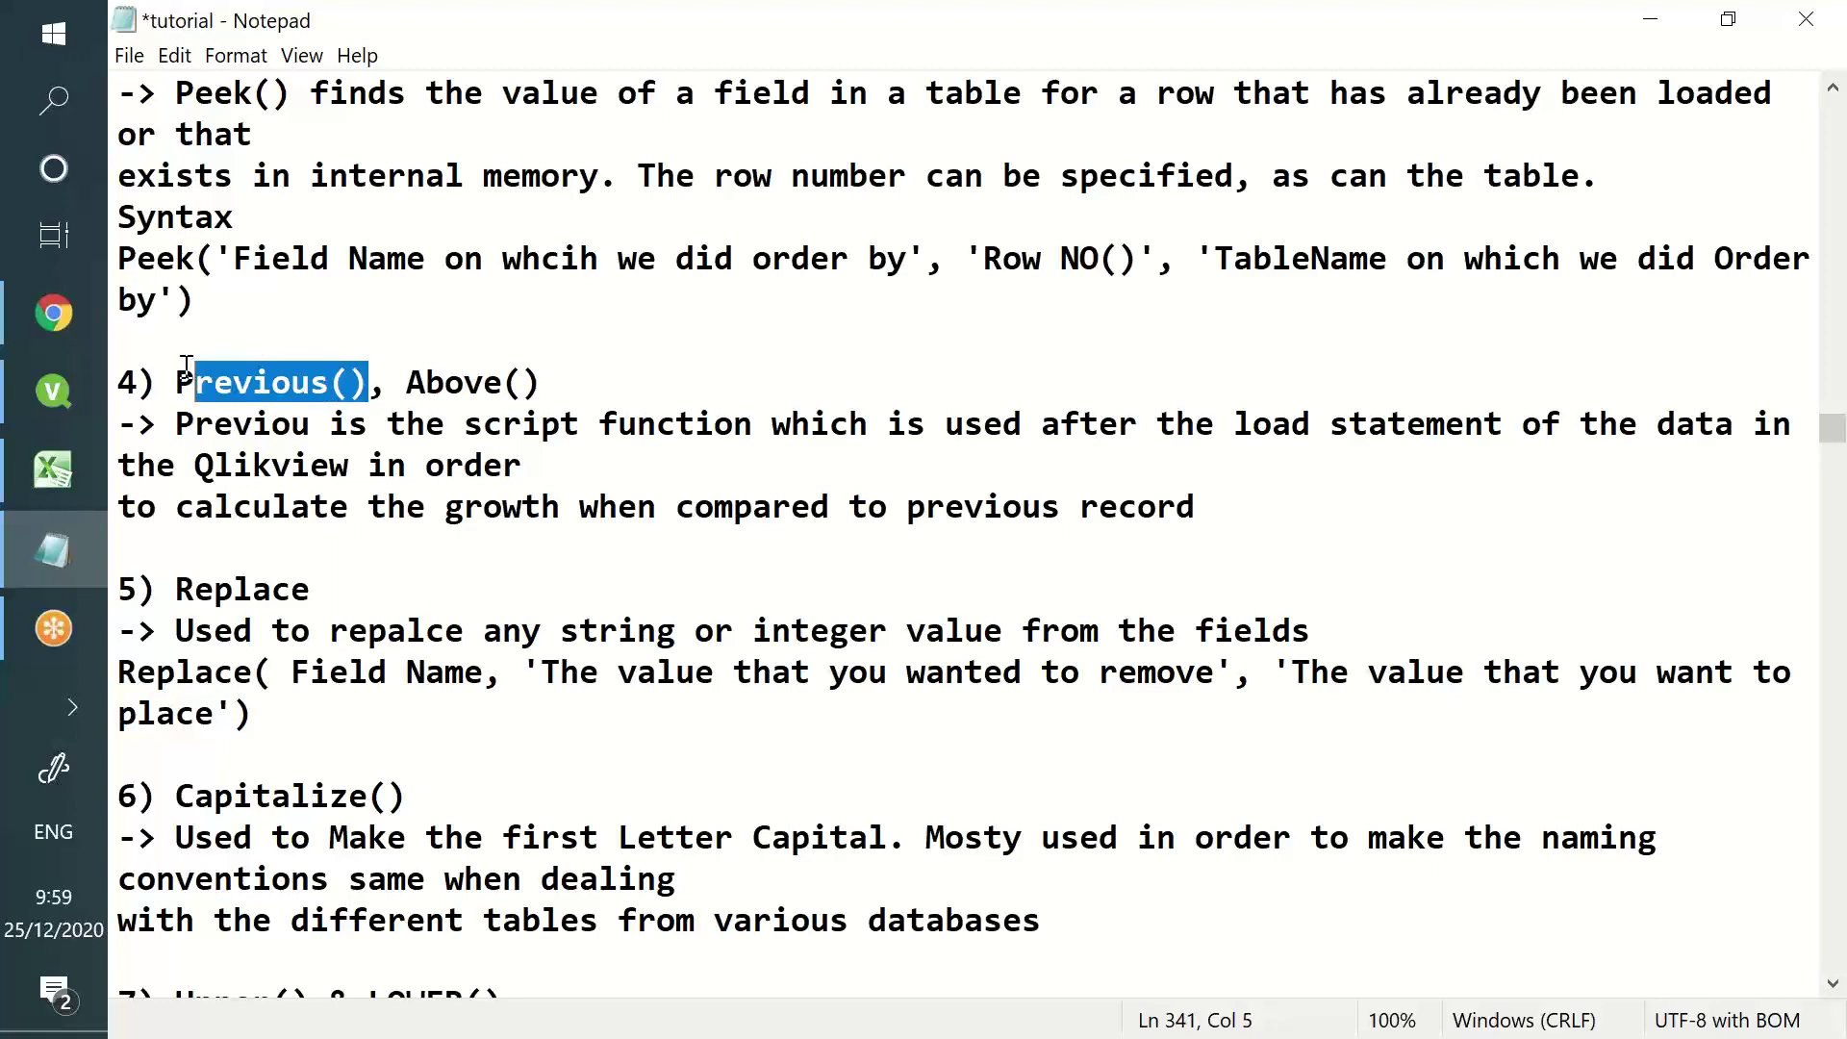
- Delete the entire QlikView load script, then bring Excel back to the front
left_click(53, 392)
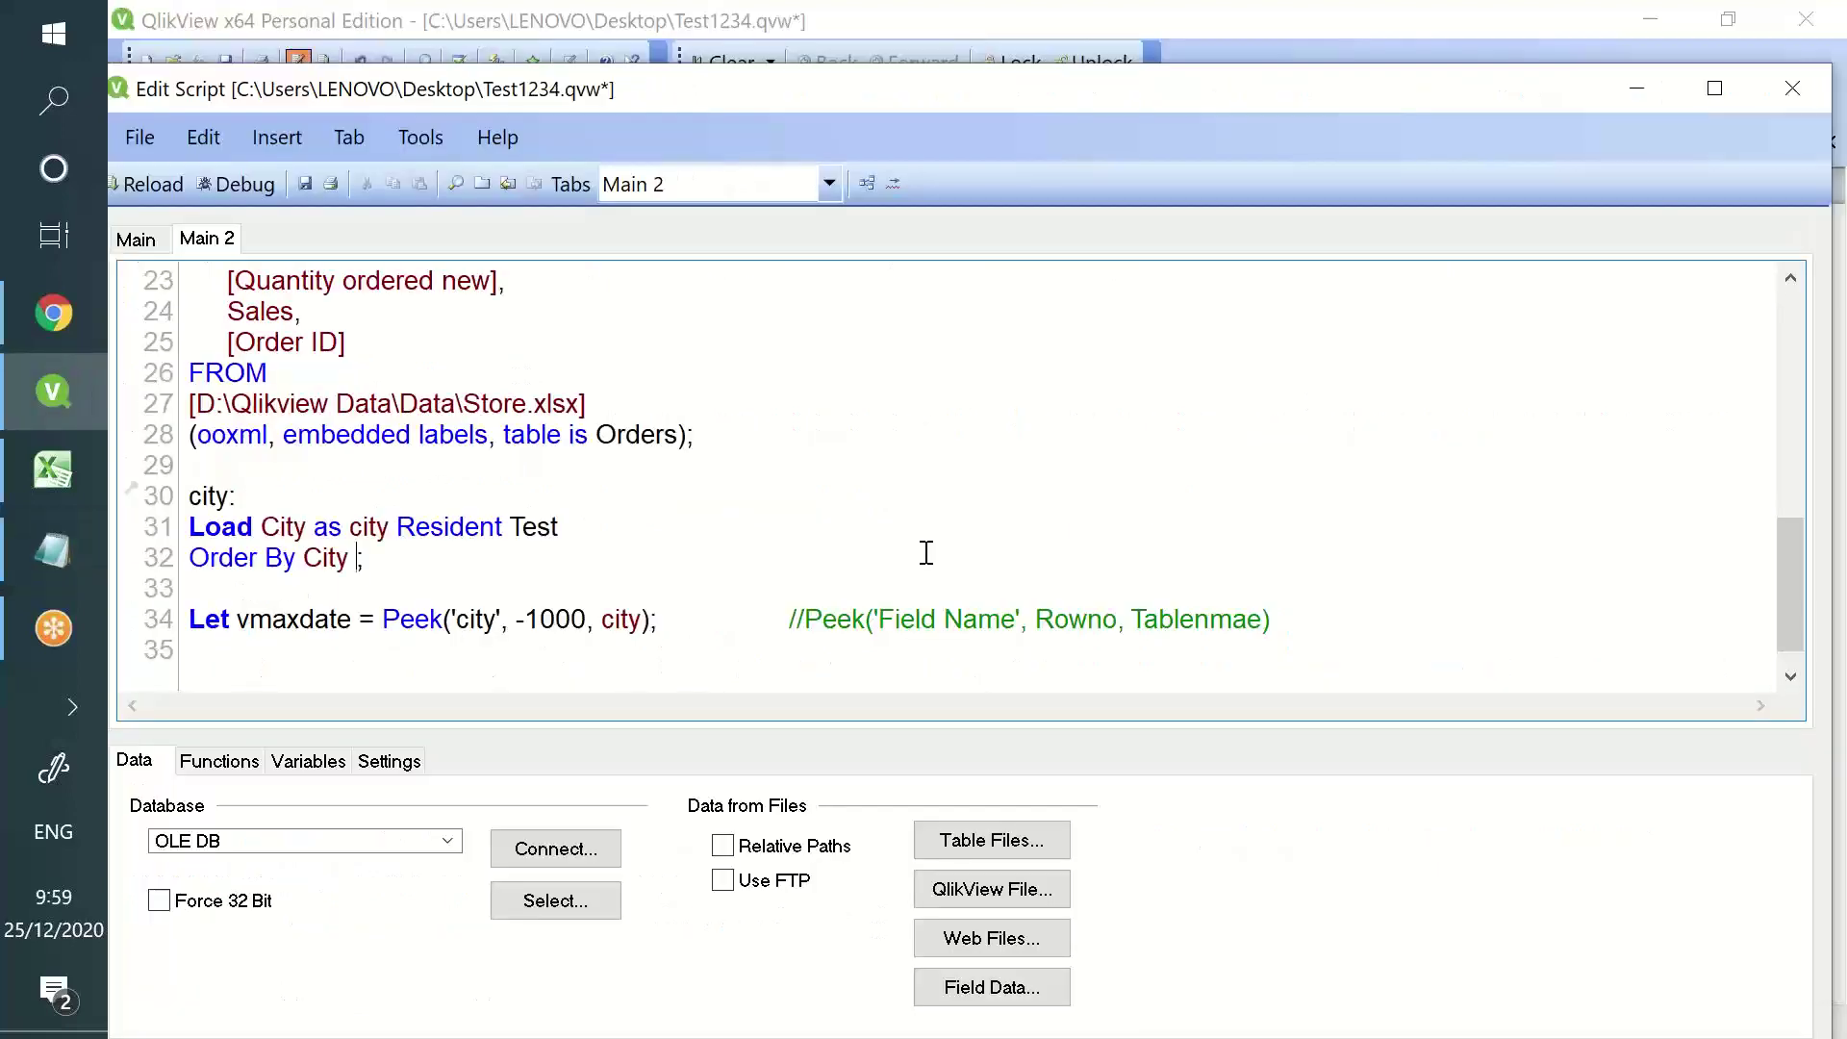
left_click_drag(1317, 628, 193, 490)
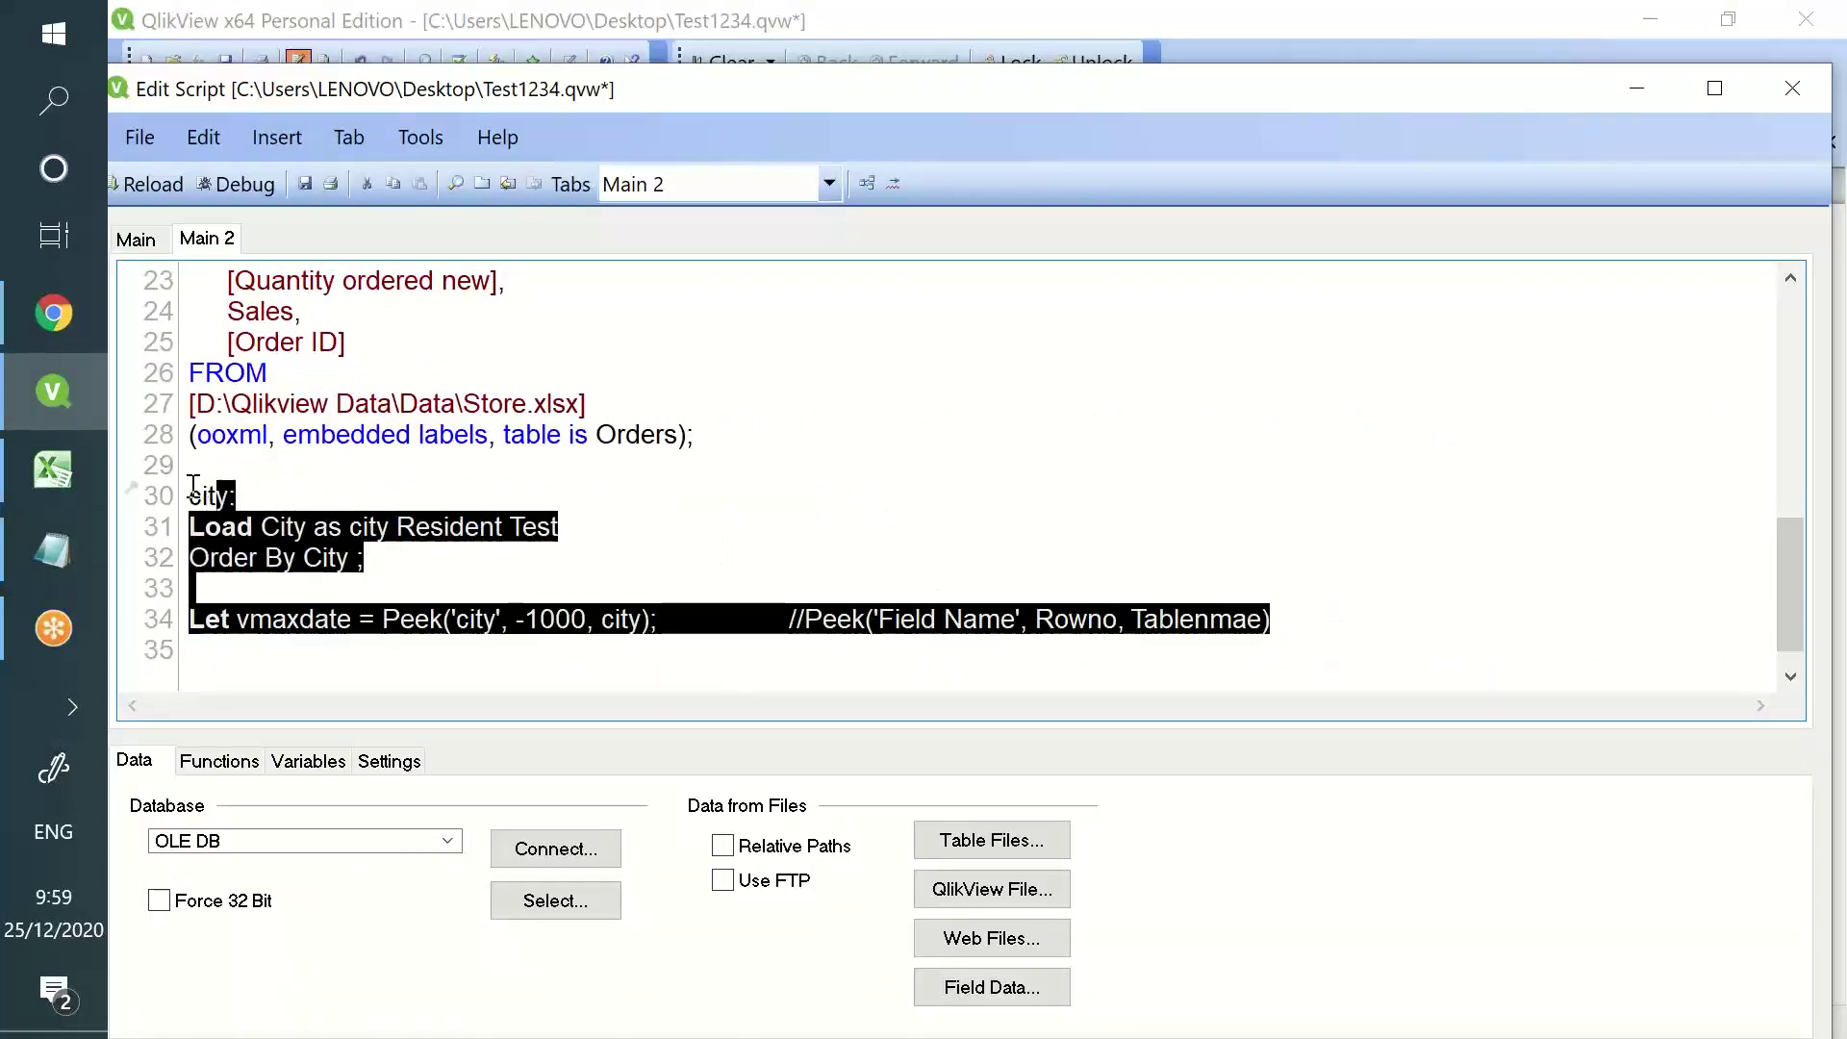
key("Delete")
key("ctrl+a")
key("Delete")
left_click(73, 462)
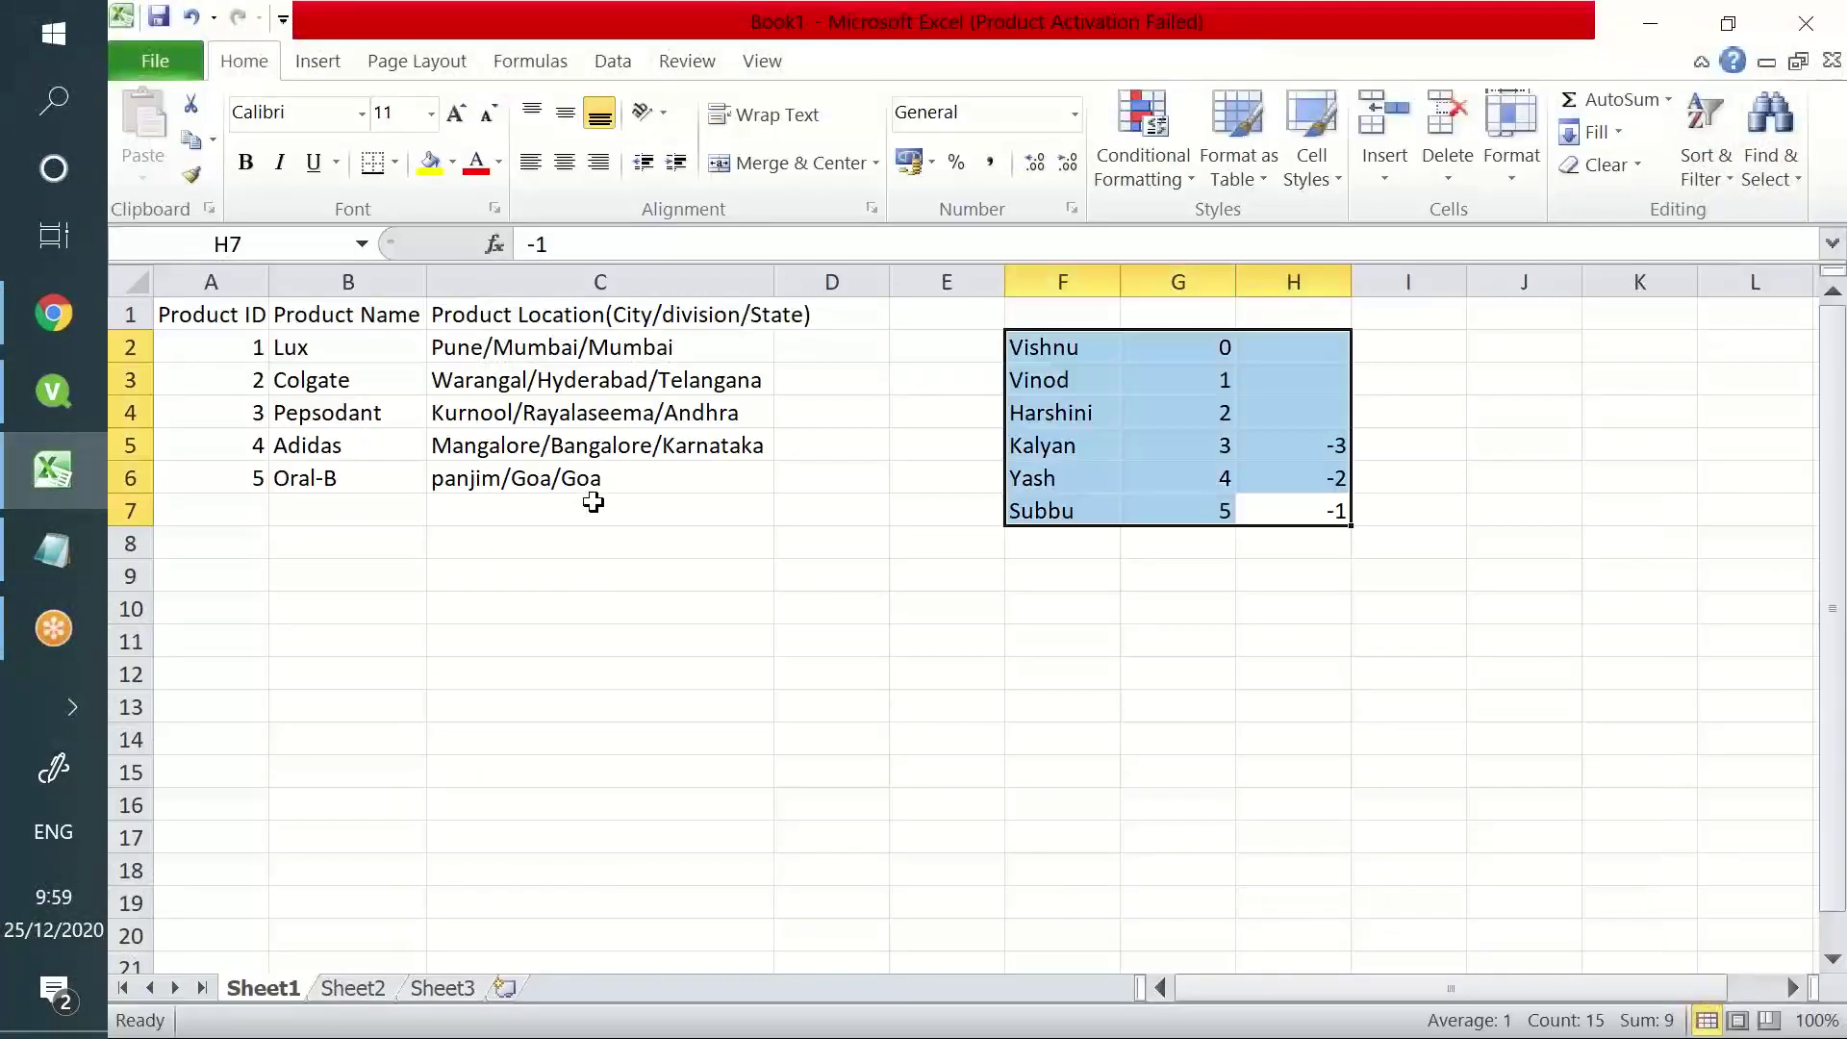
- Clear the worksheet and enter the headers Year and sales in A1 and B1
key("ctrl+a")
key("BackSpace")
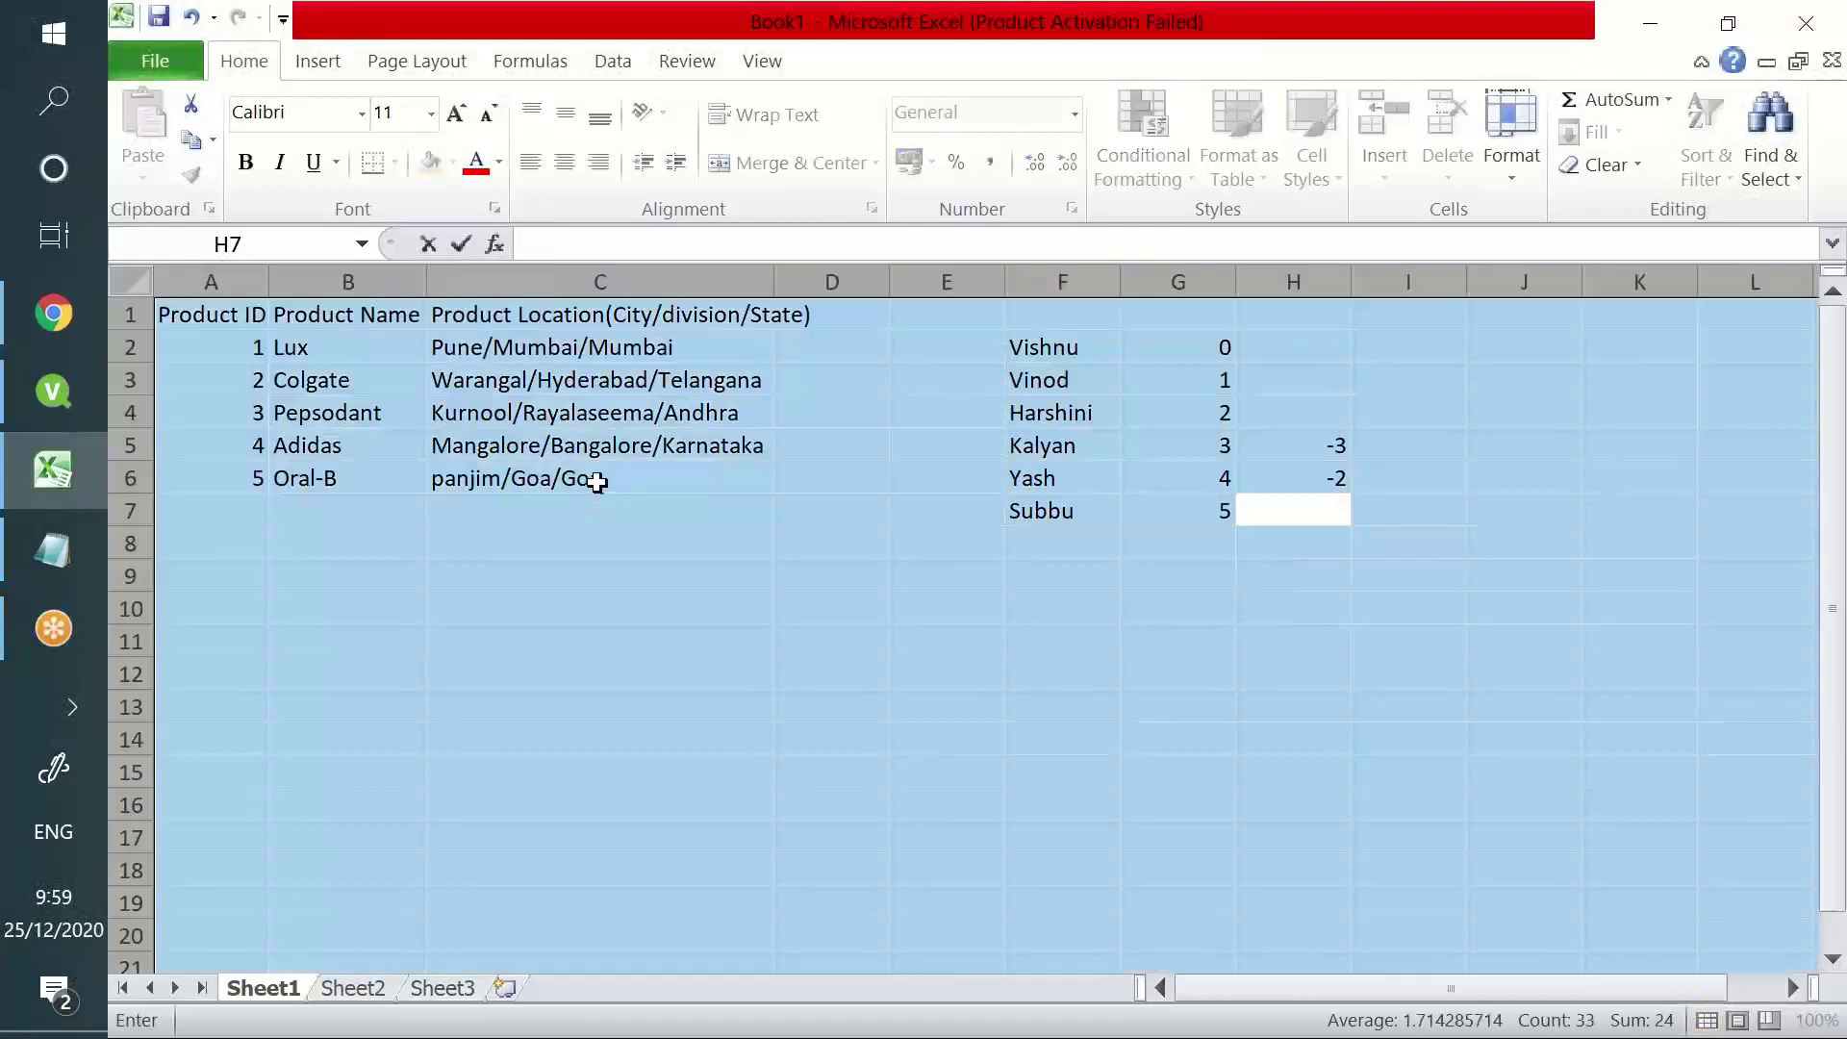
key("Escape")
key("Delete")
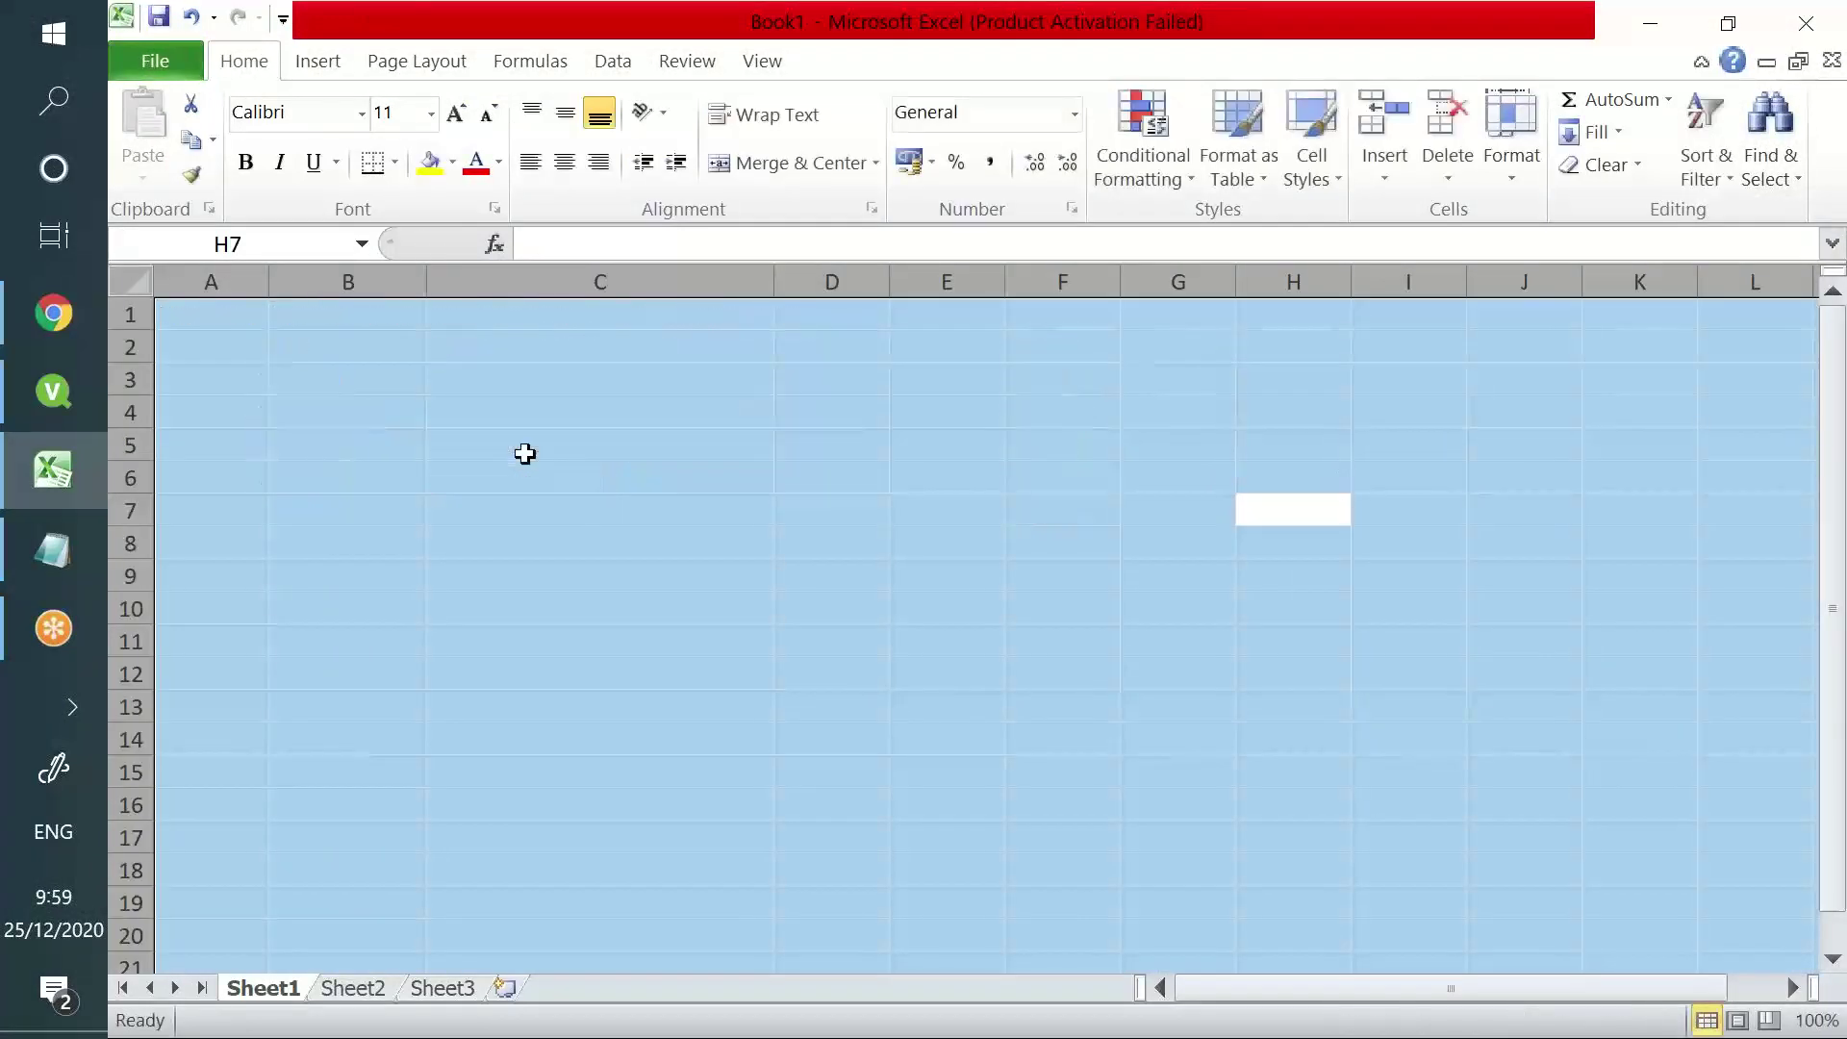
left_click(224, 319)
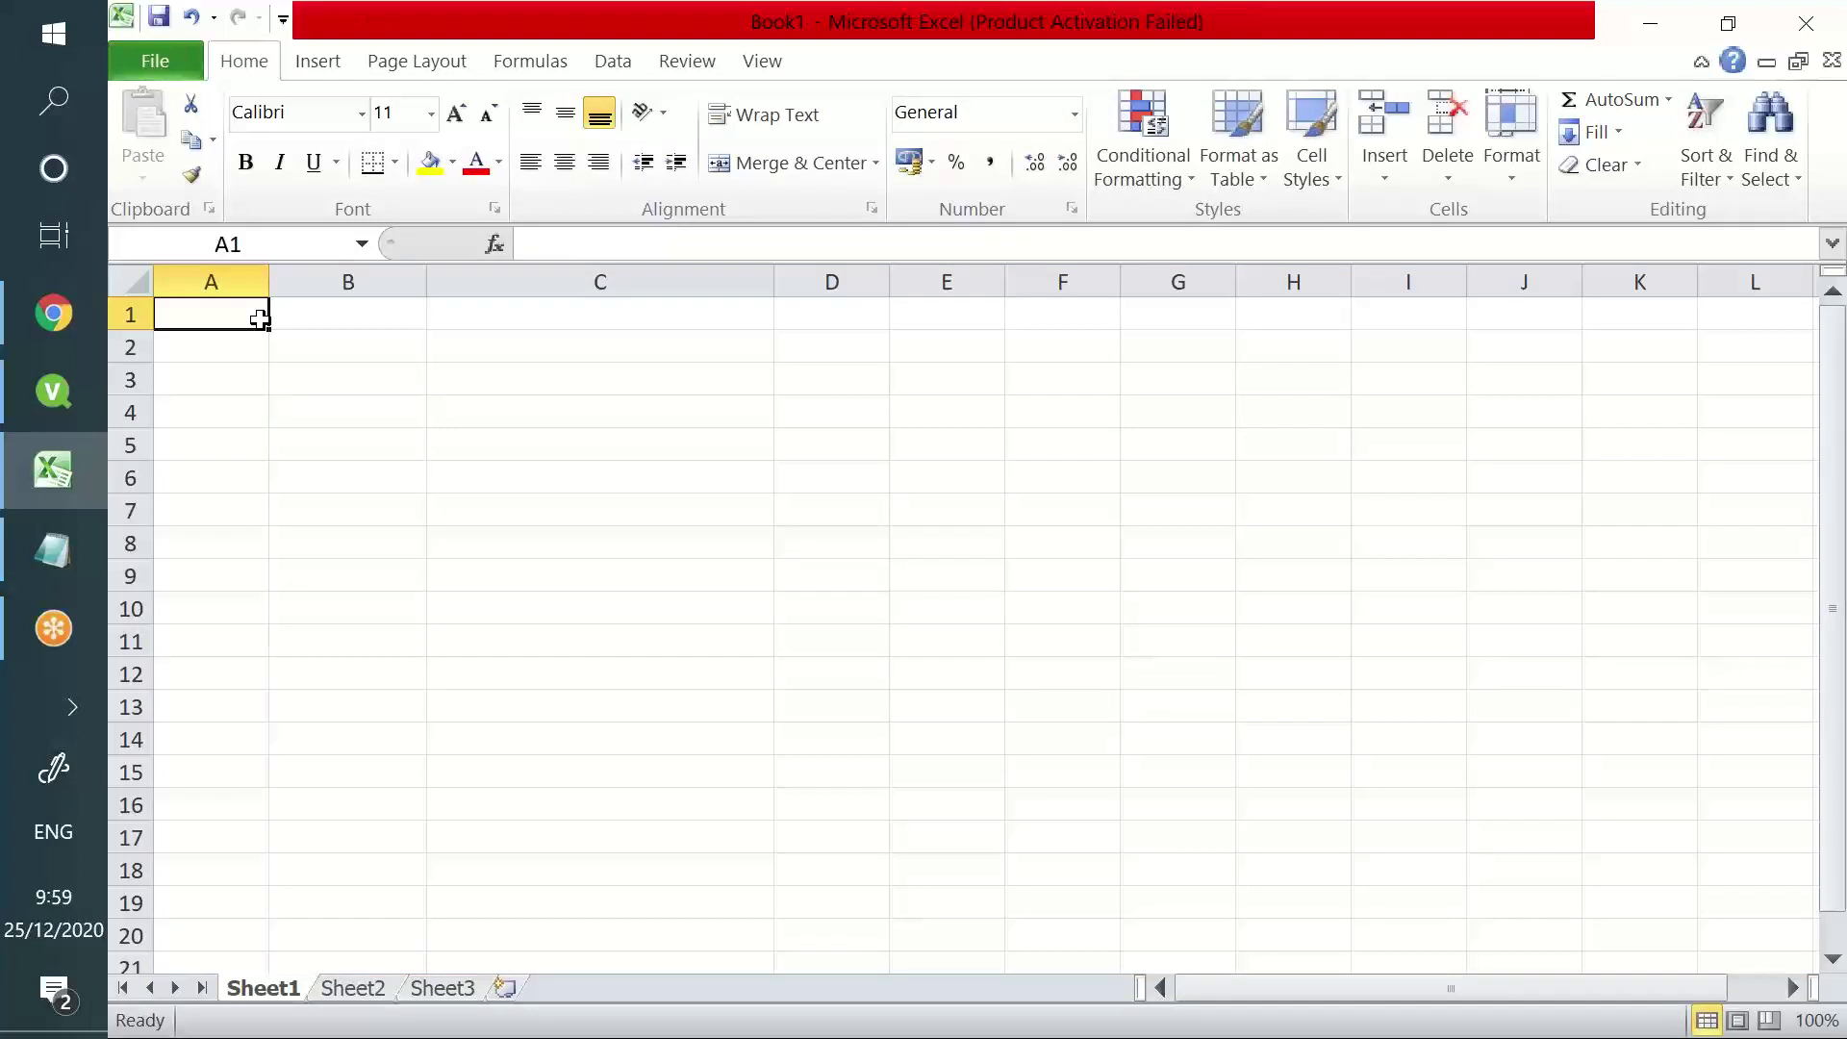
type("Year")
key("Tab")
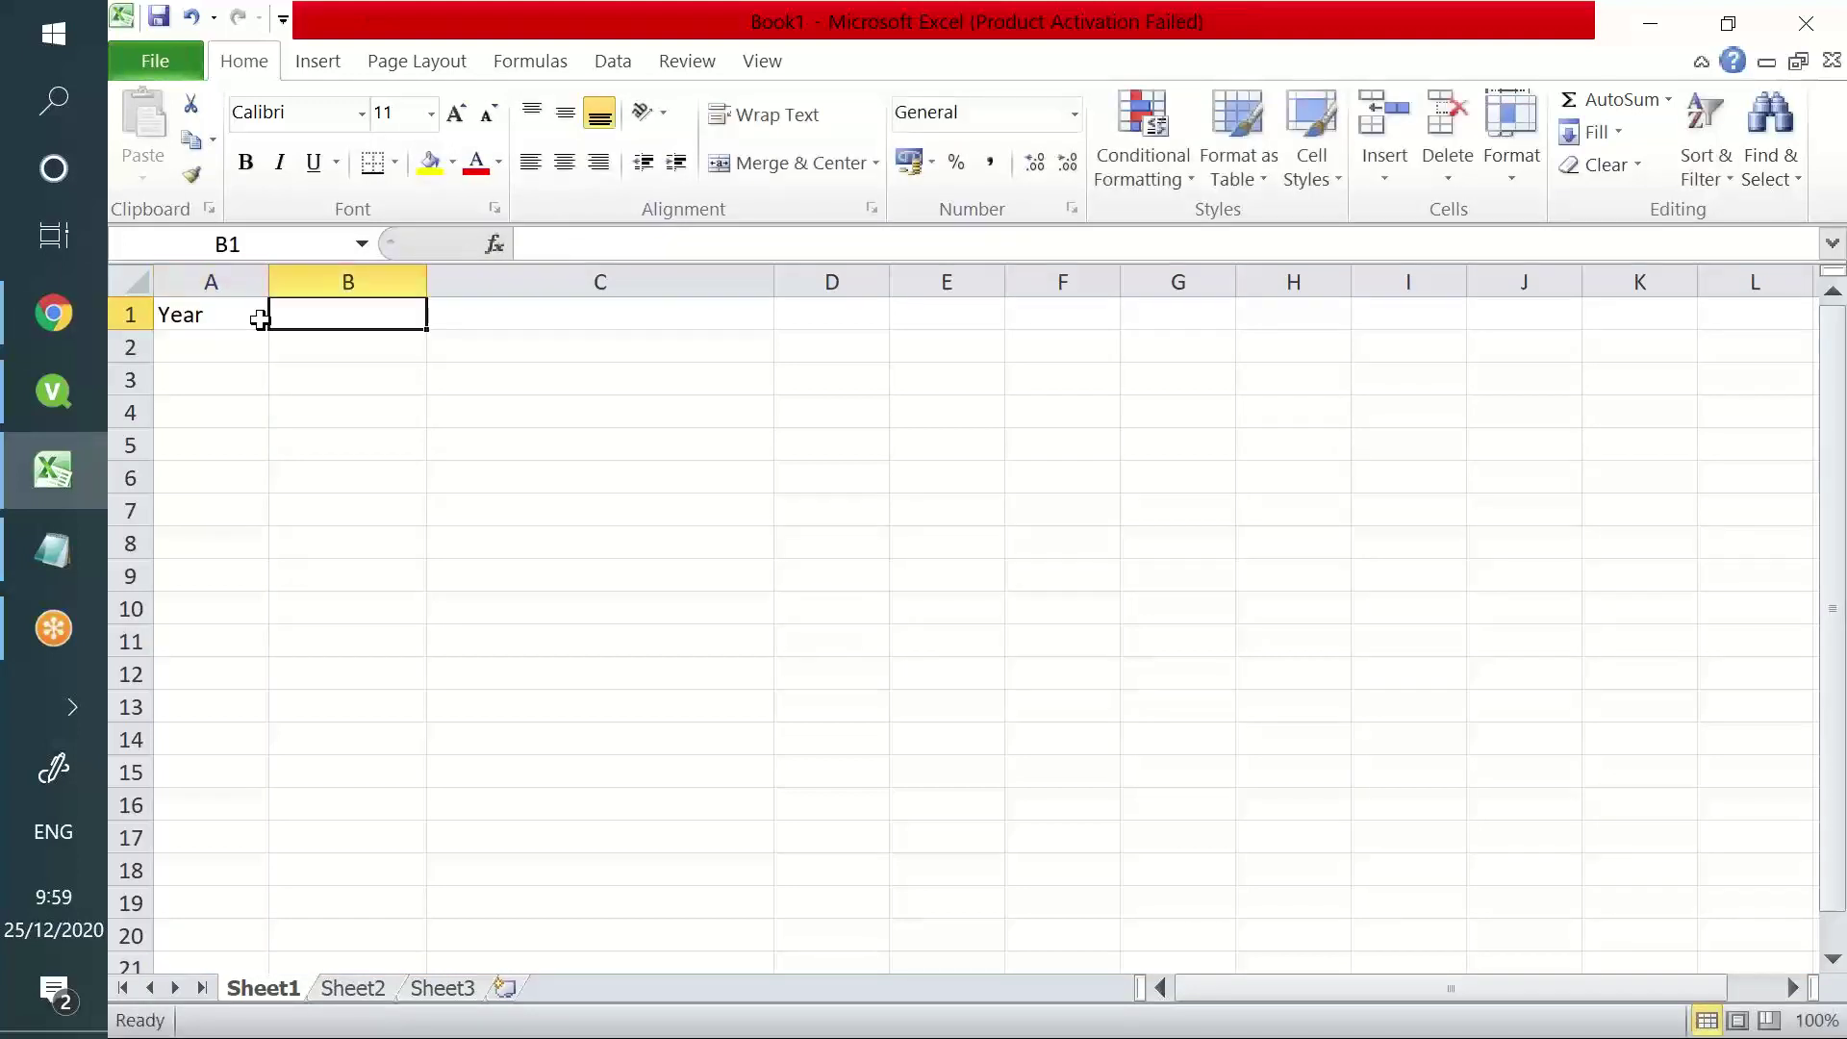
type("sales")
key("Return")
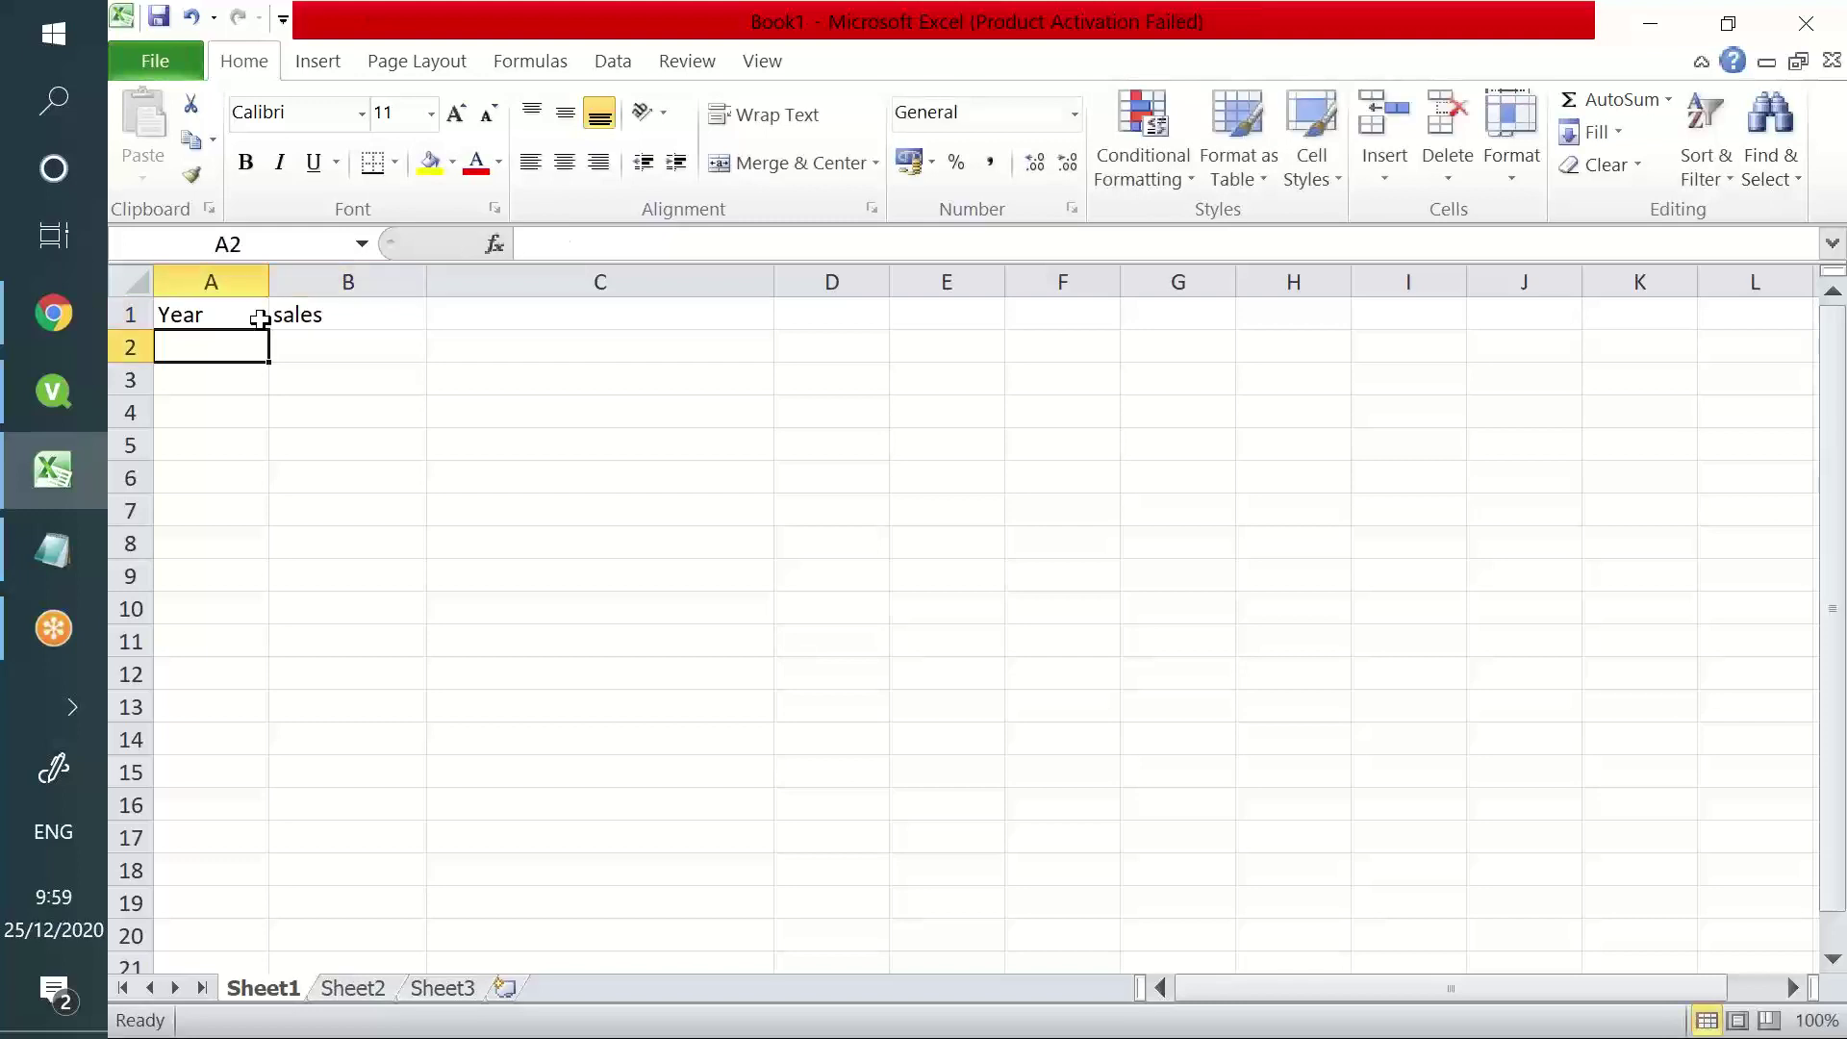
- Enter the years 2001 through 2007 down A2:A8
type("2001")
key("Return")
type("2002")
key("Return")
type("2003")
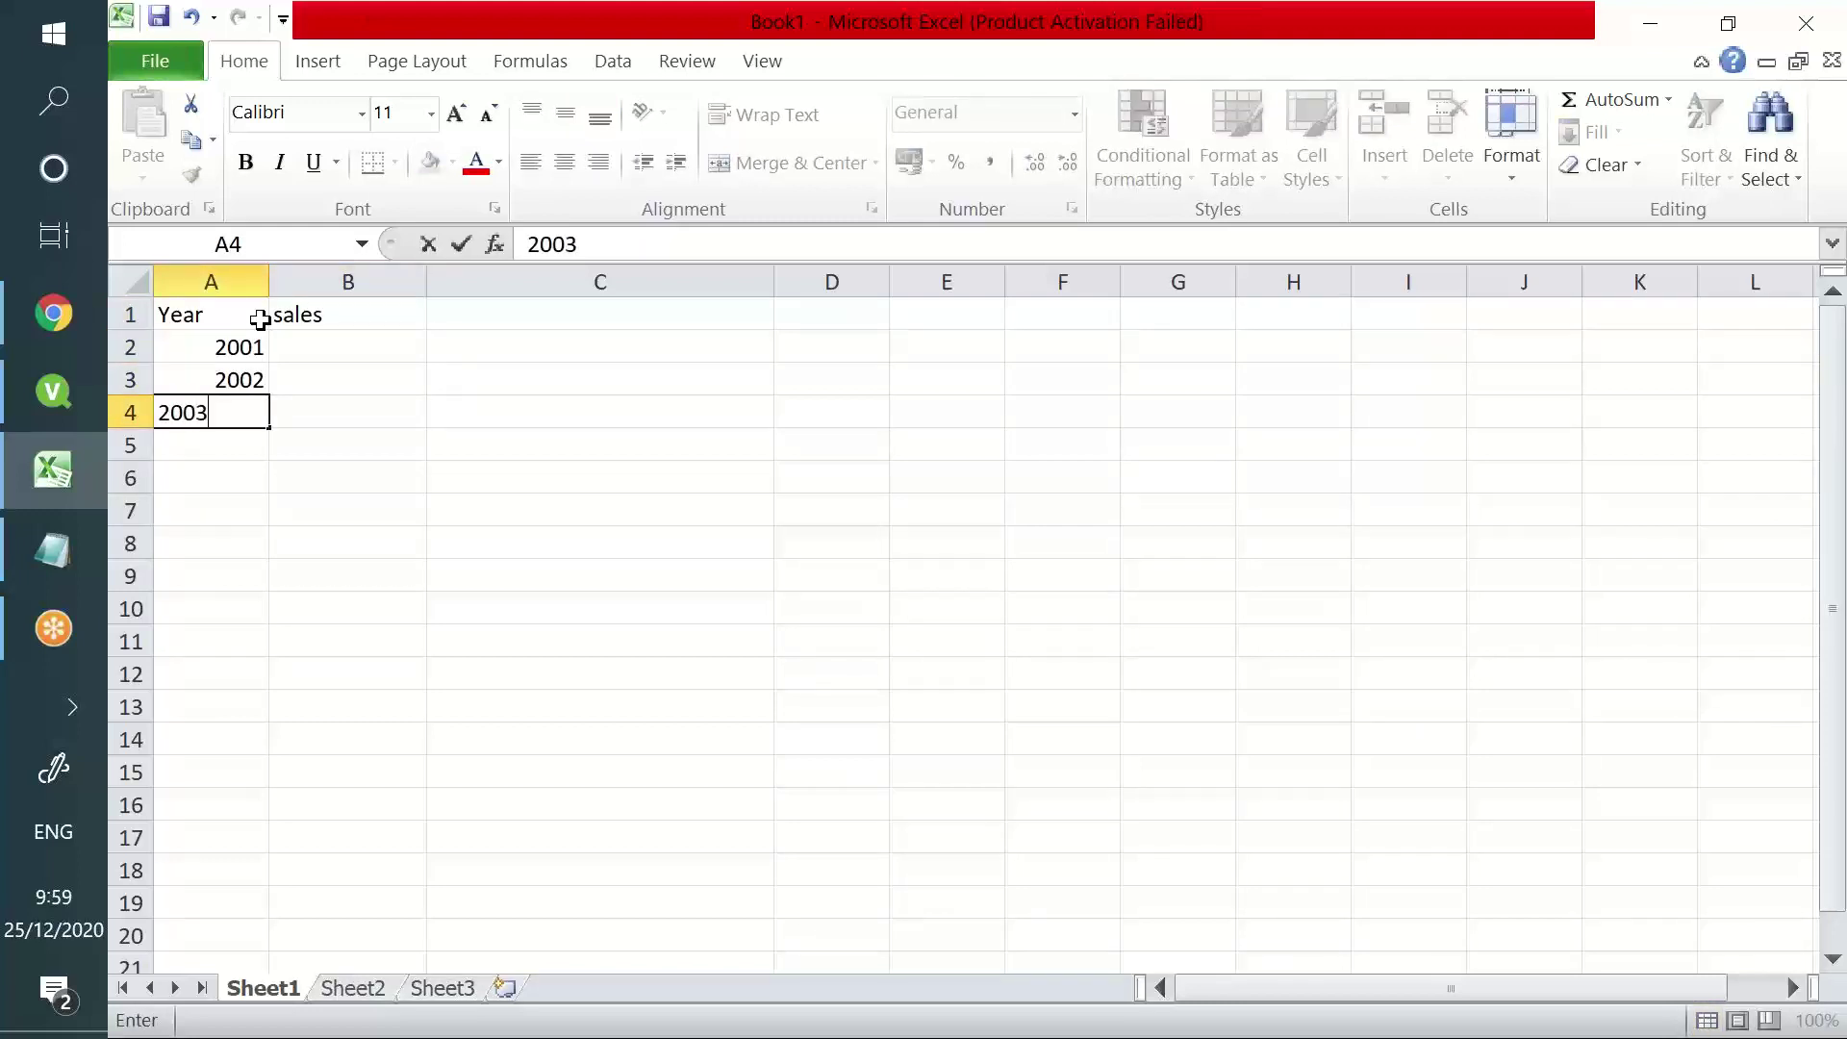
key("Return")
type("20004")
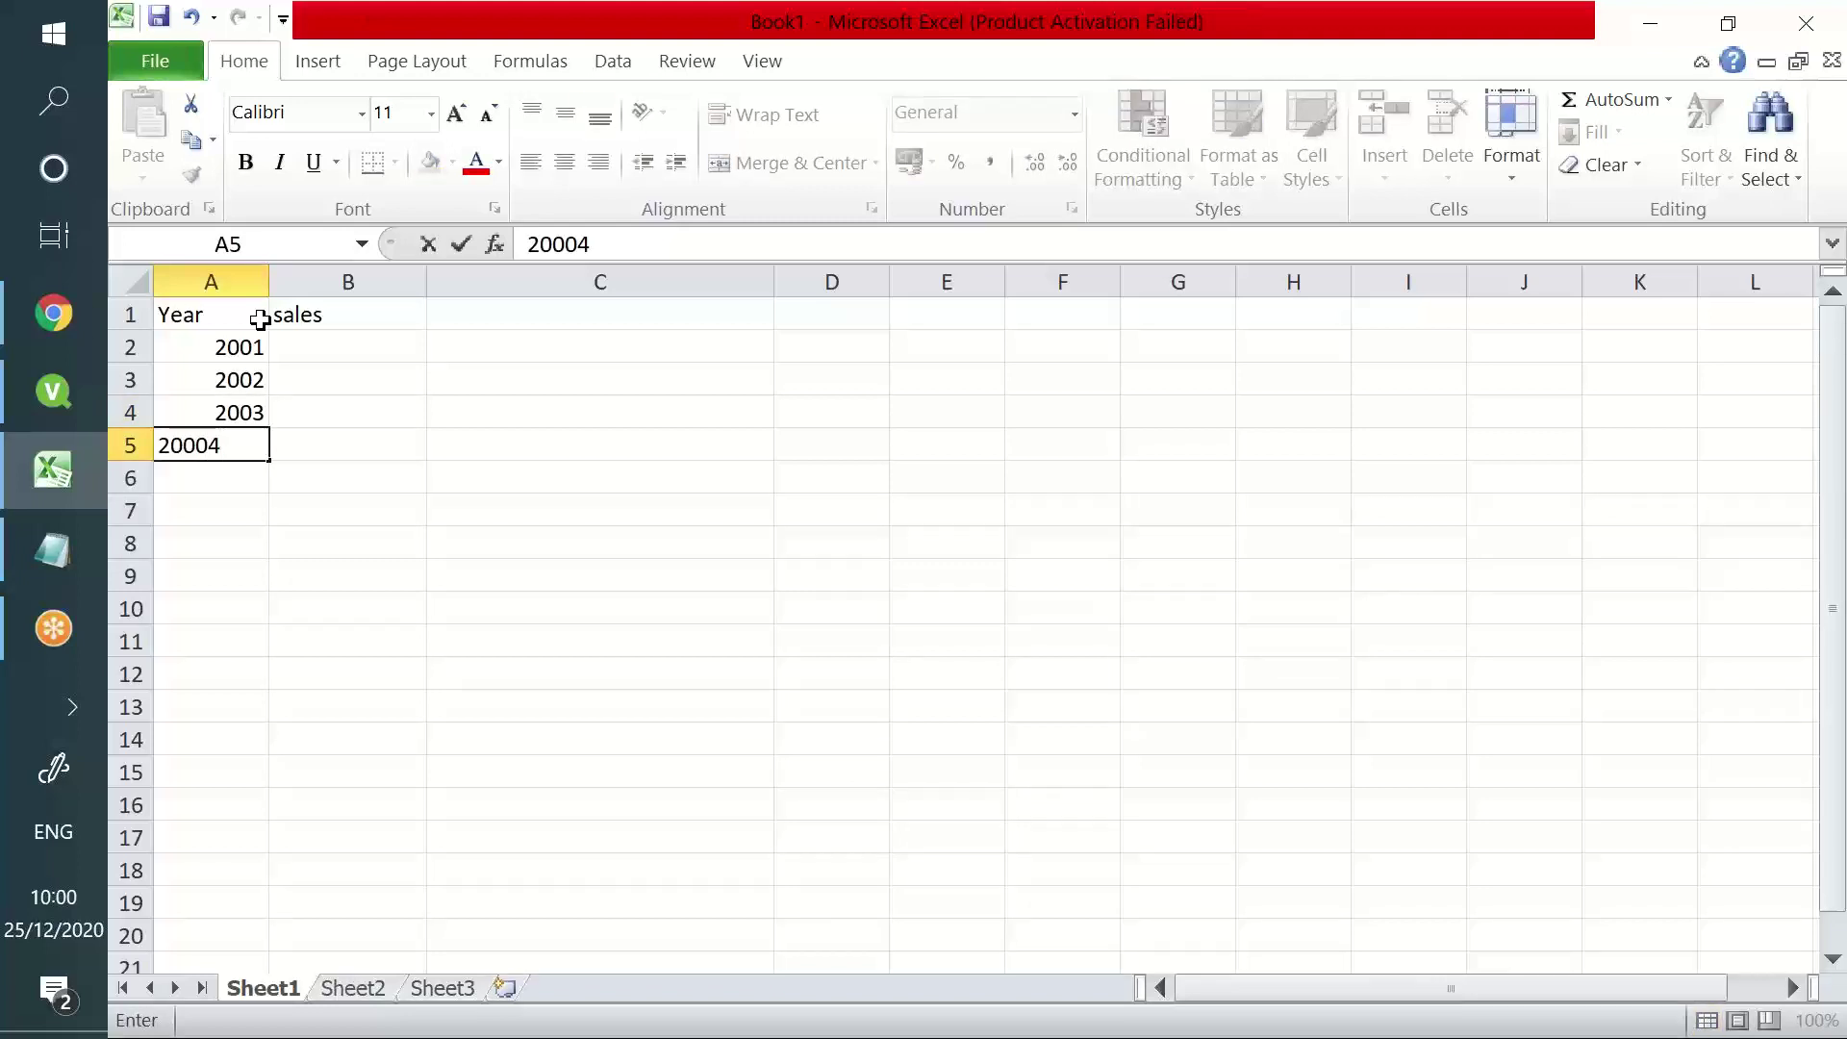
key("BackSpace")
key("BackSpace")
type("4")
key("Return")
type("20")
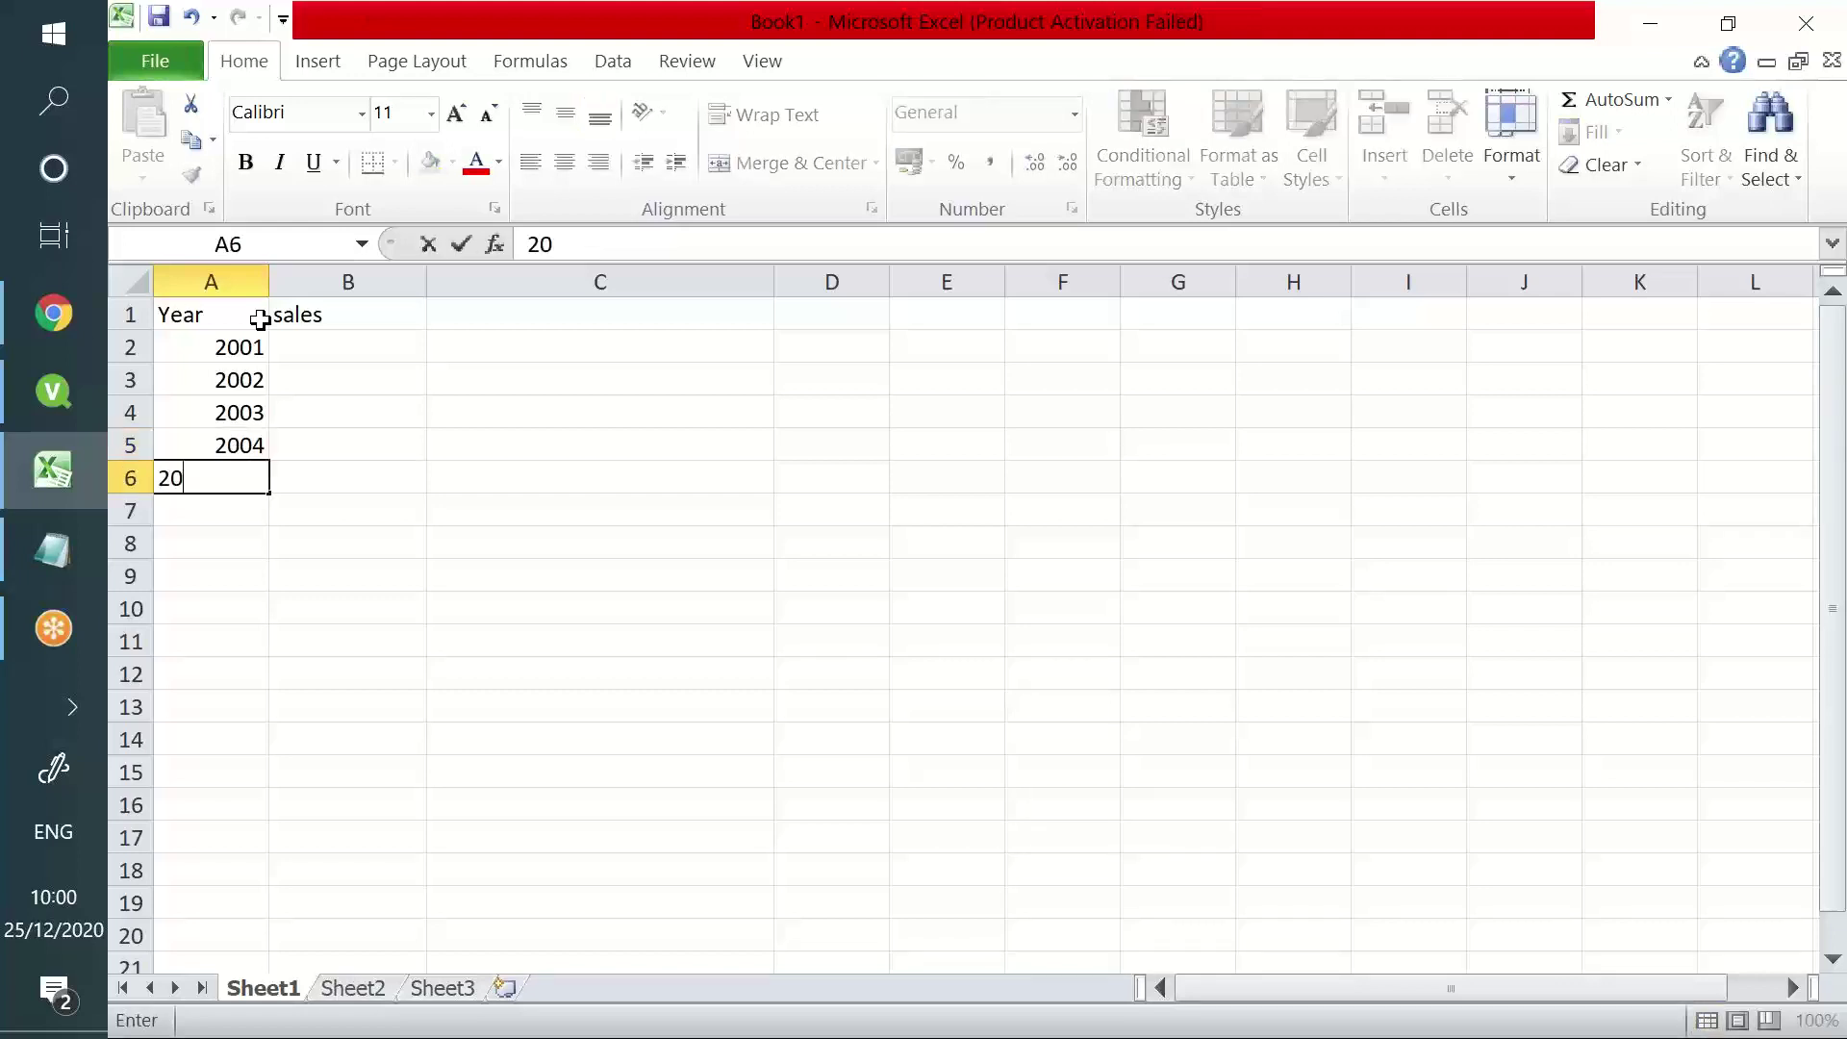
type("05")
key("Return")
type("2006")
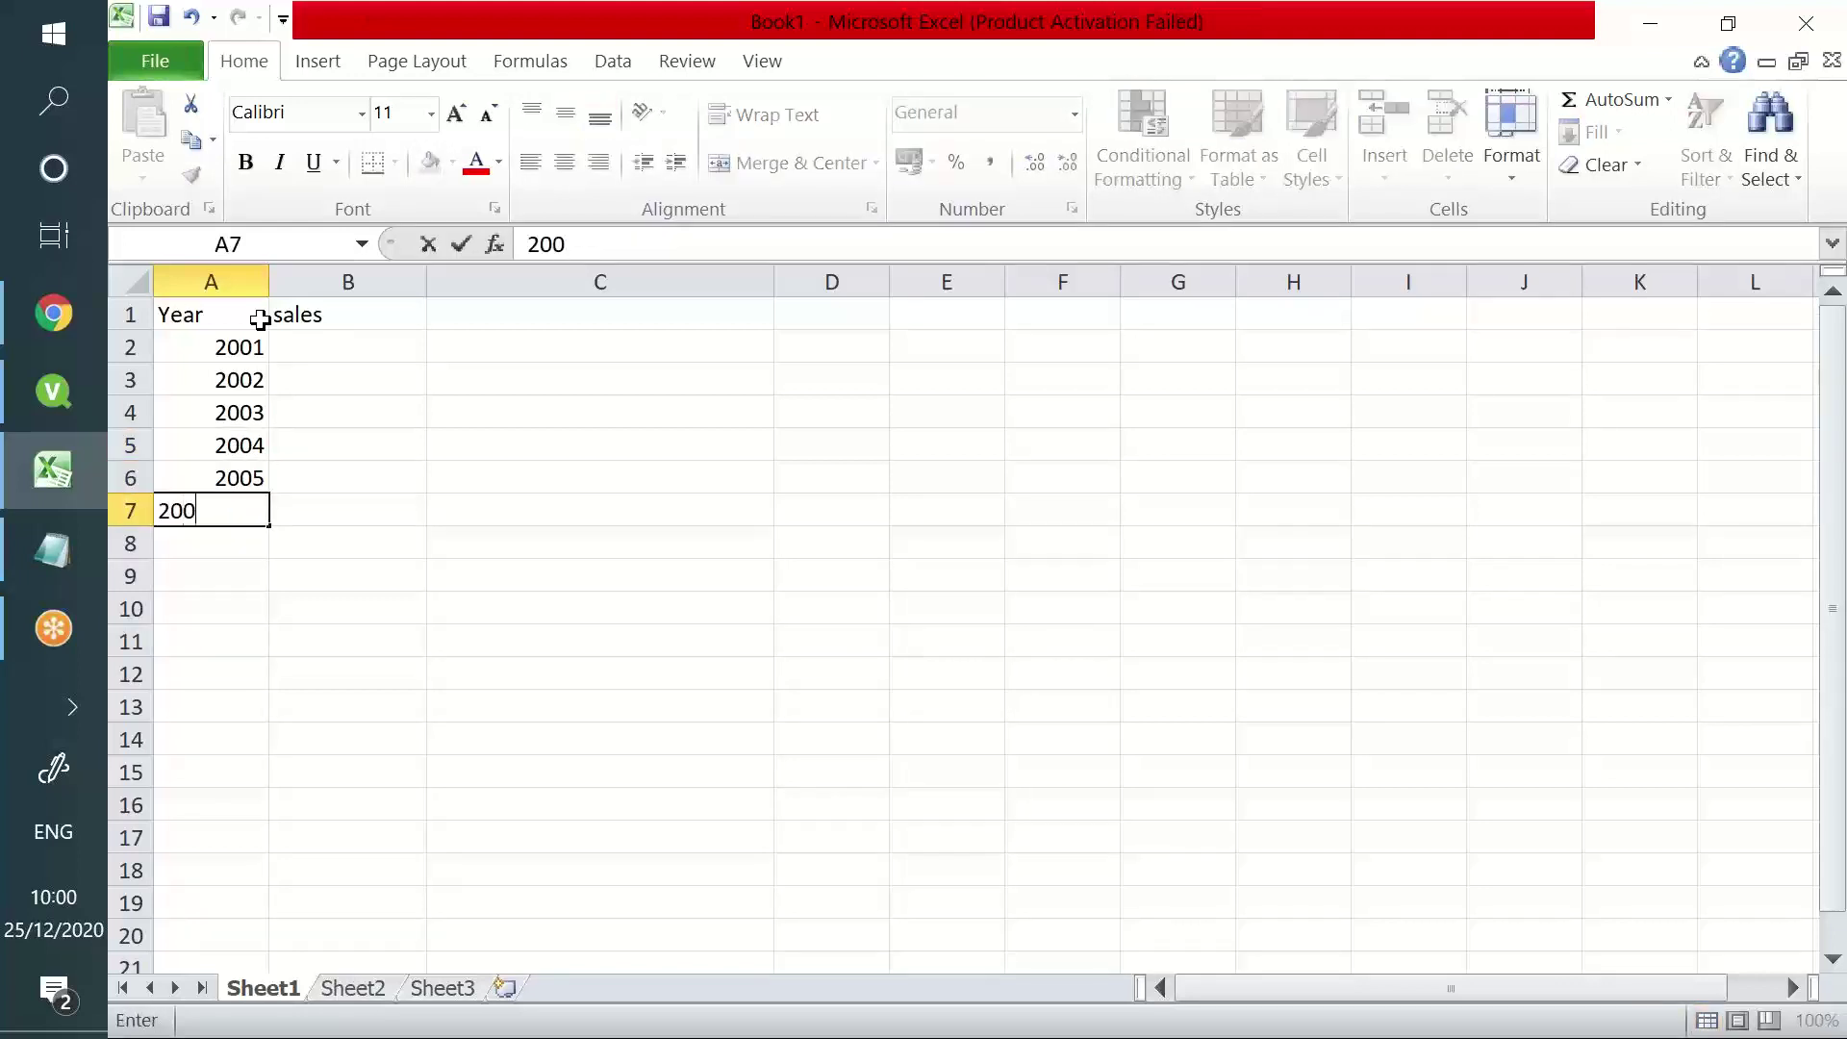
key("Return")
type("2007")
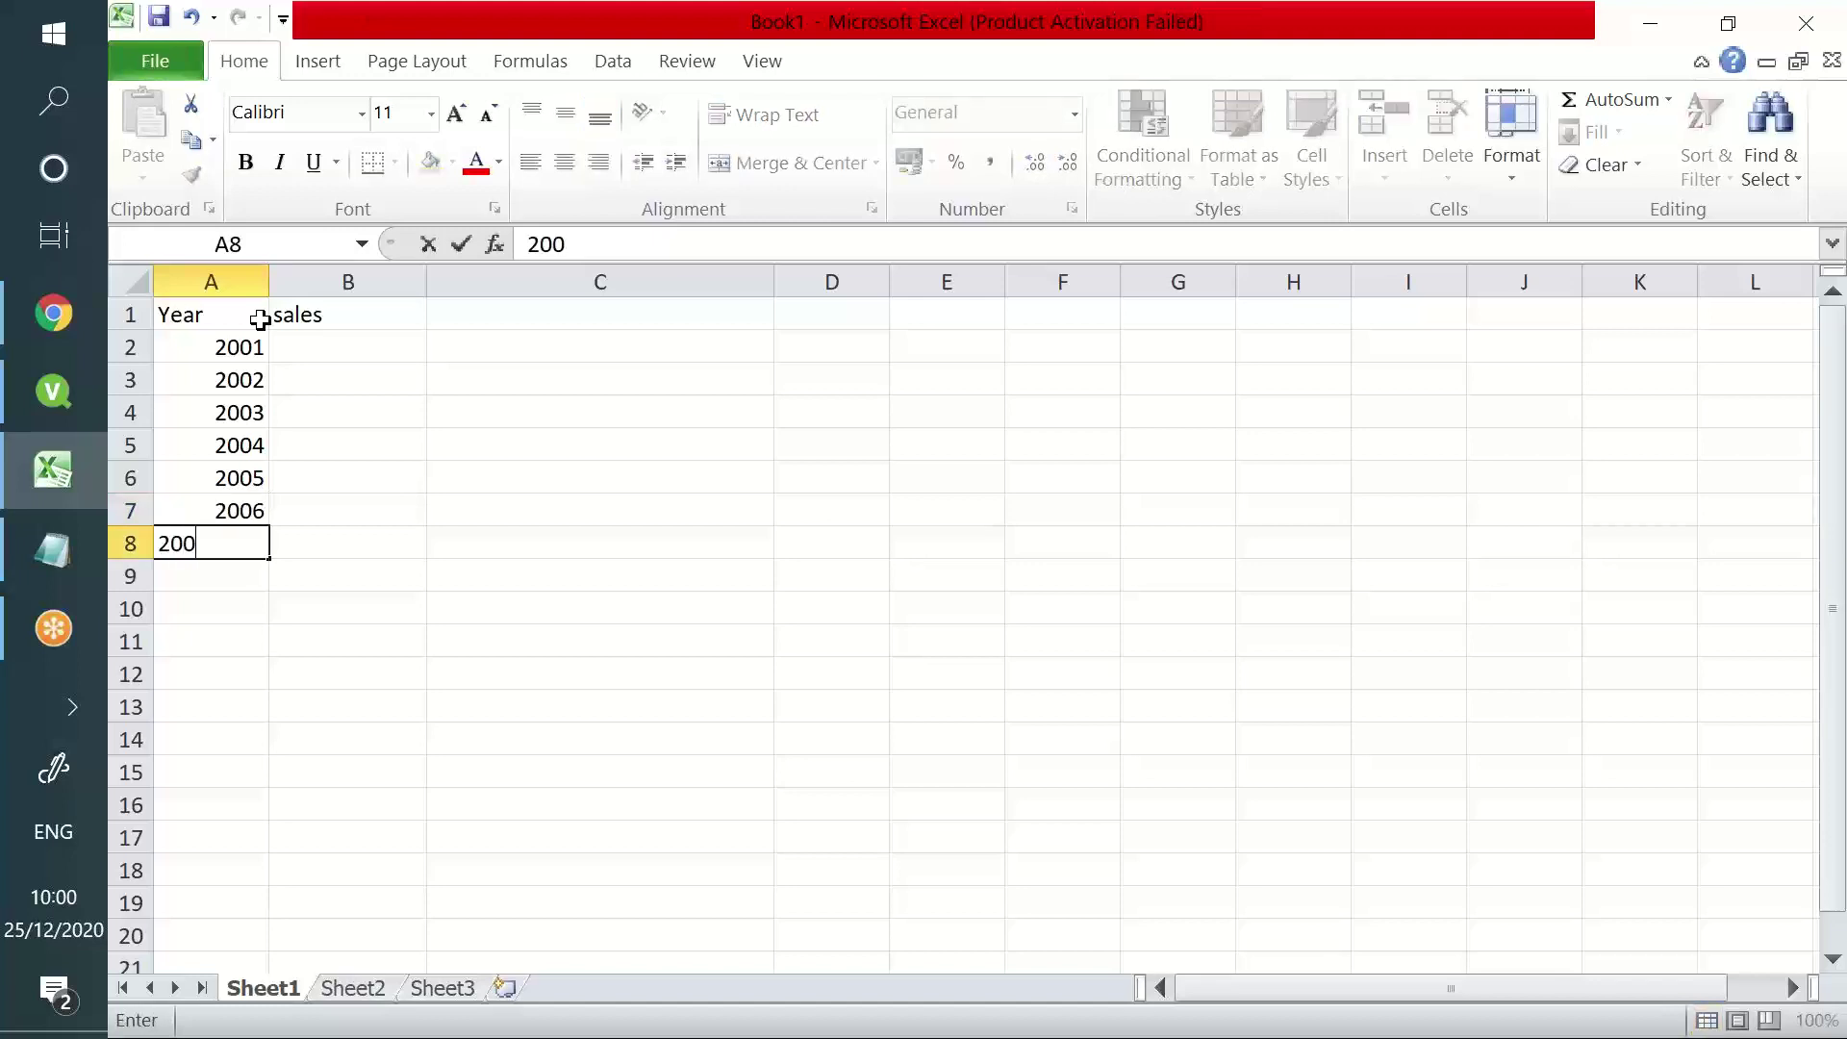
key("Return")
- Enter sales 100, 200, 400, 300, 250, 150 and 400 down B2:B8
left_click(298, 343)
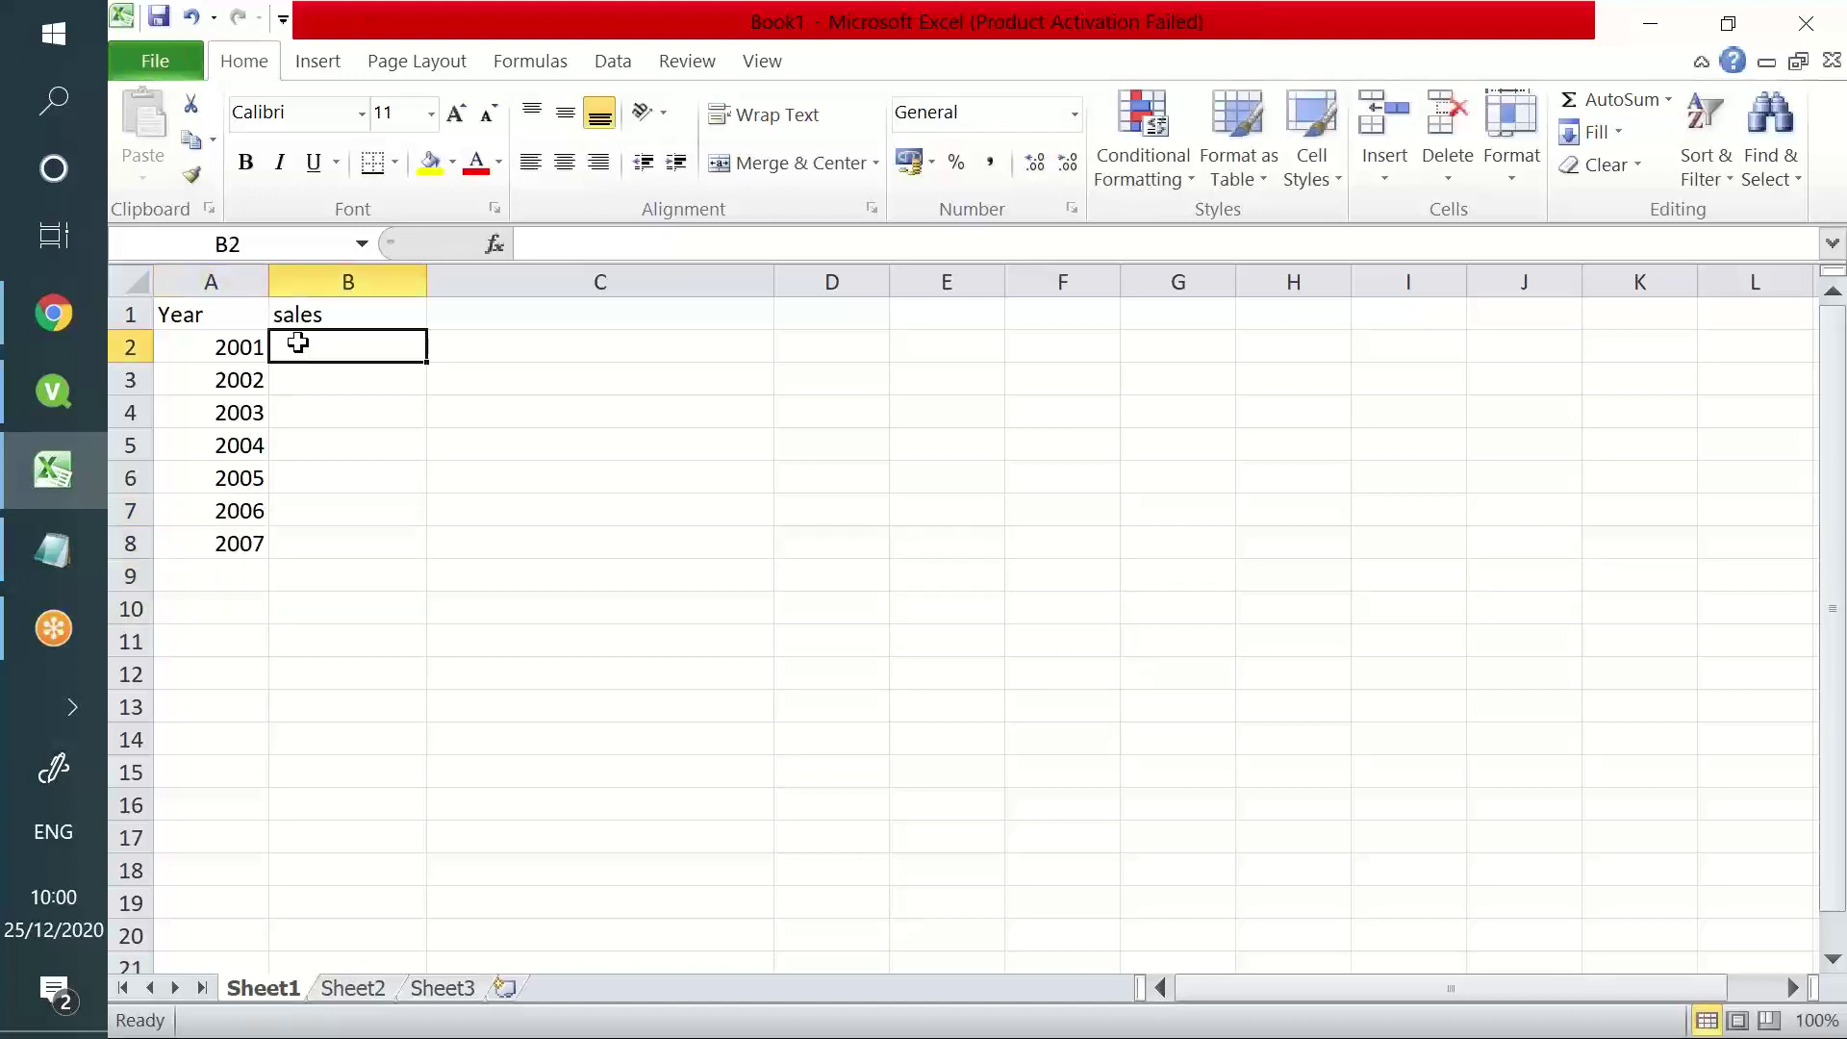
type("100")
key("Return")
type("200")
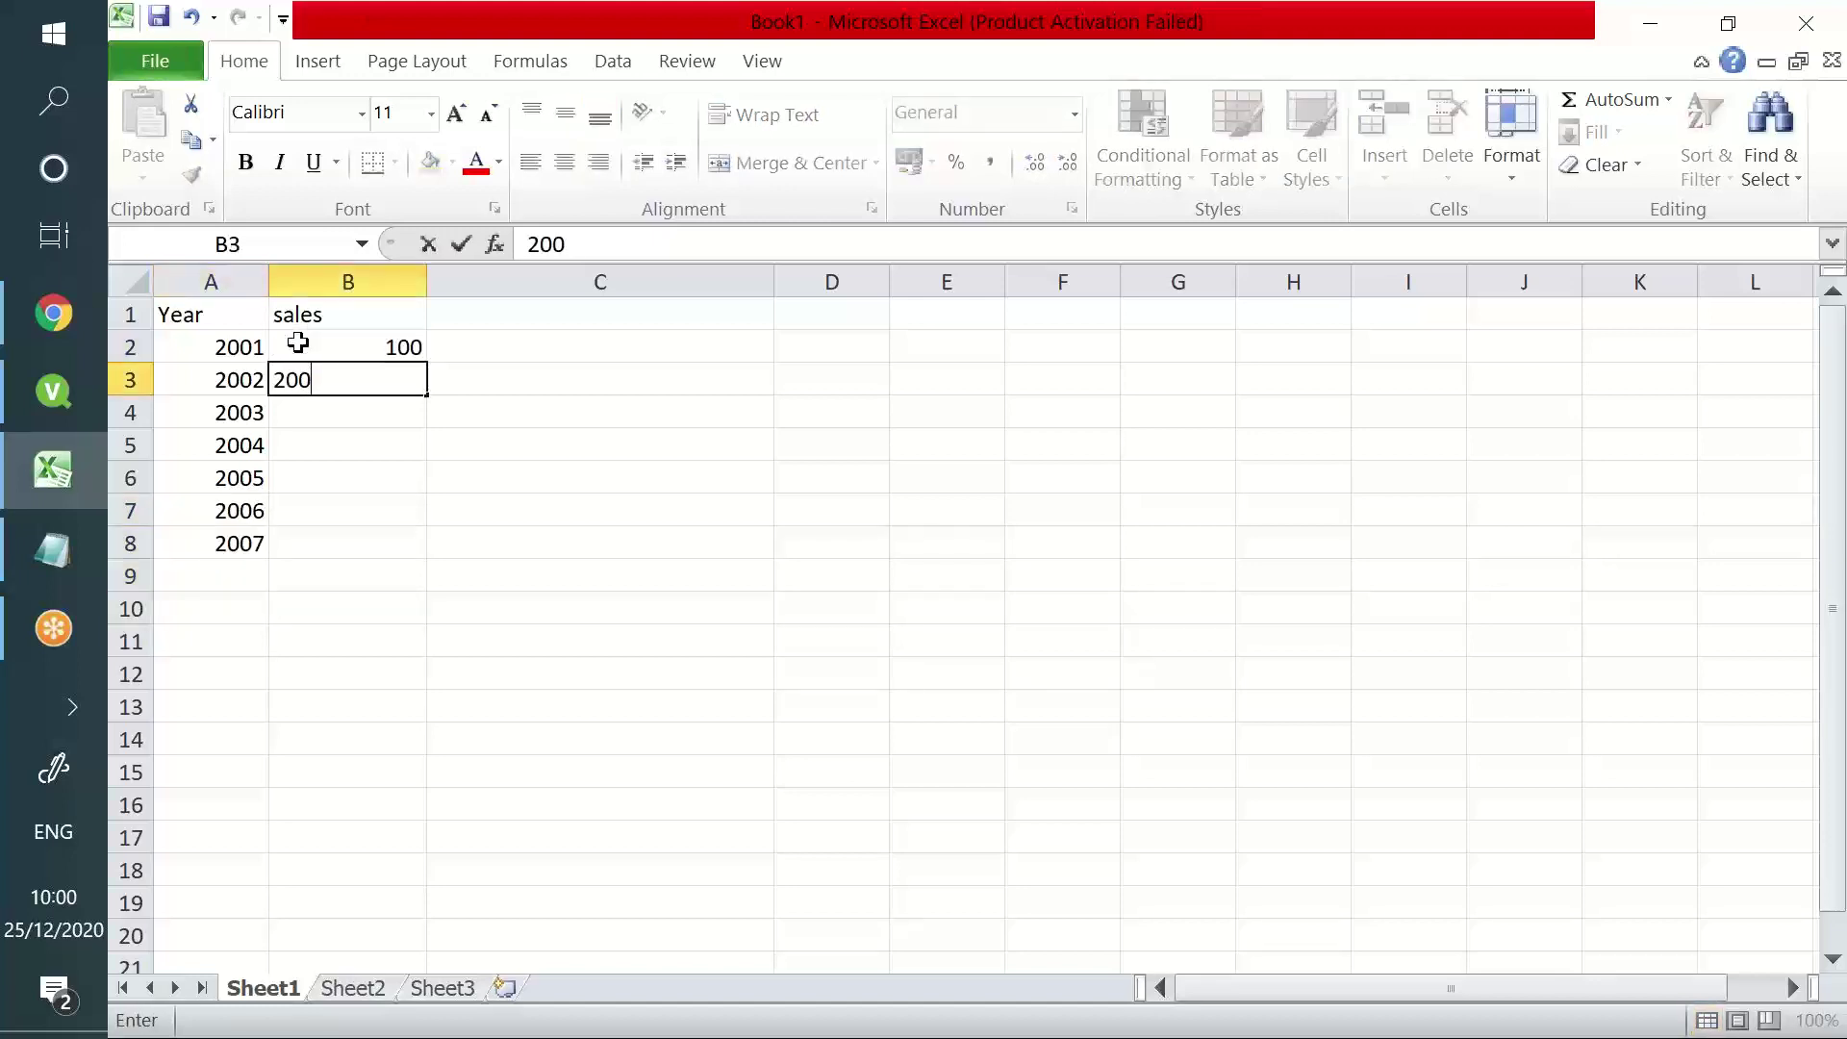
key("Return")
type("400")
key("Return")
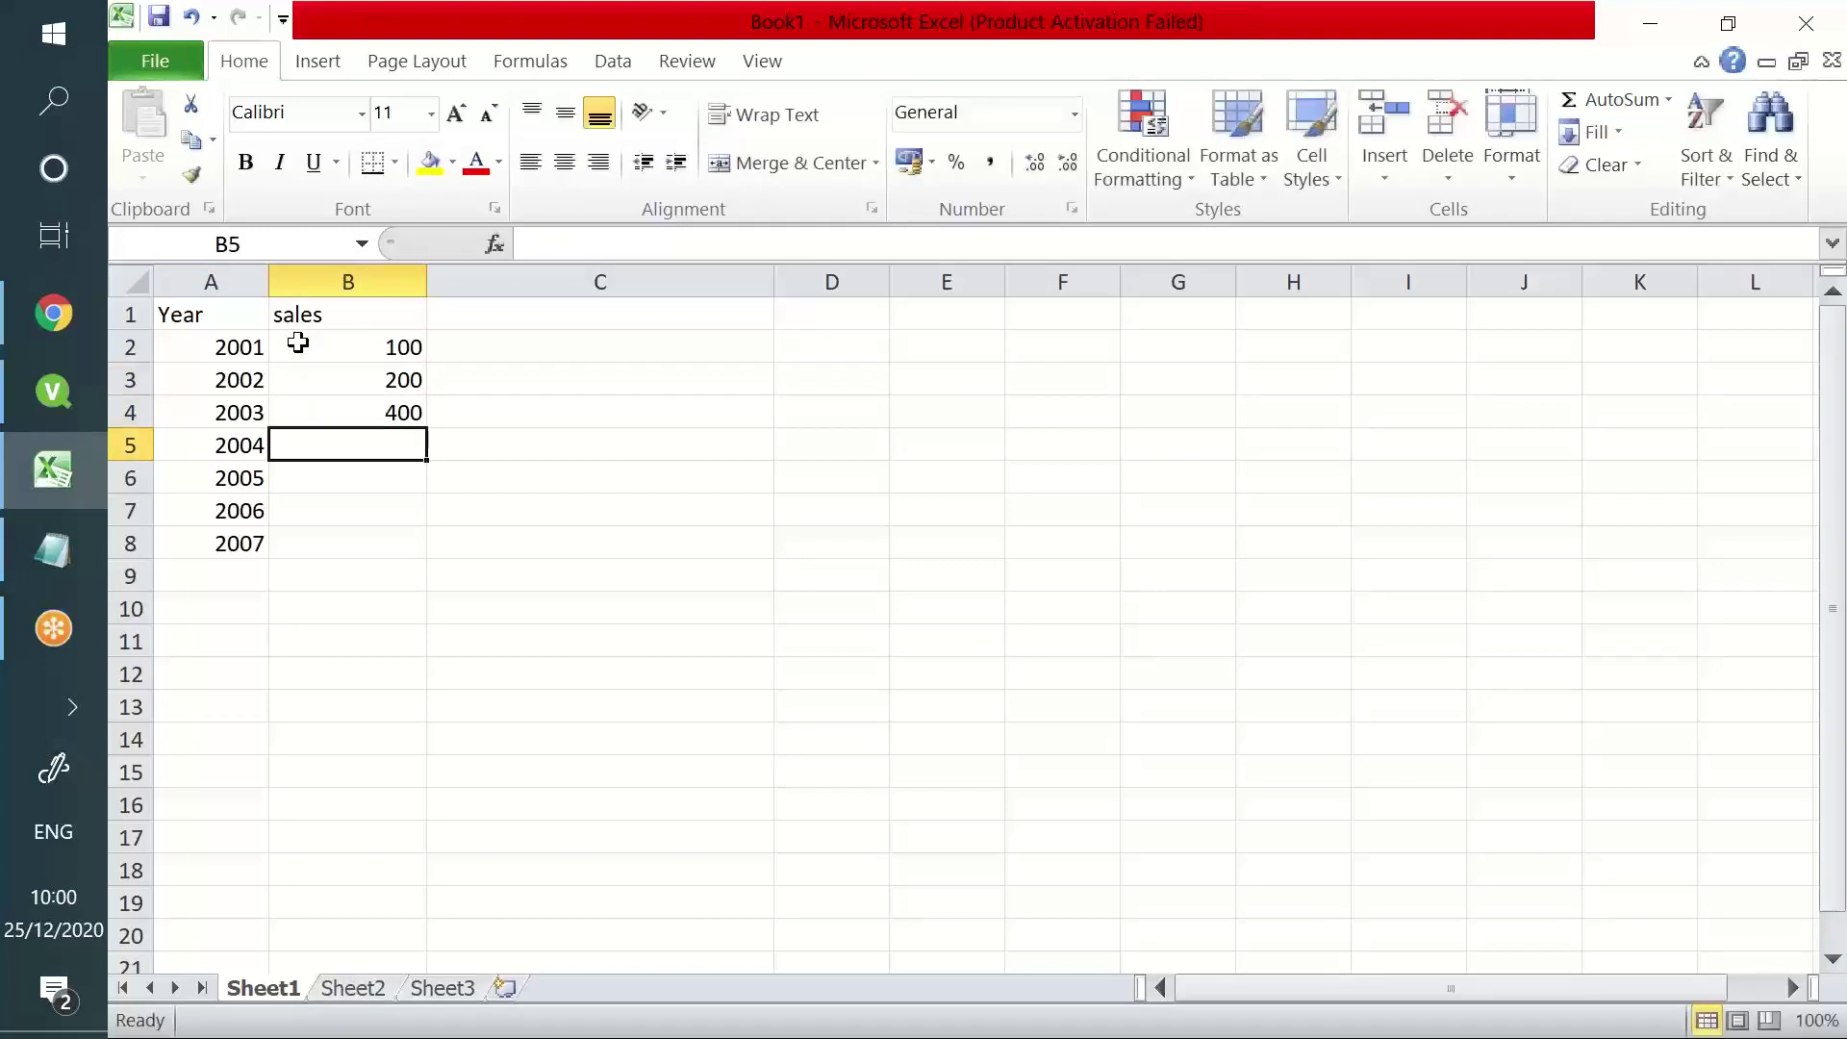
type("300")
key("Return")
type("250")
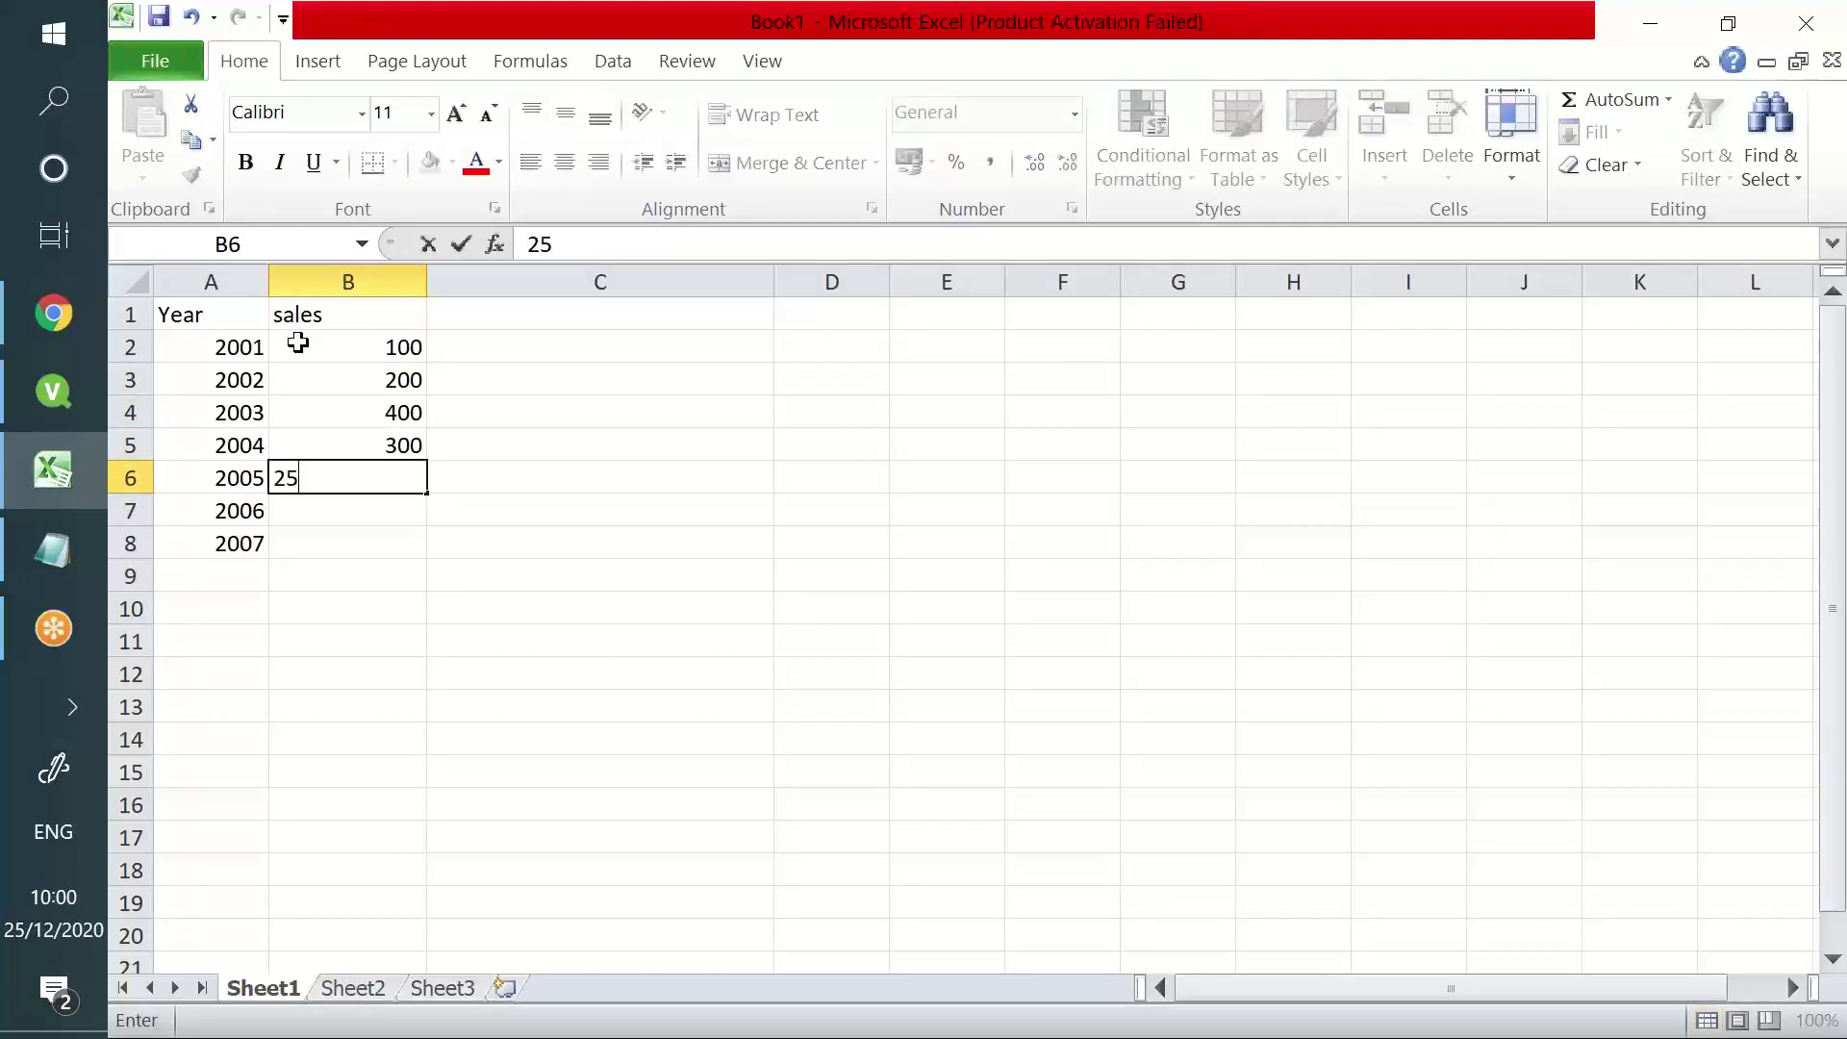
key("Return")
type("150")
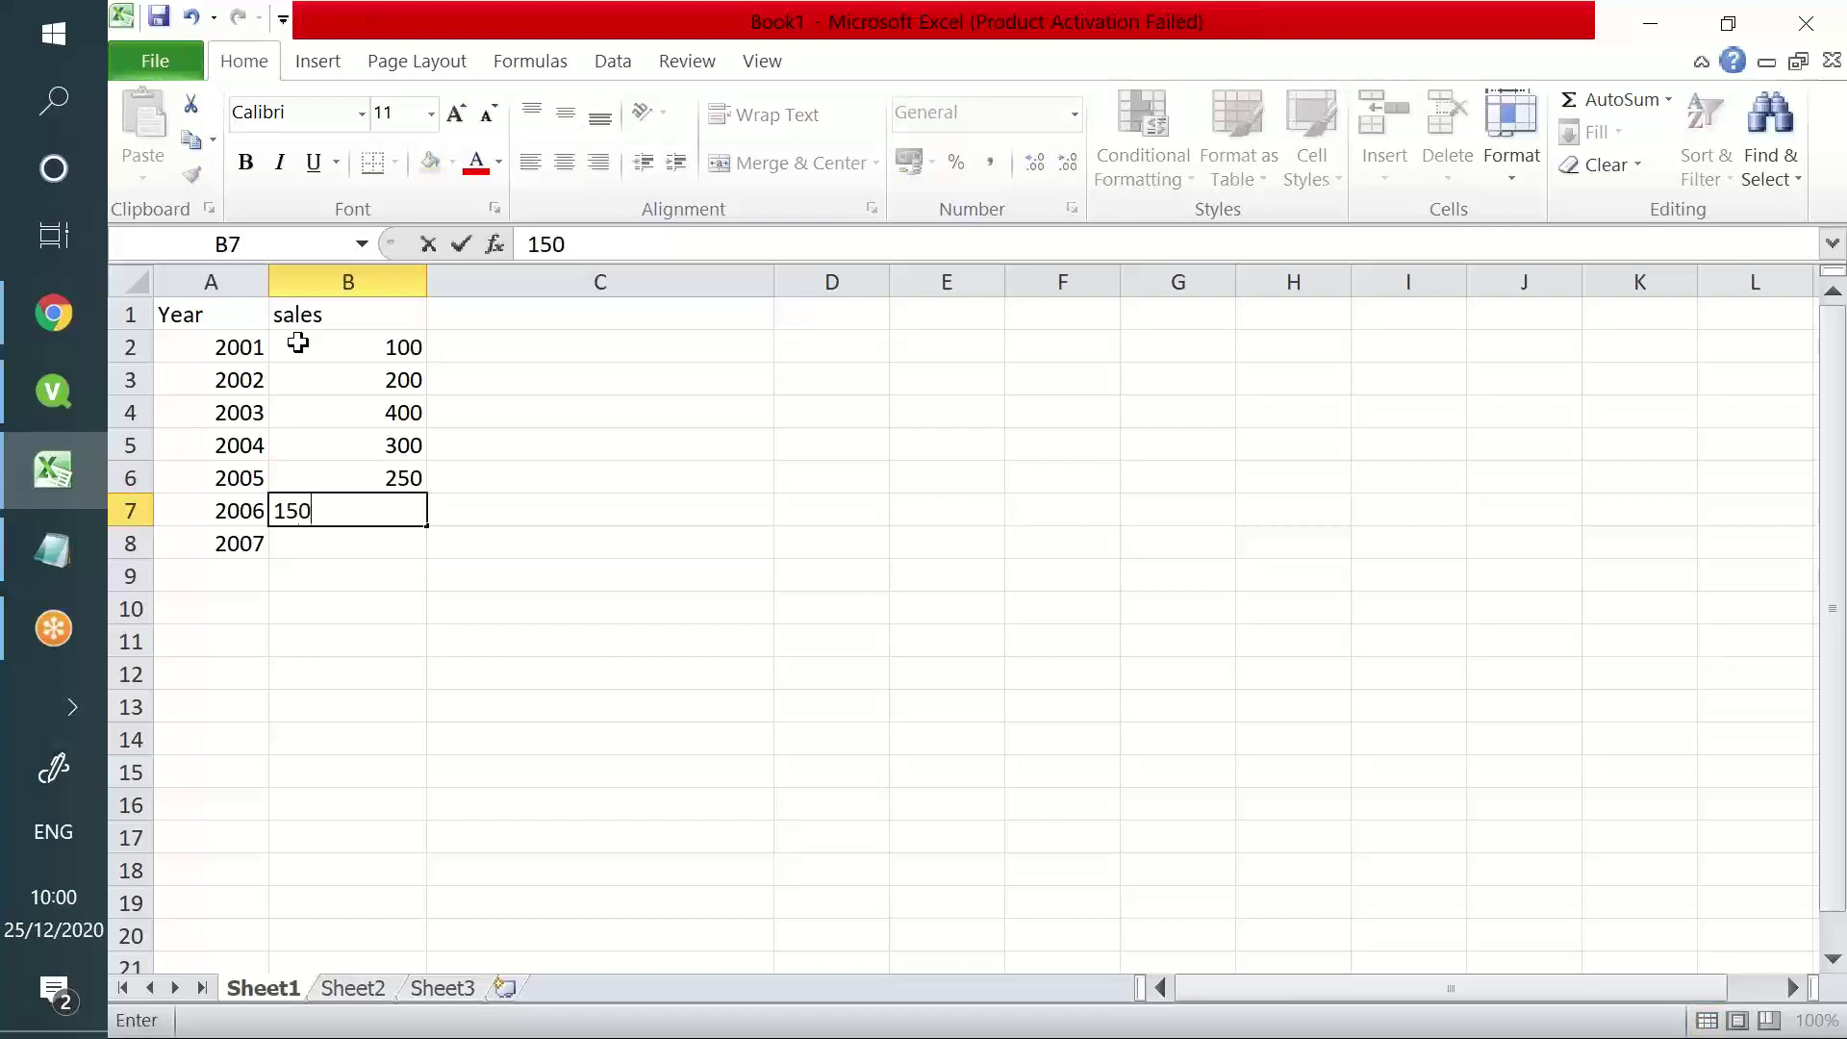
key("Return")
type("4-0")
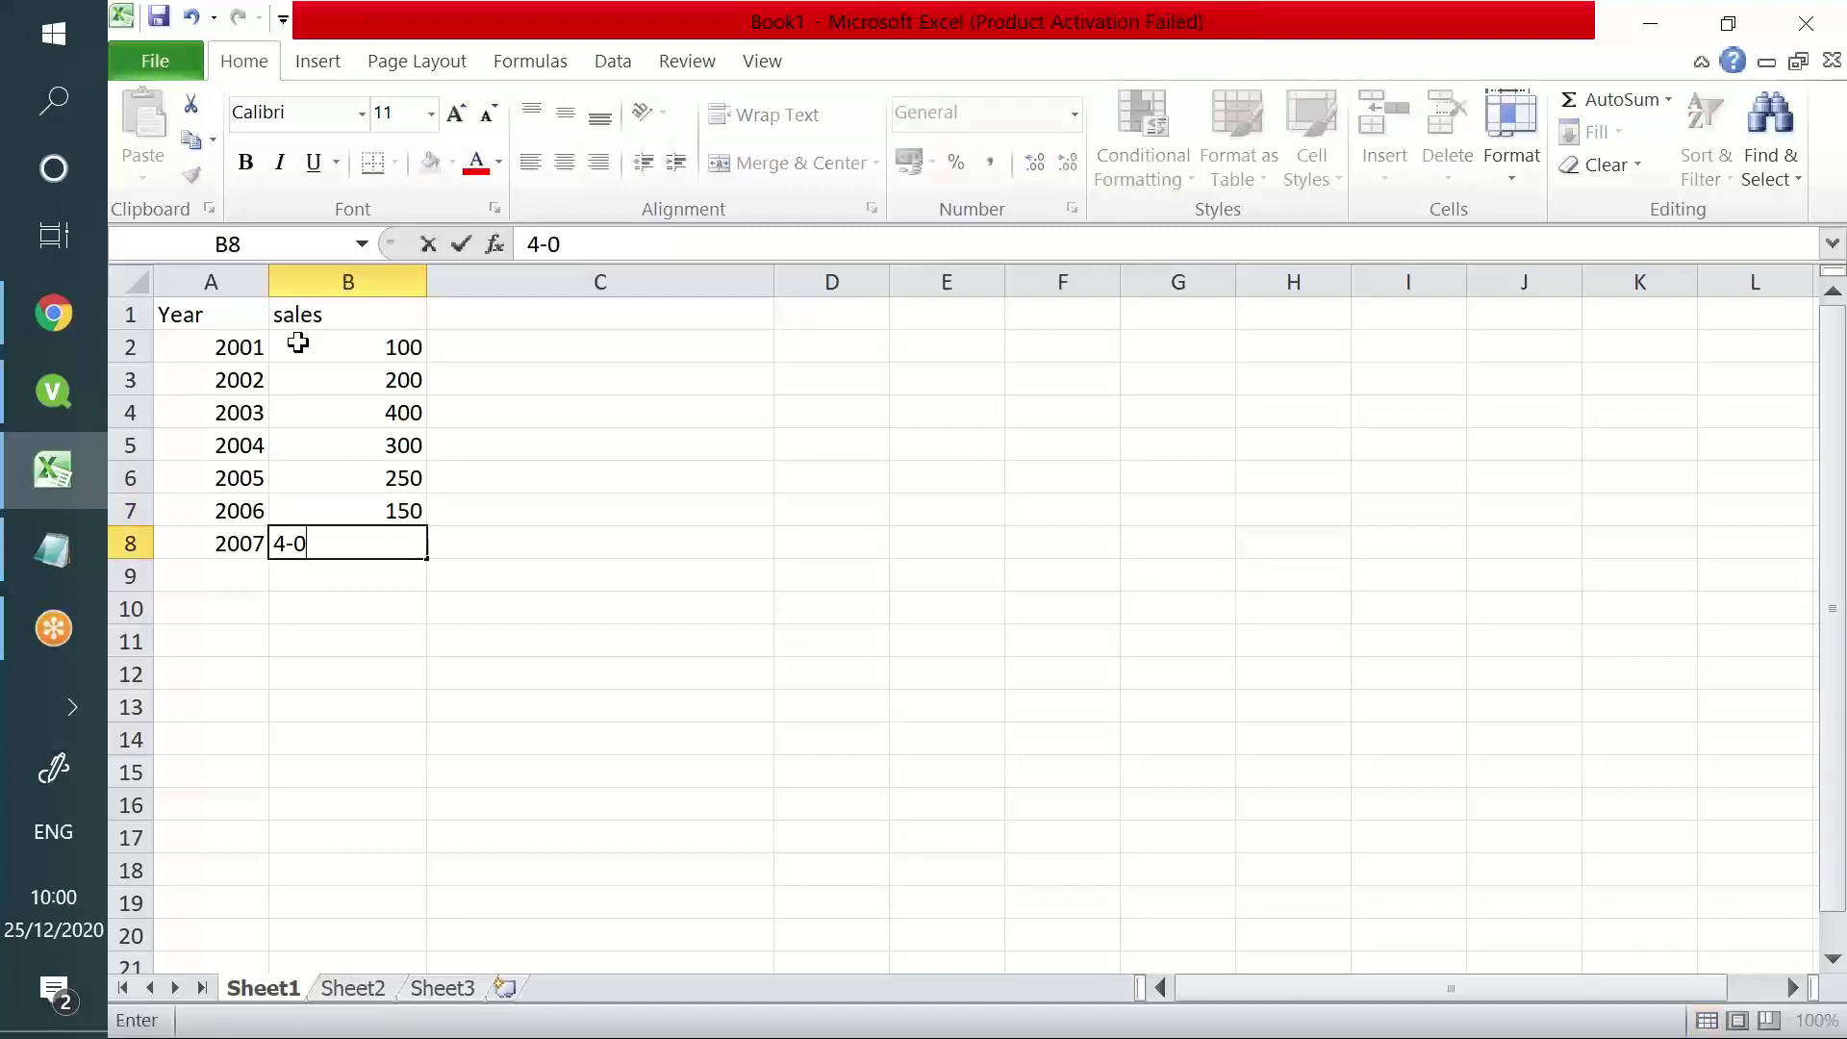
key("BackSpace")
key("BackSpace")
type("00")
key("Return")
- Enter the header Profit in cell C1, correcting typos
left_click_drag(258, 344, 409, 411)
mouse_move(502, 323)
left_mouse_down()
mouse_move(524, 332)
mouse_move(528, 305)
left_mouse_up()
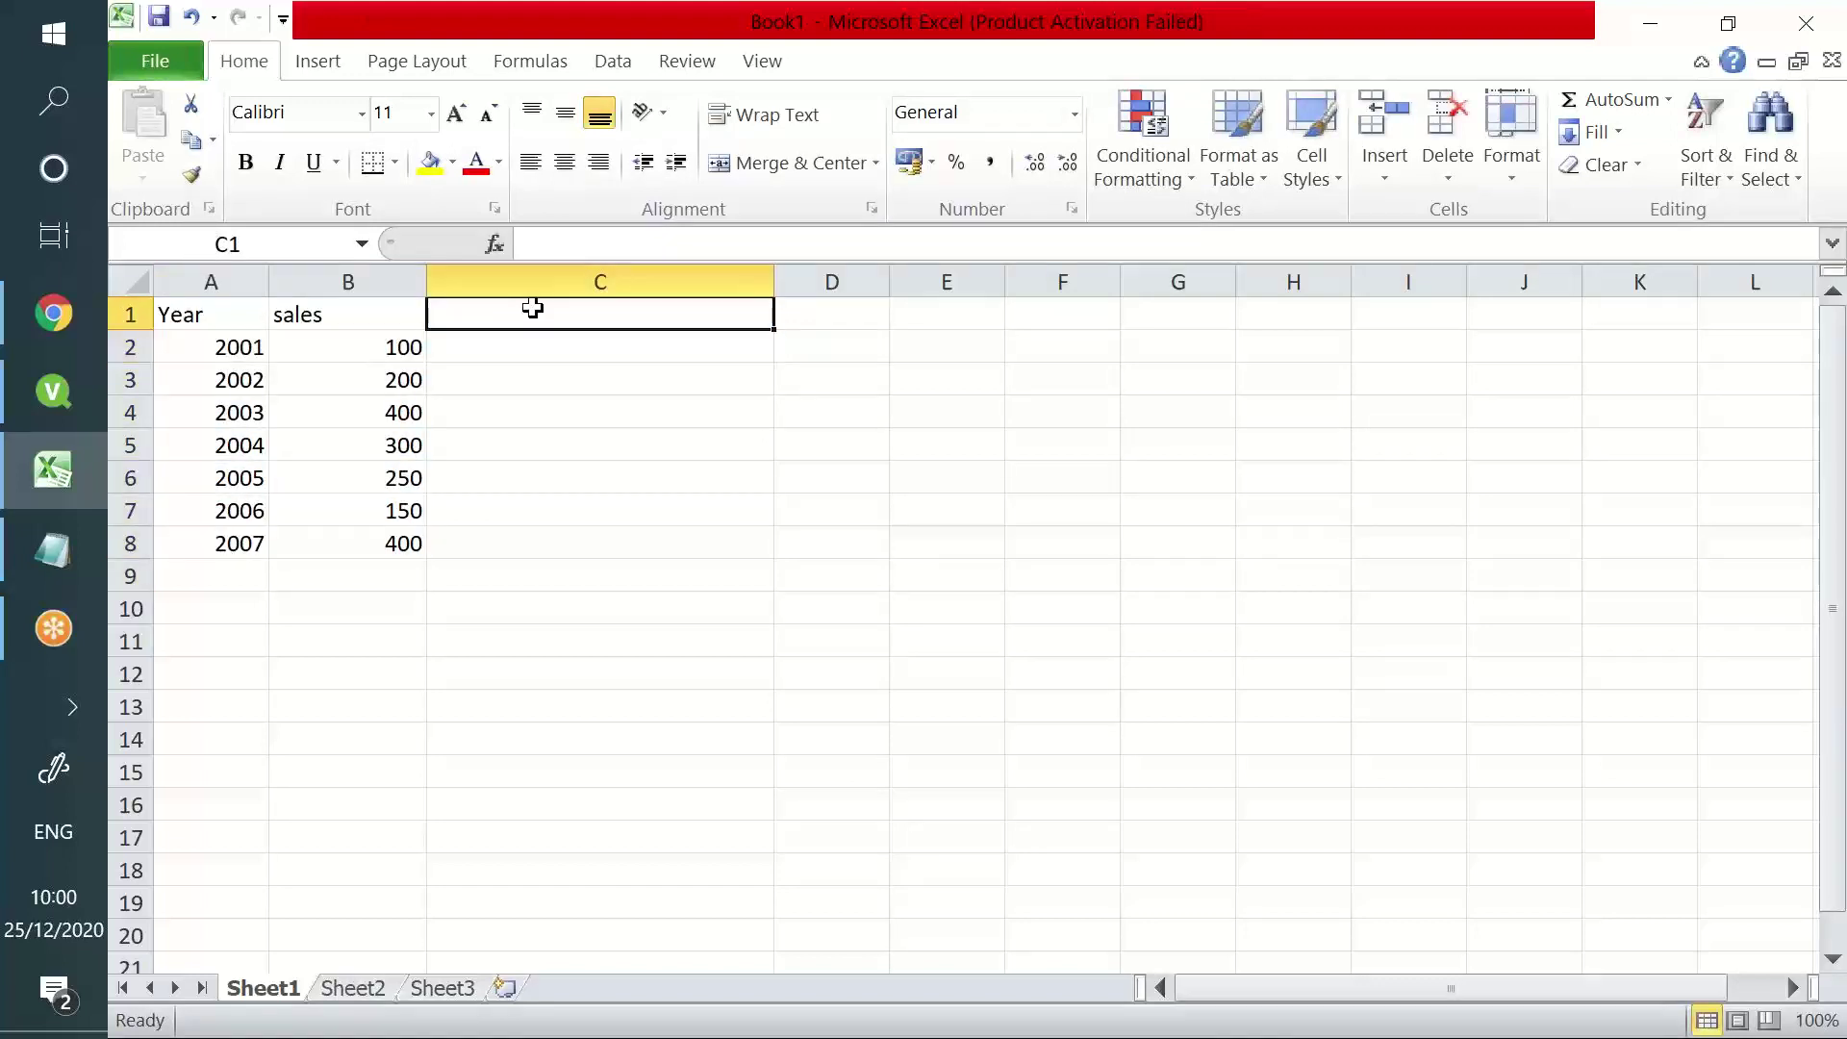
type("Sale")
key("BackSpace")
key("BackSpace")
key("BackSpace")
key("BackSpace")
type("Po")
key("BackSpace")
type("rfit")
key("Return")
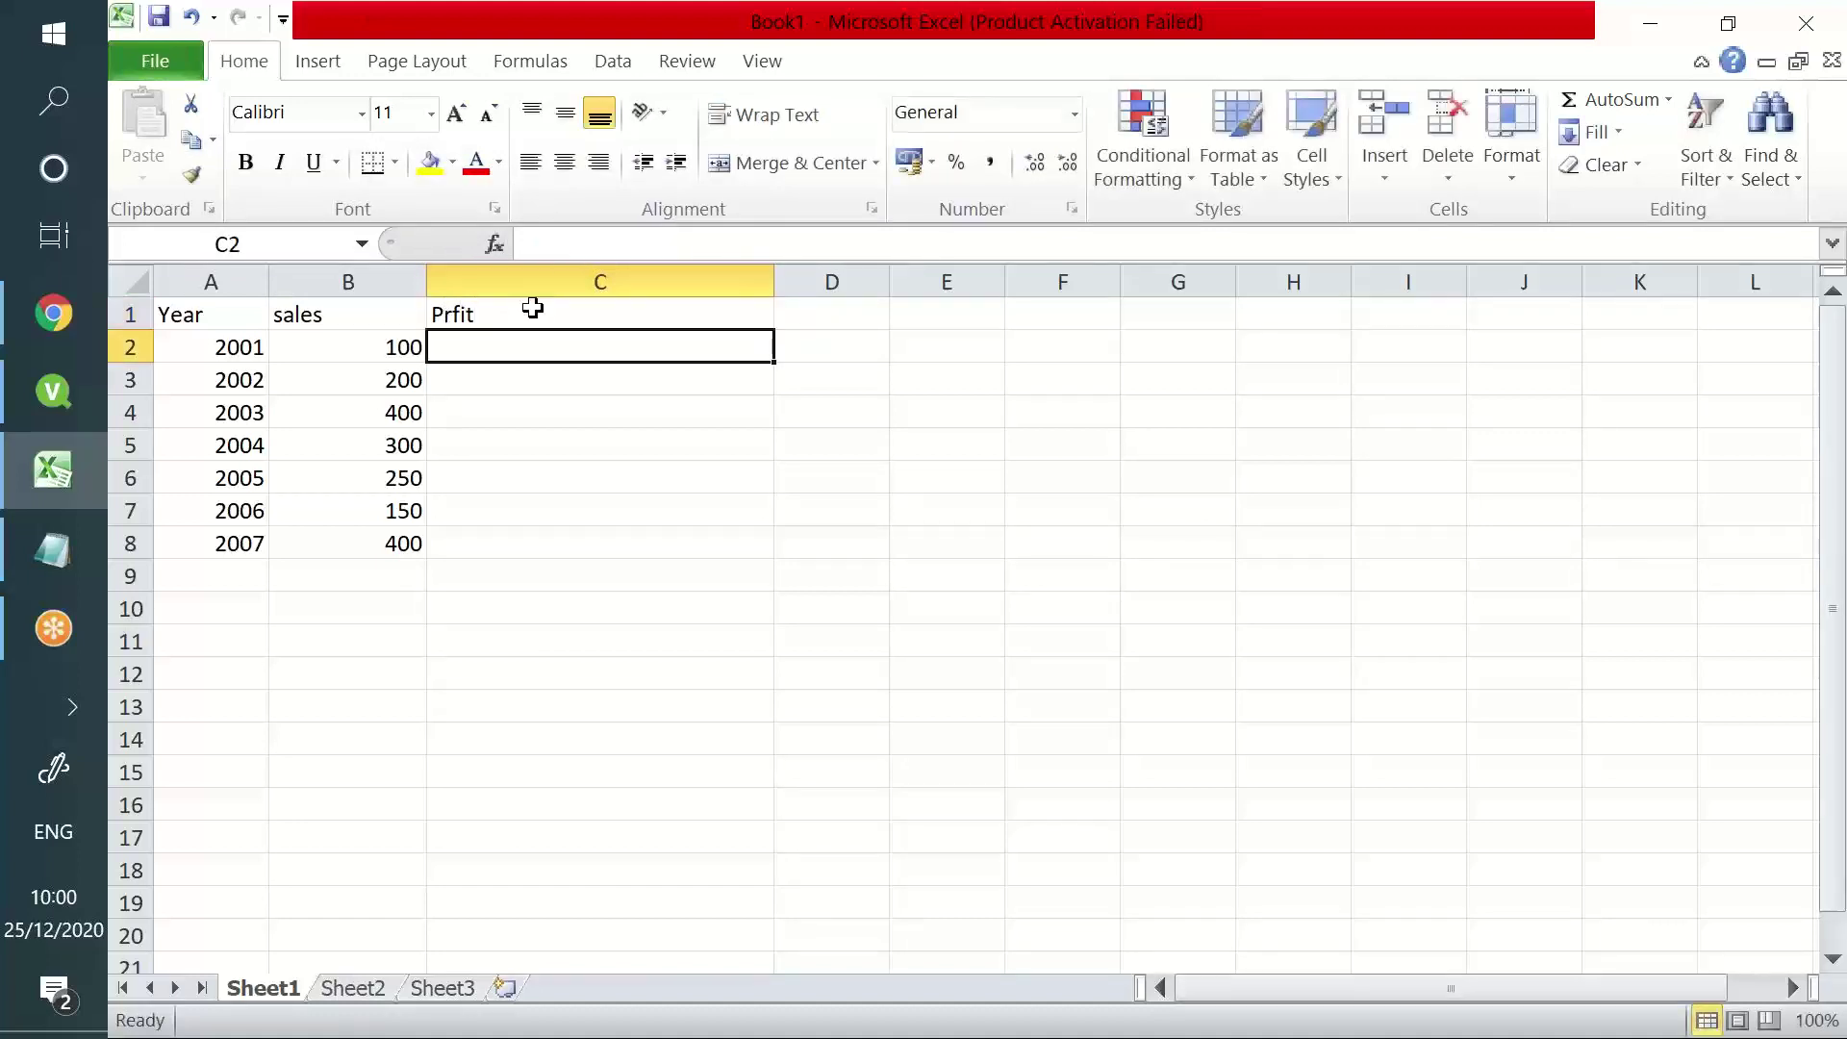
left_click(512, 308)
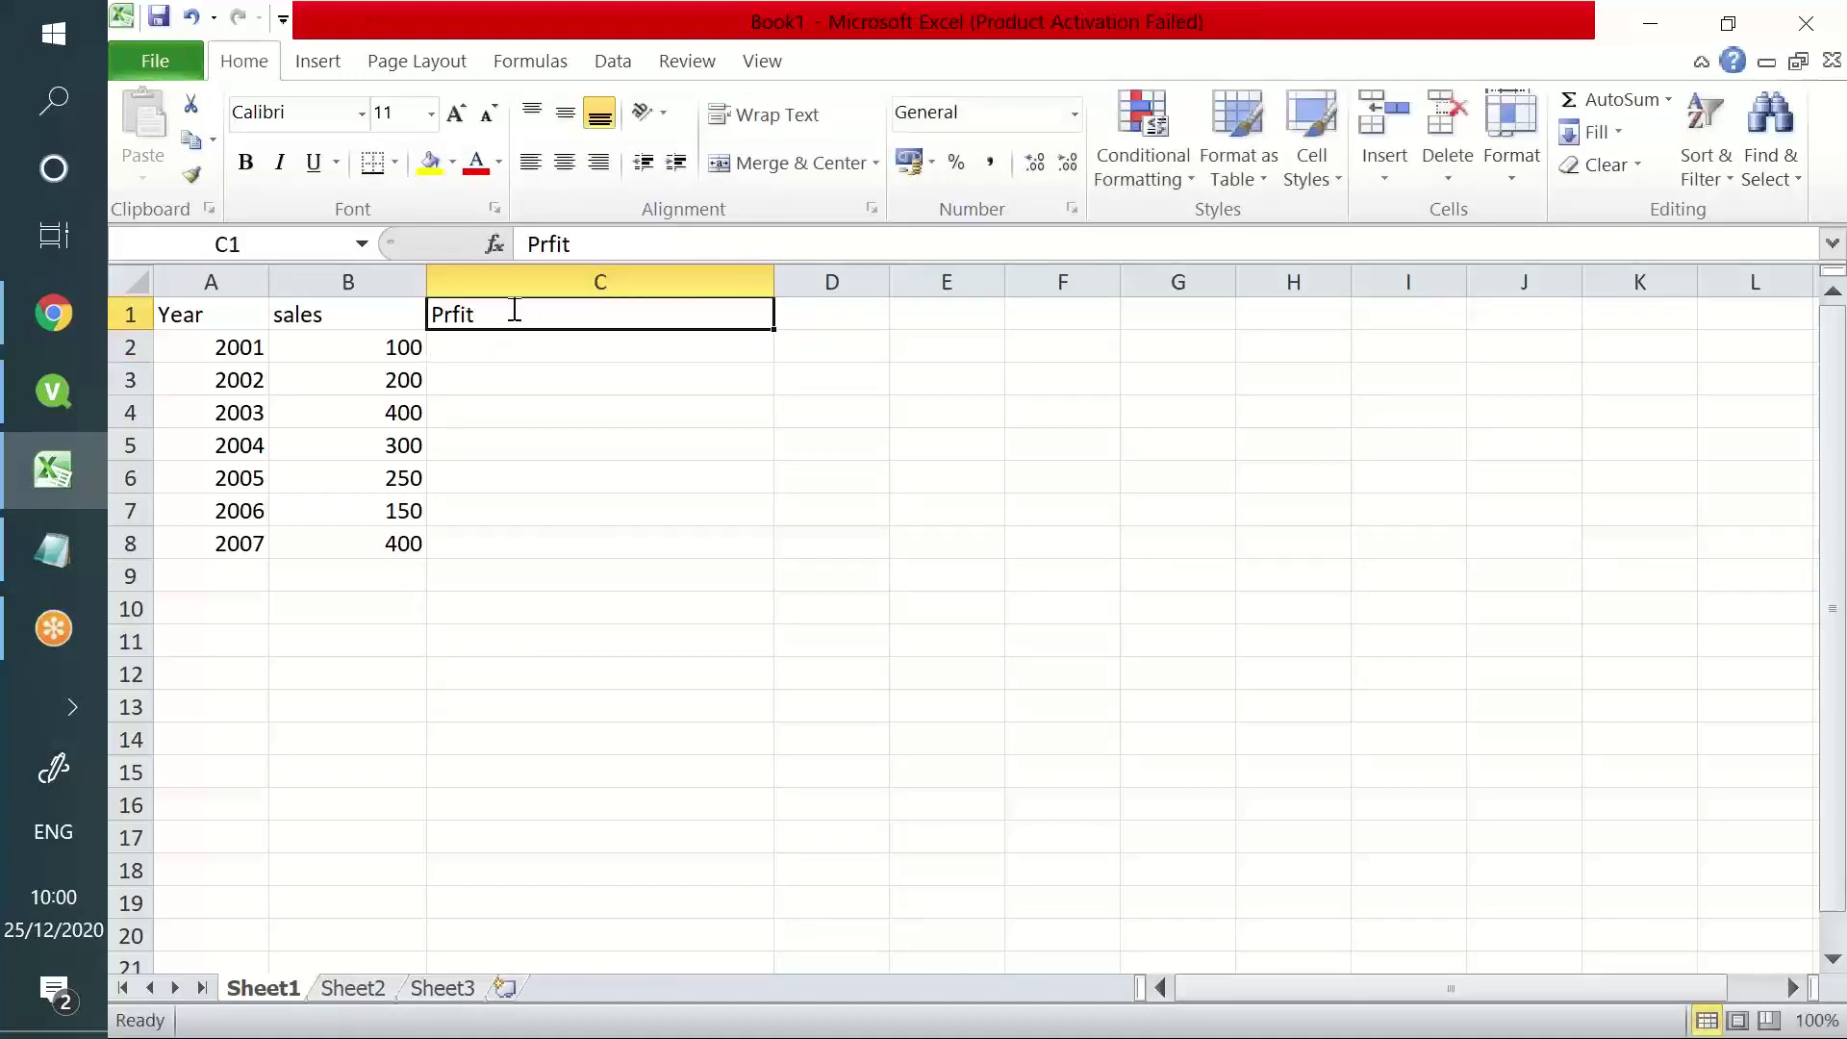
type("Profoit")
key("BackSpace")
key("BackSpace")
key("BackSpace")
type("it")
key("Return")
key("Return")
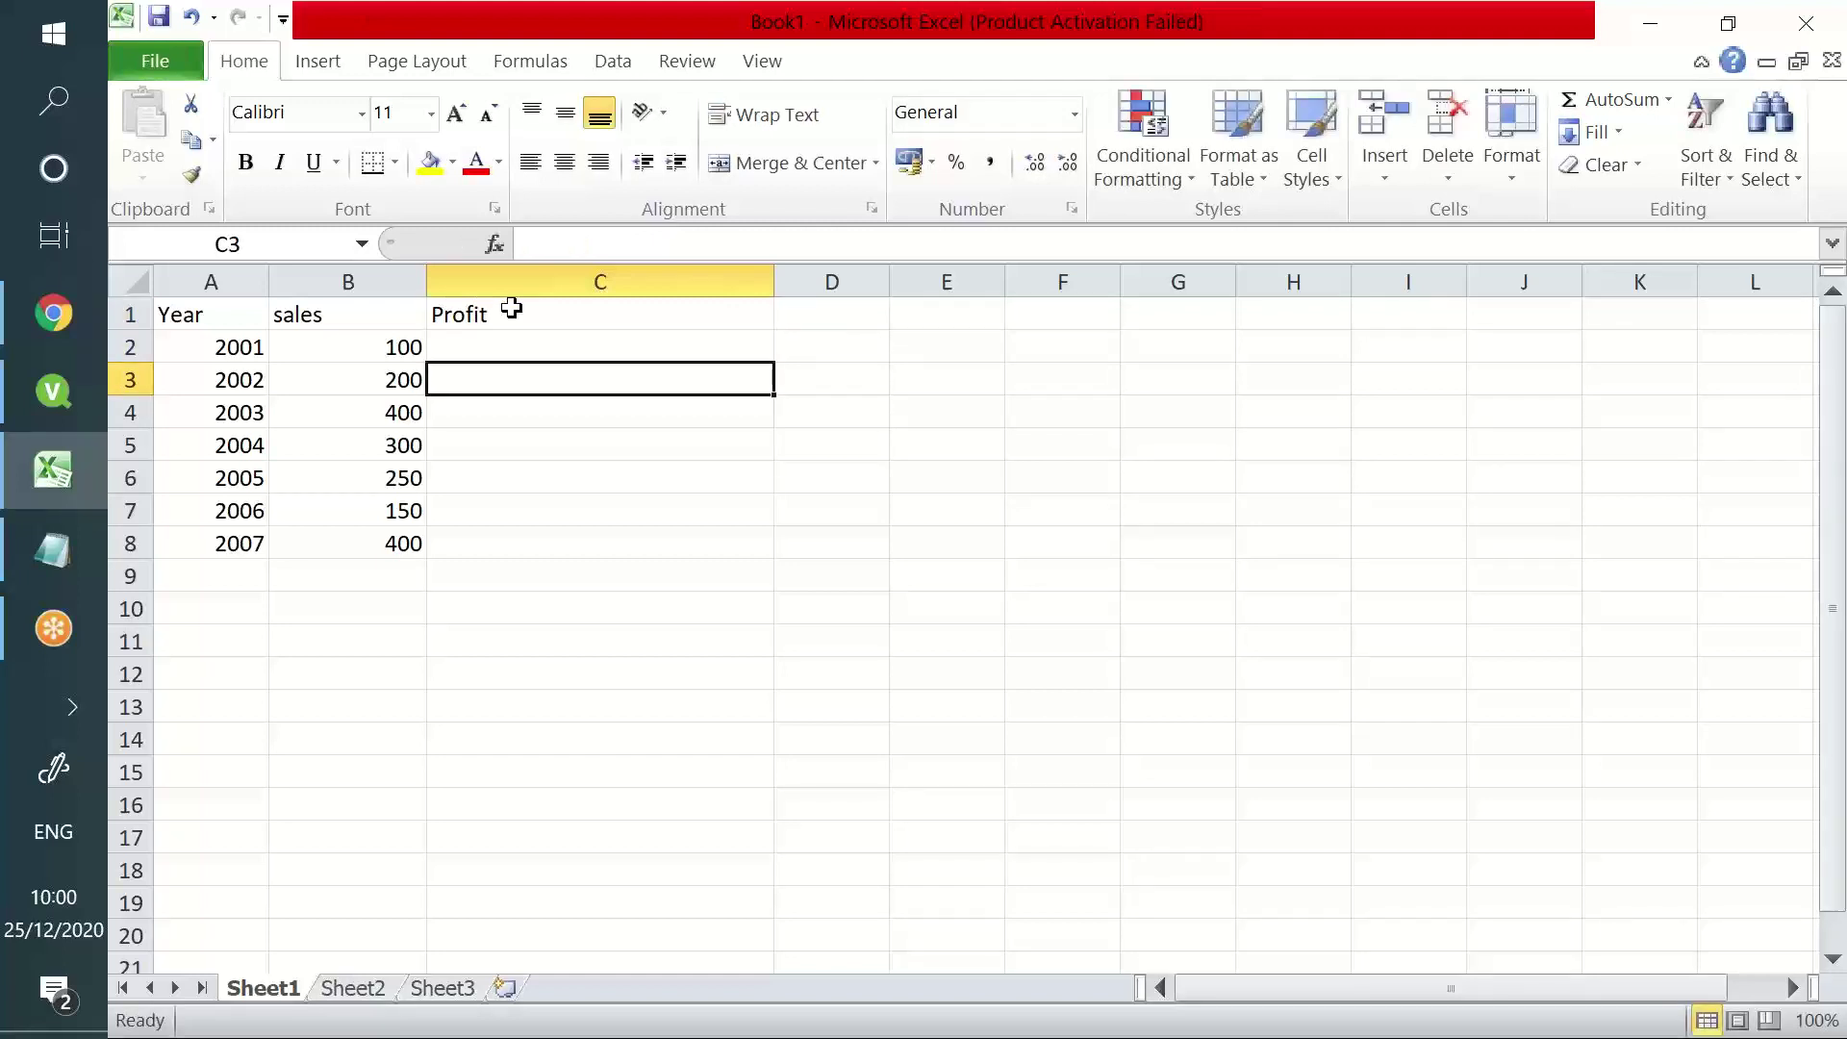
- Put a dash in C2, =B3-B2 in C3, and extend the header to Profit/loss
left_click_drag(241, 348, 375, 342)
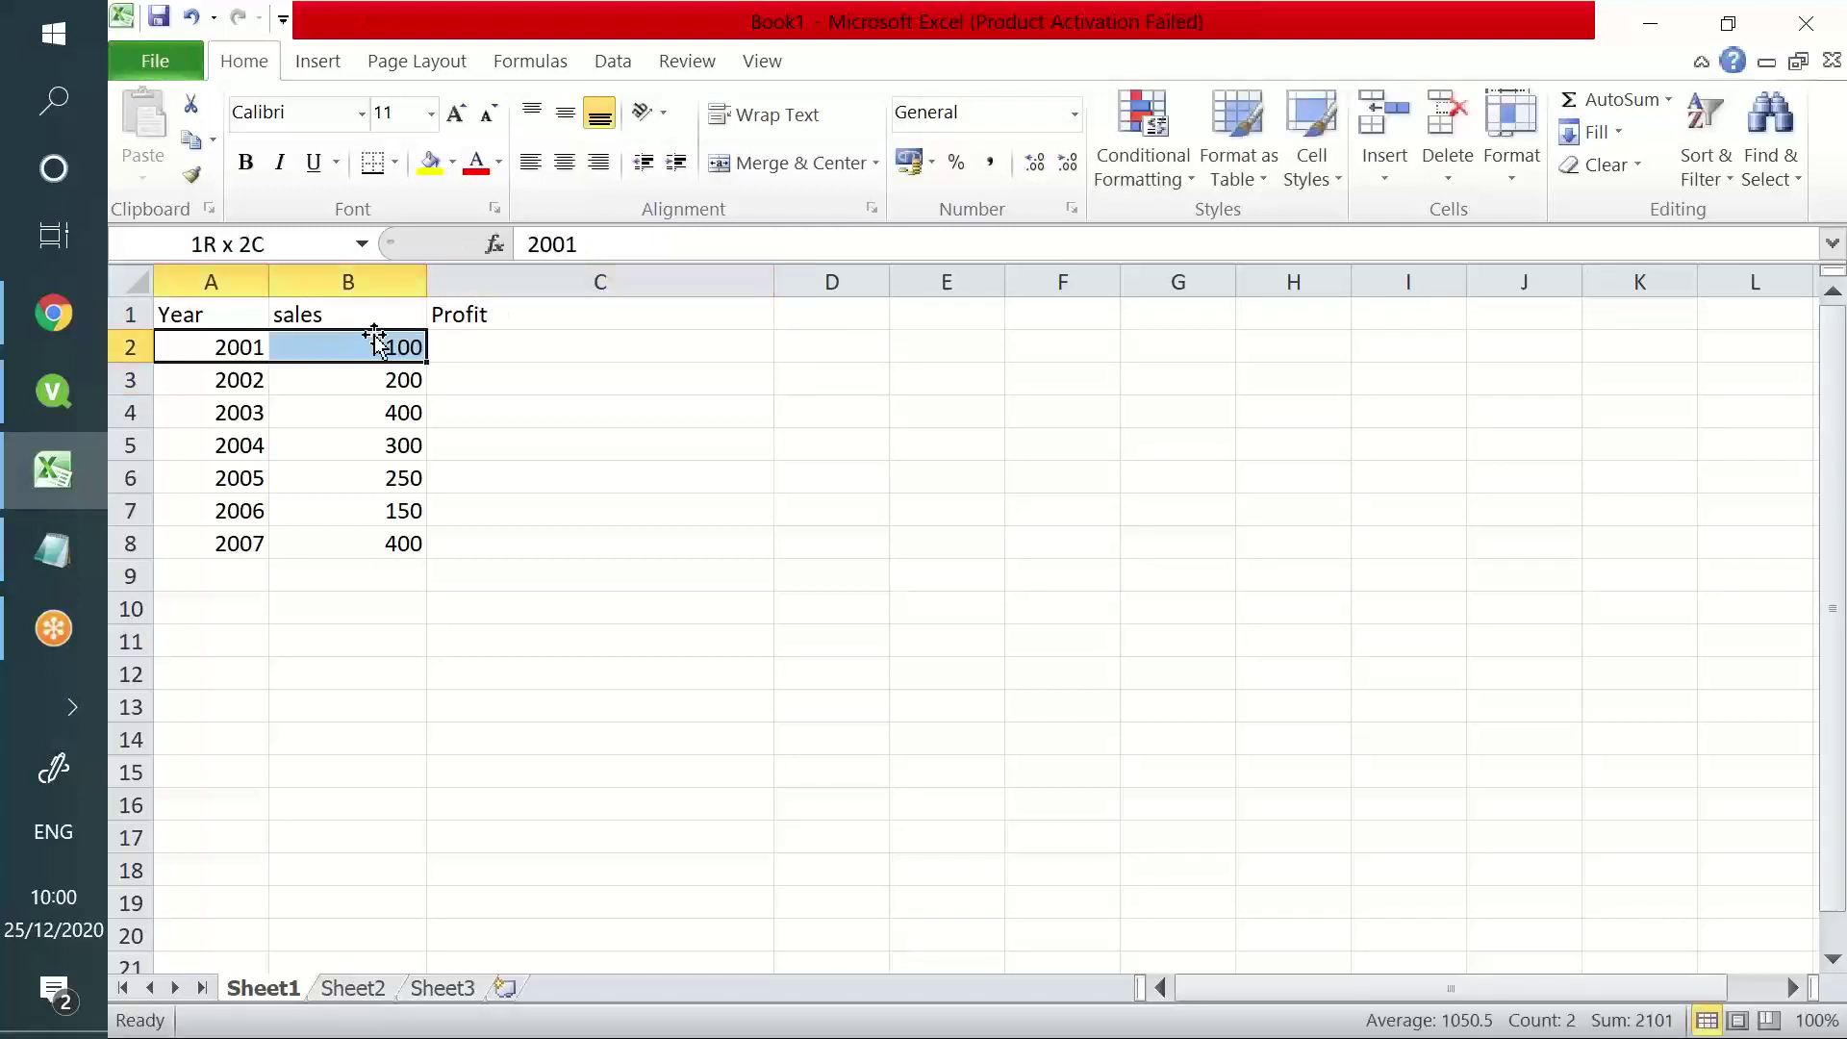
left_click(494, 343)
type("-")
key("Return")
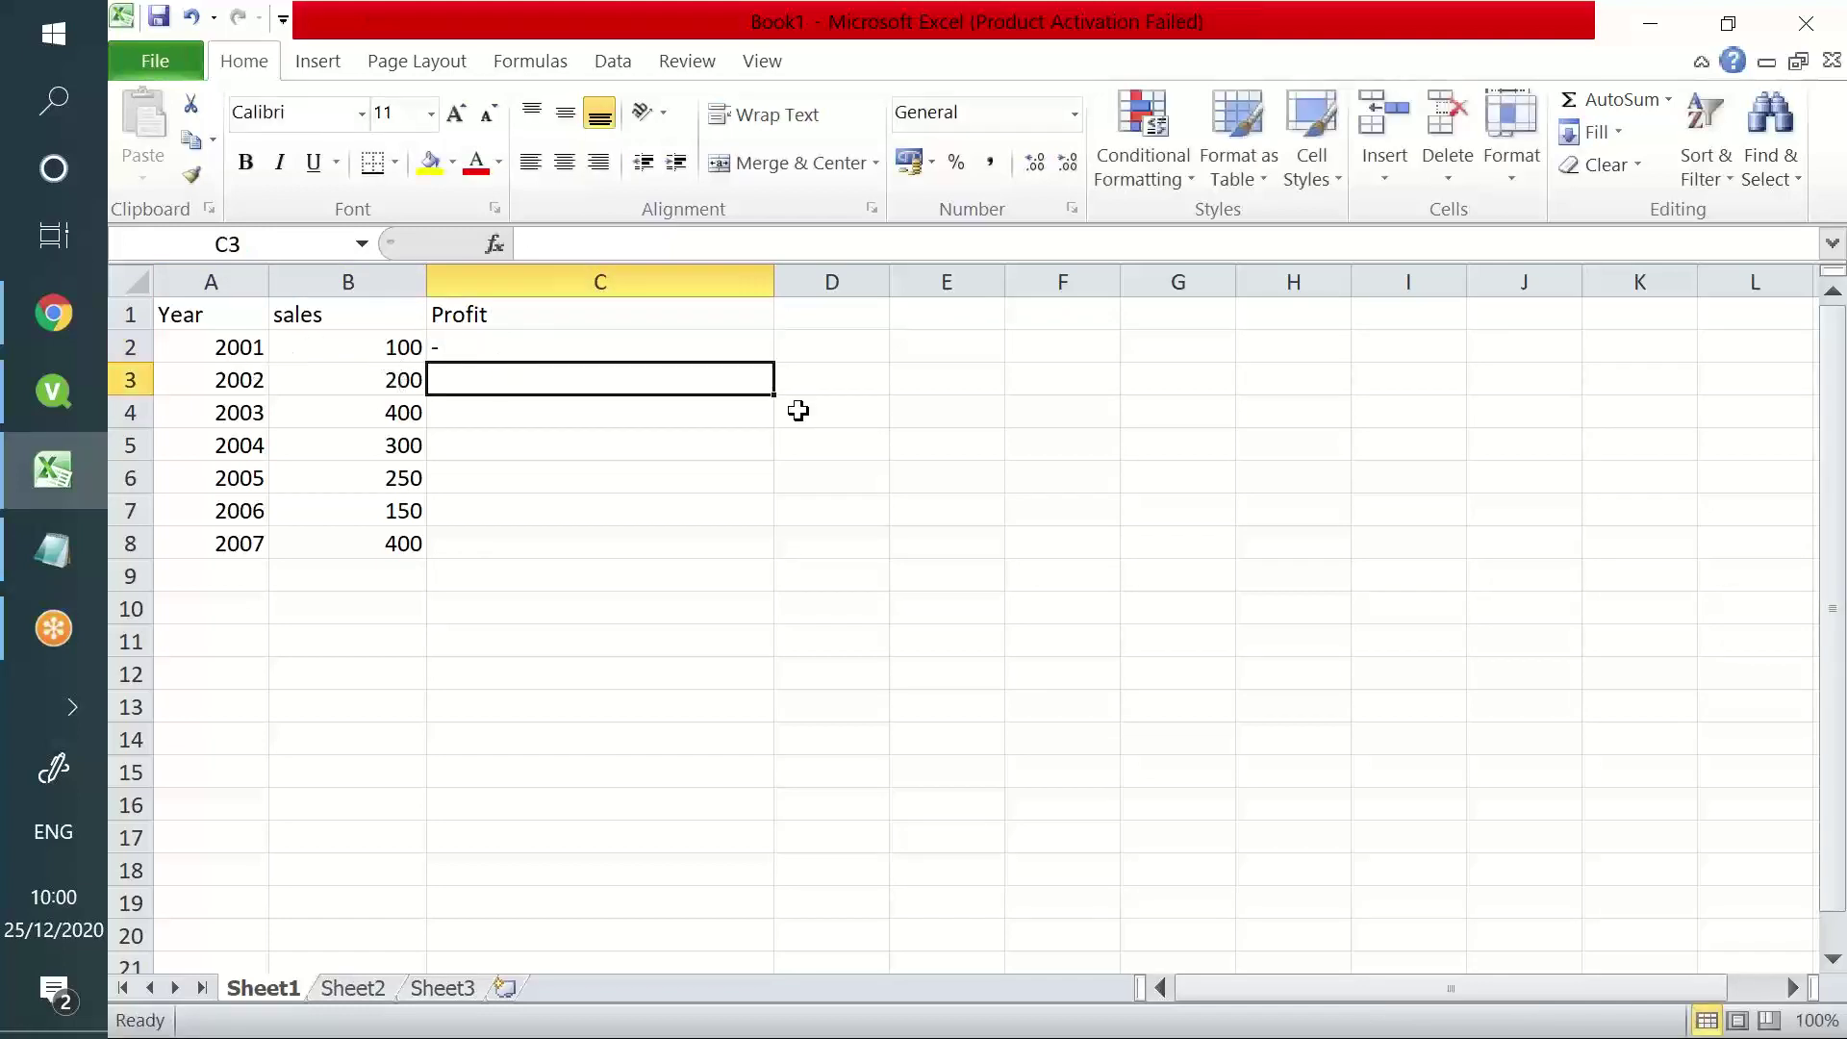
type("=")
key("Left")
type("-")
key("Up")
key("Left")
key("Return")
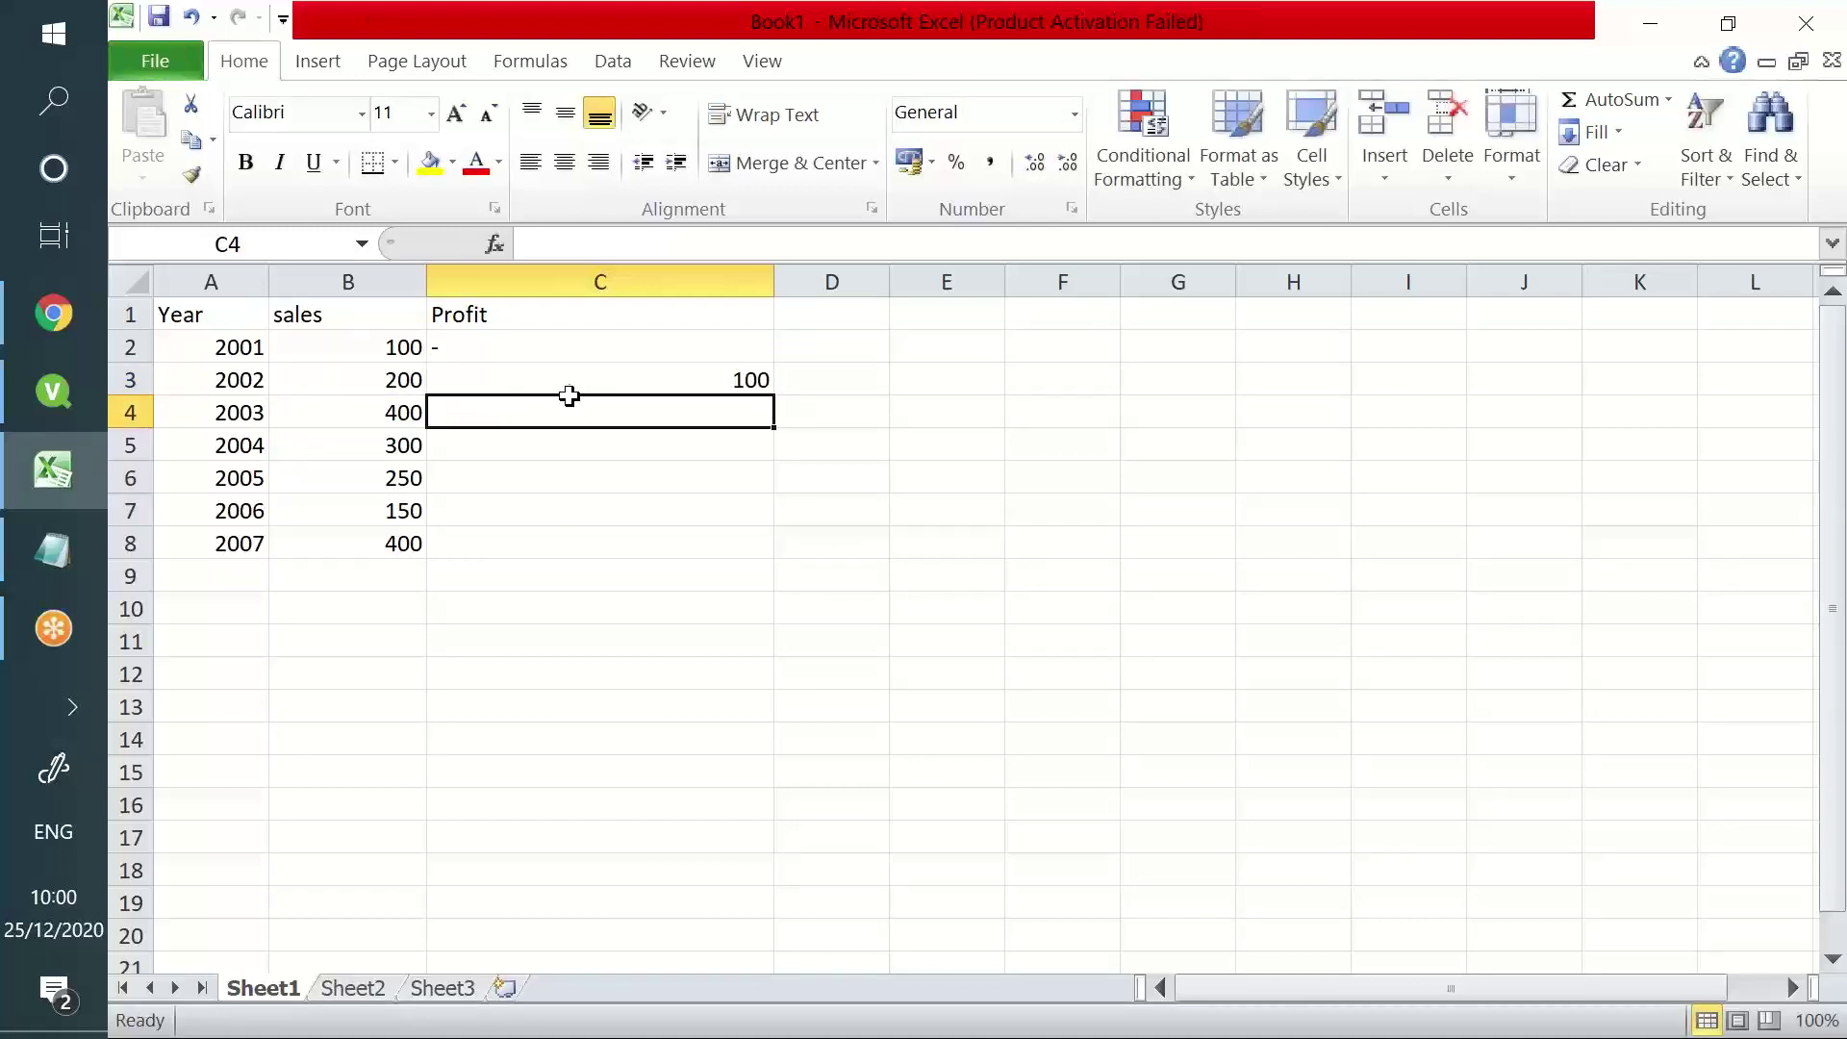
double_click(577, 316)
type("/loss")
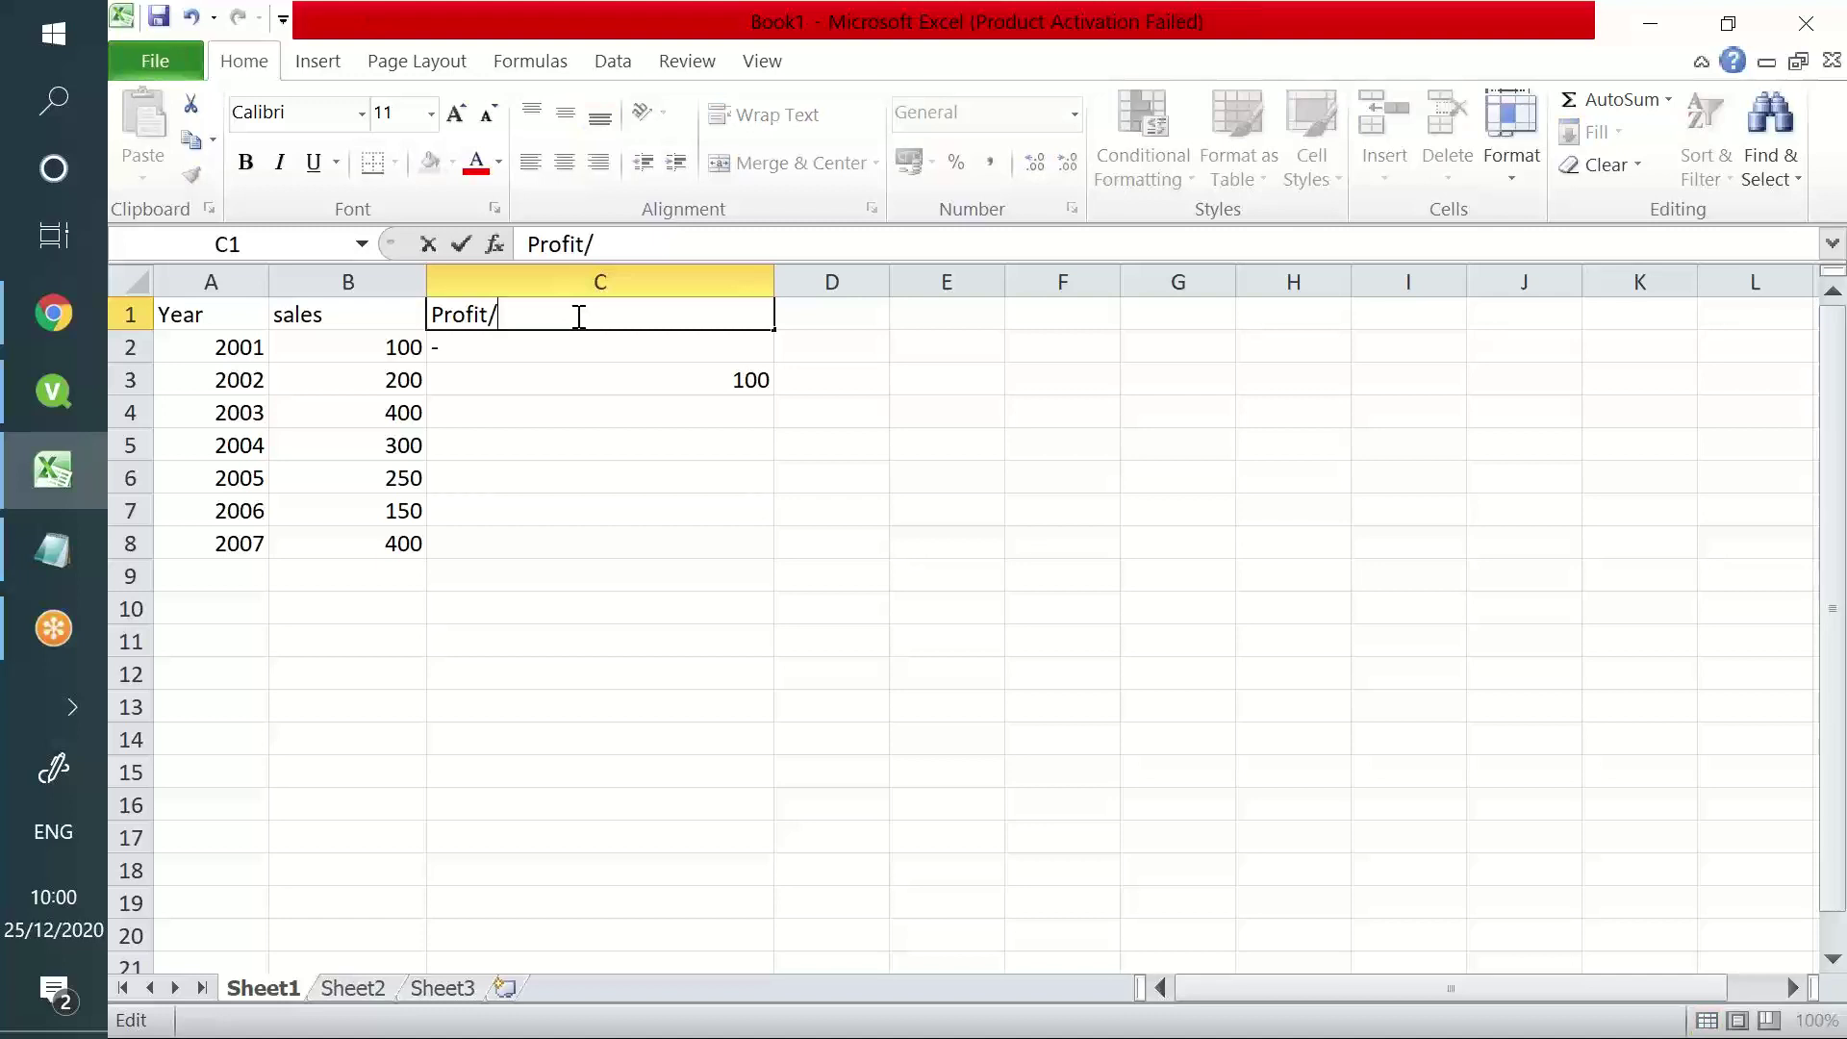
key("Return")
- Enter the formula =B4-B3 in C4 for the 2003 change
left_click(580, 412)
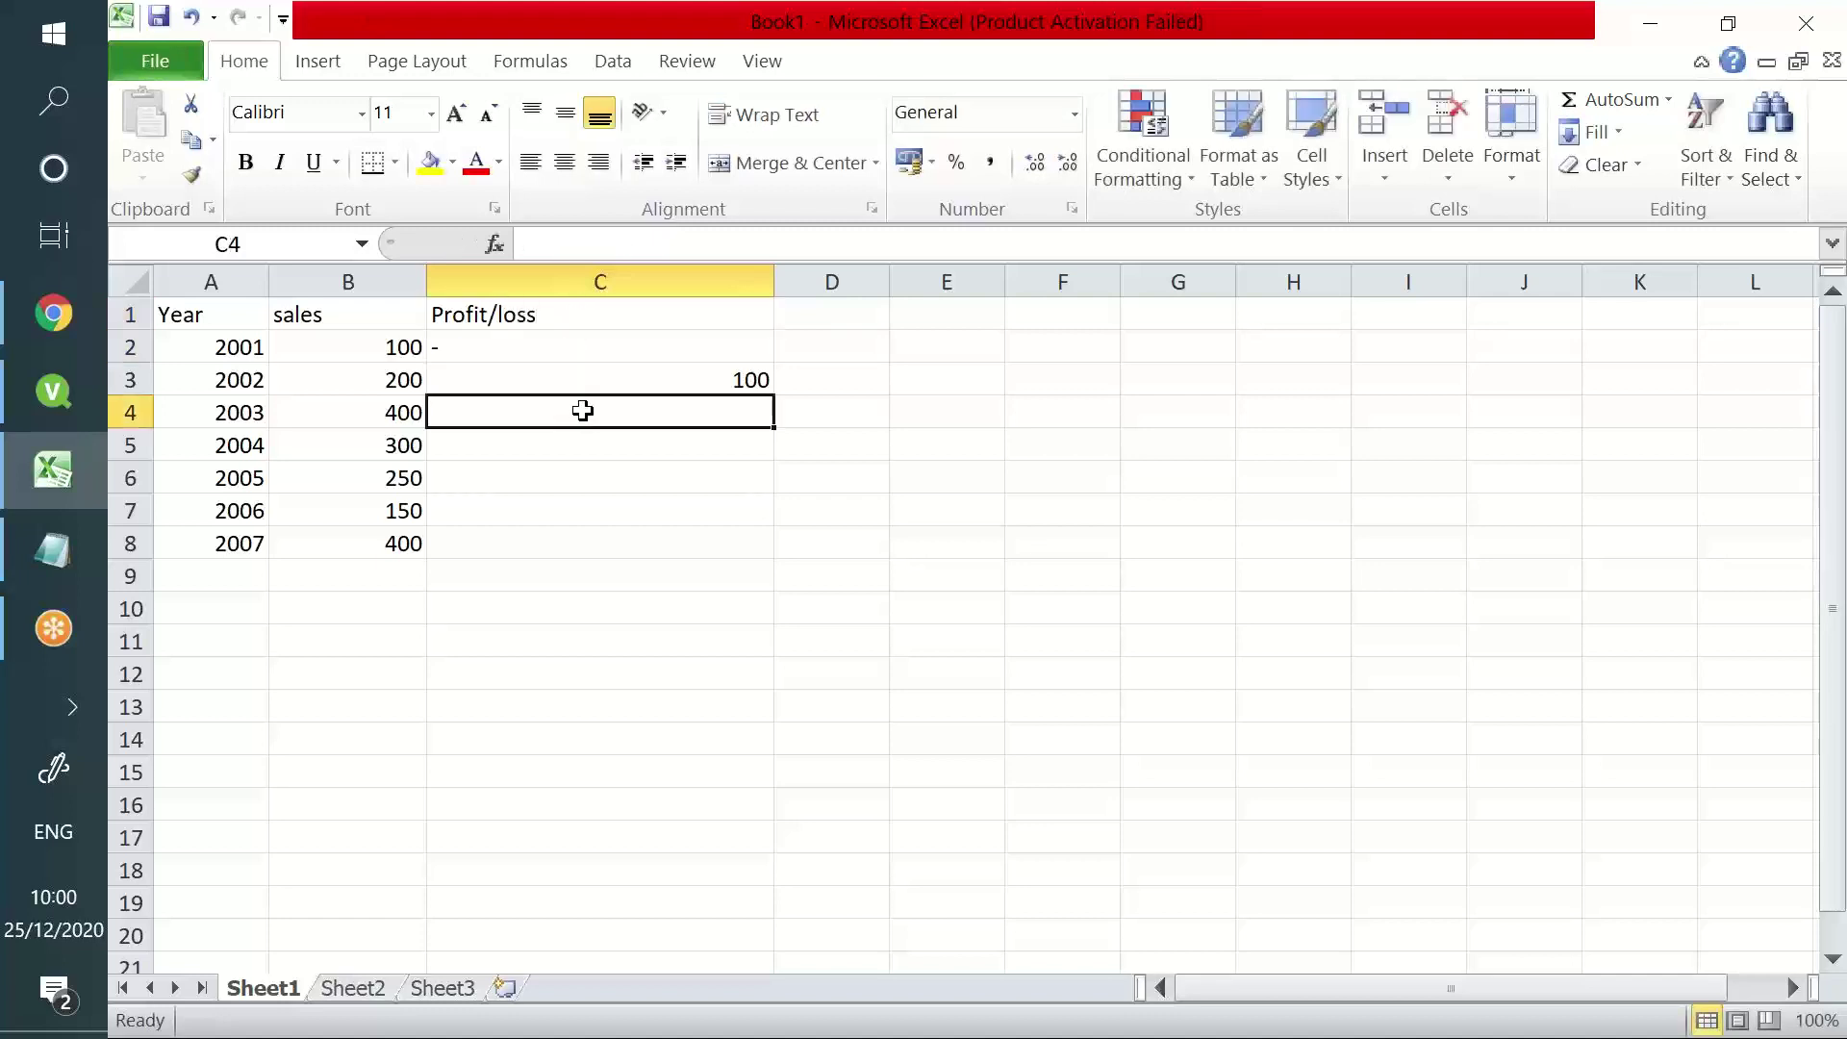
type("=")
key("Left")
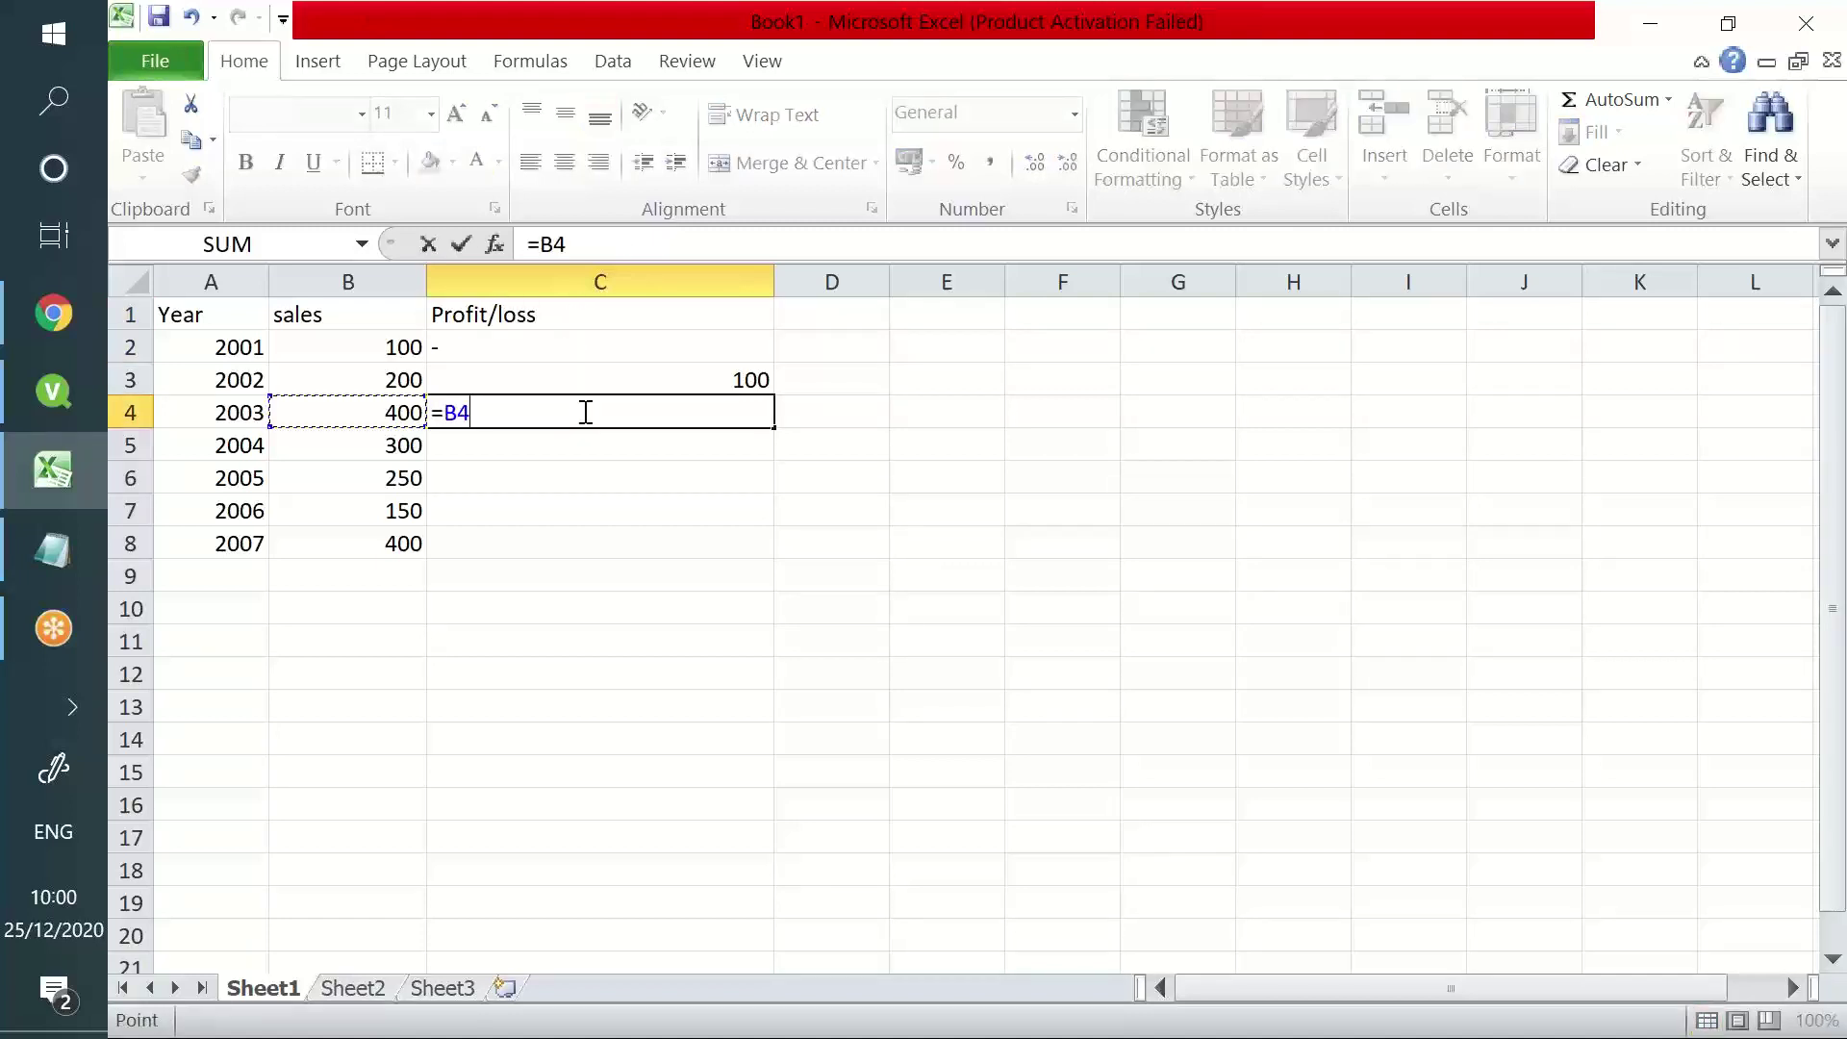
type("-")
key("Left")
key("Up")
key("Up")
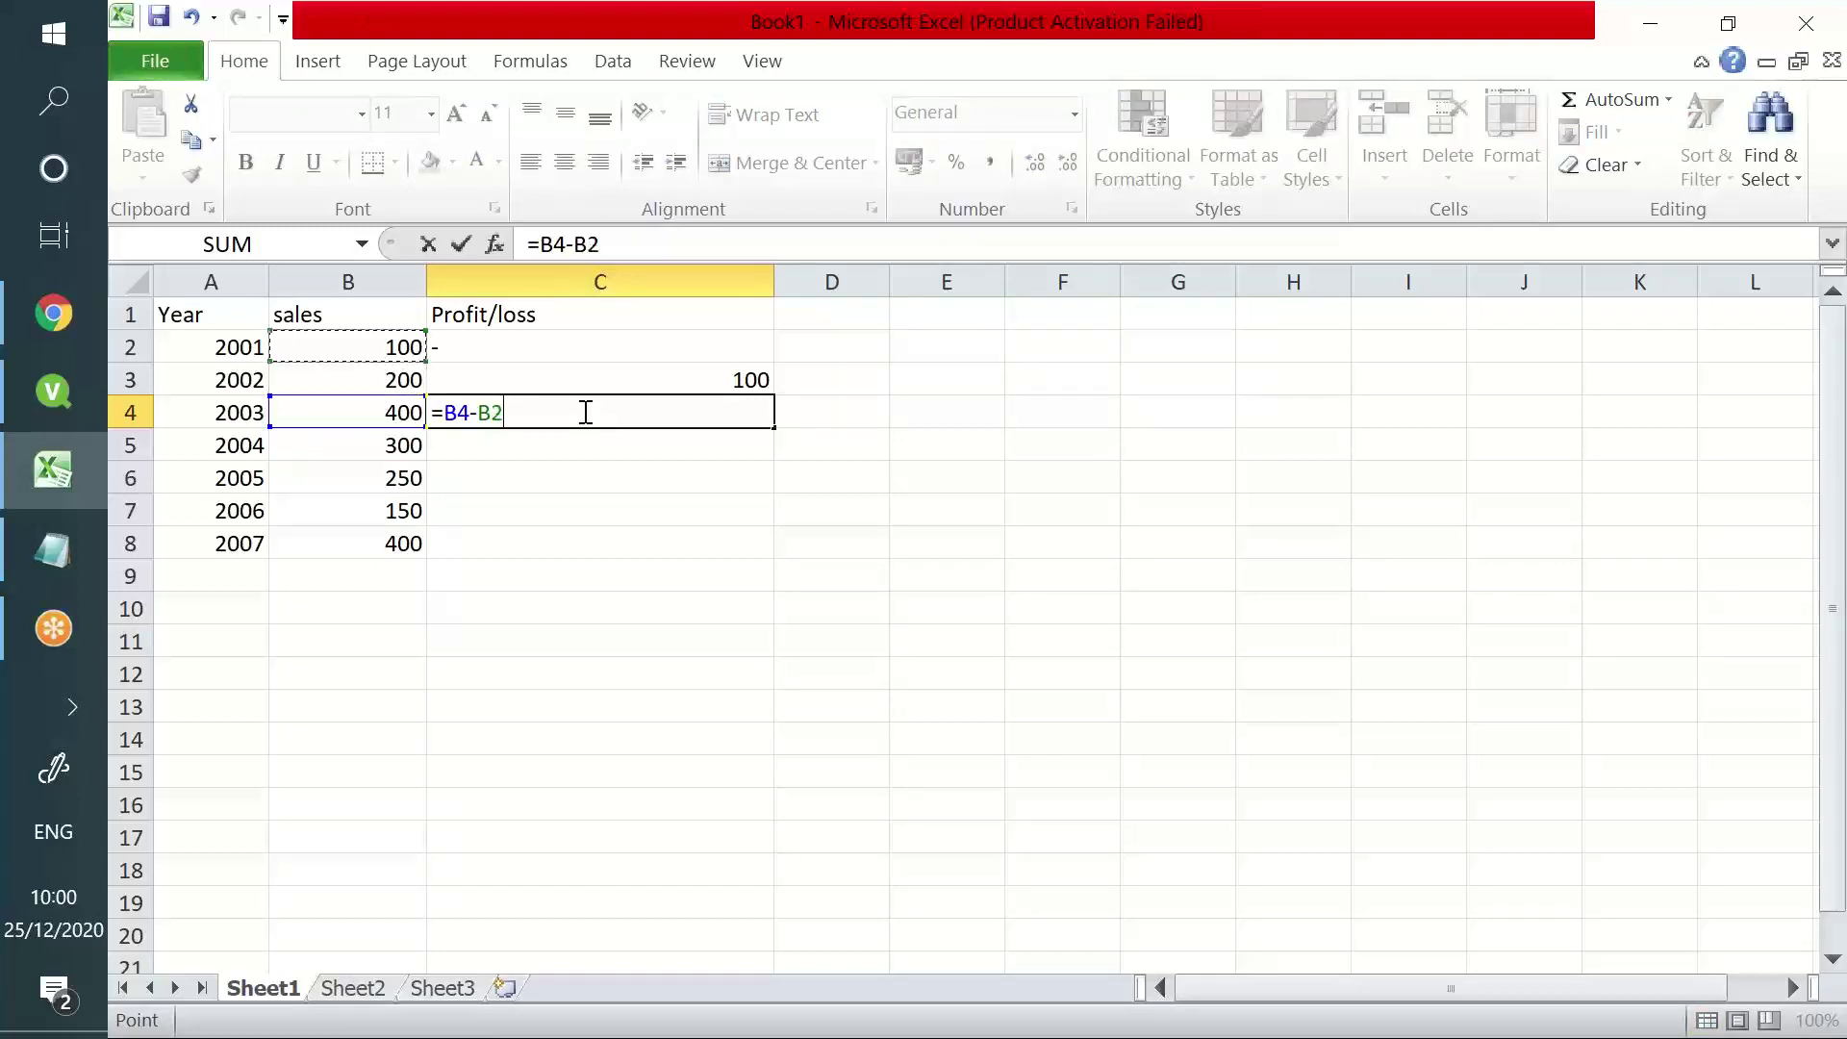
key("Right")
key("Down")
key("Left")
key("Return")
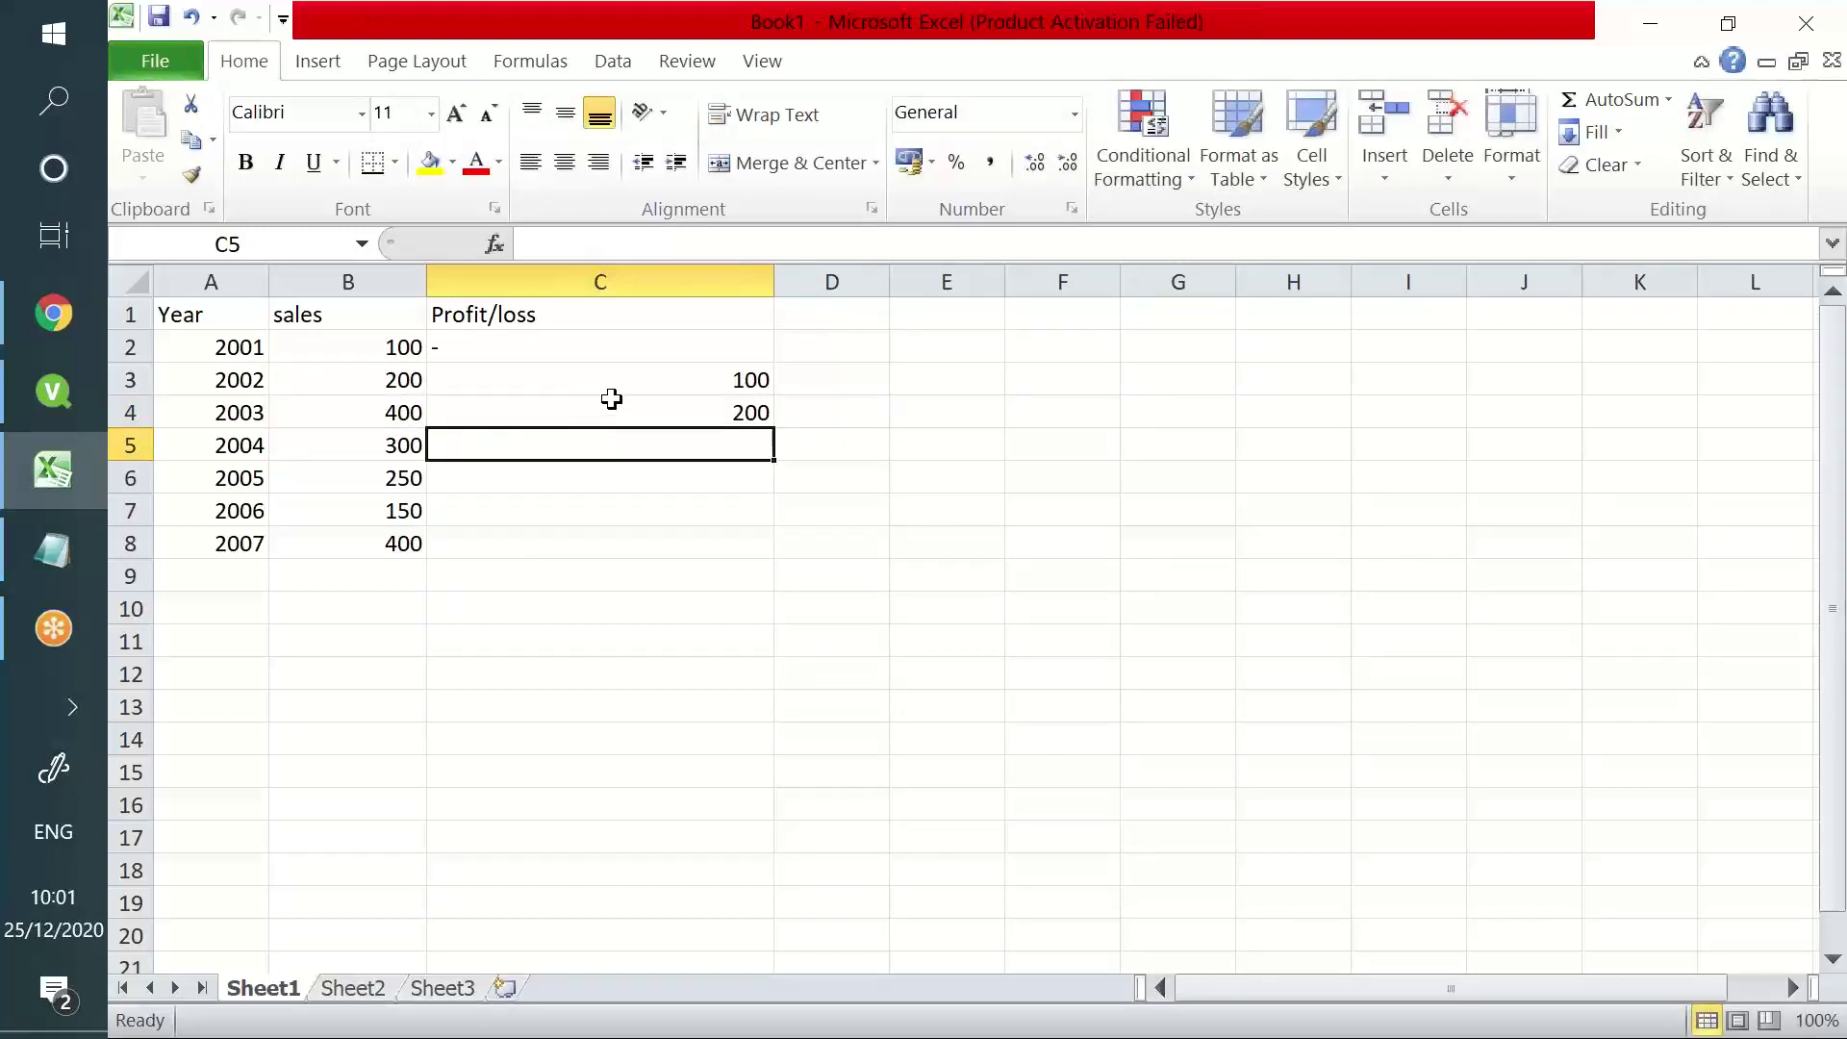
- Enter the formula =B5-B4 in C5 for the 2004 change
type("=")
key("Left")
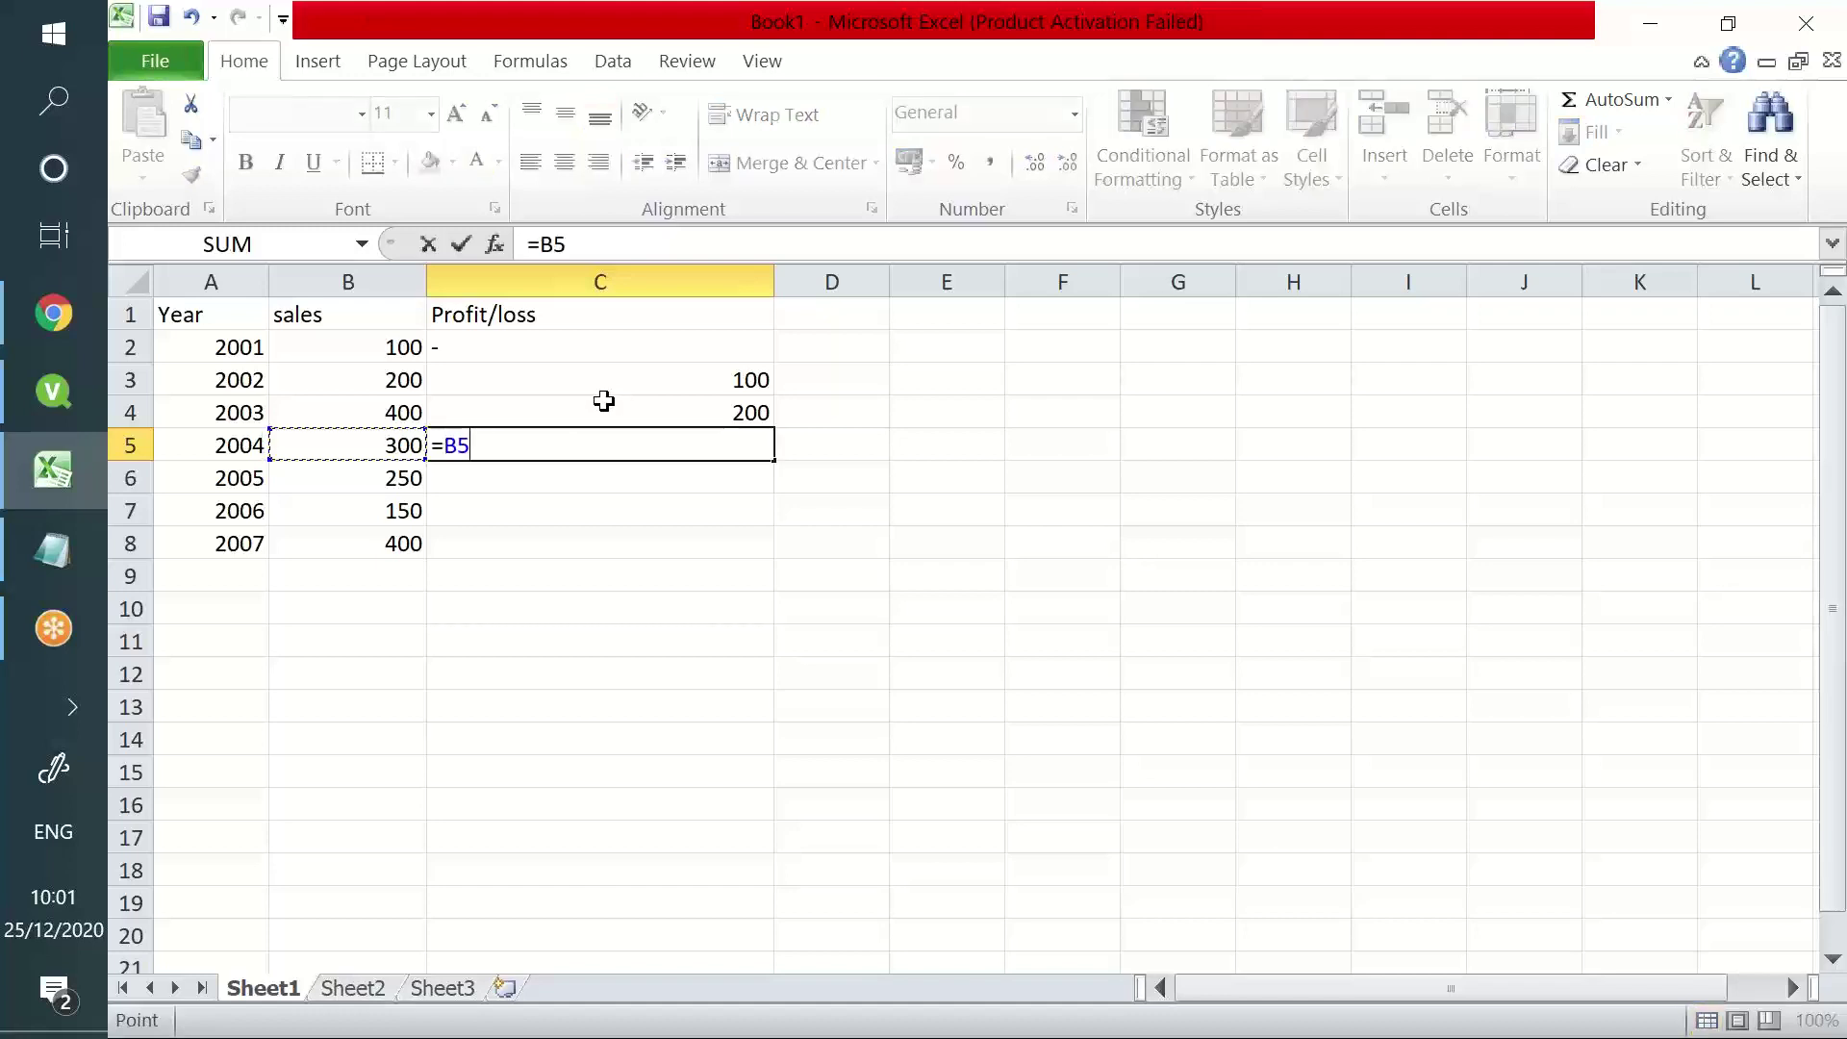
type("-")
key("Left")
key("Up")
key("Return")
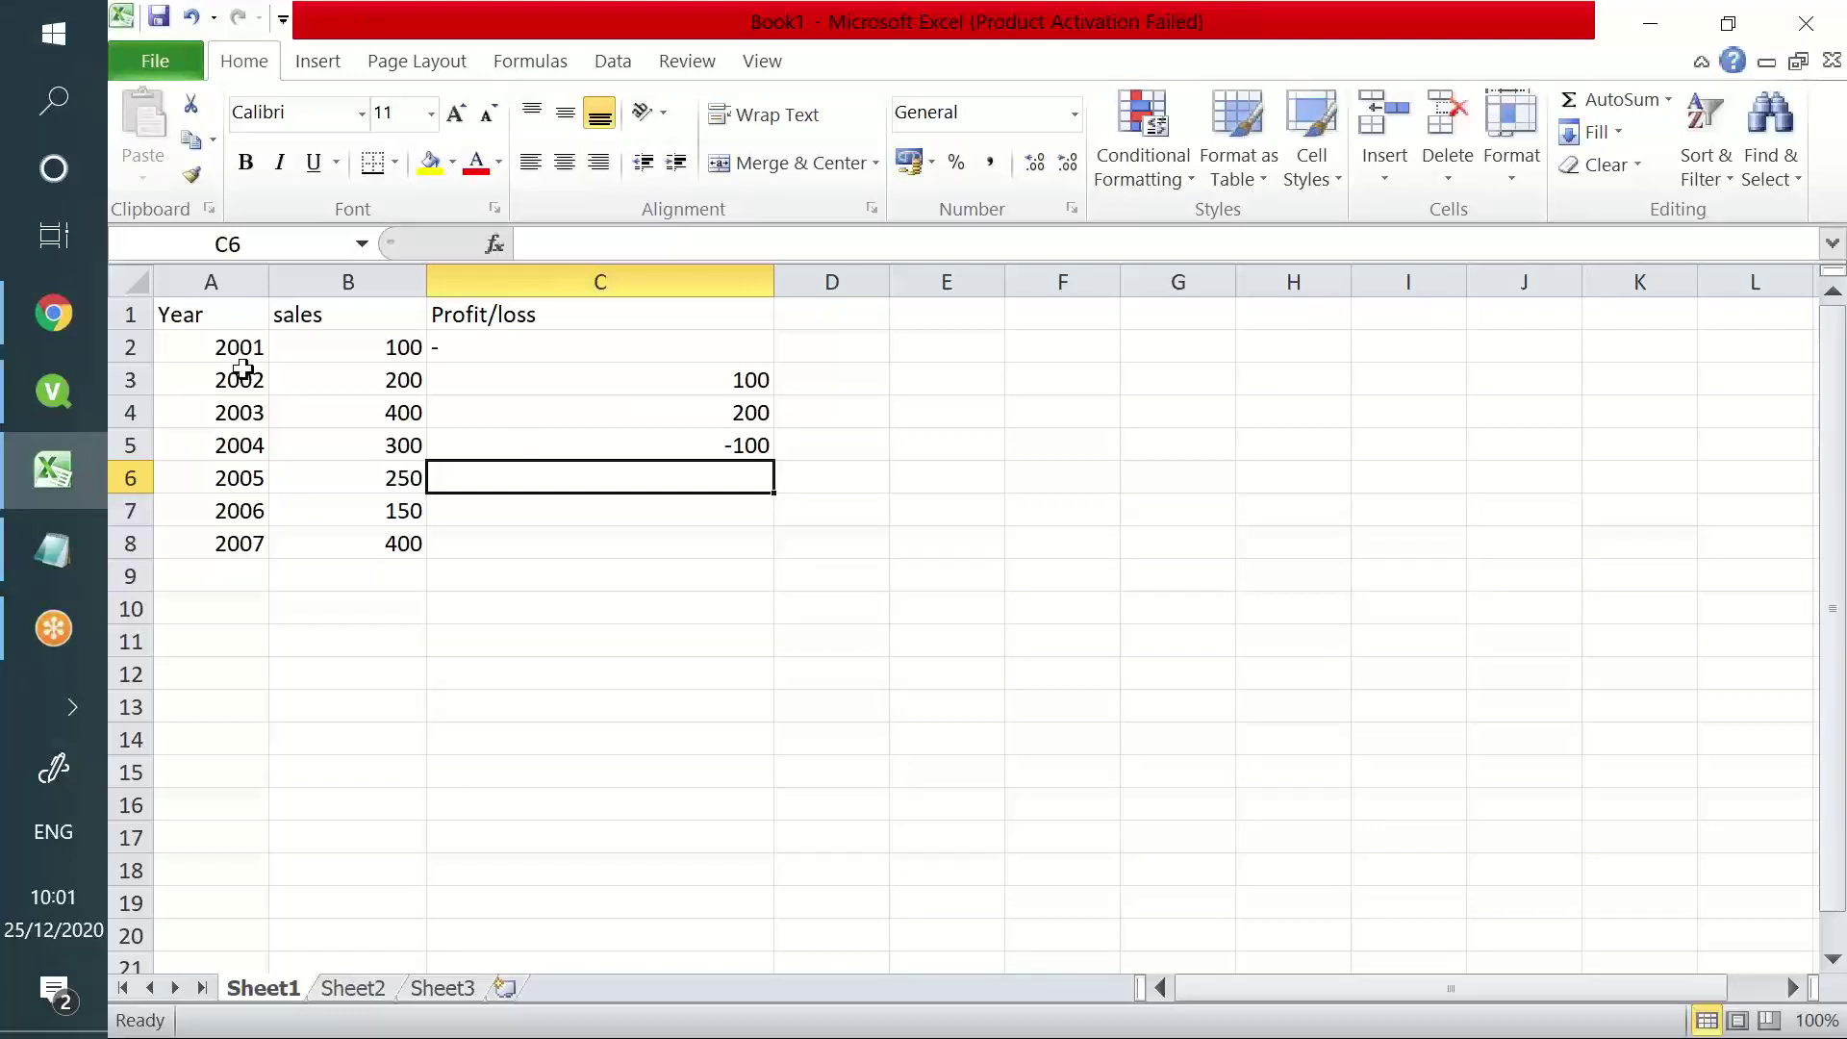
left_click_drag(242, 379, 296, 382)
left_click_drag(176, 343, 402, 344)
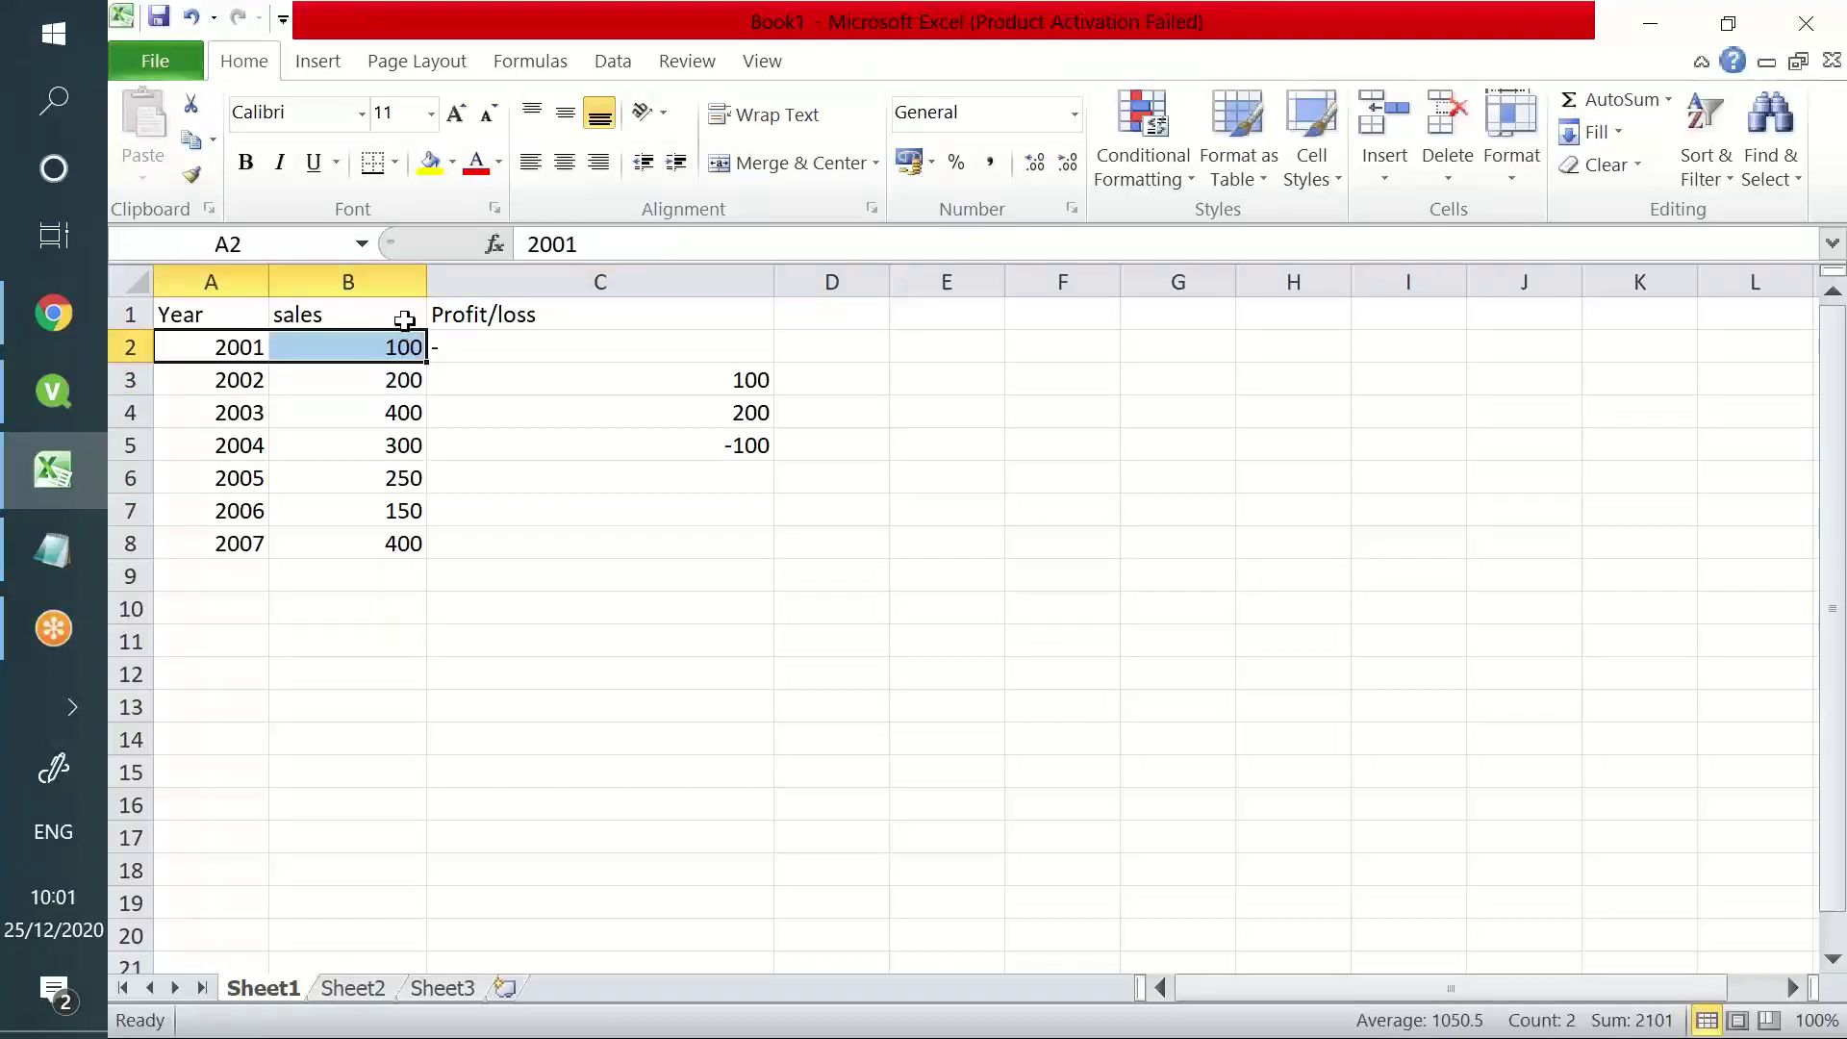
left_click_drag(236, 377, 352, 381)
left_click_drag(211, 340, 376, 351)
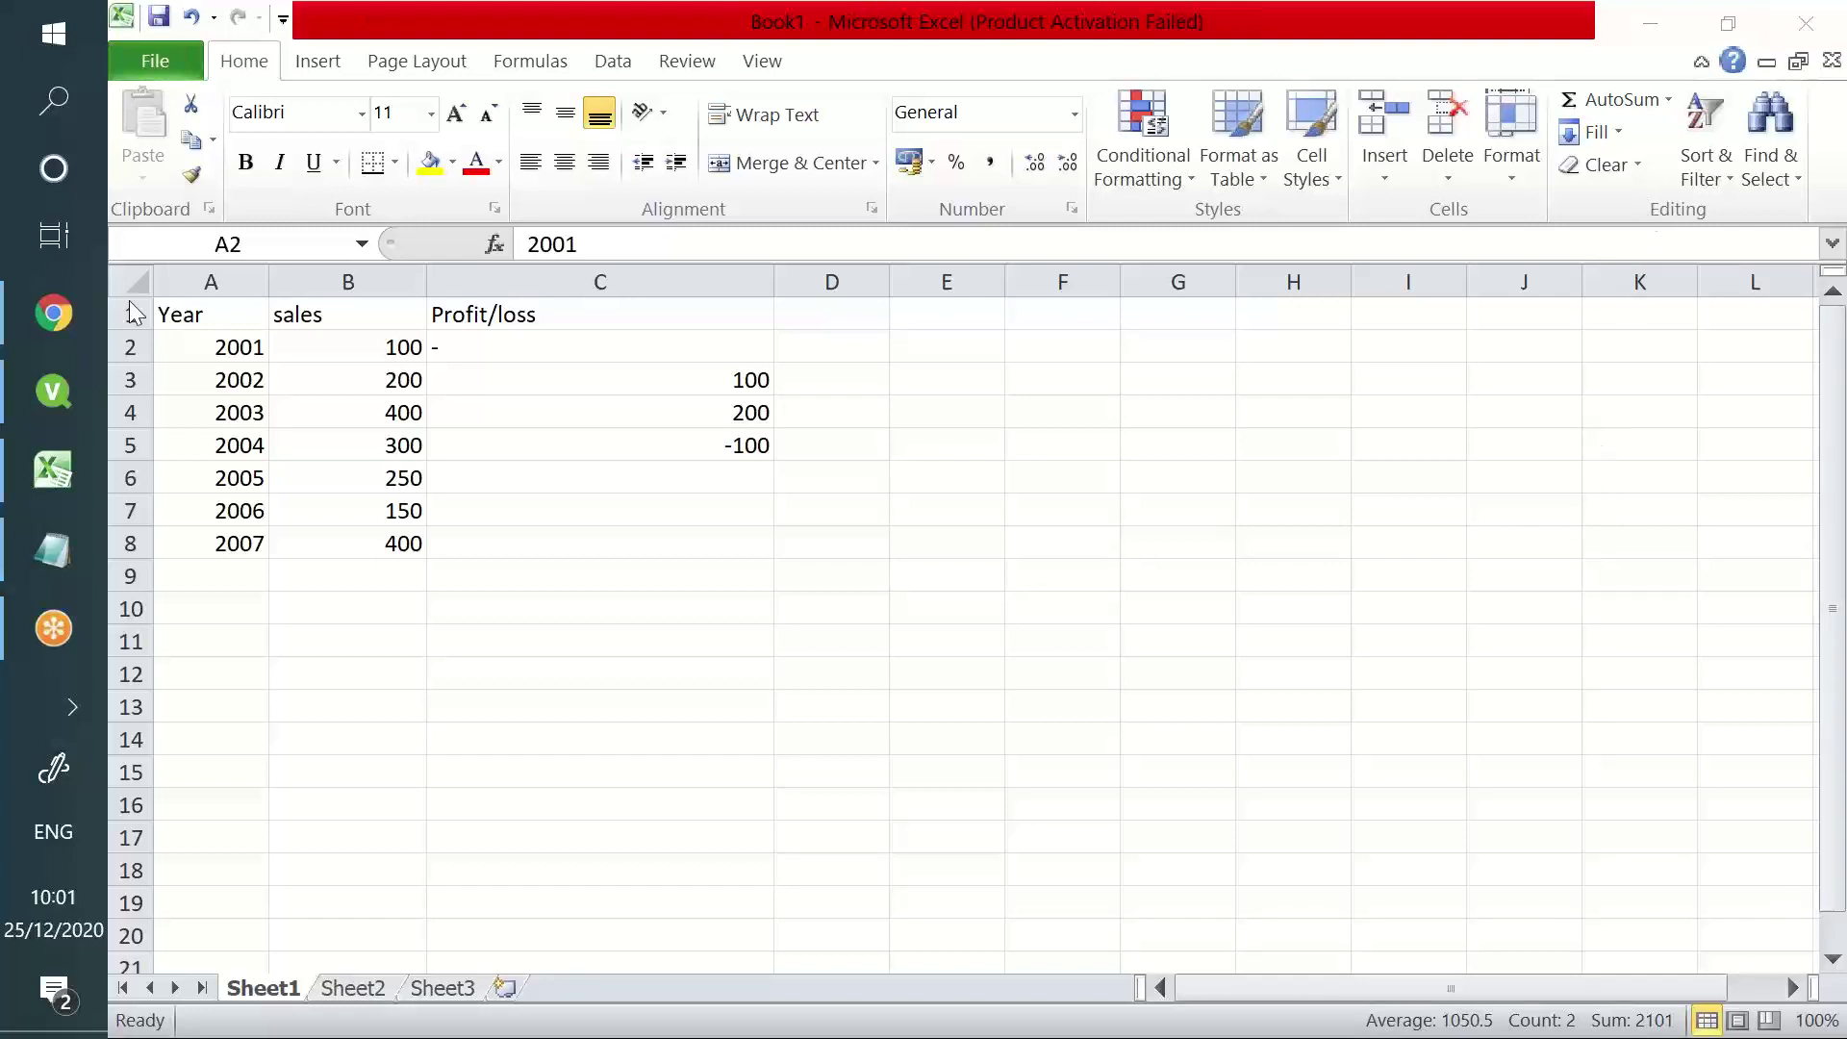
- Submit the Qlik account login in the browser and return to the QlikView script editor
left_click(49, 326)
left_click(39, 381)
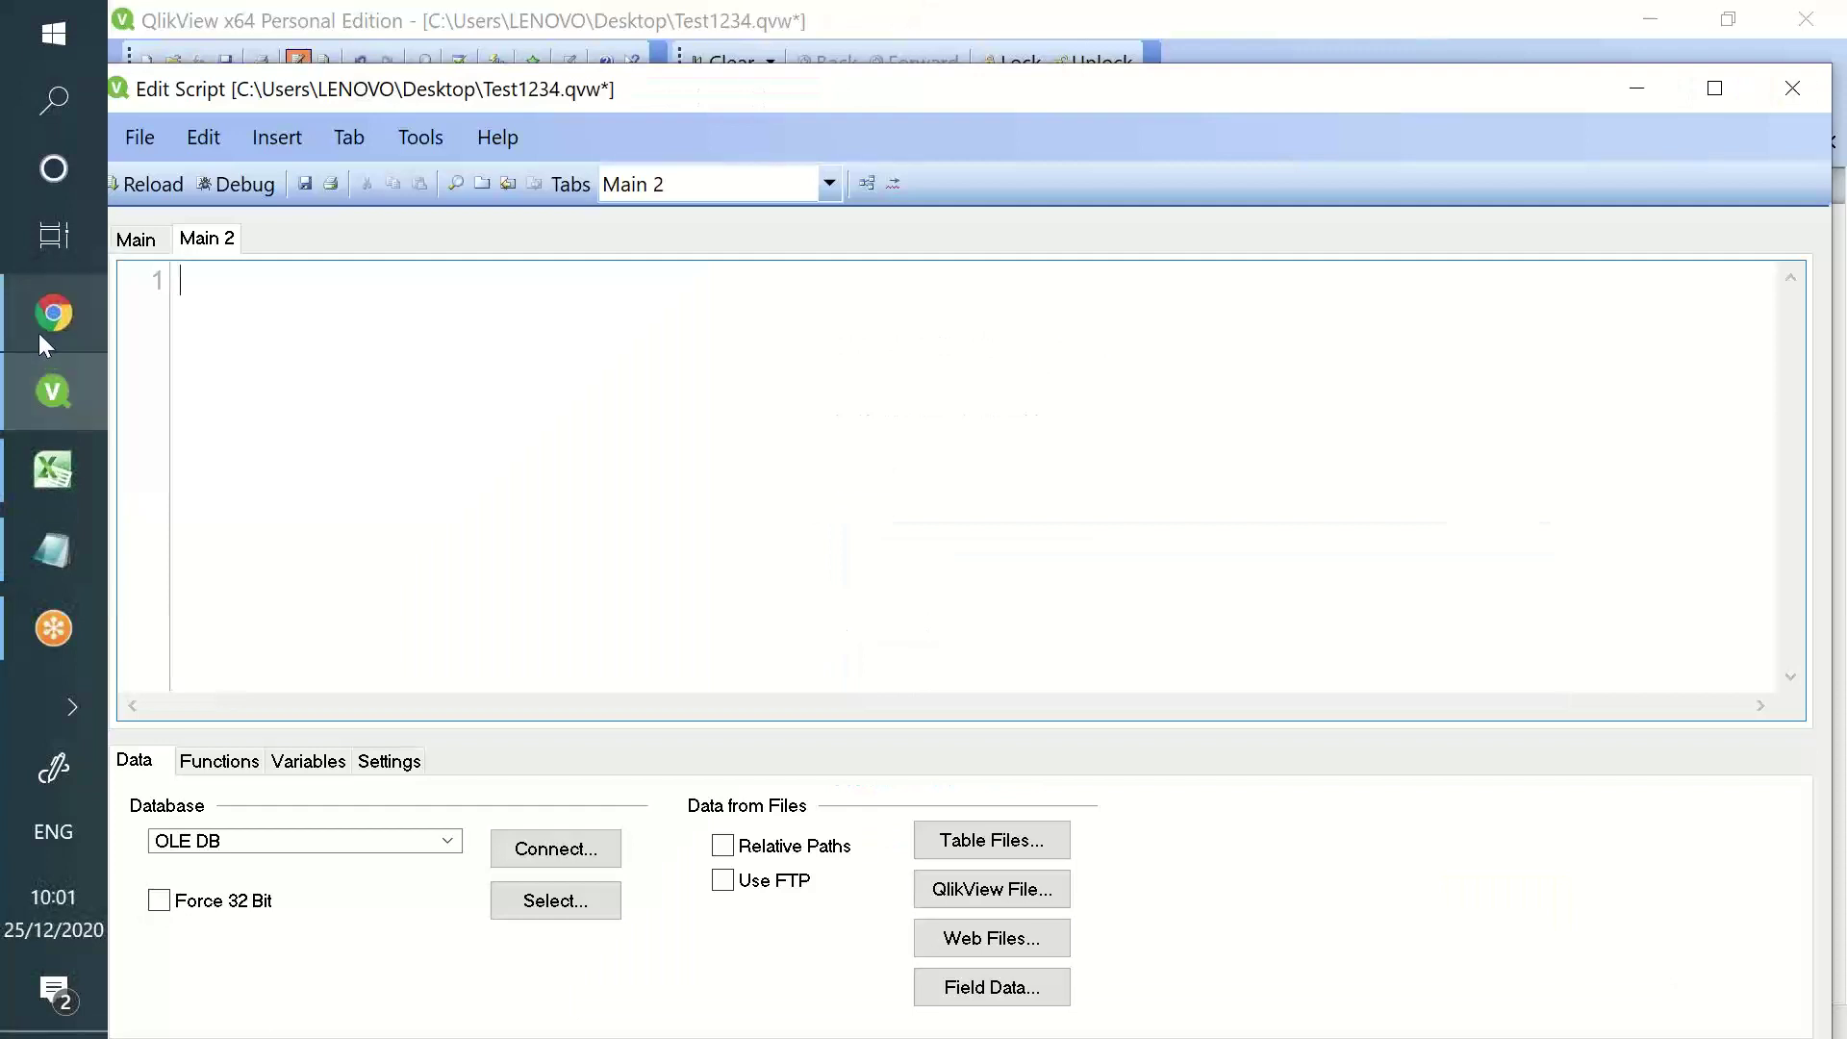
left_click(38, 332)
left_click(1465, 906)
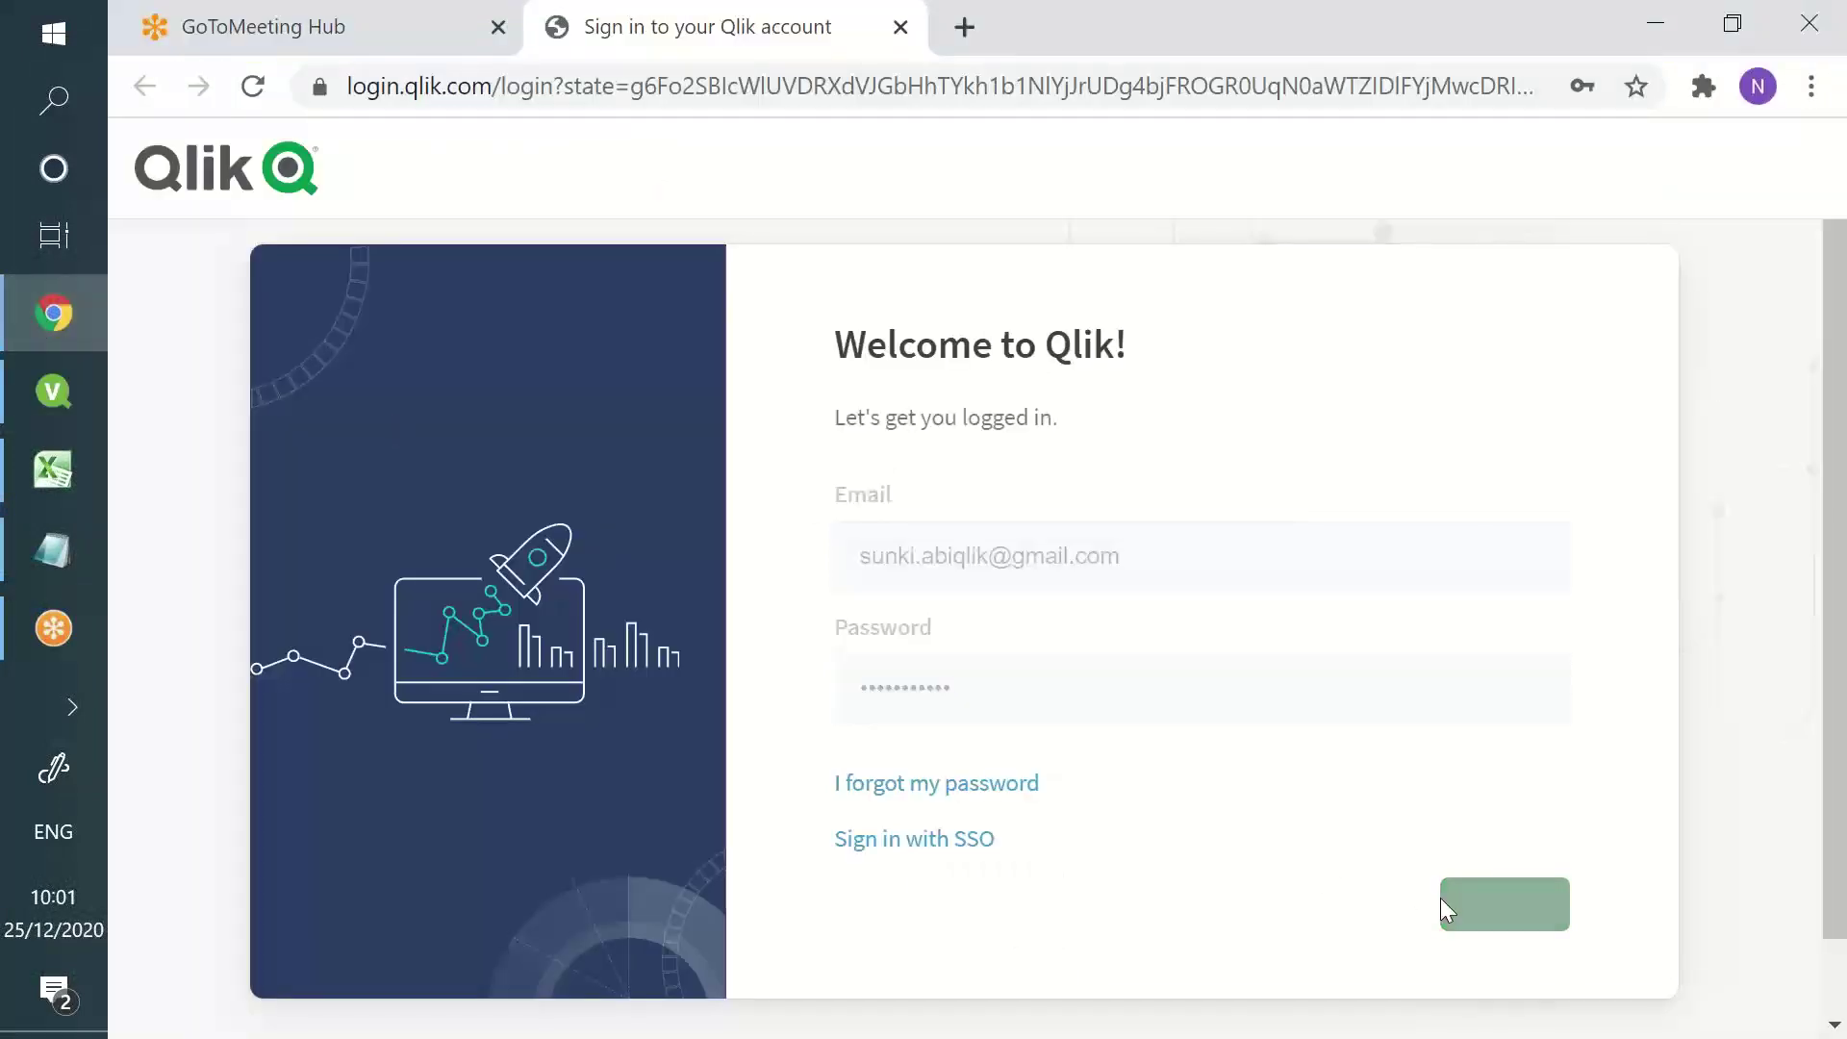
left_click(58, 412)
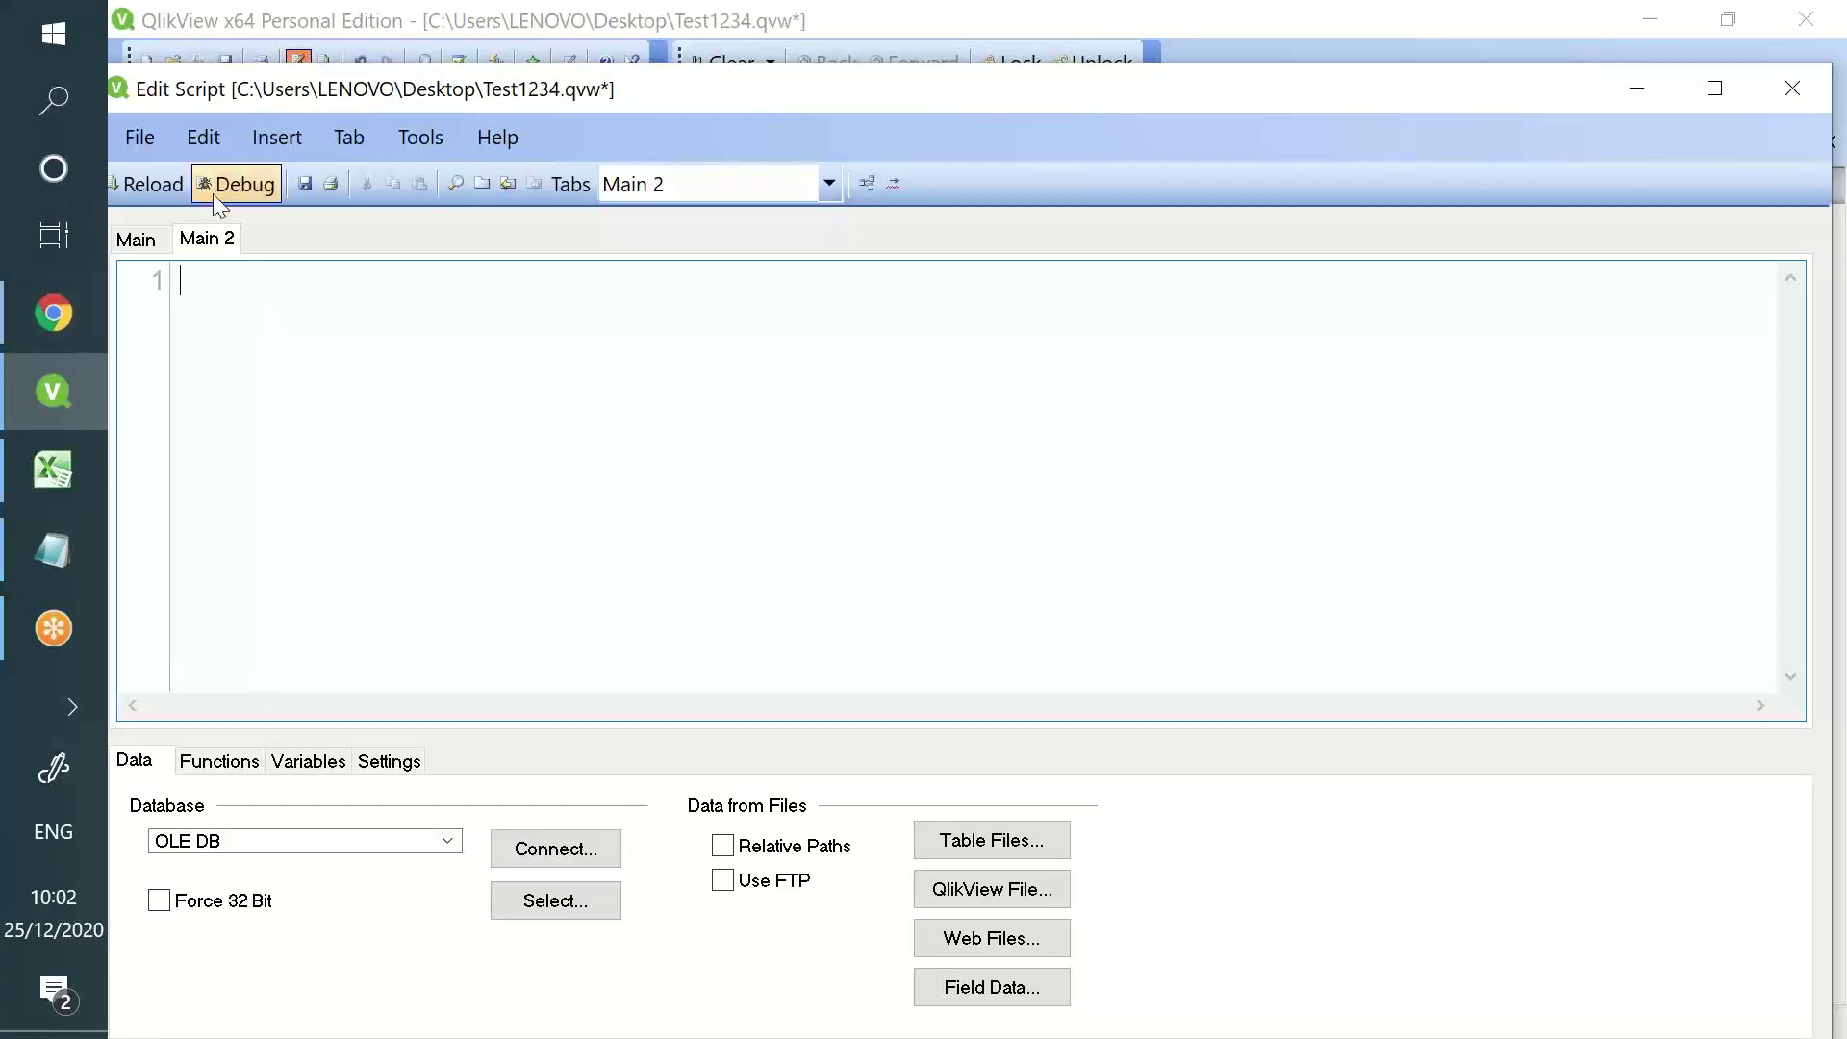
- Choose Sales - Copy.xls as the table file source, after cancelling a try with Sales
left_click(1018, 853)
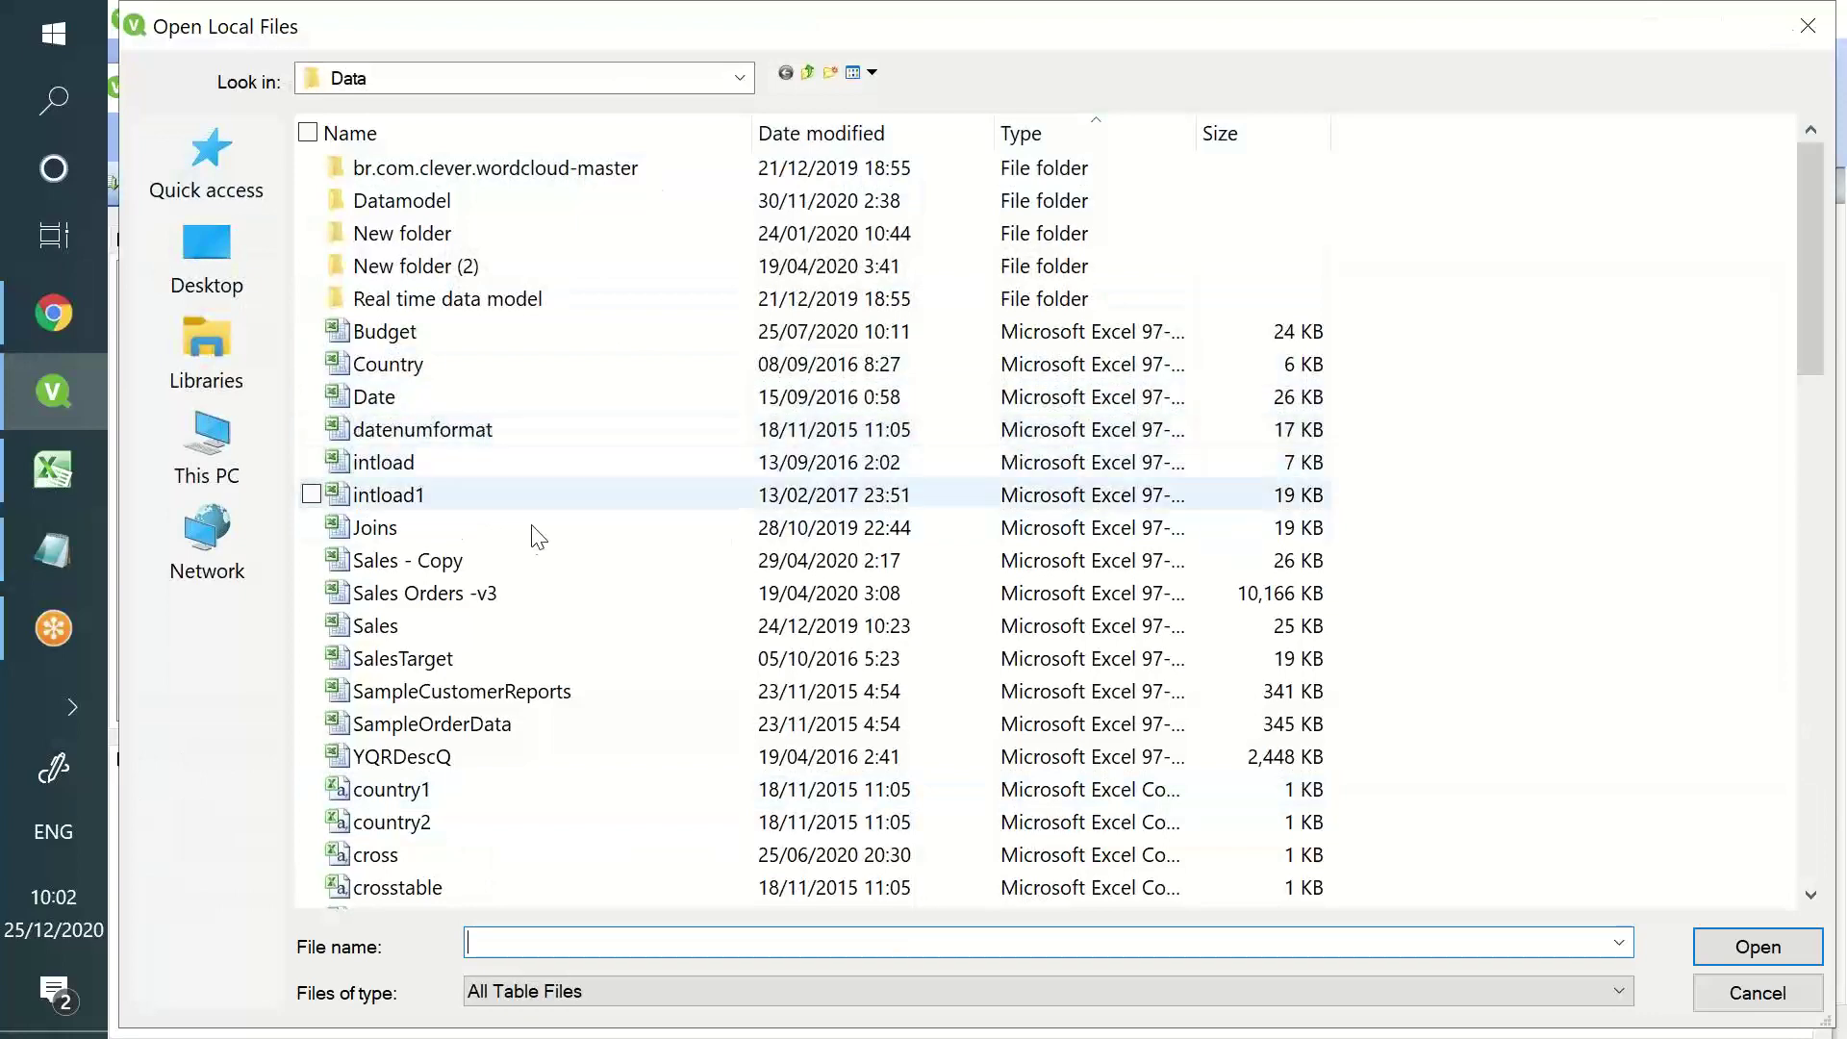
double_click(496, 631)
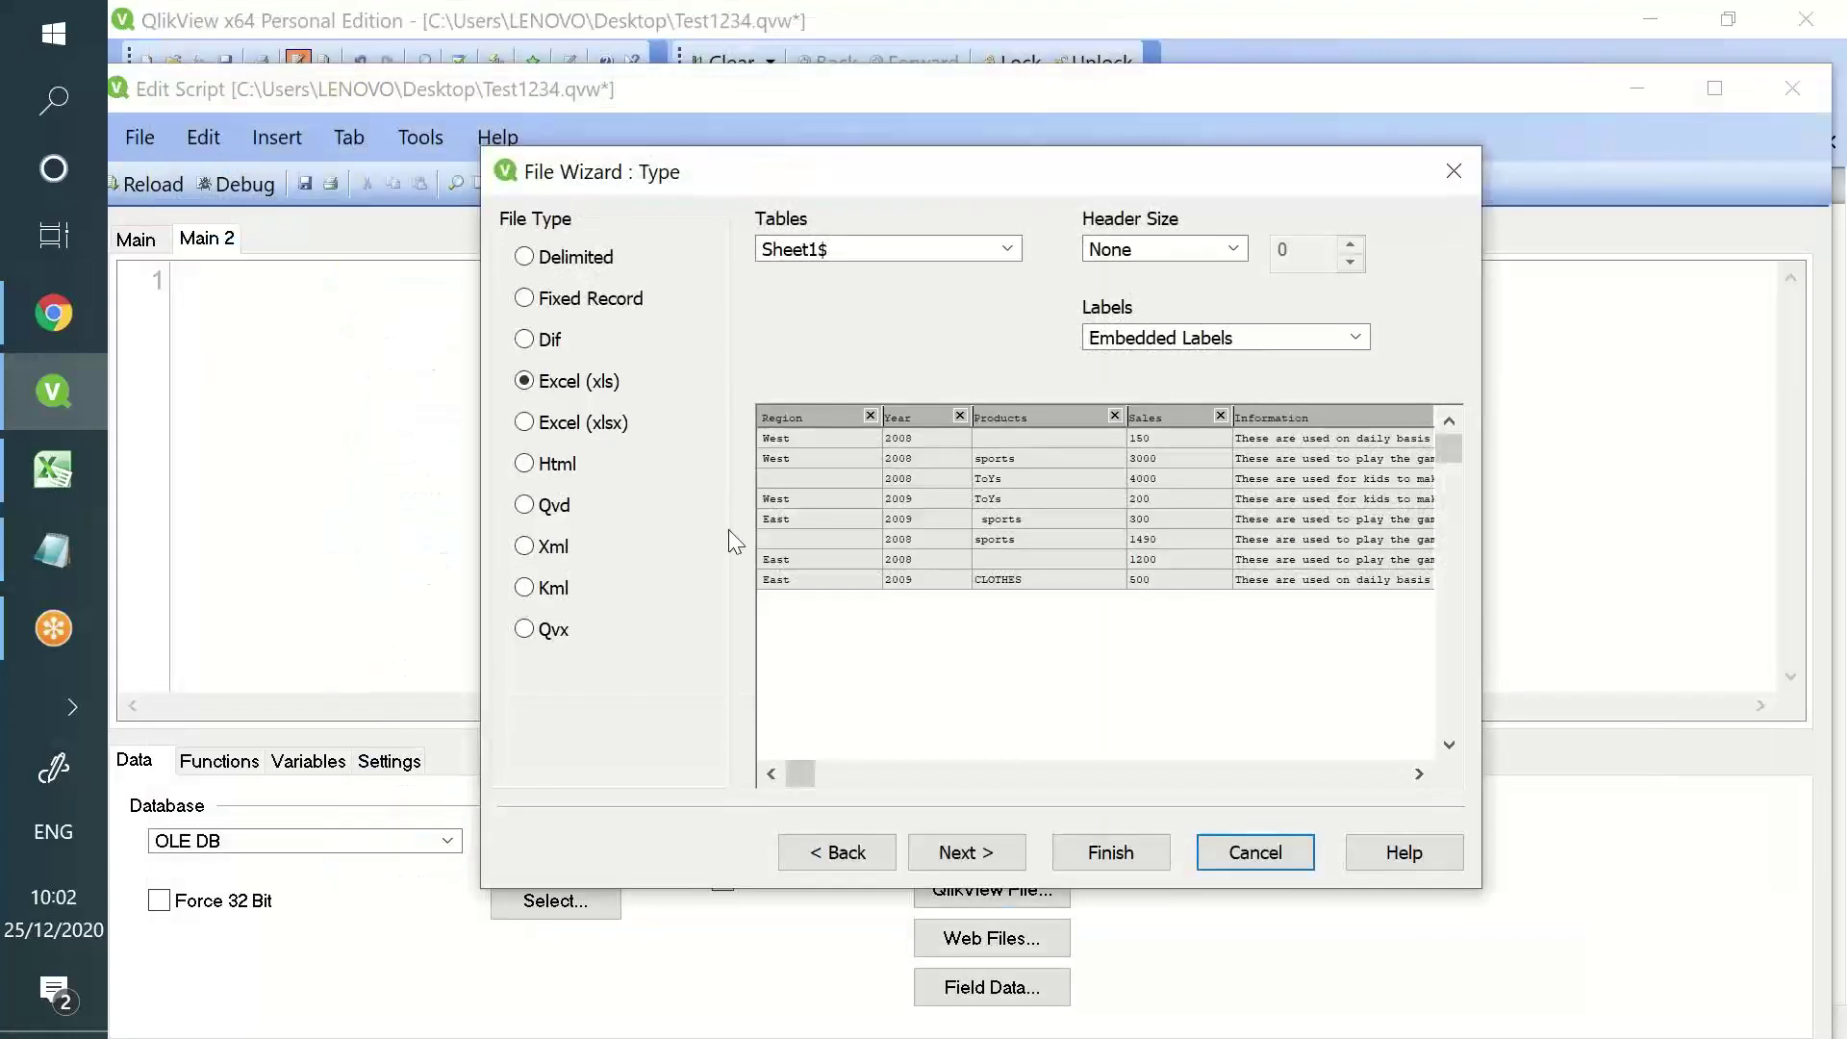
left_click(1228, 855)
left_click(980, 831)
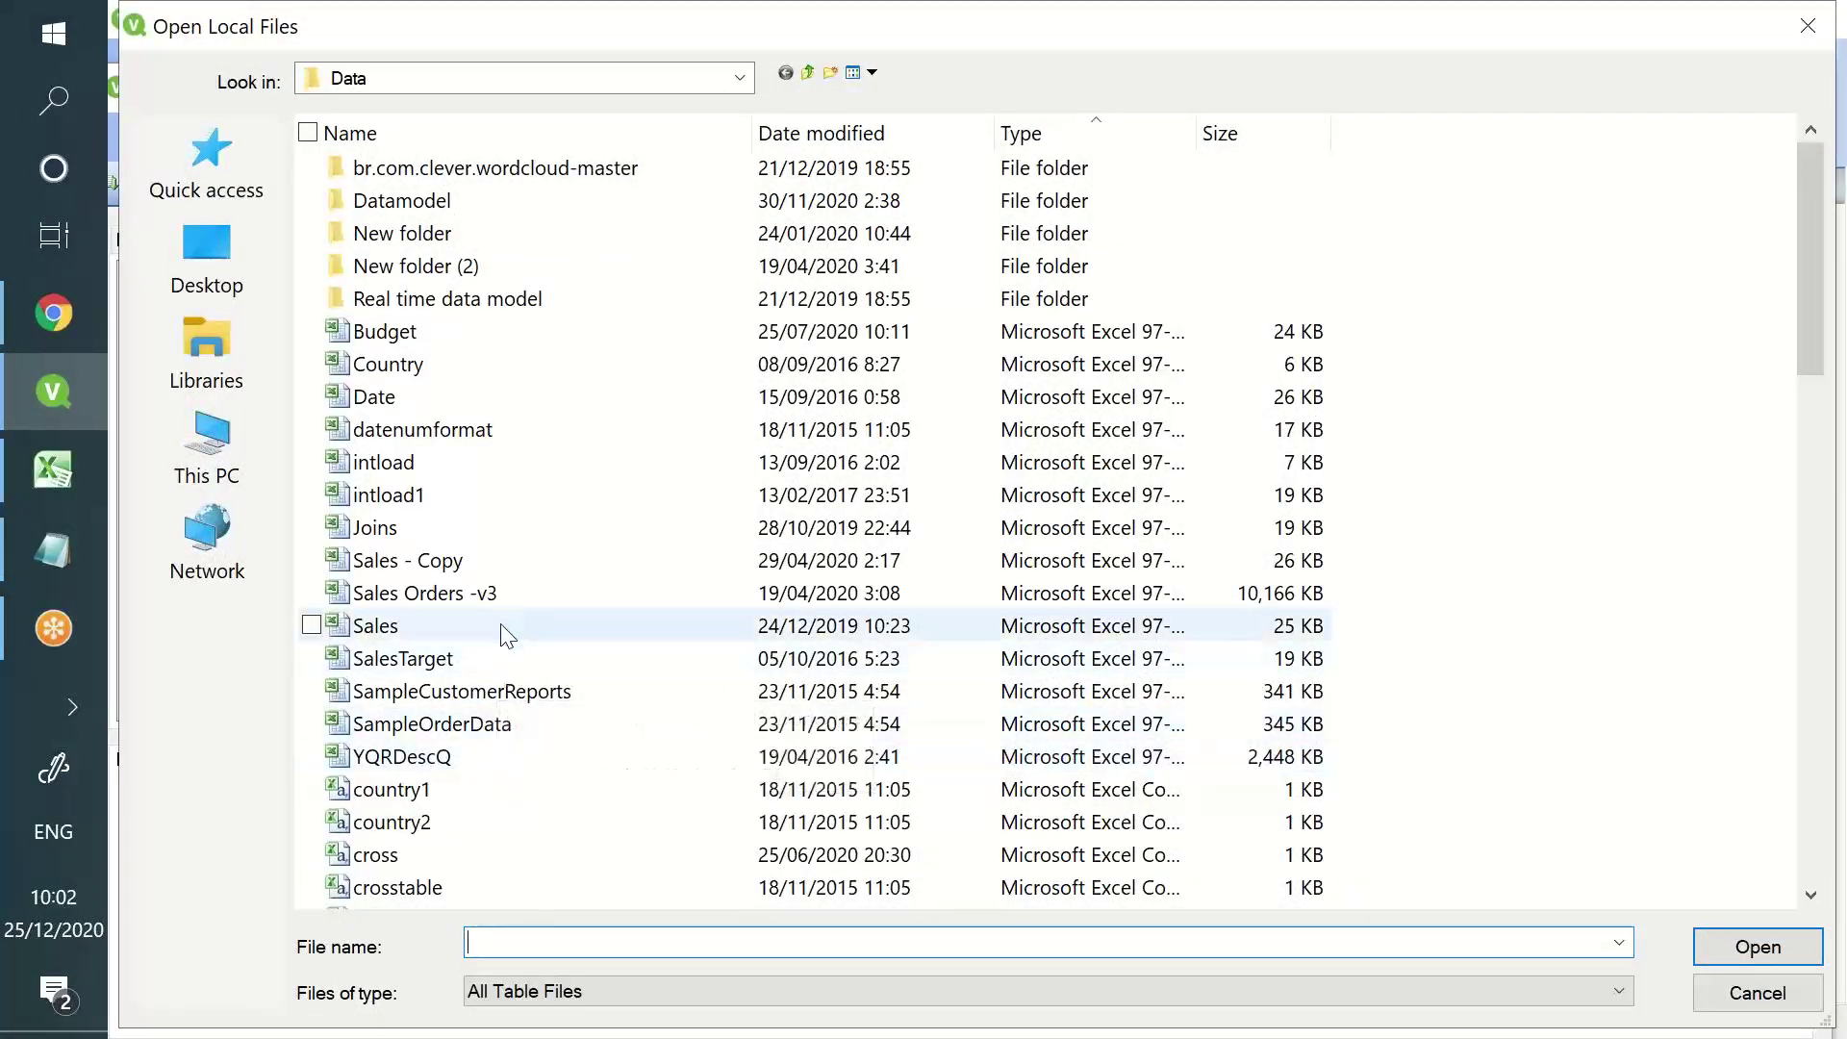
double_click(516, 566)
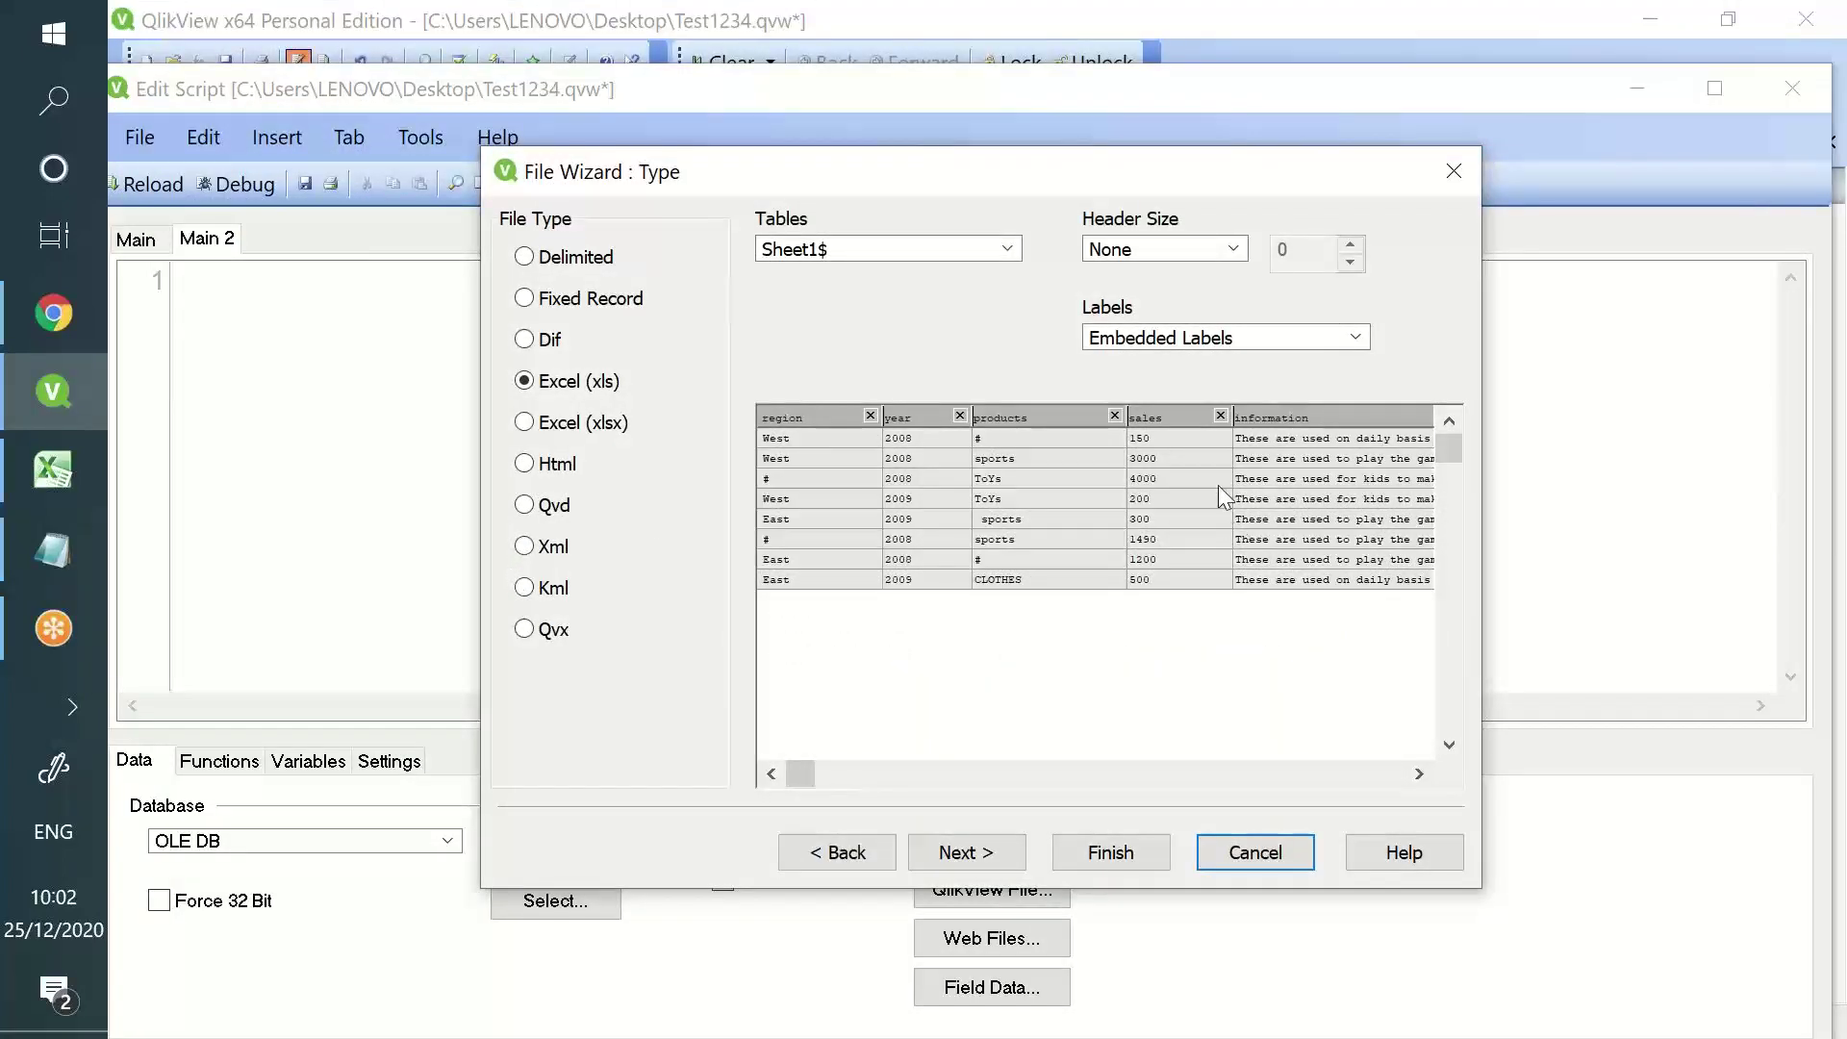
- Insert the generated LOAD script and label the table Test:
left_click(1111, 854)
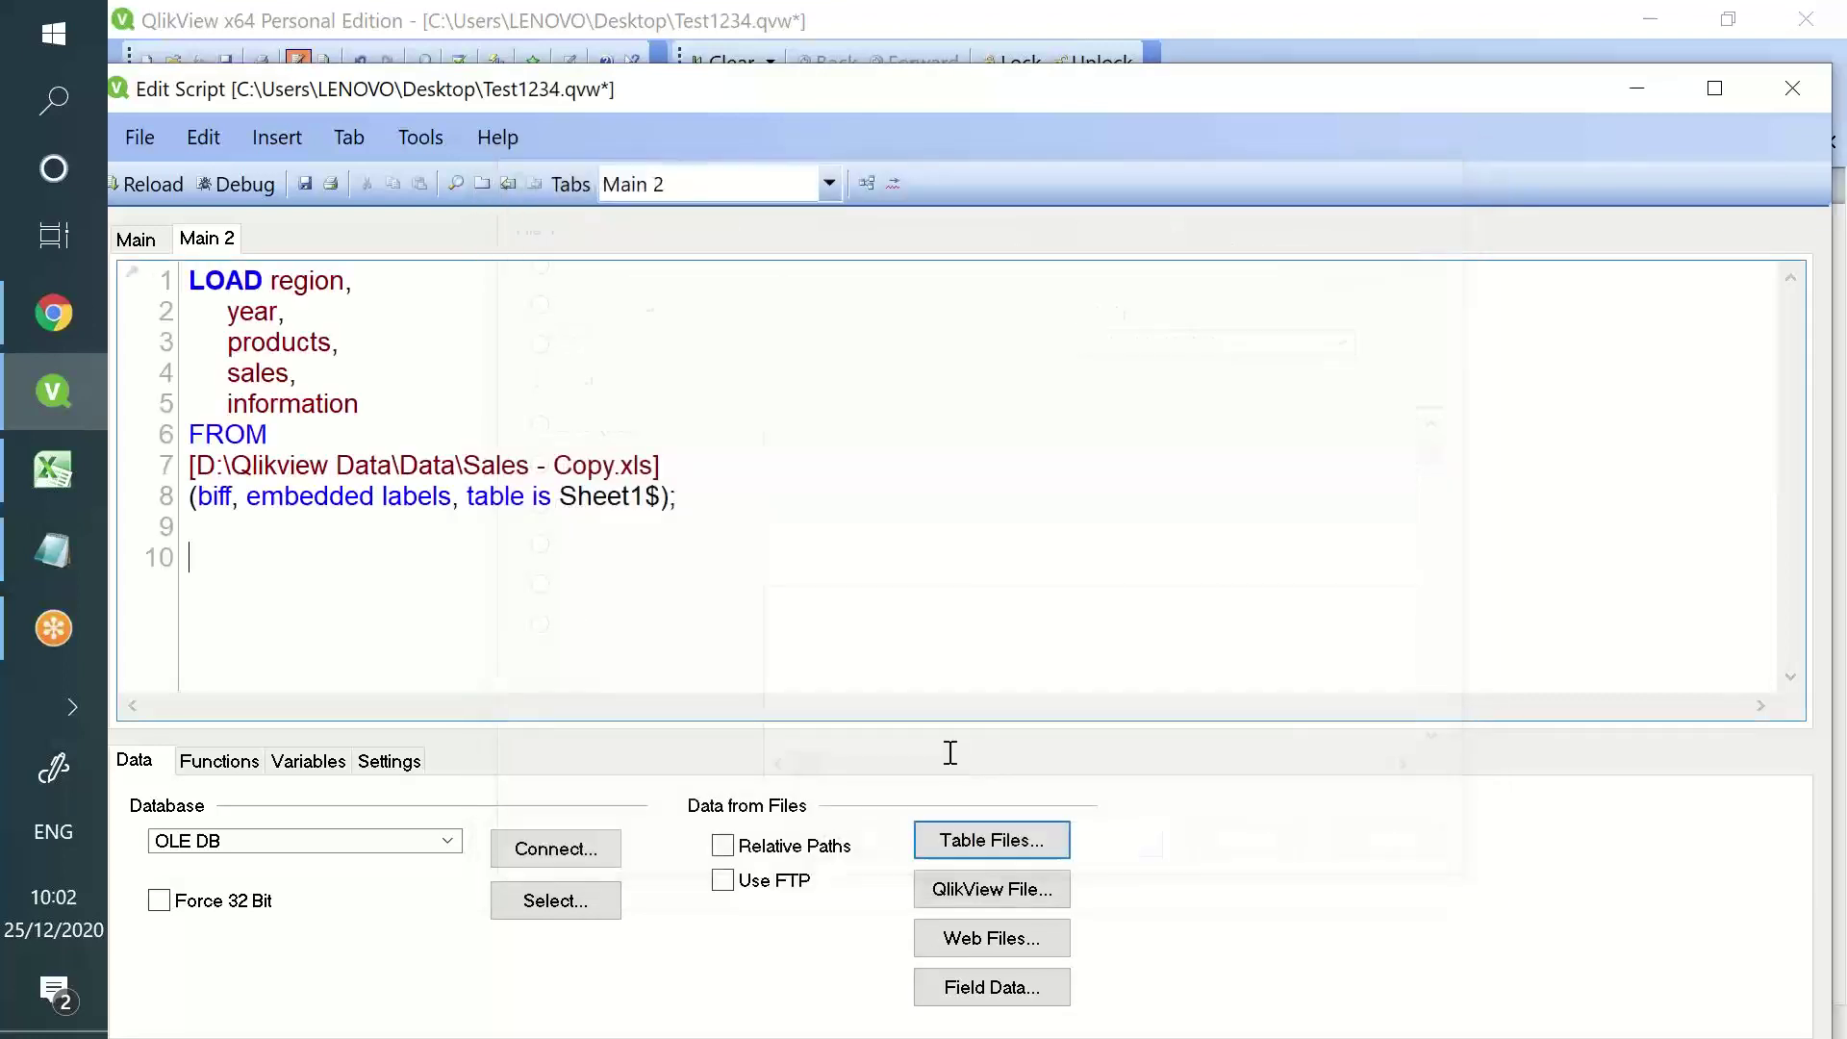
key("Return")
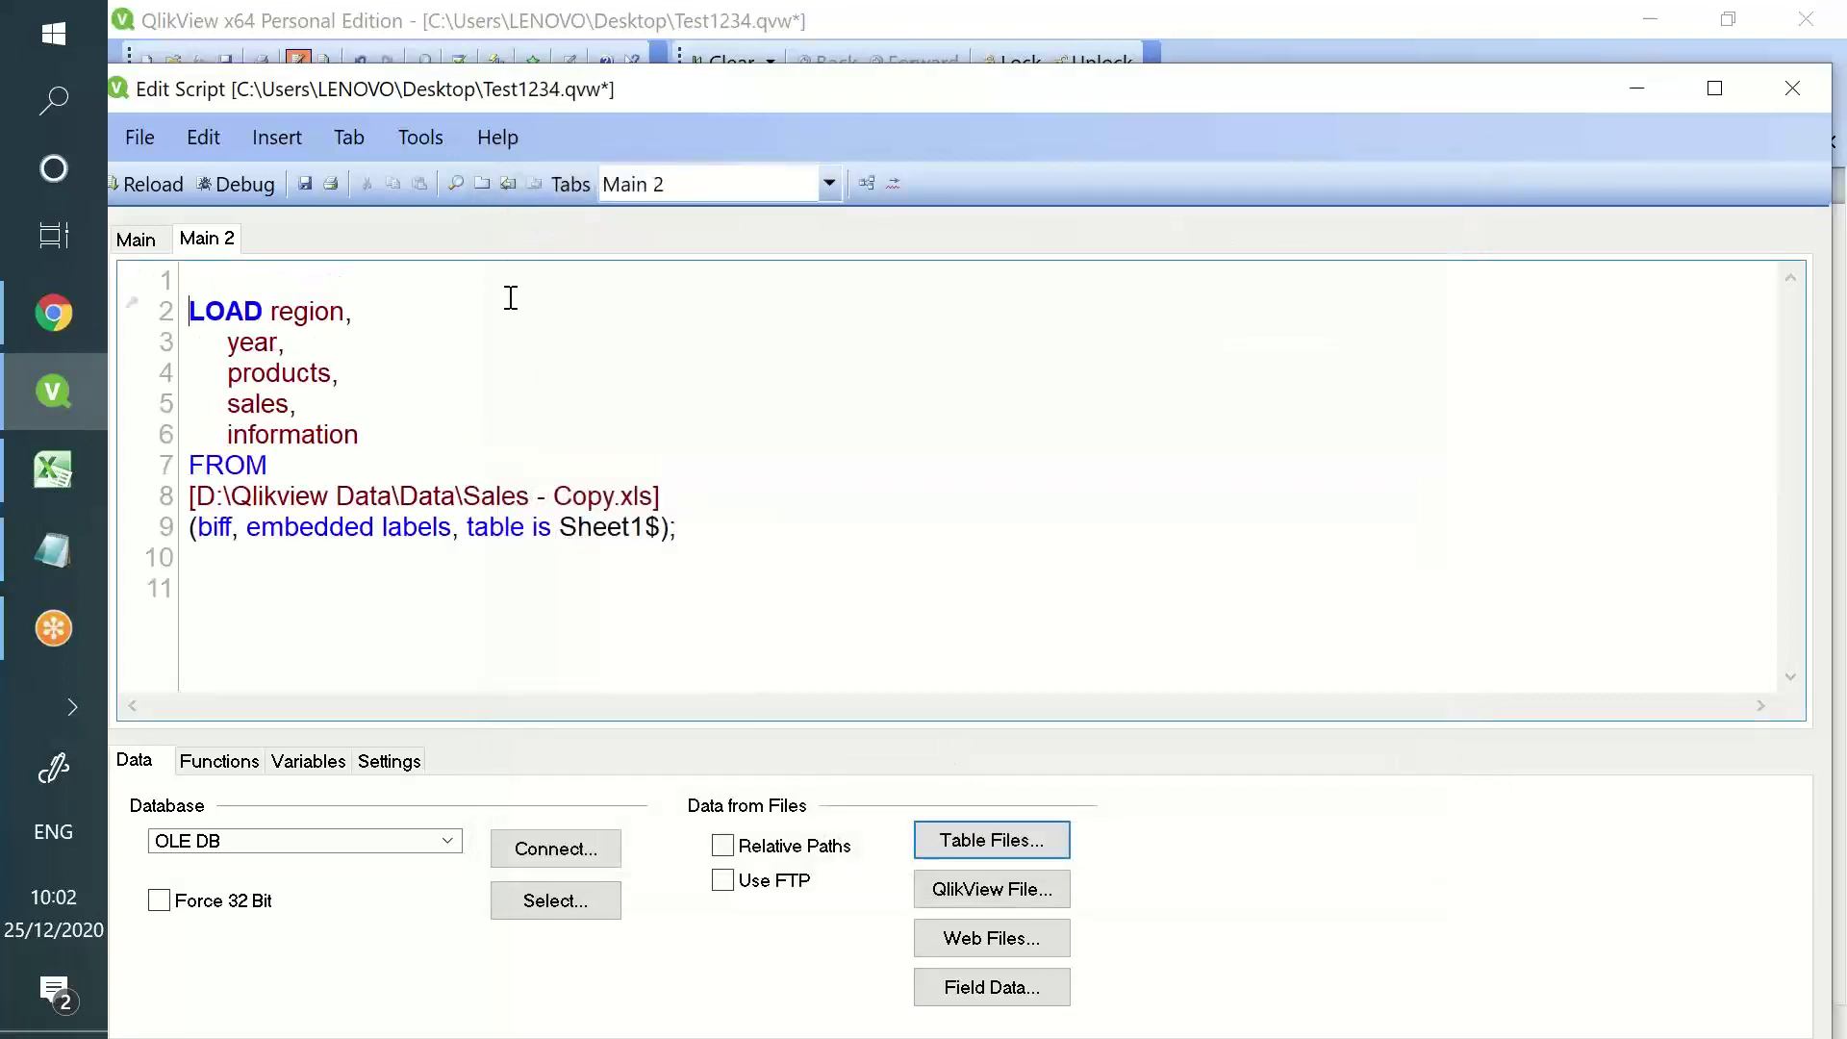
key("Up")
type("Test:")
- Add the field 'sales - Previous(sales) as Growth_loss,' after sales and save the script
key("Return")
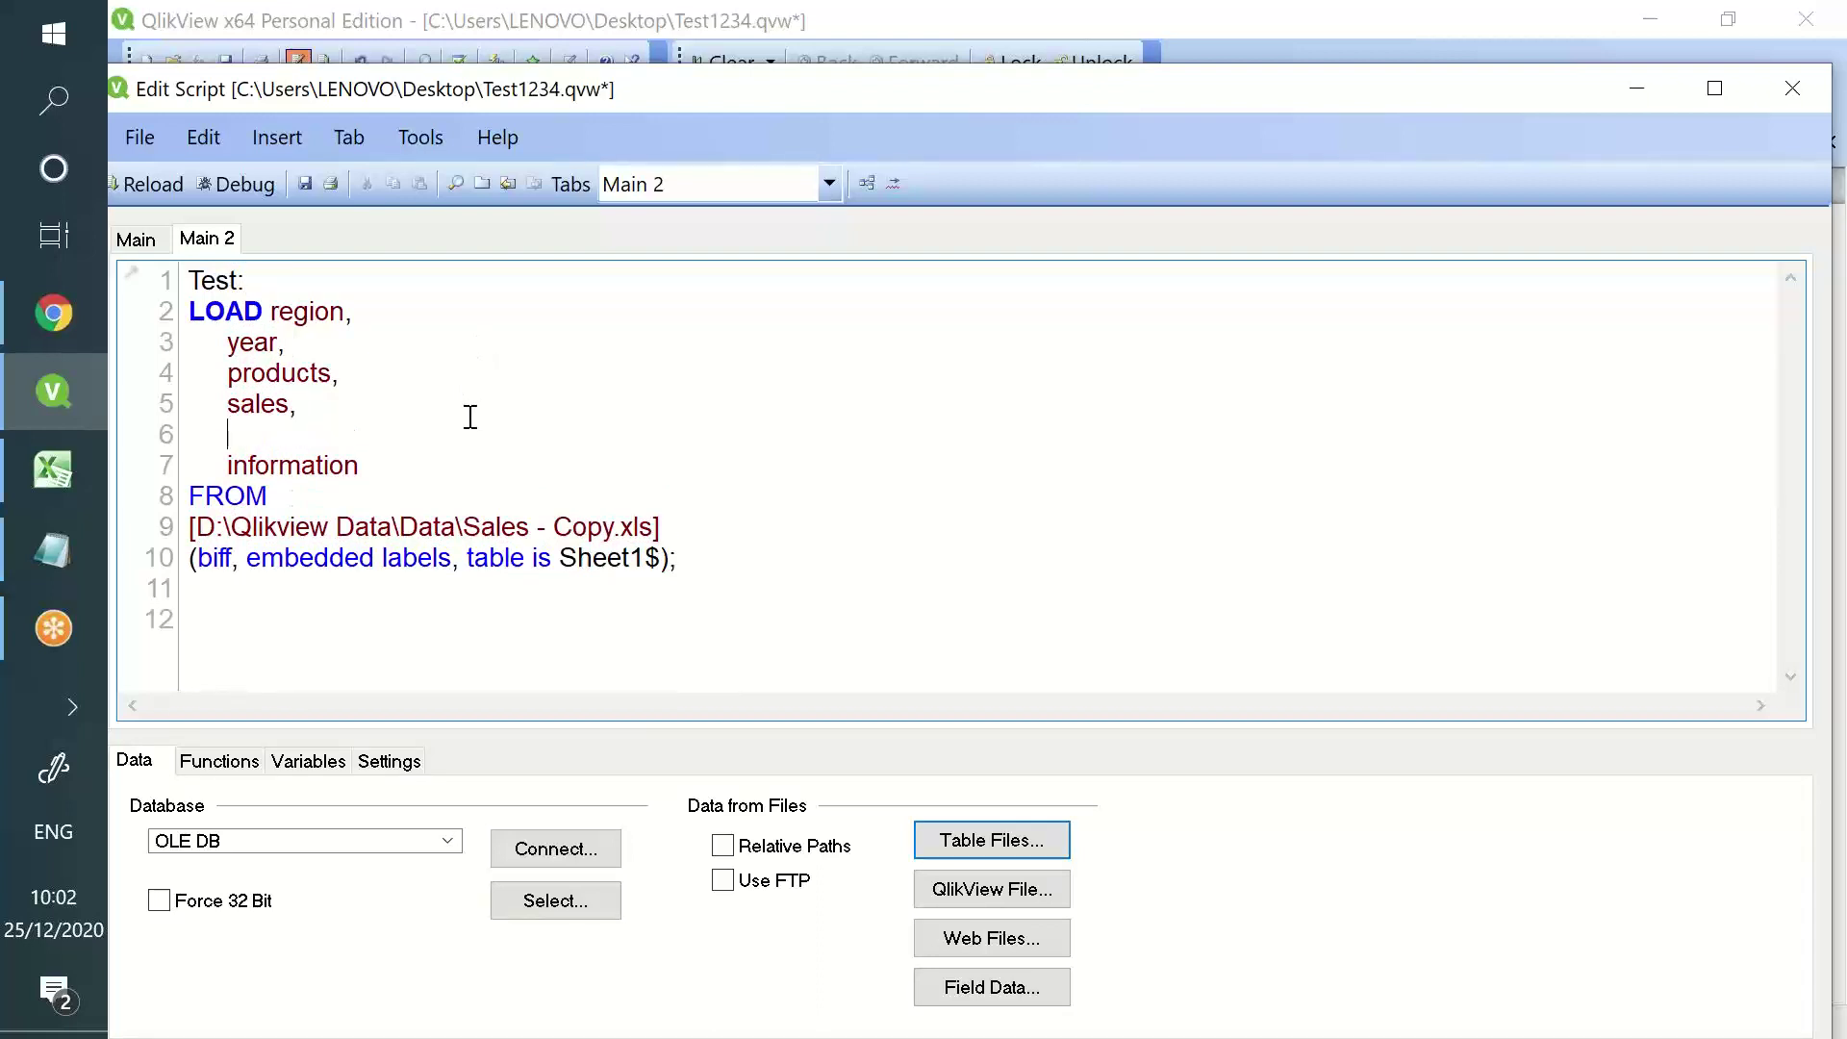
type("sales - Previous")
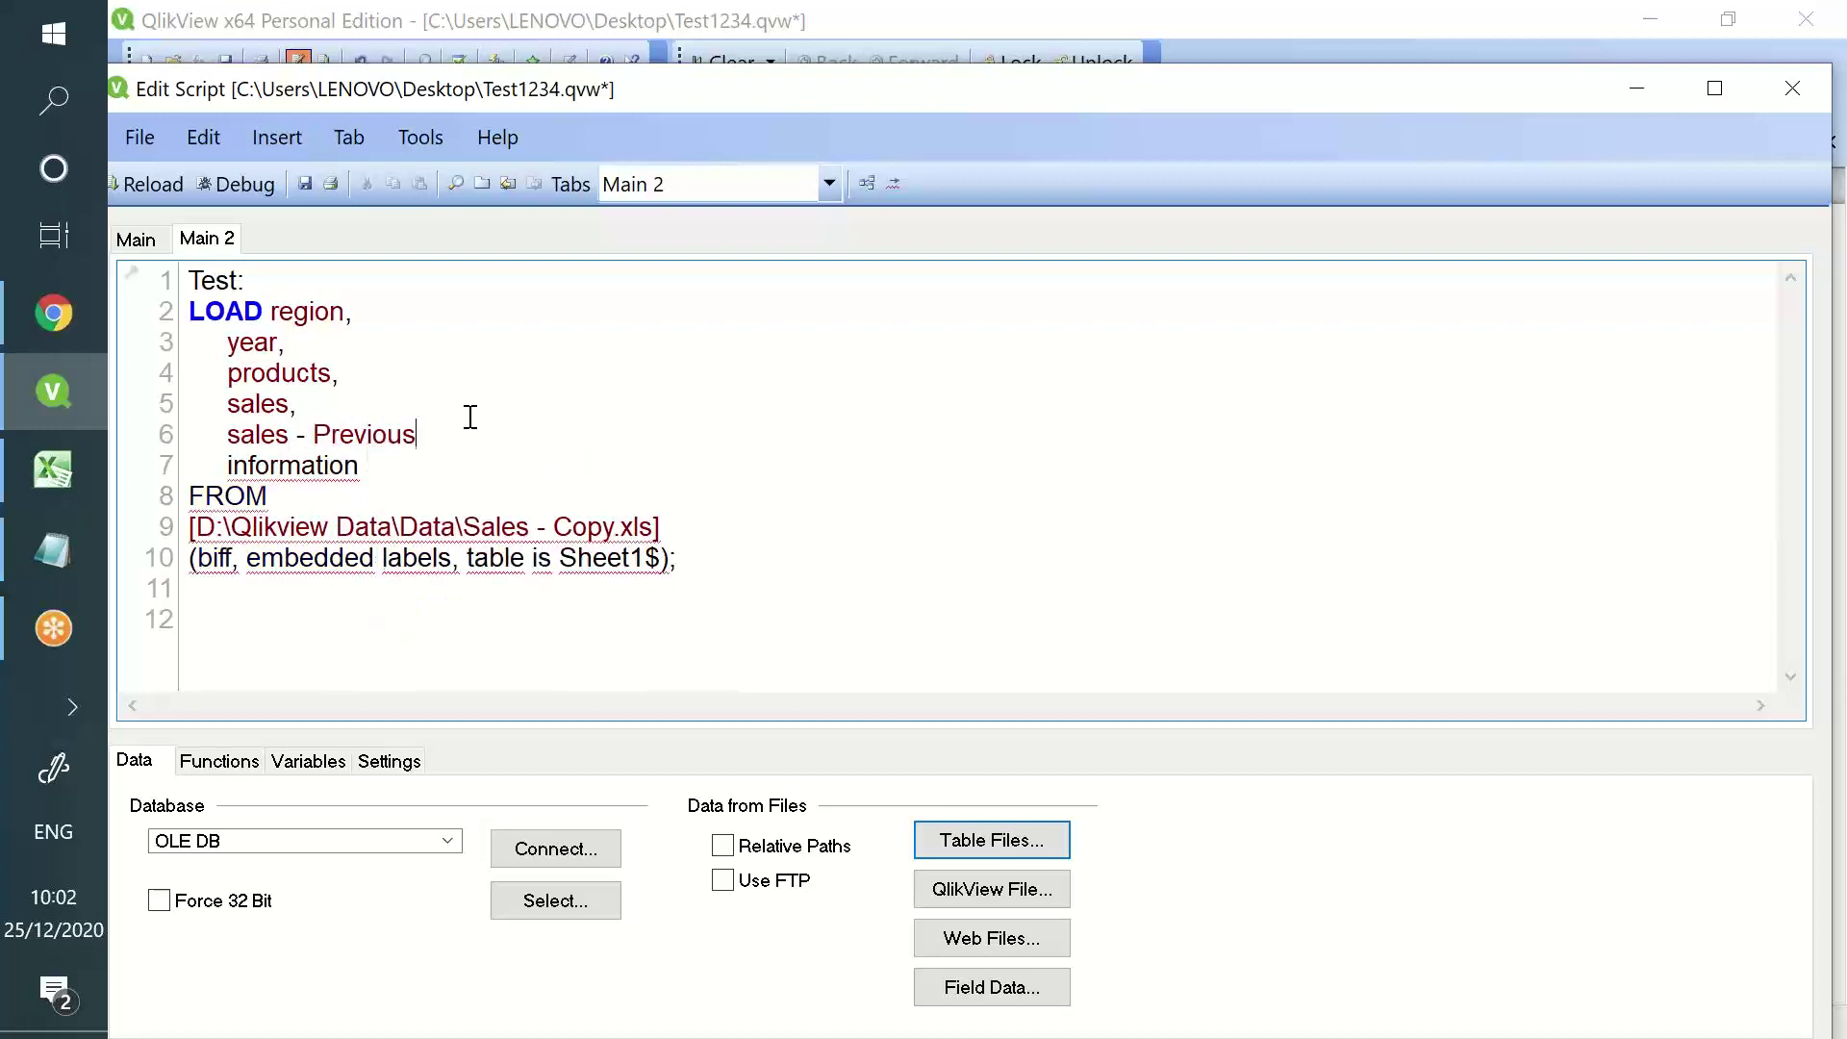
type("(sales)")
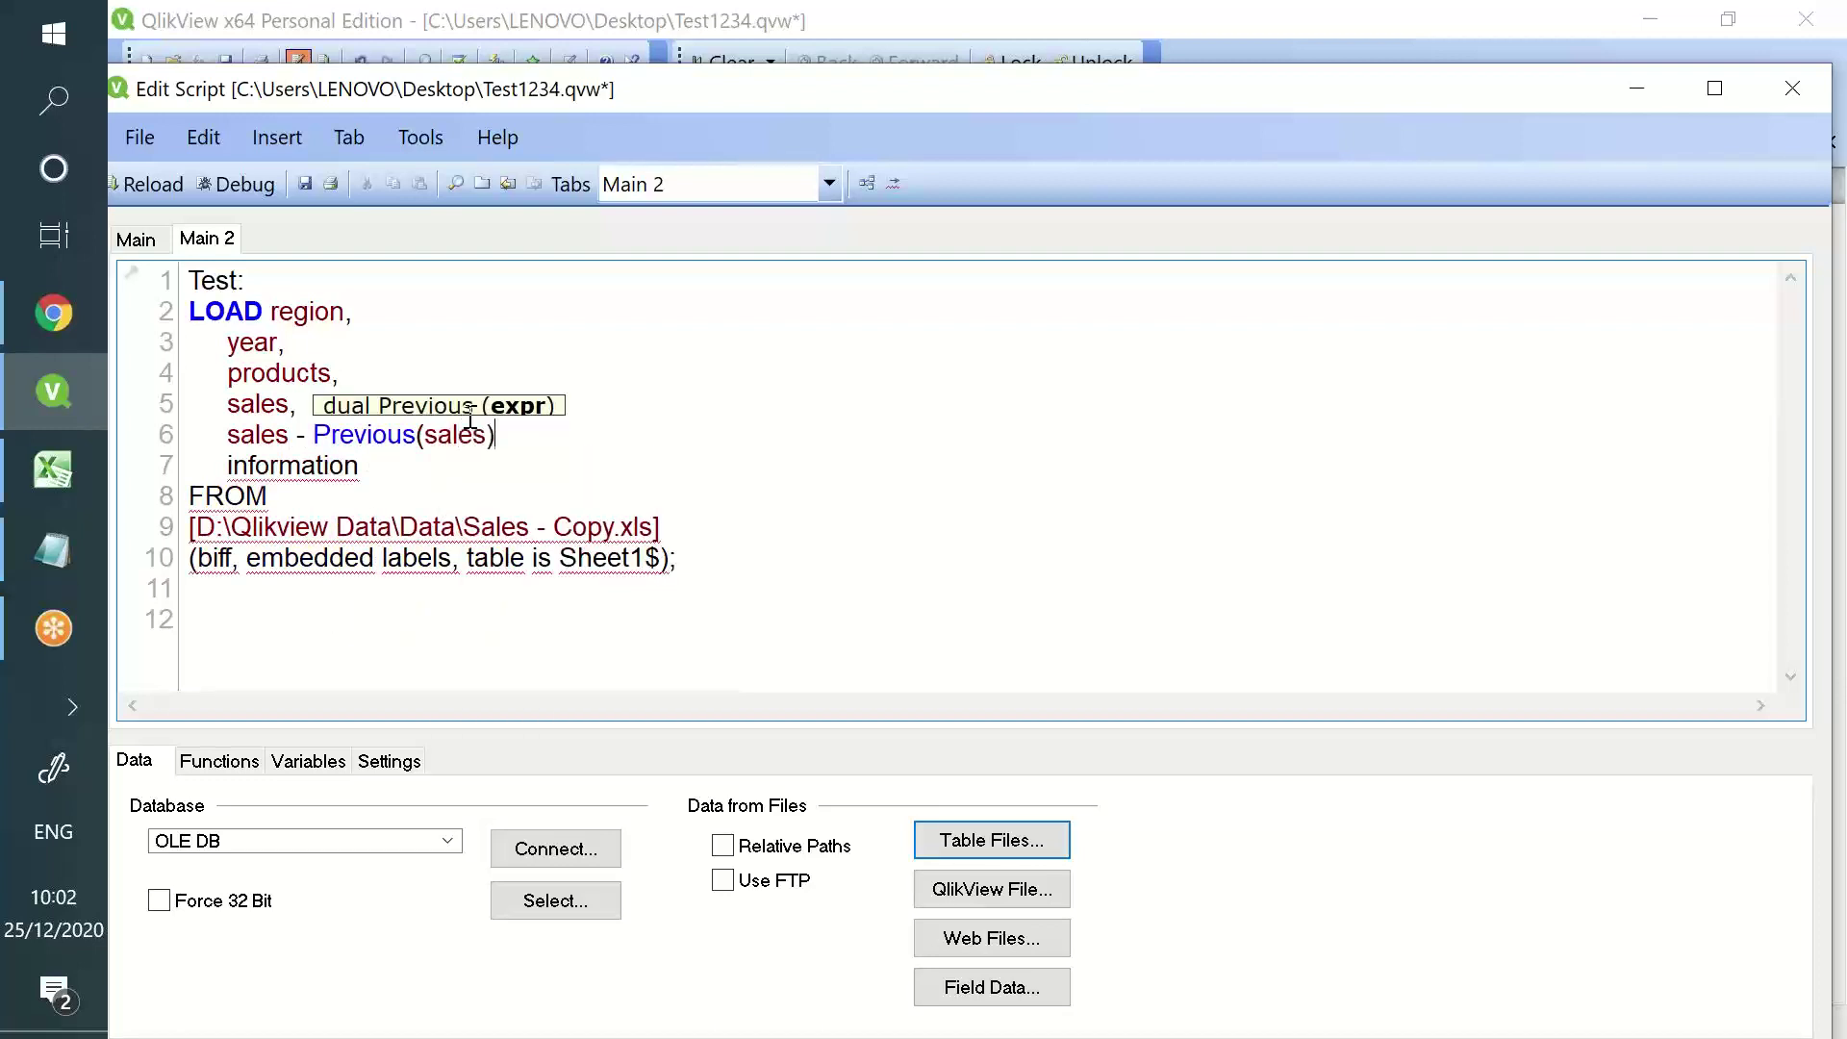
type("  as  Grow")
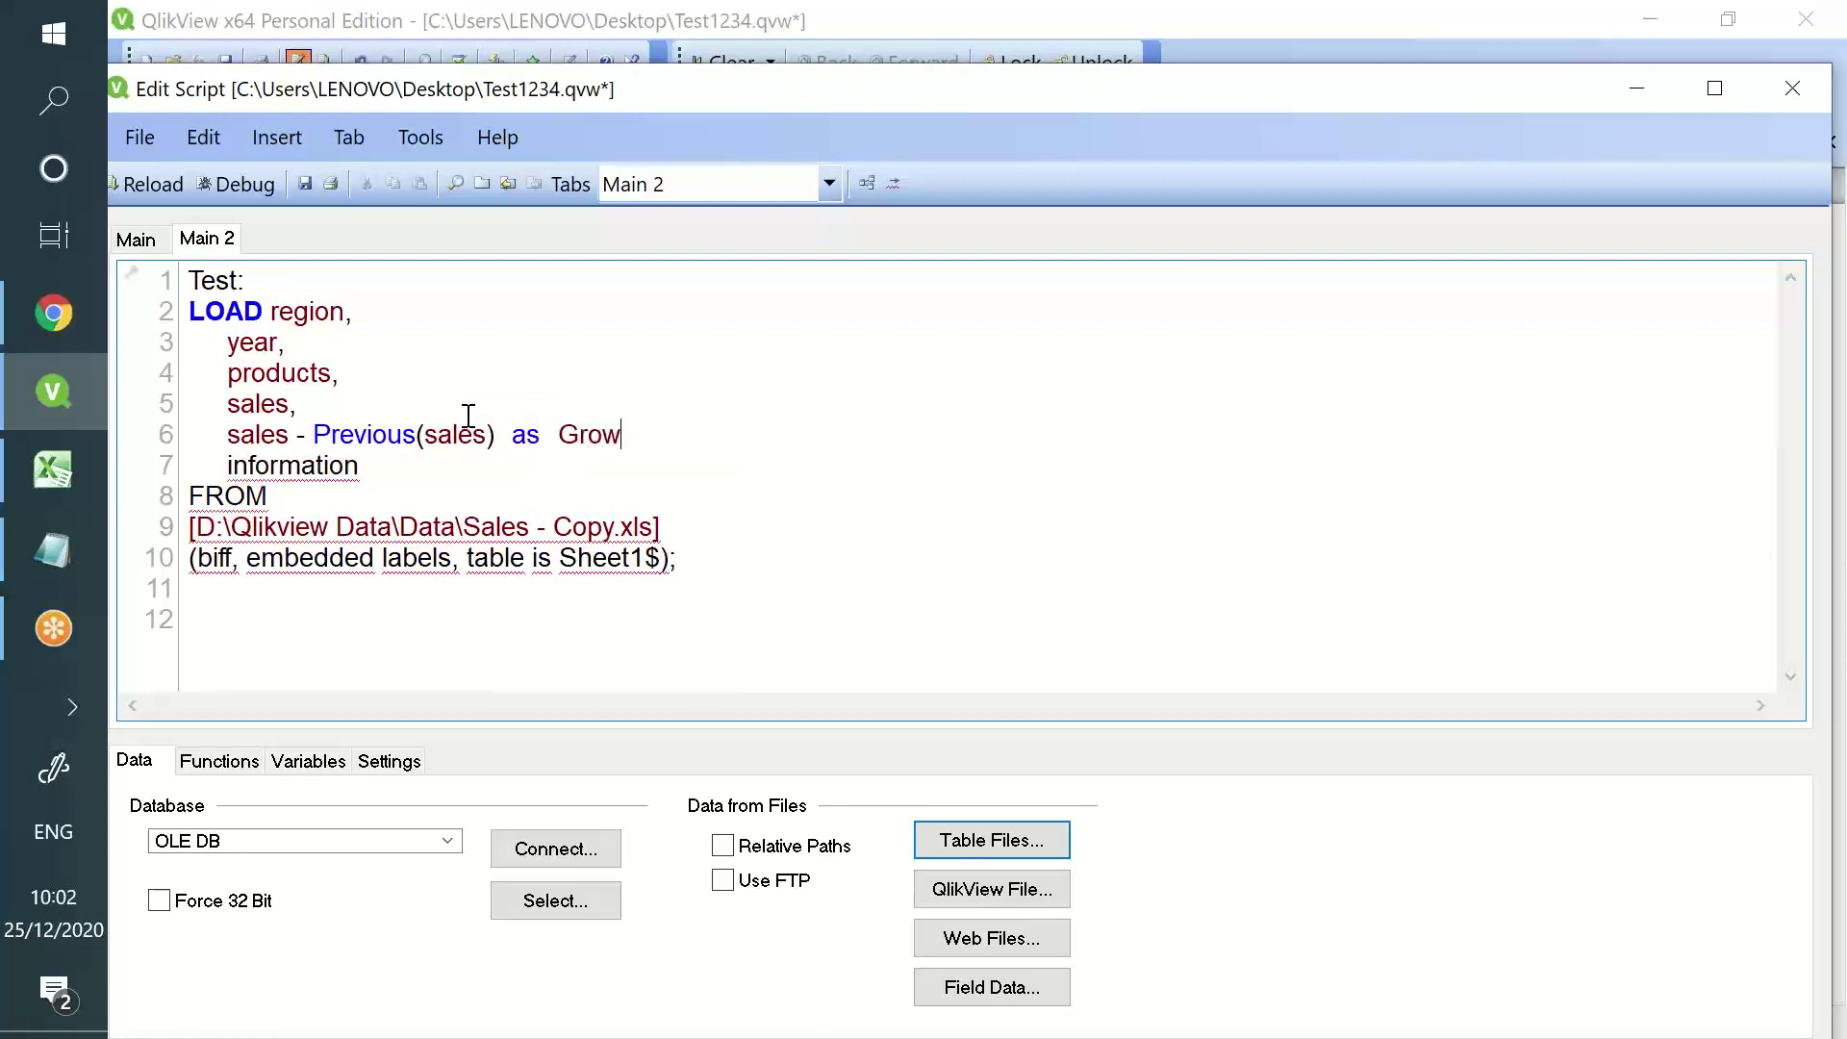
type("th_loss,")
double_click(274, 416)
left_click(273, 441)
left_click_drag(331, 426, 495, 435)
left_click(306, 434)
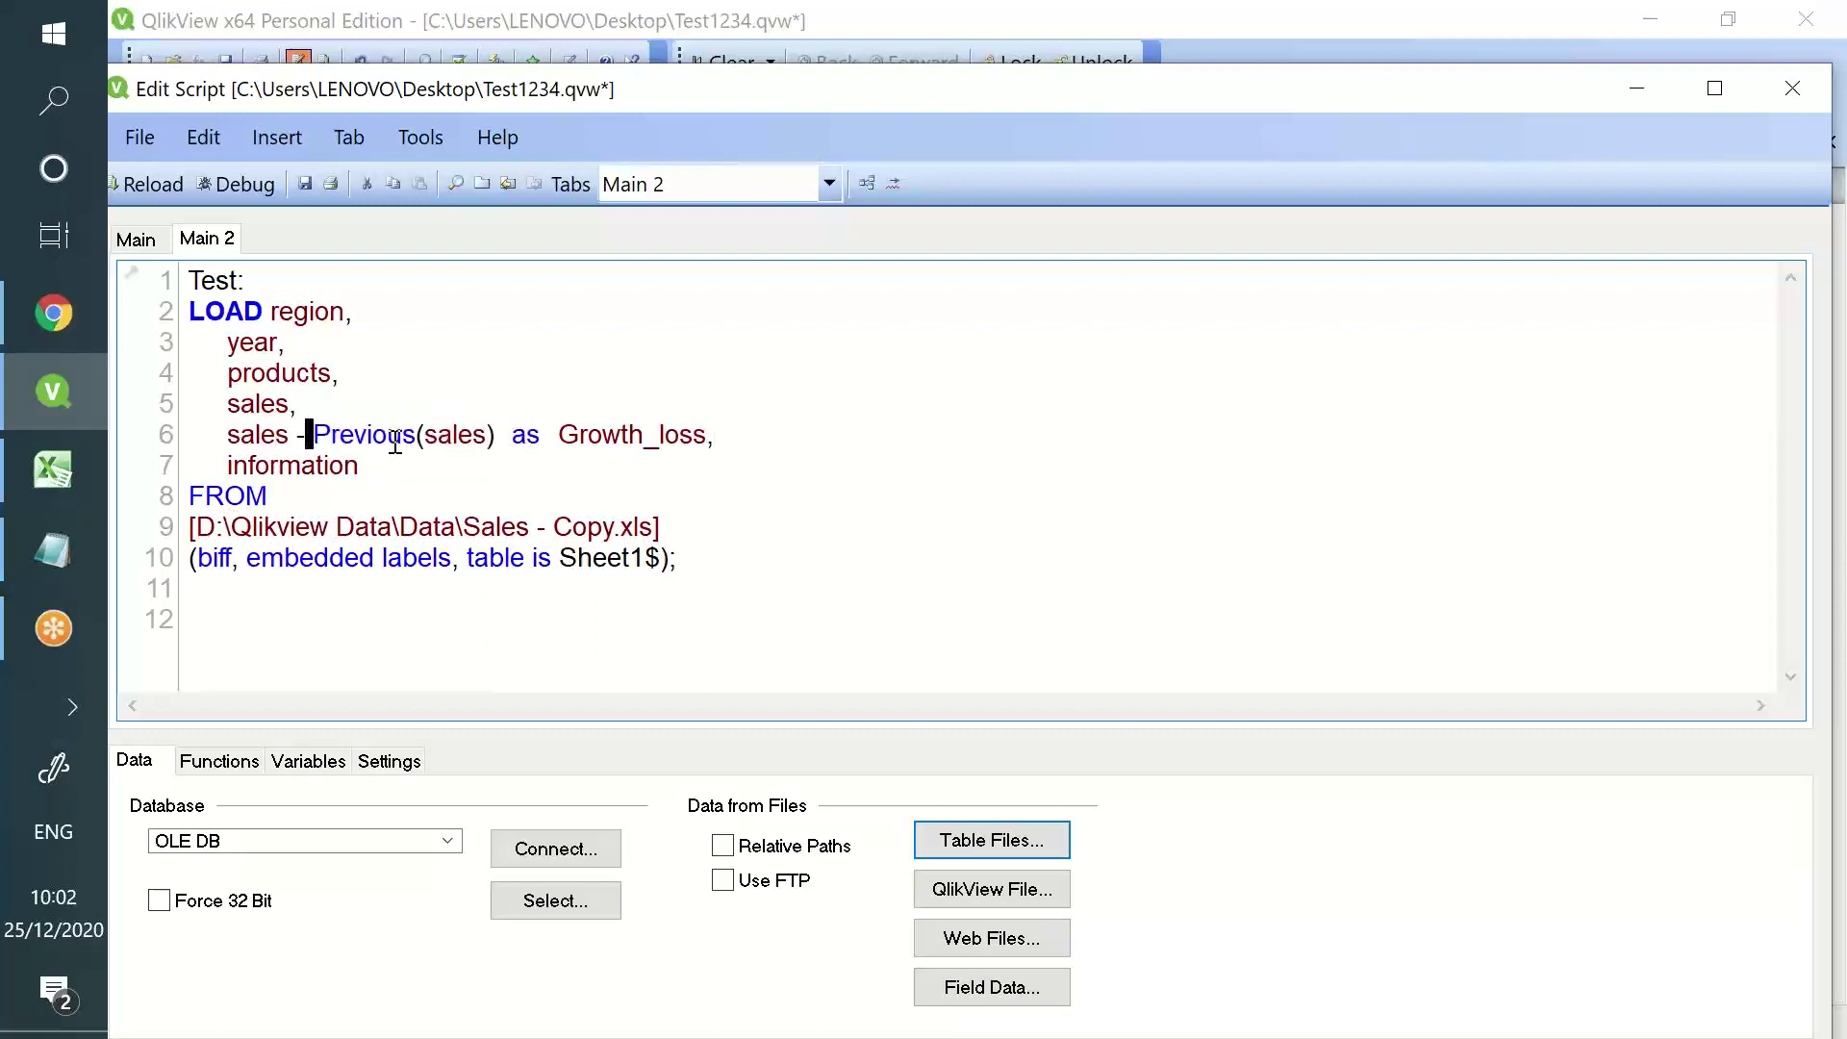
left_click(305, 184)
- Reload the data and delete the existing sheet objects
left_click(156, 192)
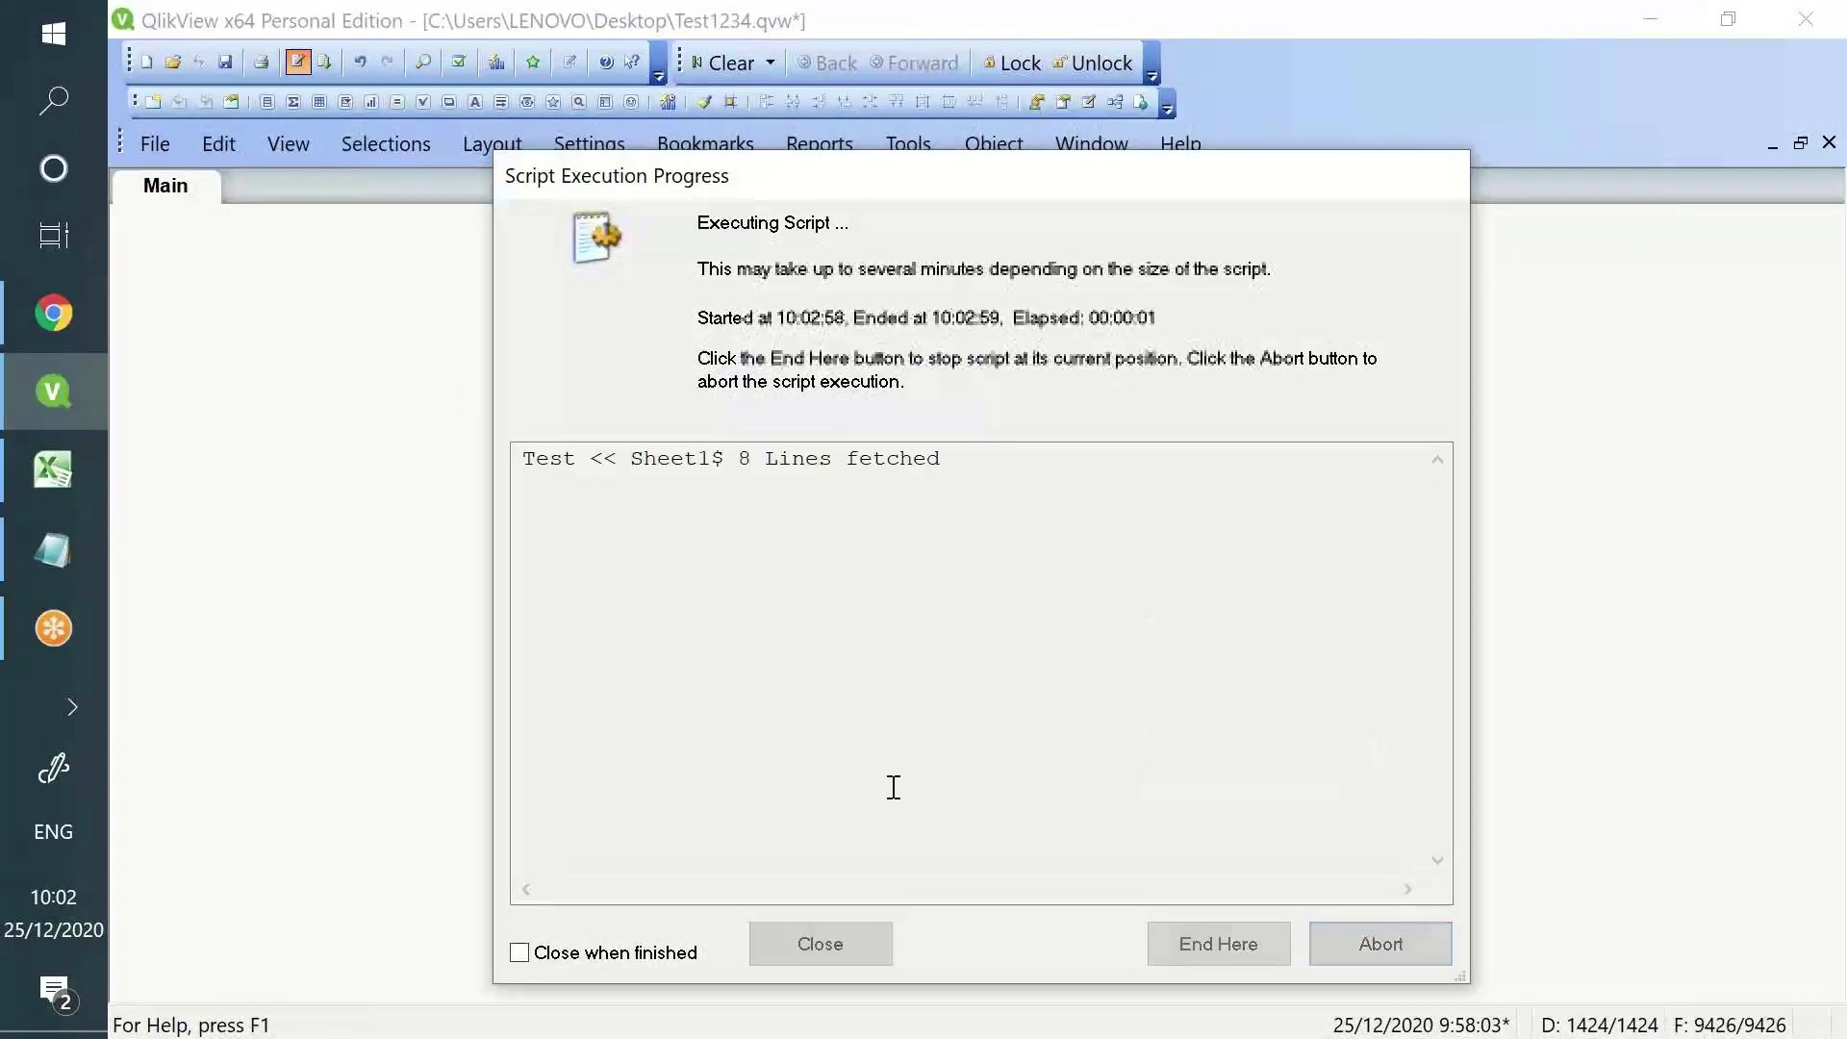
left_click(816, 962)
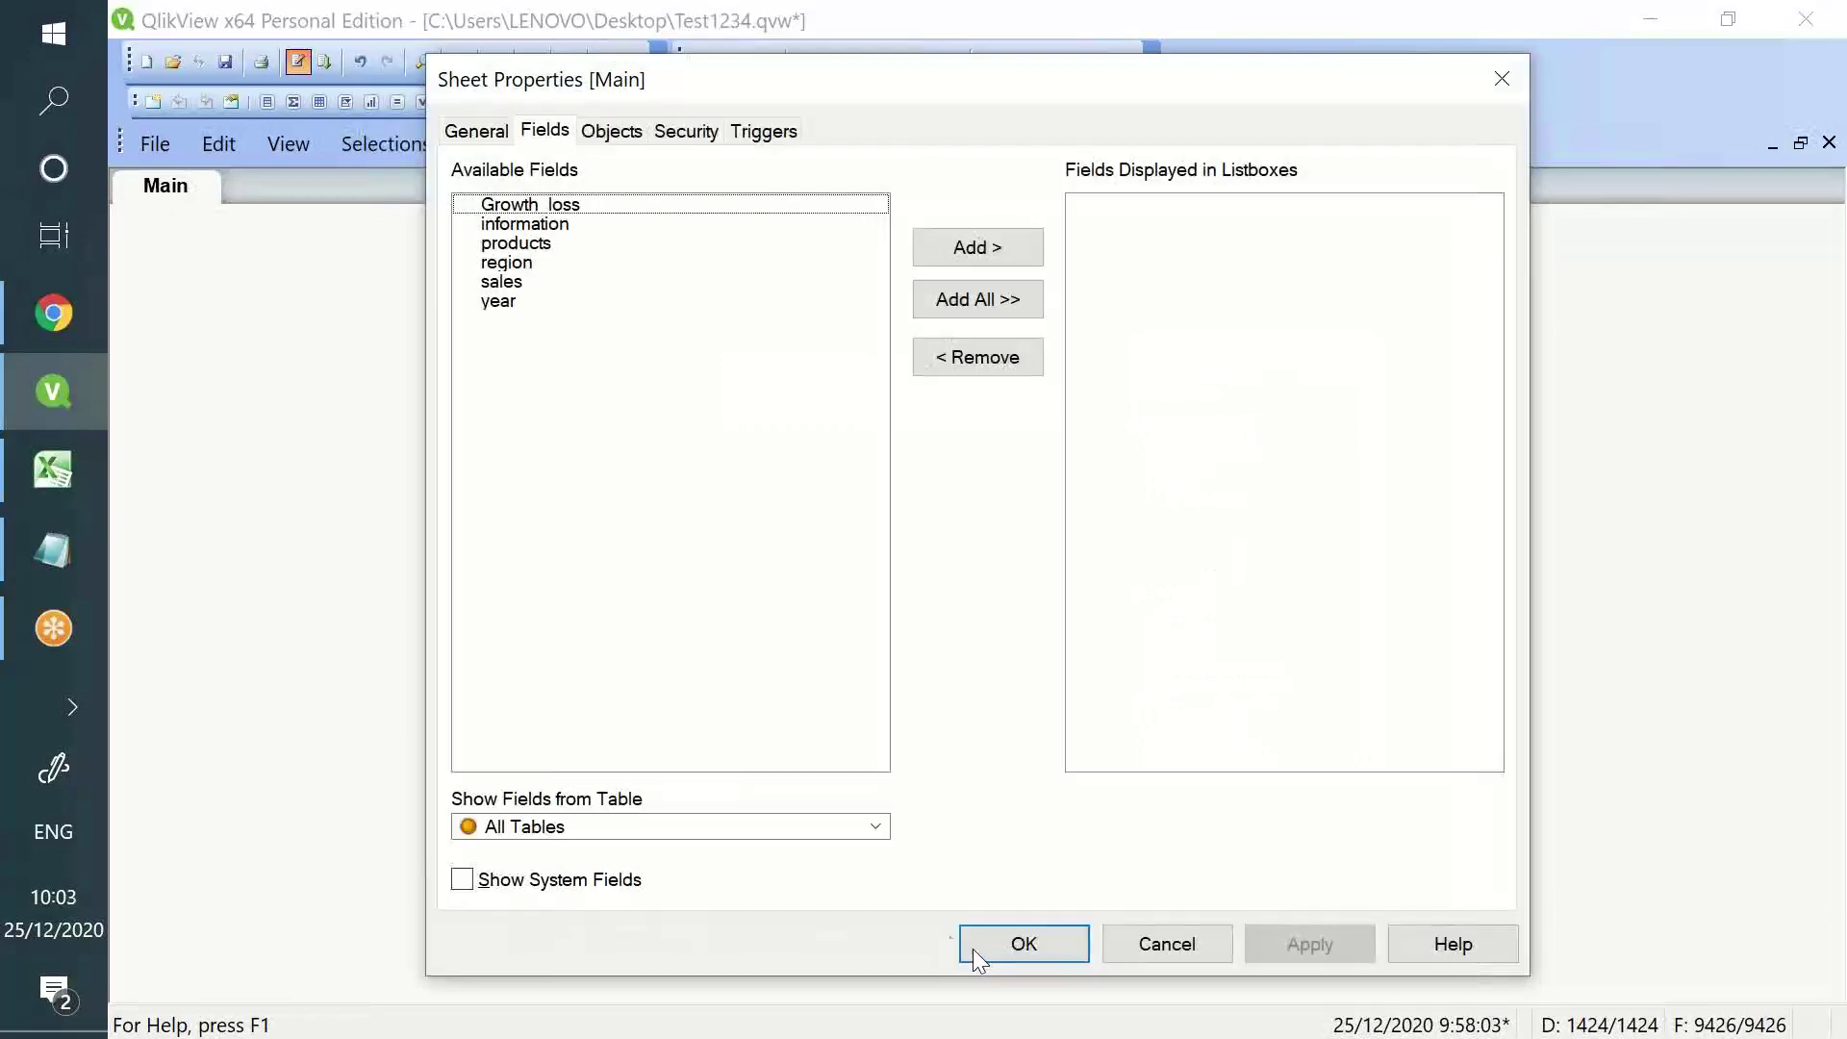
left_click(951, 938)
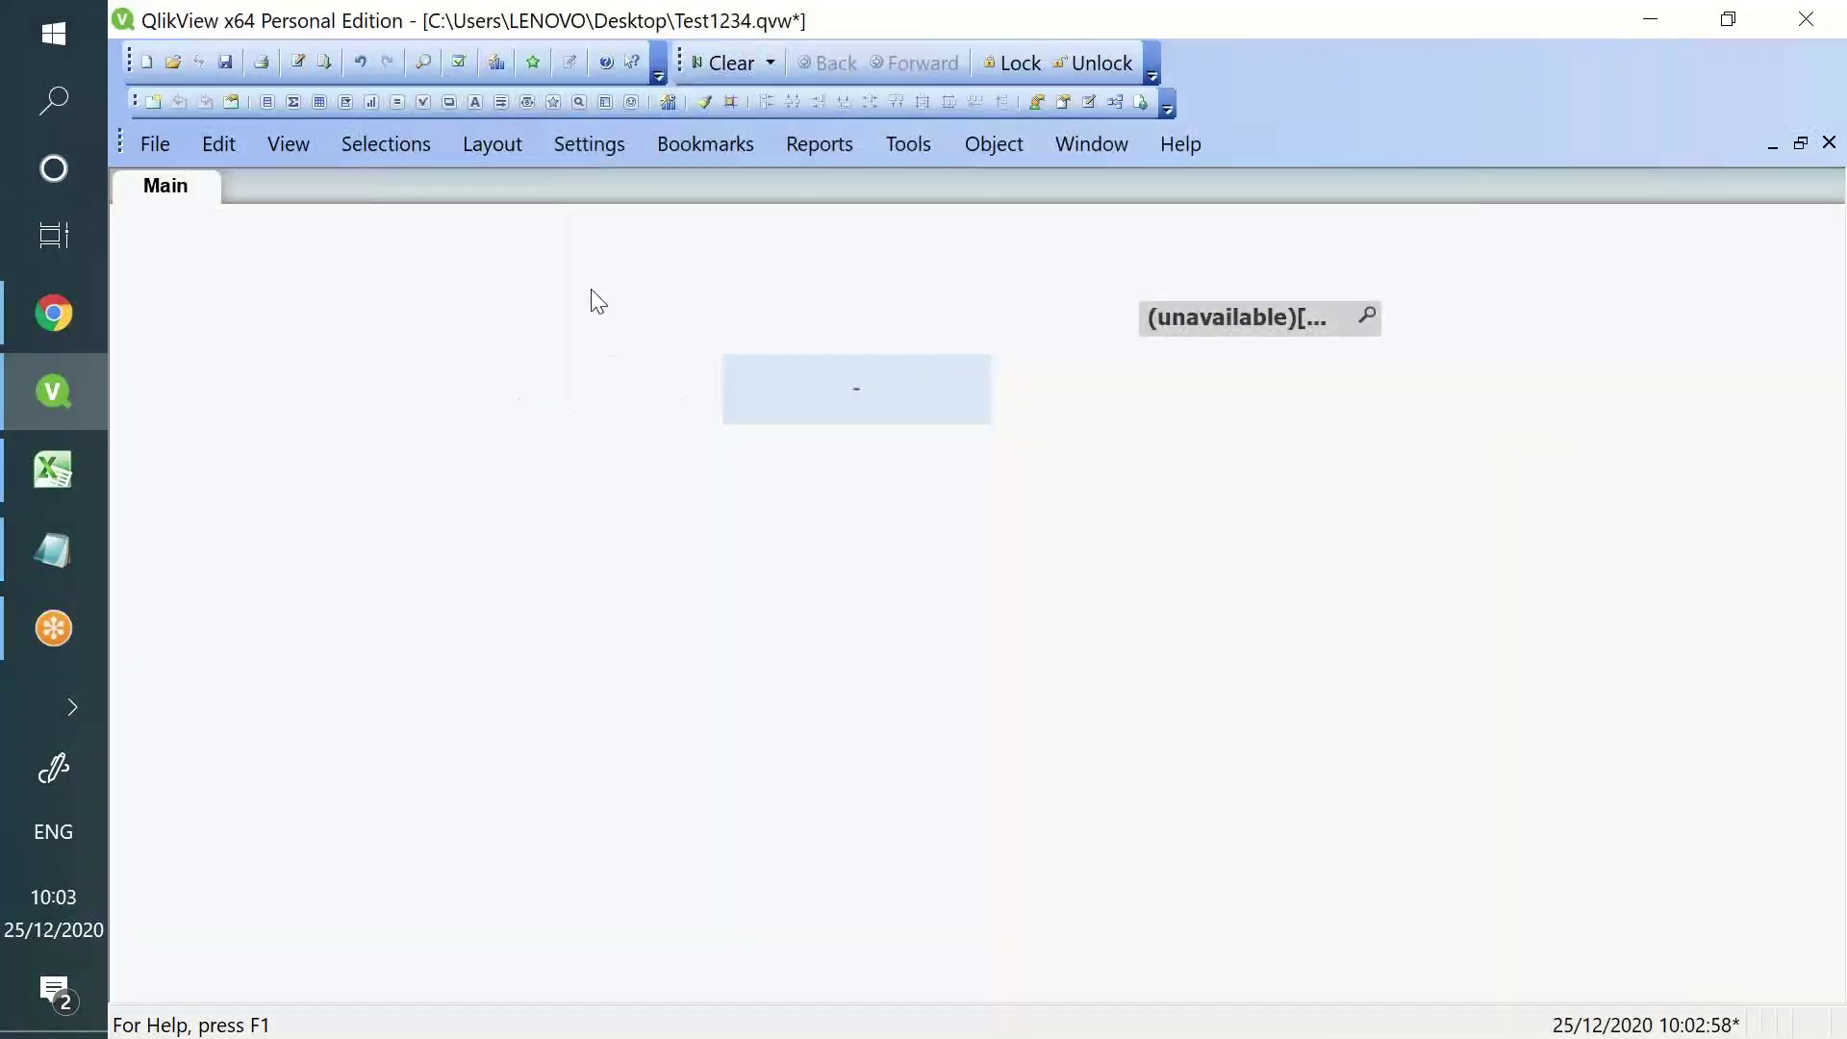
key("Delete")
key("Return")
- Create a table box containing all six fields and position it on the sheet
right_click(485, 406)
mouse_move(611, 527)
left_click(953, 529)
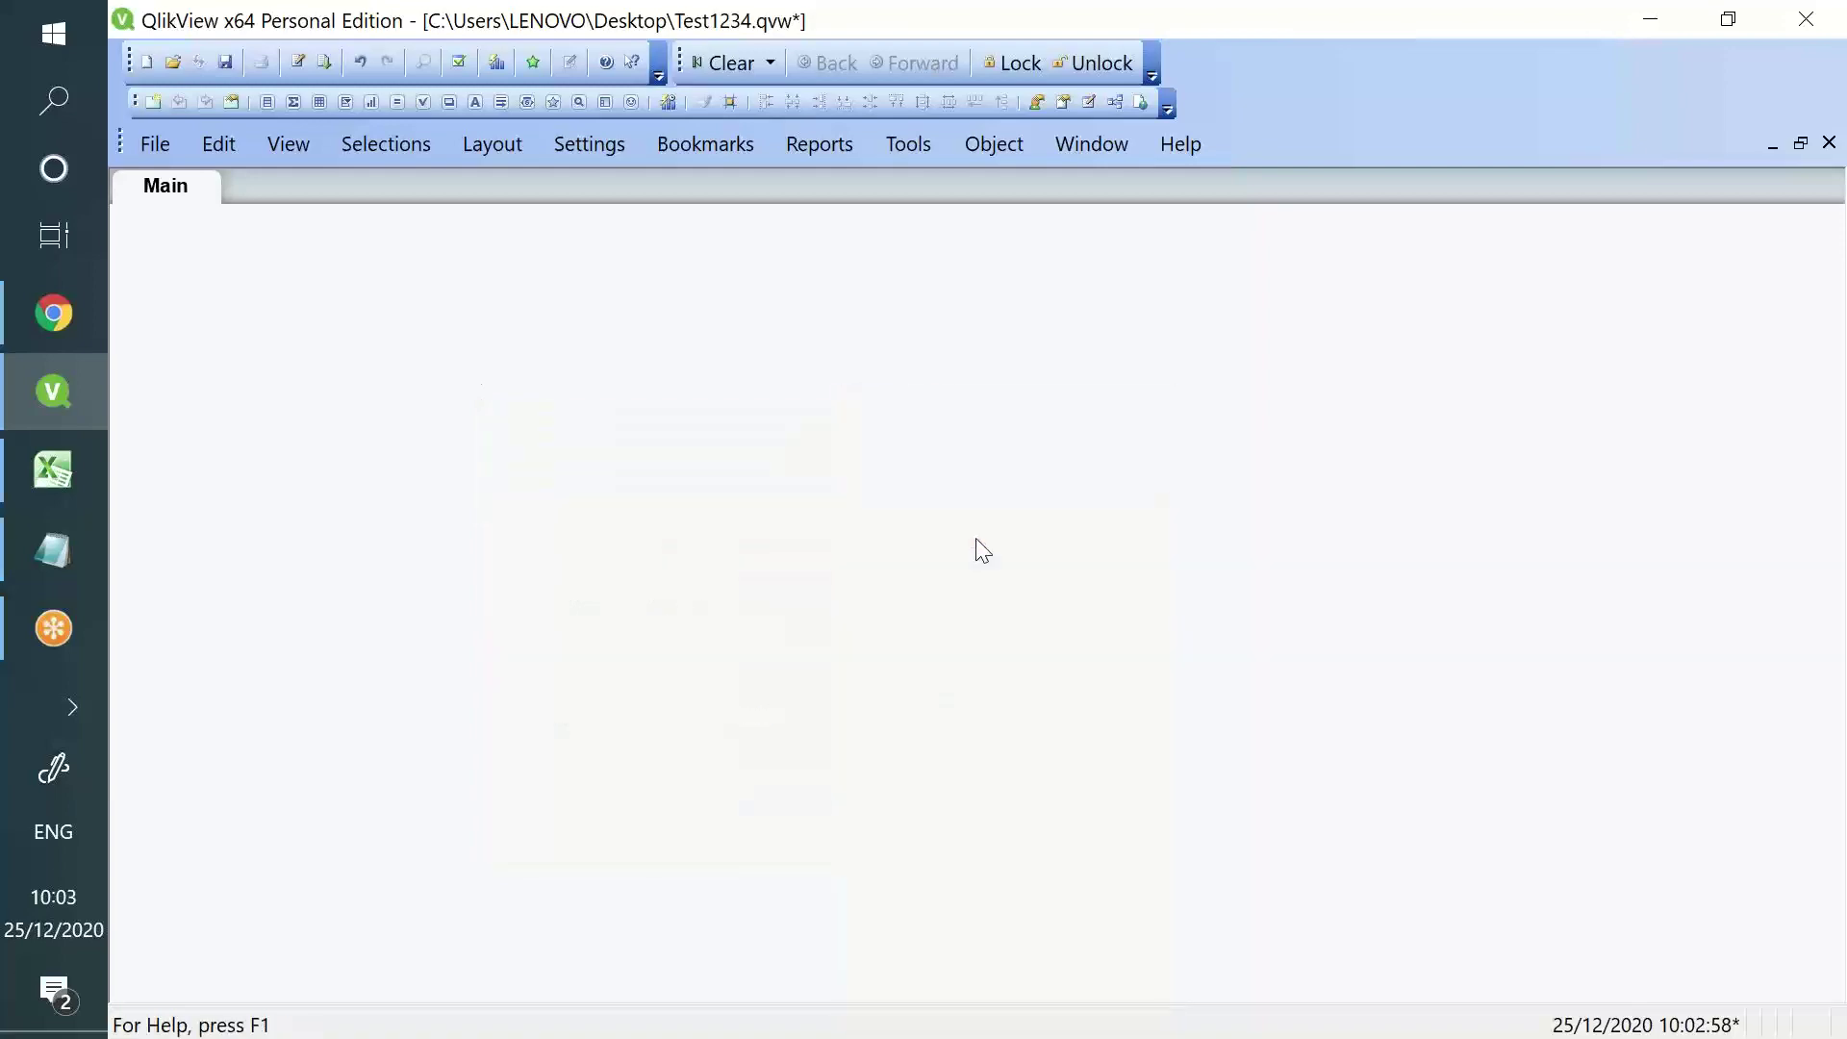
left_click(842, 366)
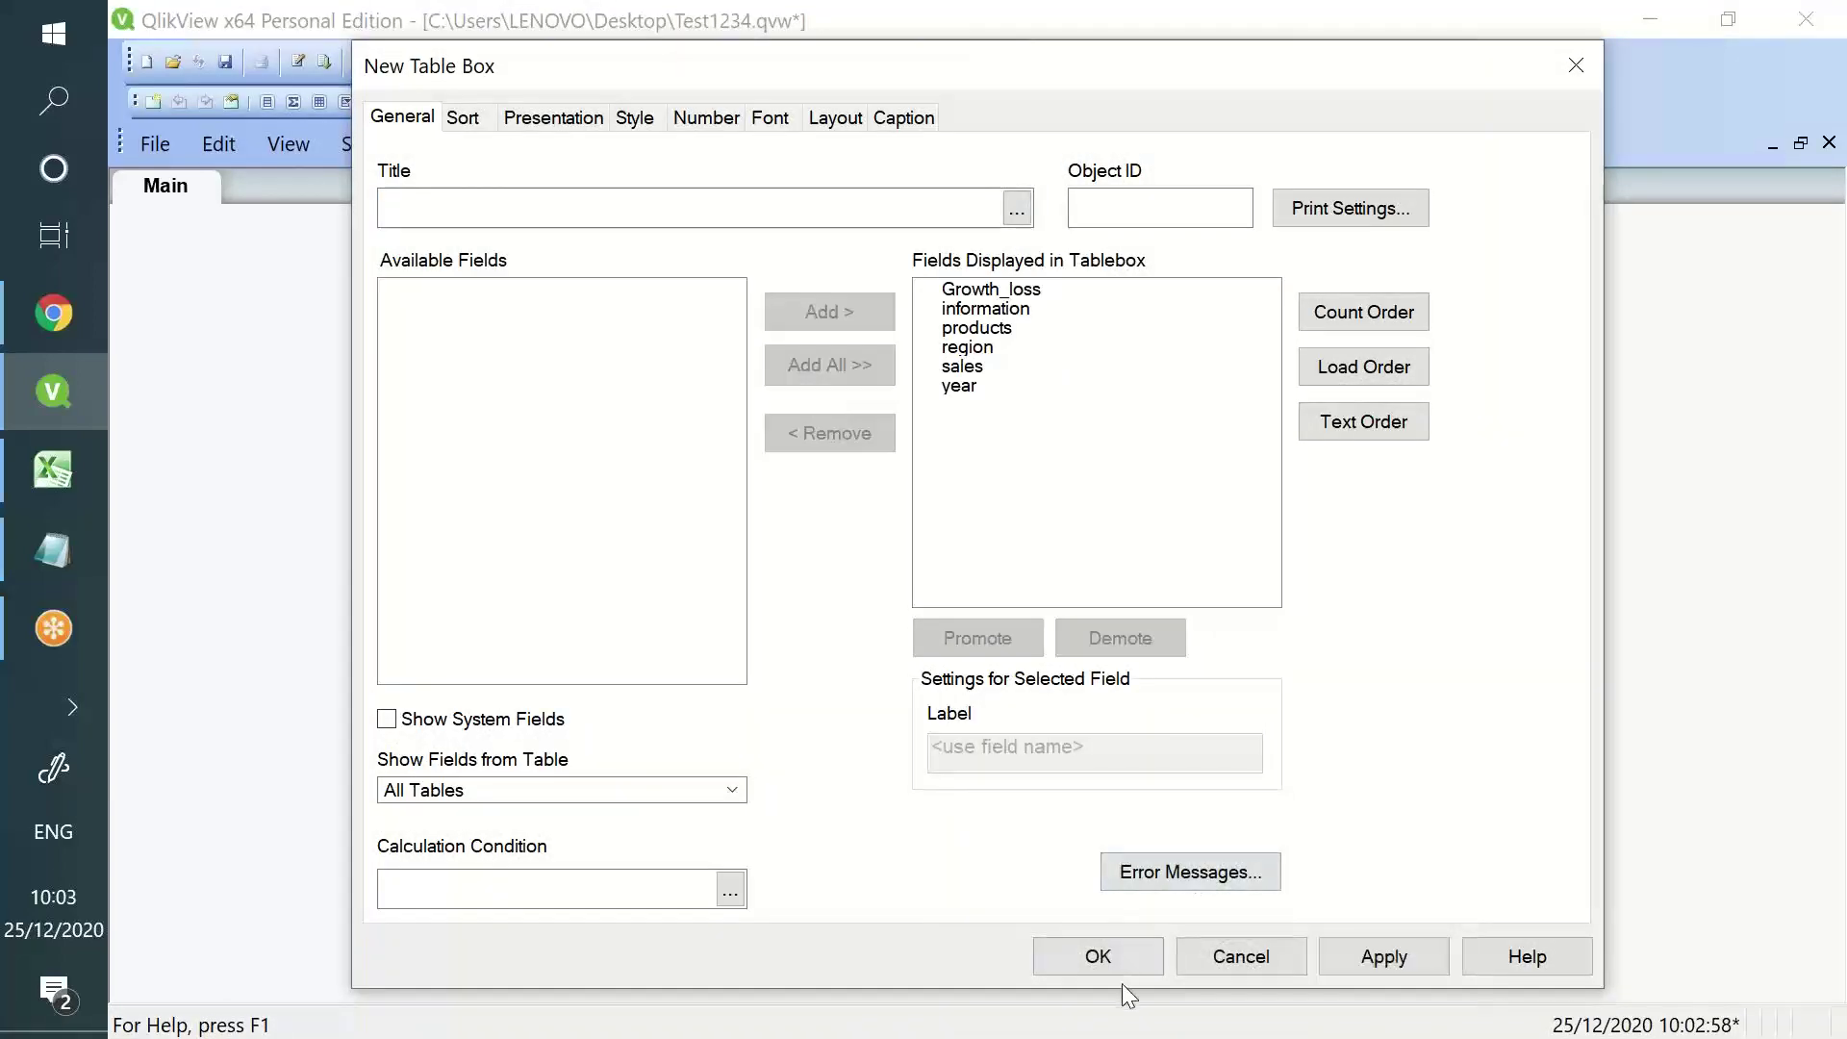
left_click(1107, 954)
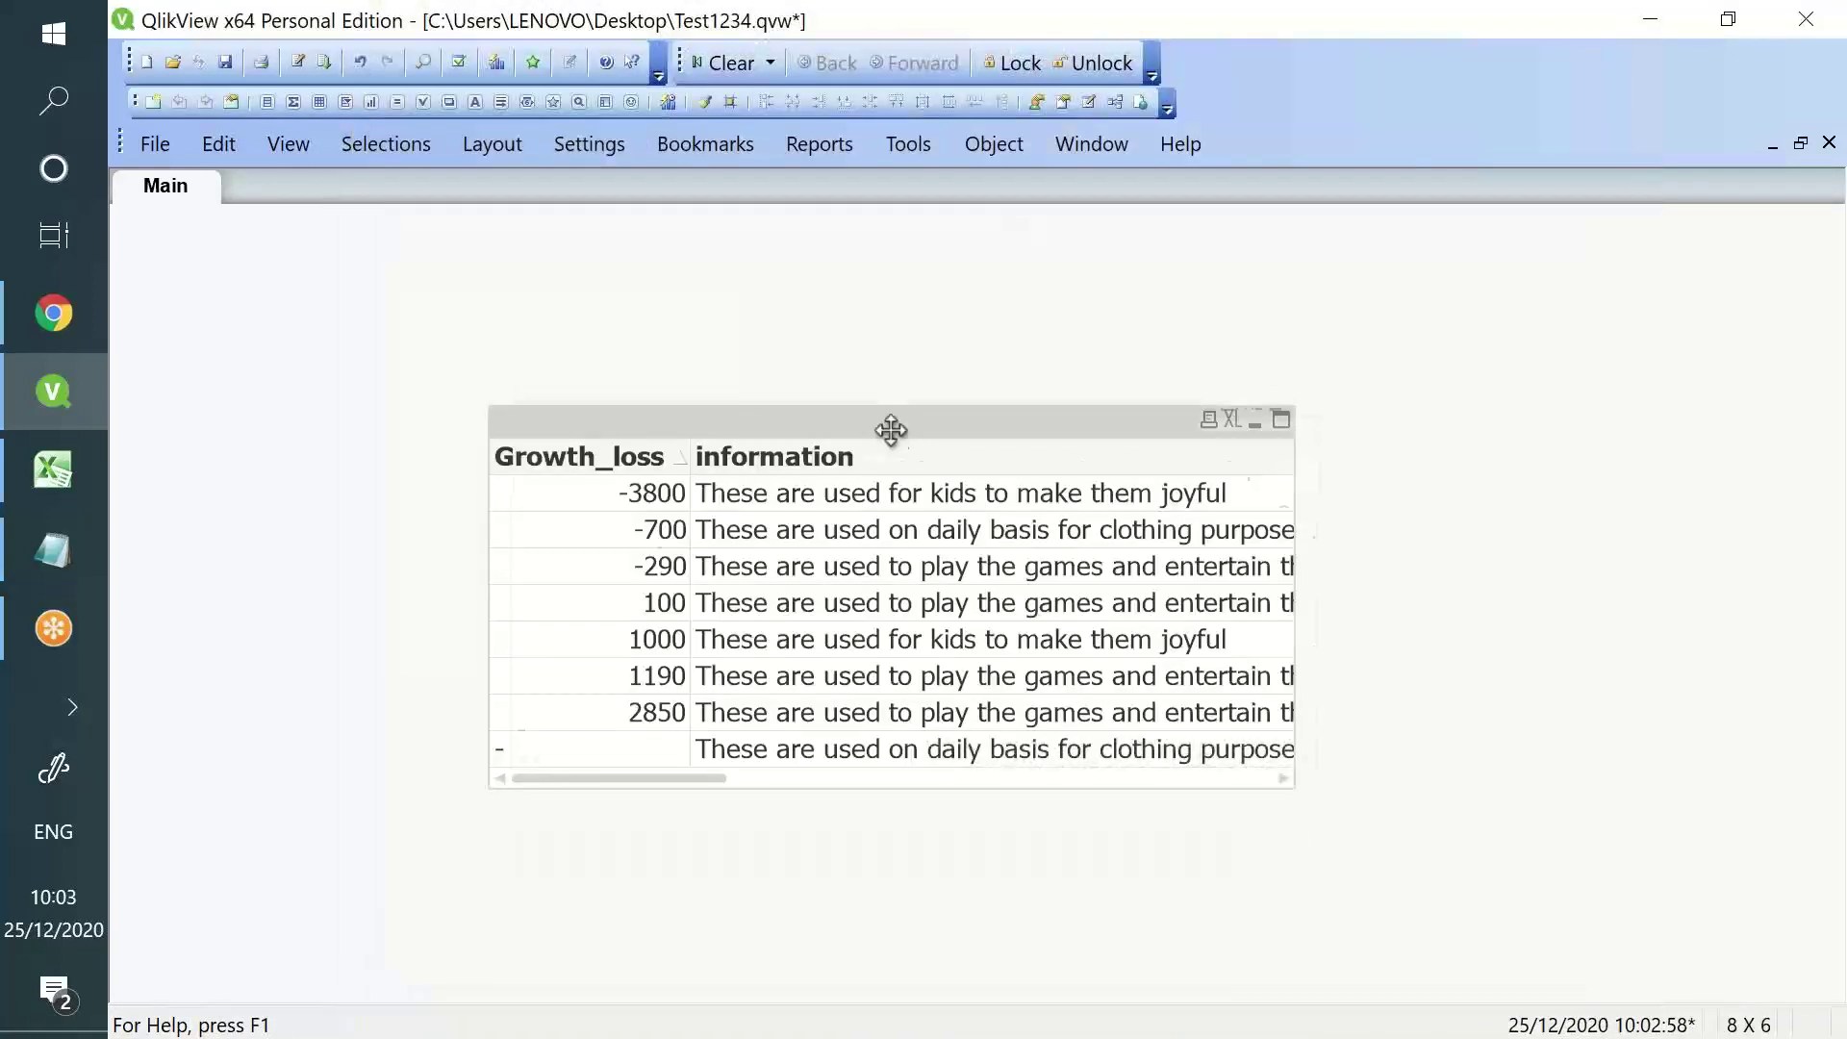
left_click_drag(893, 429, 916, 411)
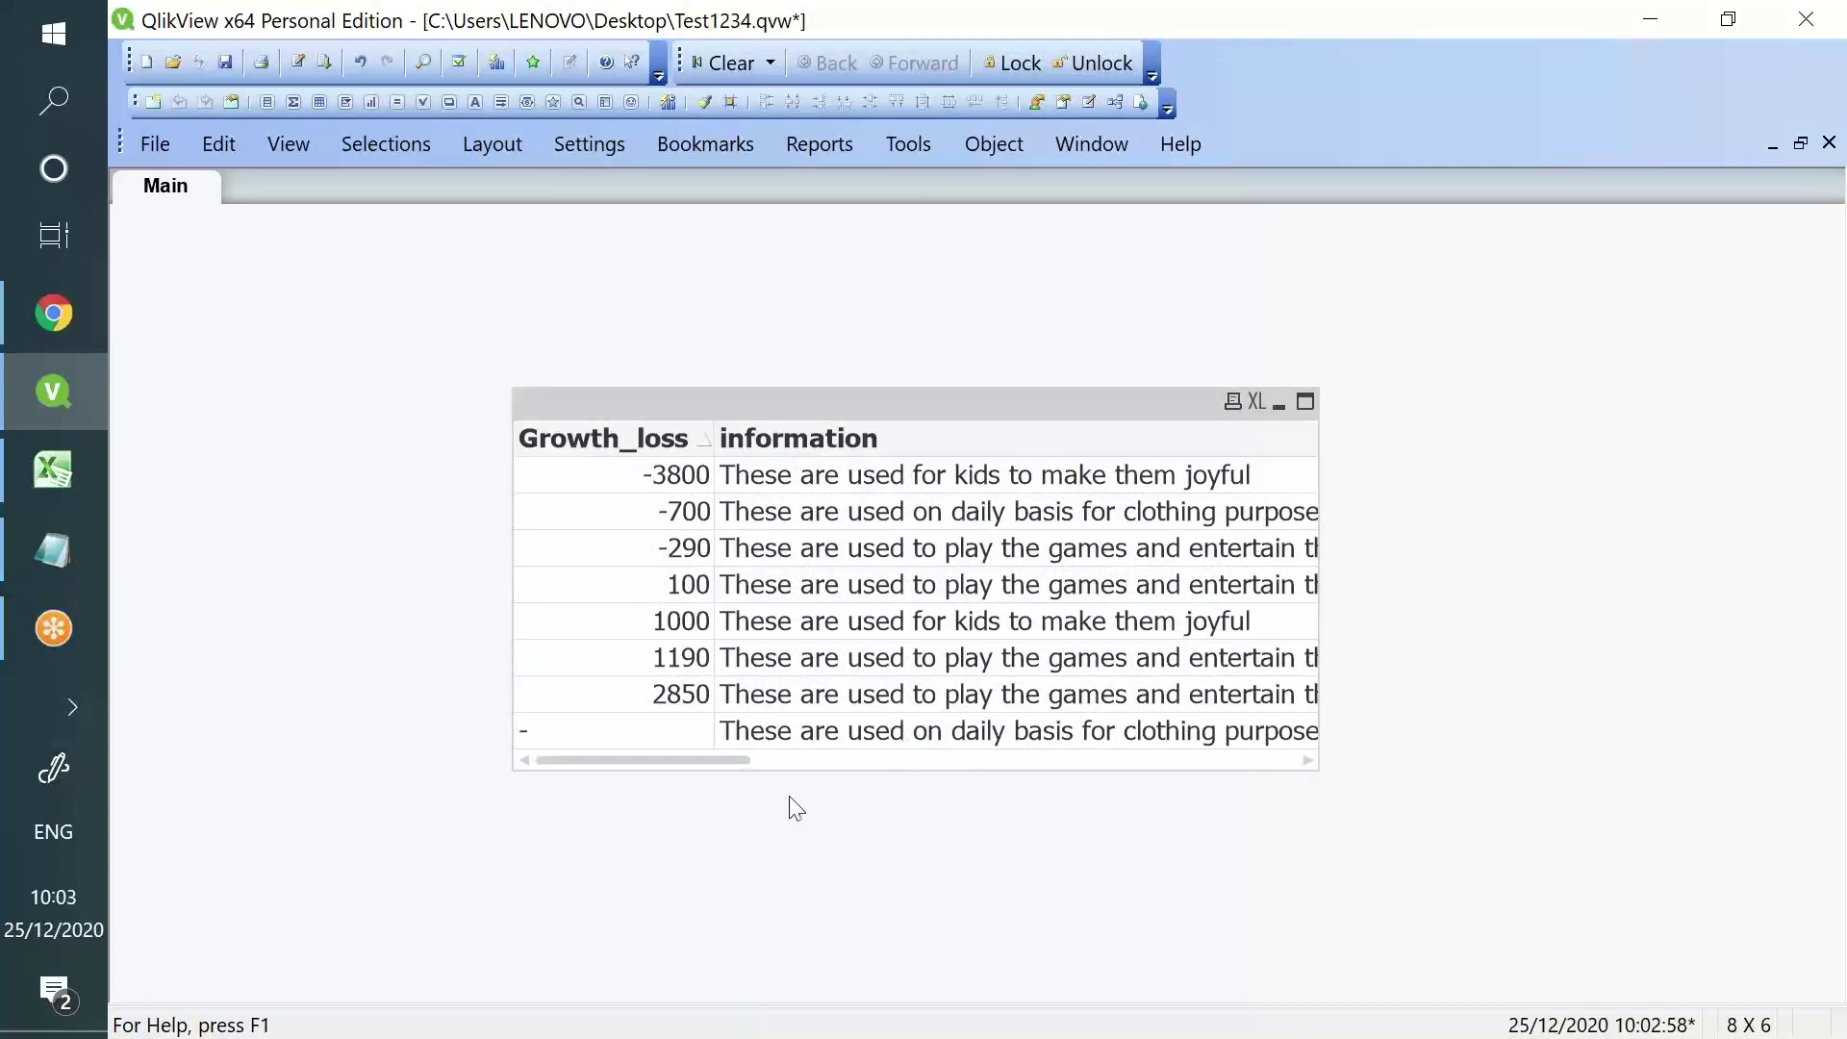
left_click_drag(723, 758, 1097, 775)
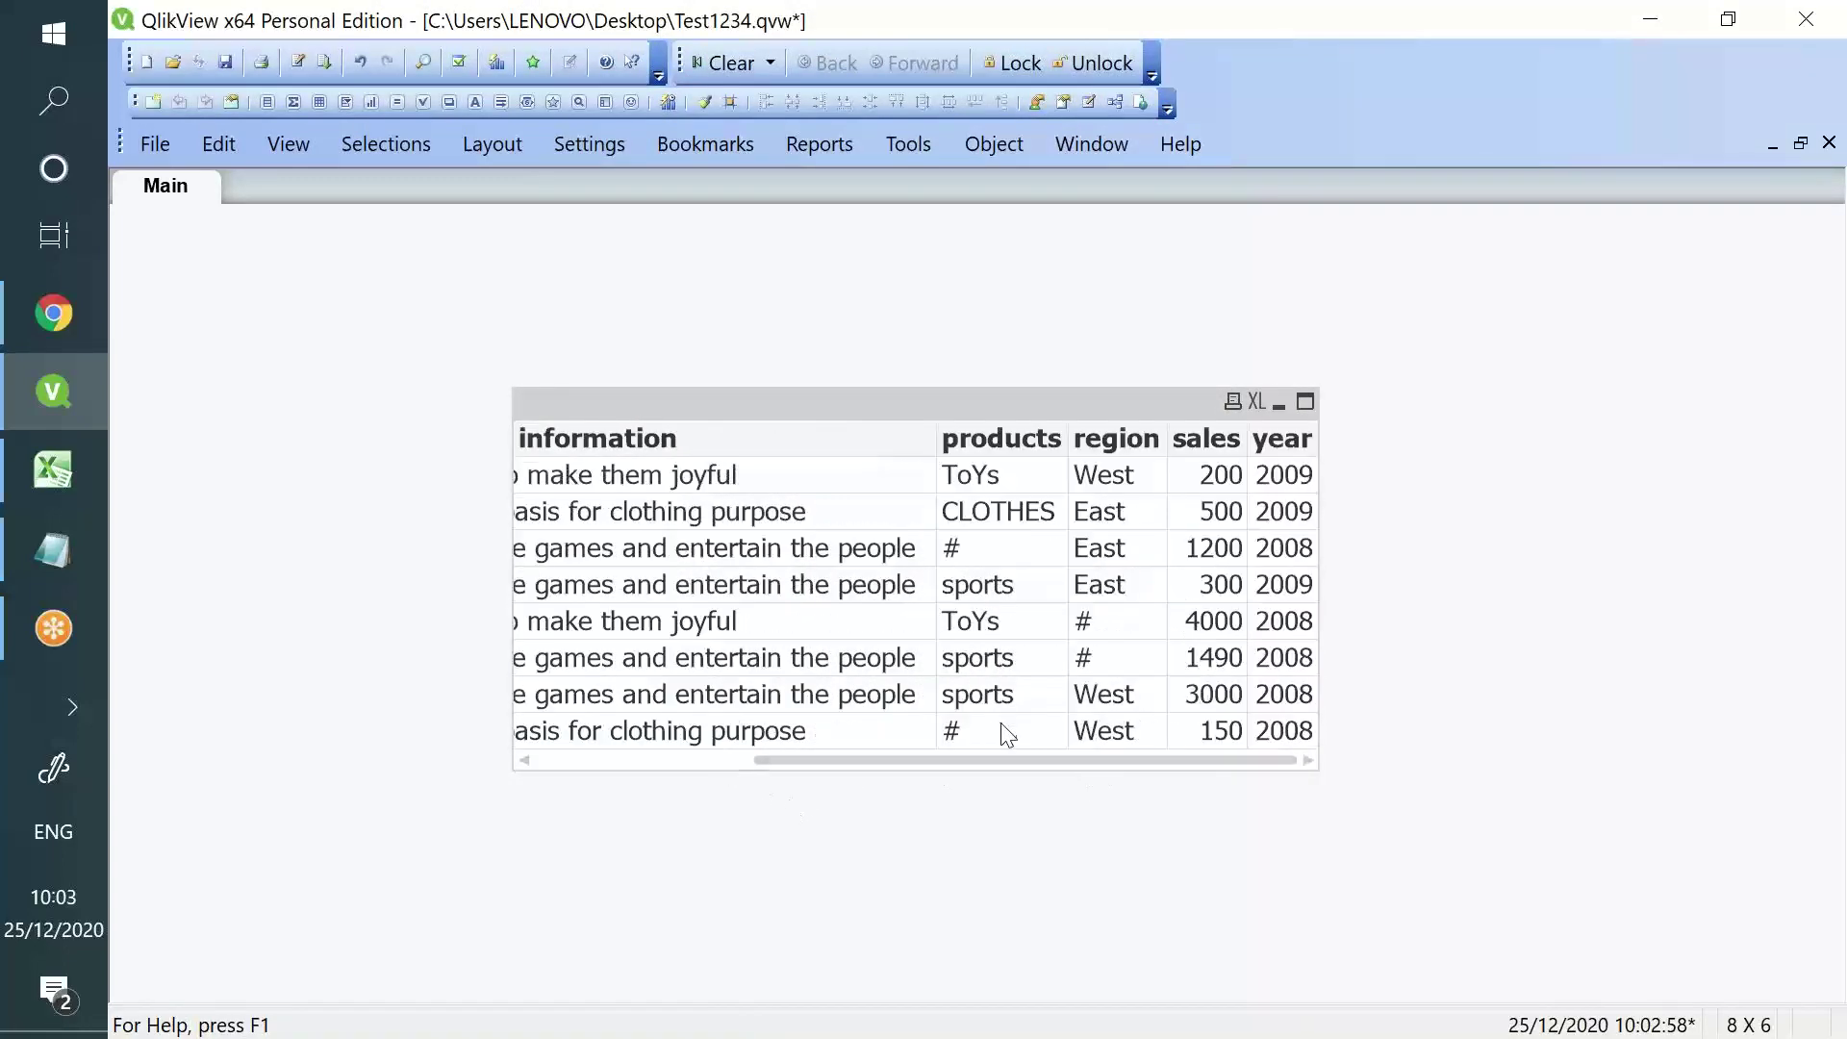
left_click_drag(702, 437, 1332, 429)
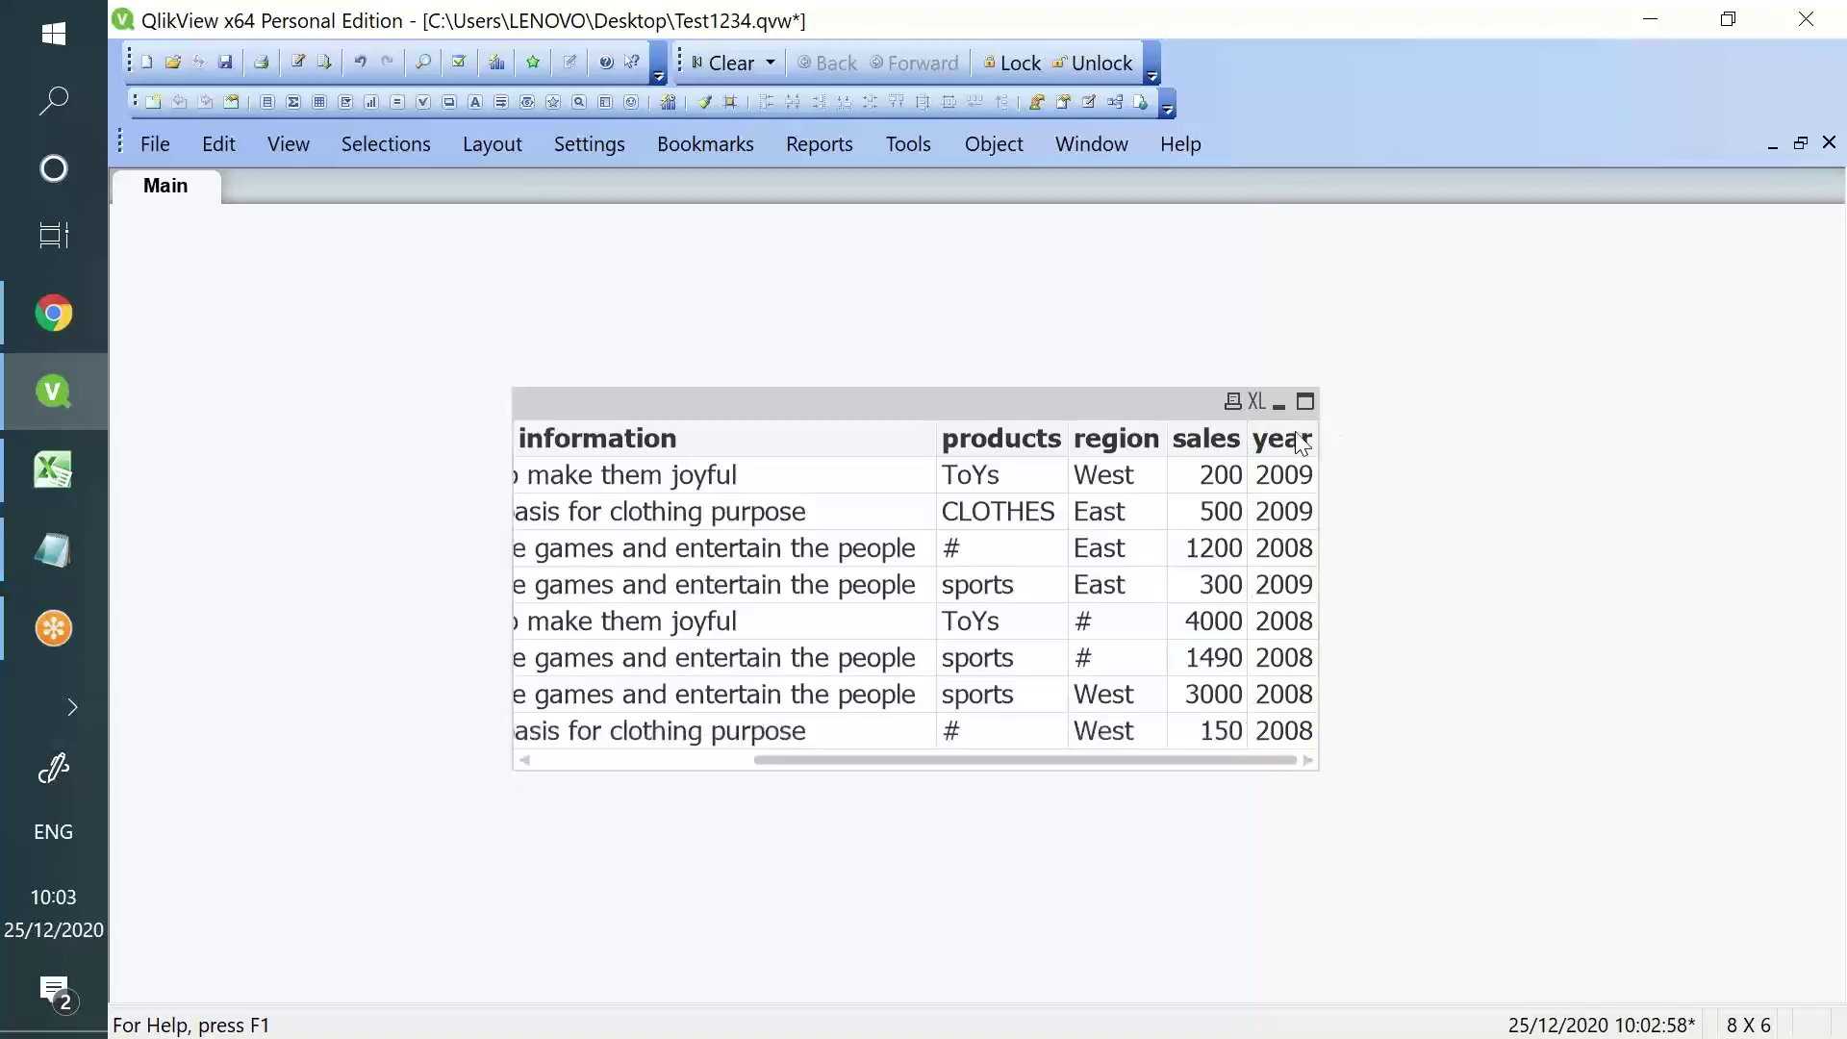
- Reorder the columns to year then sales, and sort the rows by year
left_click_drag(1059, 439, 577, 462)
mouse_move(1056, 452)
left_mouse_down()
mouse_move(702, 482)
mouse_move(651, 490)
mouse_move(657, 505)
left_mouse_up()
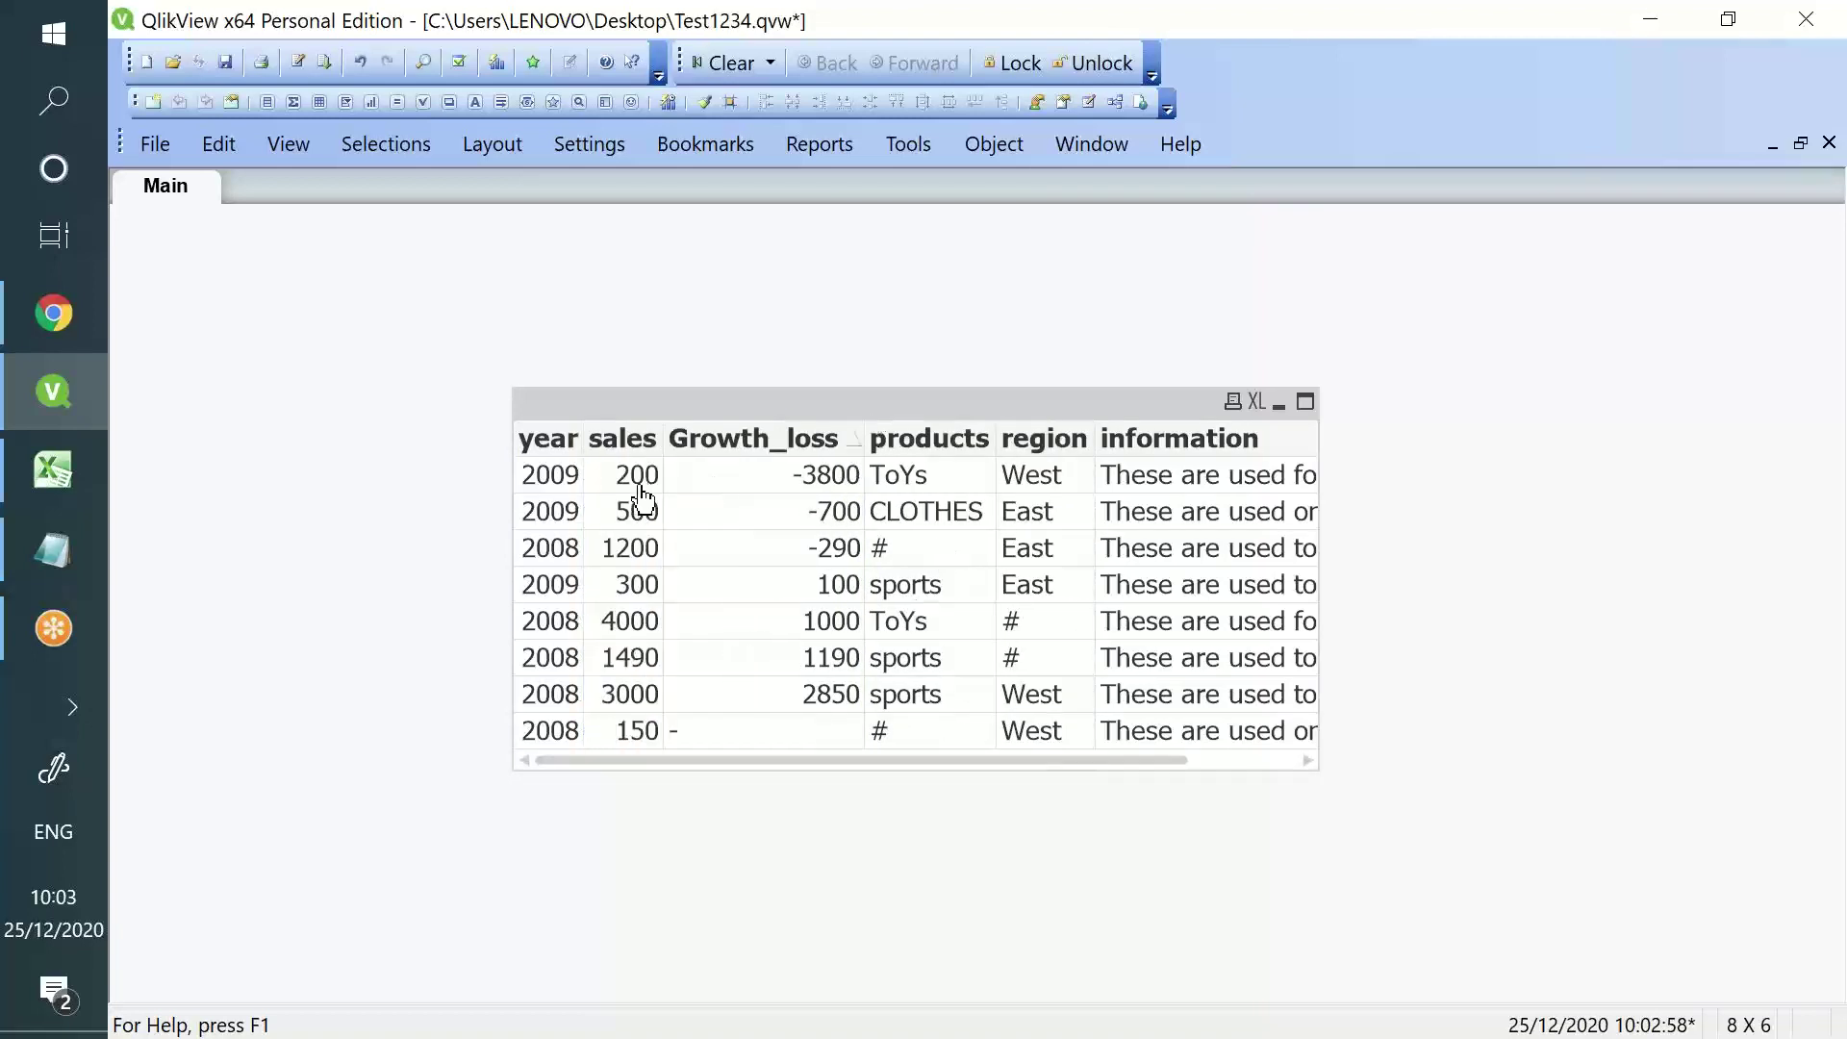
double_click(621, 435)
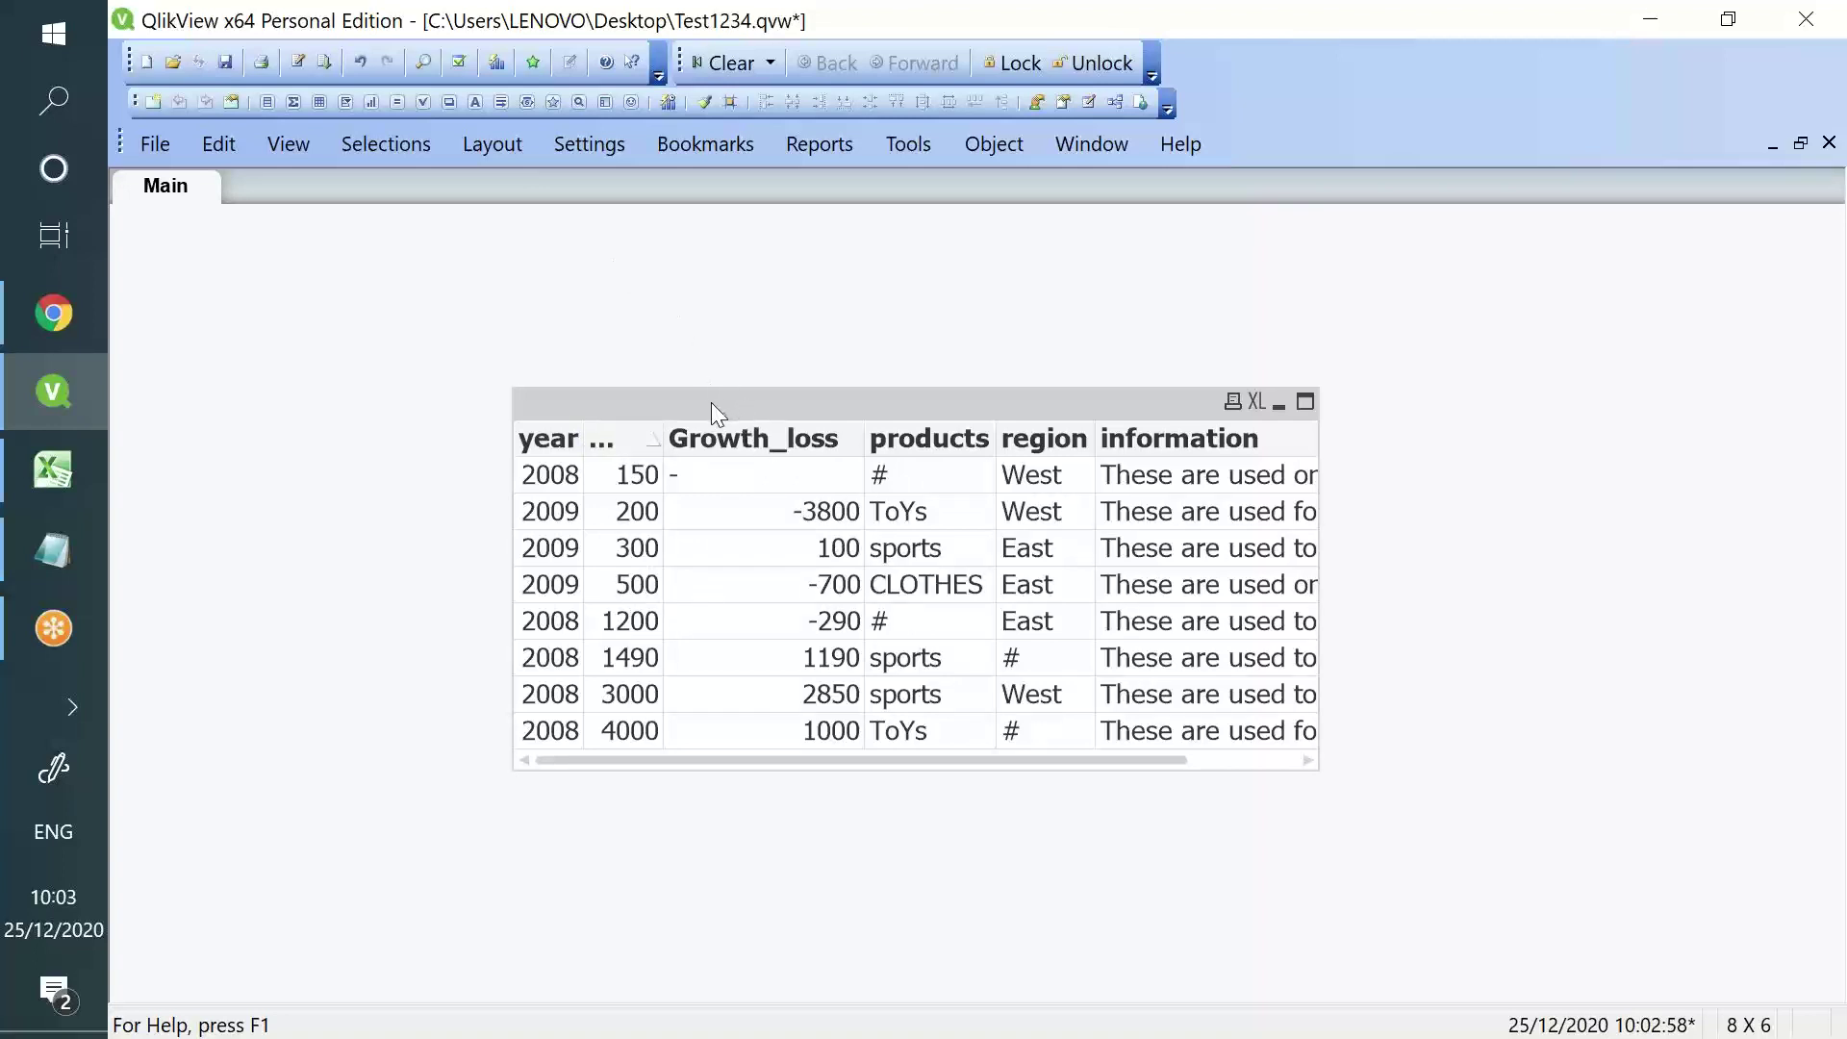
left_click(543, 439)
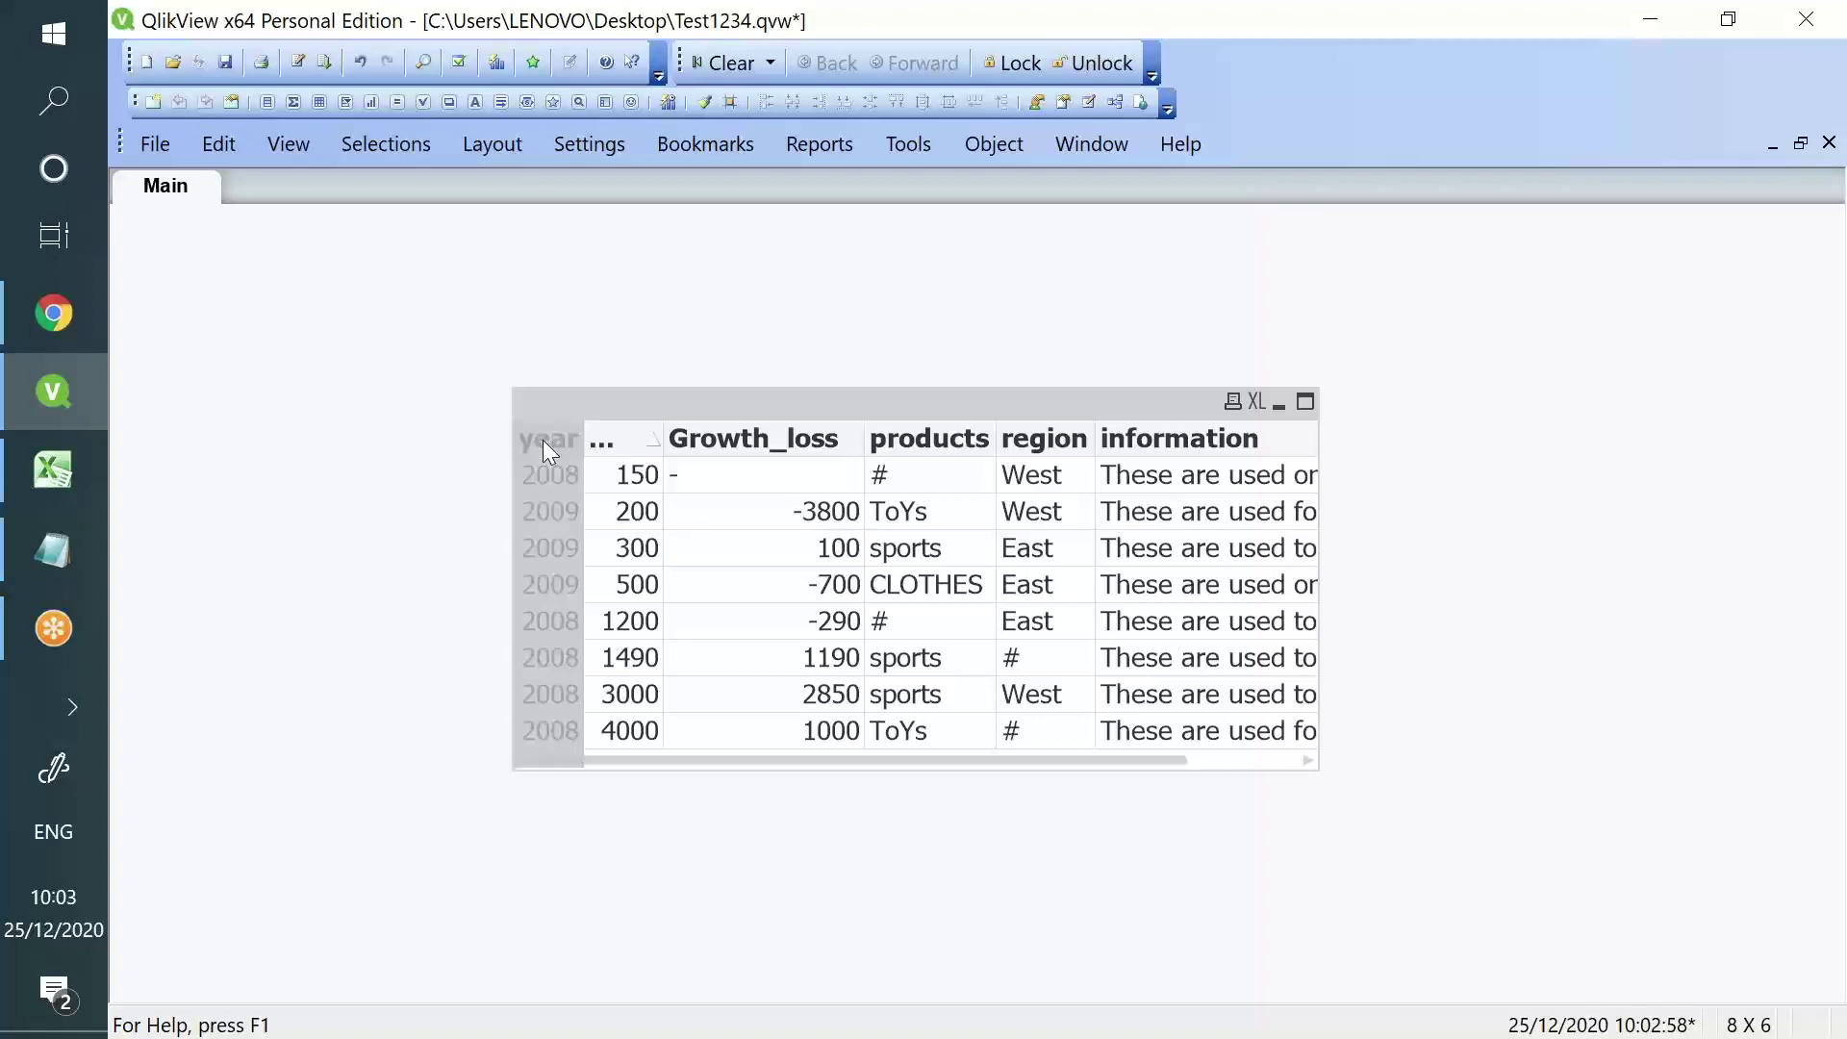
double_click(549, 440)
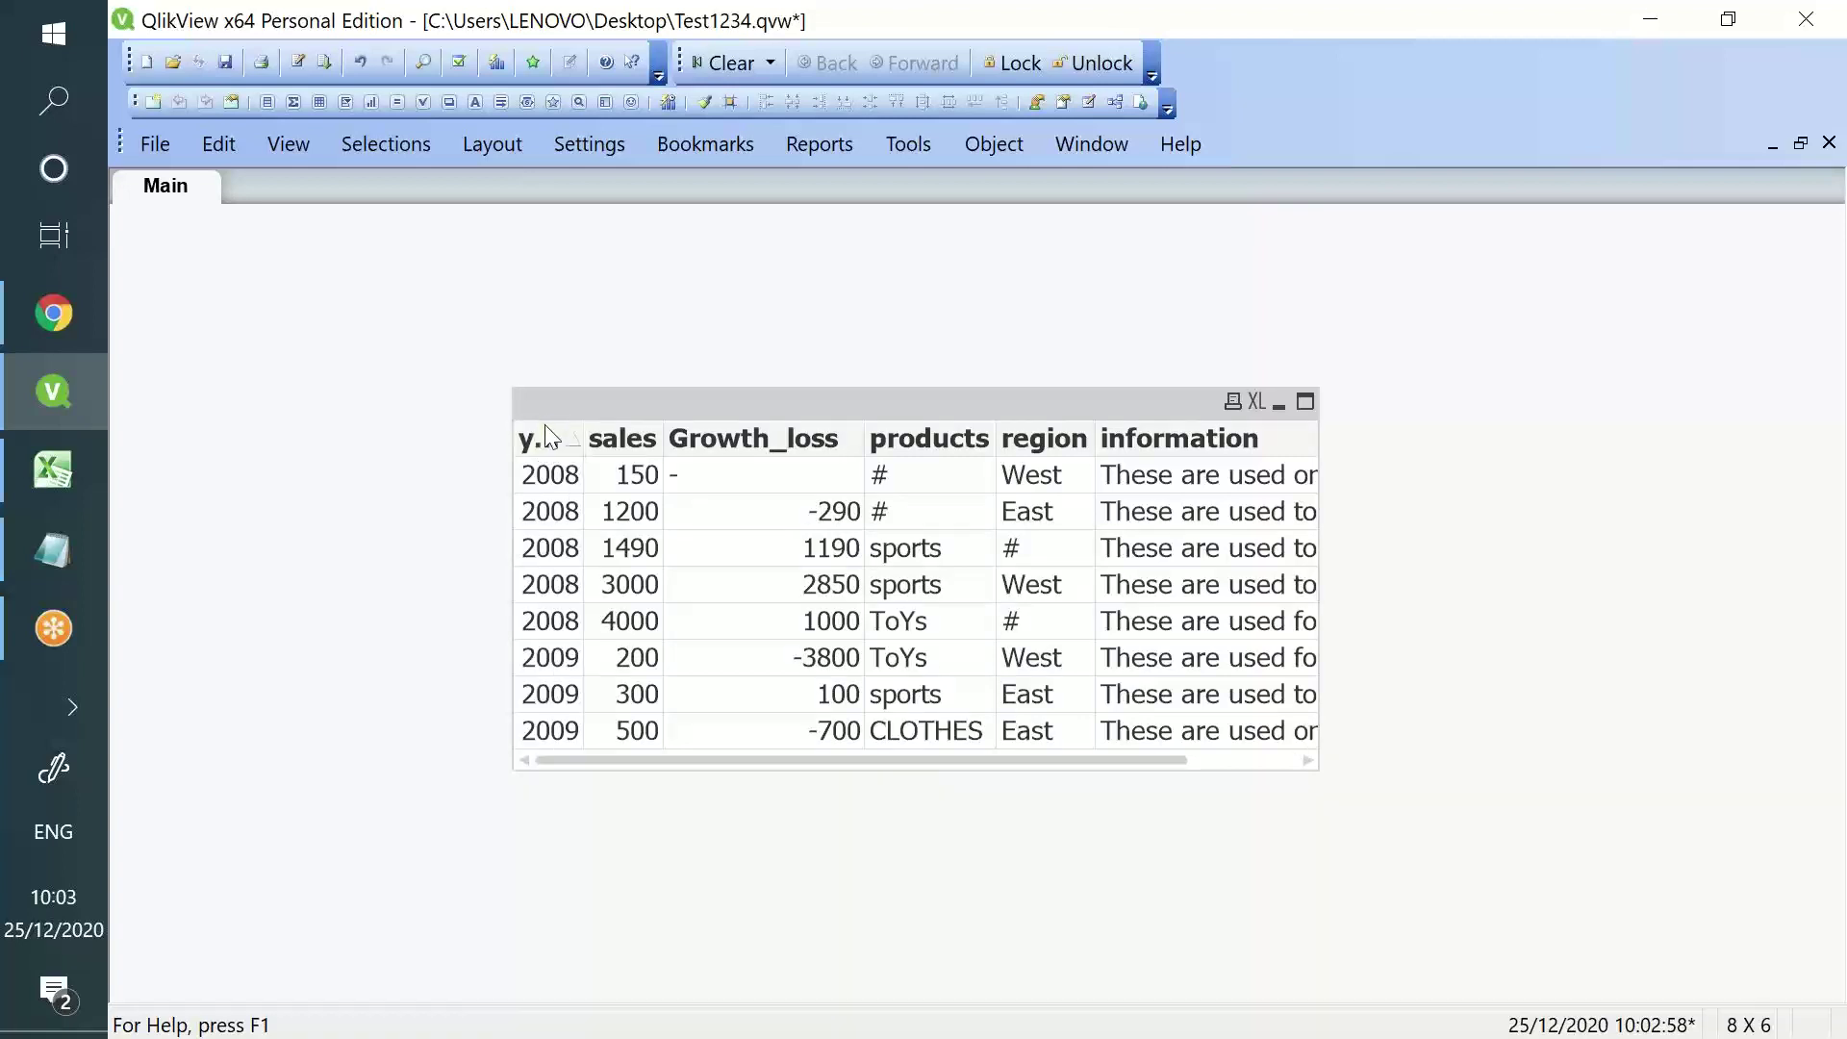
- Remove the existing table box from the Main sheet
right_click(989, 396)
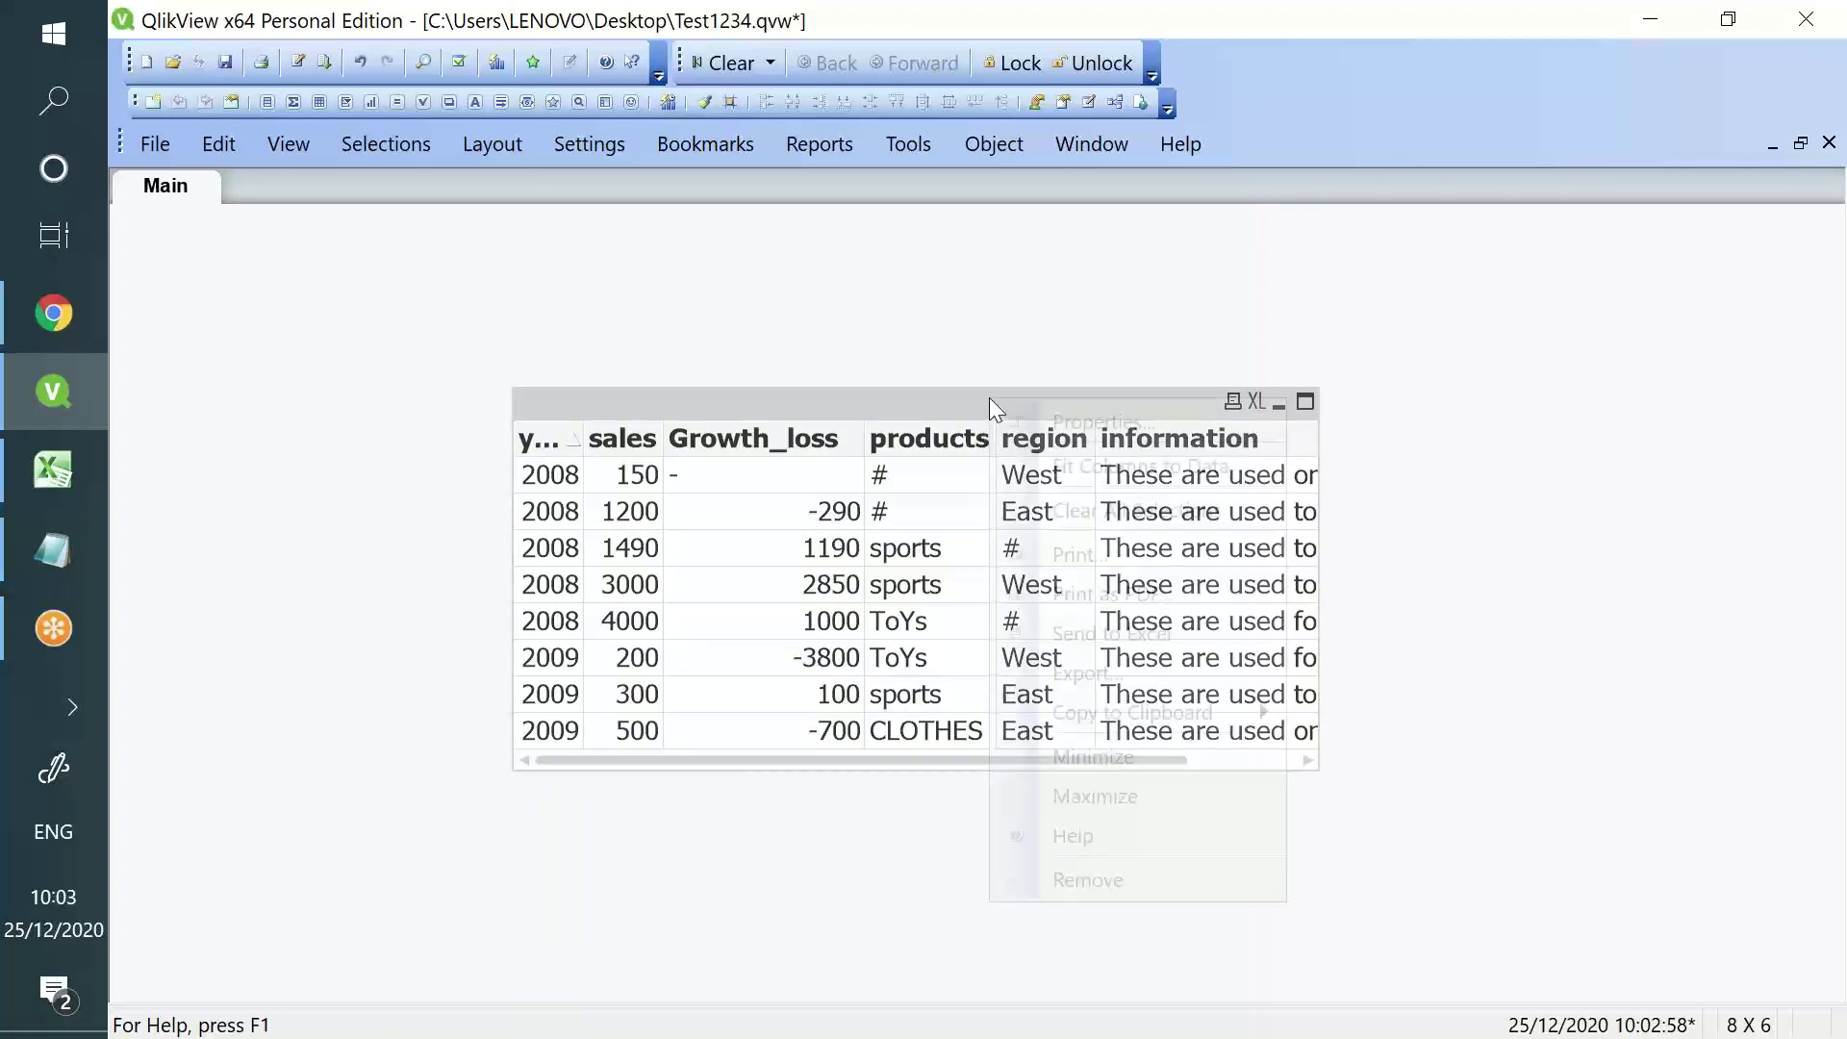
left_click(1215, 879)
left_click(962, 586)
- Create a table box showing only the sales and Growth_loss fields
right_click(664, 400)
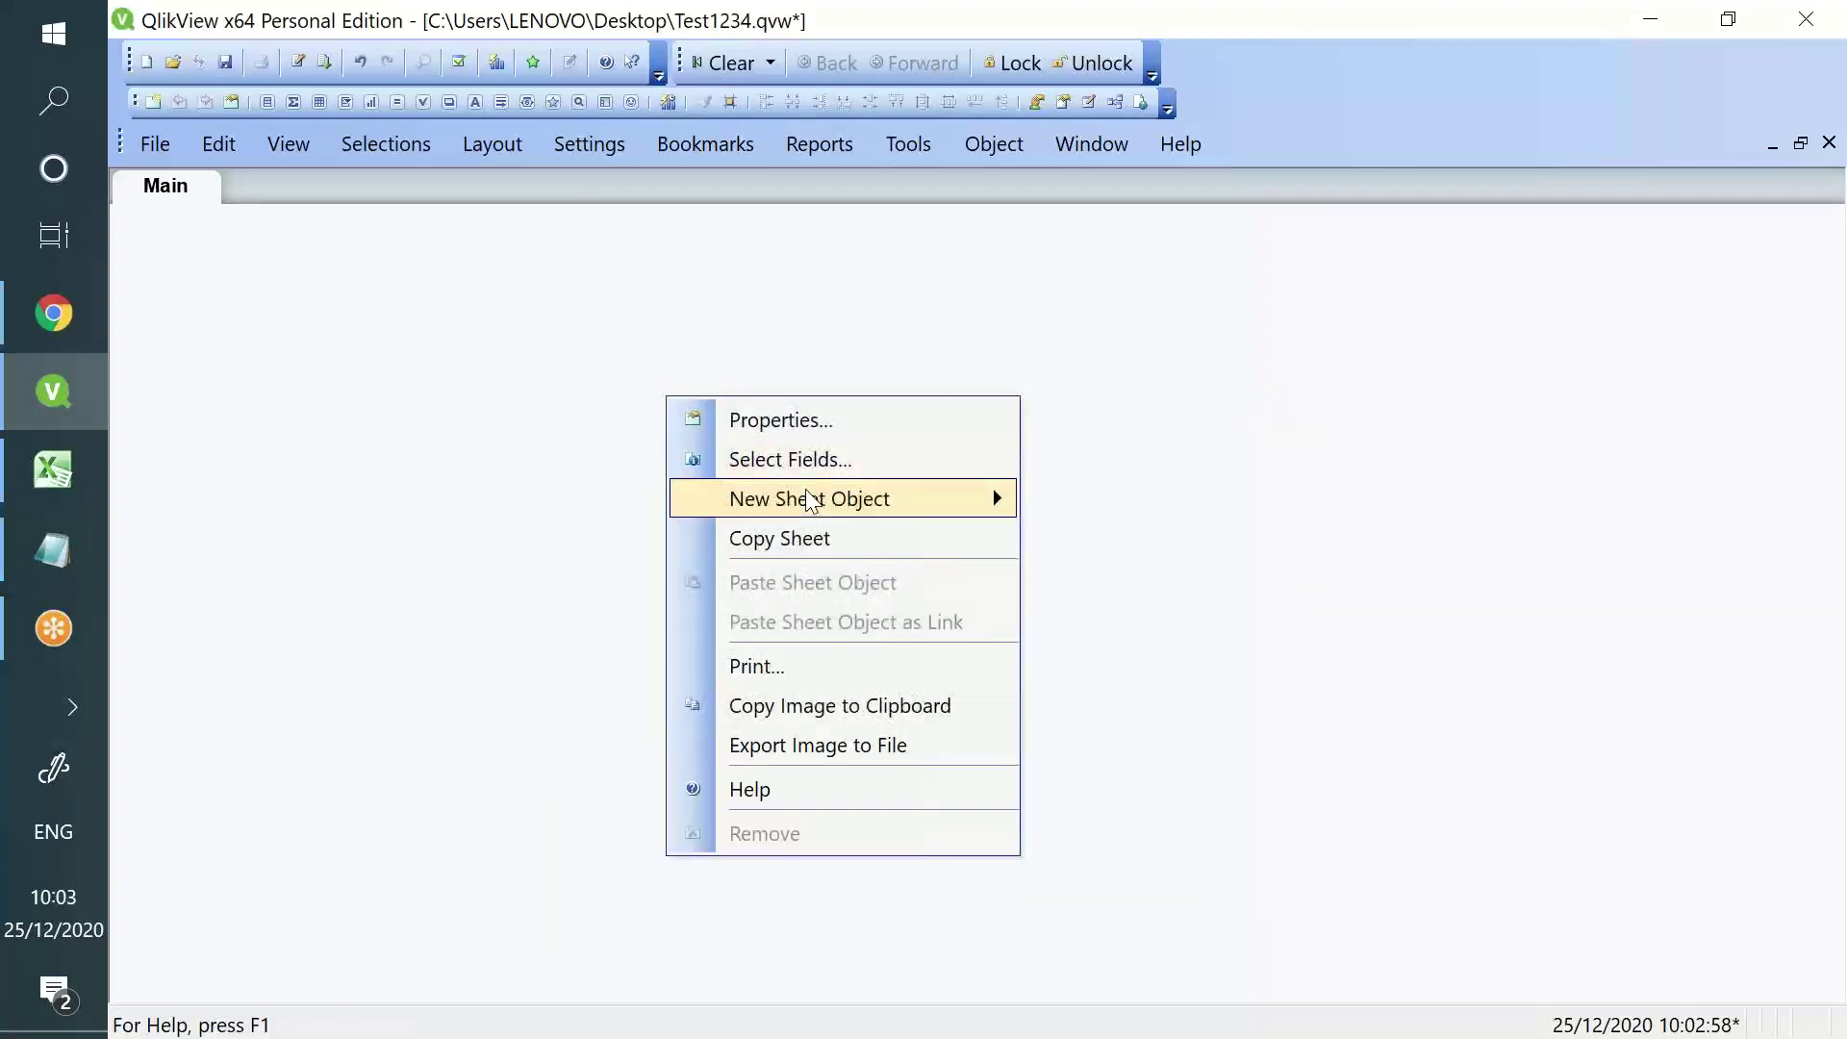
mouse_move(811, 497)
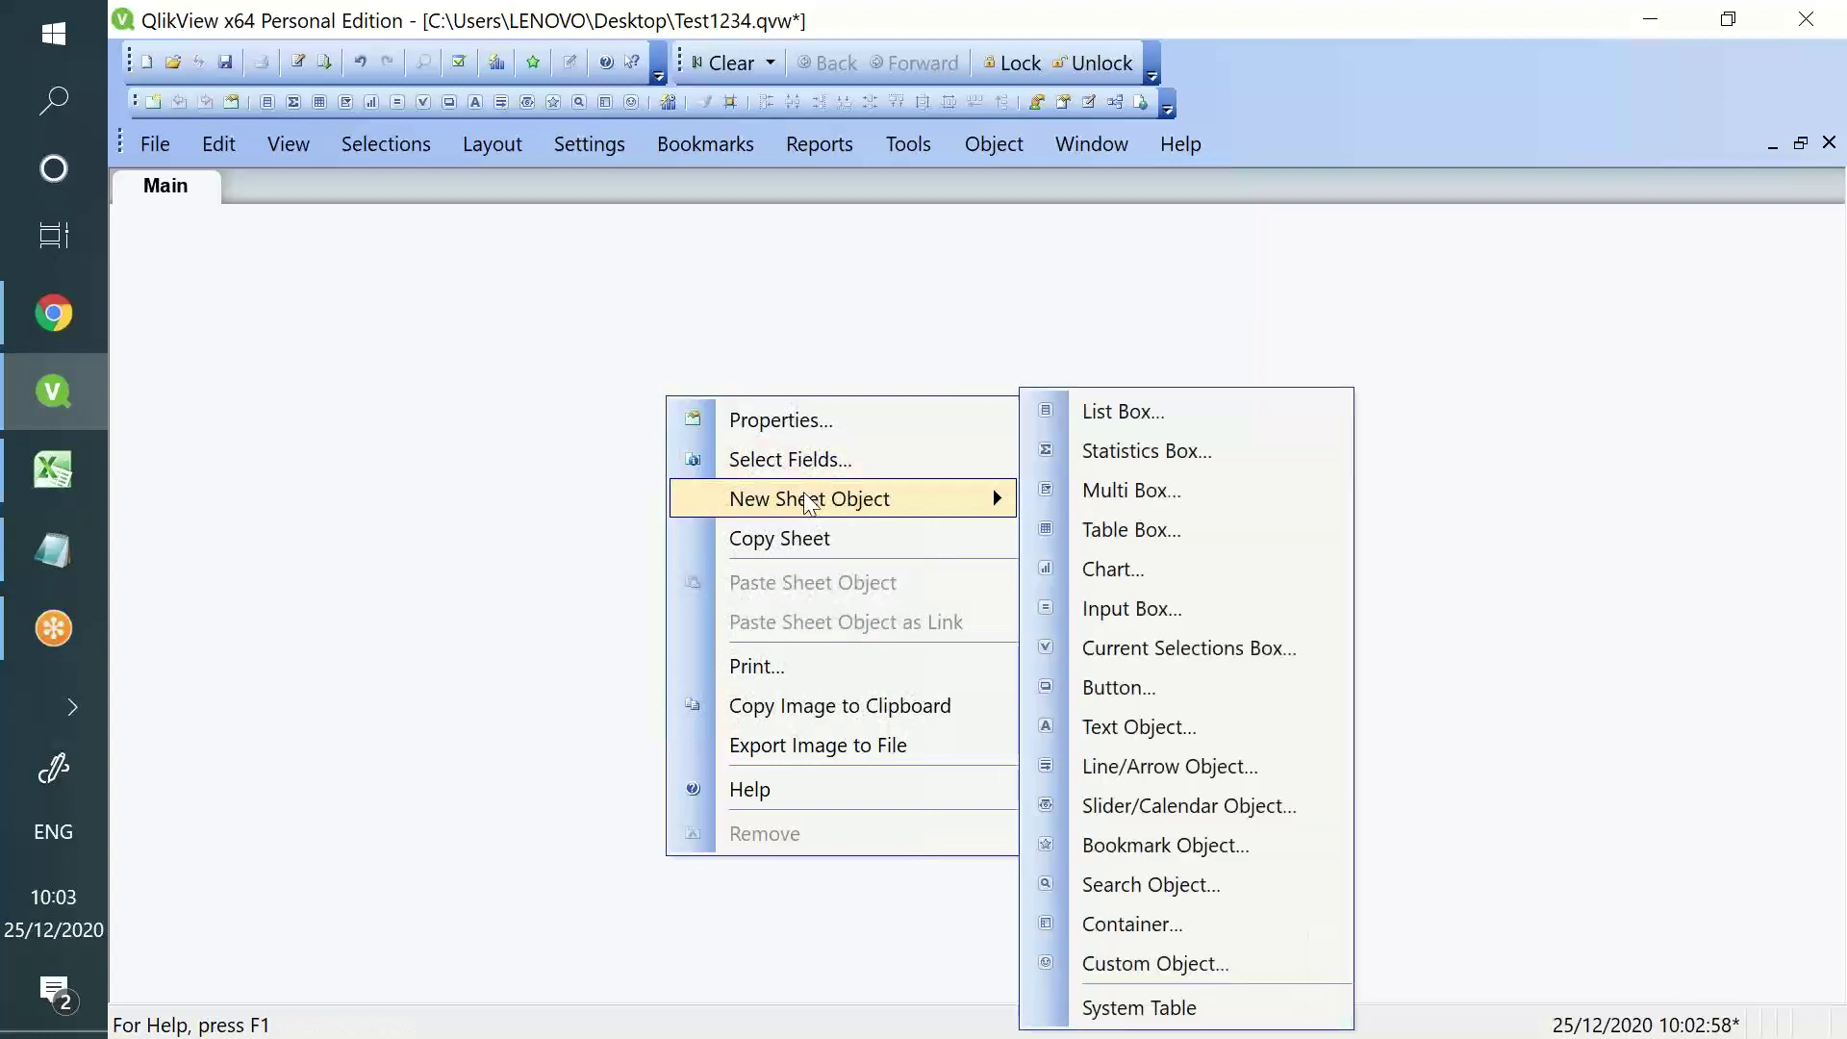
left_click(1123, 532)
left_click(489, 367)
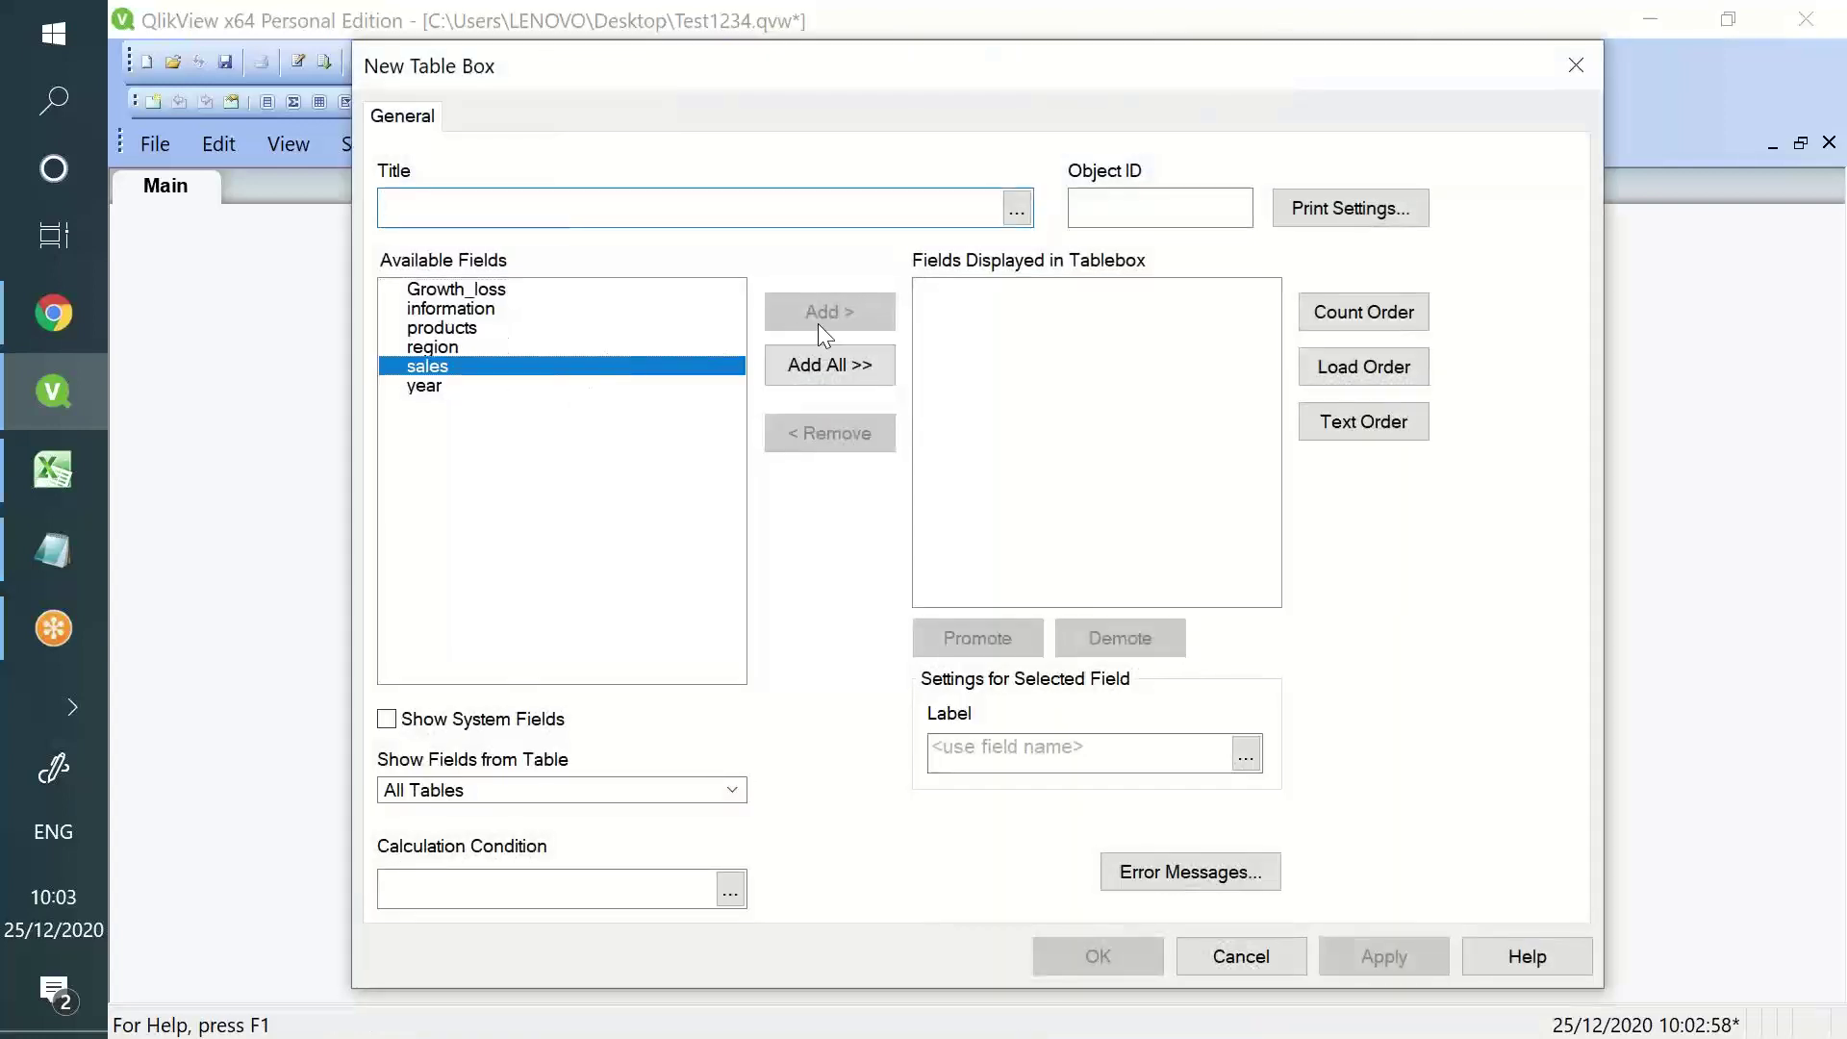
left_click(822, 322)
left_click(621, 292)
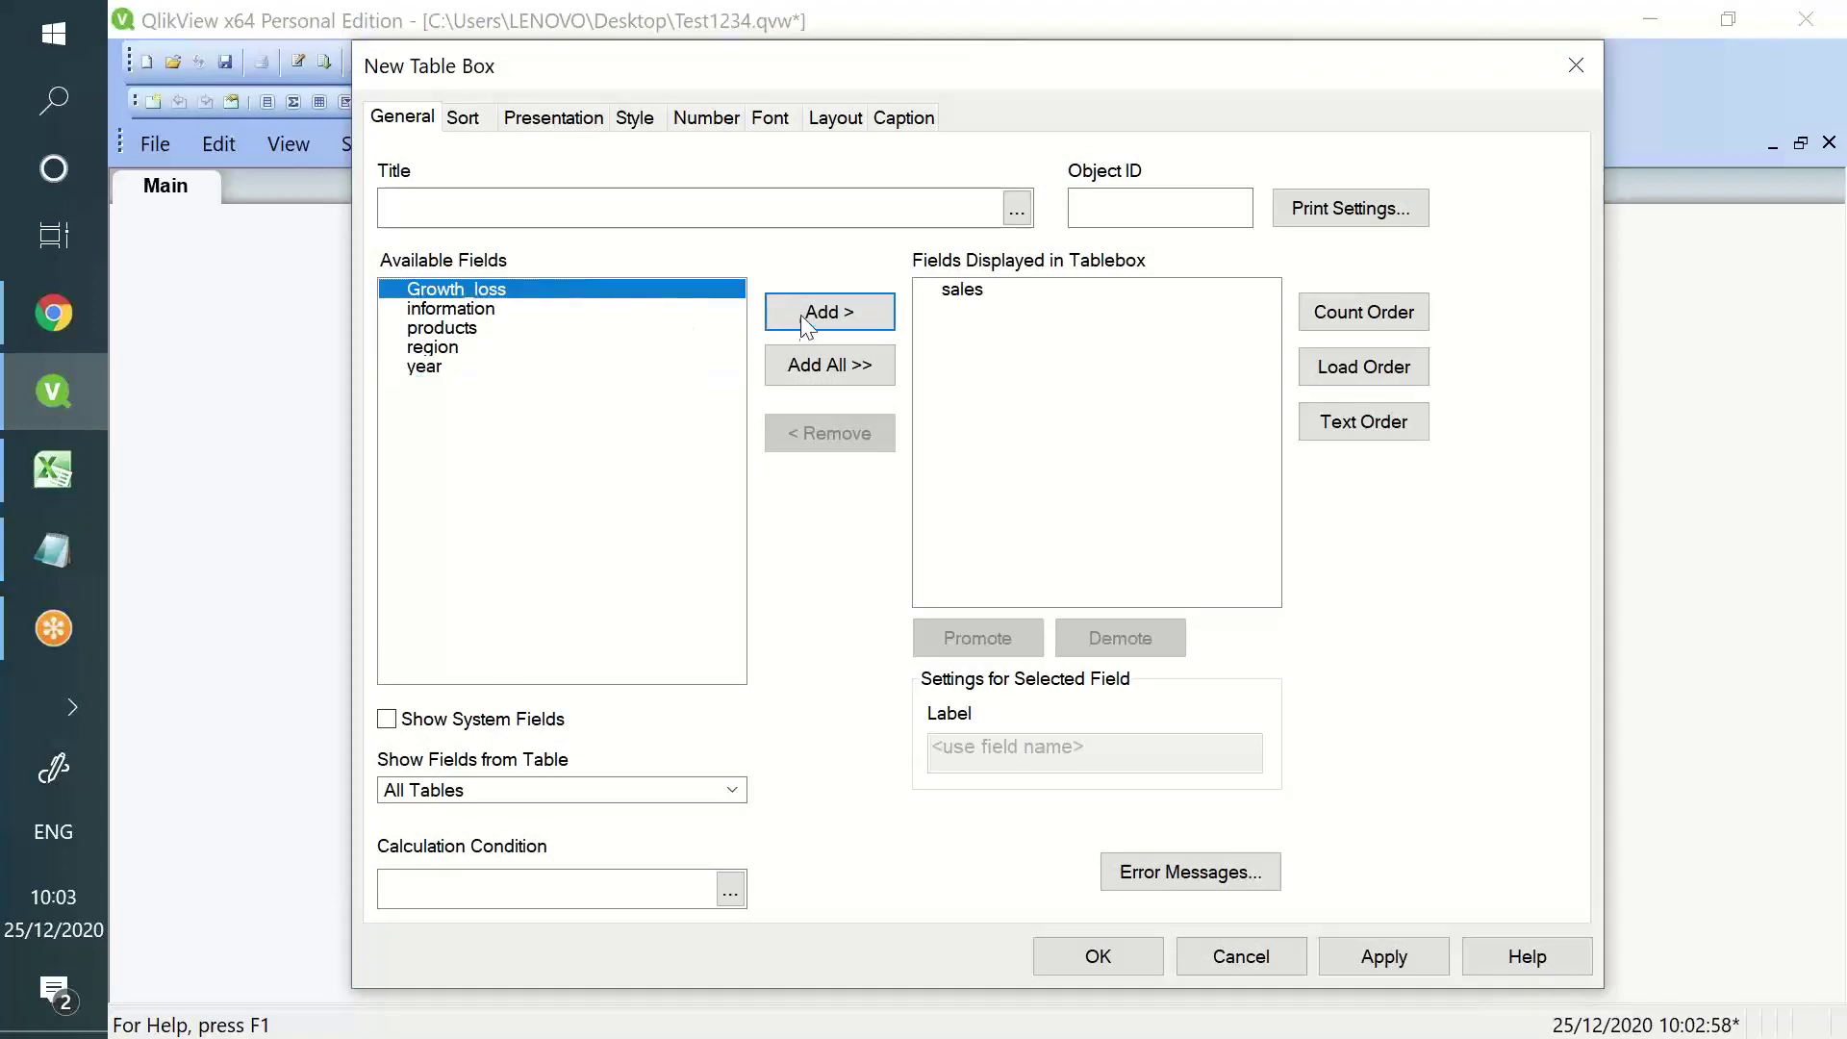
left_click(809, 312)
left_click(1097, 956)
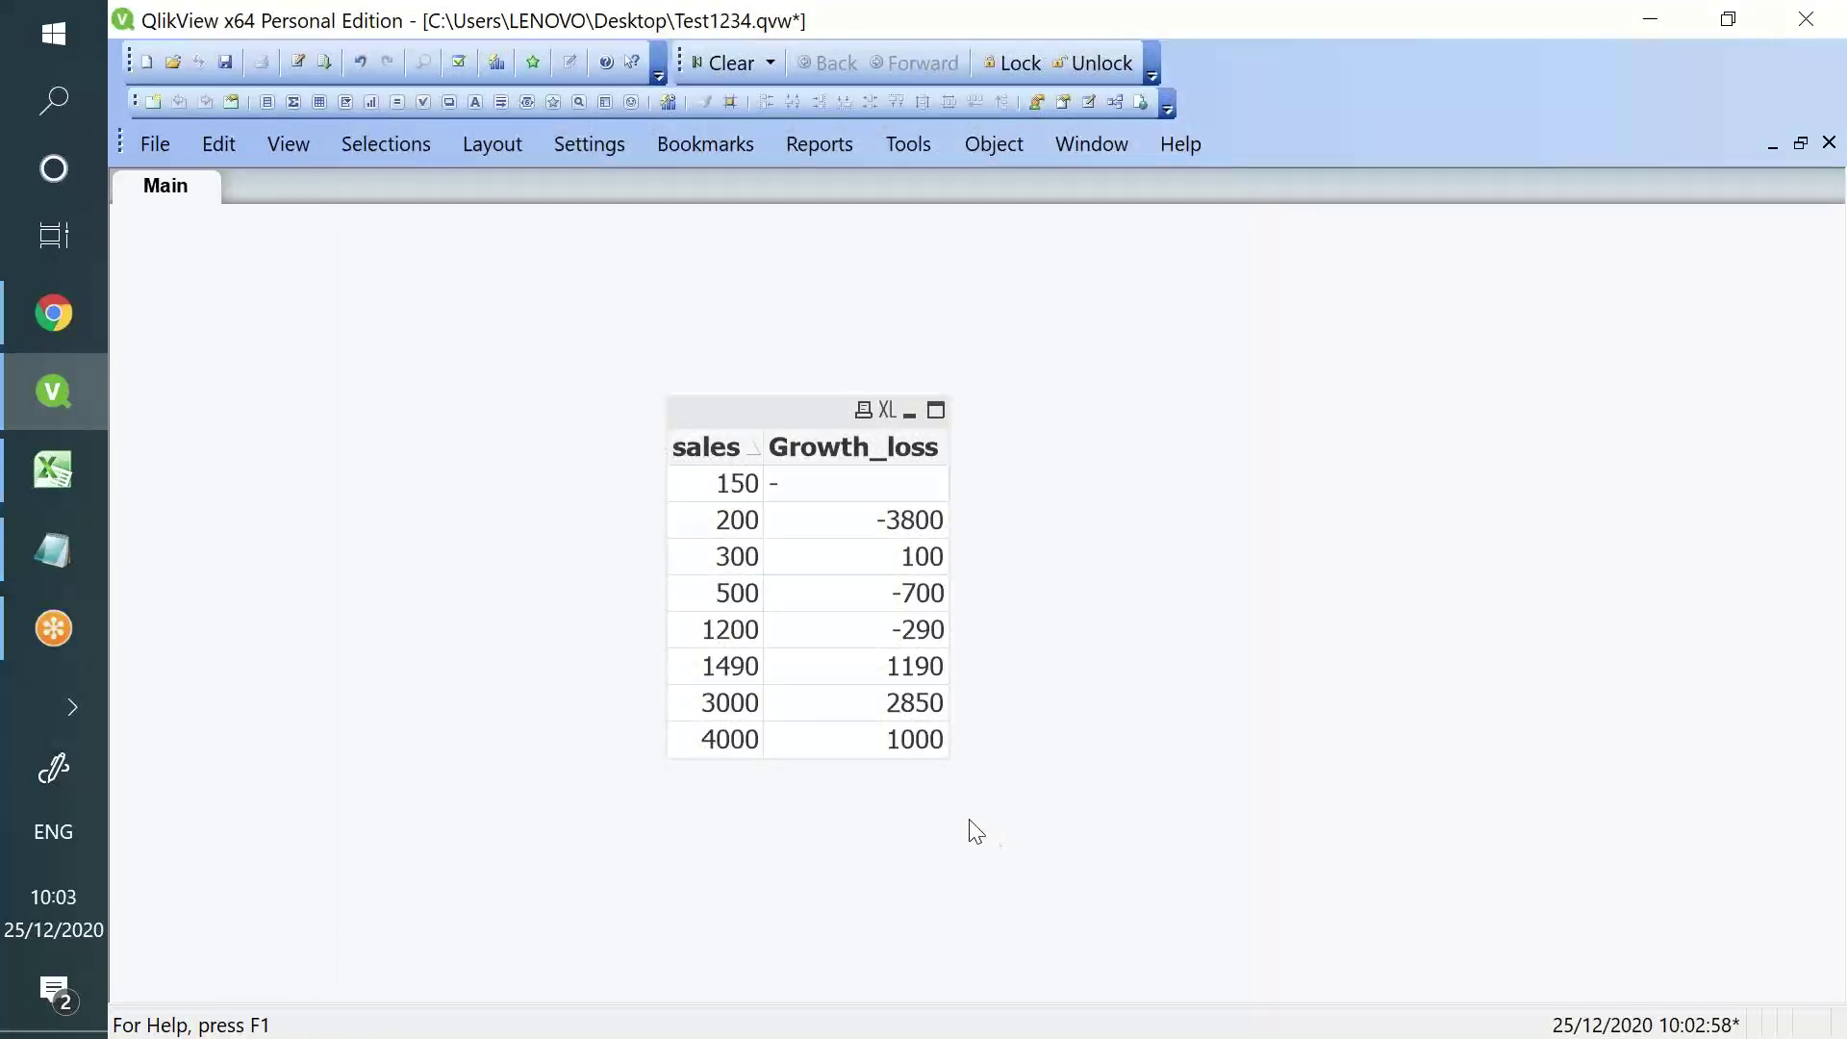
- Remove the new sales and Growth_loss table box, leaving the sheet empty
right_click(785, 411)
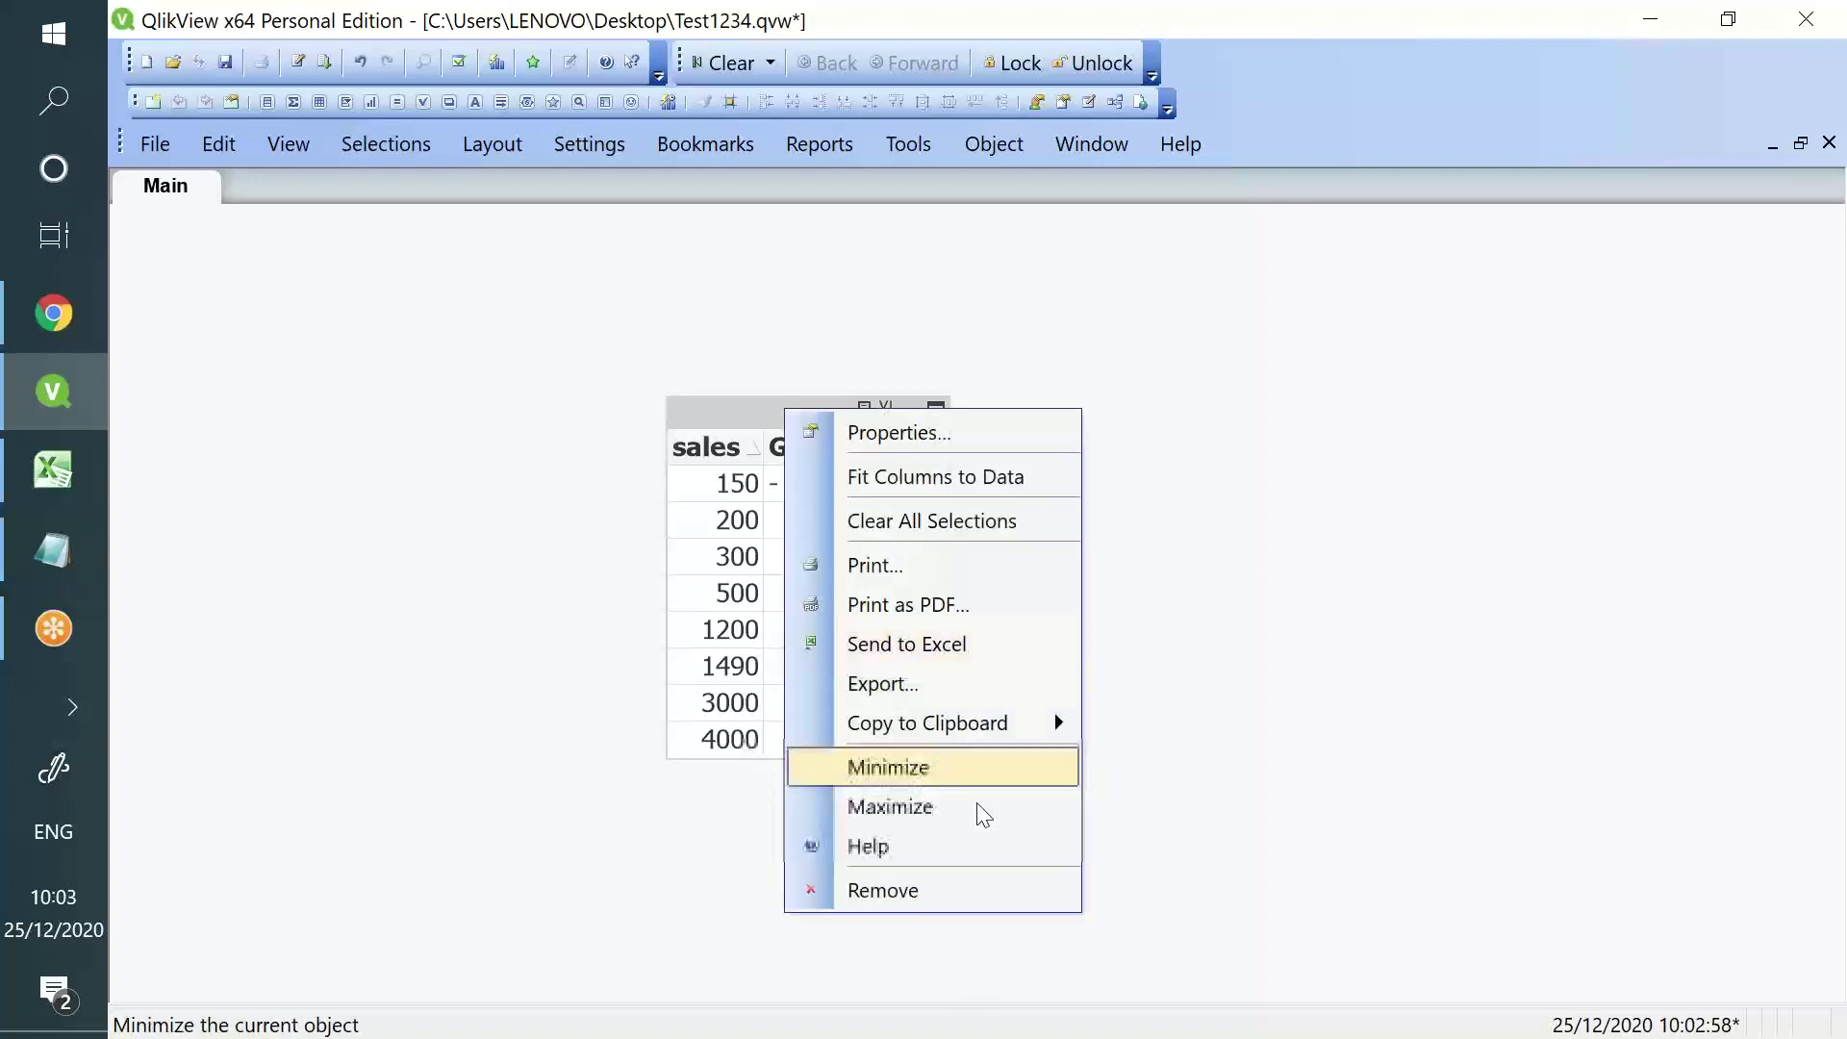
left_click(988, 890)
left_click(951, 581)
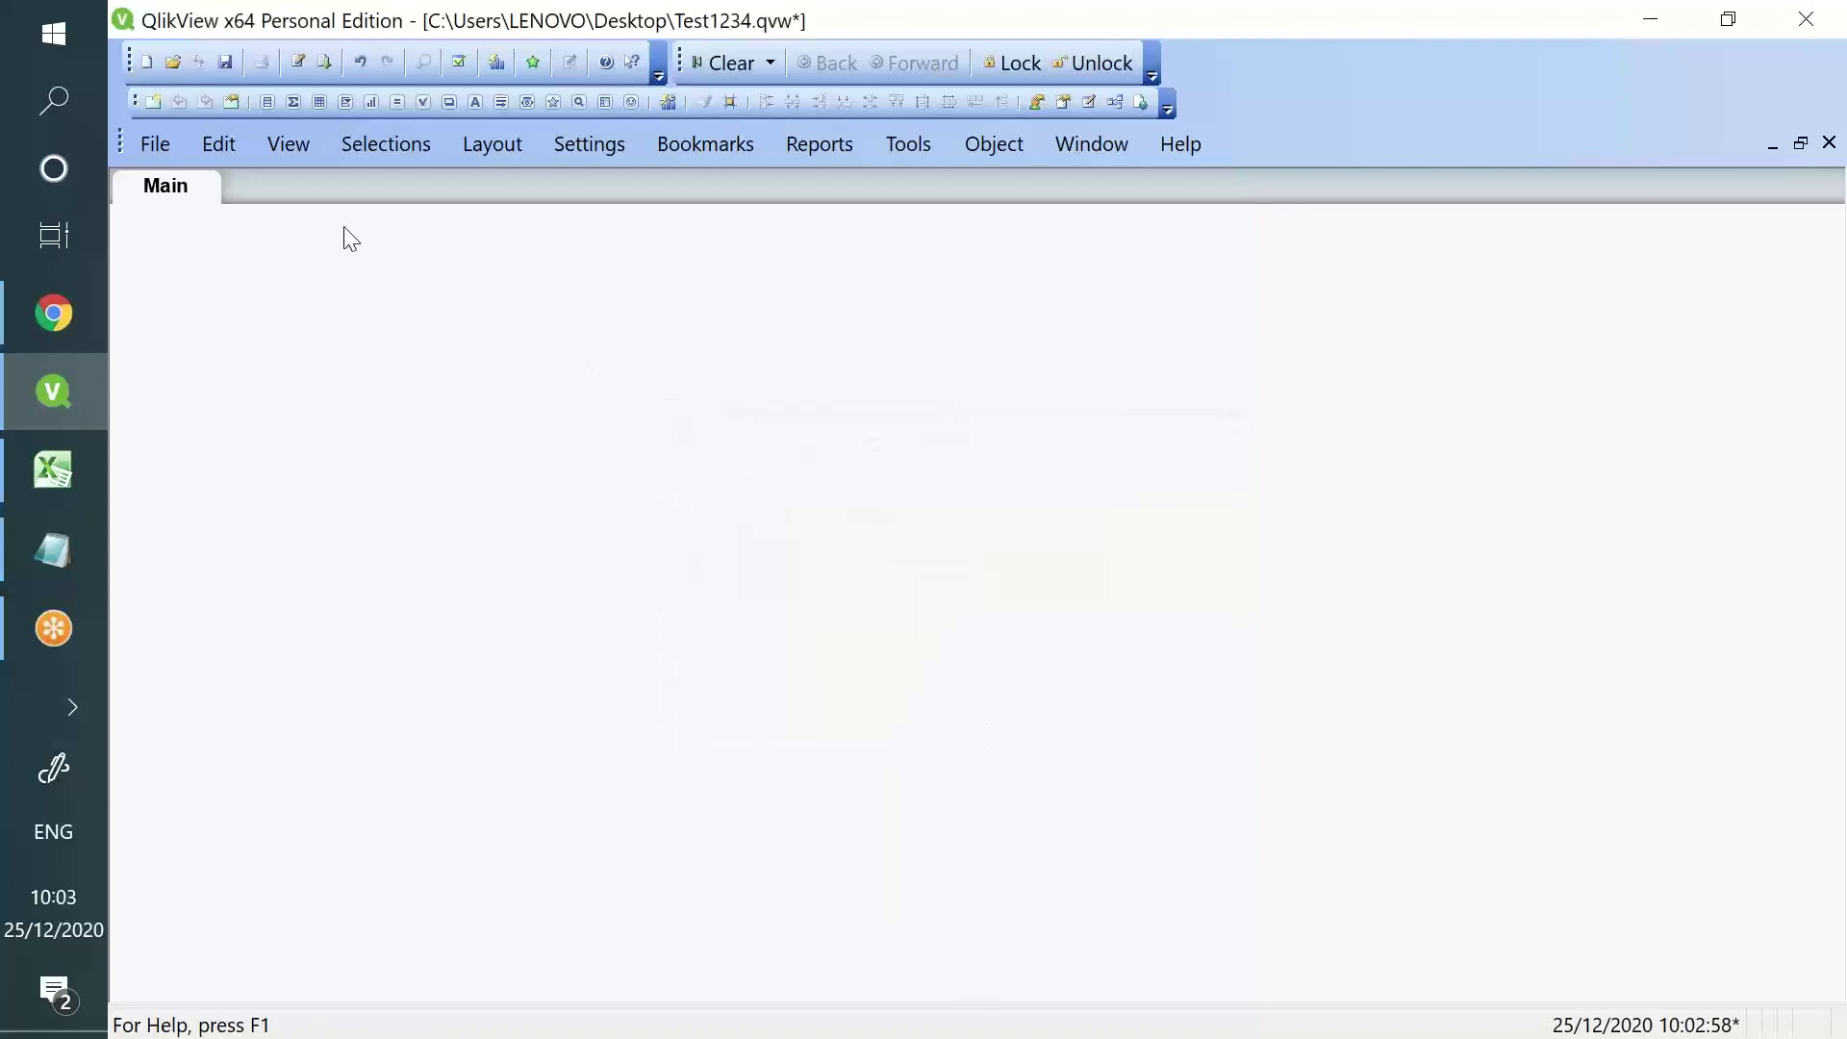
- Delete the entire QlikView load script in the script editor
left_click(298, 61)
key("ctrl+a")
key("Delete")
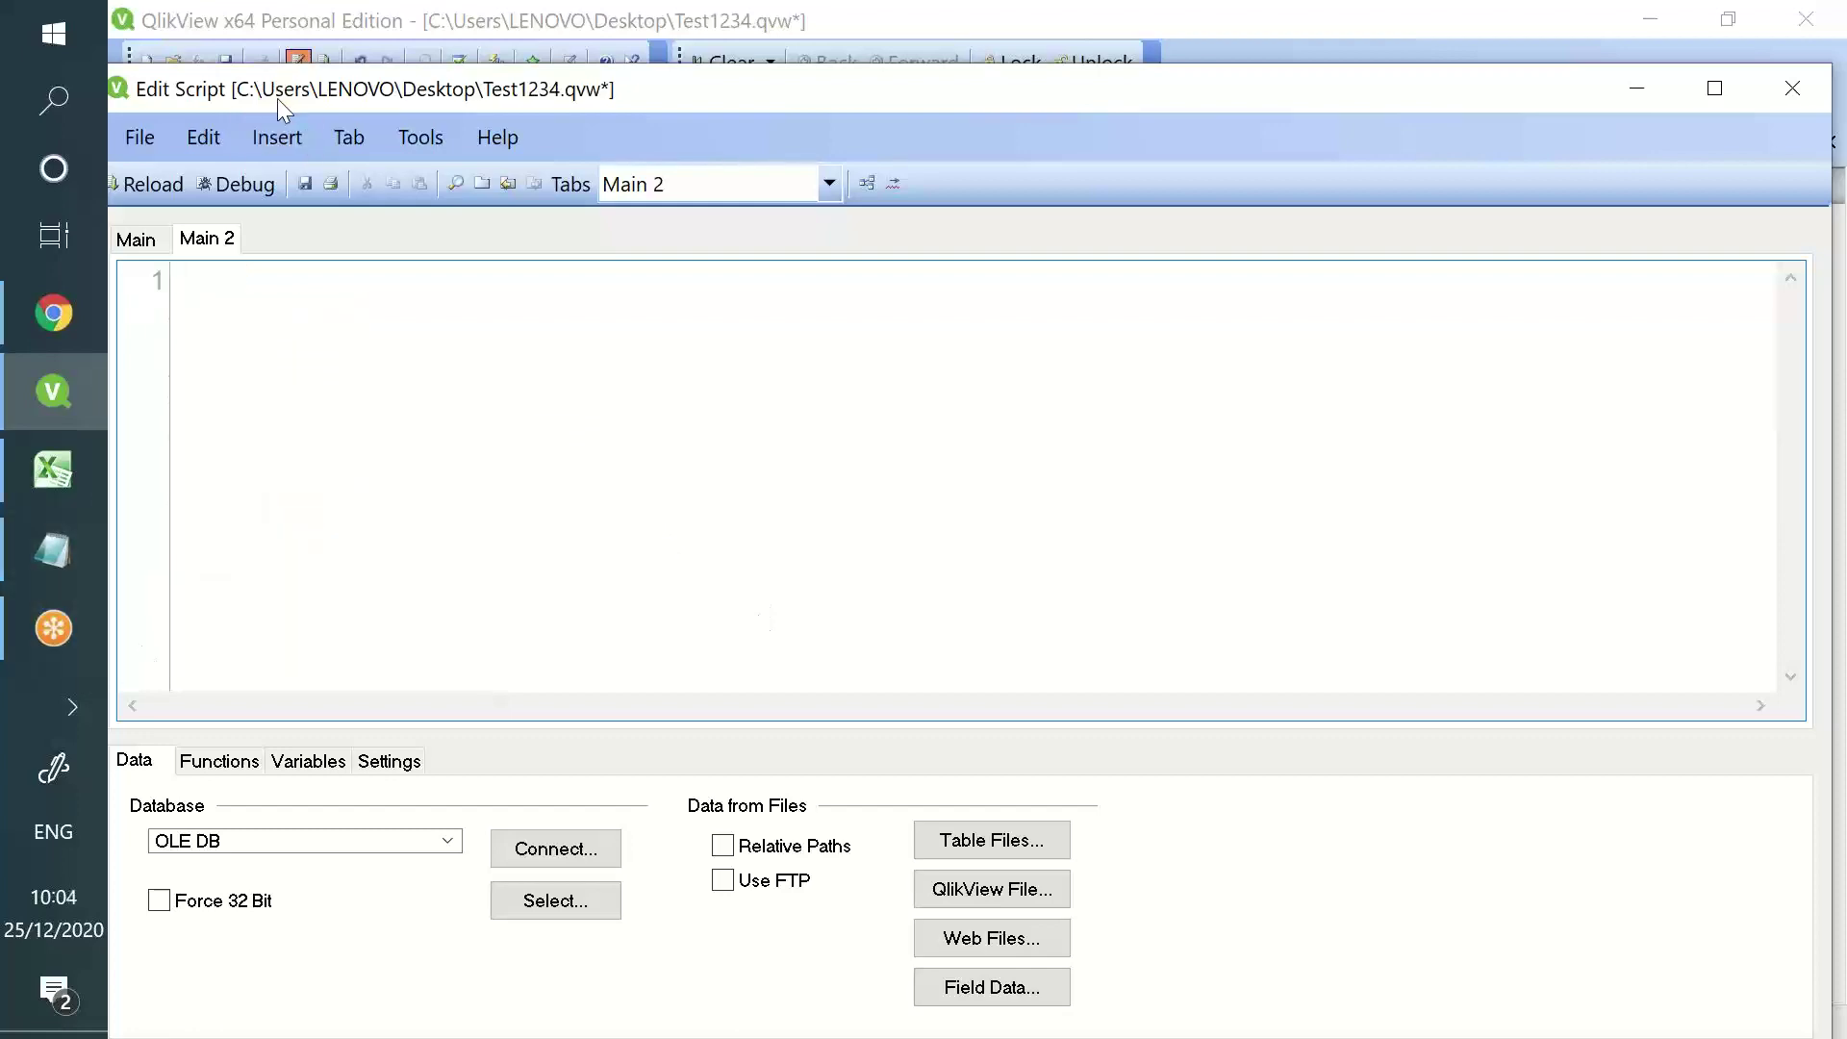
left_click_drag(306, 82, 345, 45)
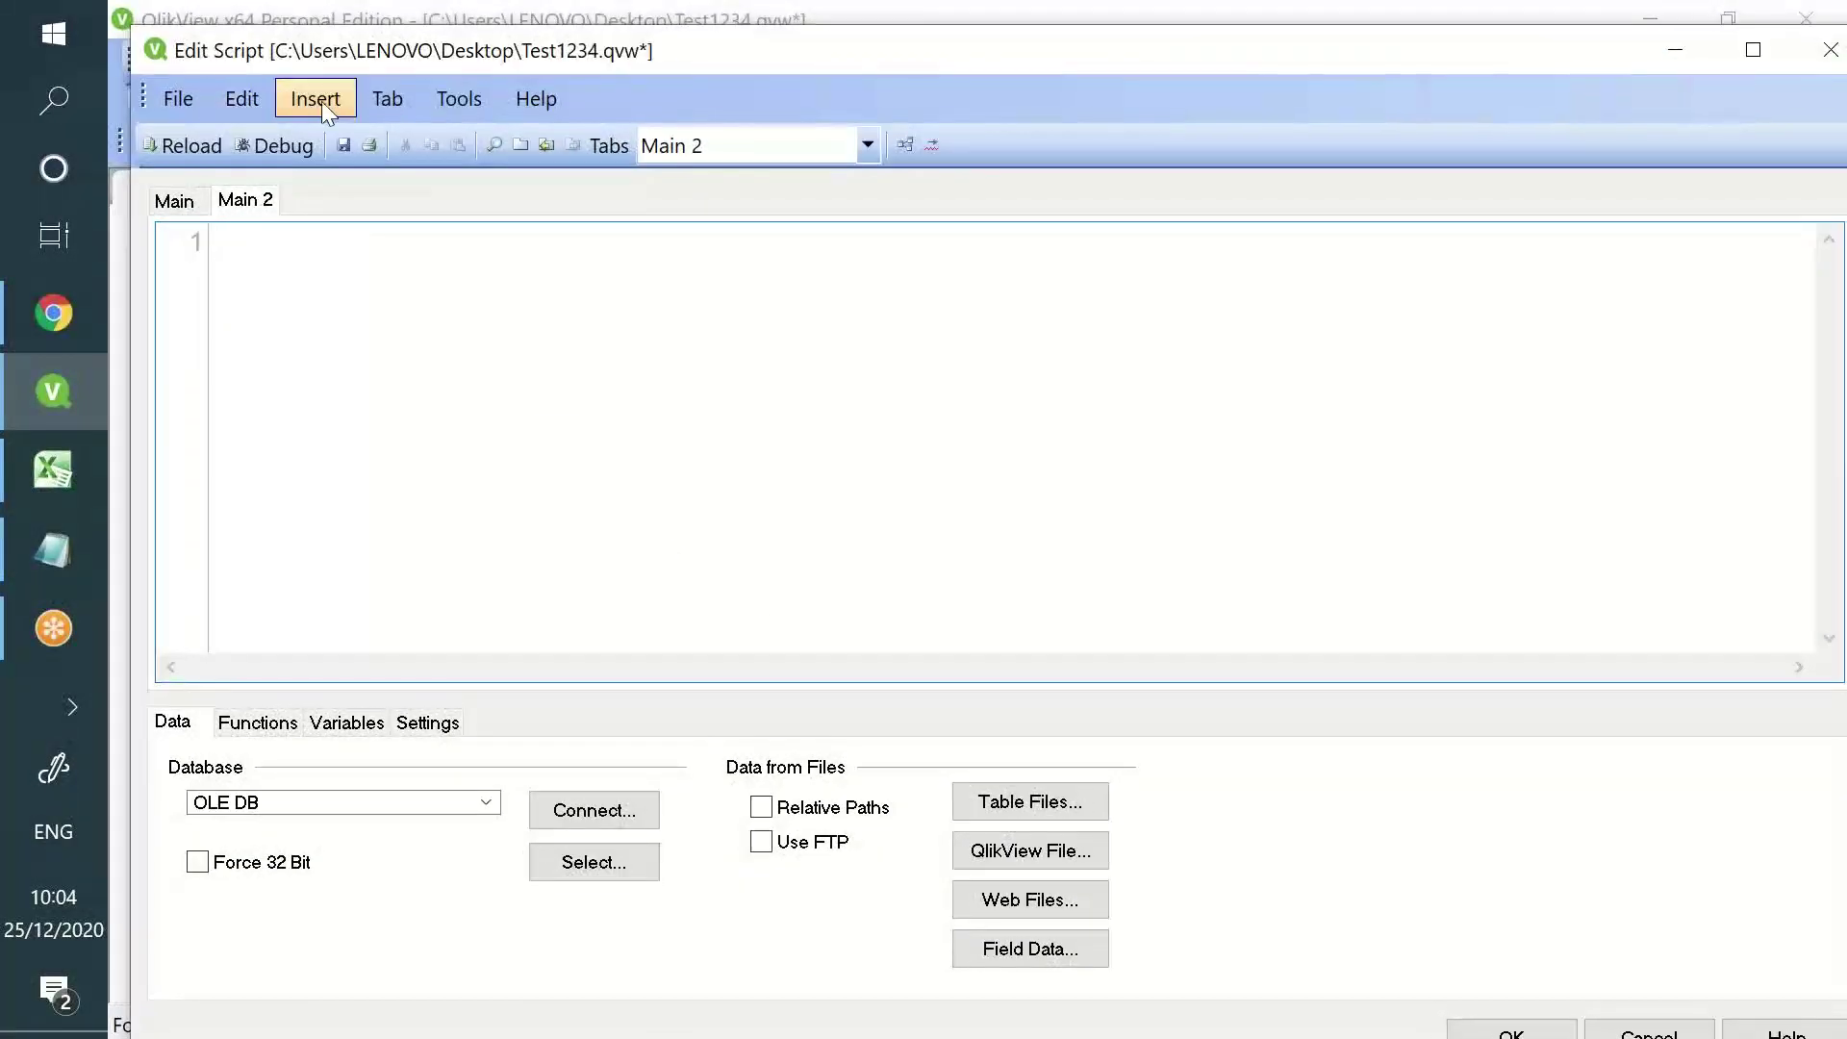
- Start an inline data table with column headers Year and Sales
left_click(321, 101)
mouse_move(427, 385)
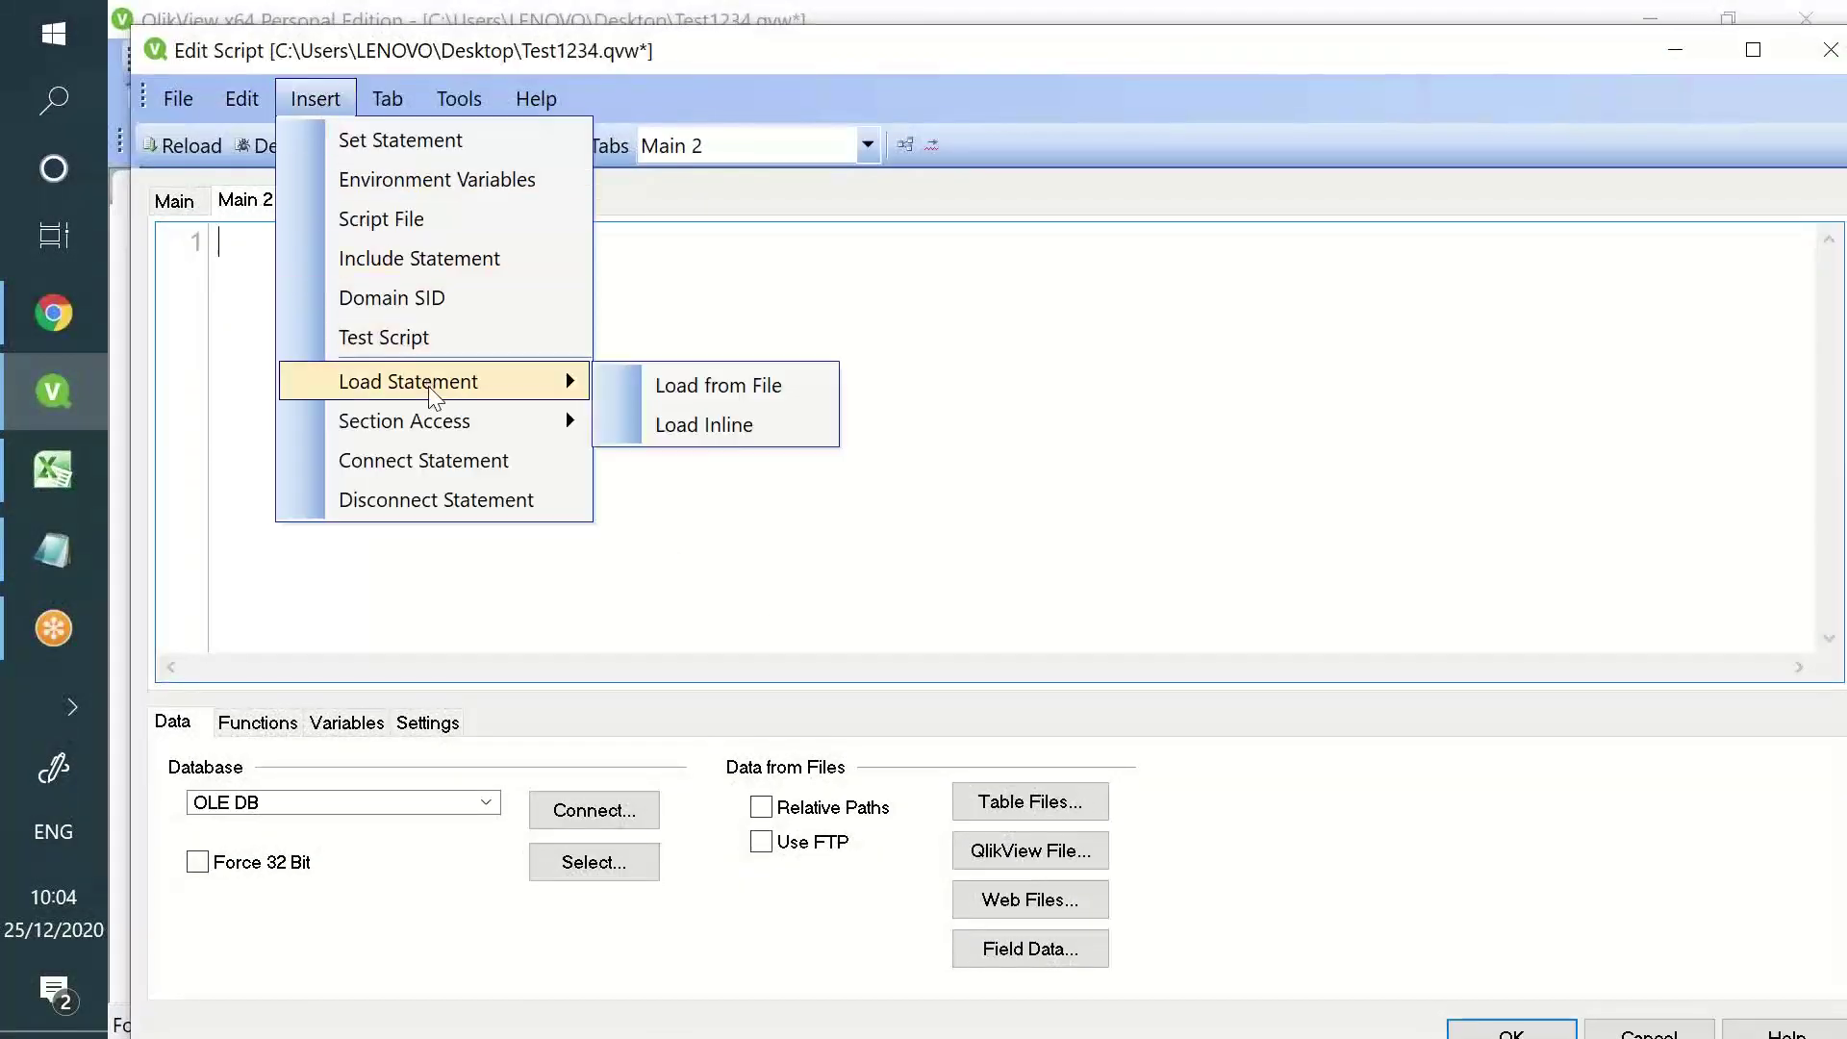
left_click(647, 429)
double_click(619, 291)
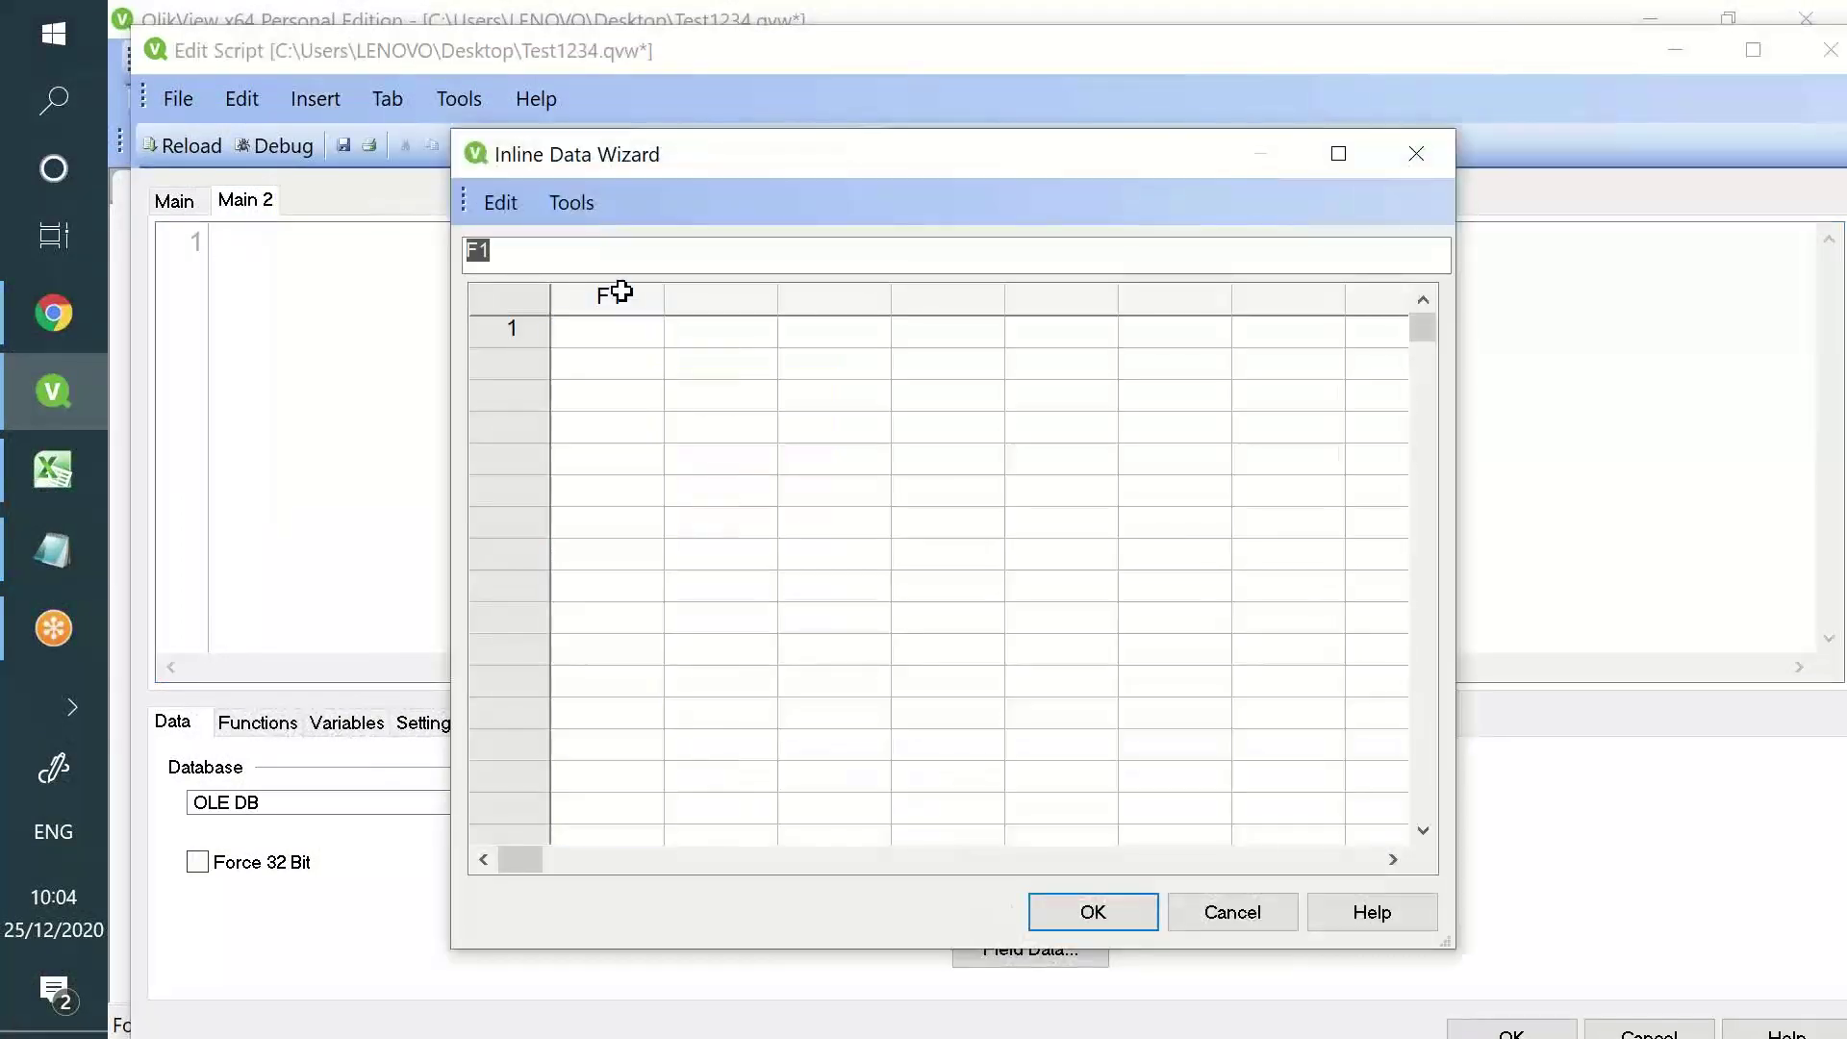
type("Year")
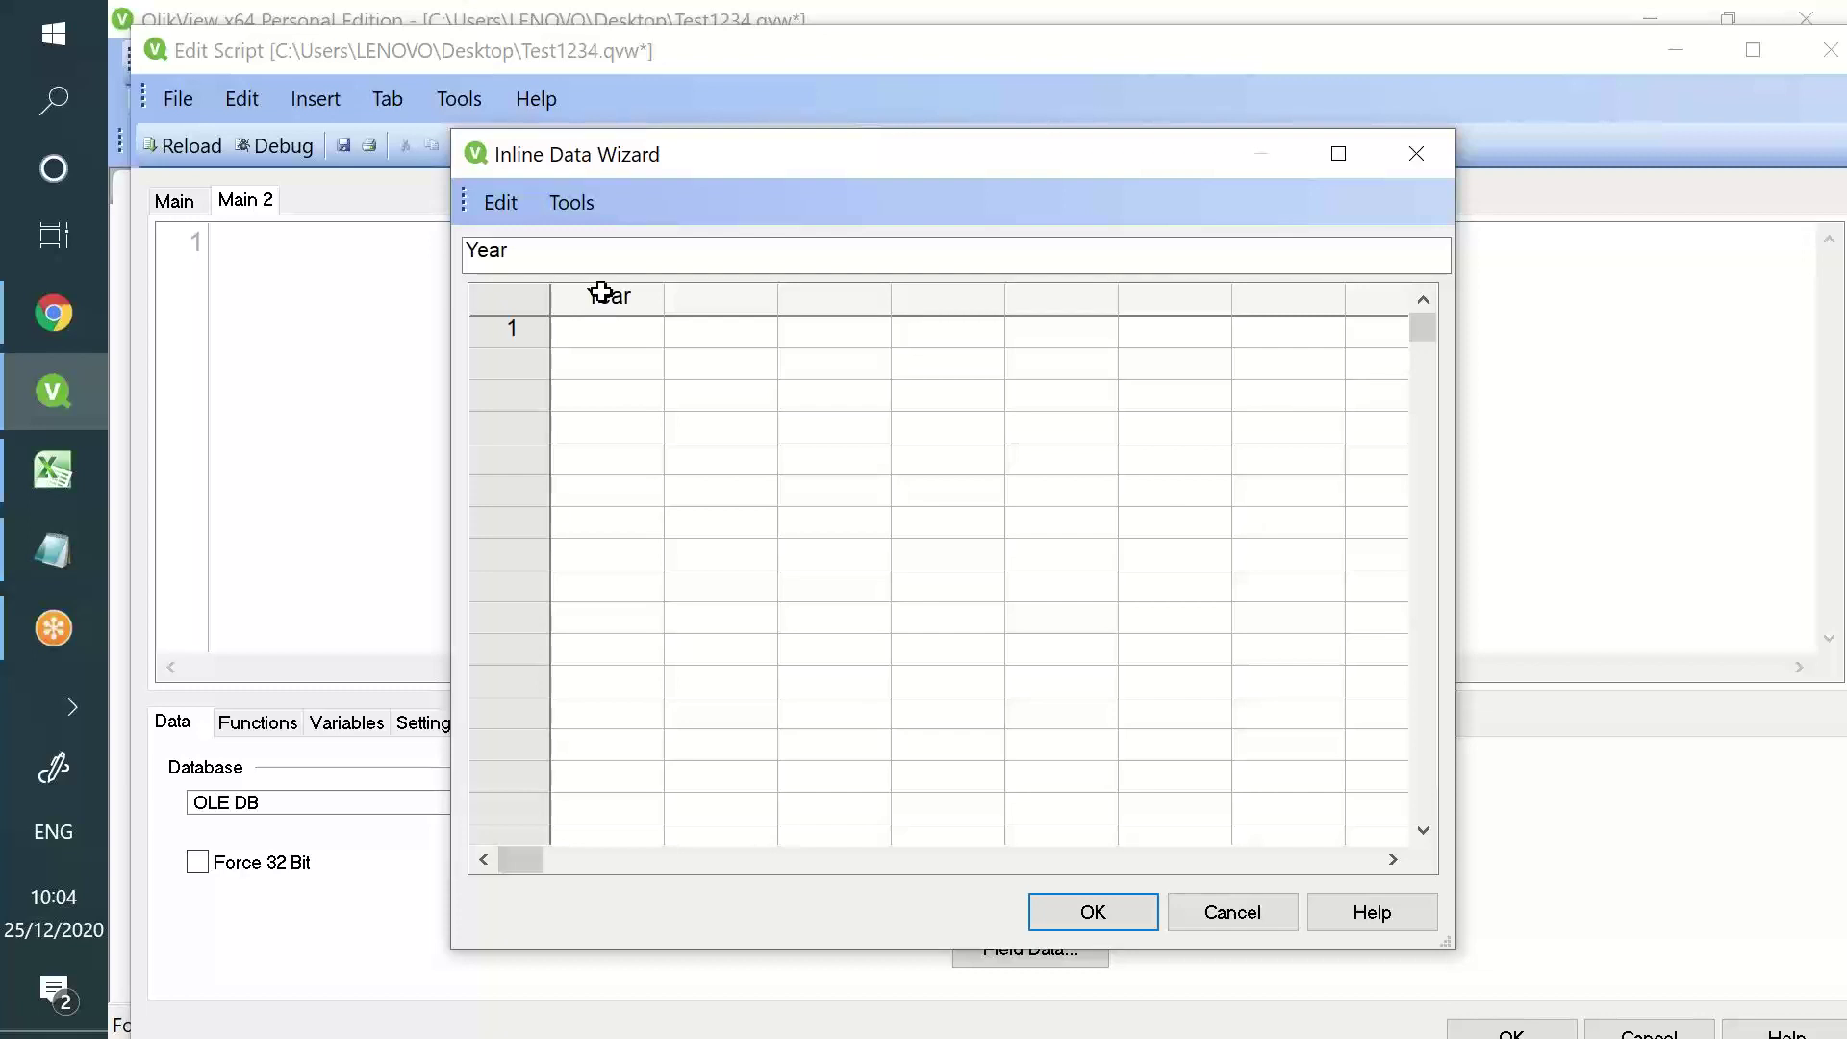
left_click(713, 296)
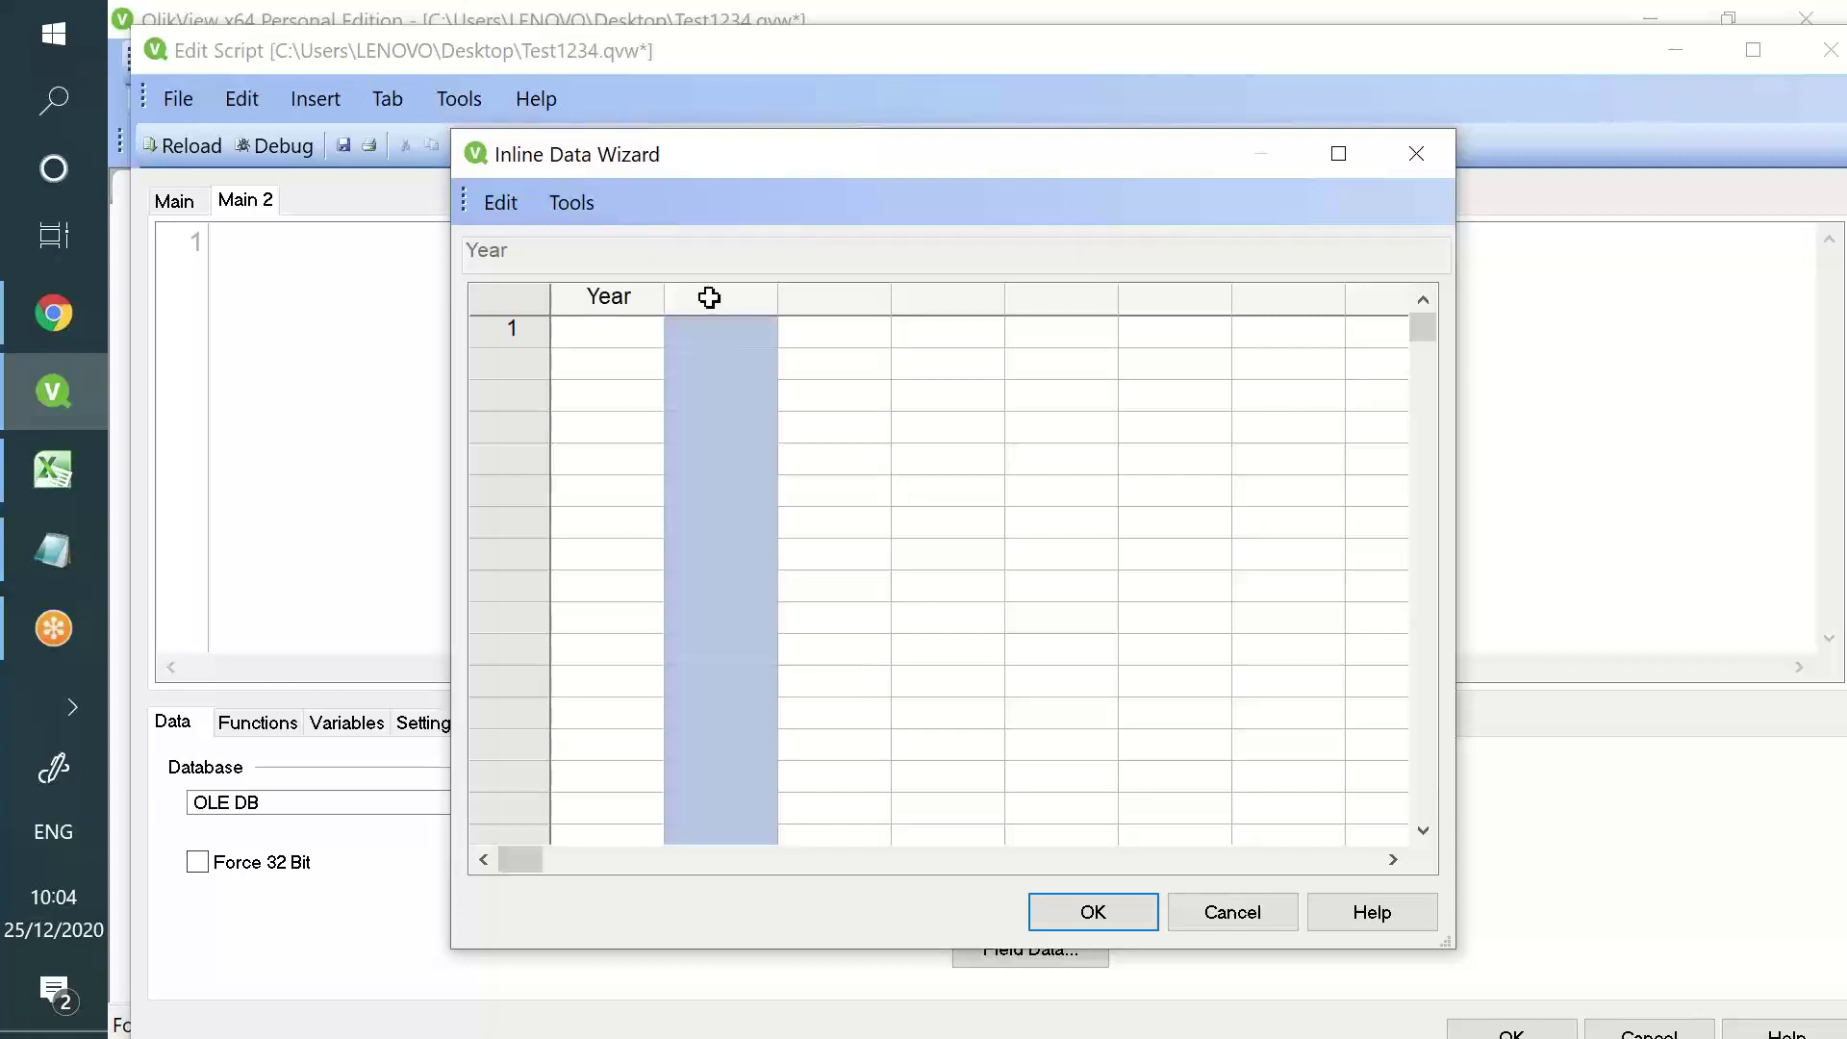
left_click(709, 296)
type("Sales")
key("Return")
- Enter 2001 and 2003 as the inline table's Year values
left_click(644, 338)
type("200")
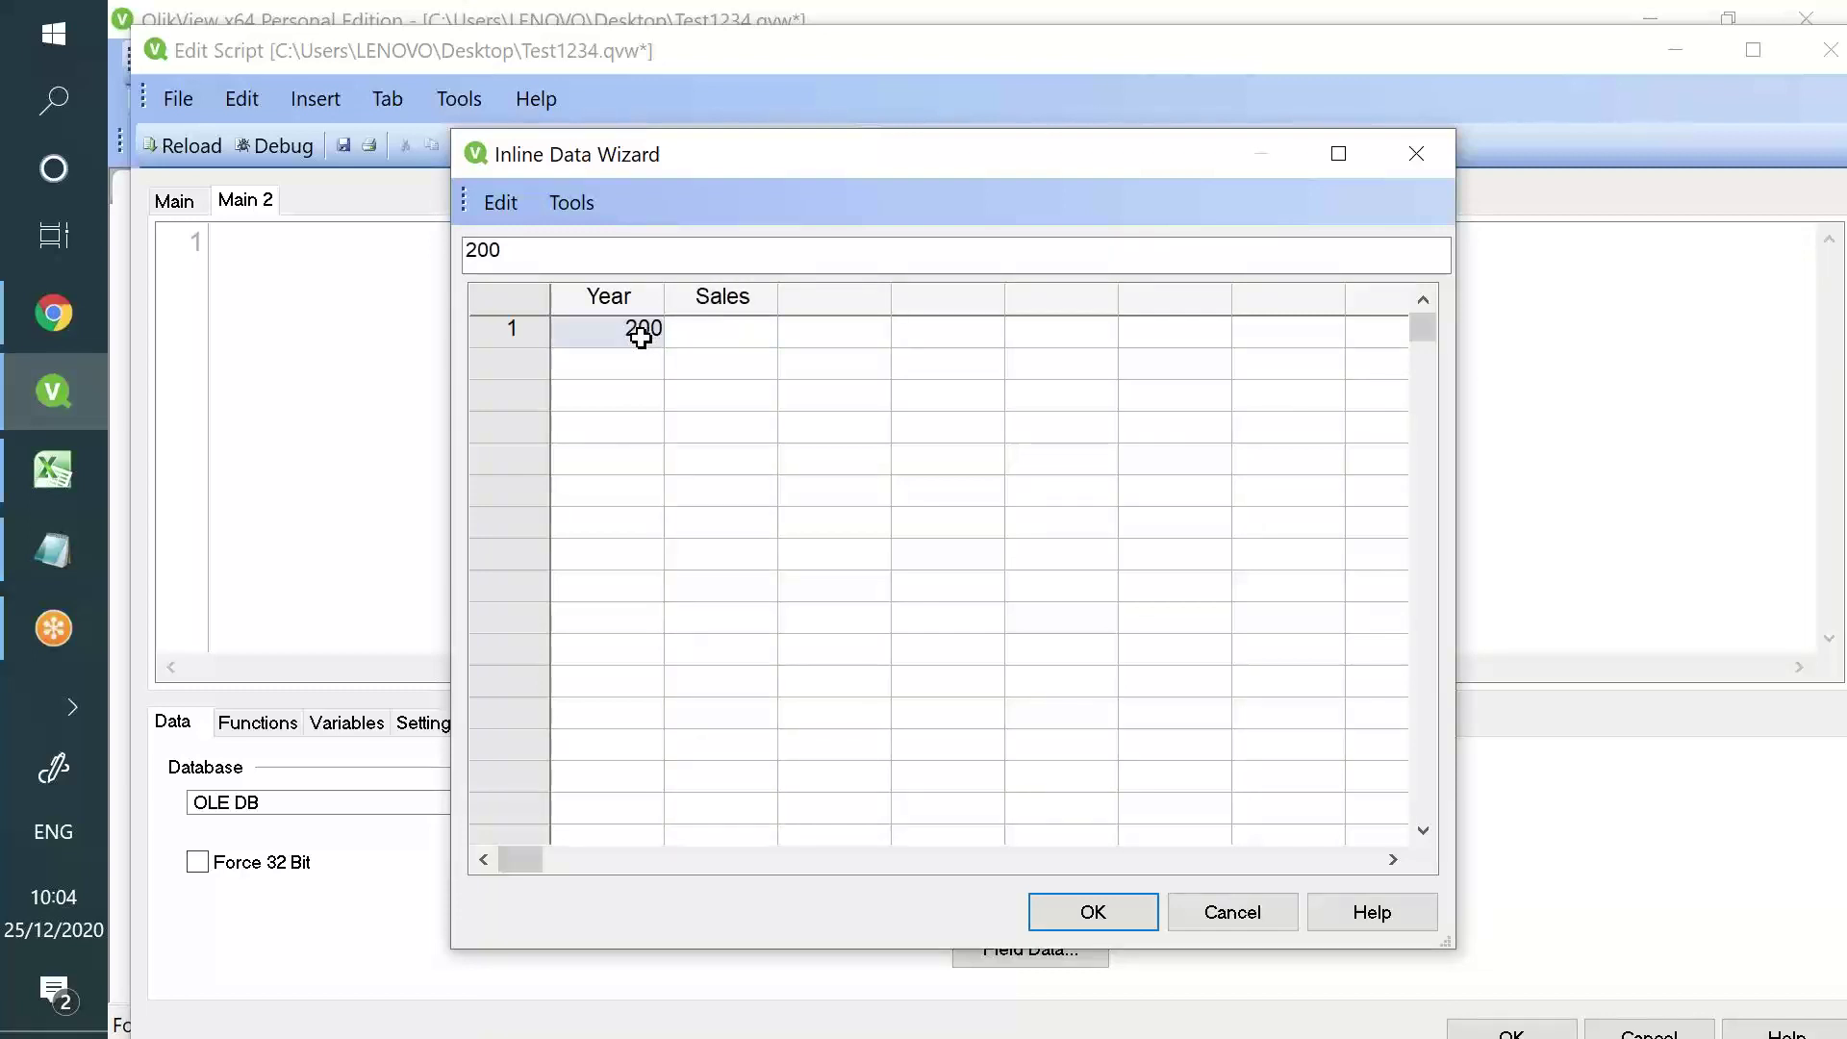
type("1")
key("Return")
type("2003")
key("Return")
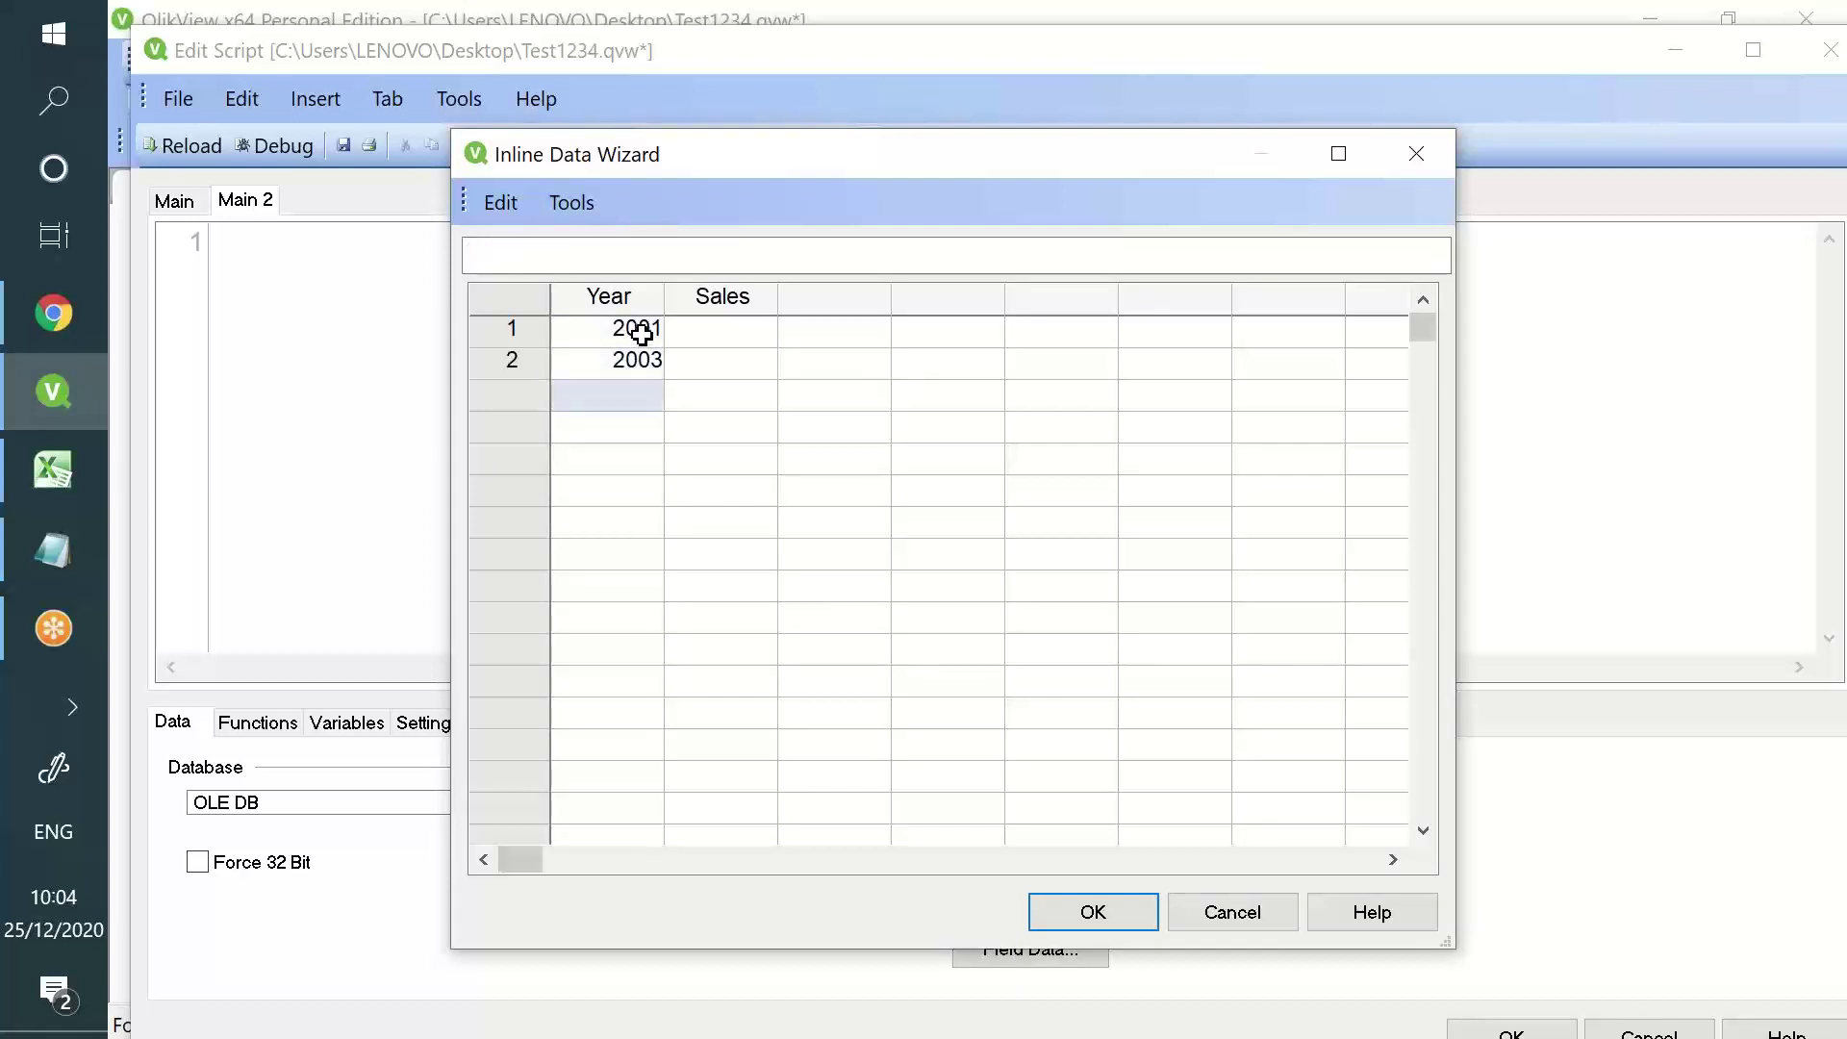
- In Excel, clear the profit/loss values in column C
left_click(81, 470)
left_click_drag(520, 314, 534, 575)
key("Delete")
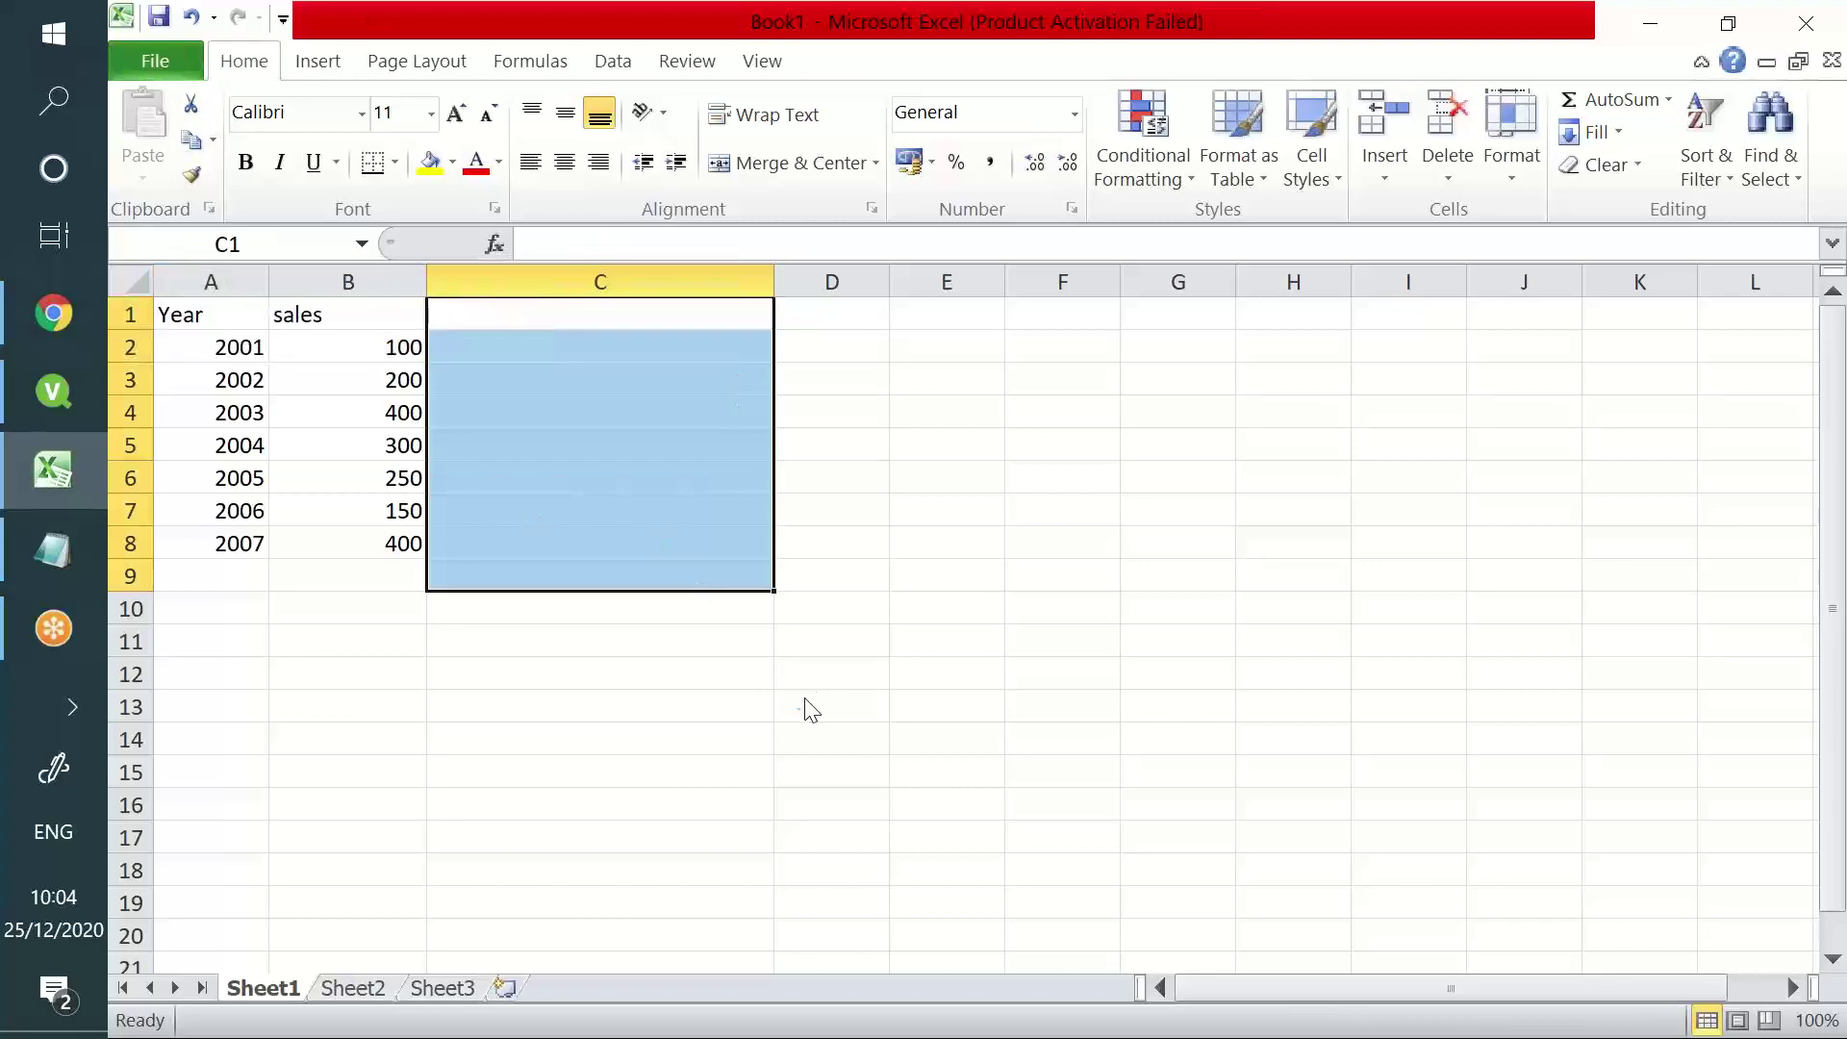
- Save the workbook over testewwr on the Desktop, replacing it, and return to QlikView
key("ctrl+s")
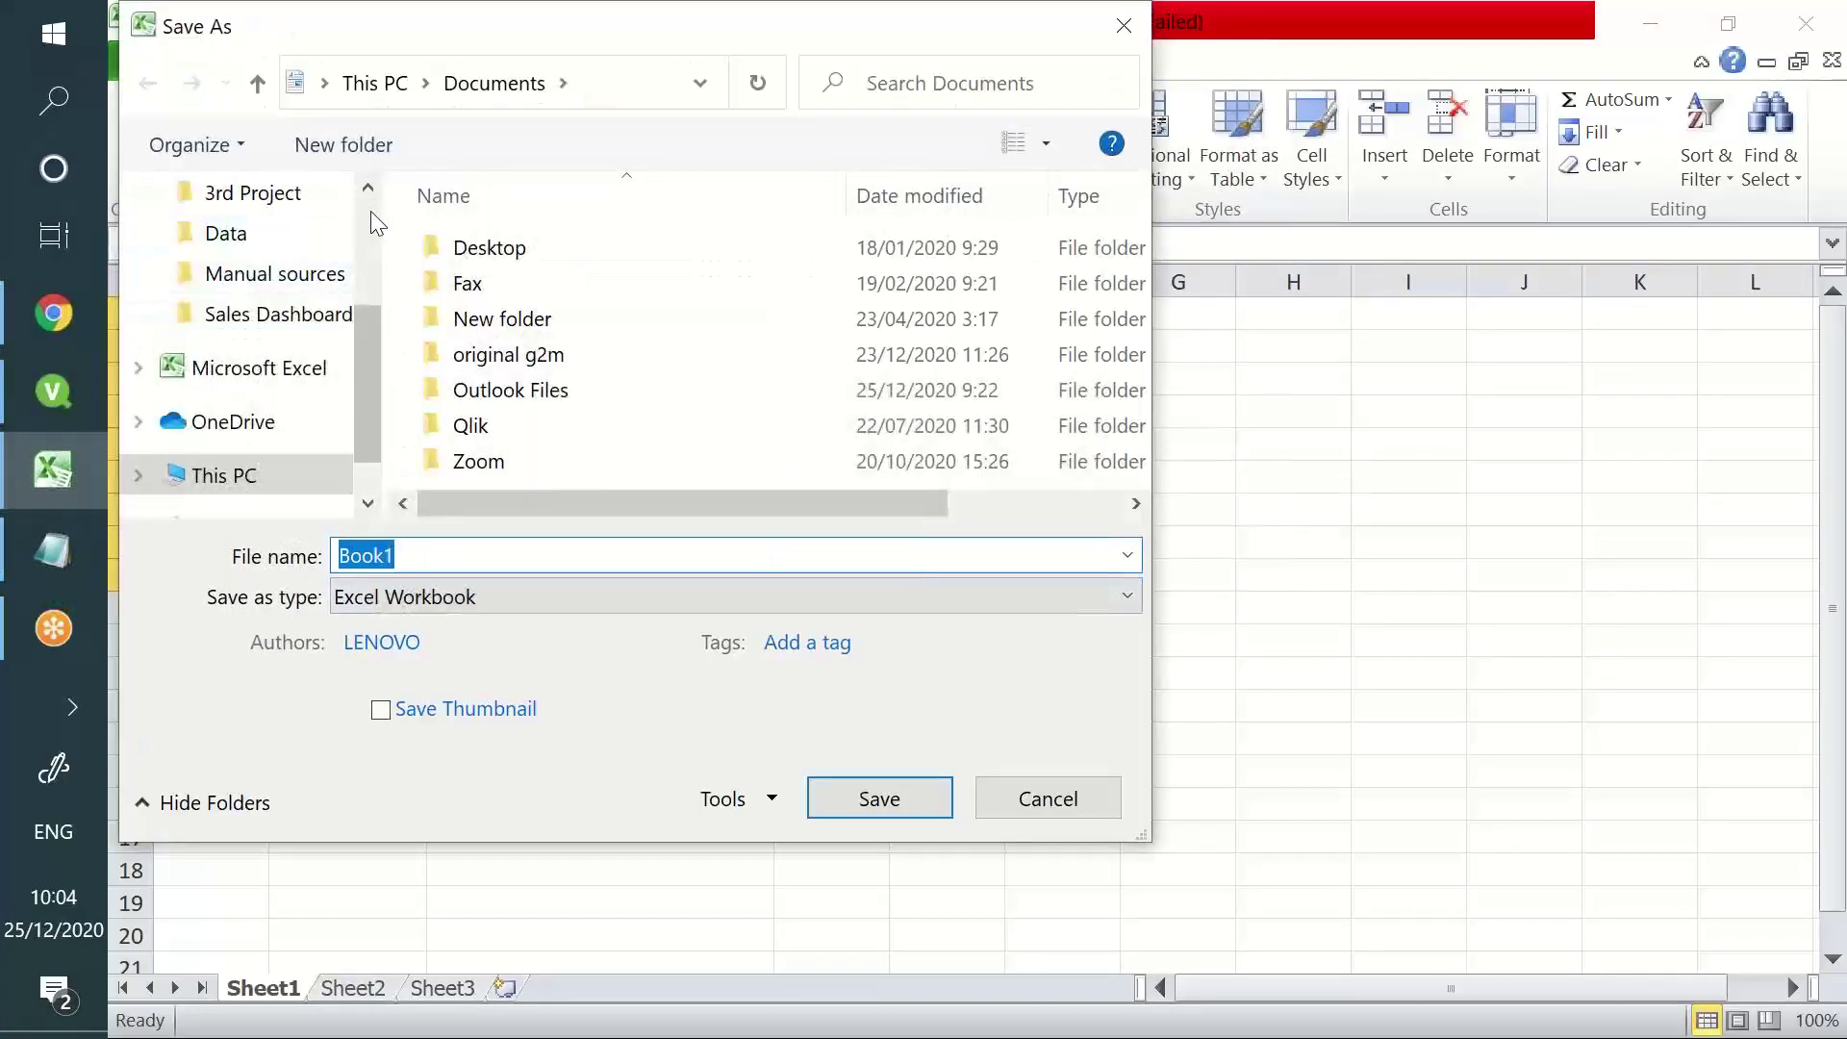
scroll(373, 231, "up", 5)
left_click(279, 258)
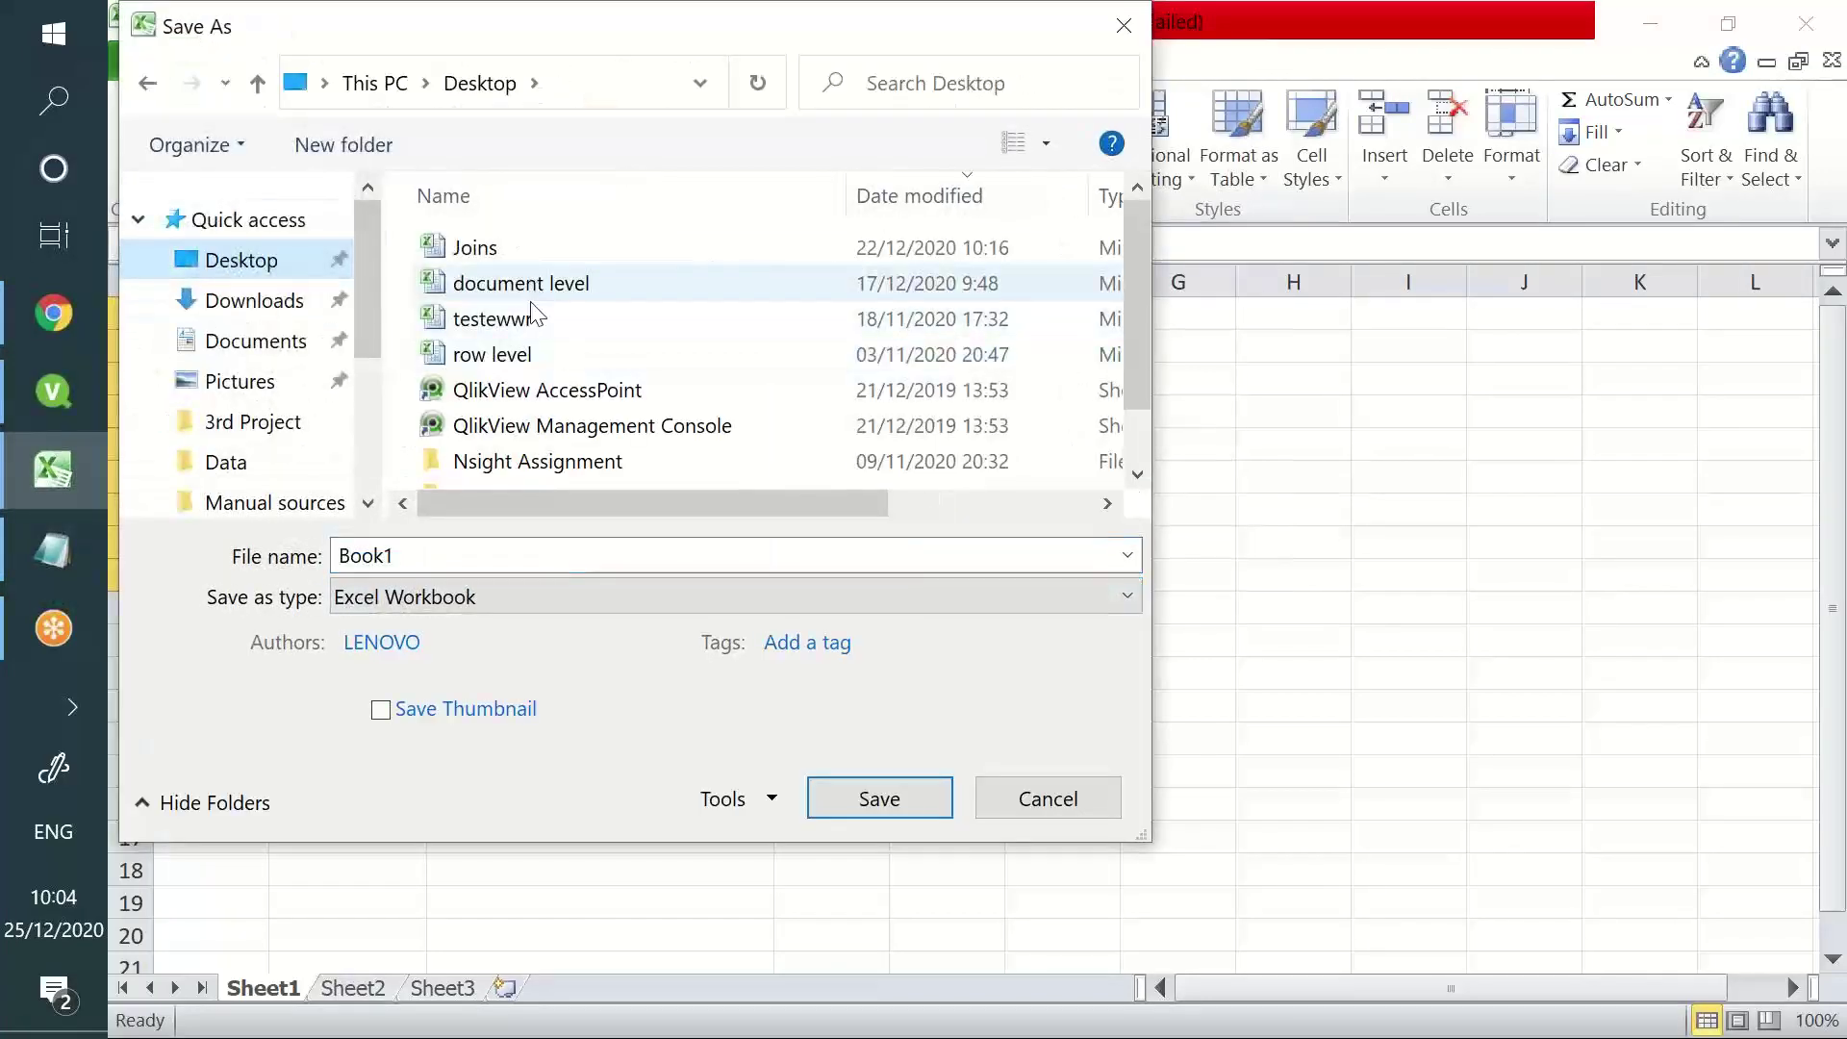
left_click(531, 327)
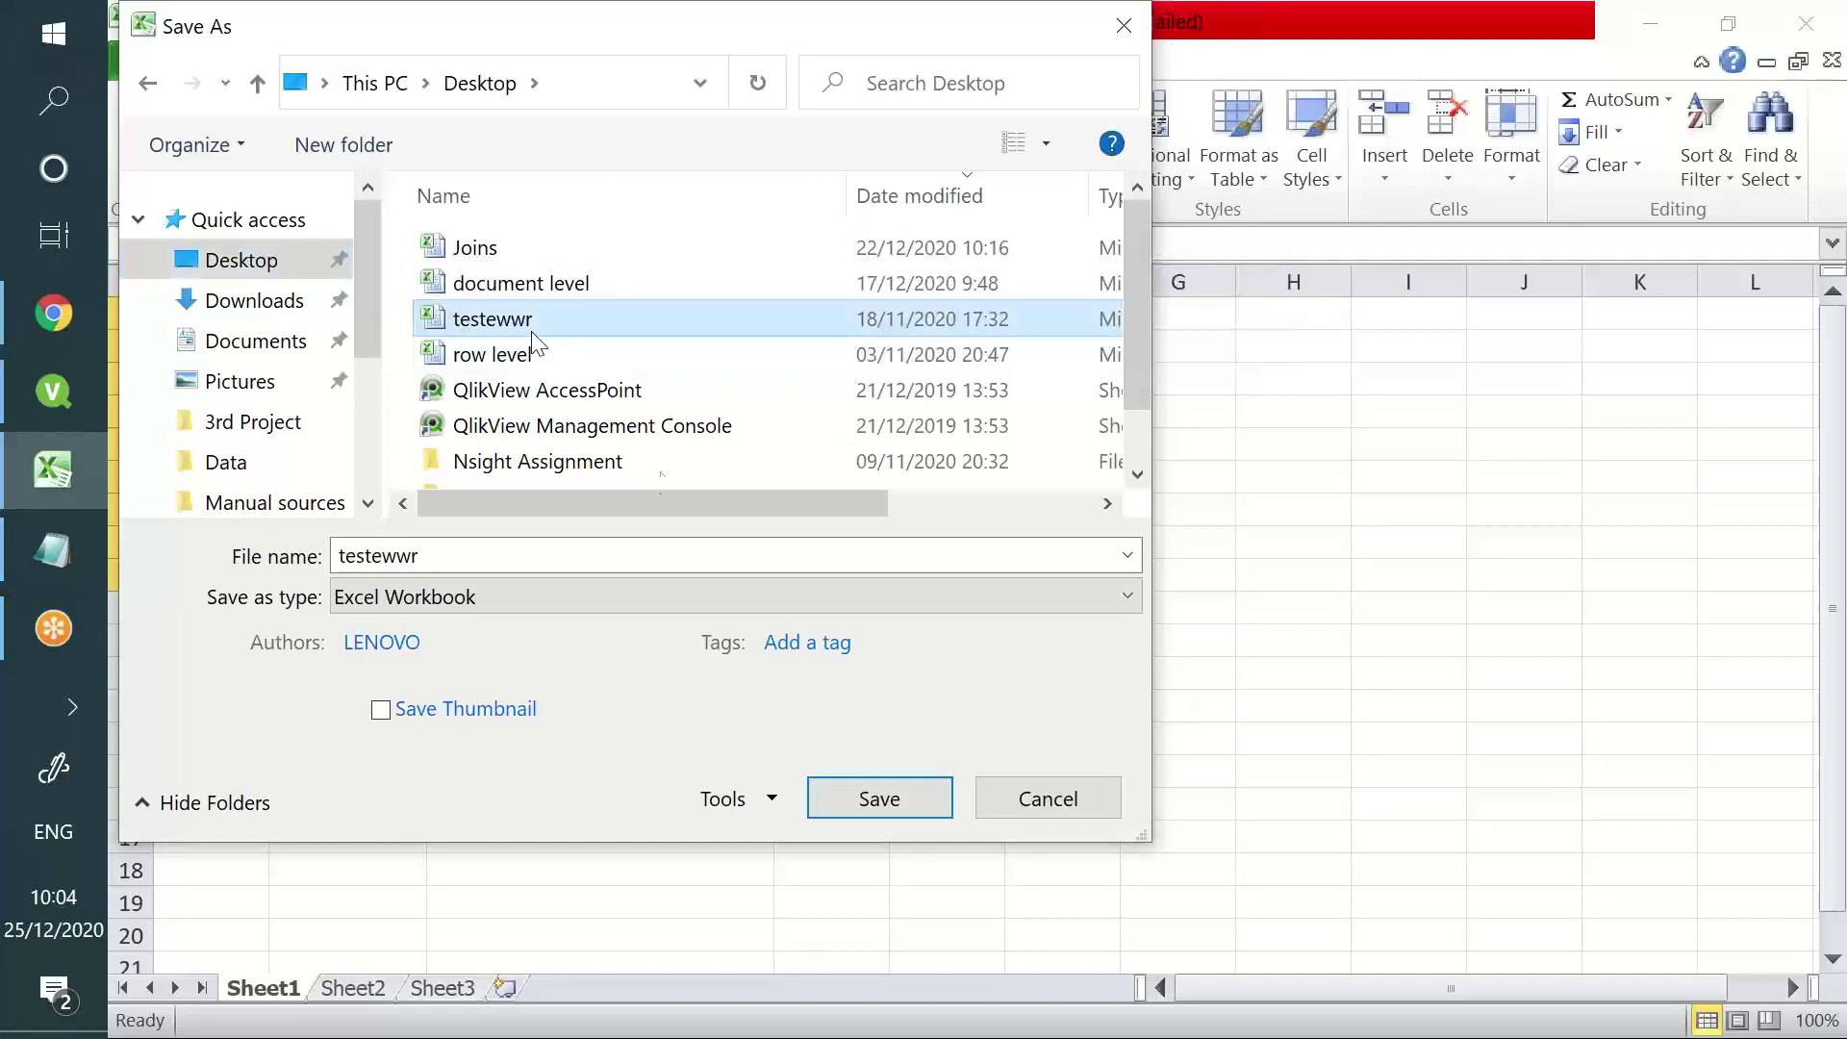
left_click(862, 810)
left_click(1077, 553)
key("alt+Tab")
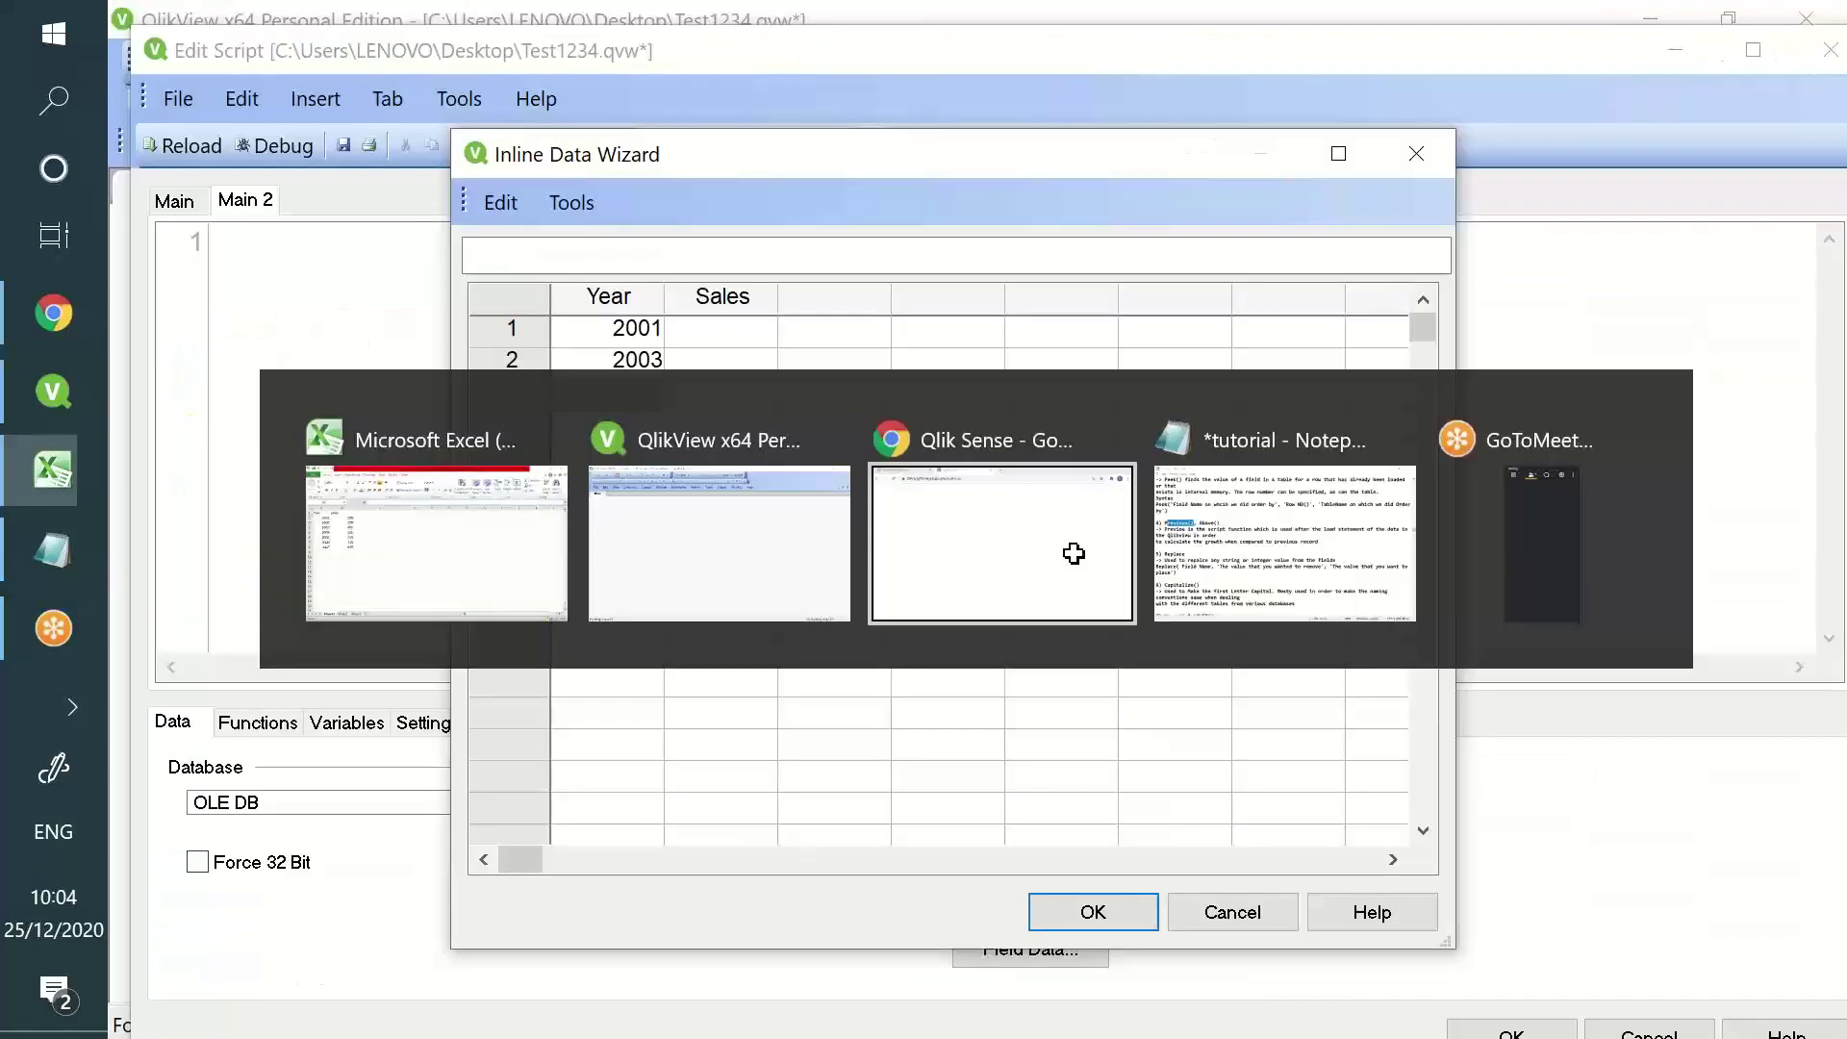
- Discard the inline table and insert a LOAD statement from Desktop\testewwr.xlsx
left_click(1231, 912)
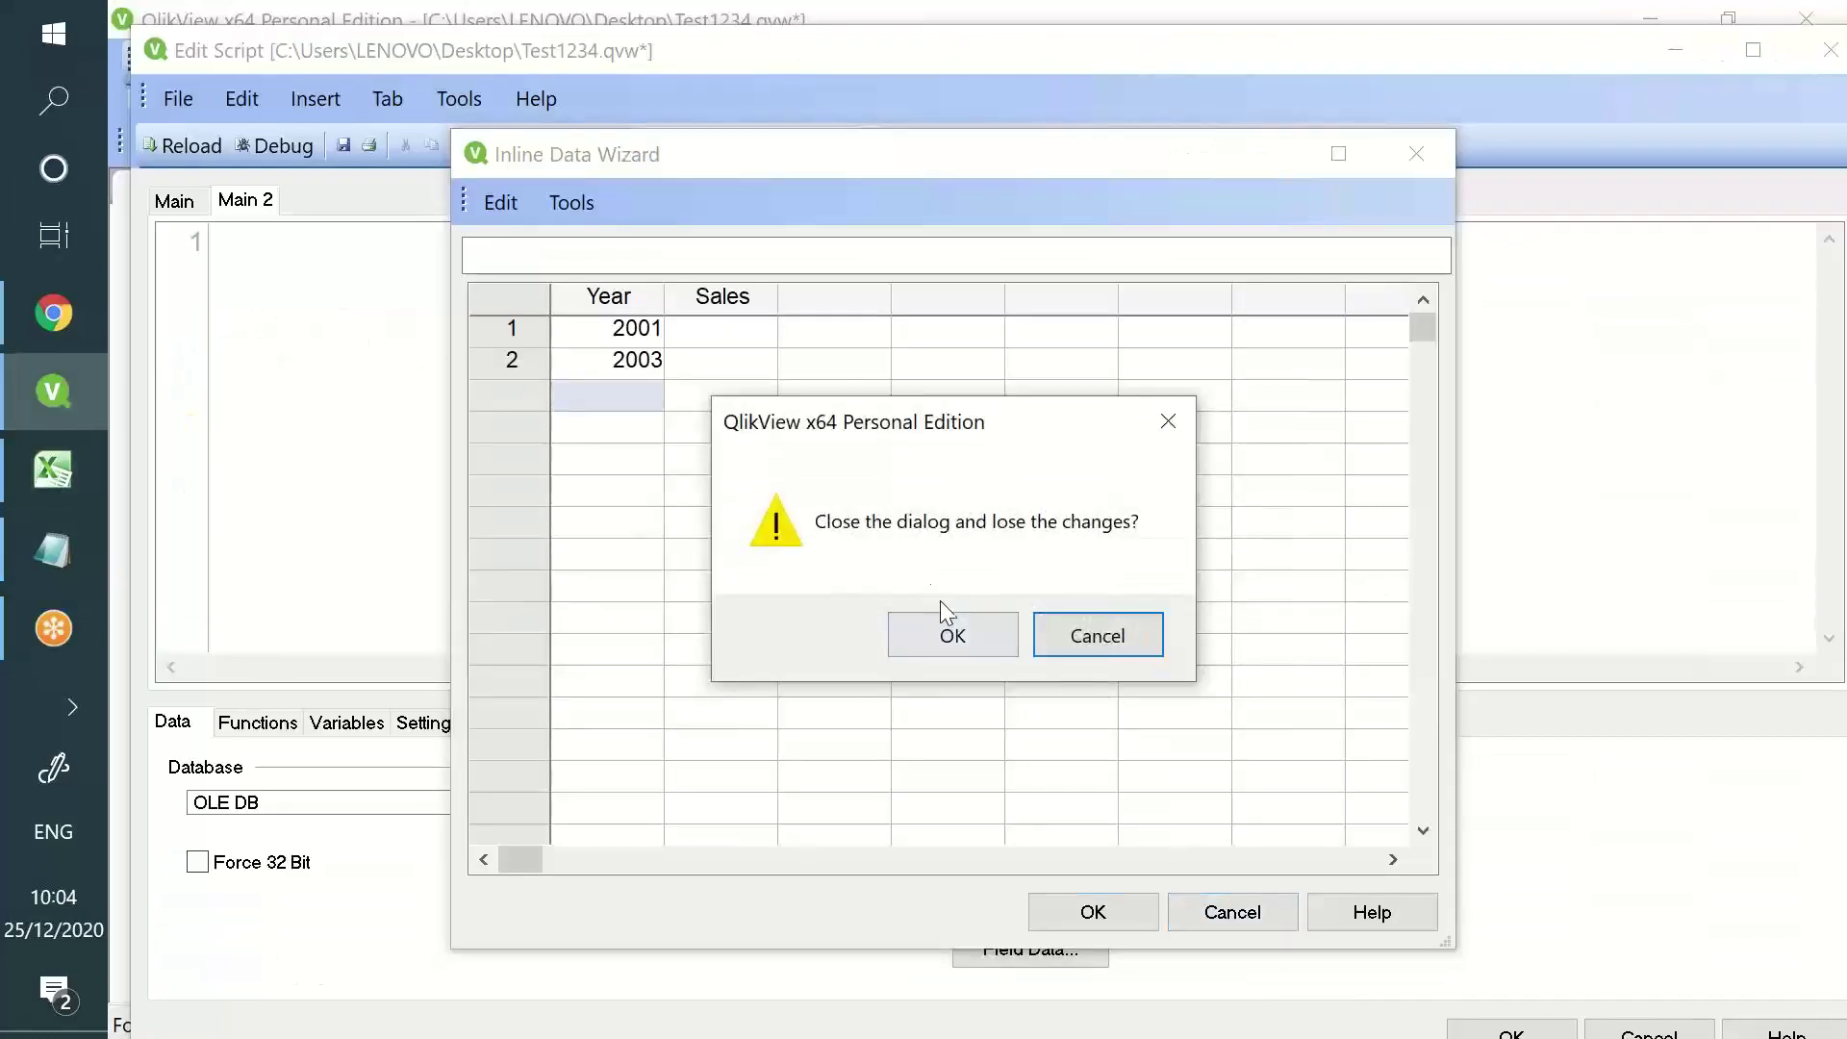
left_click(953, 630)
left_click(1030, 802)
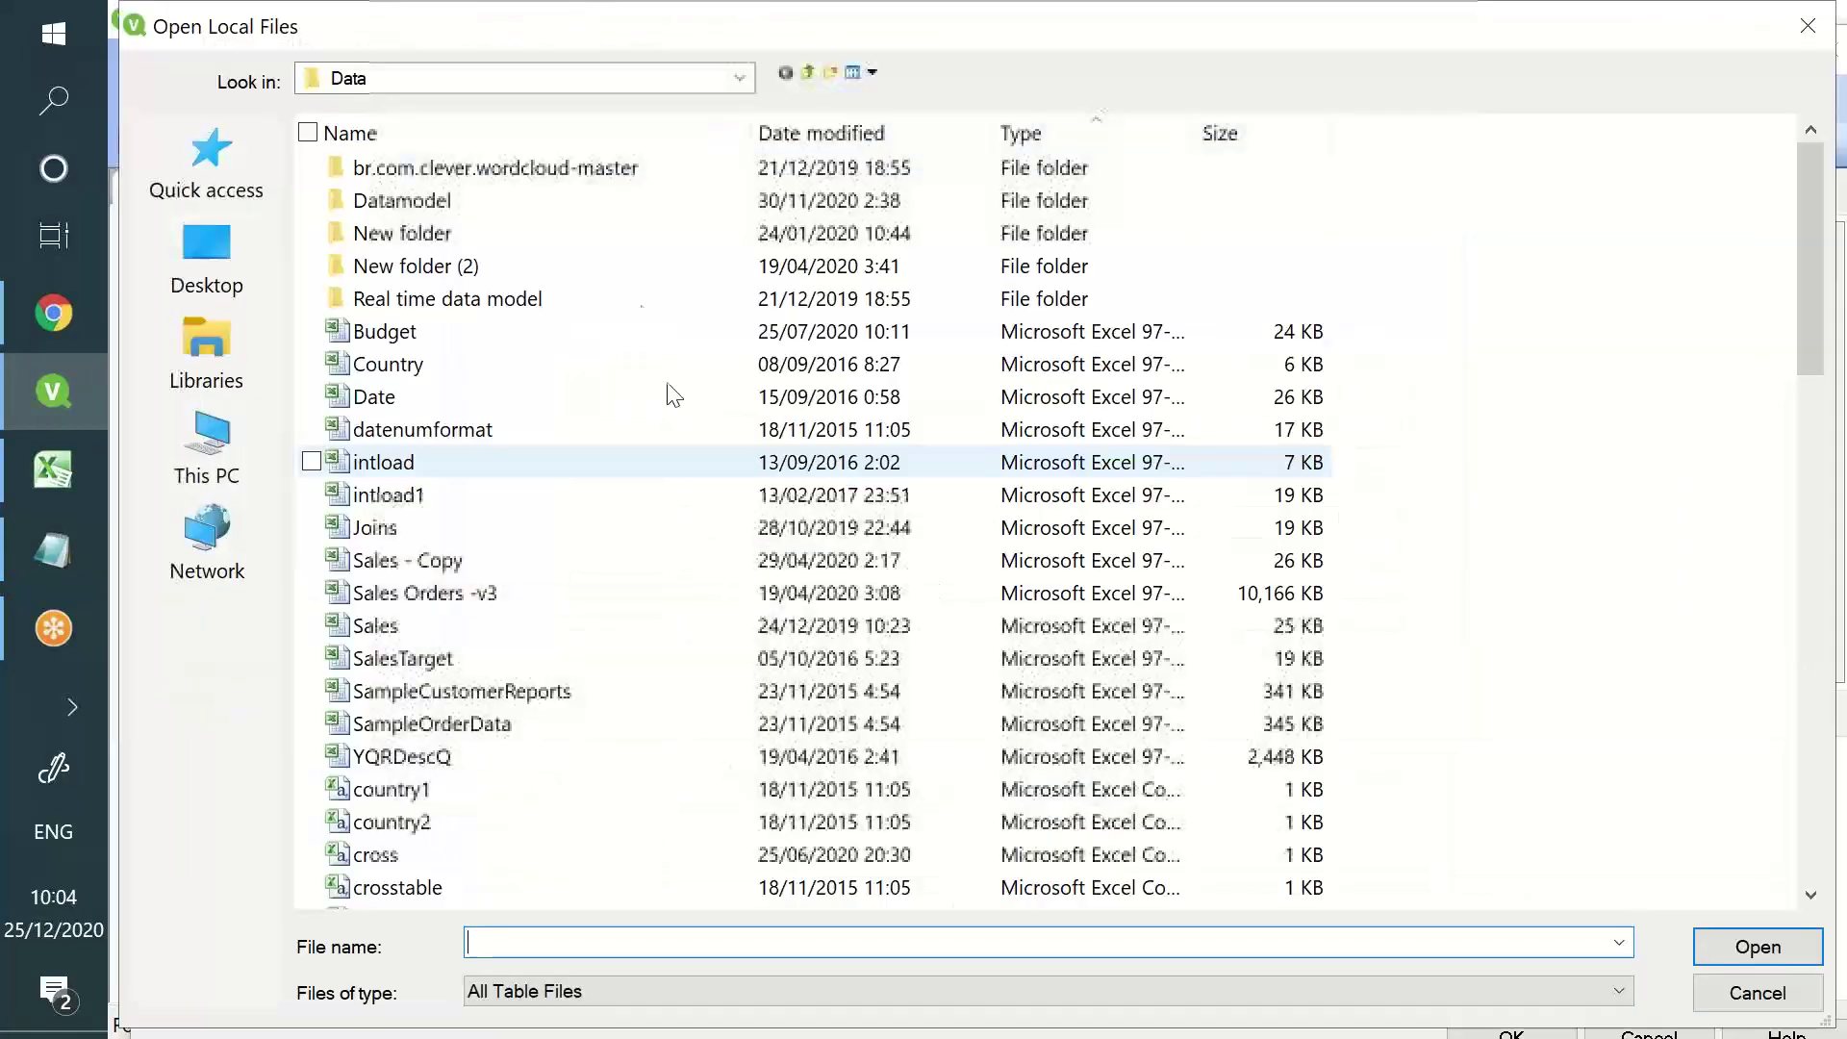
left_click(258, 251)
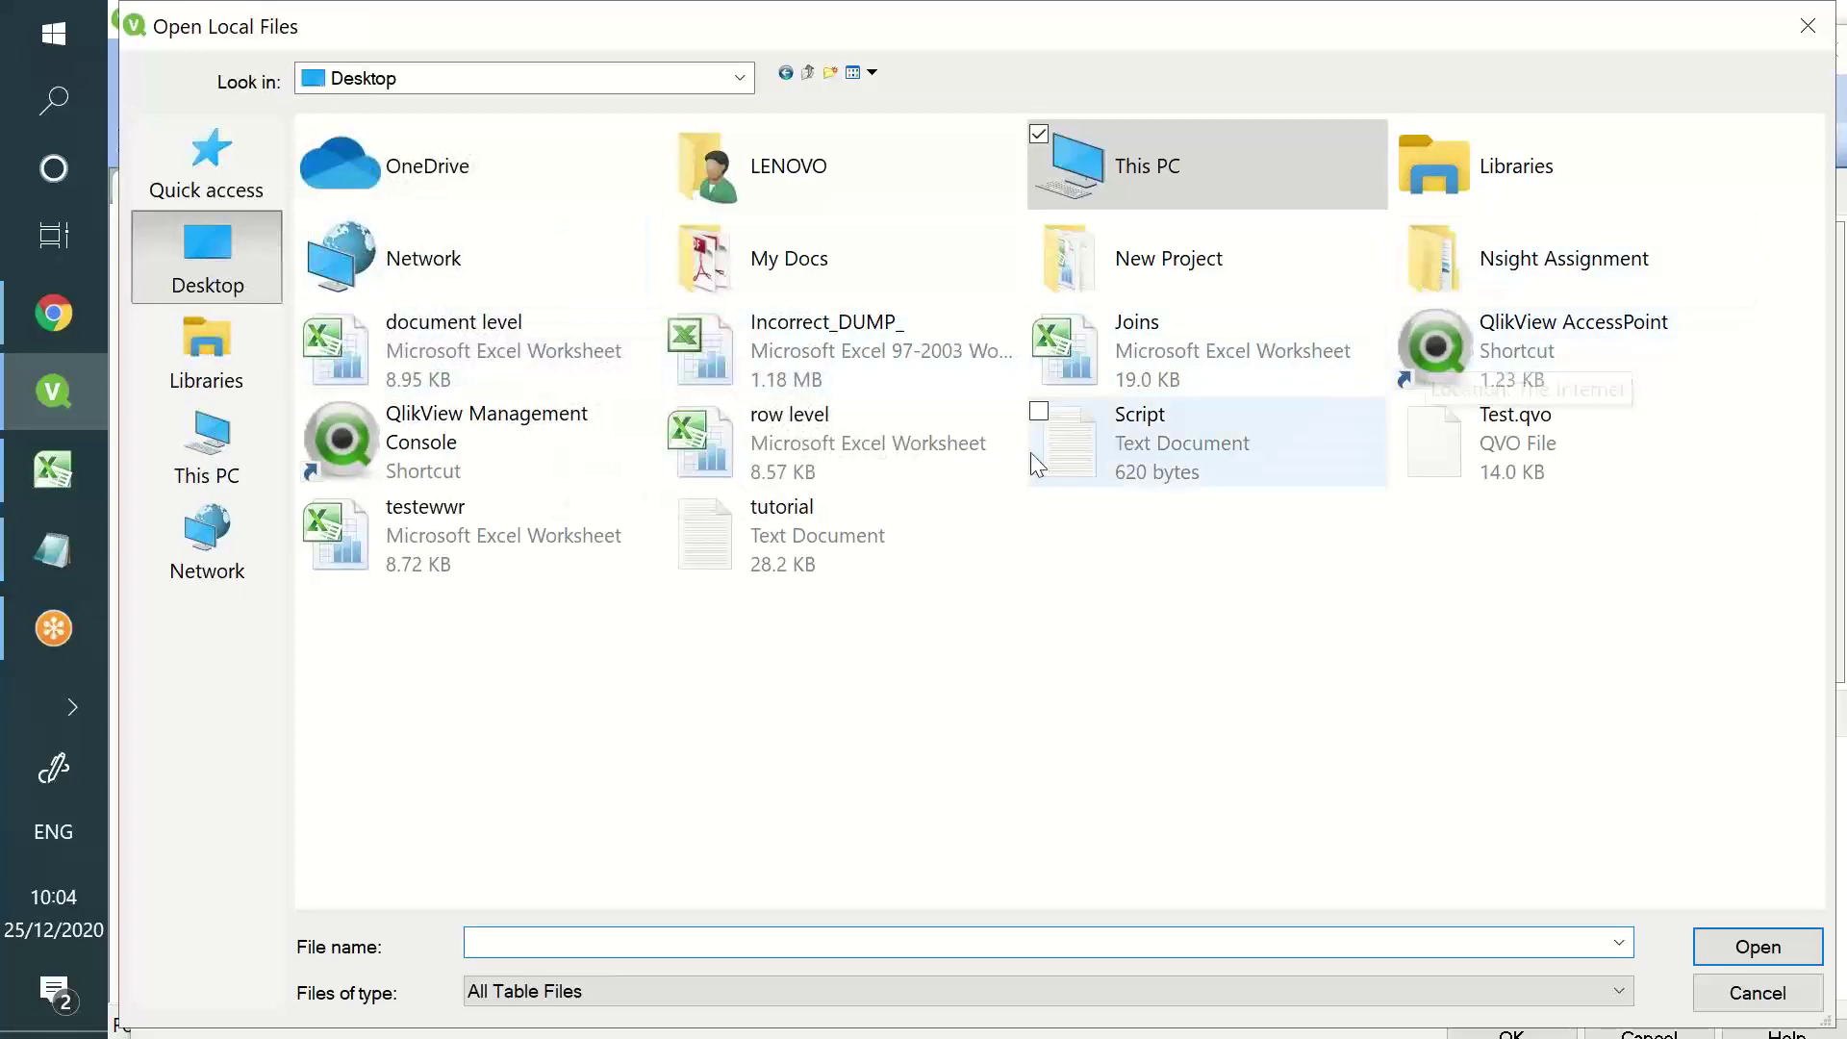
double_click(525, 531)
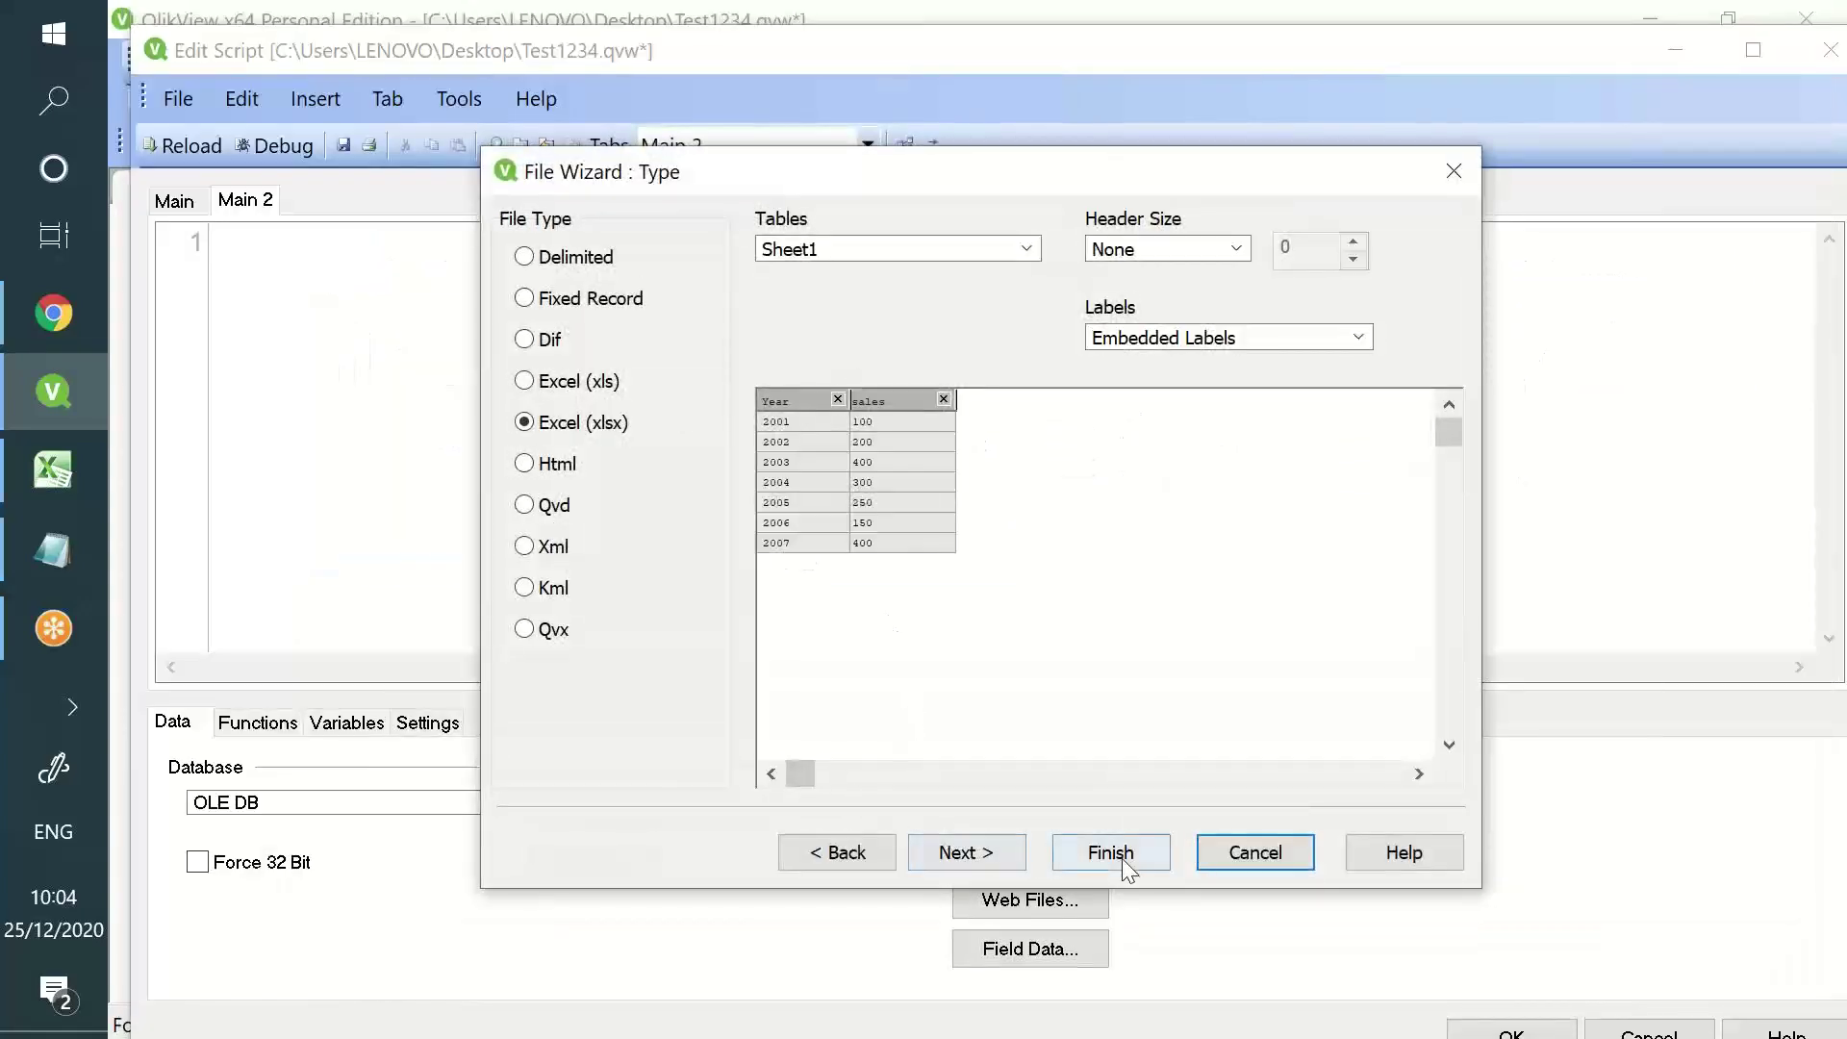
left_click(1122, 856)
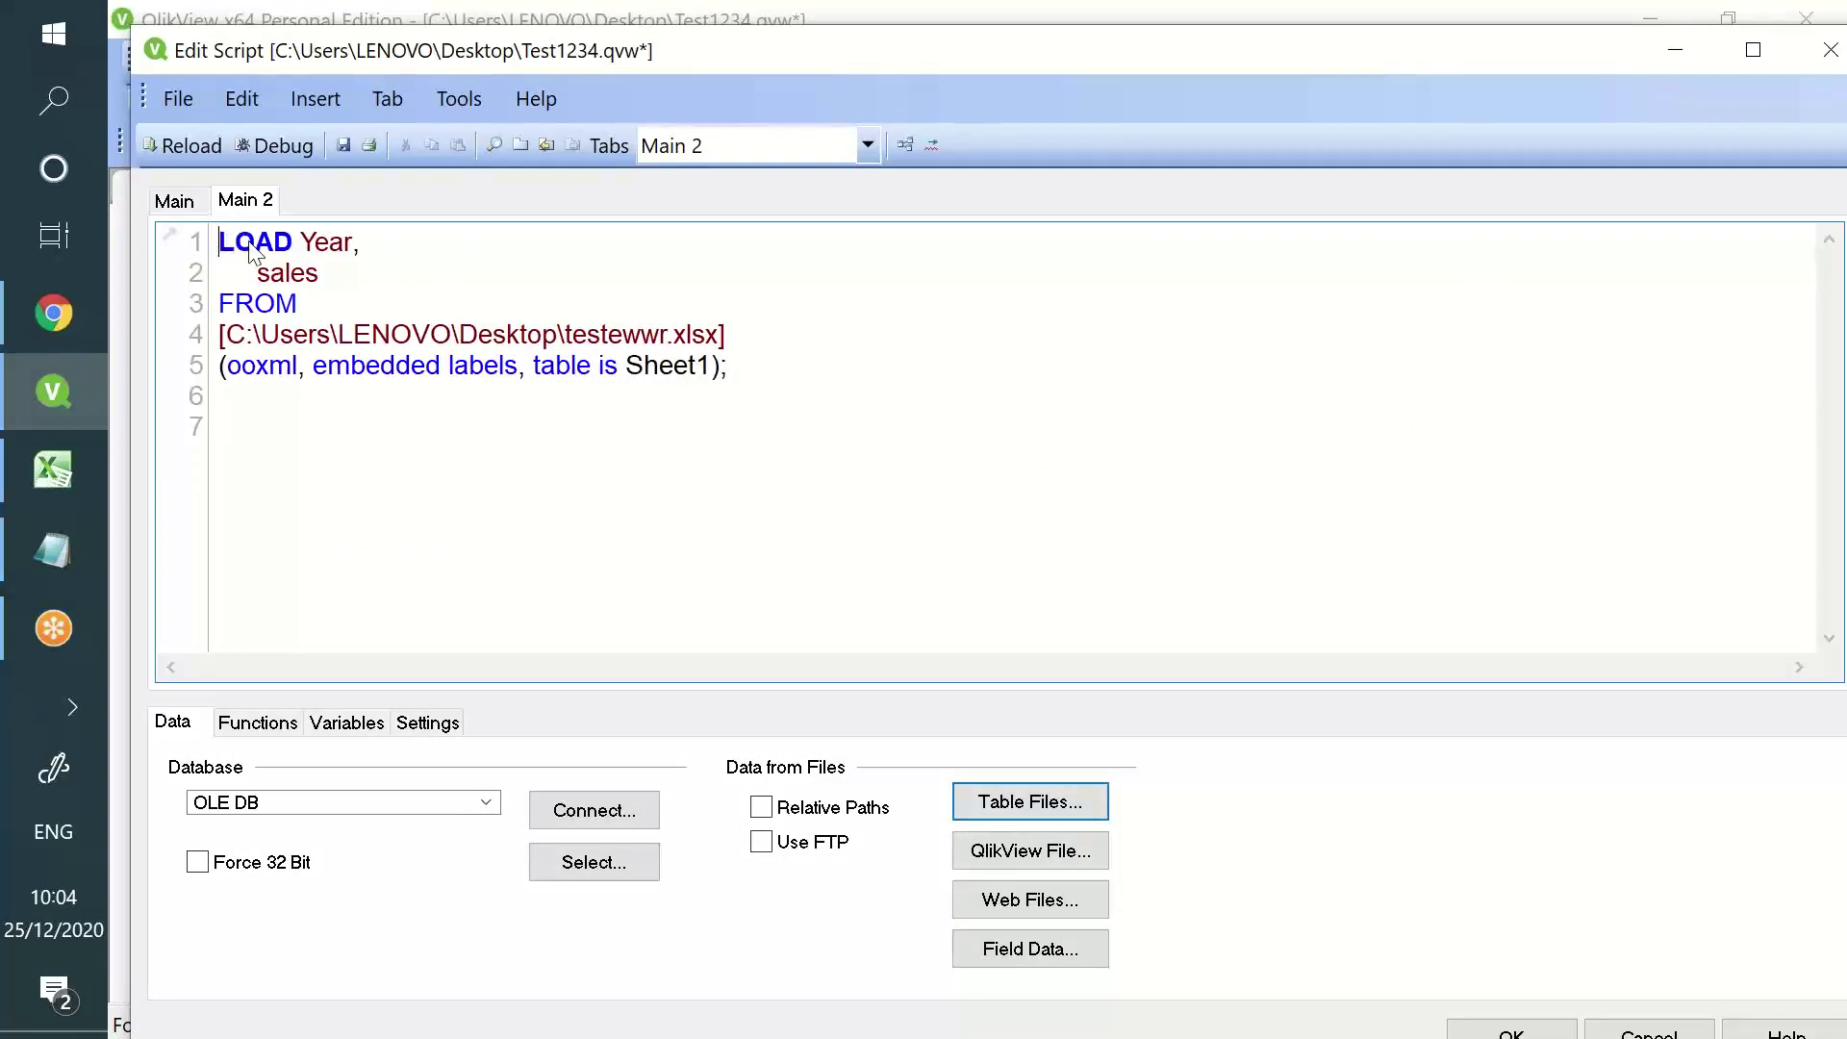
- Label the load Test: and add the field sales - Previous(sales) as Growth_Loss
key("Return")
type("Test")
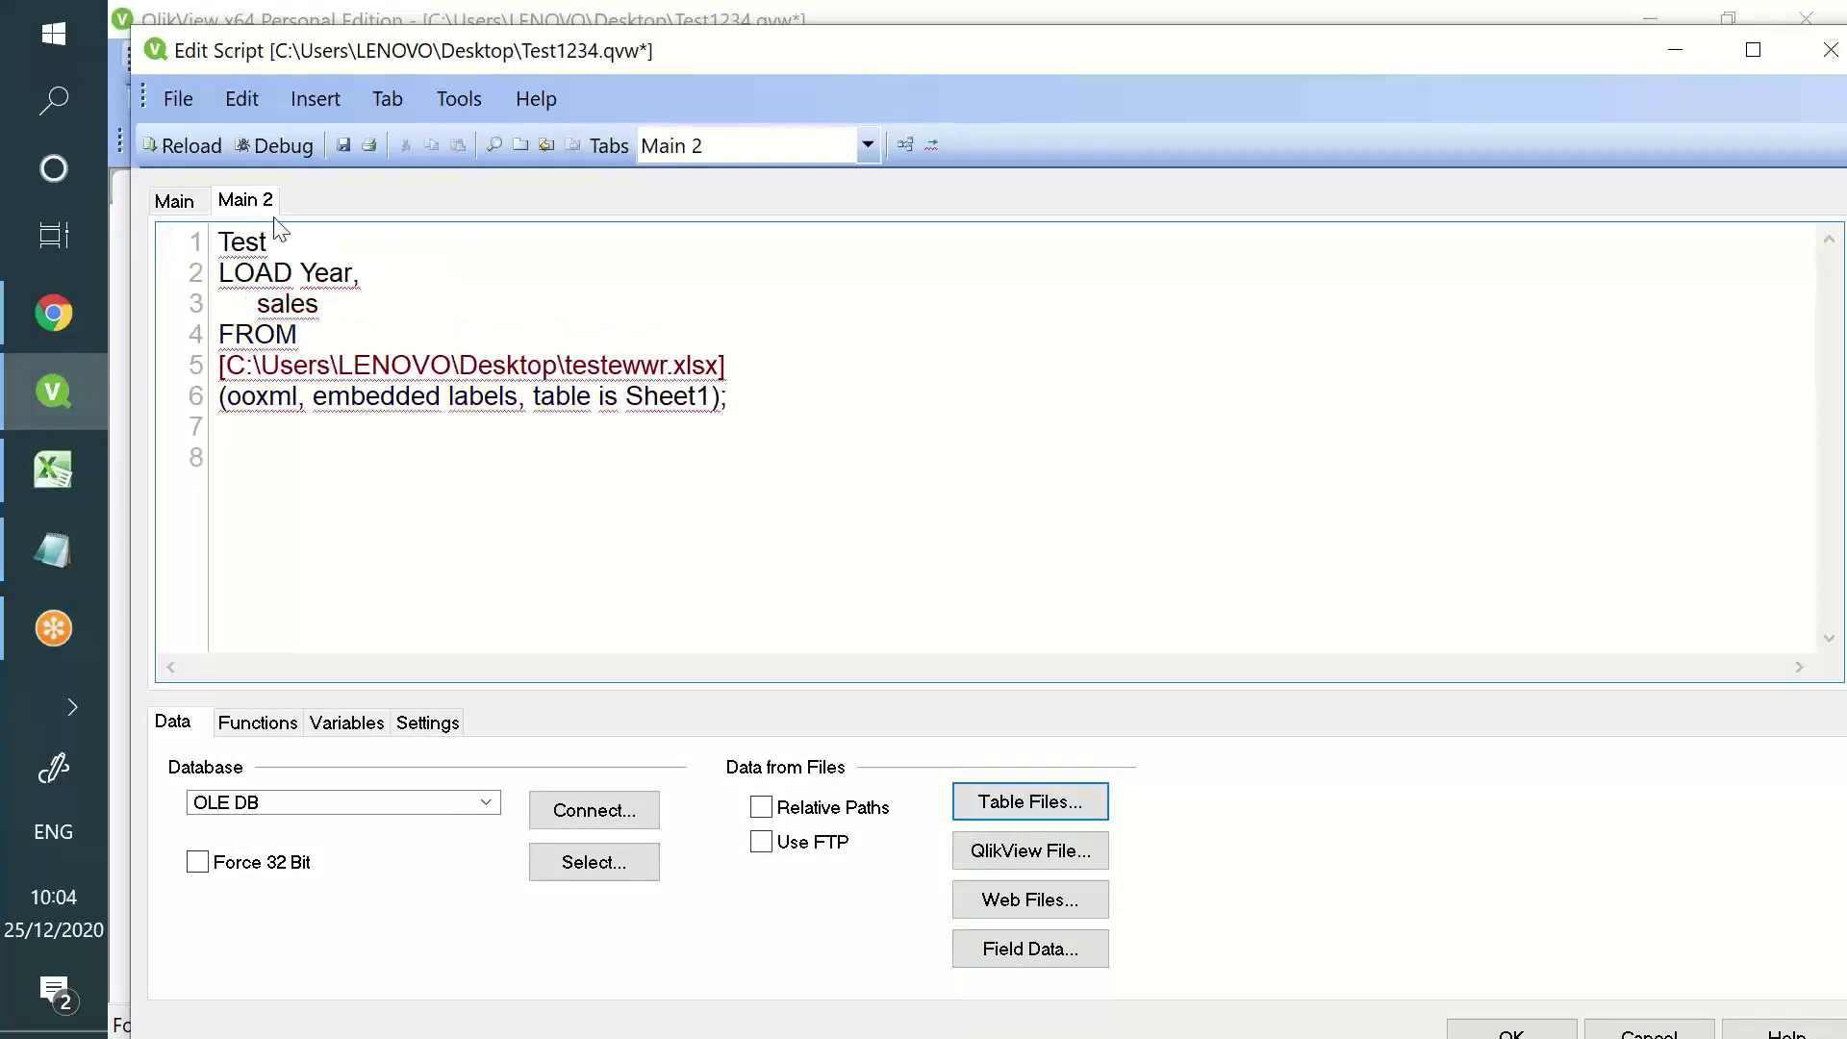
type(":")
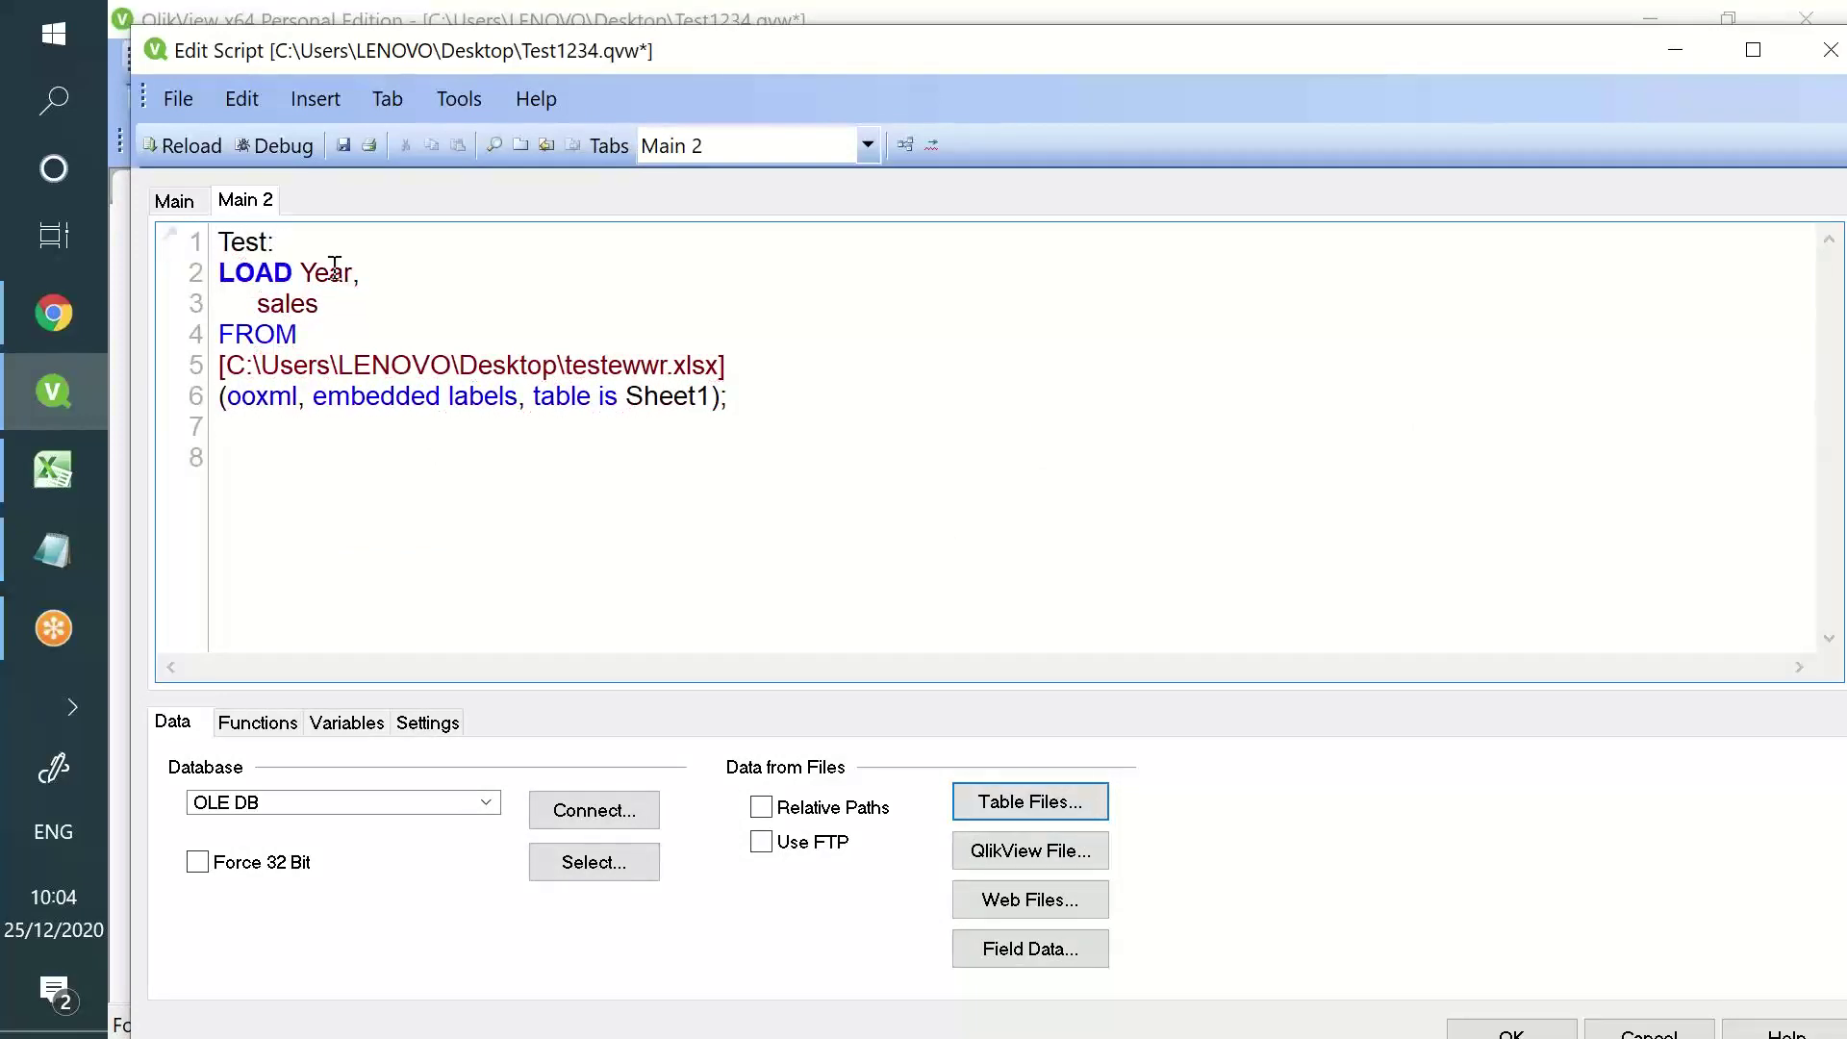
type(",")
key("Return")
type("sales - ")
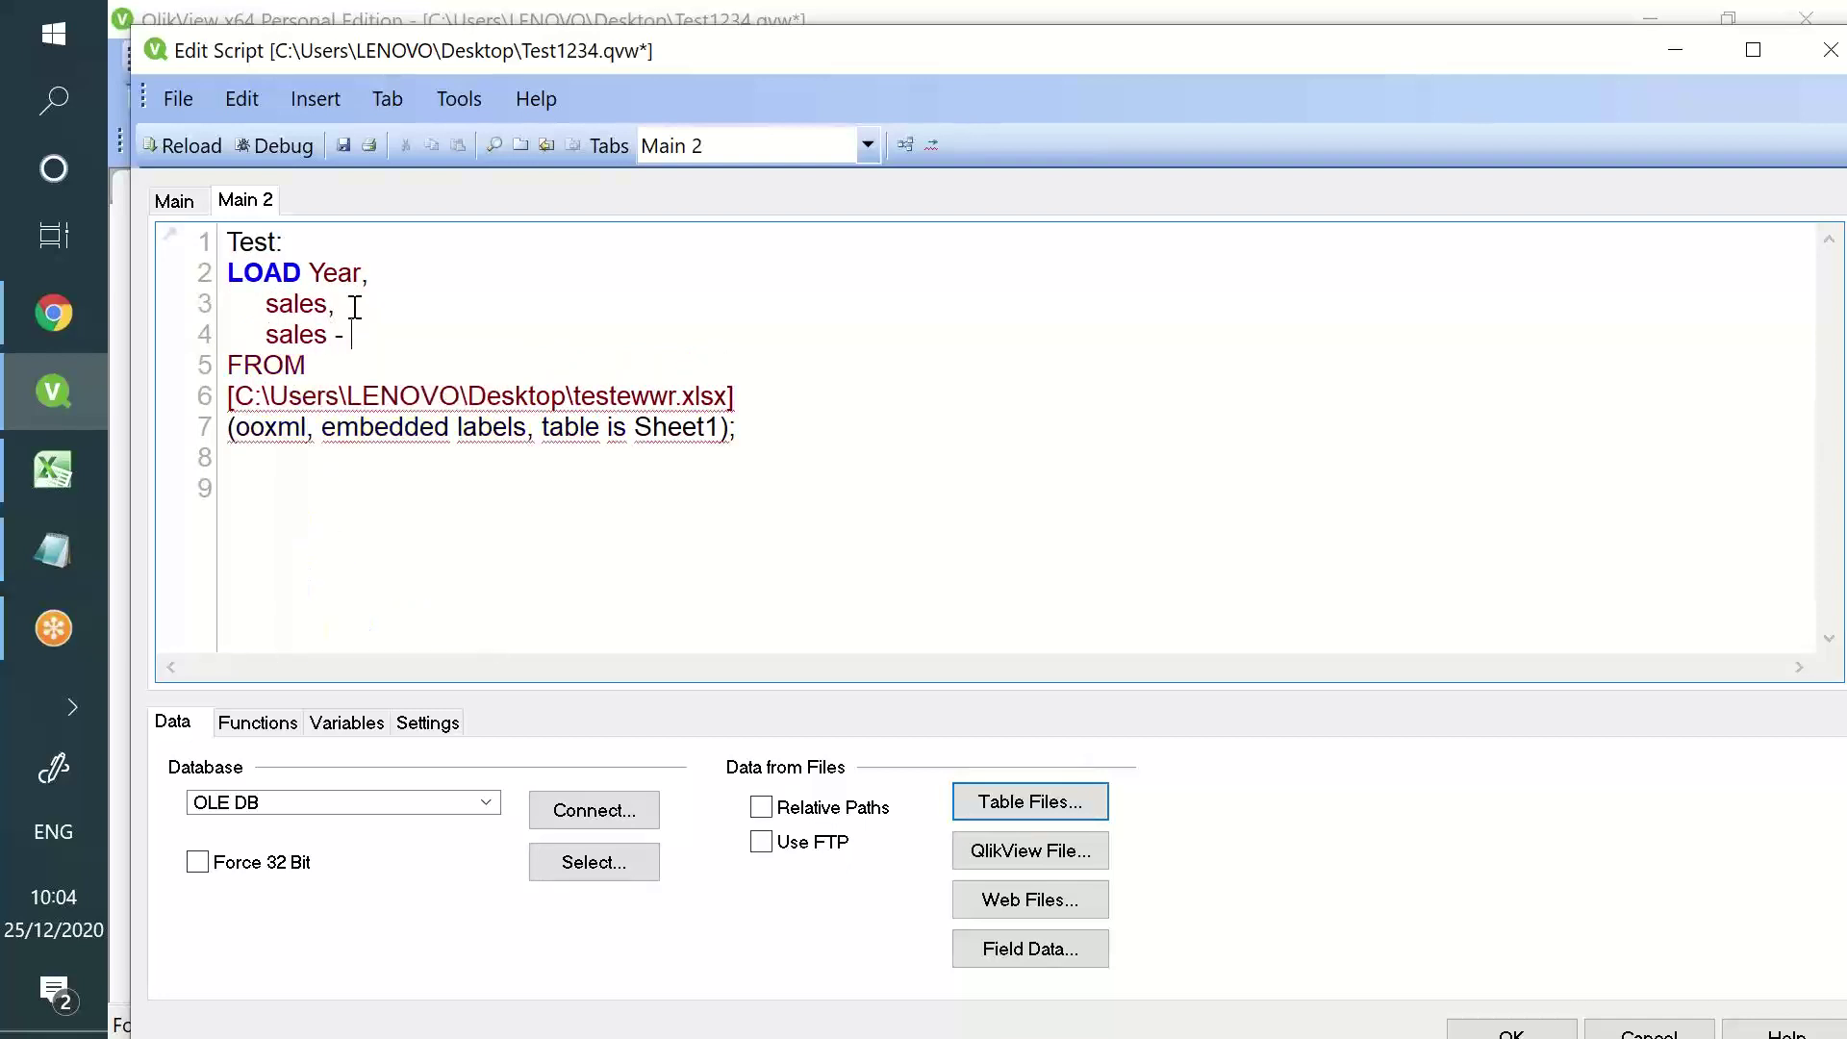
type("Previous(sa")
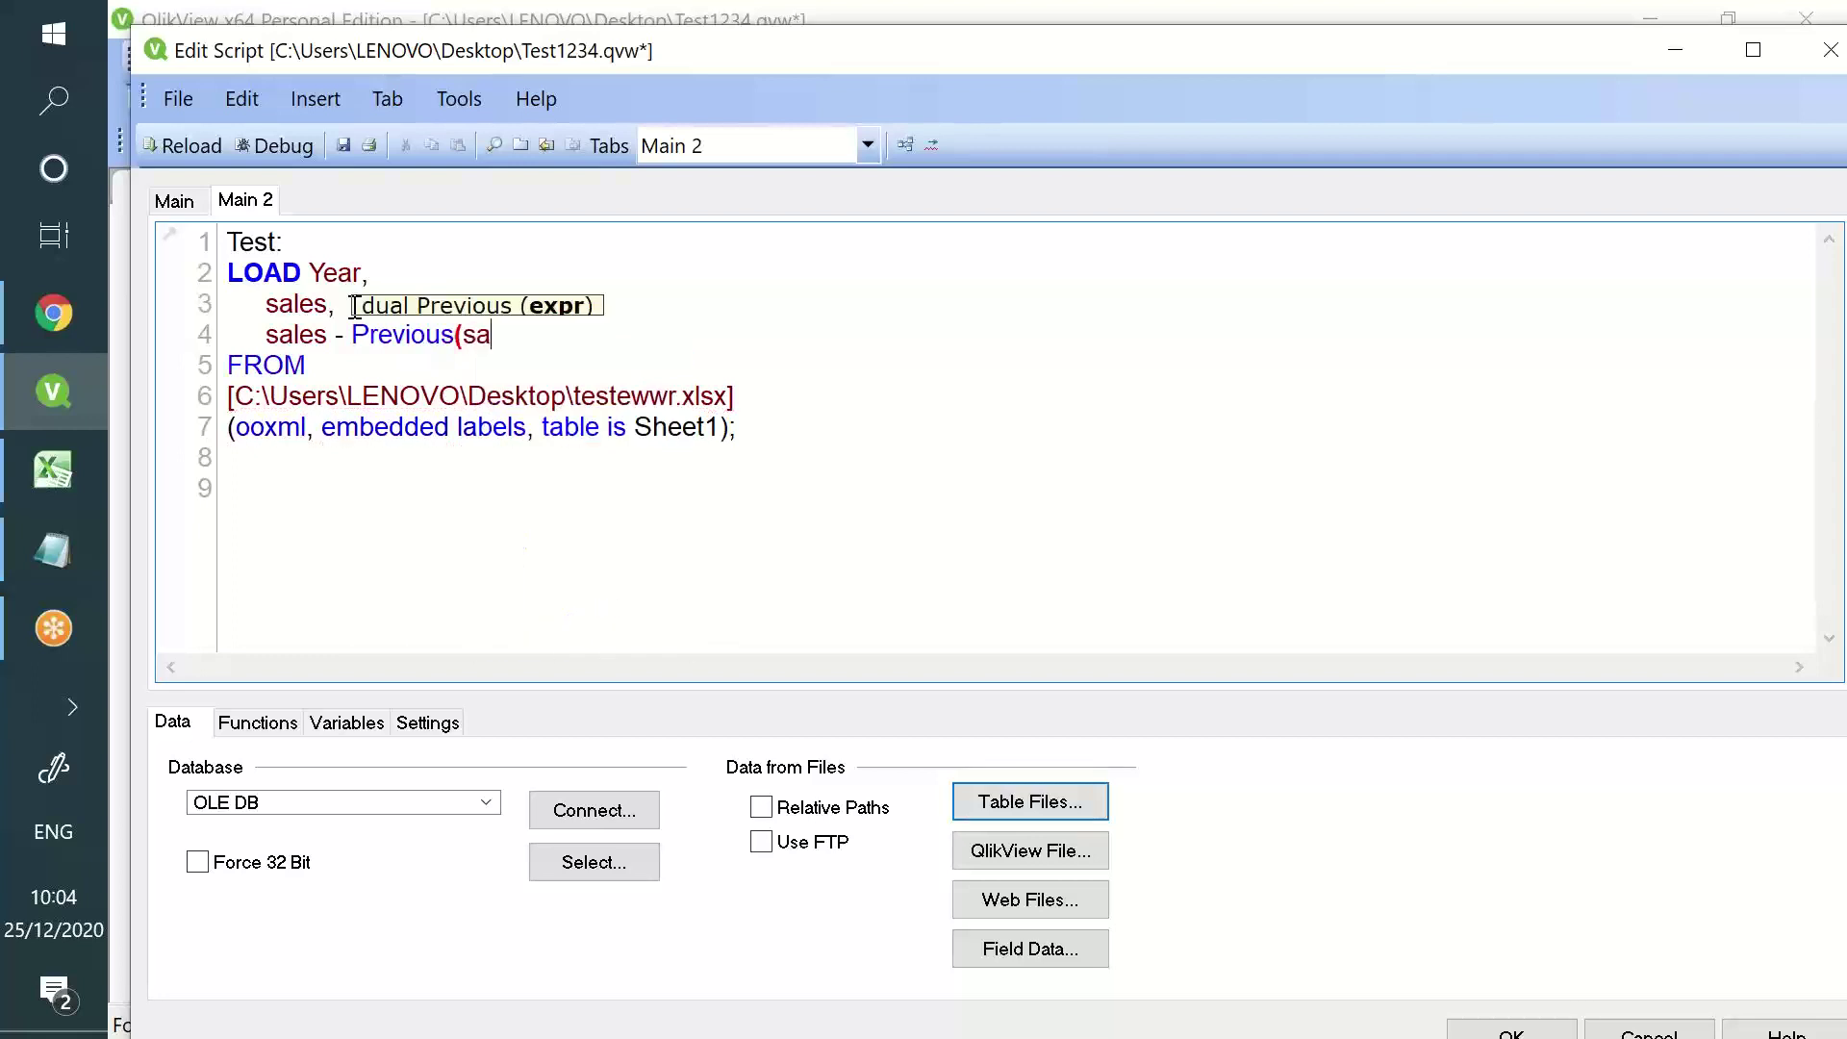
type("les)  a")
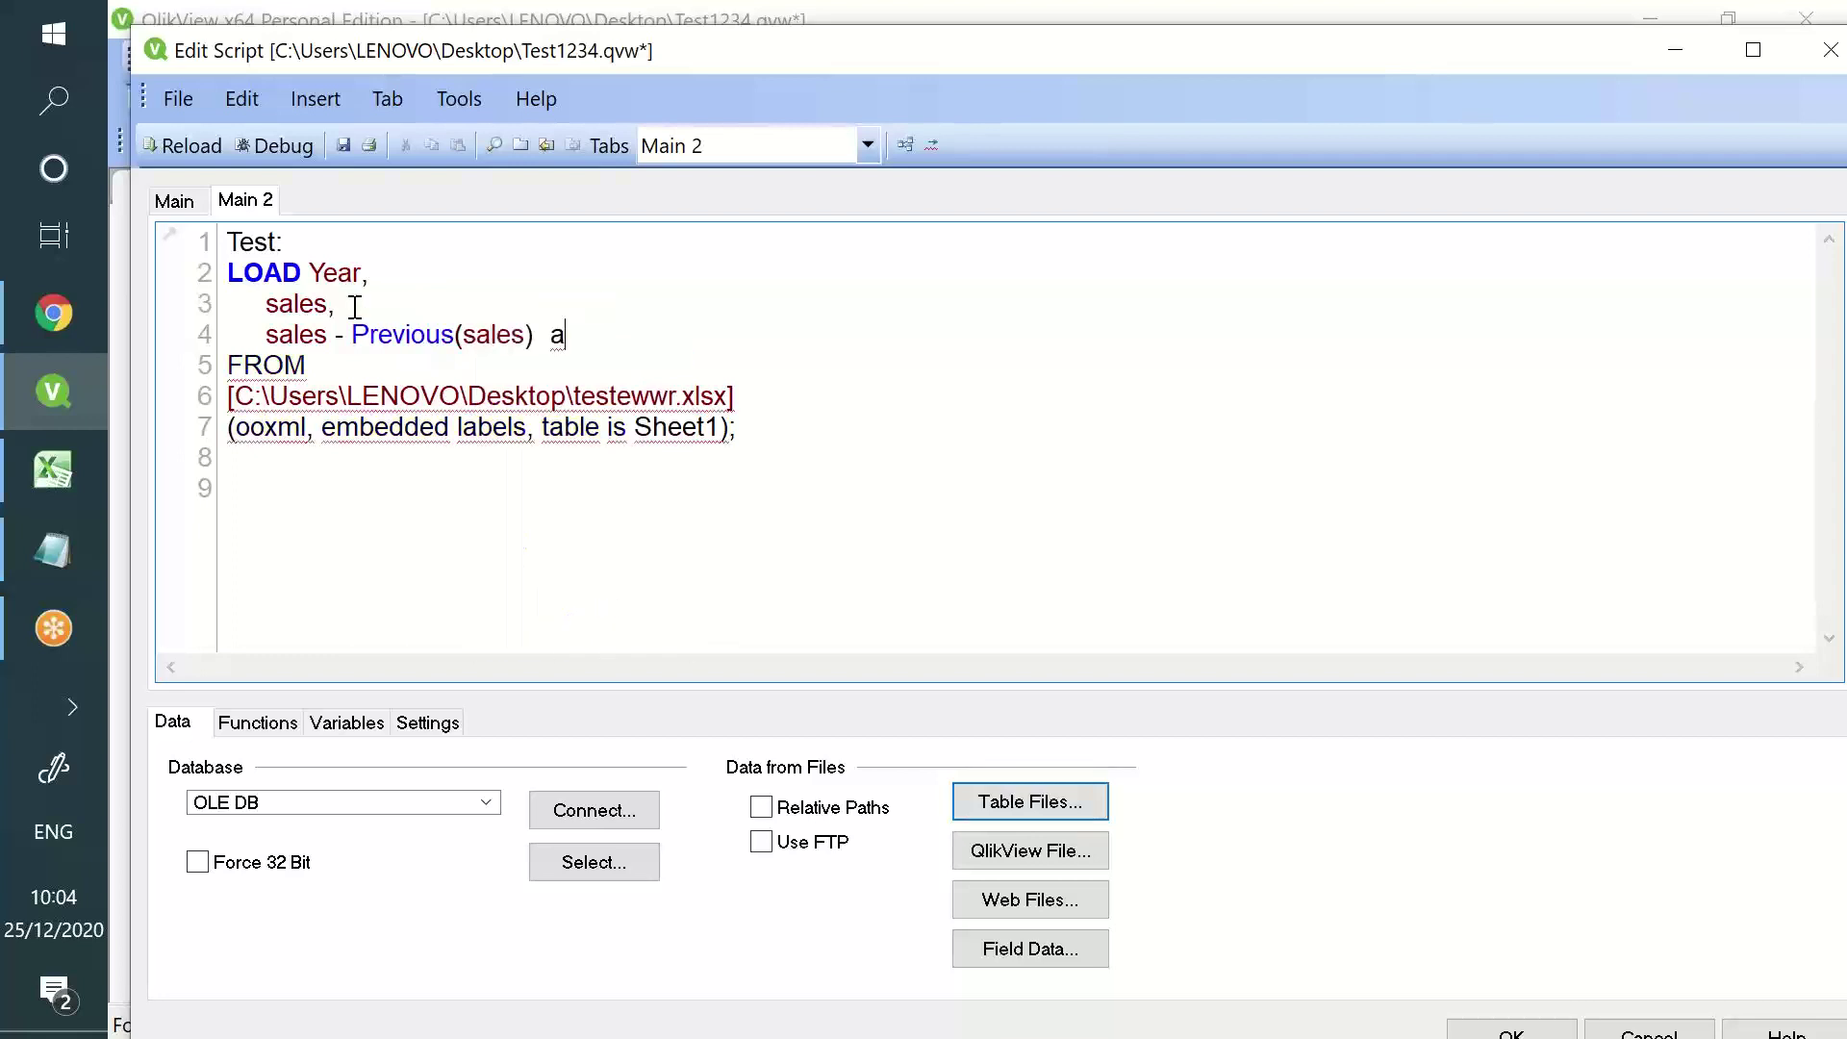
type("s  Growth_Loss")
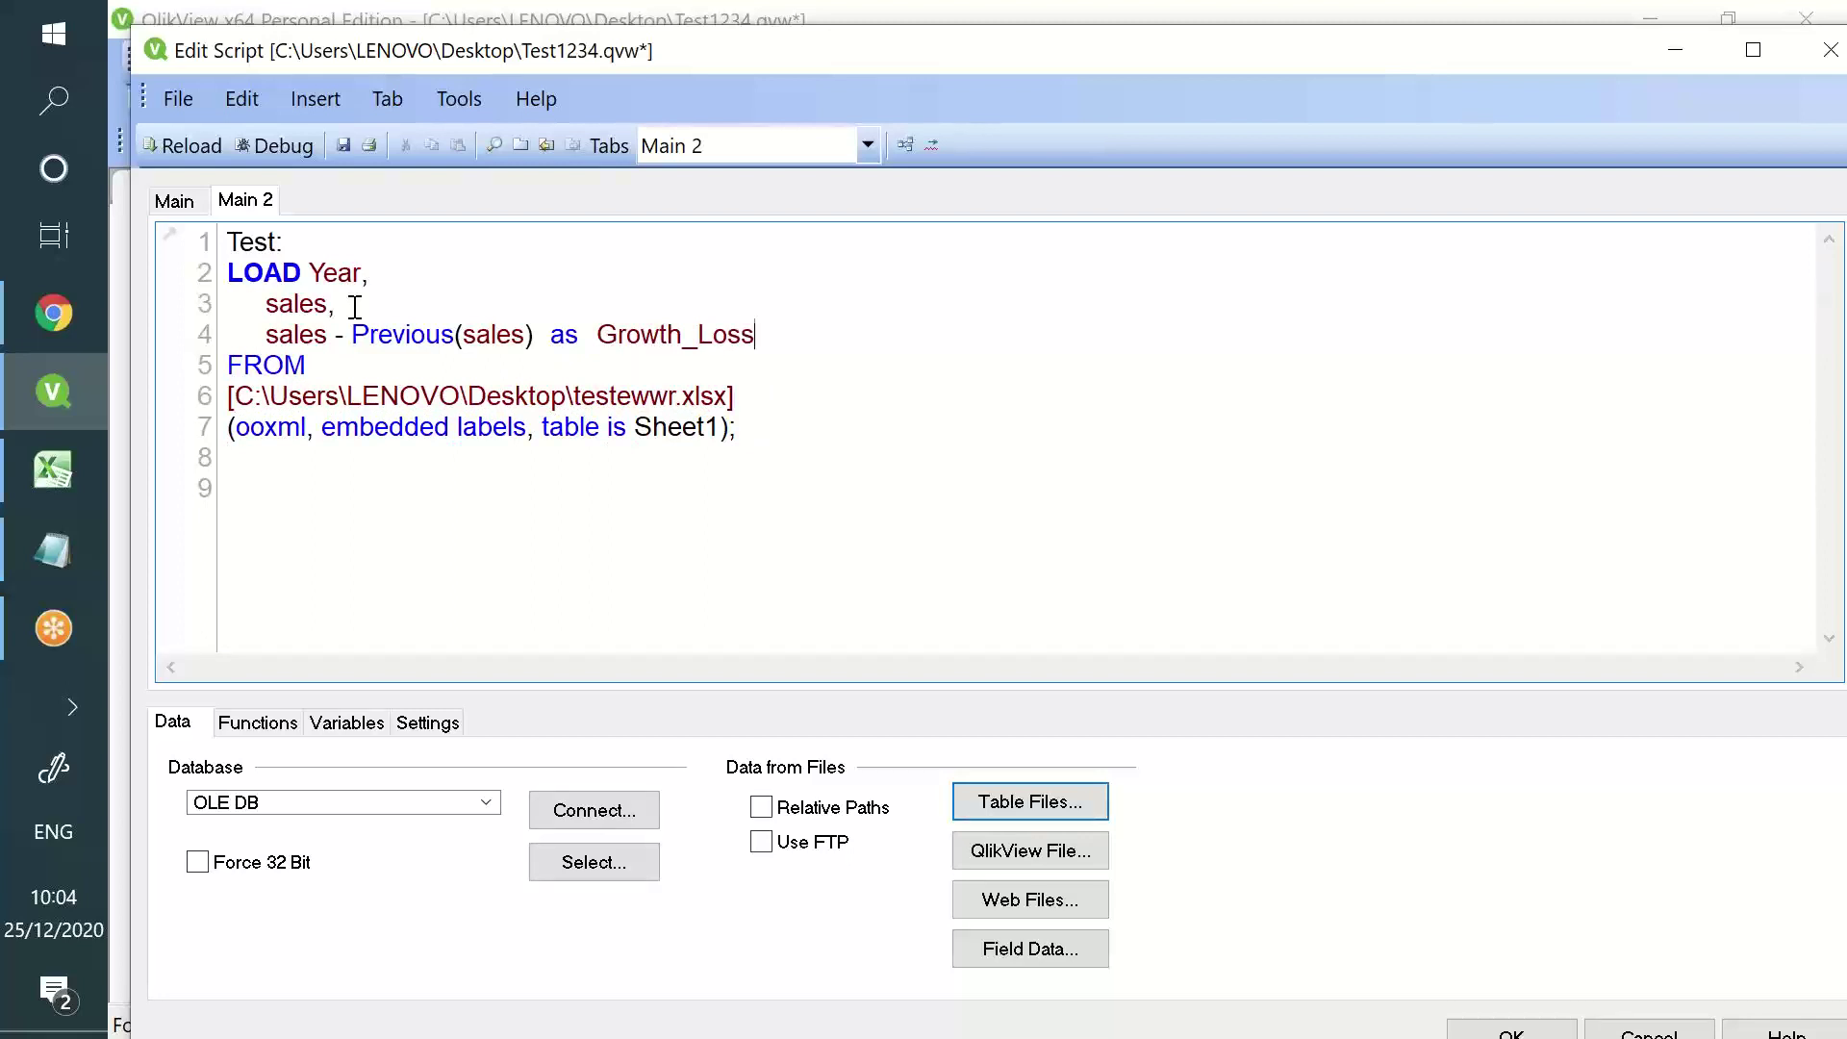
left_click(171, 140)
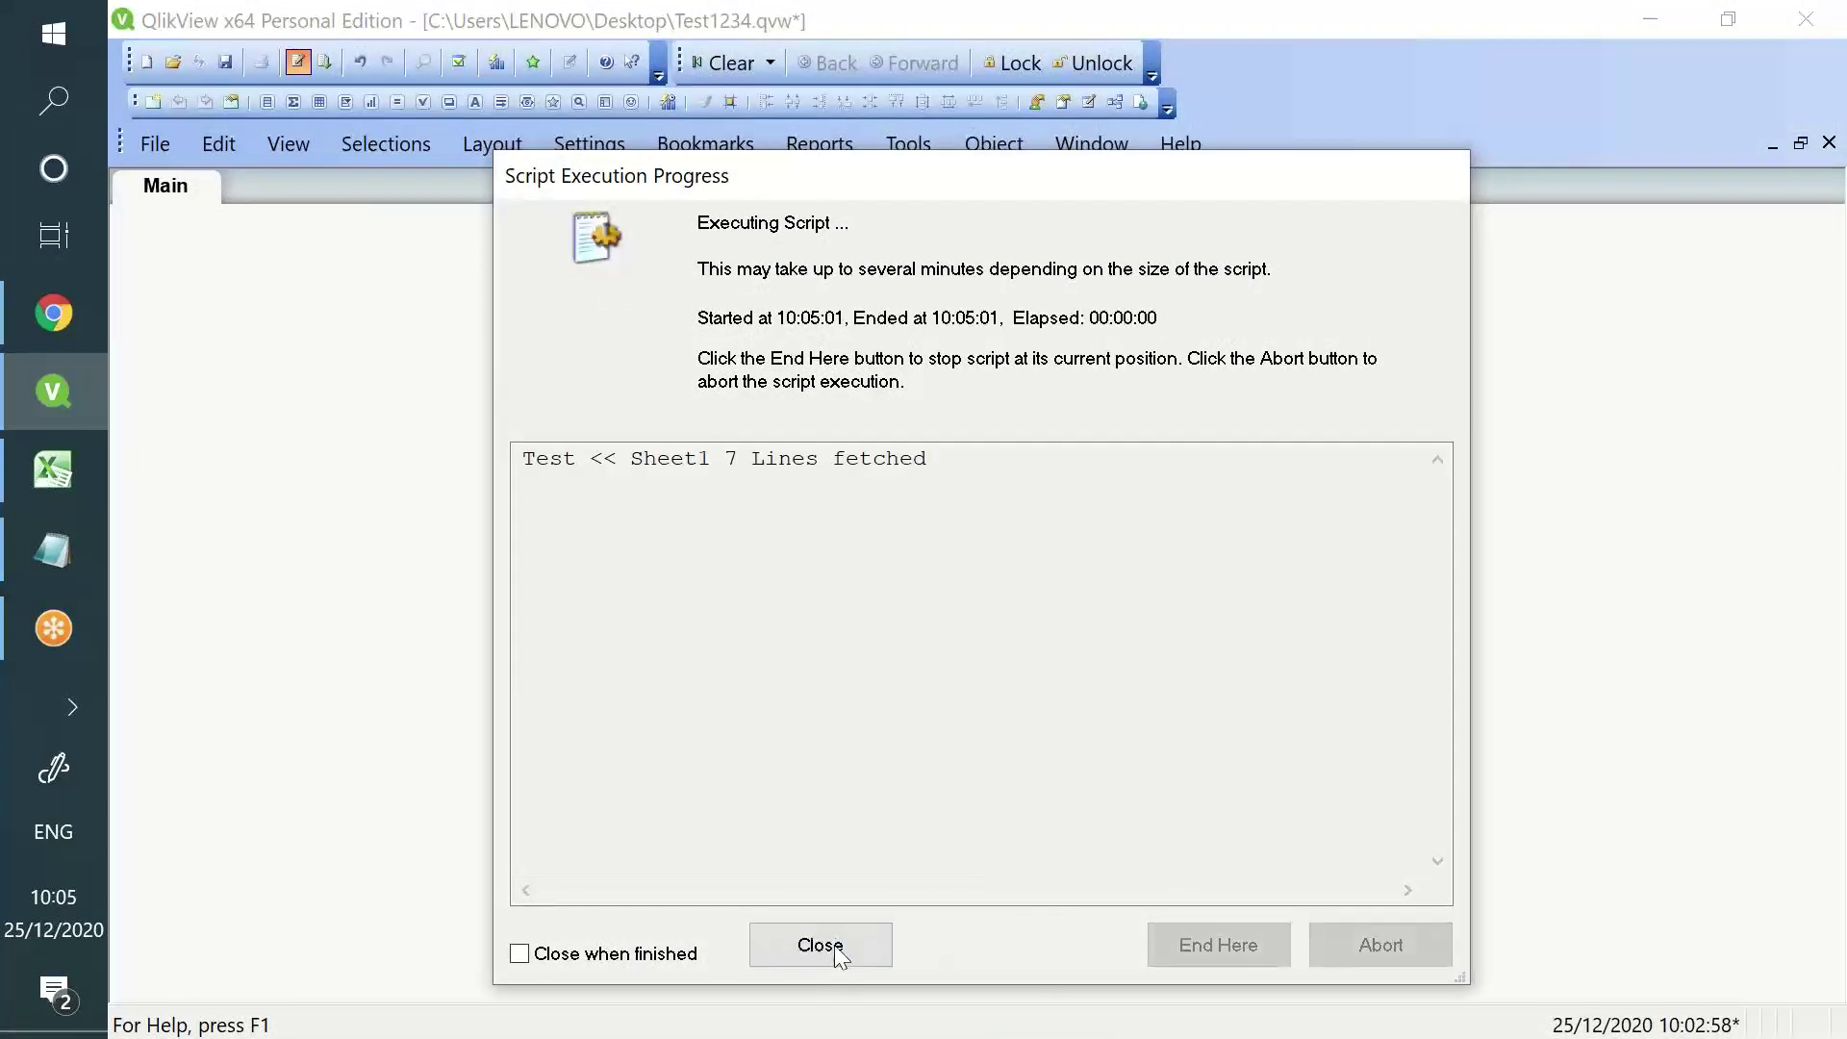
- Add a table box with all fields, ordered Year, sales, Growth_Loss
left_click(835, 945)
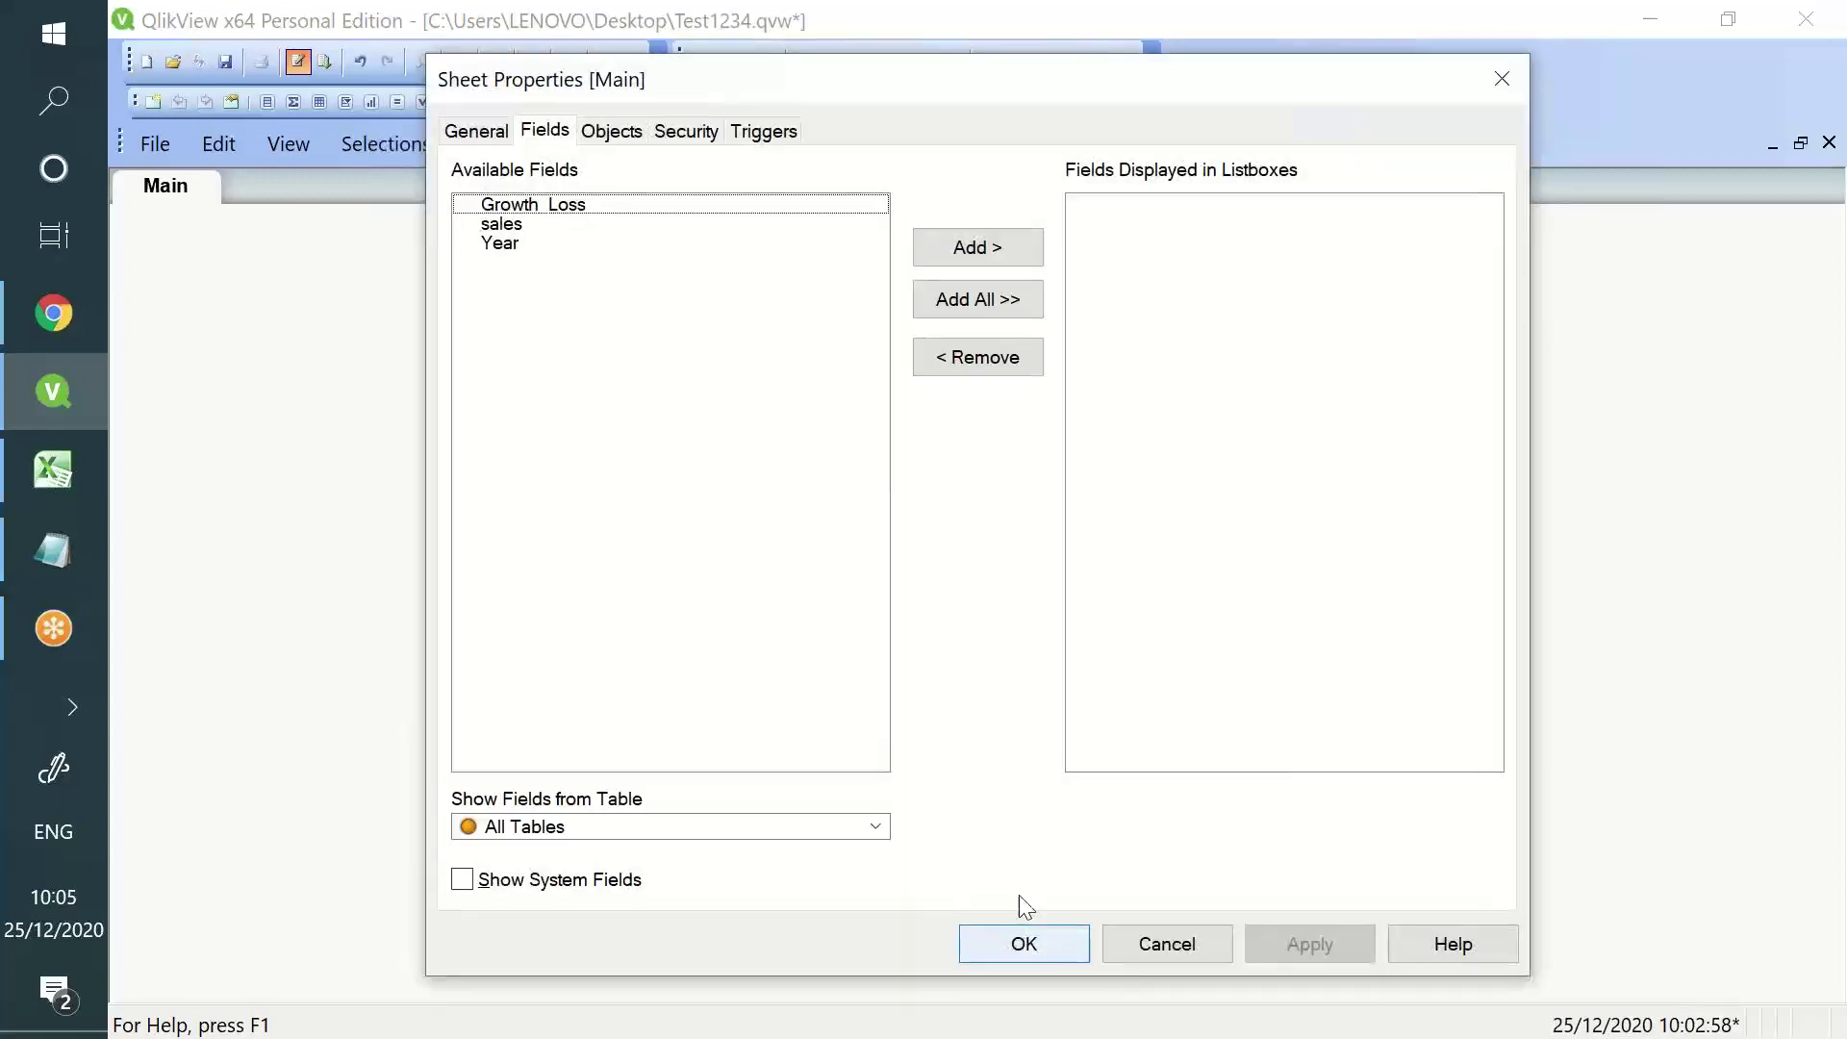
left_click(1049, 957)
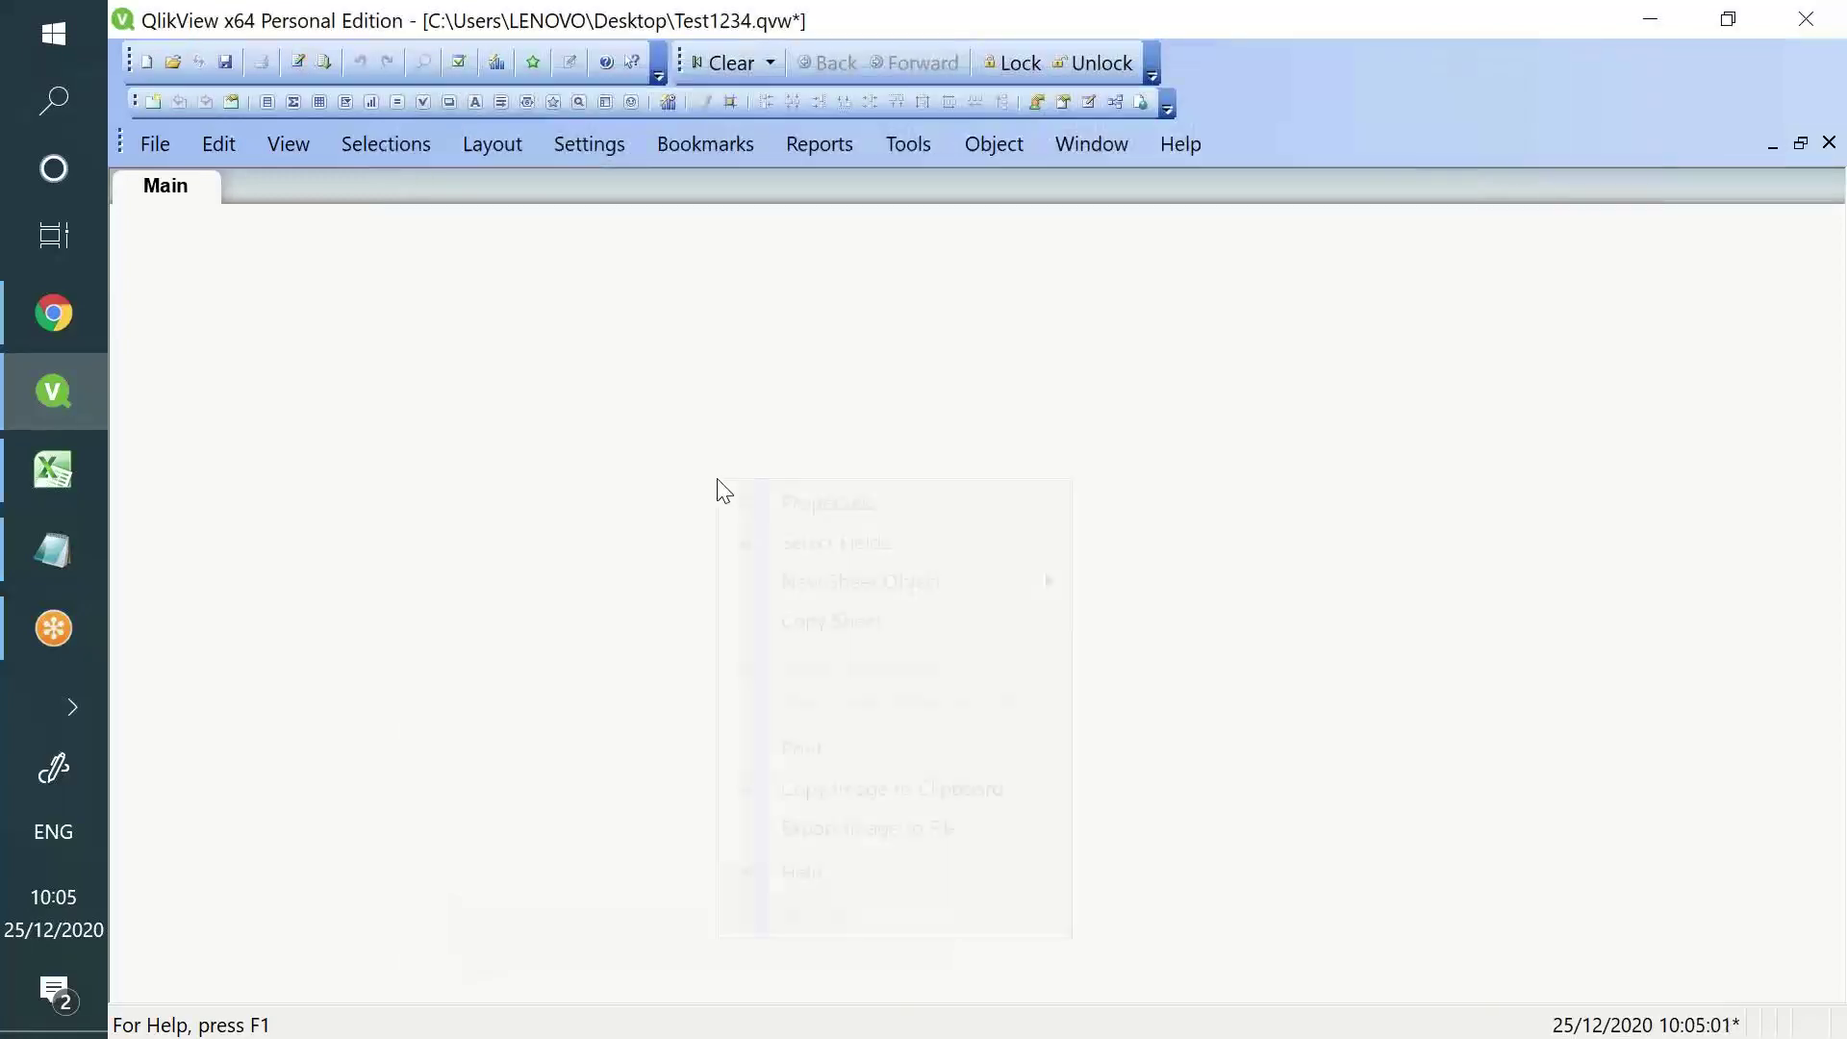
right_click(721, 484)
mouse_move(943, 589)
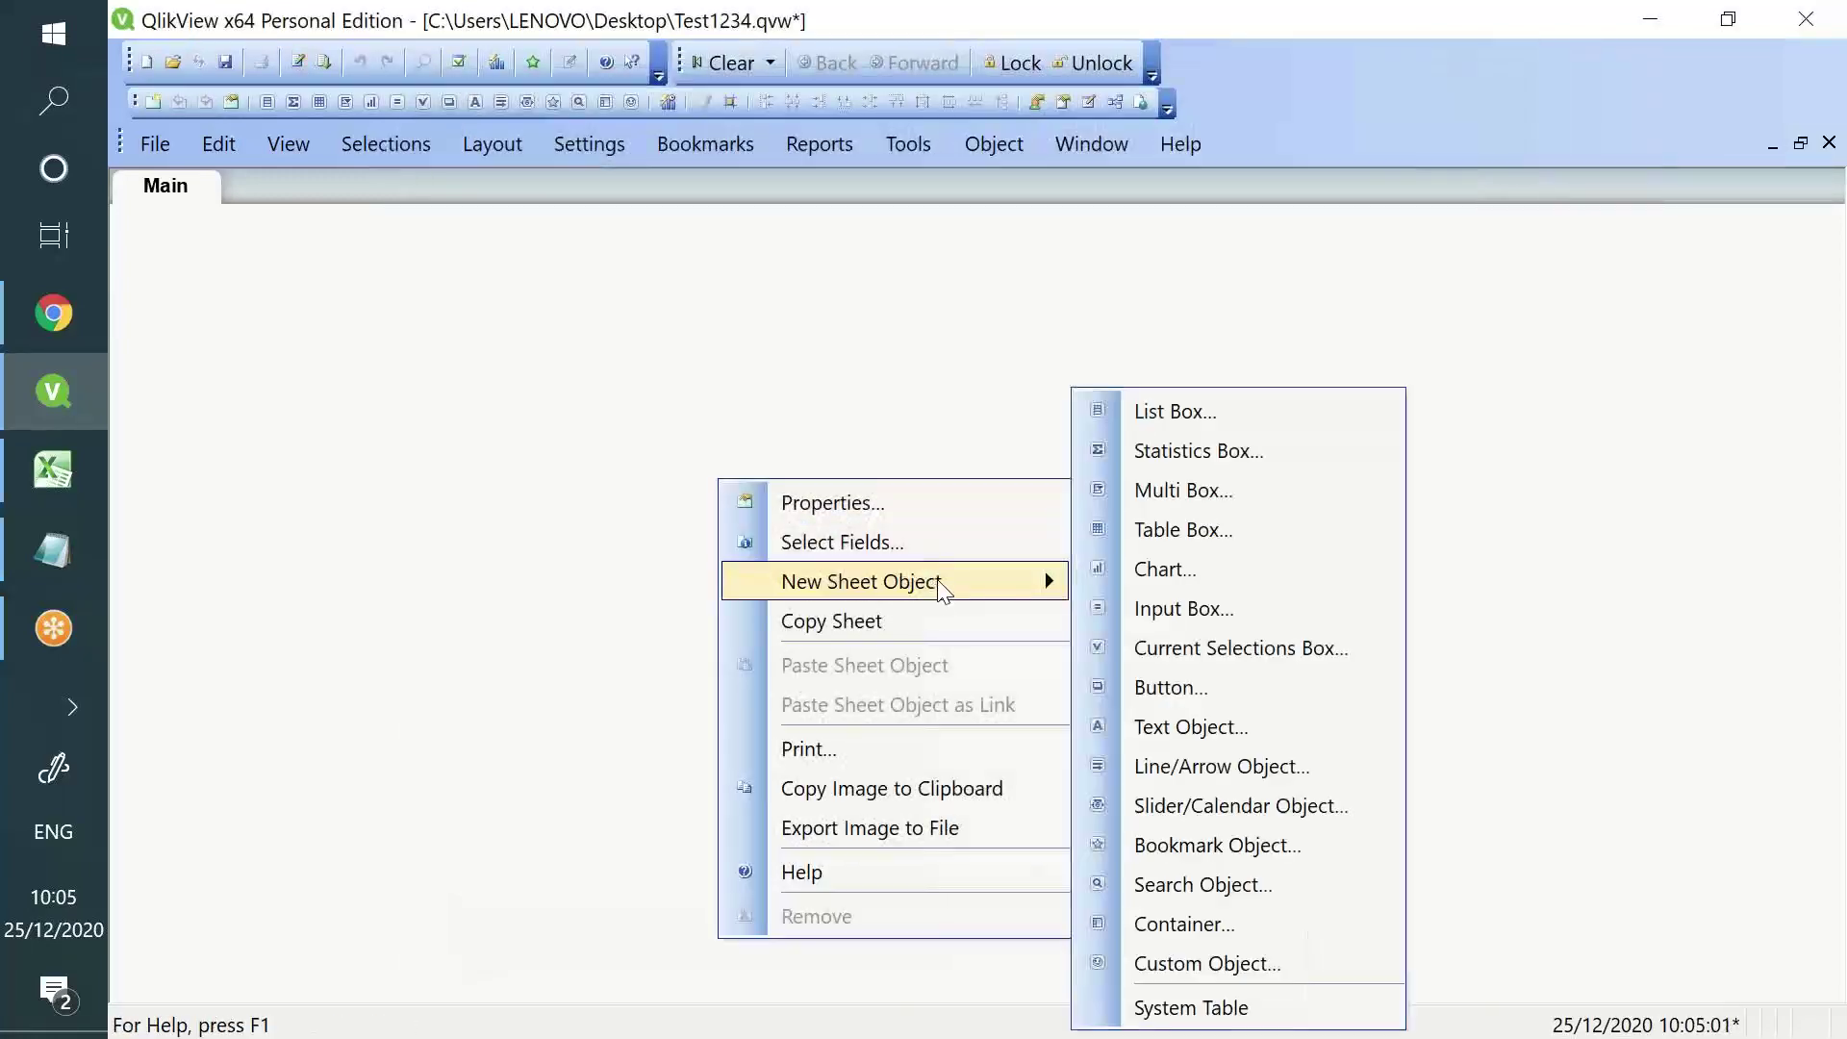
left_click(1180, 530)
left_click(869, 367)
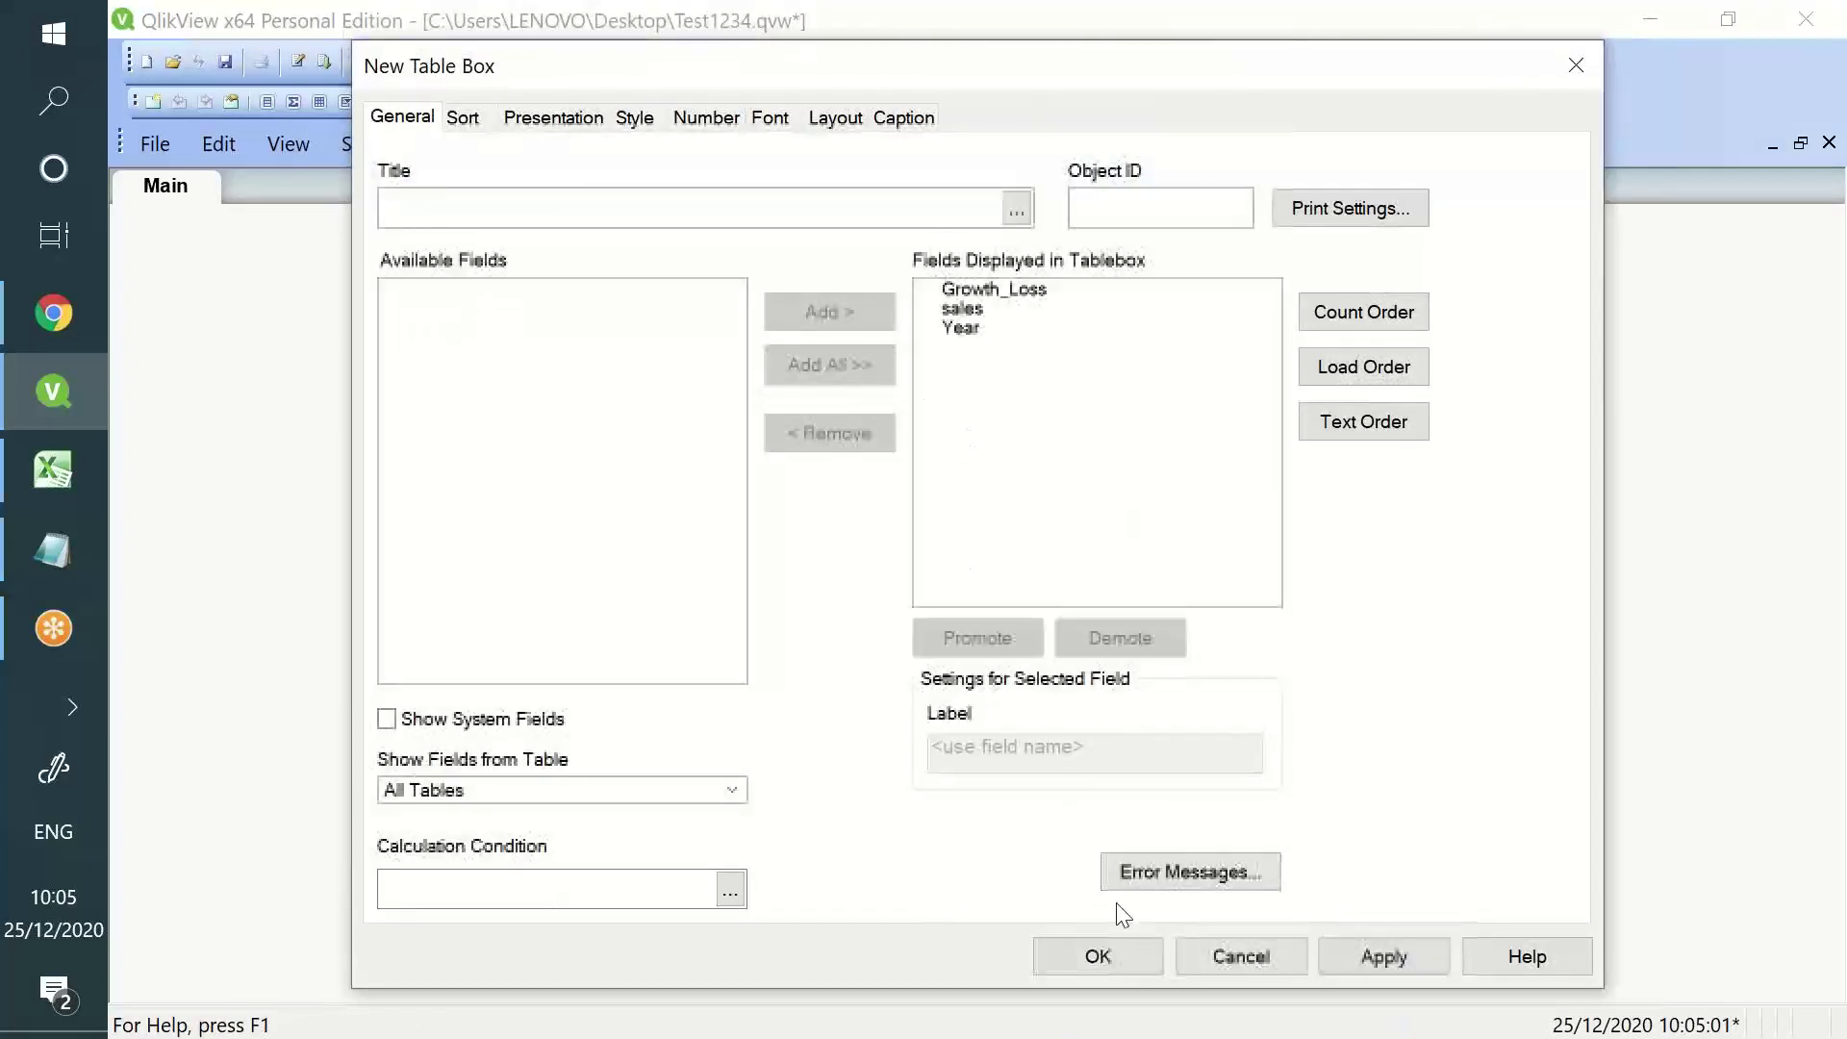
left_click(1097, 955)
left_click_drag(851, 506, 723, 449)
left_click_drag(903, 474, 639, 491)
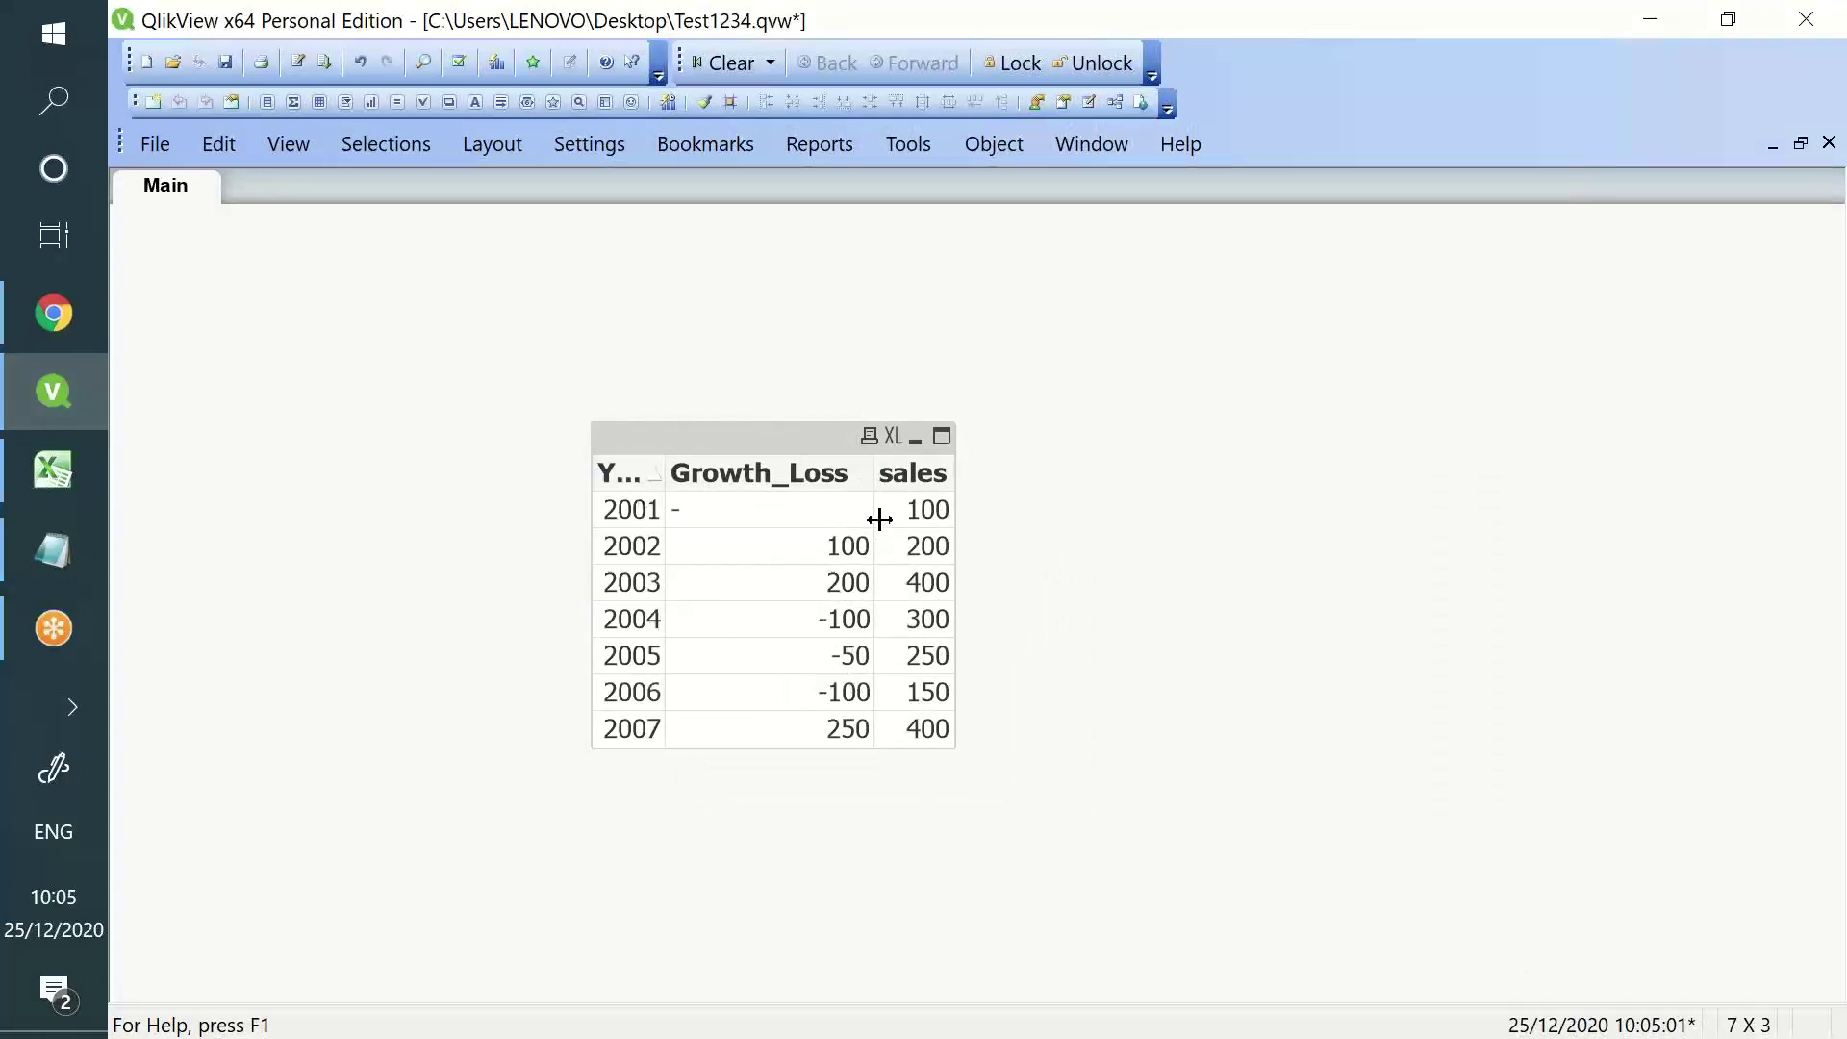
left_click_drag(904, 481, 705, 505)
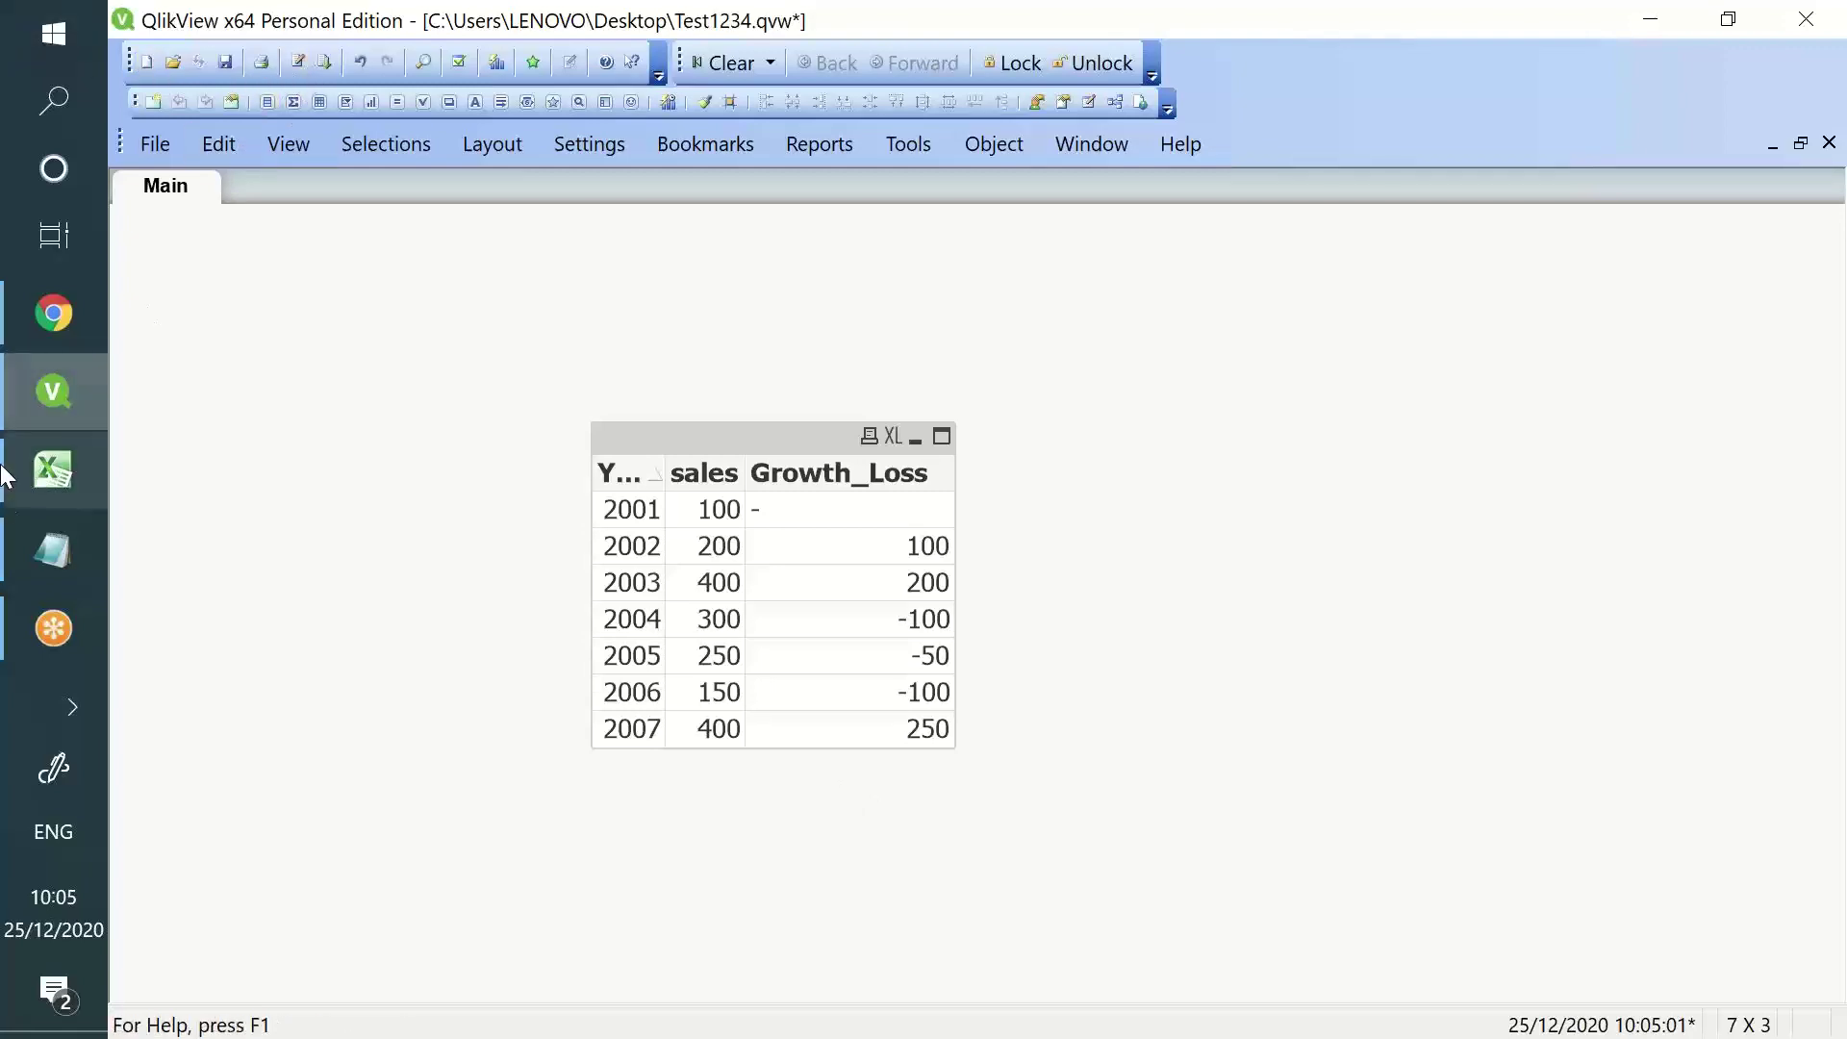
- In the Notepad tutorial notes, highlight the Previous() and Replace() explanations
left_click(53, 550)
left_click(231, 352)
left_click_drag(180, 385, 560, 630)
left_click(291, 630)
left_click_drag(195, 594, 392, 751)
left_click(390, 752)
scroll(385, 731, "down", 2)
left_click_drag(357, 471, 170, 365)
- Clear the Replace highlight in Notepad and switch back to the QlikView growth table
left_click(171, 359)
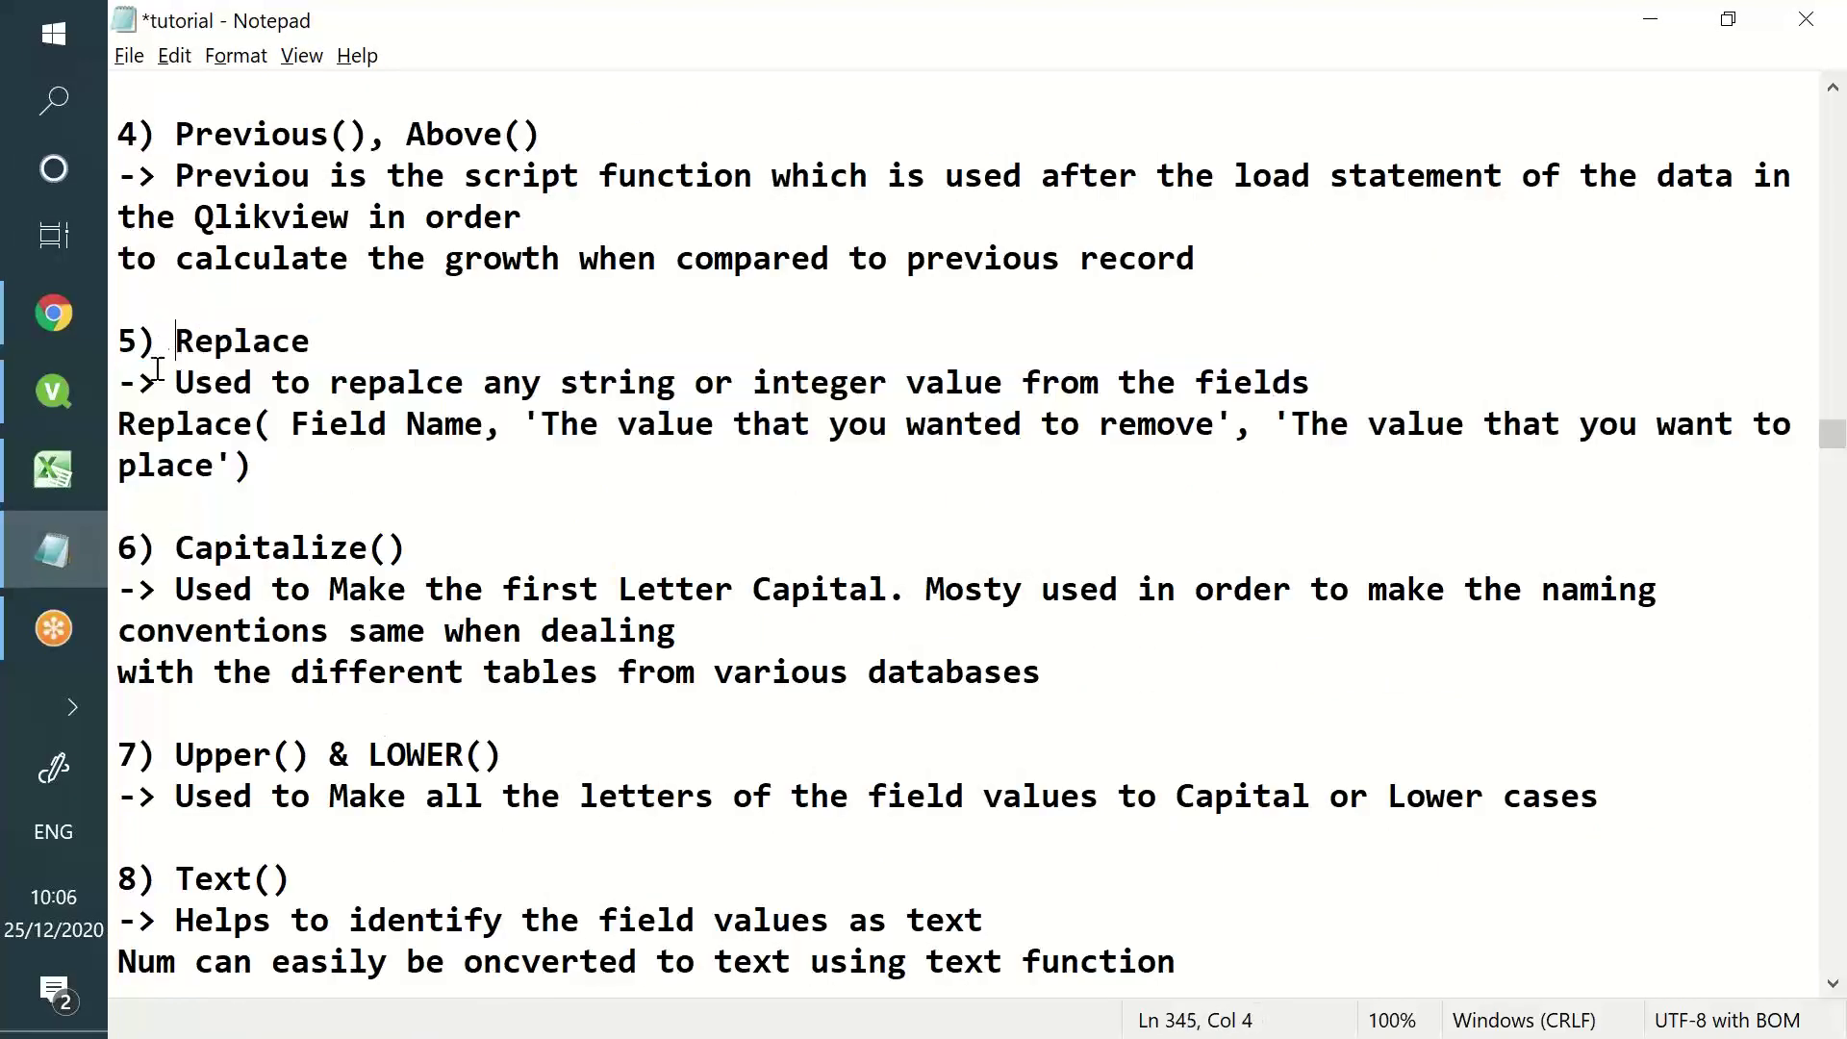
mouse_move(61, 401)
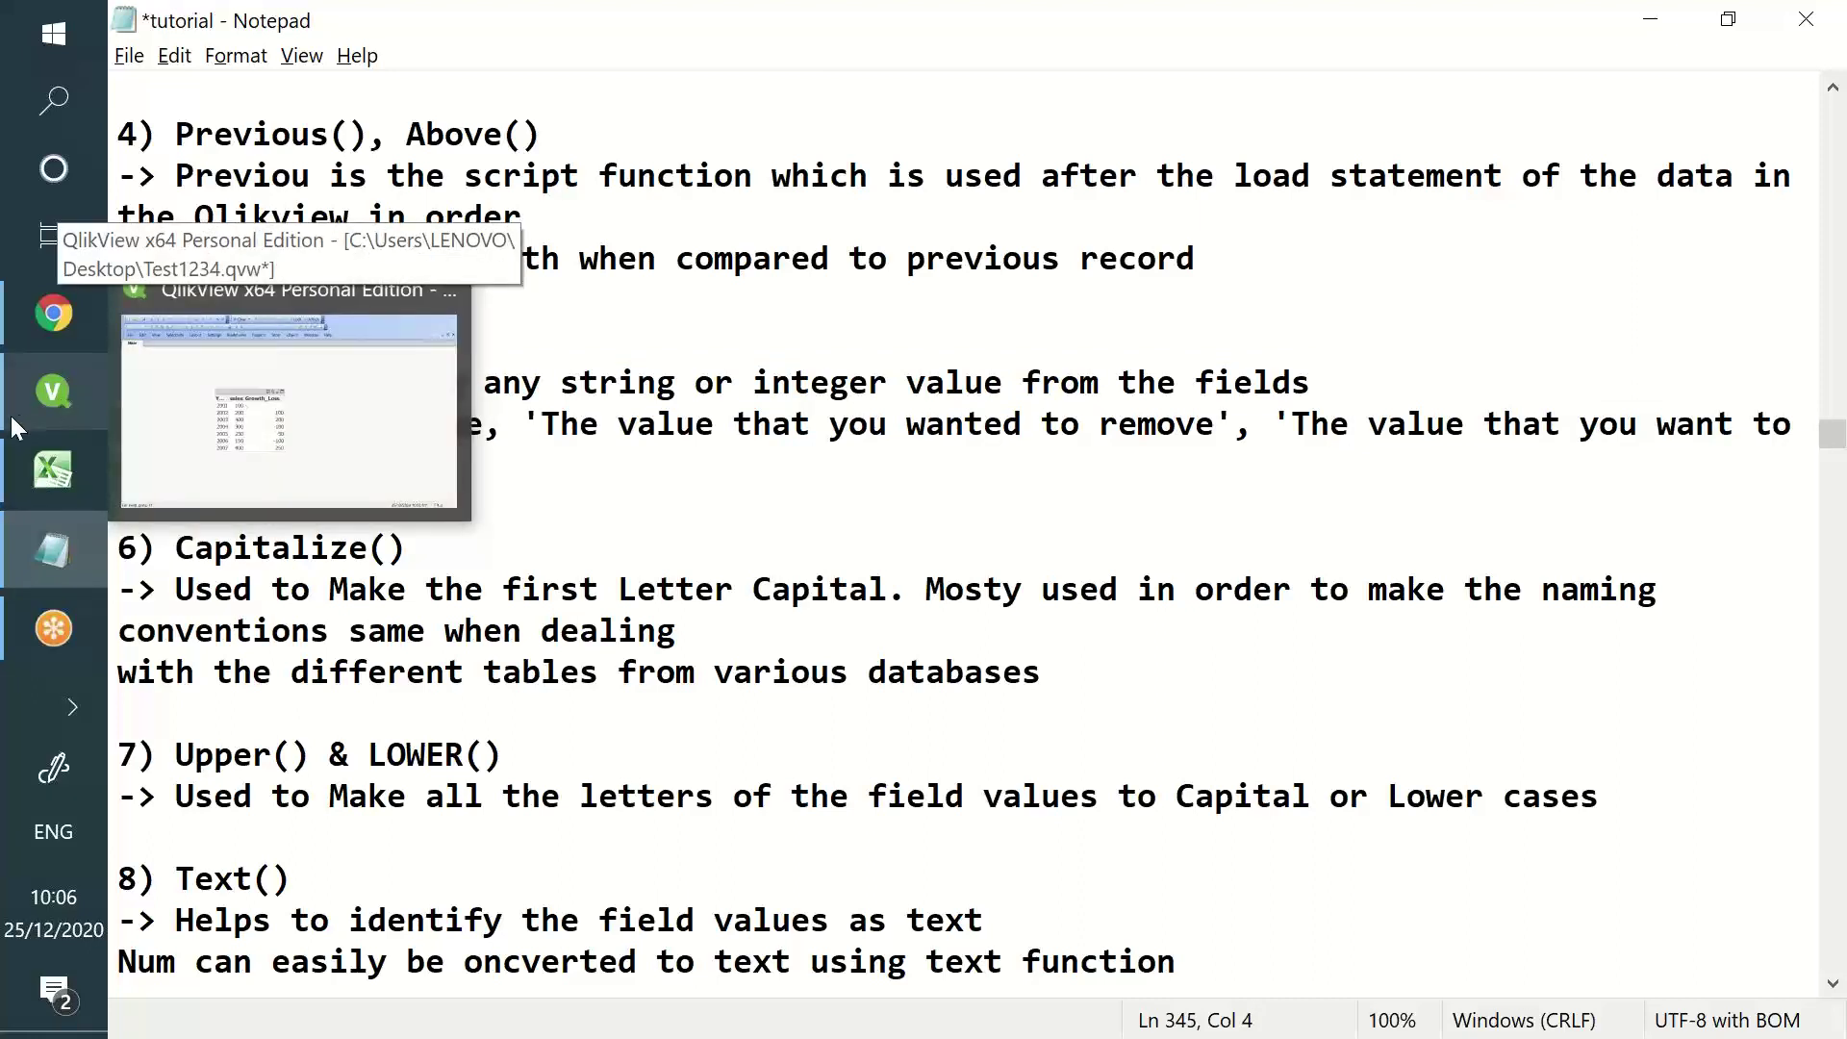
left_click(72, 389)
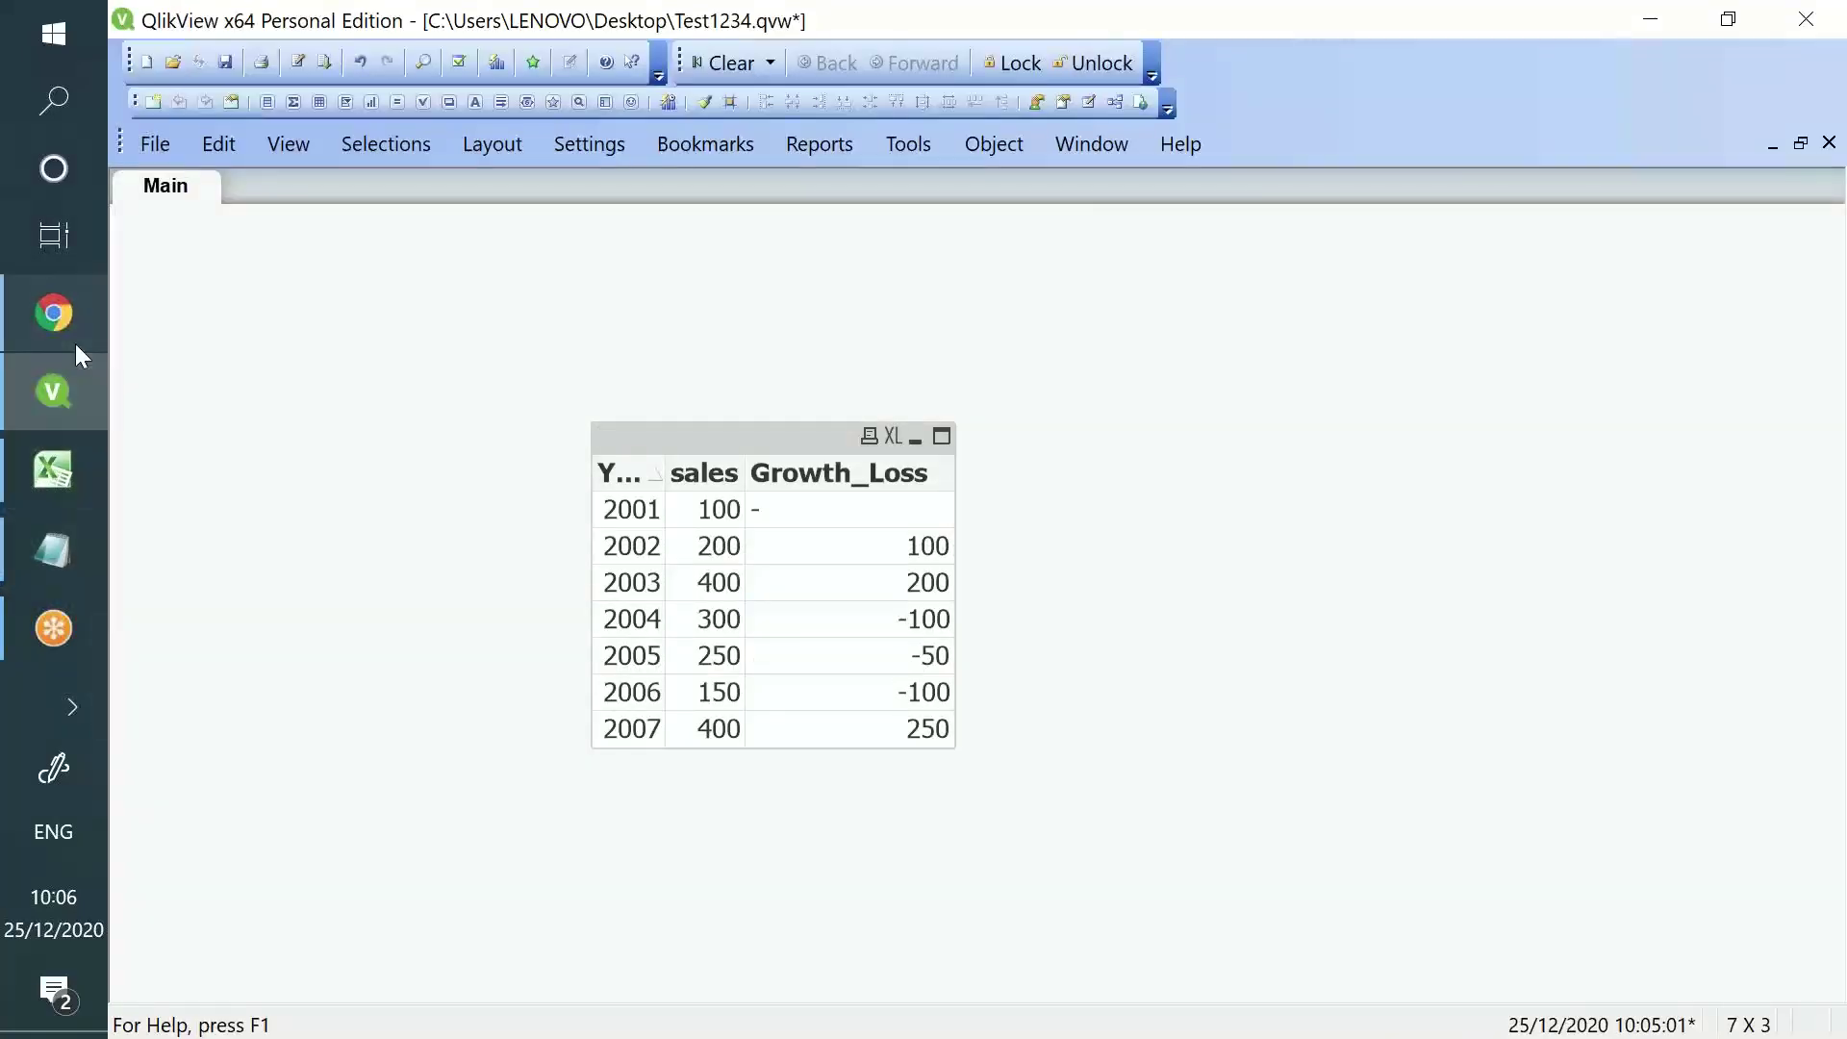
- Return to QlikView and delete the entire old load script
left_click(76, 348)
left_click(61, 423)
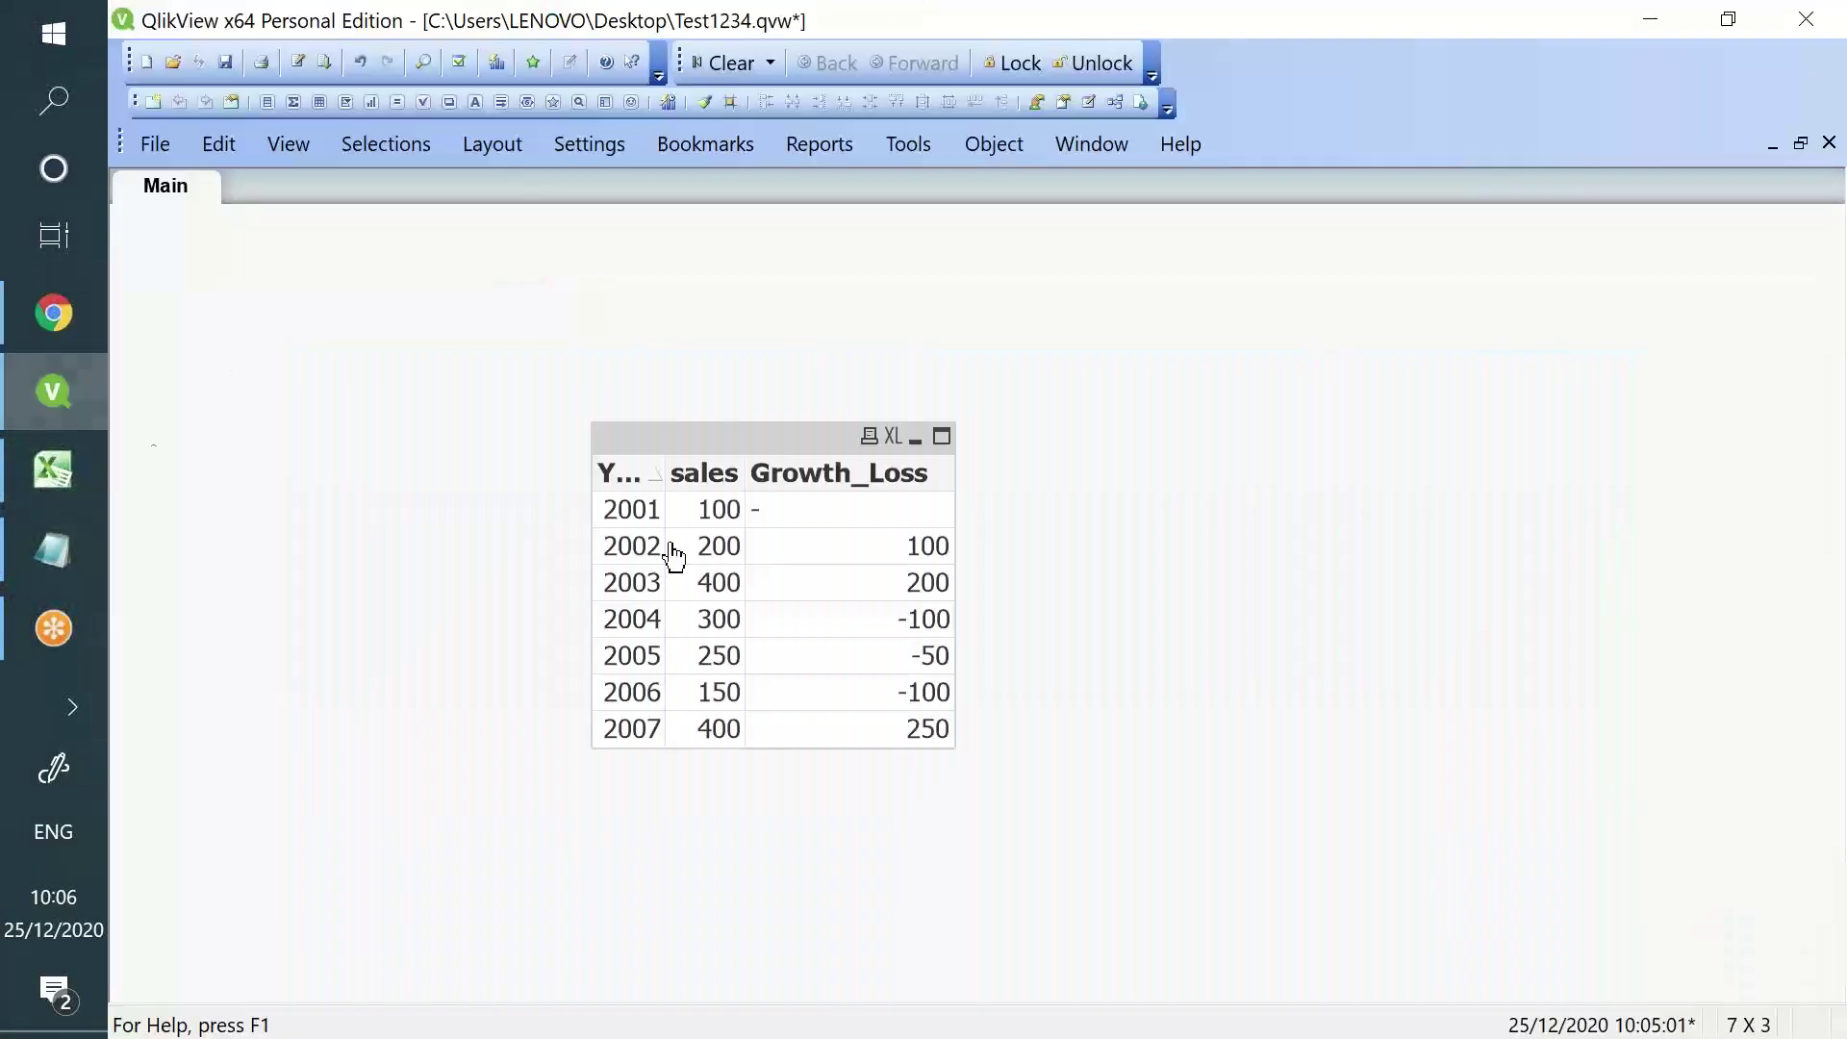
left_click(298, 63)
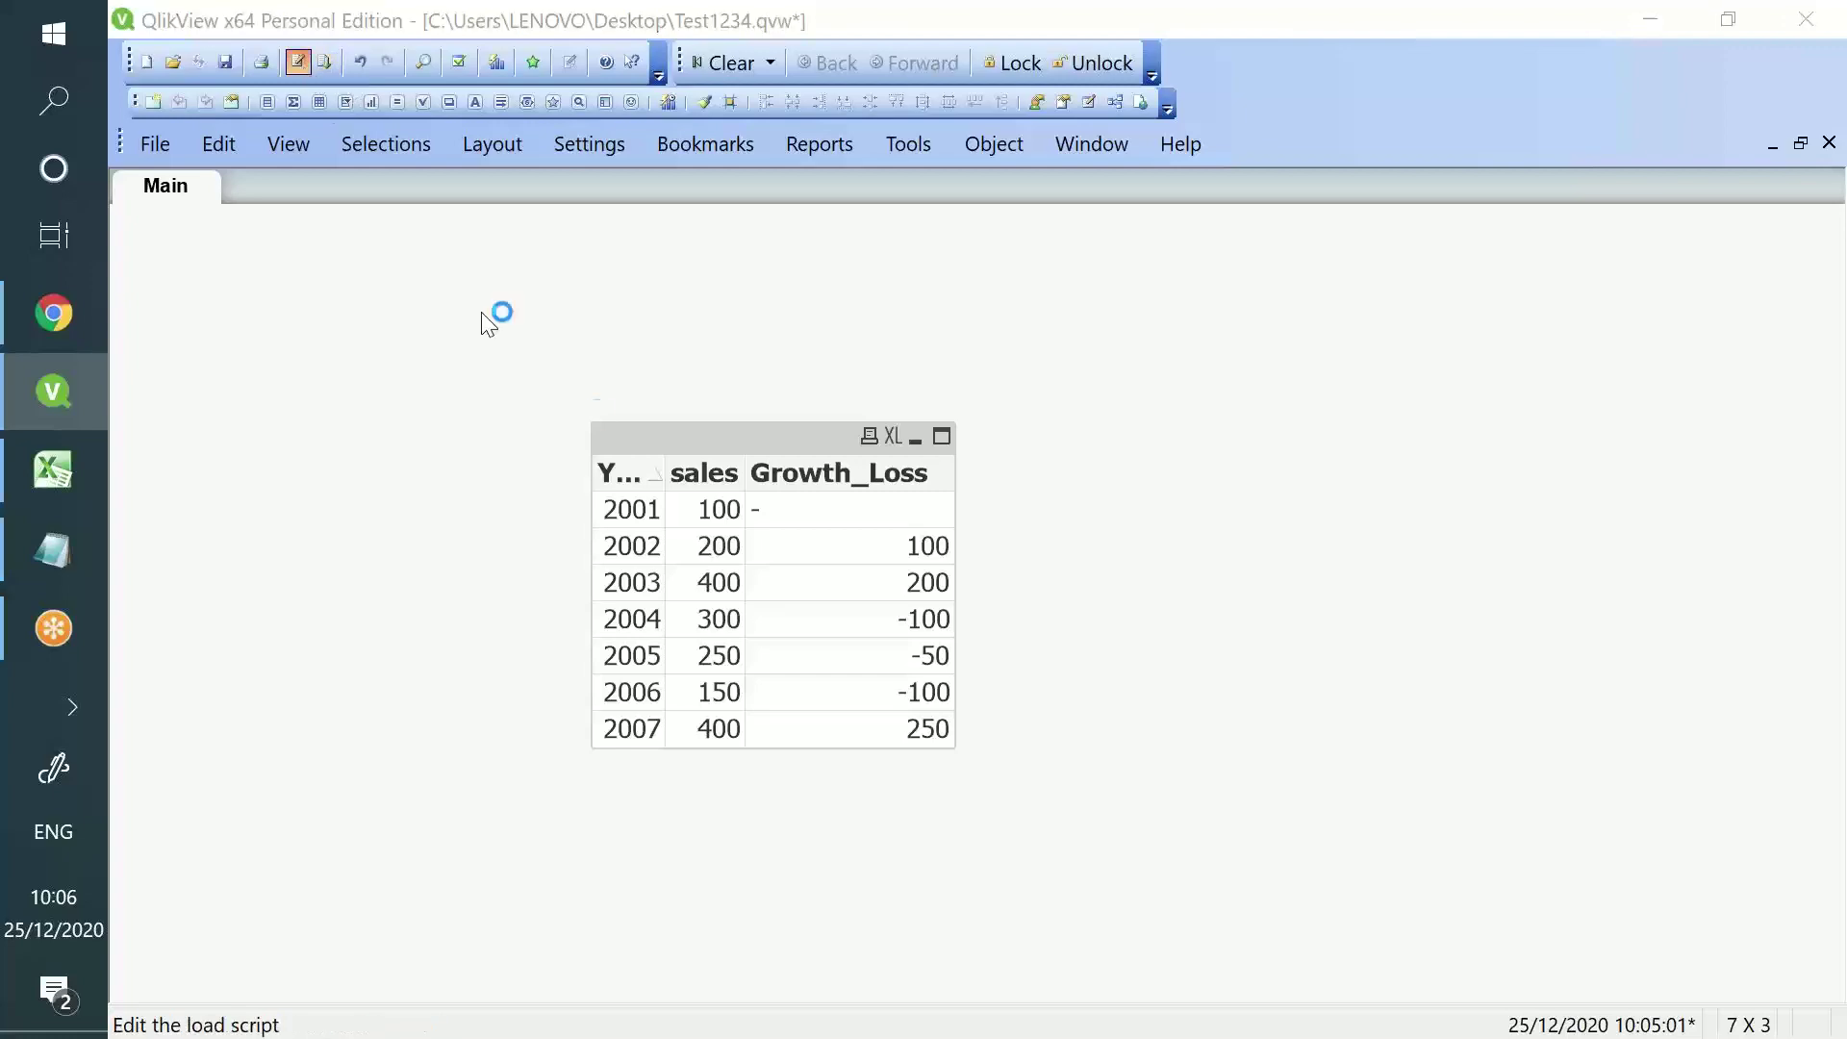
key("ctrl+a")
key("Delete")
- Insert a LOAD statement for D:\Qlikview Data\Data\SubField.xlsx
left_click(1059, 795)
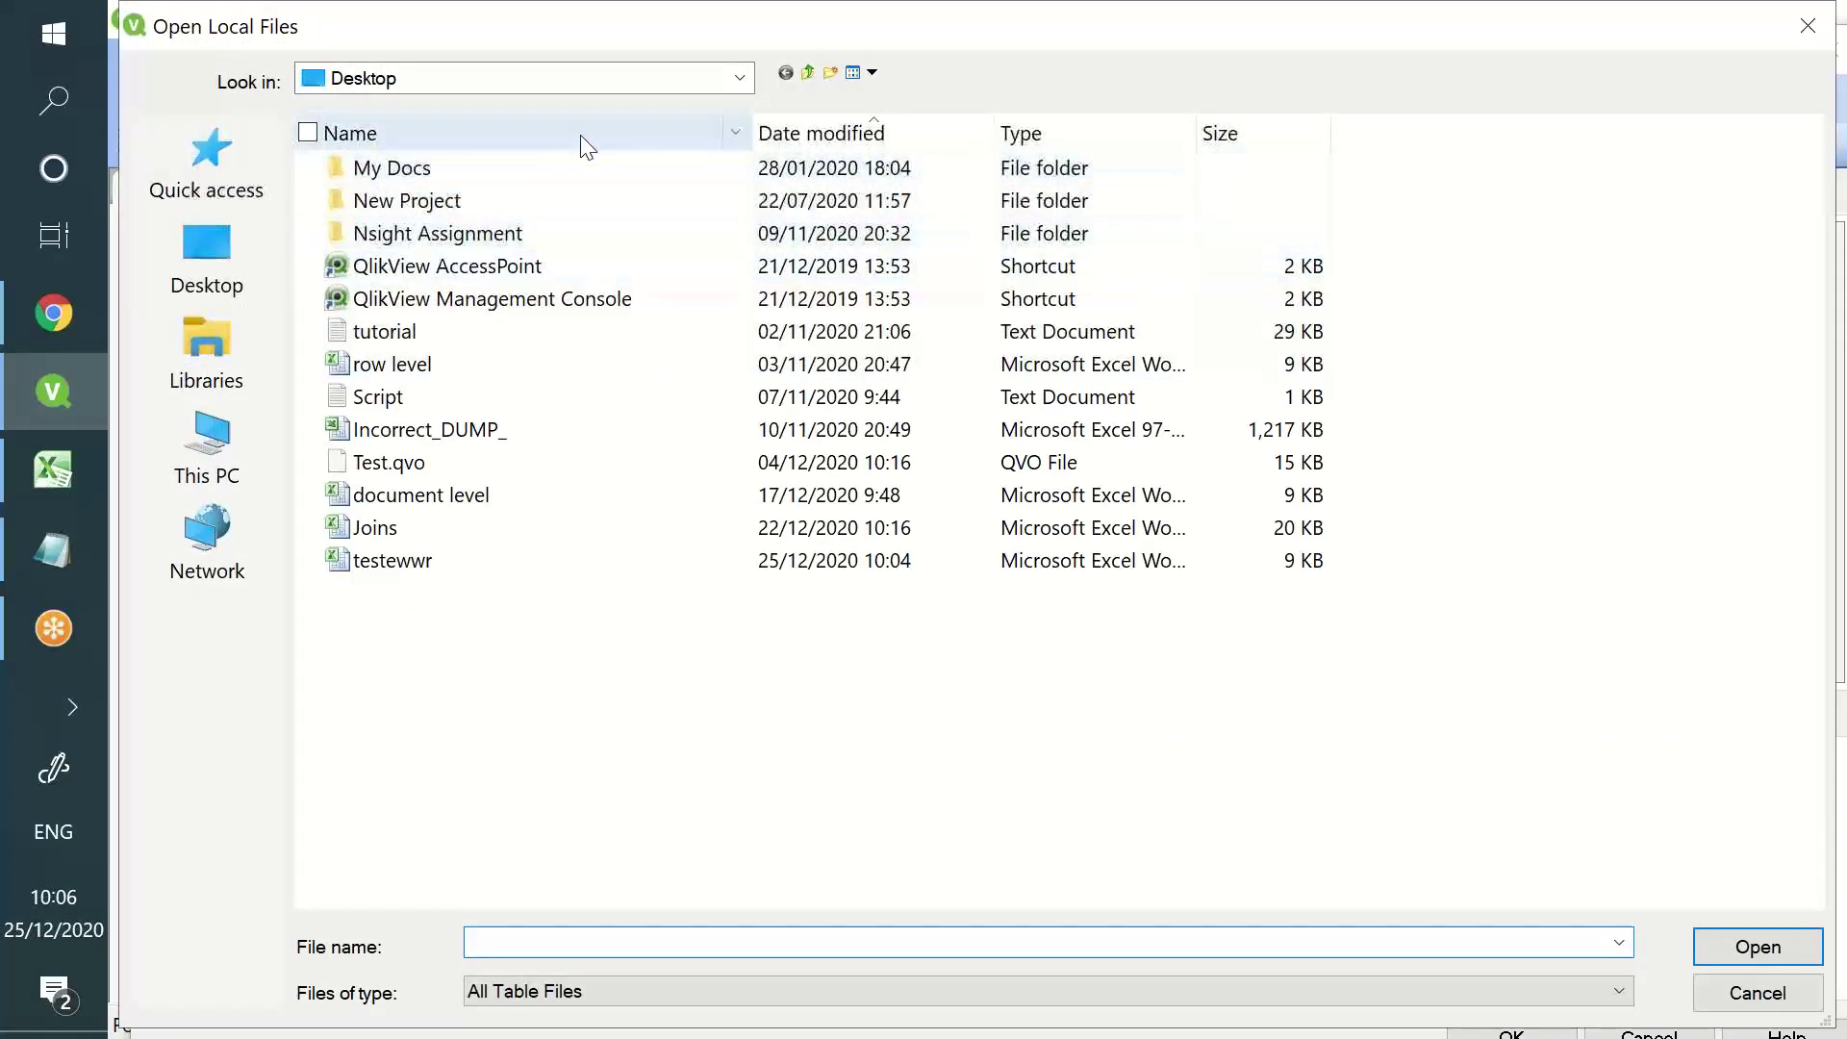
left_click(806, 73)
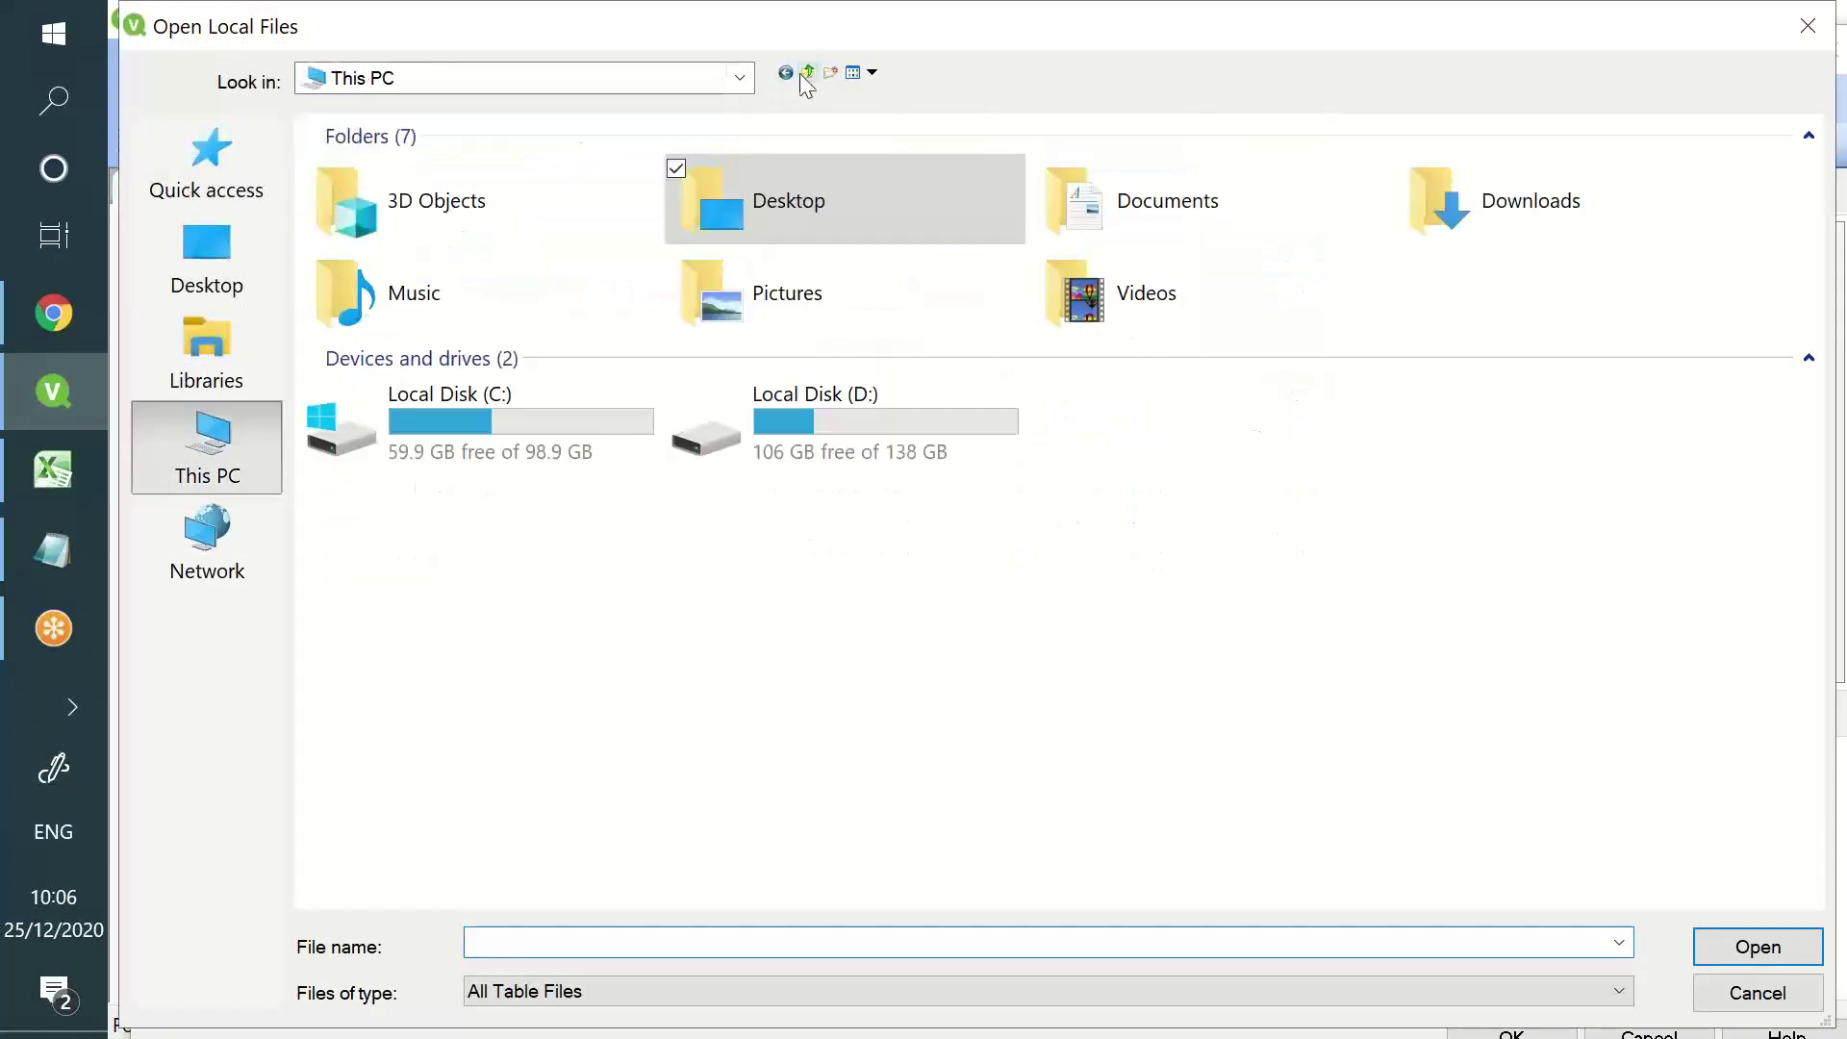
left_click(796, 410)
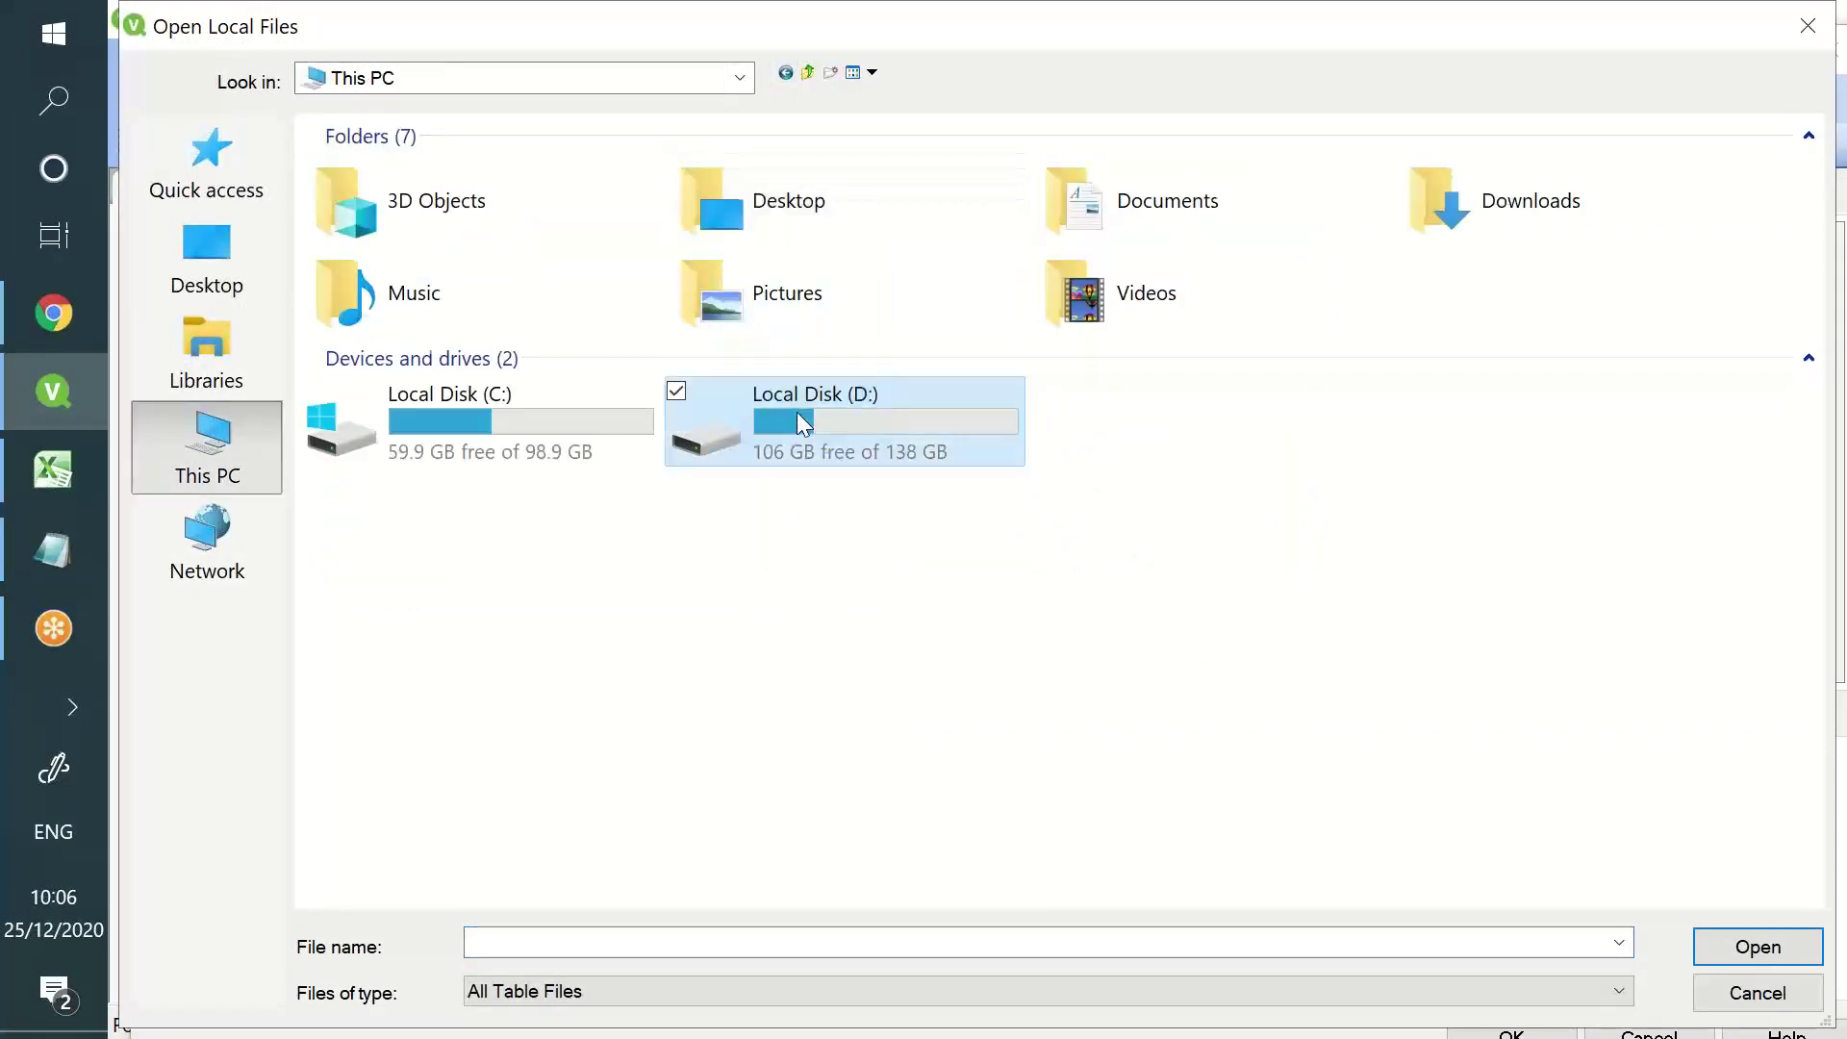
double_click(796, 411)
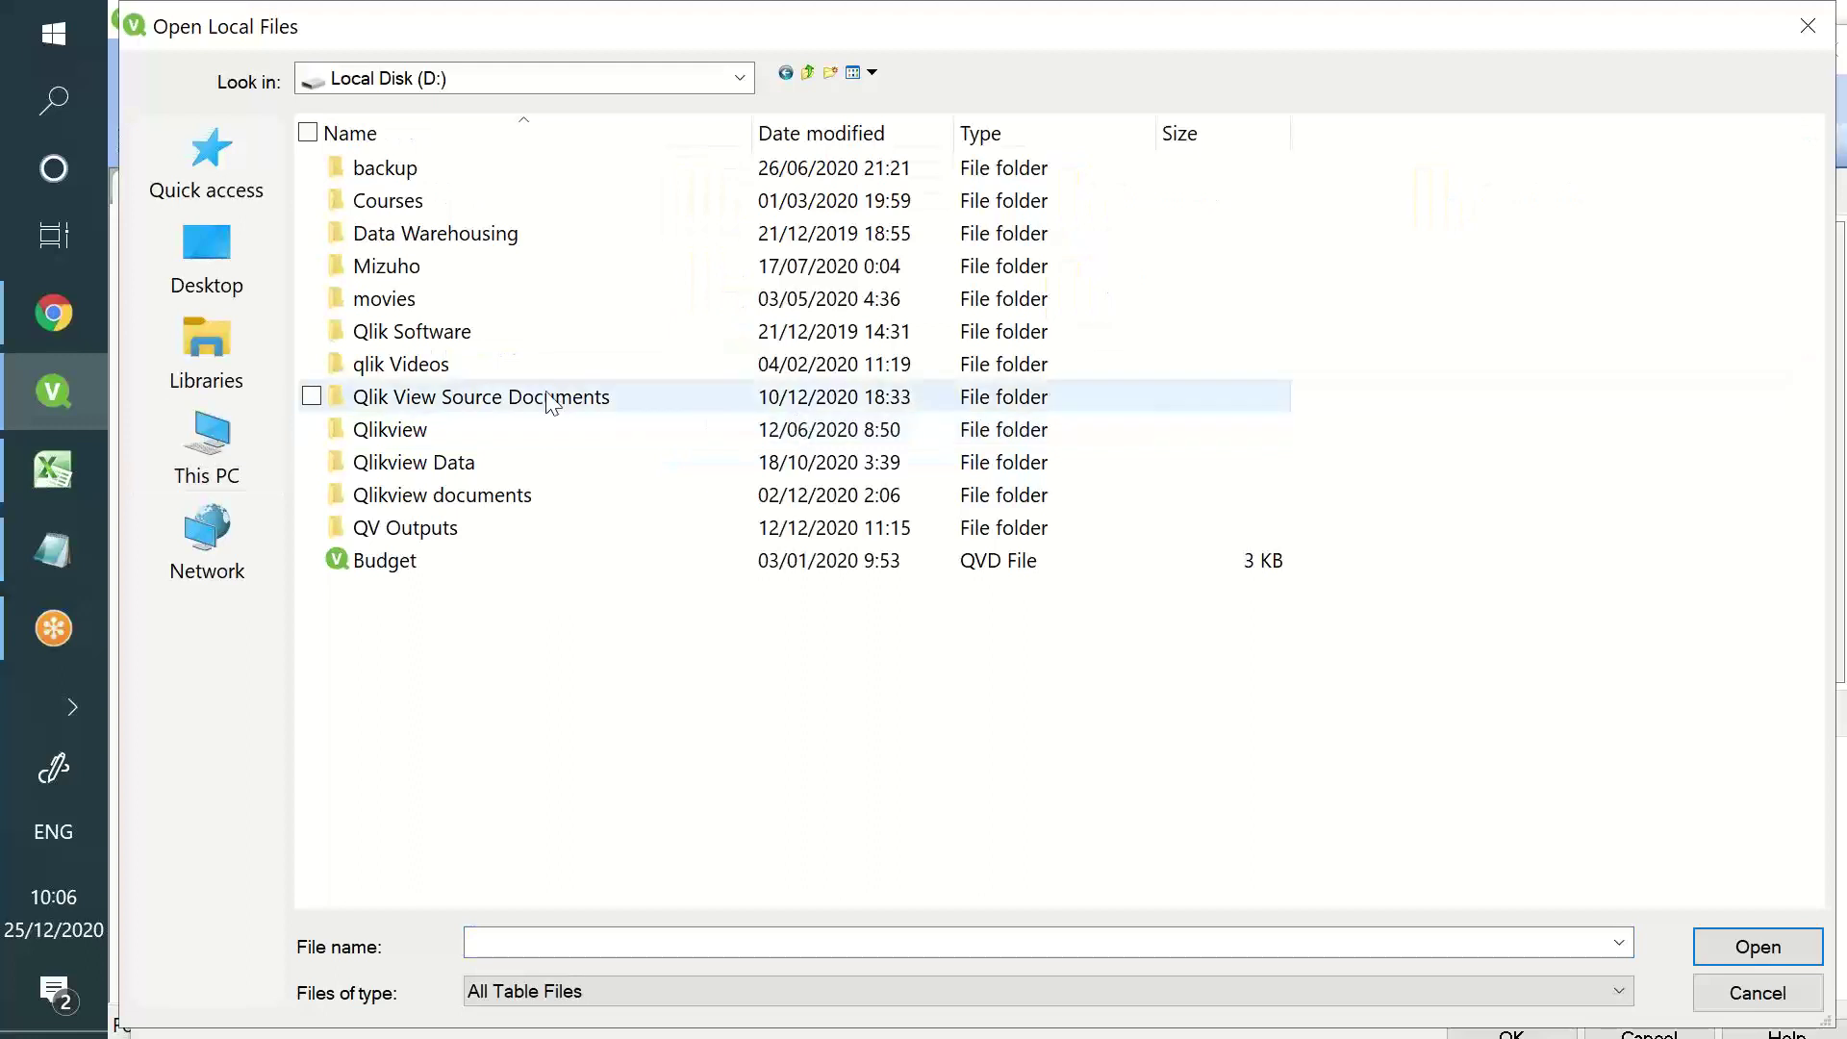
left_click(541, 463)
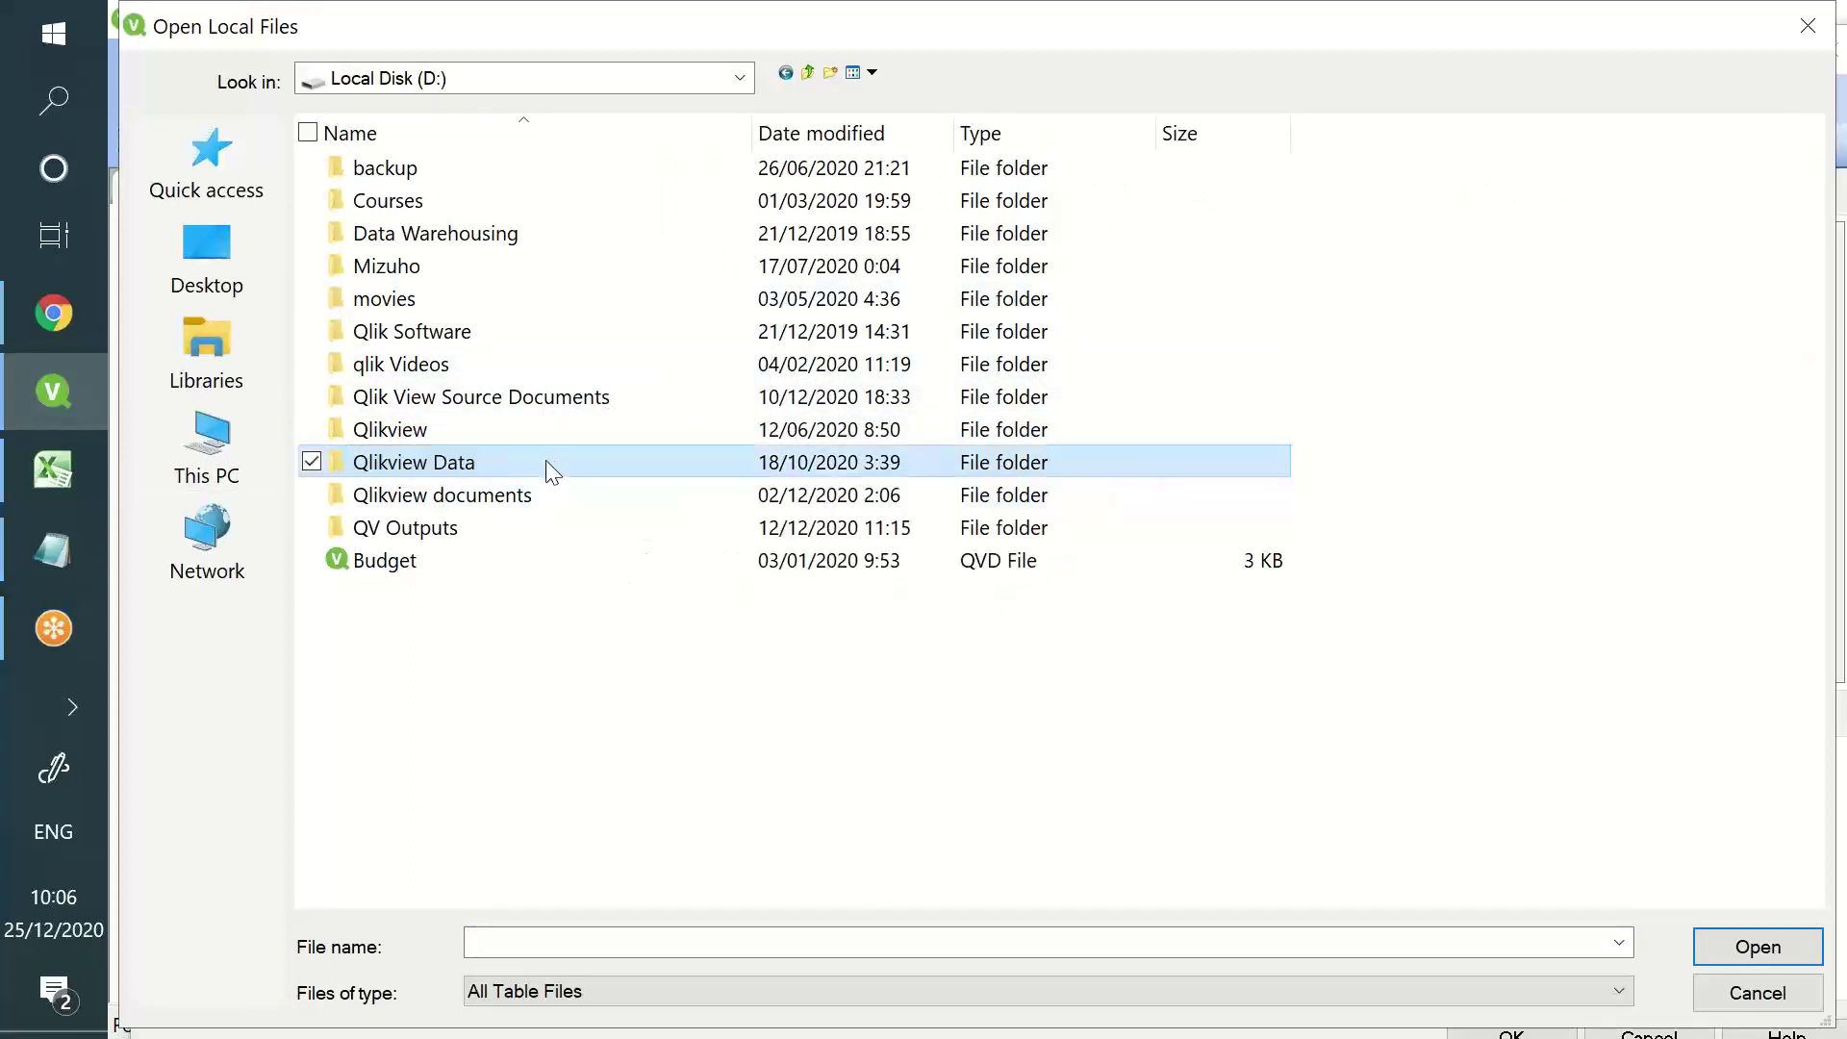
double_click(546, 460)
left_click(540, 456)
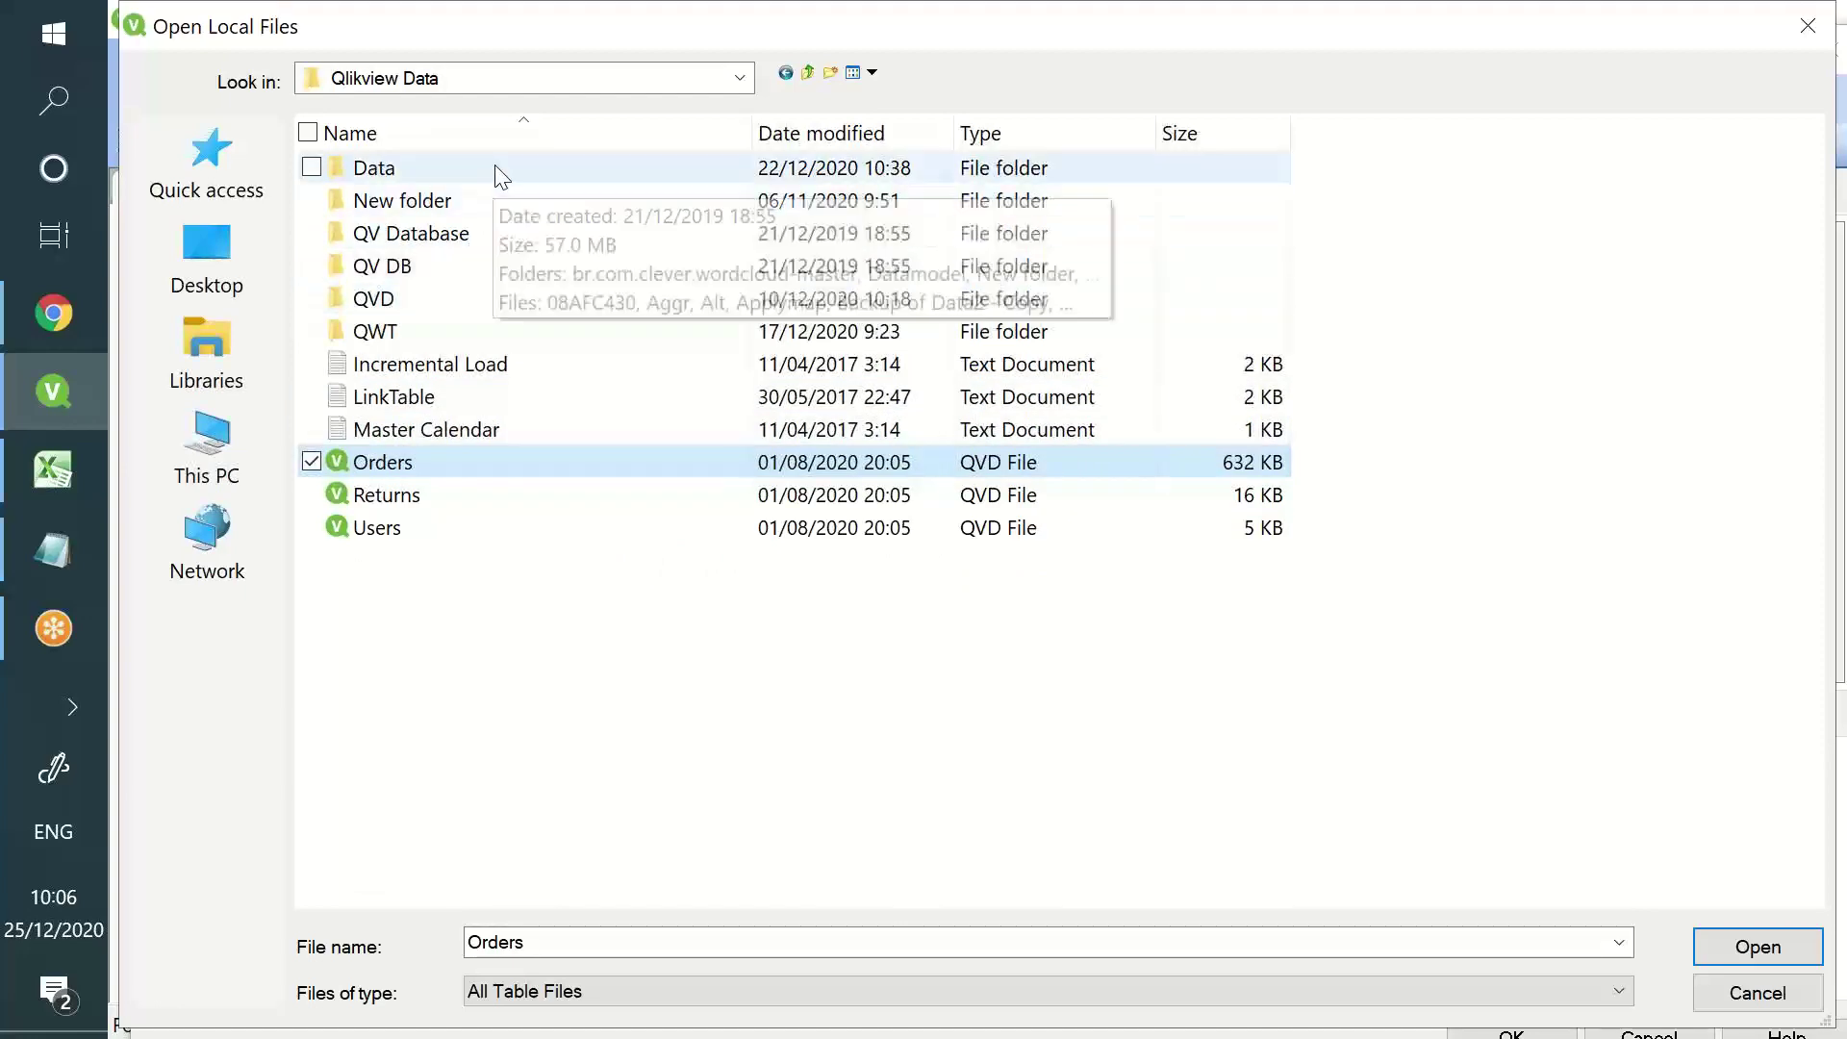
double_click(494, 170)
left_click(620, 531)
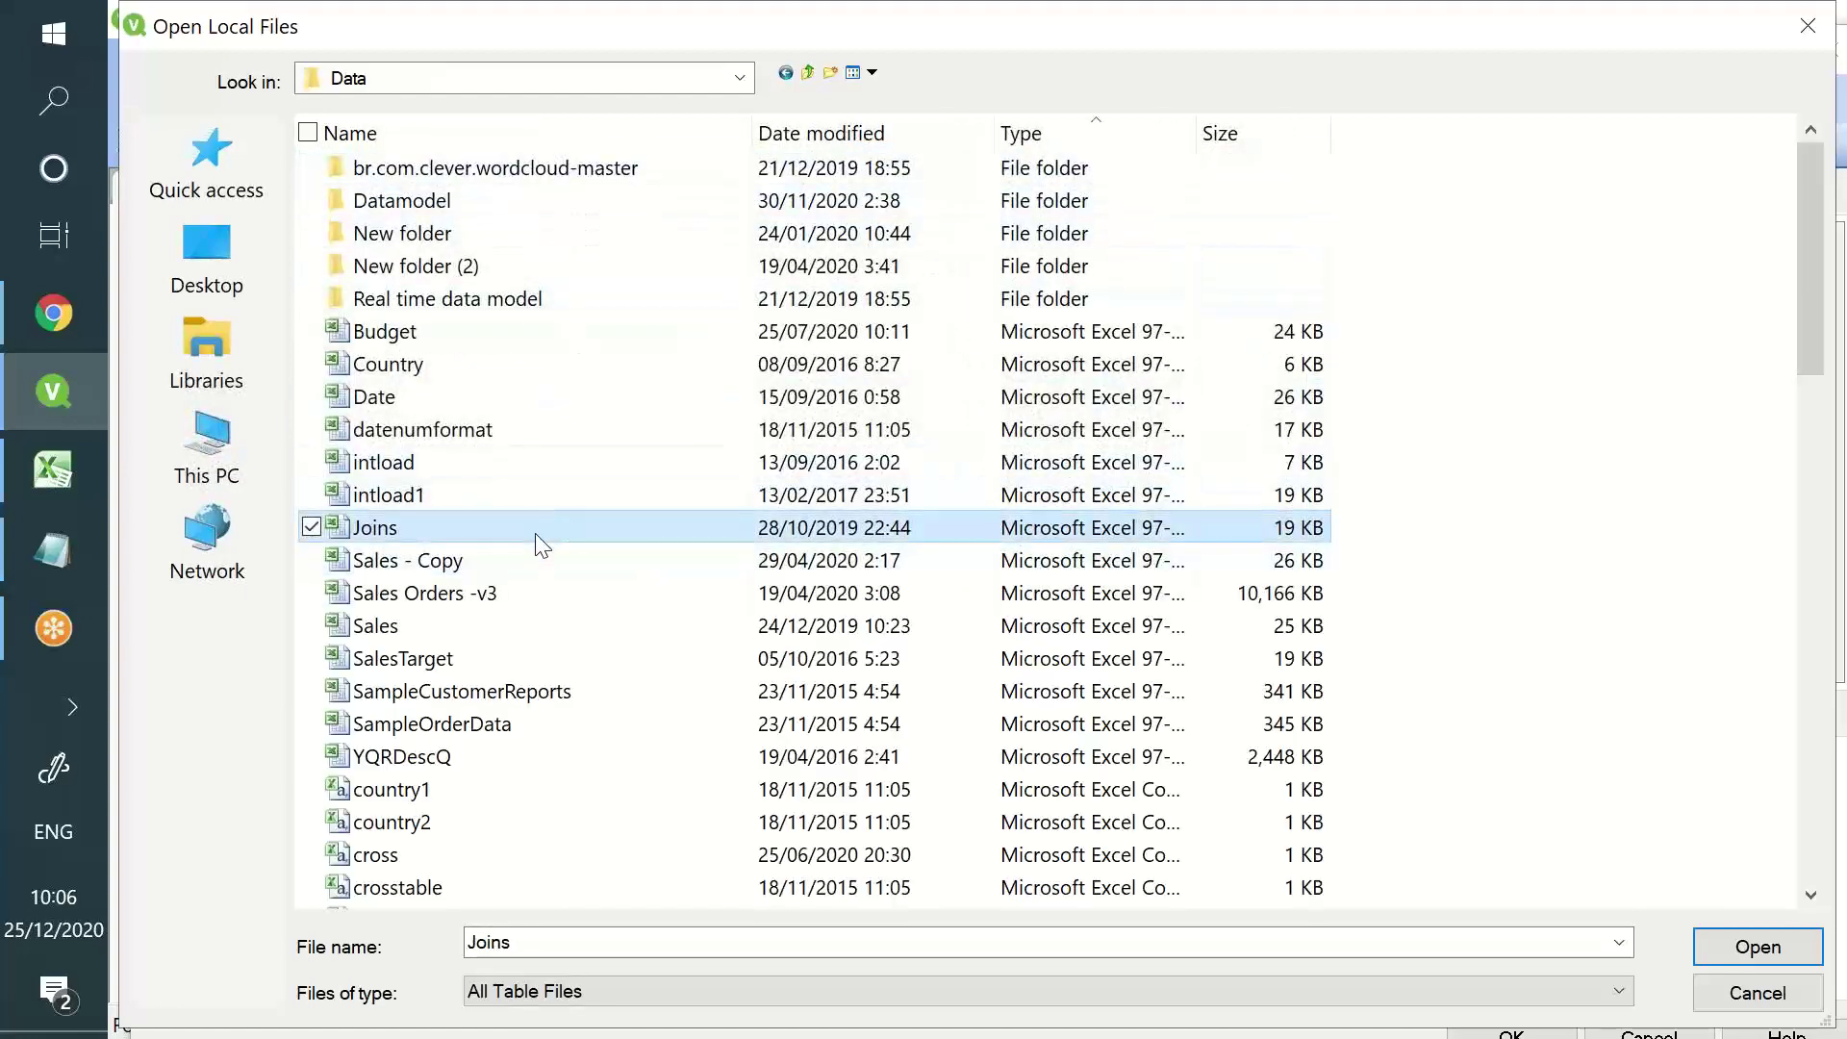
type("su")
key("Return")
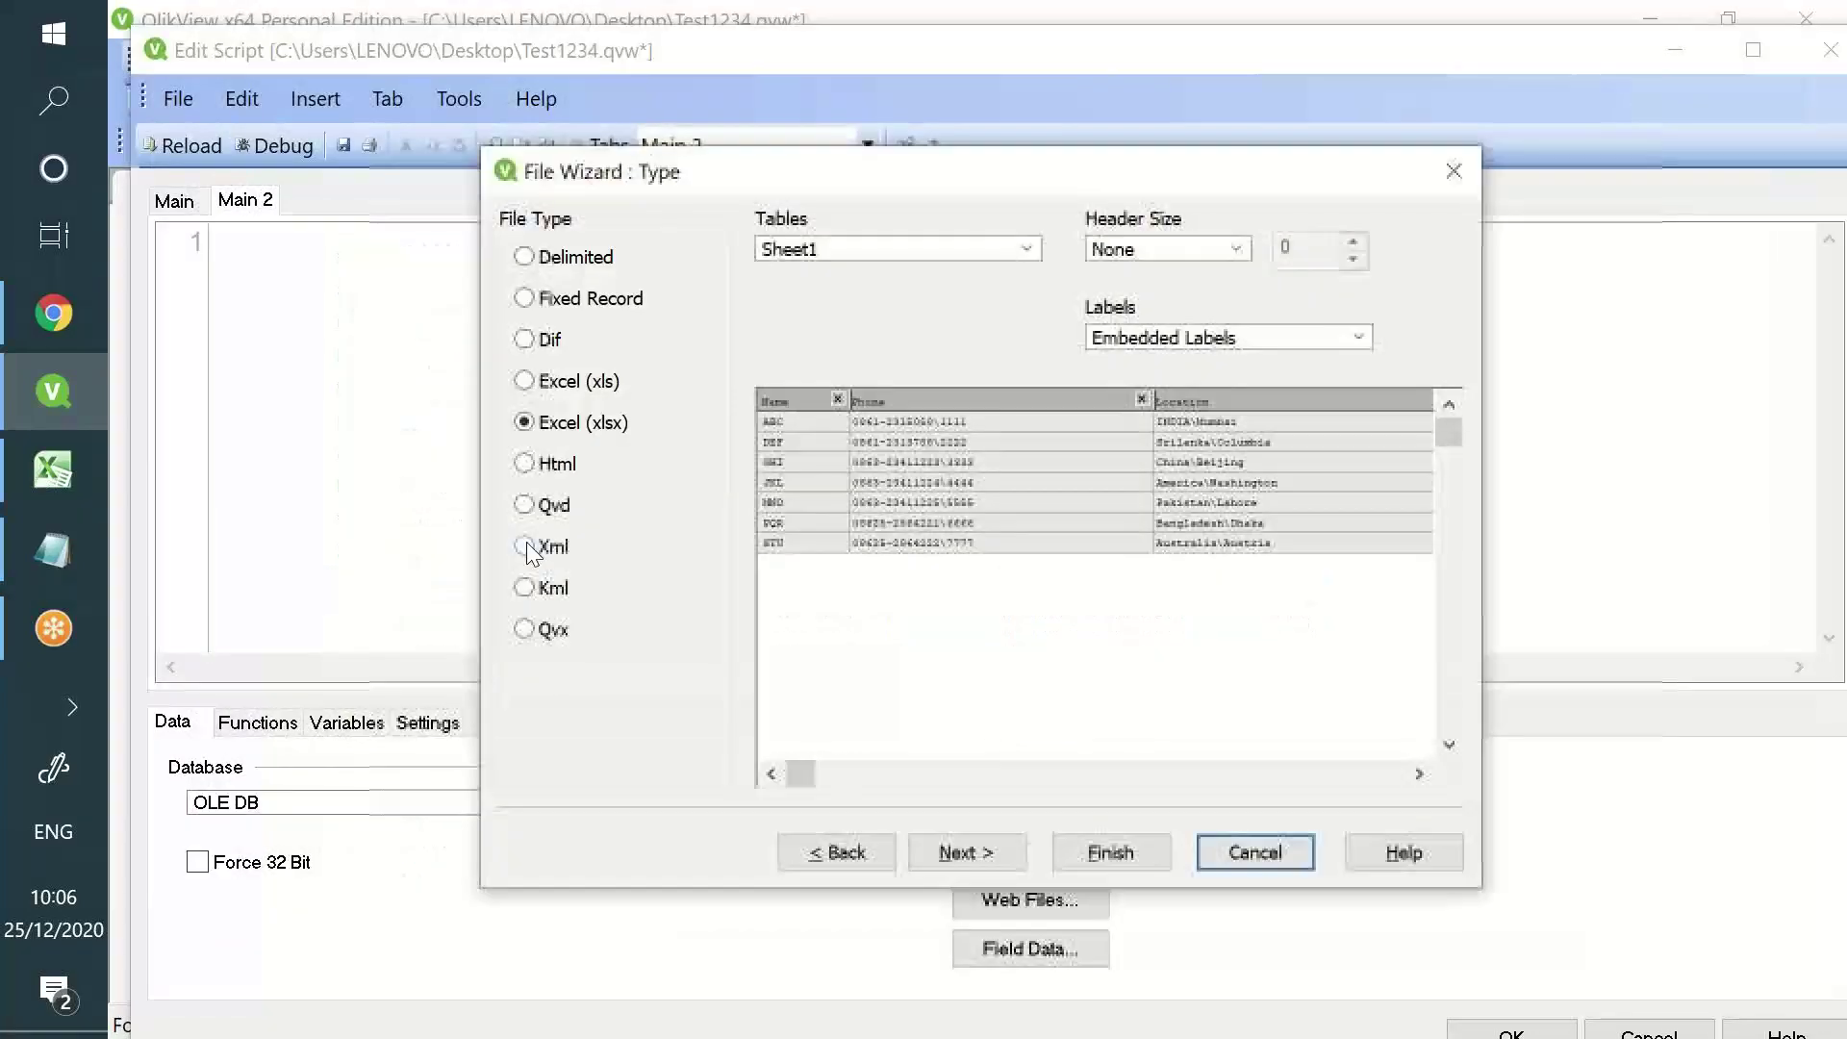
left_click(1071, 853)
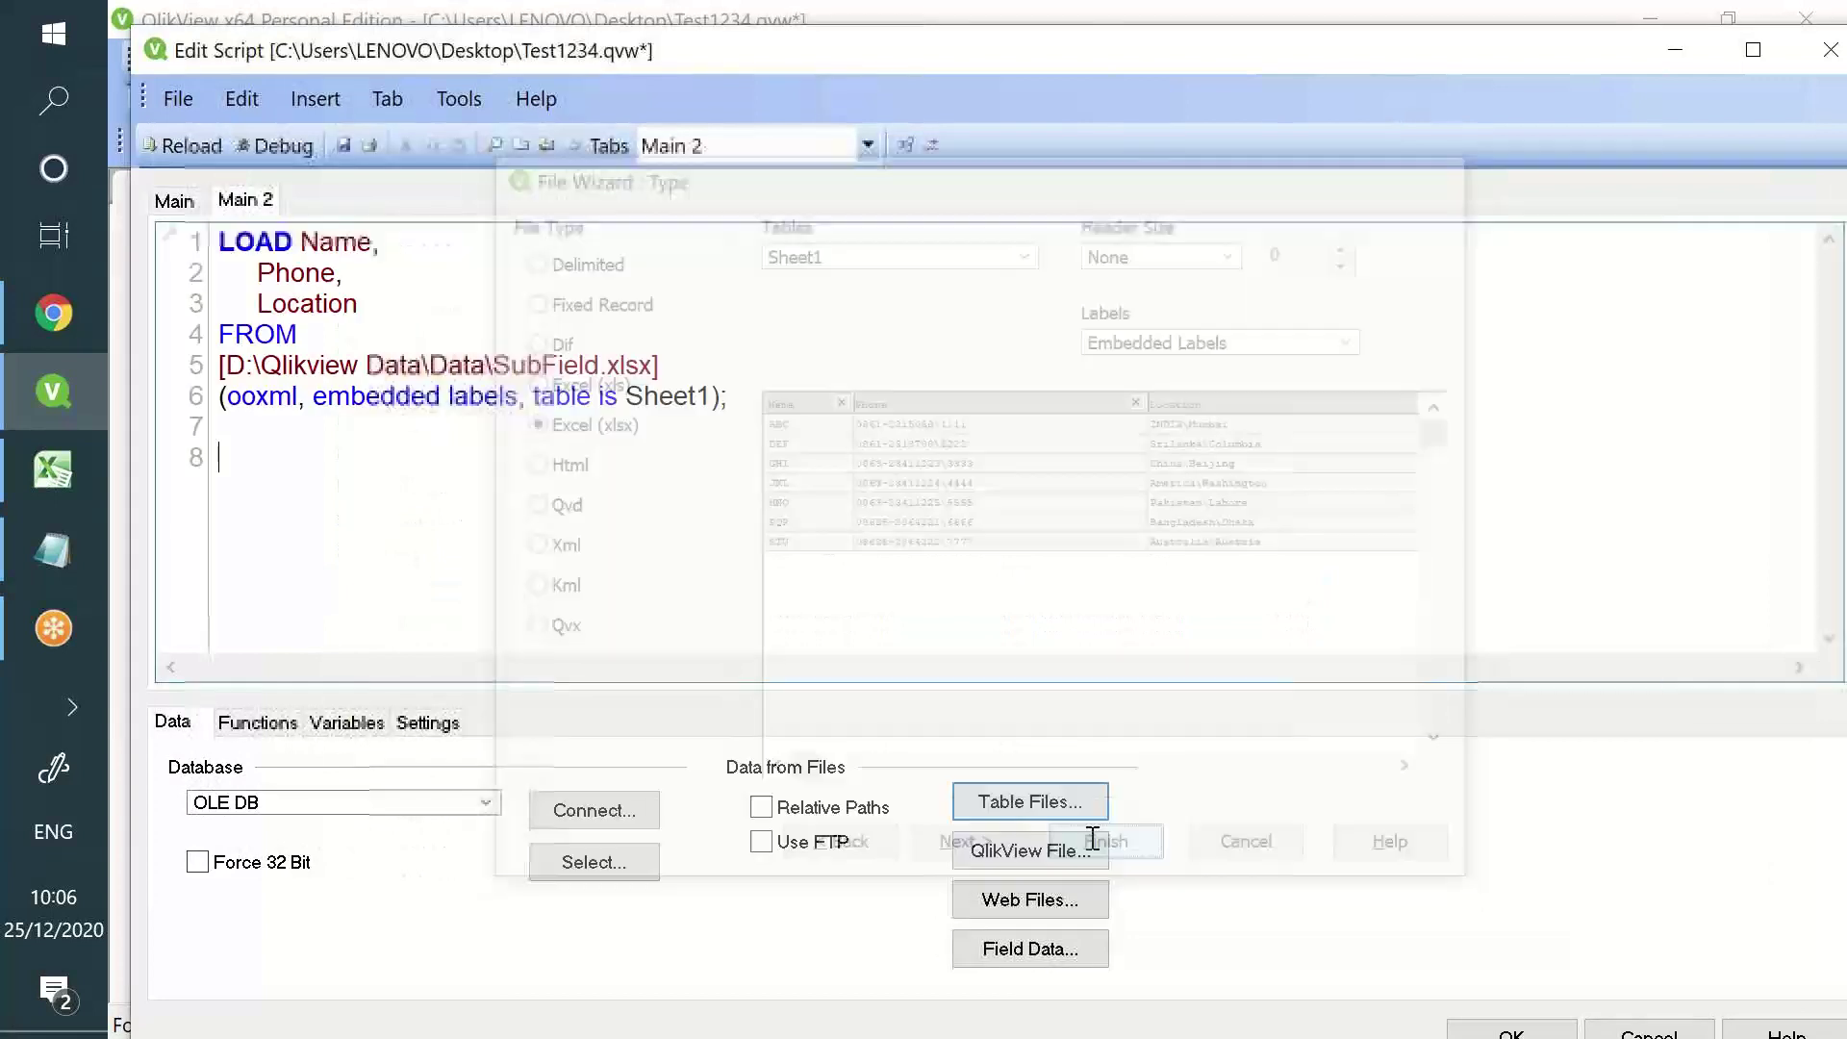
- Label the SubField load as Test: and reload the script
left_click(225, 240)
type("Test:")
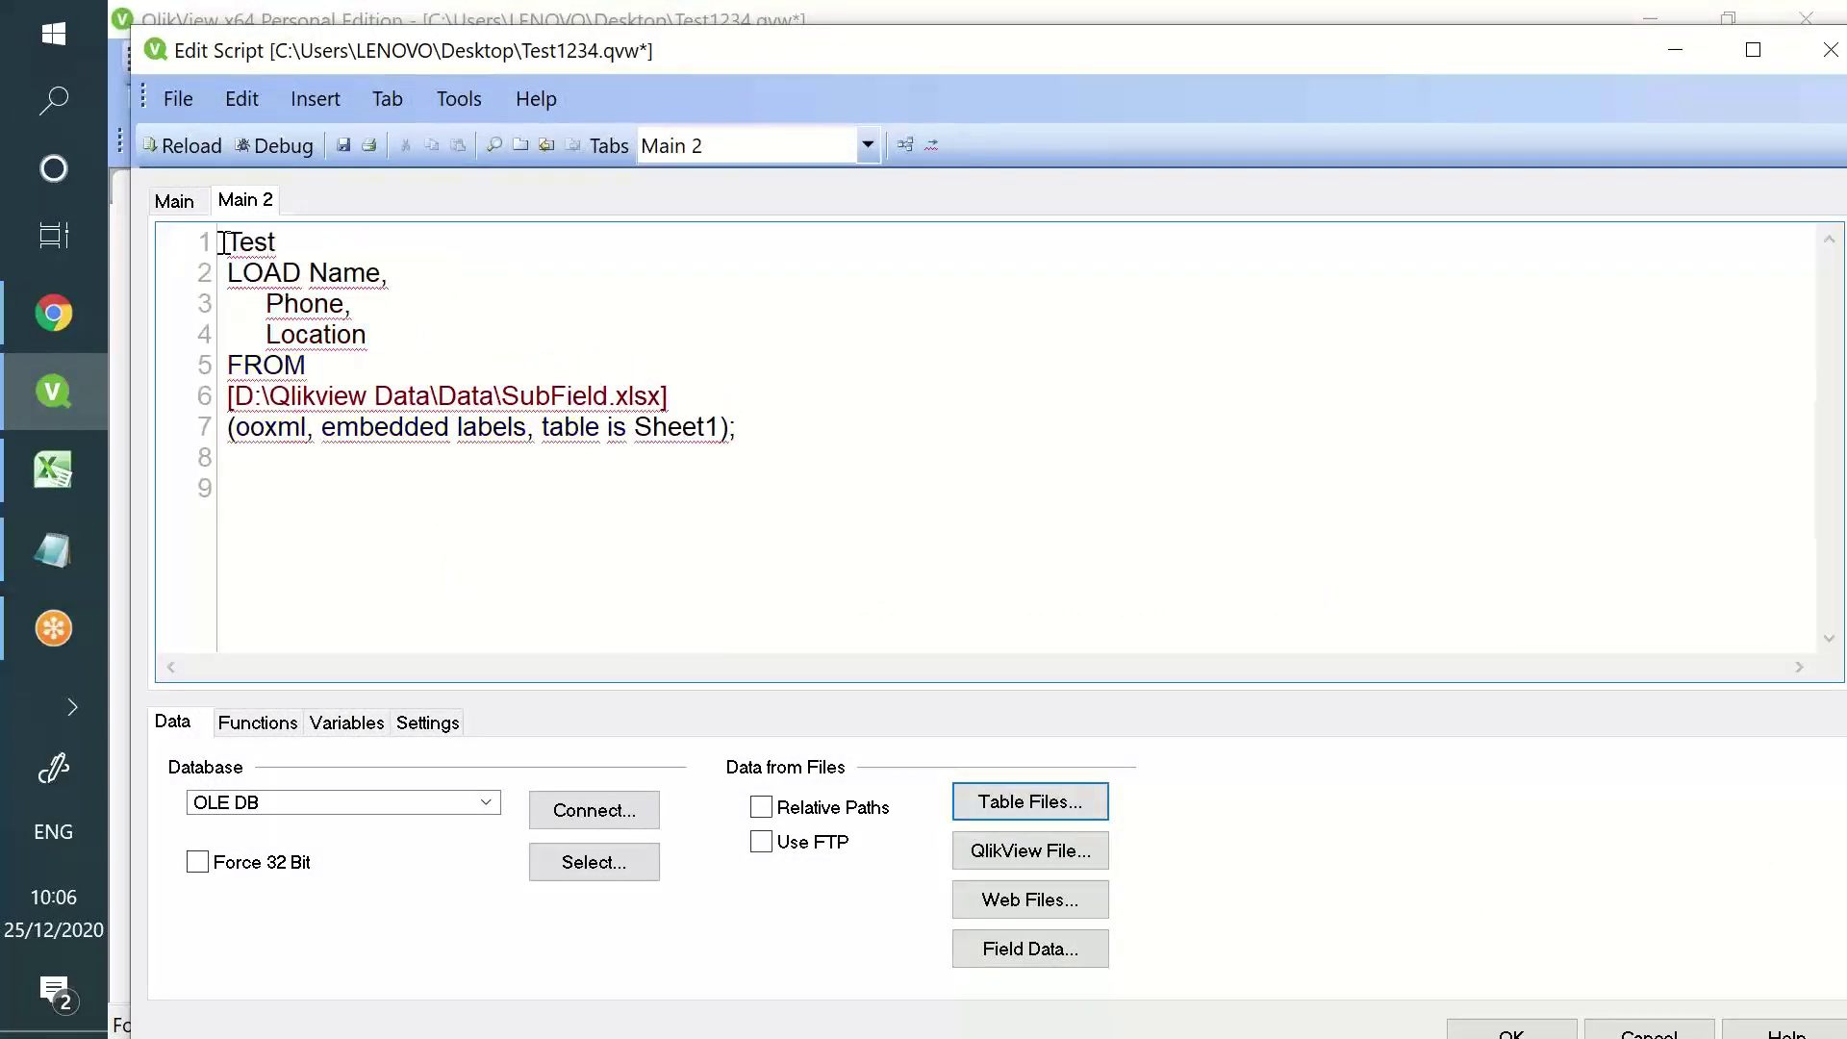
key("ctrl+r")
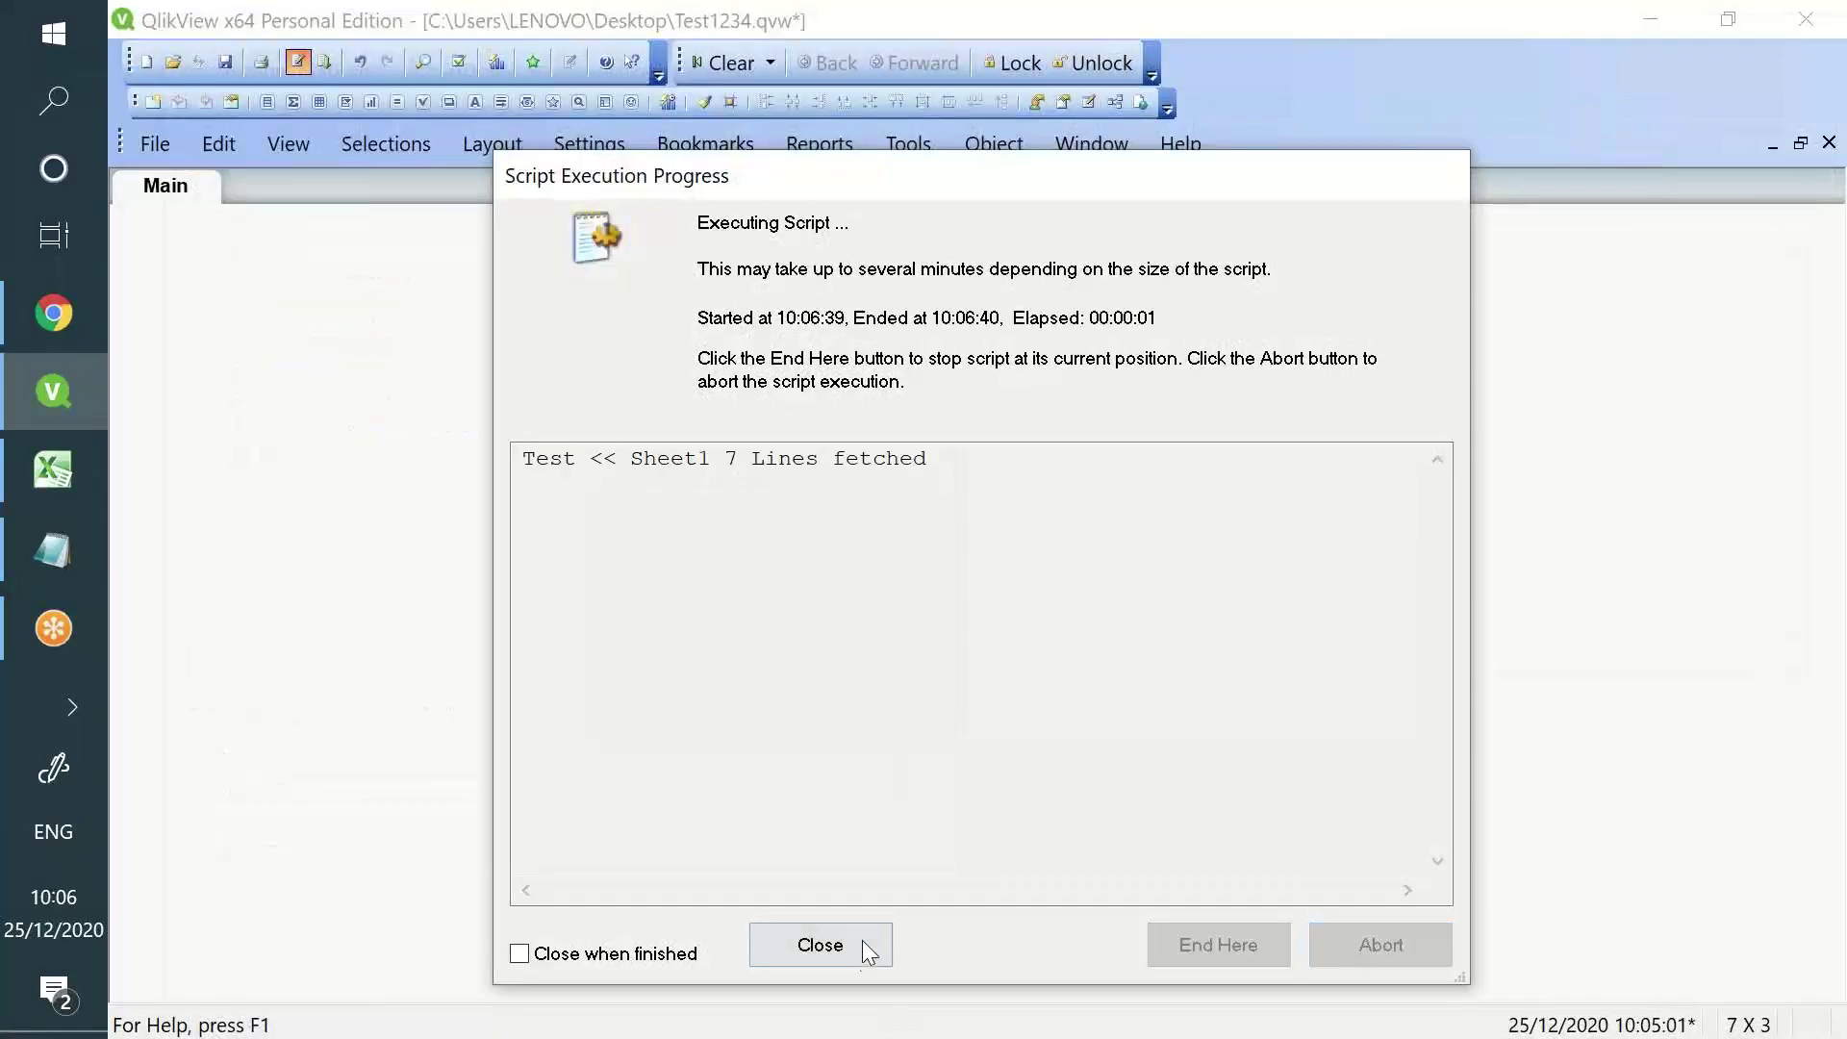
- Add Name, Phone and Location list boxes for all loaded fields to the sheet
left_click(862, 939)
left_click(977, 299)
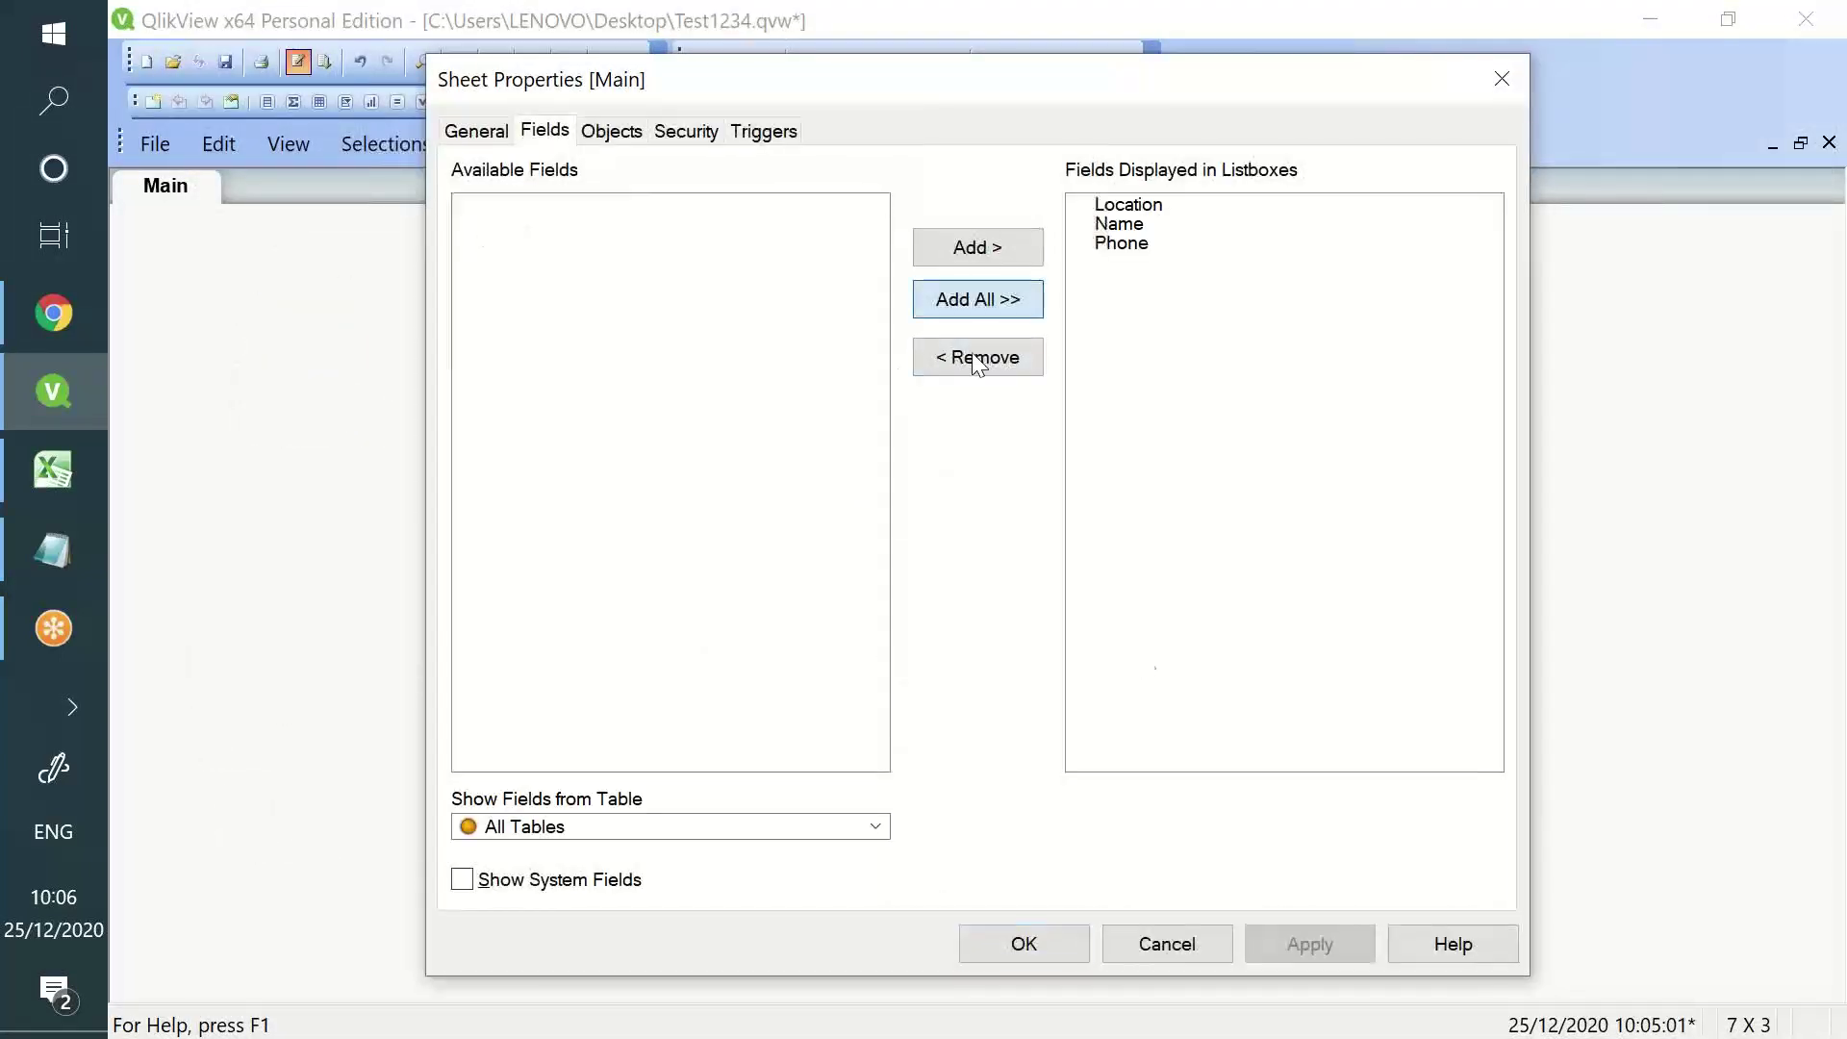
left_click(1280, 945)
left_click(1028, 952)
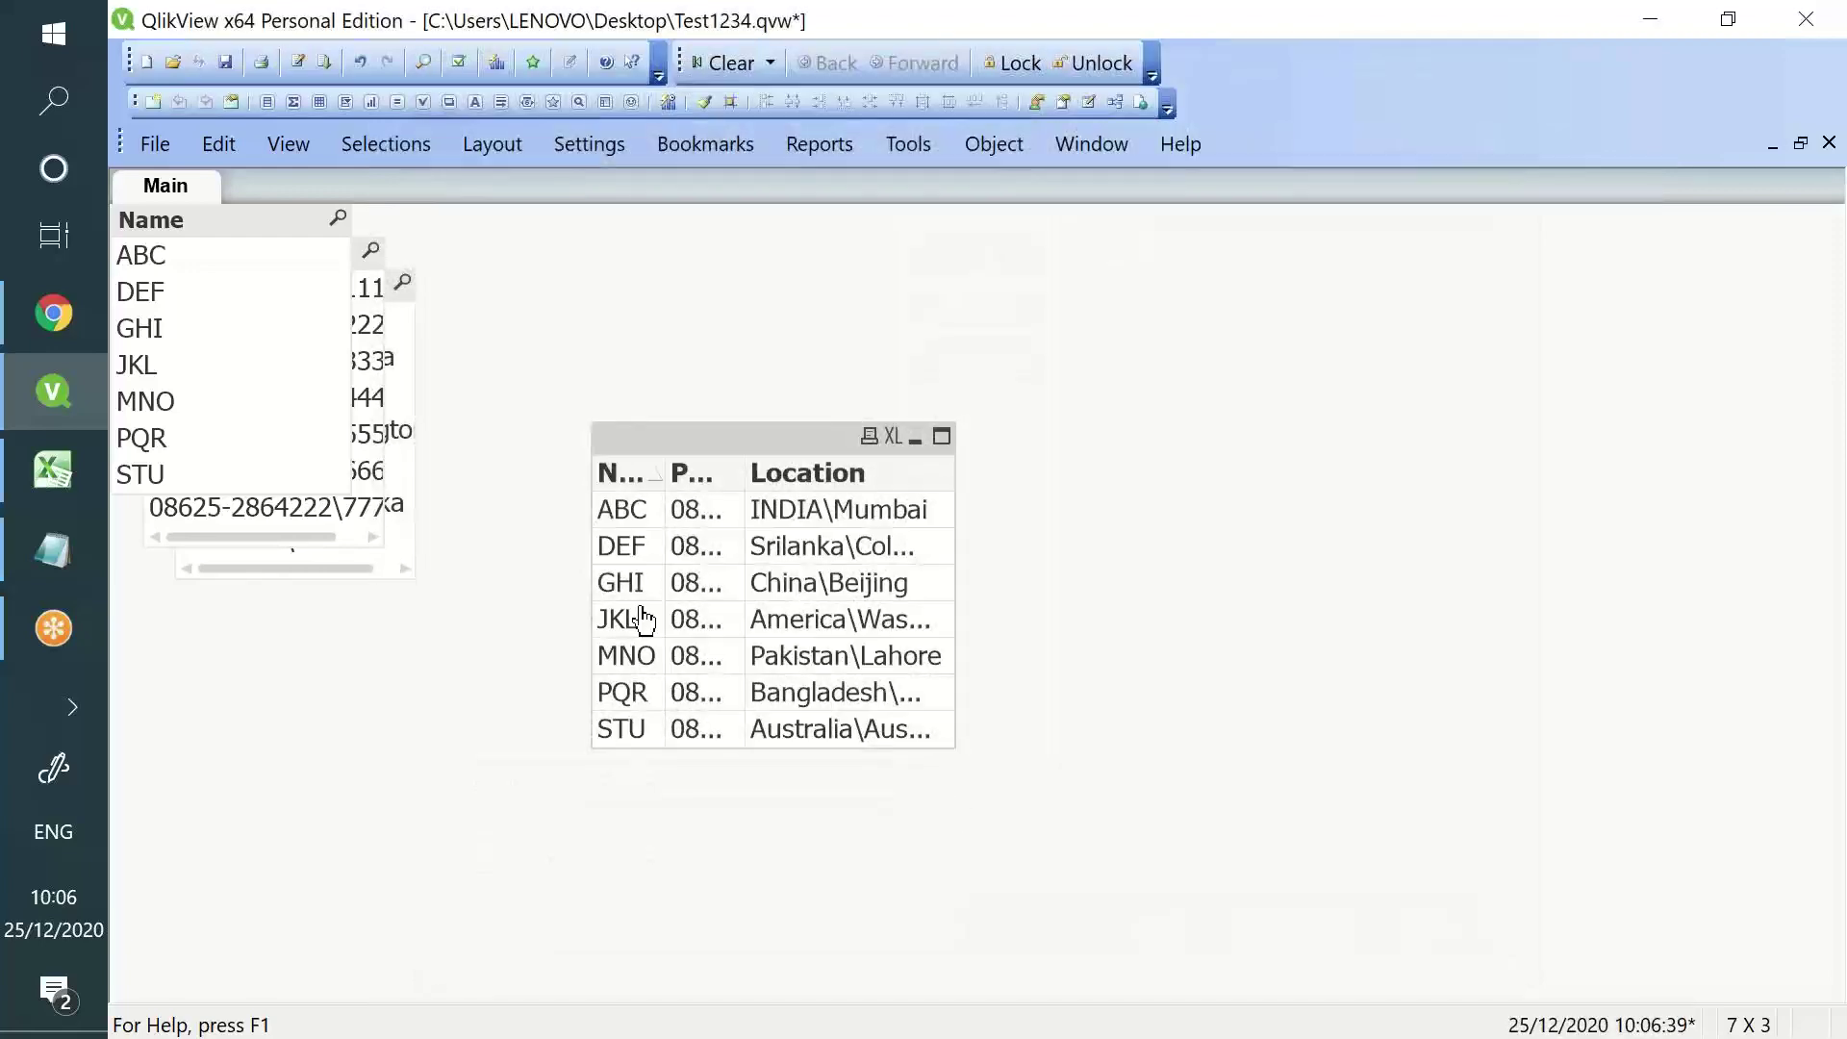
- Move the data table right and arrange and widen the Name, Phone and Location list boxes
left_click_drag(654, 435, 1255, 422)
left_click_drag(227, 234, 591, 291)
left_click_drag(296, 247, 370, 614)
left_click_drag(245, 285, 630, 604)
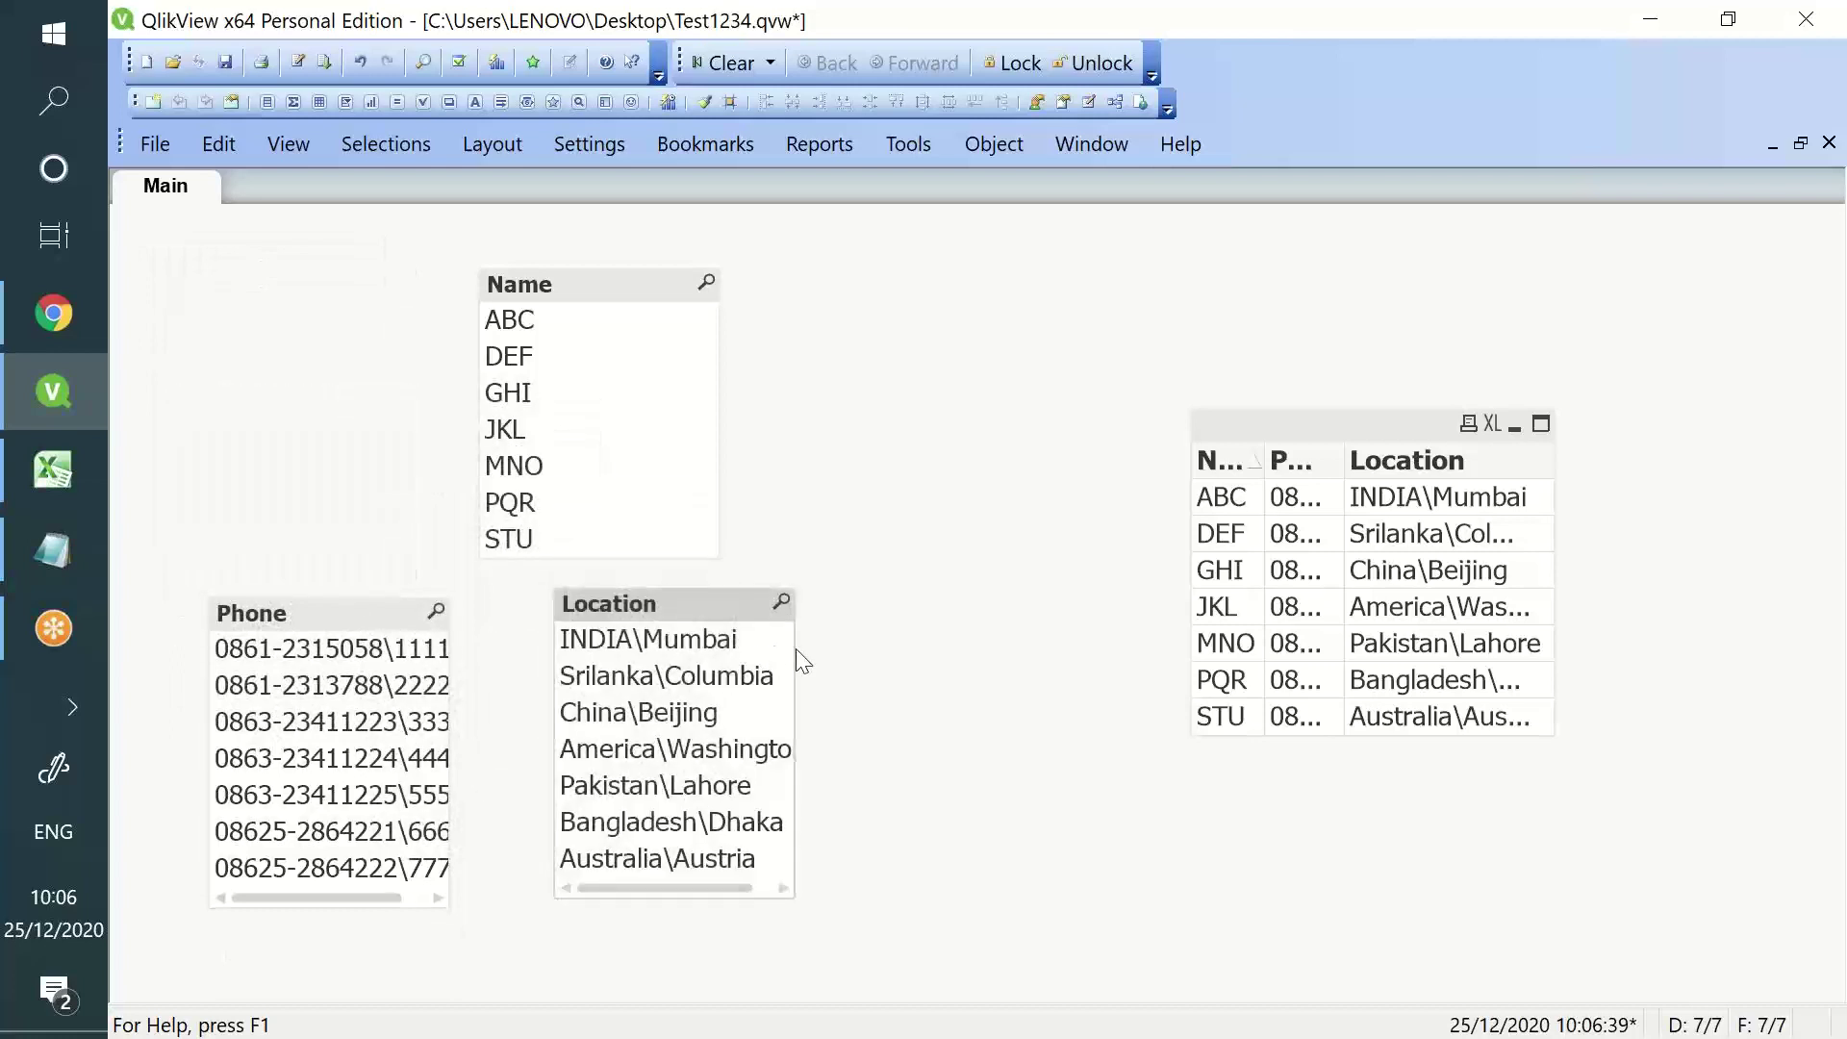
left_click_drag(796, 647, 941, 647)
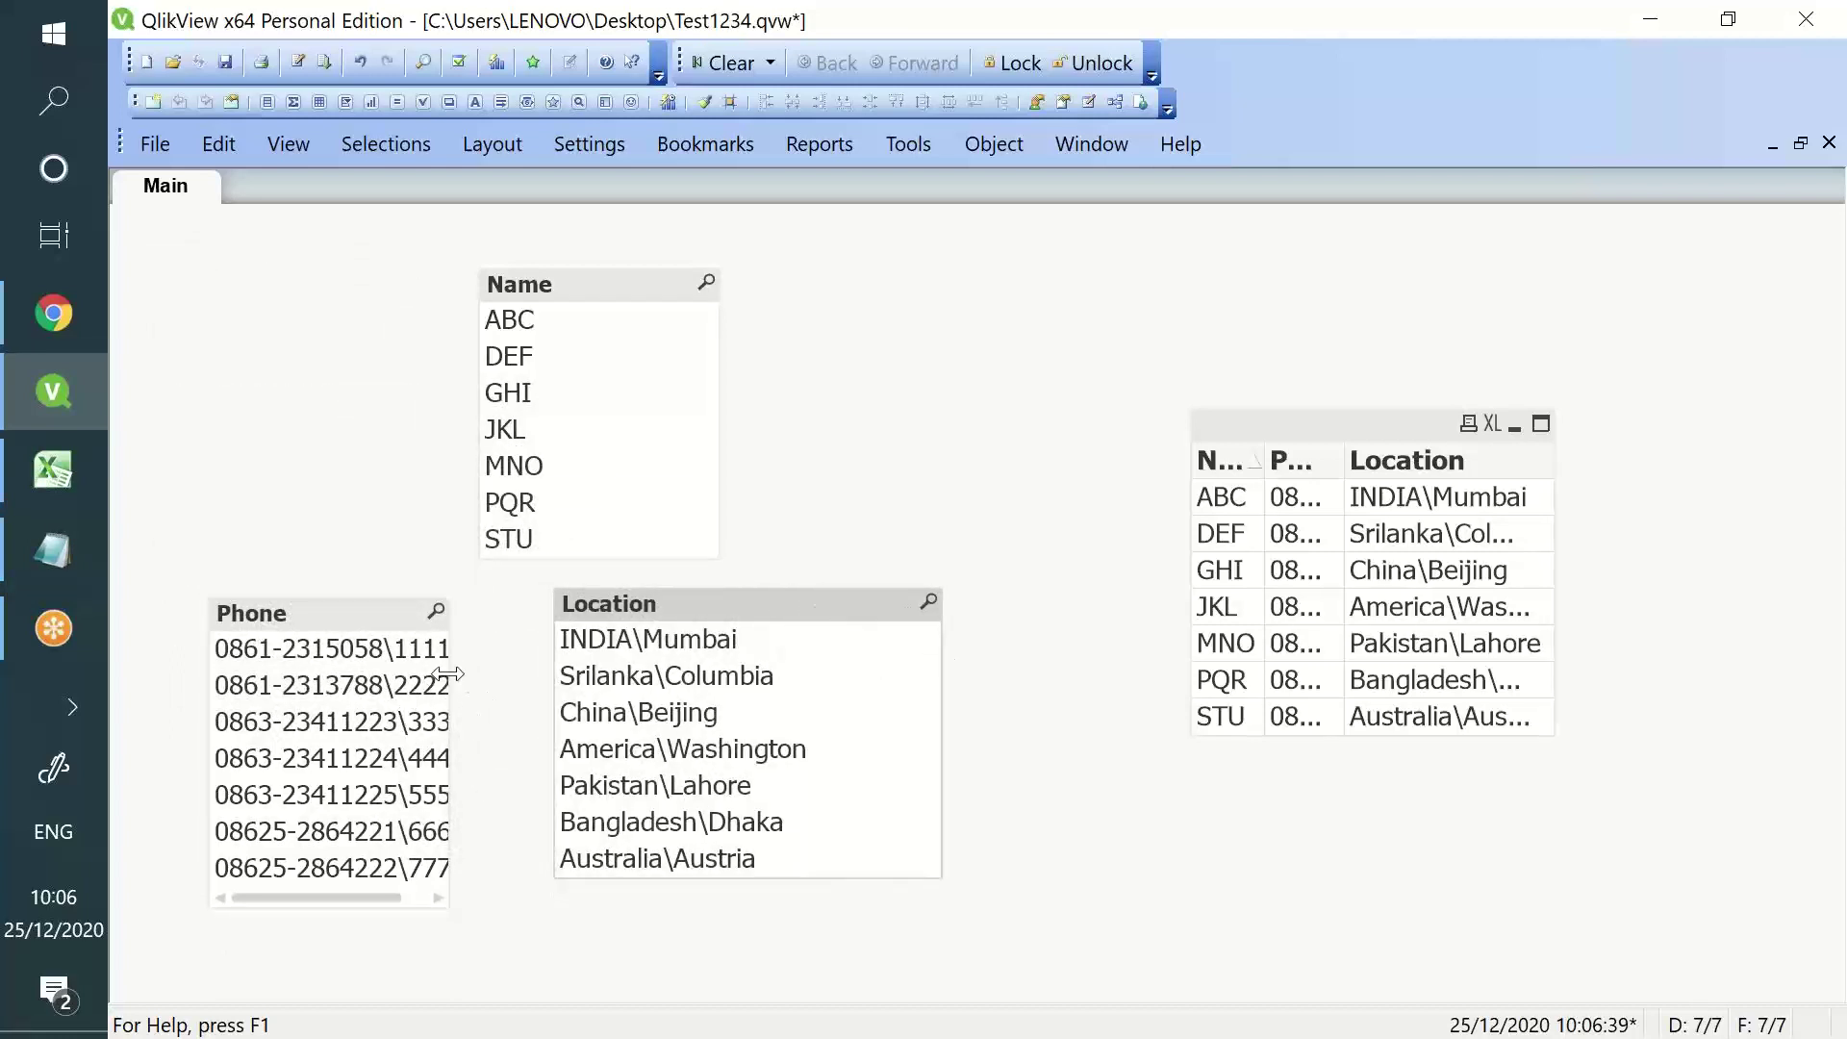
left_click_drag(449, 679, 556, 679)
left_click_drag(644, 614, 675, 614)
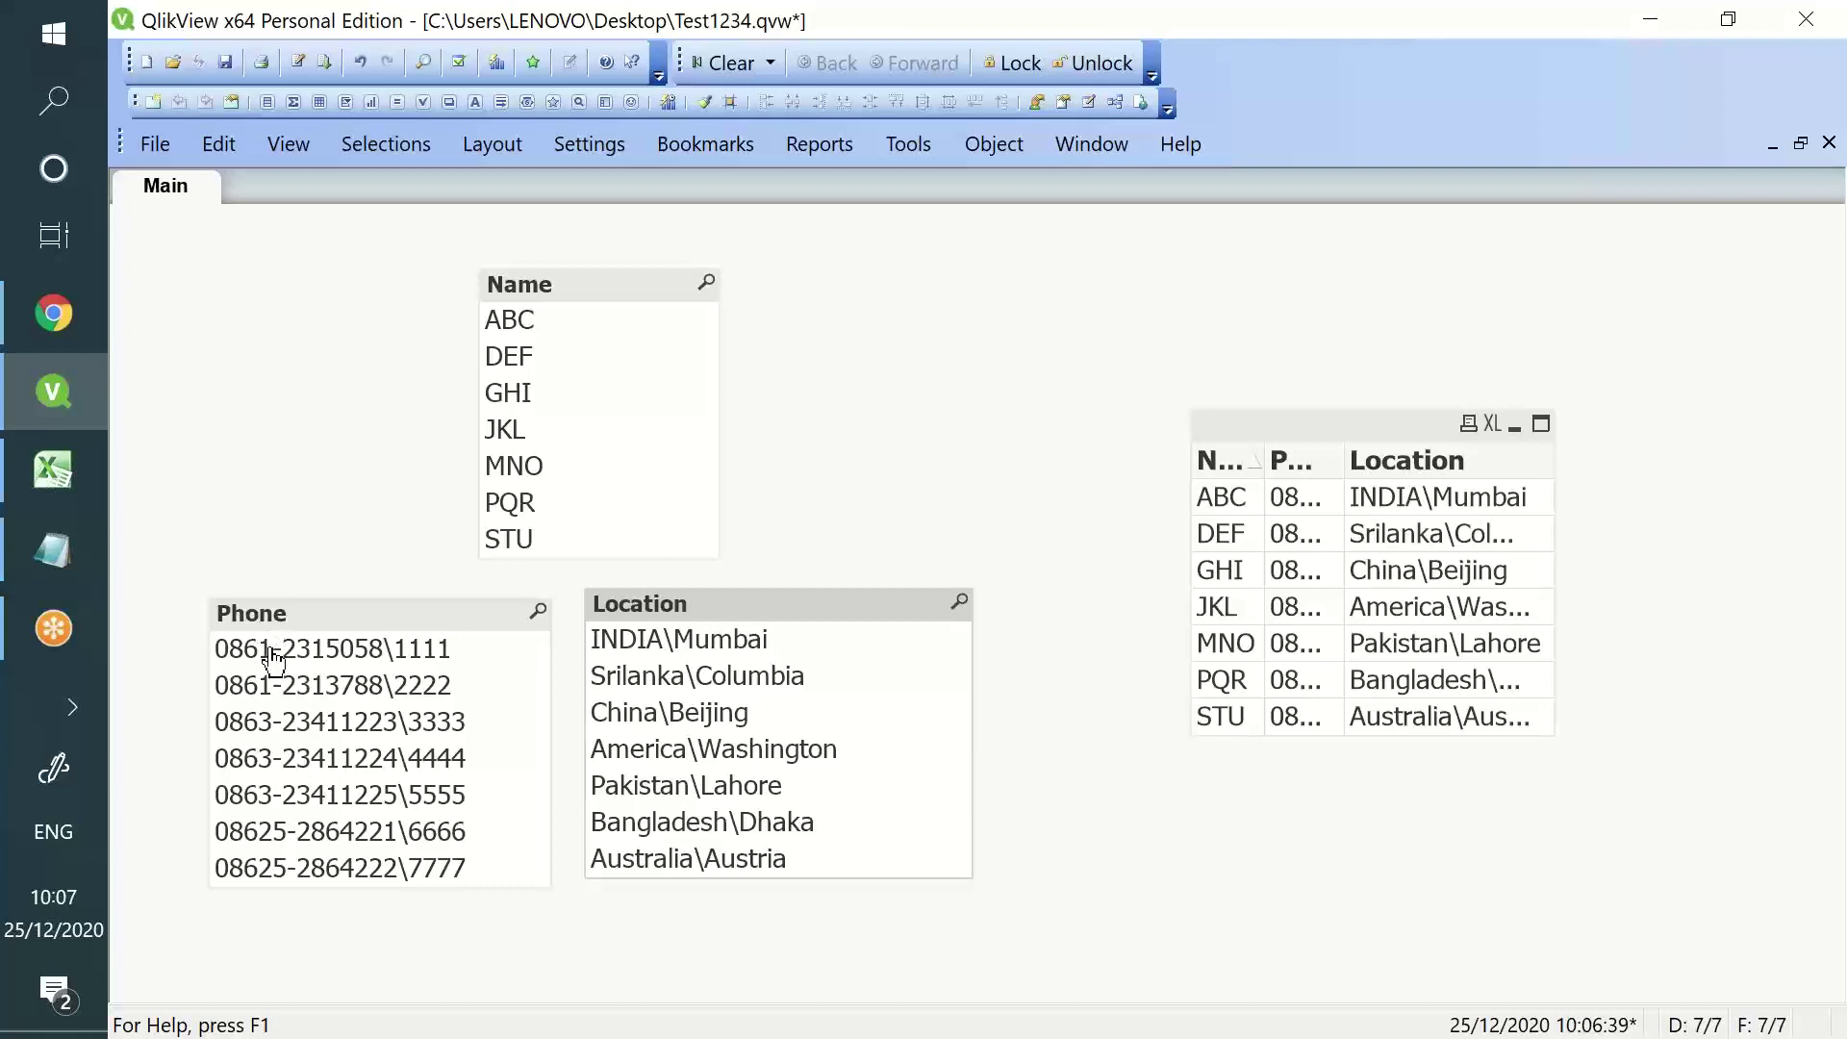
- Change line 3 to Replace(Phone, '-', '\') as Phone, fixing the alias typo
left_click(295, 64)
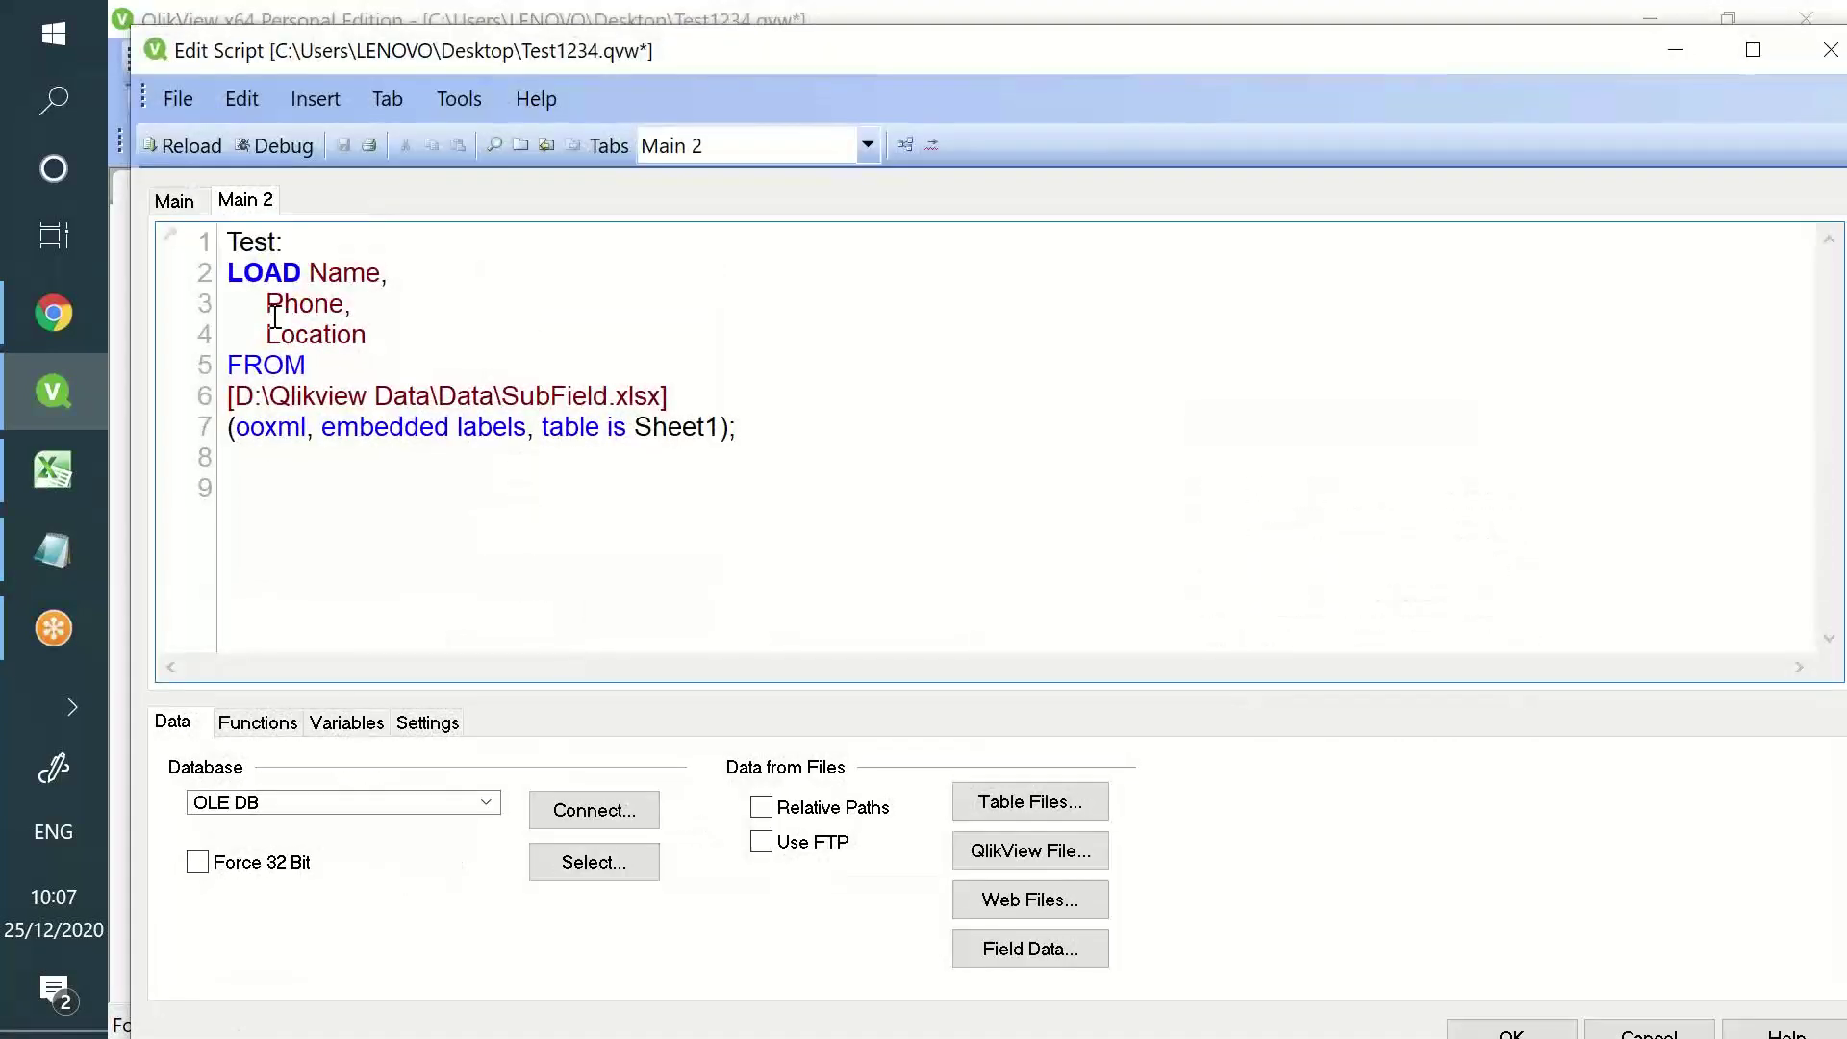
left_click(268, 302)
type("Replace(Phone,")
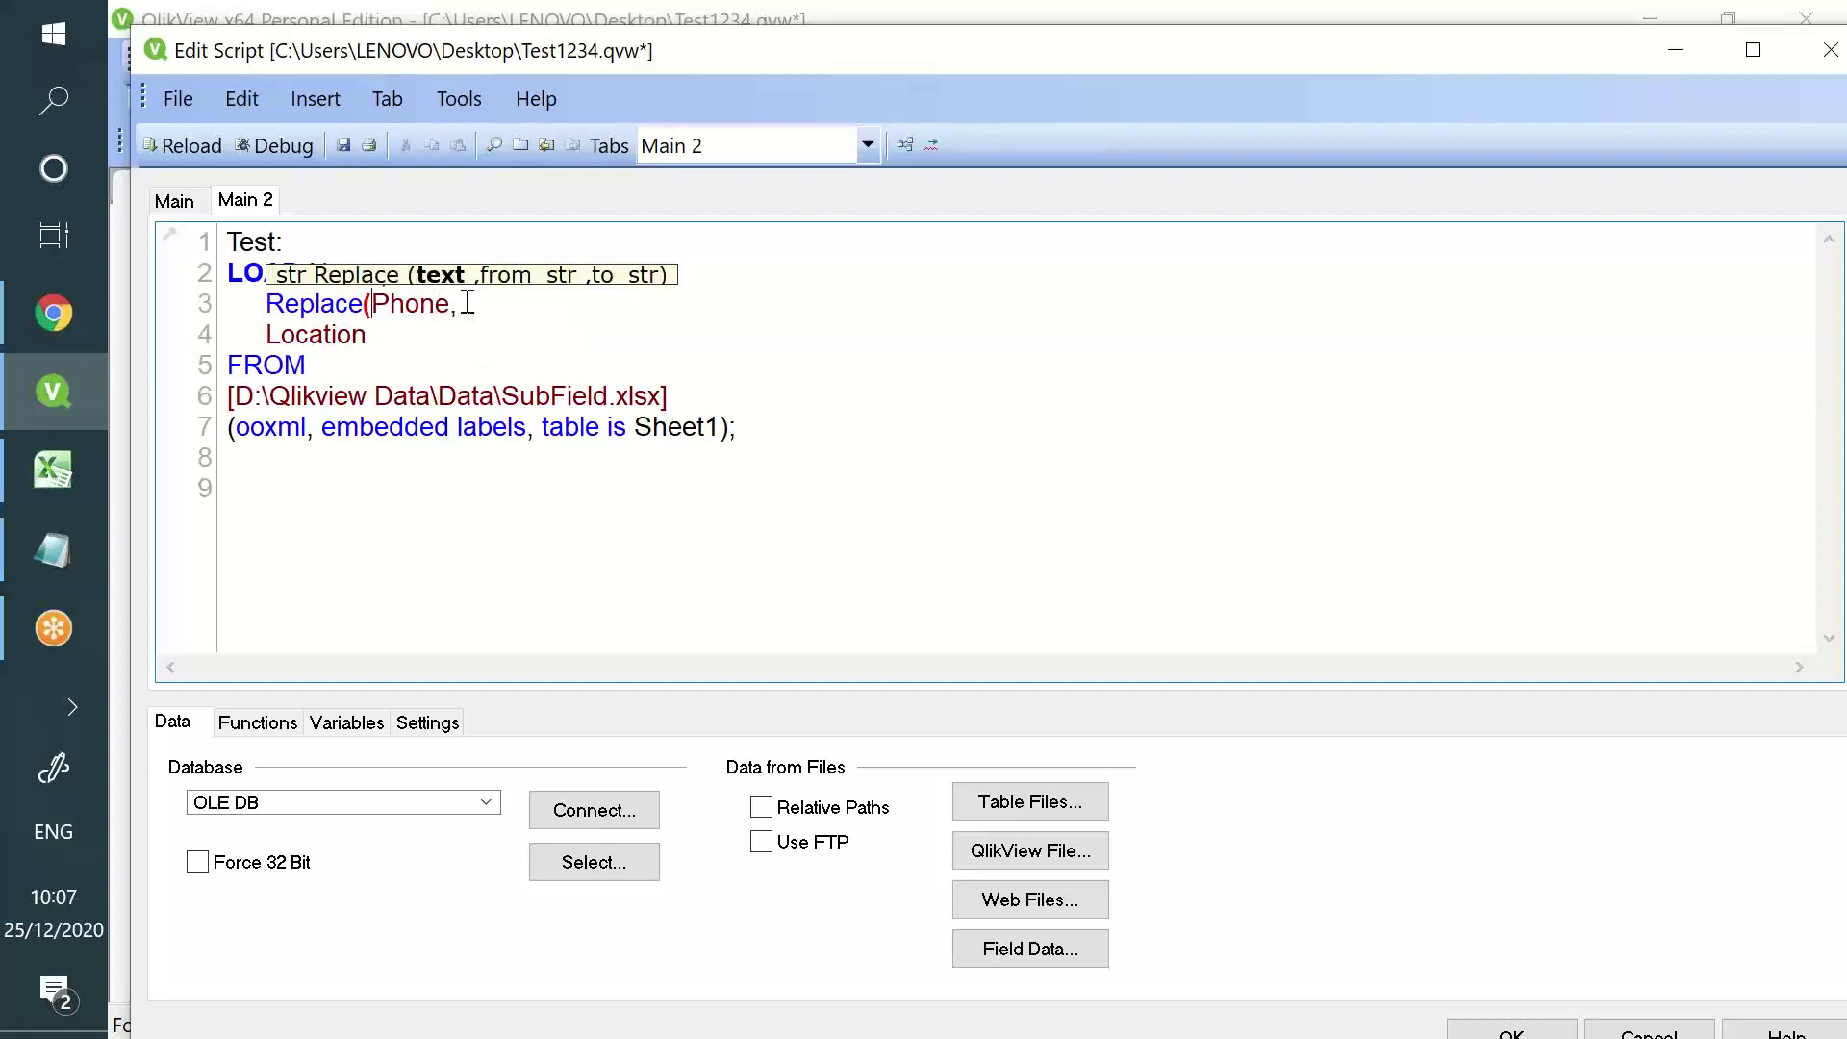
type(" '-',")
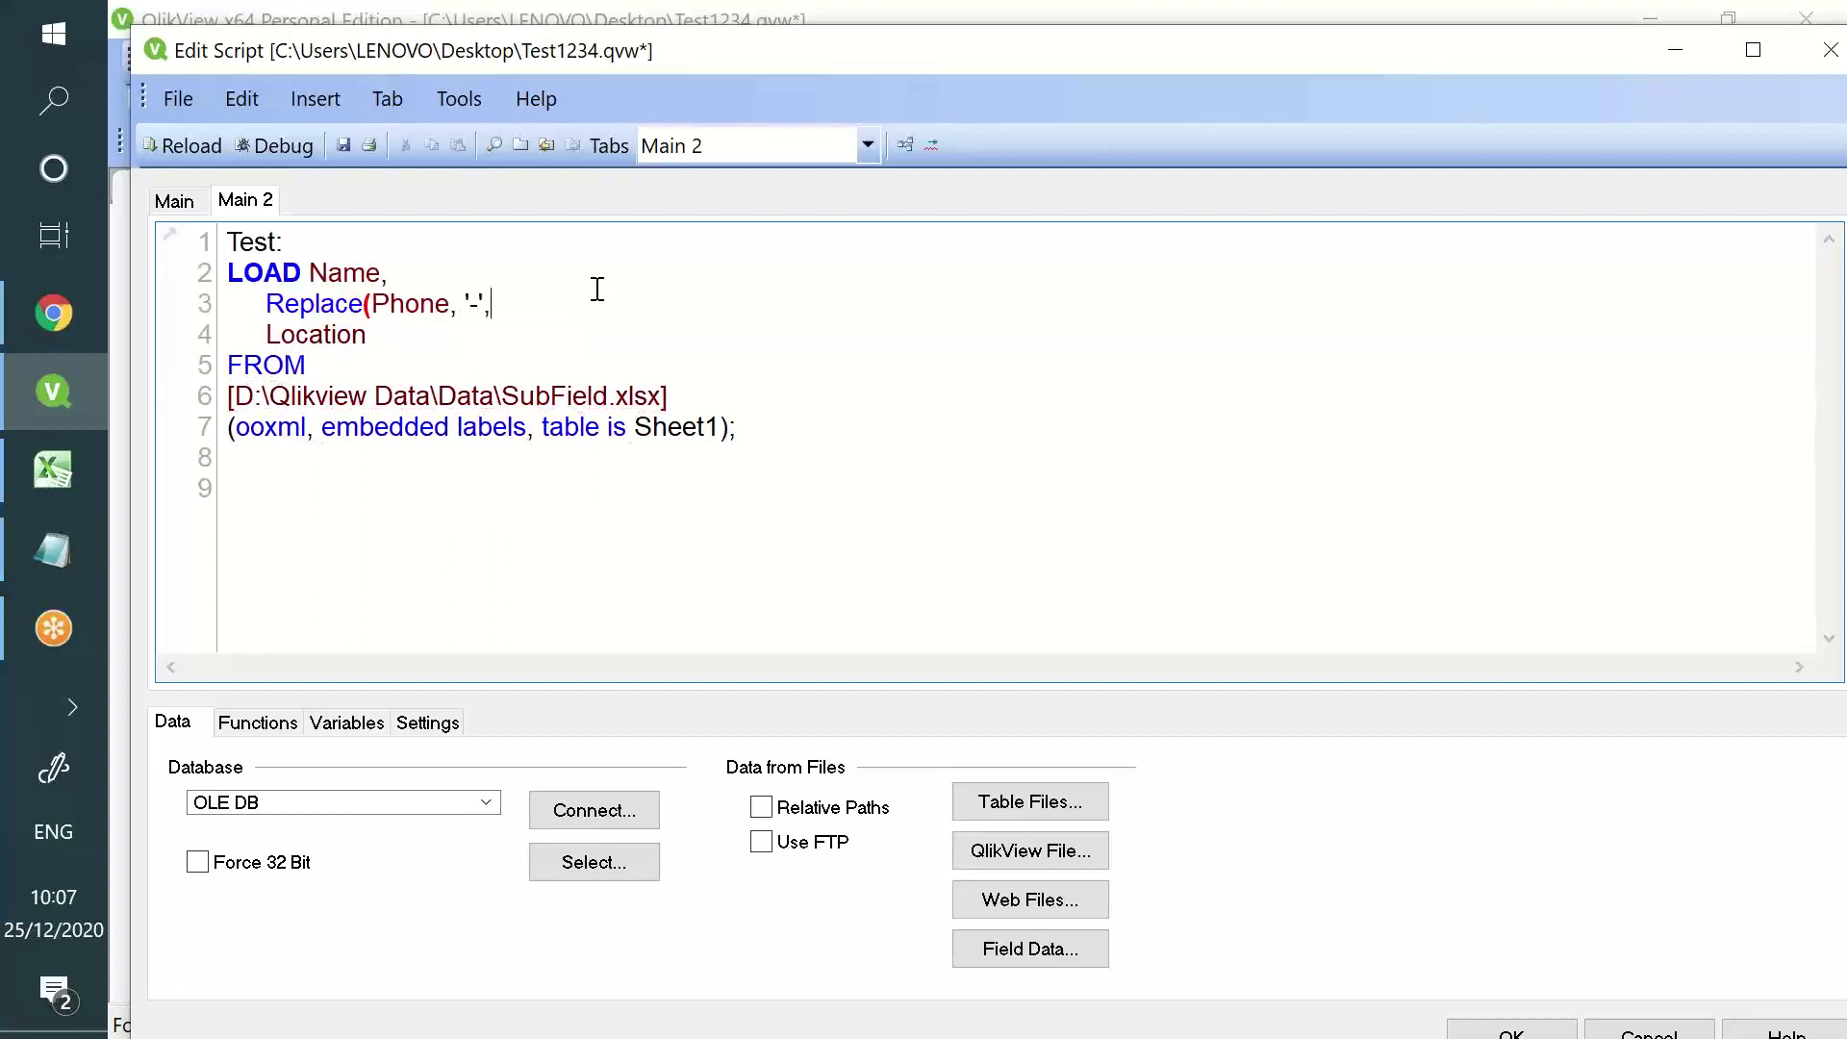
type(" '\\')   as  Phonme")
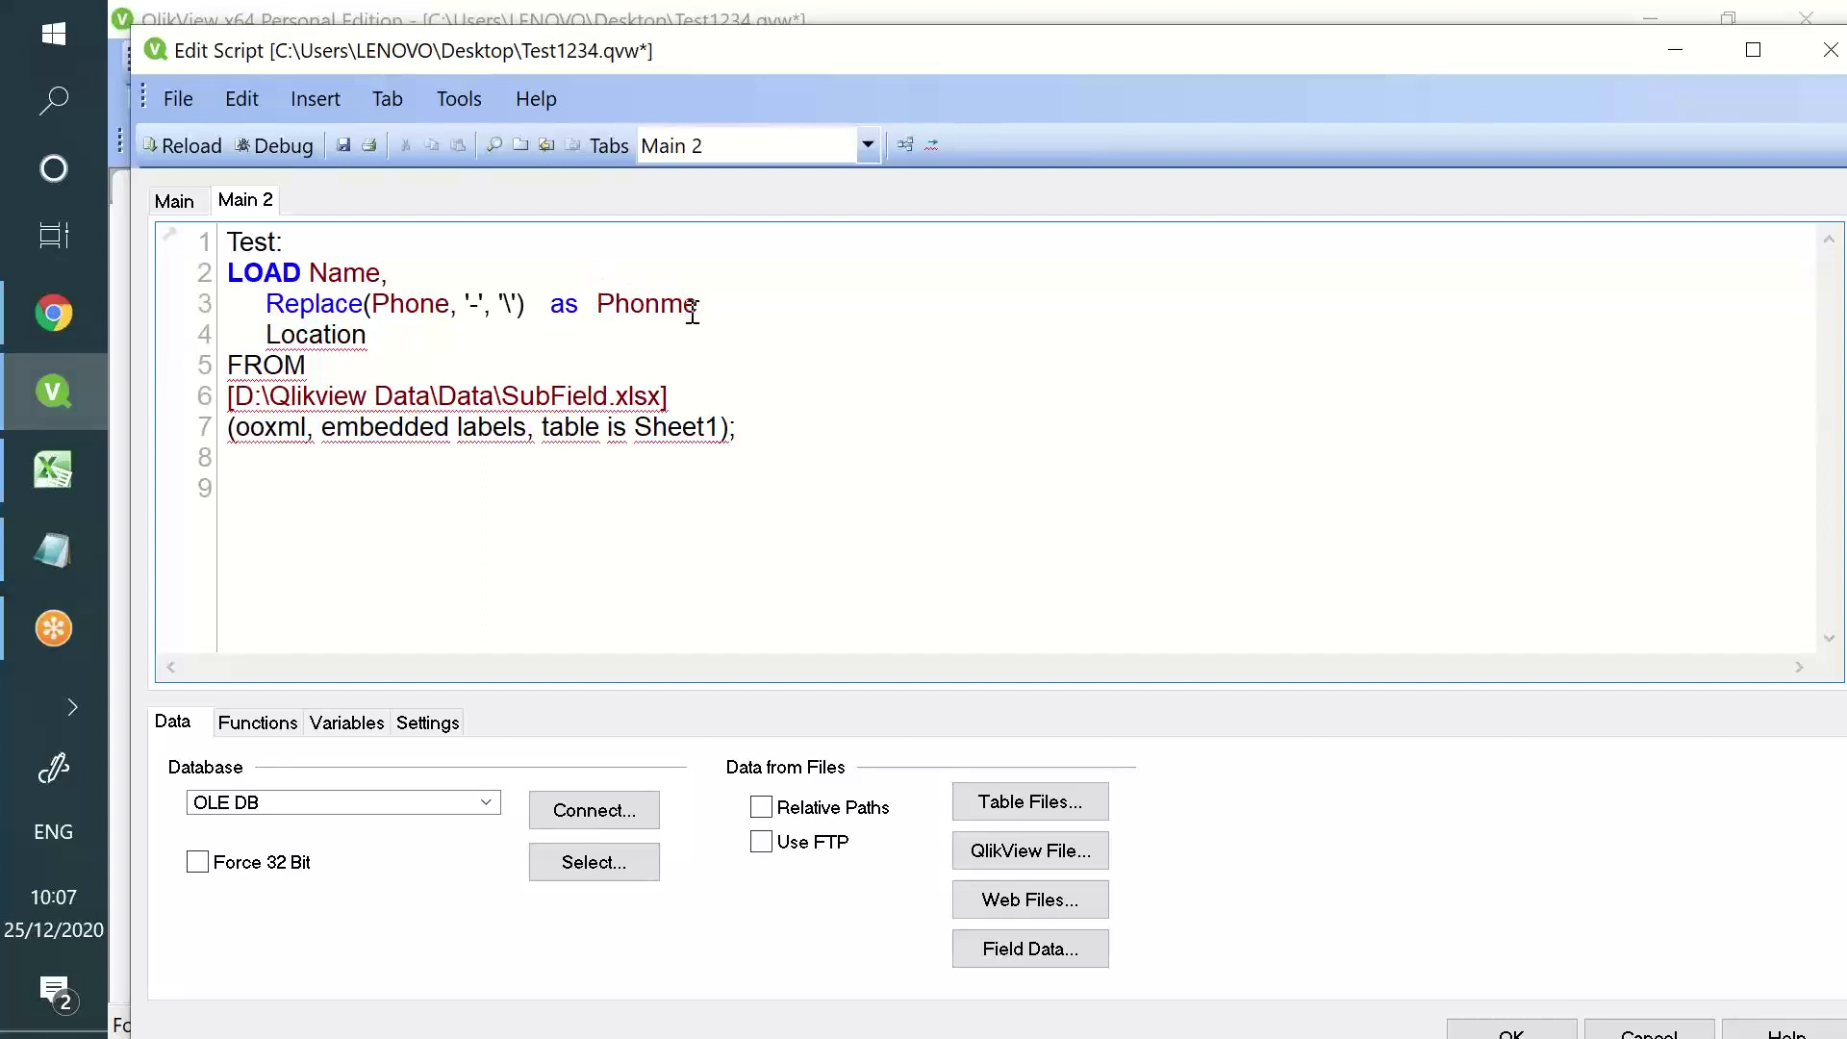
key("BackSpace")
key("BackSpace")
type("e,")
- Point out the hyphen and backslash, then start a //replace( comment after line 3
double_click(475, 303)
double_click(509, 303)
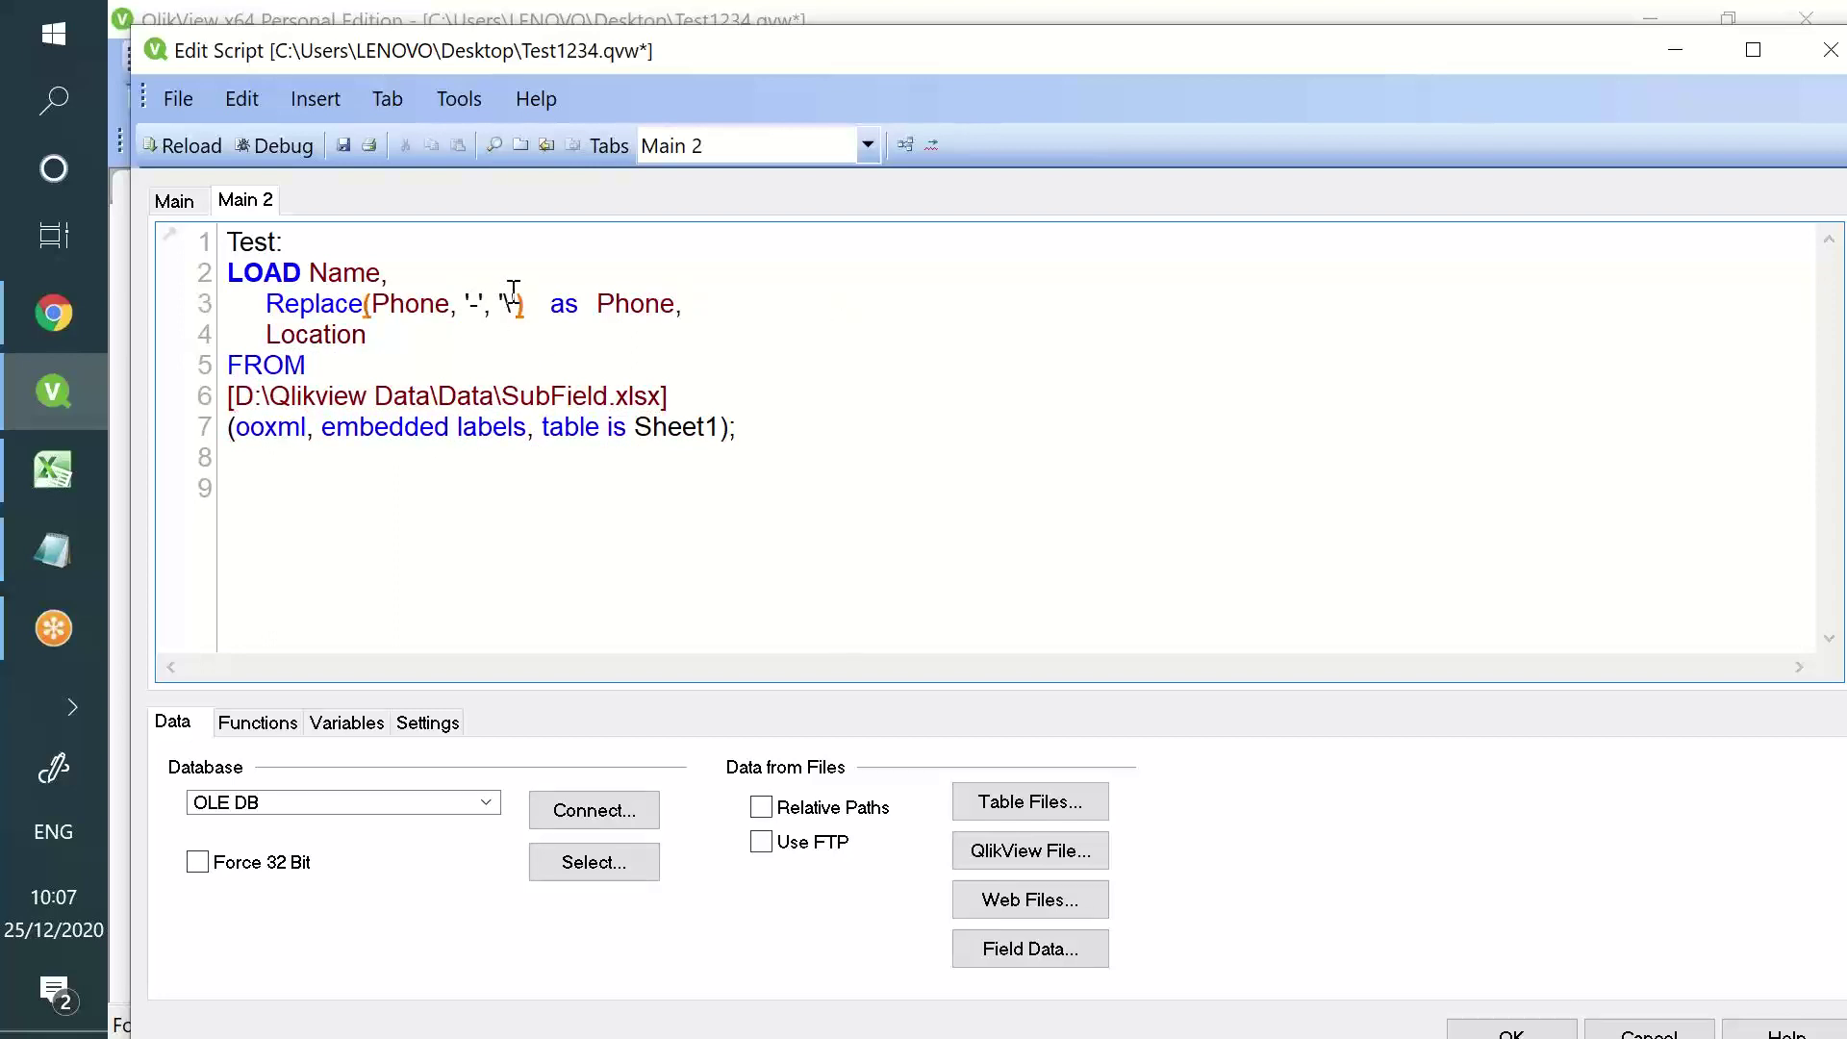
left_click(775, 304)
type("//replace(")
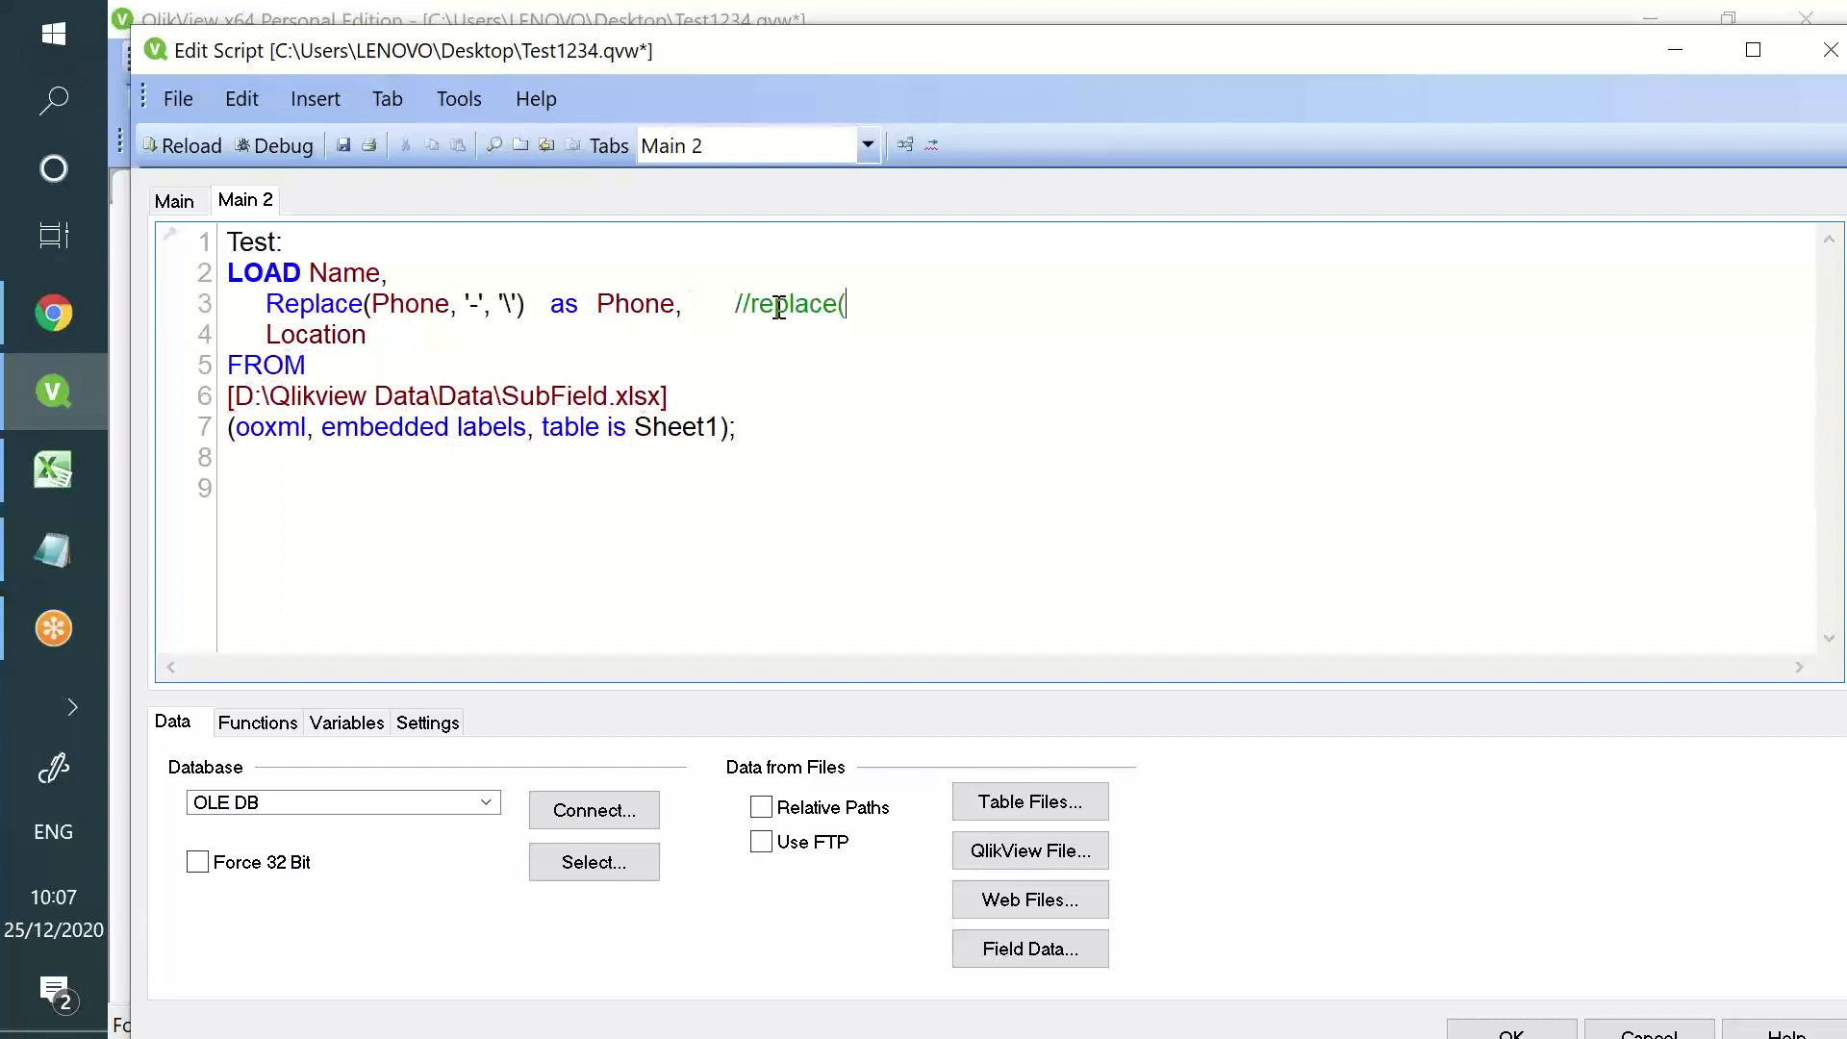
type("Fieldn,ma")
- Finish the line 3 comment as //replace(Fieldname, 'value to be replaced', 'With what you want ot replace')
key("BackSpace")
key("BackSpace")
type("ame, 'Wh")
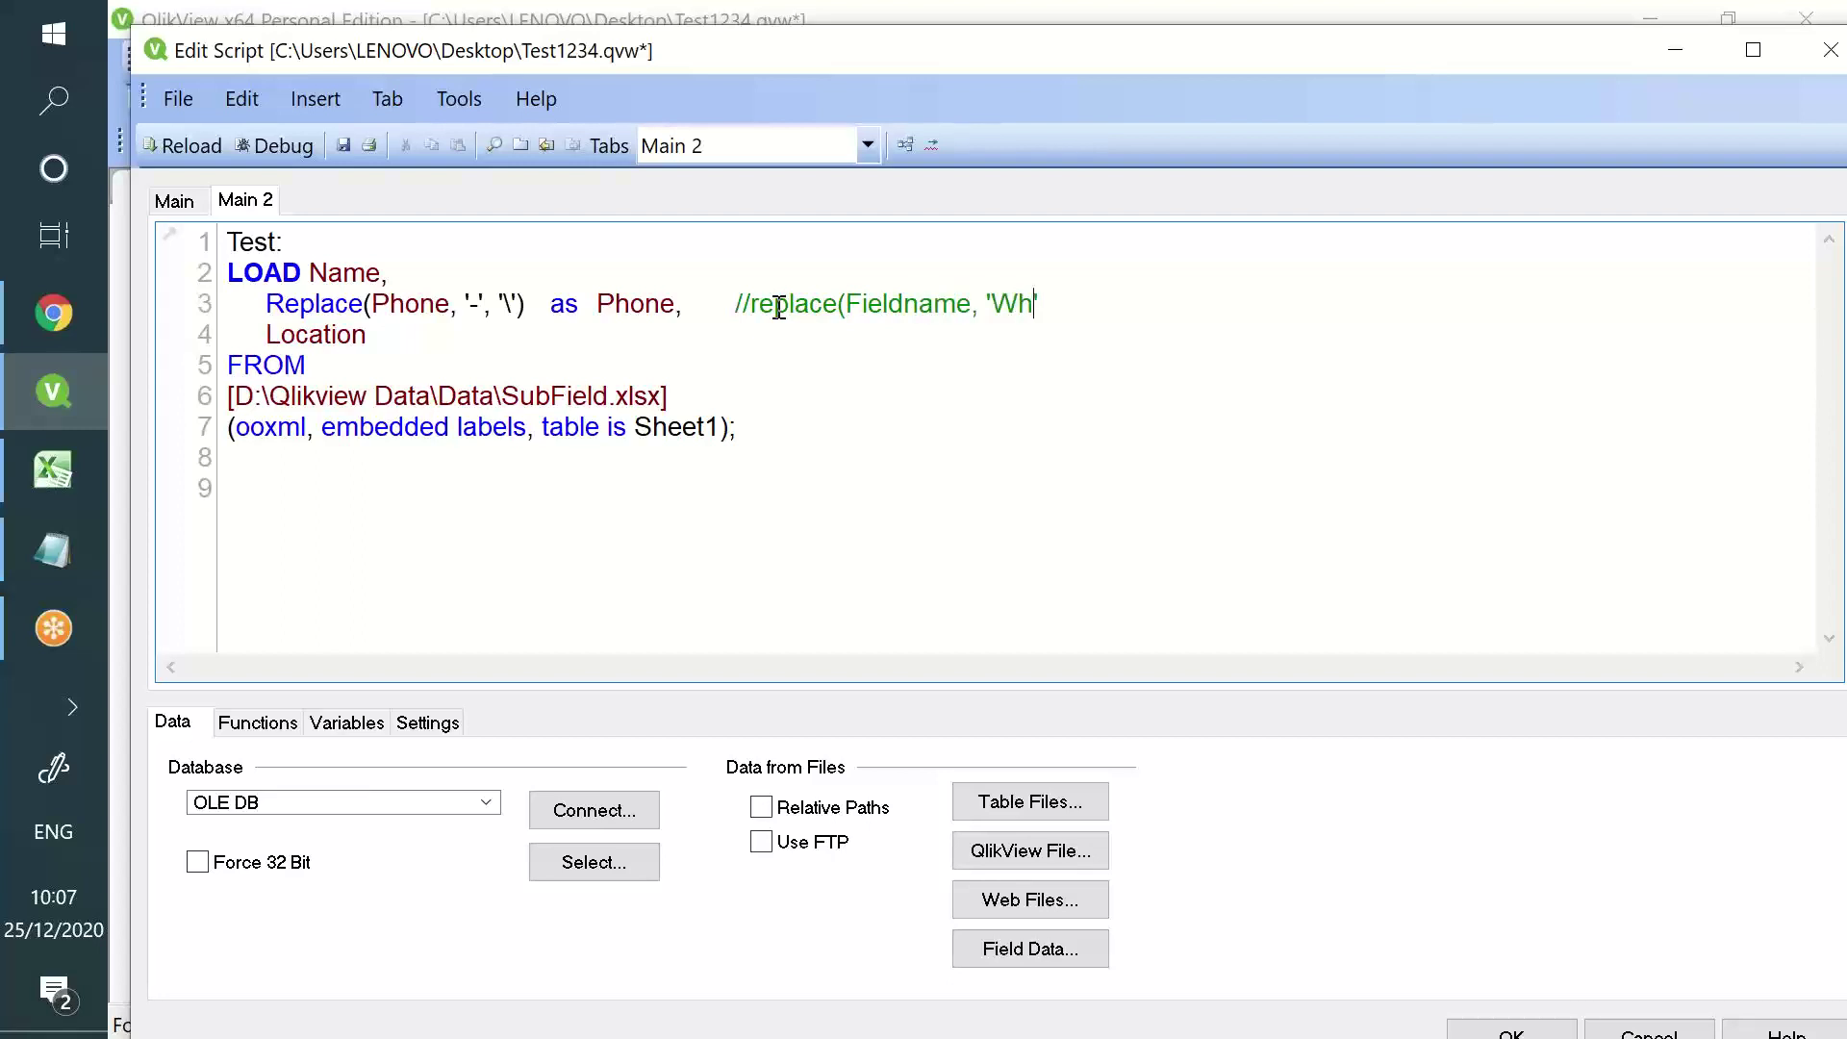
type("at you want to replace',")
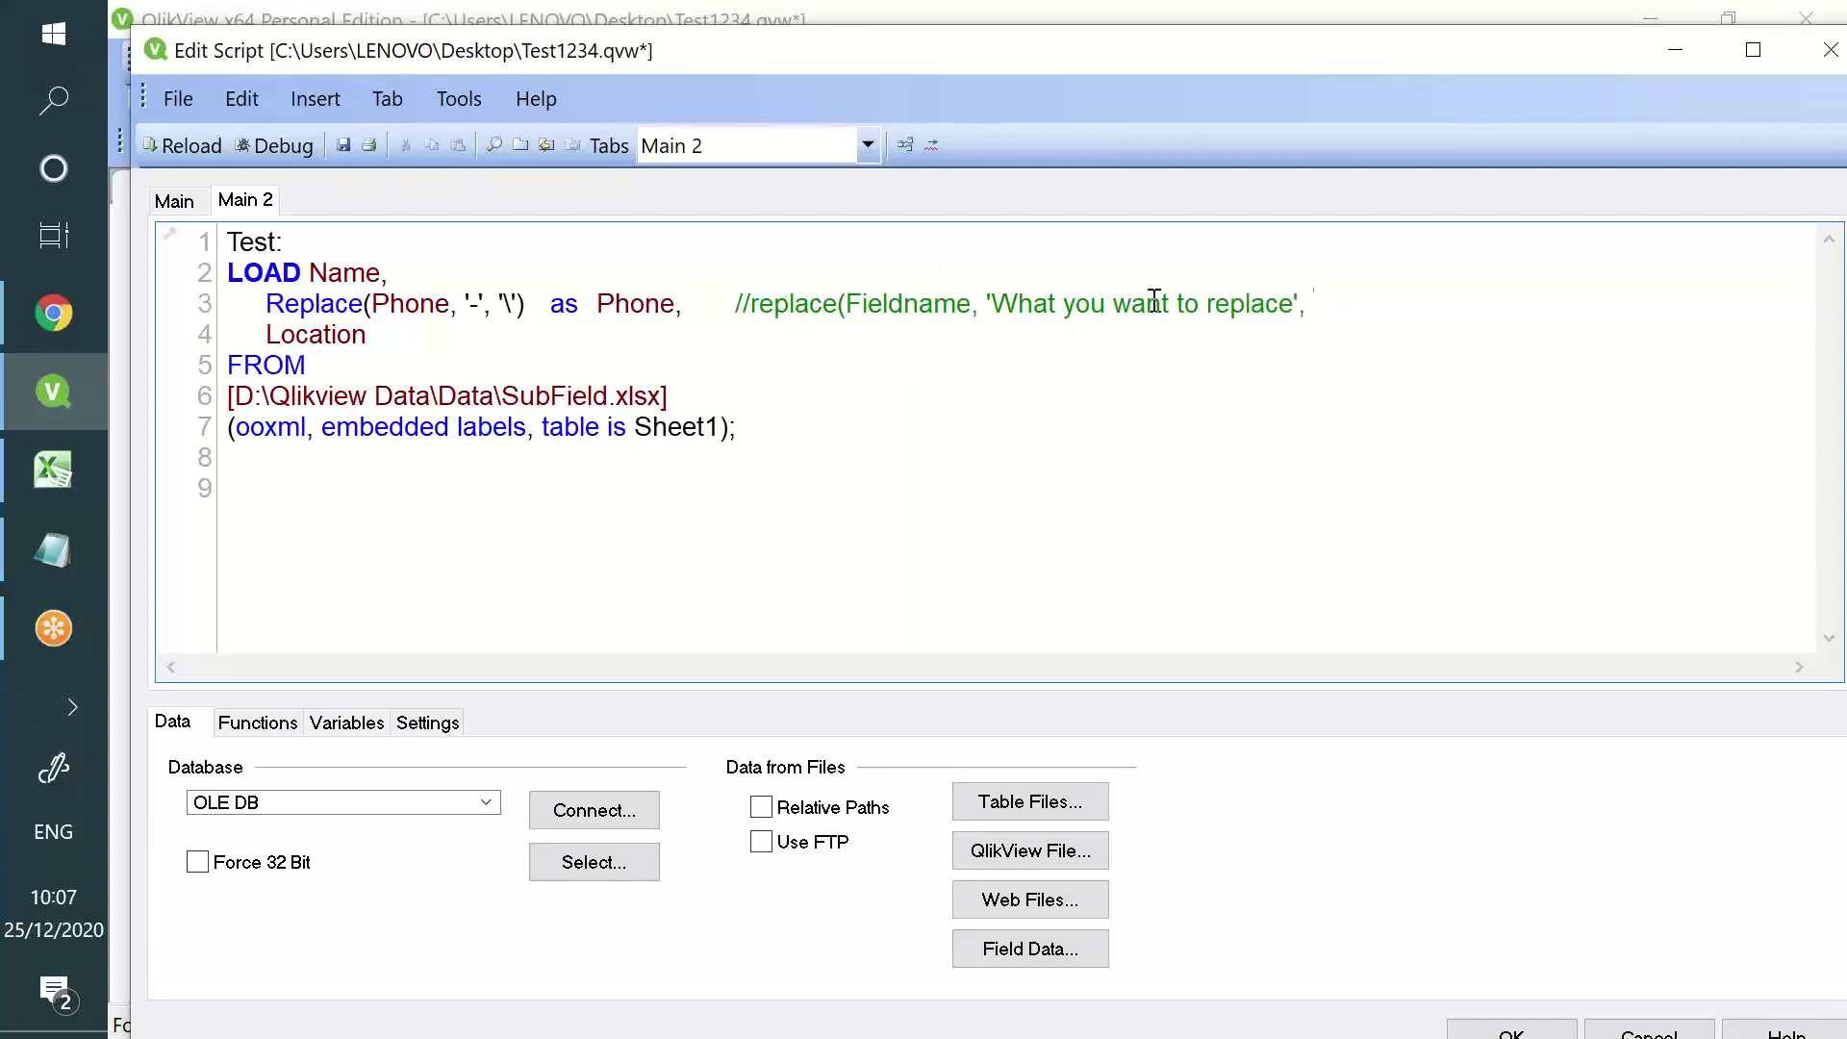
left_click_drag(1199, 304, 1000, 306)
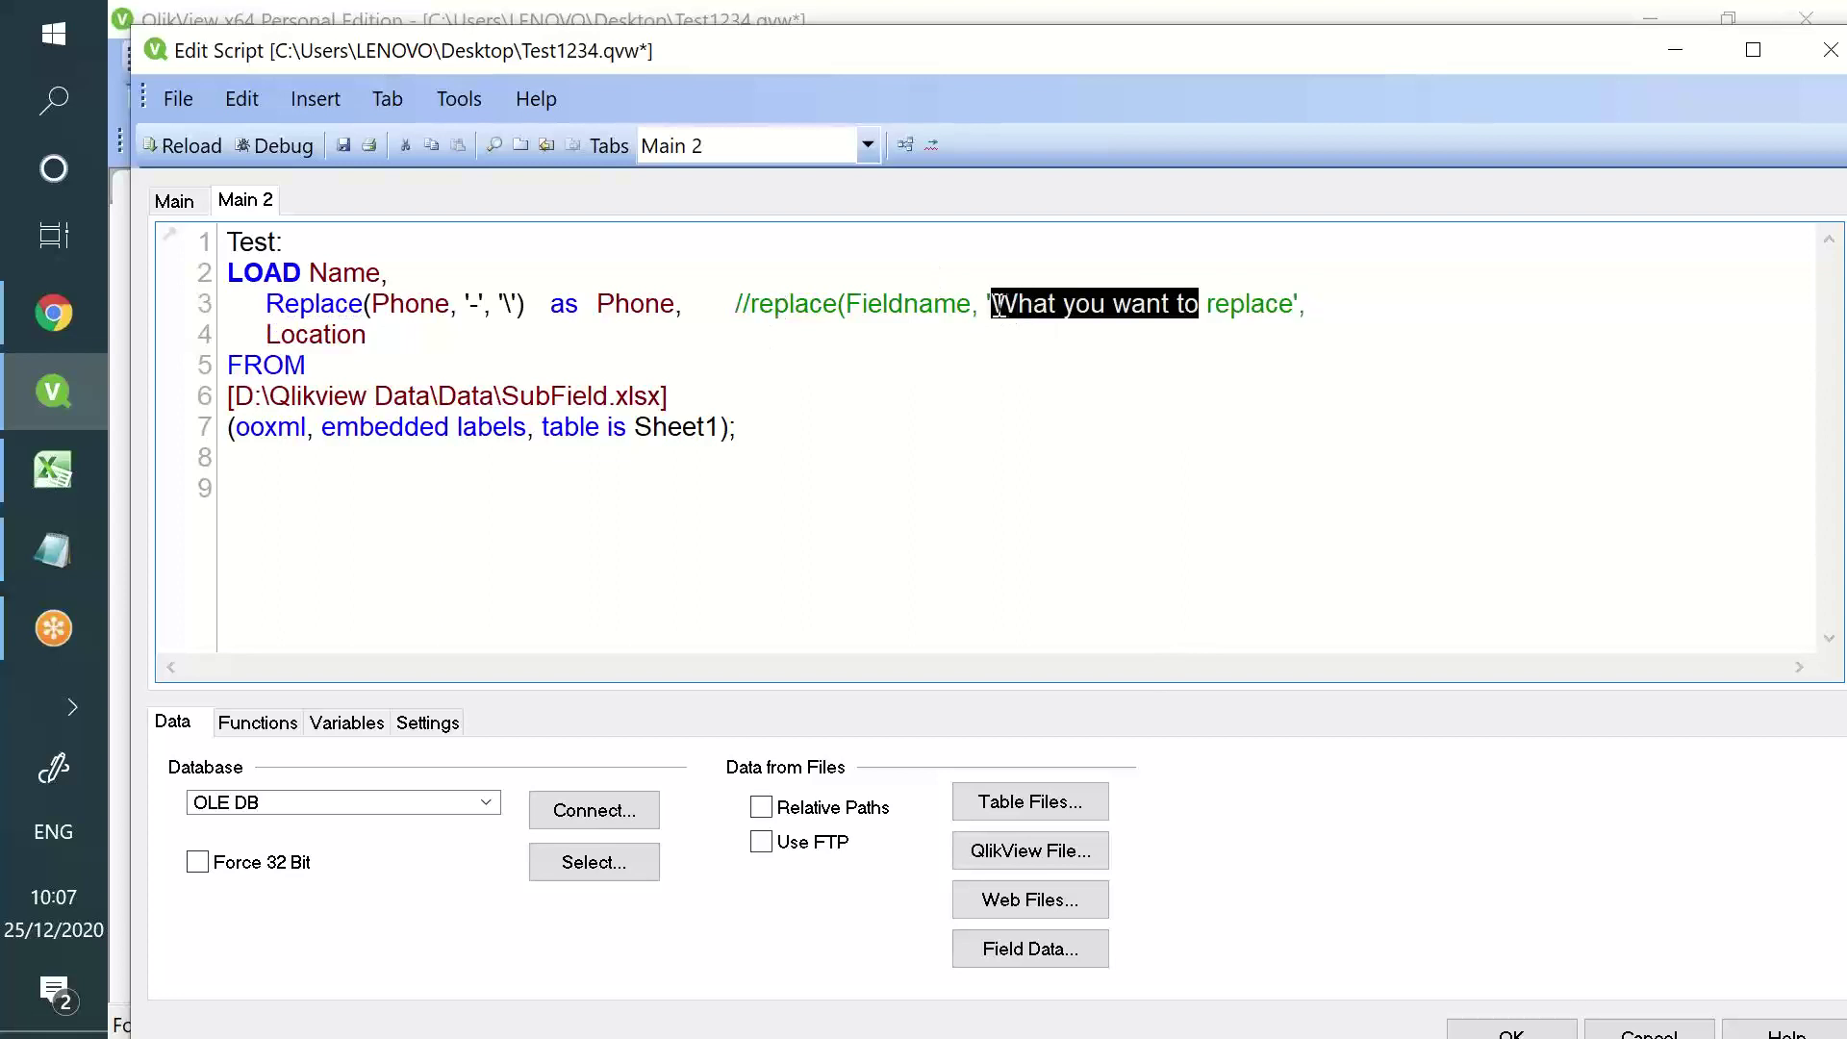
key("BackSpace")
type("Value to be")
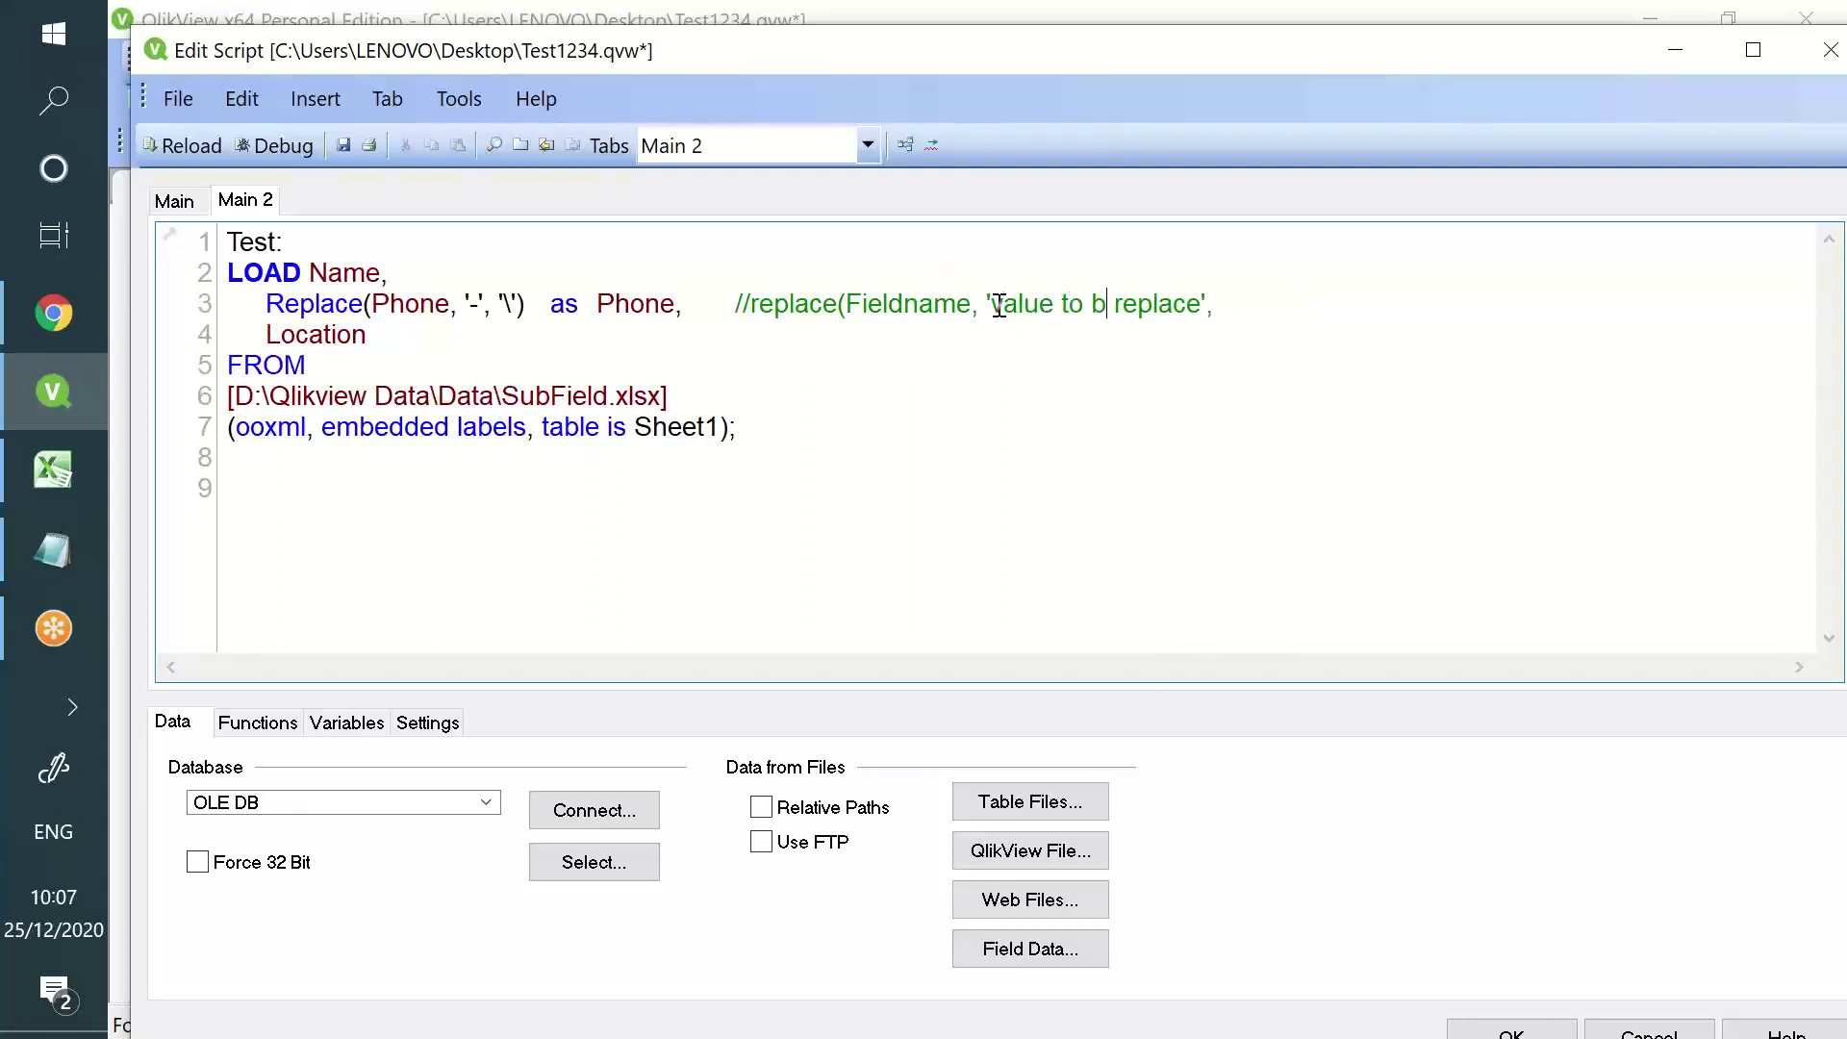
key("BackSpace")
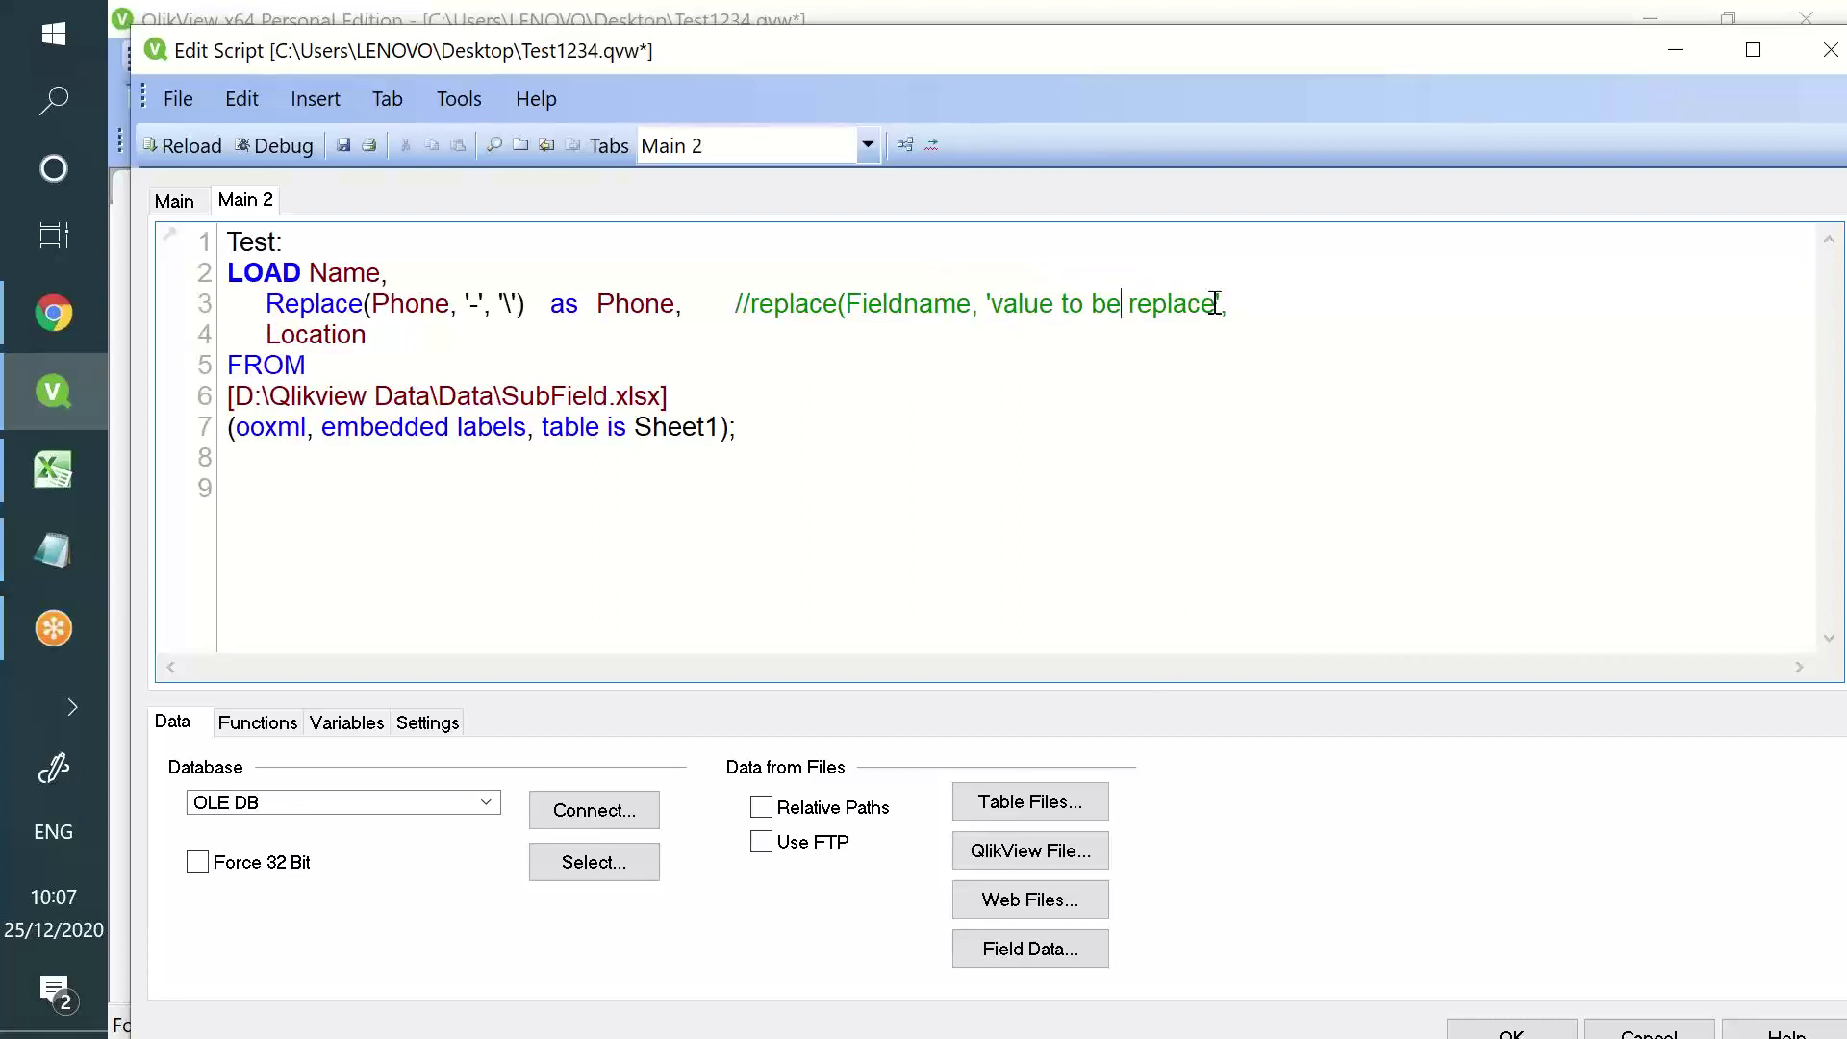
type("d', 'With wh")
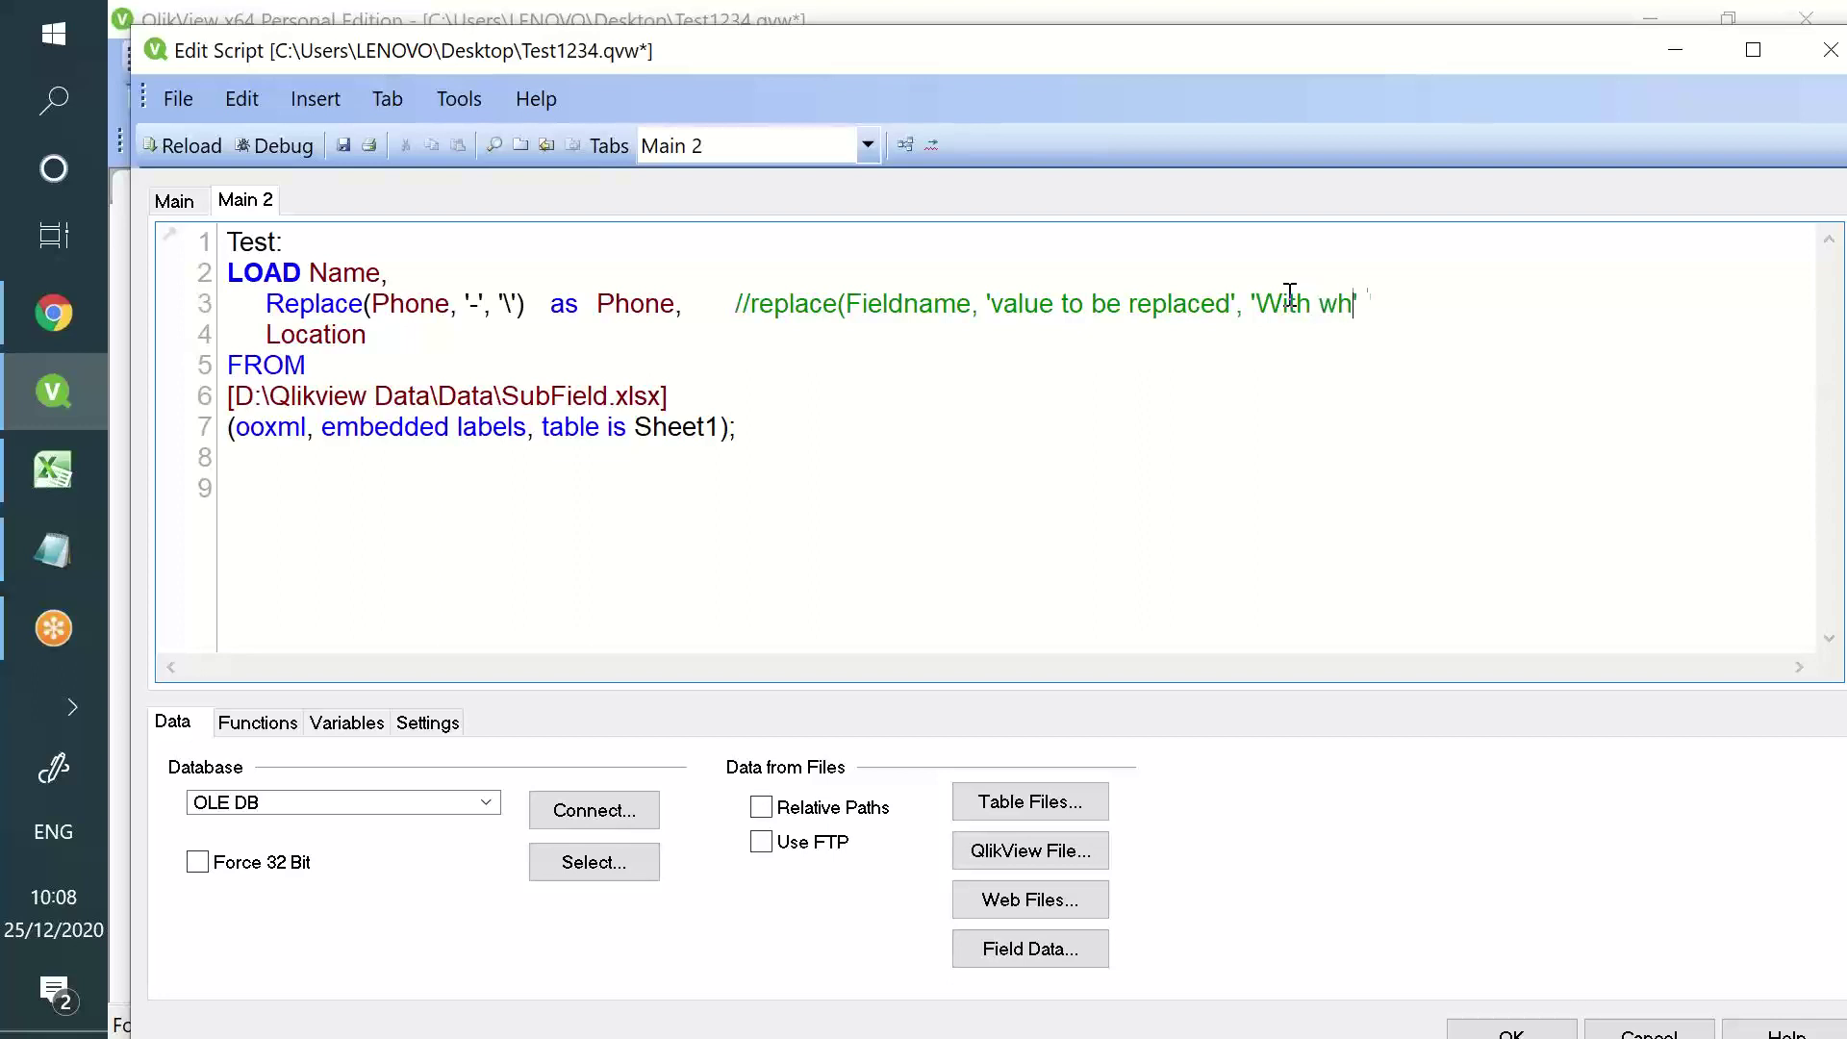
type("at you want ot replace")
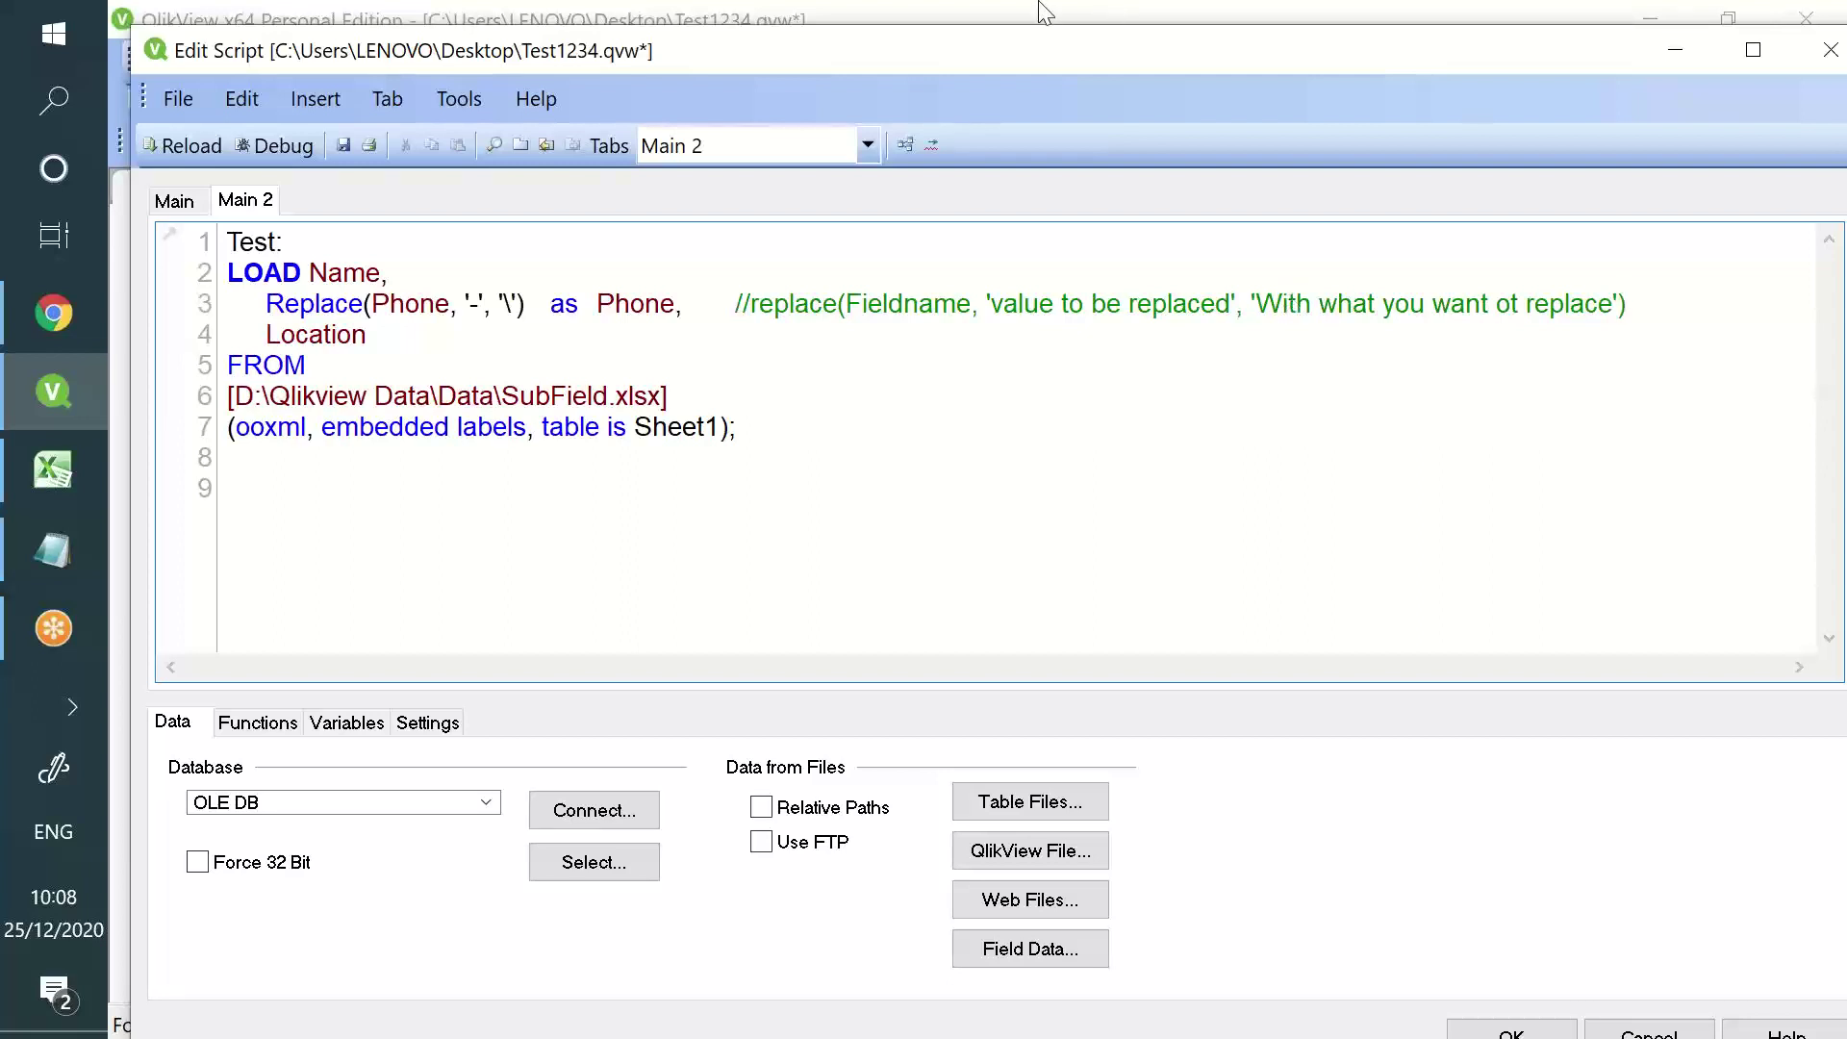
- Highlight the hyphen and backslash arguments in the Replace call, then save the script
double_click(474, 304)
double_click(507, 303)
left_click(341, 146)
- Reload so Phone shows backslashes, then move the Name list box to the top of the sheet
left_click(206, 154)
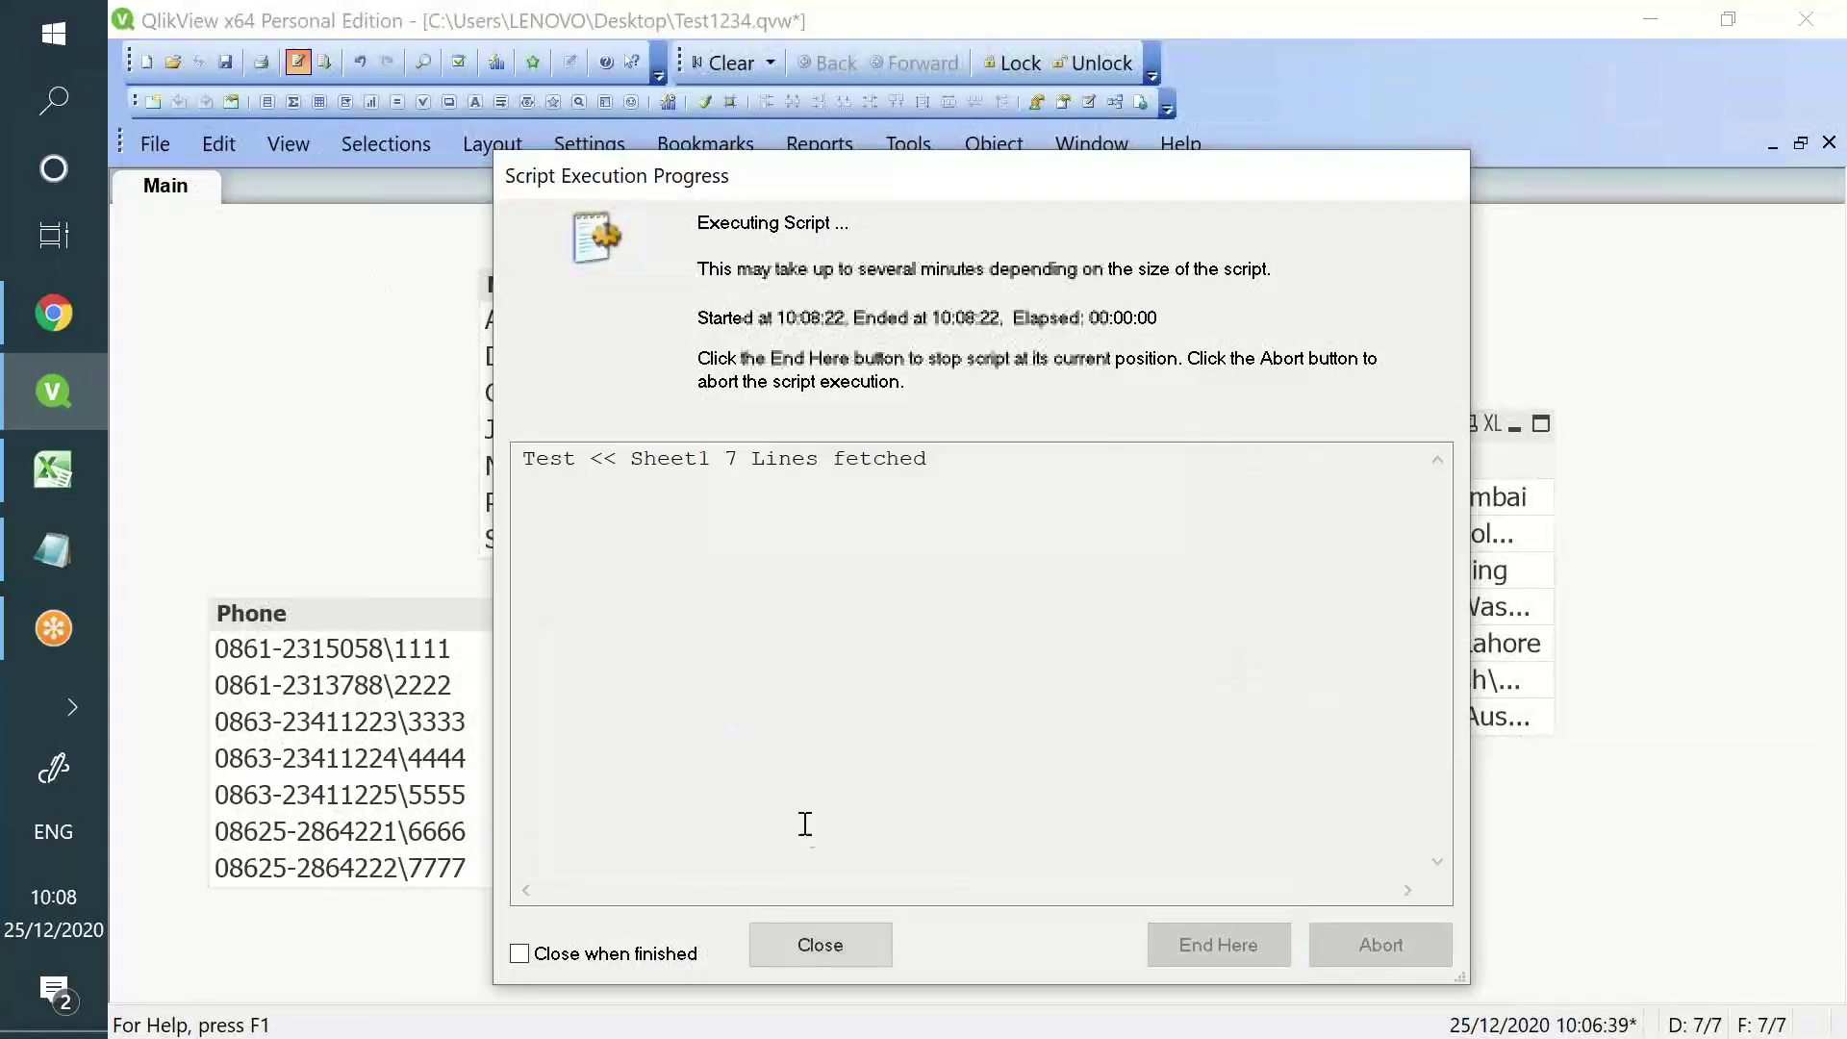
left_click(823, 945)
left_click(1020, 944)
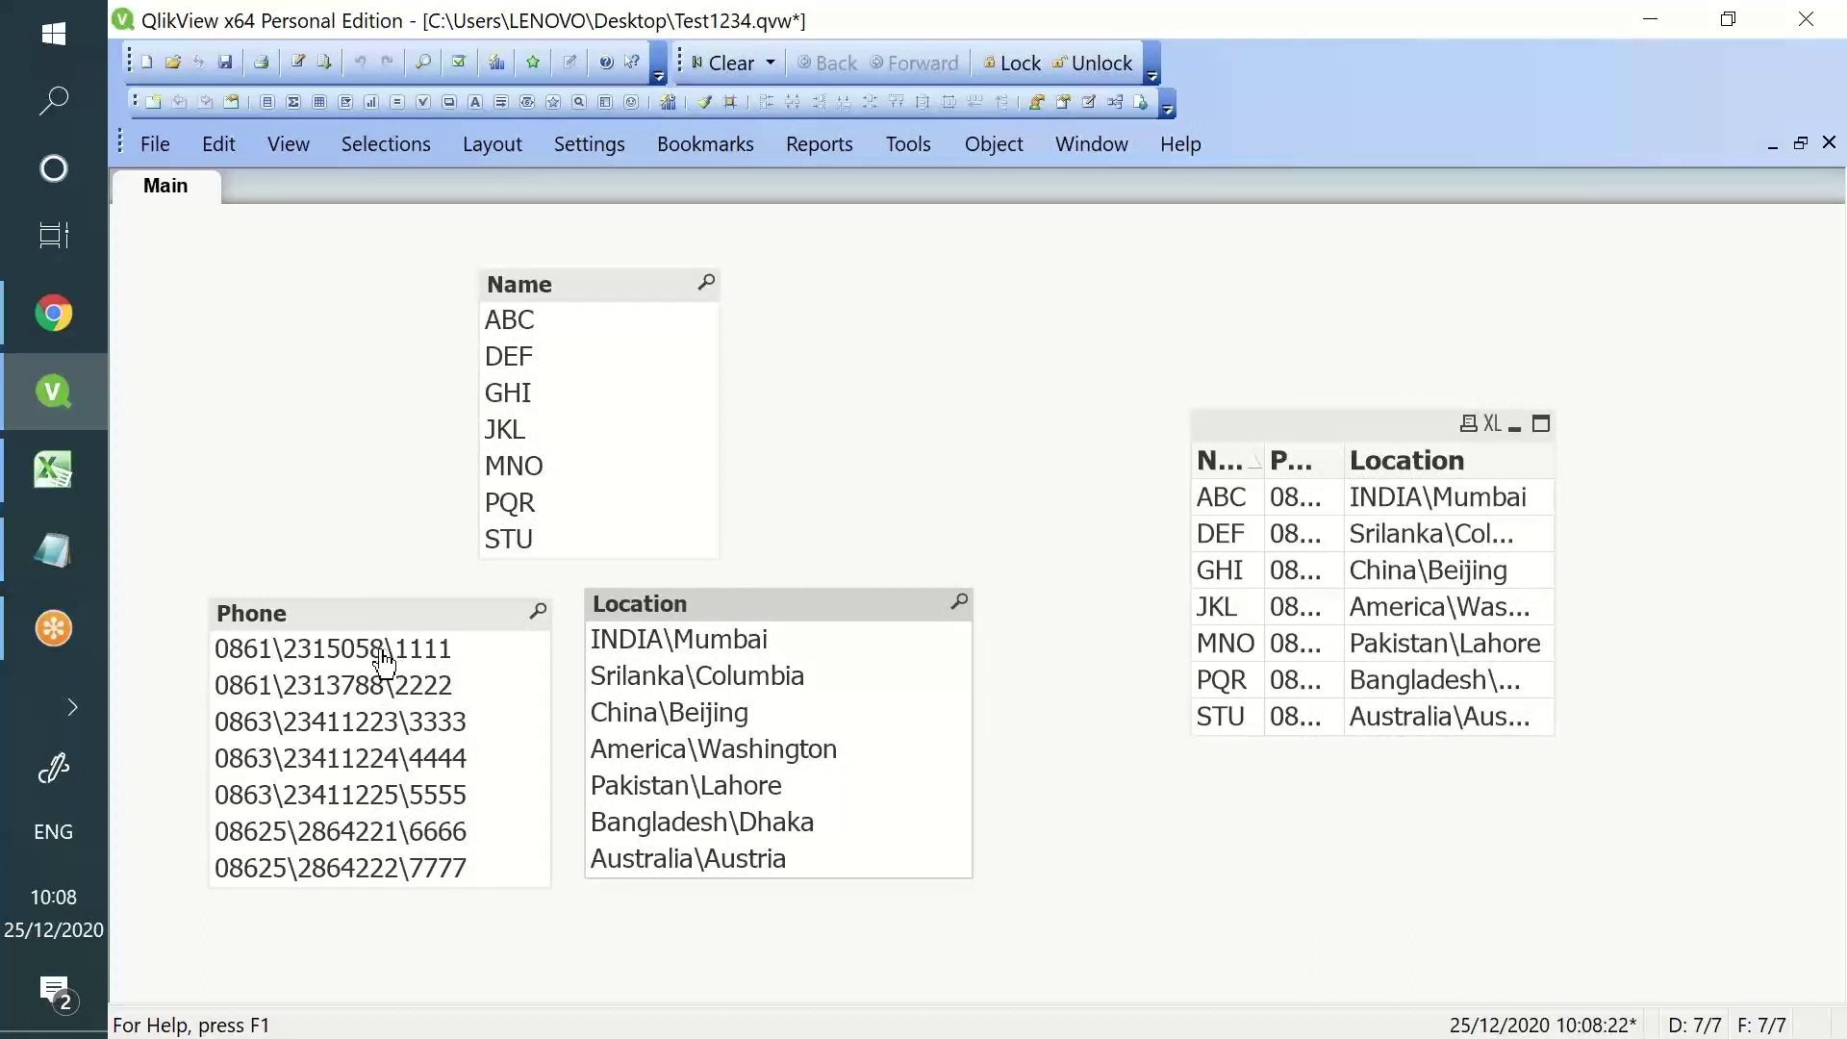
left_click_drag(520, 293, 950, 252)
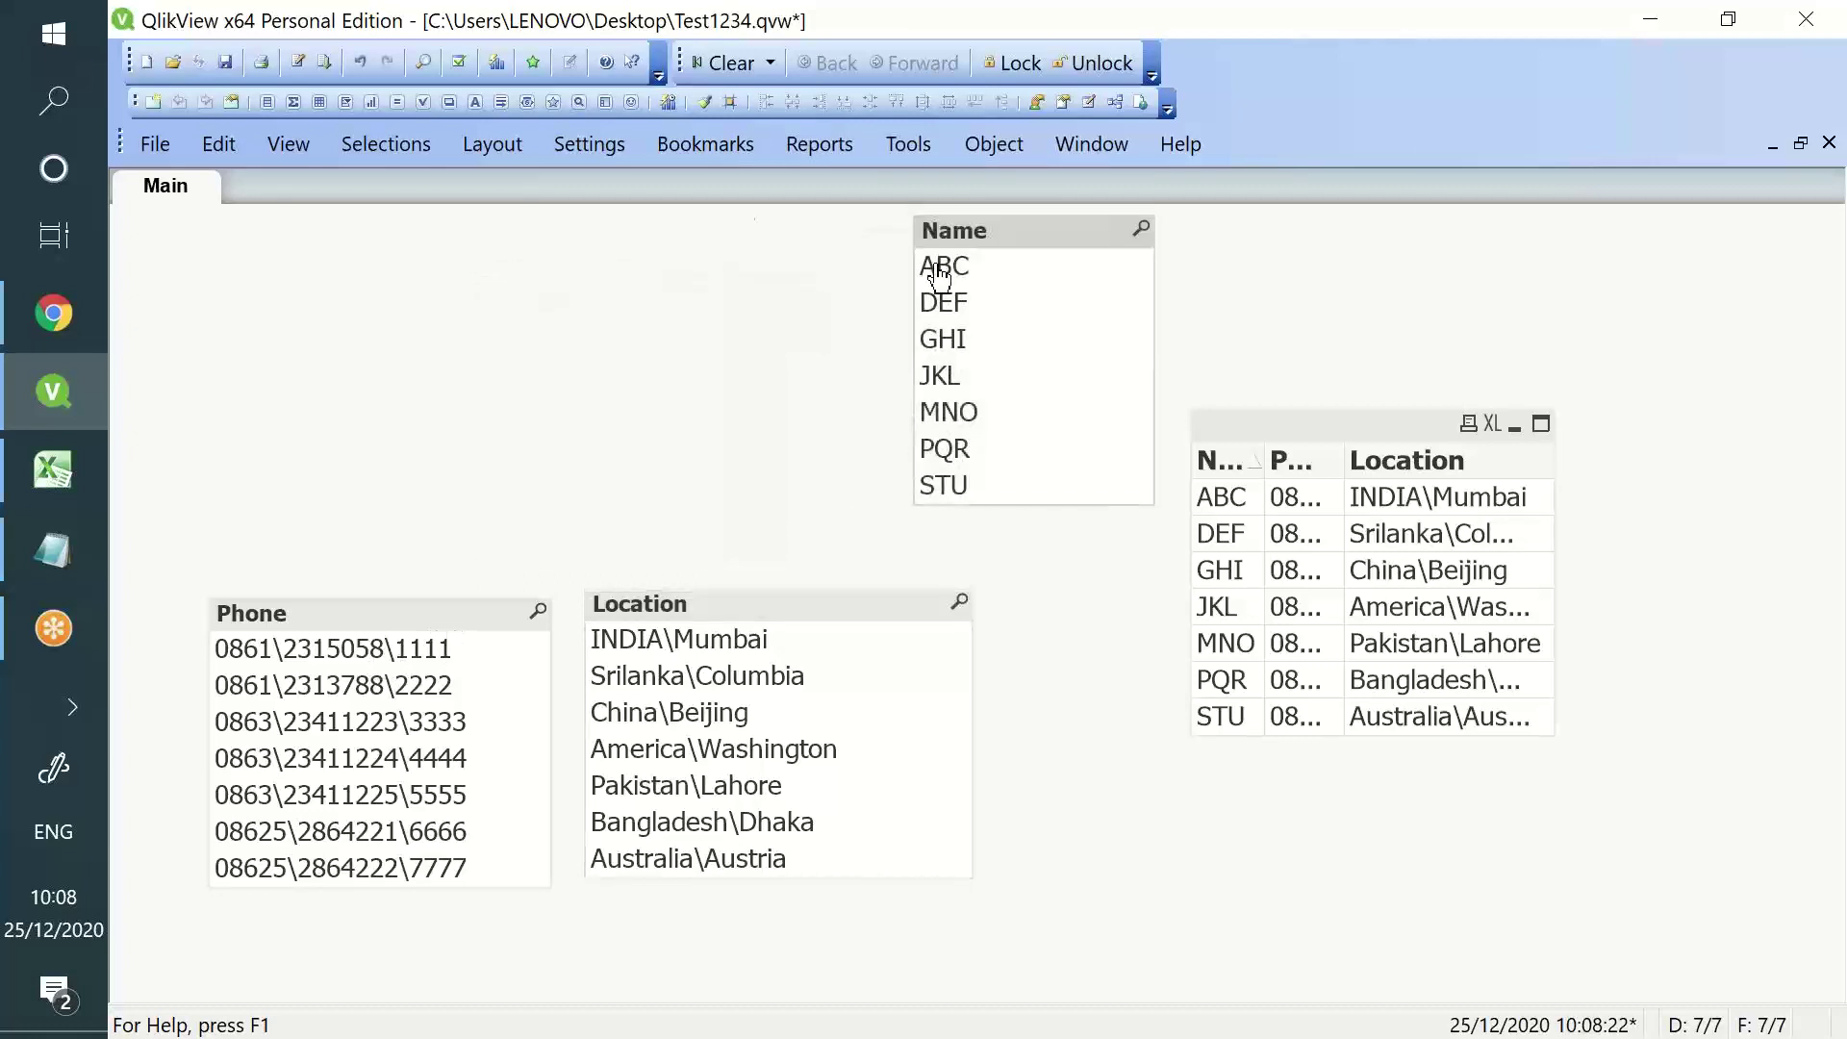
left_click(299, 69)
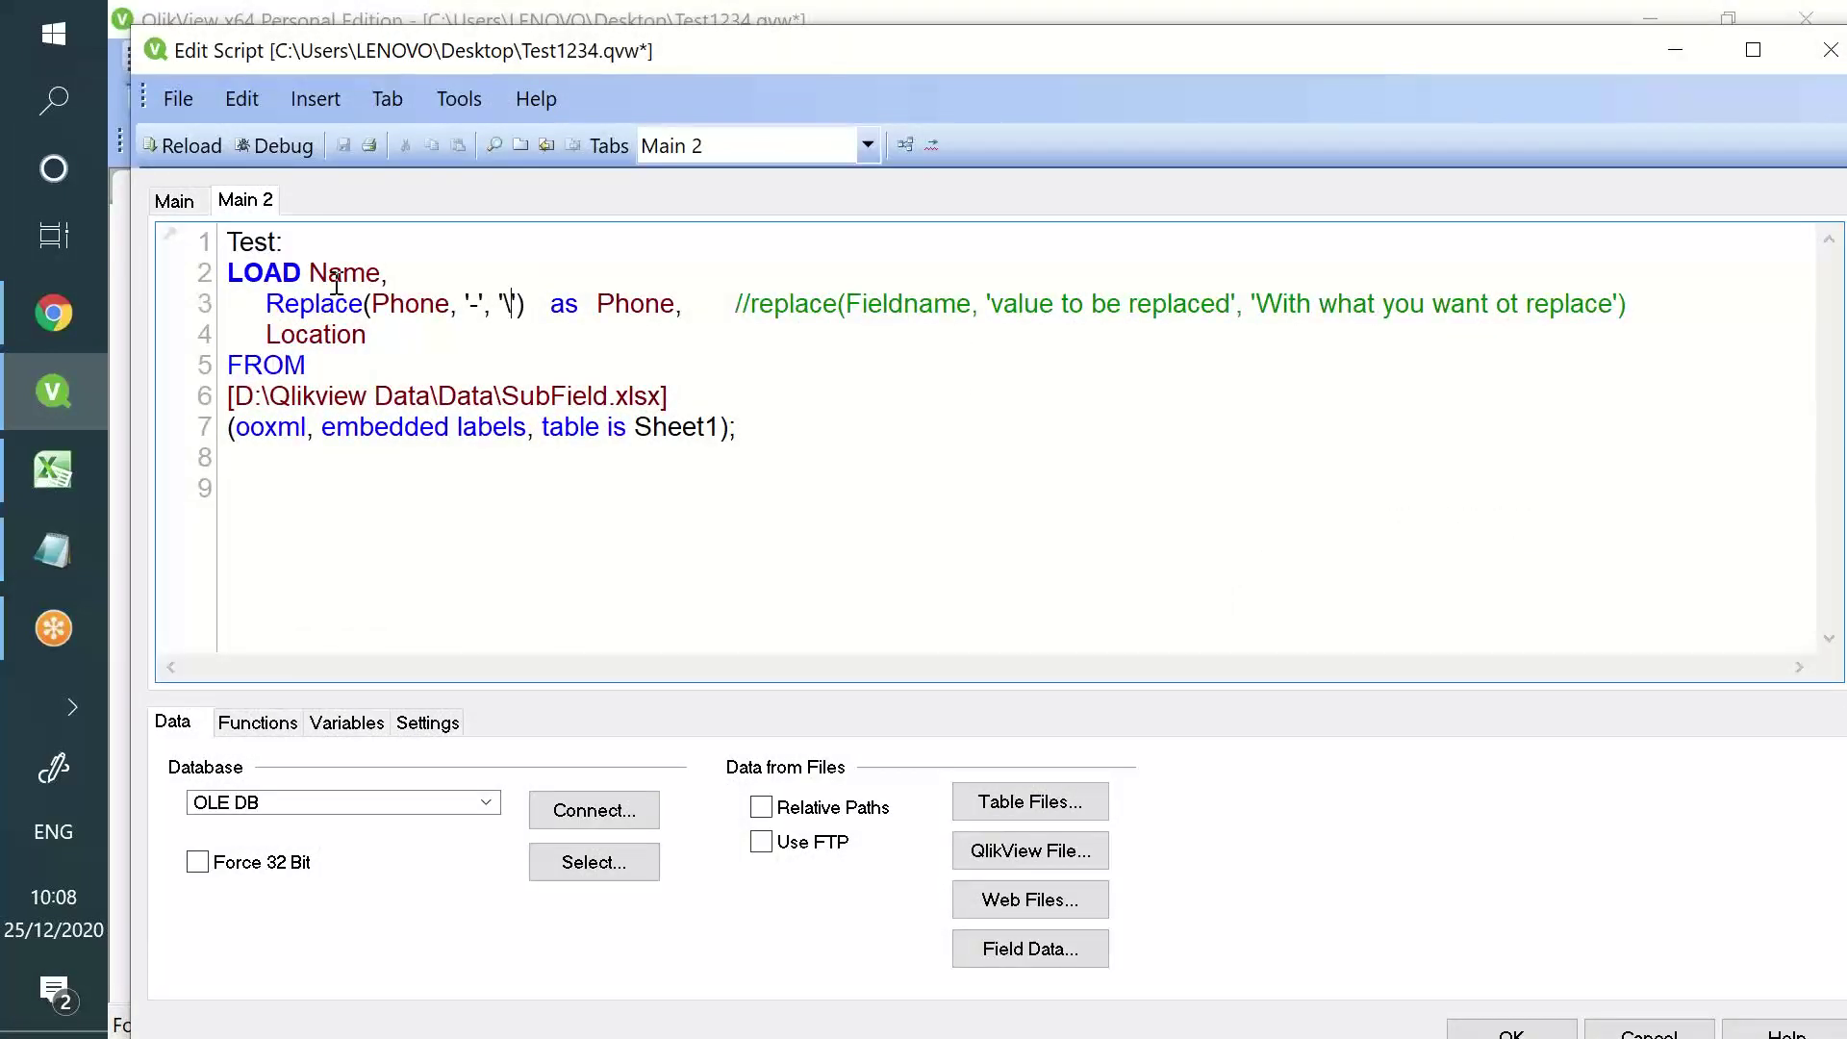
- Rewrite line 2 as Replace(Name, 'A','a') as Name
left_click(328, 273)
type("RepaName,")
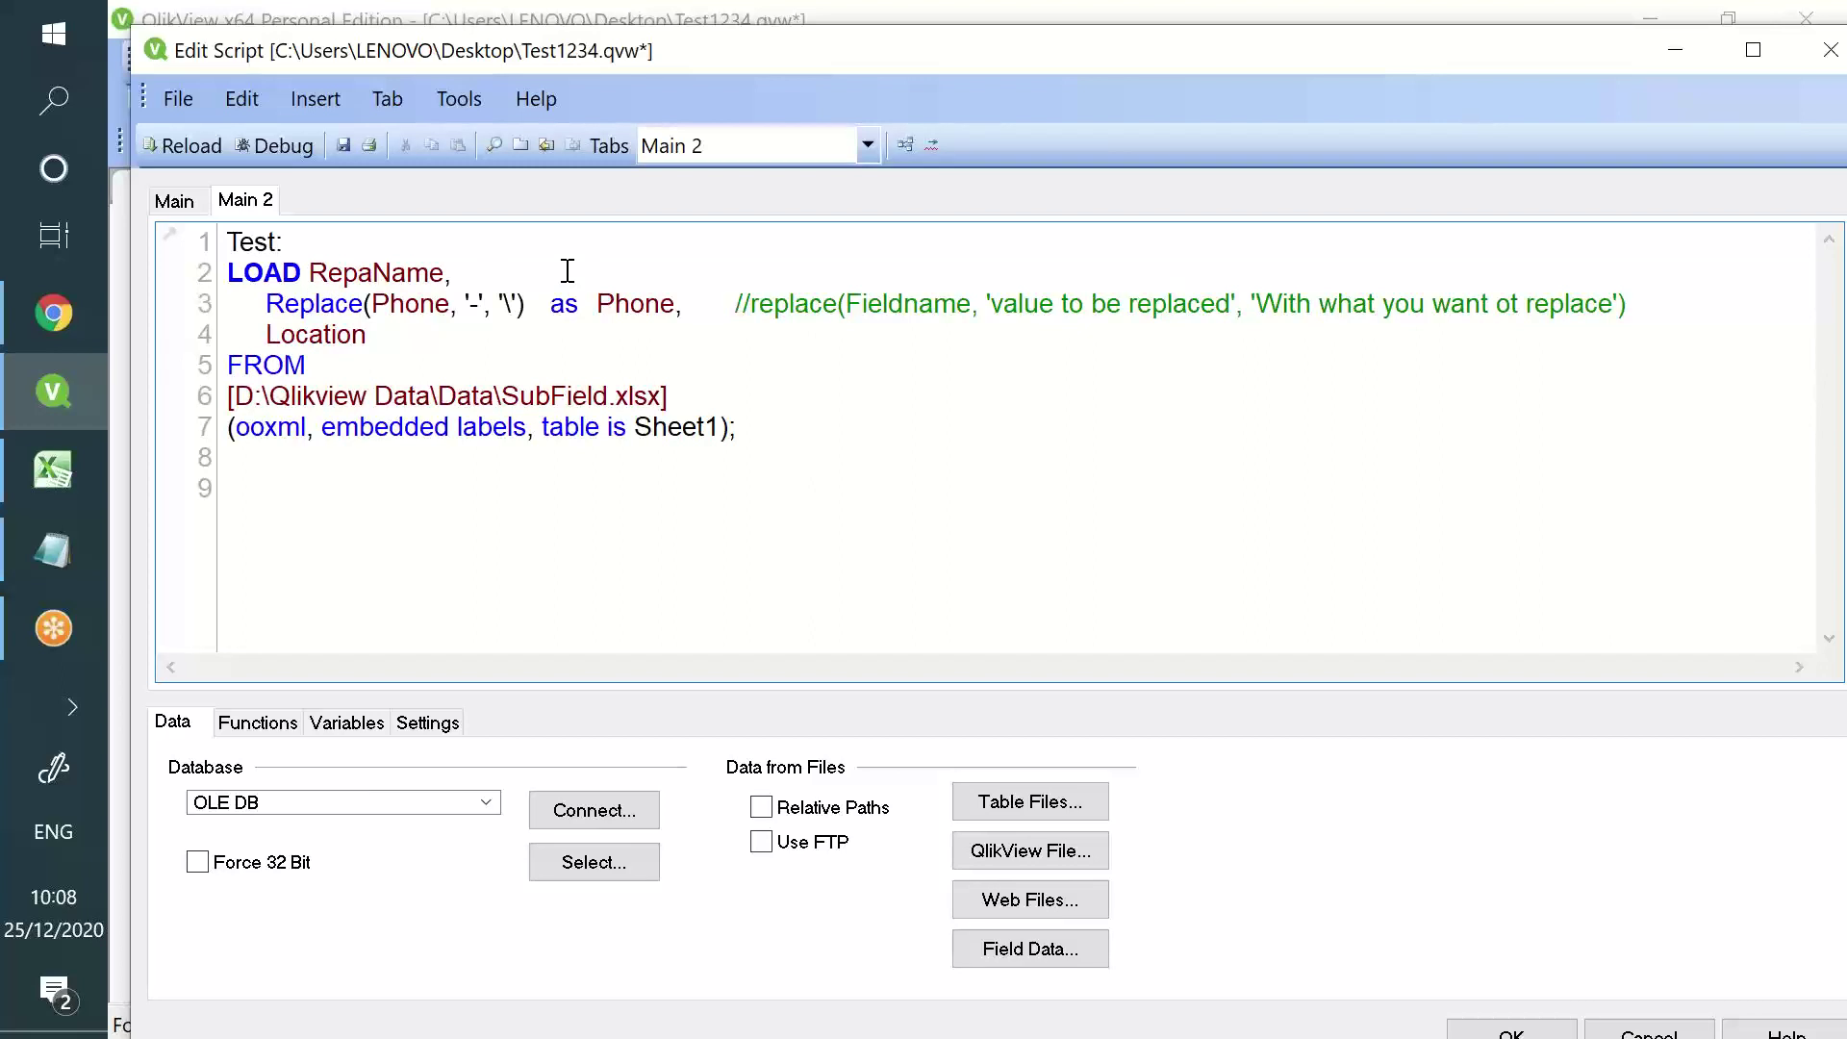
key("BackSpace")
type("lace(")
left_click(525, 284)
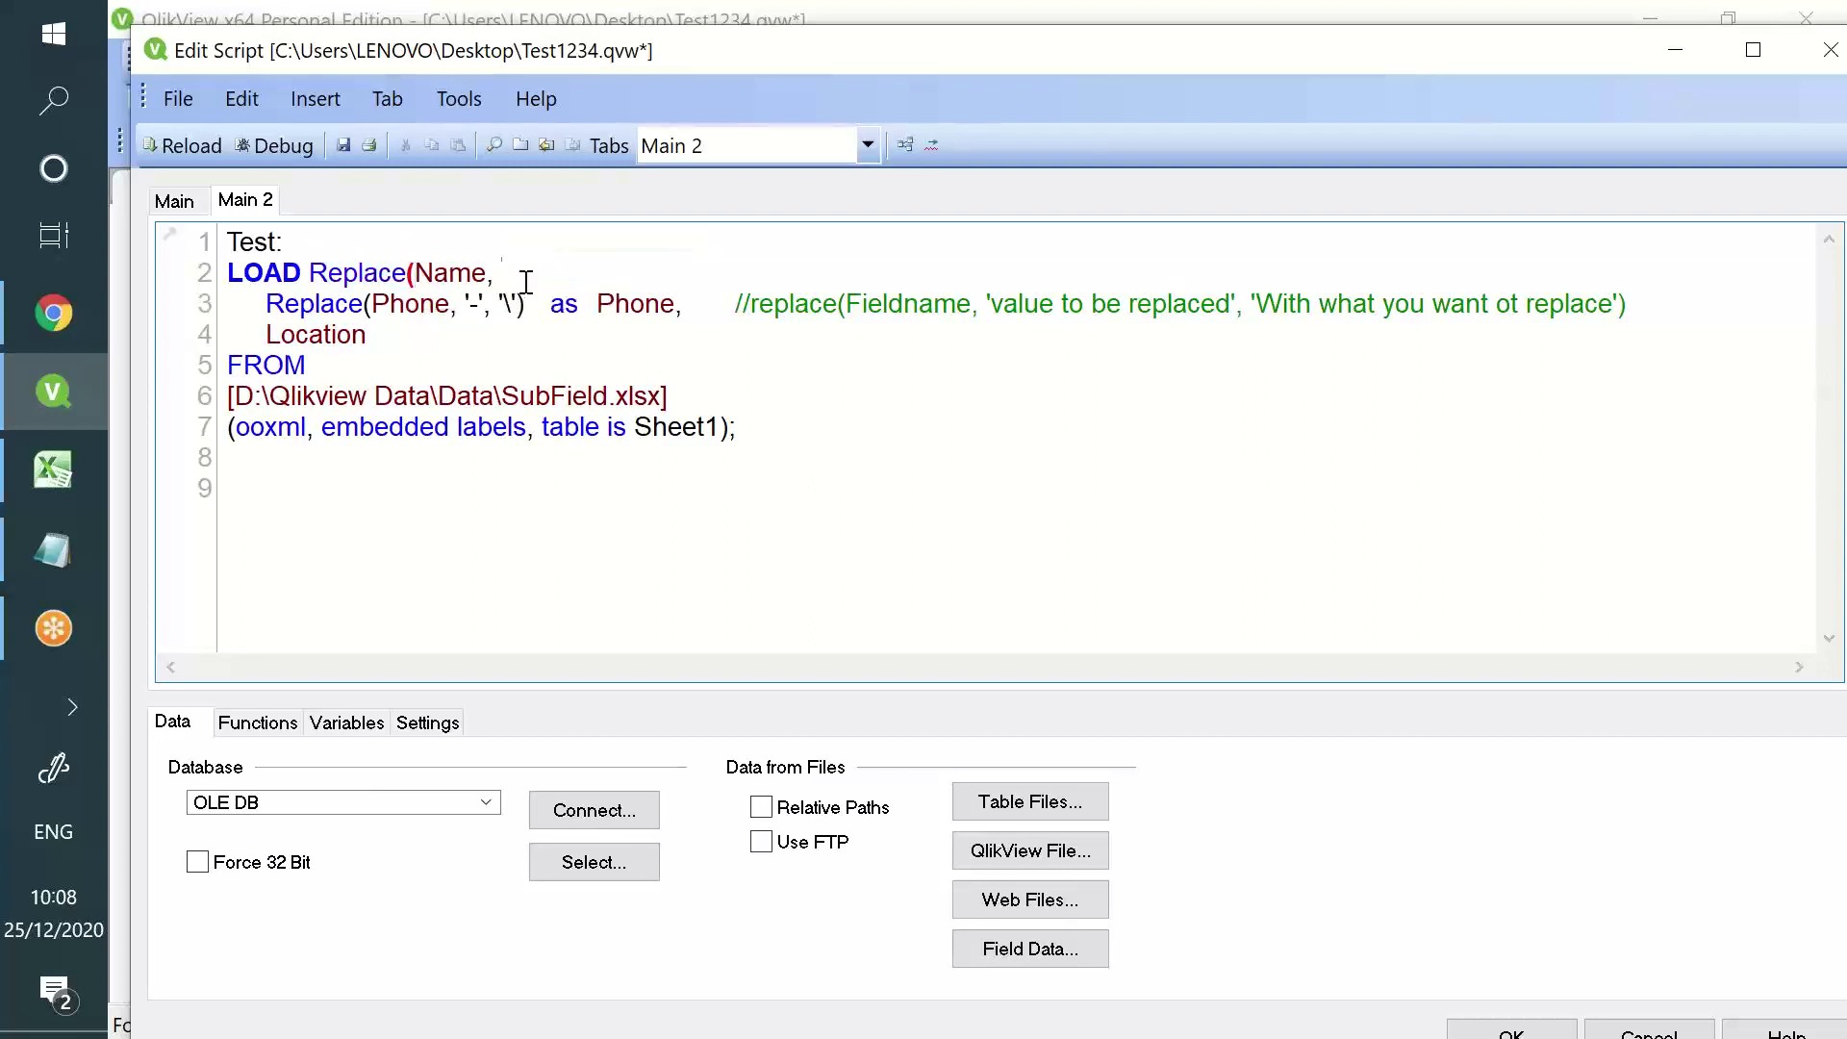
type("'")
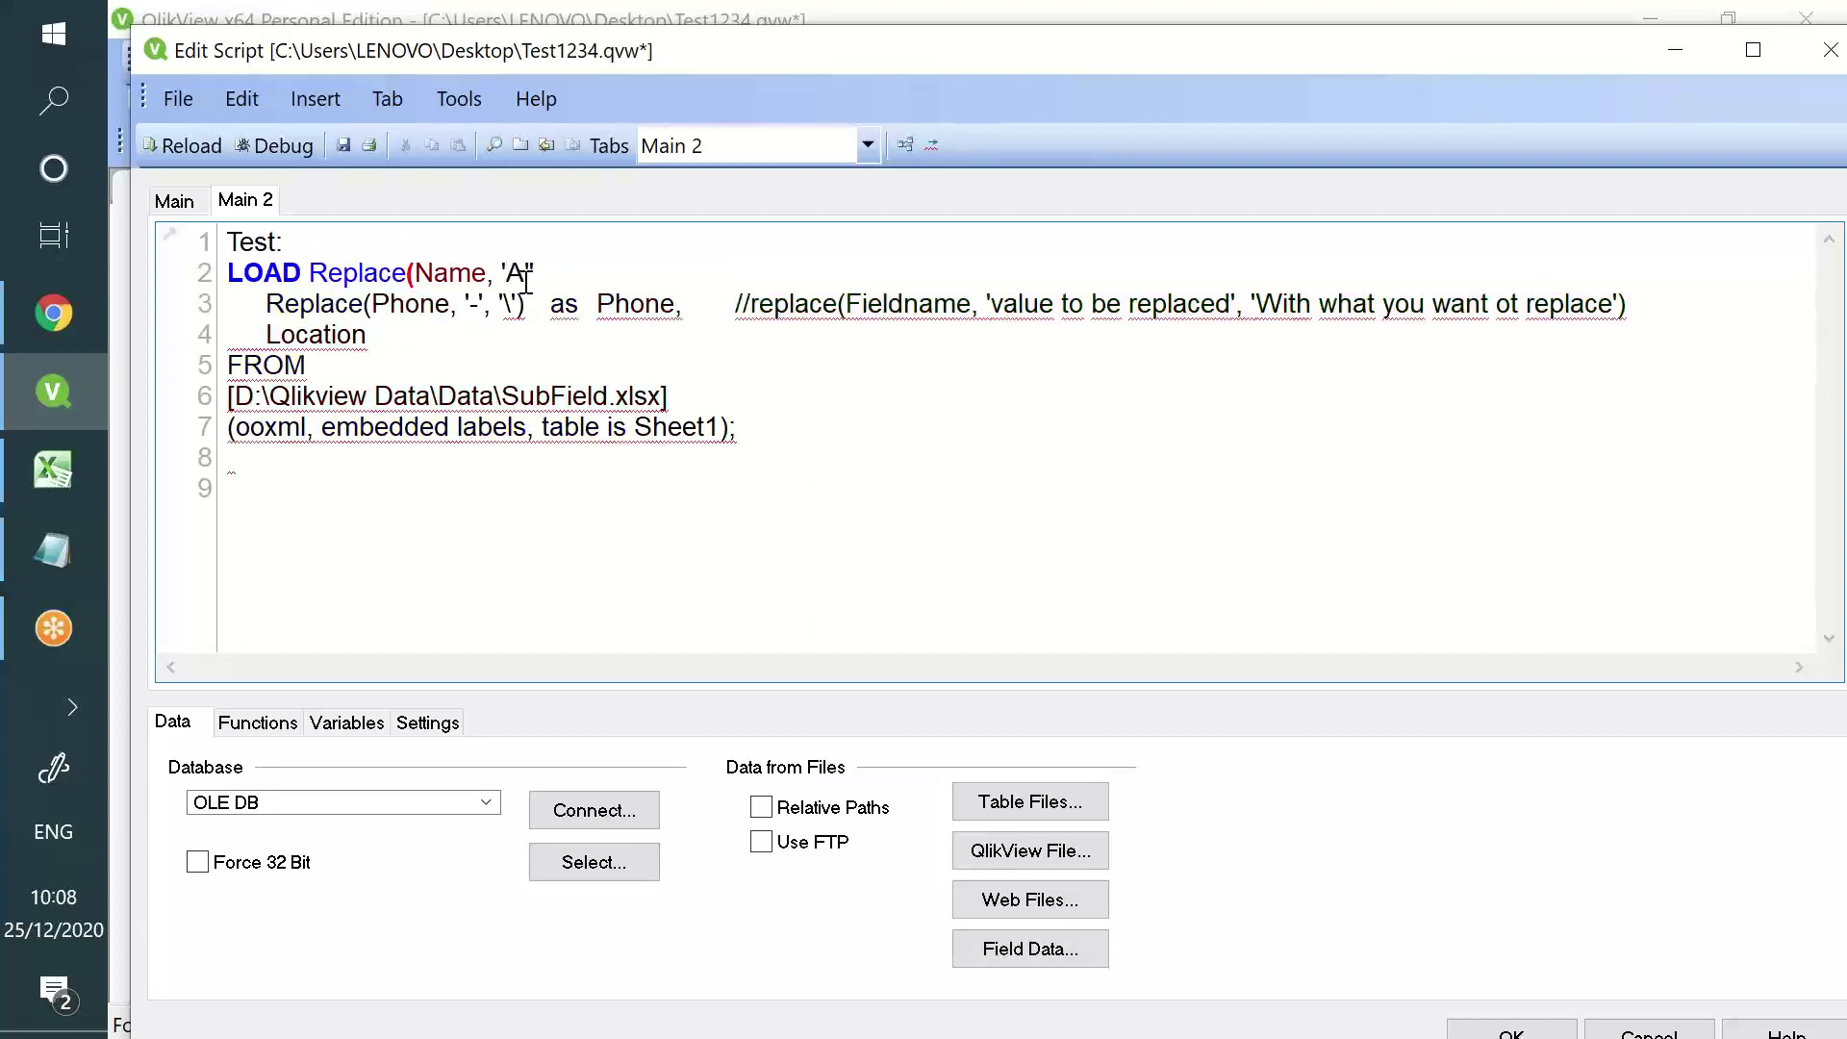
type("A','a")
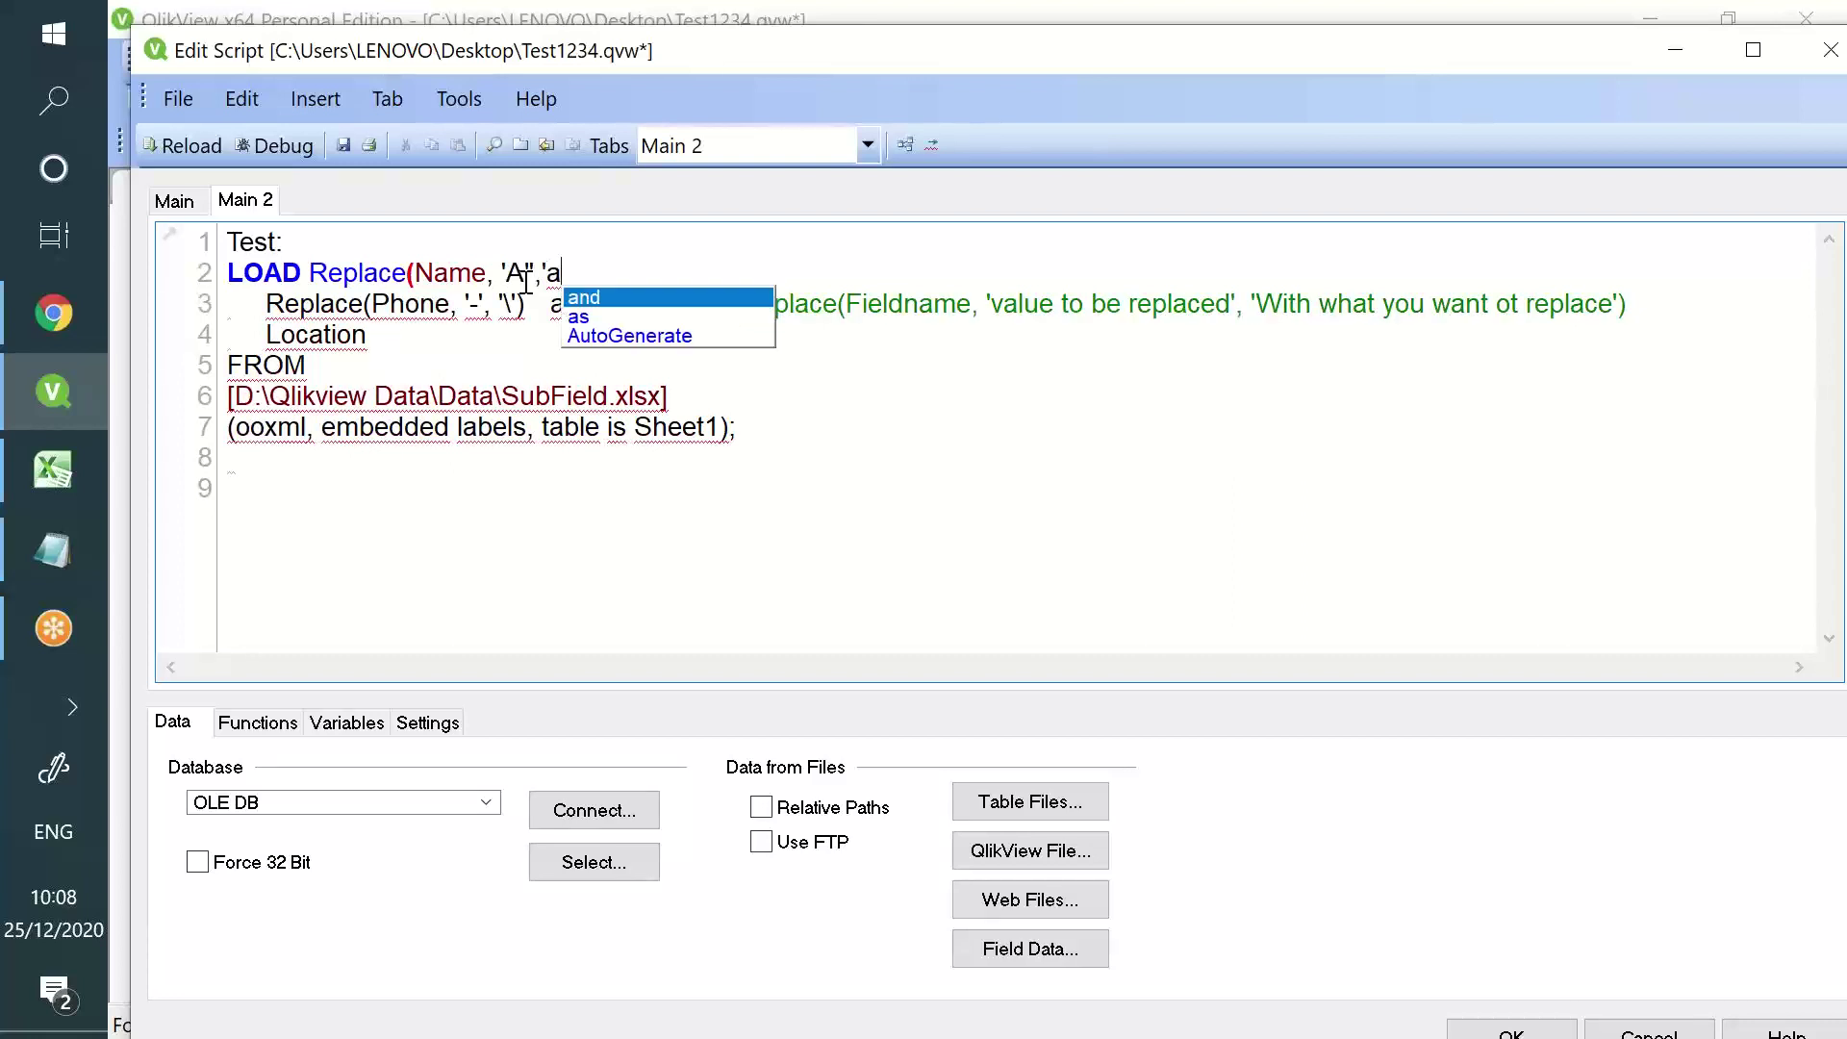
type("')  as  Name,")
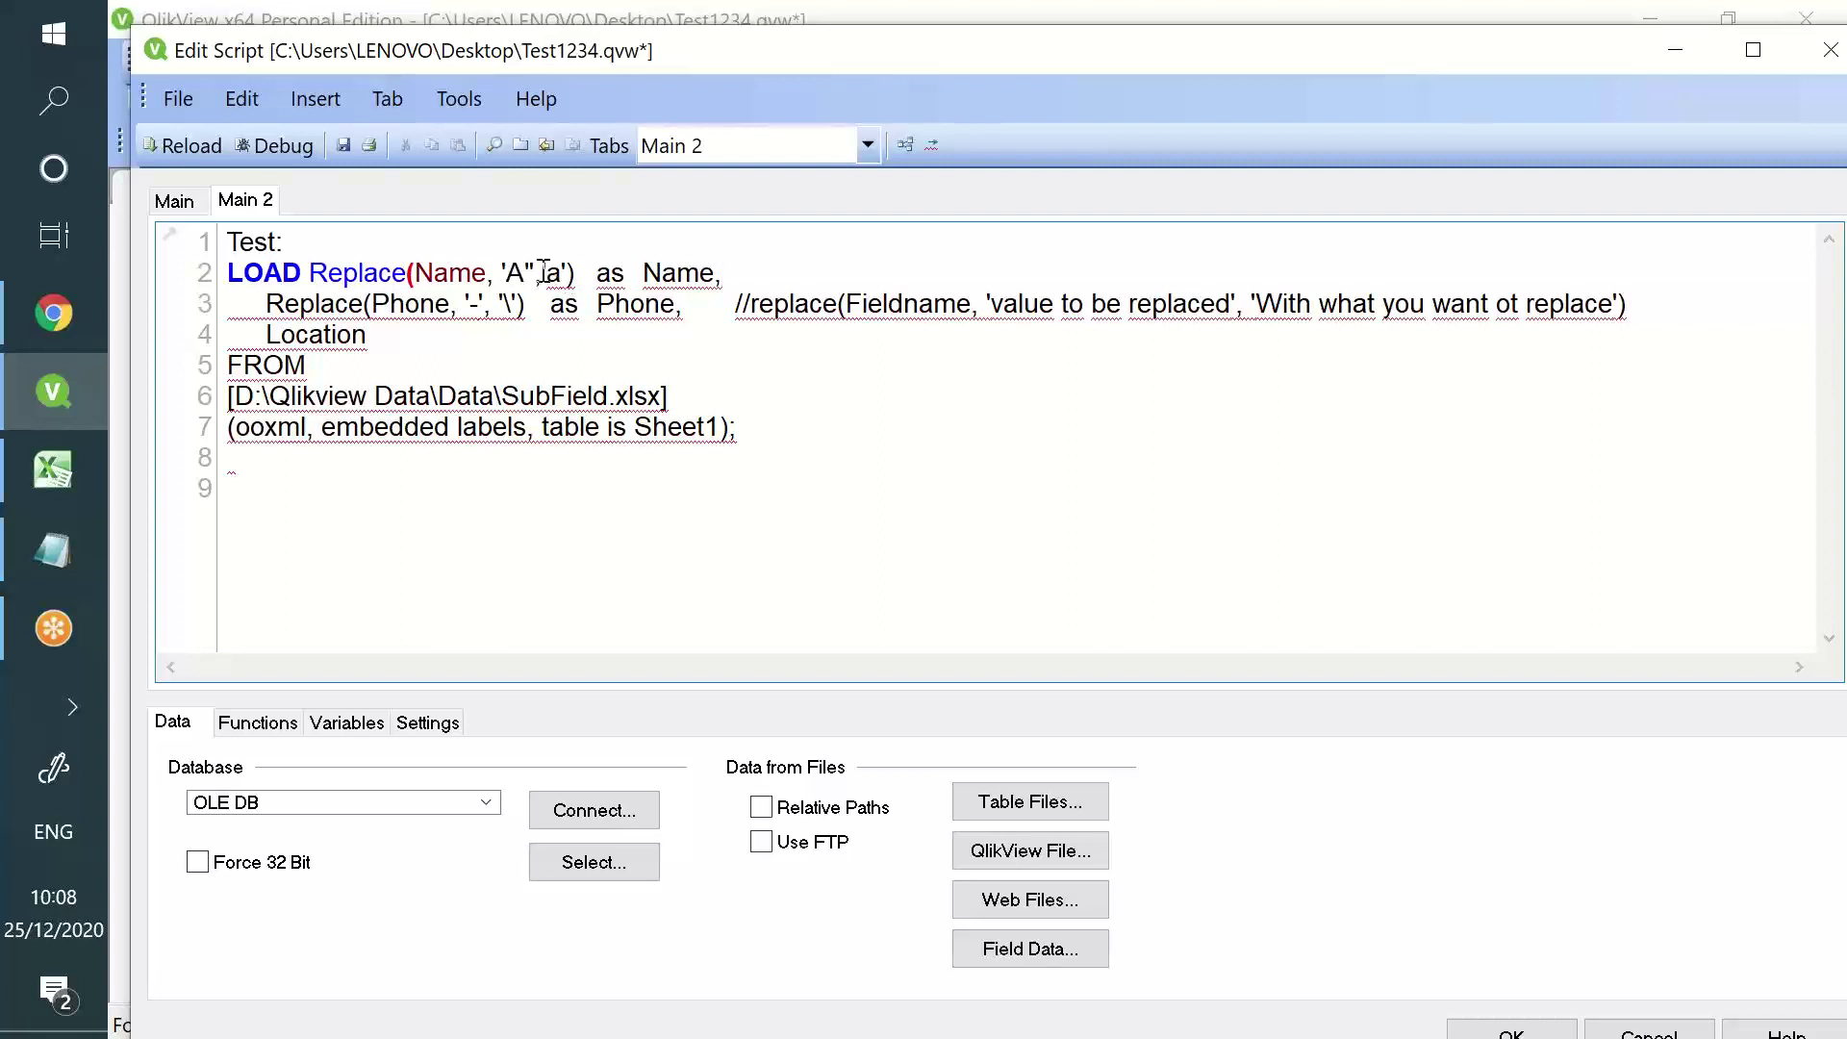
- Fix the misplaced quote in the replace arguments, then save and reload the script
left_click_drag(535, 272, 561, 272)
key("Left")
key("BackSpace")
type("'")
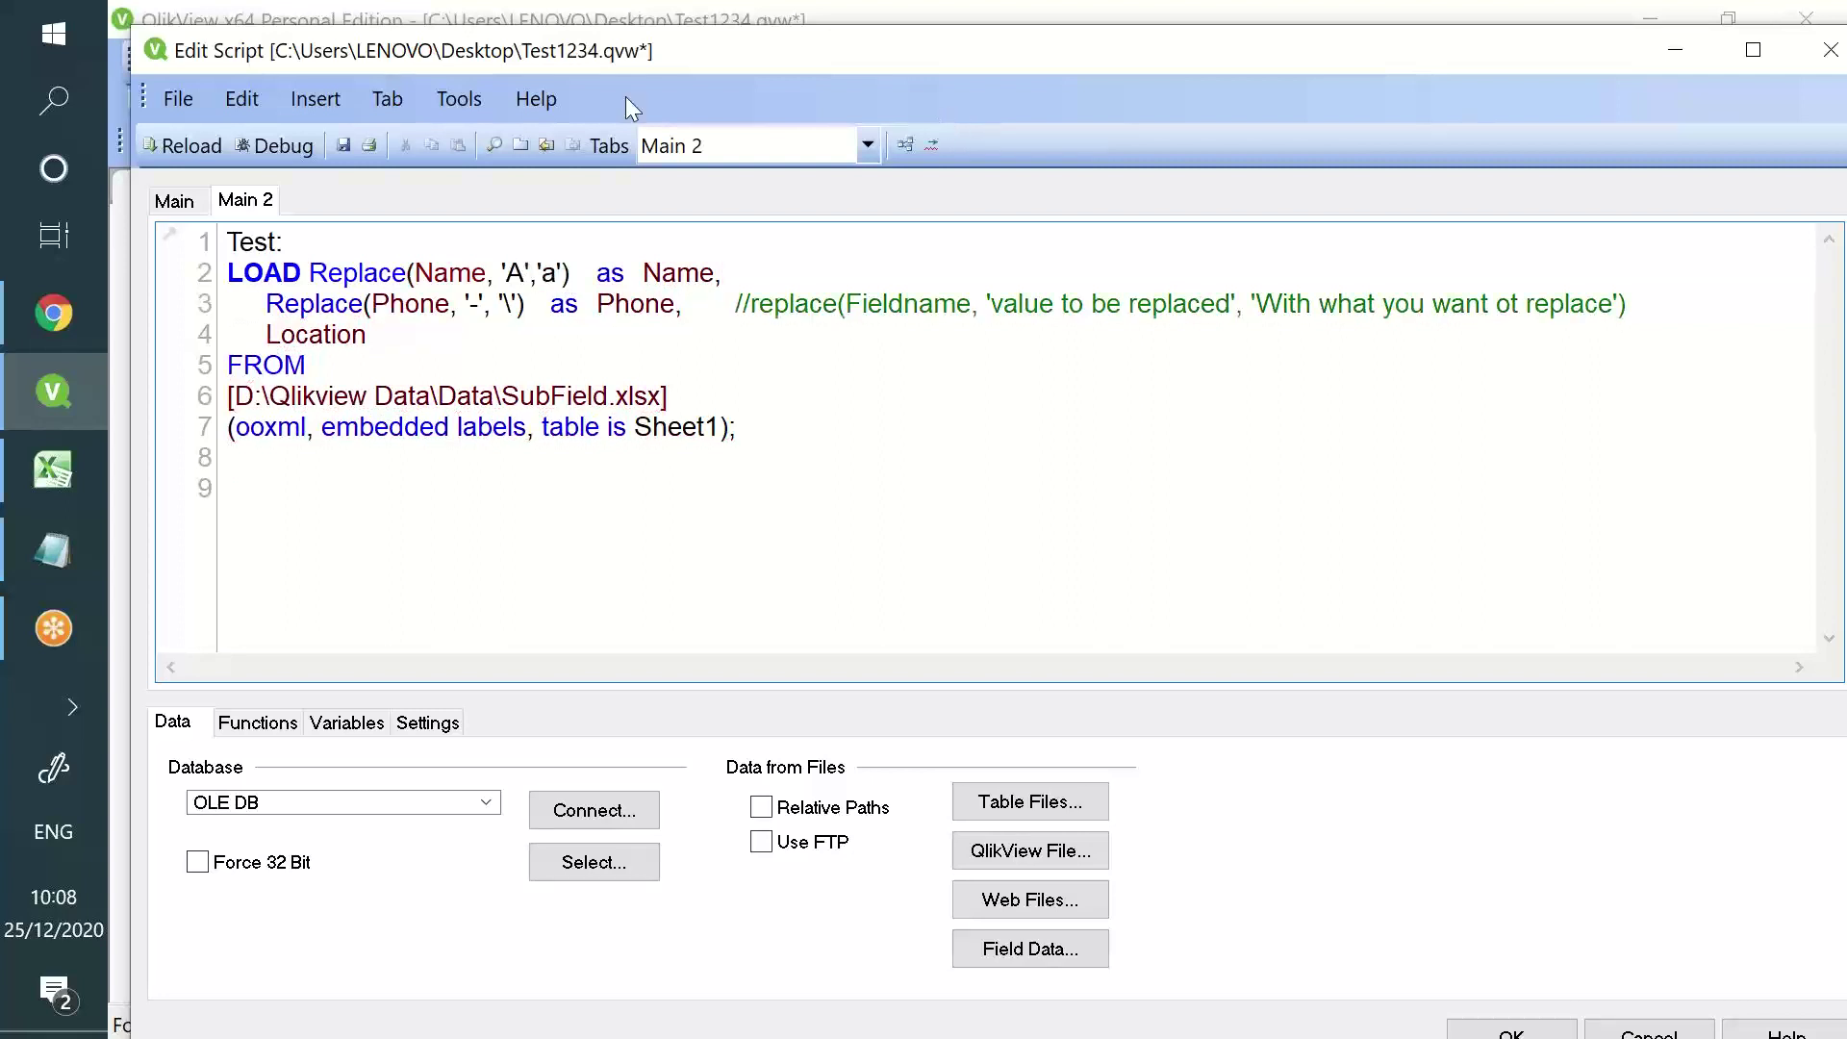
left_click(343, 145)
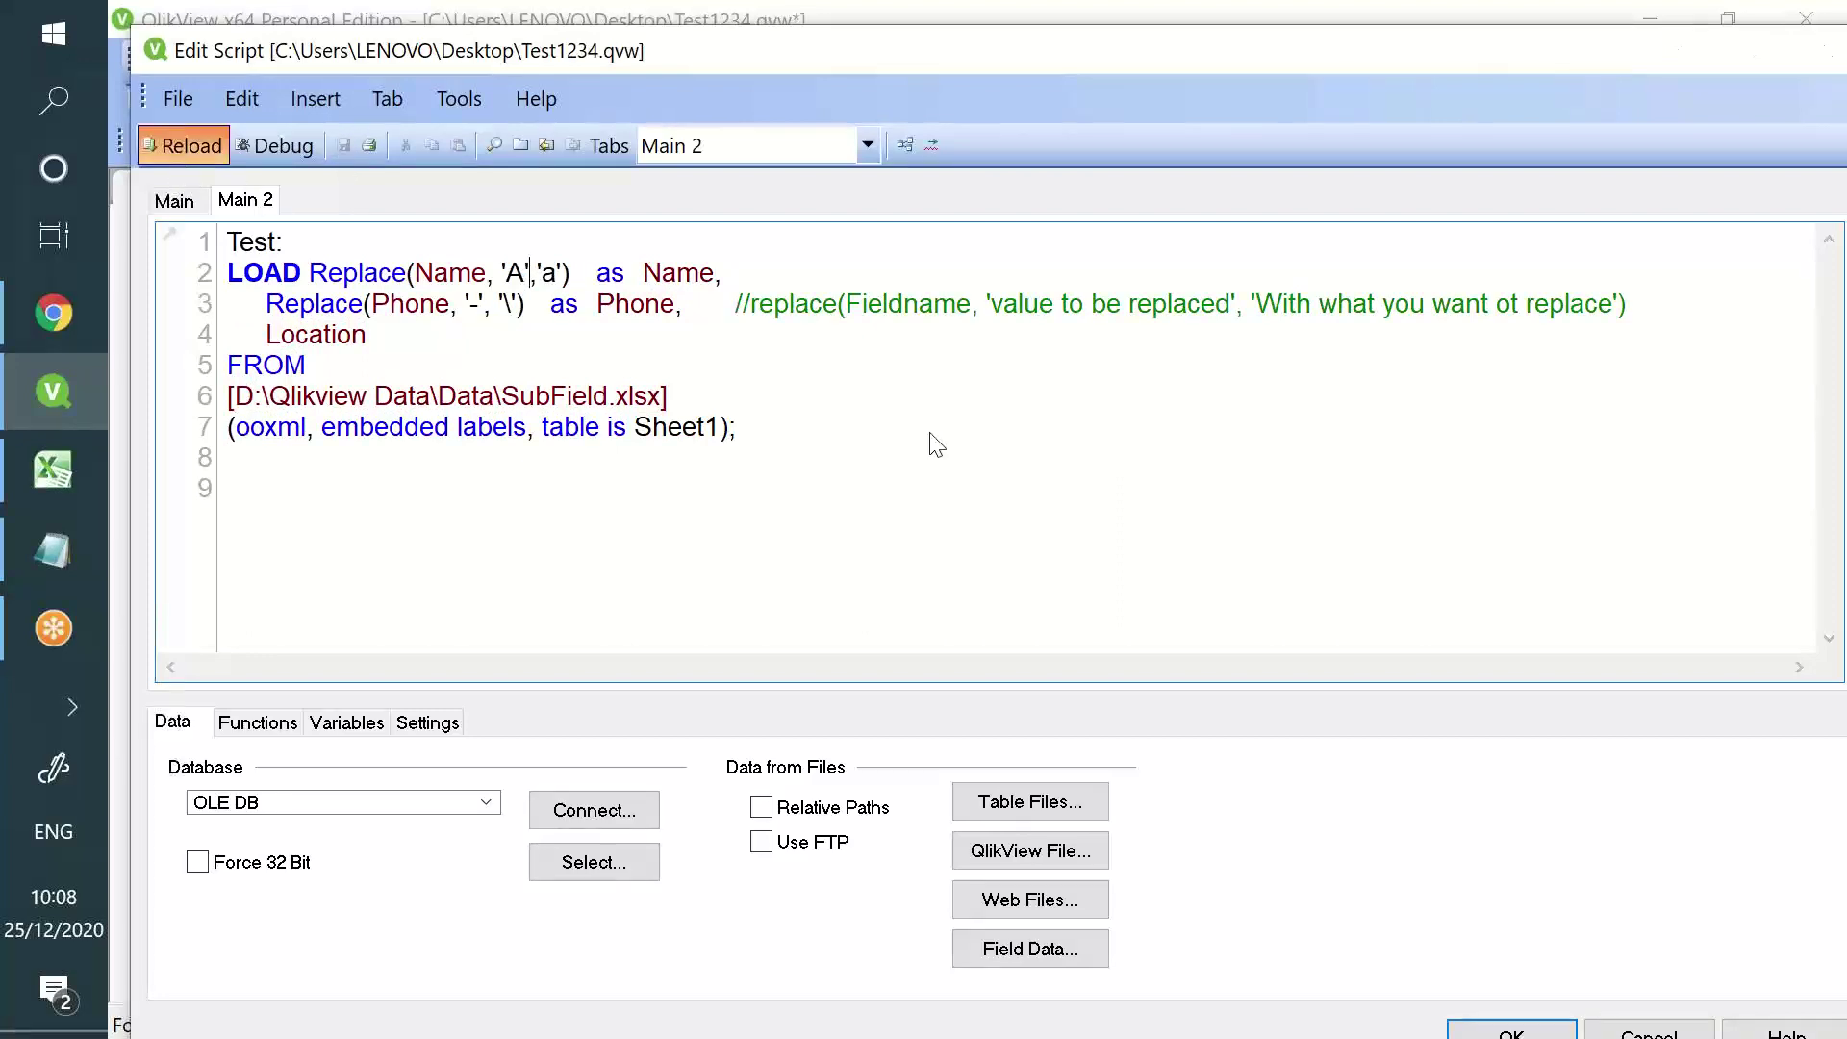
left_click(184, 145)
- Complete the reload so Name reads aBC, and auto-fit the table's Phone column width
left_click(817, 949)
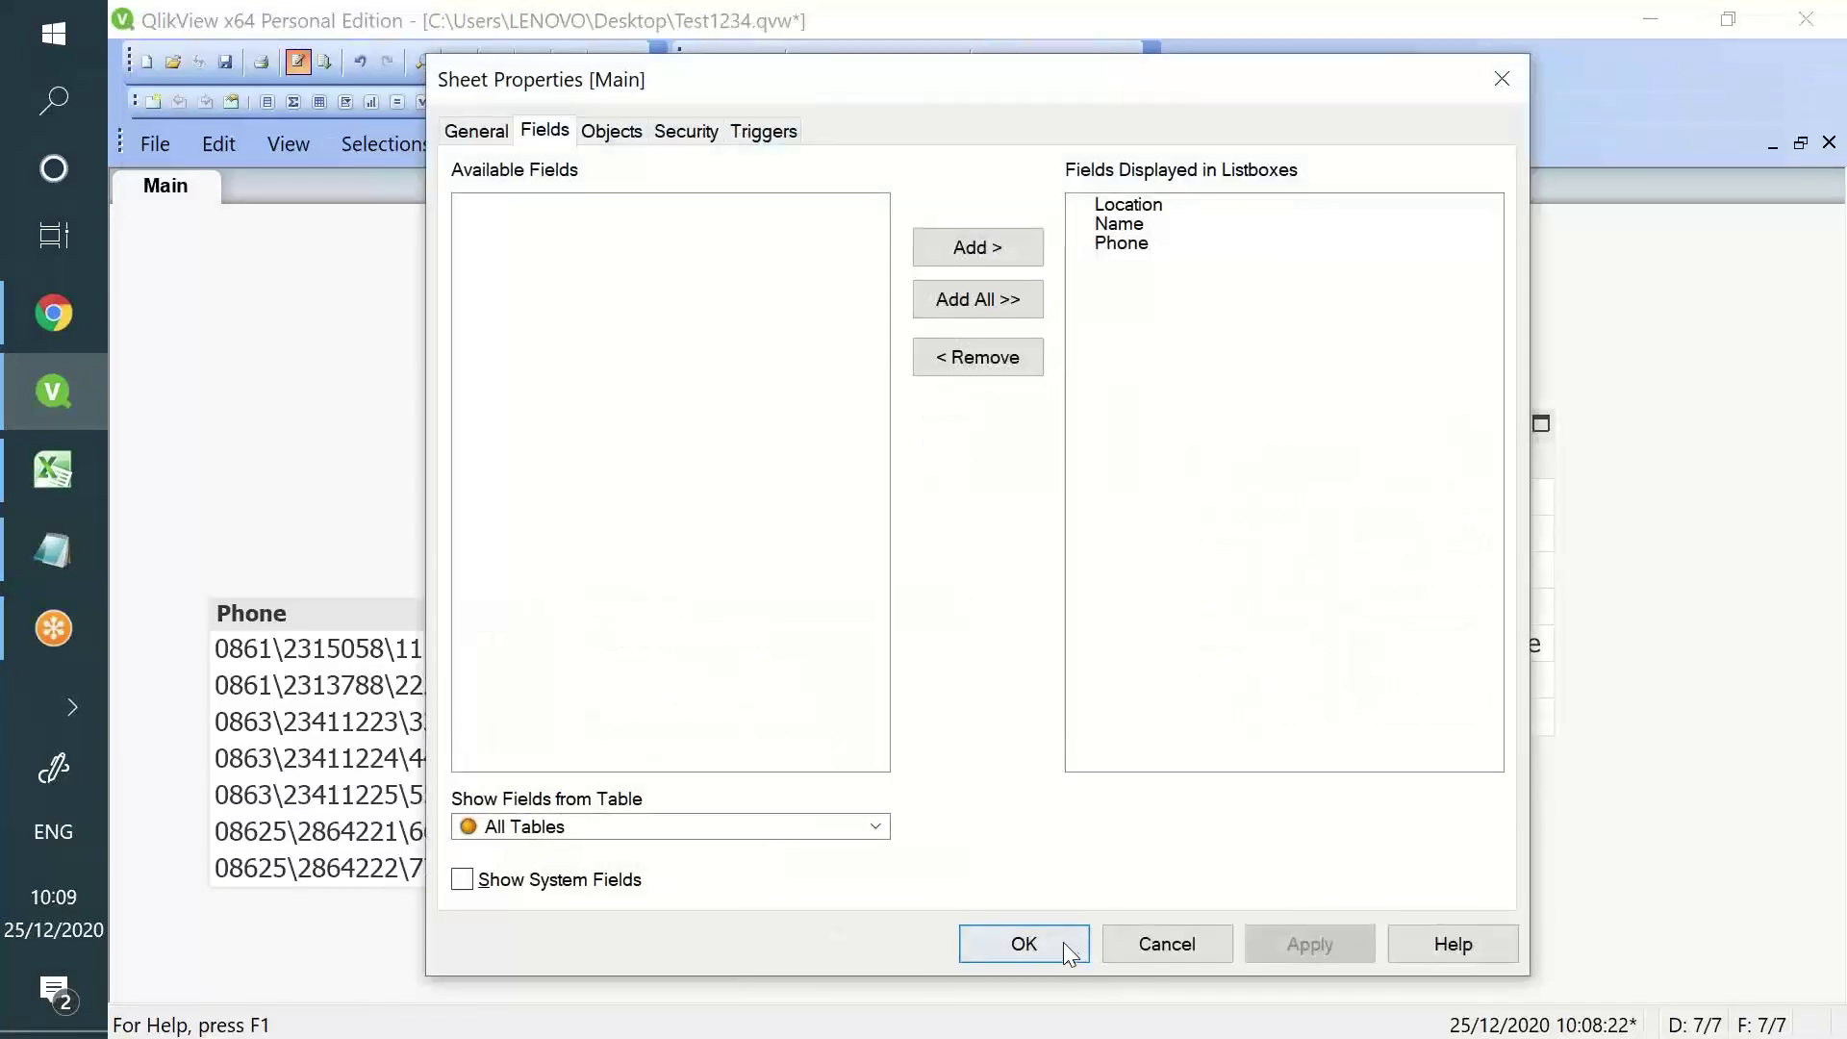
left_click(1070, 944)
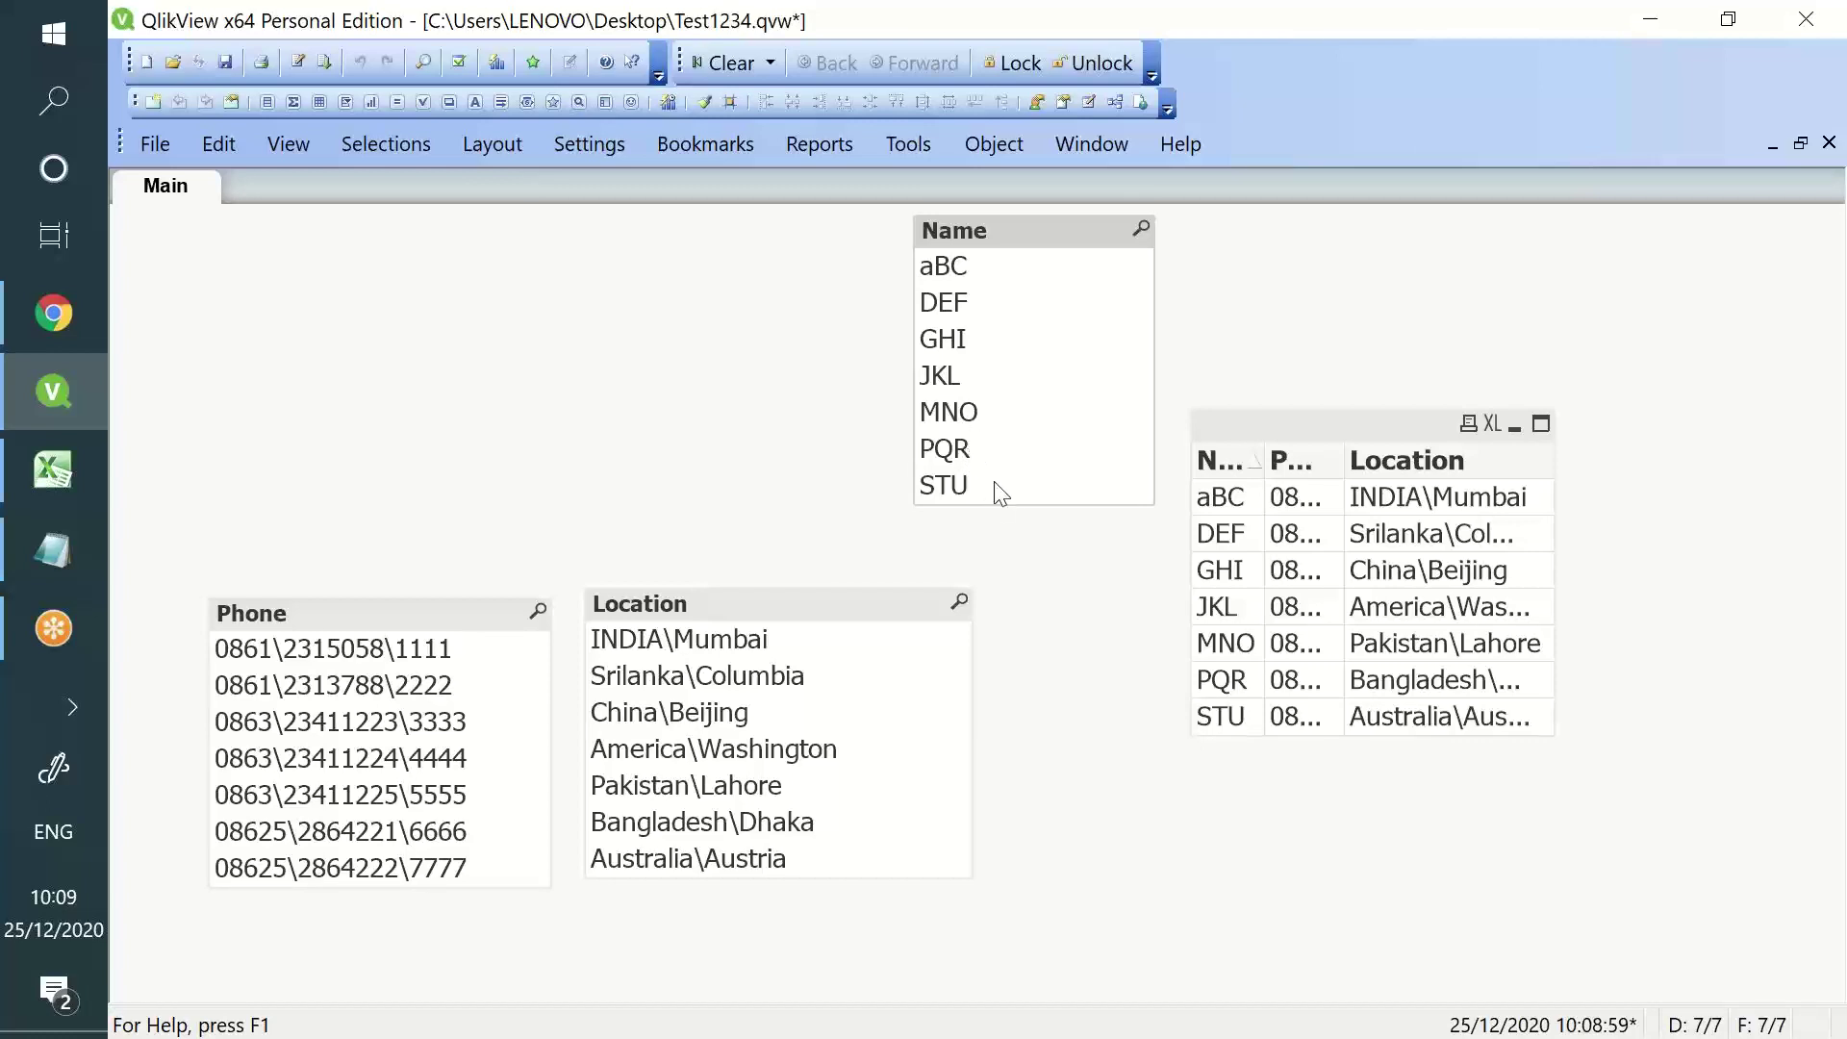
double_click(1349, 465)
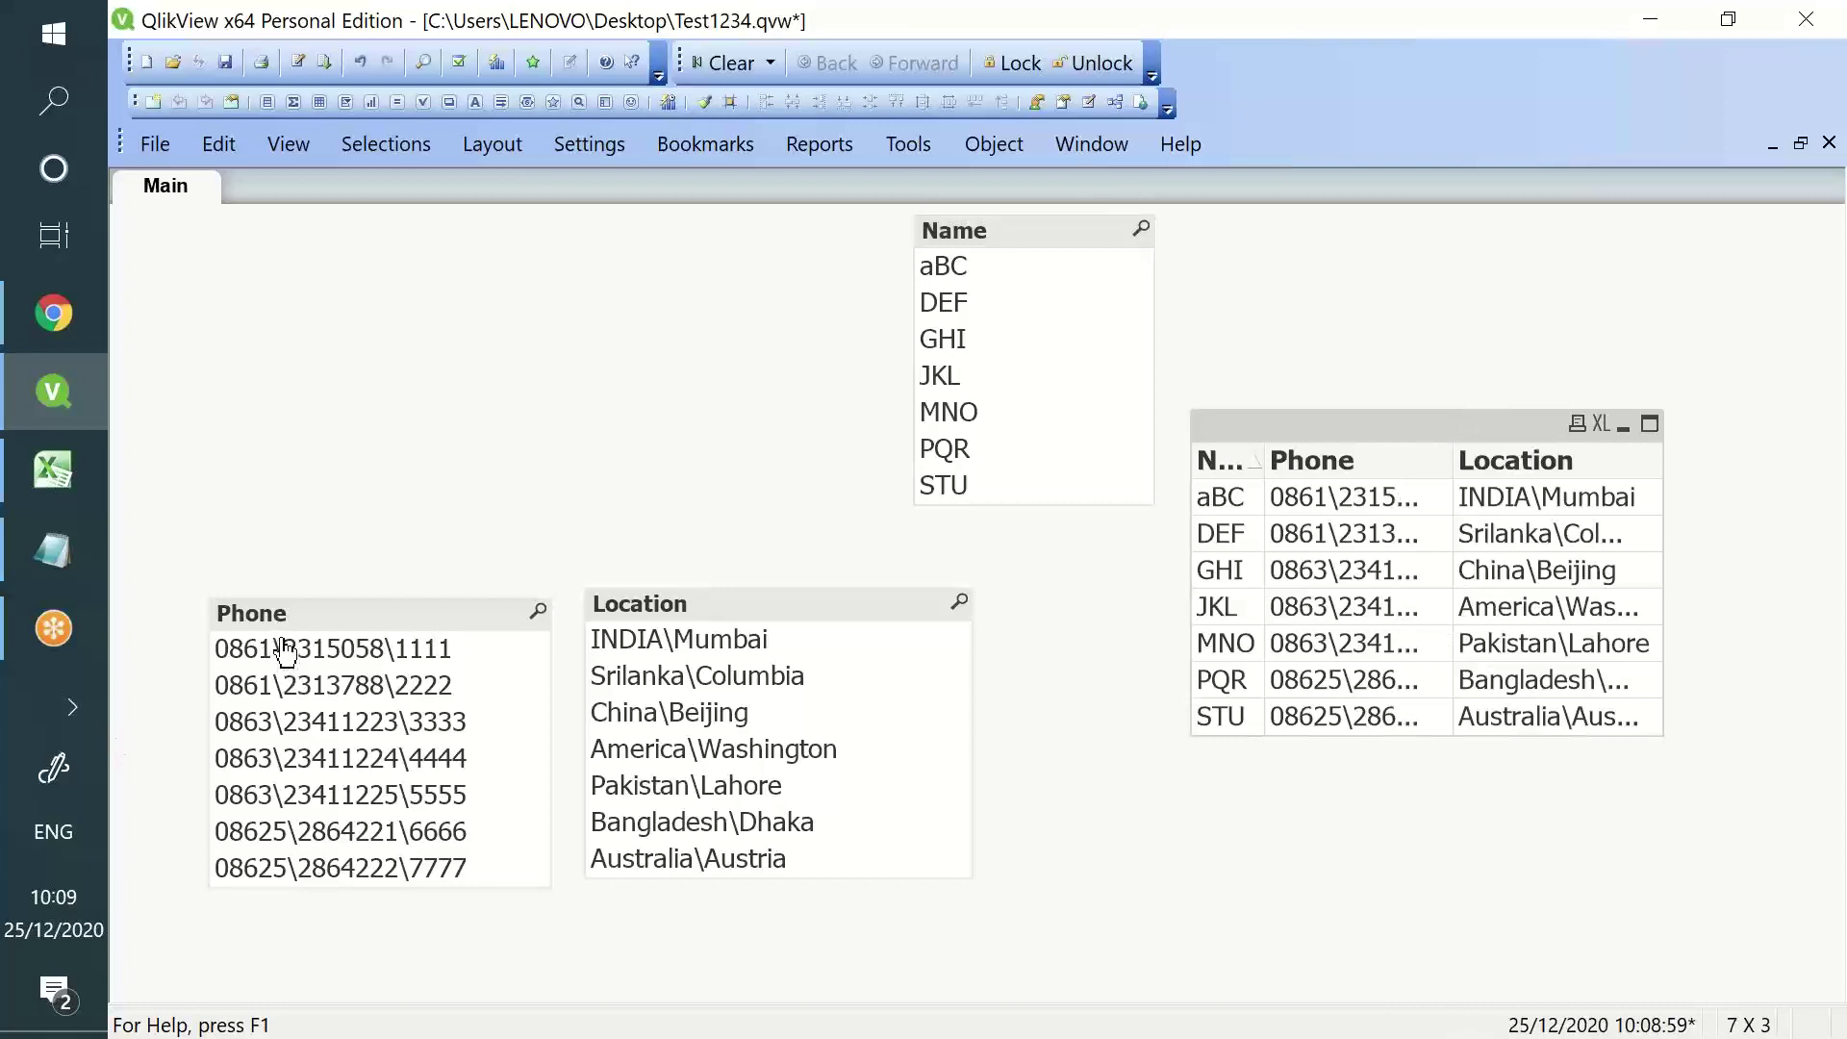
left_click(298, 61)
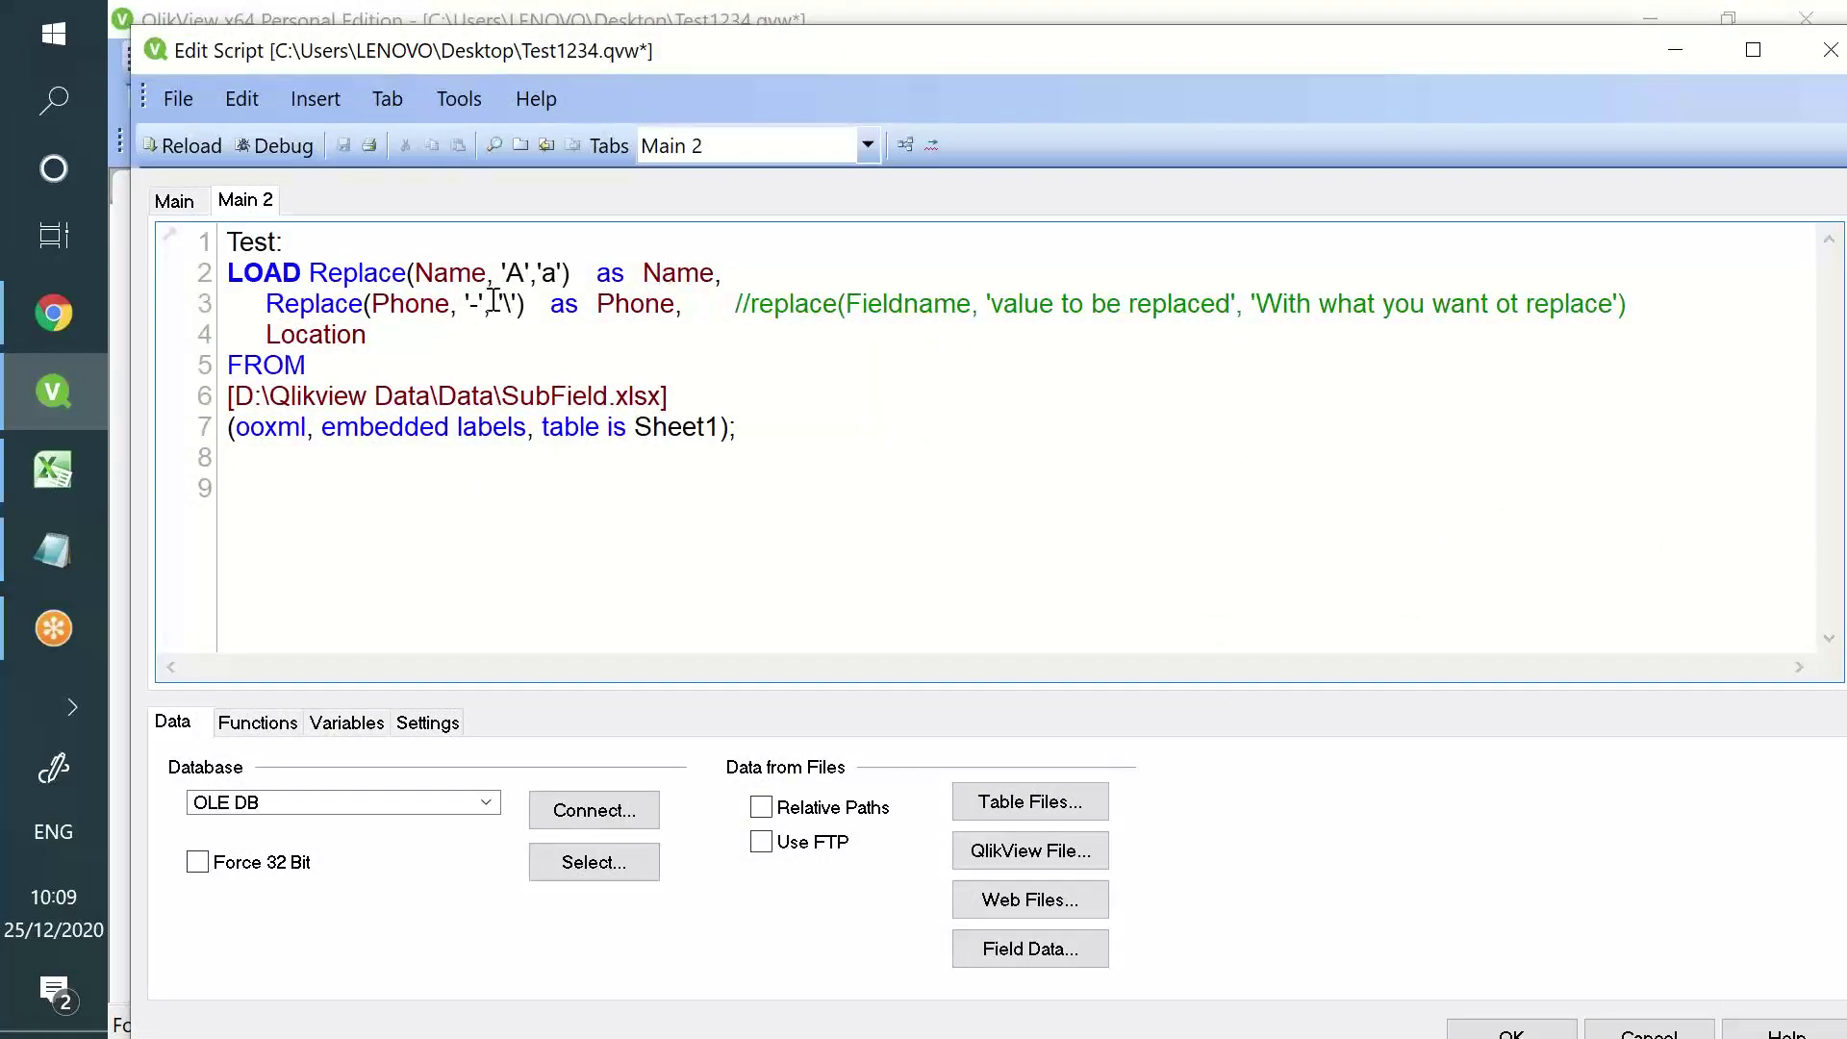
- Change the Phone replacement from '\' to a space, then save and reload the data
left_click(492, 304)
key("Left")
key("BackSpace")
left_click(338, 146)
left_click(187, 151)
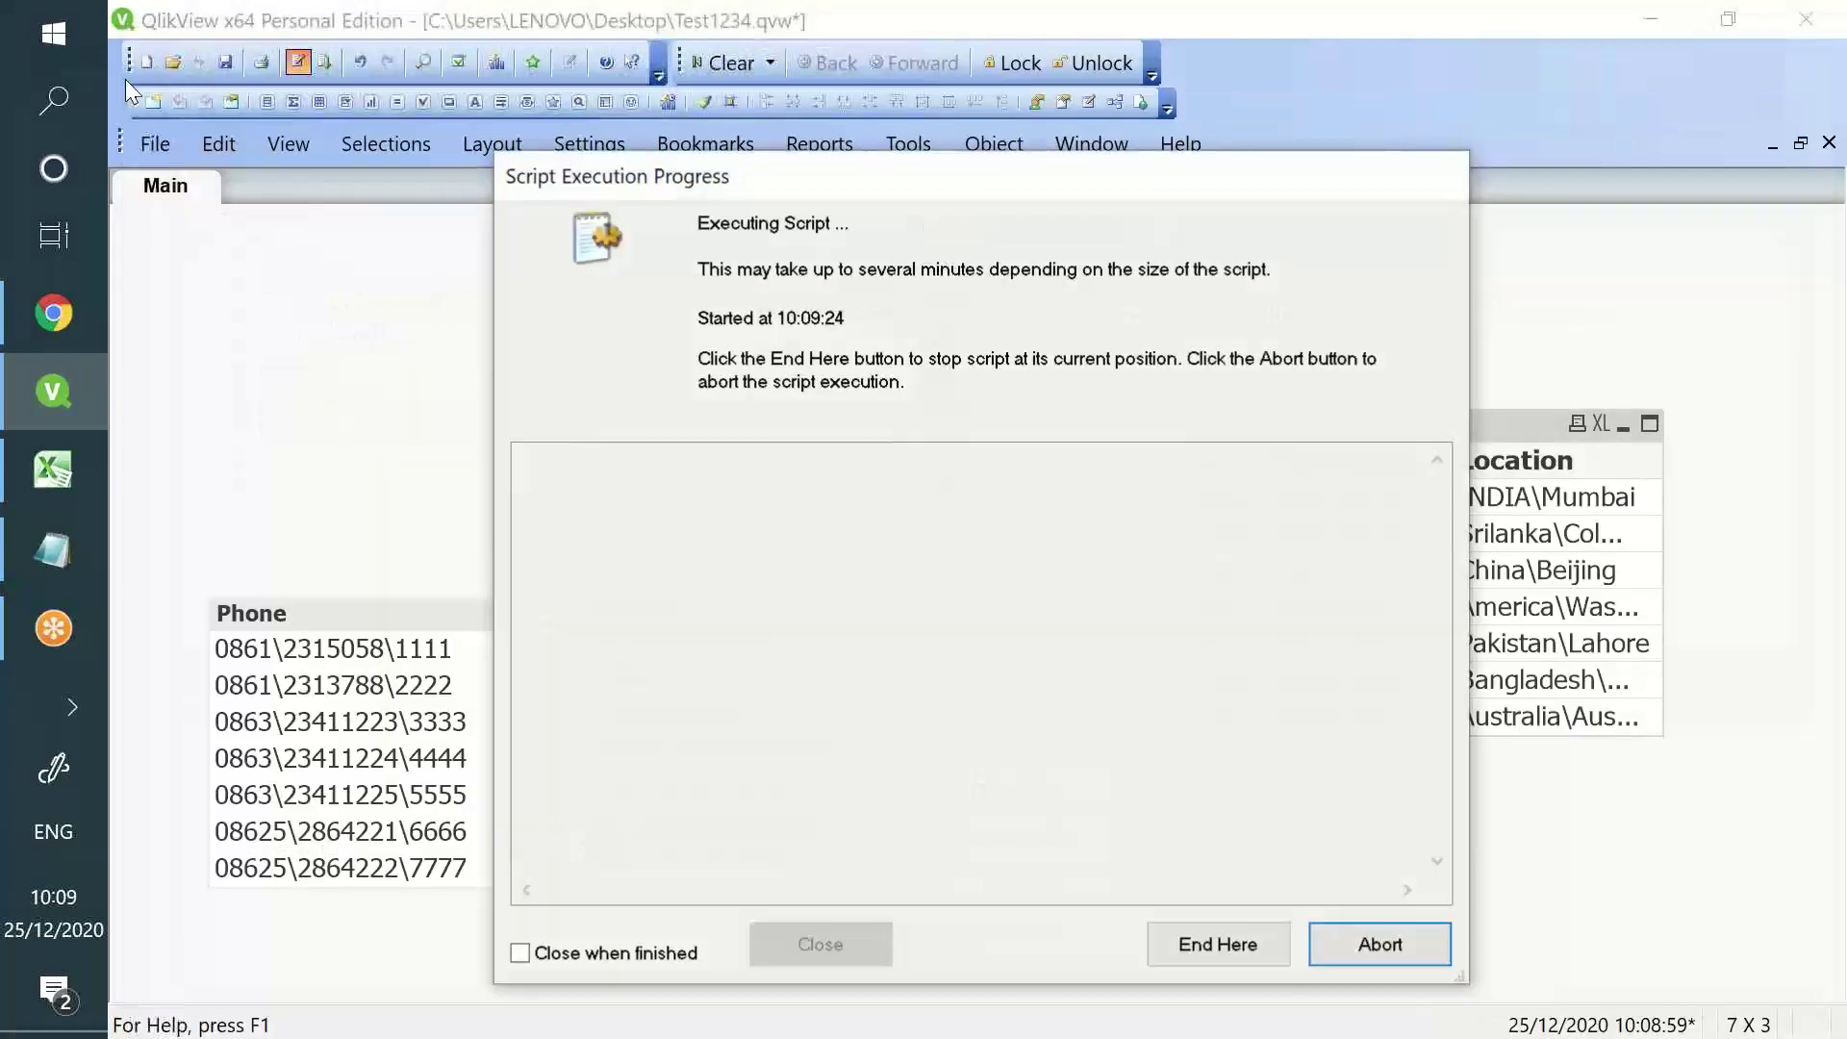
left_click(836, 957)
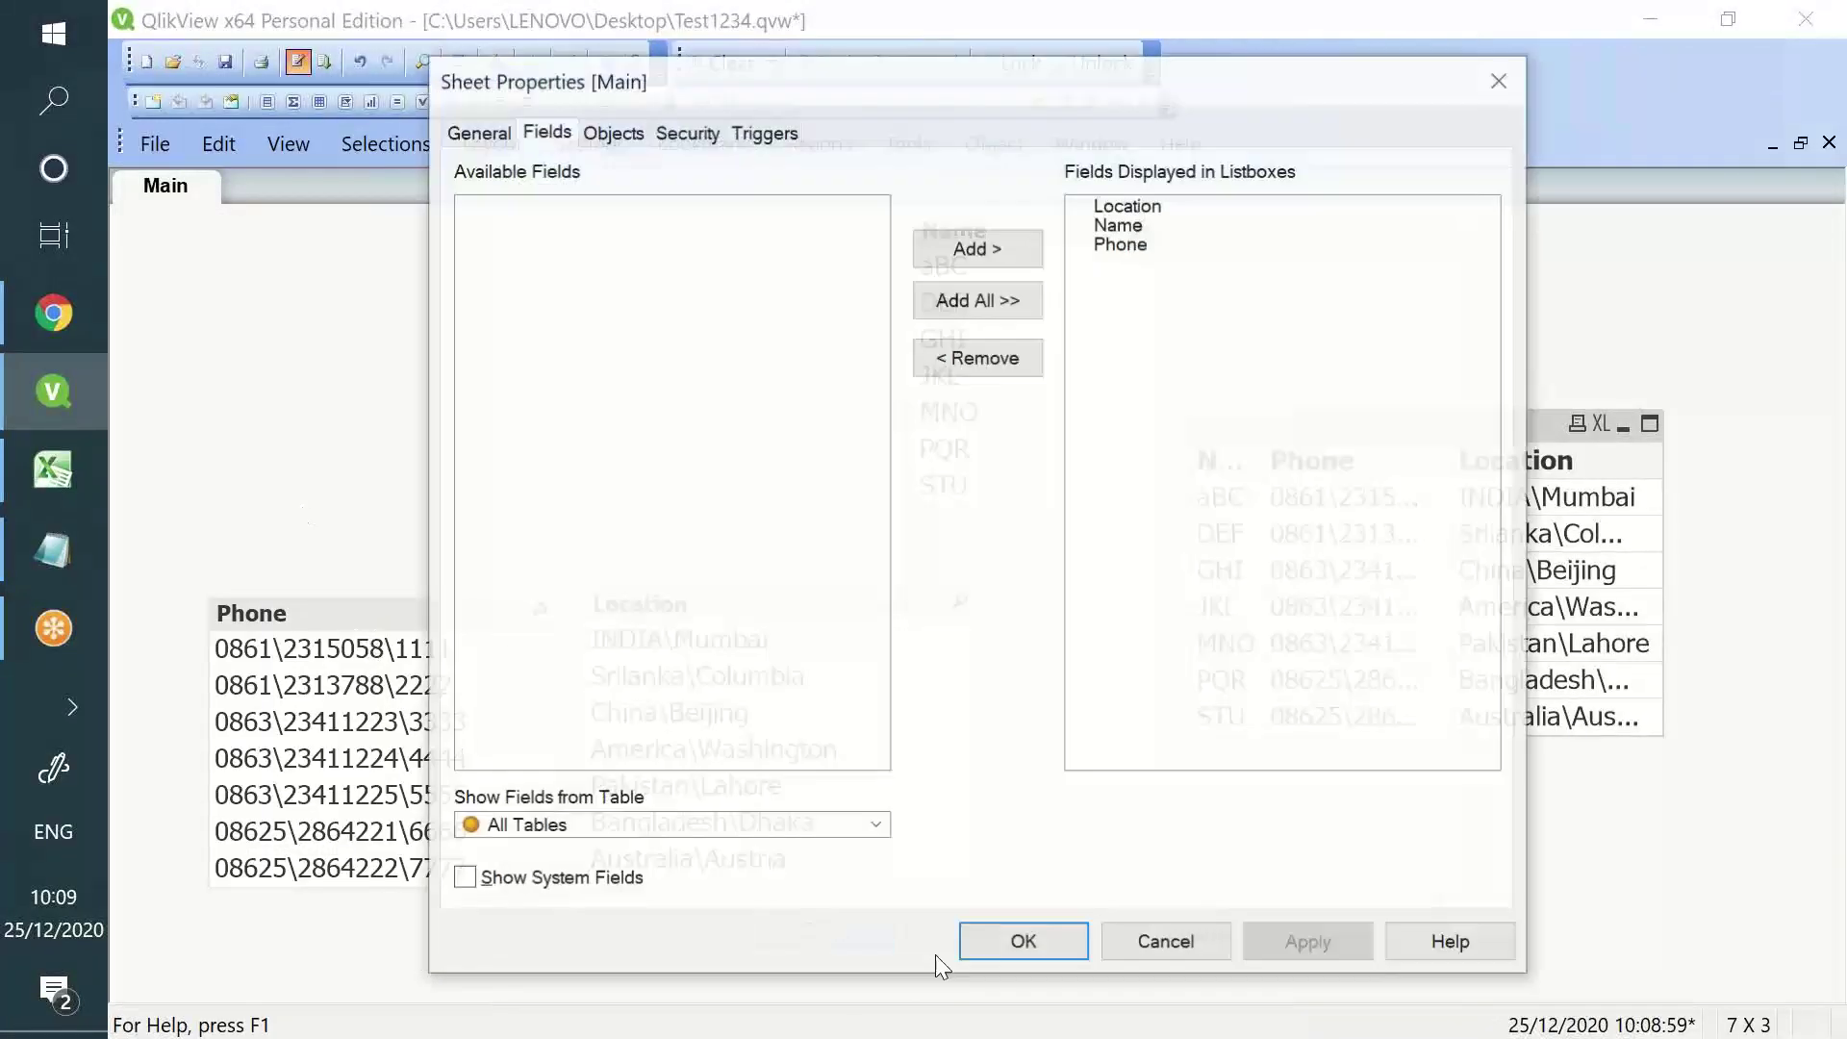
left_click(1034, 944)
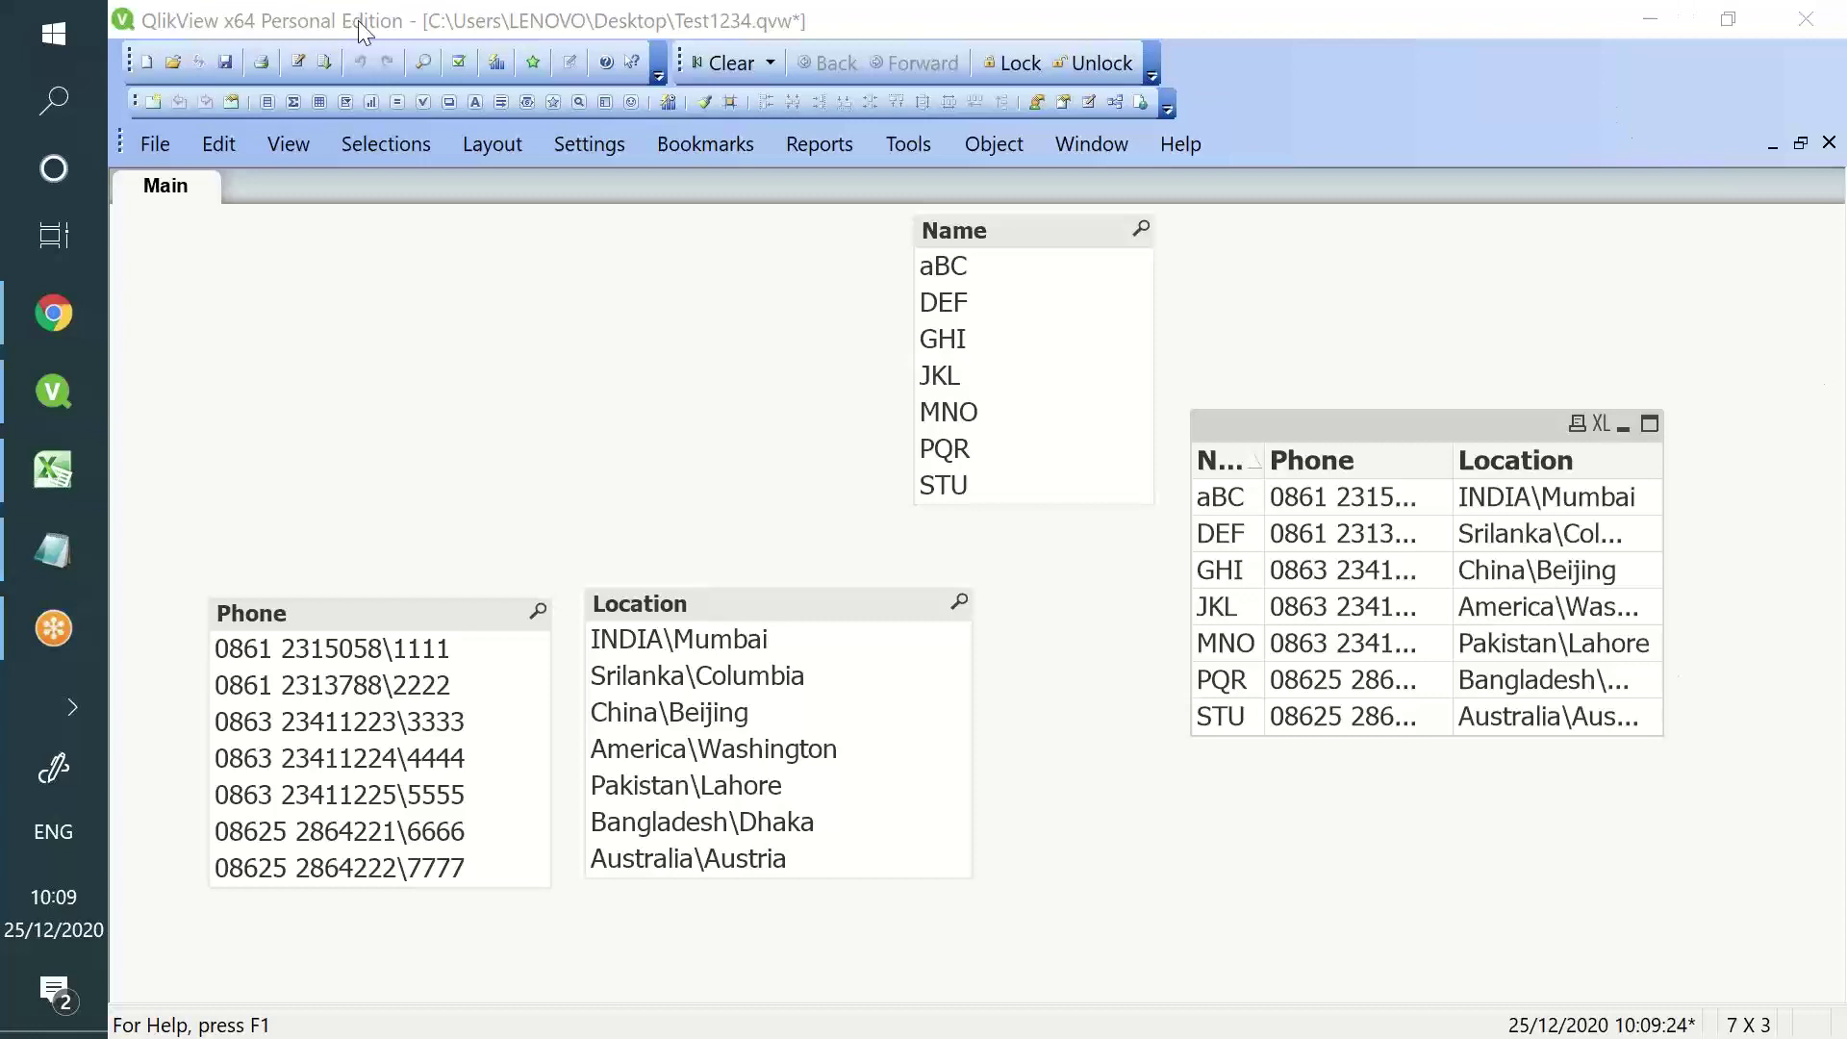
left_click(293, 61)
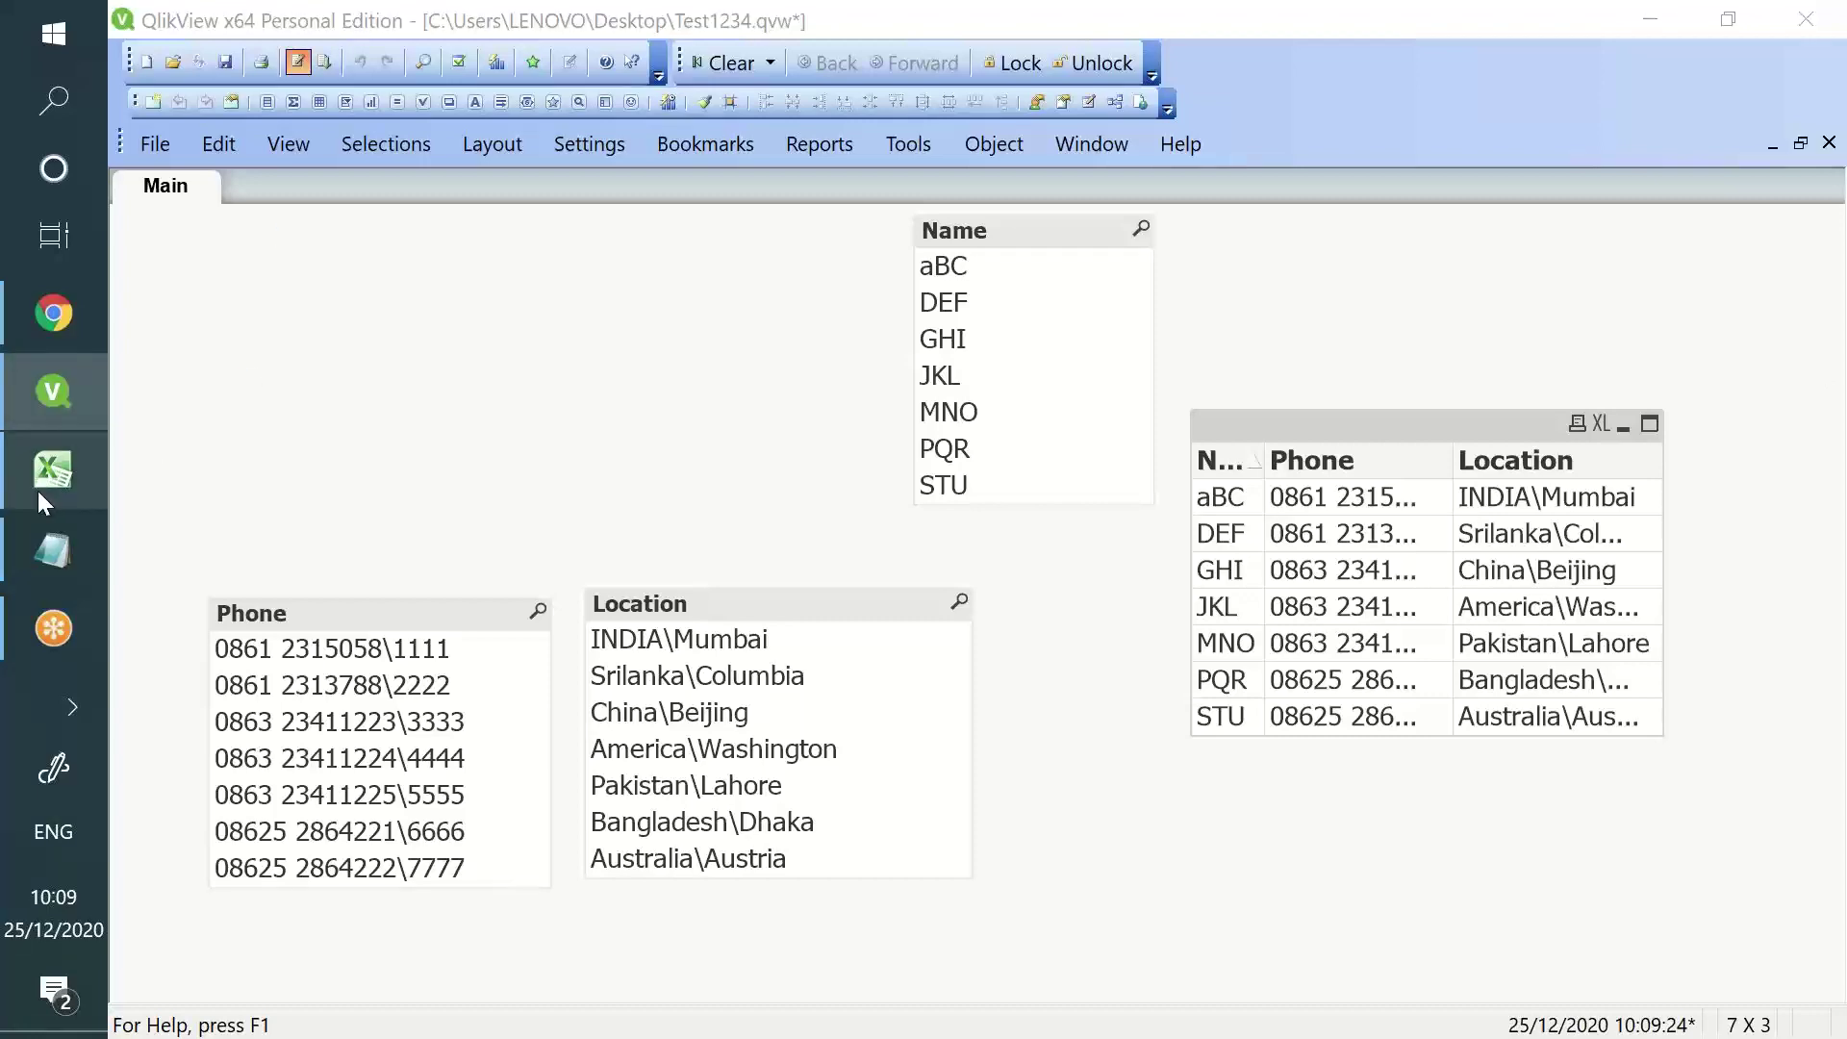
- Read the Capitalize() section of the Notepad tutorial notes, then return to the QlikView script
left_click(55, 545)
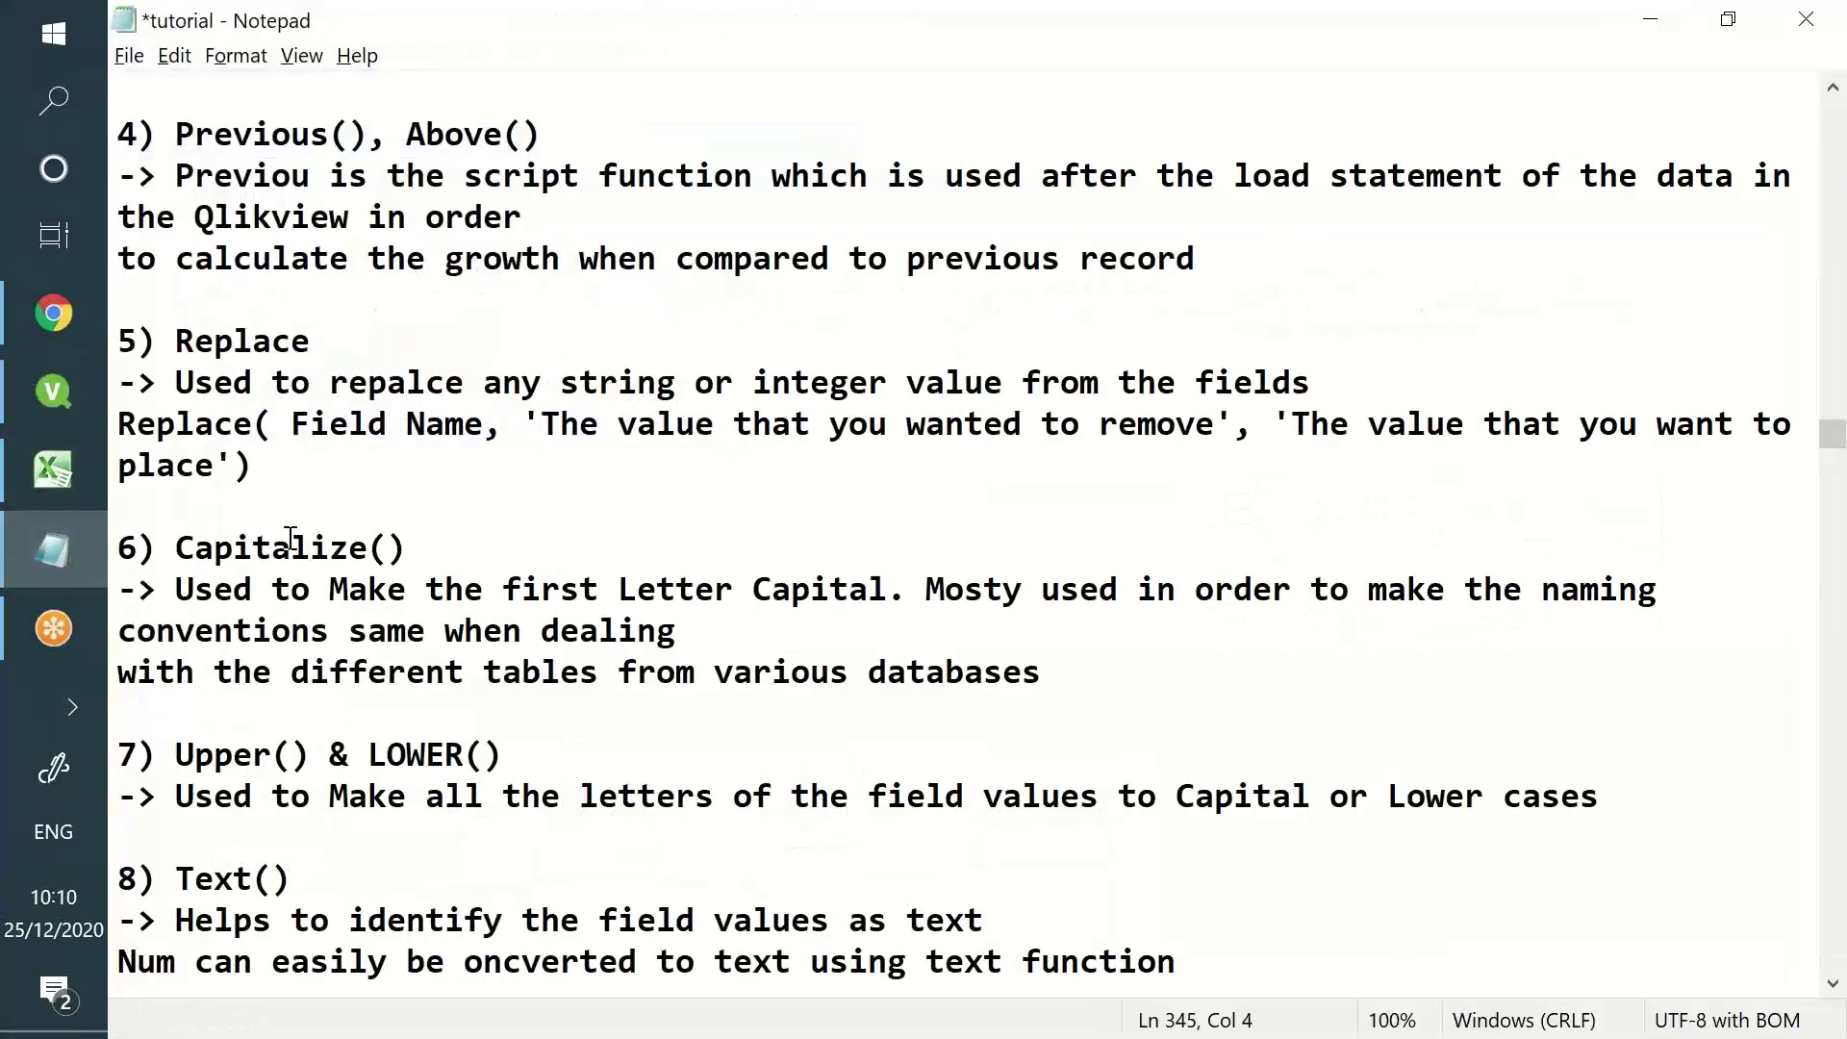
left_click_drag(175, 548, 671, 705)
scroll(663, 689, "down", 3)
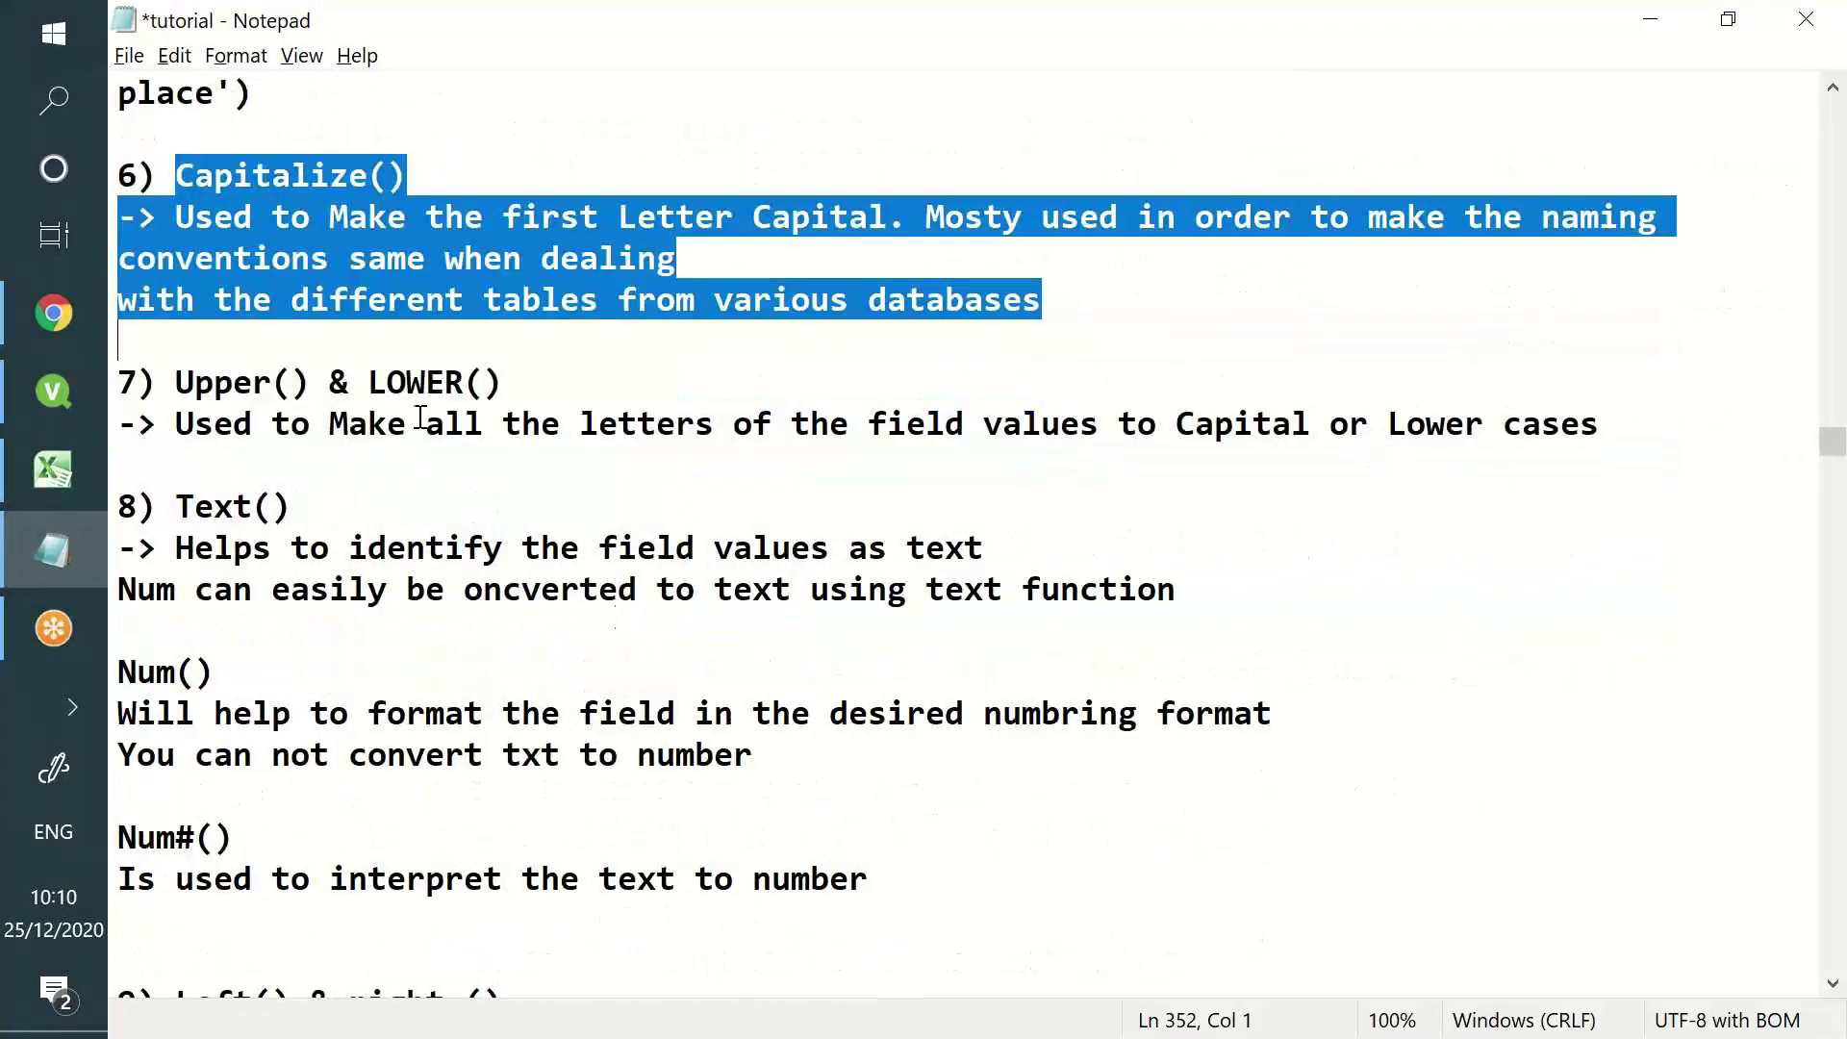
left_click(335, 358)
left_click(274, 178)
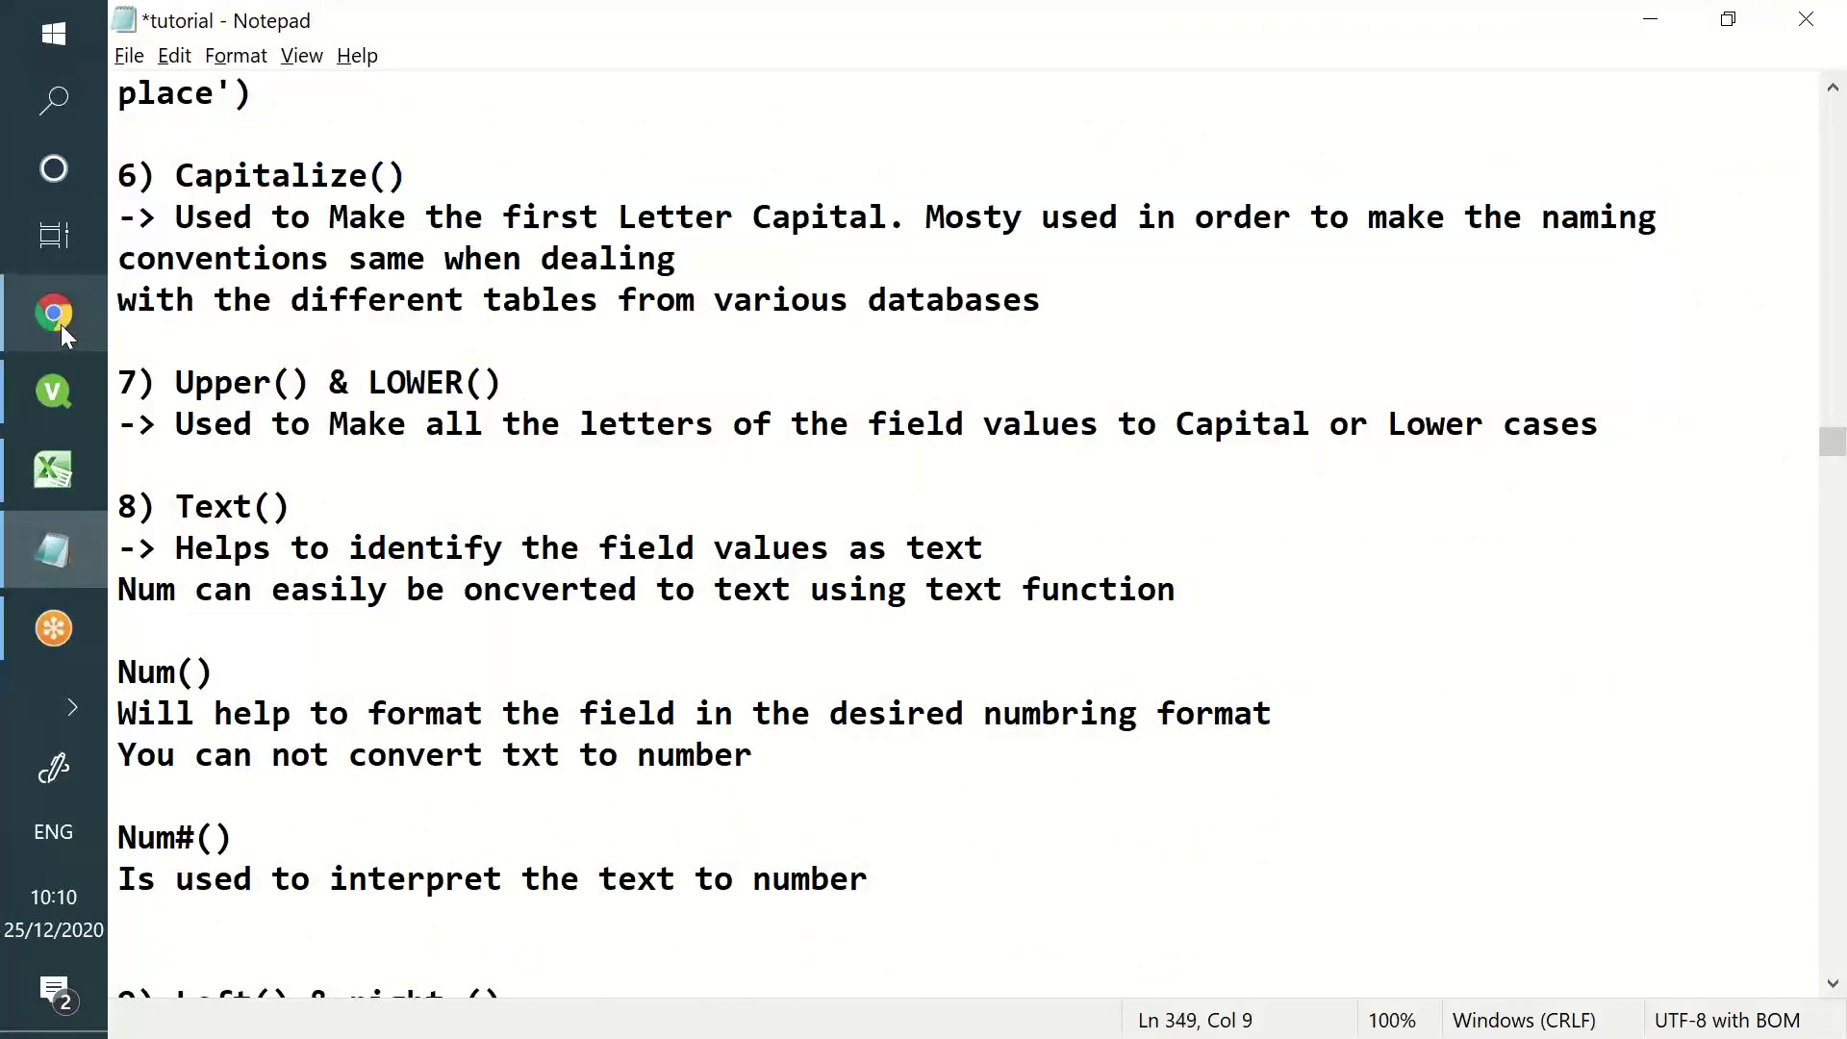
left_click(55, 325)
left_click(32, 396)
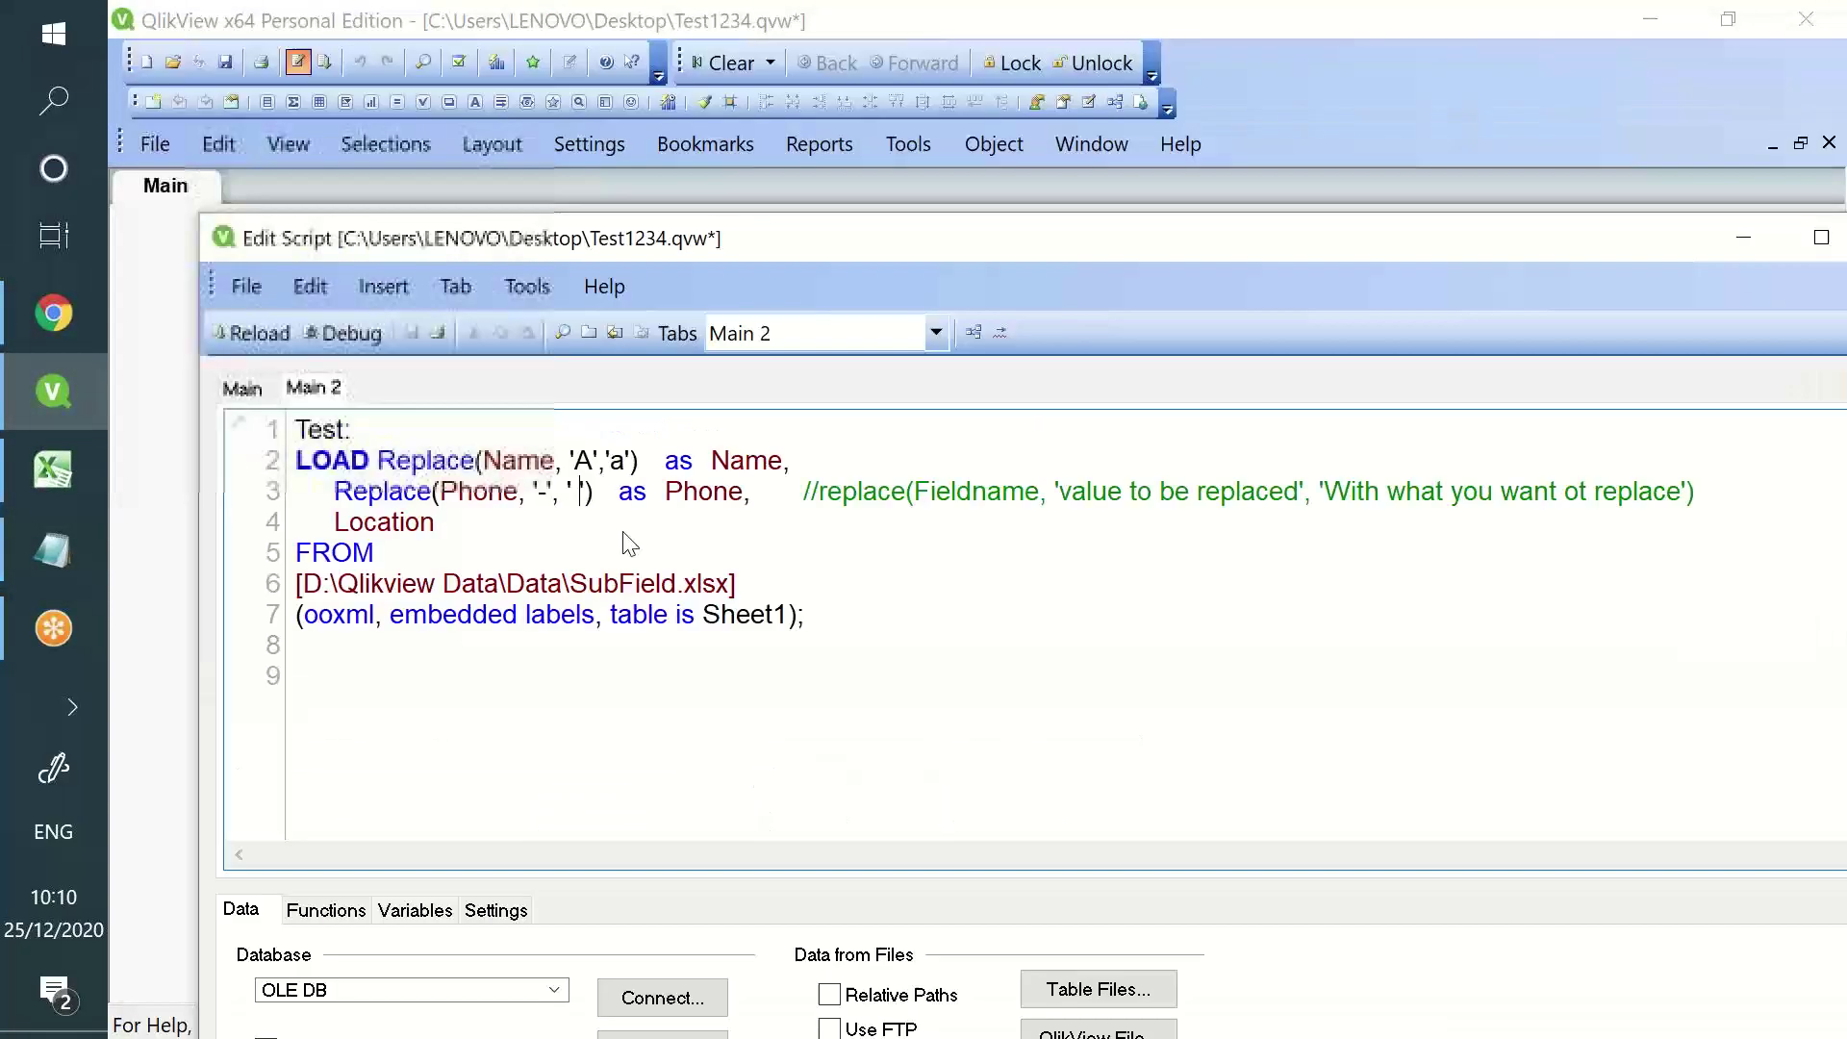
- Reposition the script window over the sheet and review the Name, Replace and Location lines
left_click_drag(628, 543, 714, 800)
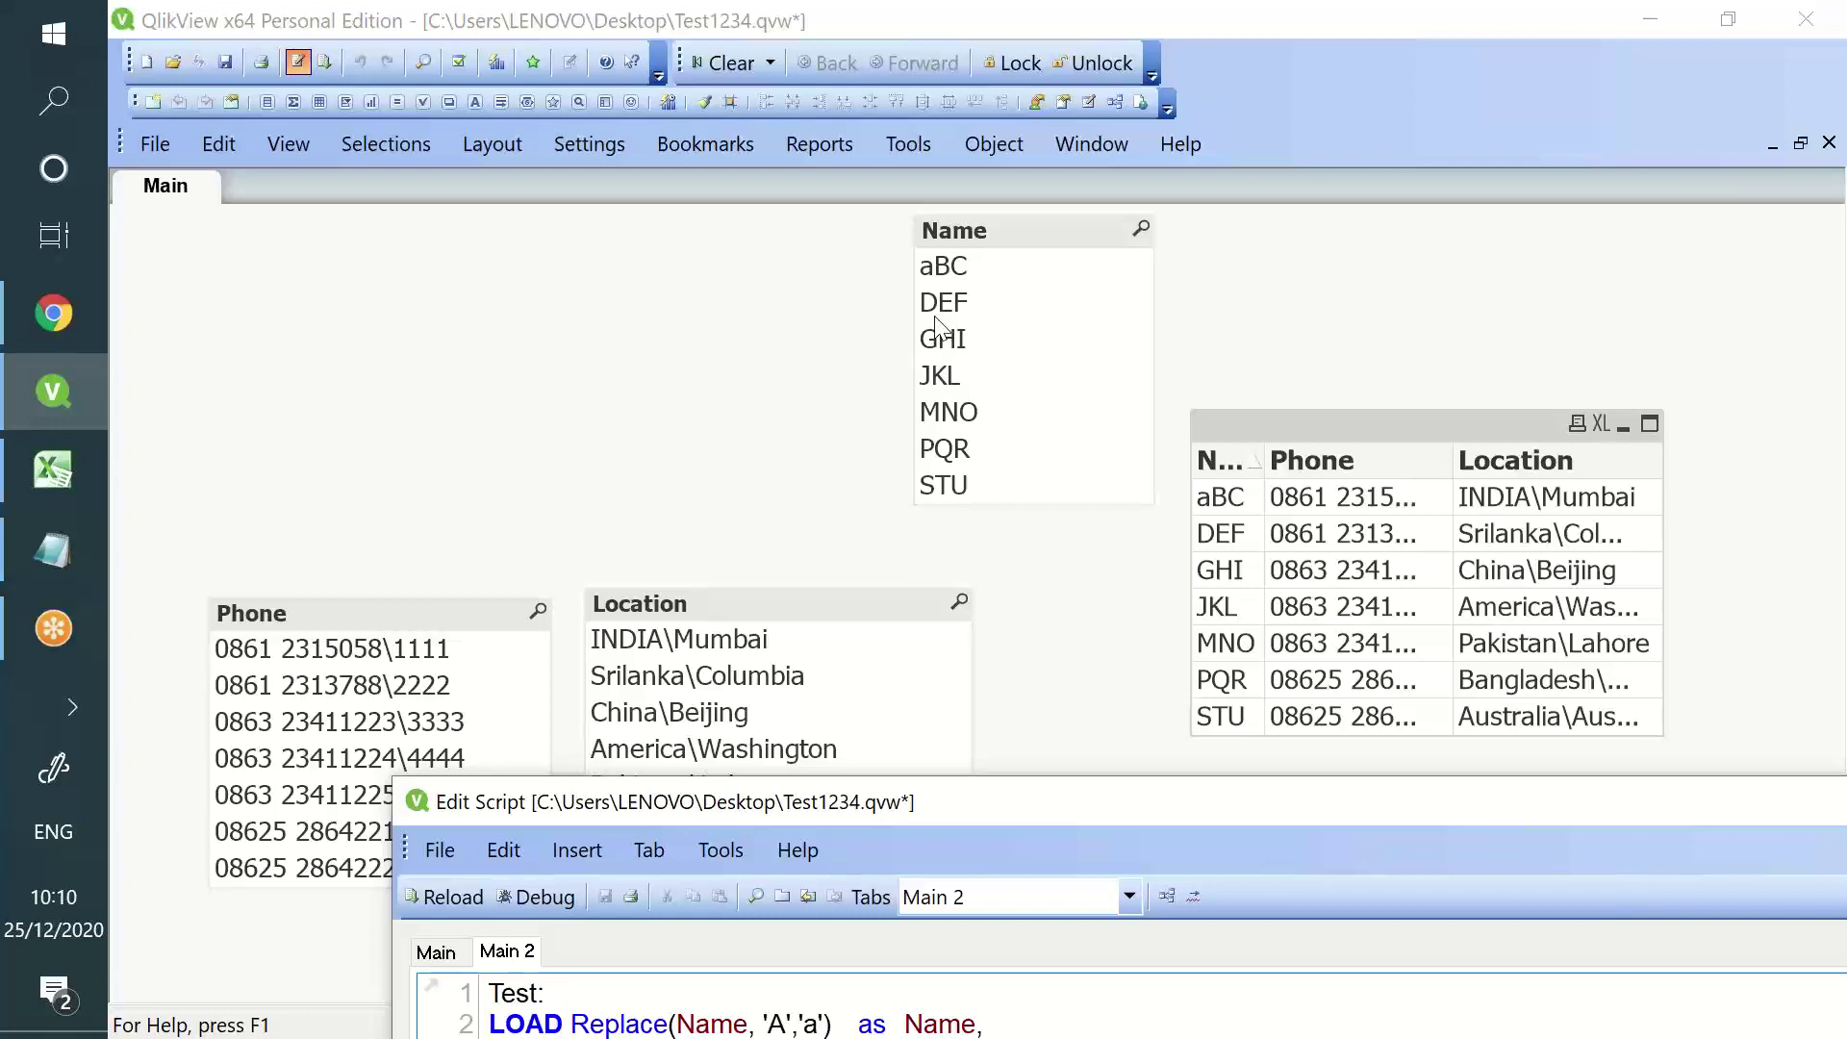
left_click_drag(1039, 804, 798, 66)
double_click(282, 343)
left_click(282, 344)
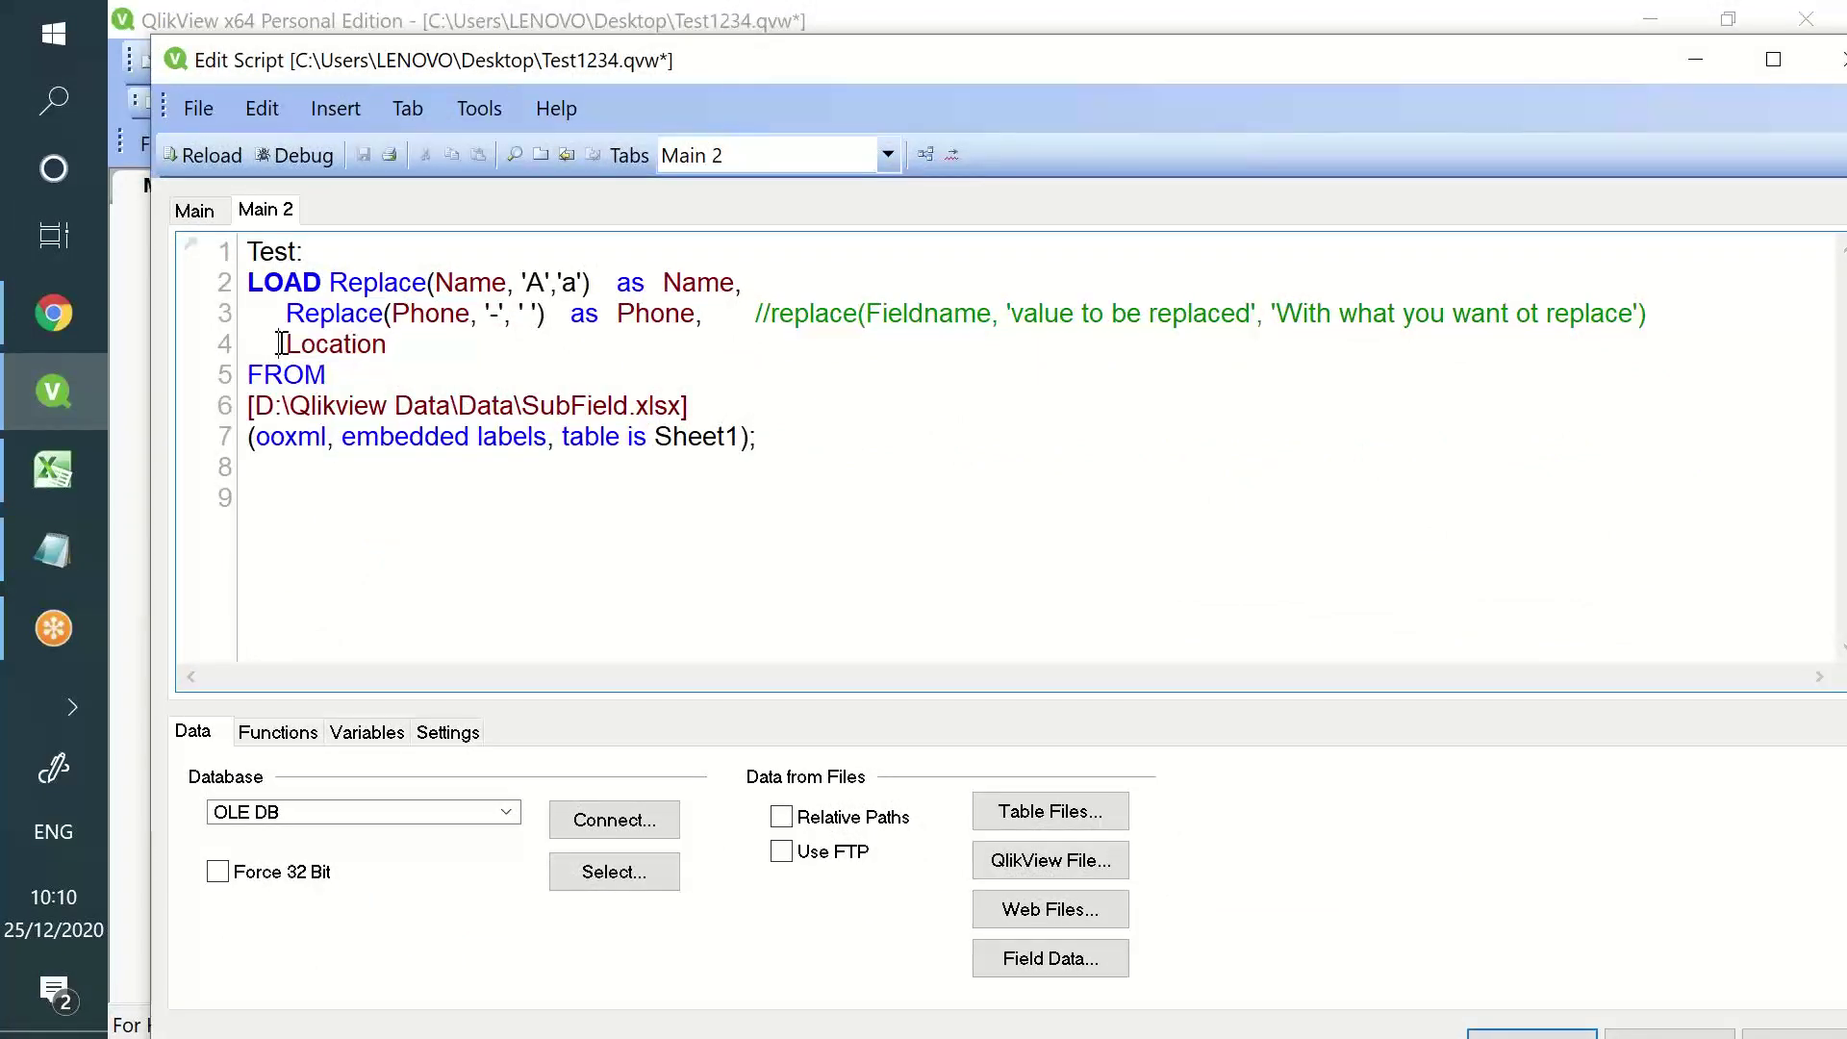
double_click(328, 315)
double_click(685, 283)
left_click_drag(695, 68, 866, 345)
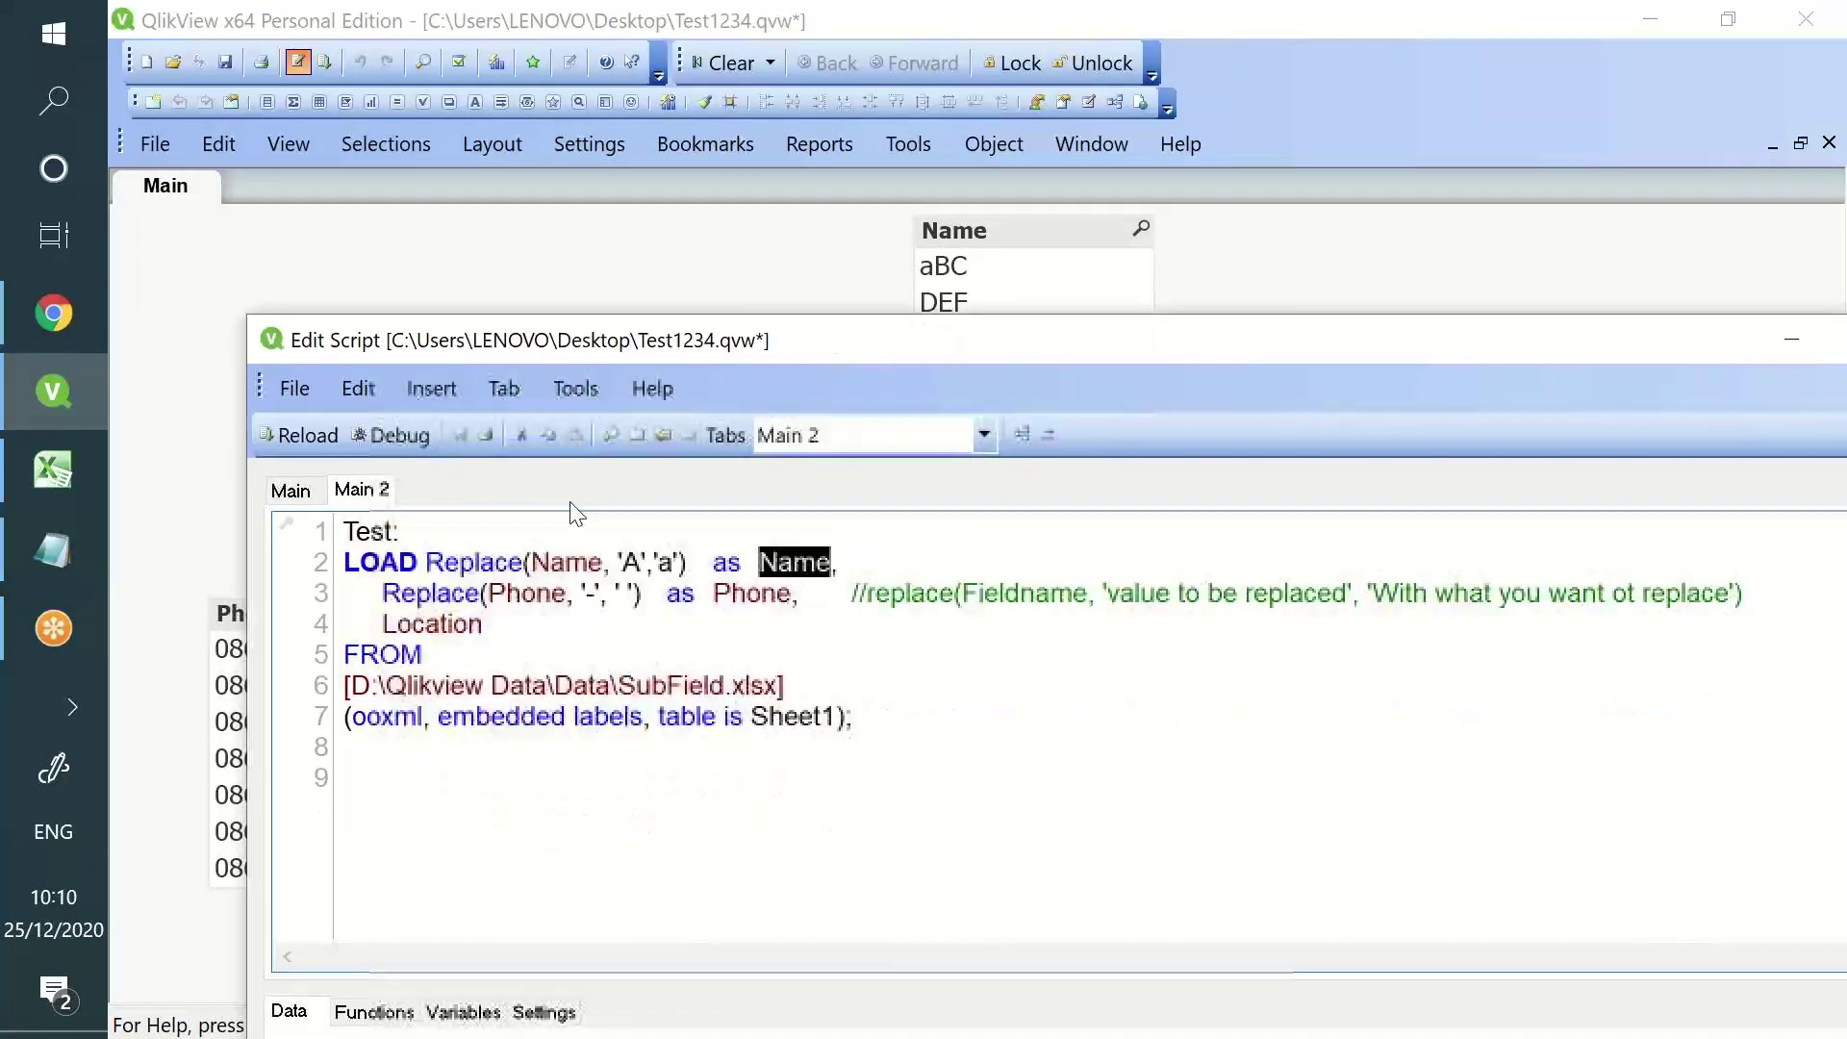
- Rewrite line 2 as Capitalize(Replace(Name, 'A','a')) as Name, then save and reload
left_click(547, 576)
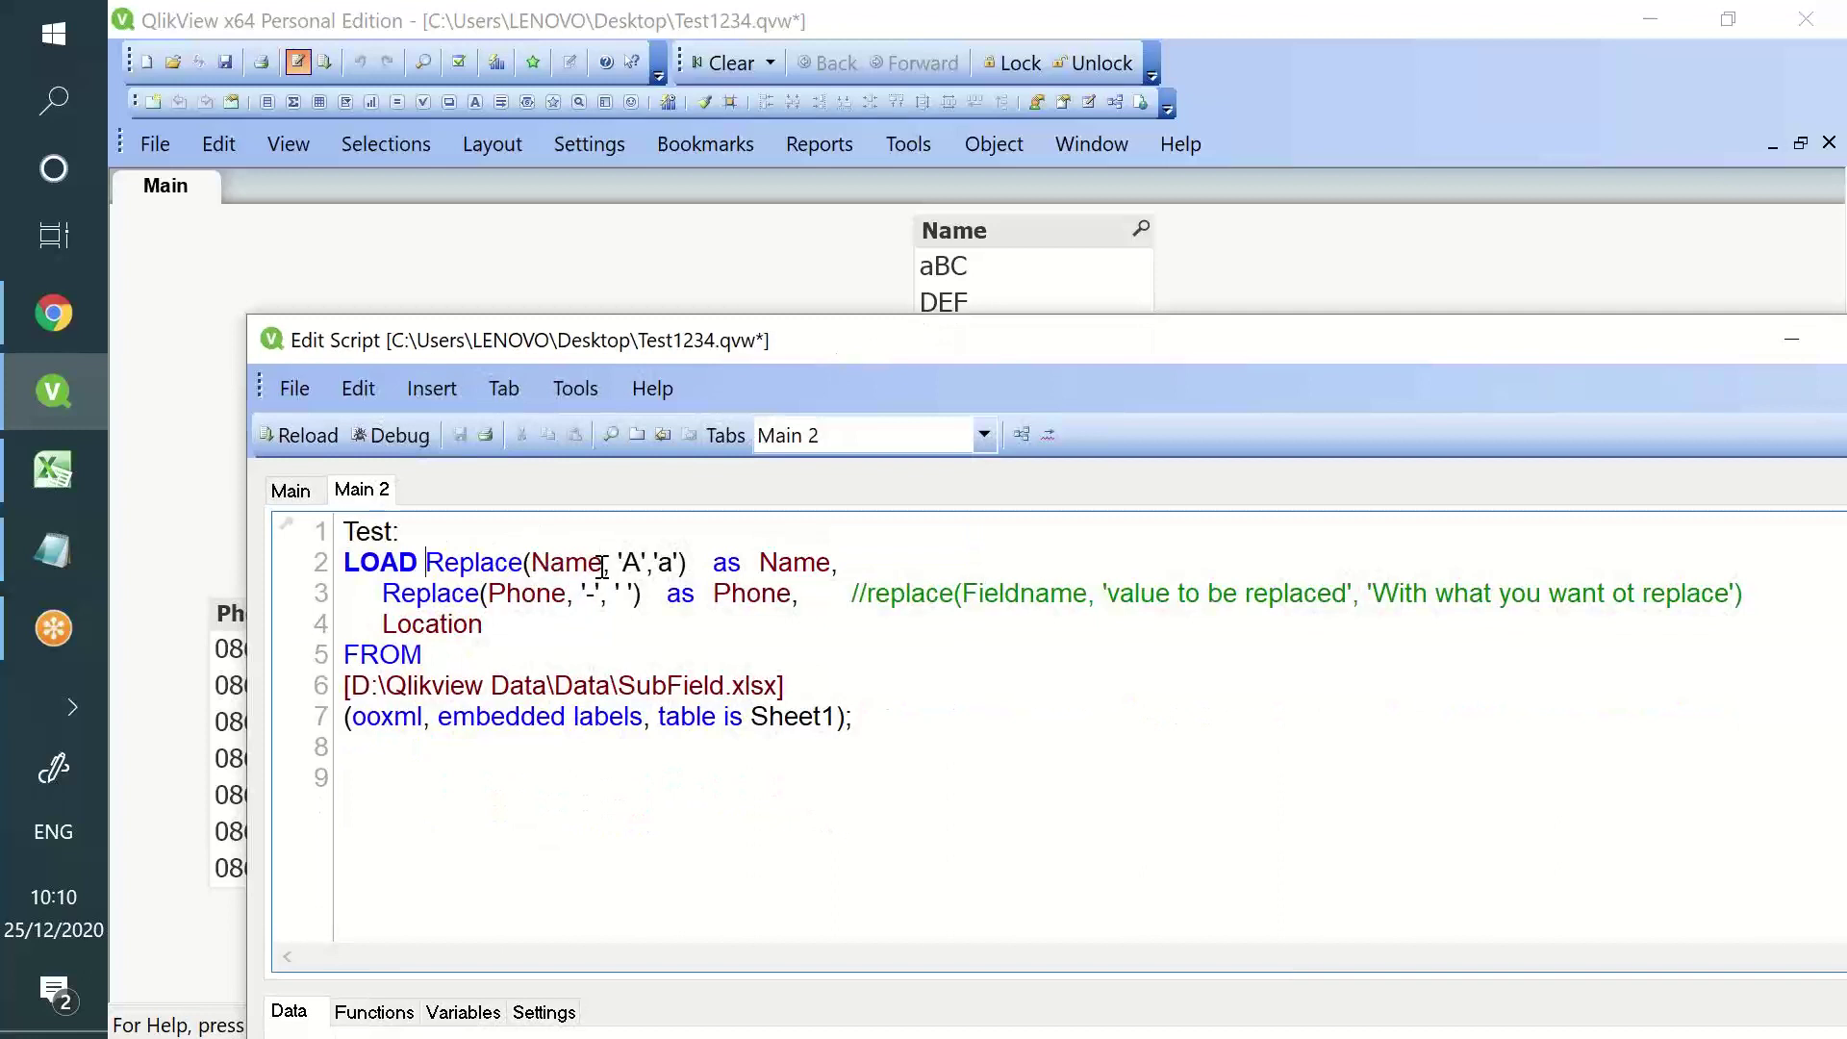
type("Capitaliz")
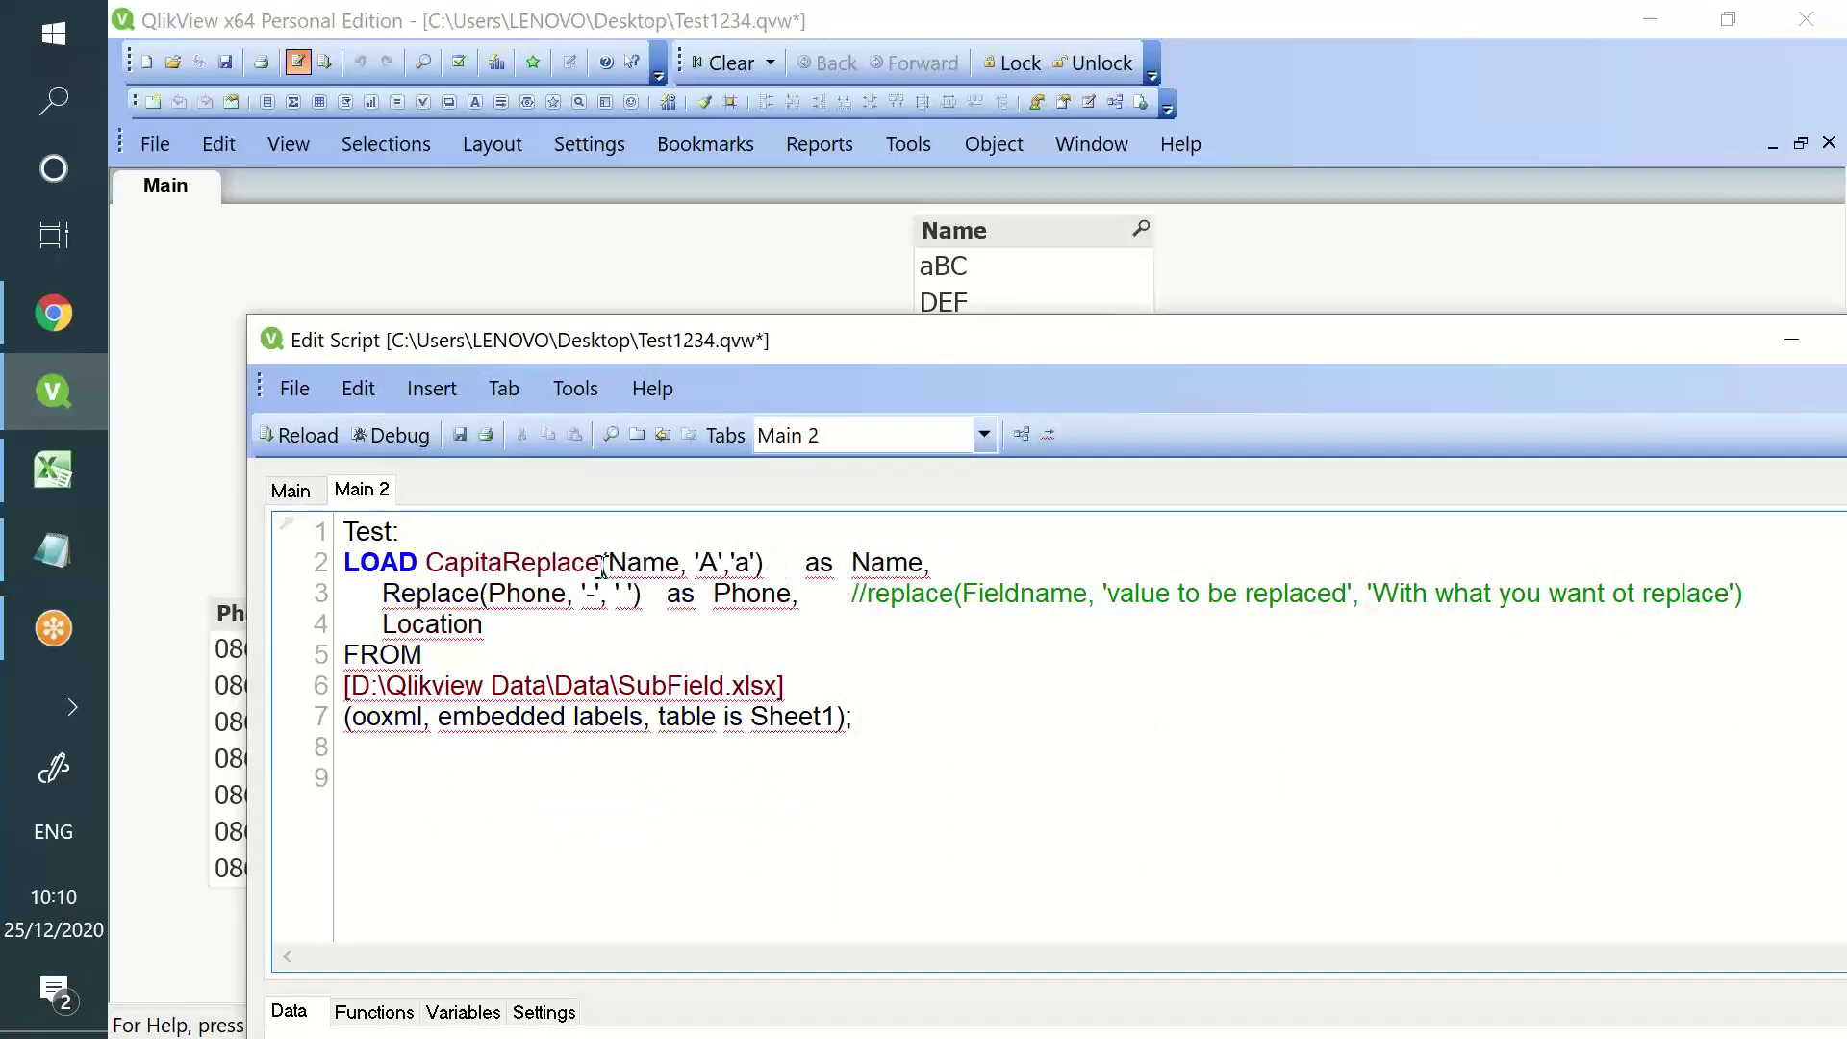
type("e(")
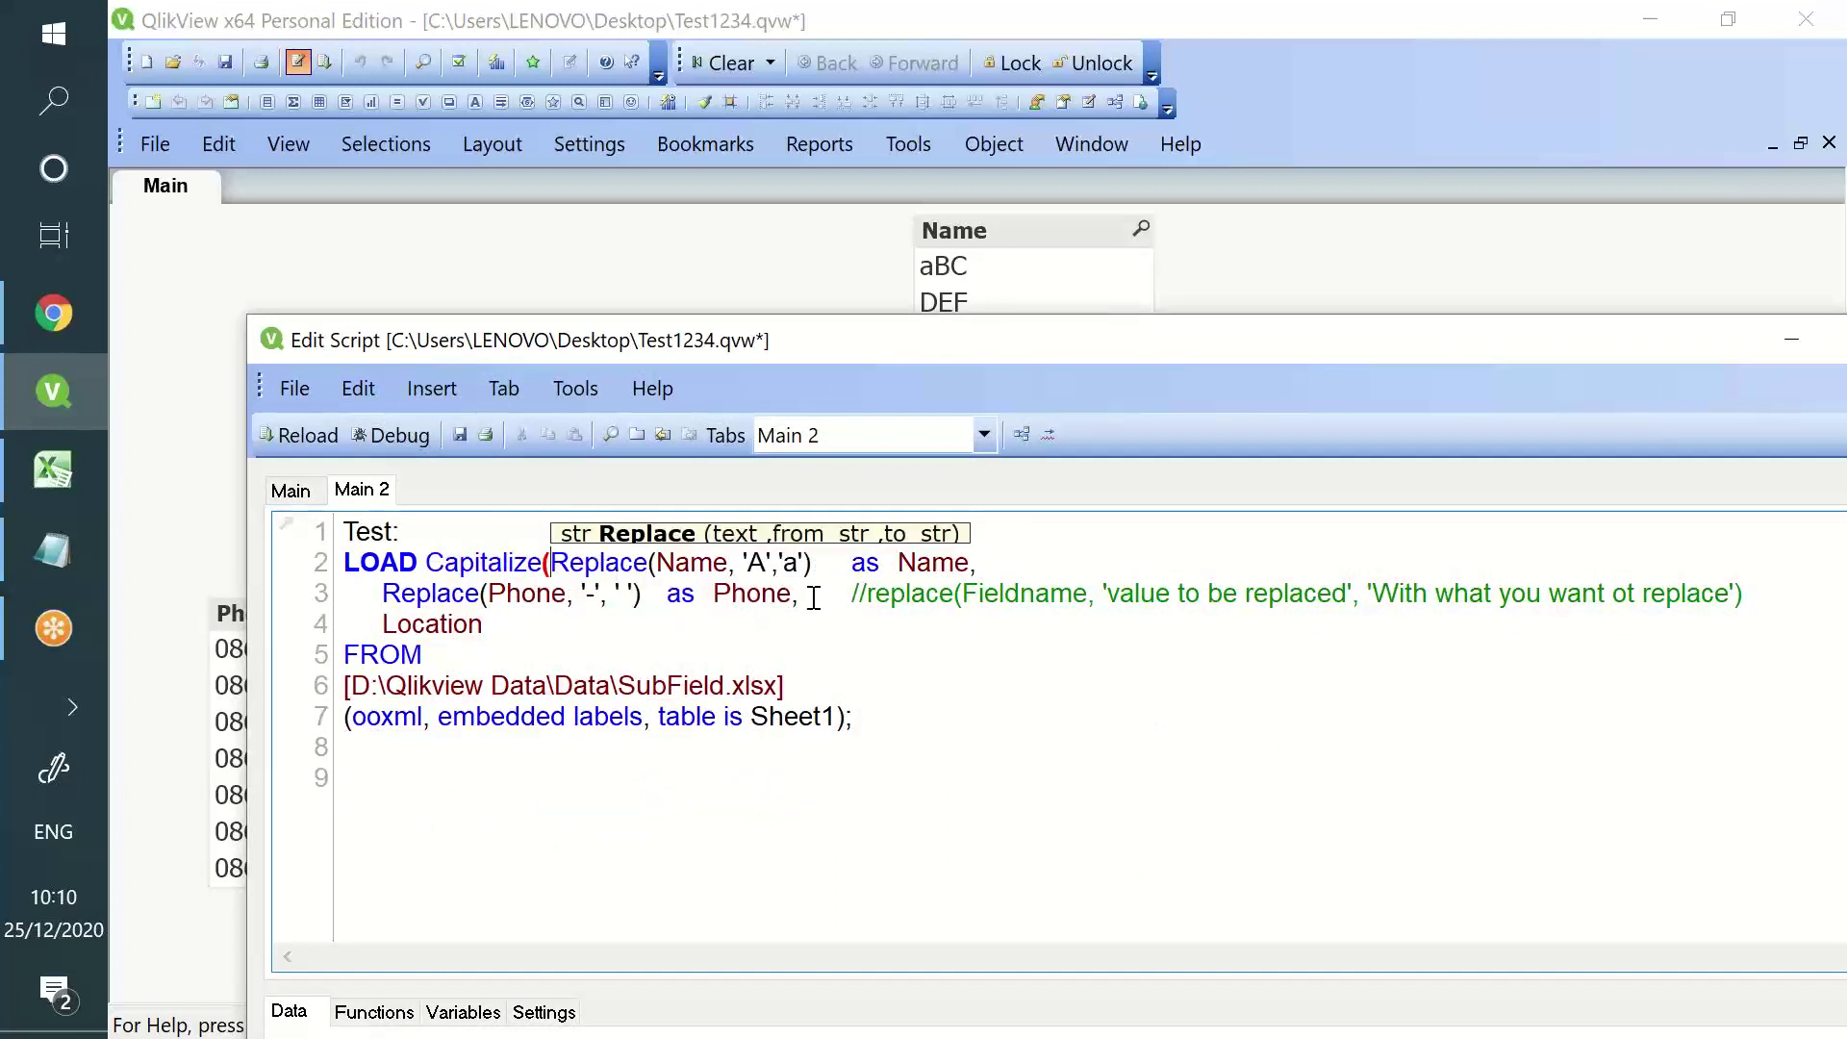
left_click(820, 567)
type(")")
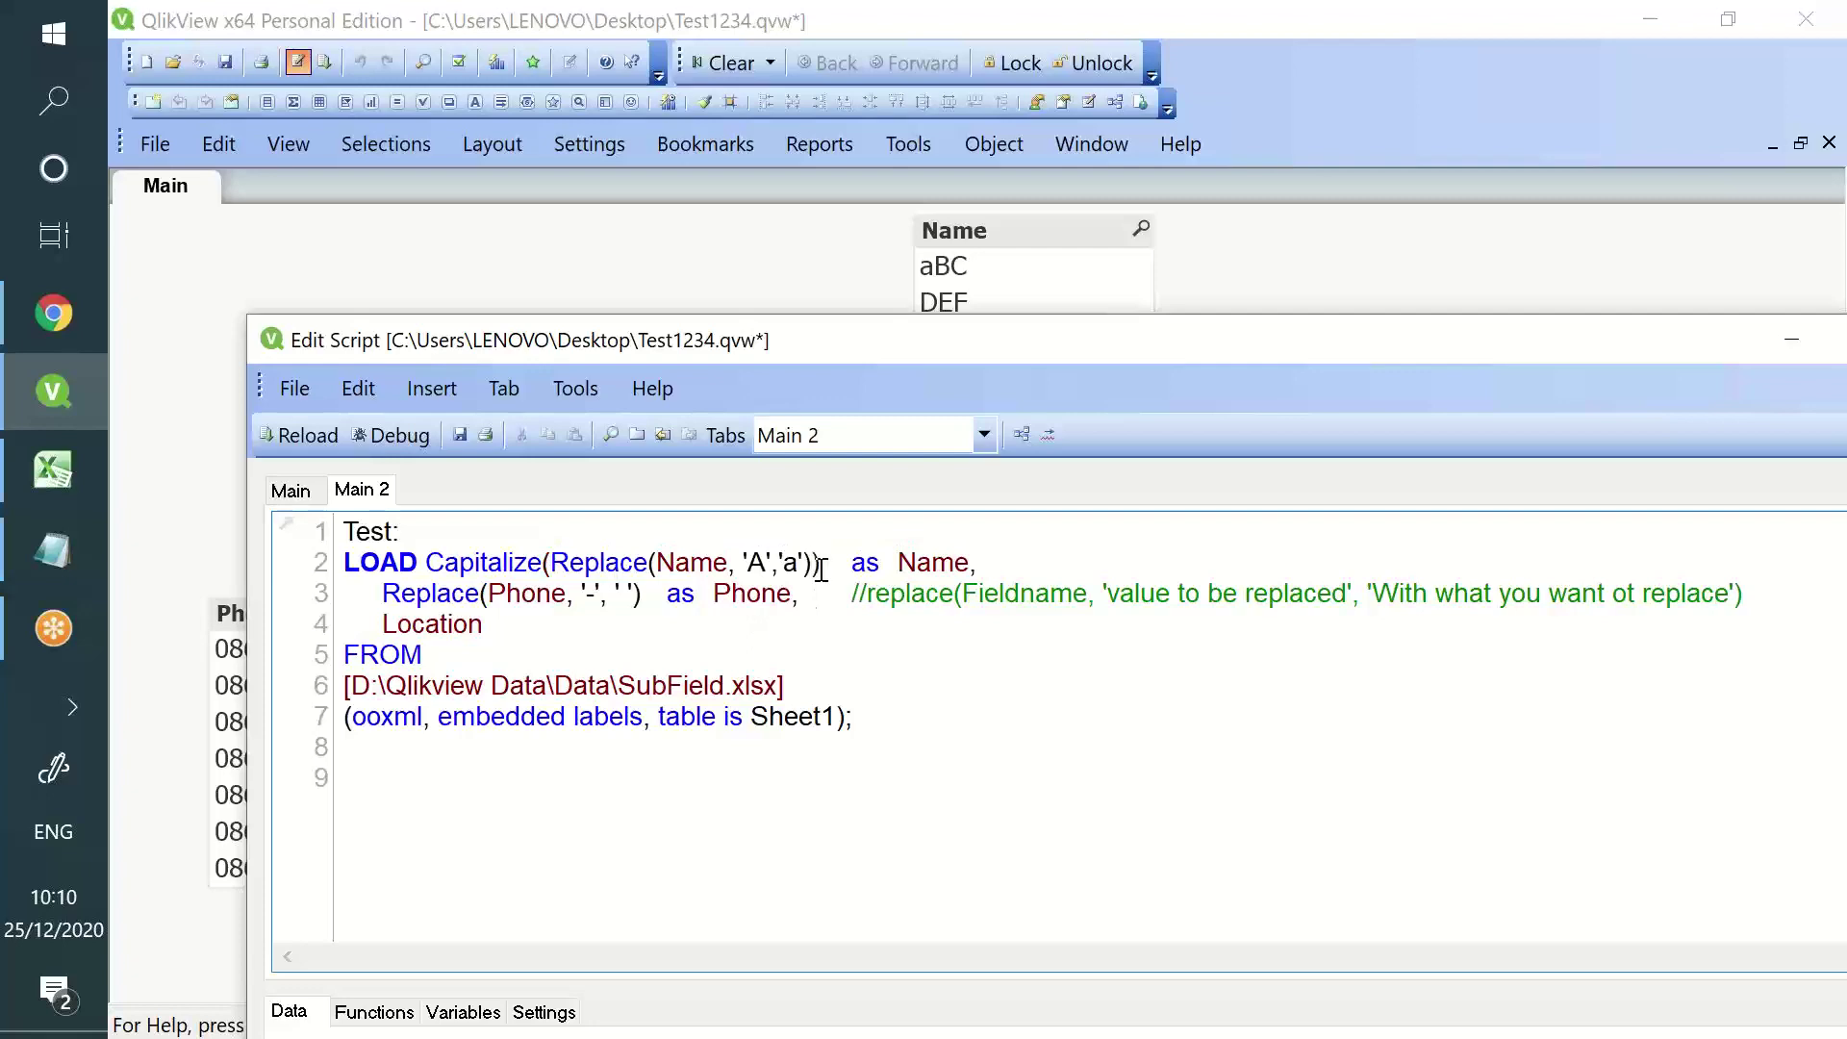
left_click(301, 439)
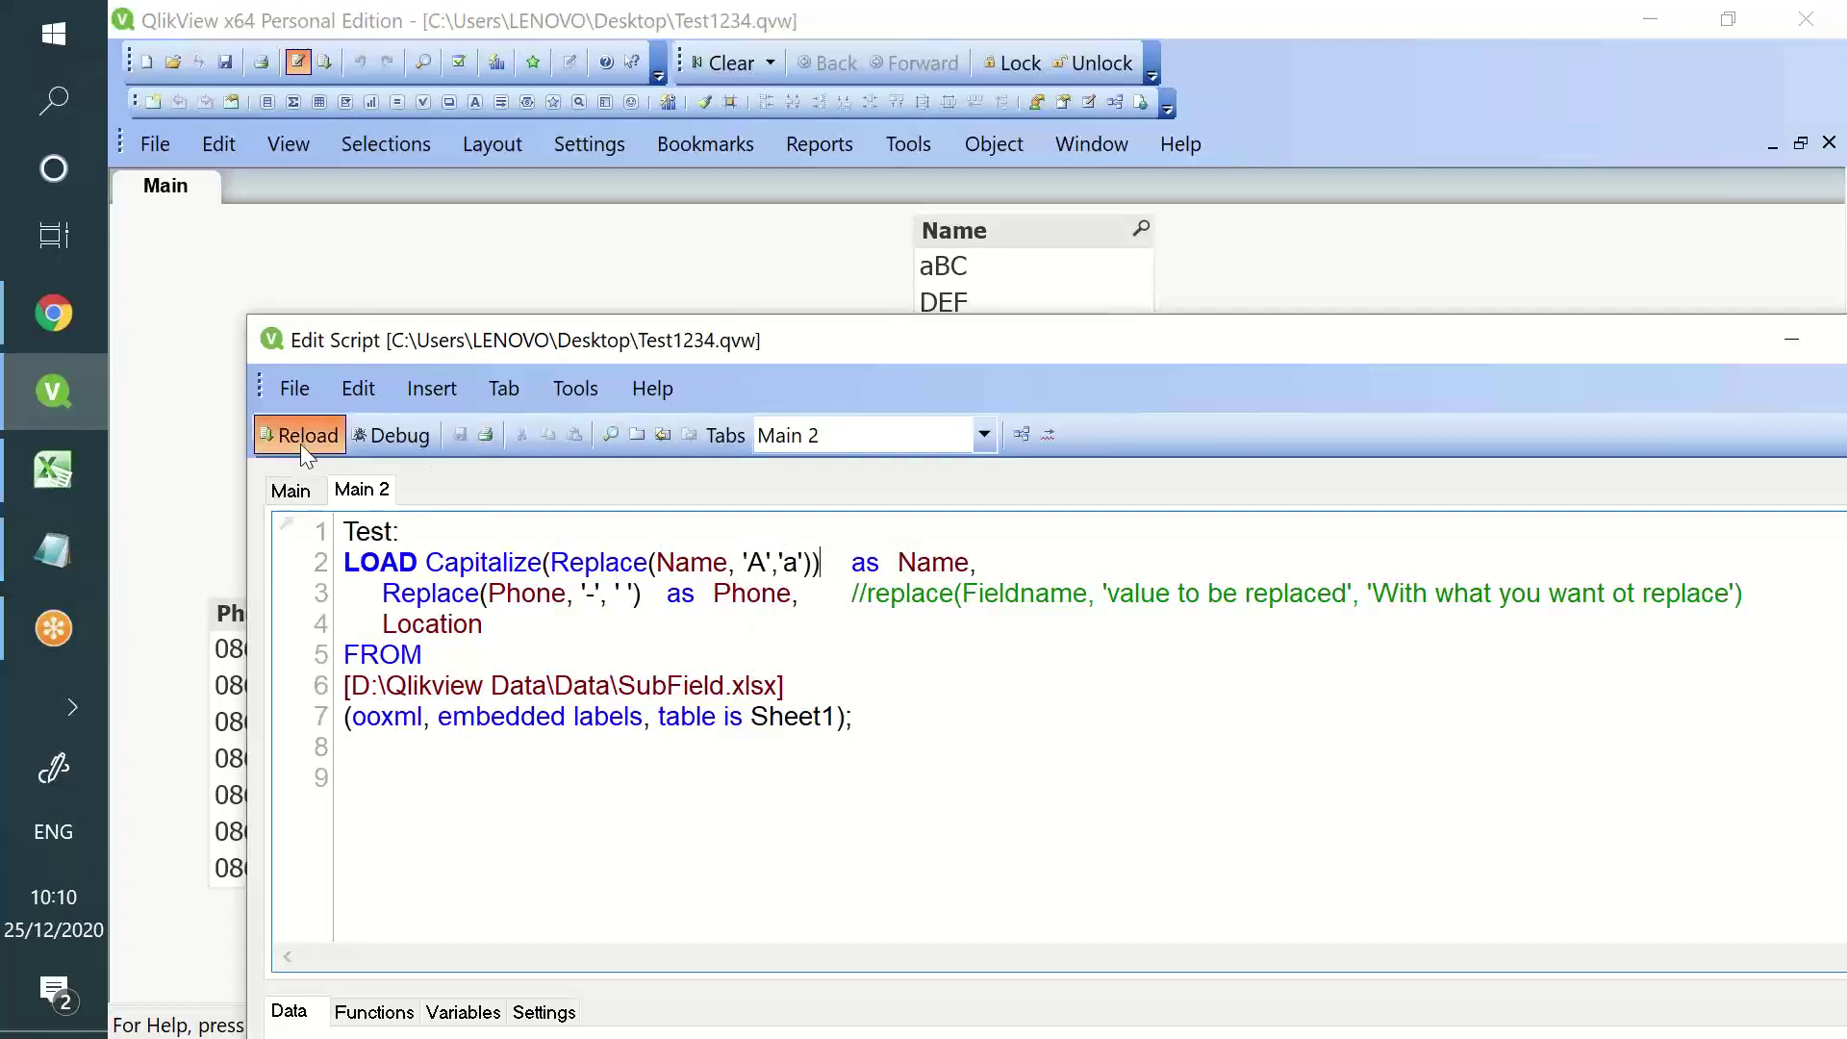
left_click(872, 938)
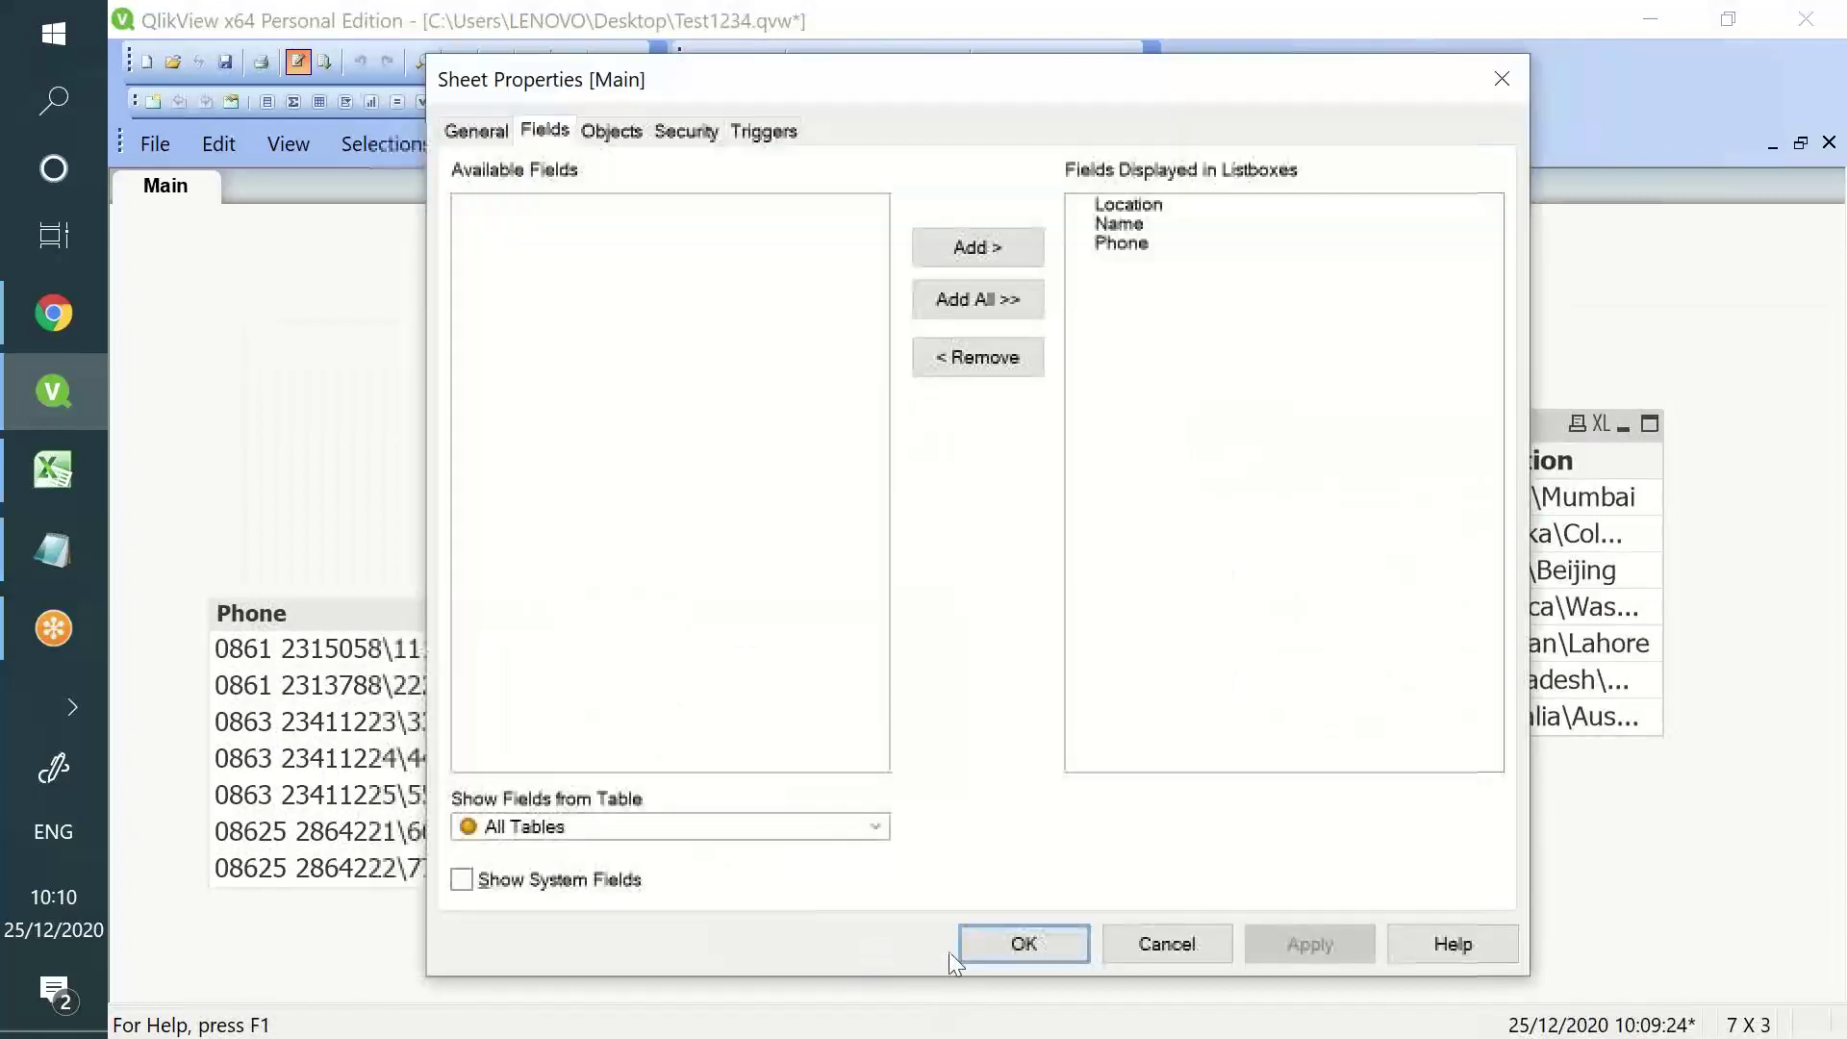
- Confirm the reload showing Abc, Def, Ghi, then clear A1:C11 in the Excel workbook
left_click(983, 945)
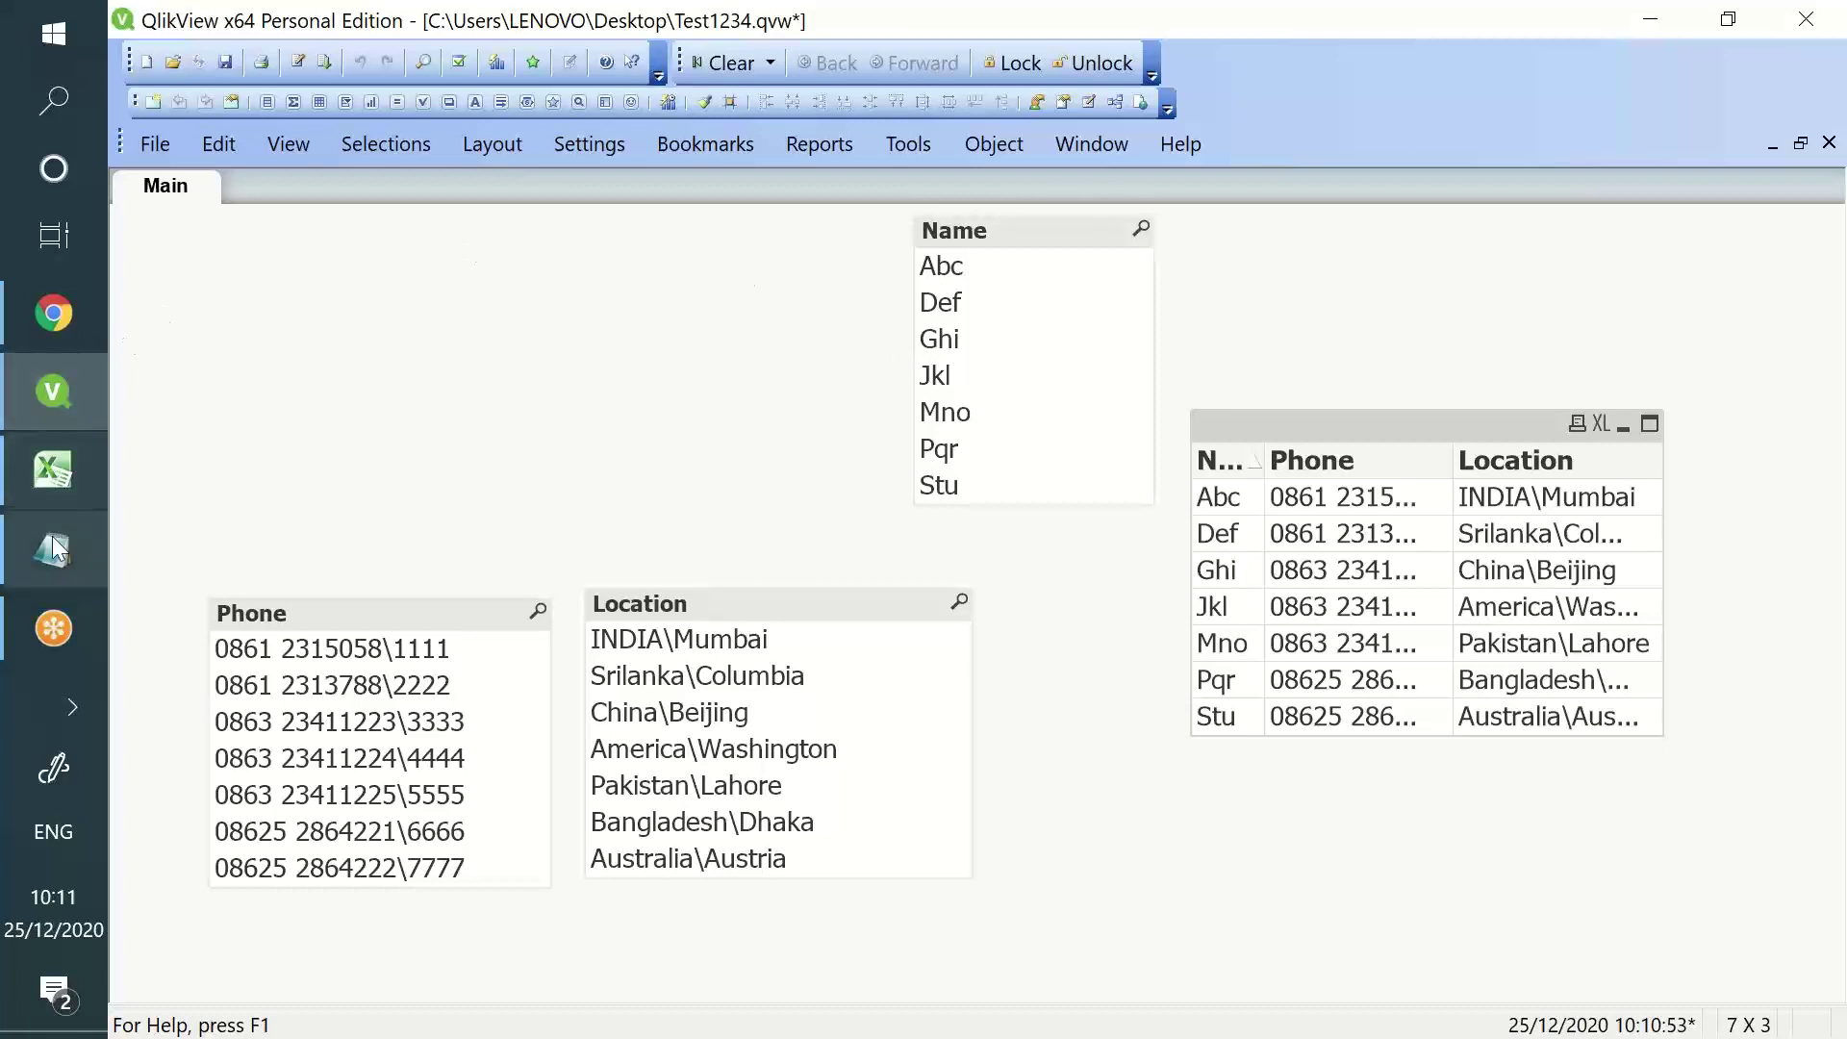
left_click(55, 507)
left_click_drag(208, 319, 516, 647)
key("Delete")
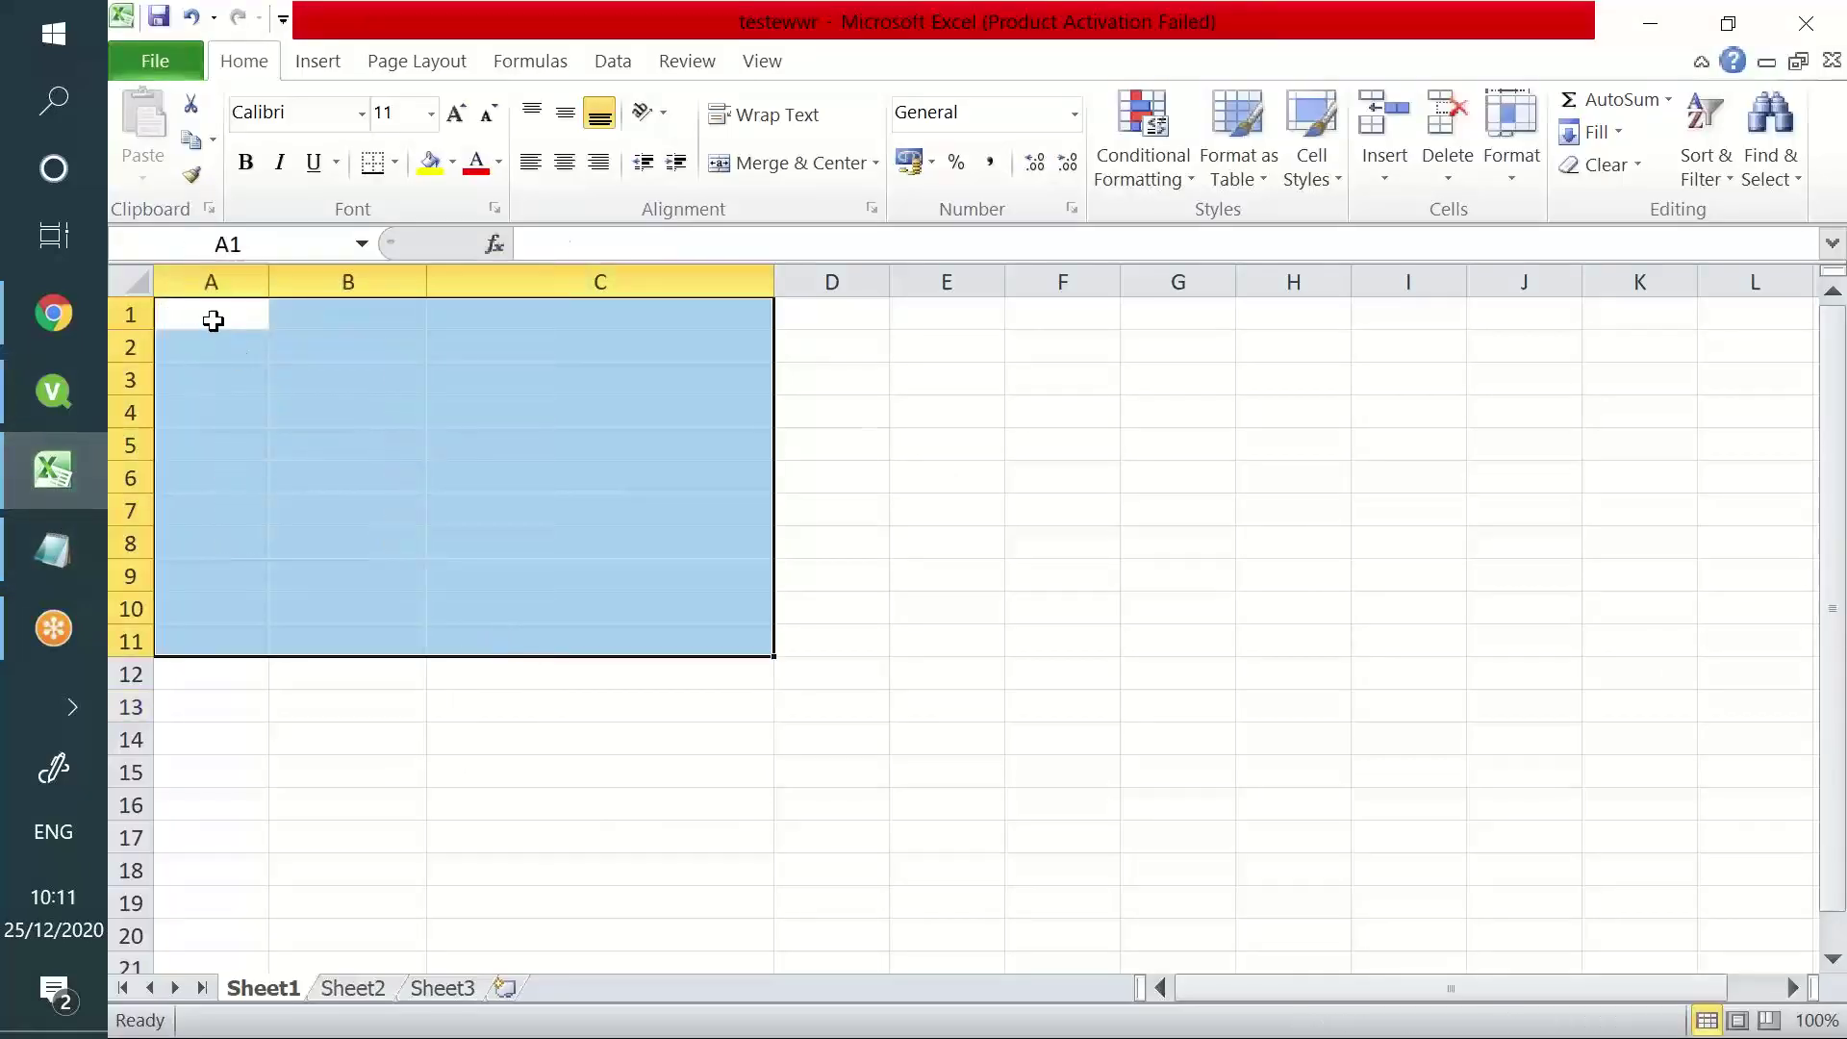
- Enter headers Emp ID, Emp Name, salary in A1:C1 and Emo ID, Emp Magr, Location in F1:H1
left_click(214, 323)
type("Emp ID")
key("Tab")
type("Emp Name")
key("Tab")
type("salary")
key("Tab")
key("Tab")
key("Tab")
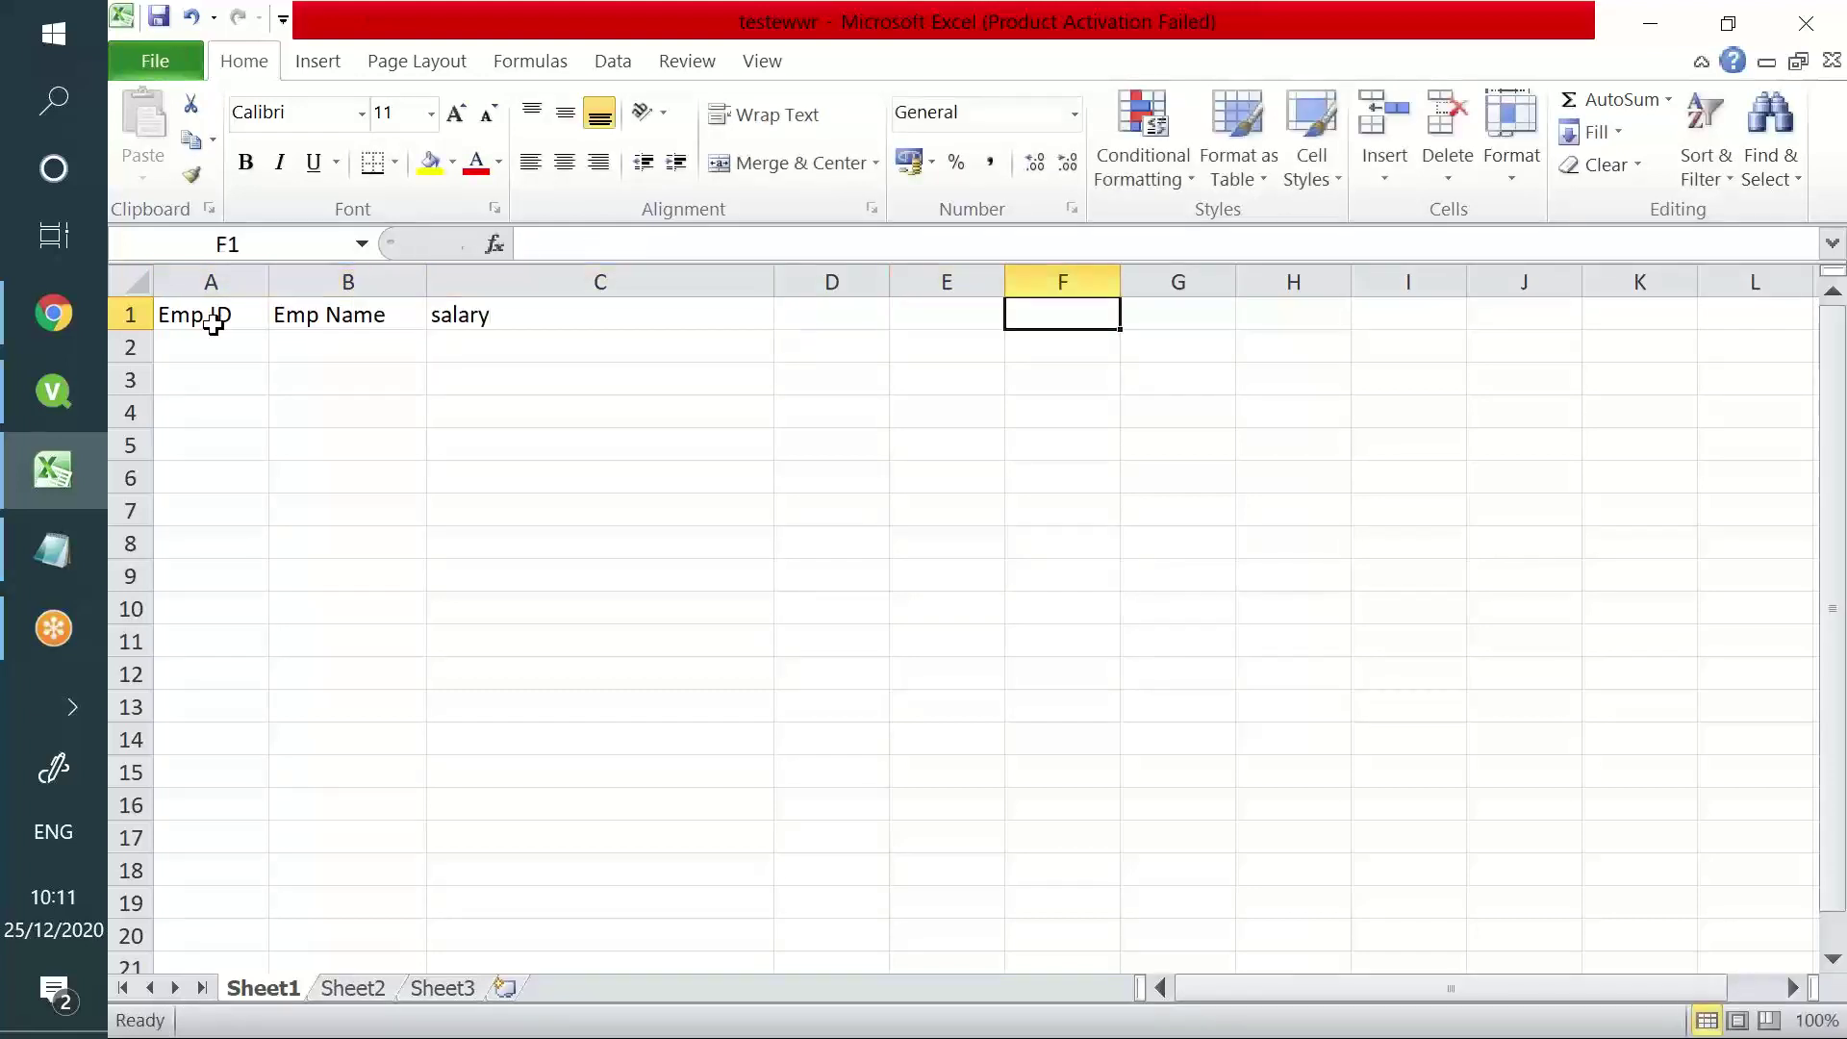
type("Emo")
type(" I")
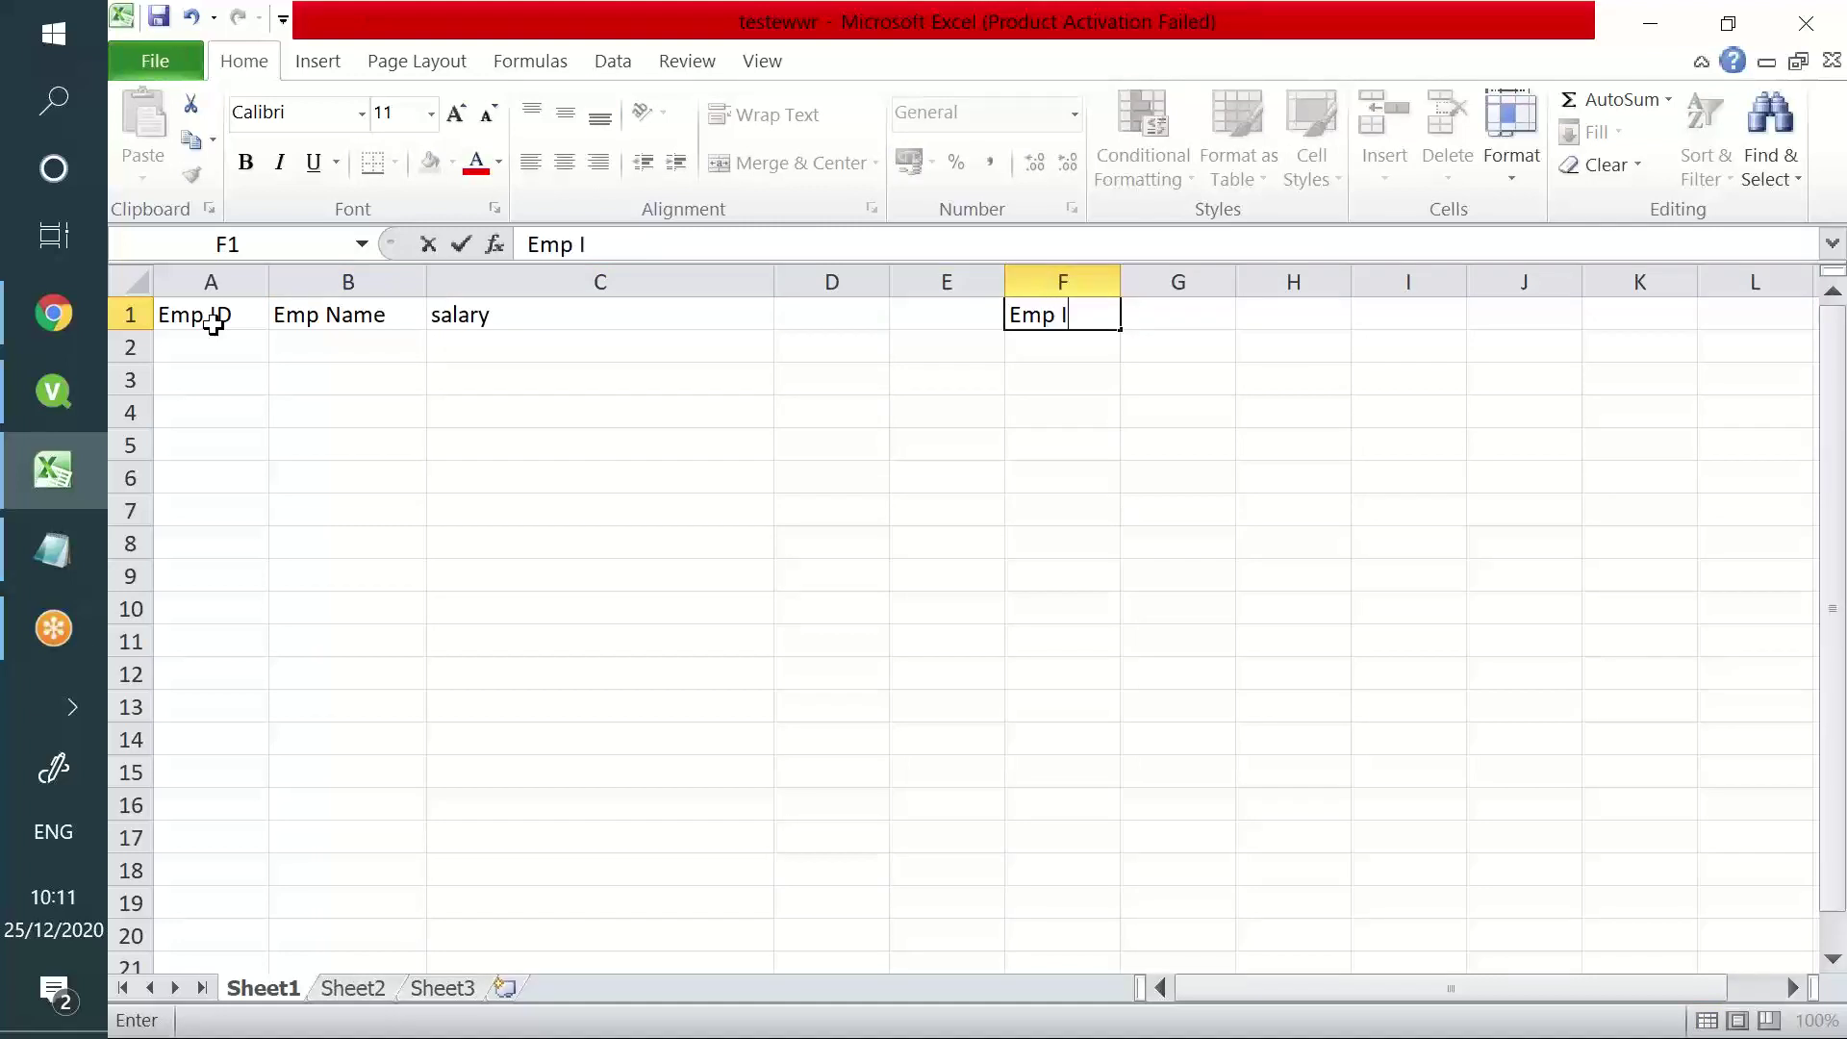
type("D")
key("Tab")
type("Emp ")
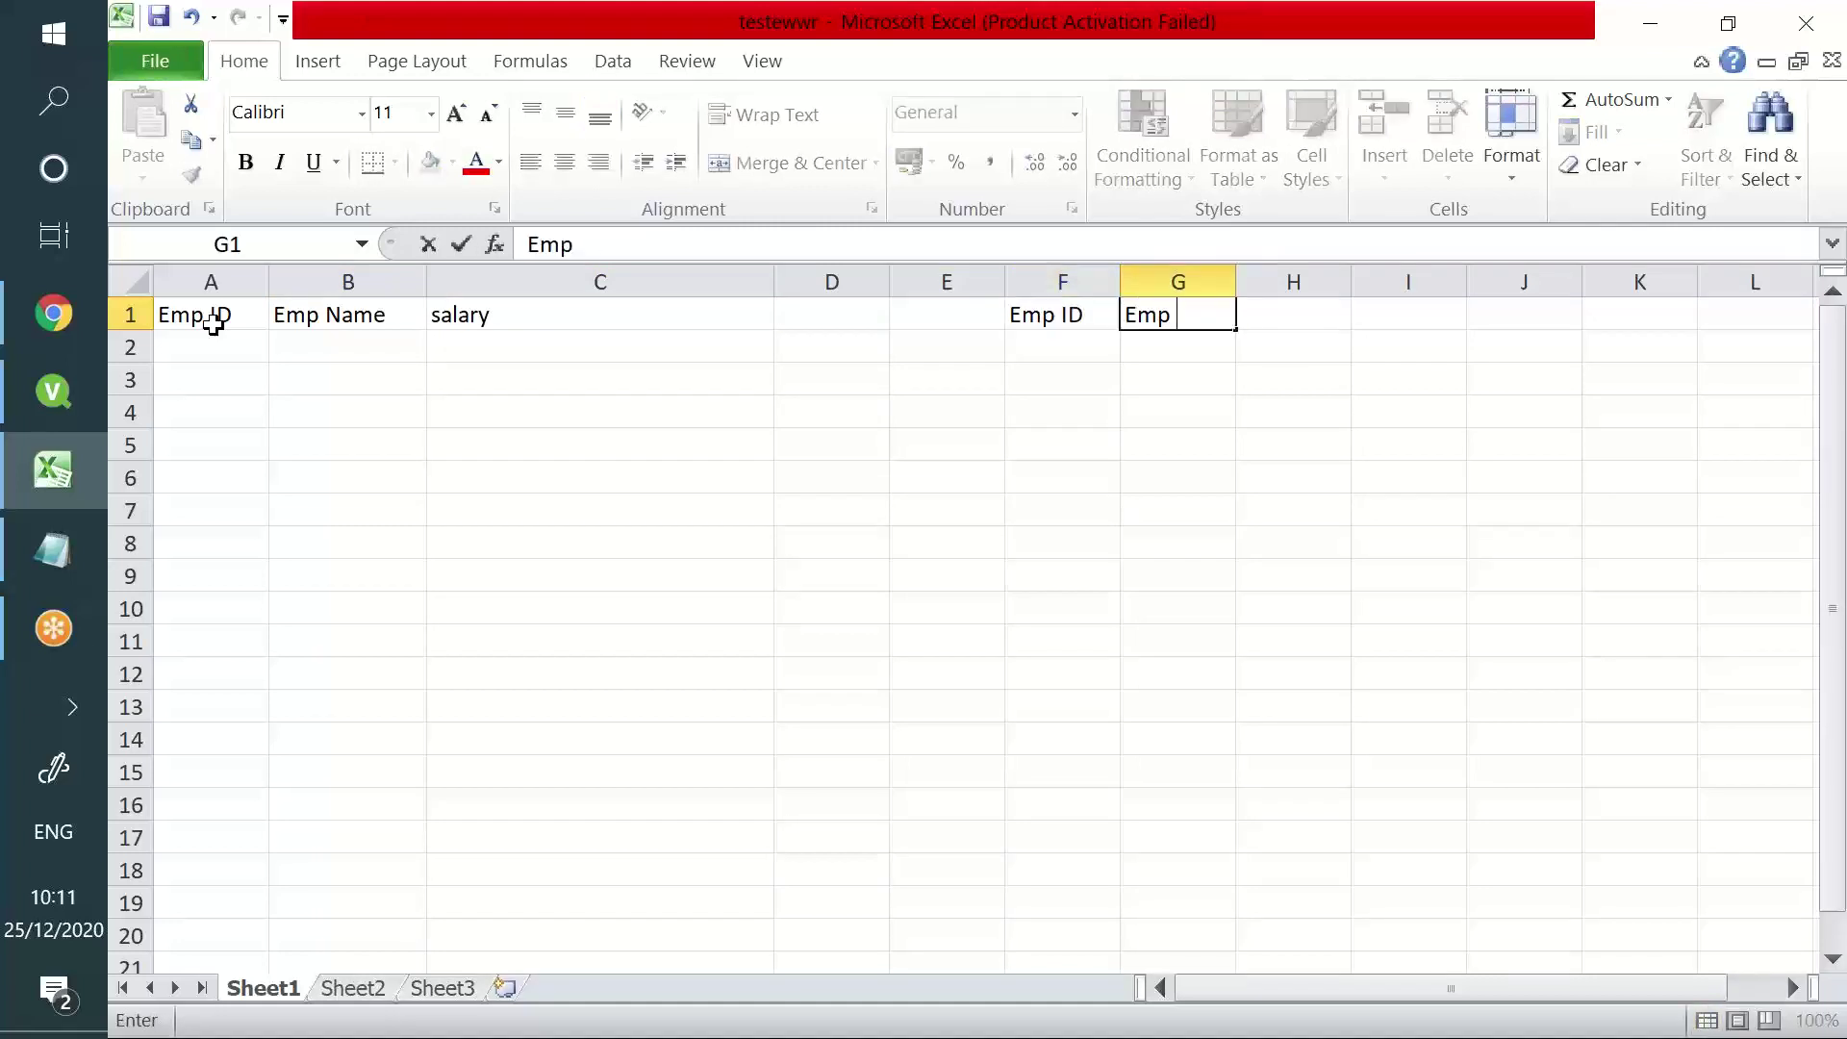
type("Magr")
key("Tab")
type("Location")
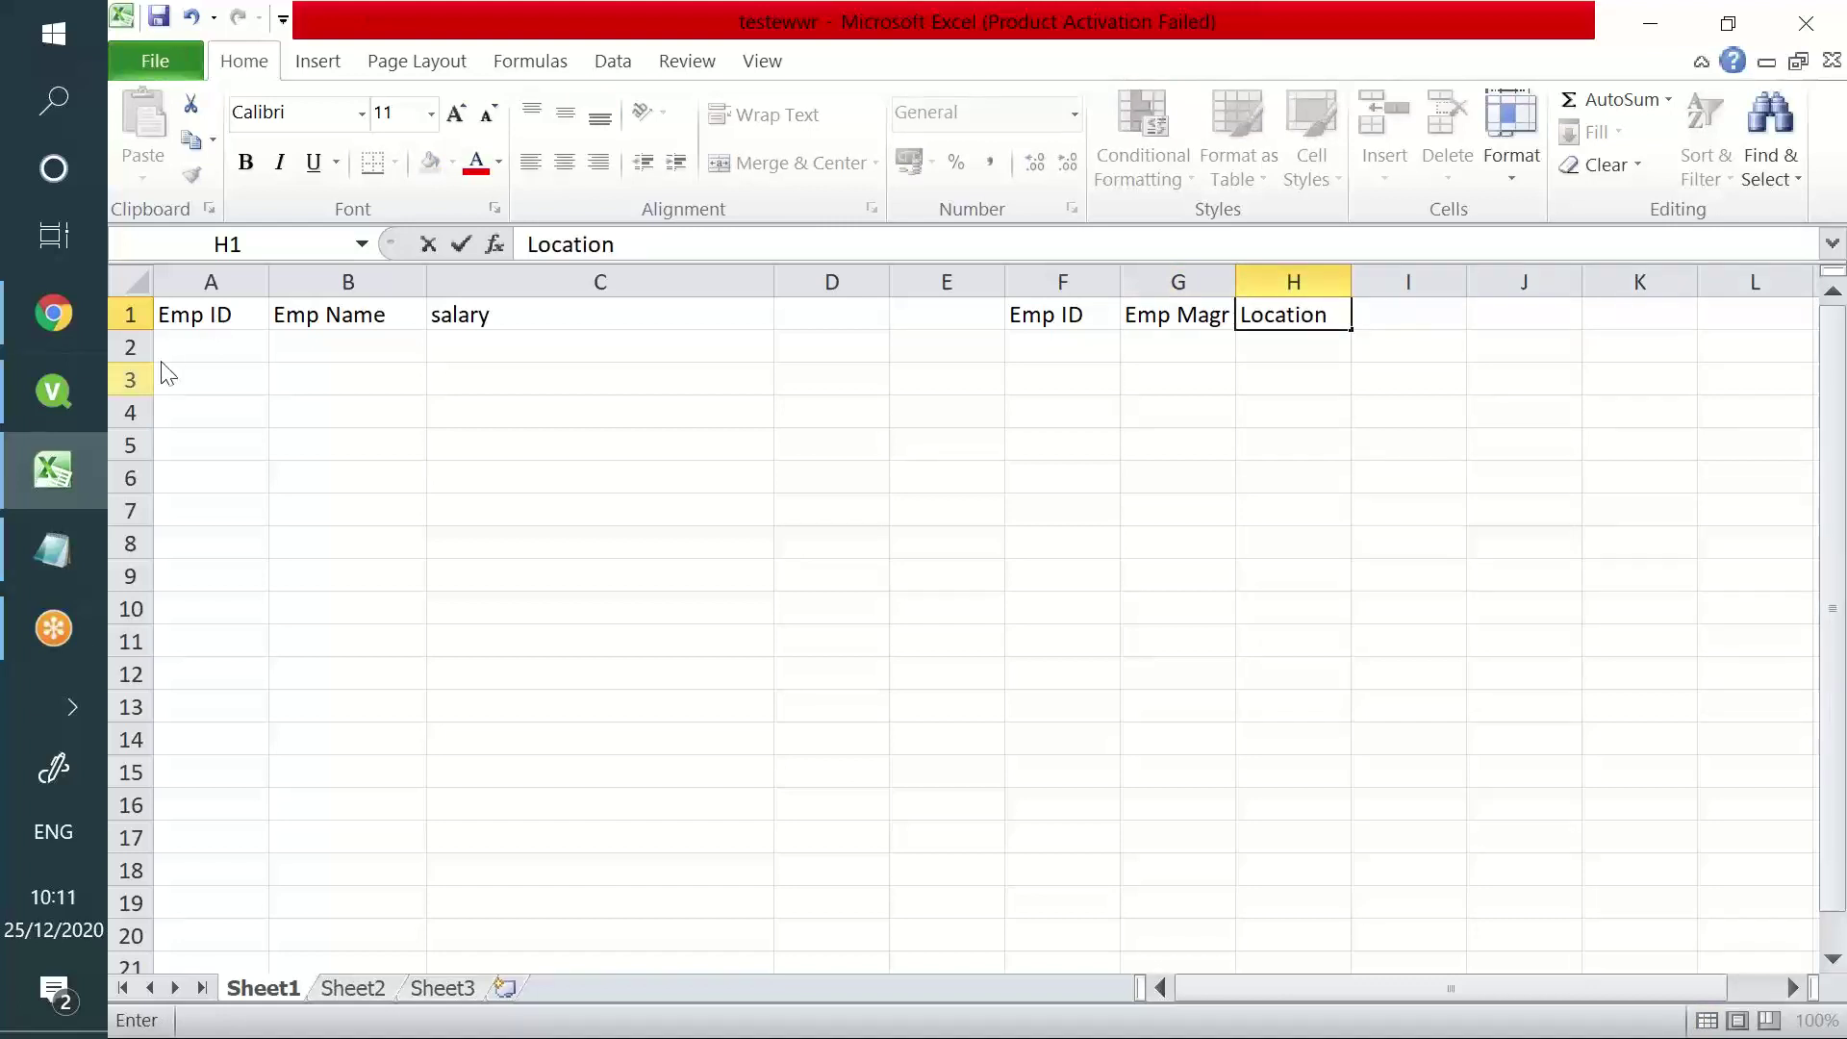
- Enter employee IDs AER, ADF, ADE, ADT in A2:A5
left_click(169, 354)
type("AER")
key("Return")
type("ADF")
key("Return")
type("ADE")
key("Return")
type("ADT")
key("Return")
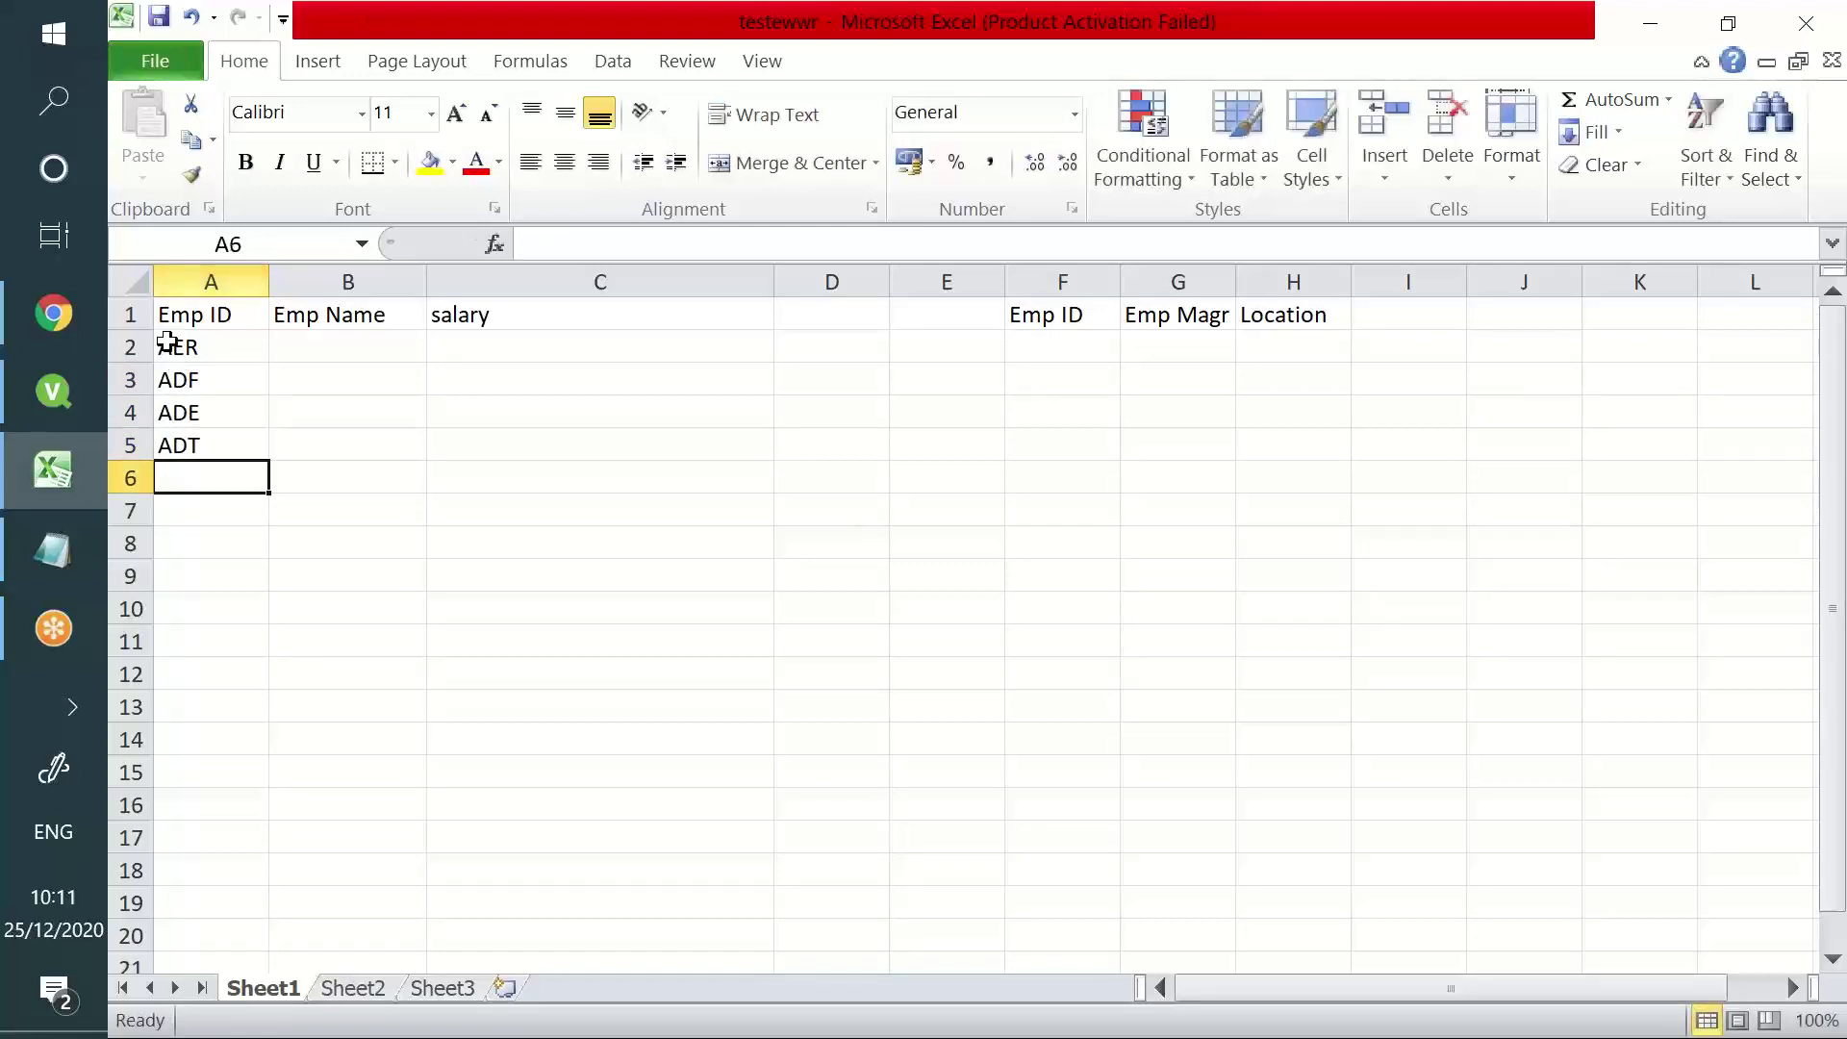
- Enter the four employee names in B2:B5
left_click(325, 352)
type("Yash")
key("Return")
type("Hars")
key("Return")
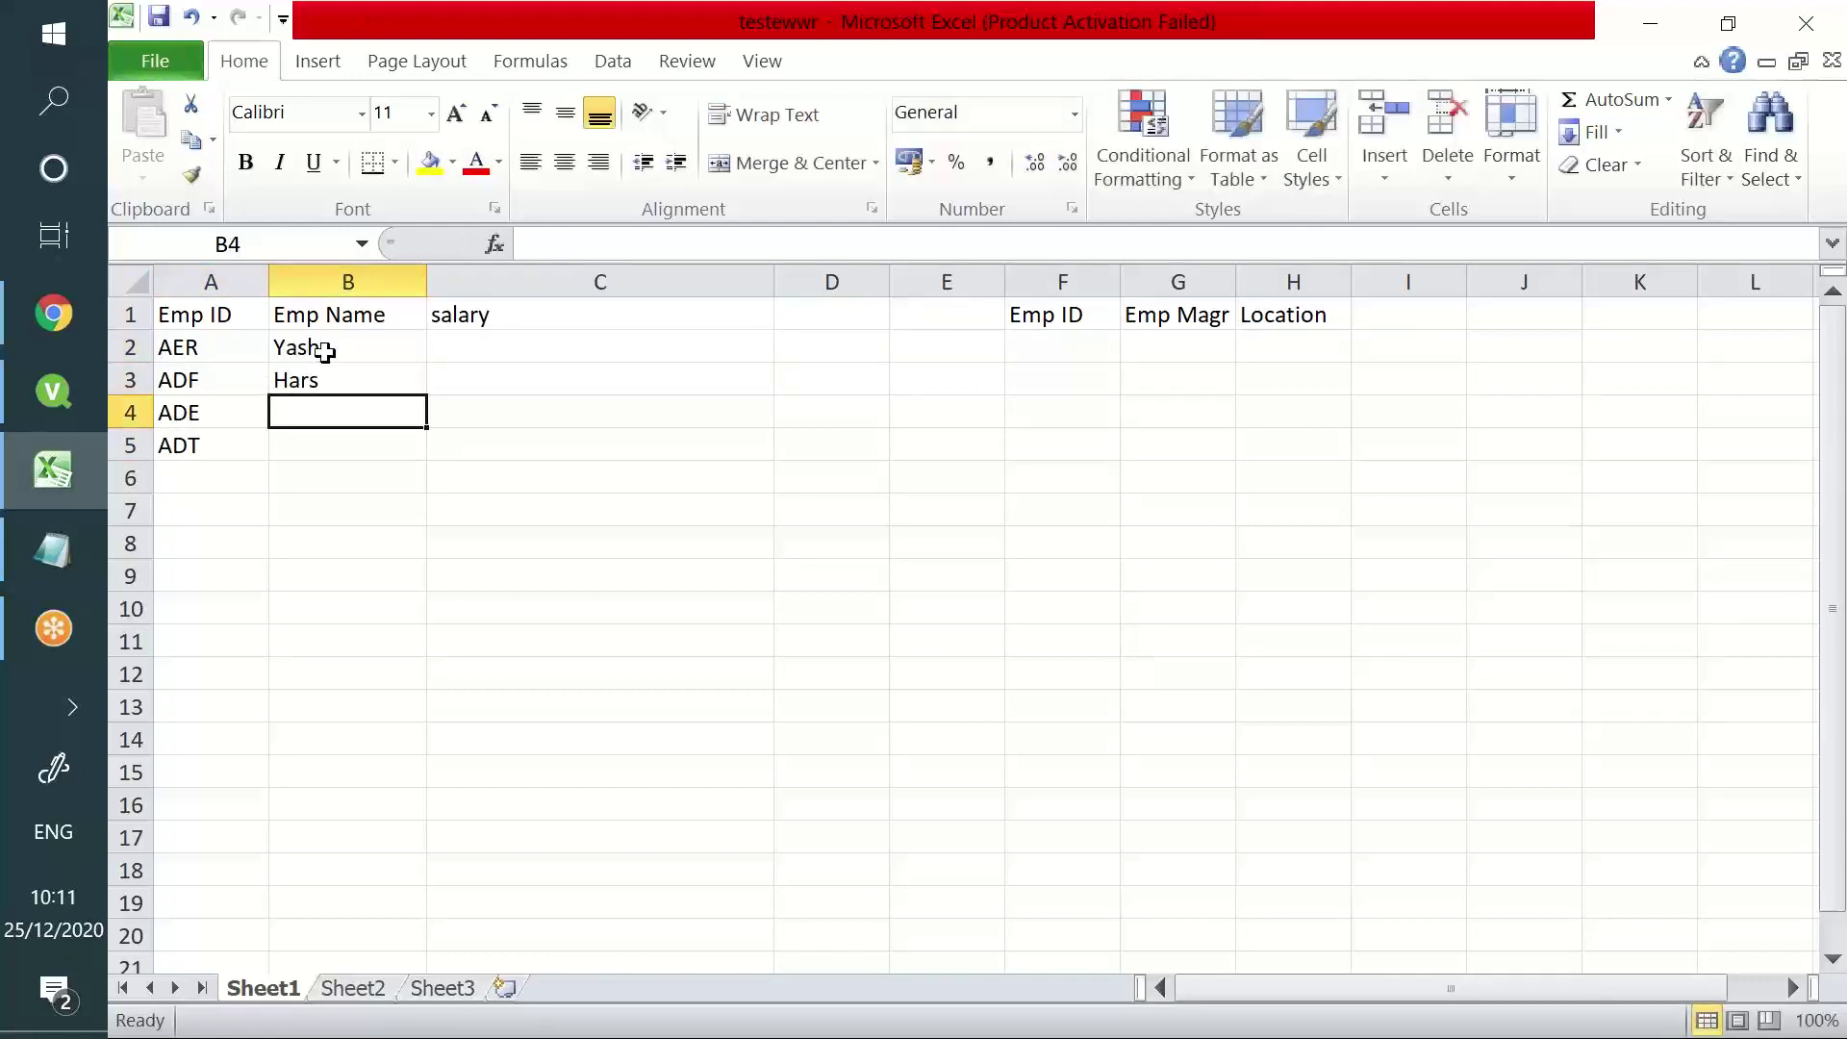
type("Vin")
key("Return")
type("Sub")
key("Return")
- Enter salaries 100, 200, 300, 400 and 500 in C2:C6
left_click(603, 347)
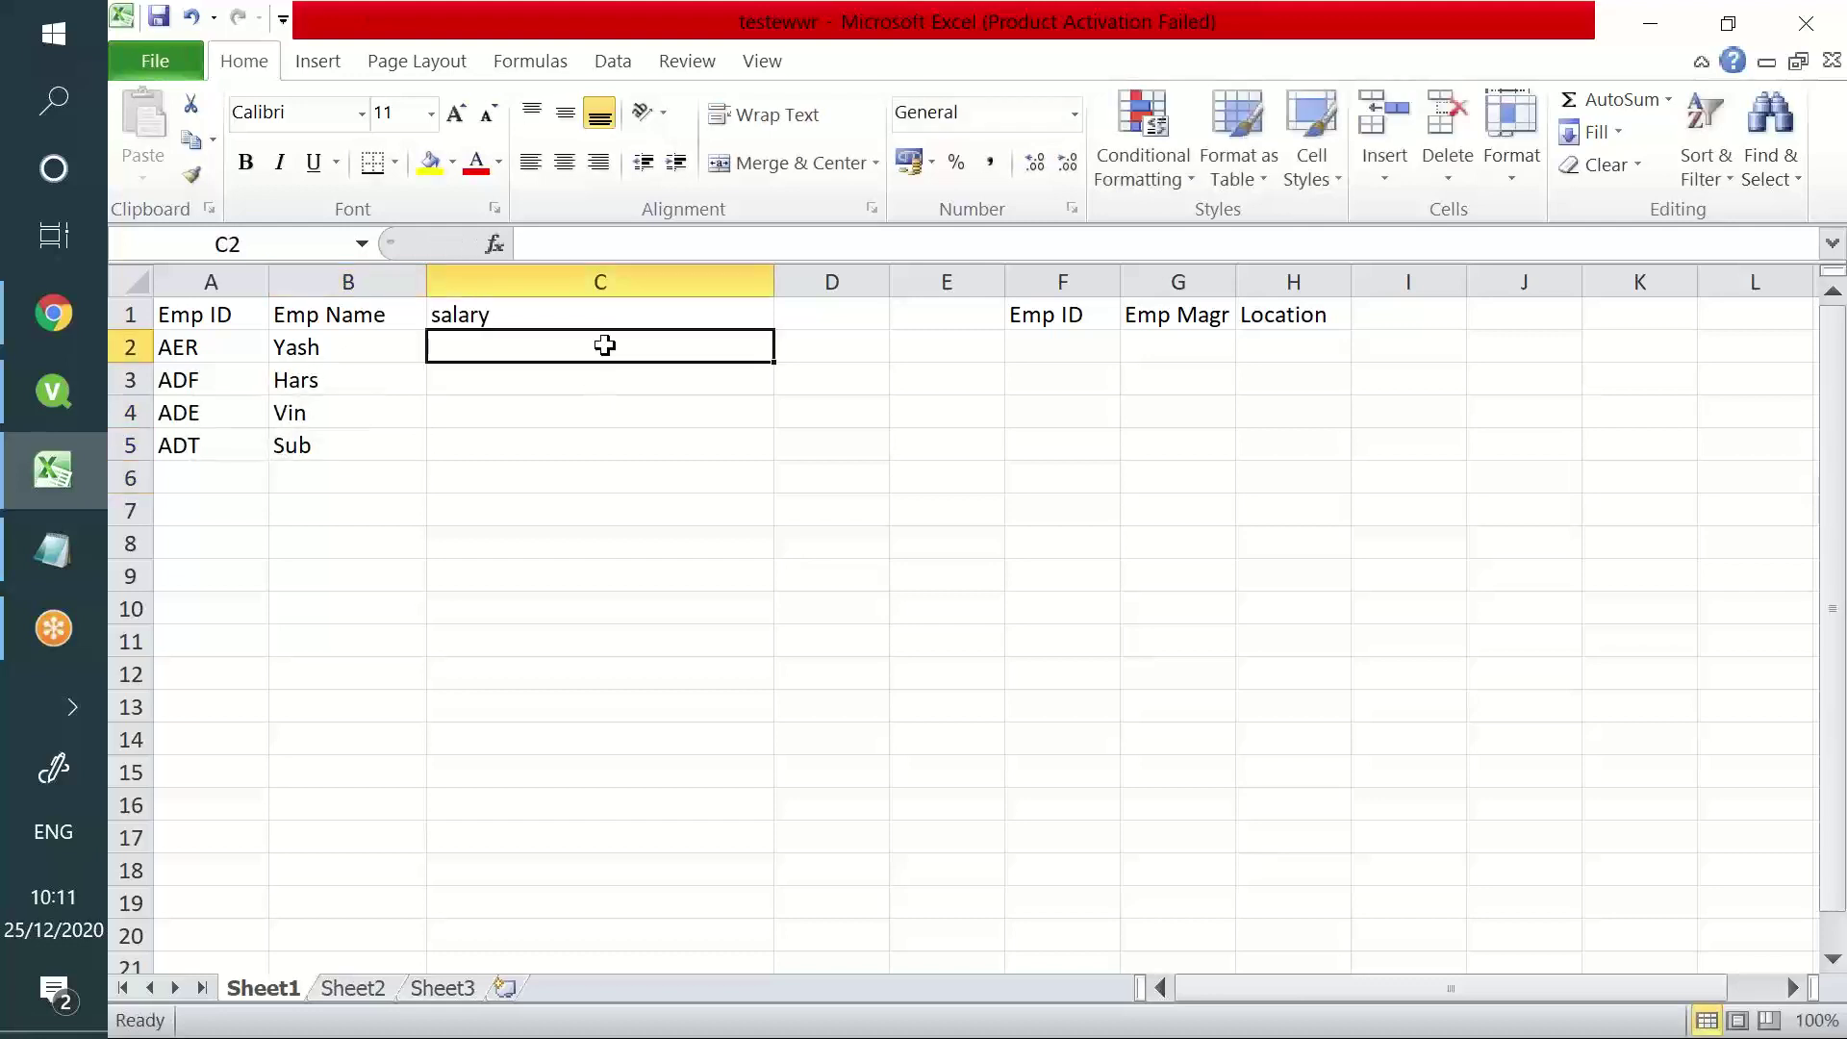
type("100")
key("Return")
type("200")
key("Return")
type("300")
key("Return")
type("400")
key("Return")
type("500")
key("Return")
- Enter IDs Aer, Adf, Ade, Adt in F2:F5 and delete the extra 500 in C6
left_click(1030, 344)
type("Aer")
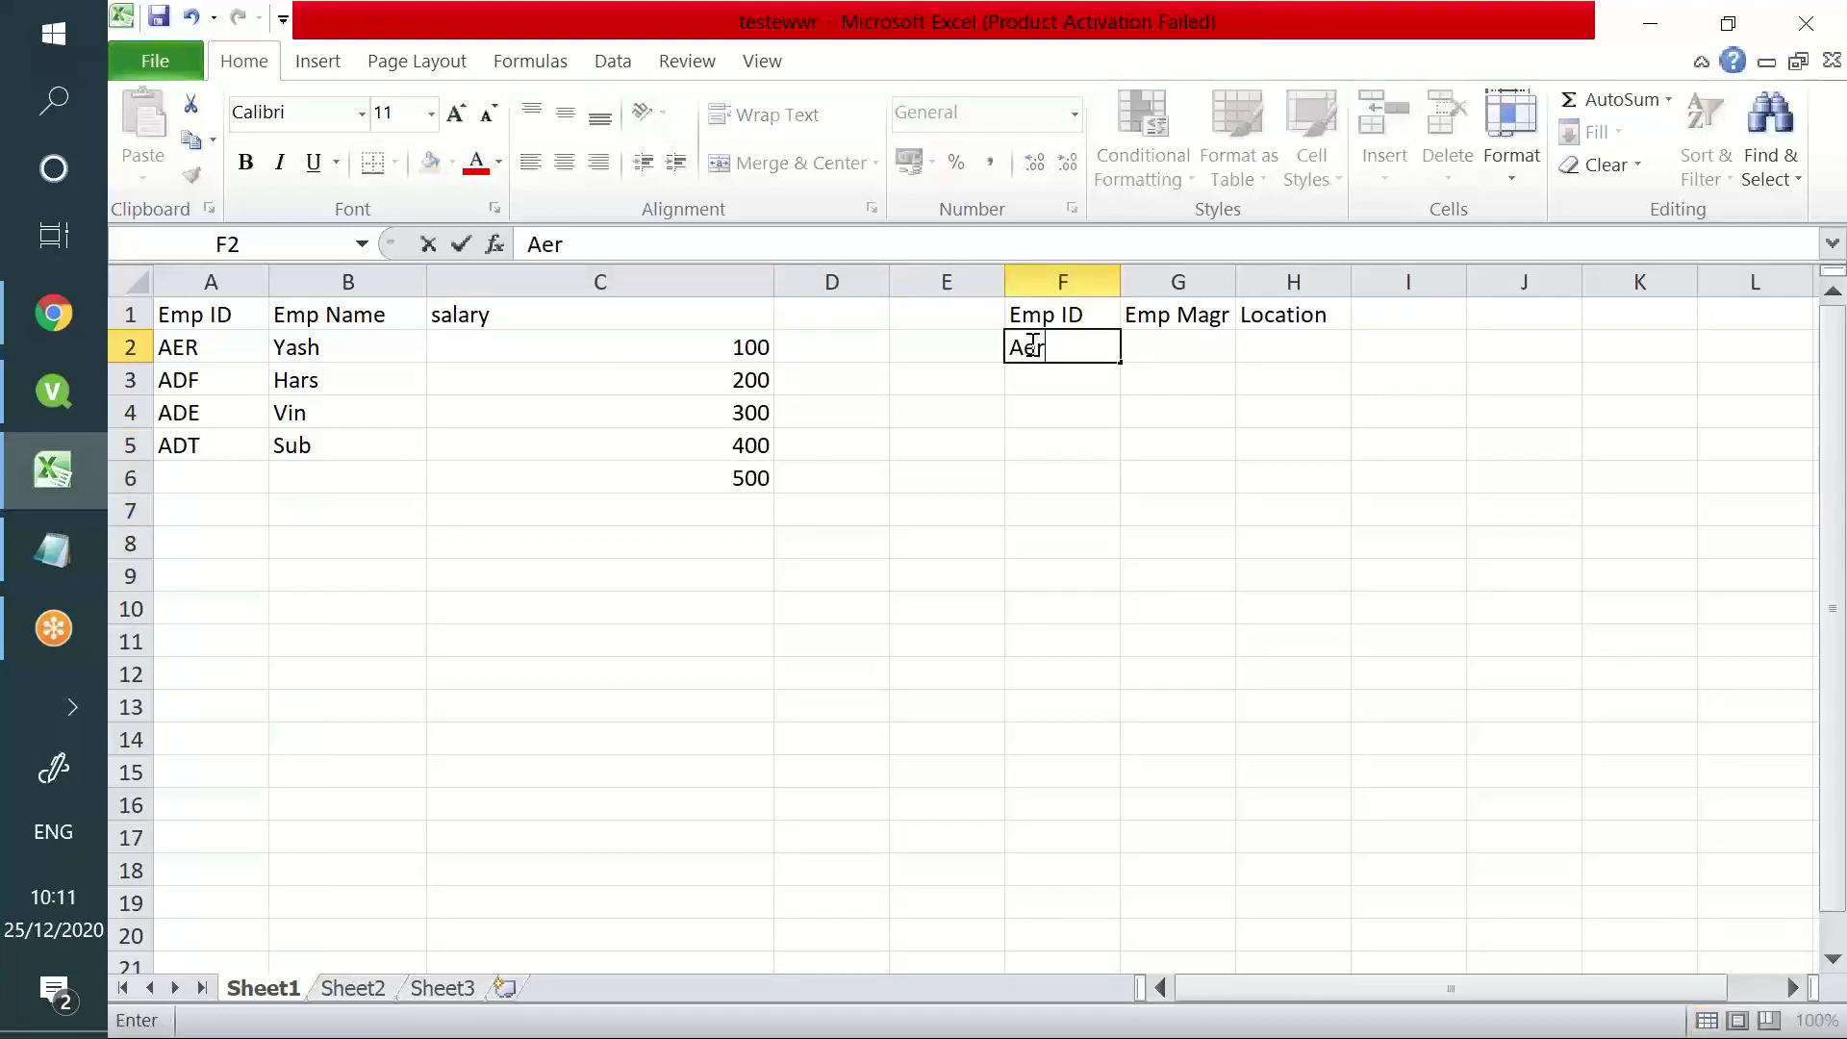
key("Return")
type("Adf")
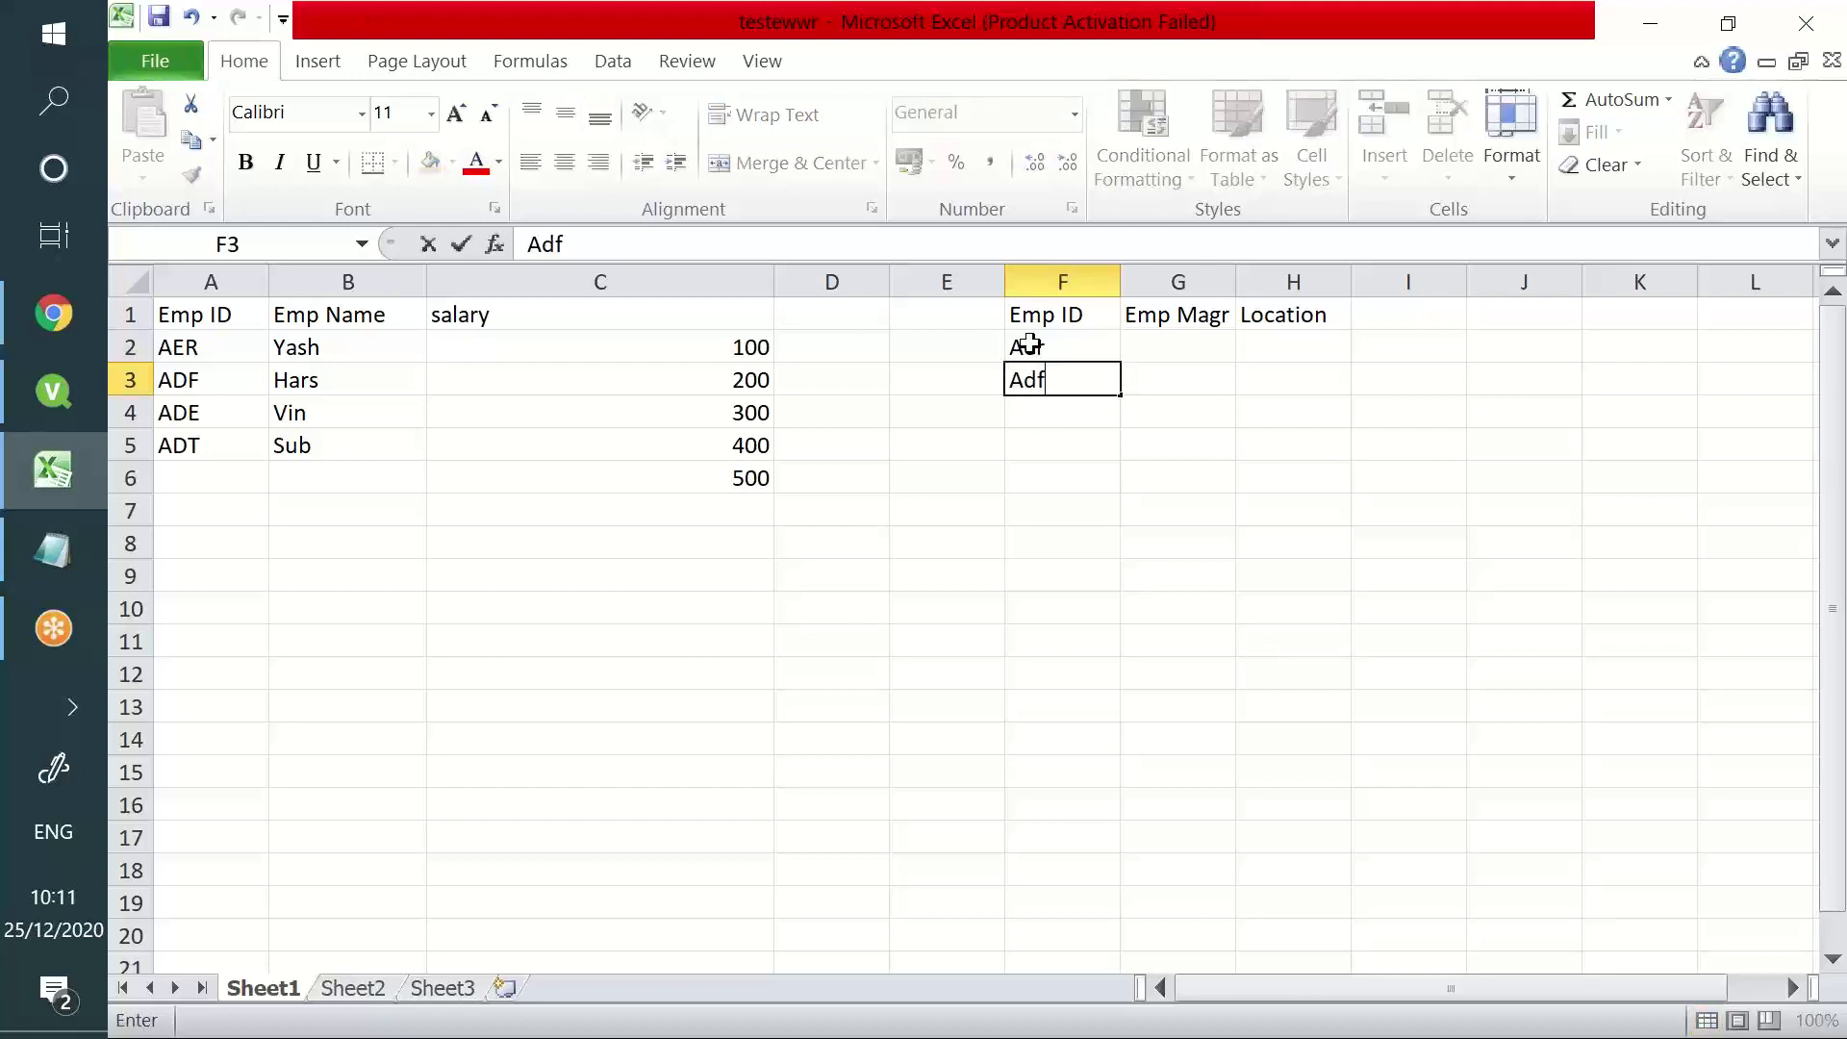
key("Return")
type("Ade")
key("Return")
type("Adt")
key("Return")
left_click(759, 478)
key("Delete")
- Enter the four manager names in G2:G5
left_click(1150, 337)
type("Vishnu")
key("Return")
type("Shiva")
key("Return")
type("Krishna")
key("Return")
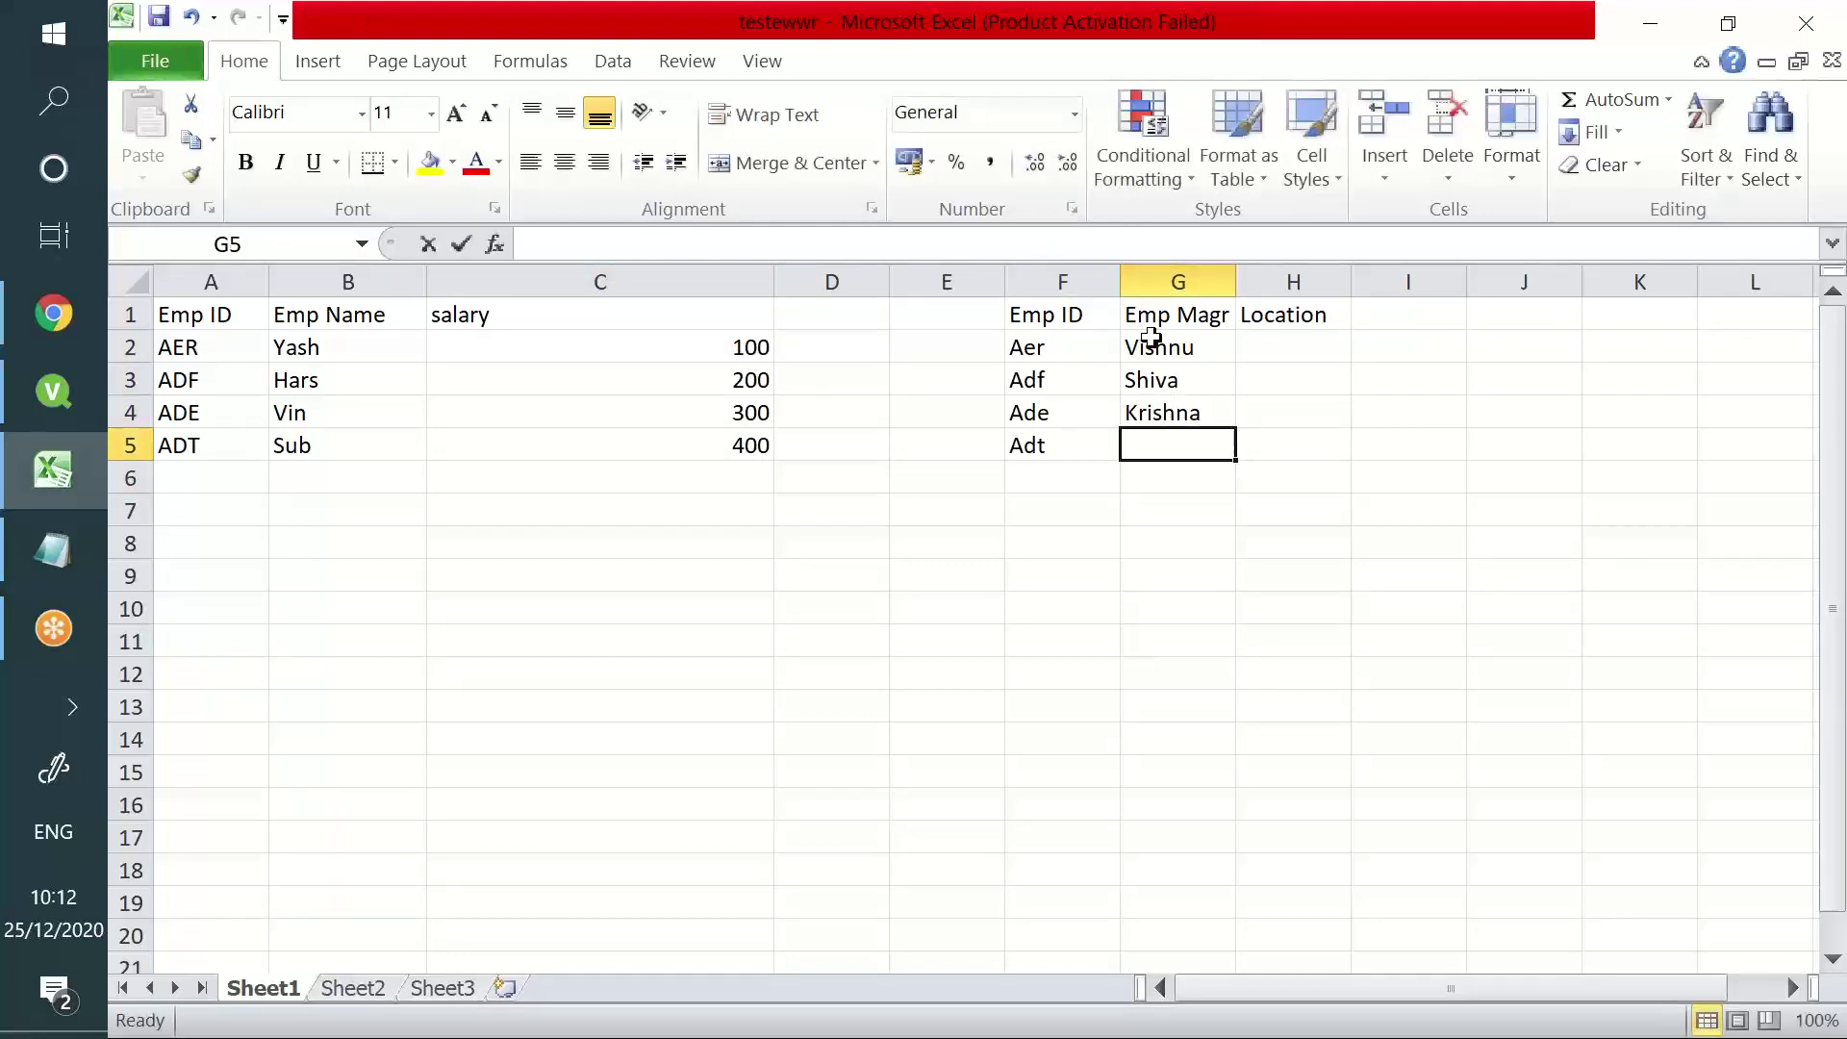
type("Srikanth")
key("Tab")
- Enter locations Hyd, Mum, chn, Kol in H2:H5
left_click(1251, 349)
type("Hyd")
key("Return")
type("Mum")
key("Return")
type("vhn")
key("Return")
type("\\")
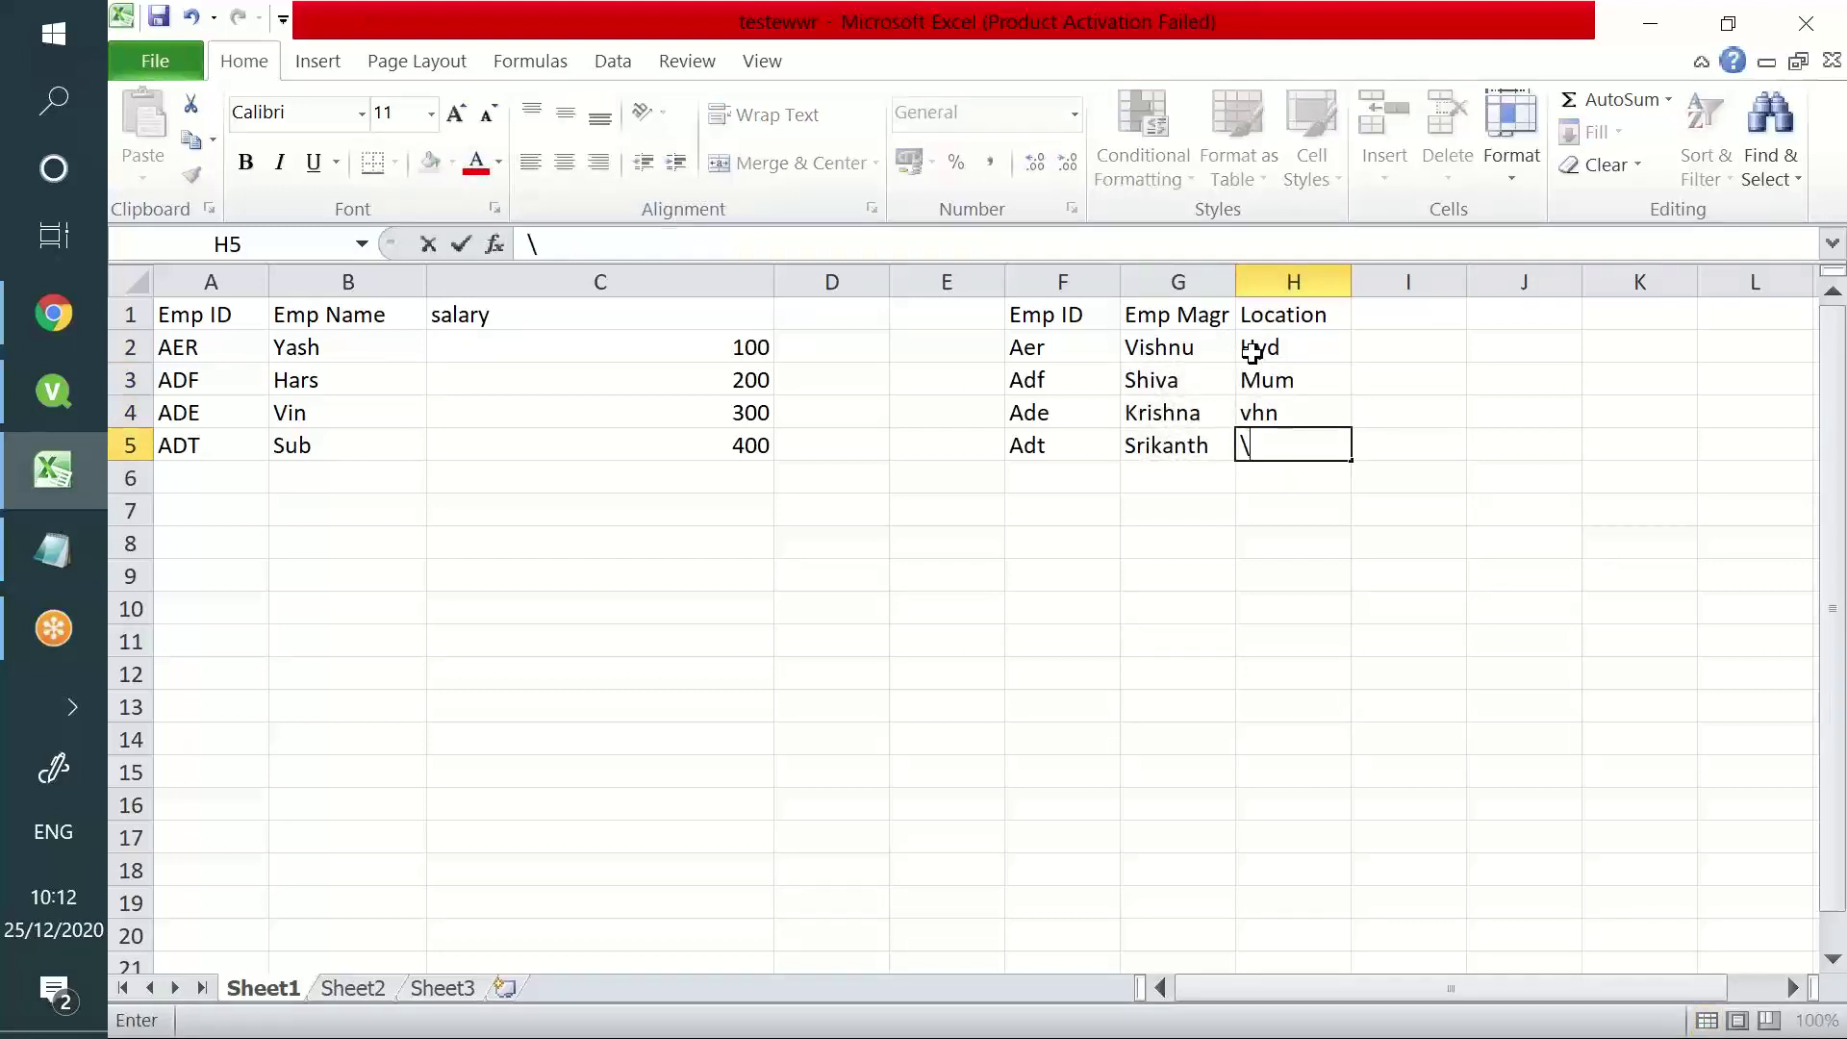
key("Up")
type("chn")
key("Return")
type("Kol")
key("Return")
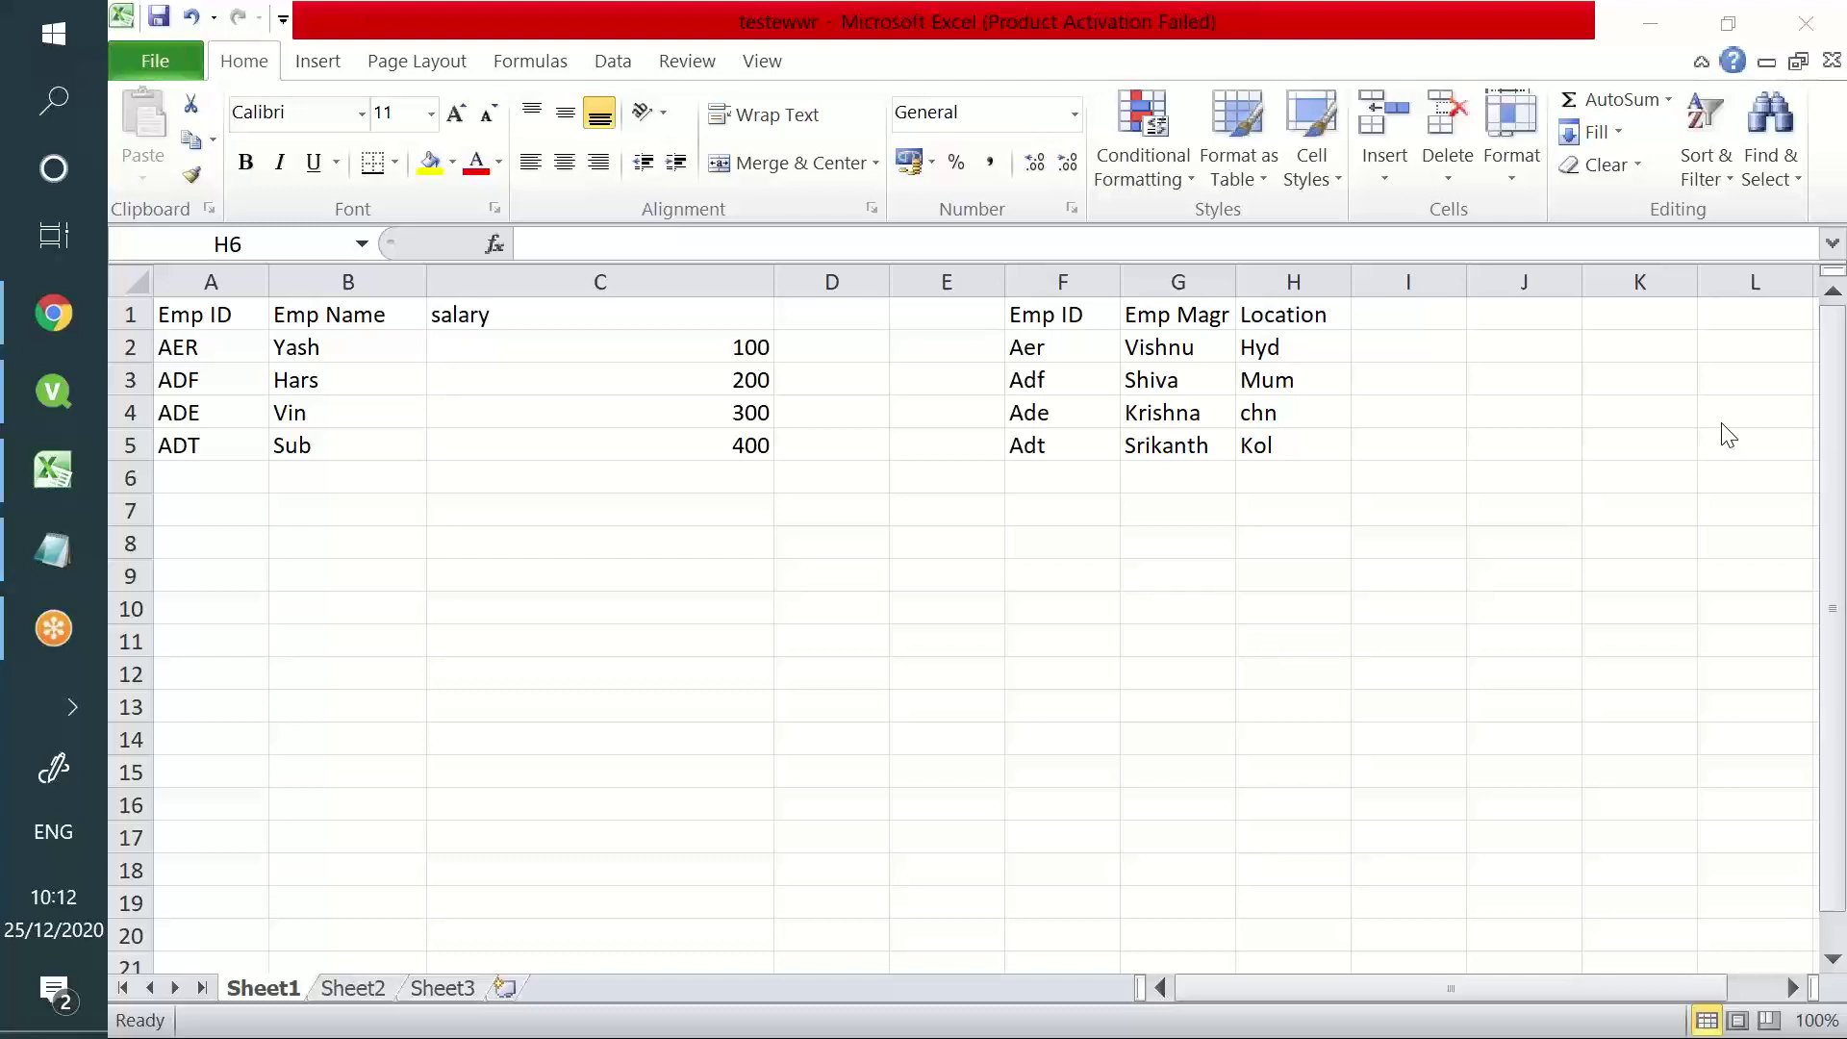
left_click(240, 316)
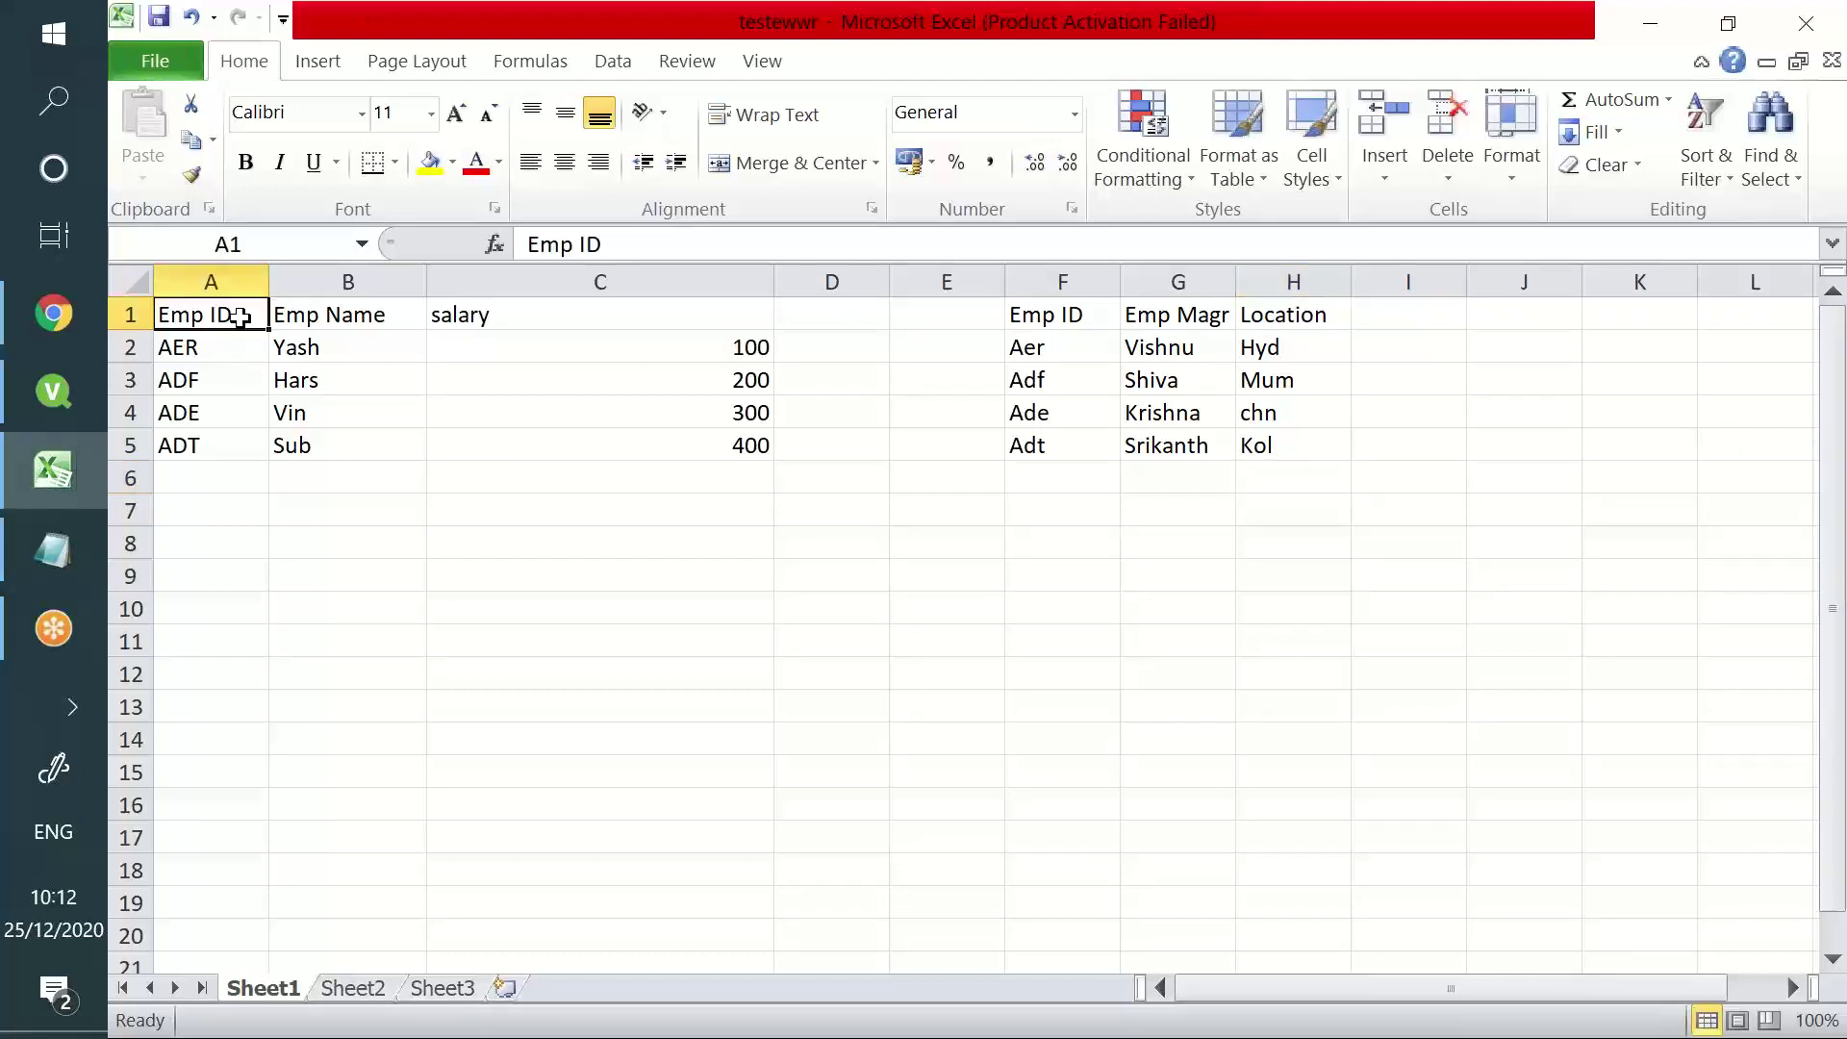
left_click(1053, 314)
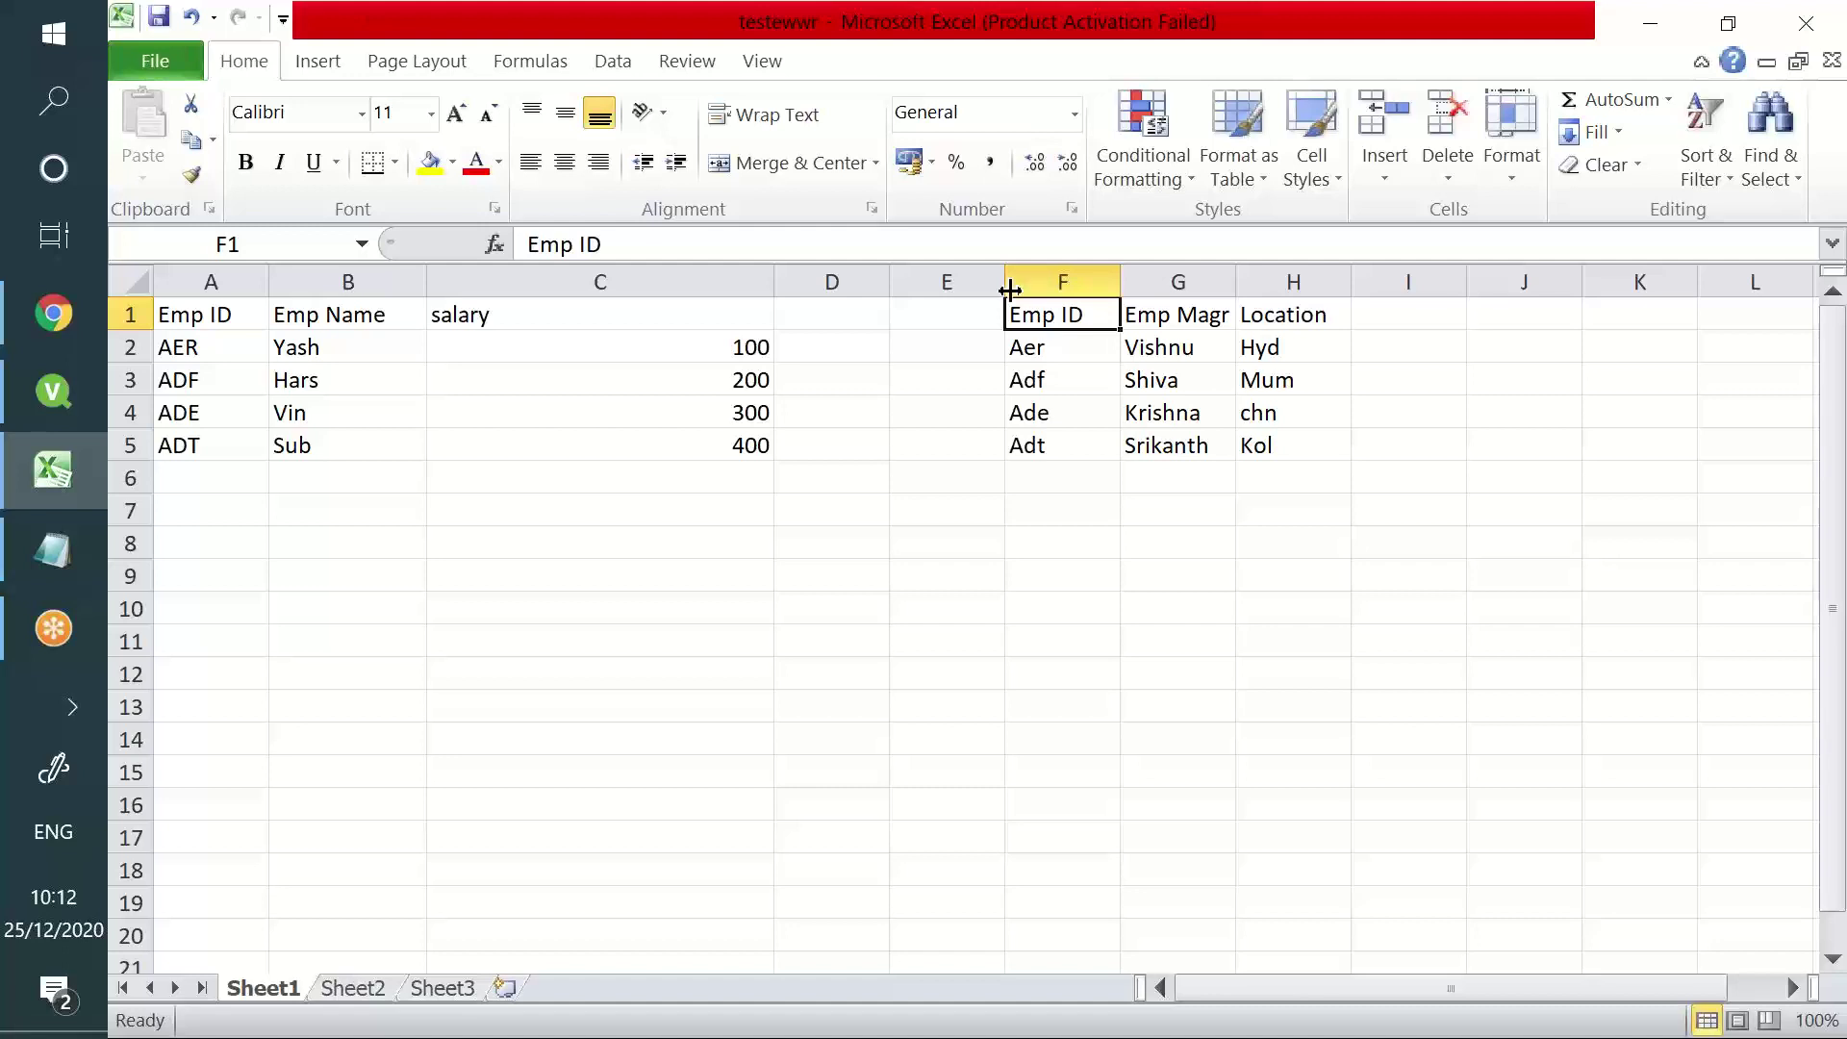
left_click(249, 318)
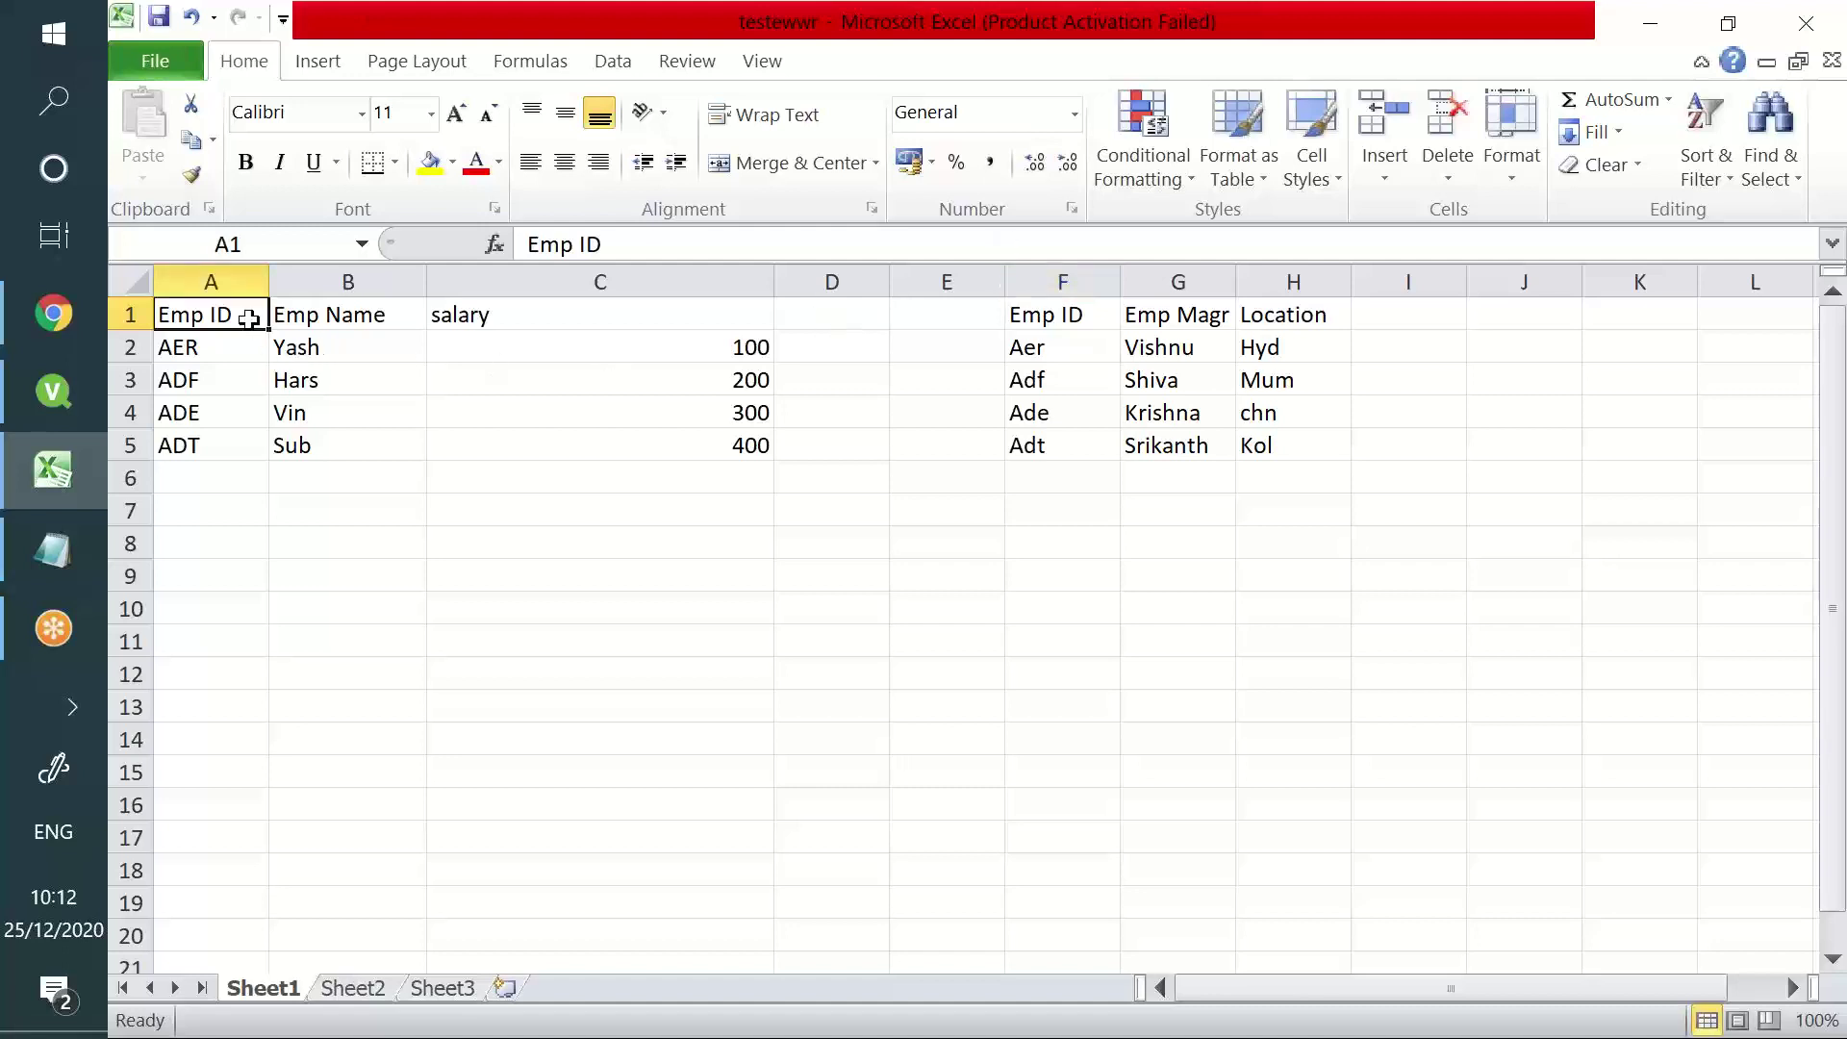
left_click(1064, 312)
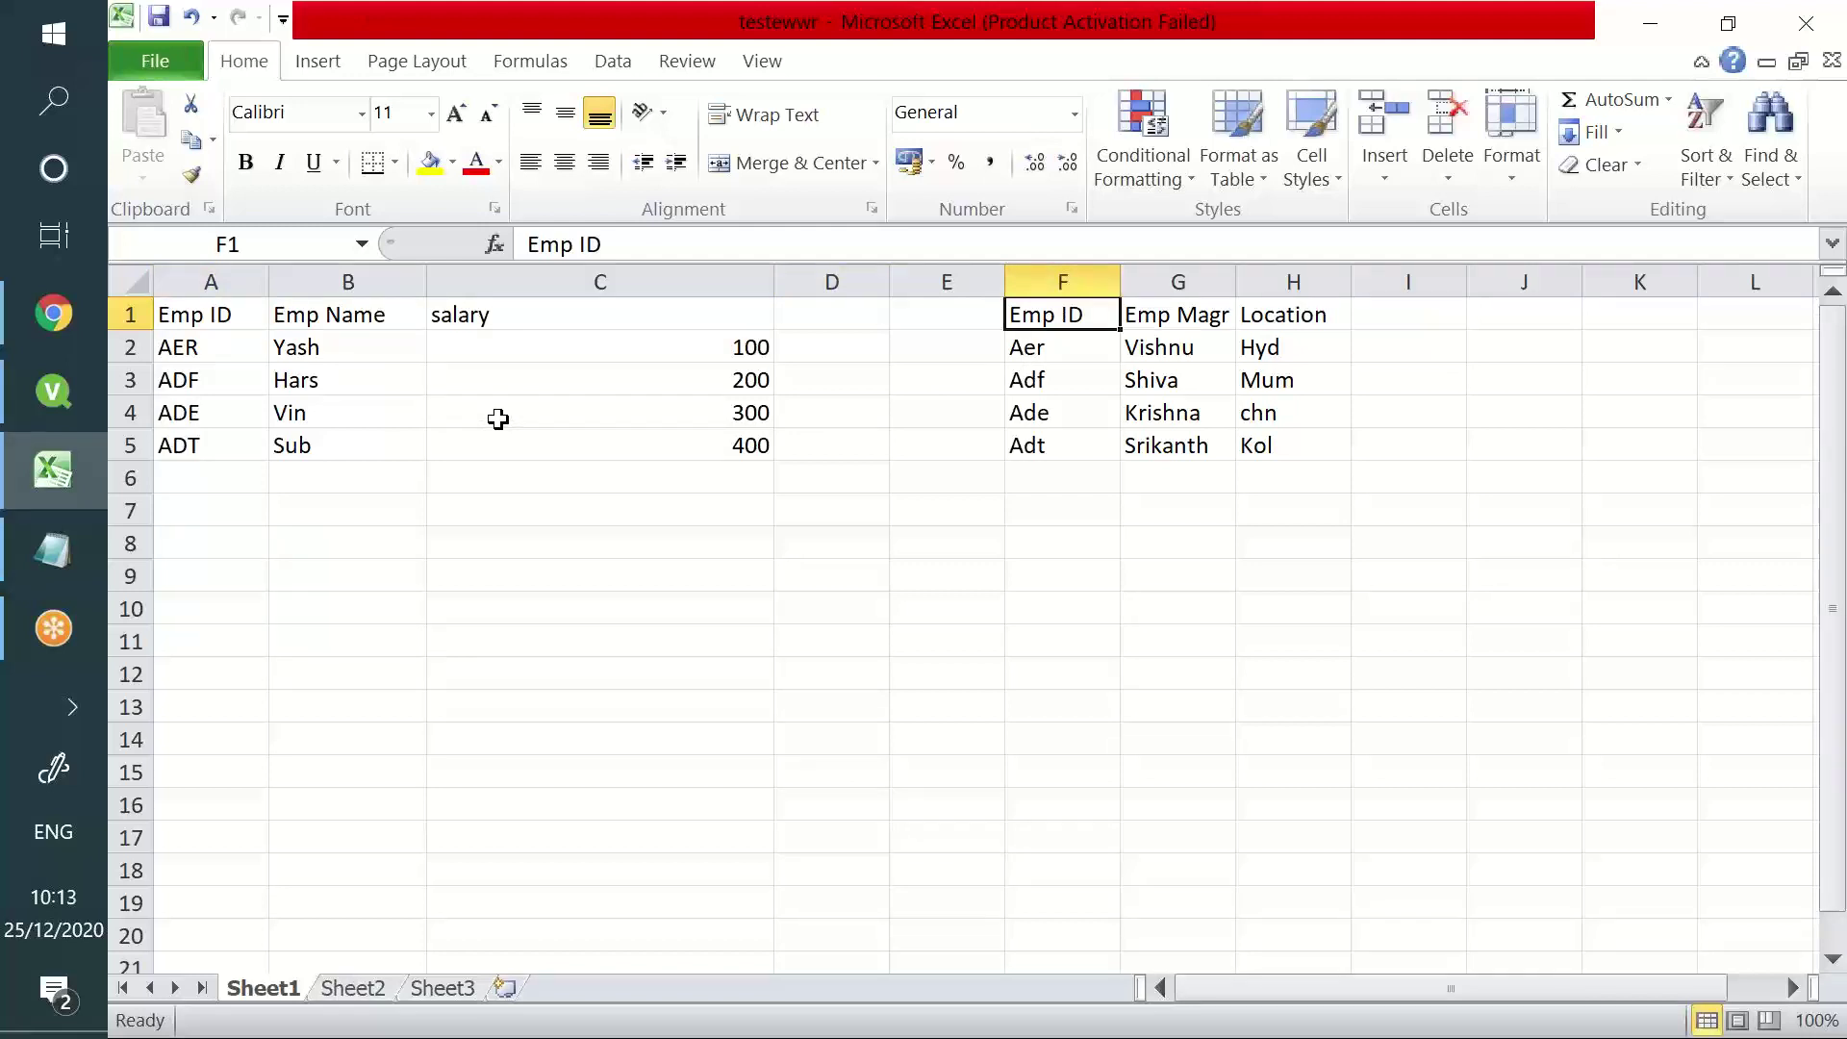
left_click(198, 344)
left_click(210, 312)
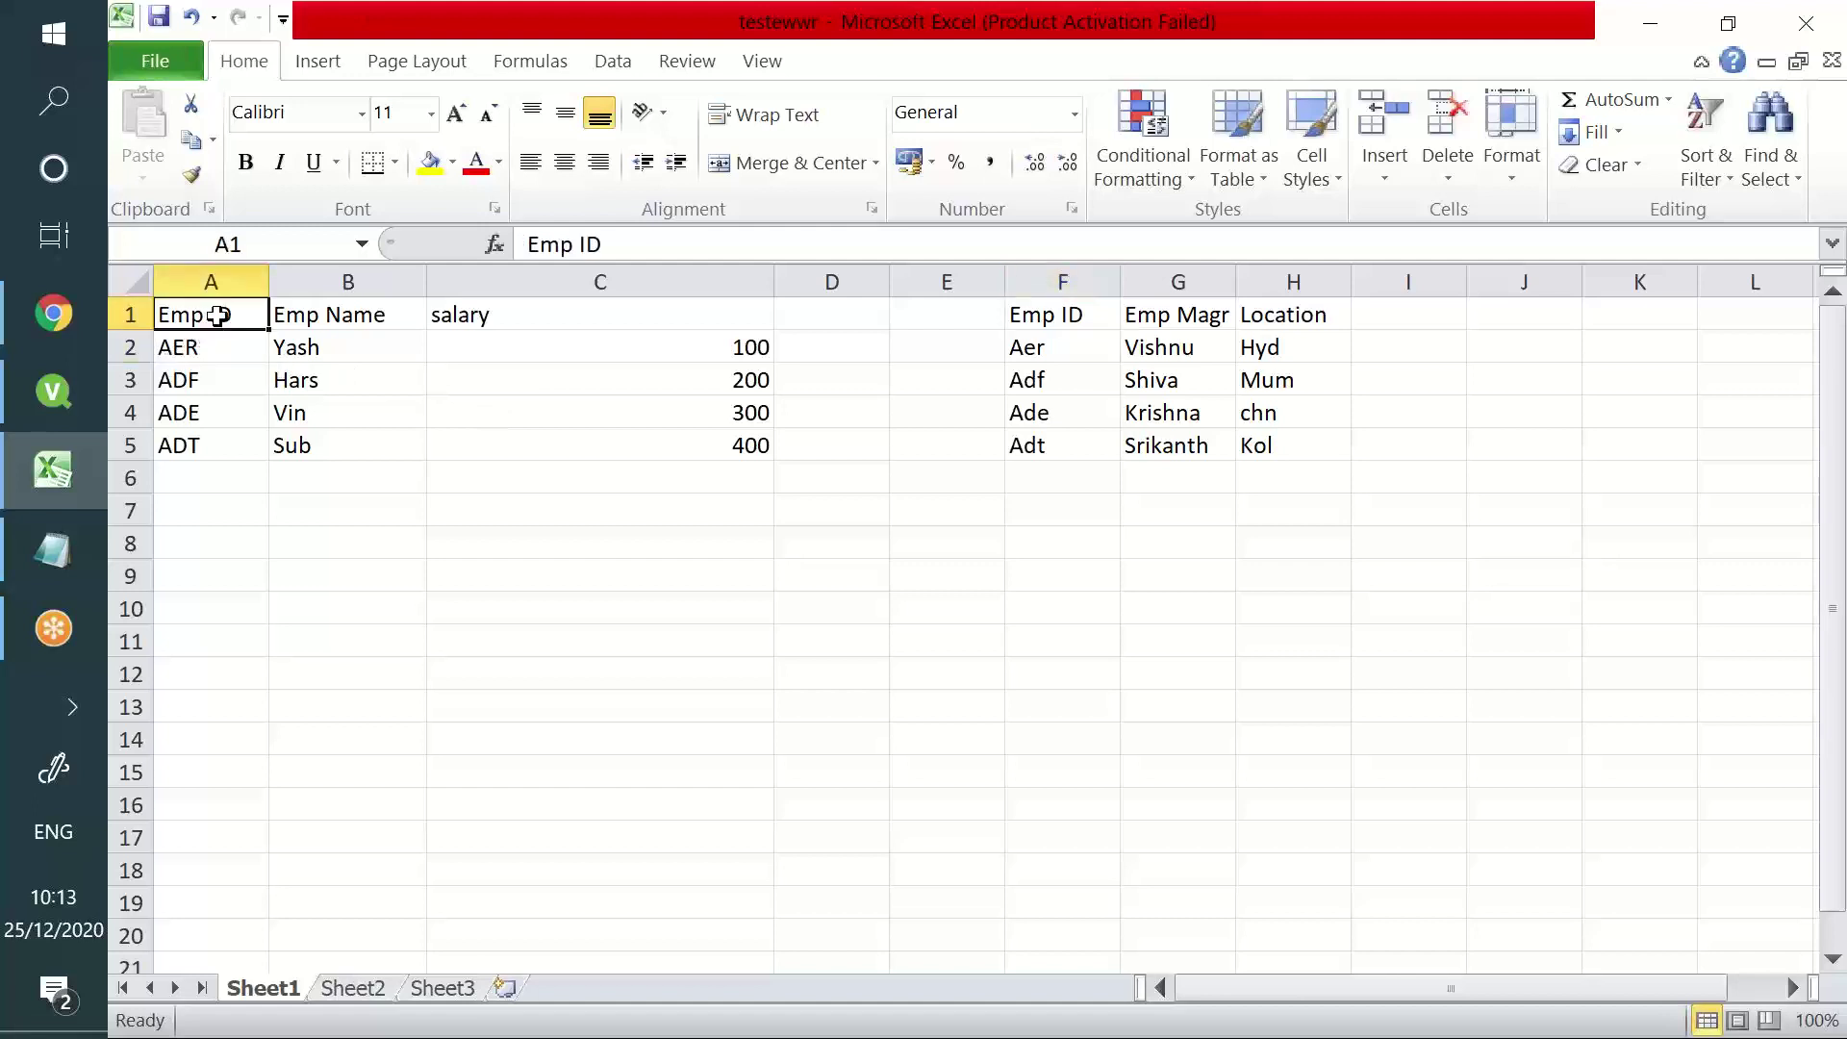
left_click(1029, 328)
left_click_drag(197, 324, 195, 332)
left_click(194, 344)
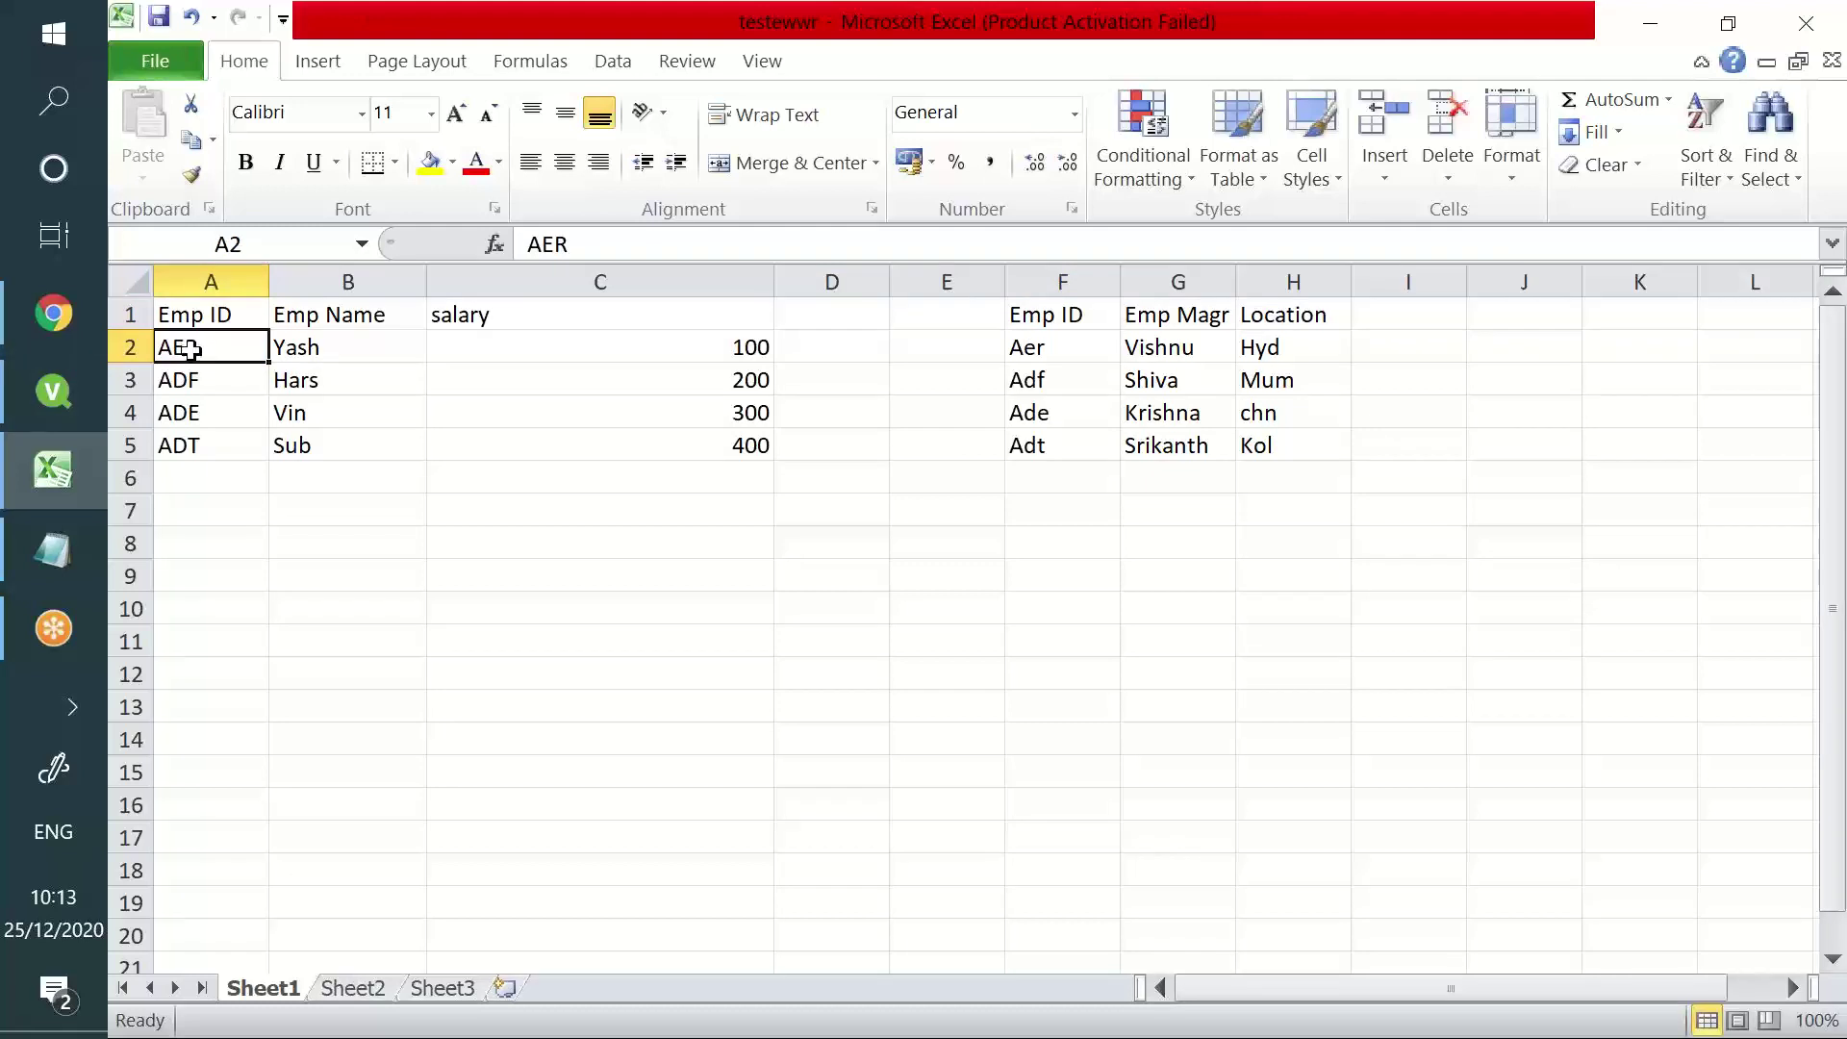
left_click(1035, 356)
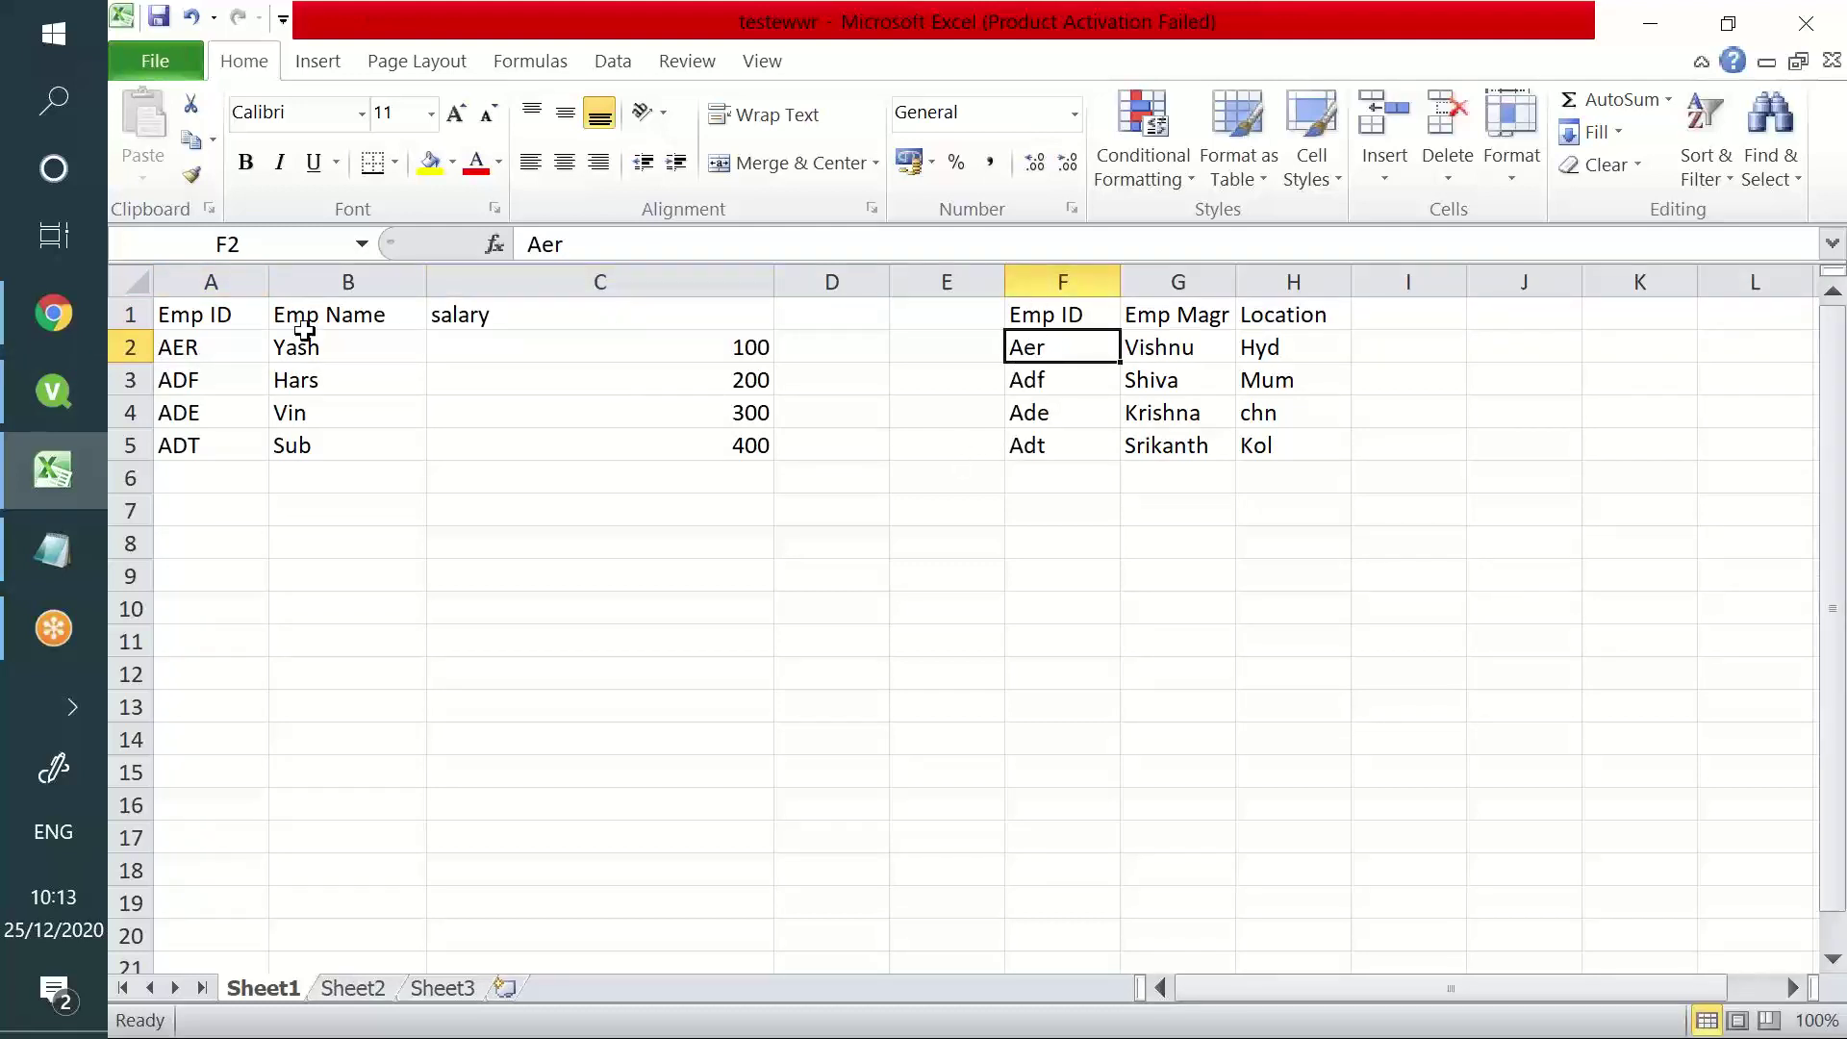
left_click_drag(193, 315, 205, 441)
left_click_drag(1044, 314, 1062, 452)
left_click(228, 311)
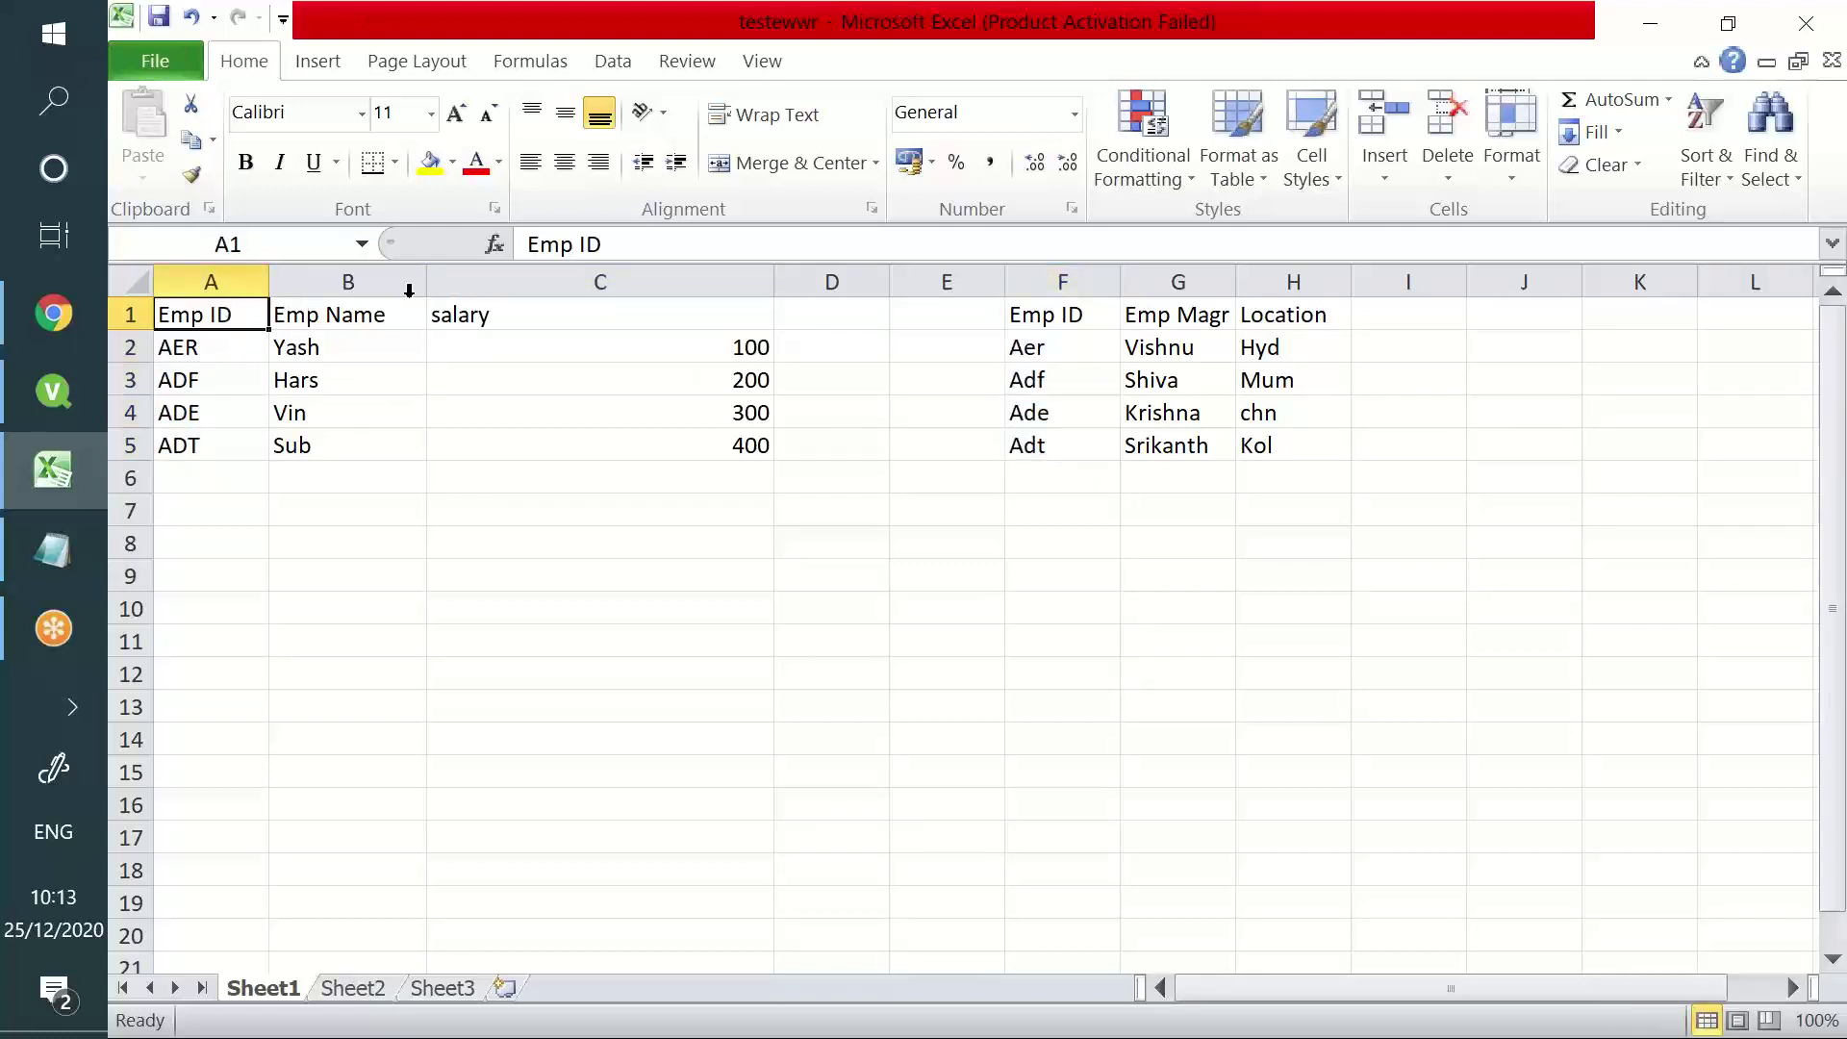
left_click_drag(231, 350, 221, 440)
left_click_drag(1063, 354, 1091, 462)
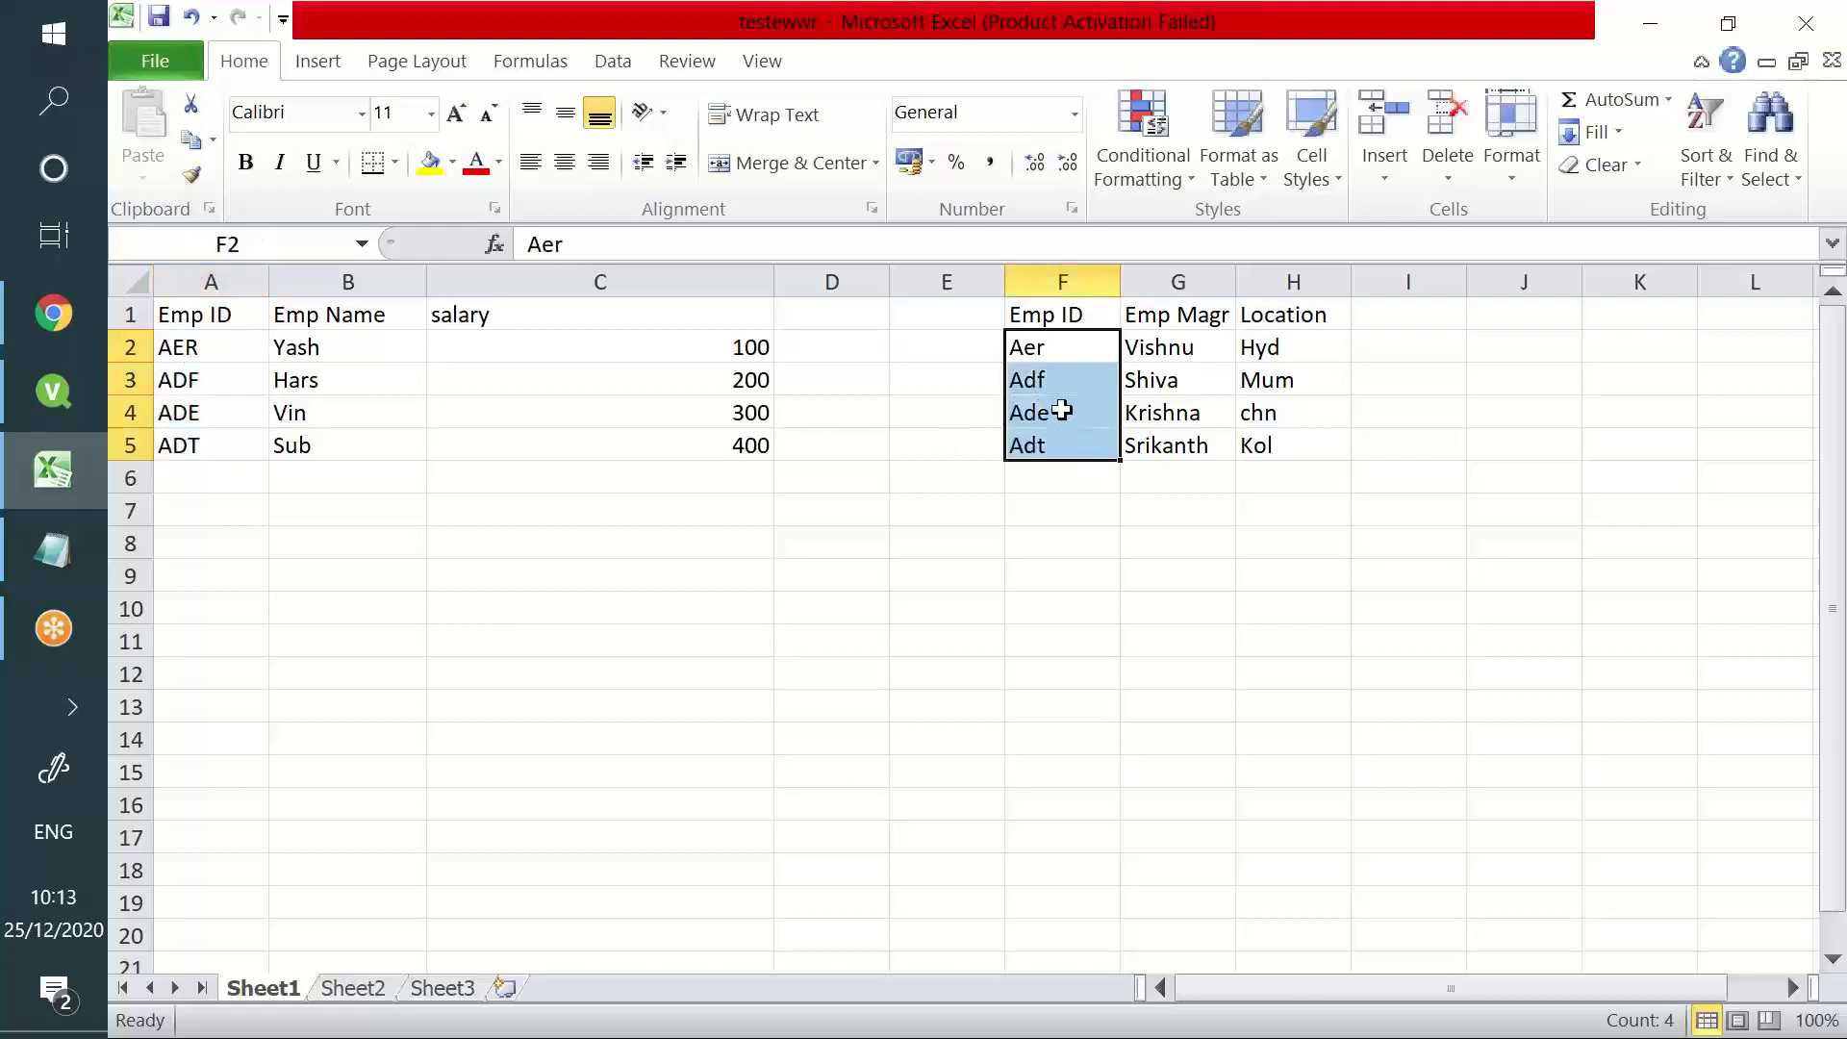
left_click(219, 352)
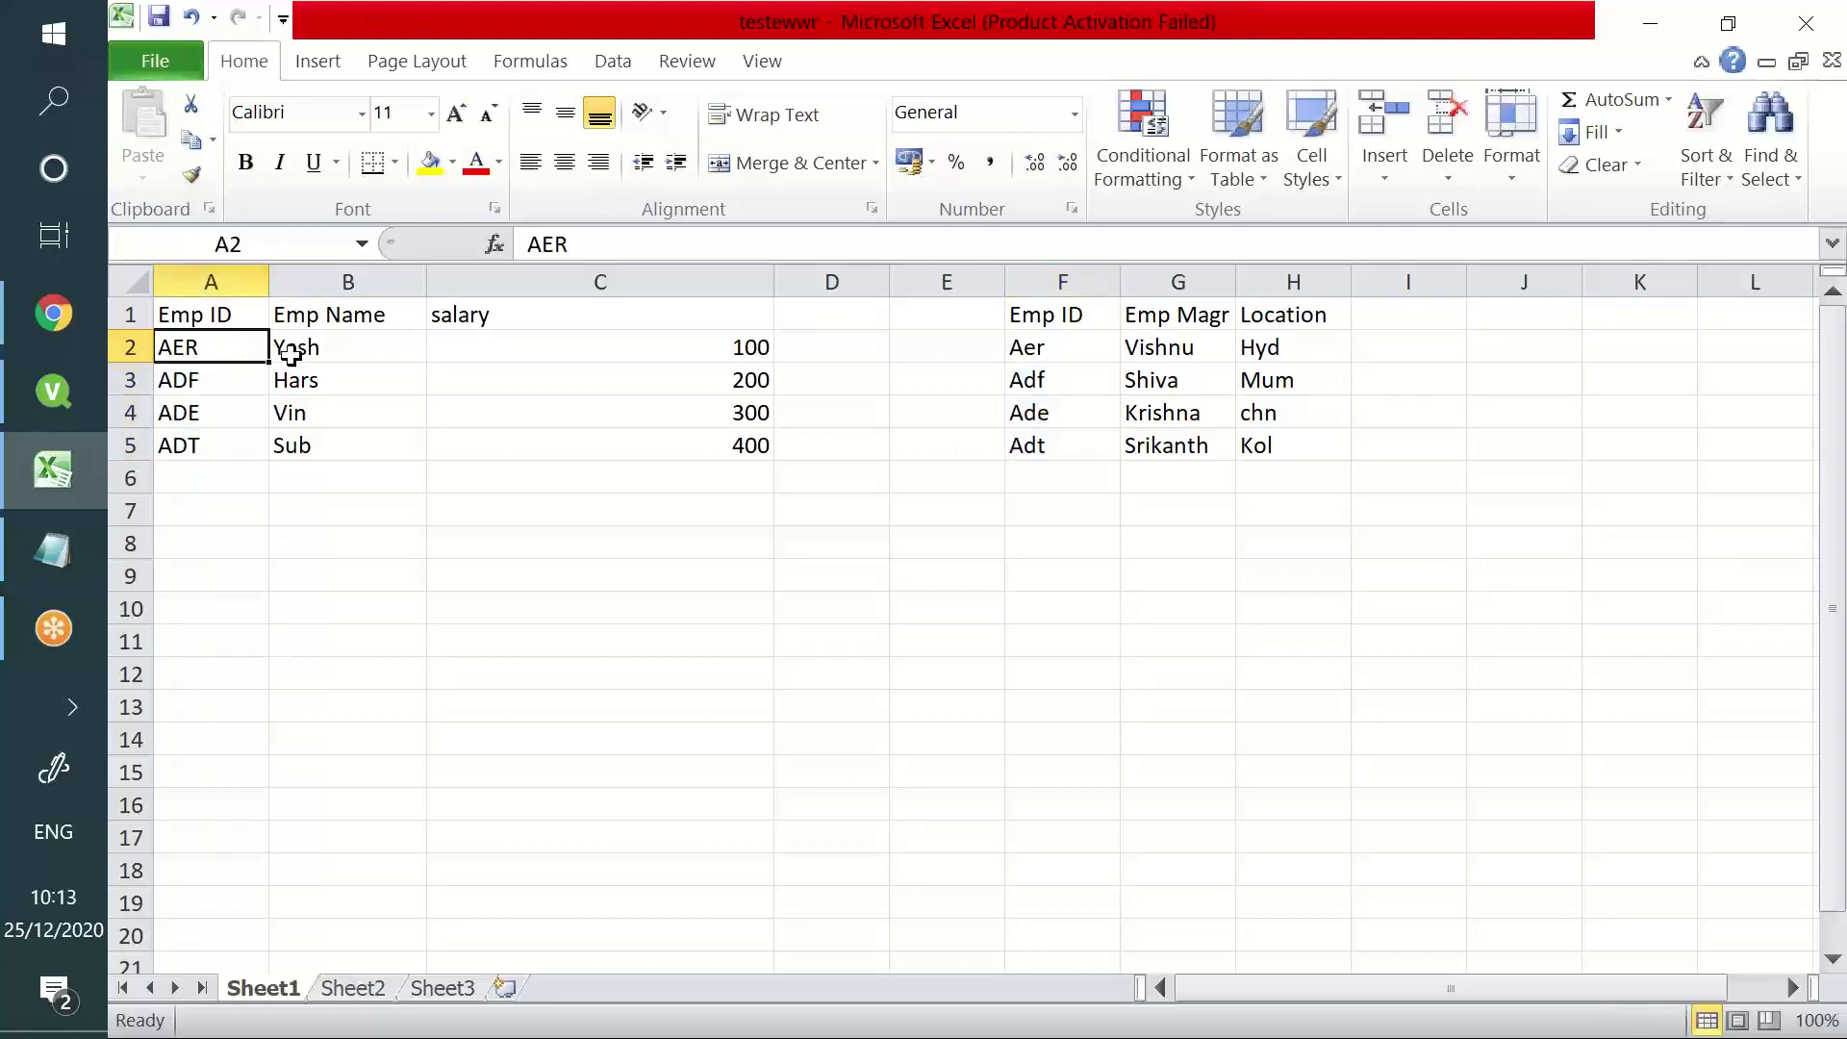
left_click(1024, 348)
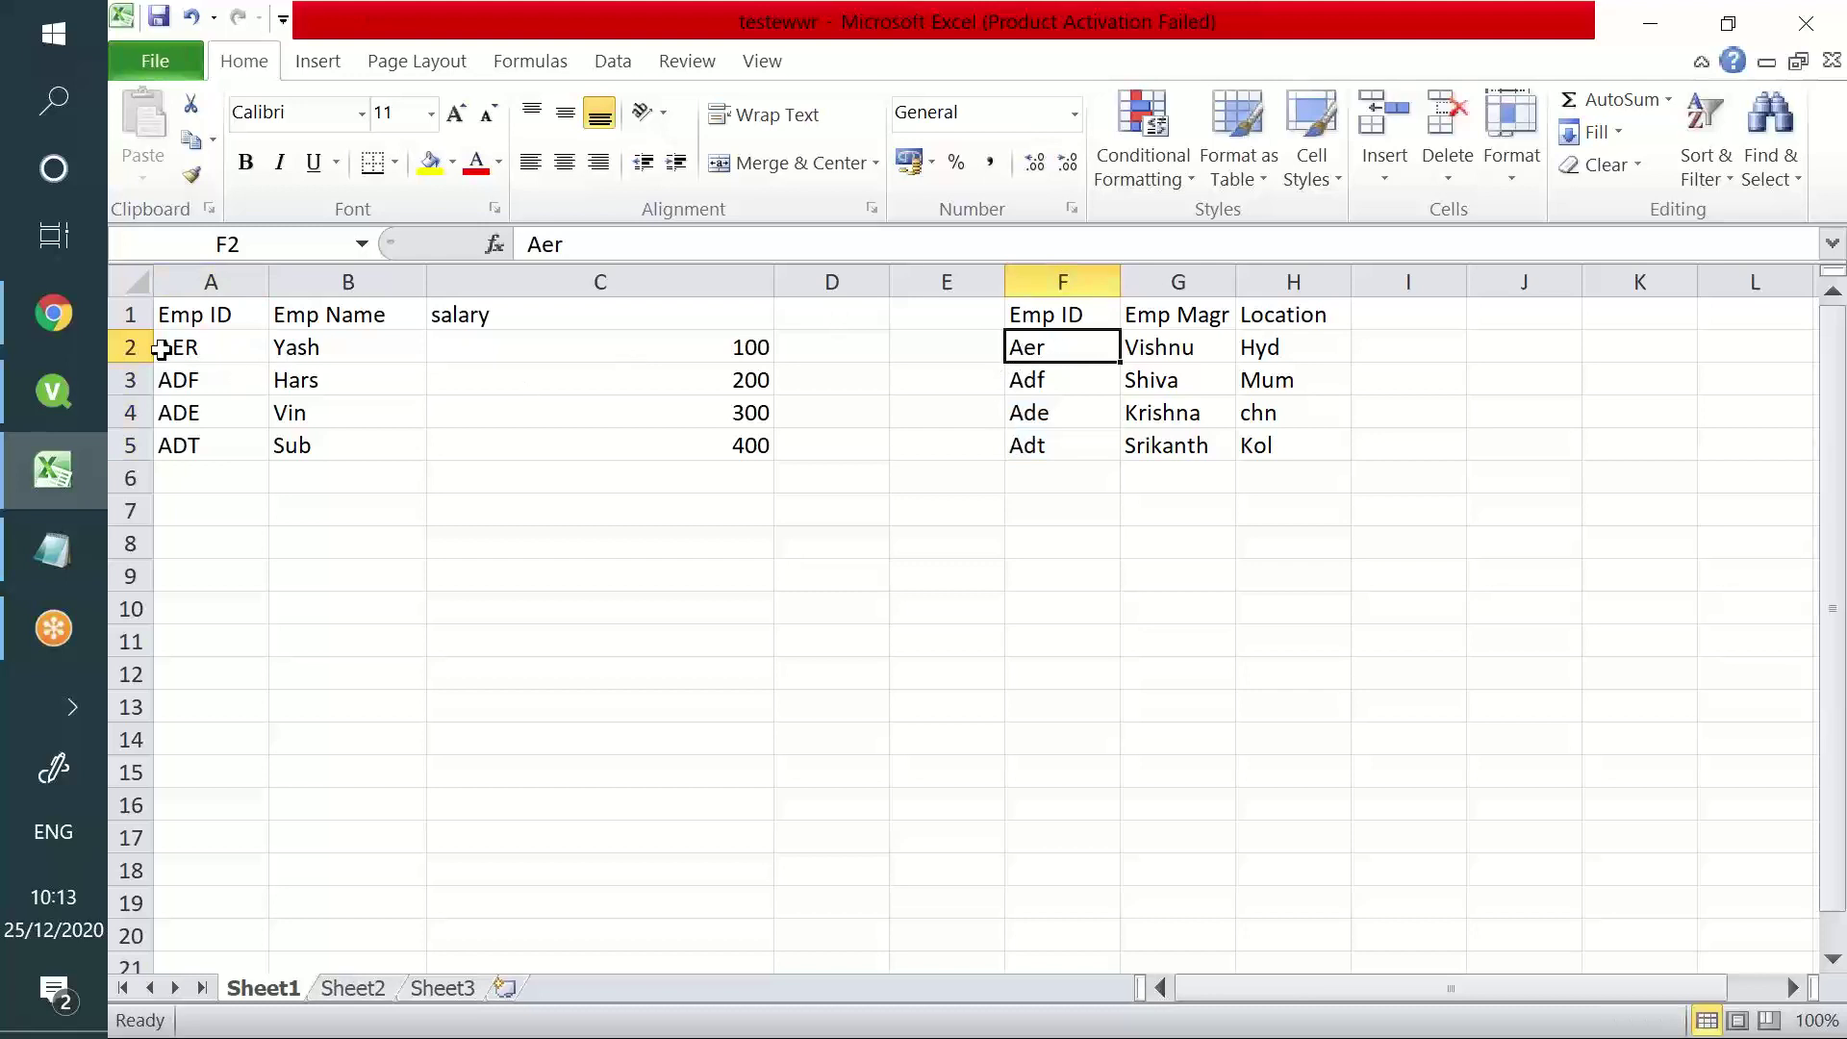
left_click(175, 378)
left_click(1097, 378)
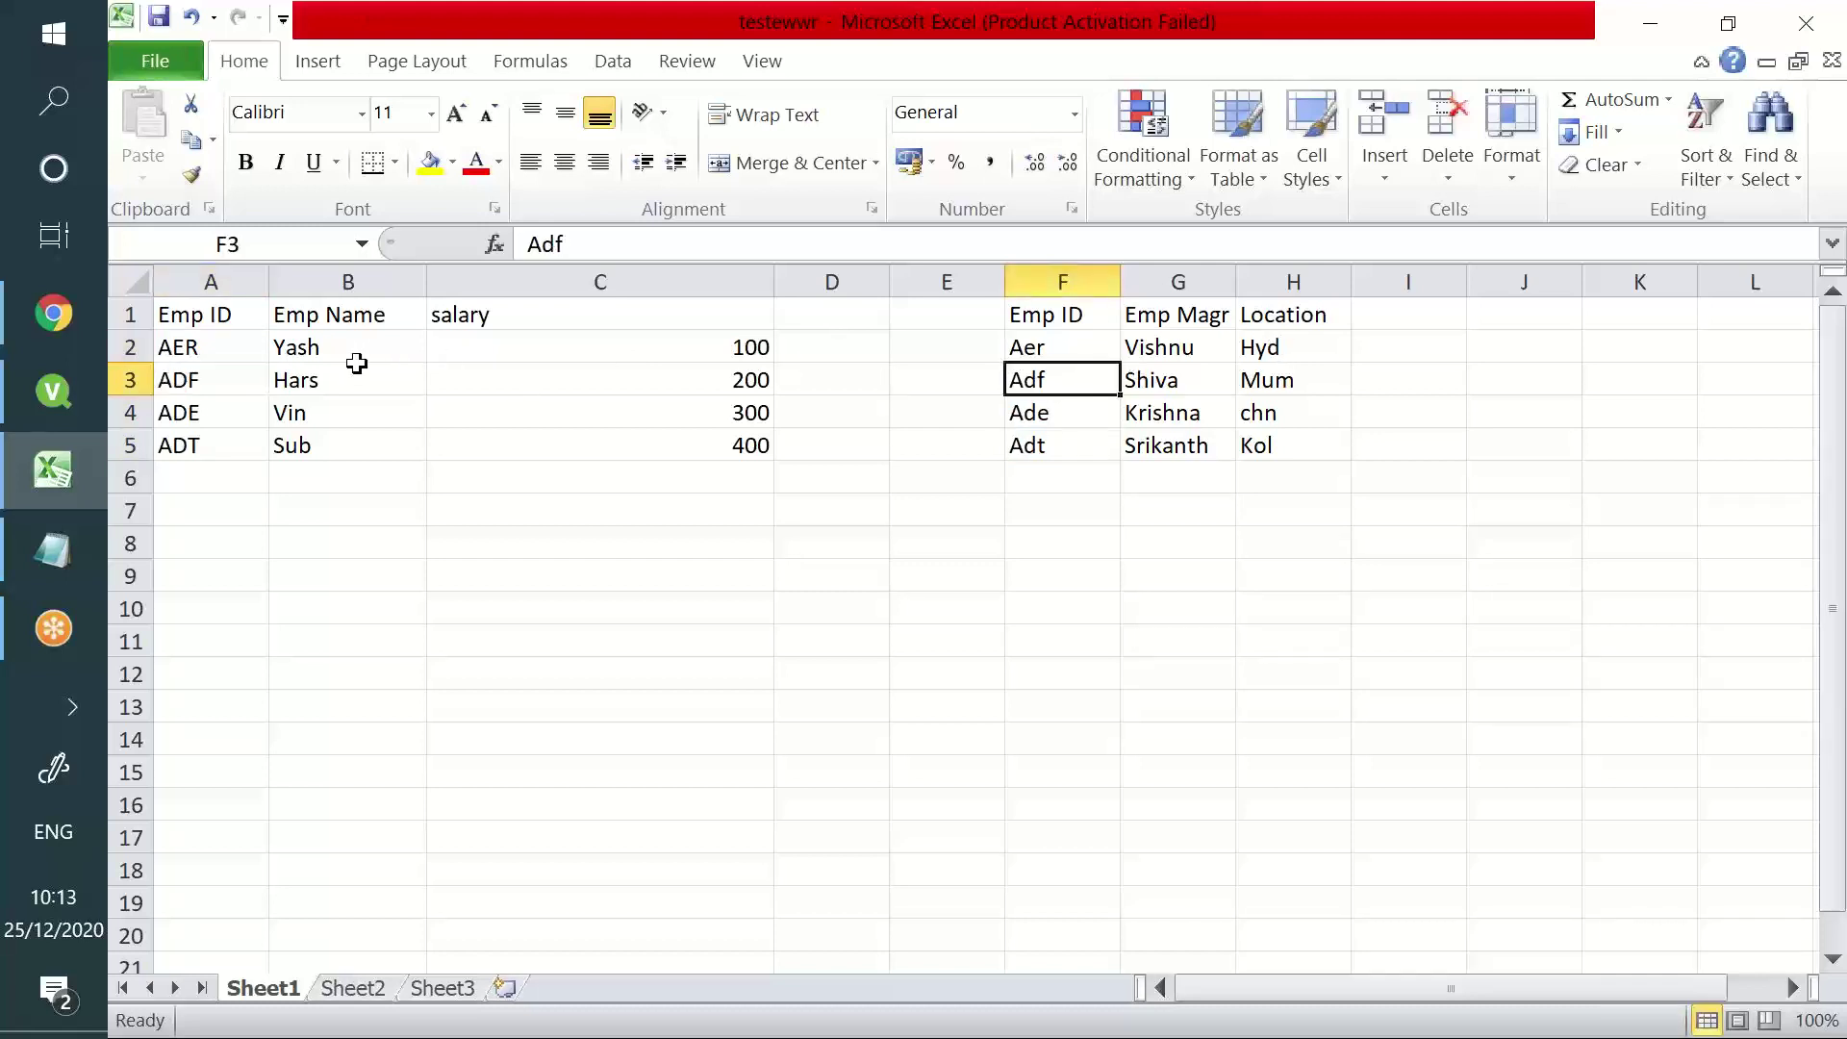
left_click(250, 370)
left_click(1022, 375)
left_click_drag(202, 318, 208, 446)
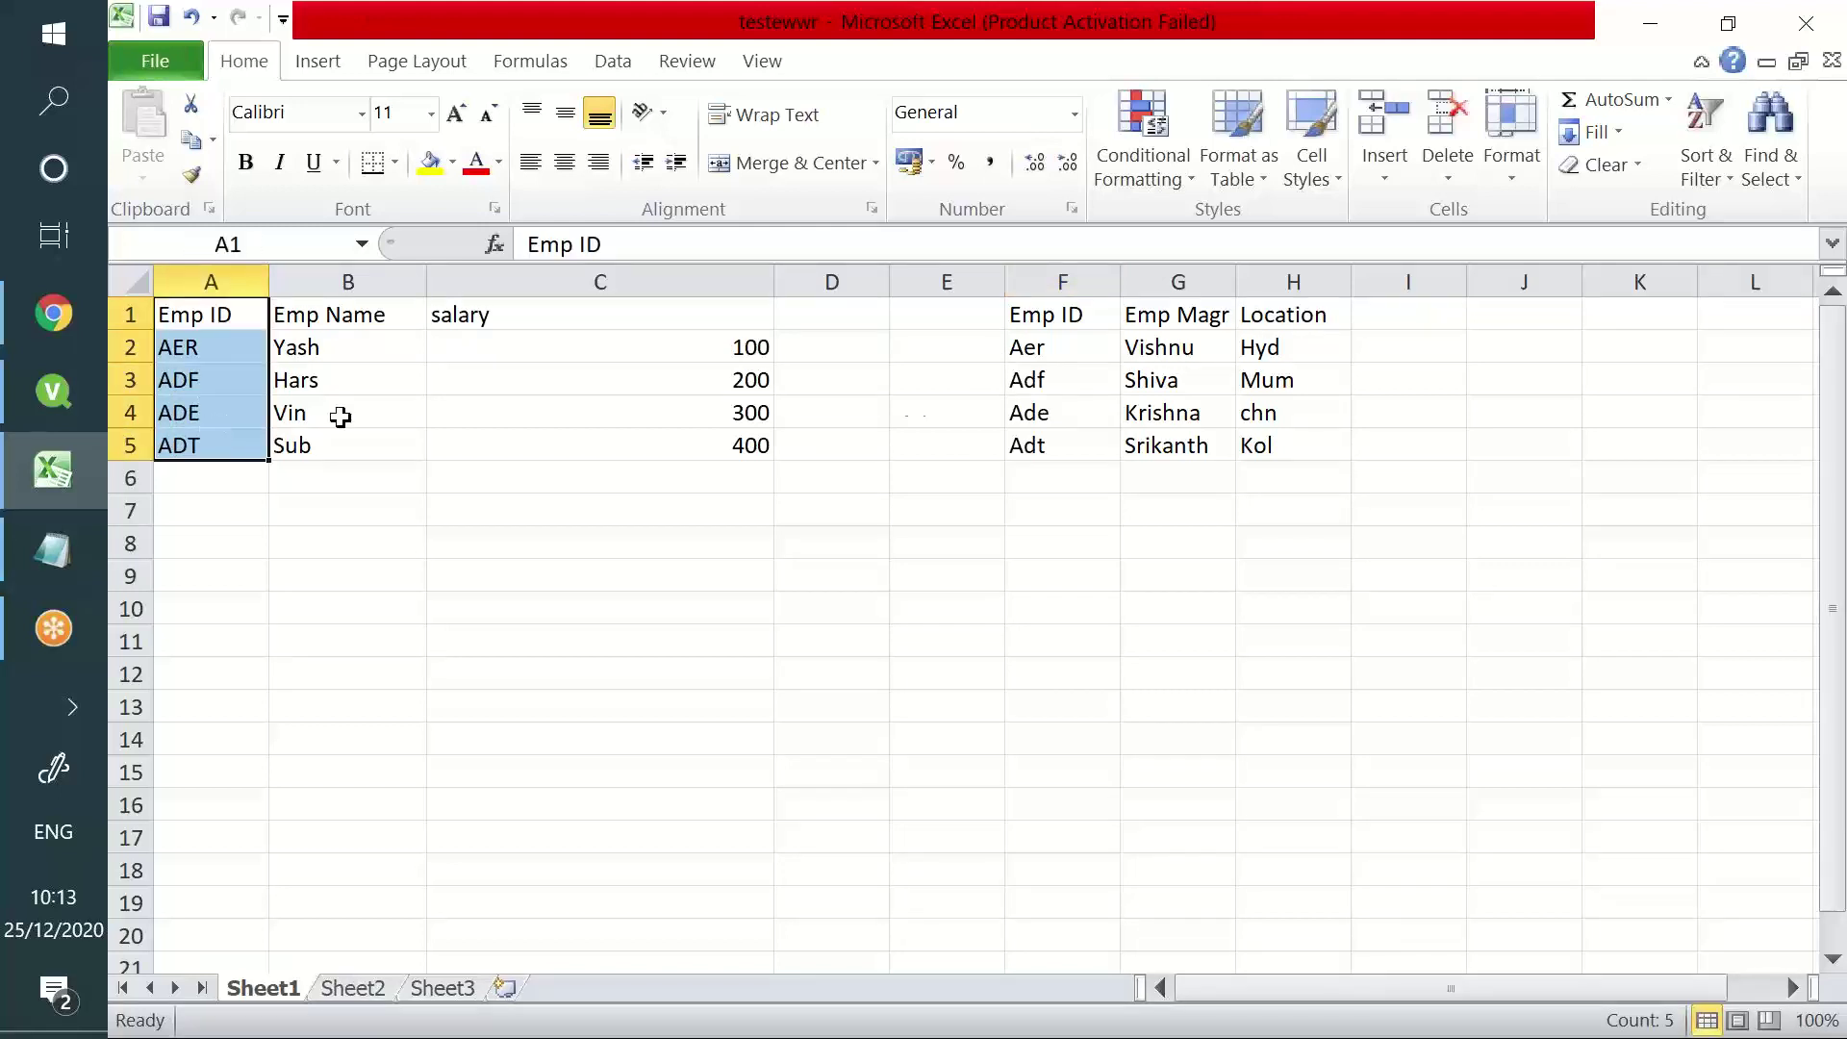
left_click_drag(1058, 318, 1064, 441)
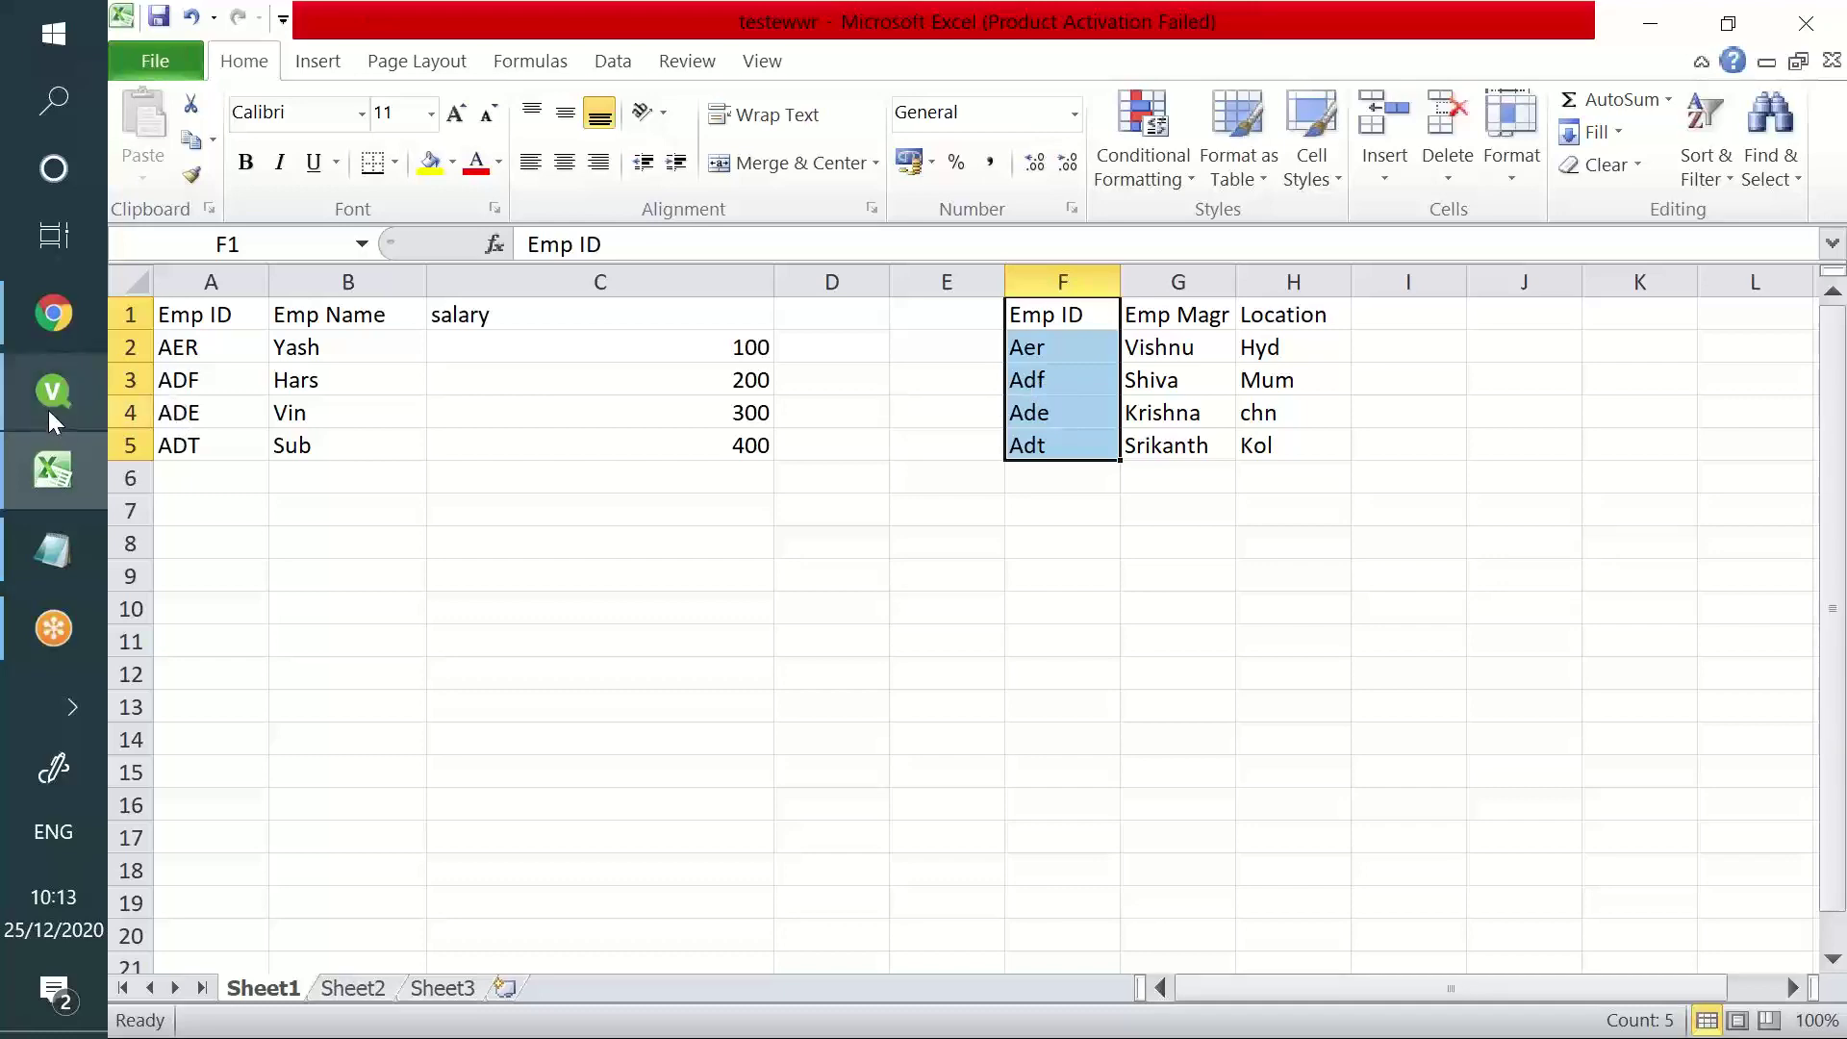
mouse_move(10, 522)
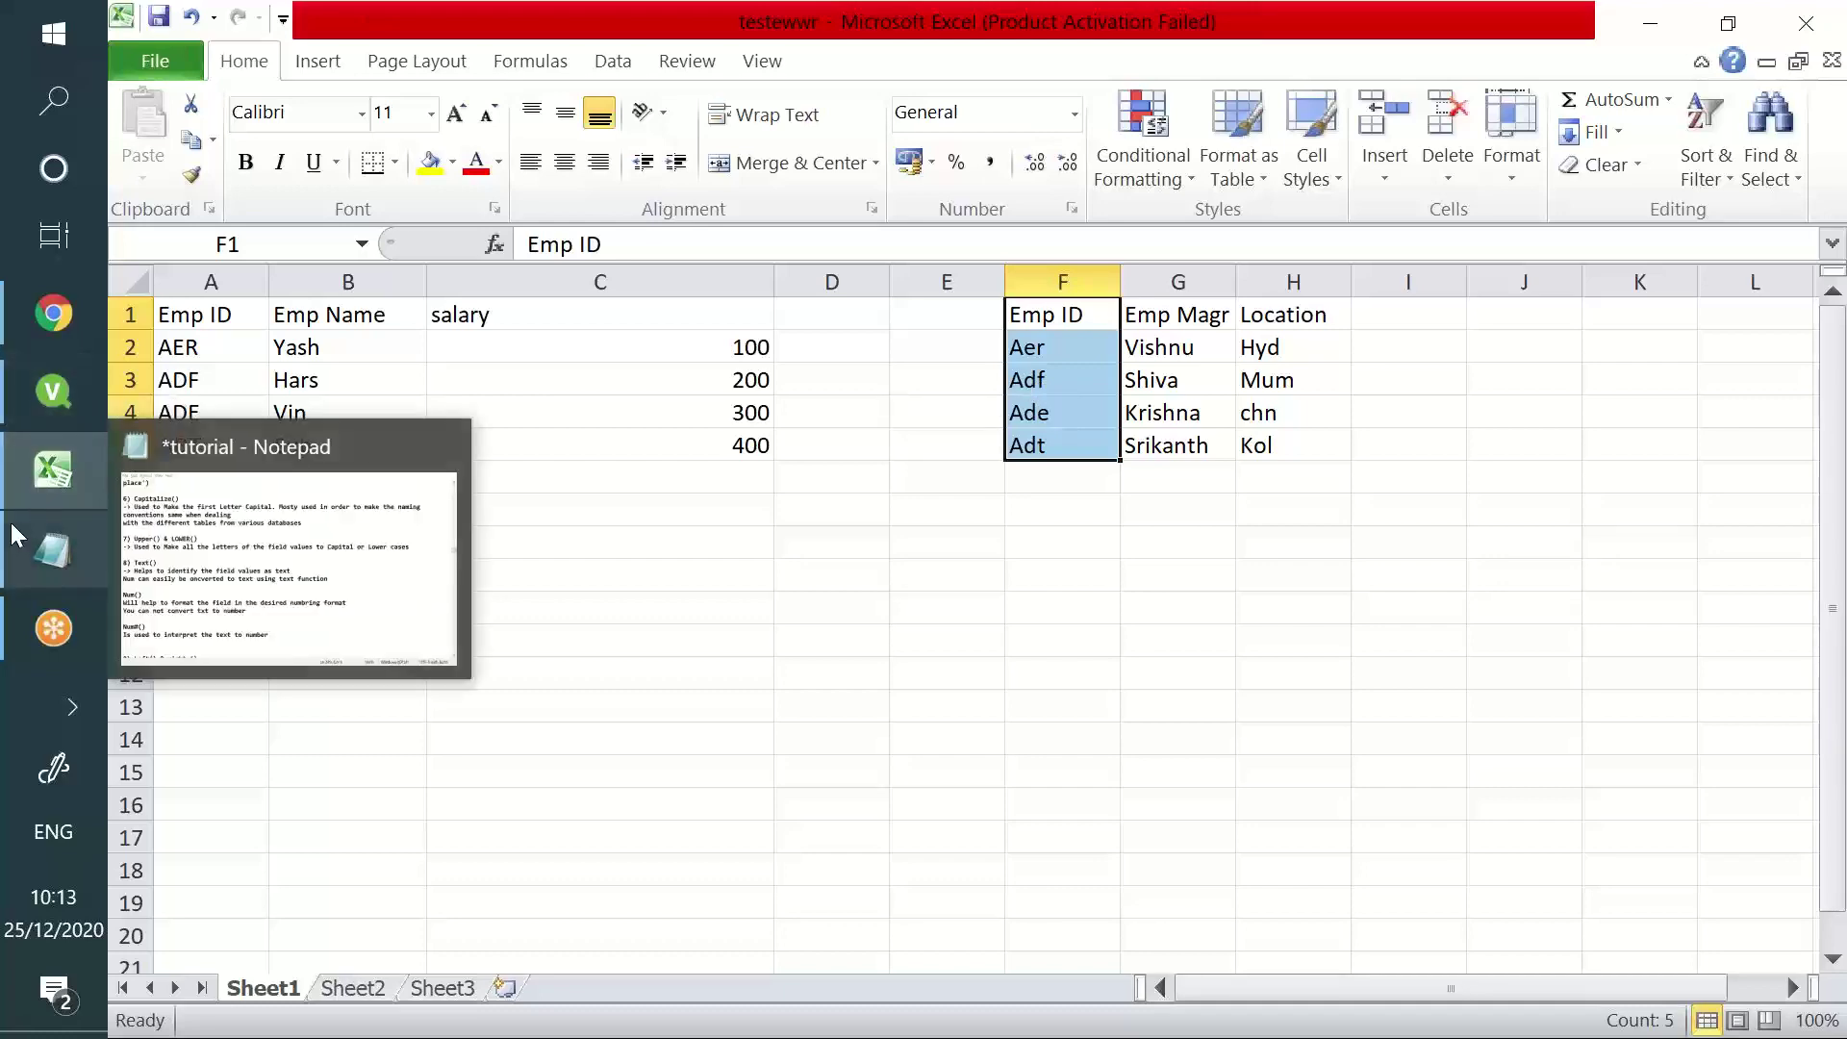
- Bring the Notepad tutorial notes forward and select from section 7 down to the Trim(), Class() and IF() notes
left_click(11, 525)
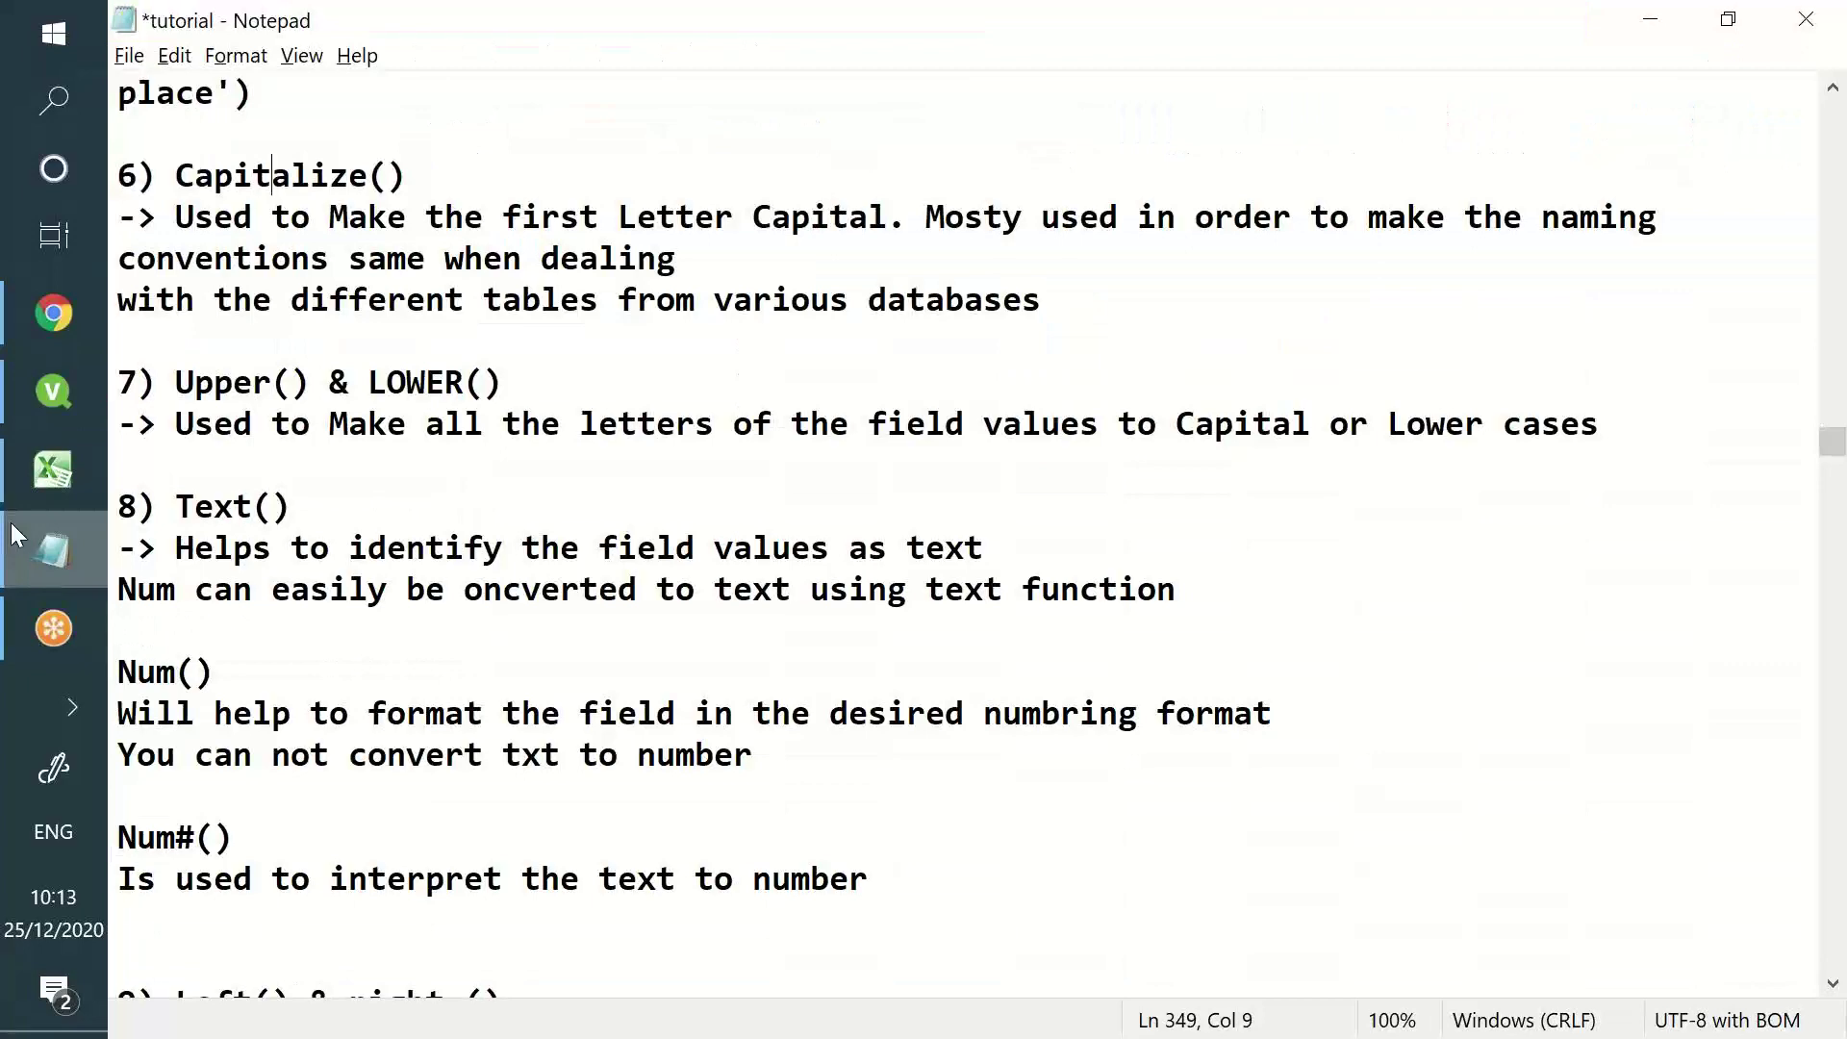
left_click_drag(154, 383, 512, 786)
scroll(512, 784, "down", 7)
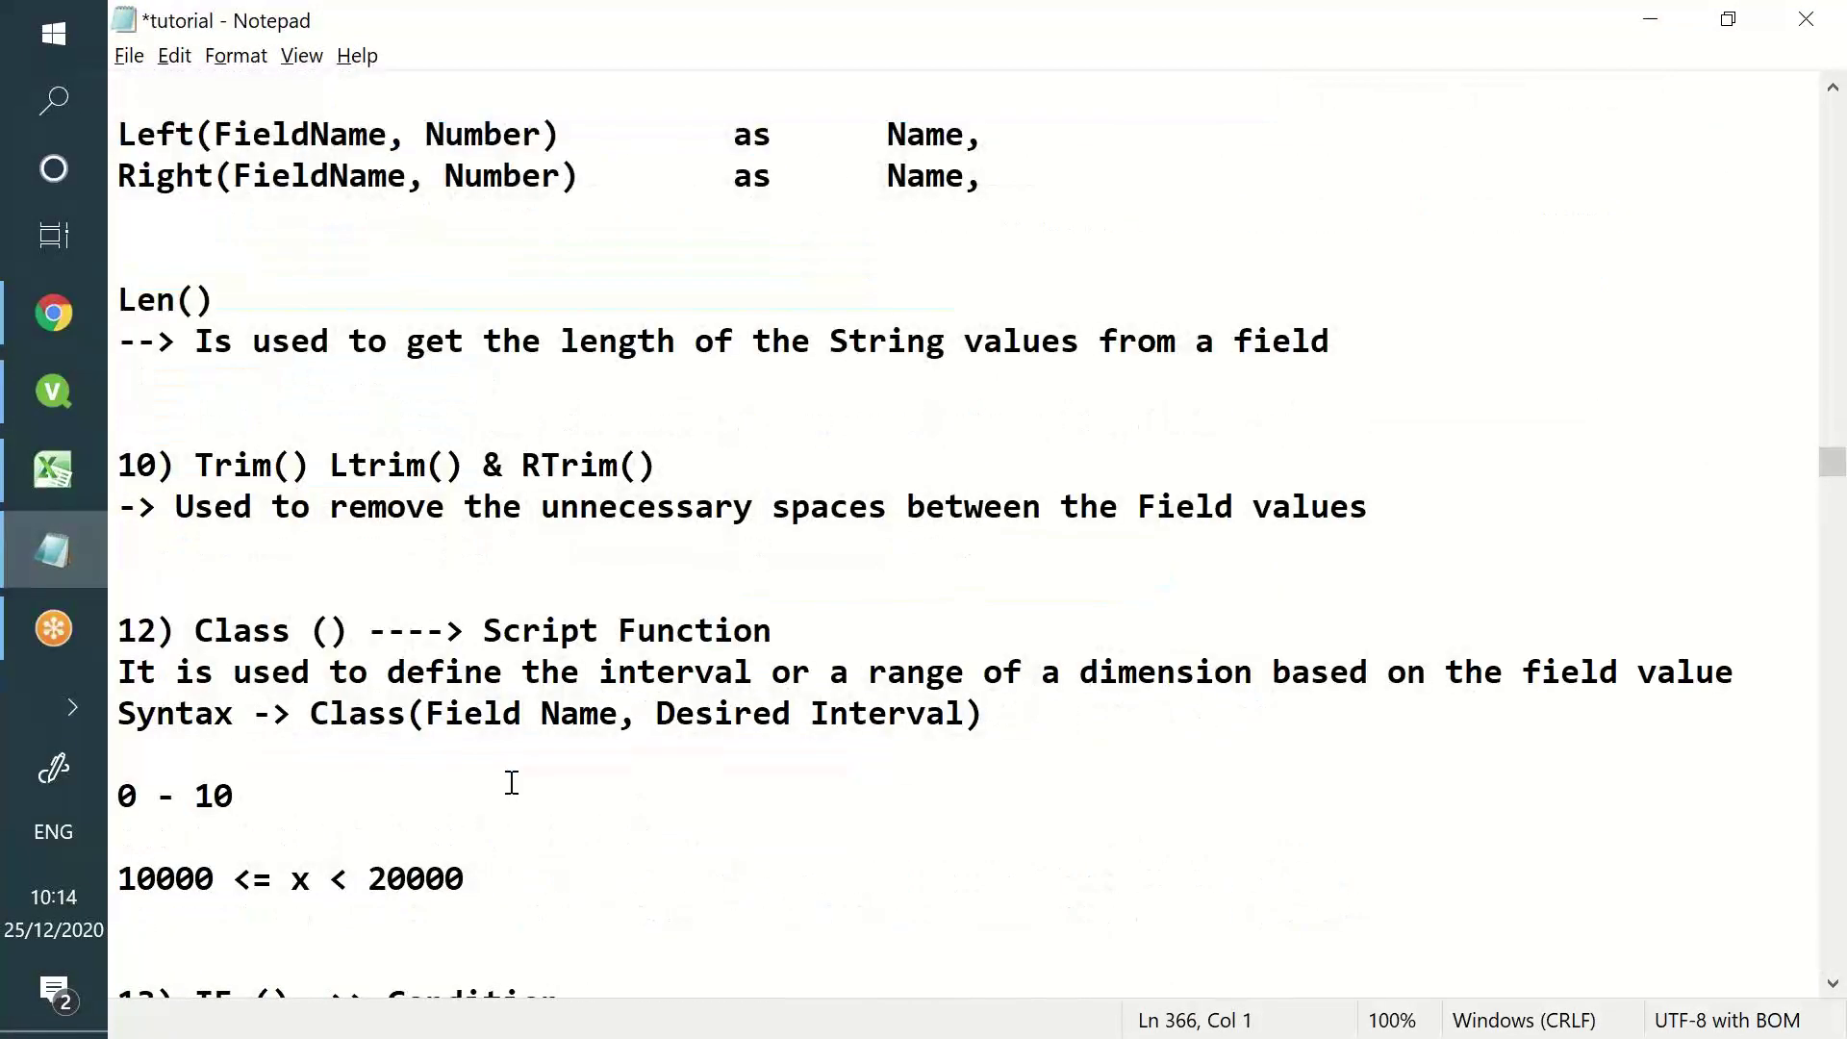
scroll(512, 782, "down", 2)
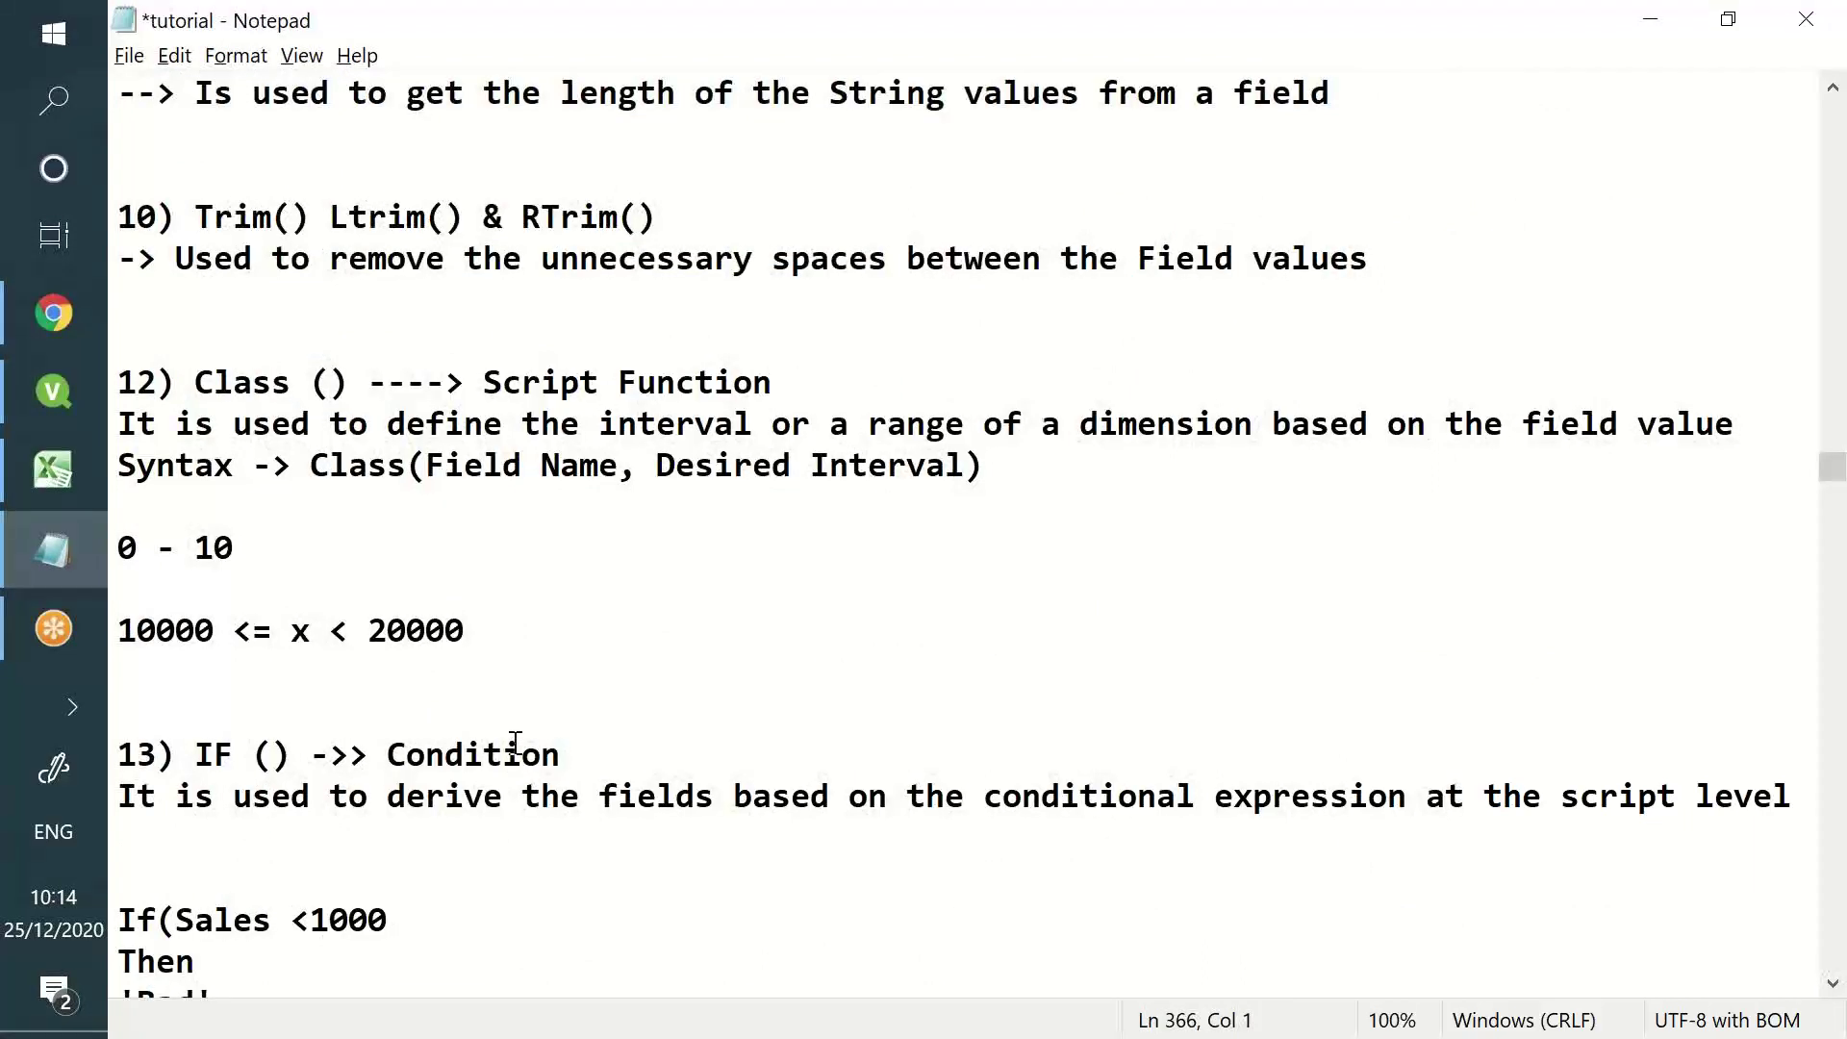